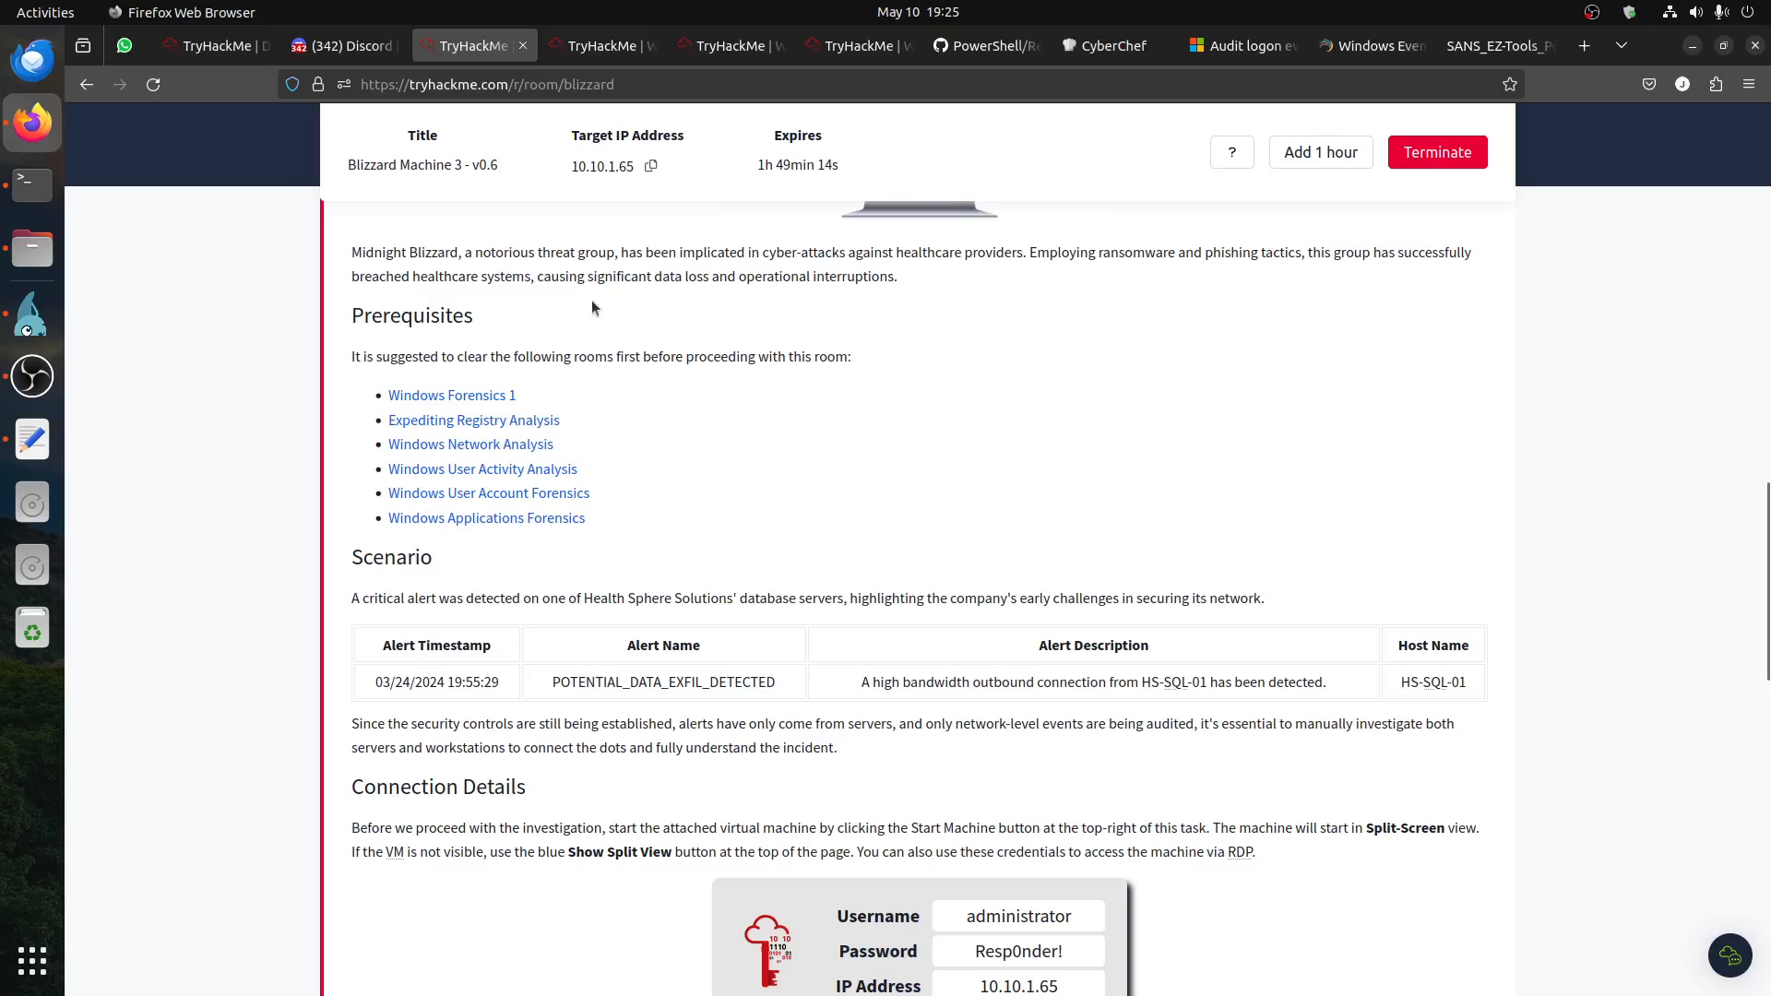
Step: Read the Blizzard room's scenario alert, connection details and investigation guide, including the internal-access note about the database server
{"action": "scroll", "coordinate": [684, 430], "scroll_direction": "down", "scroll_amount": 3}
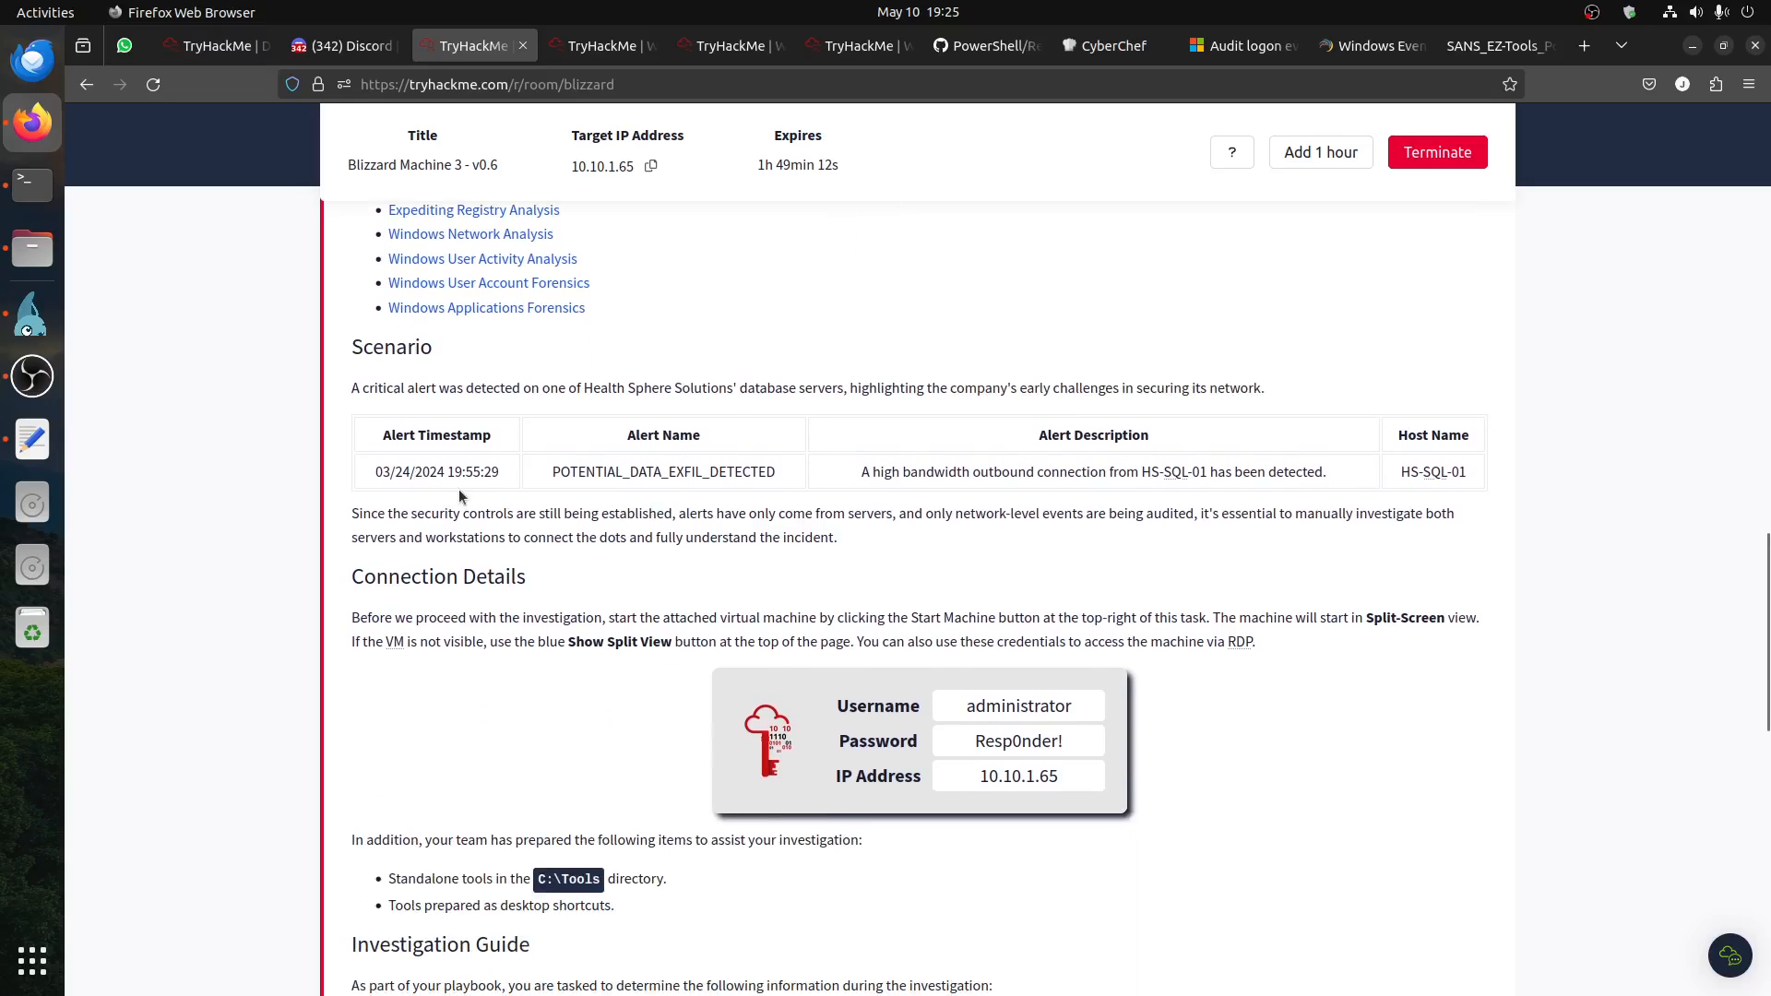
{"action": "left_click_drag", "start_coordinate": [462, 471], "coordinate": [401, 466]}
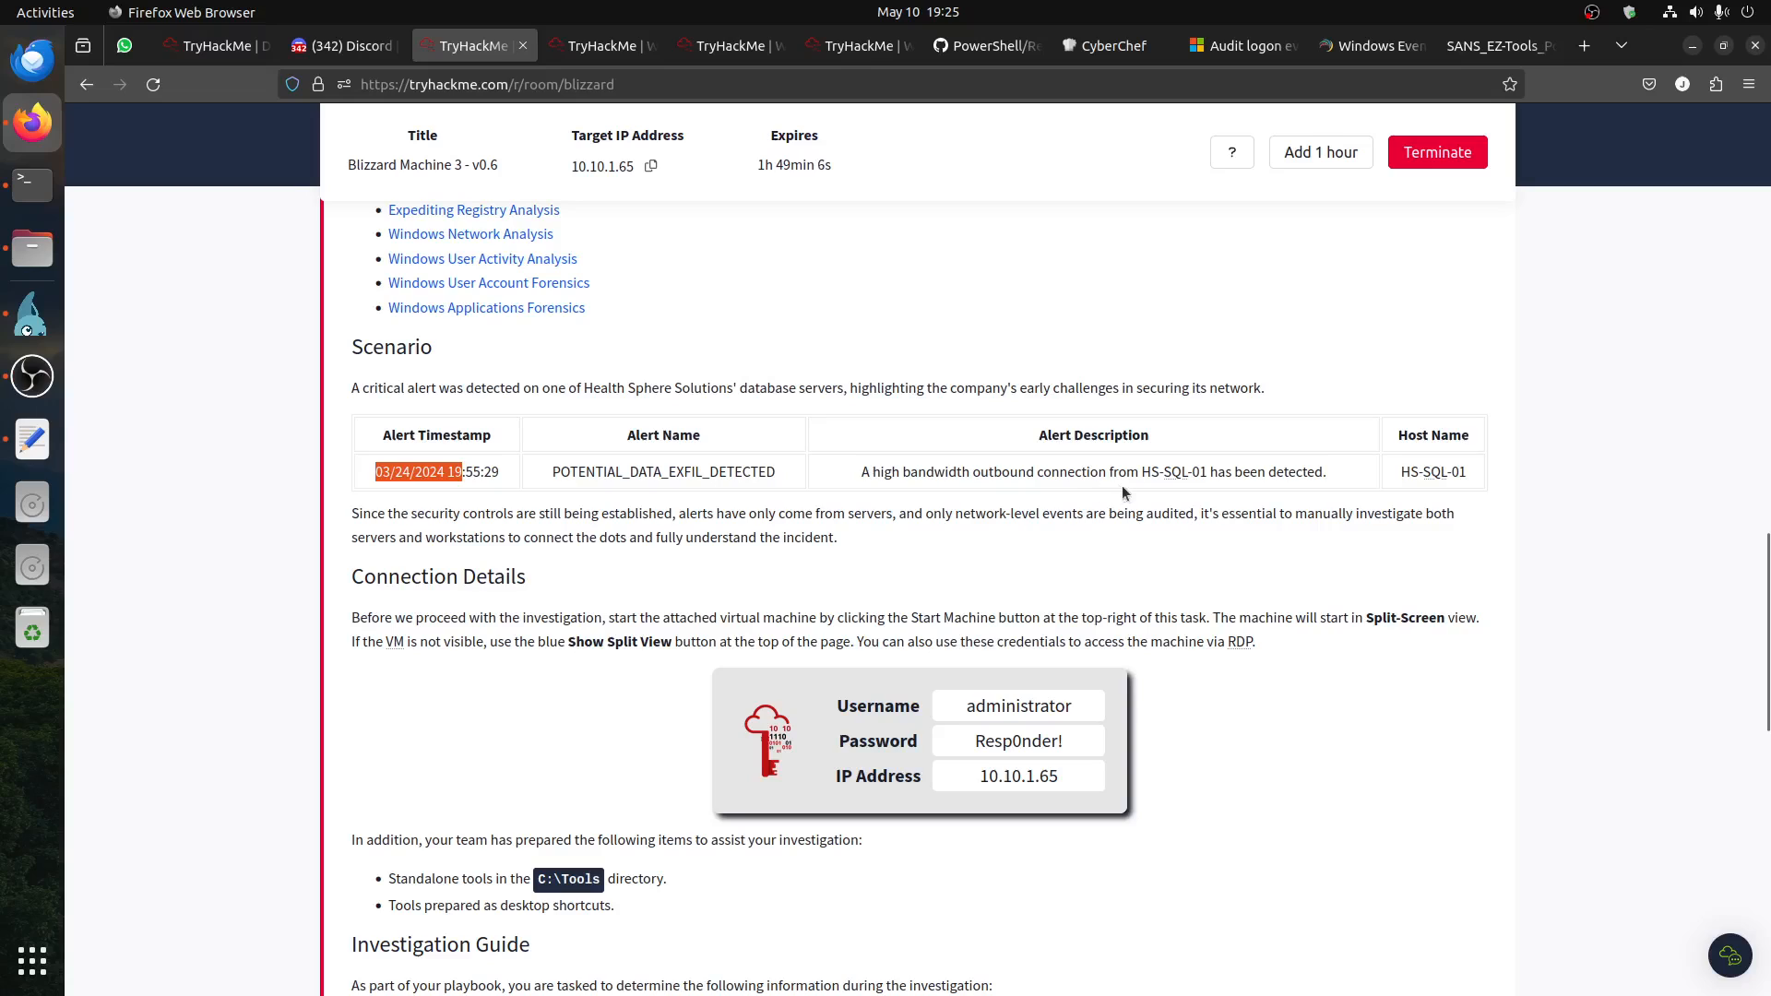
{"action": "left_click_drag", "start_coordinate": [1235, 472], "coordinate": [861, 471]}
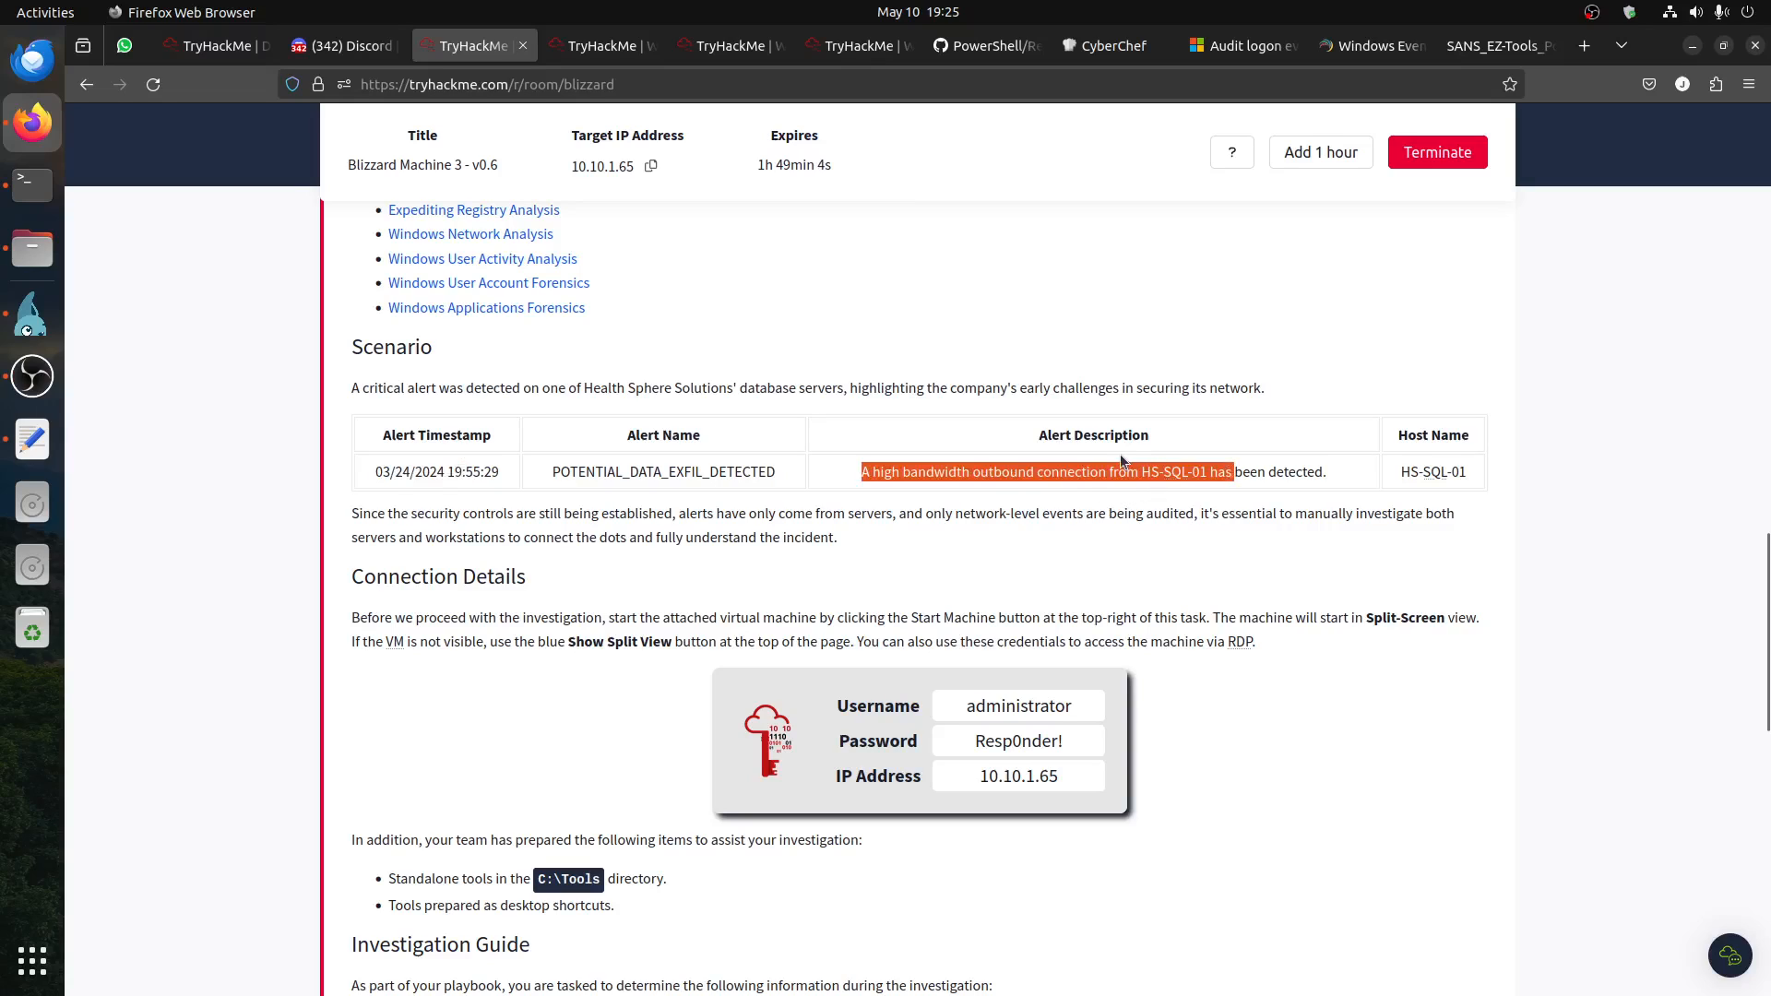
{"action": "scroll", "coordinate": [826, 509], "scroll_direction": "down", "scroll_amount": 5}
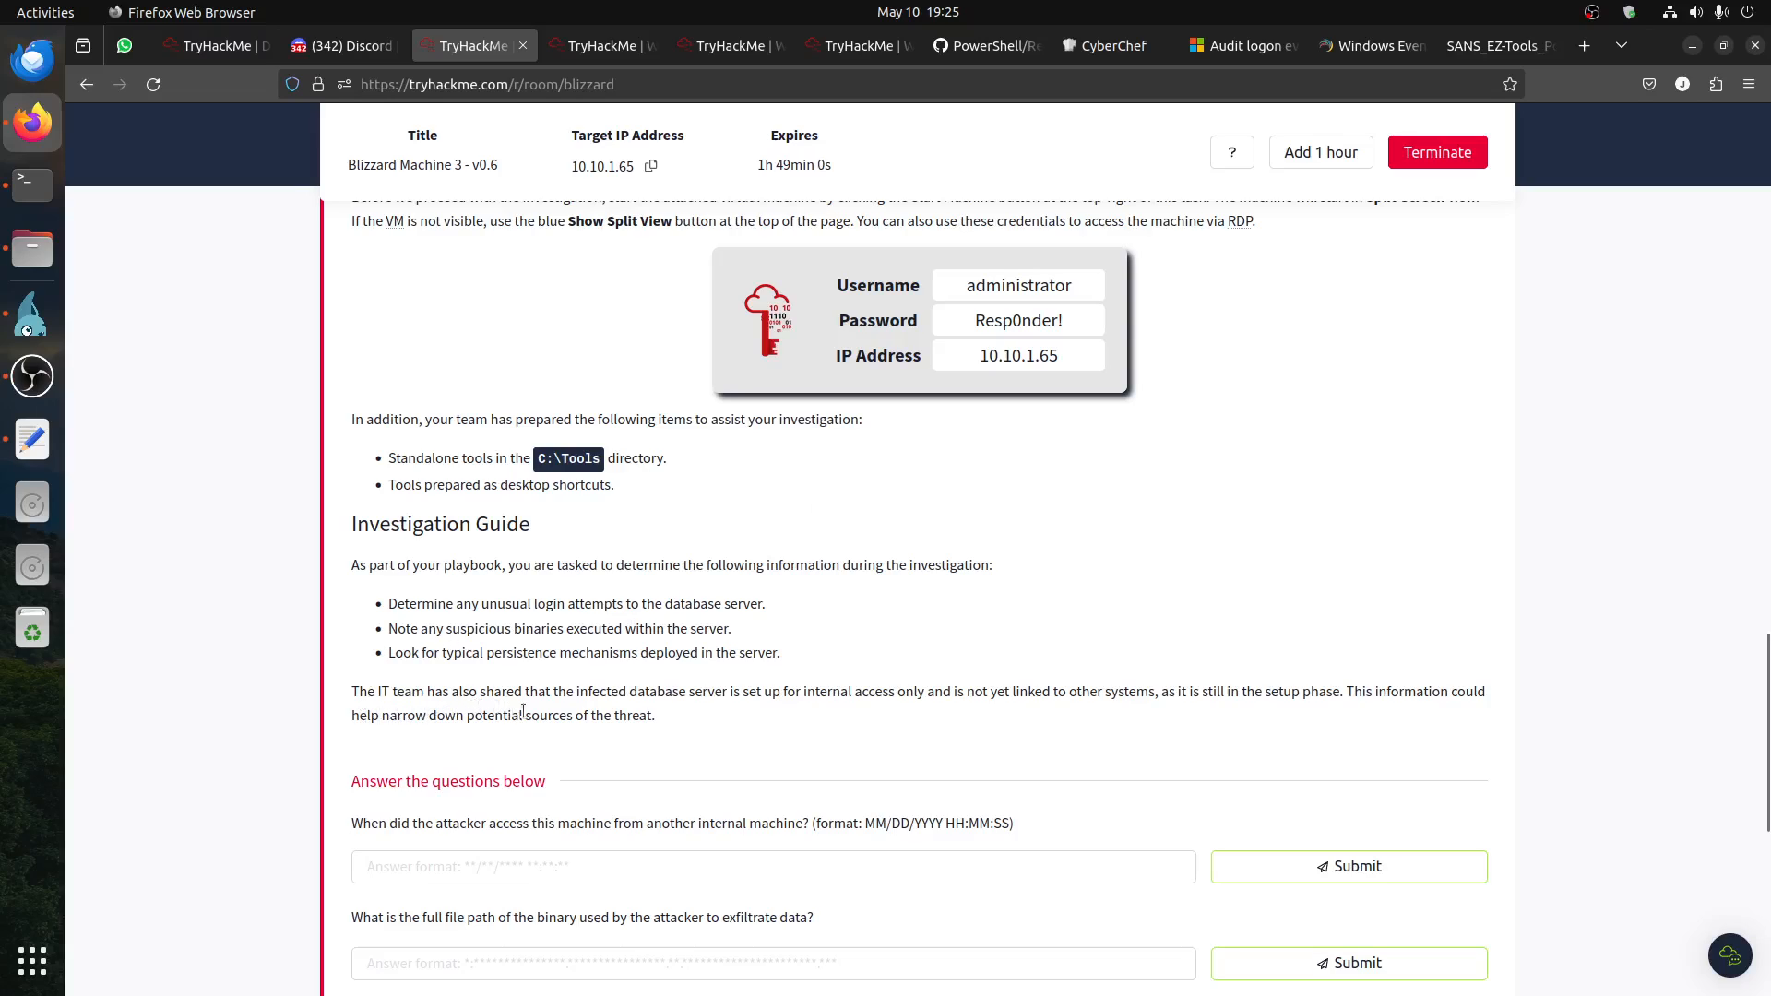
{"action": "left_click_drag", "start_coordinate": [587, 694], "coordinate": [922, 700]}
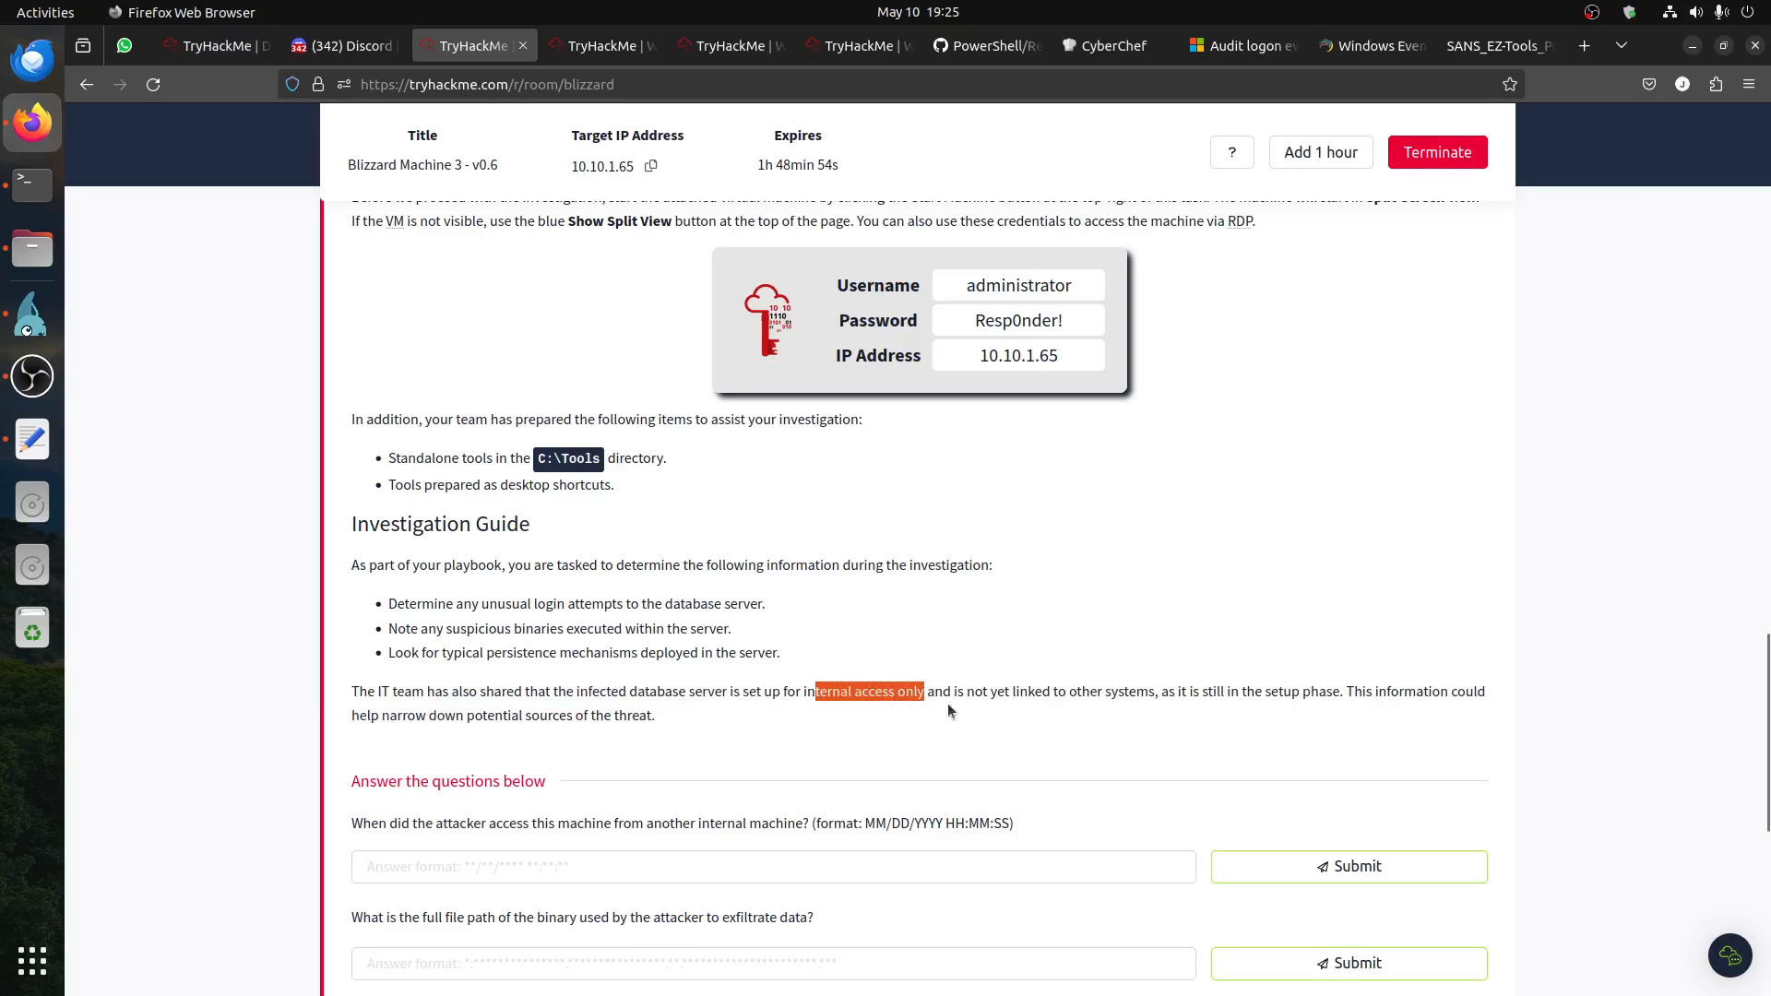
{"action": "left_click", "coordinate": [1140, 698]}
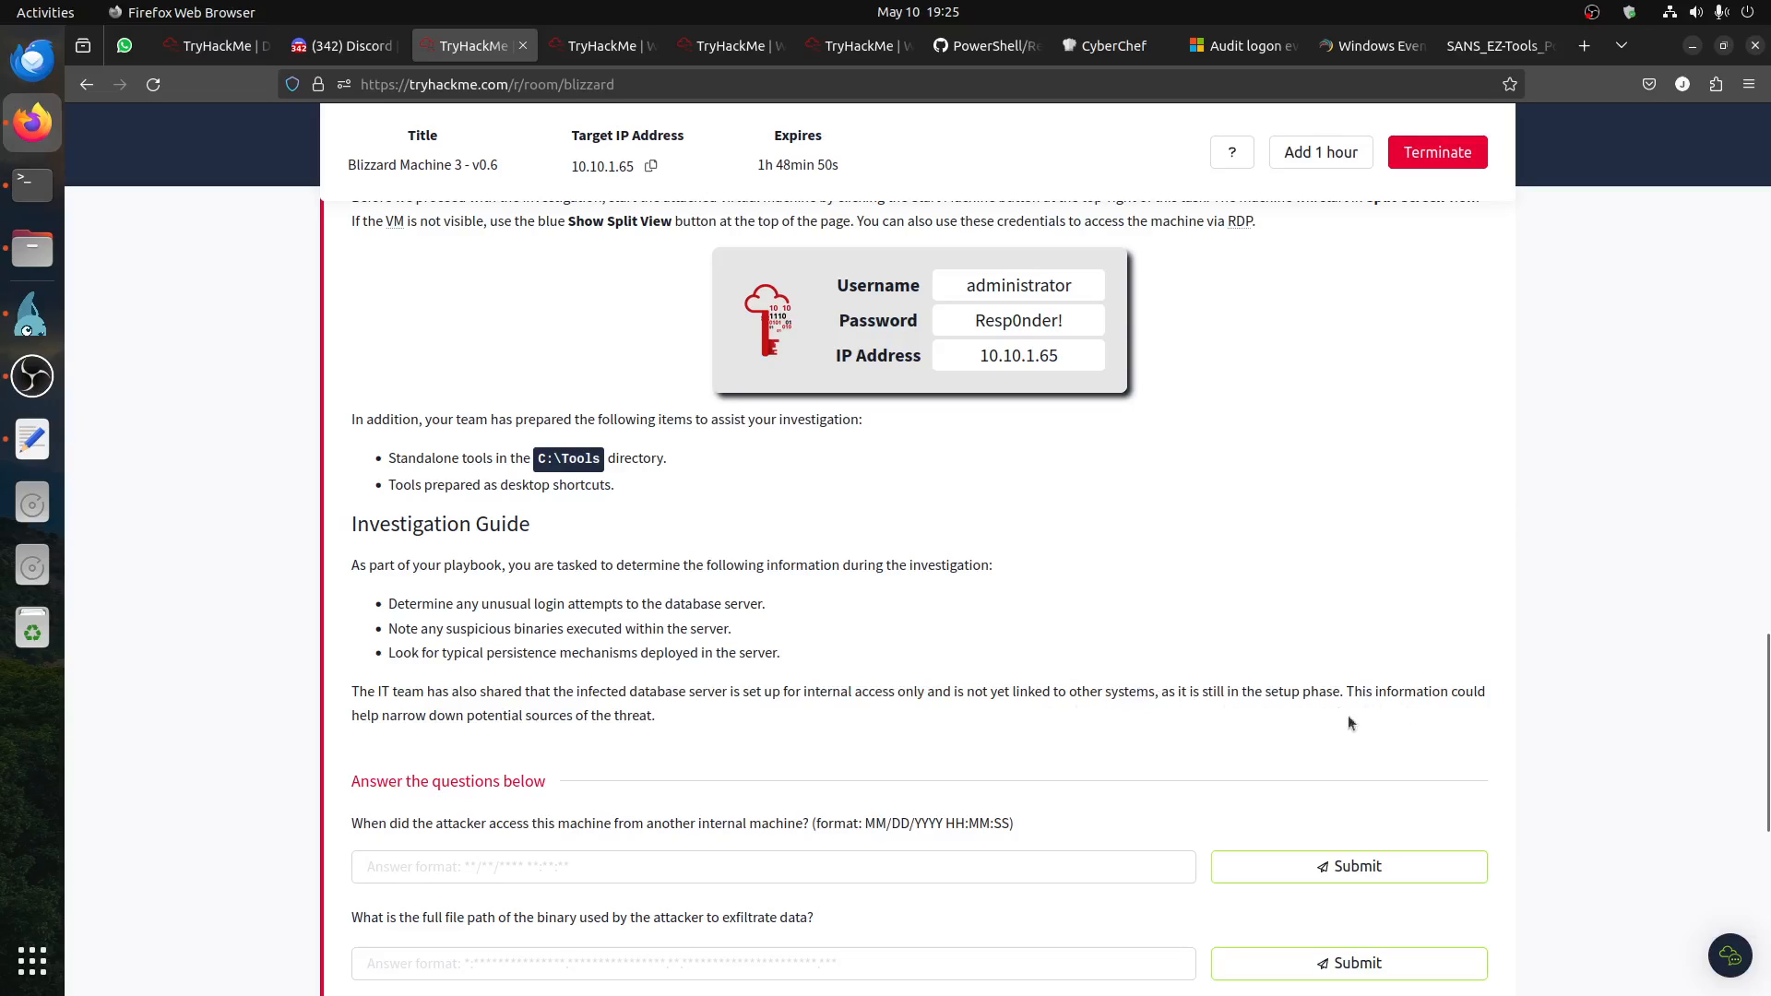
{"action": "left_click_drag", "start_coordinate": [429, 738], "coordinate": [638, 736]}
{"action": "left_click", "coordinate": [791, 723]}
Step: Switch to the remote desktop session and review the xfreerdp connection command in the terminal, then minimize the terminal
{"action": "left_click", "coordinate": [33, 314]}
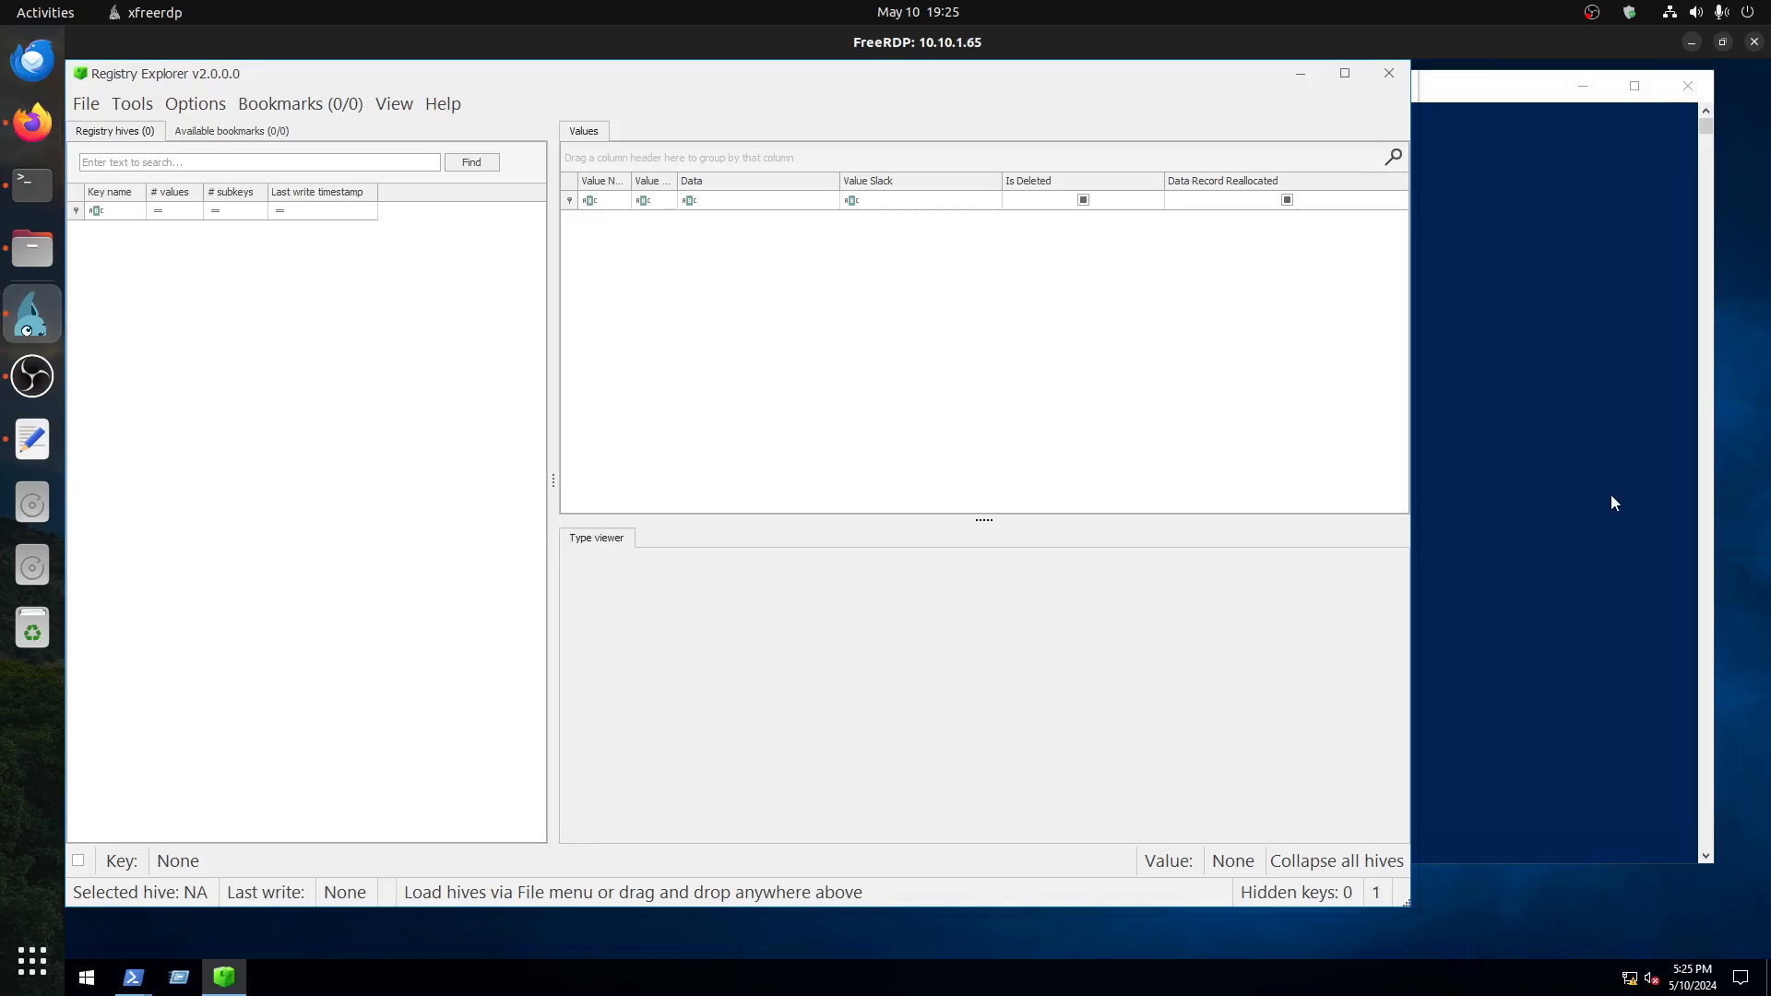
{"action": "left_click", "coordinate": [33, 185]}
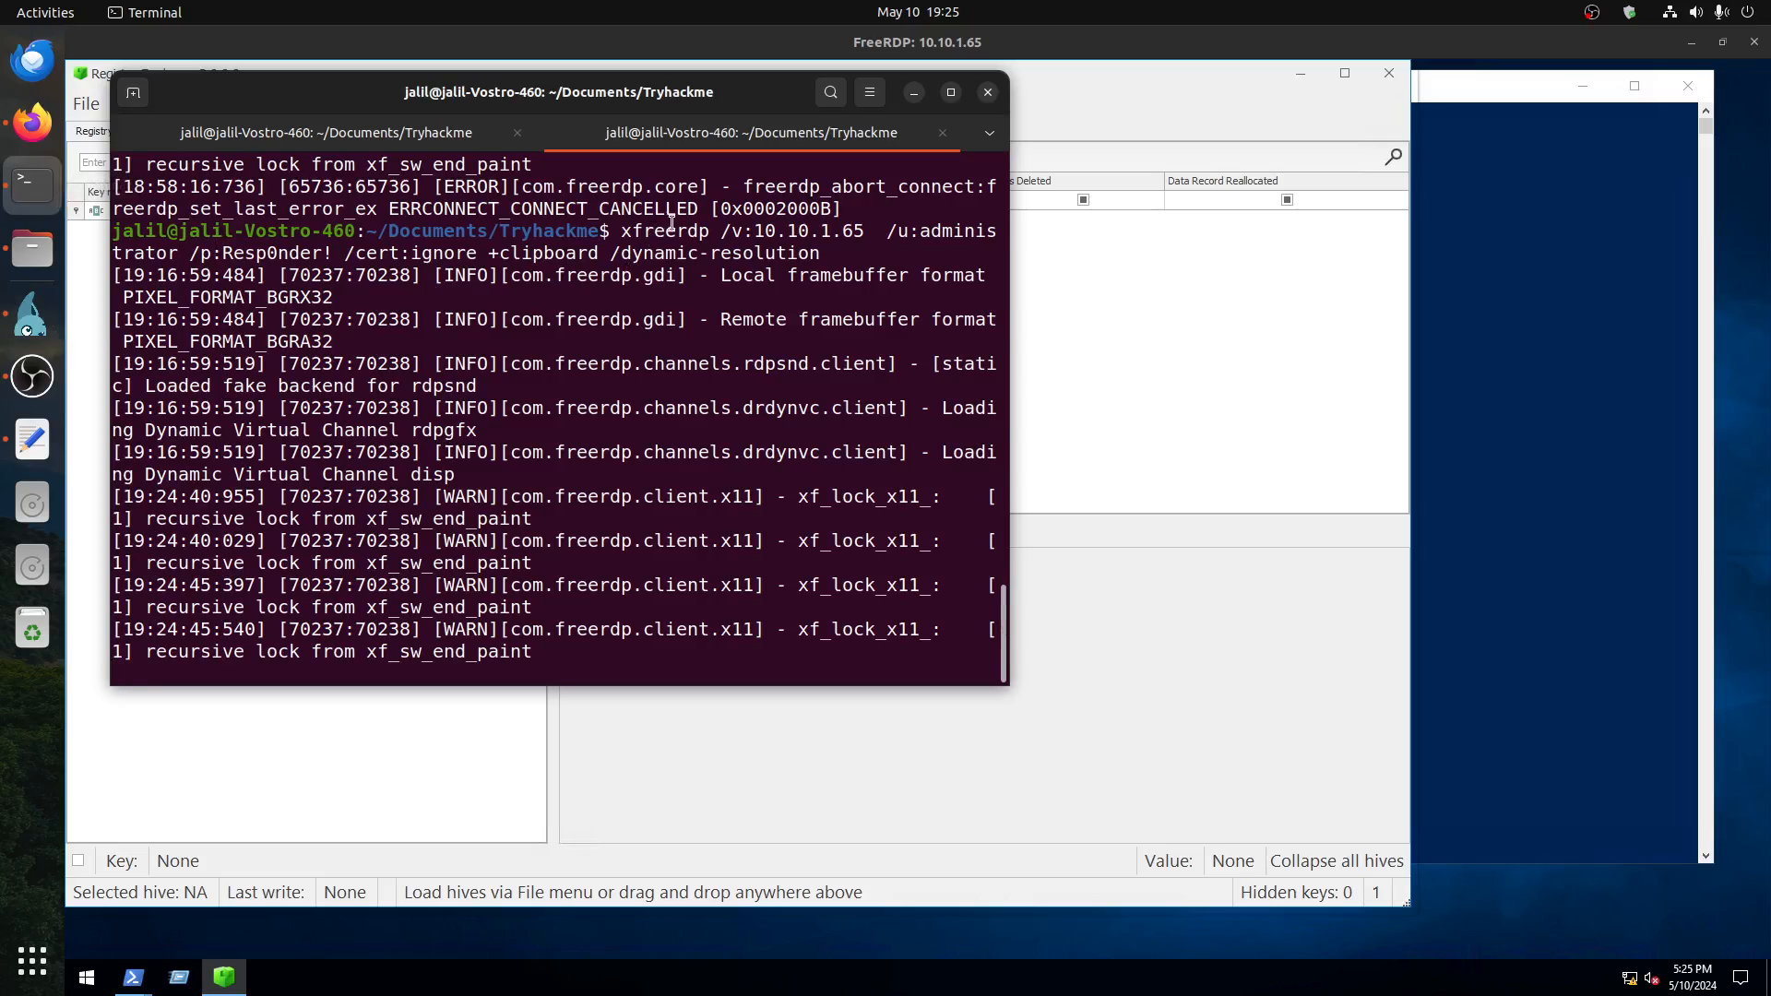
{"action": "left_click_drag", "start_coordinate": [621, 231], "coordinate": [739, 238]}
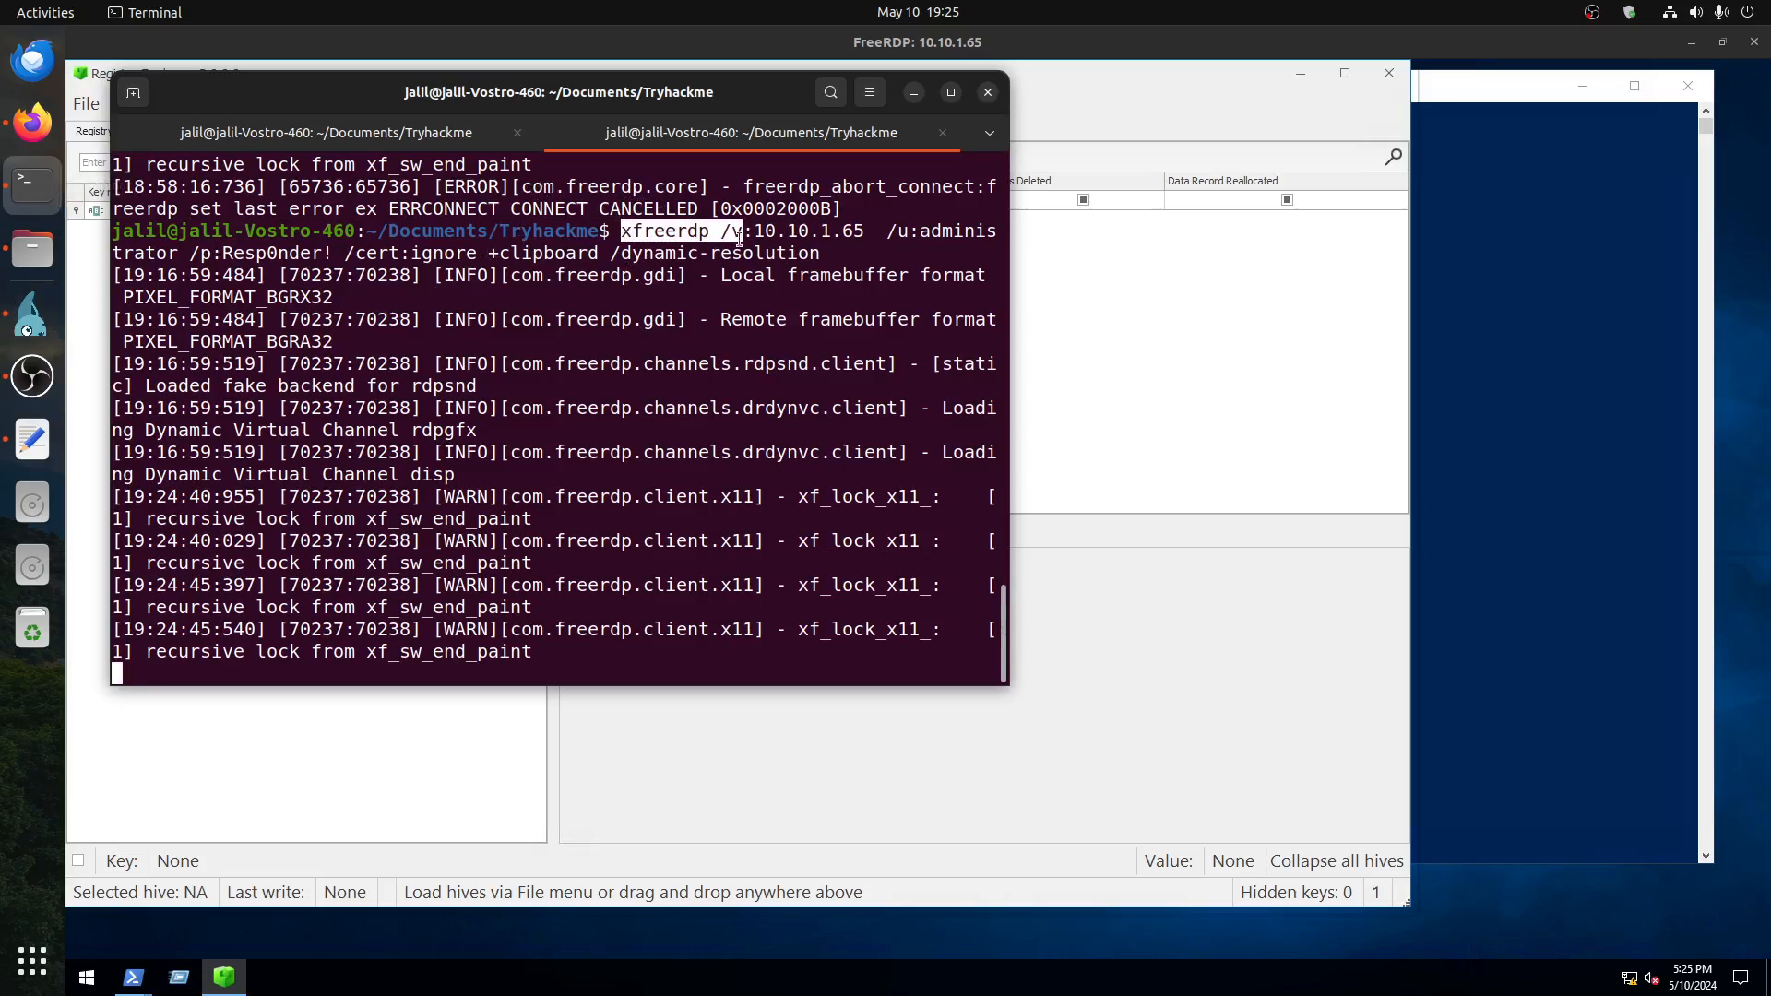
{"action": "left_click", "coordinate": [914, 92]}
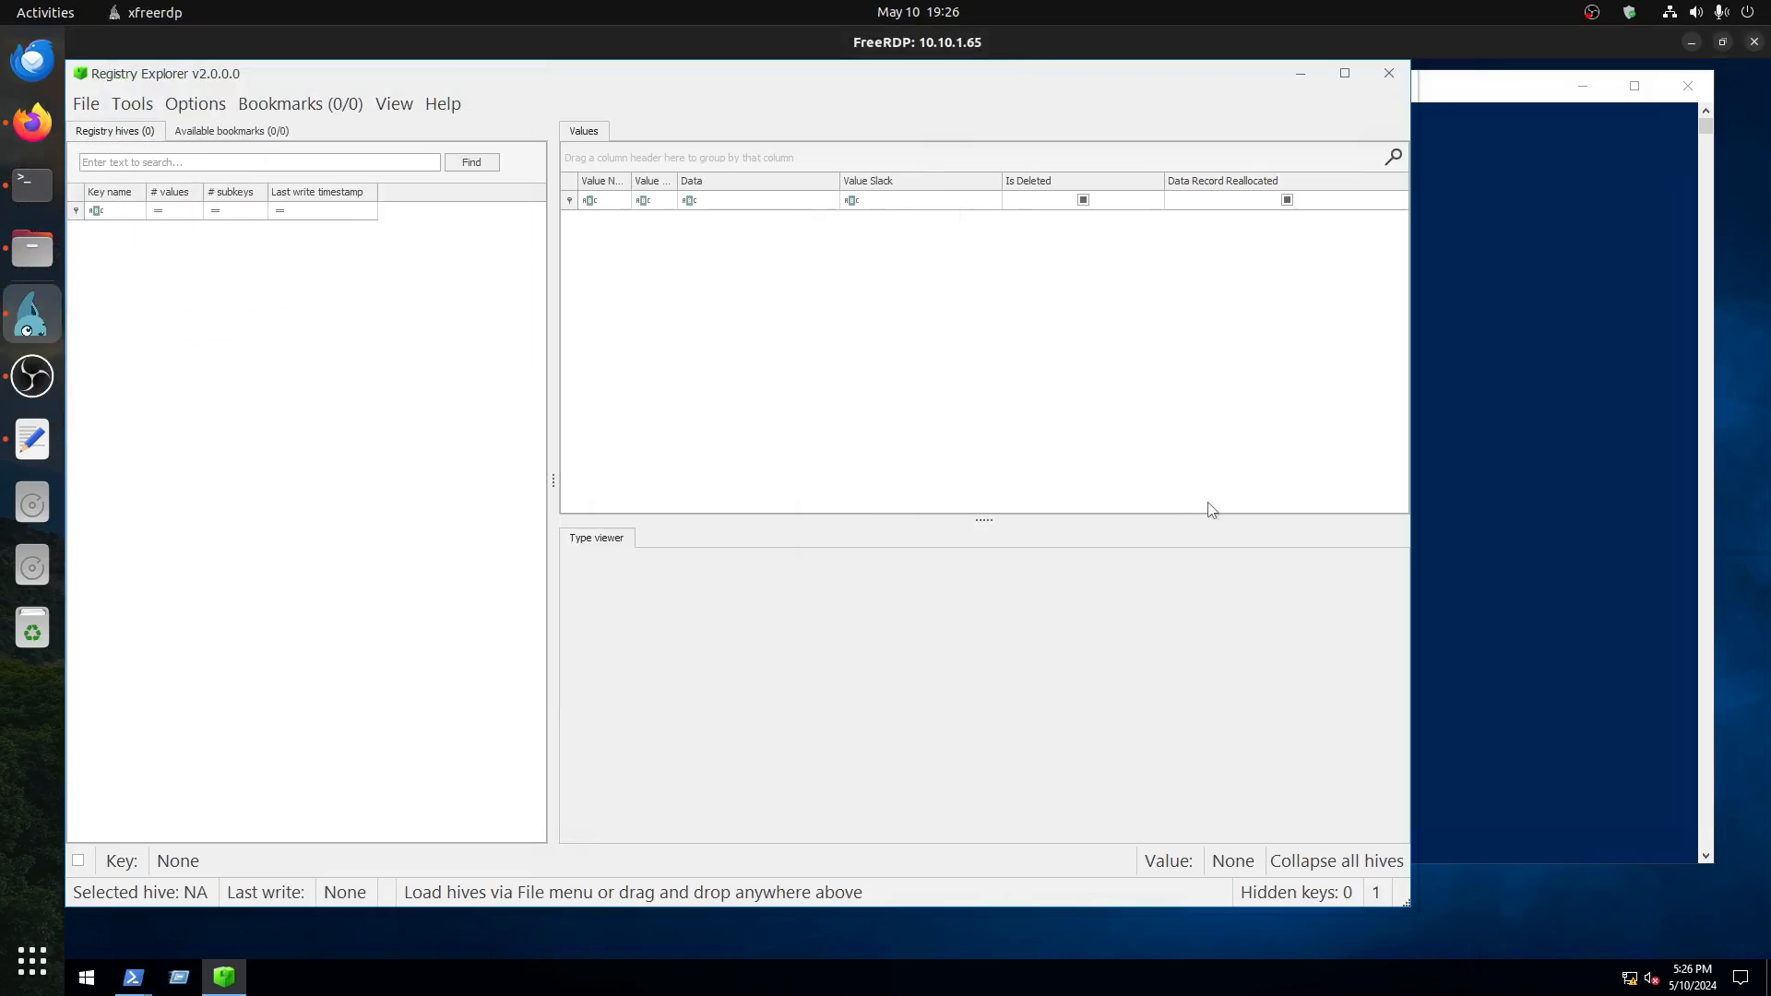
Step: Check the open PowerShell windows in the remote session and return to Registry Explorer
{"action": "left_click", "coordinate": [1477, 485]}
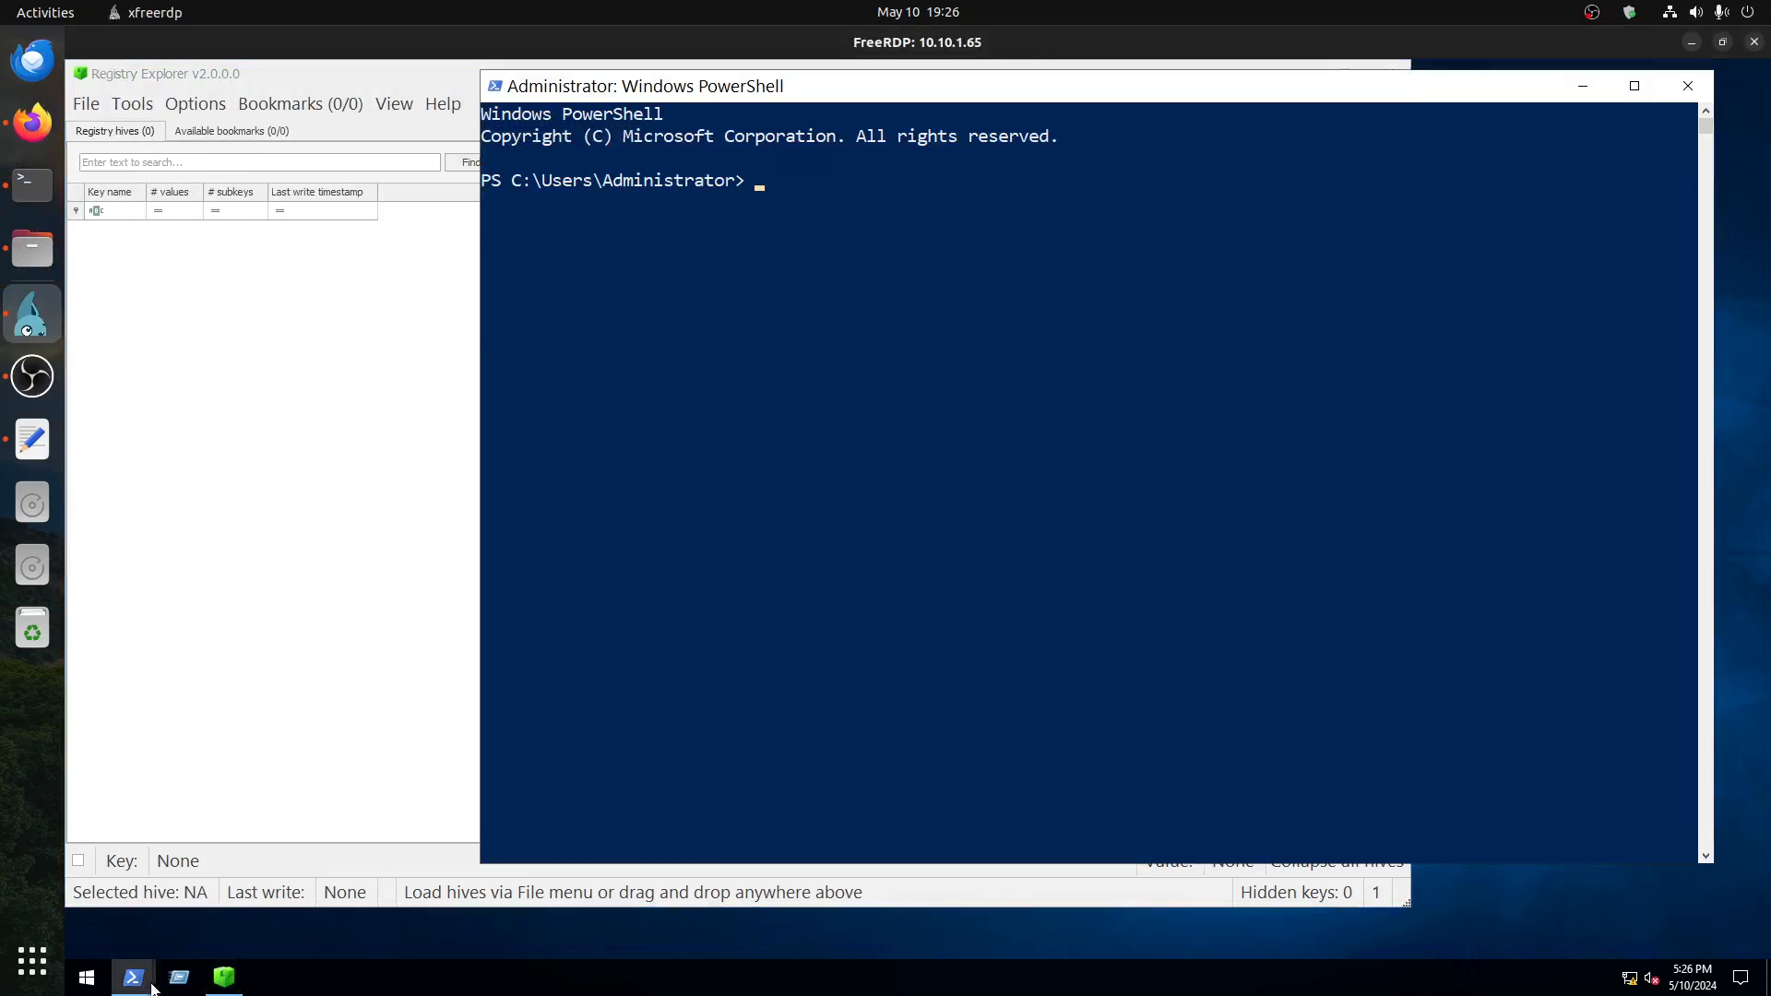
{"action": "mouse_move", "coordinate": [138, 982]}
{"action": "left_click", "coordinate": [130, 921]}
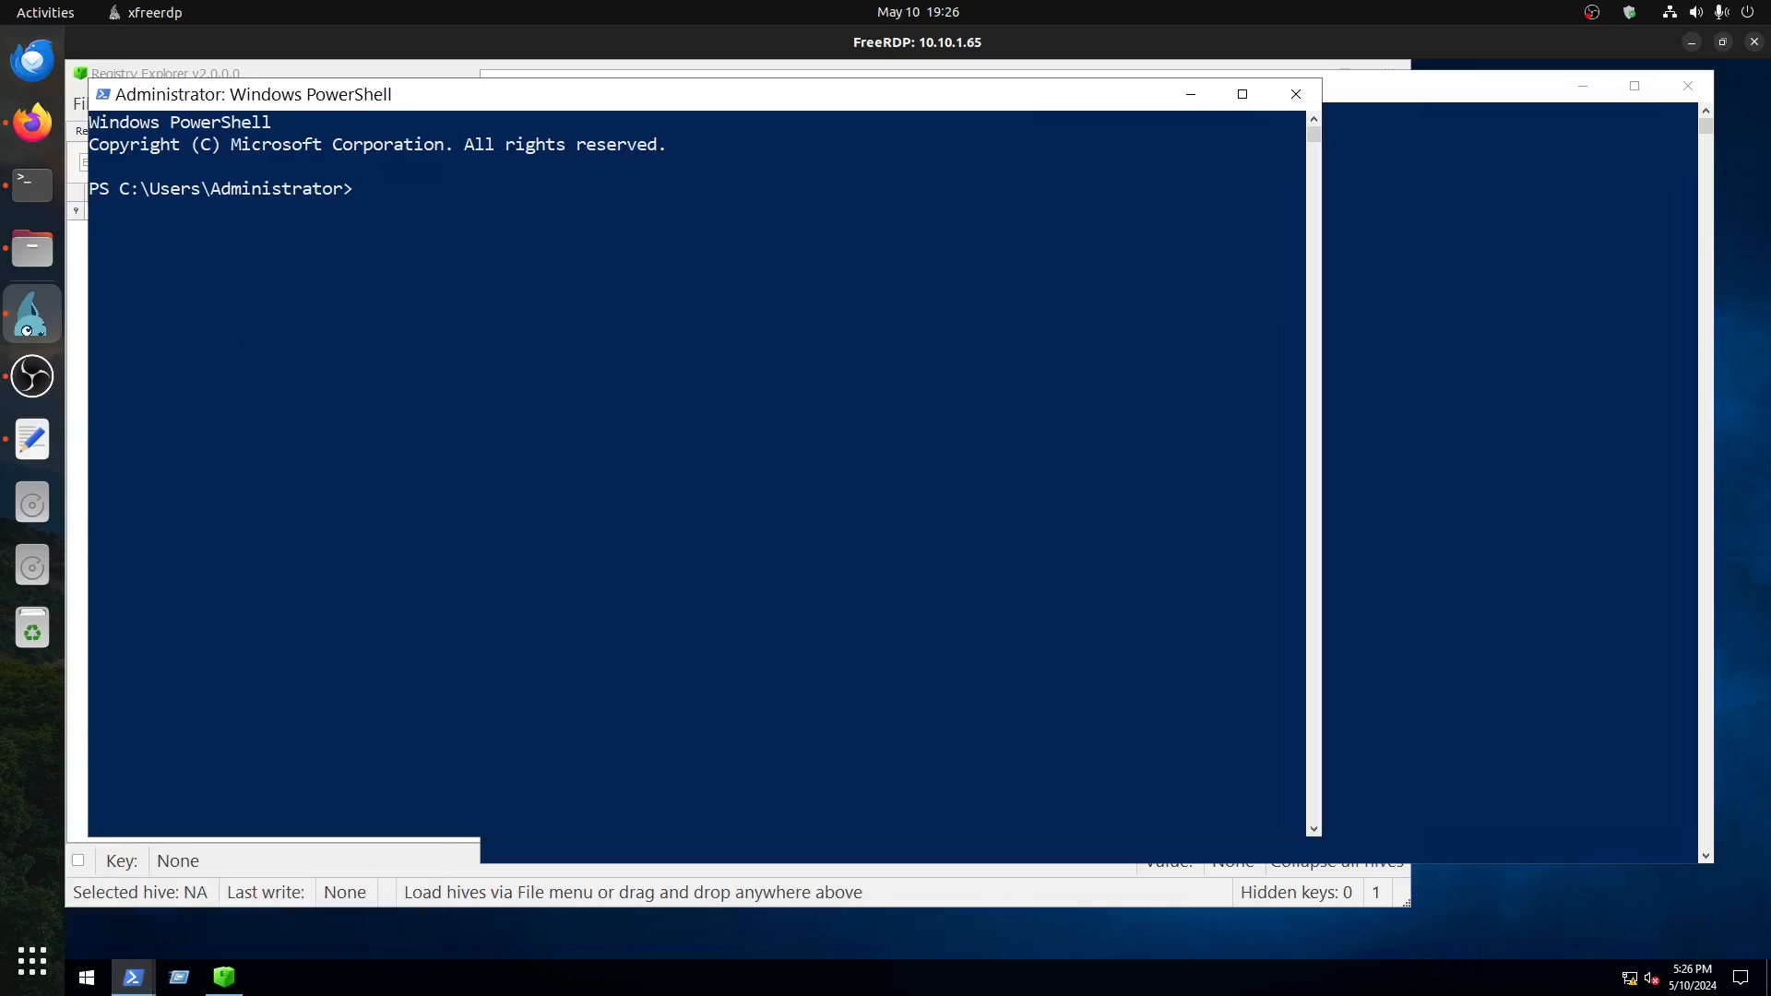
{"action": "left_click", "coordinate": [224, 977]}
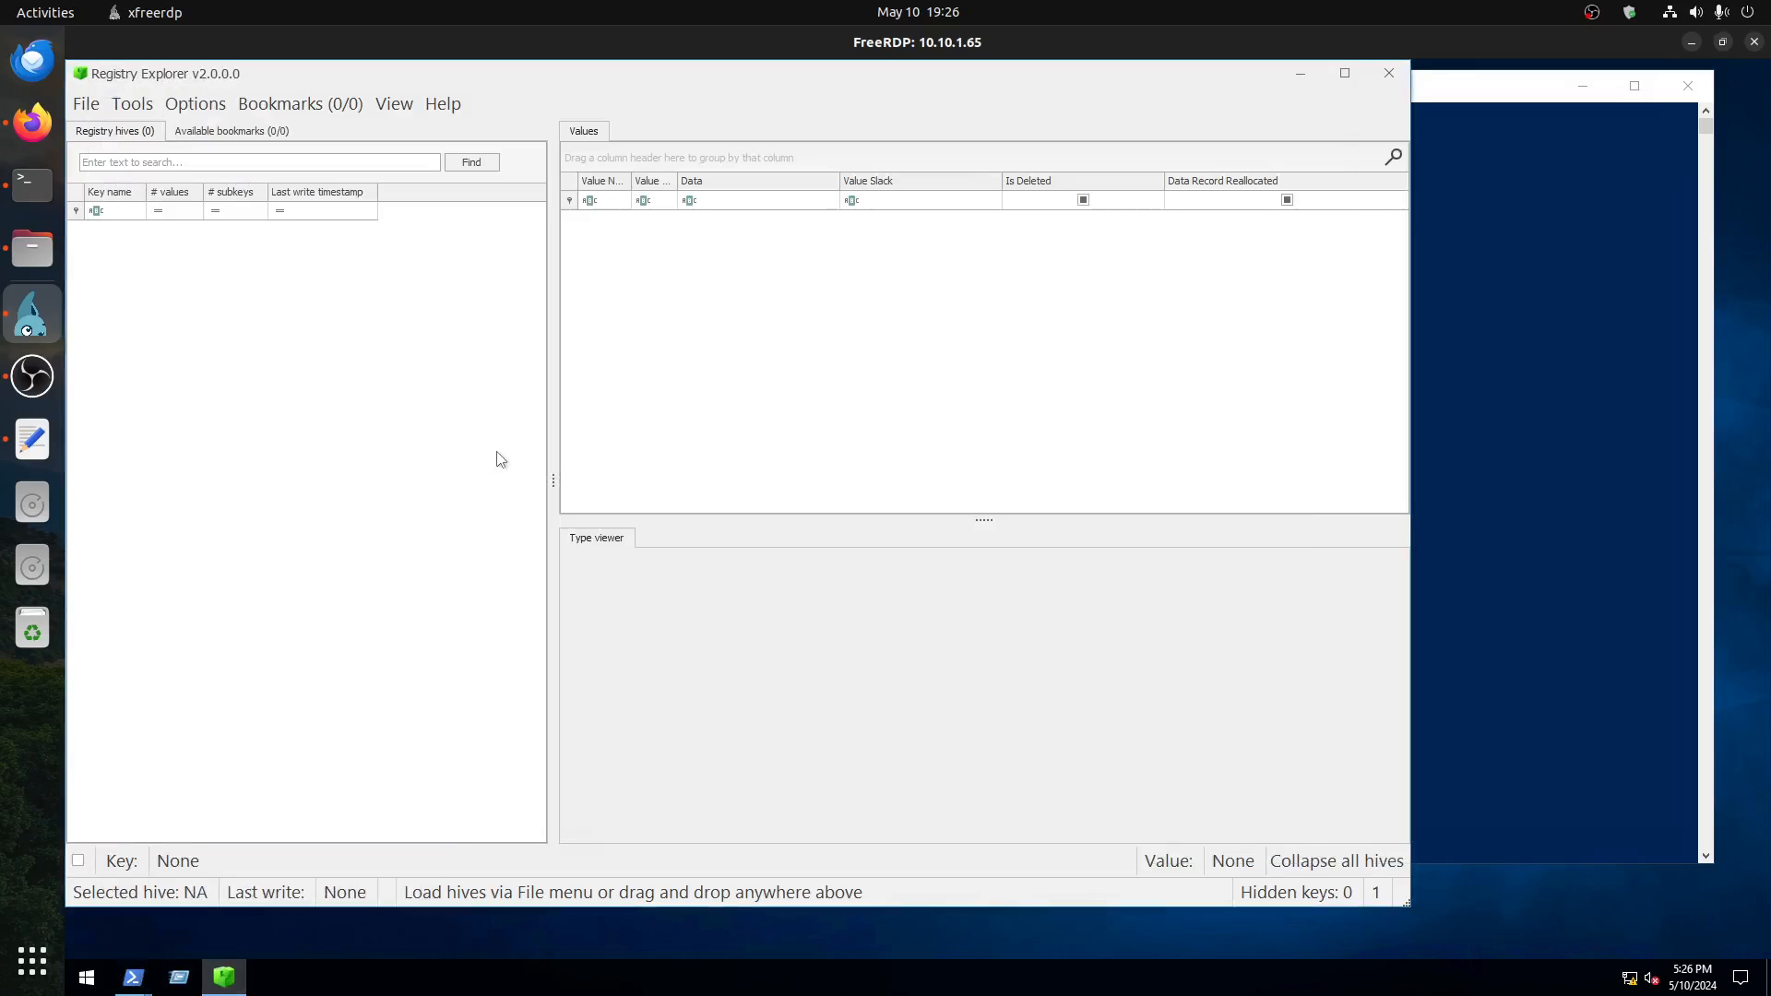
Step: Load the live system's dbadmin NTUSER.DAT and dbadmin UsrClass.dat user hives
{"action": "left_click", "coordinate": [86, 109]}
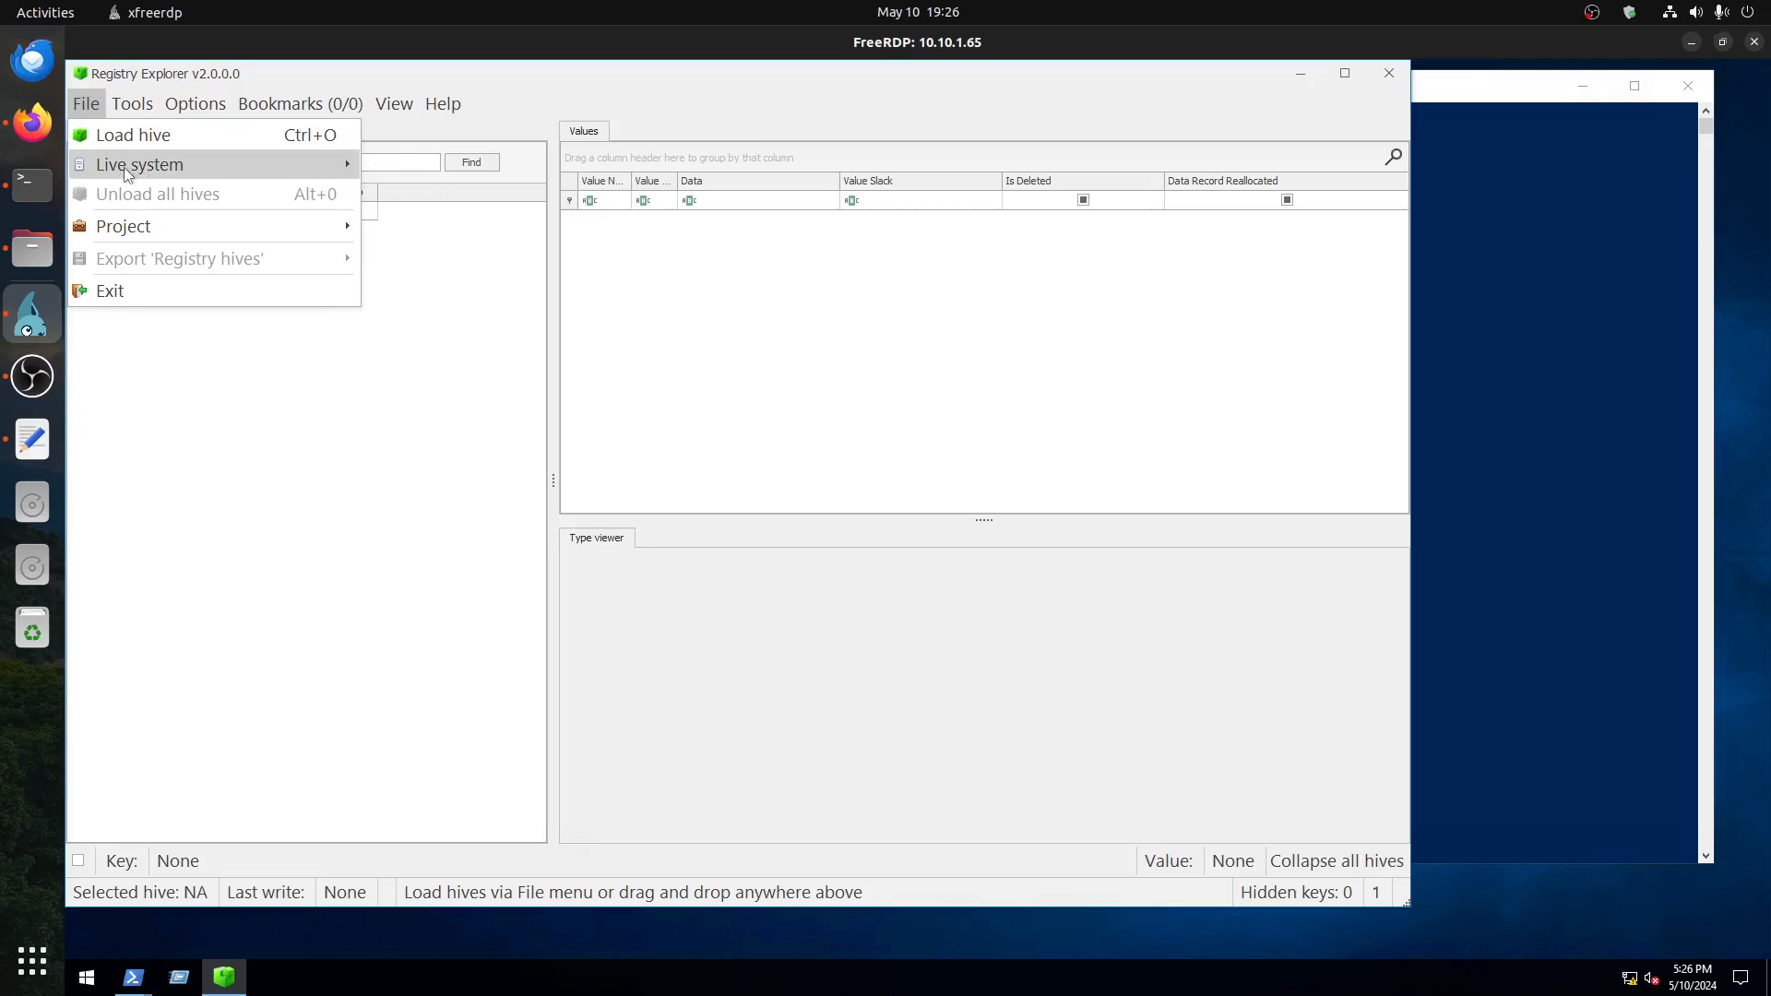
{"action": "mouse_move", "coordinate": [123, 168]}
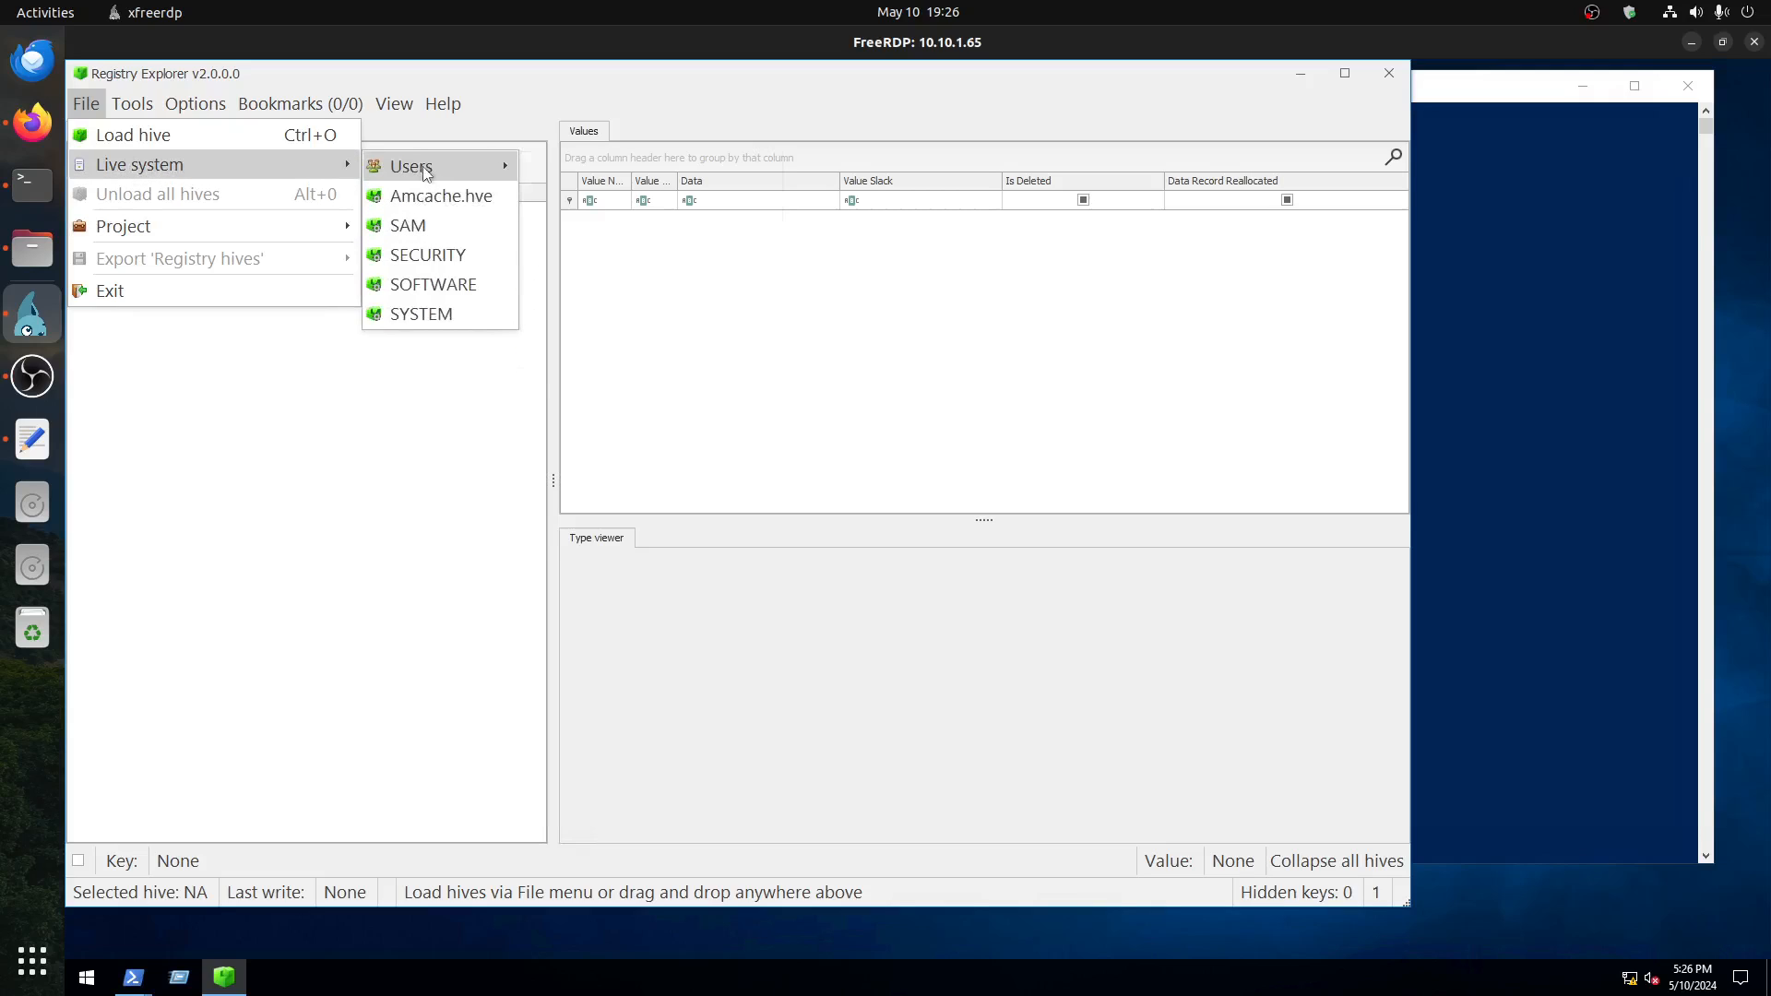
{"action": "mouse_move", "coordinate": [422, 166]}
{"action": "left_click", "coordinate": [630, 224]}
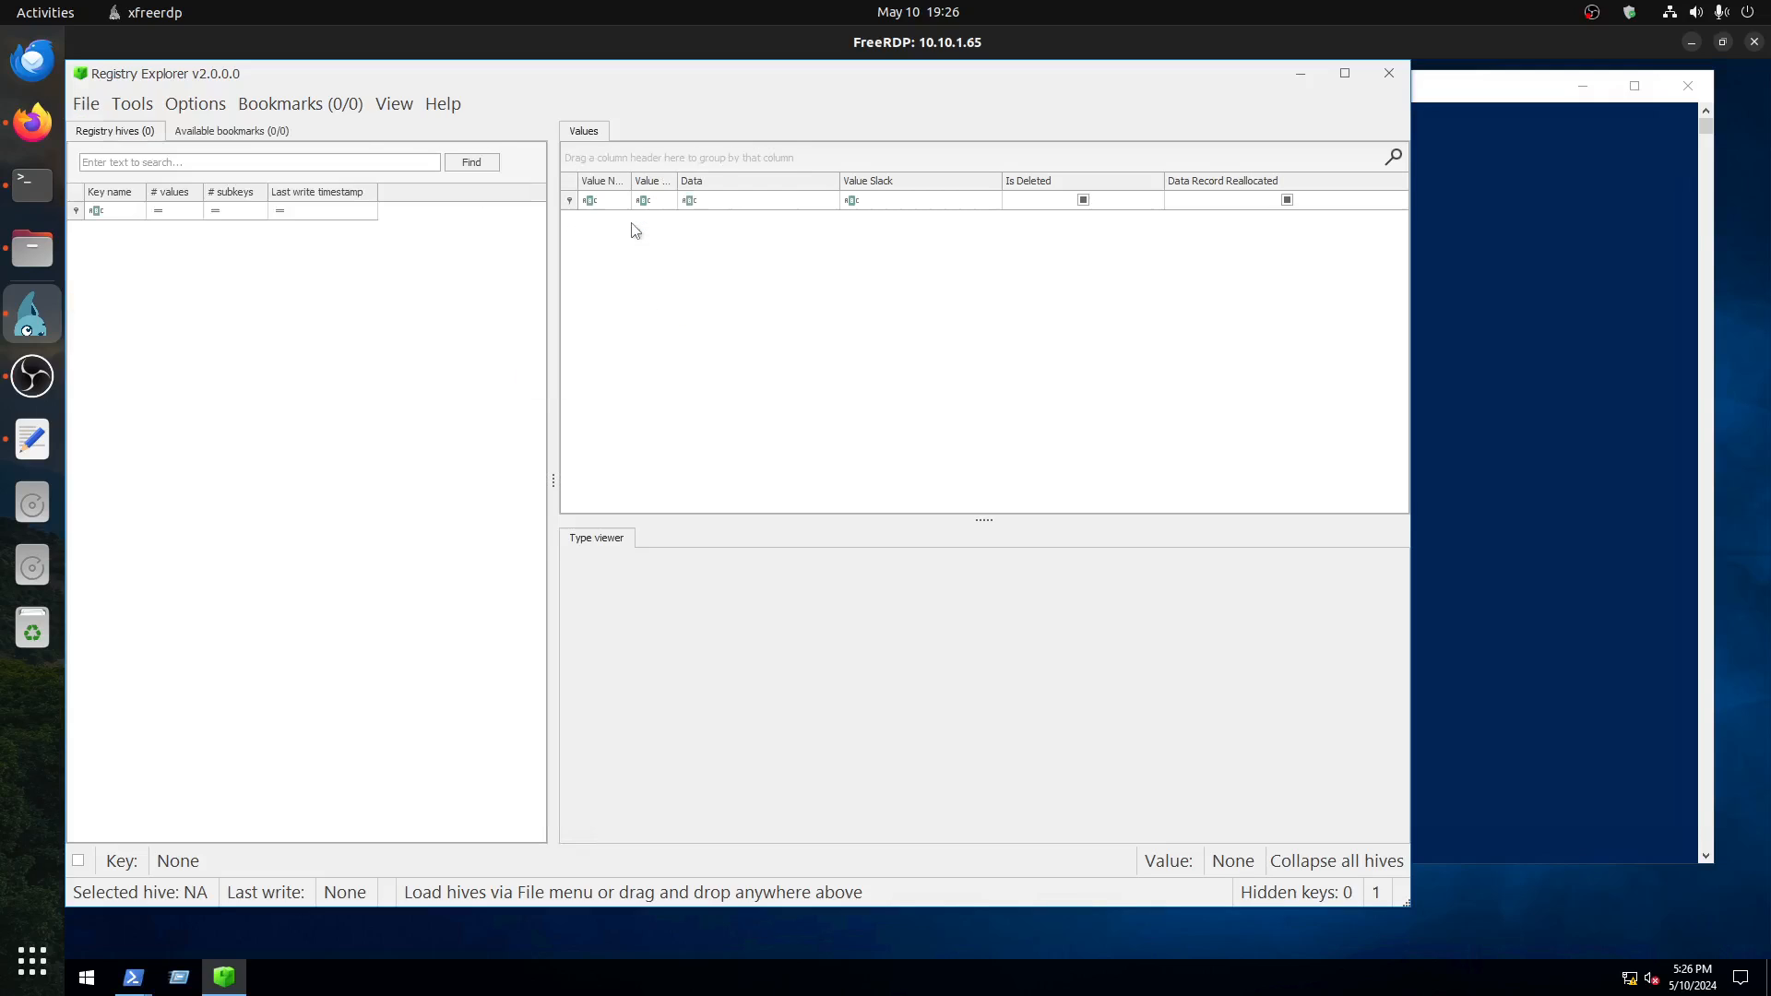
{"action": "left_click", "coordinate": [85, 108]}
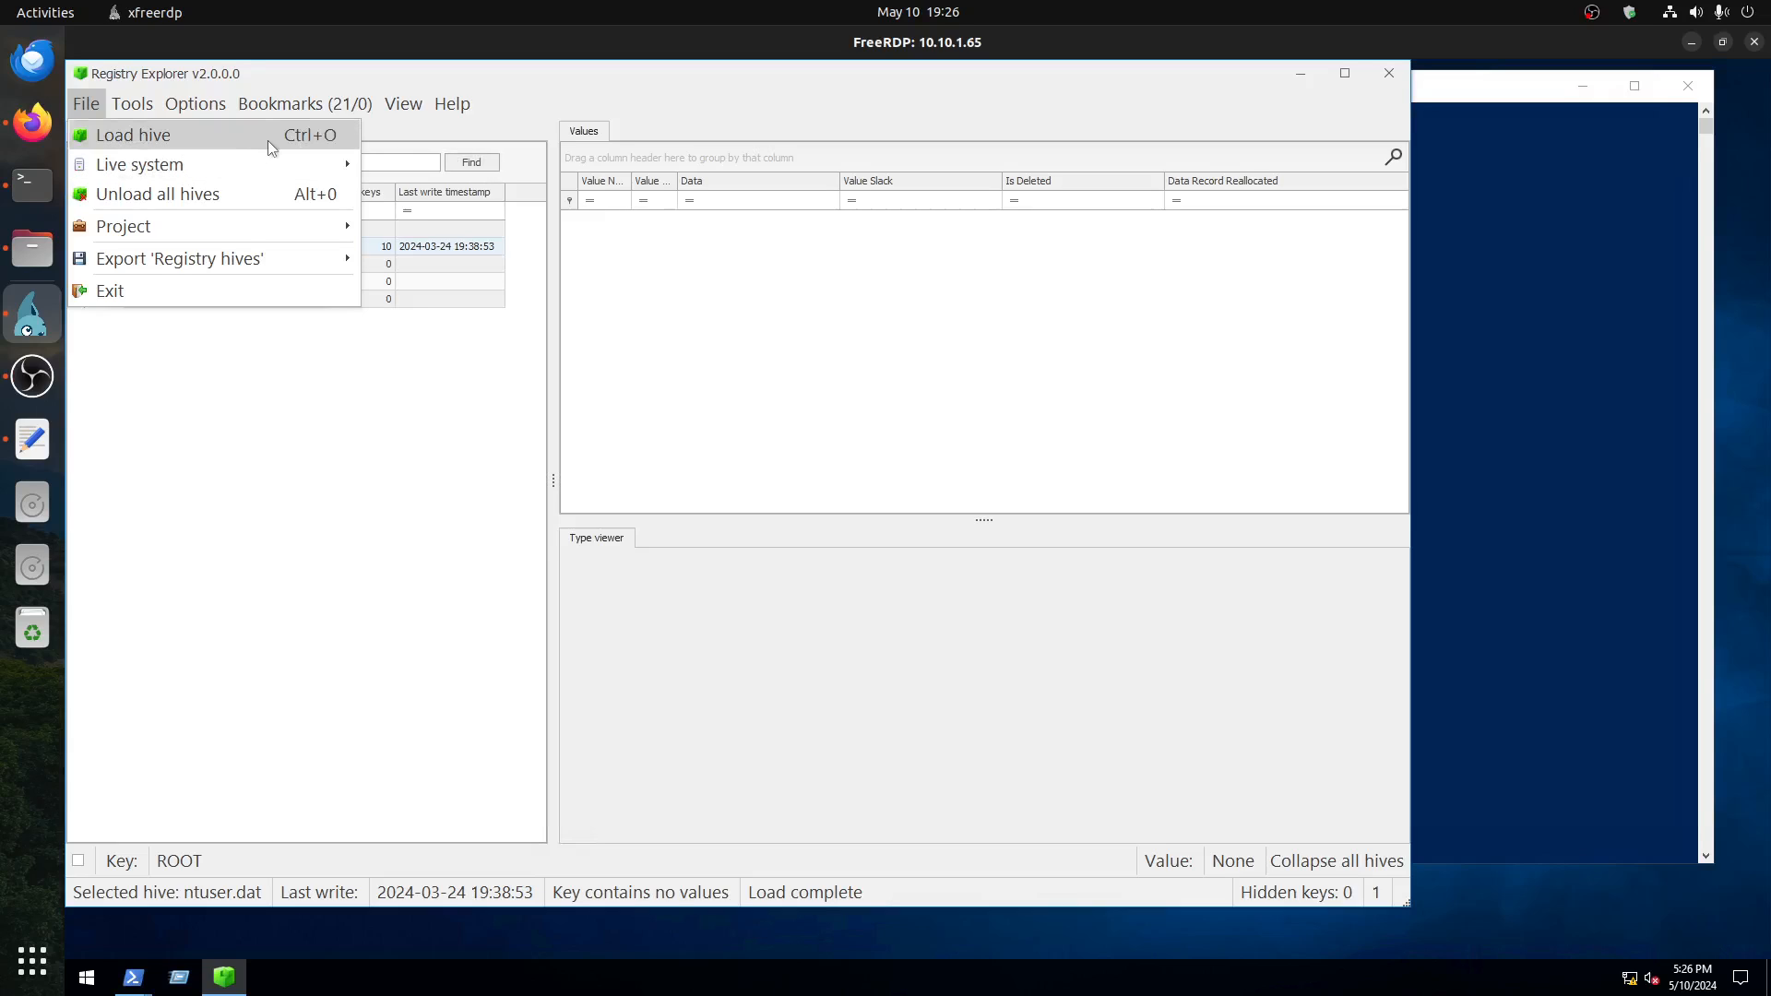
{"action": "mouse_move", "coordinate": [264, 162]}
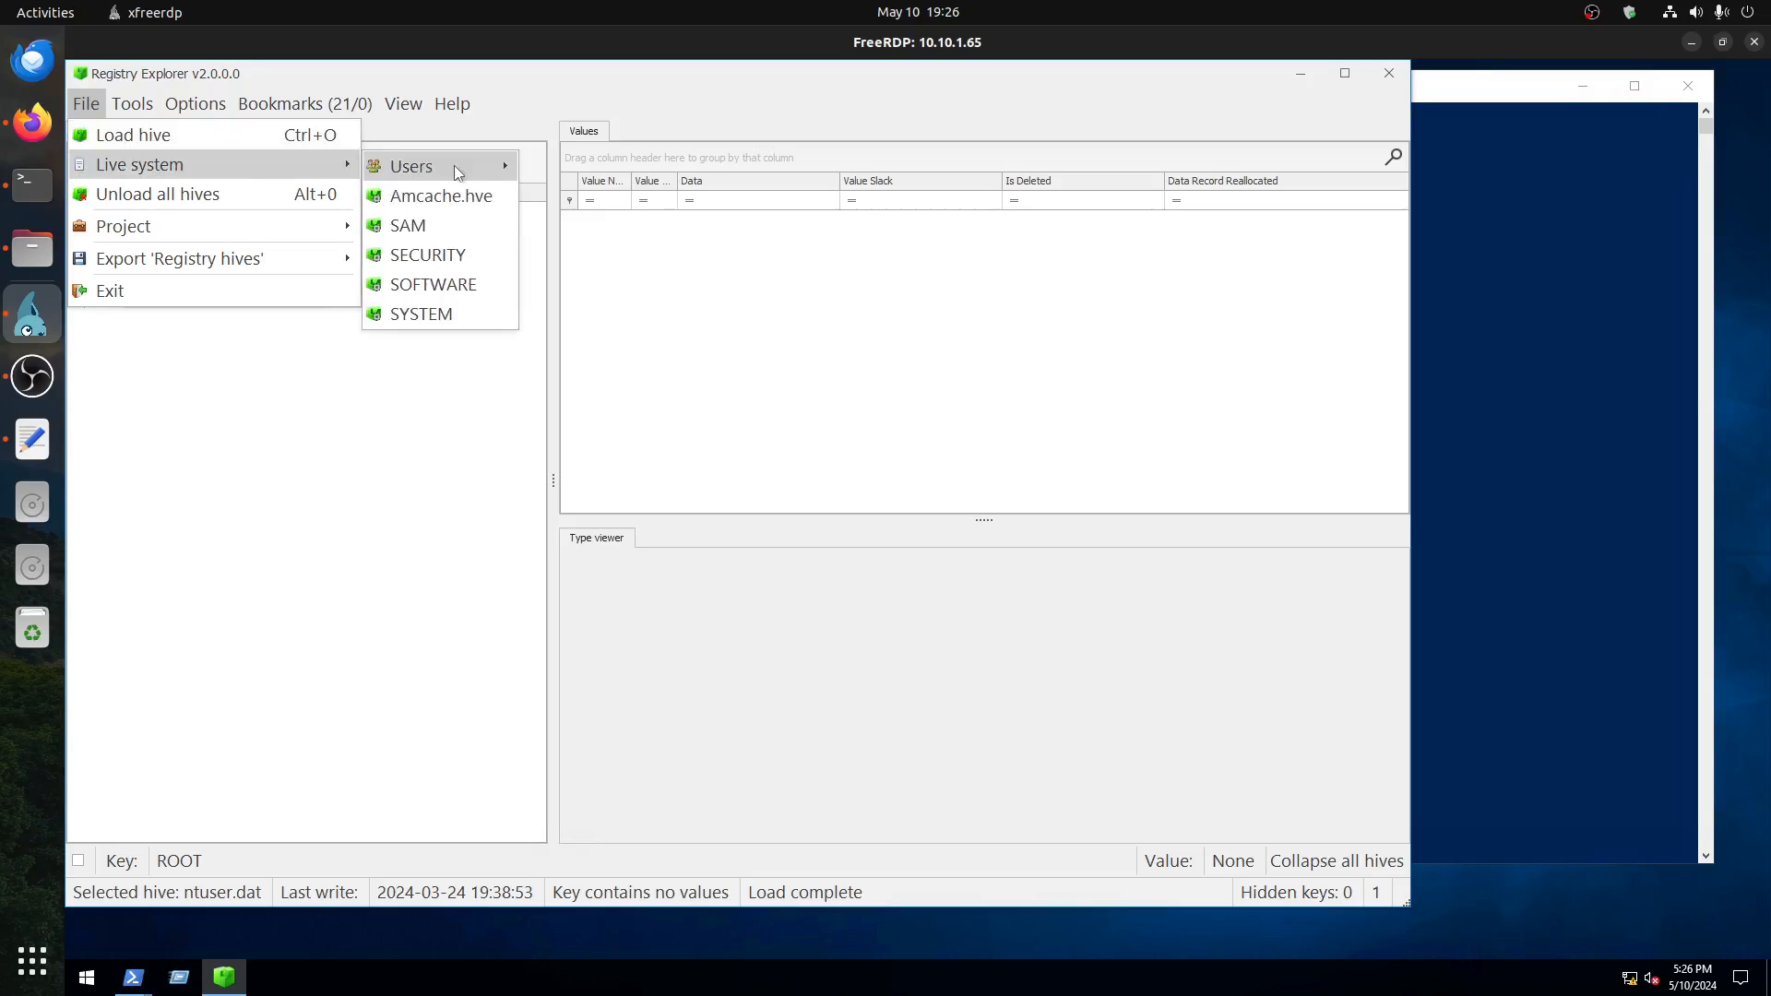
{"action": "mouse_move", "coordinate": [489, 176]}
{"action": "left_click", "coordinate": [634, 259]}
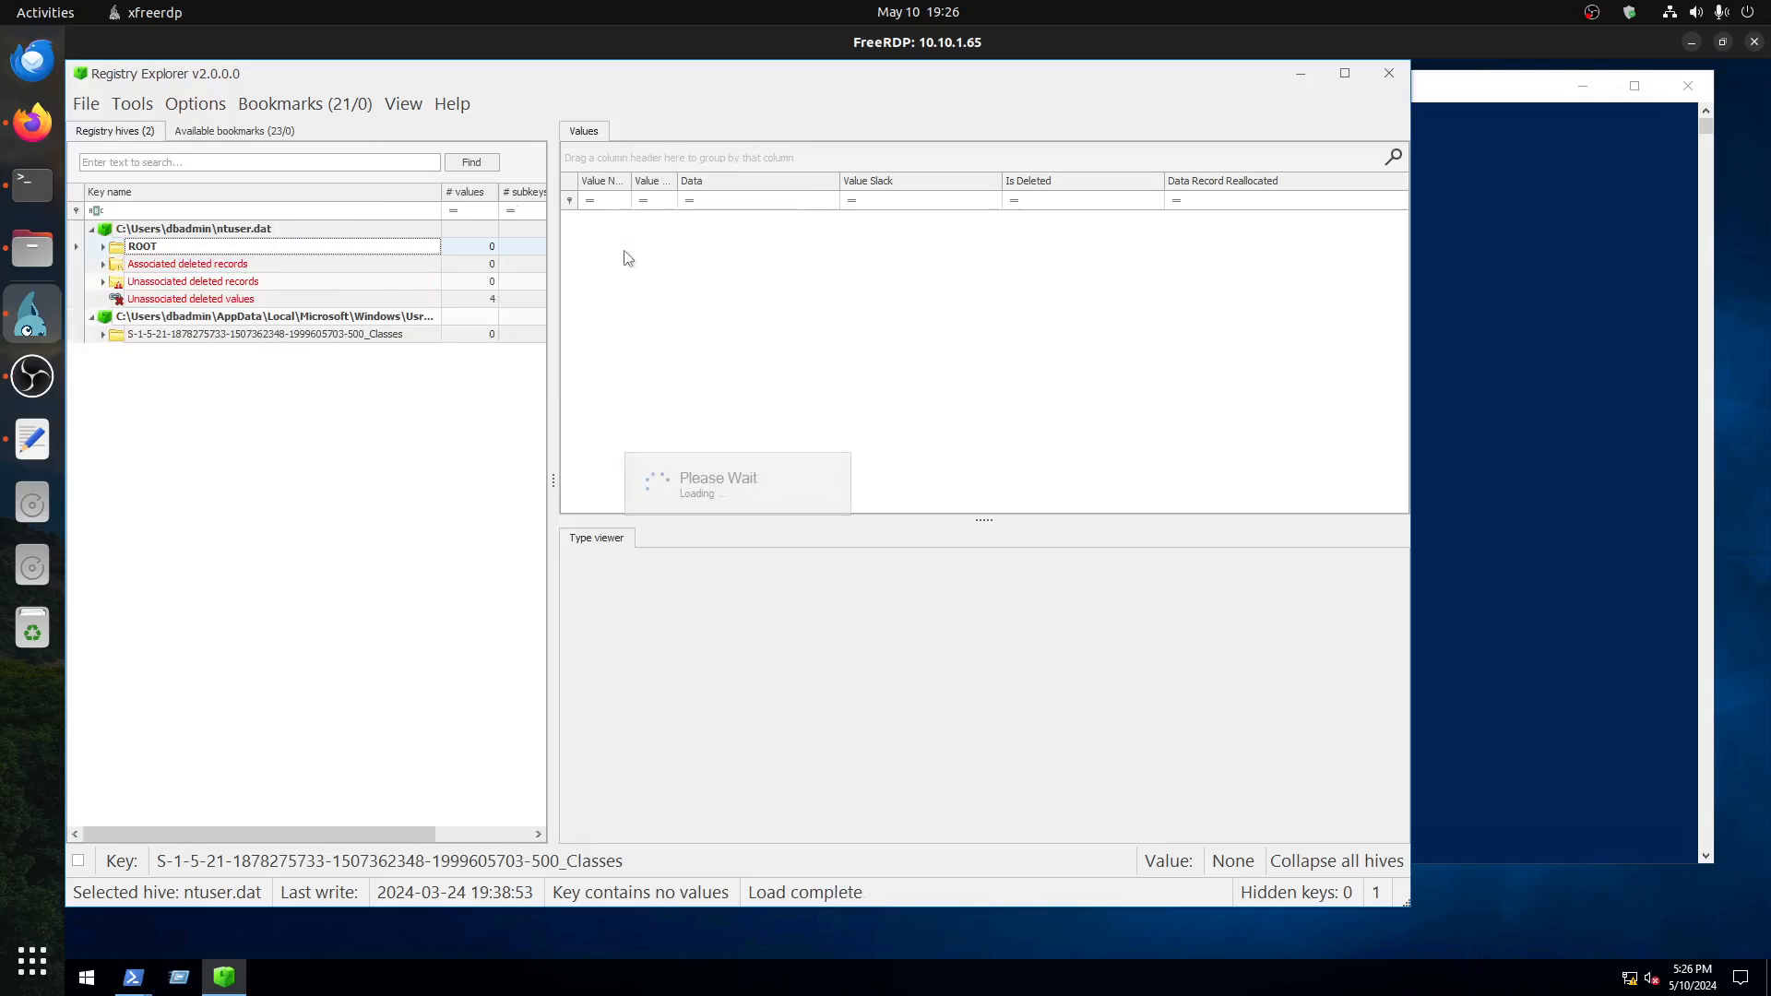
Step: Load the SAM and SECURITY hives from the live system
{"action": "left_click", "coordinate": [81, 104]}
{"action": "mouse_move", "coordinate": [240, 172]}
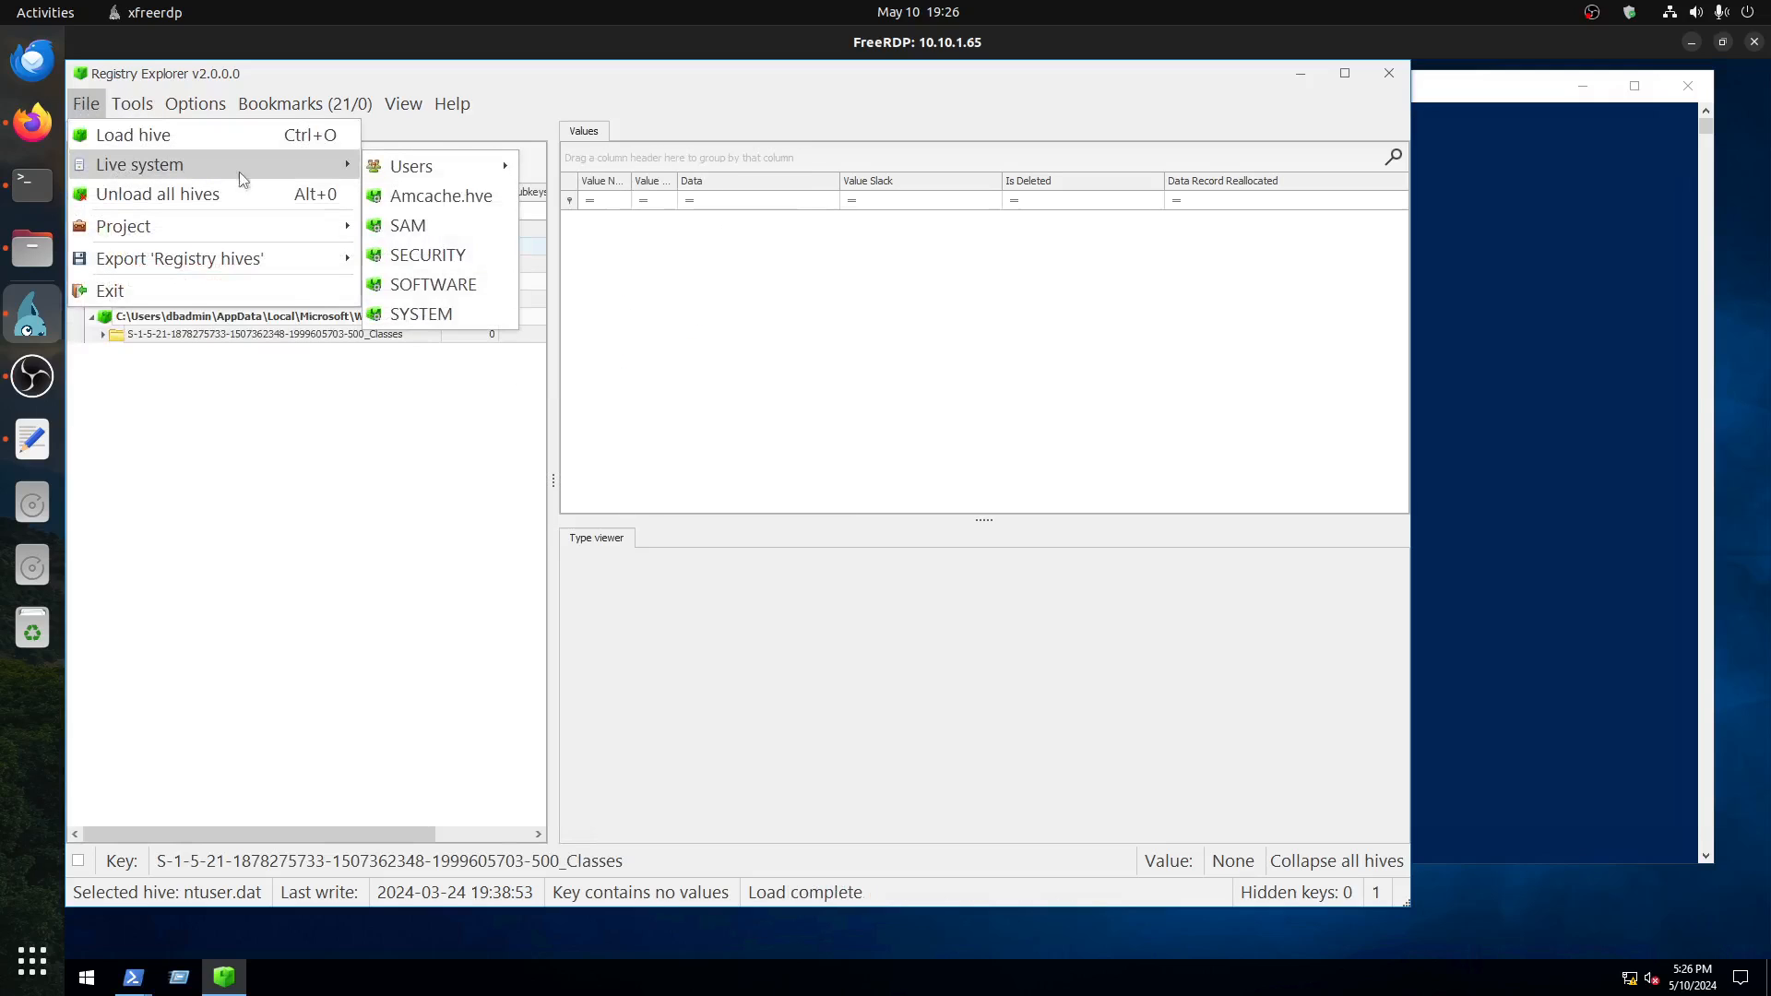
{"action": "left_click", "coordinate": [410, 225]}
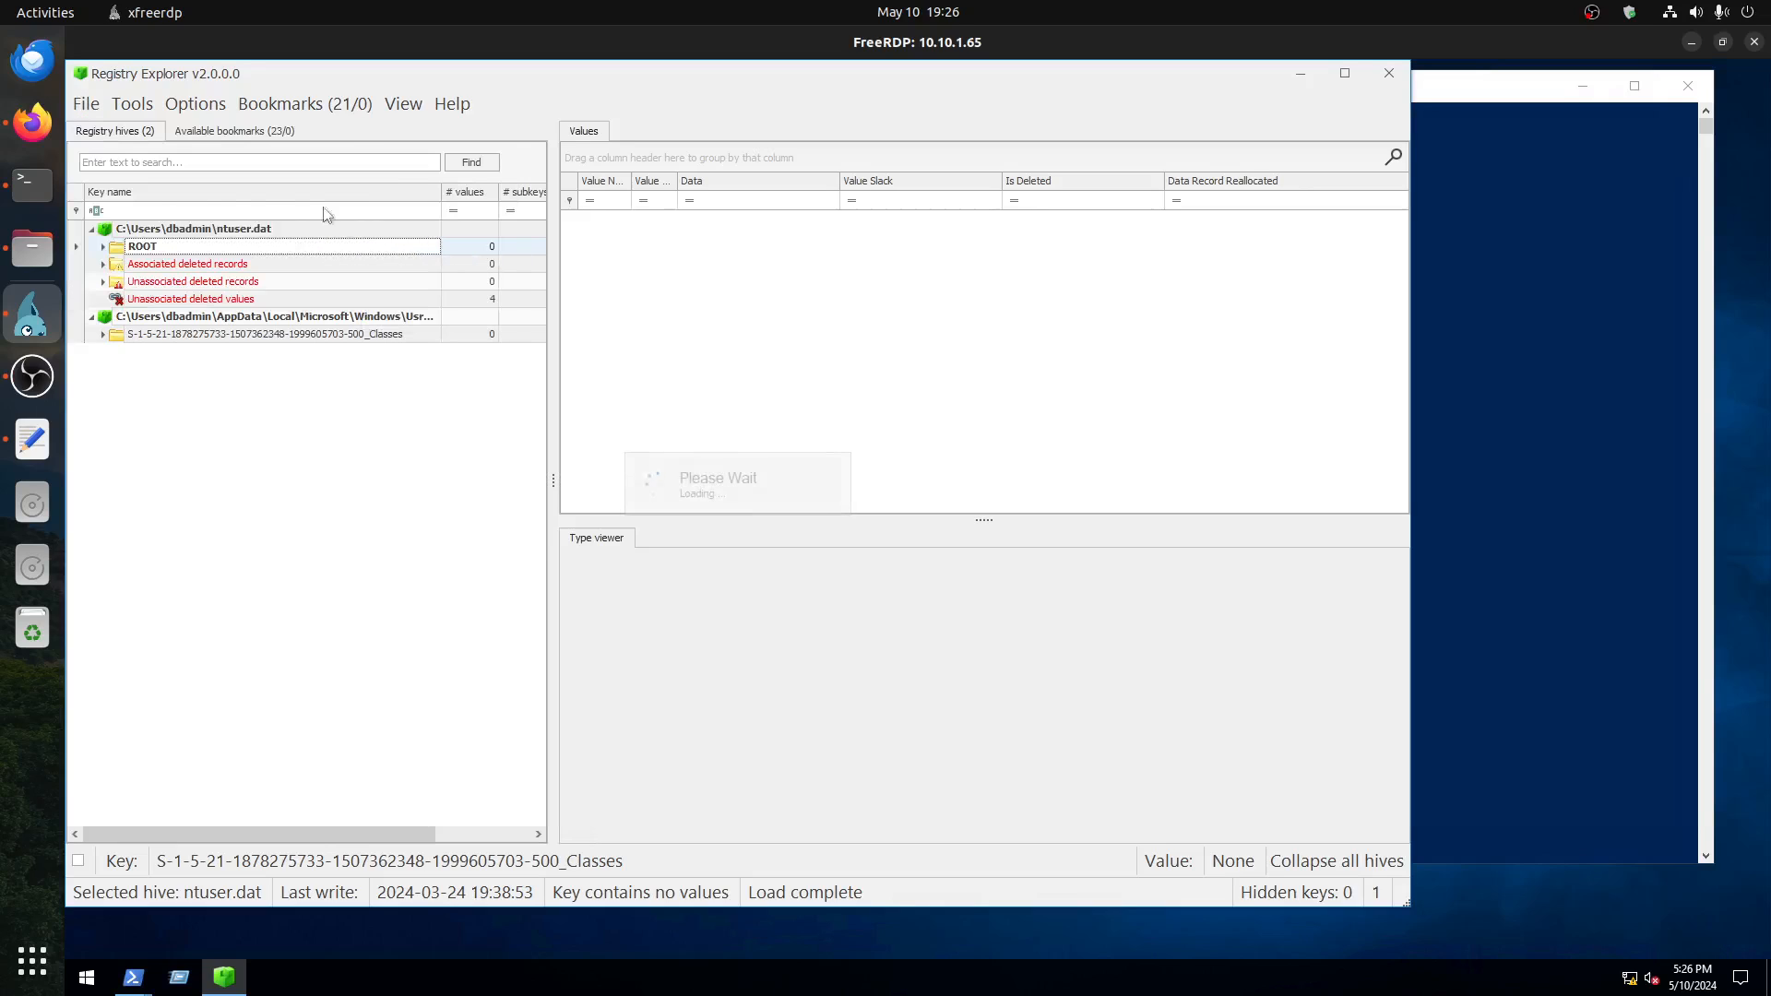
{"action": "left_click", "coordinate": [80, 107]}
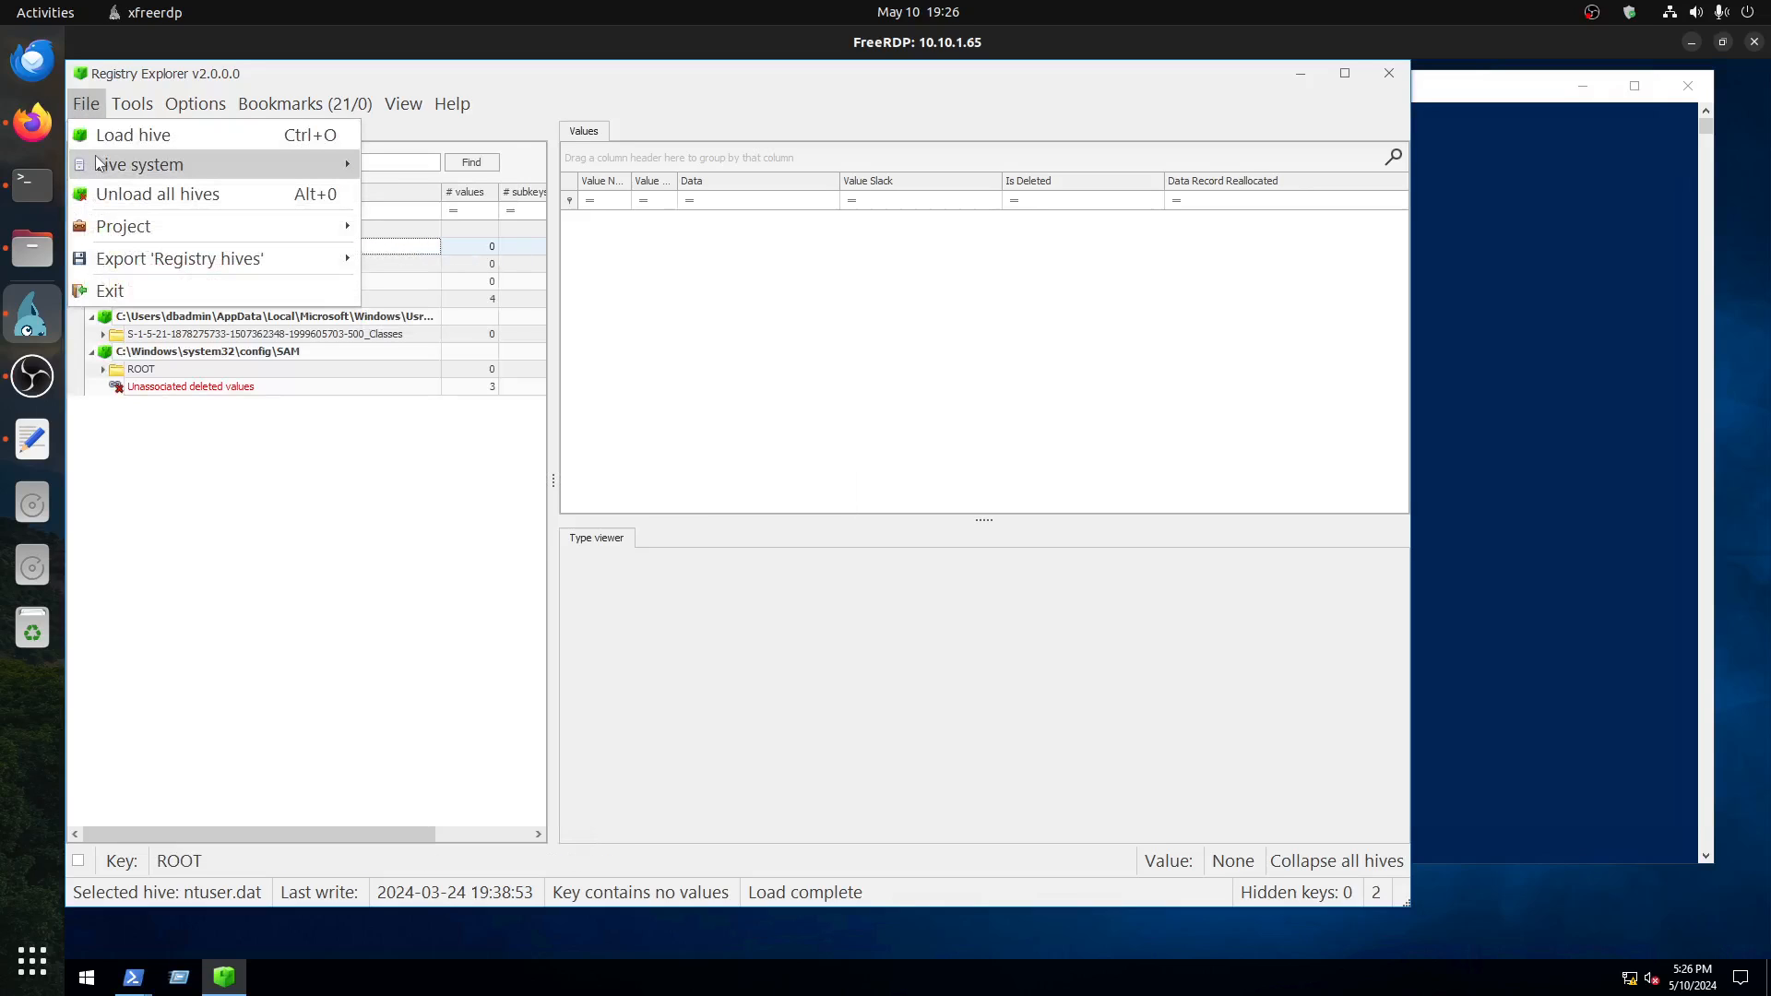
{"action": "mouse_move", "coordinate": [278, 168]}
{"action": "left_click", "coordinate": [417, 256]}
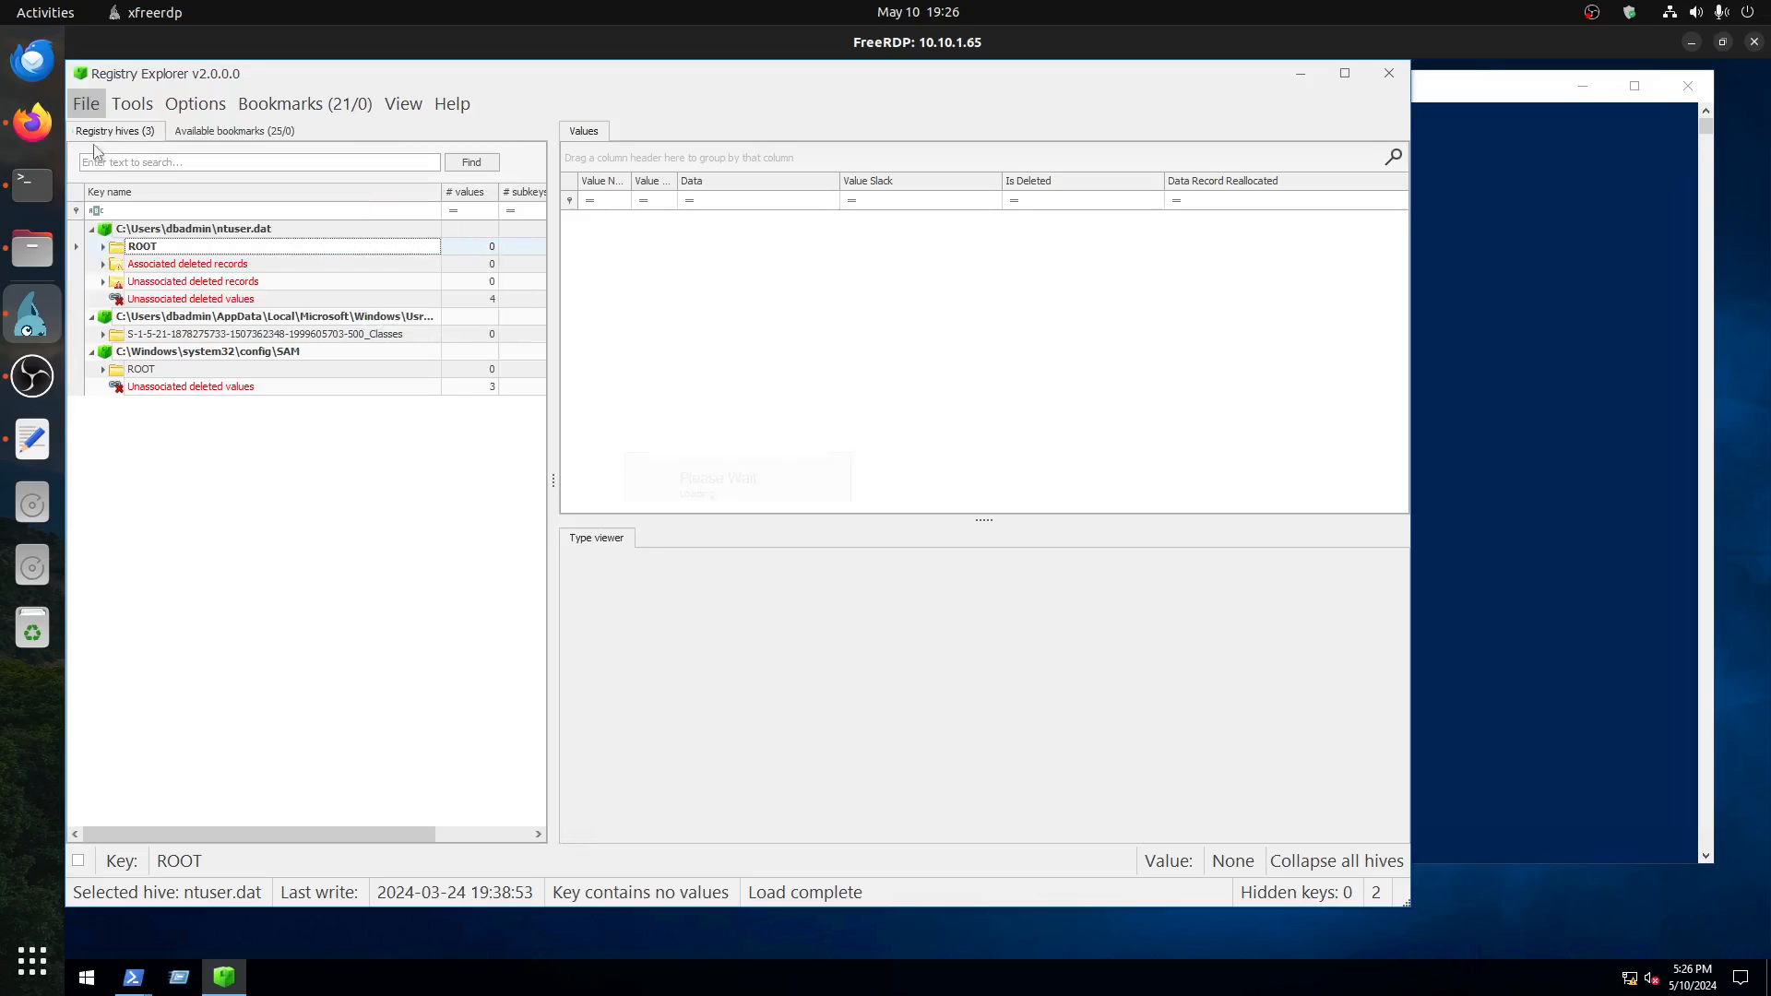
Step: Load the SYSTEM hive from the live system
{"action": "left_click", "coordinate": [80, 105]}
{"action": "mouse_move", "coordinate": [111, 170]}
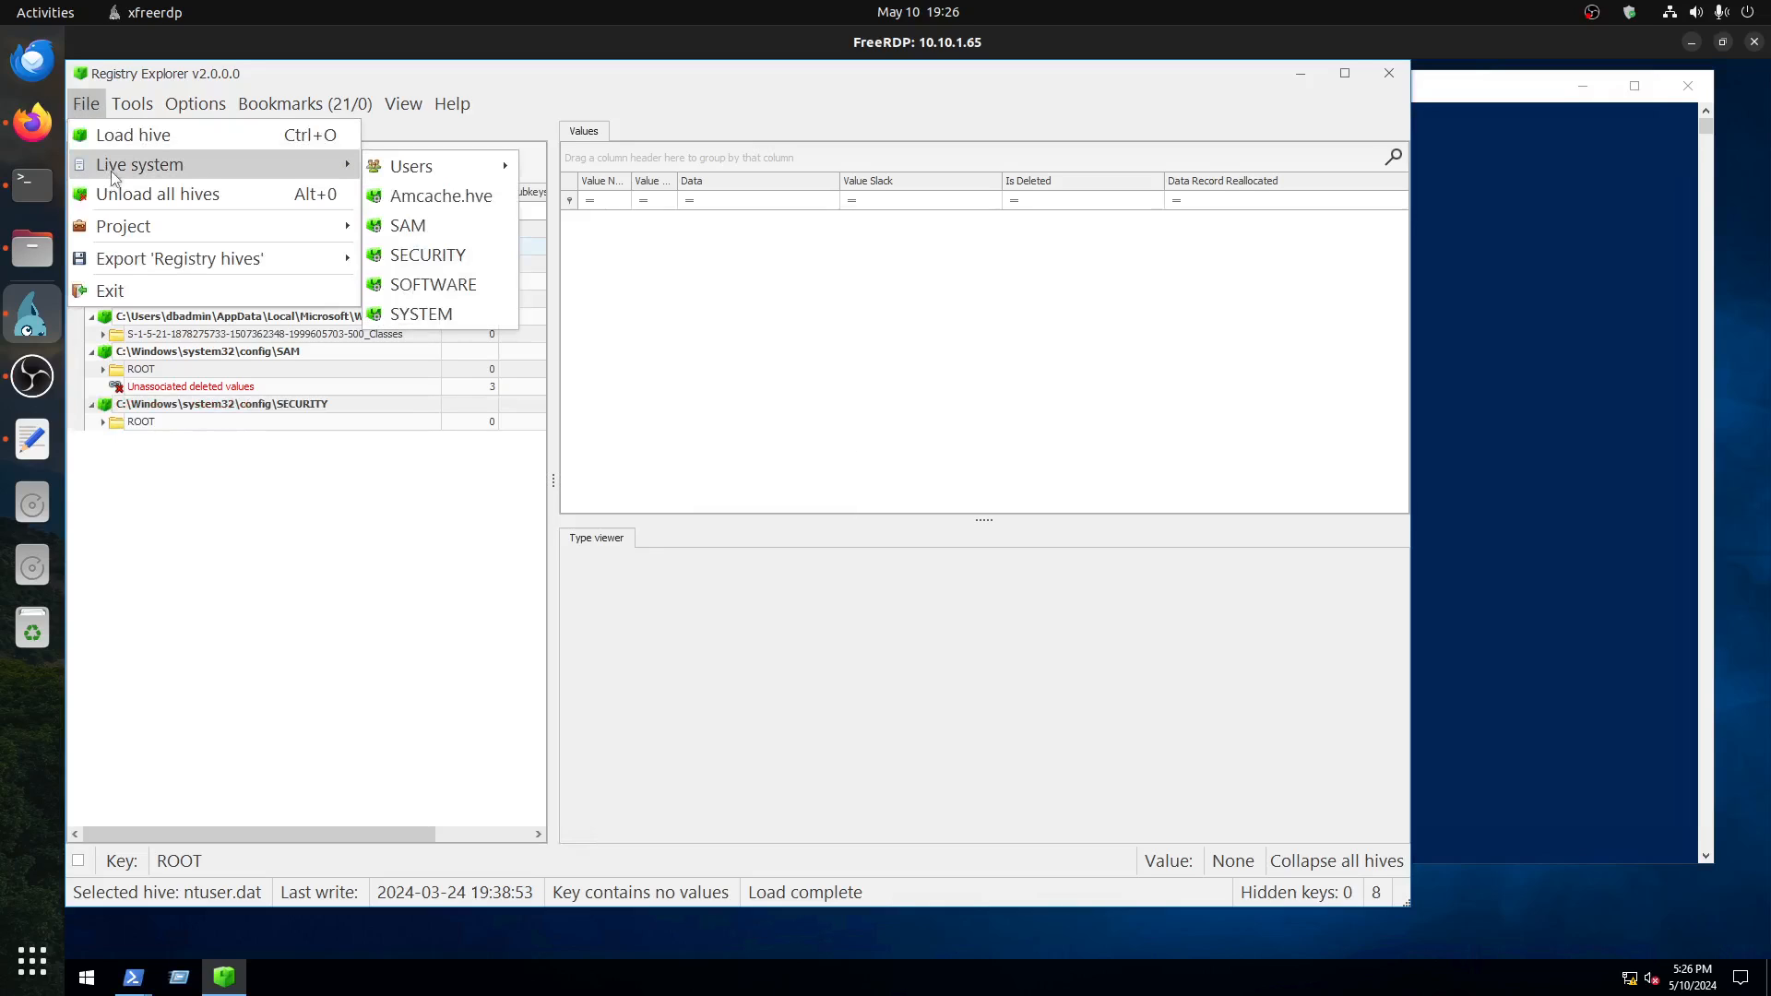
{"action": "left_click", "coordinate": [417, 313]}
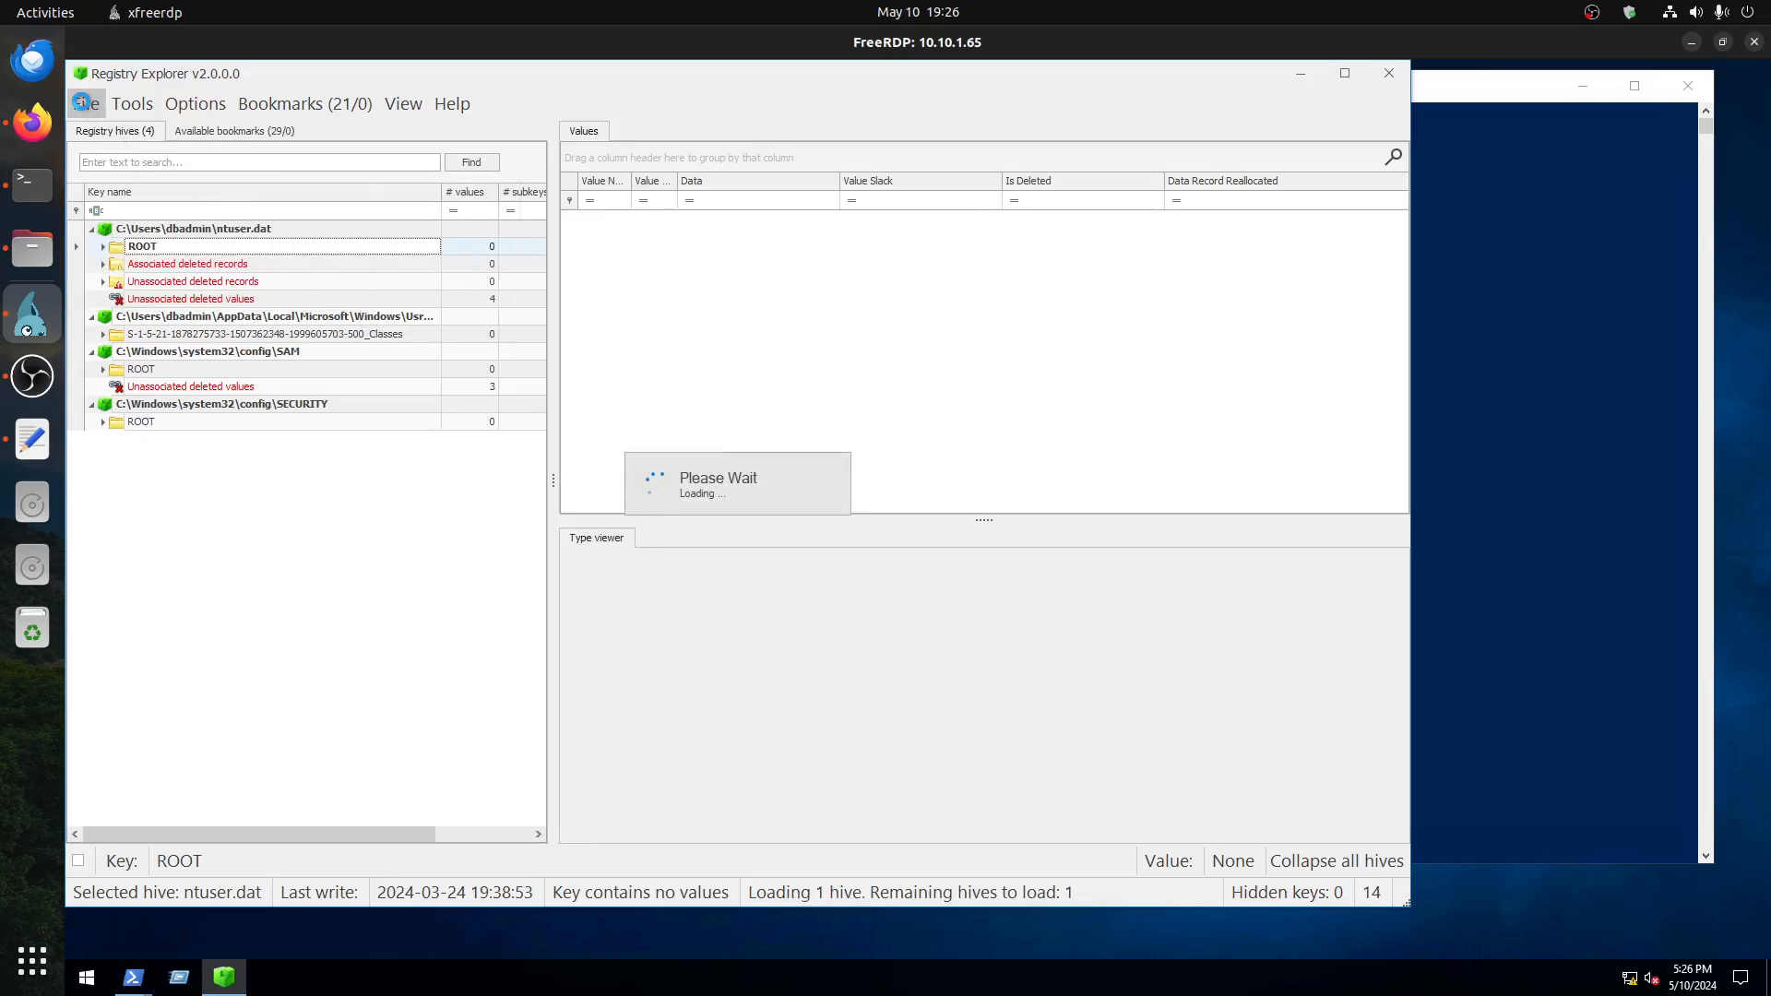
{"action": "left_click", "coordinate": [81, 99]}
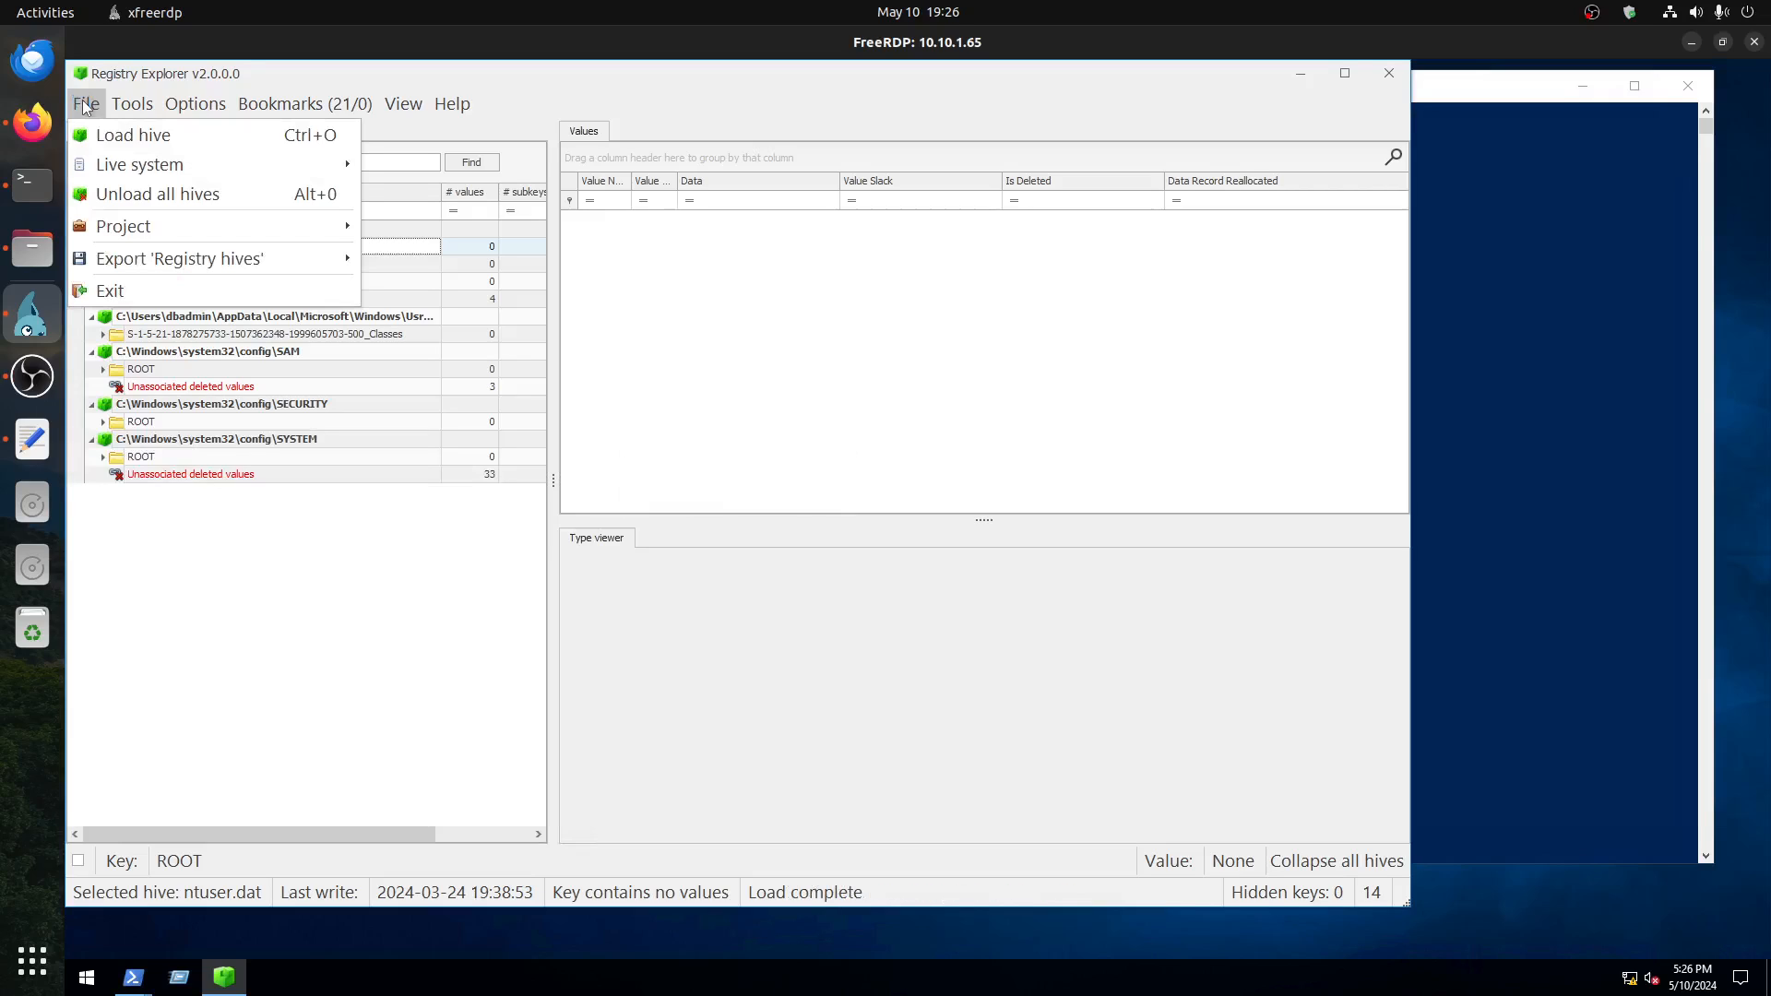
{"action": "mouse_move", "coordinate": [162, 167]}
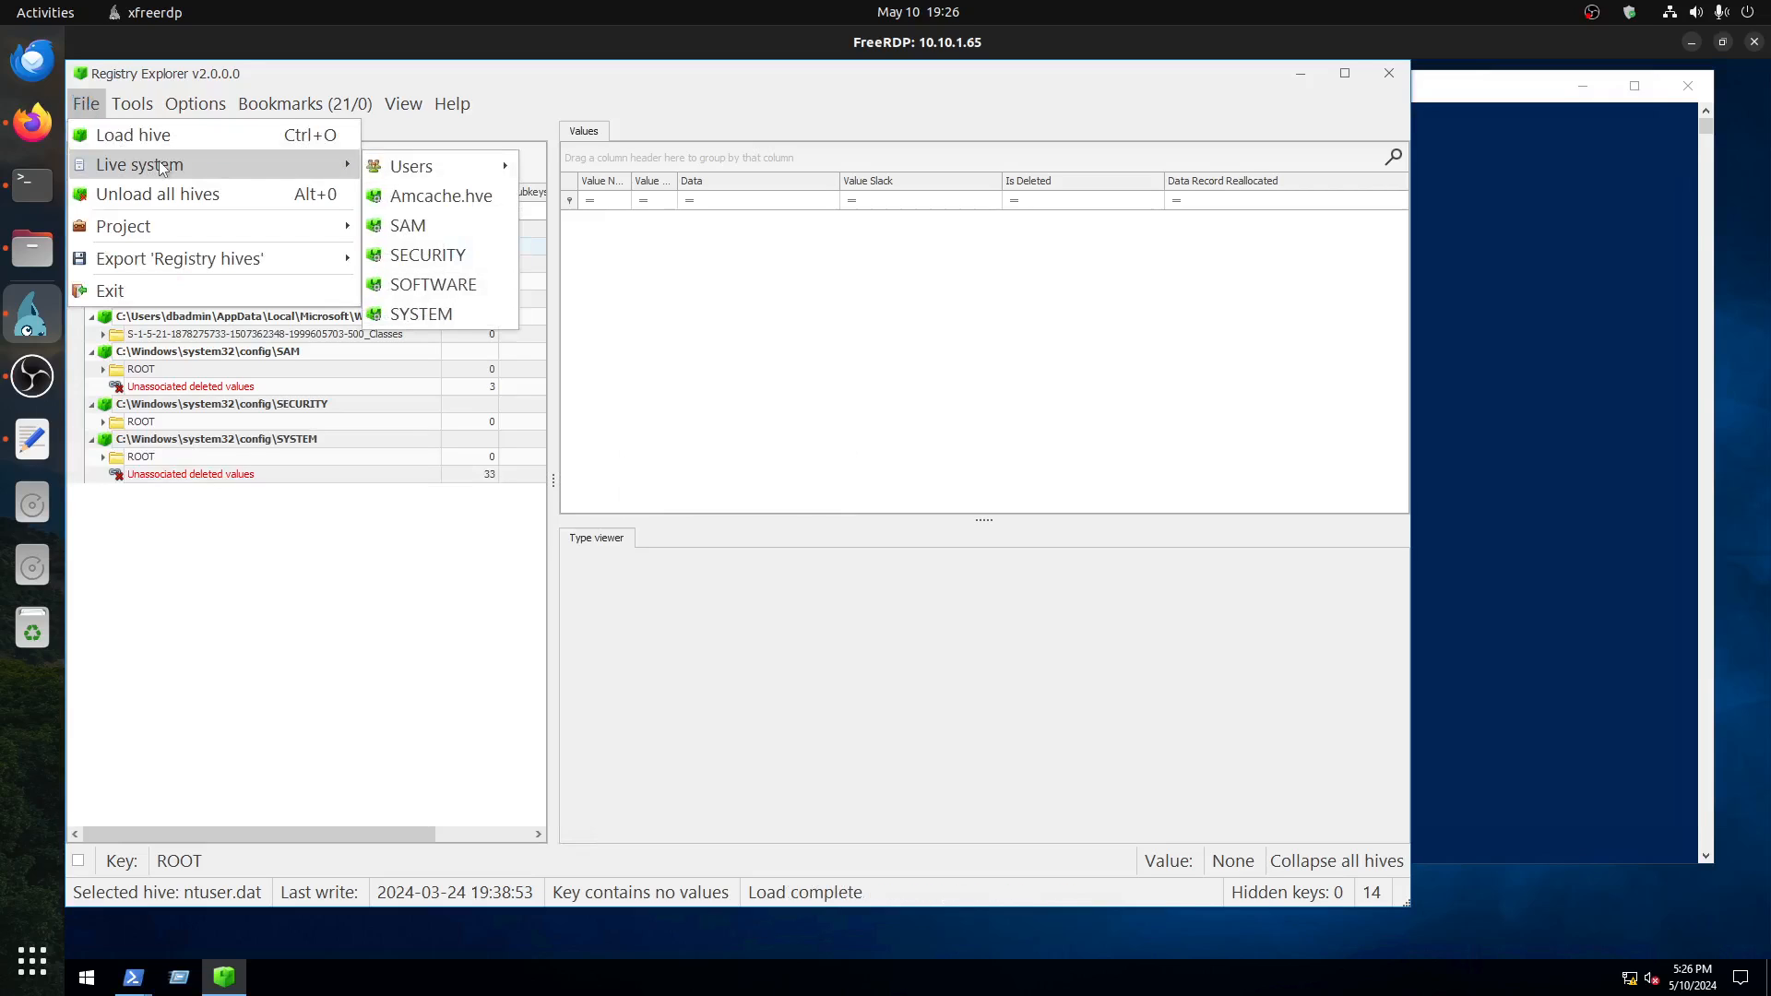
{"action": "left_click", "coordinate": [451, 205]}
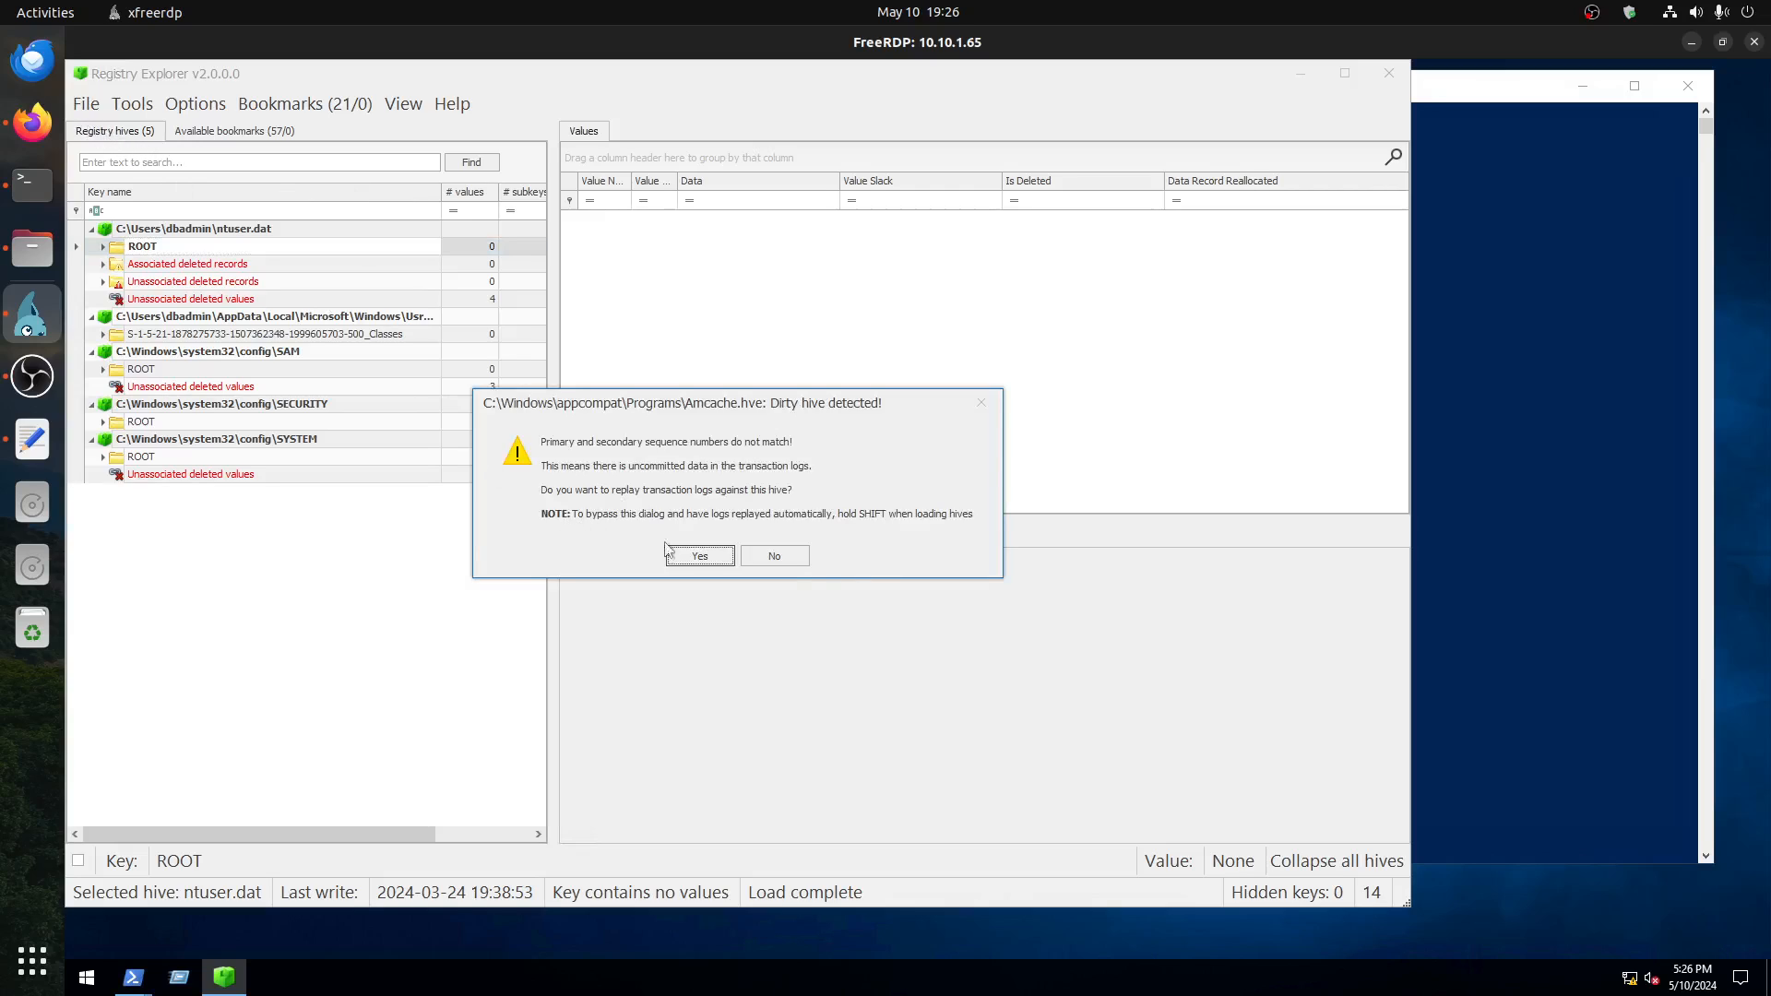
{"action": "left_click", "coordinate": [779, 555]}
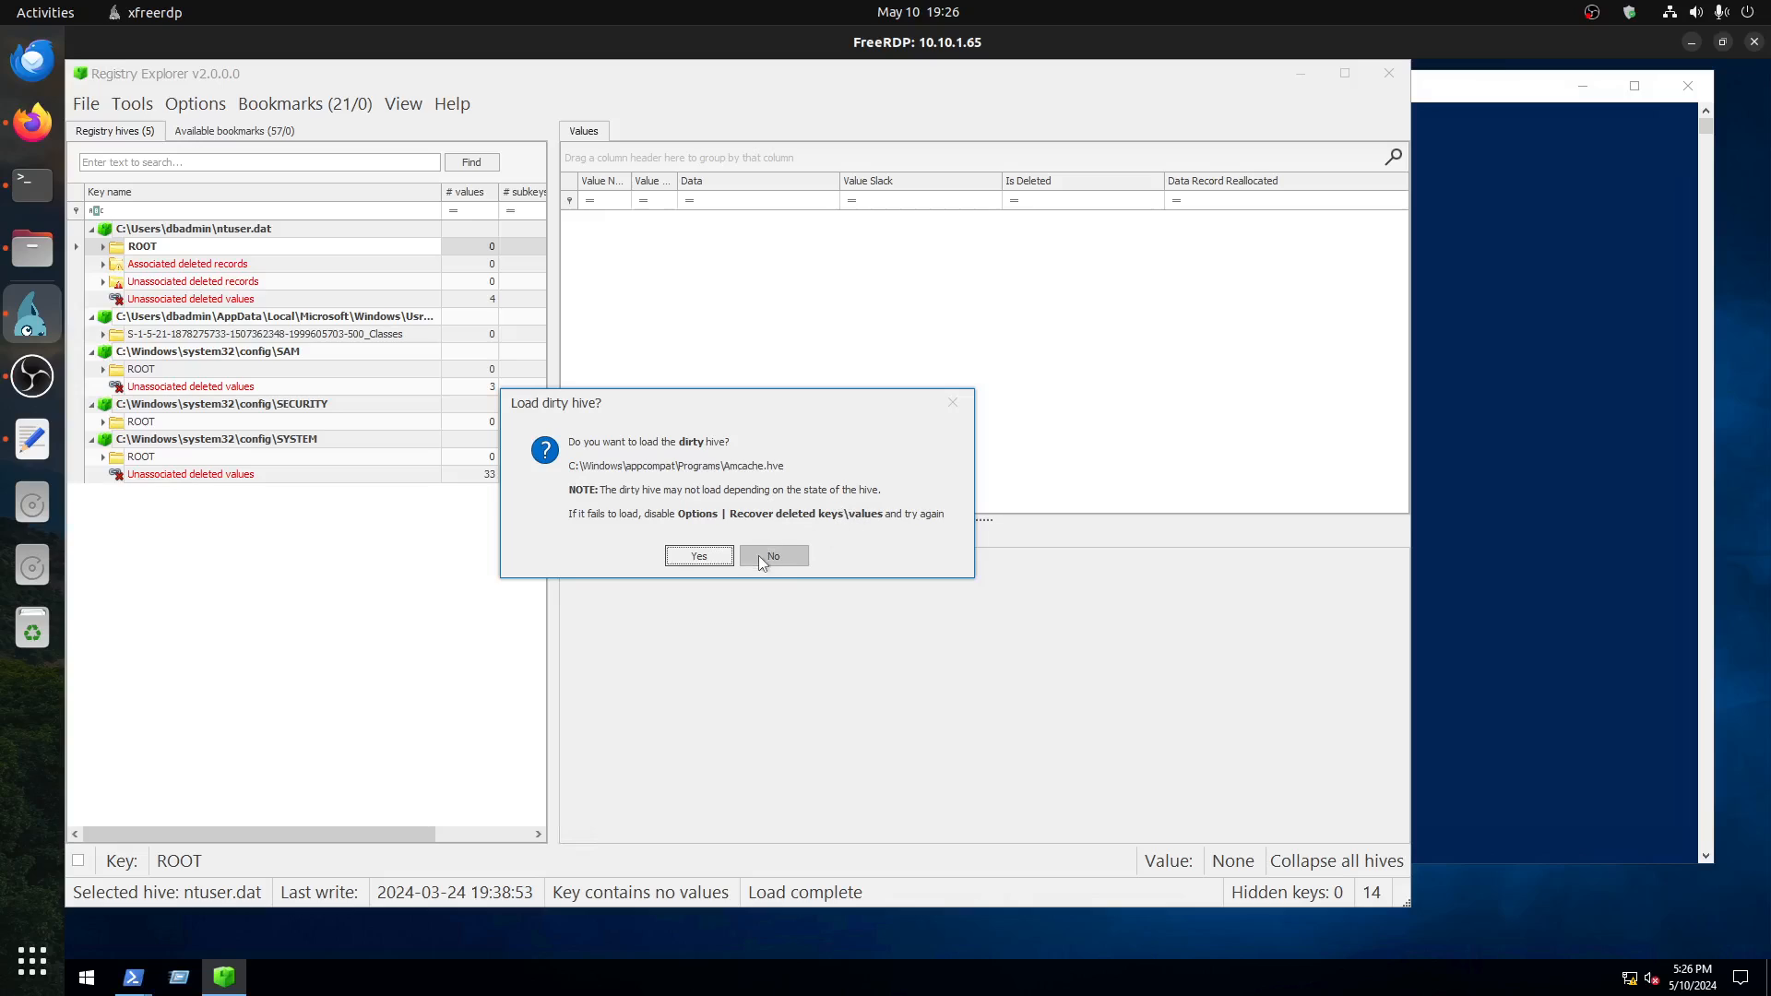
{"action": "left_click", "coordinate": [761, 555]}
Step: Start loading one more live system hive and switch to the TryHackMe room page in Firefox
{"action": "left_click", "coordinate": [82, 105]}
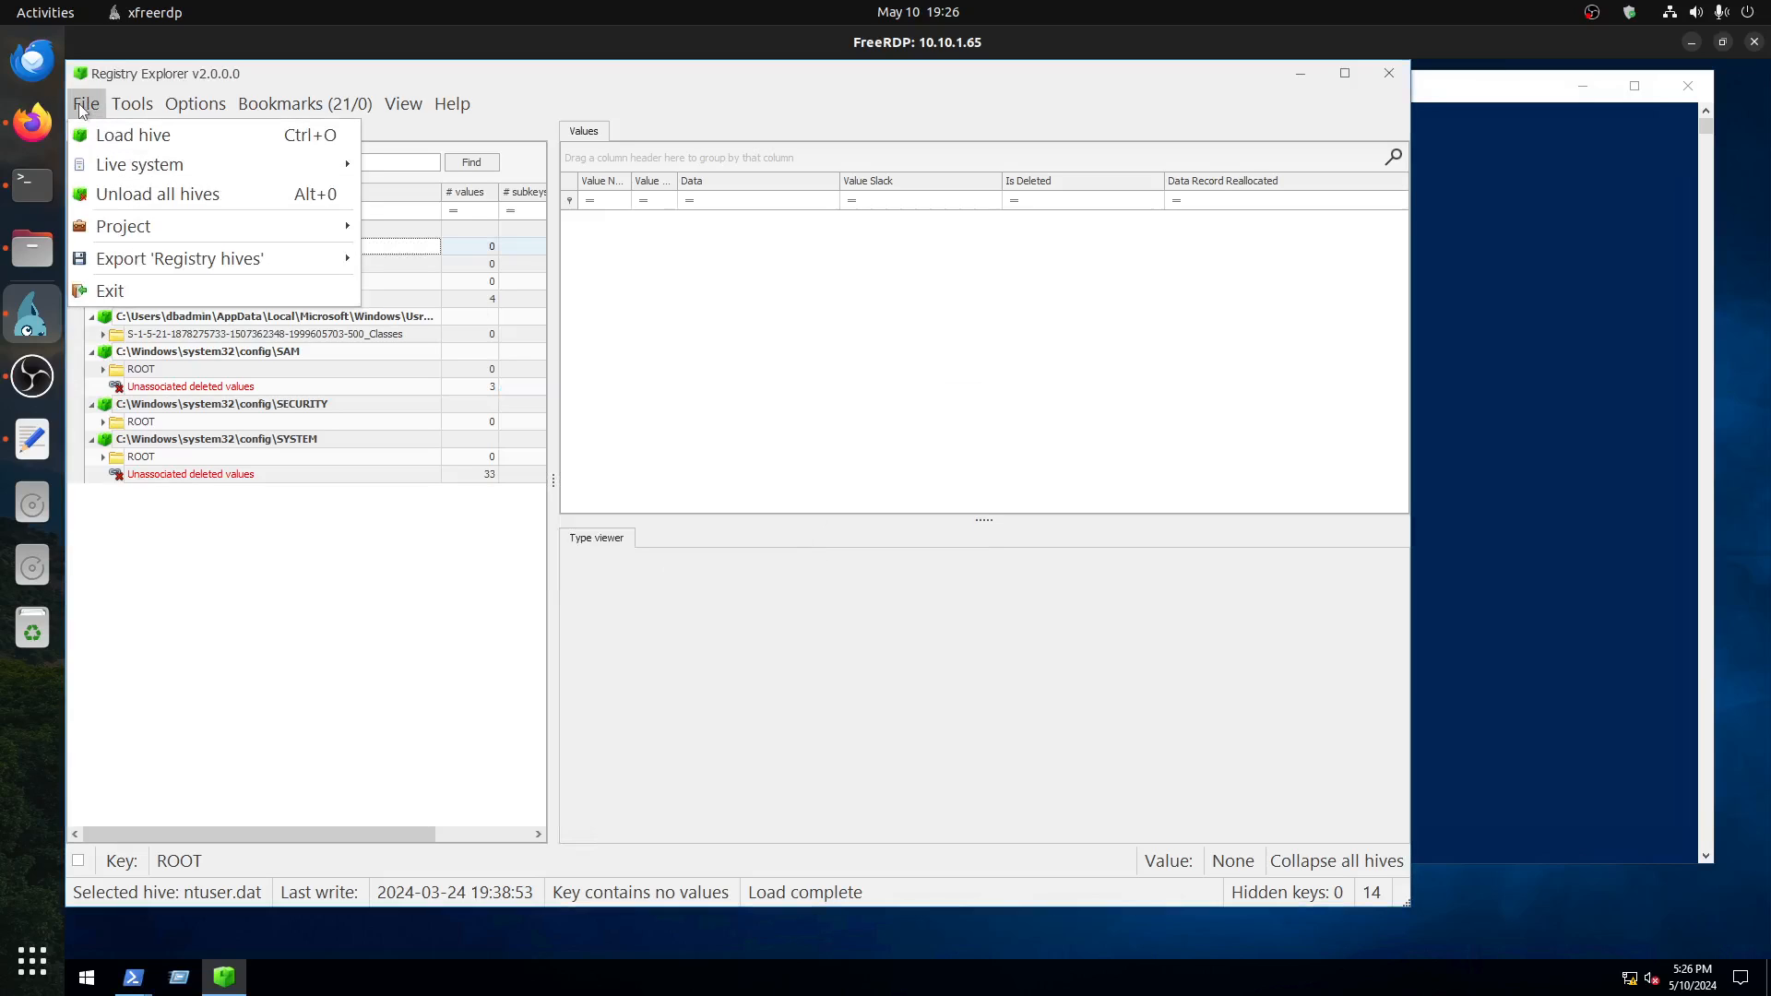
{"action": "mouse_move", "coordinate": [111, 166]}
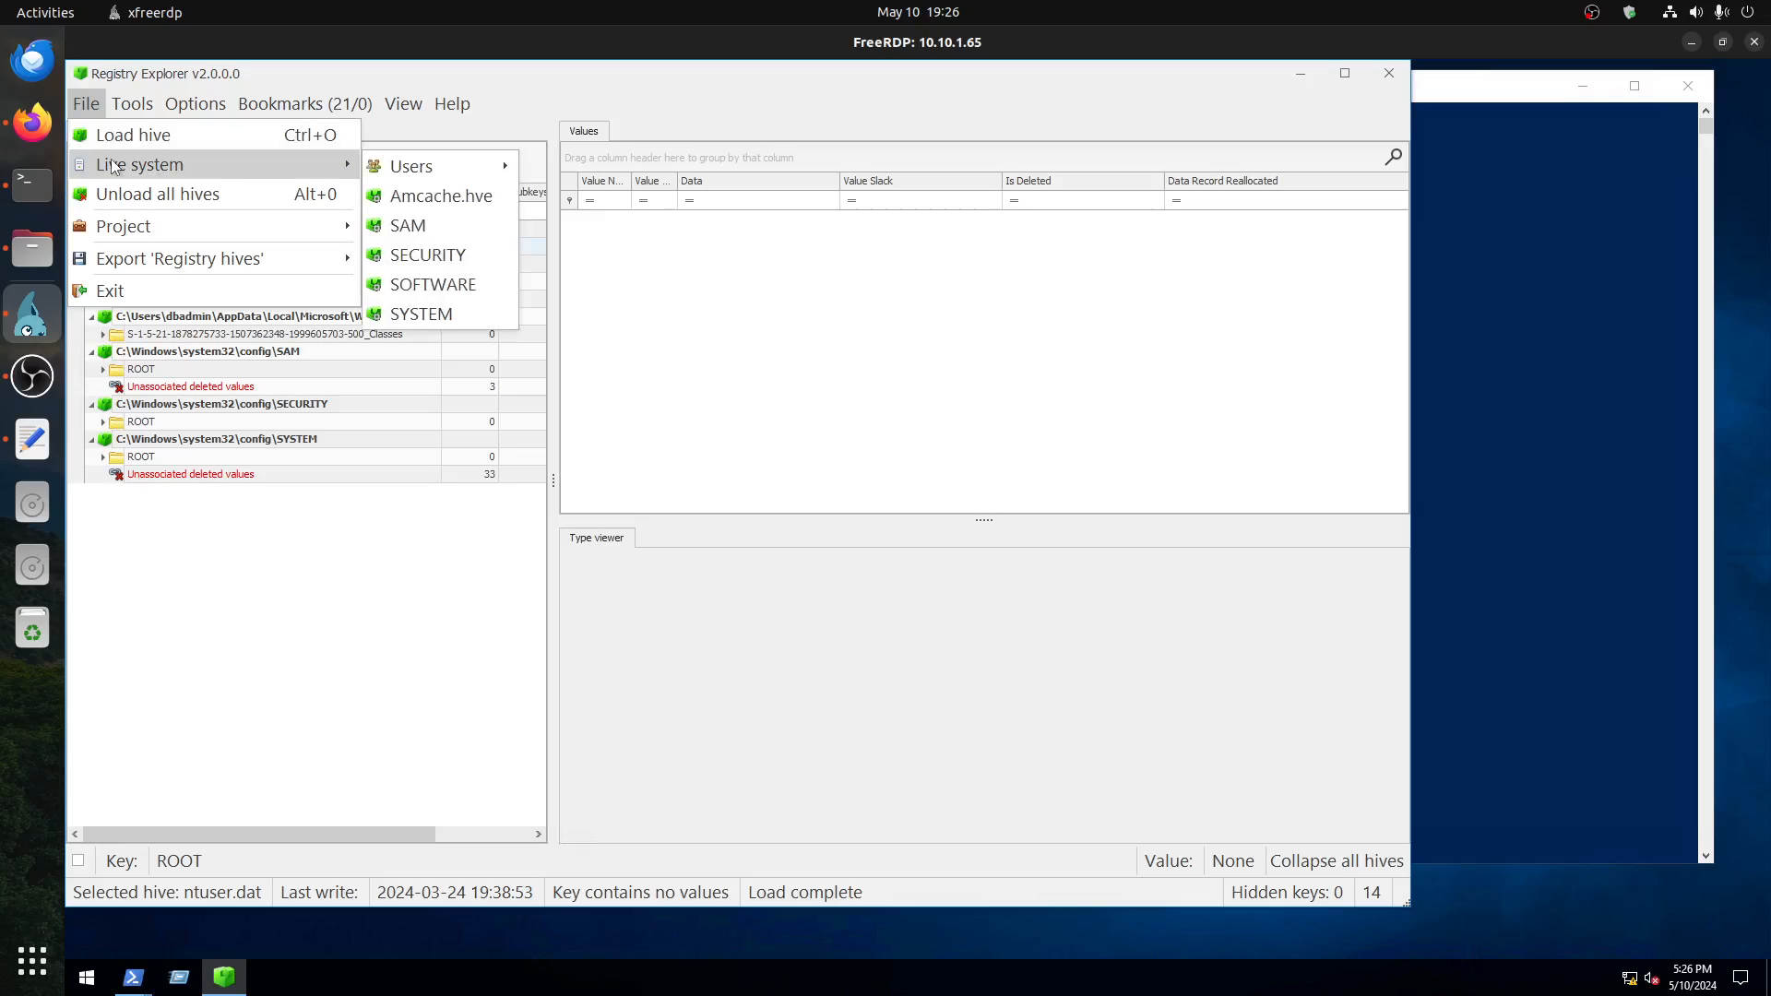
{"action": "mouse_move", "coordinate": [425, 175]}
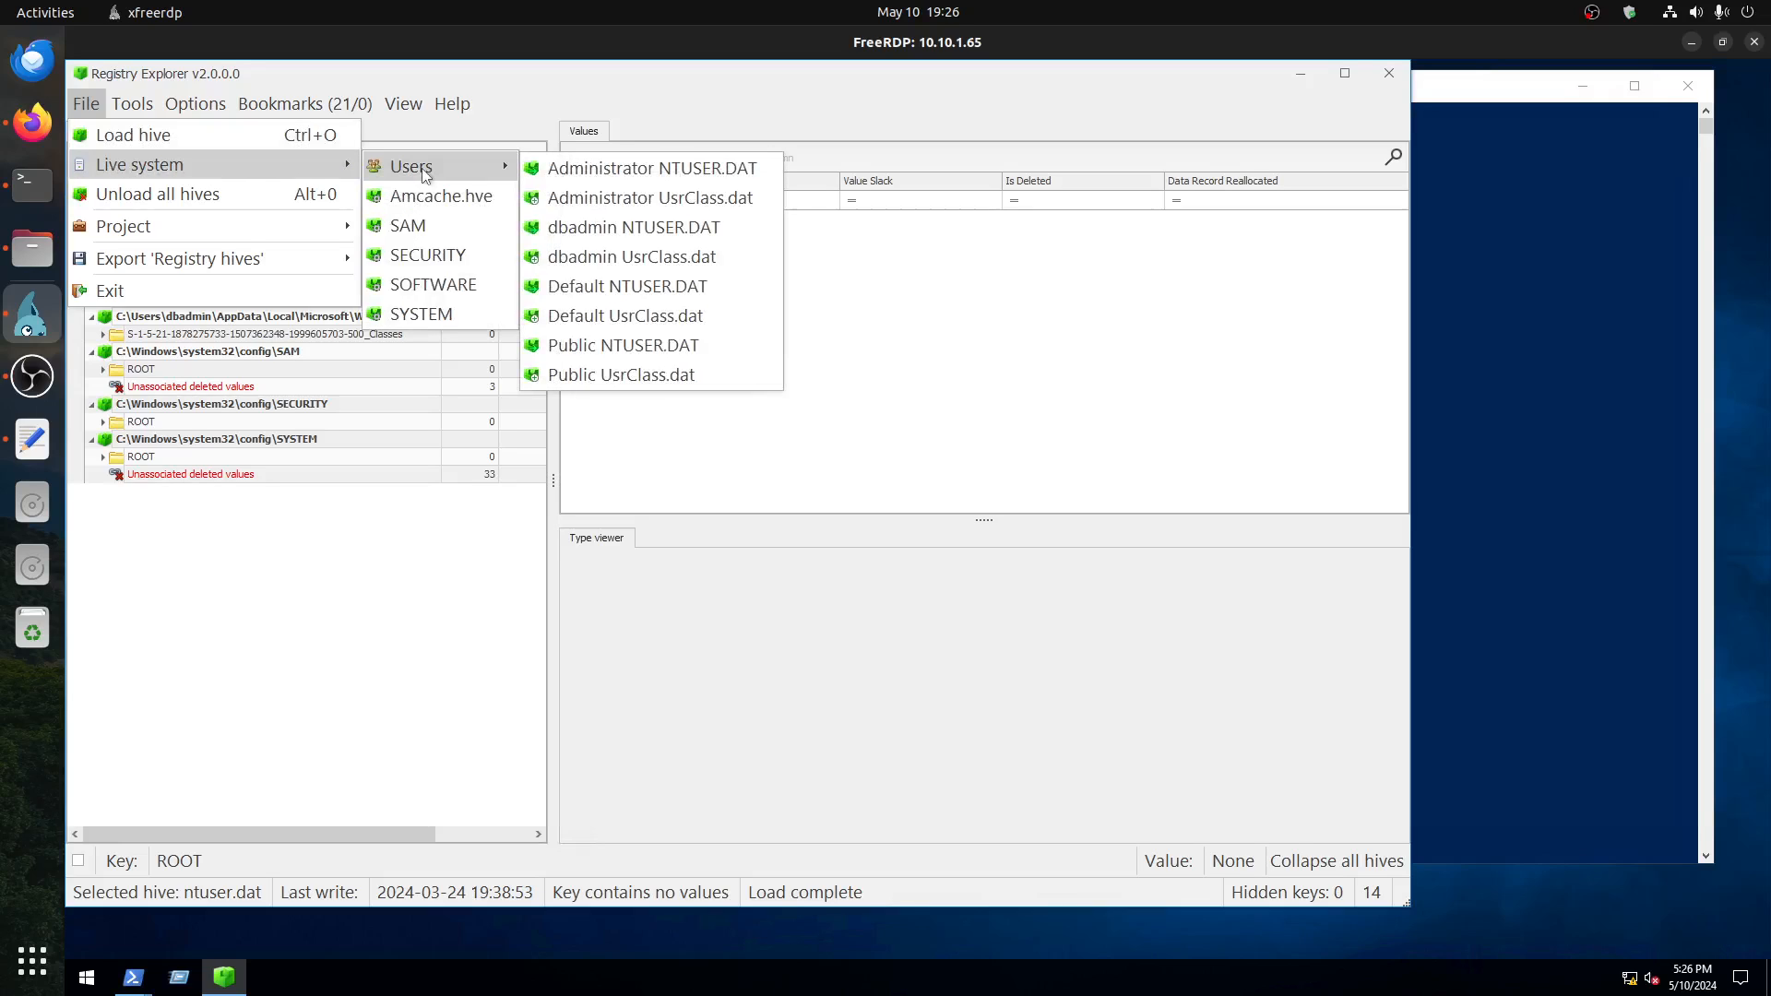
{"action": "left_click", "coordinate": [429, 256]}
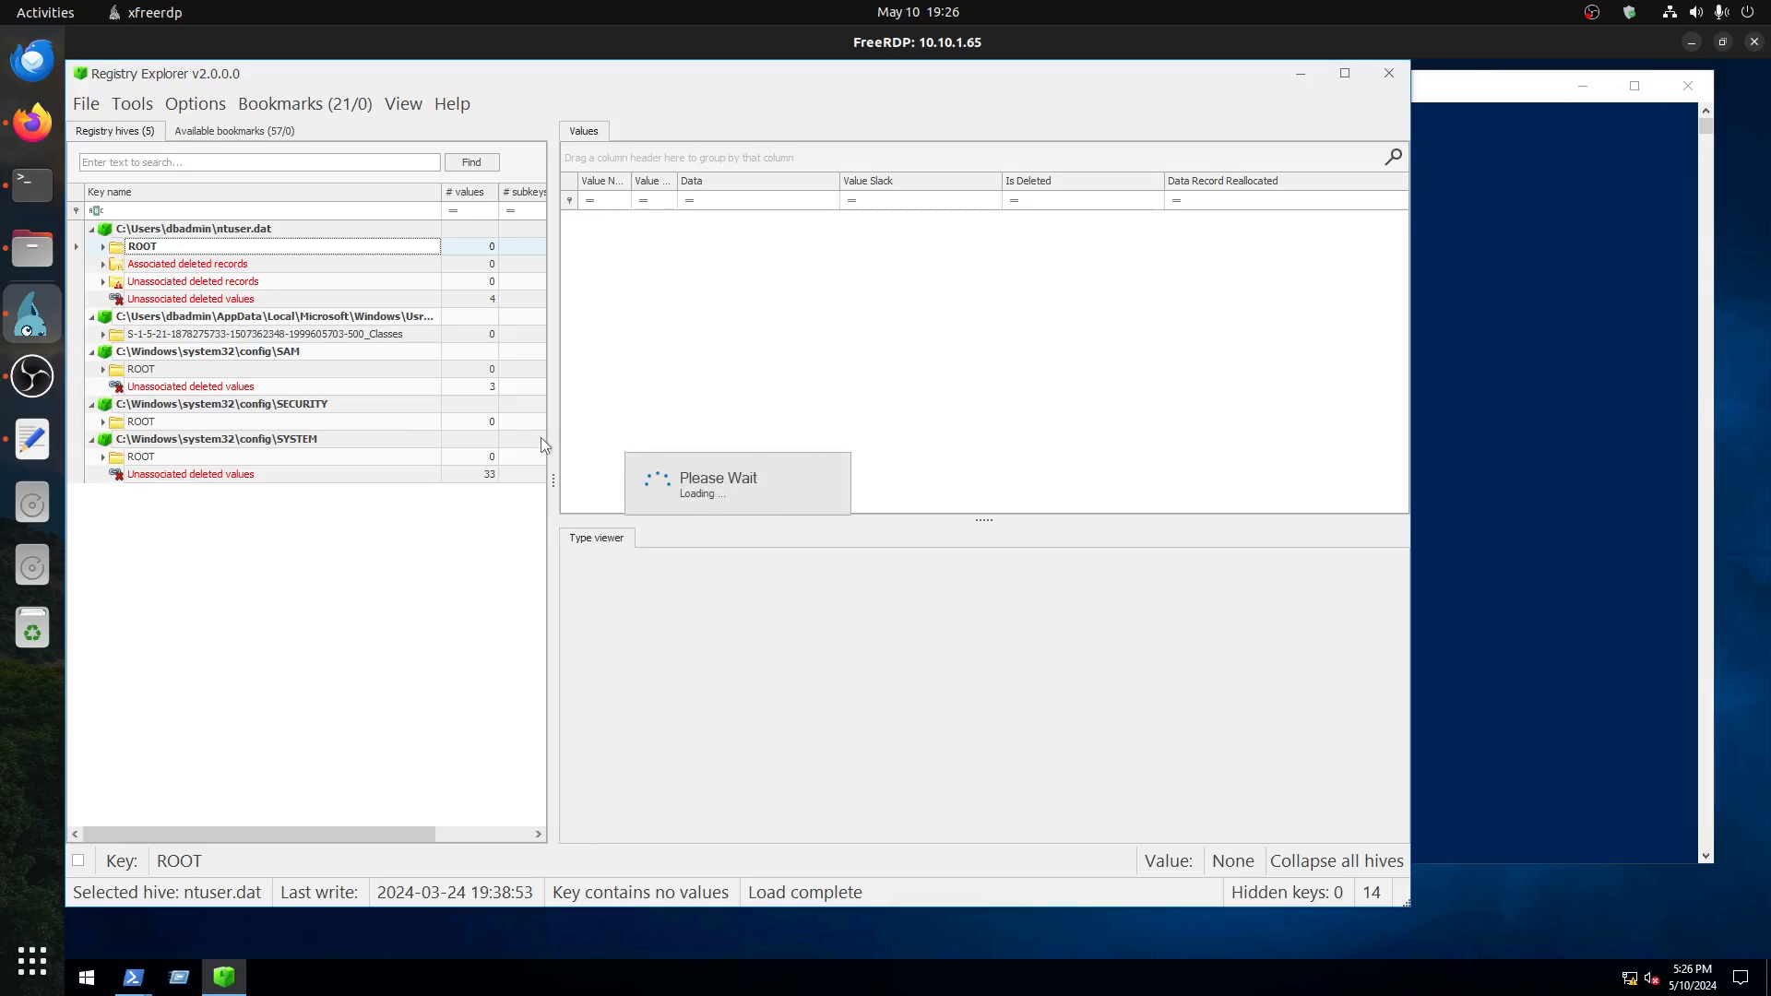
{"action": "left_click", "coordinate": [25, 123]}
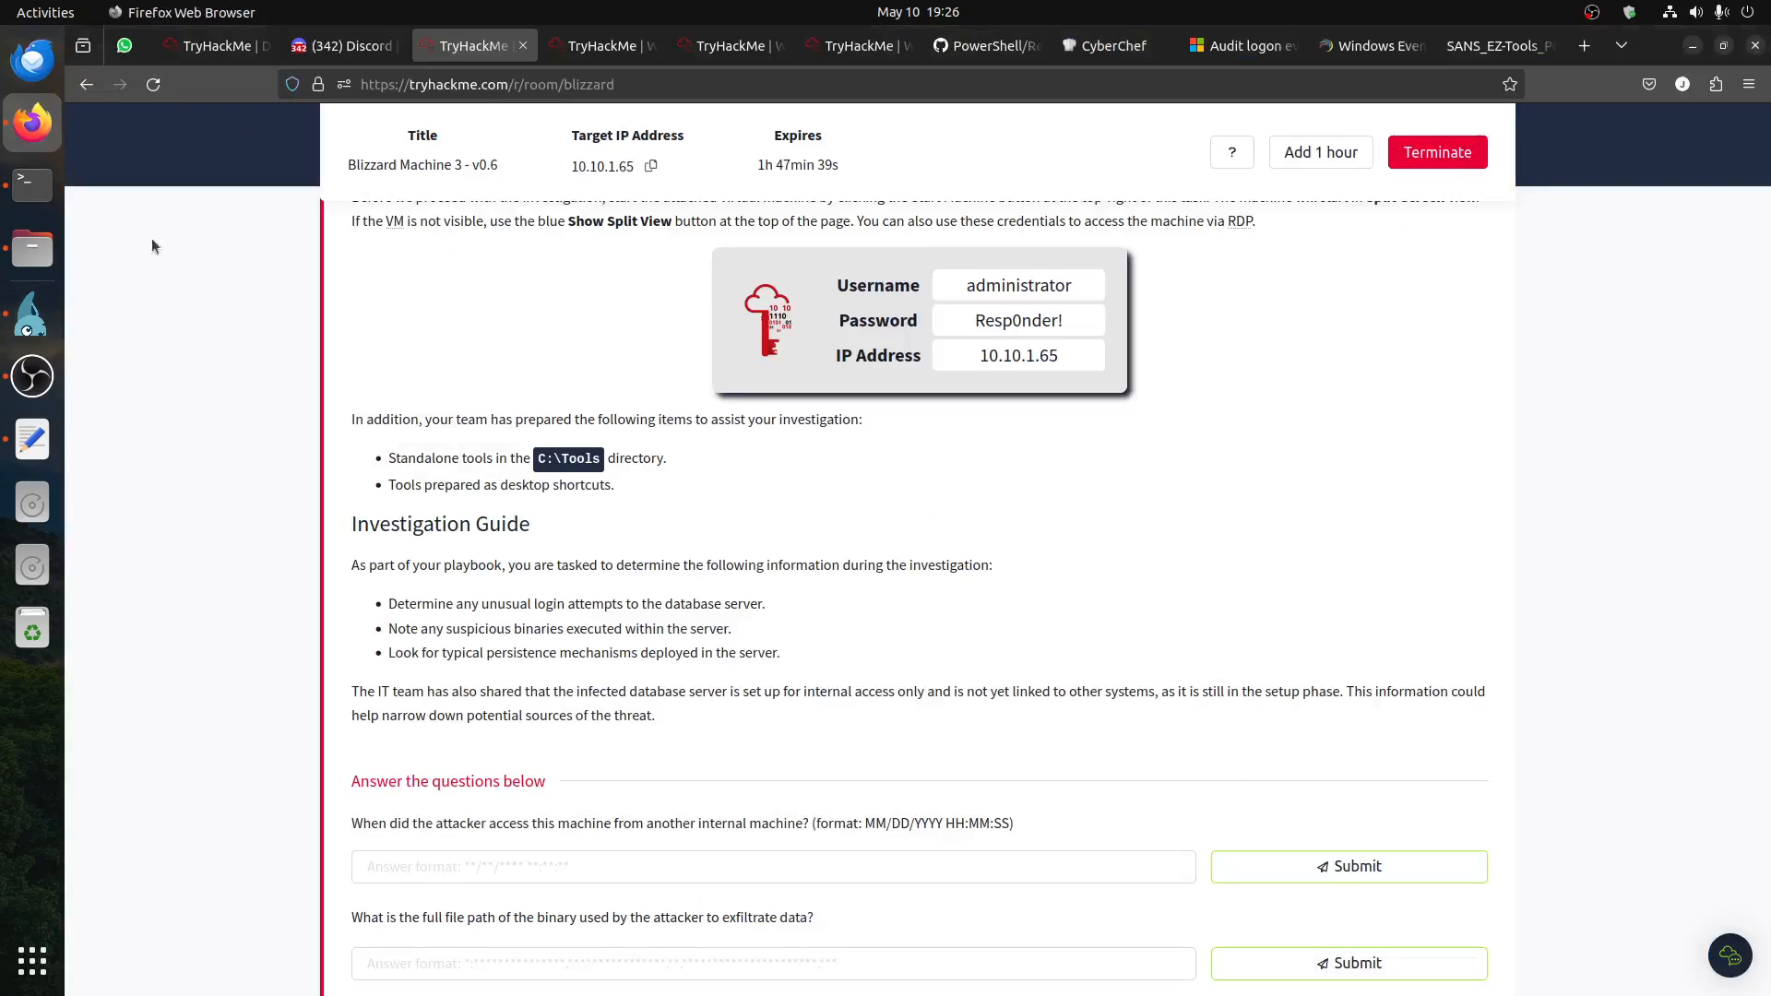
Step: Check the room's first question about the attacker's internal access, then launch eventvwr.msc in the remote desktop session
{"action": "scroll", "coordinate": [730, 651], "scroll_direction": "down", "scroll_amount": 1}
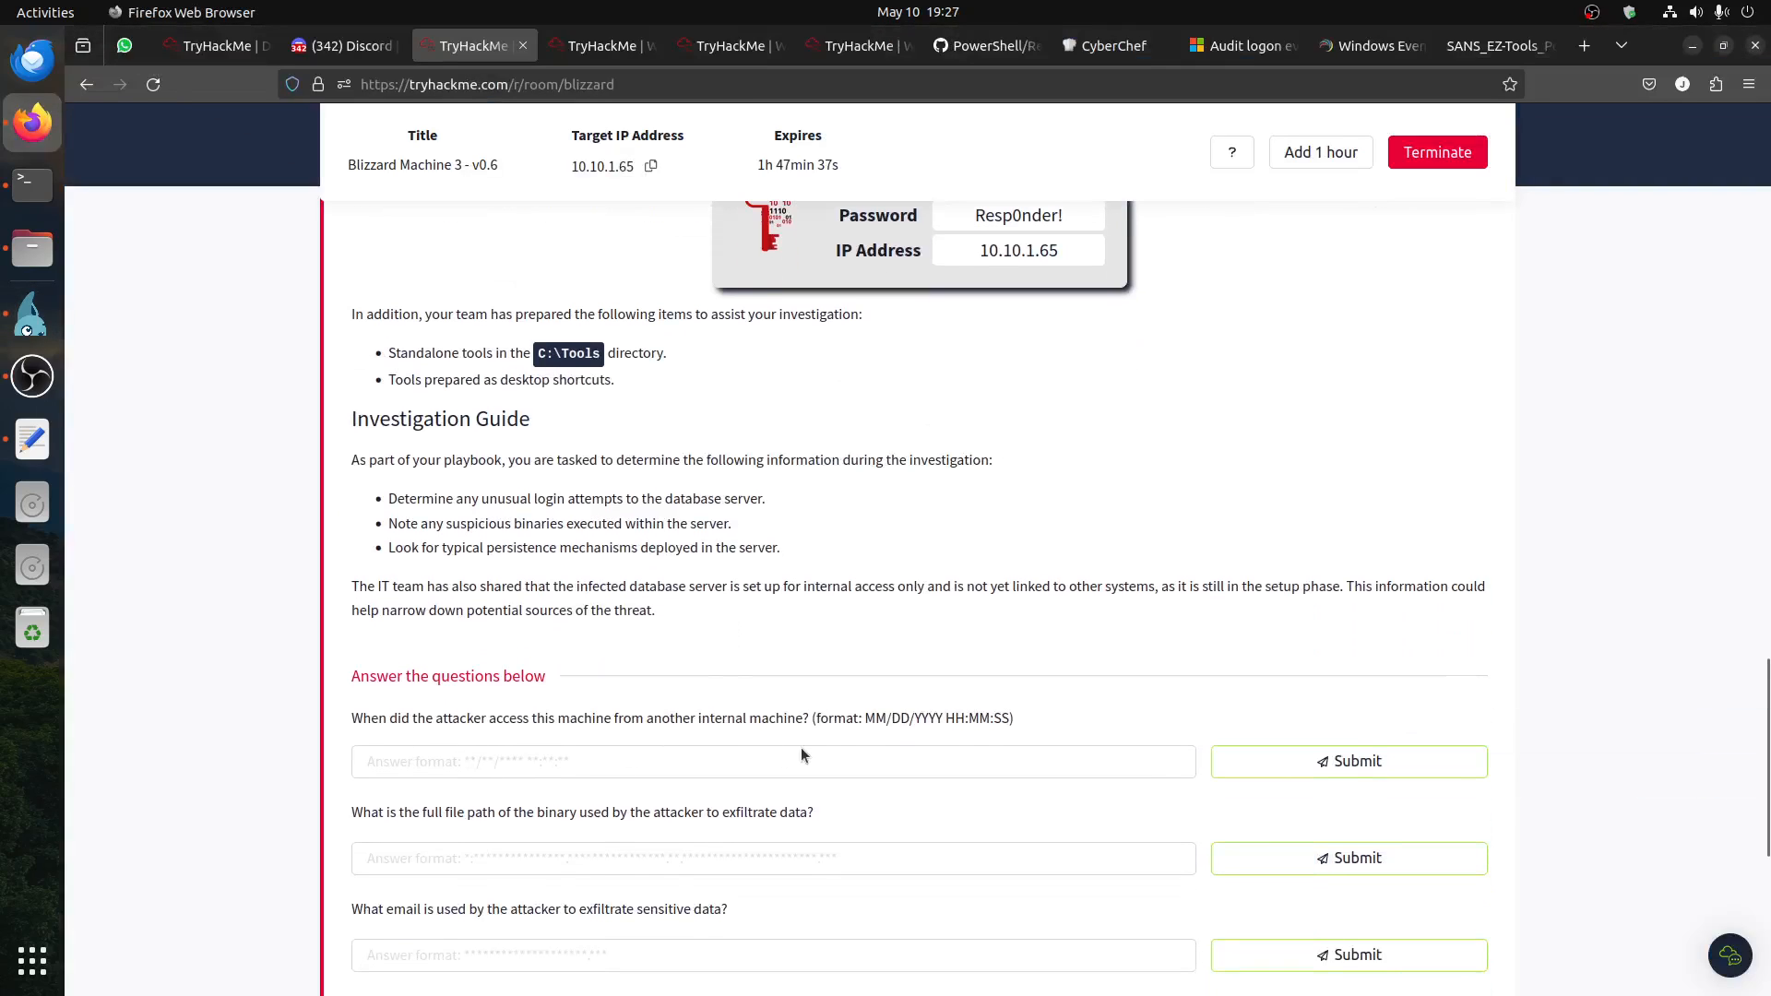
{"action": "left_click_drag", "start_coordinate": [795, 718], "coordinate": [362, 708]}
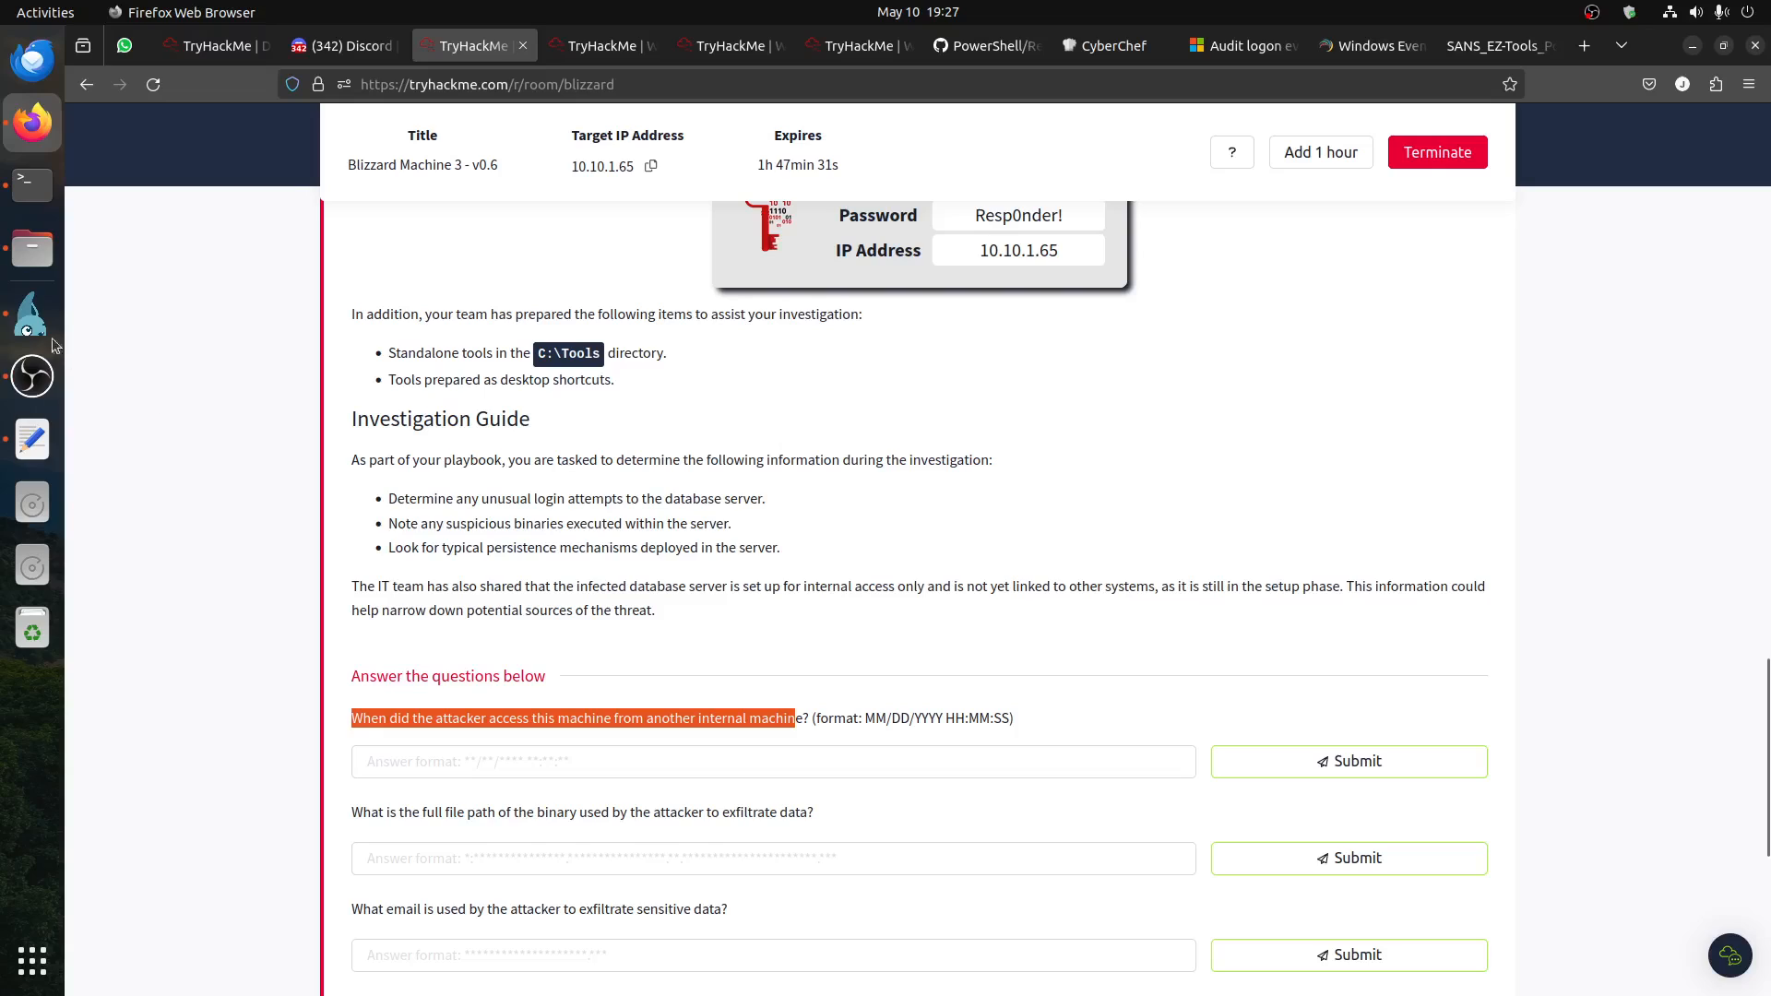
{"action": "left_click", "coordinate": [37, 318]}
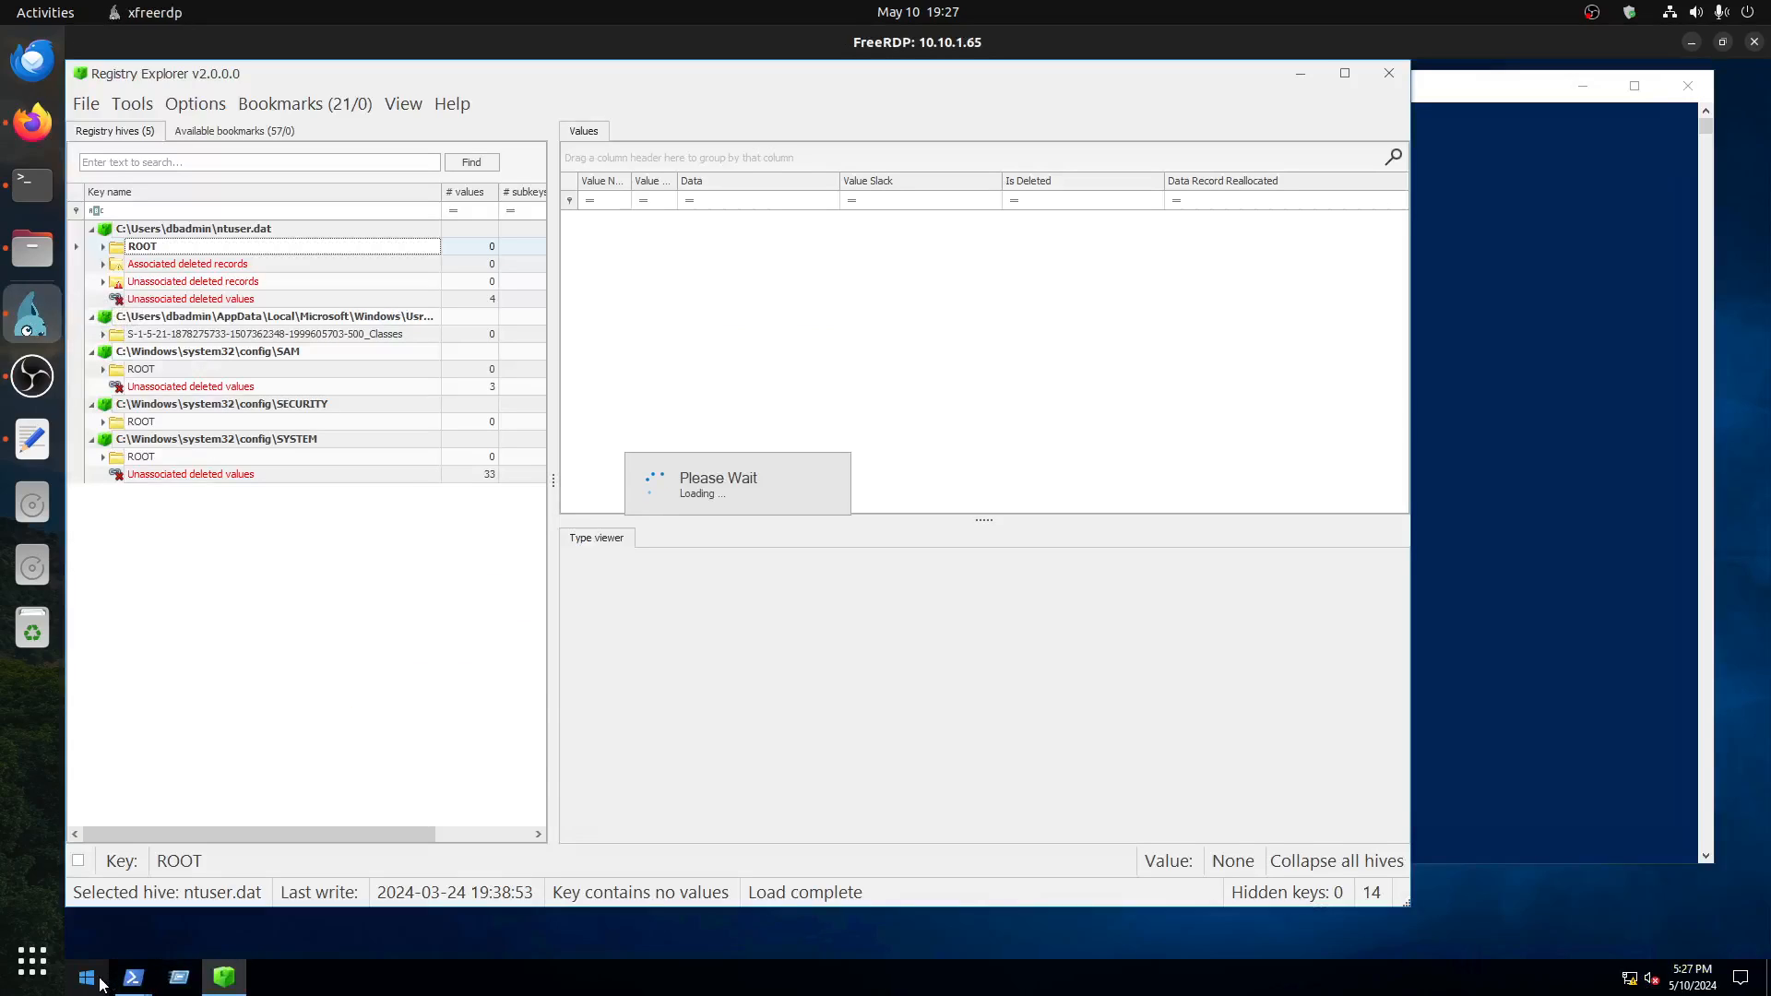
{"action": "left_click", "coordinate": [188, 991]}
{"action": "left_click", "coordinate": [425, 841]}
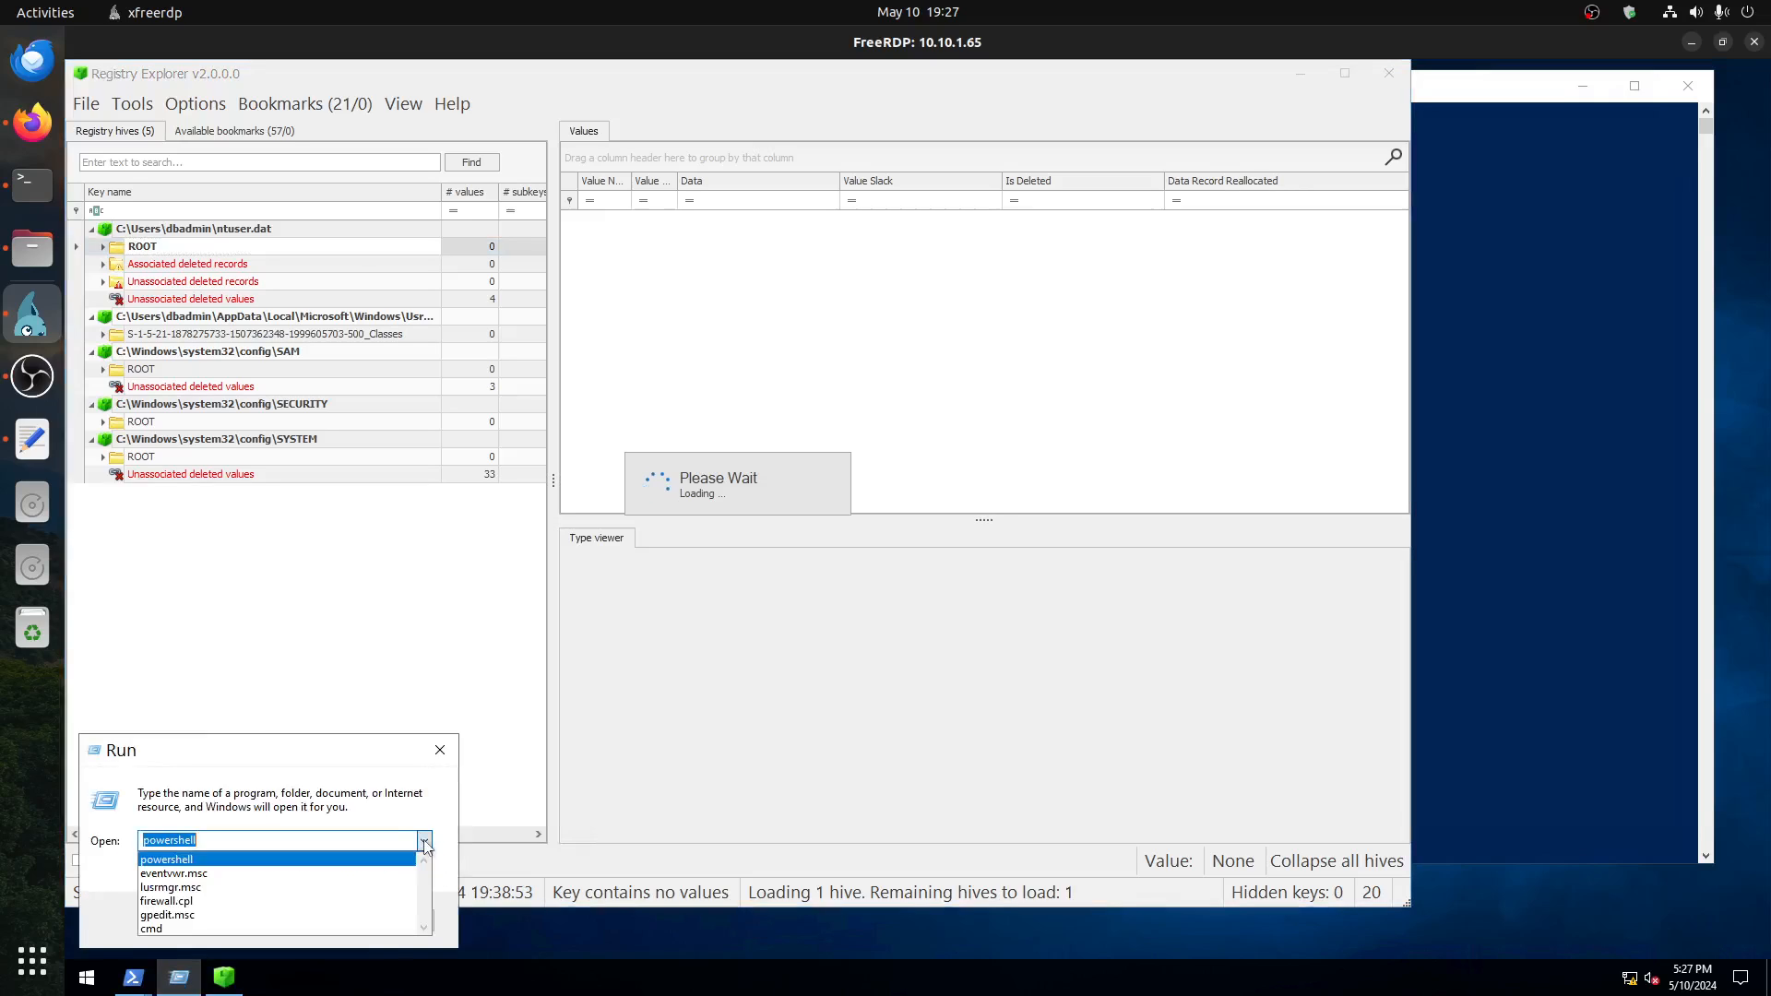
{"action": "left_click", "coordinate": [243, 881]}
{"action": "left_click", "coordinate": [242, 921]}
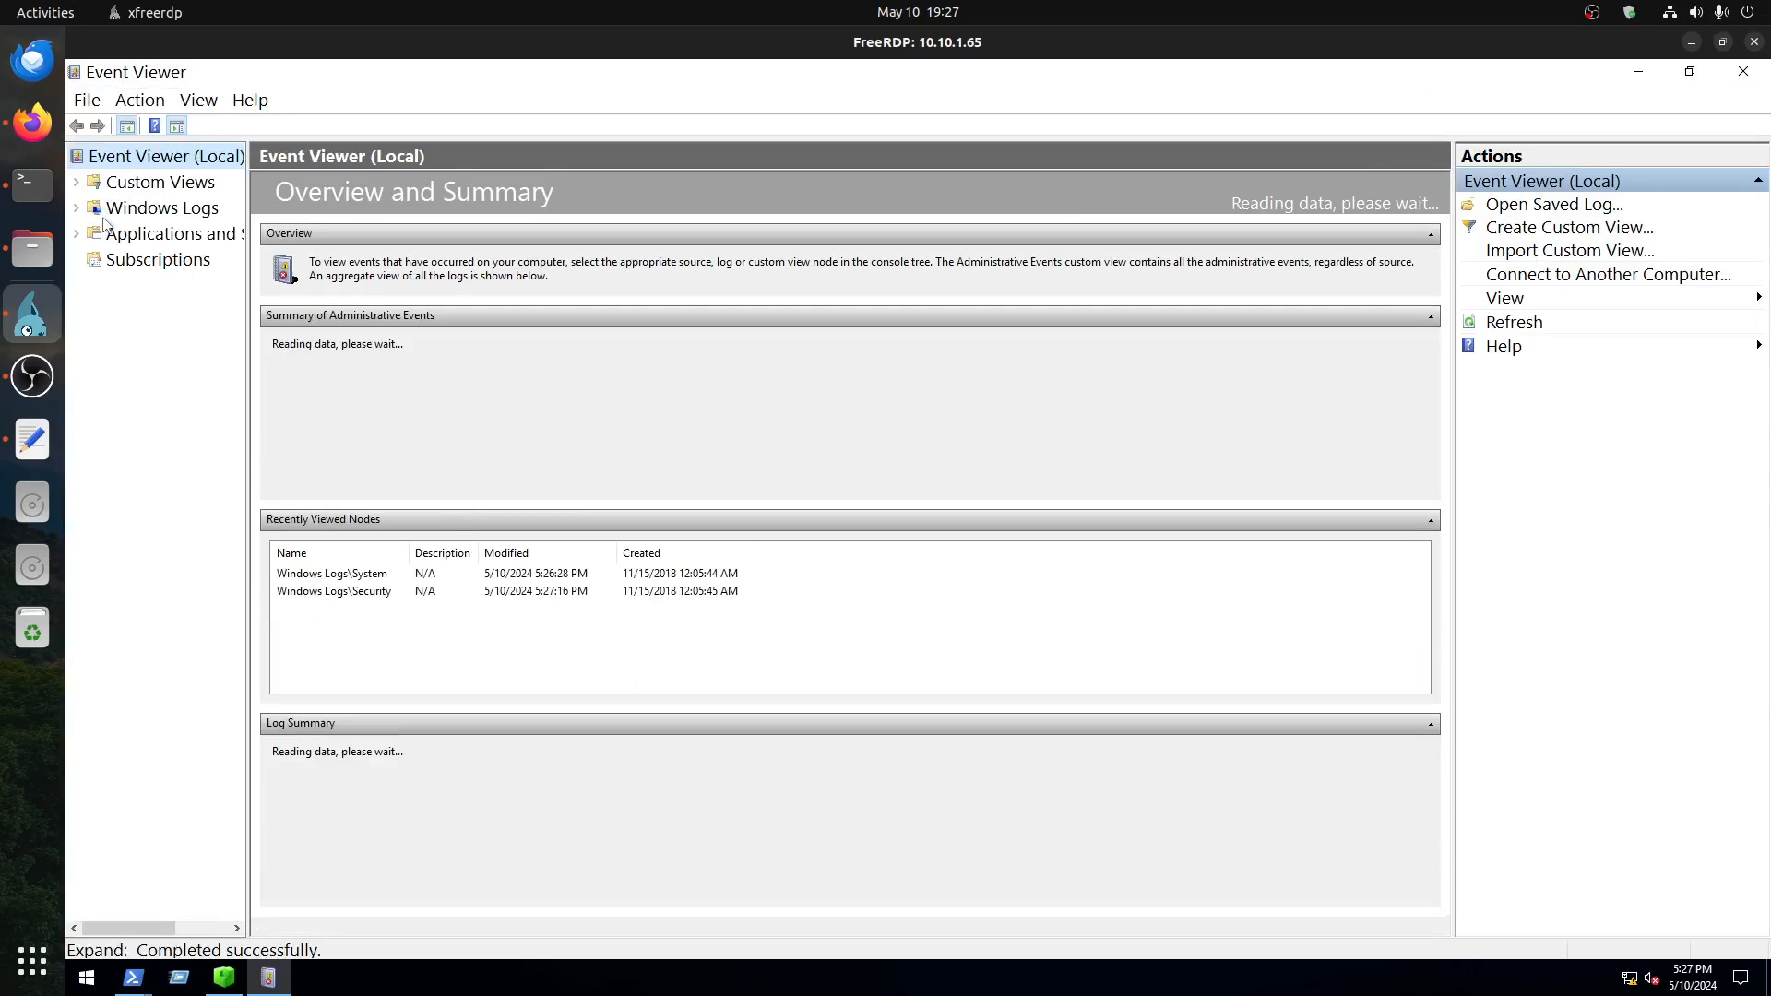
Step: Expand Windows Logs in Event Viewer and open the Security log
{"action": "left_click", "coordinate": [76, 208]}
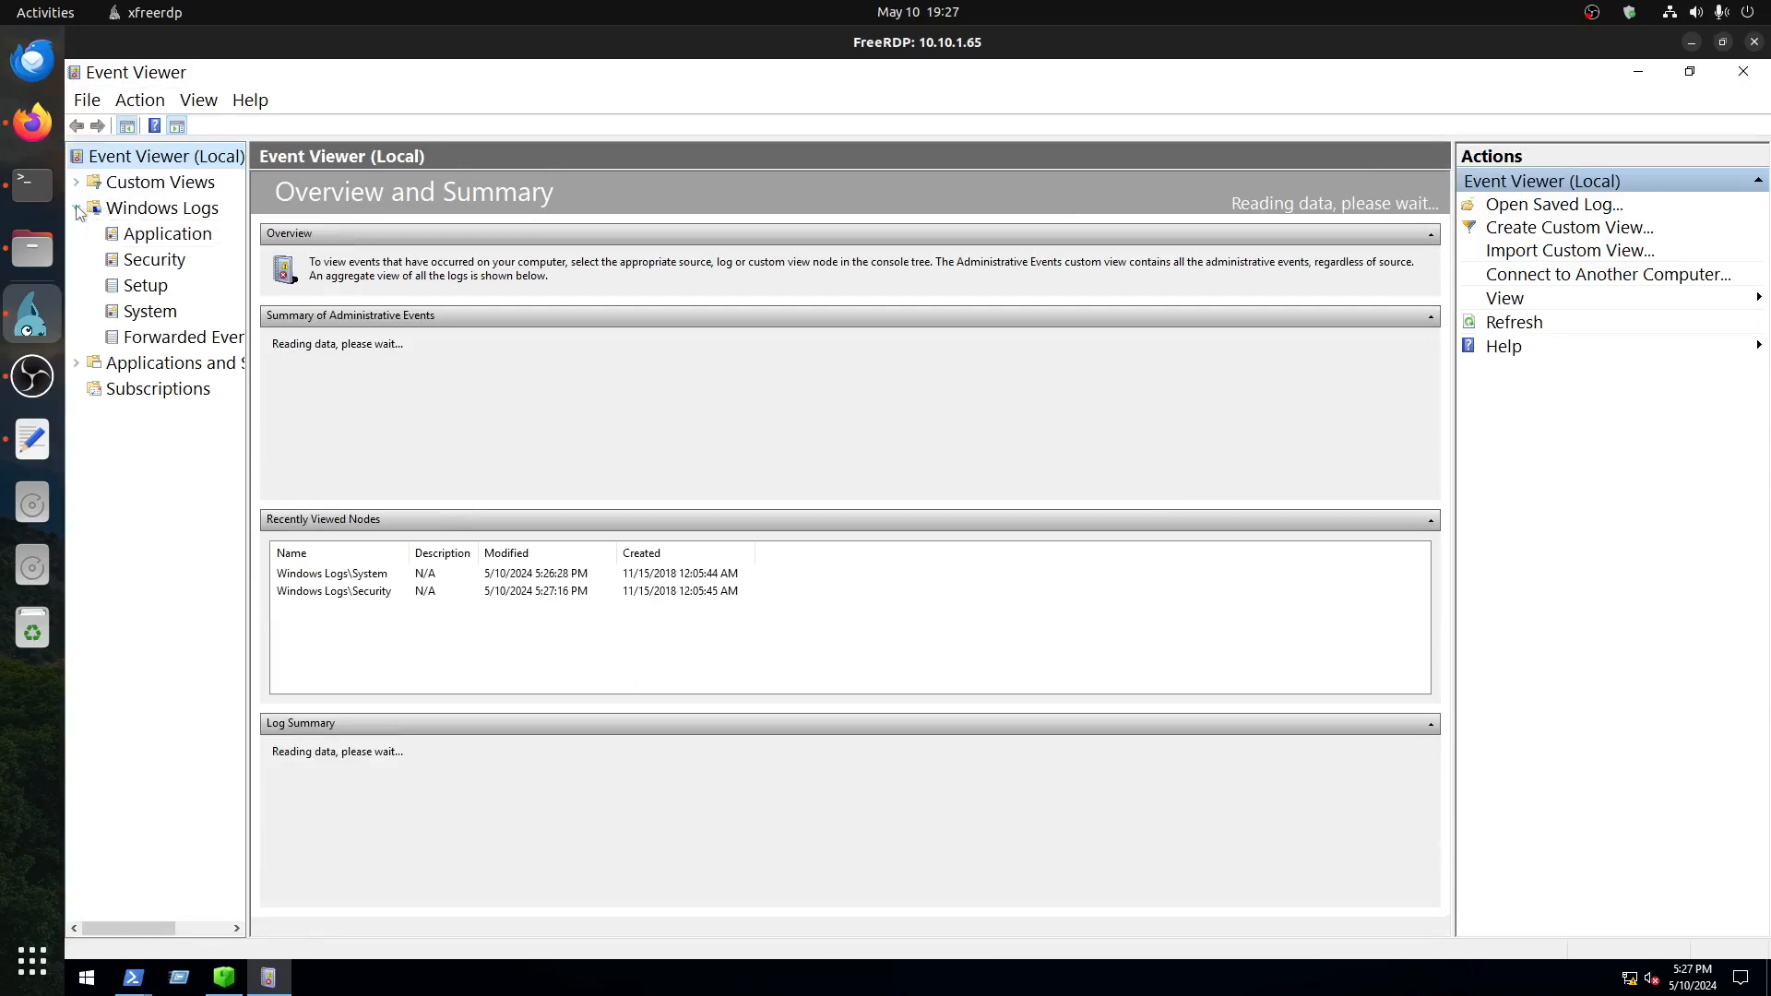
{"action": "left_click", "coordinate": [151, 242]}
{"action": "left_click", "coordinate": [153, 259]}
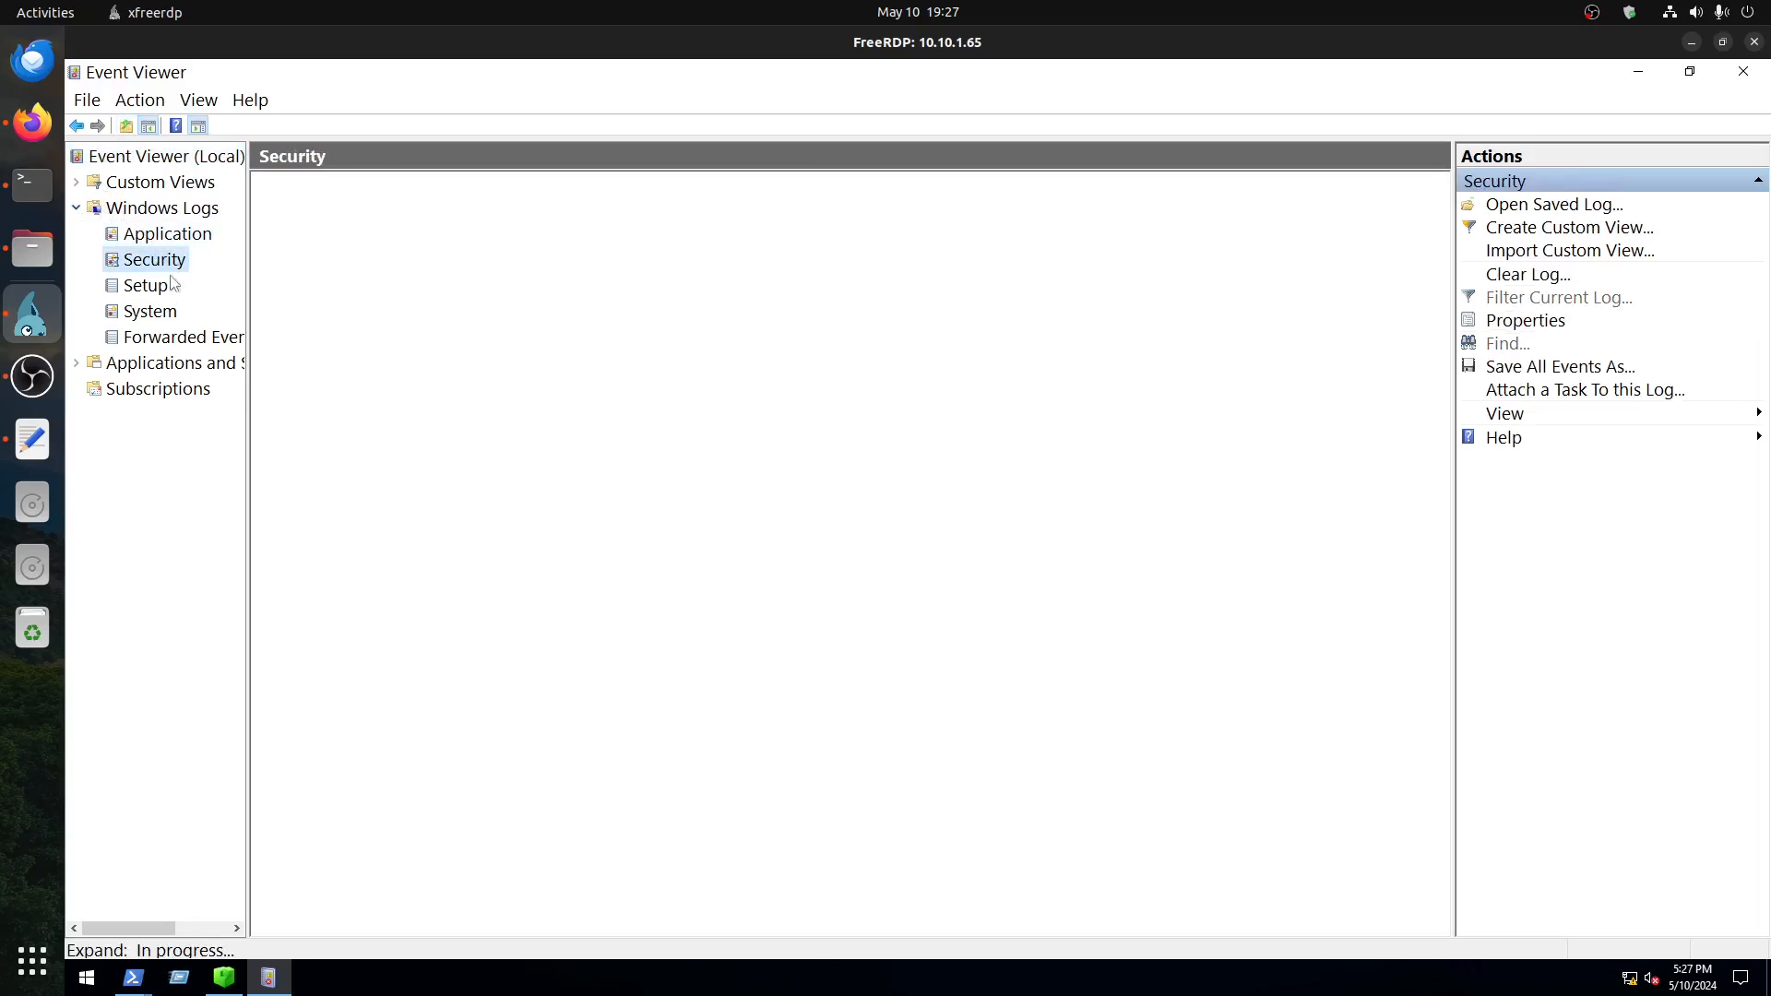
Step: Look up the event ID for a successful account logon in the Windows User Account Forensics room in Firefox
{"action": "left_click", "coordinate": [33, 122]}
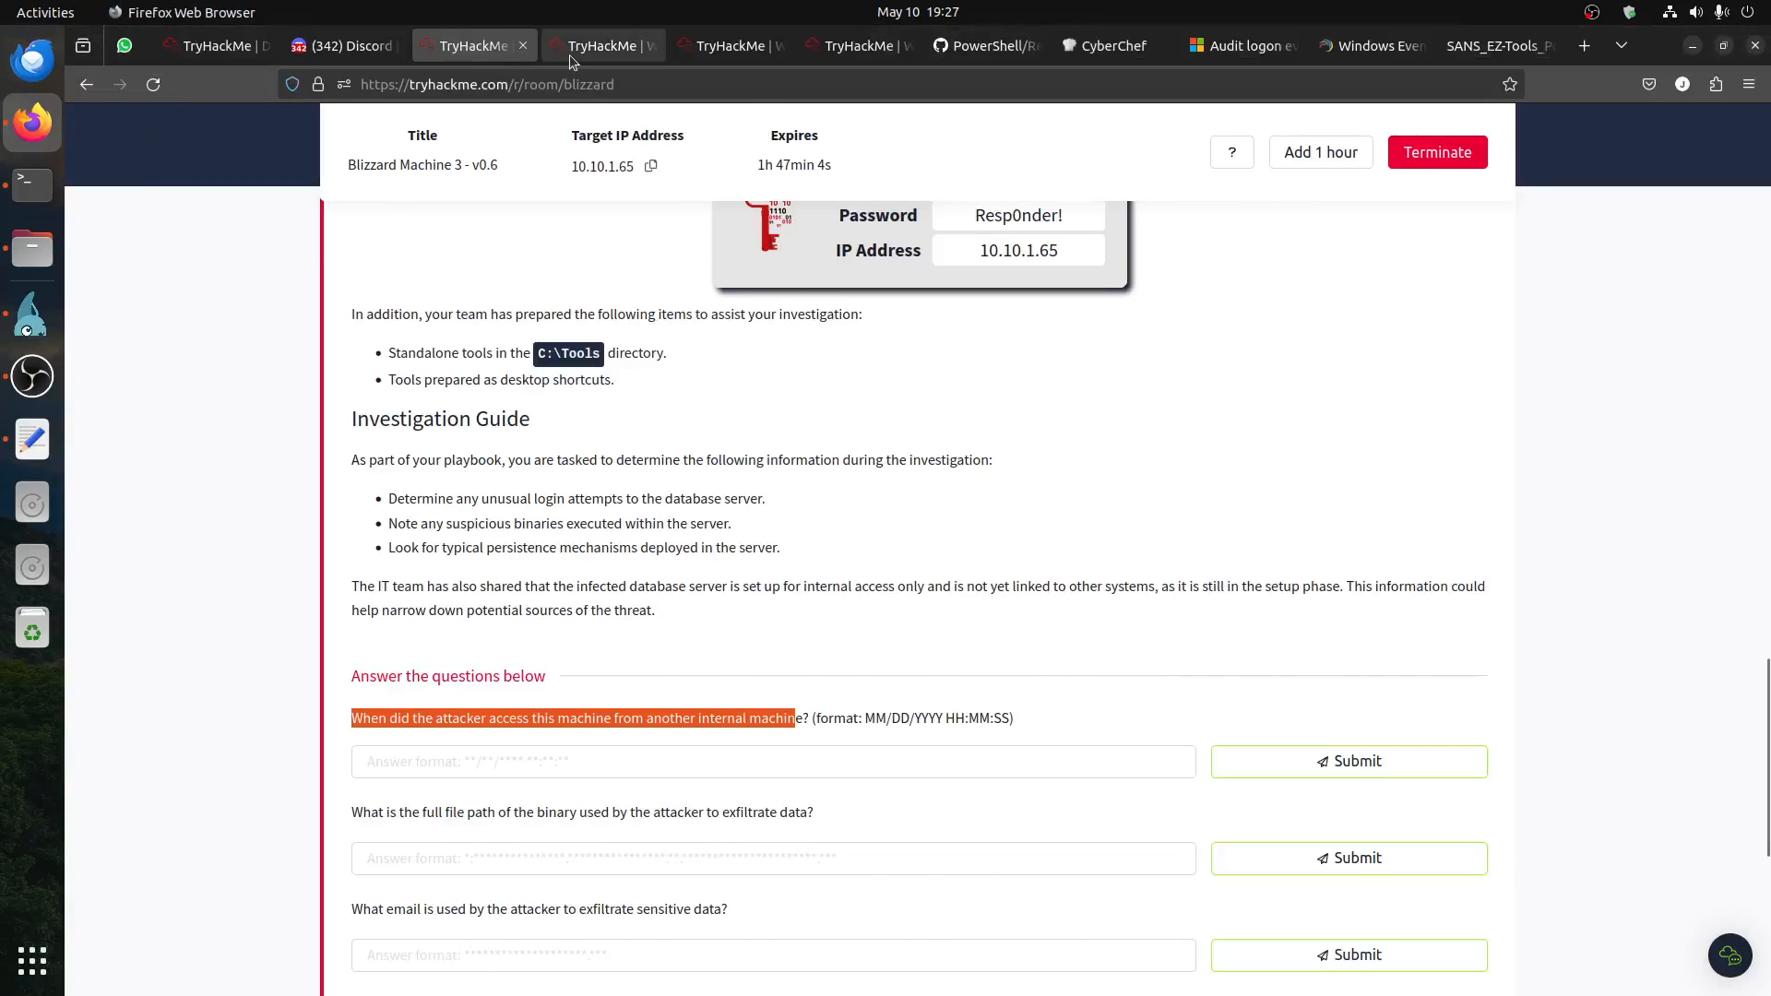
{"action": "left_click", "coordinate": [601, 45]}
{"action": "left_click_drag", "start_coordinate": [388, 535], "coordinate": [543, 535]}
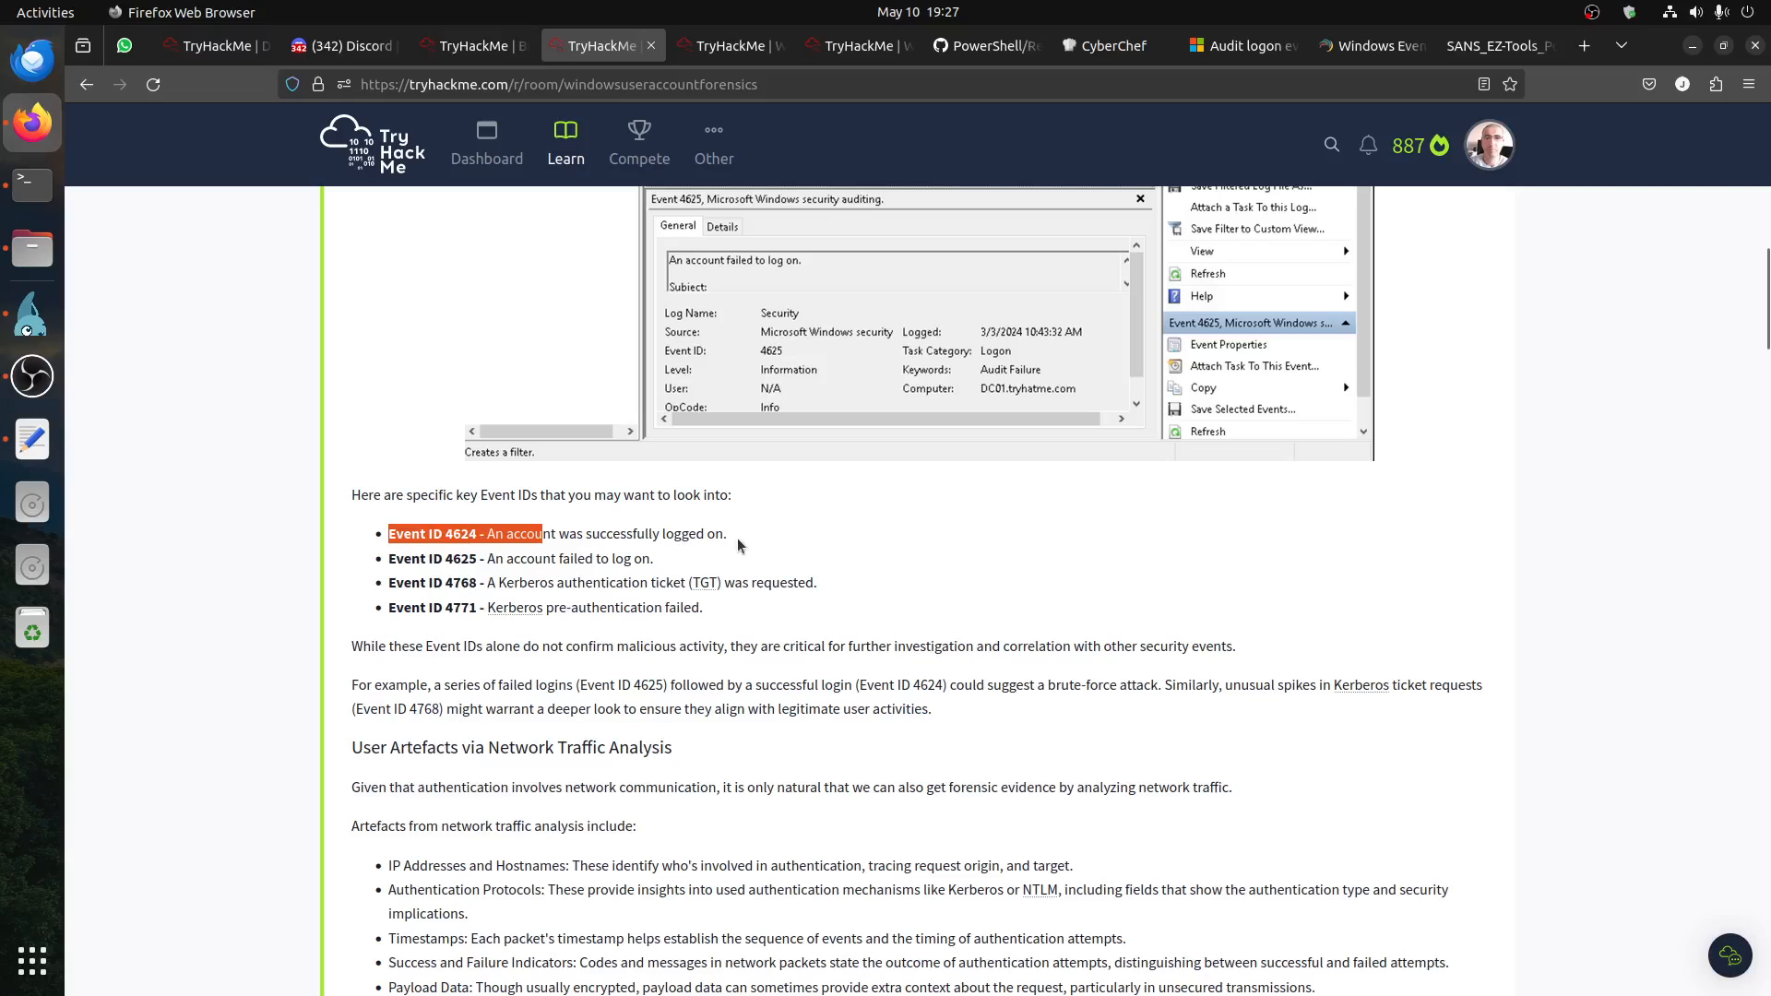
{"action": "triple_click", "coordinate": [471, 537]}
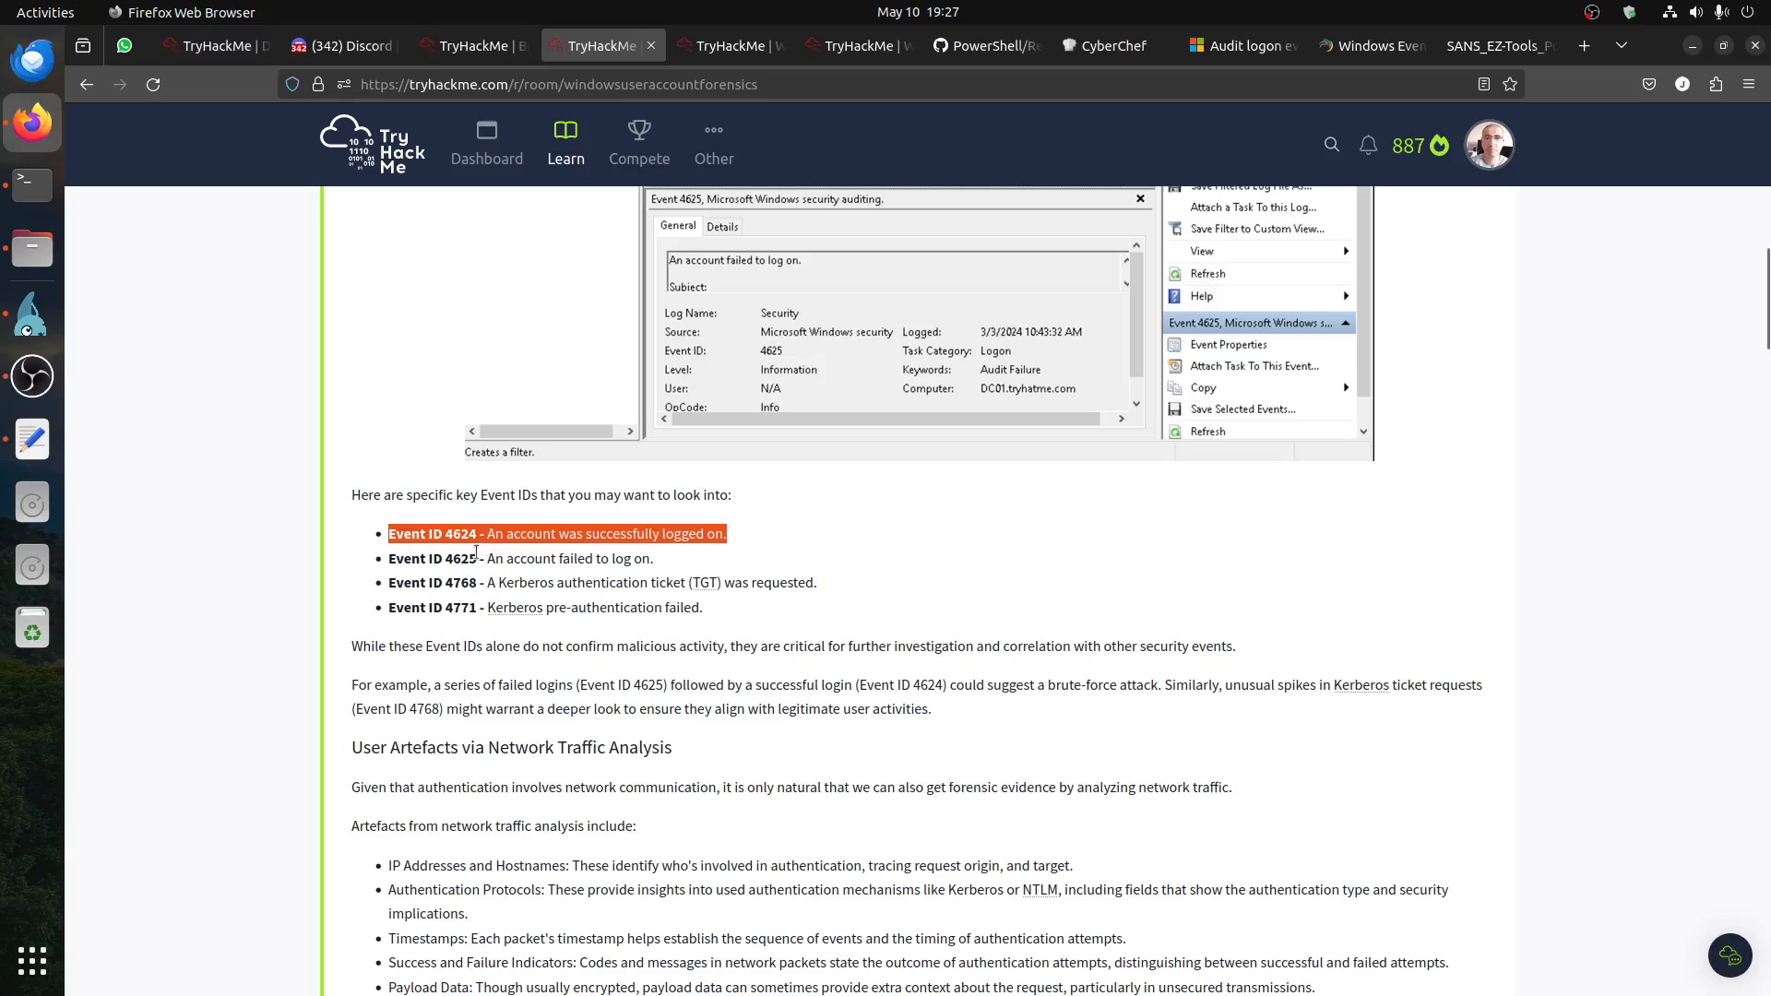
Step: Return to the Blizzard room page and examine the alert timestamp in the Scenario table
{"action": "left_click", "coordinate": [474, 45]}
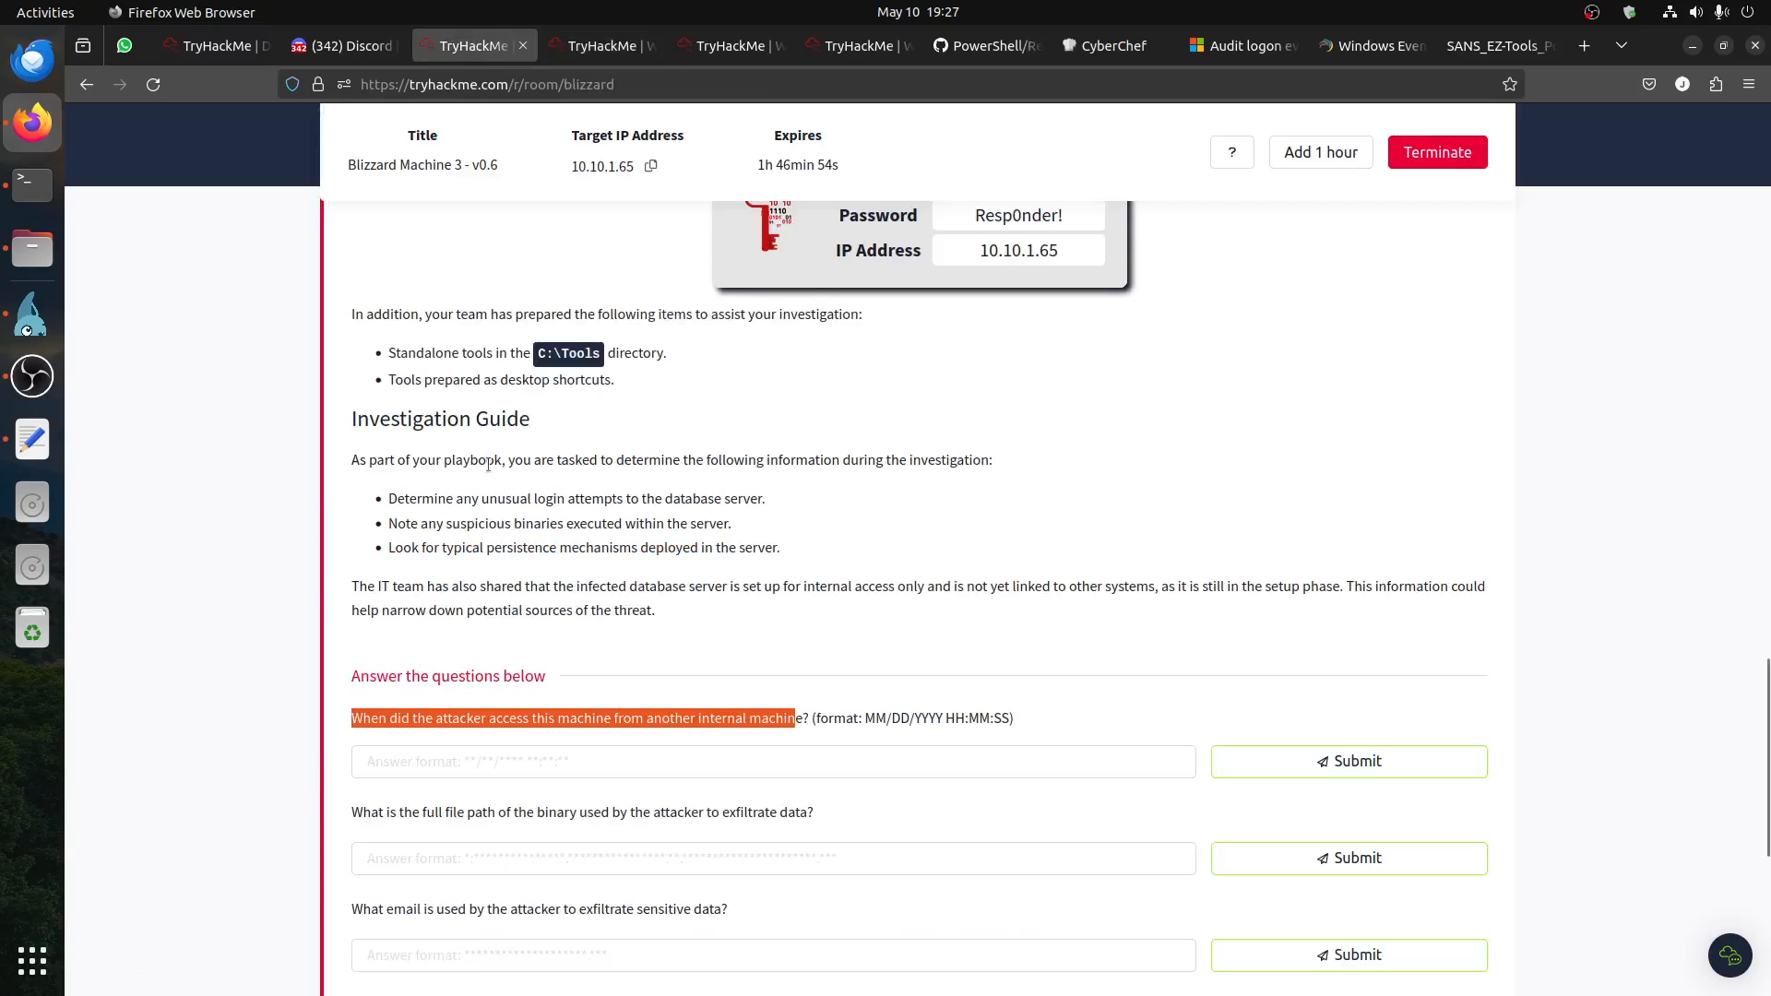
{"action": "scroll", "coordinate": [487, 466], "scroll_direction": "up", "scroll_amount": 10}
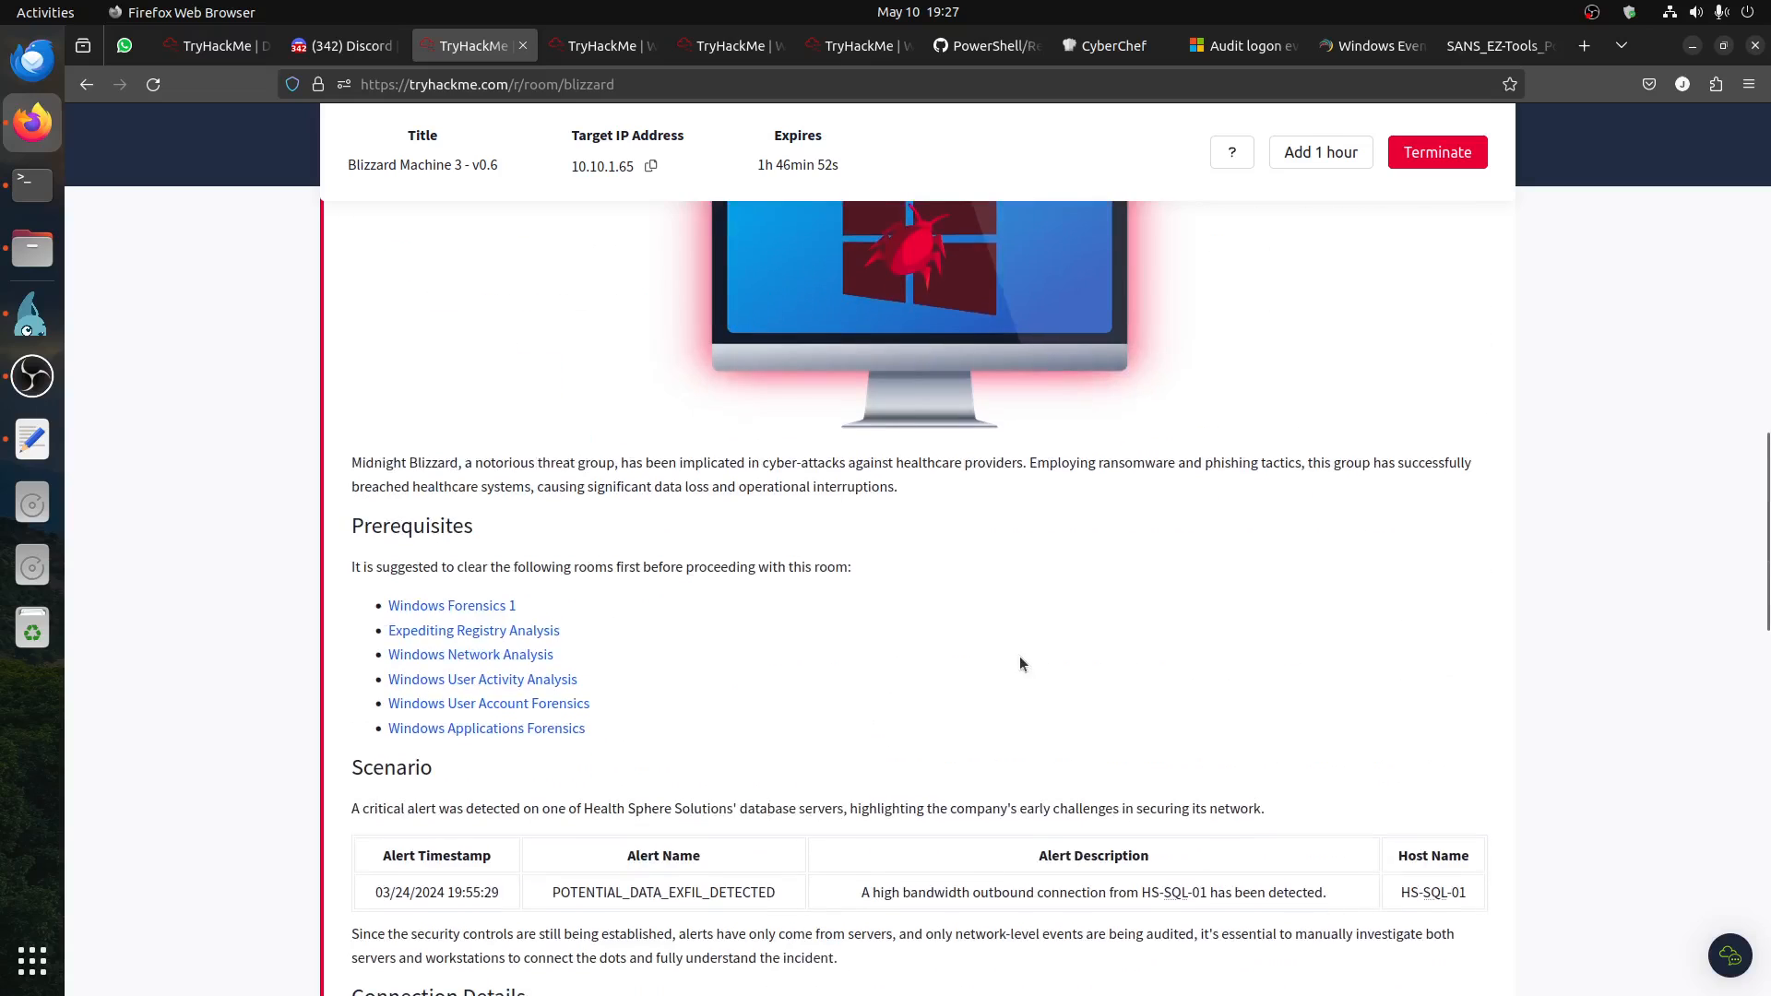
{"action": "scroll", "coordinate": [962, 596], "scroll_direction": "down", "scroll_amount": 3}
{"action": "left_click_drag", "start_coordinate": [1208, 585], "coordinate": [1119, 579]}
{"action": "left_click_drag", "start_coordinate": [499, 576], "coordinate": [369, 575]}
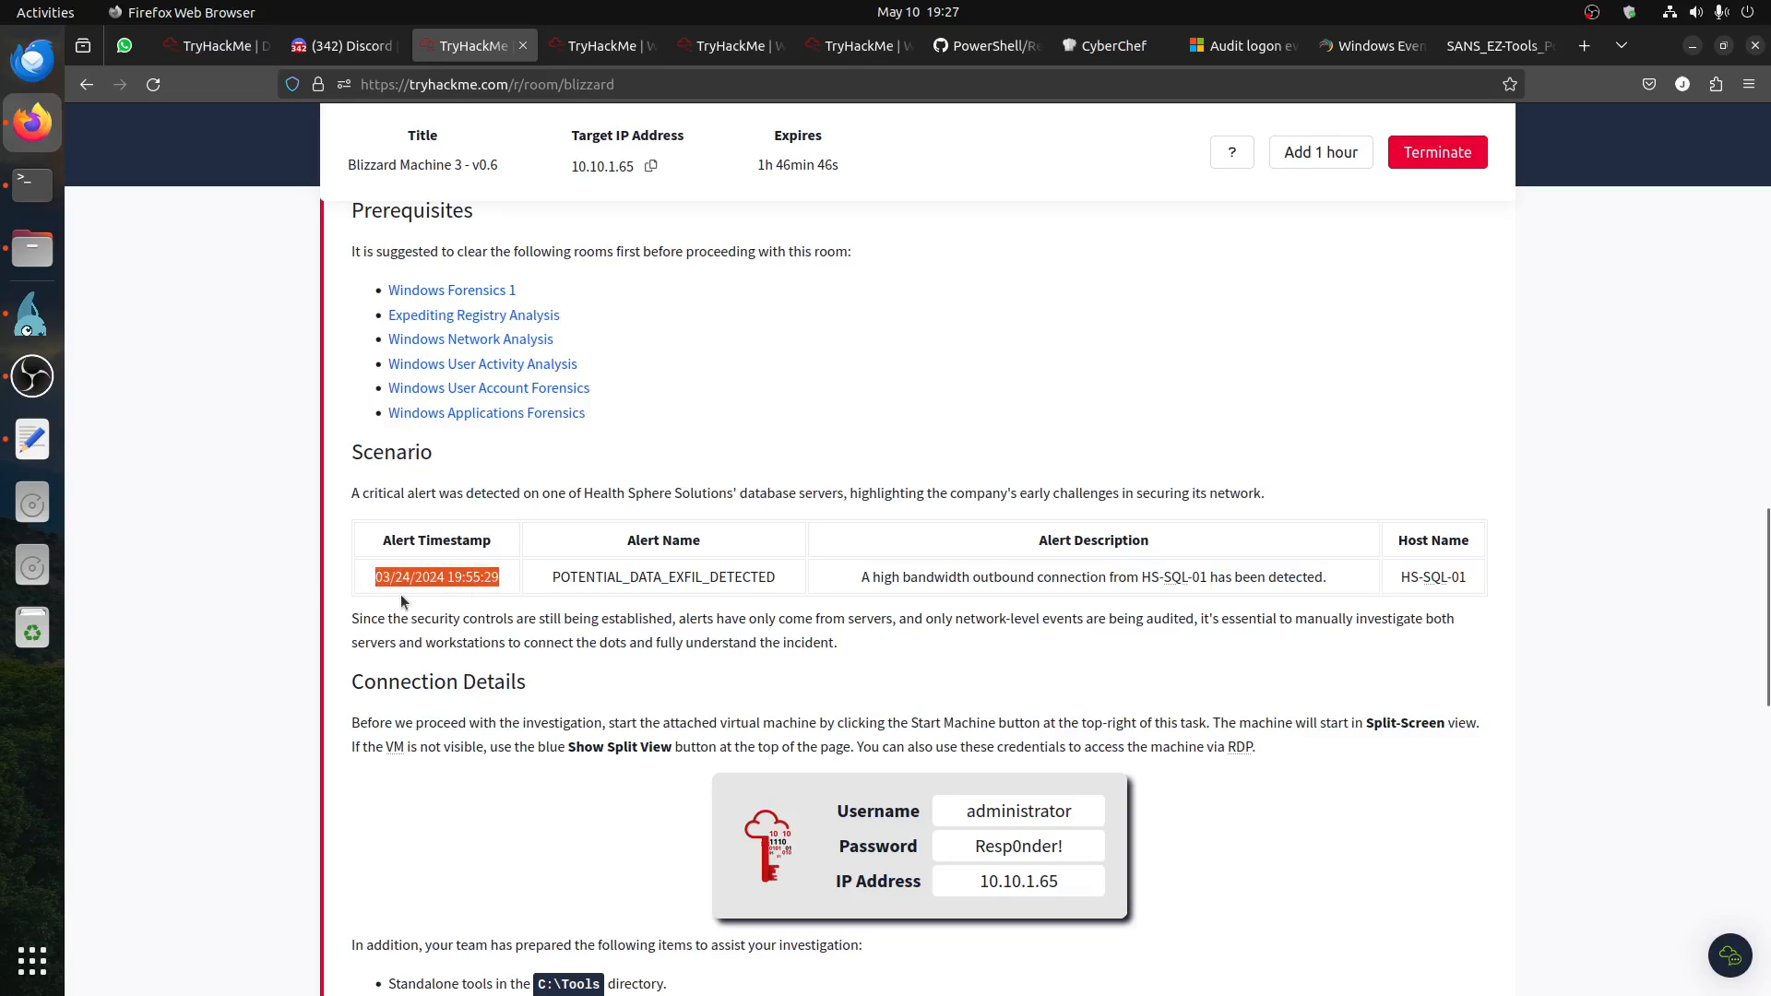
Step: Switch to the remote Event Viewer and start a filter on the Security log for event ID 4624
{"action": "left_click", "coordinate": [616, 45]}
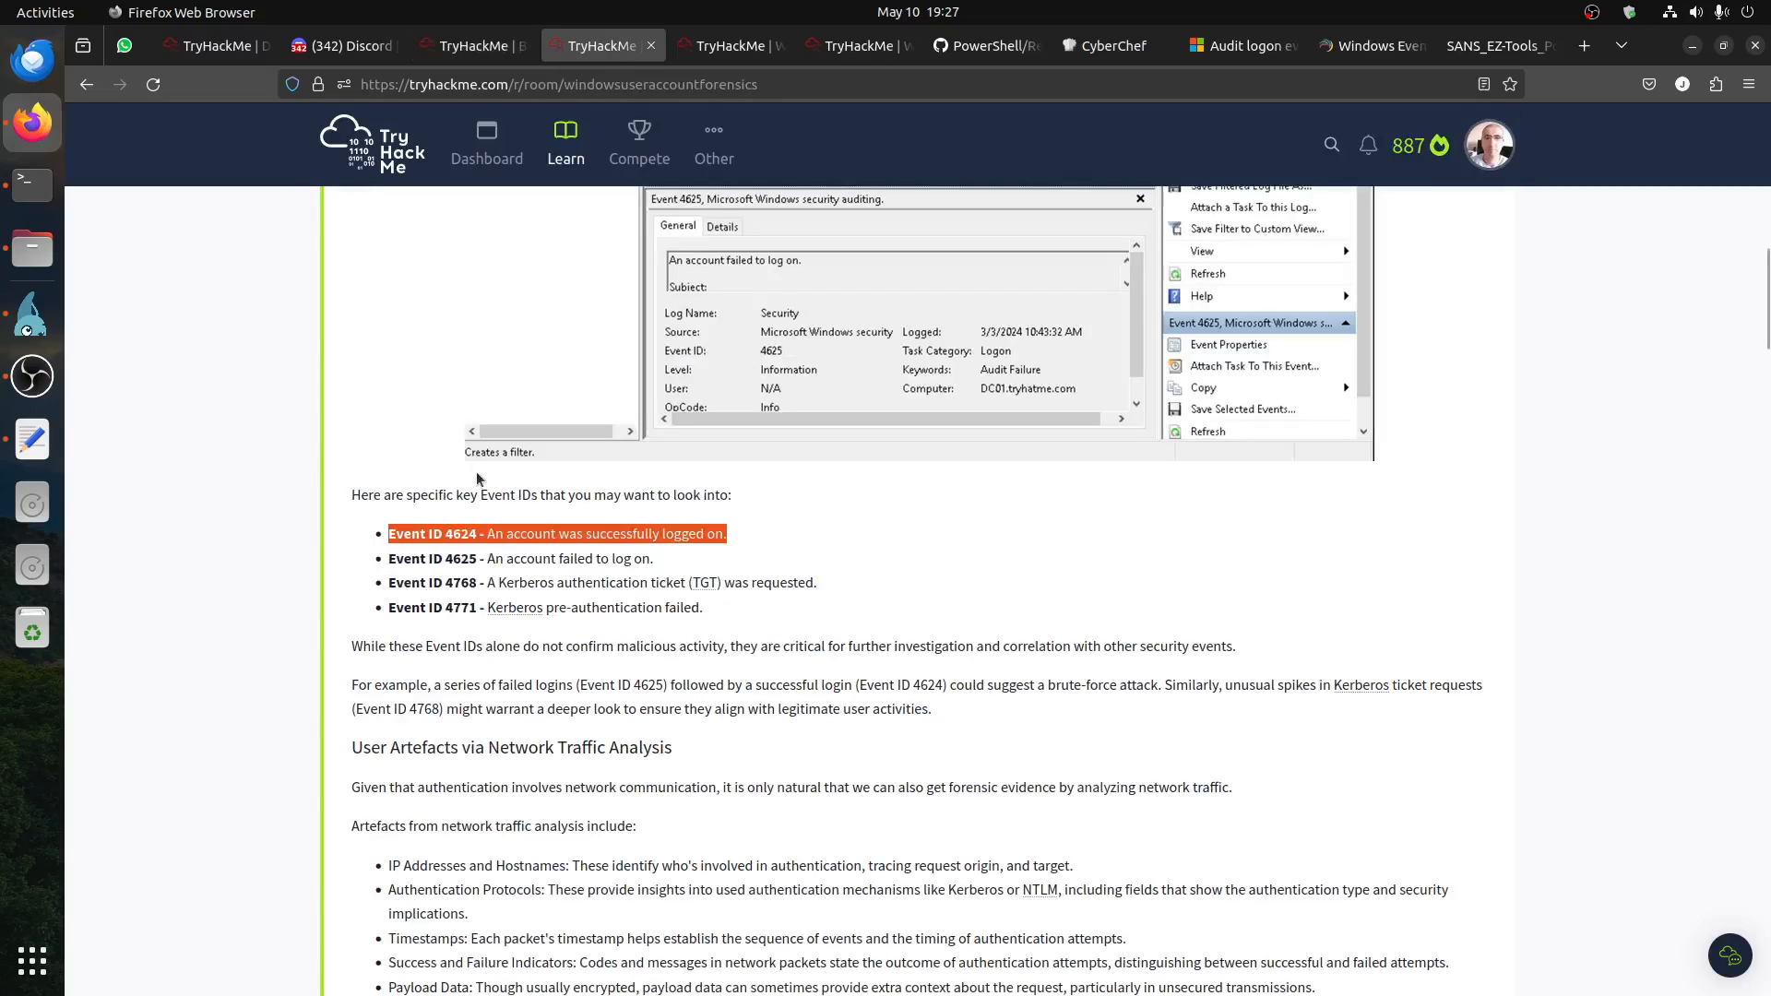
{"action": "left_click", "coordinate": [32, 313]}
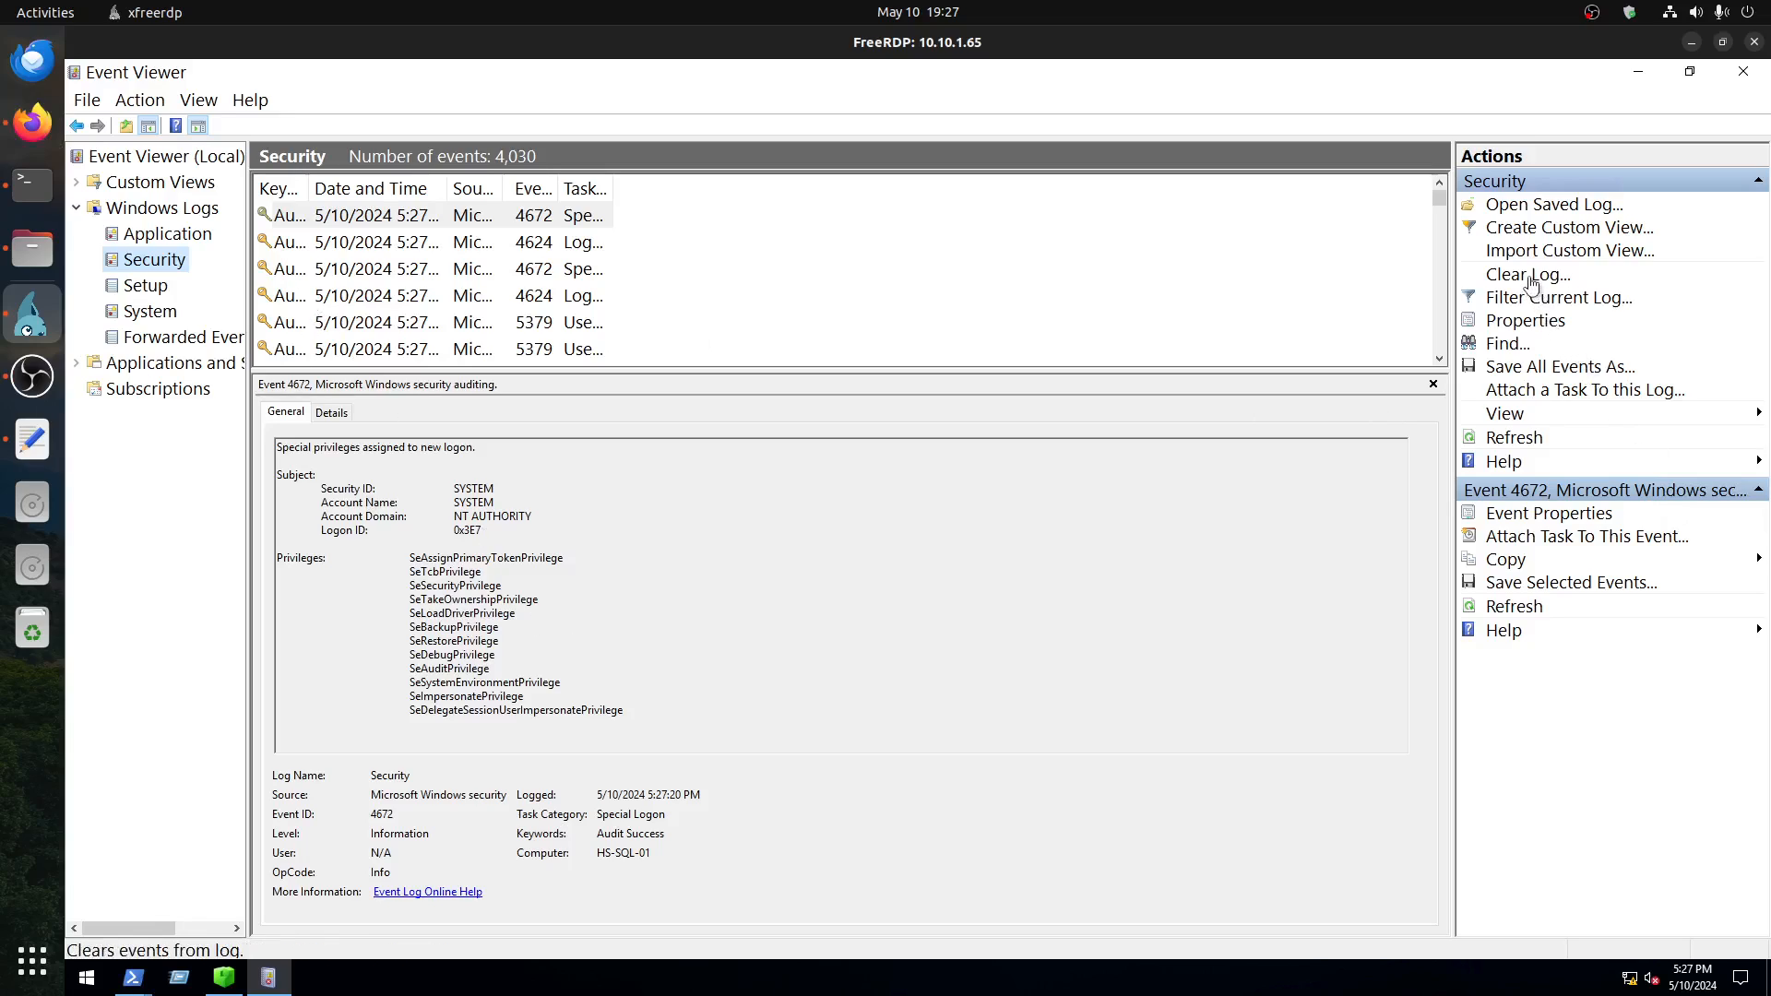
{"action": "left_click", "coordinate": [1527, 307]}
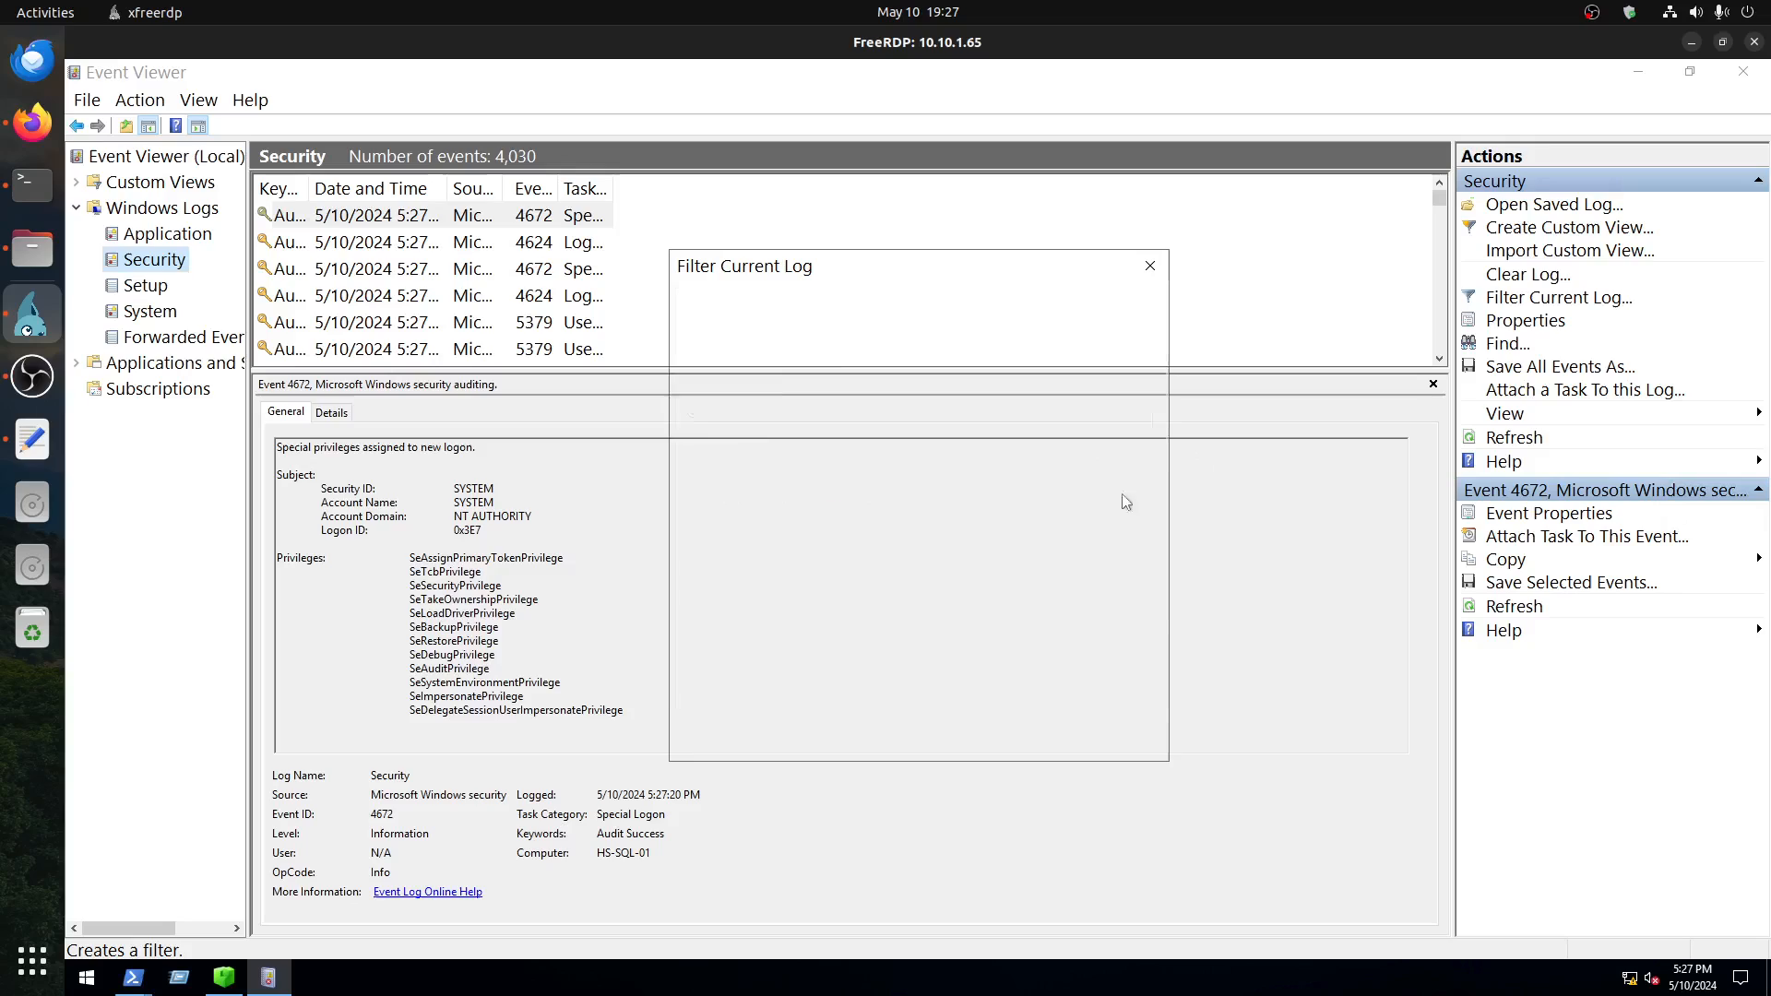
{"action": "left_click", "coordinate": [816, 532]}
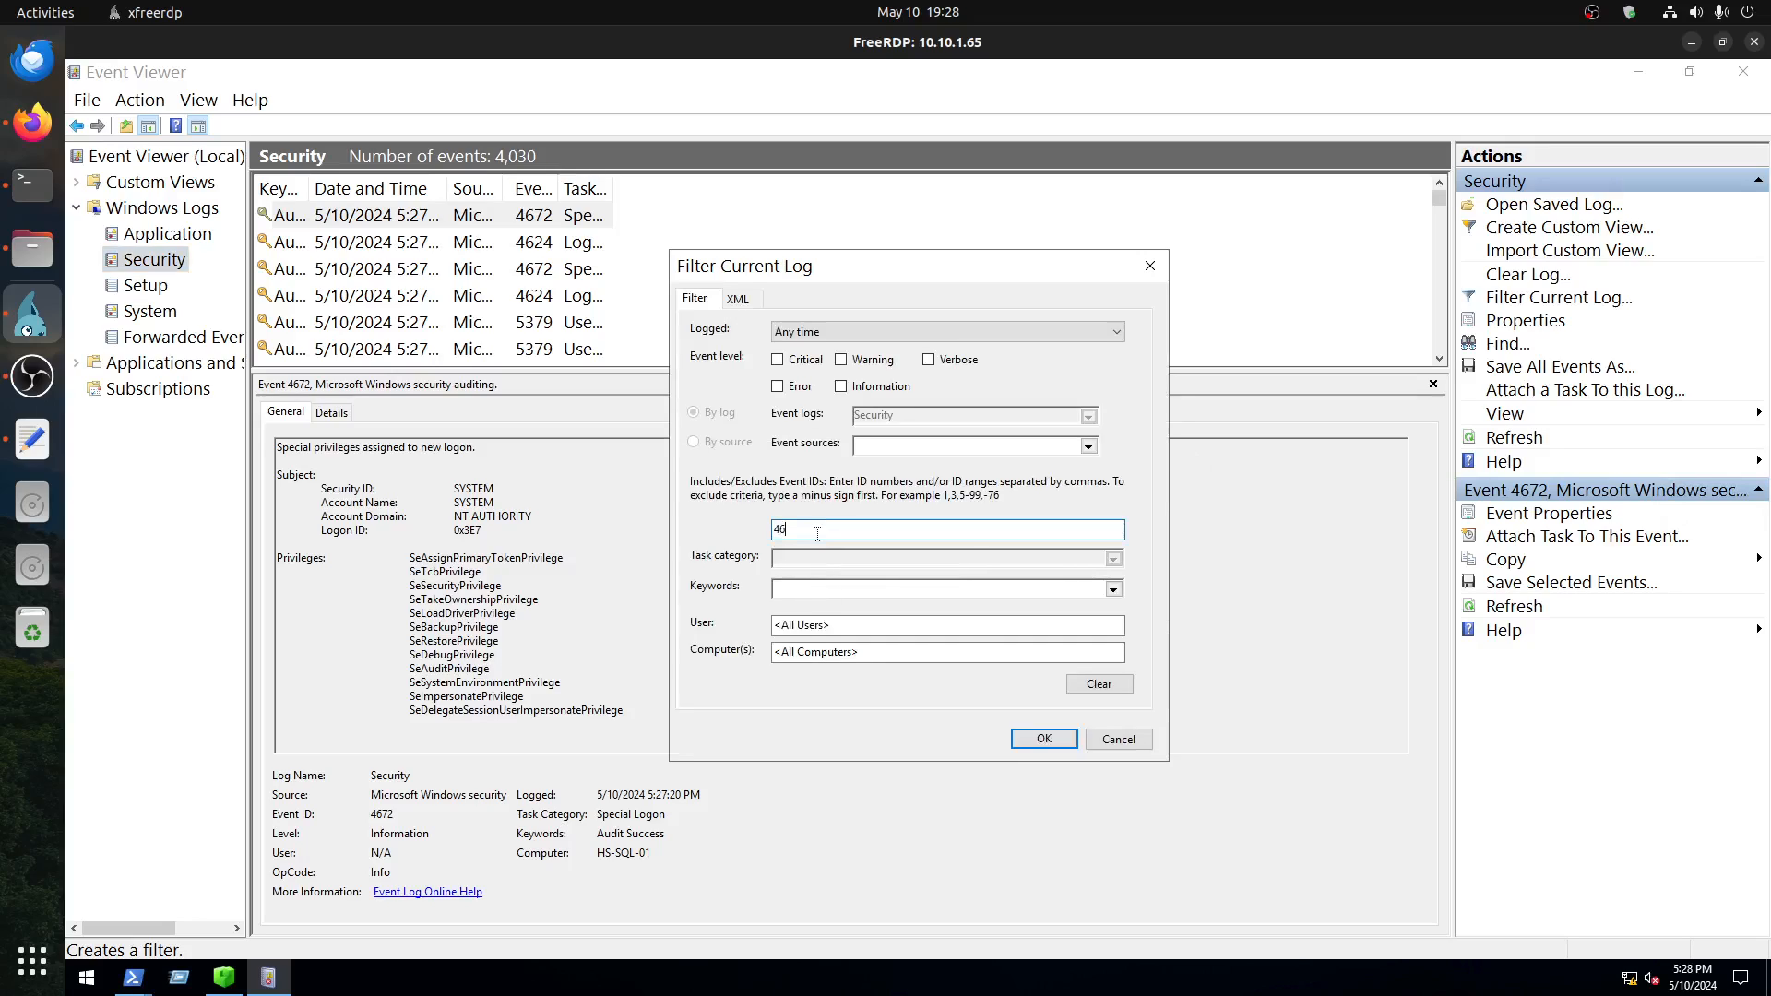
Step: Copy the host name HS-SQL-01 from the Blizzard room's alert table and enter it as the computer in the log filter
{"action": "left_click", "coordinate": [33, 121]}
{"action": "left_click", "coordinate": [453, 46]}
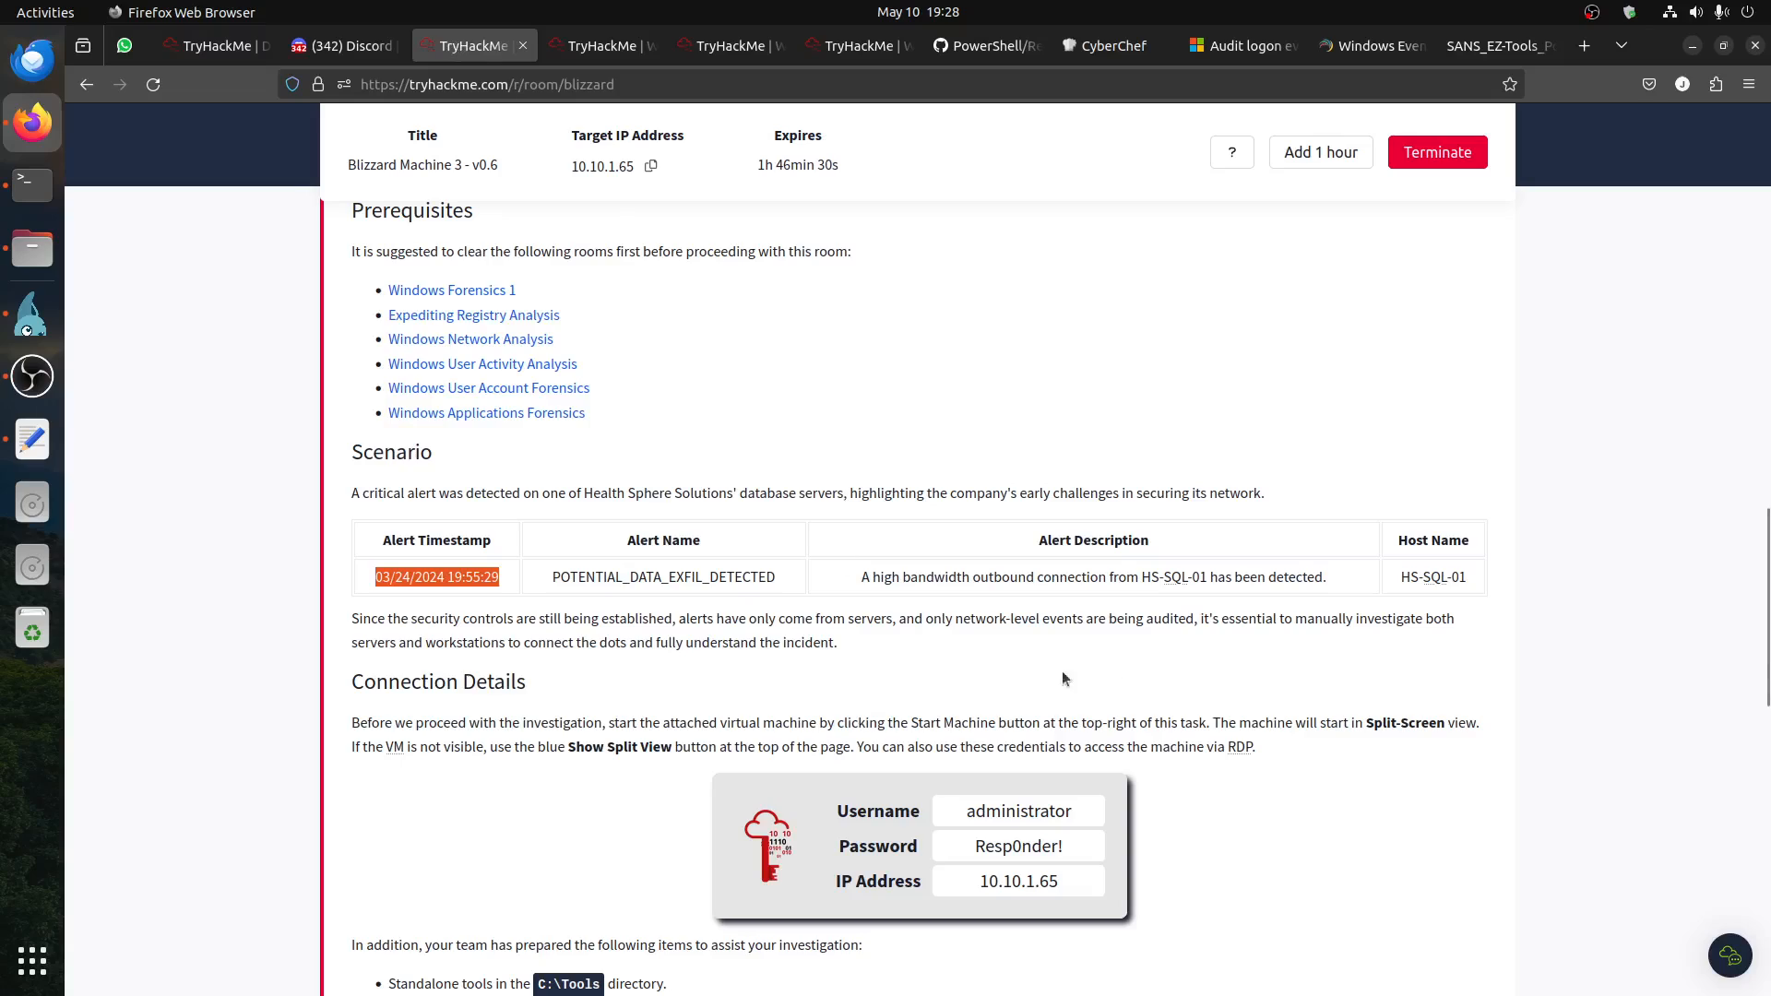
{"action": "left_click_drag", "start_coordinate": [1206, 575], "coordinate": [1182, 651]}
{"action": "left_click", "coordinate": [1143, 566]}
{"action": "left_click", "coordinate": [1183, 651]}
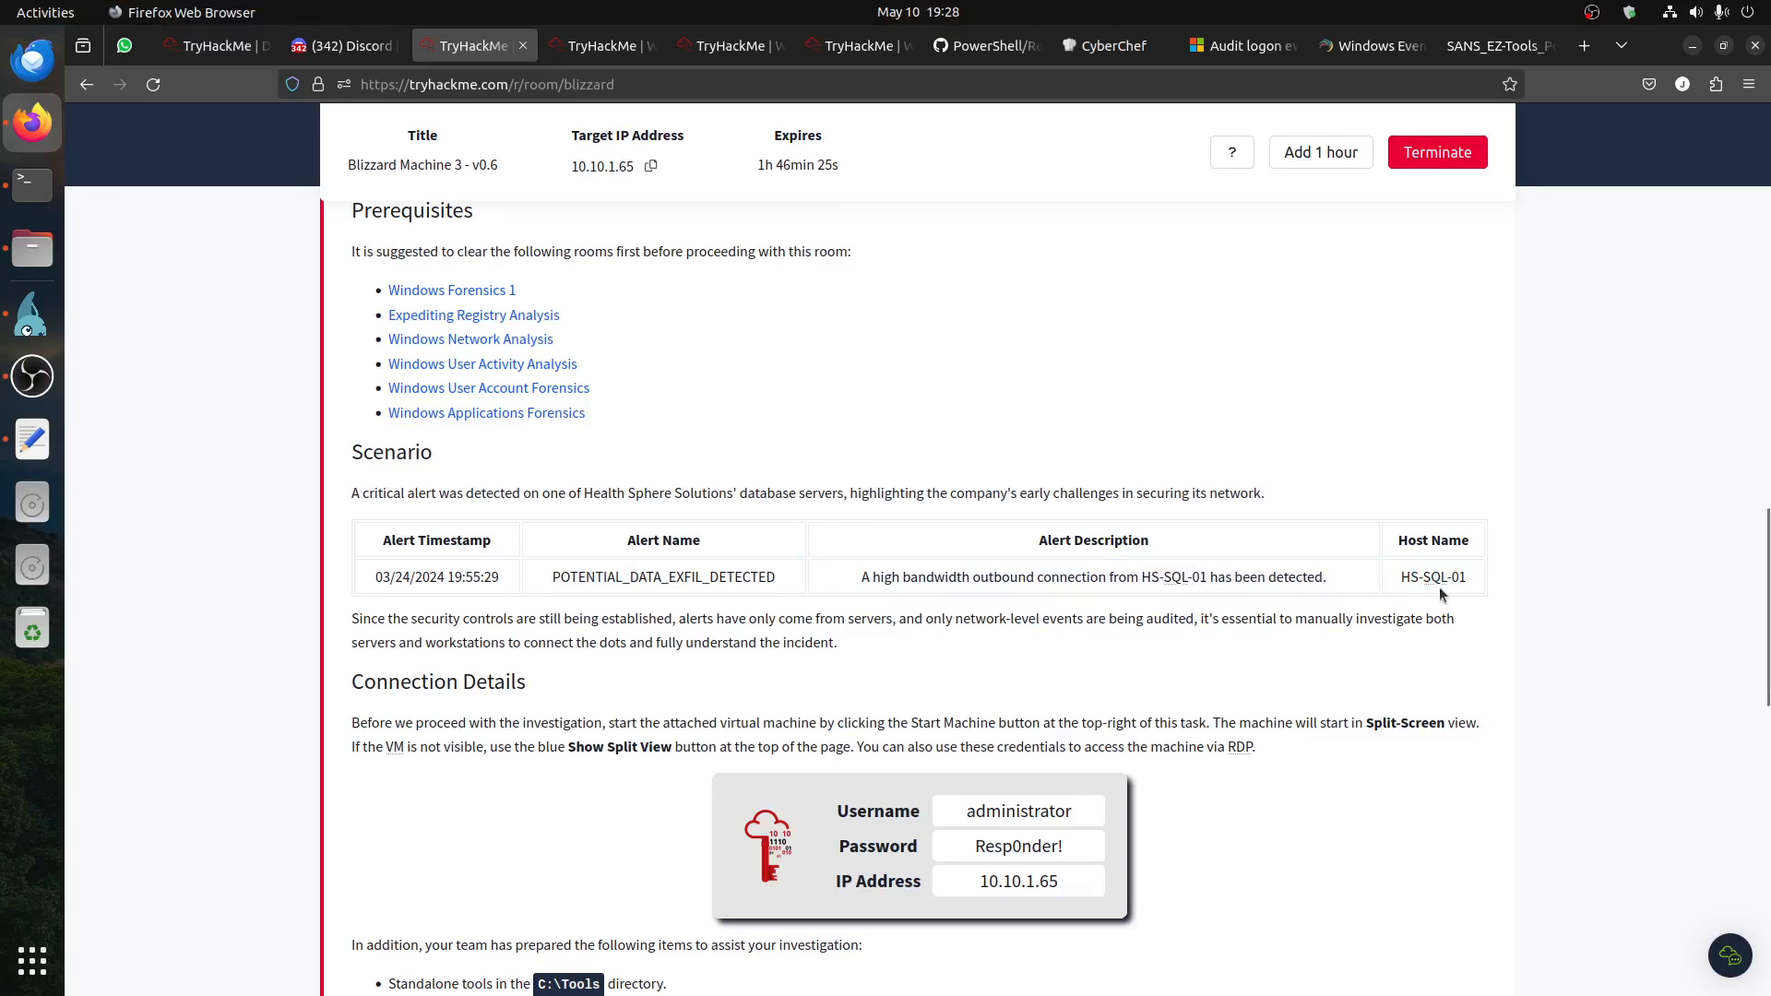
{"action": "left_click_drag", "start_coordinate": [1466, 580], "coordinate": [1404, 579]}
{"action": "key", "text": "ctrl+c"}
{"action": "key", "text": "alt+Tab"}
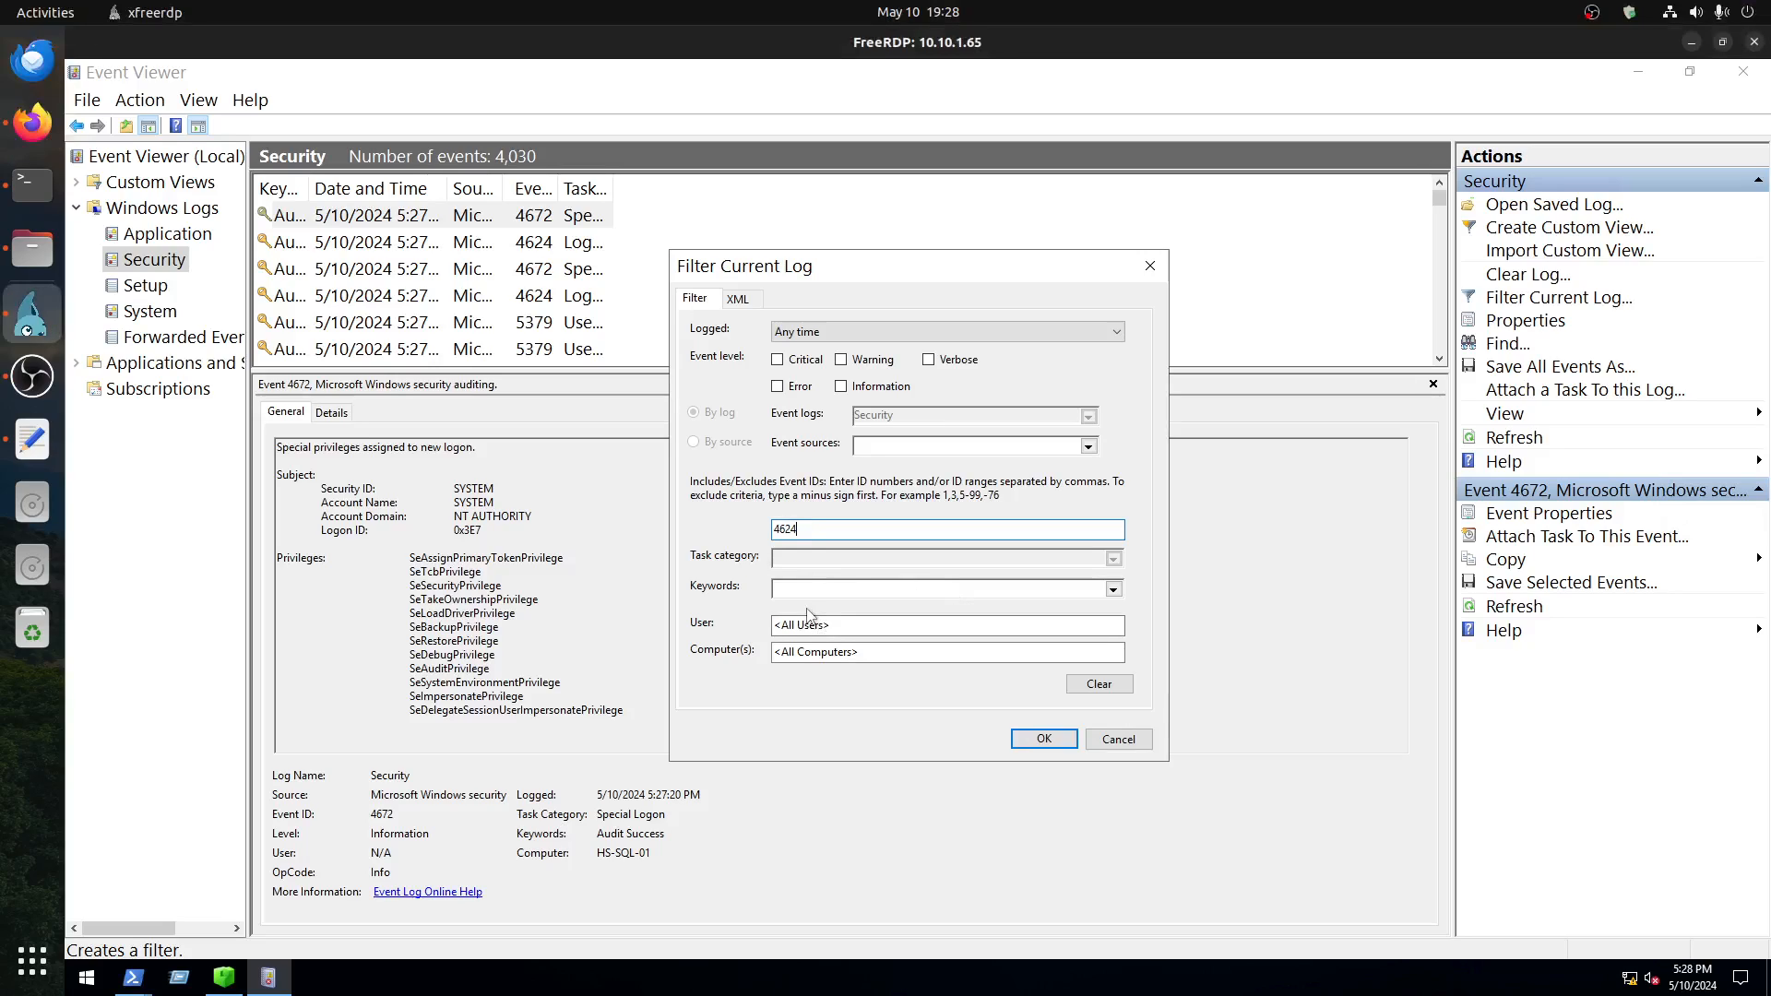
{"action": "left_click", "coordinate": [828, 657]}
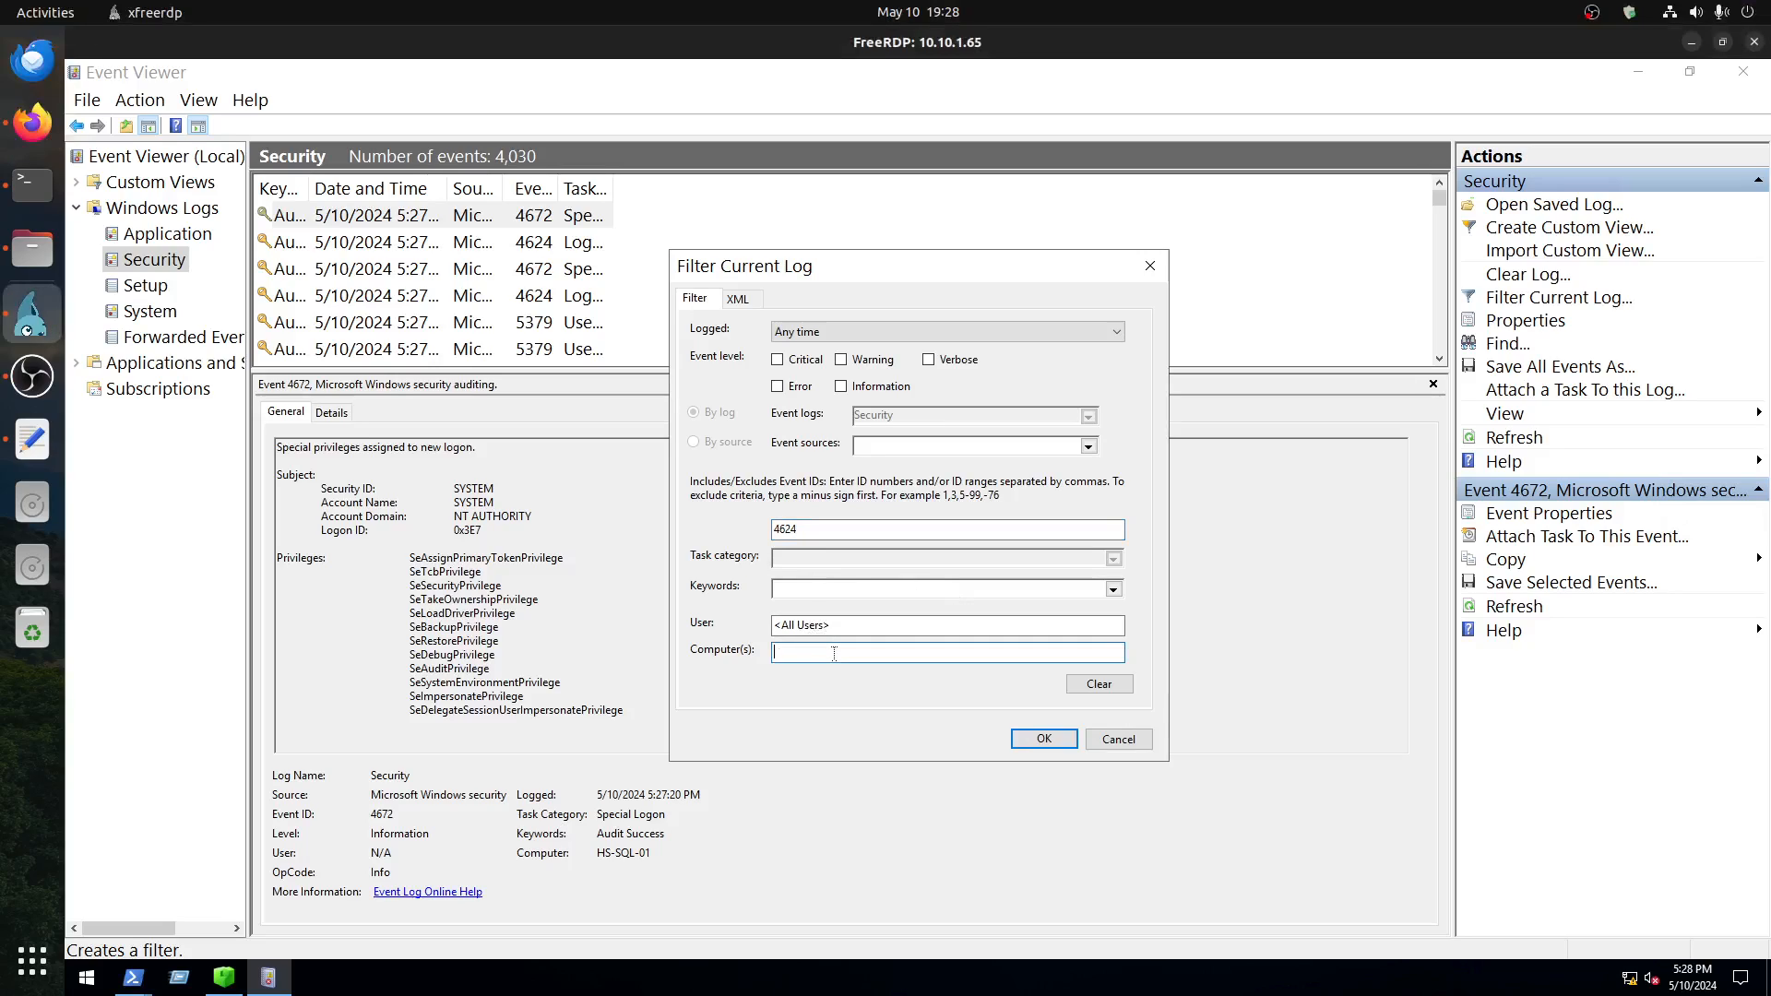
{"action": "key", "text": "ctrl+v"}
Step: Set the filter's logged time to a custom range starting with Events On 3/24/2024
{"action": "left_click", "coordinate": [793, 334]}
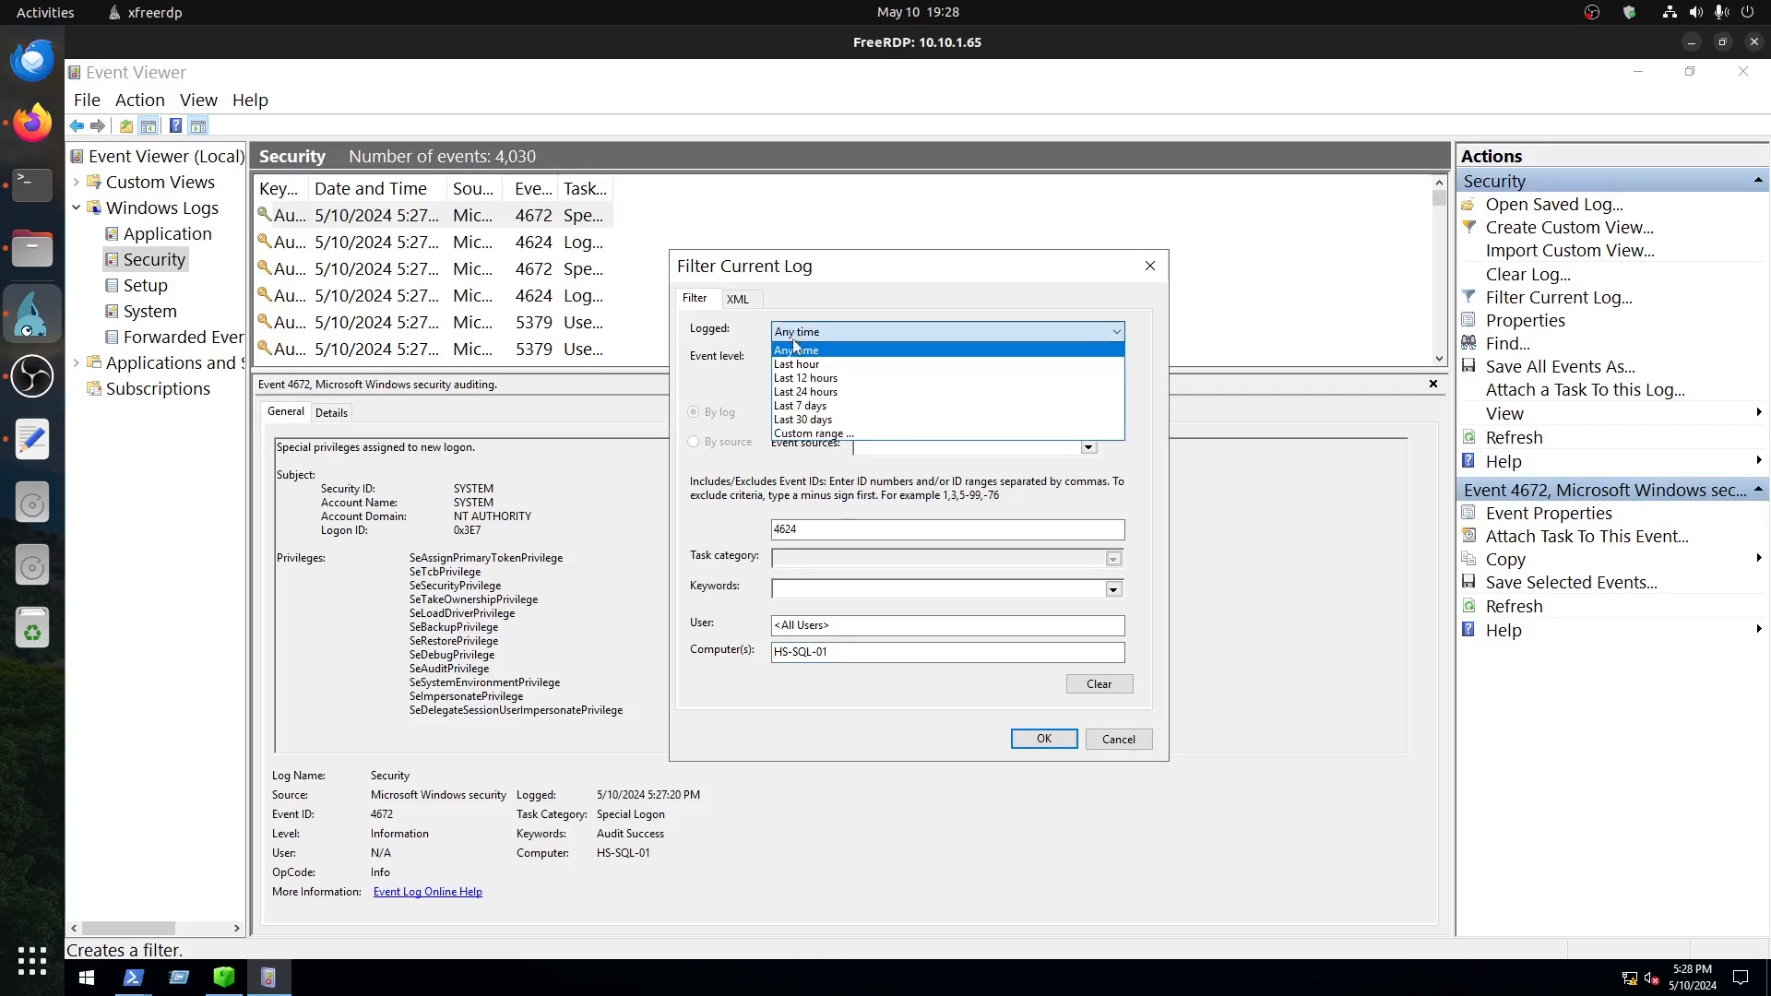
{"action": "left_click", "coordinate": [835, 434]}
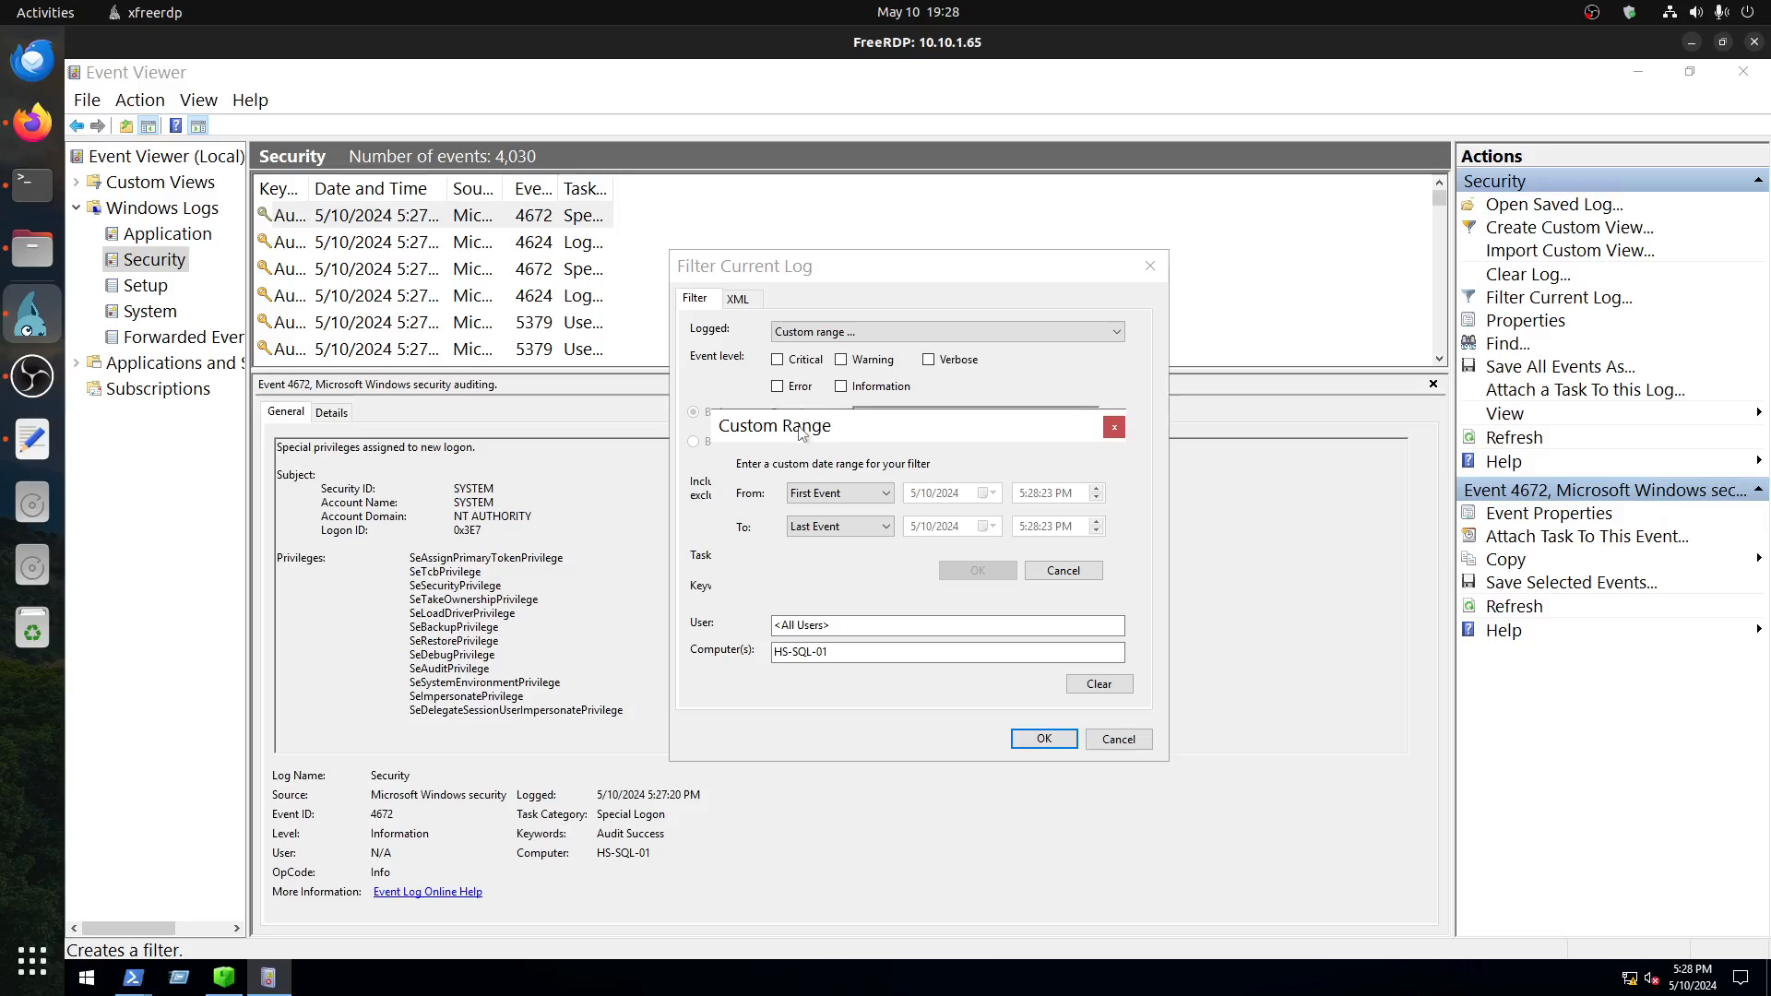
{"action": "left_click", "coordinate": [823, 491]}
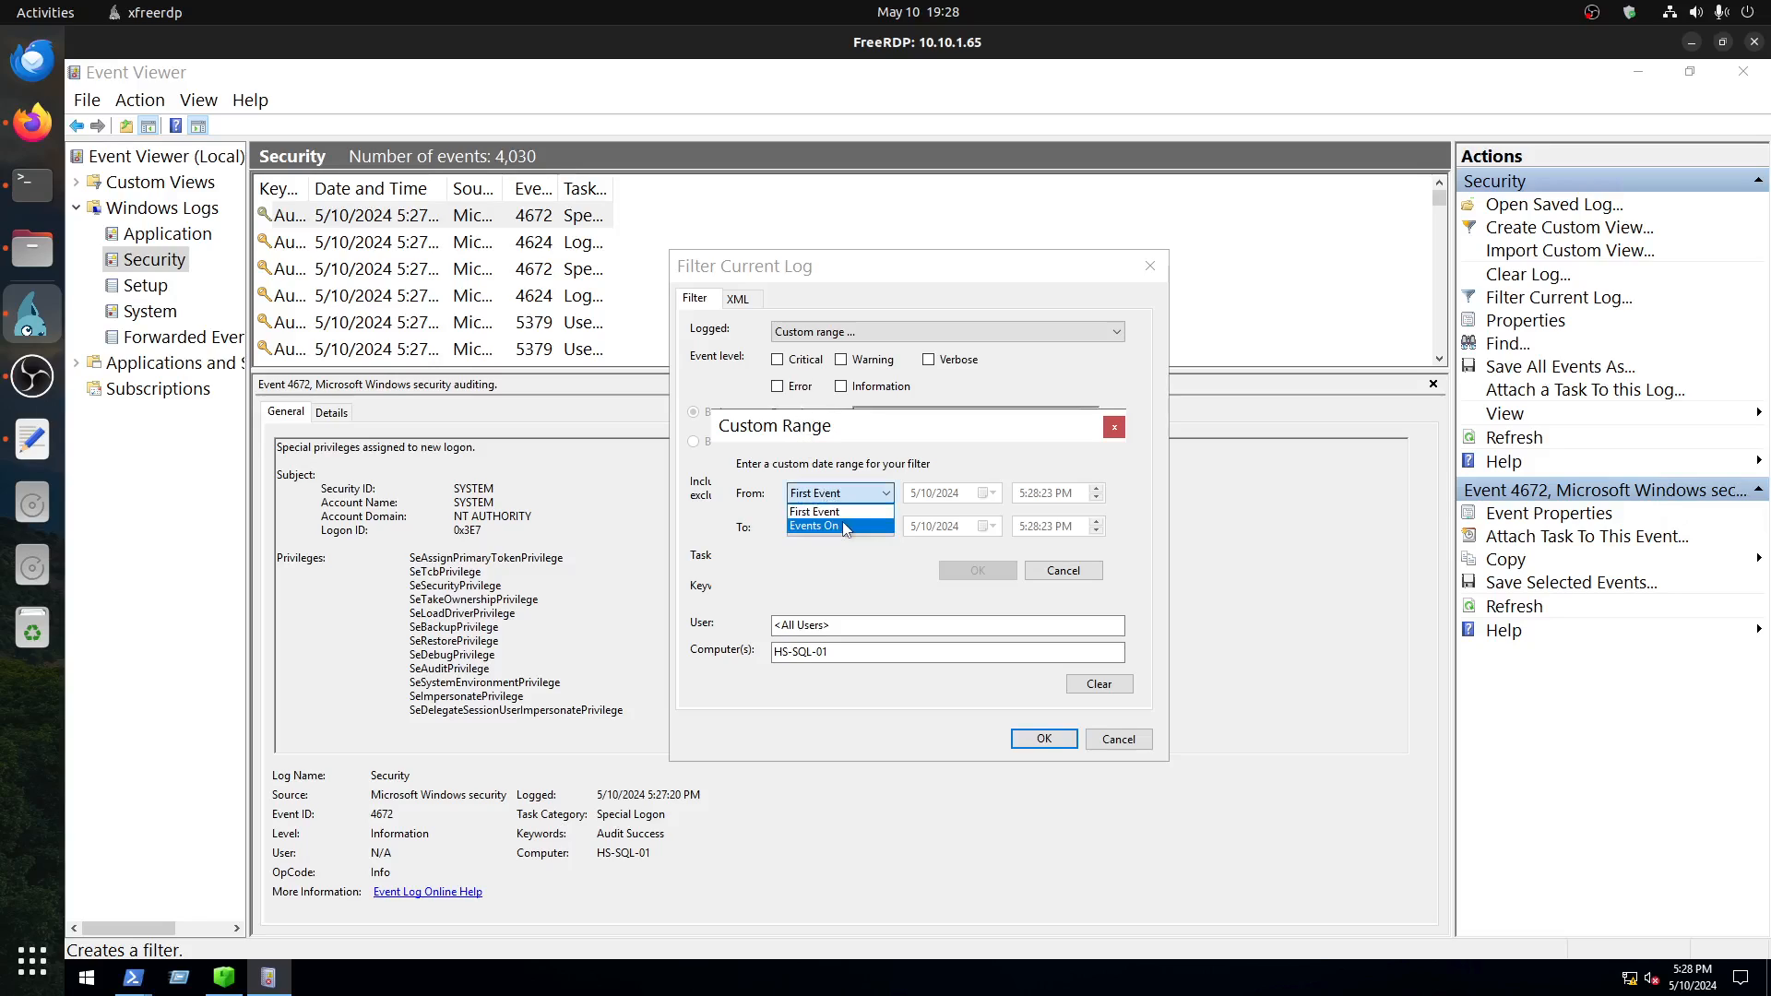
{"action": "left_click", "coordinate": [844, 518]}
{"action": "left_click", "coordinate": [985, 492]}
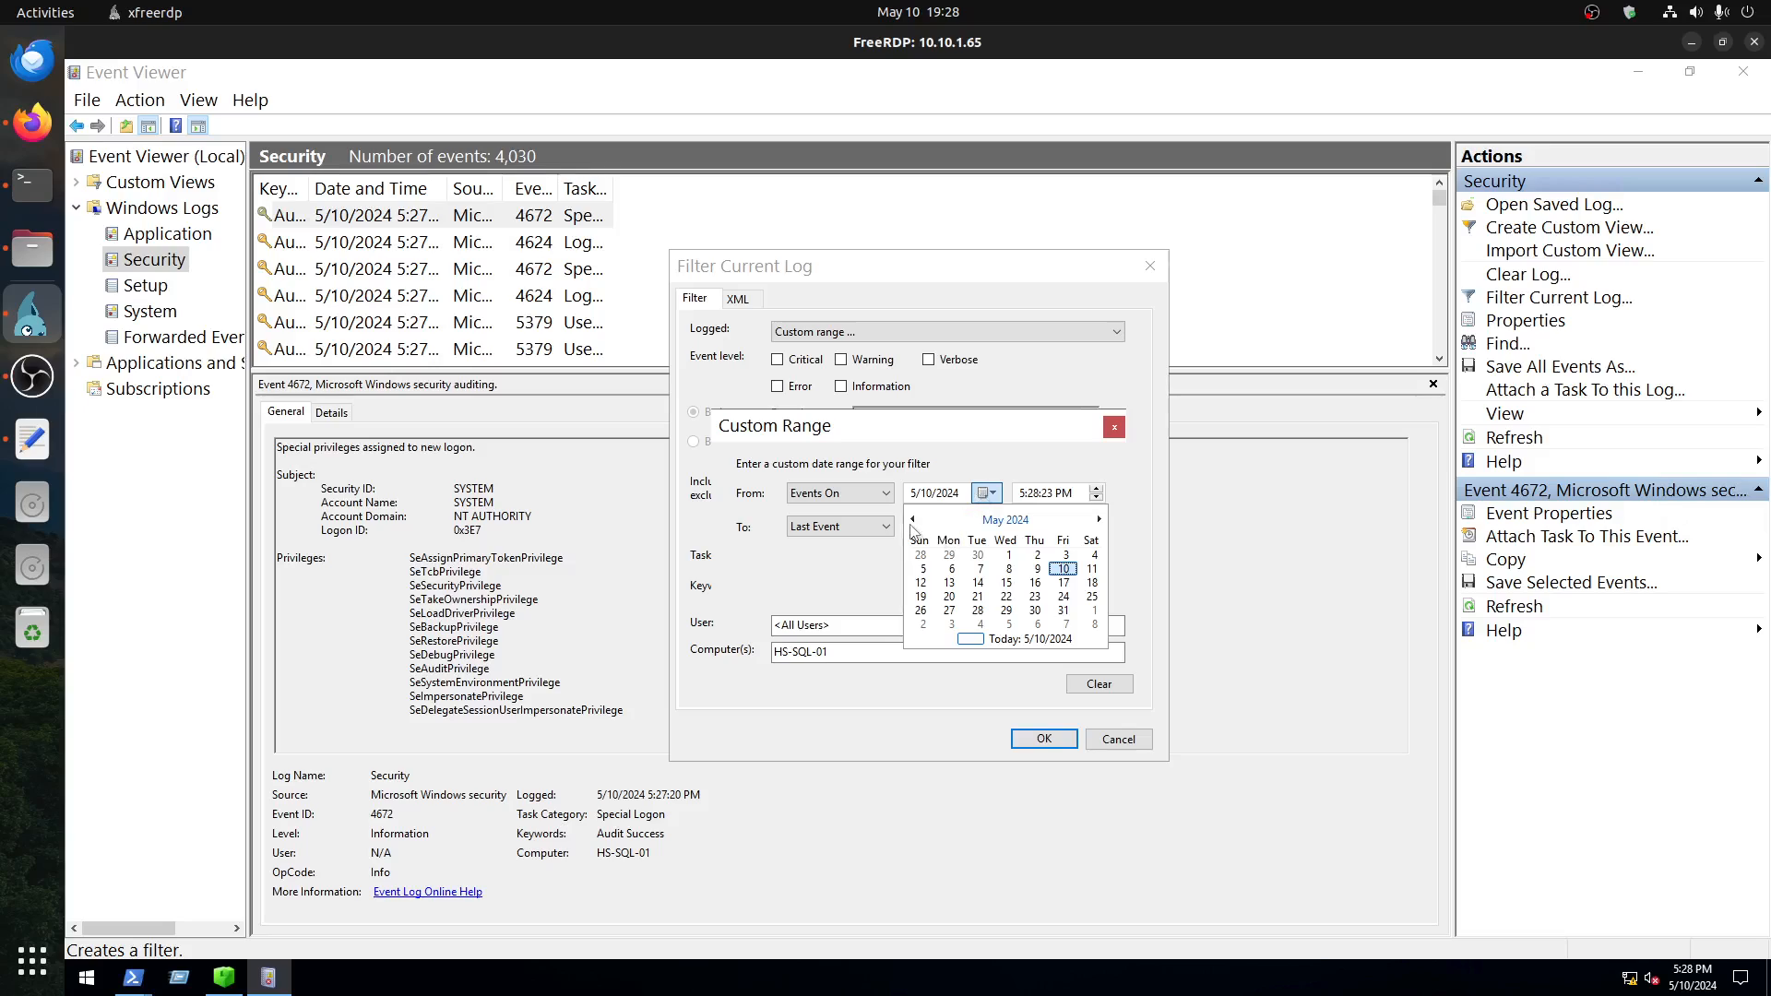
{"action": "left_click", "coordinate": [913, 519]}
{"action": "left_click", "coordinate": [913, 519]}
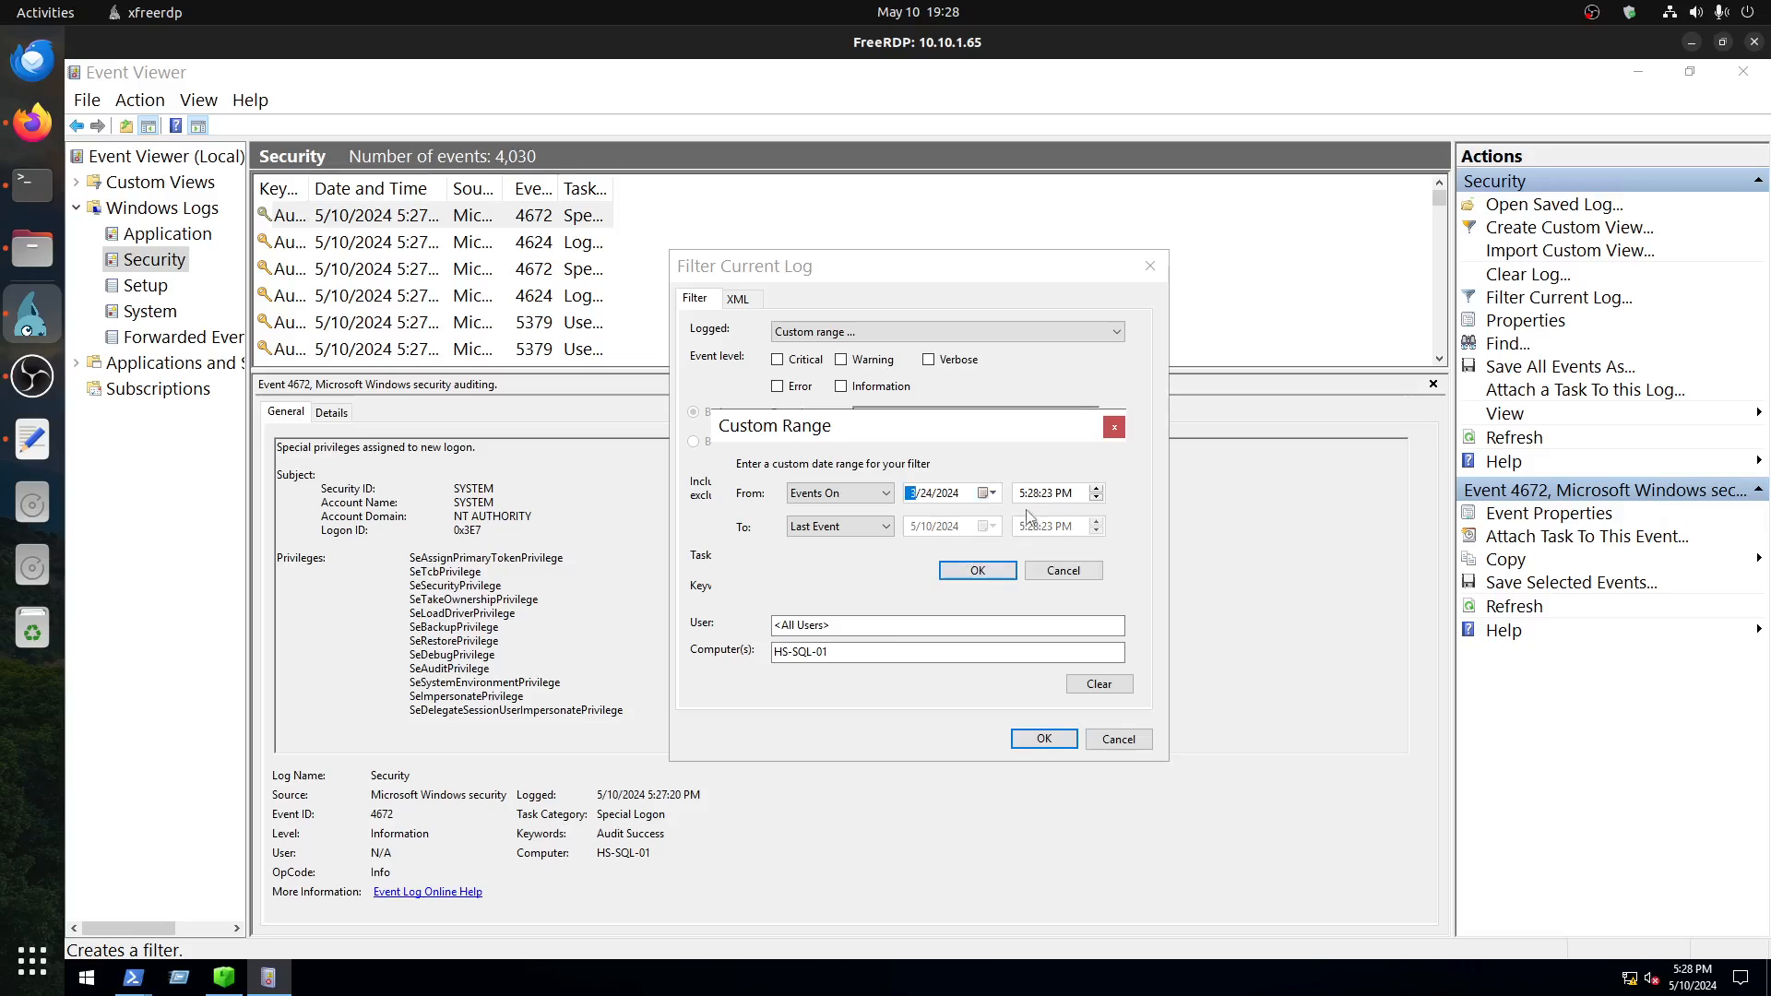
{"action": "left_click", "coordinate": [920, 610]}
Step: Set the start time of the custom range to 12:00:01 AM
{"action": "left_click", "coordinate": [1025, 497]}
{"action": "left_click", "coordinate": [1063, 496]}
{"action": "key", "text": "a"}
{"action": "left_click", "coordinate": [1023, 495]}
{"action": "type", "text": "12"}
{"action": "left_click", "coordinate": [1032, 496]}
{"action": "type", "text": "00"}
{"action": "key", "text": "Right"}
{"action": "key", "text": "Left"}
{"action": "type", "text": "01"}
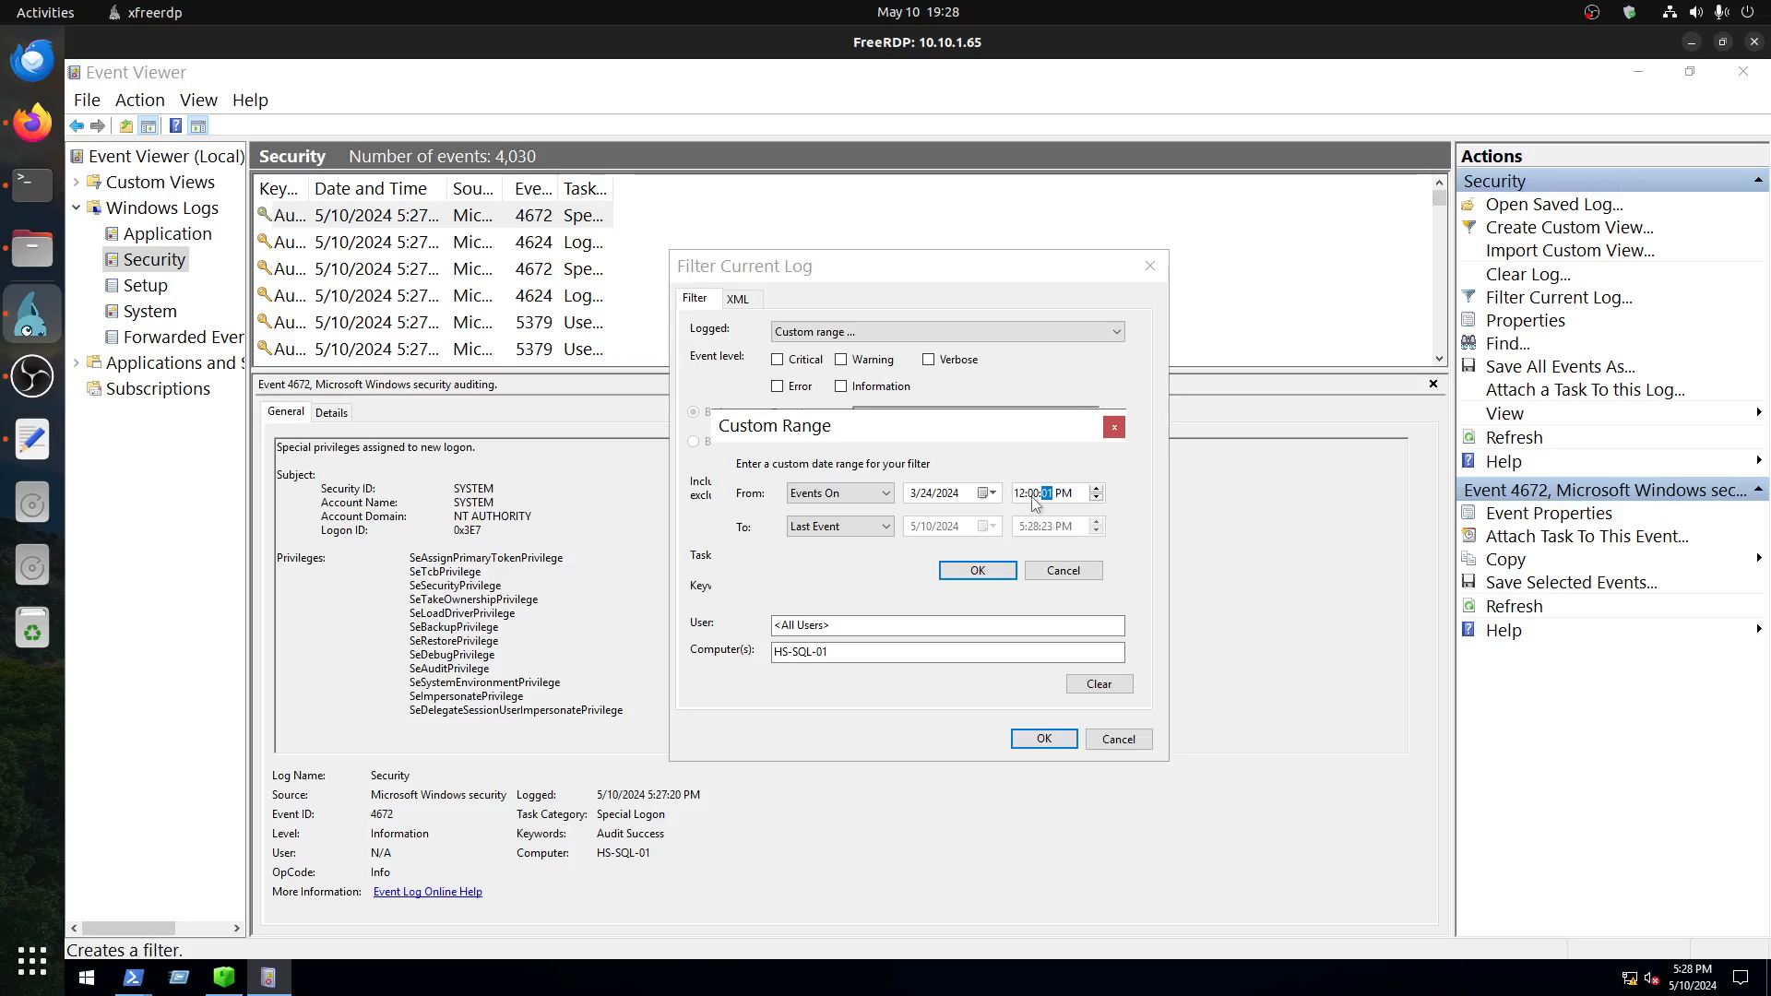
{"action": "key", "text": "Right"}
{"action": "key", "text": "a"}
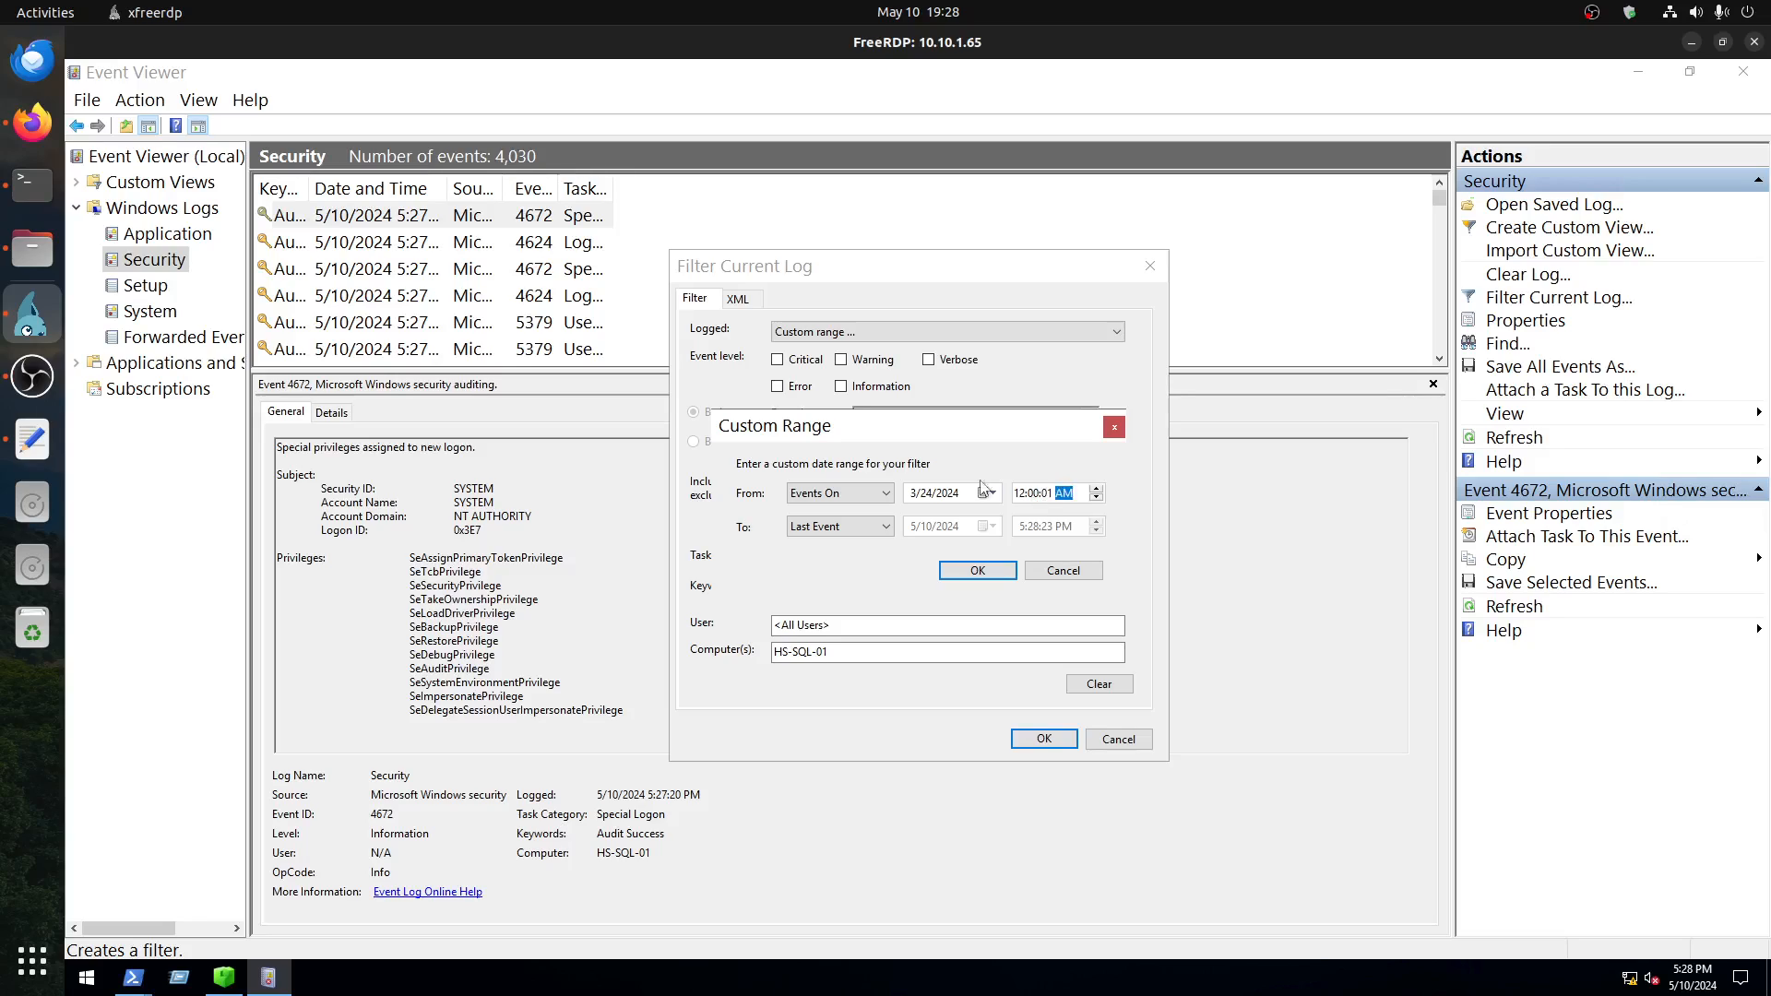
Step: Set the end of the custom range to Events On
{"action": "left_click", "coordinate": [815, 527]}
{"action": "left_click", "coordinate": [815, 559]}
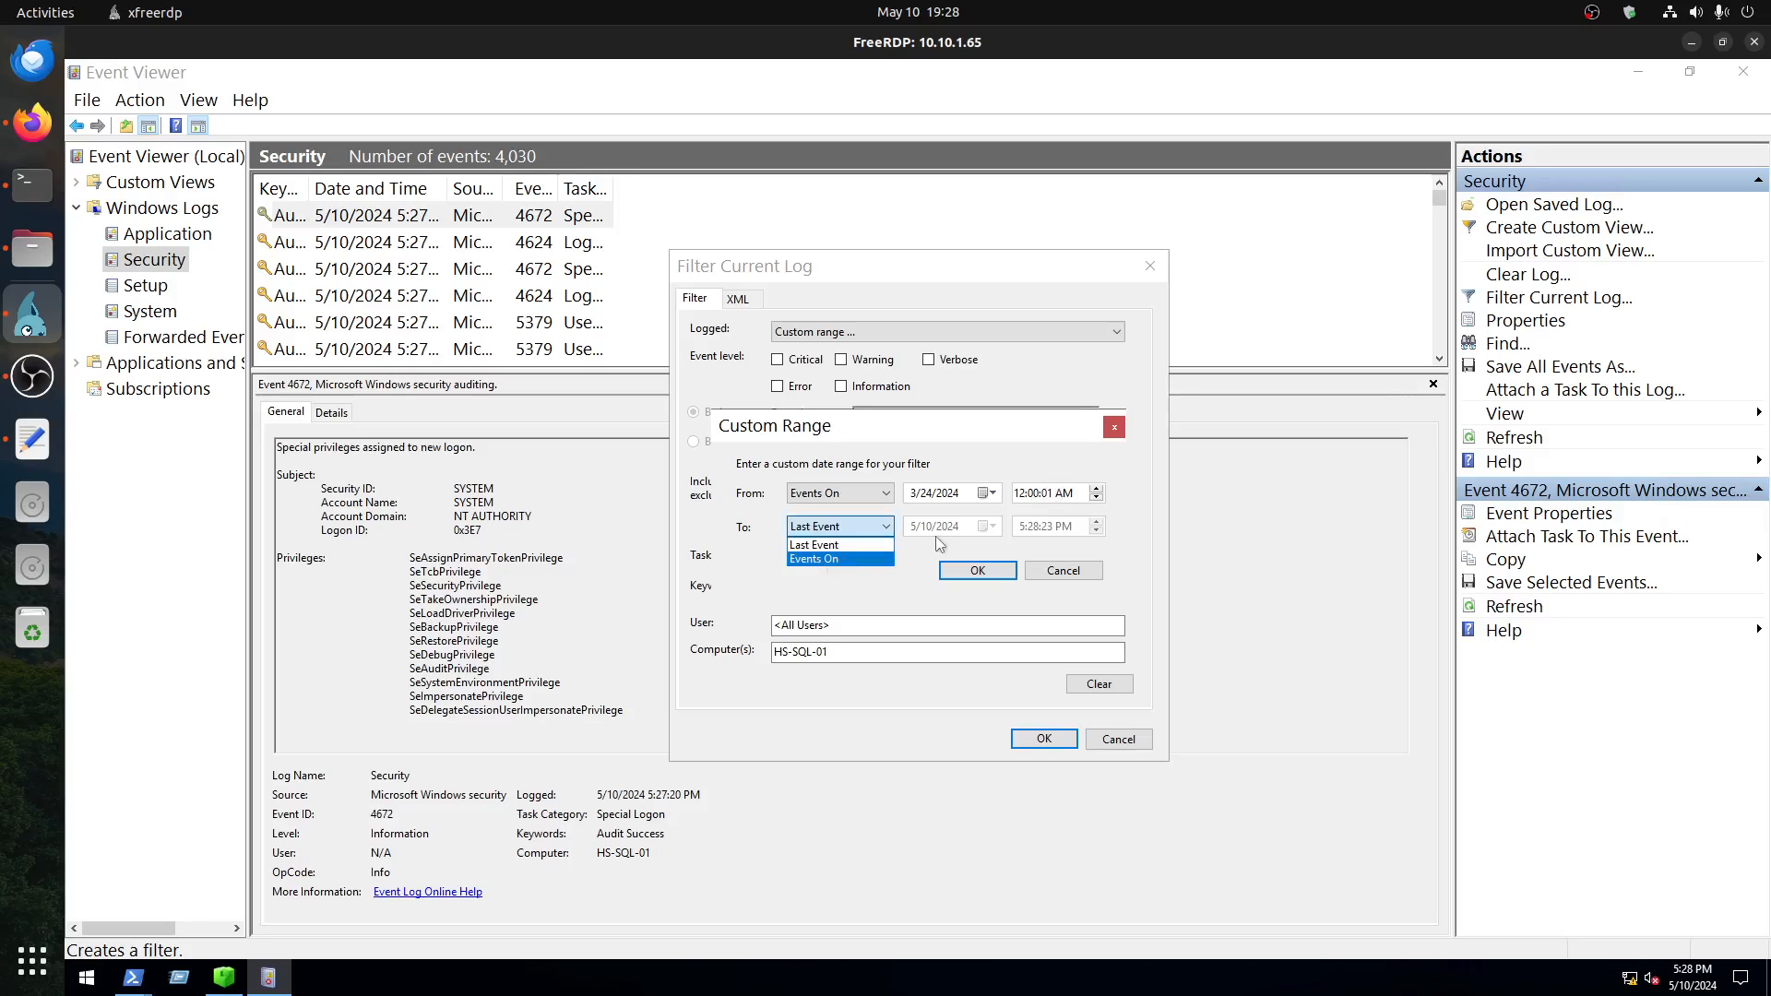
{"action": "left_click", "coordinate": [941, 527]}
{"action": "left_click", "coordinate": [983, 526]}
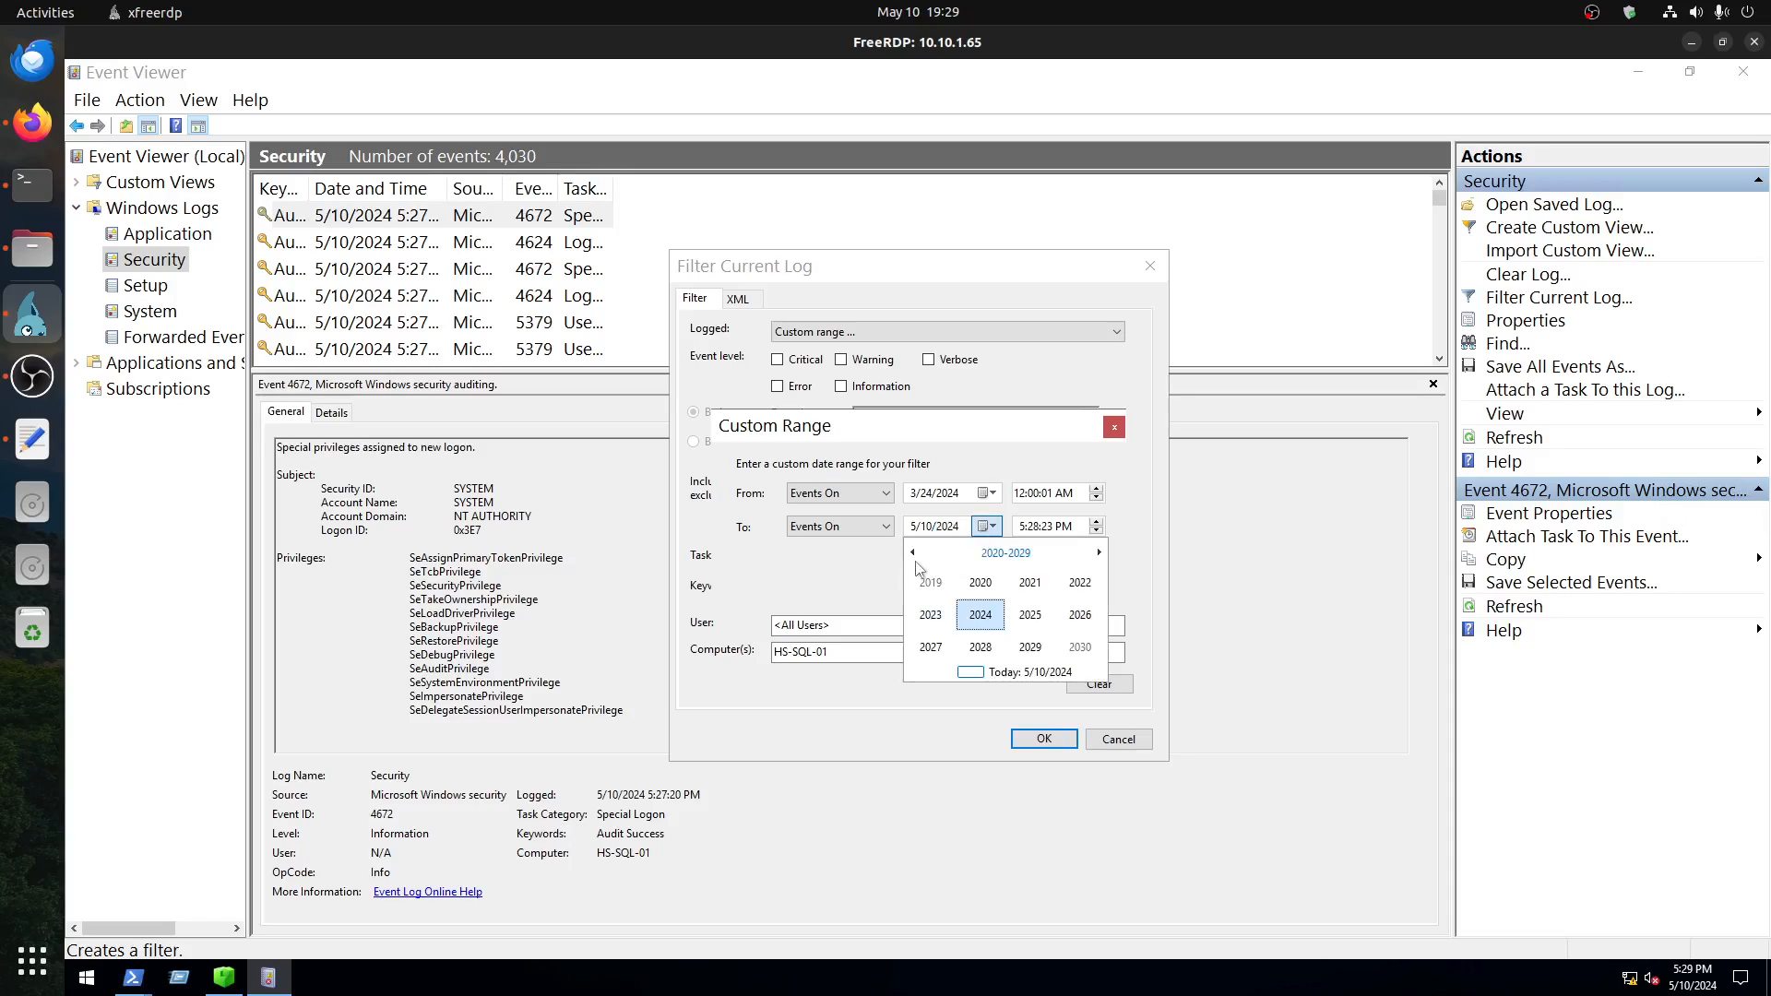
{"action": "left_click", "coordinate": [1099, 554]}
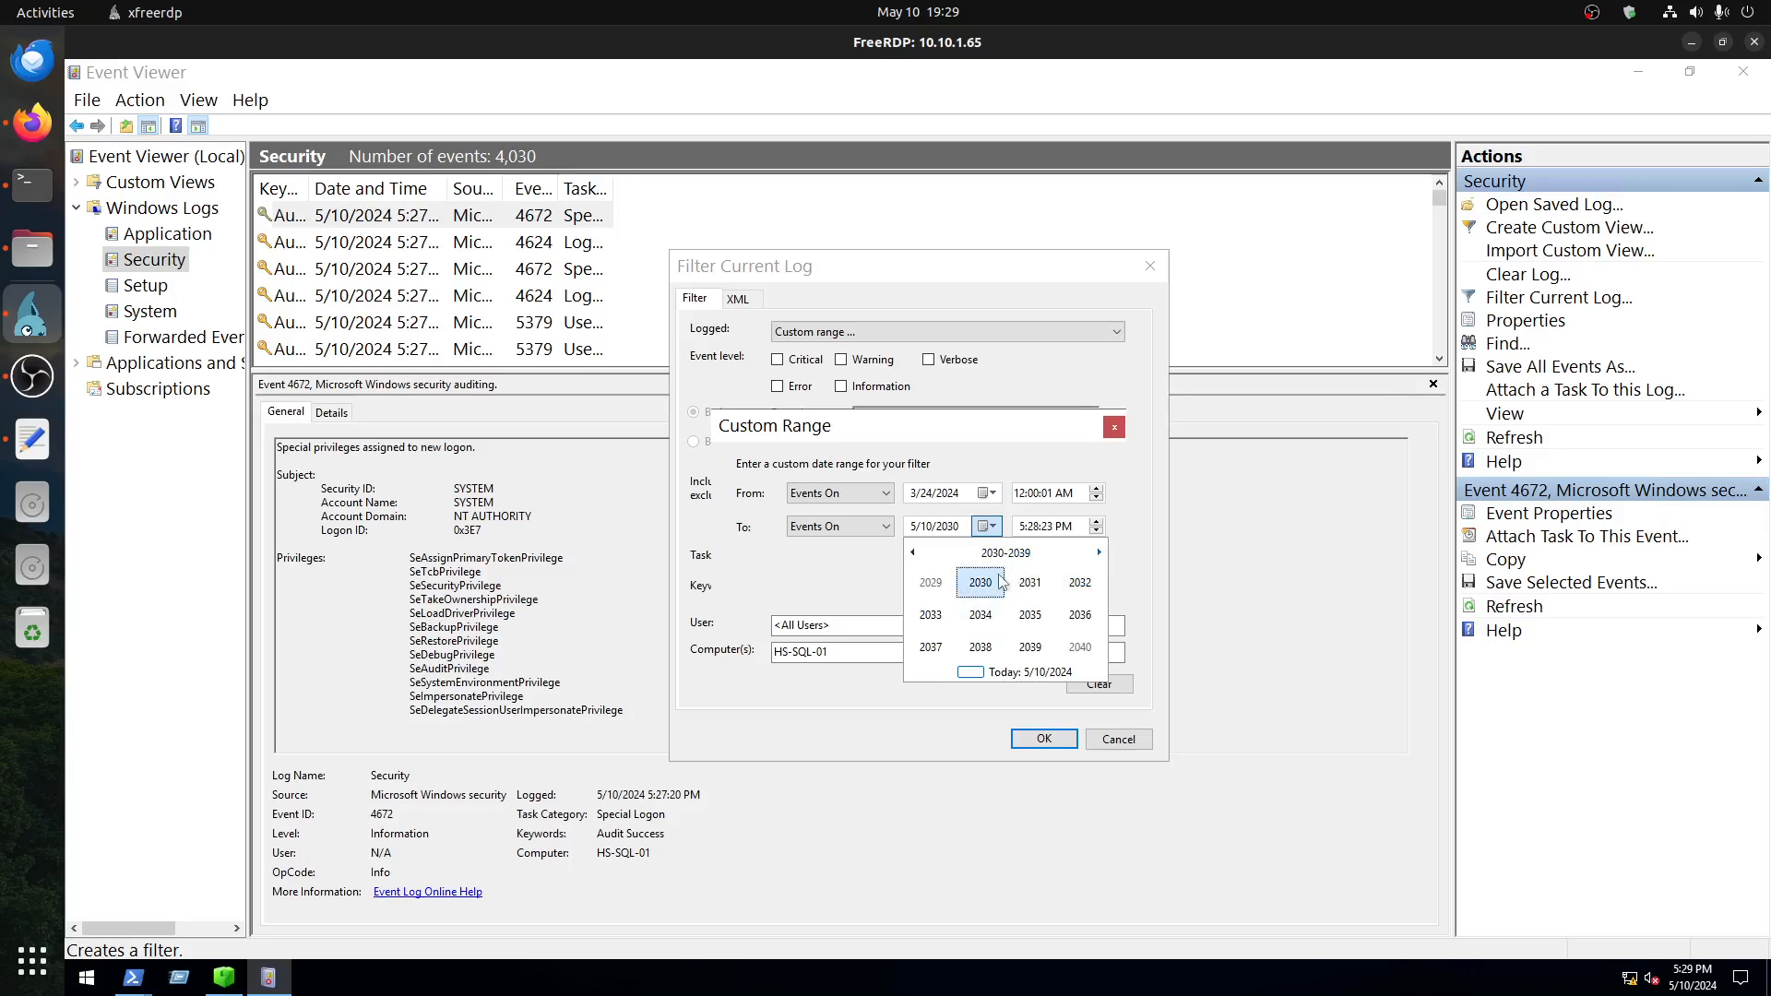
{"action": "left_click", "coordinate": [913, 555]}
{"action": "left_click", "coordinate": [913, 554]}
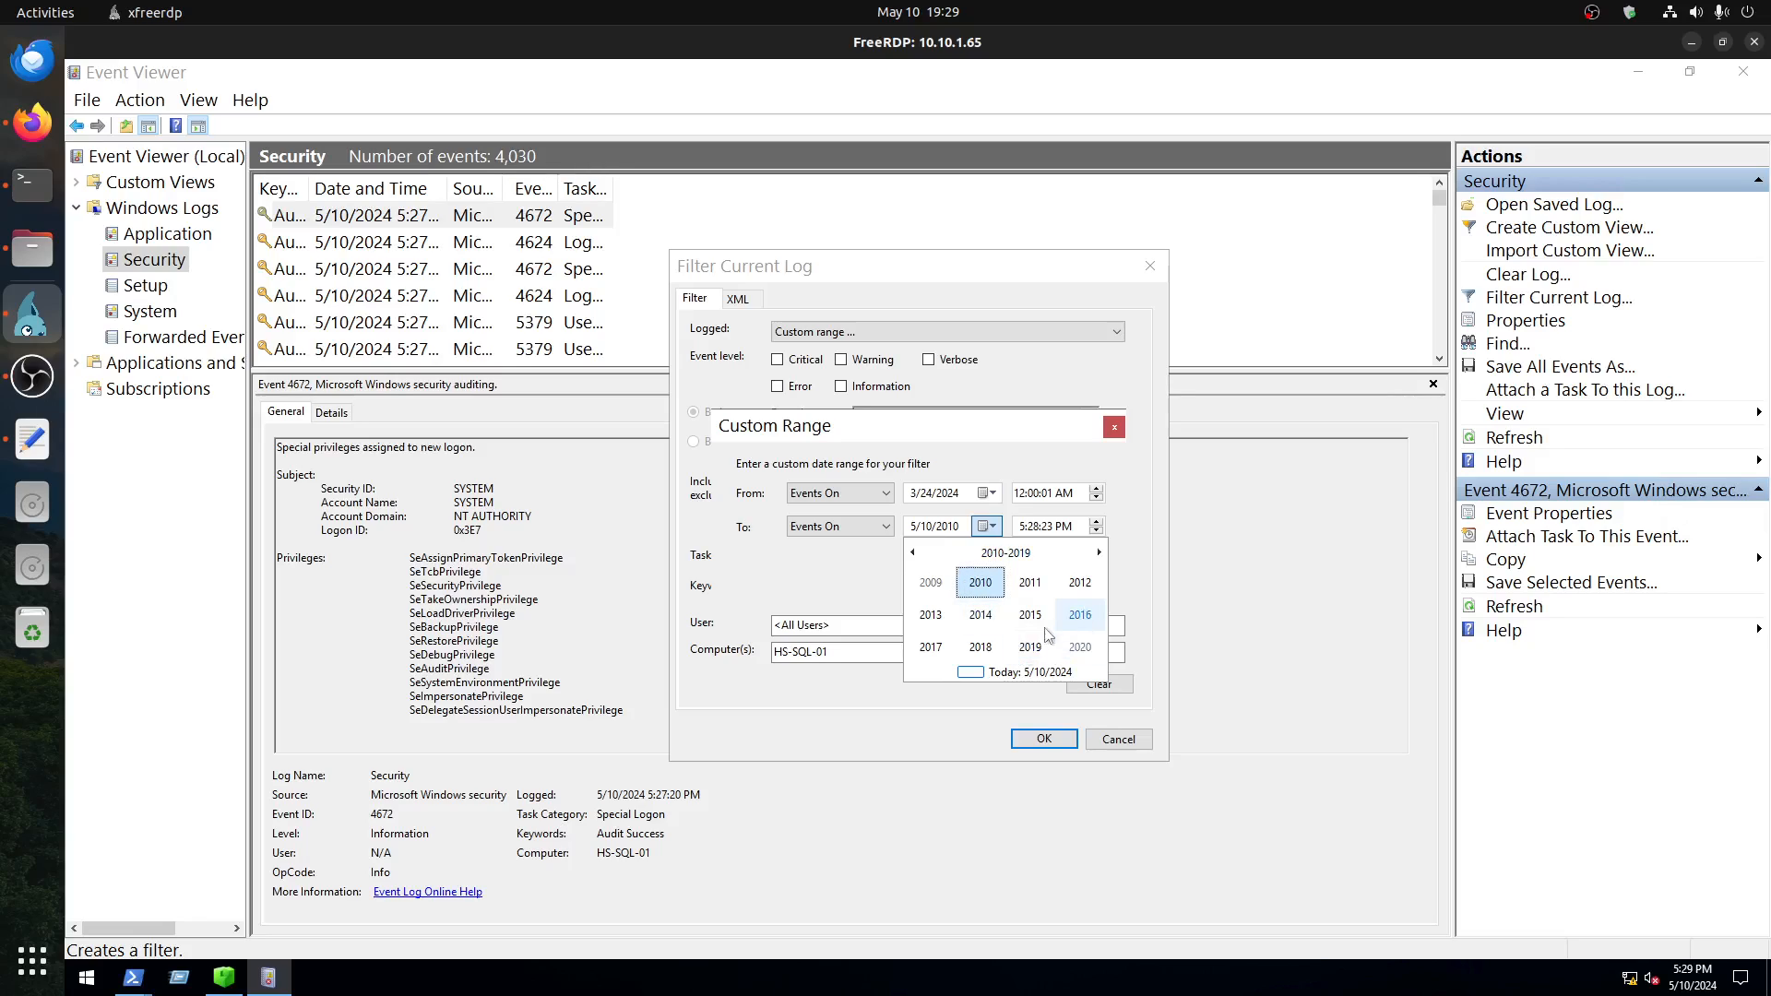
{"action": "left_click", "coordinate": [1005, 553]}
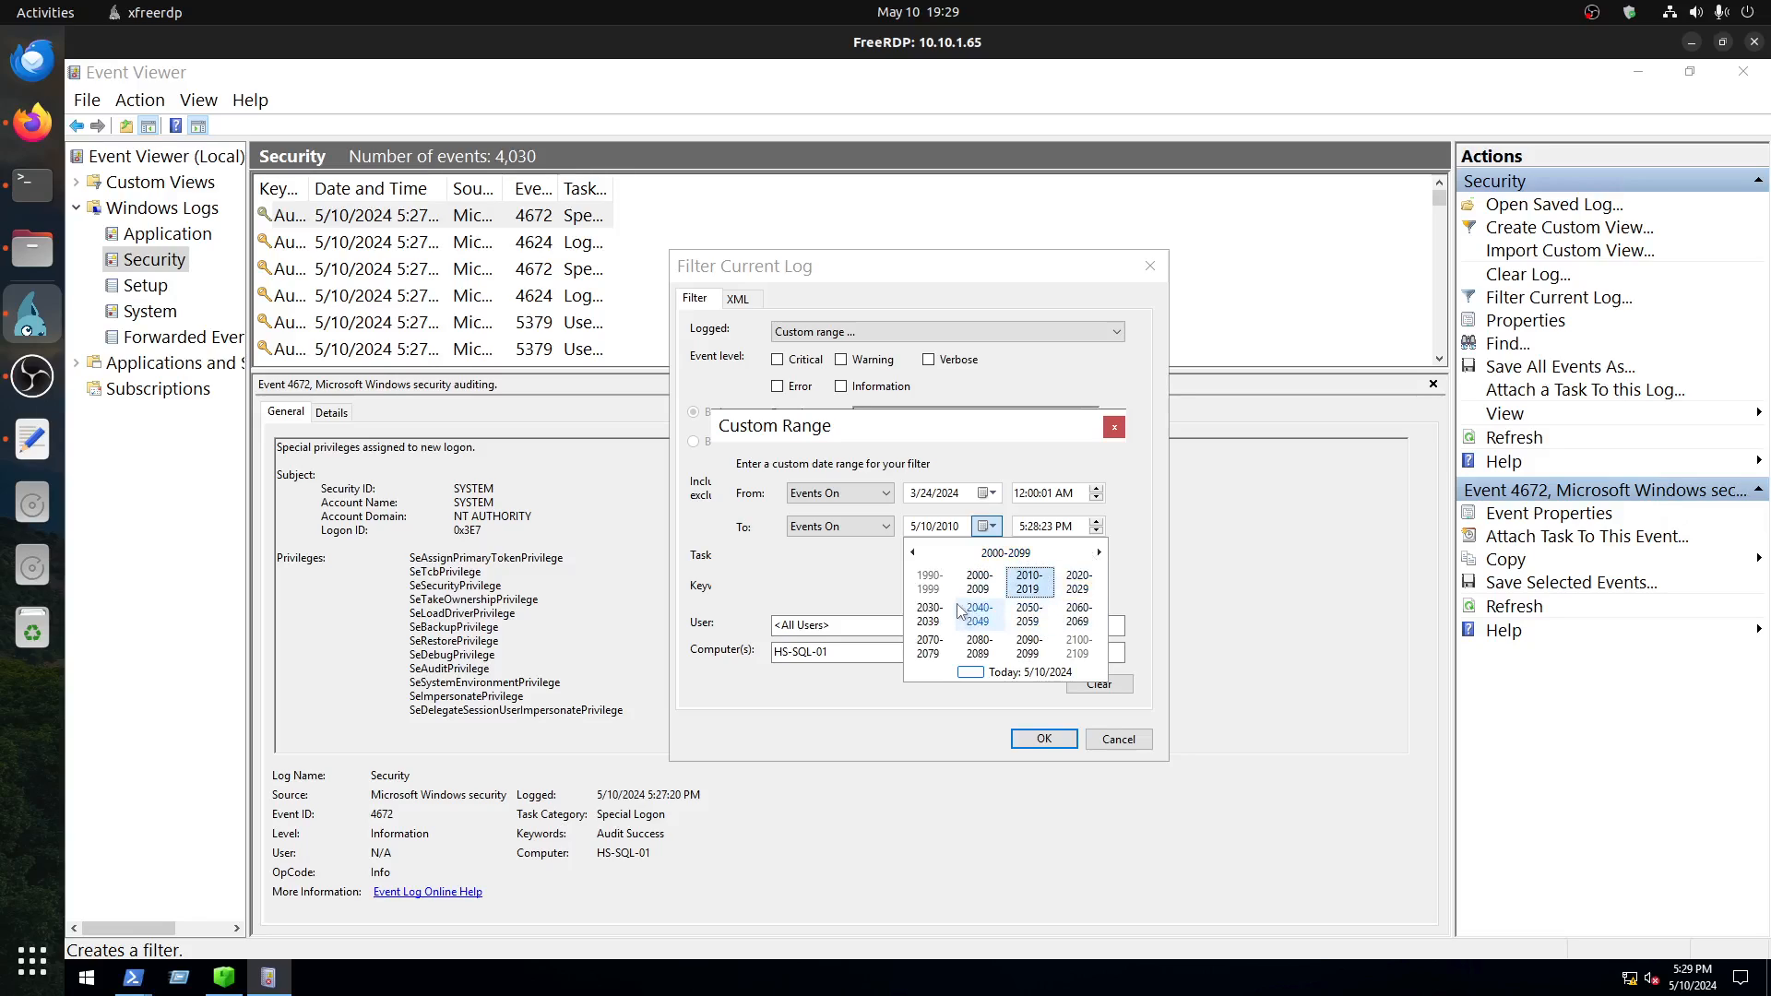
{"action": "left_click", "coordinate": [945, 532]}
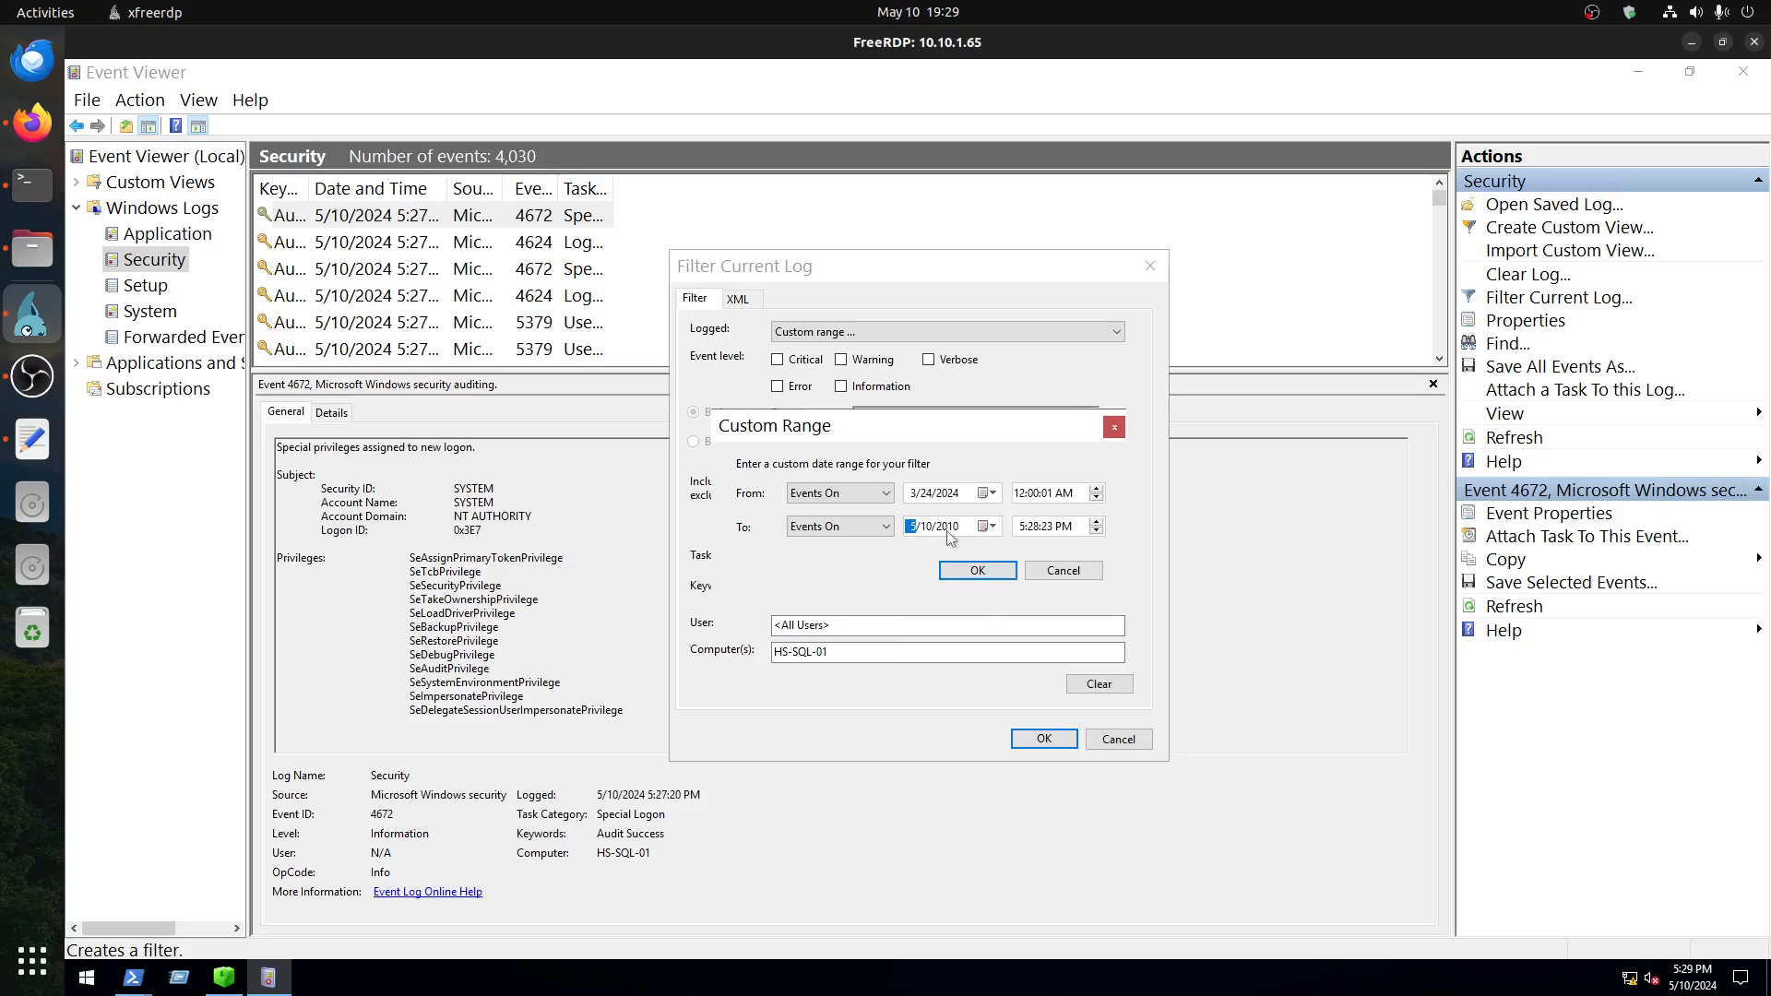
{"action": "left_click", "coordinate": [950, 533]}
{"action": "type", "text": "2024"}
Step: Set the end date of the custom range to 3/24/2024
{"action": "left_click", "coordinate": [986, 525]}
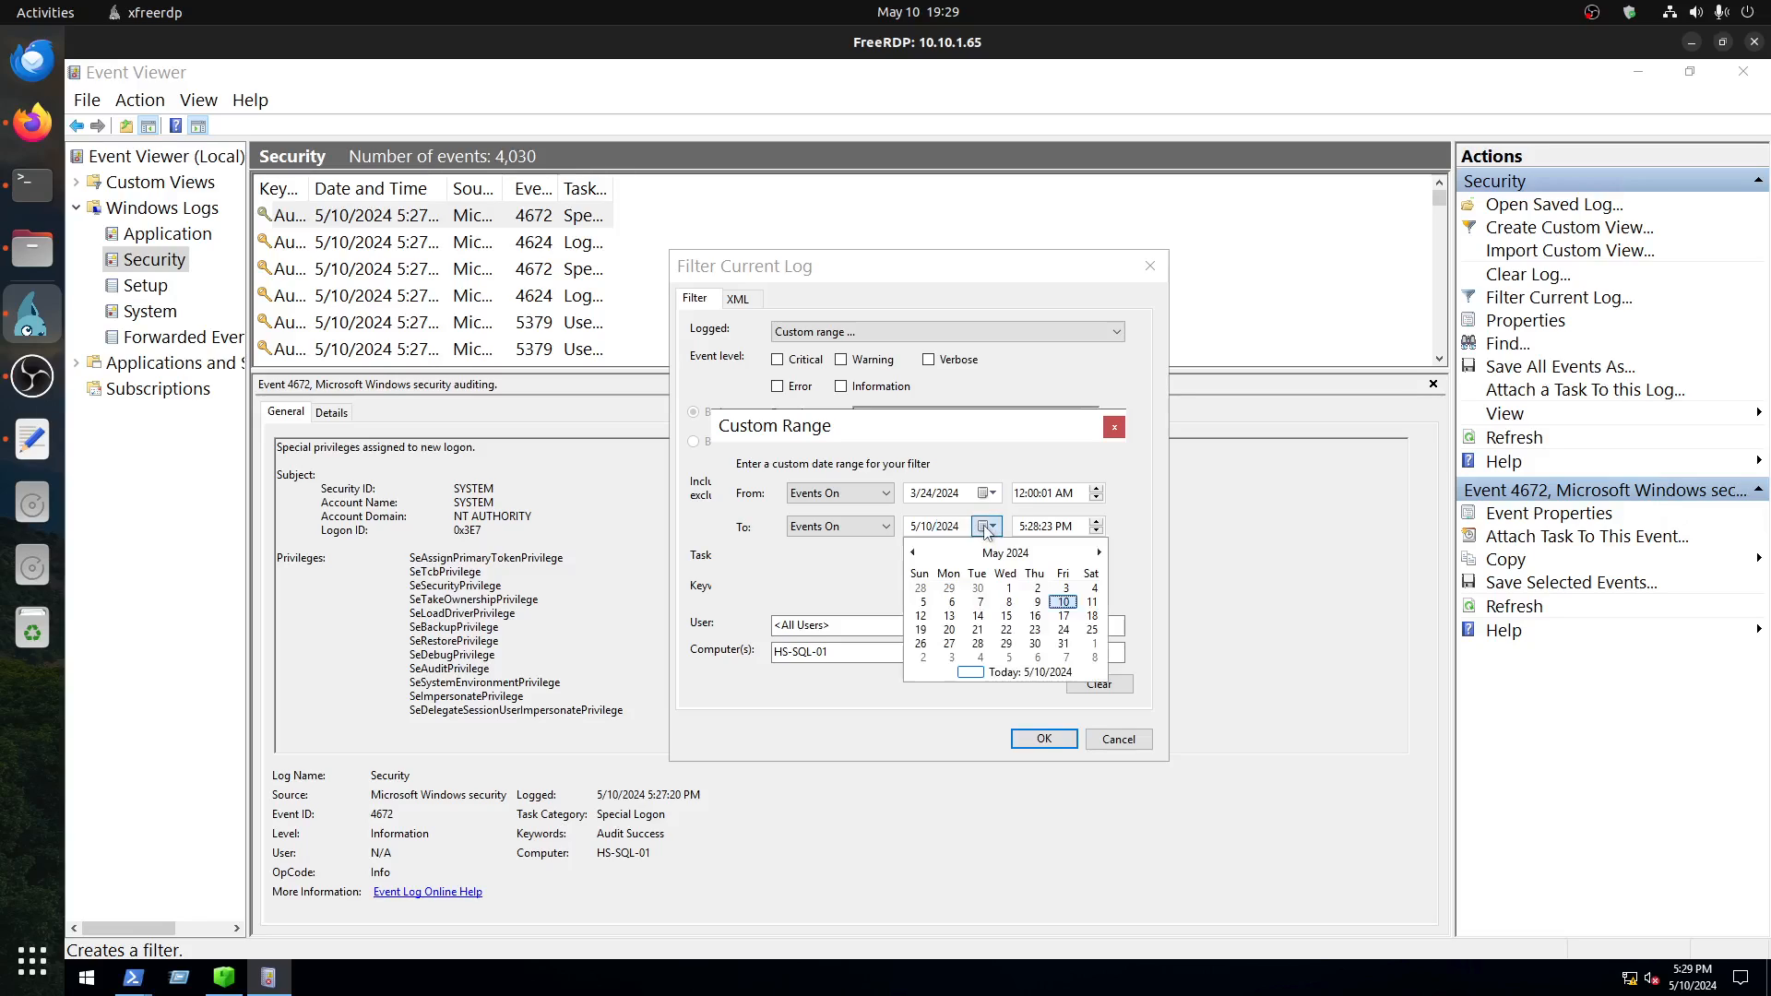
{"action": "left_click", "coordinate": [913, 552]}
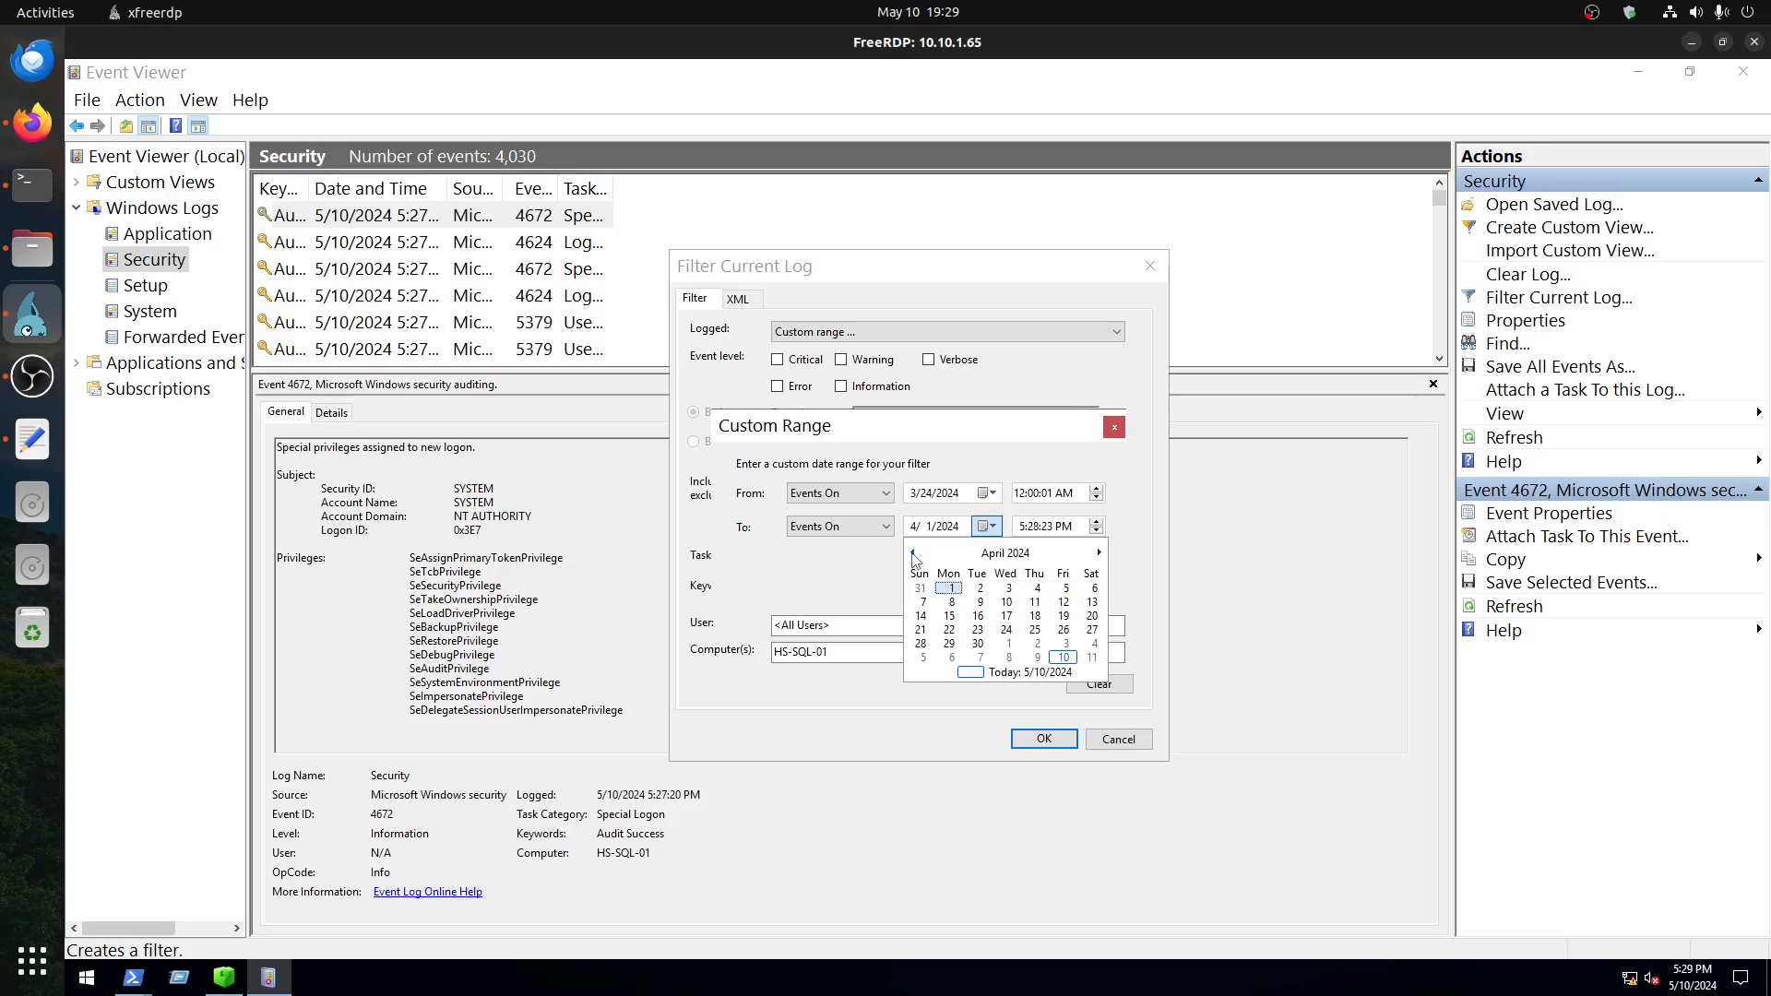
{"action": "left_click", "coordinate": [912, 552]}
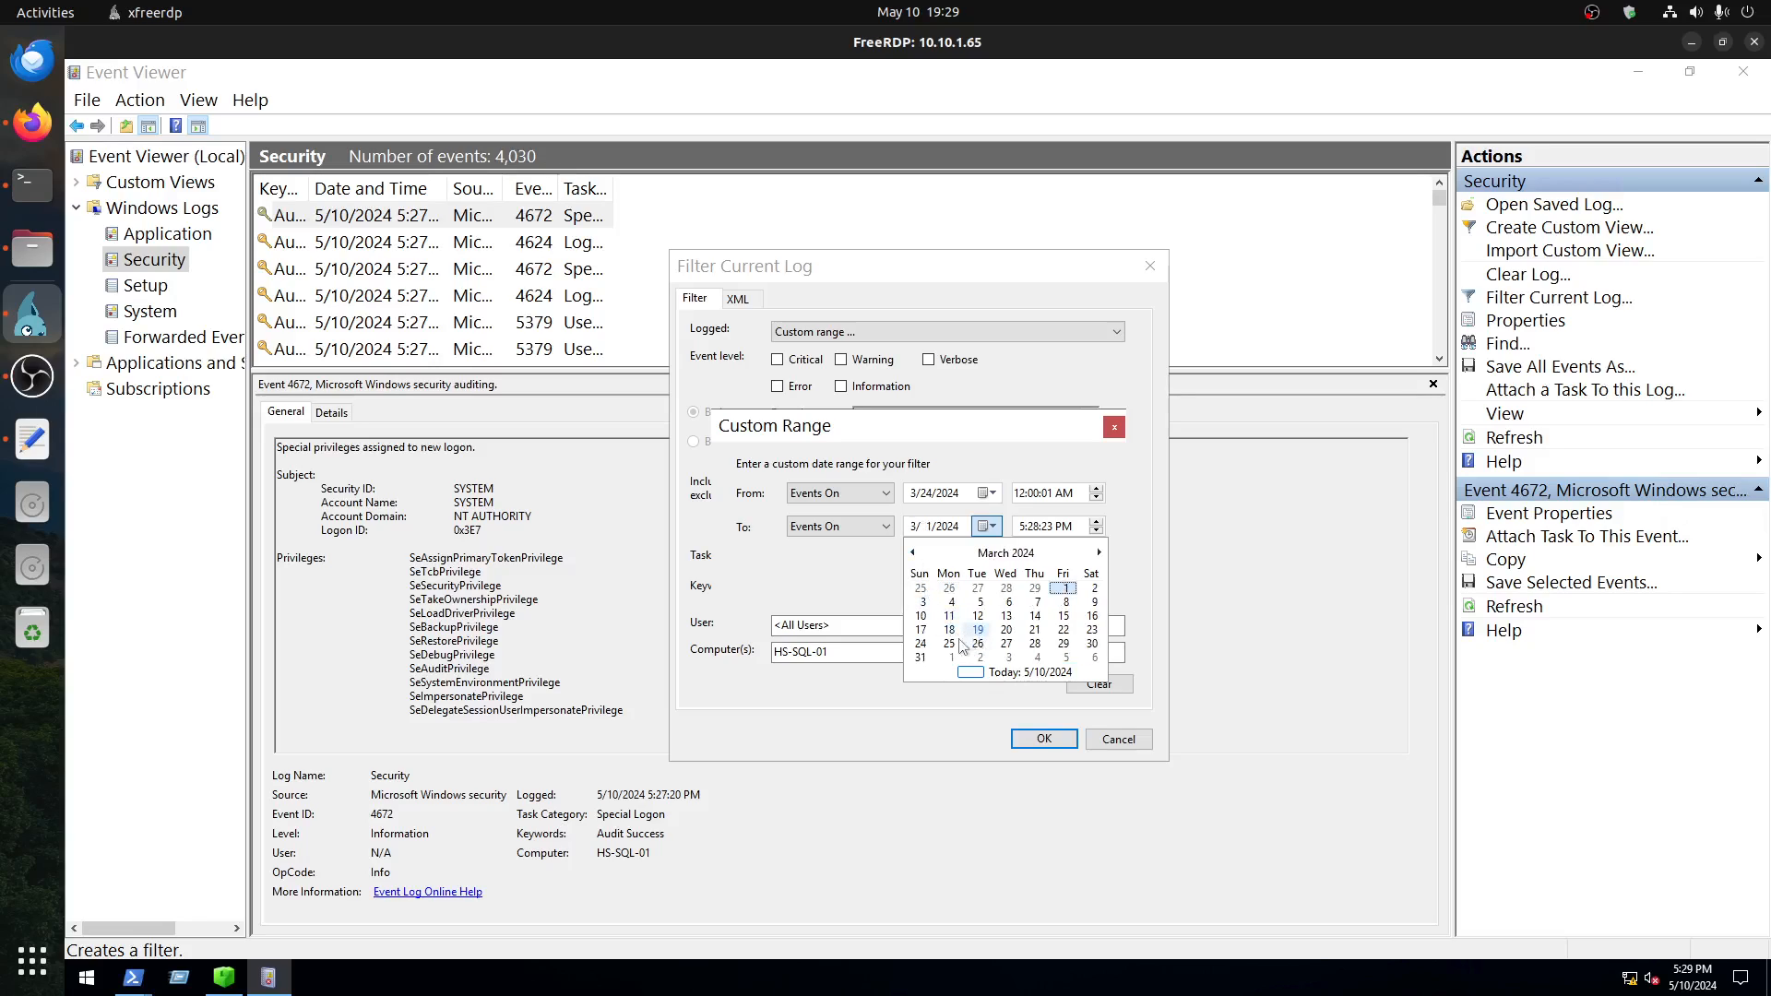
{"action": "left_click", "coordinate": [920, 642]}
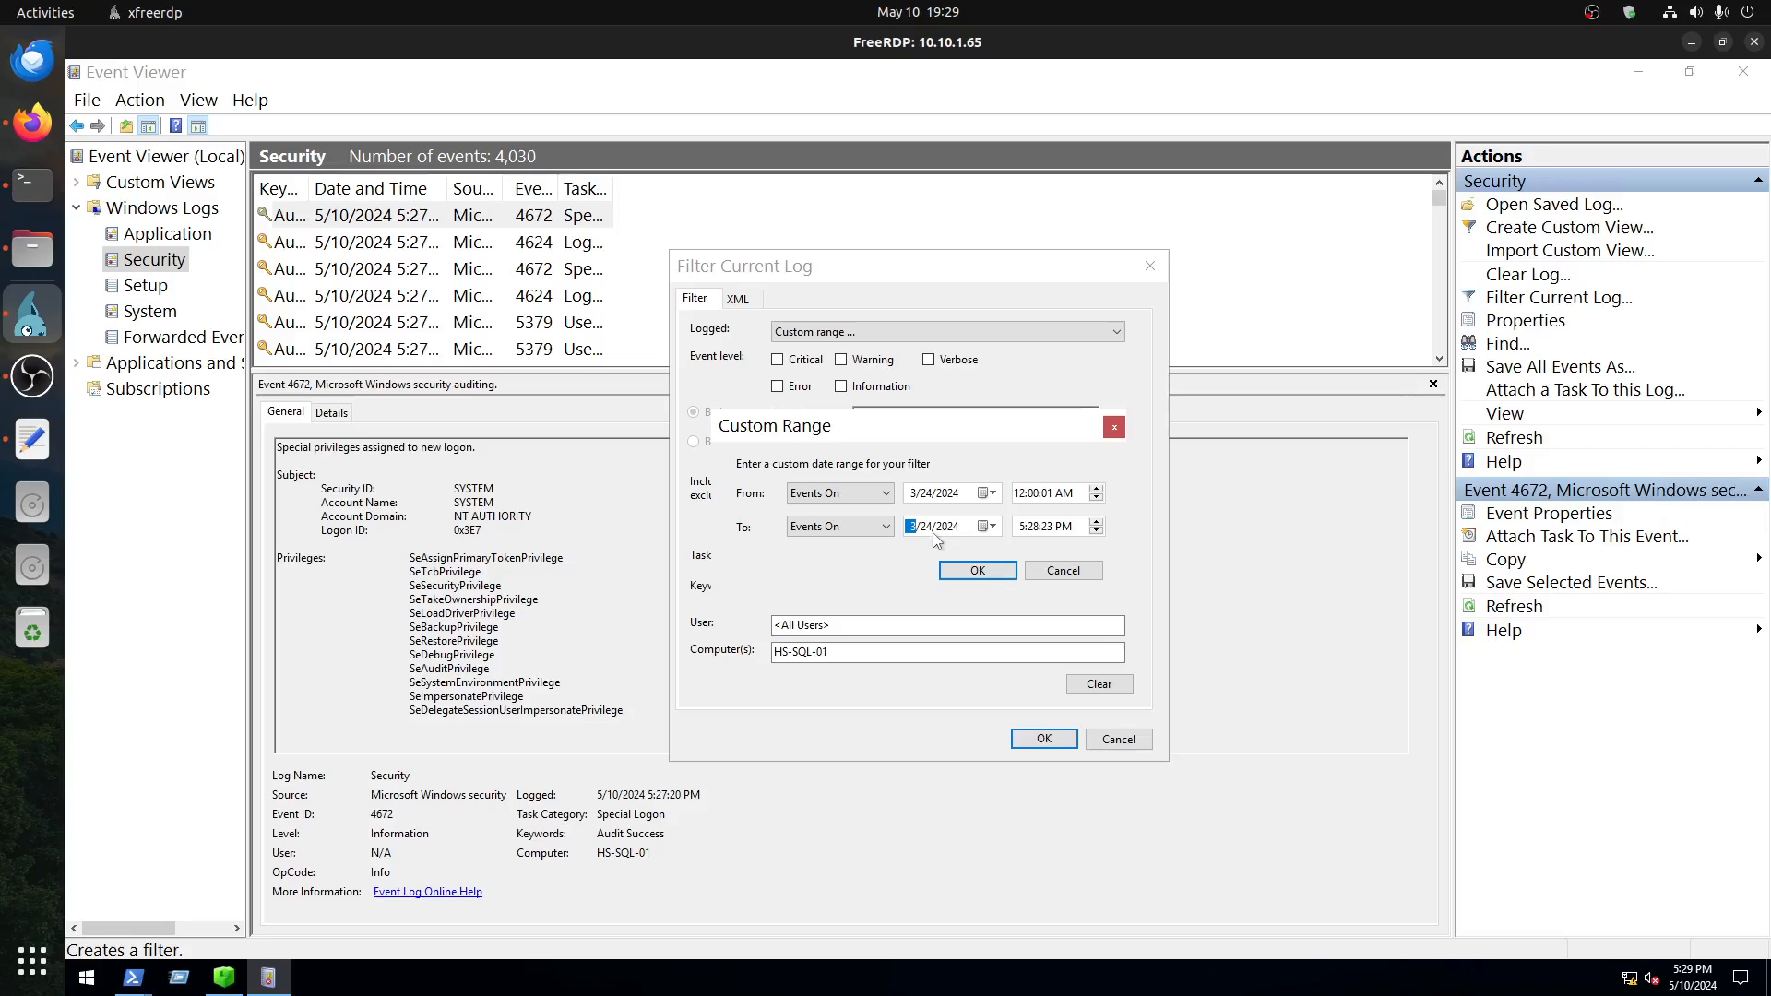
Step: Set the range's end time to 11:59:59 PM, apply the log filter, and enlarge the event list
{"action": "left_click", "coordinate": [1026, 533]}
{"action": "type", "text": "11:59"}
{"action": "left_click", "coordinate": [1046, 527]}
{"action": "type", "text": "59"}
{"action": "left_click", "coordinate": [977, 570]}
{"action": "left_click", "coordinate": [1042, 738]}
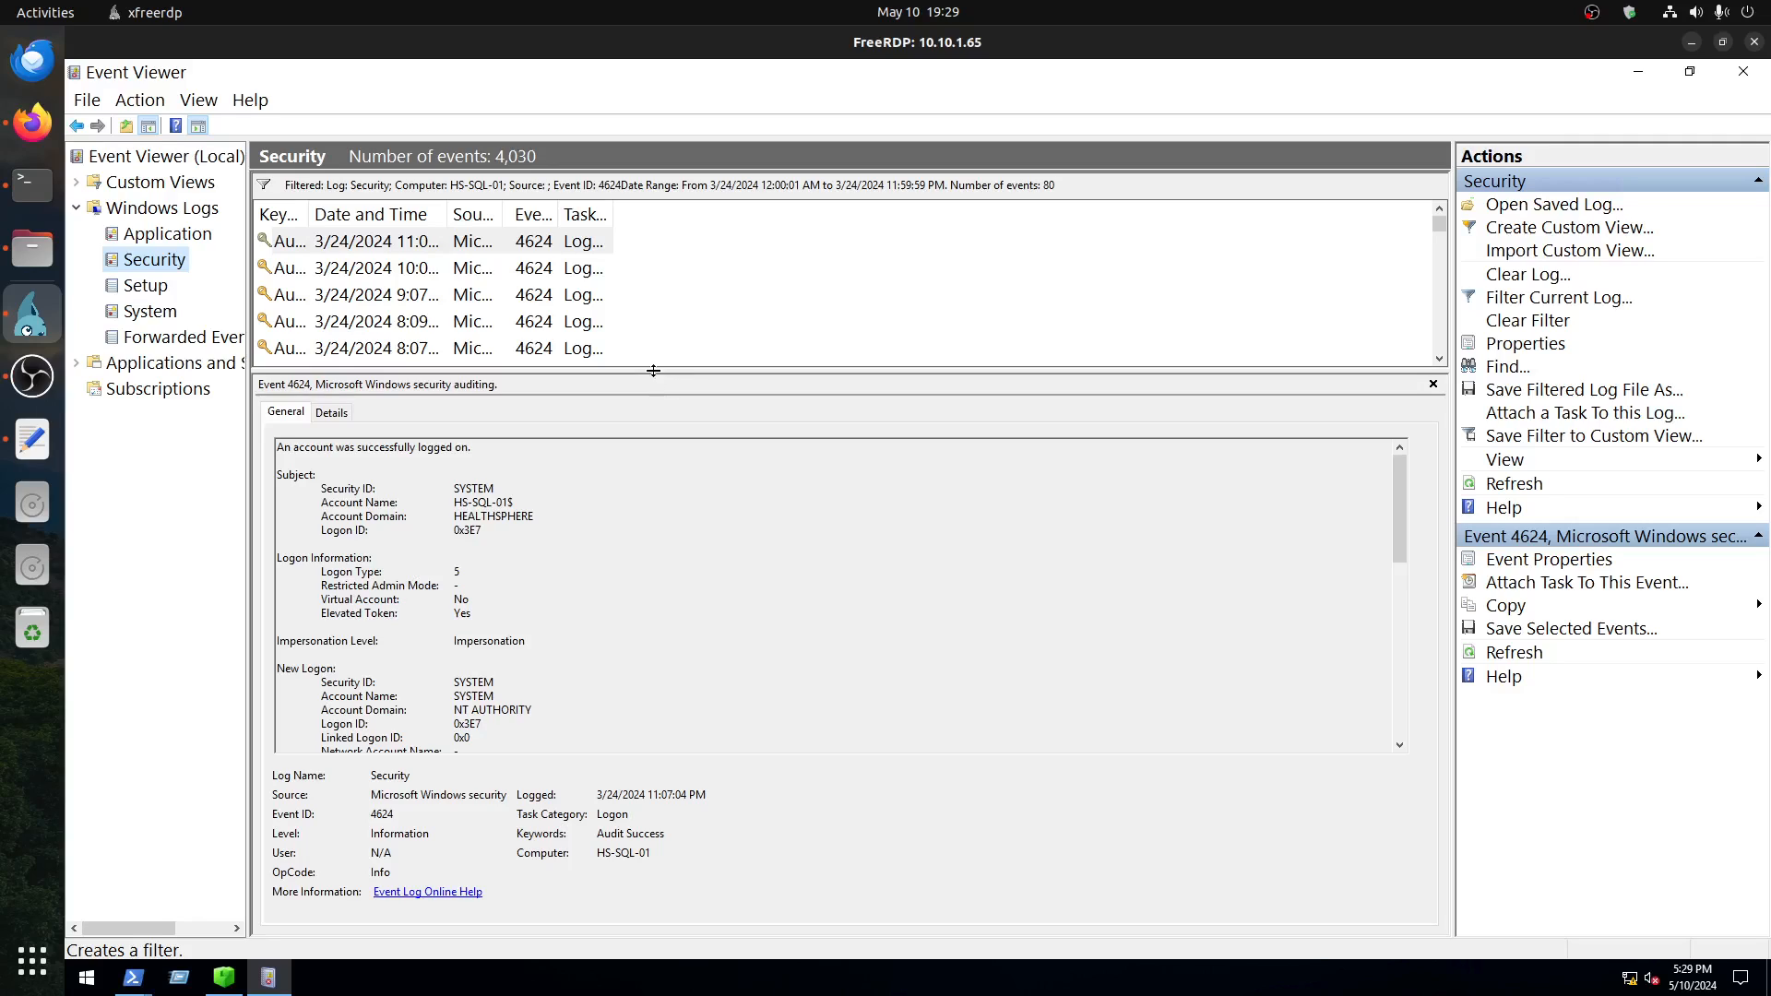
{"action": "left_click_drag", "start_coordinate": [653, 369], "coordinate": [698, 565]}
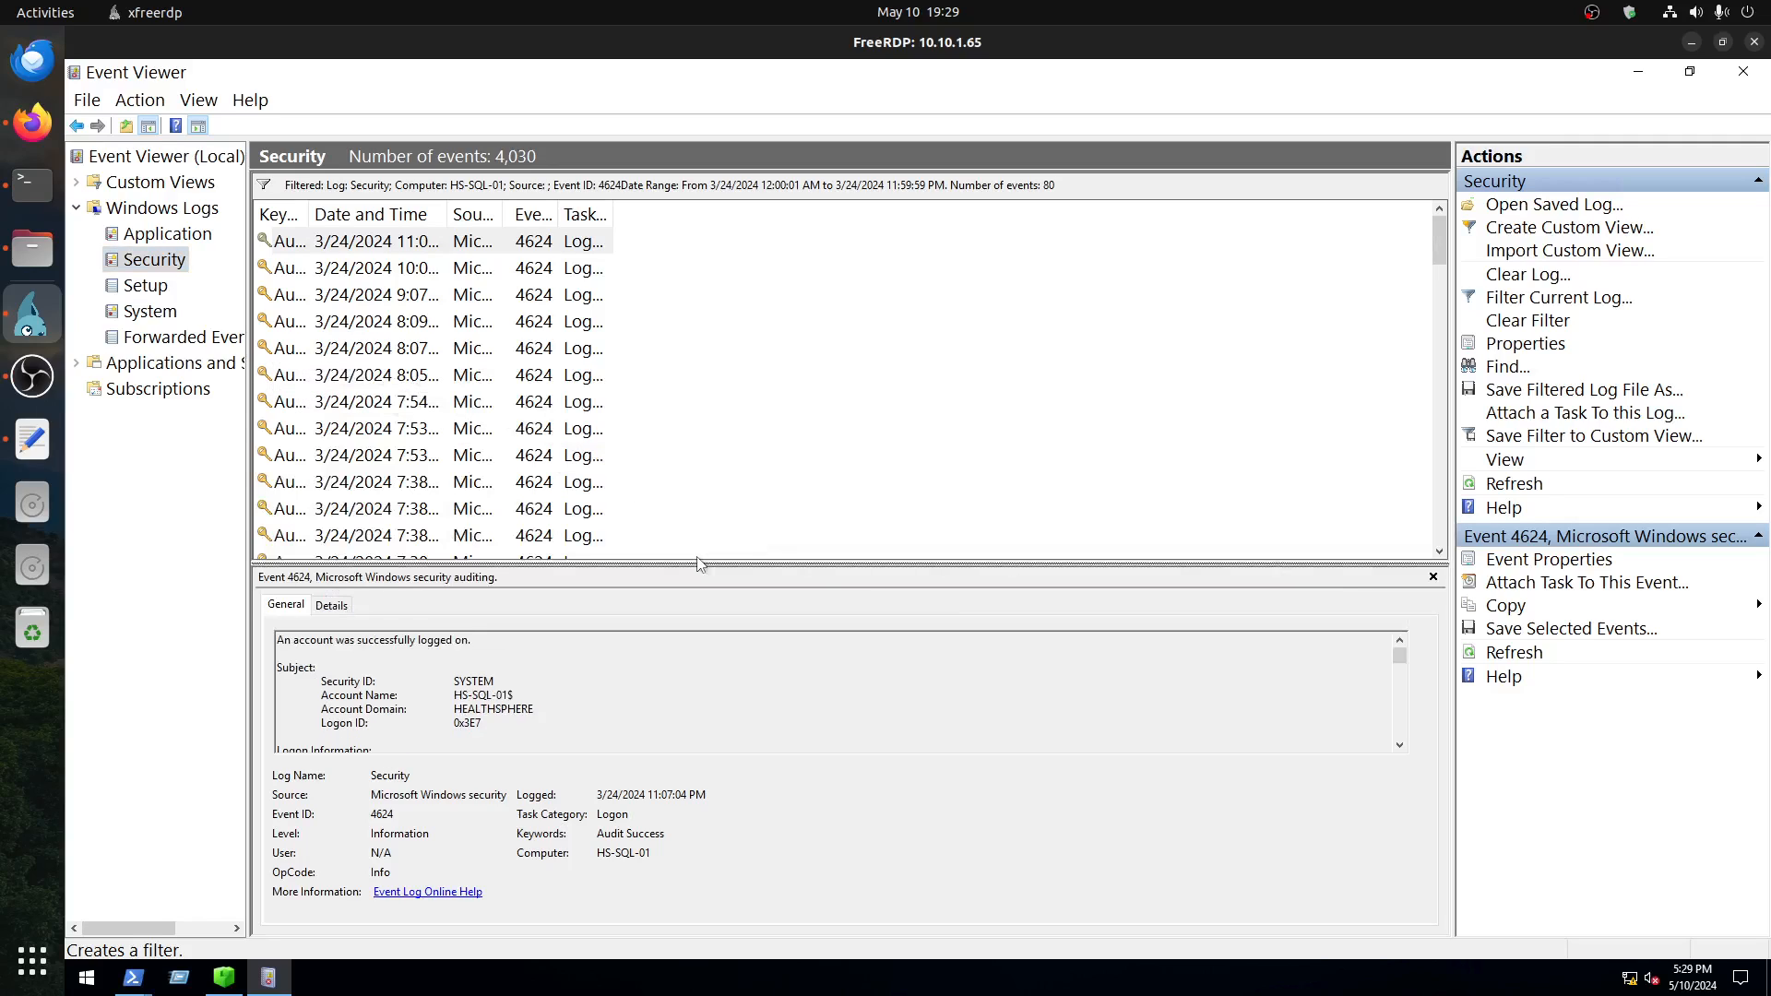
Step: Minimize the Event Viewer, Registry Explorer and PowerShell windows and launch Timeline Explorer from the desktop
{"action": "left_click", "coordinate": [1638, 71]}
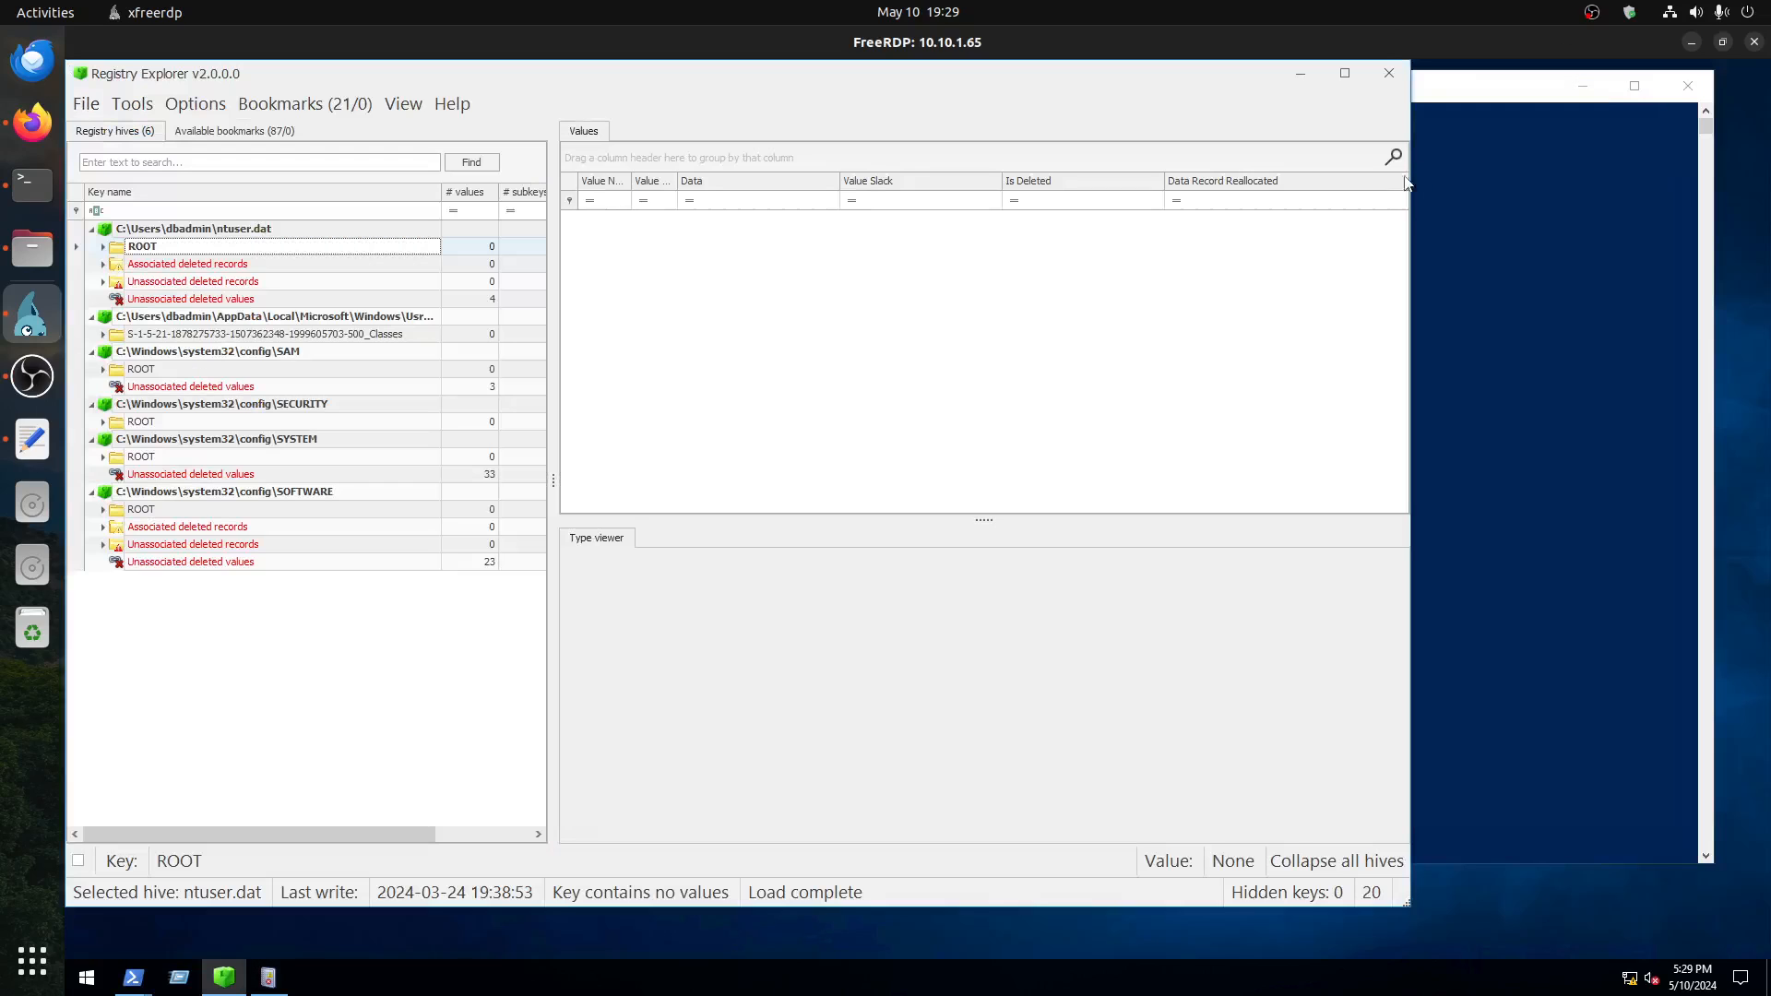
{"action": "left_click", "coordinate": [1301, 74]}
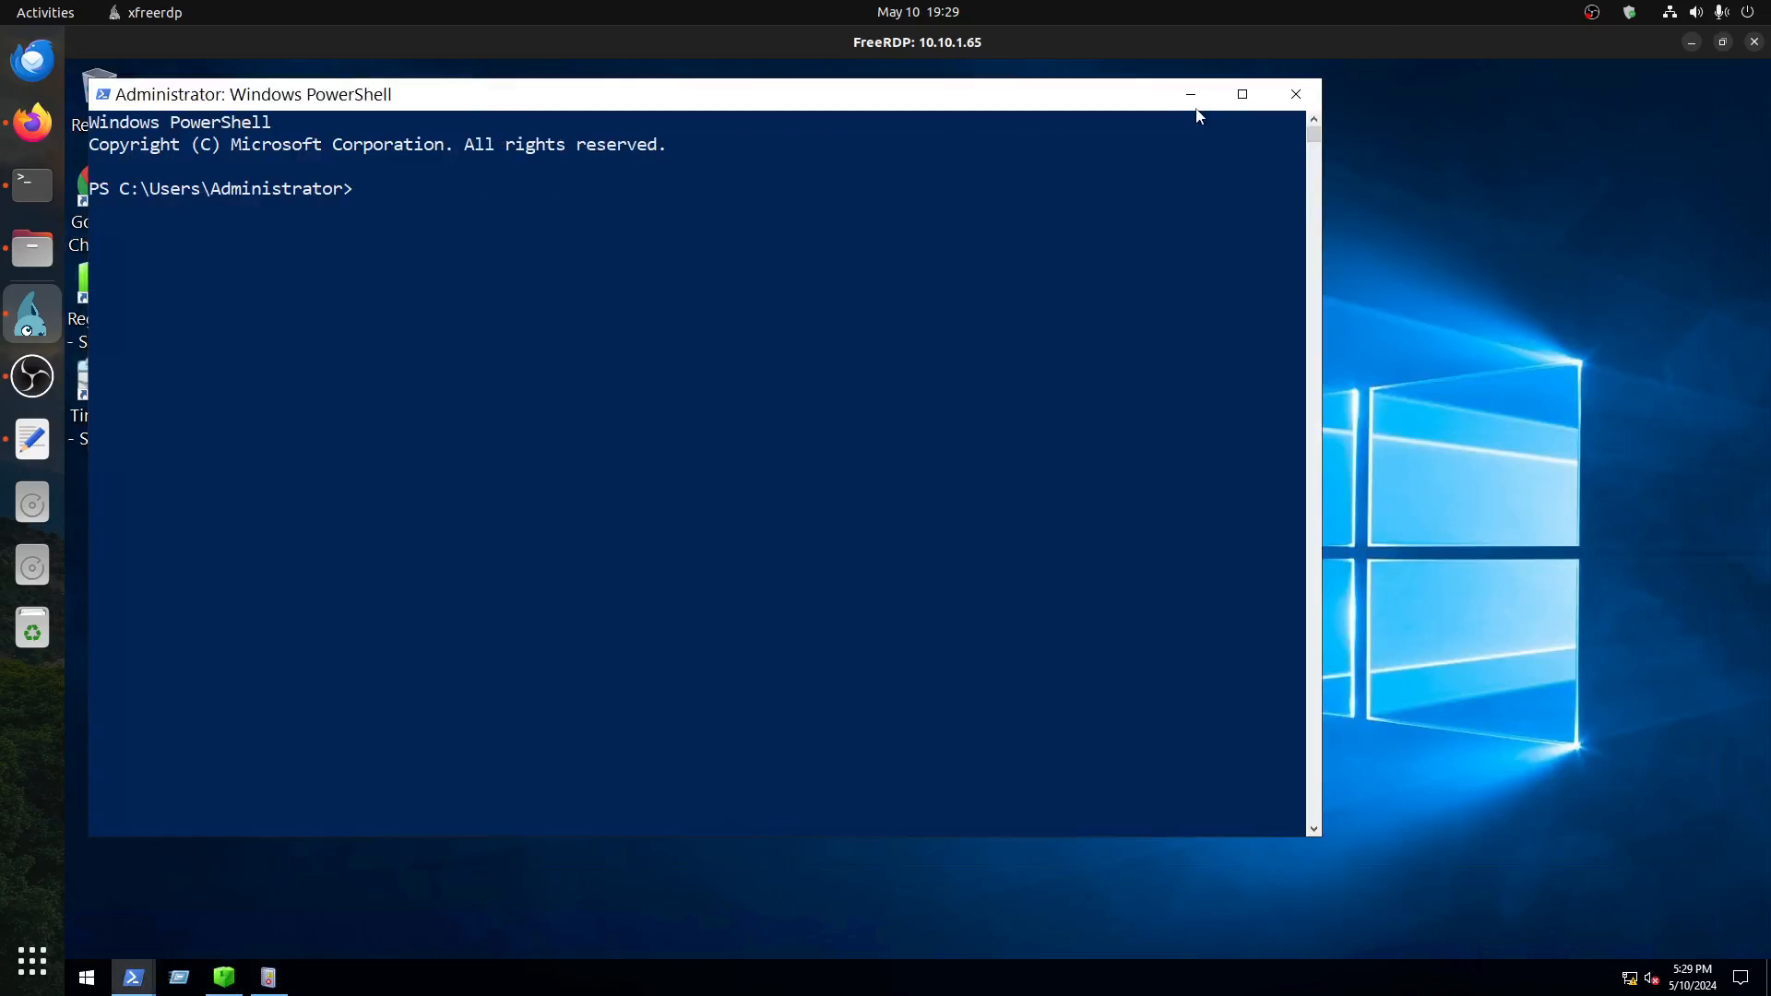
{"action": "left_click", "coordinate": [1190, 94]}
{"action": "left_click", "coordinate": [125, 420]}
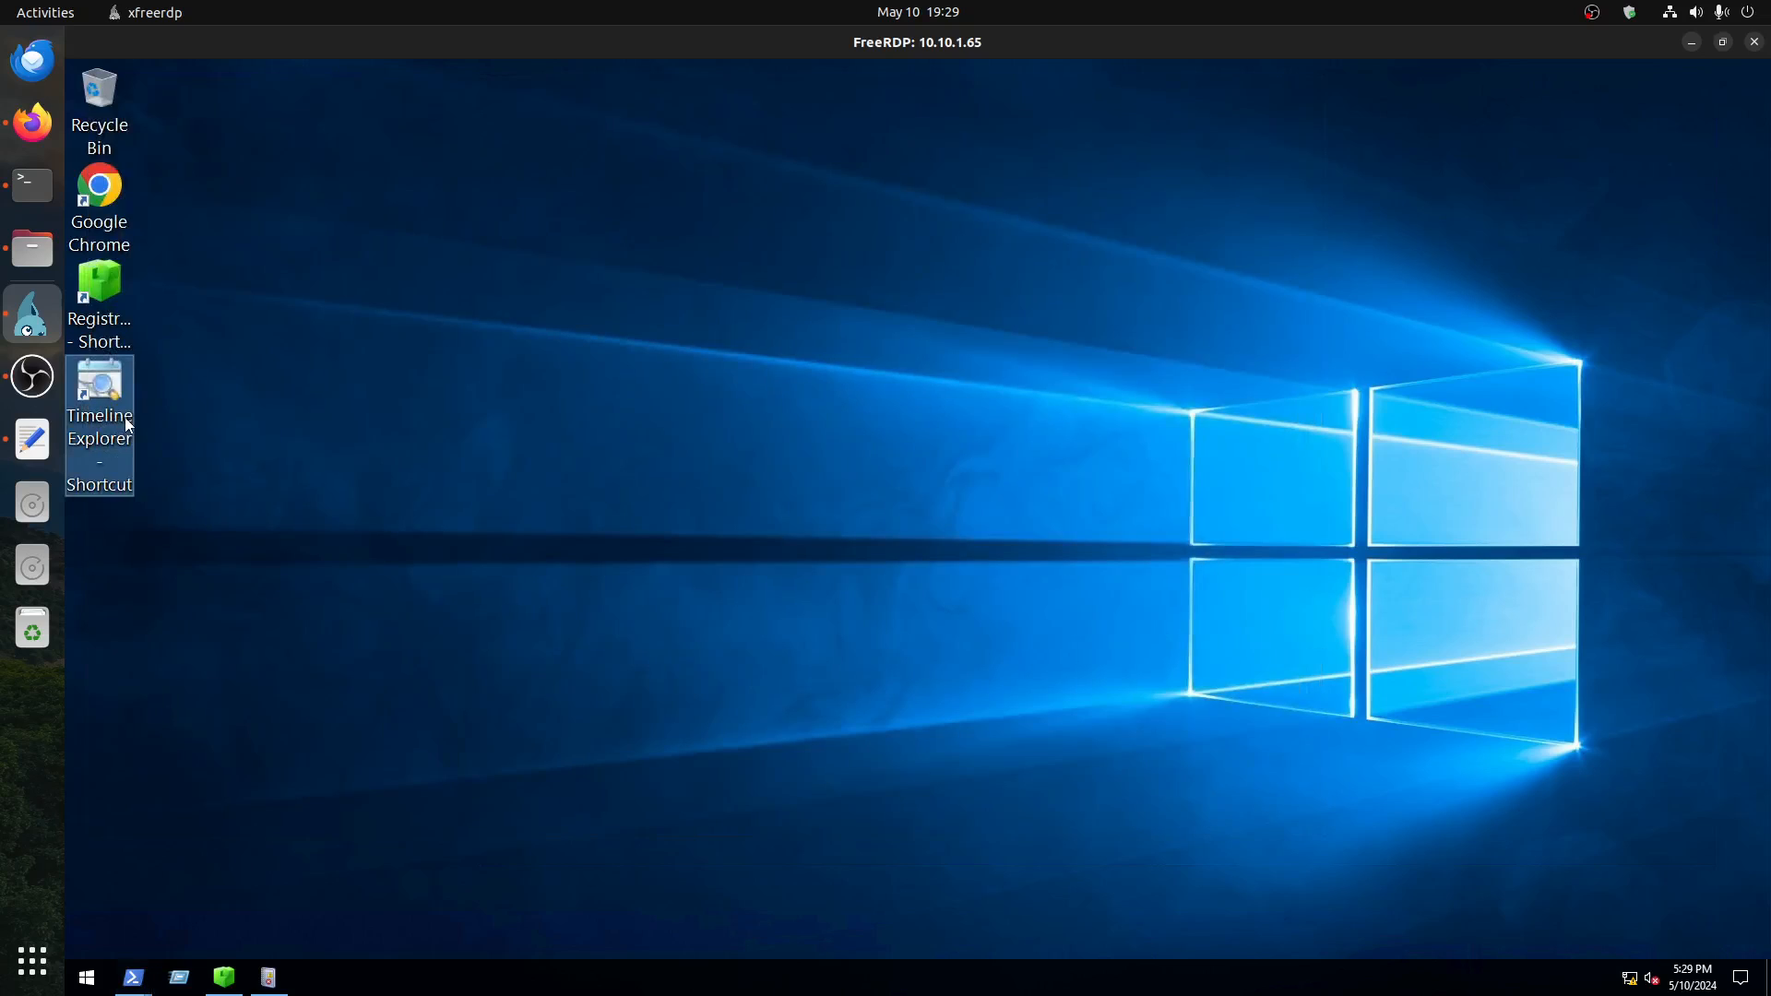
{"action": "double_click", "coordinate": [118, 391]}
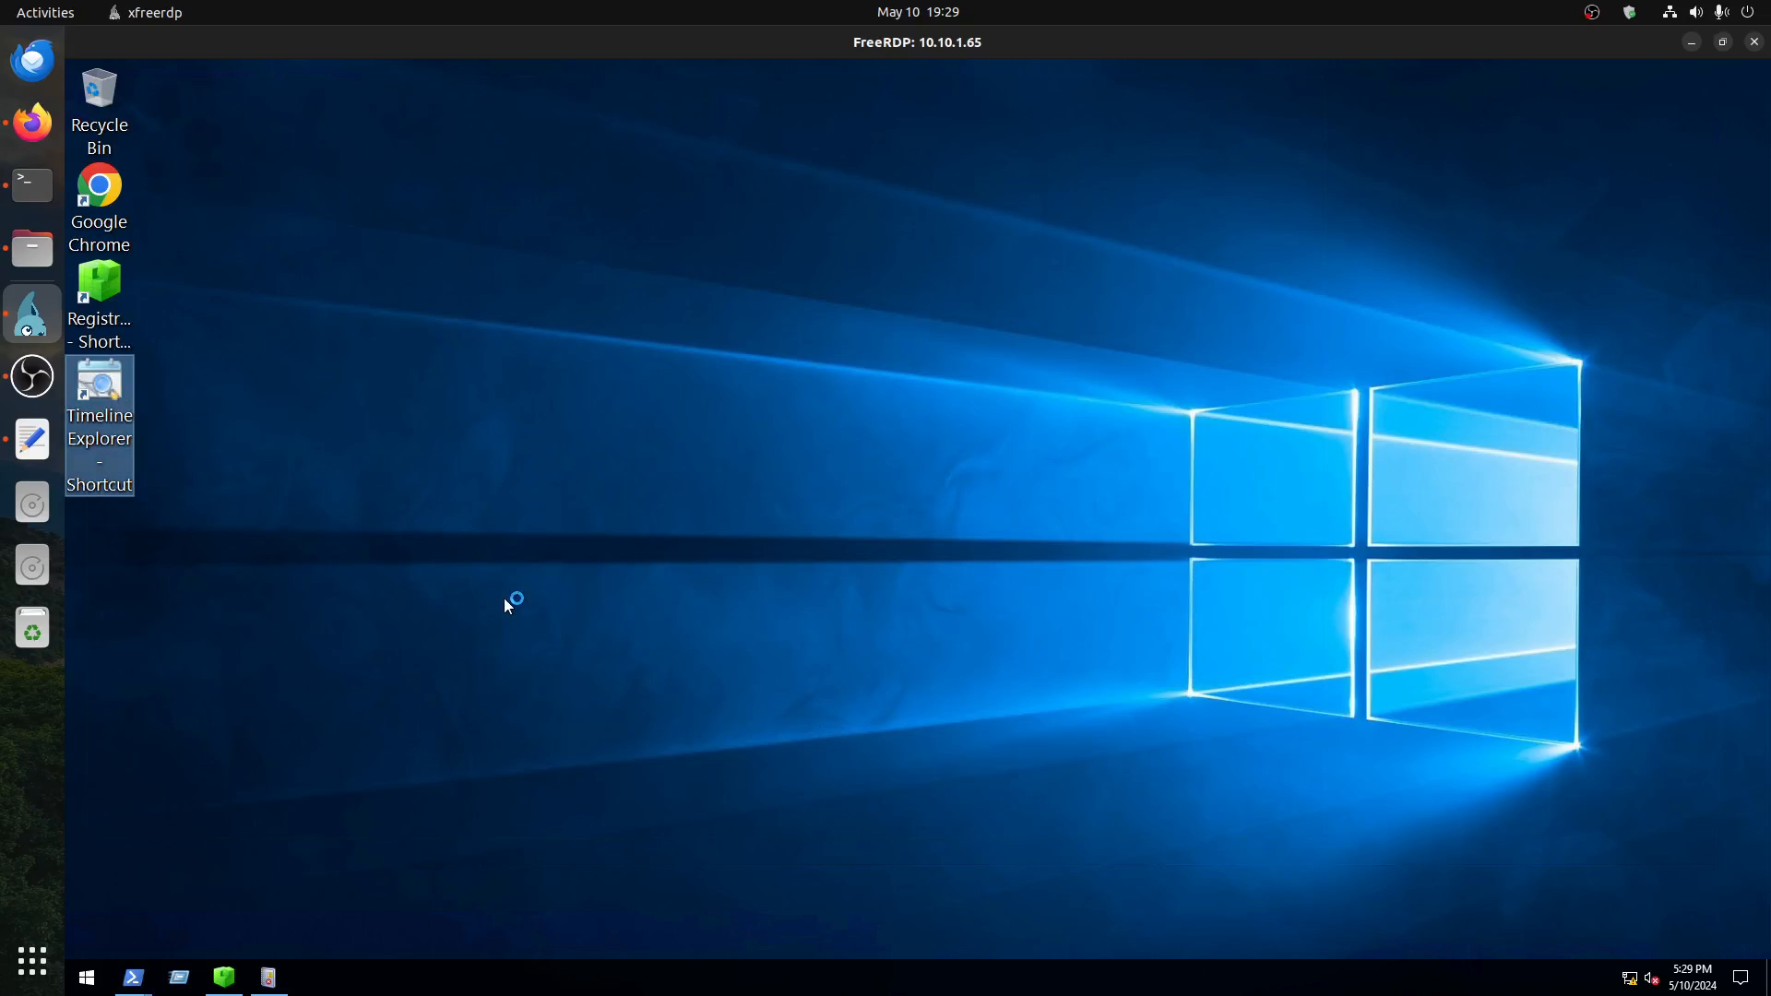
Step: Switch to PowerShell, change to the C:\Tools directory and list its contents
{"action": "mouse_move", "coordinate": [133, 977]}
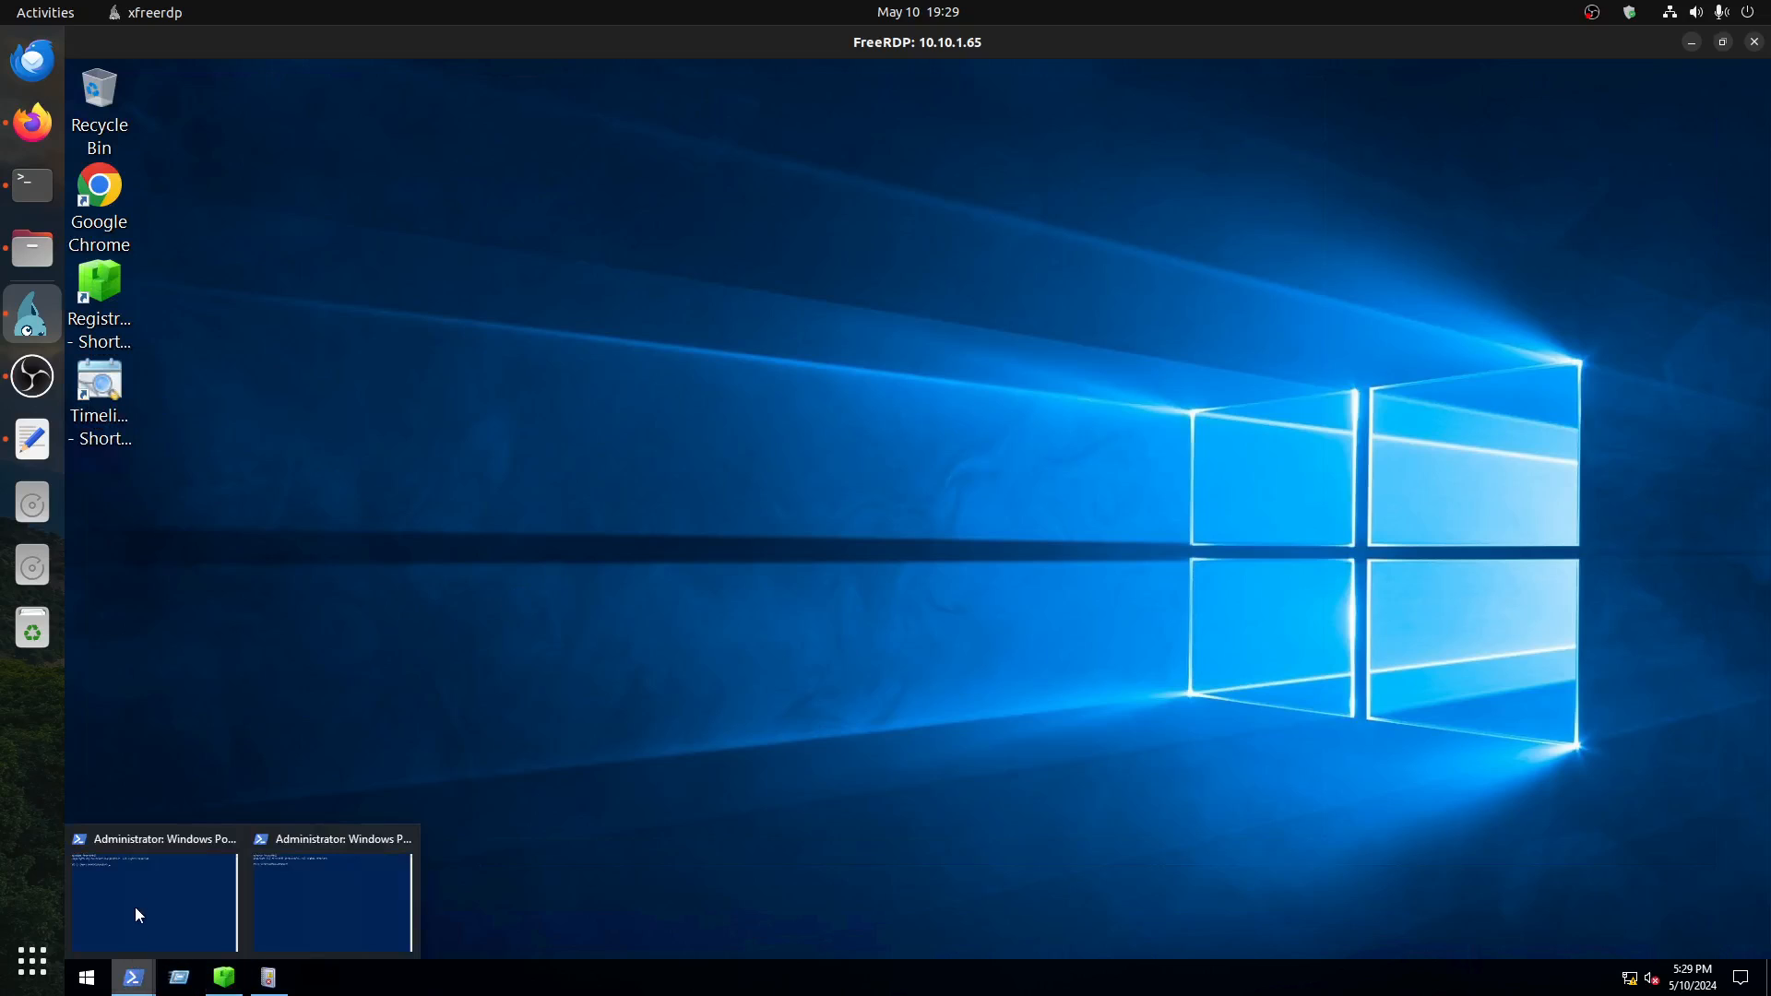
{"action": "left_click", "coordinate": [190, 867]}
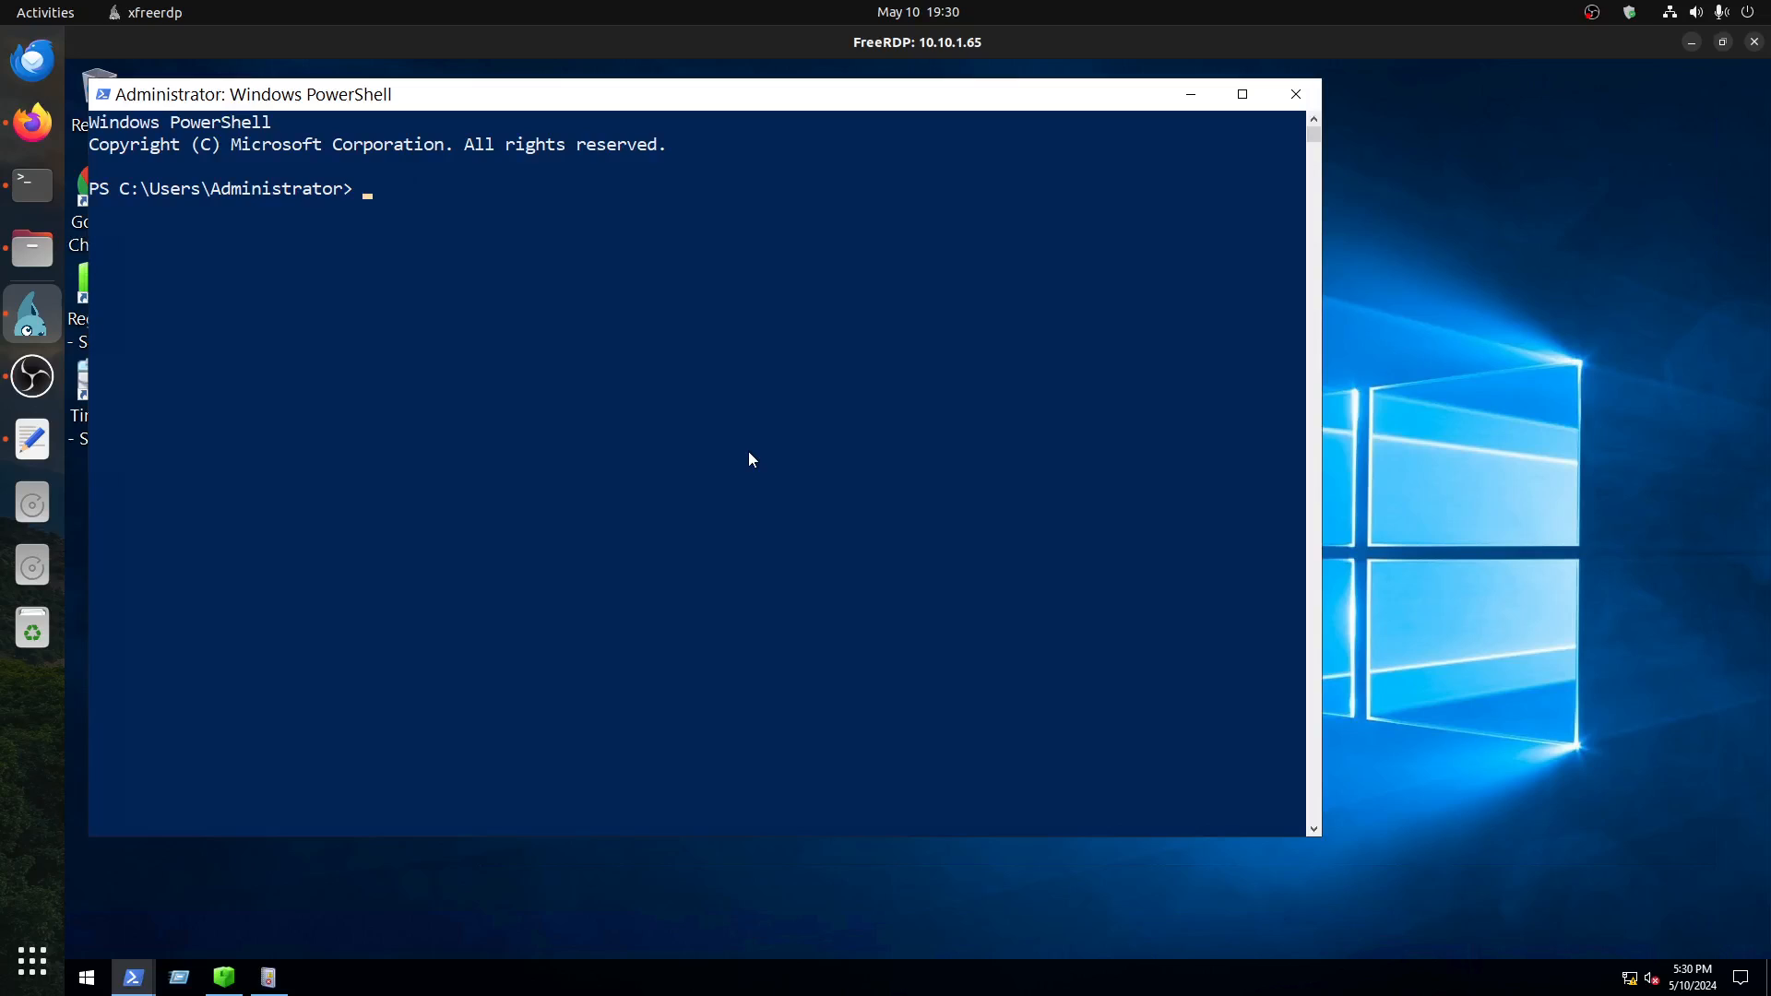
{"action": "type", "text": "cd .."}
{"action": "key", "text": "Return"}
{"action": "type", "text": "cd .."}
{"action": "key", "text": "Return"}
{"action": "type", "text": "cd"}
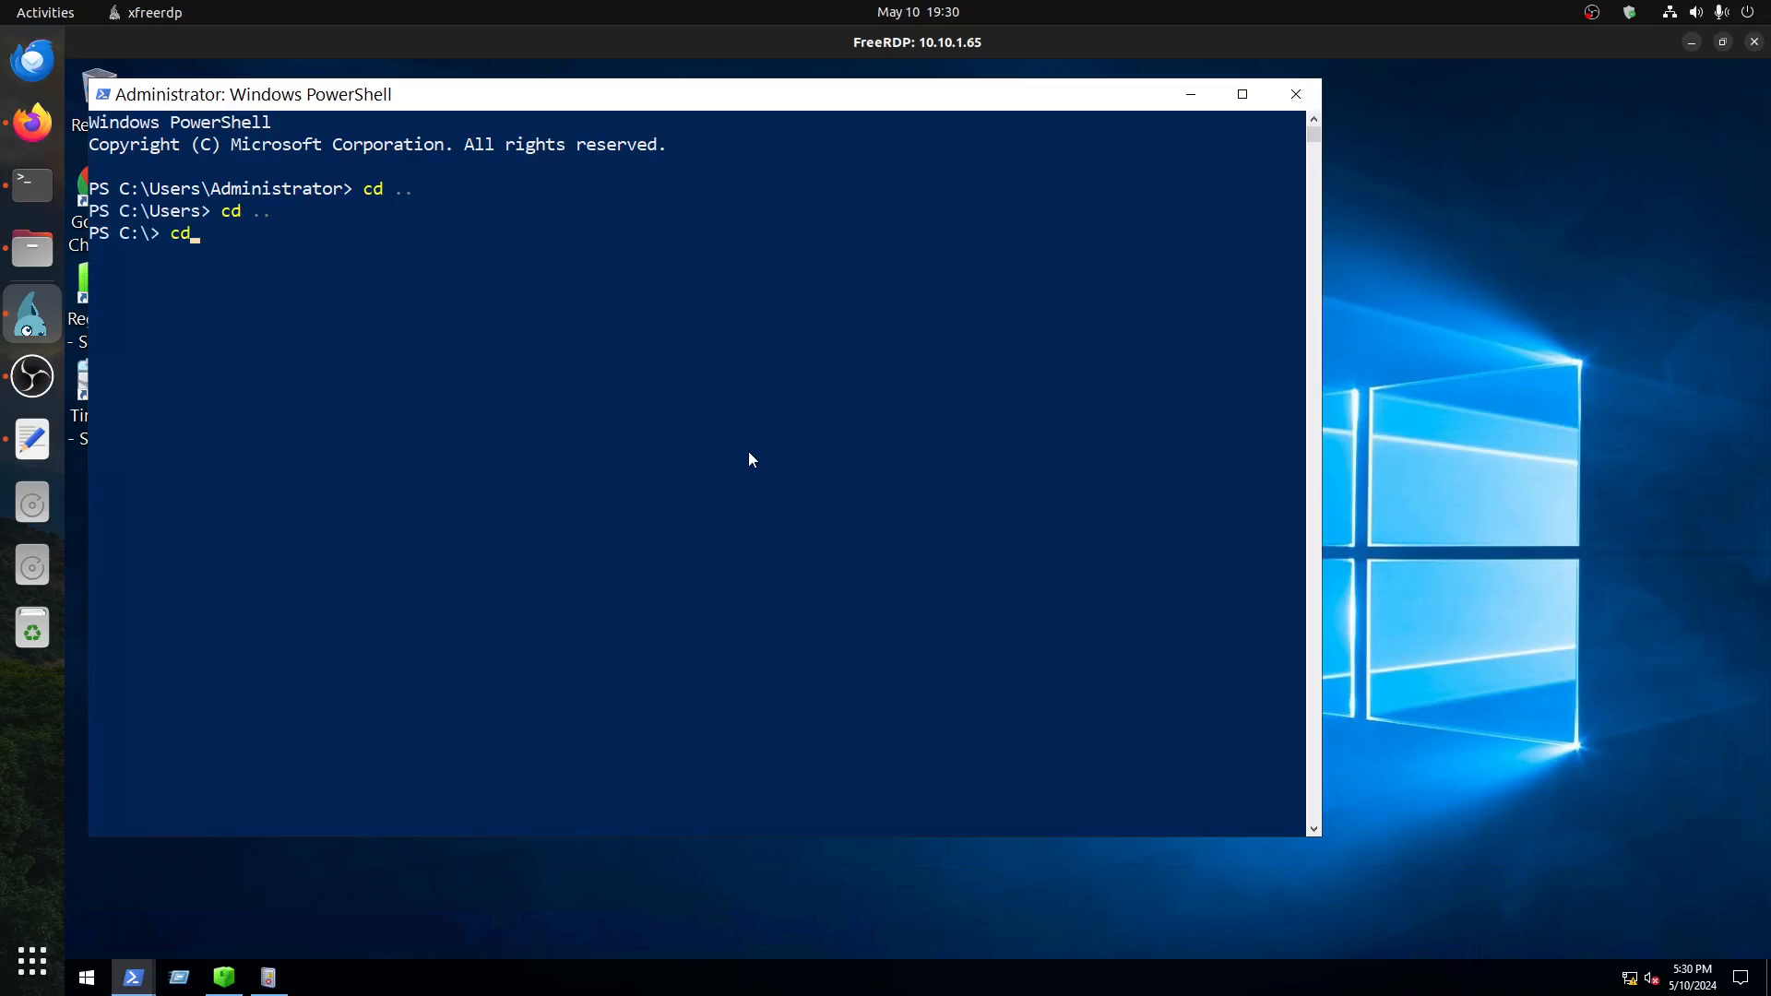
{"action": "type", "text": " .\\To"}
{"action": "key", "text": "Tab"}
{"action": "key", "text": "Return"}
{"action": "type", "text": "ls"}
{"action": "key", "text": "Return"}
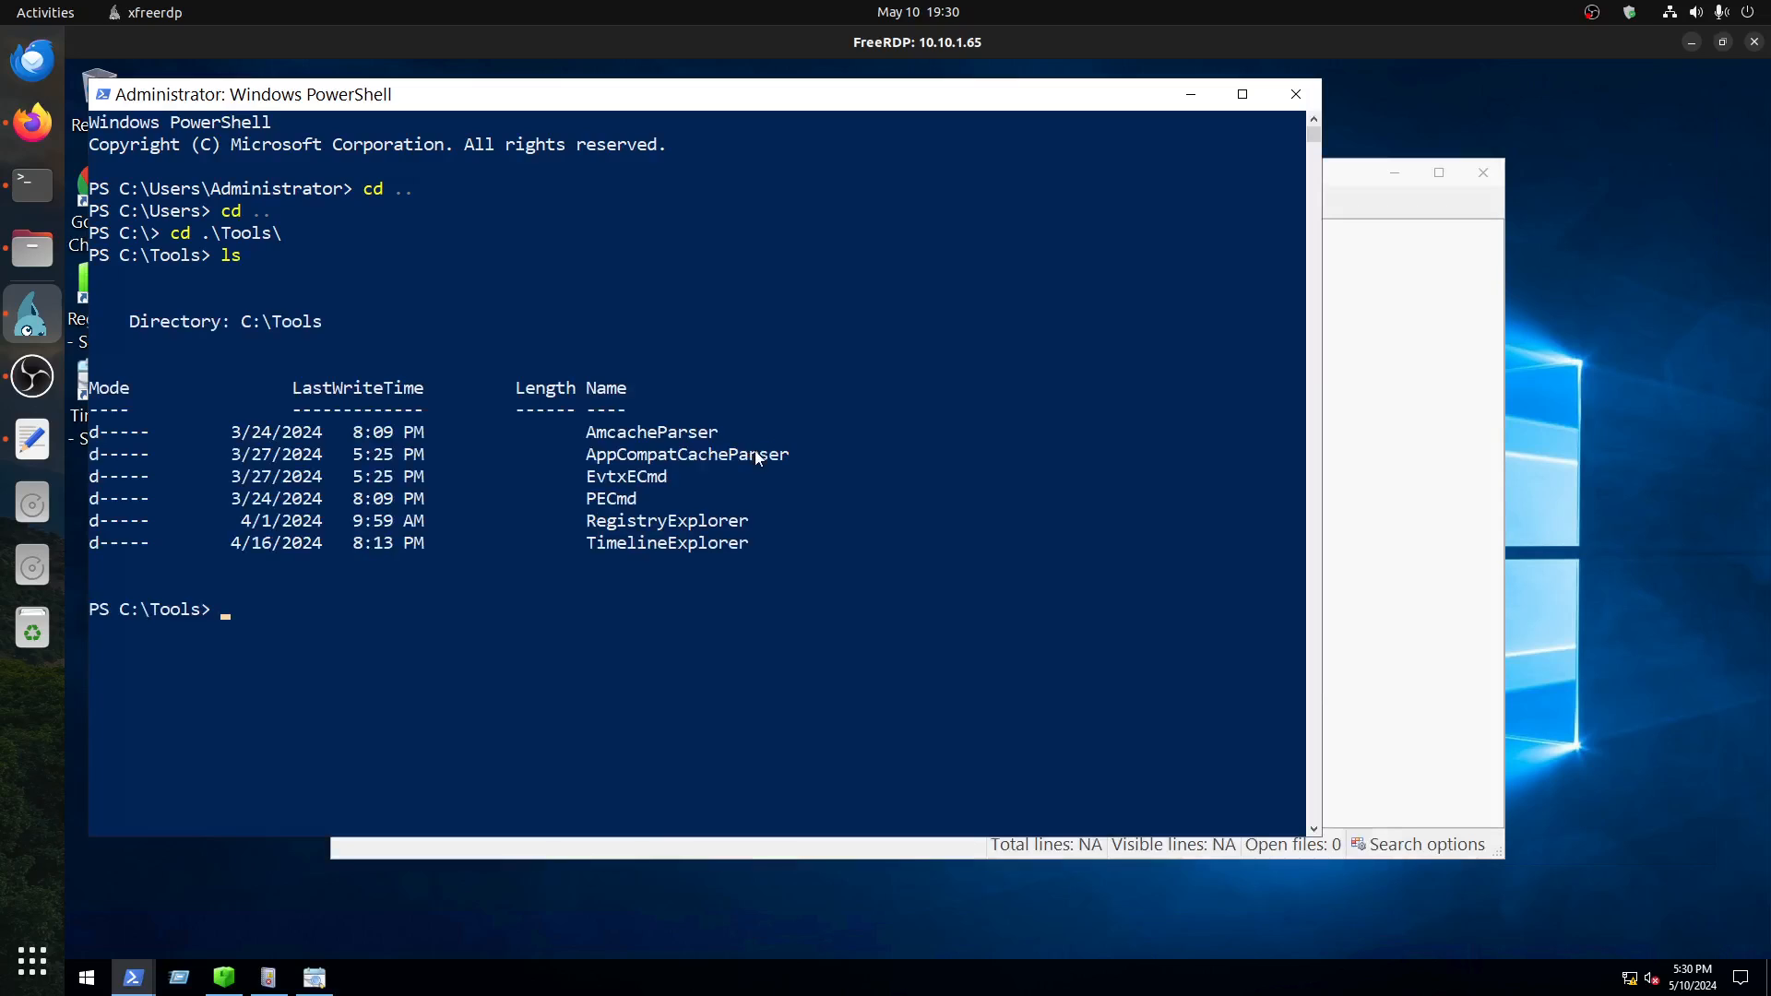
Step: Begin a command that calls .\EvtxECmd\EvtxECmd.exe
{"action": "type", "text": "evt"}
{"action": "key", "text": "Tab"}
{"action": "type", "text": "Ev"}
{"action": "key", "text": "Tab"}
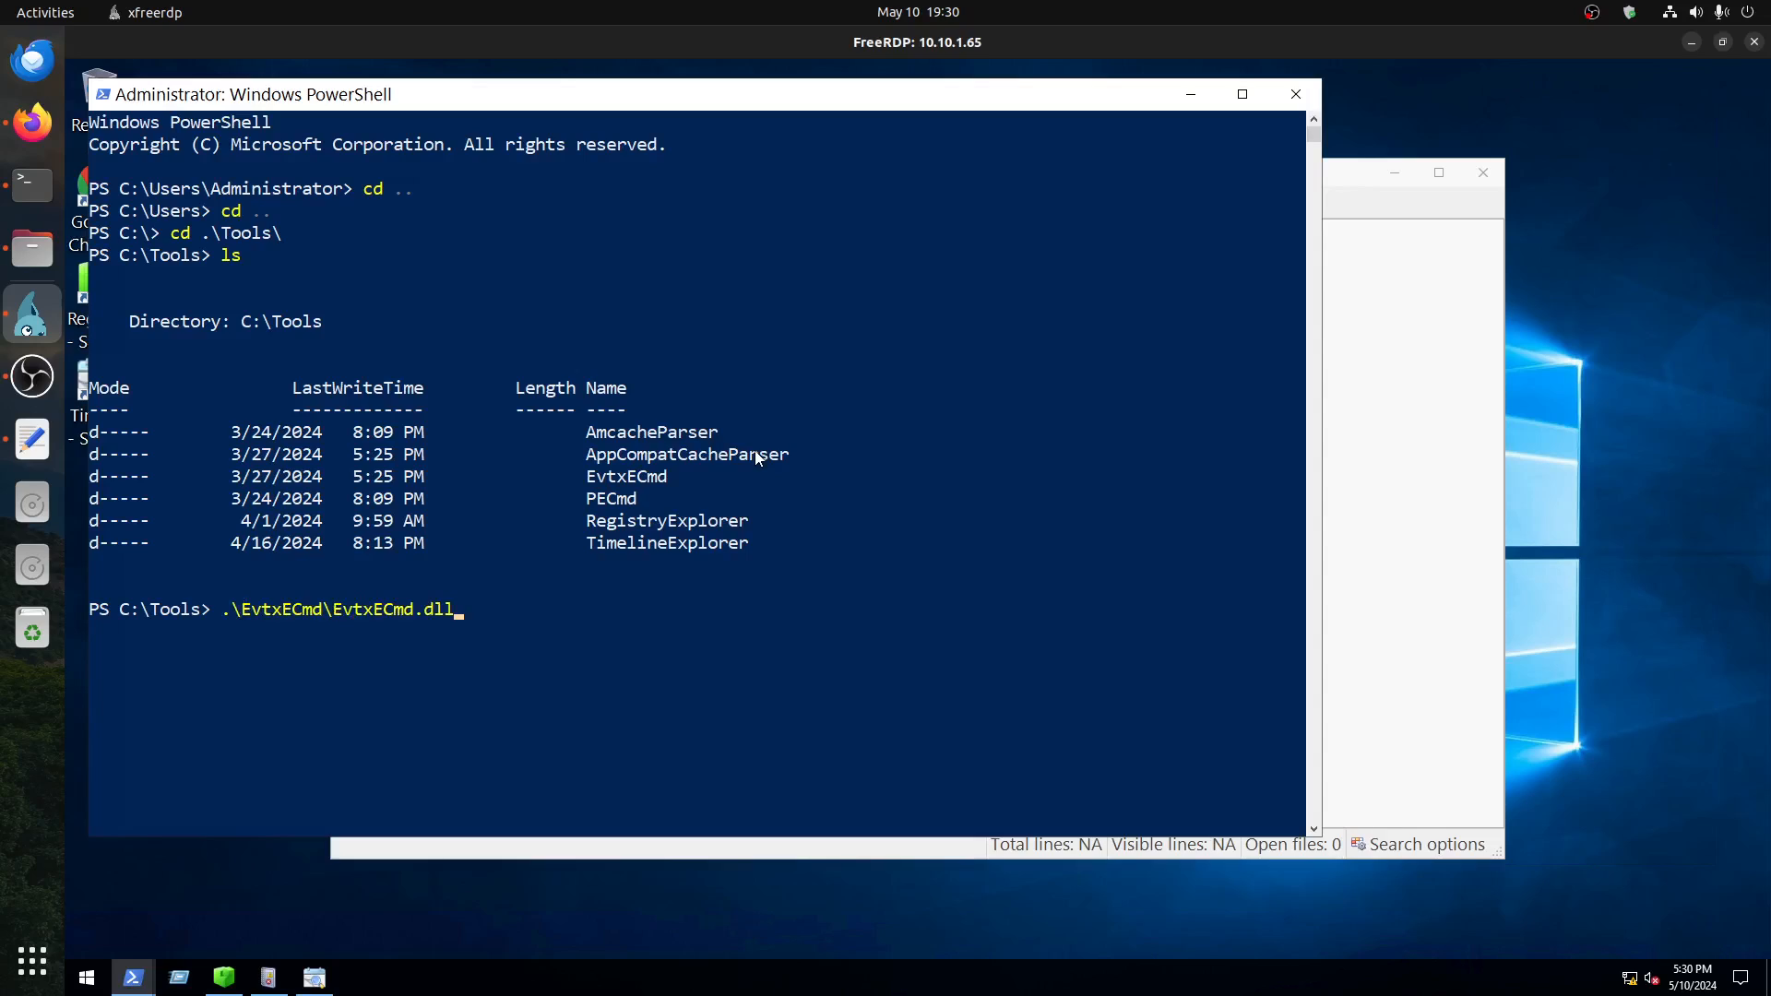
{"action": "key", "text": "BackSpace"}
{"action": "key", "text": "BackSpace"}
{"action": "key", "text": "BackSpace"}
{"action": "type", "text": "exe -f C:\\Windows\\System\\"}
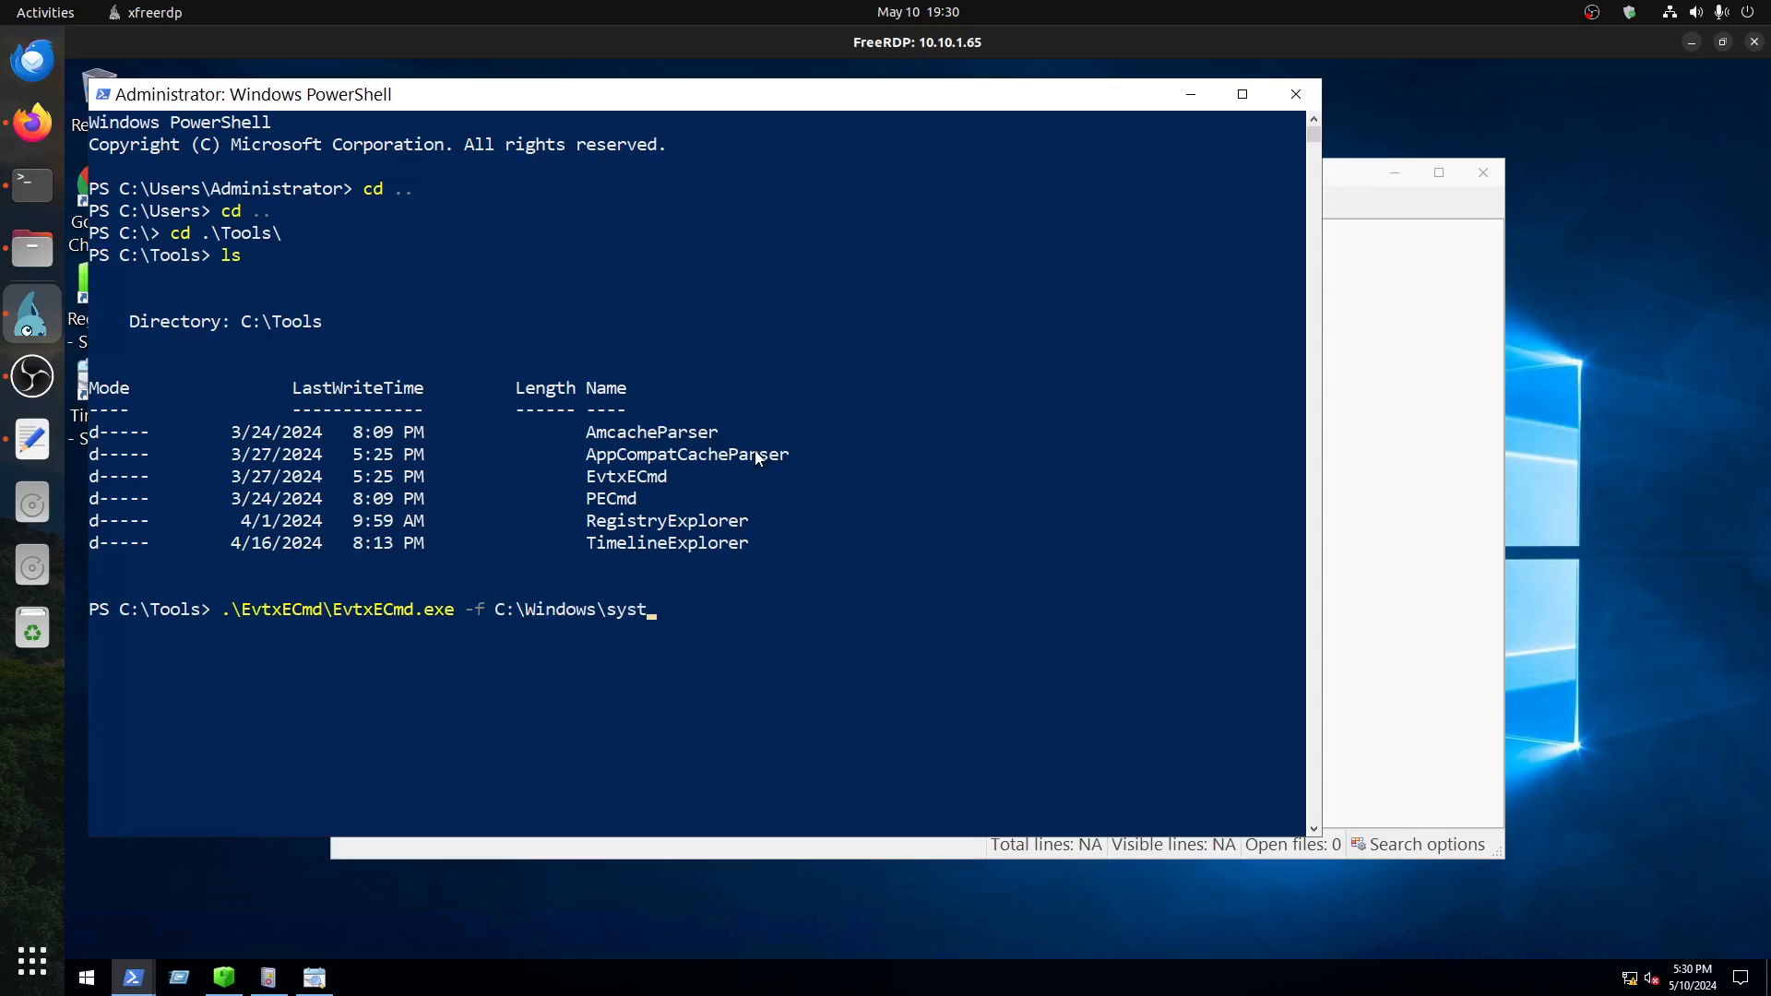
Step: Add the -f option to the EvtxECmd command with an input path starting at C:\Windows\System32
{"action": "key", "text": "BackSpace"}
{"action": "type", "text": "32\\winver.exe"}
{"action": "key", "text": "BackSpace"}
{"action": "key", "text": "BackSpace"}
{"action": "key", "text": "BackSpace"}
{"action": "key", "text": "BackSpace"}
{"action": "key", "text": "BackSpace"}
{"action": "key", "text": "BackSpace"}
Step: Check the event log location in the SANS EZ Tools poster and complete the input path as C:\Windows\System32\winevt\Logs\Security.evtx
{"action": "left_click", "coordinate": [32, 122]}
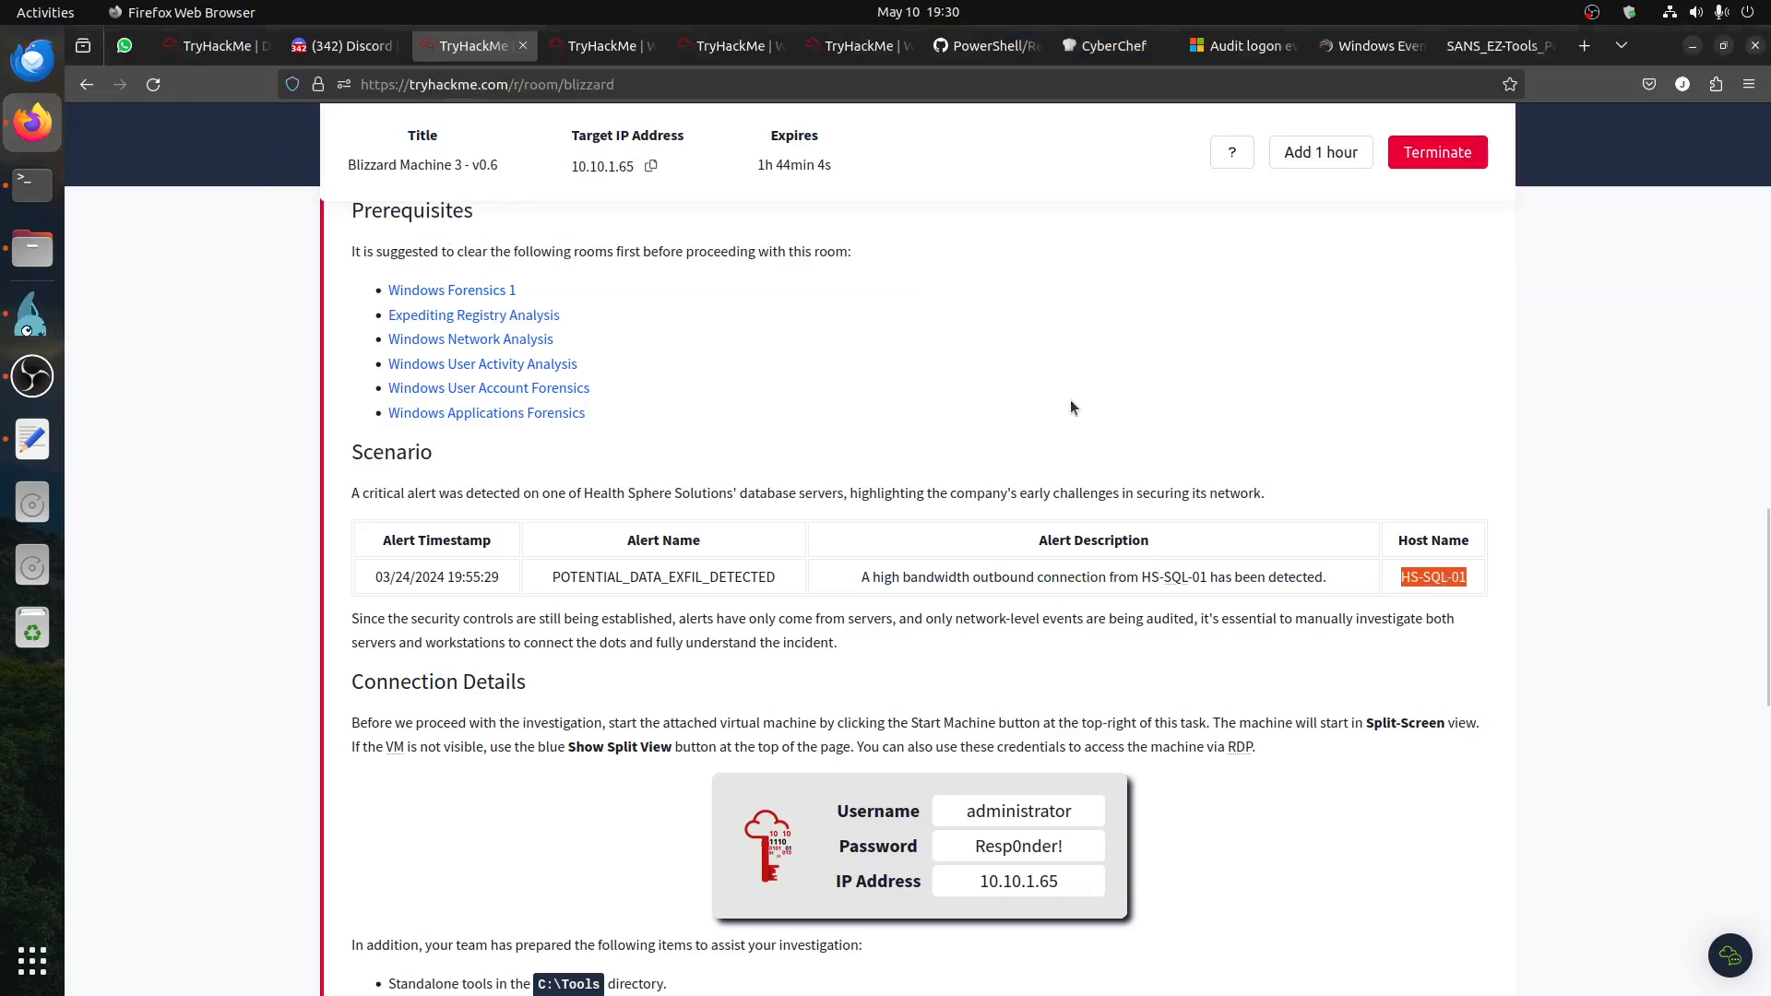
{"action": "left_click", "coordinate": [1498, 46]}
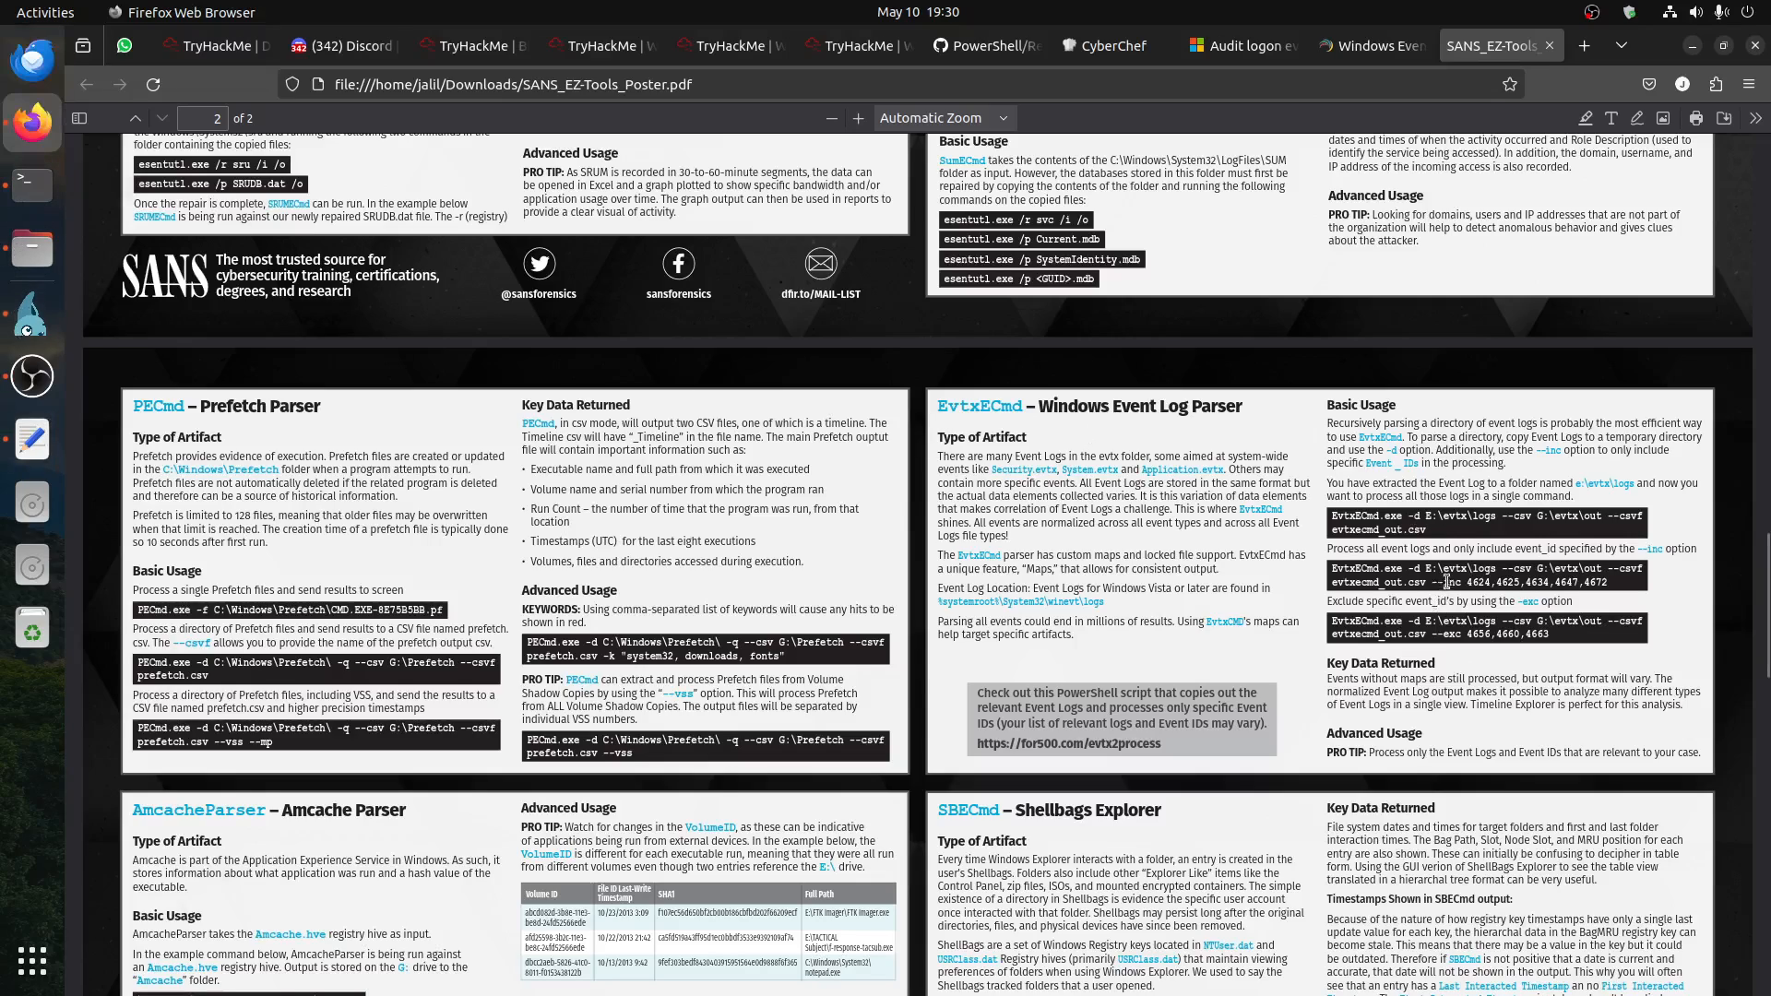
{"action": "left_click", "coordinate": [31, 323]}
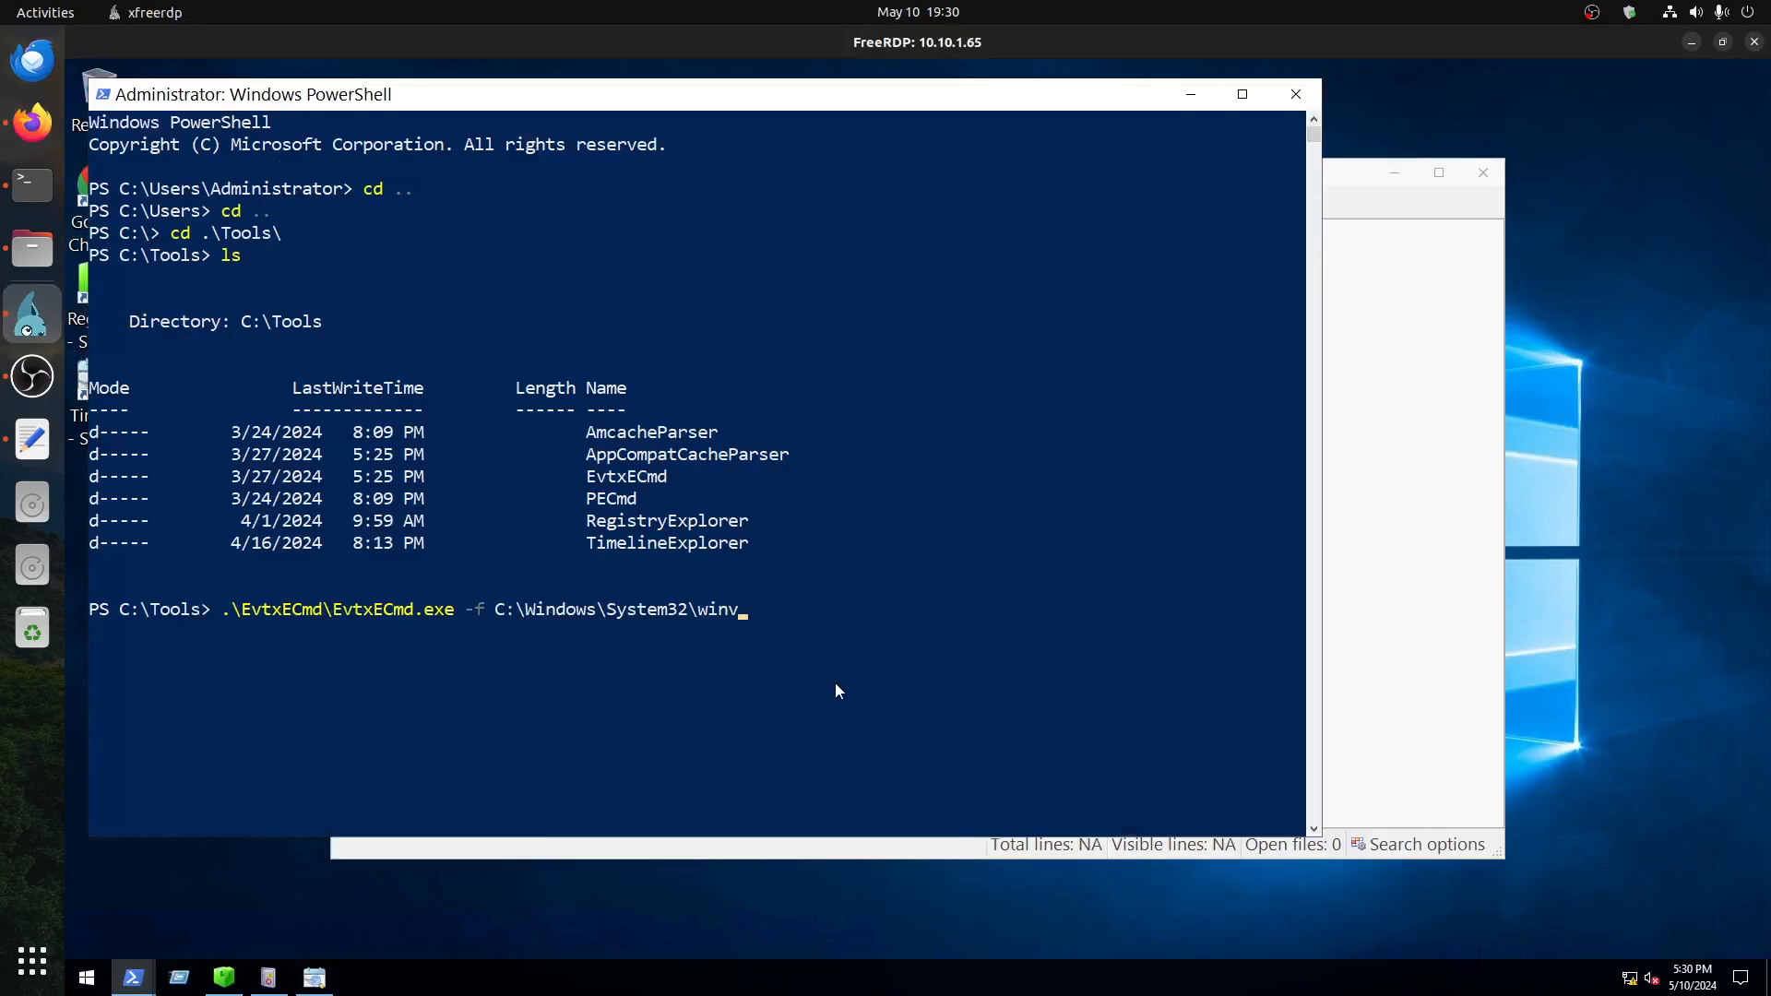
{"action": "key", "text": "BackSpace"}
{"action": "type", "text": "evt\\l"}
{"action": "key", "text": "Tab"}
{"action": "type", "text": "\\S"}
{"action": "key", "text": "Tab"}
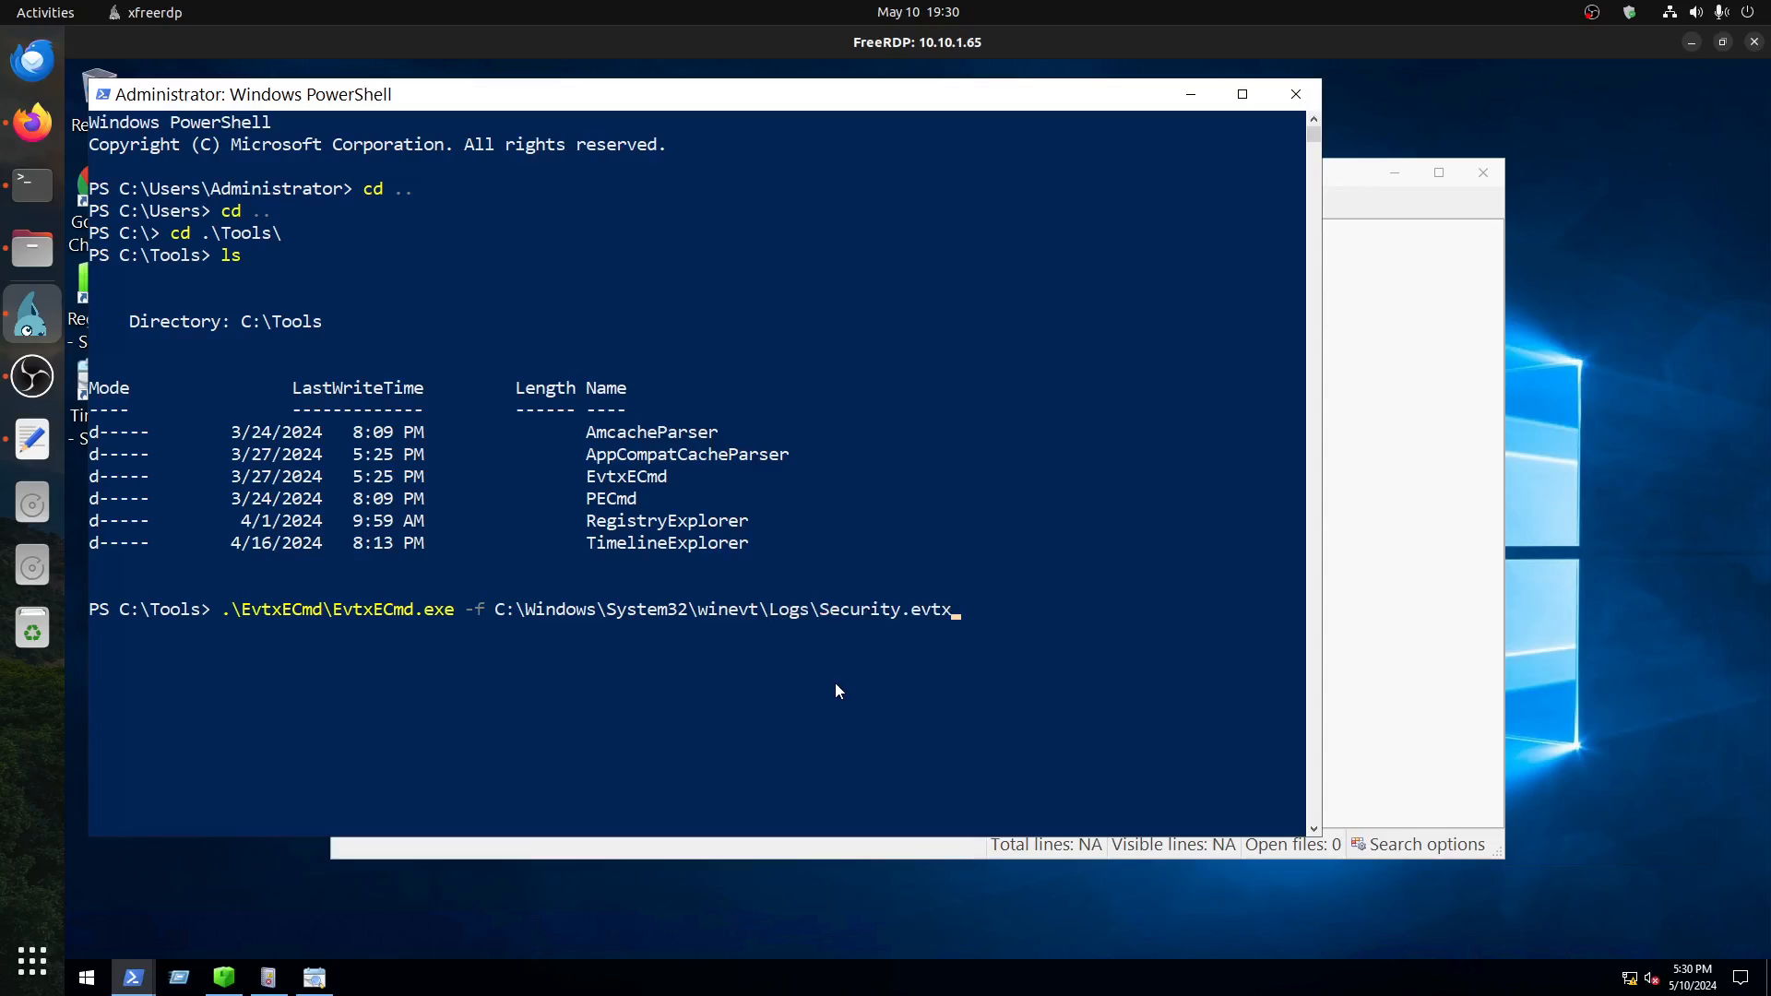
Step: Add the output options --csv C:\ --csvf security.csv to the command
{"action": "type", "text": "--"}
{"action": "type", "text": "csv C"}
{"action": "type", "text": ":"}
{"action": "type", "text": "\\"}
{"action": "type", "text": " -"}
{"action": "type", "text": "-csvf"}
{"action": "type", "text": " security"}
{"action": "type", "text": "ls"}
{"action": "key", "text": "BackSpace"}
{"action": "key", "text": "BackSpace"}
{"action": "type", "text": ".csv -in"}
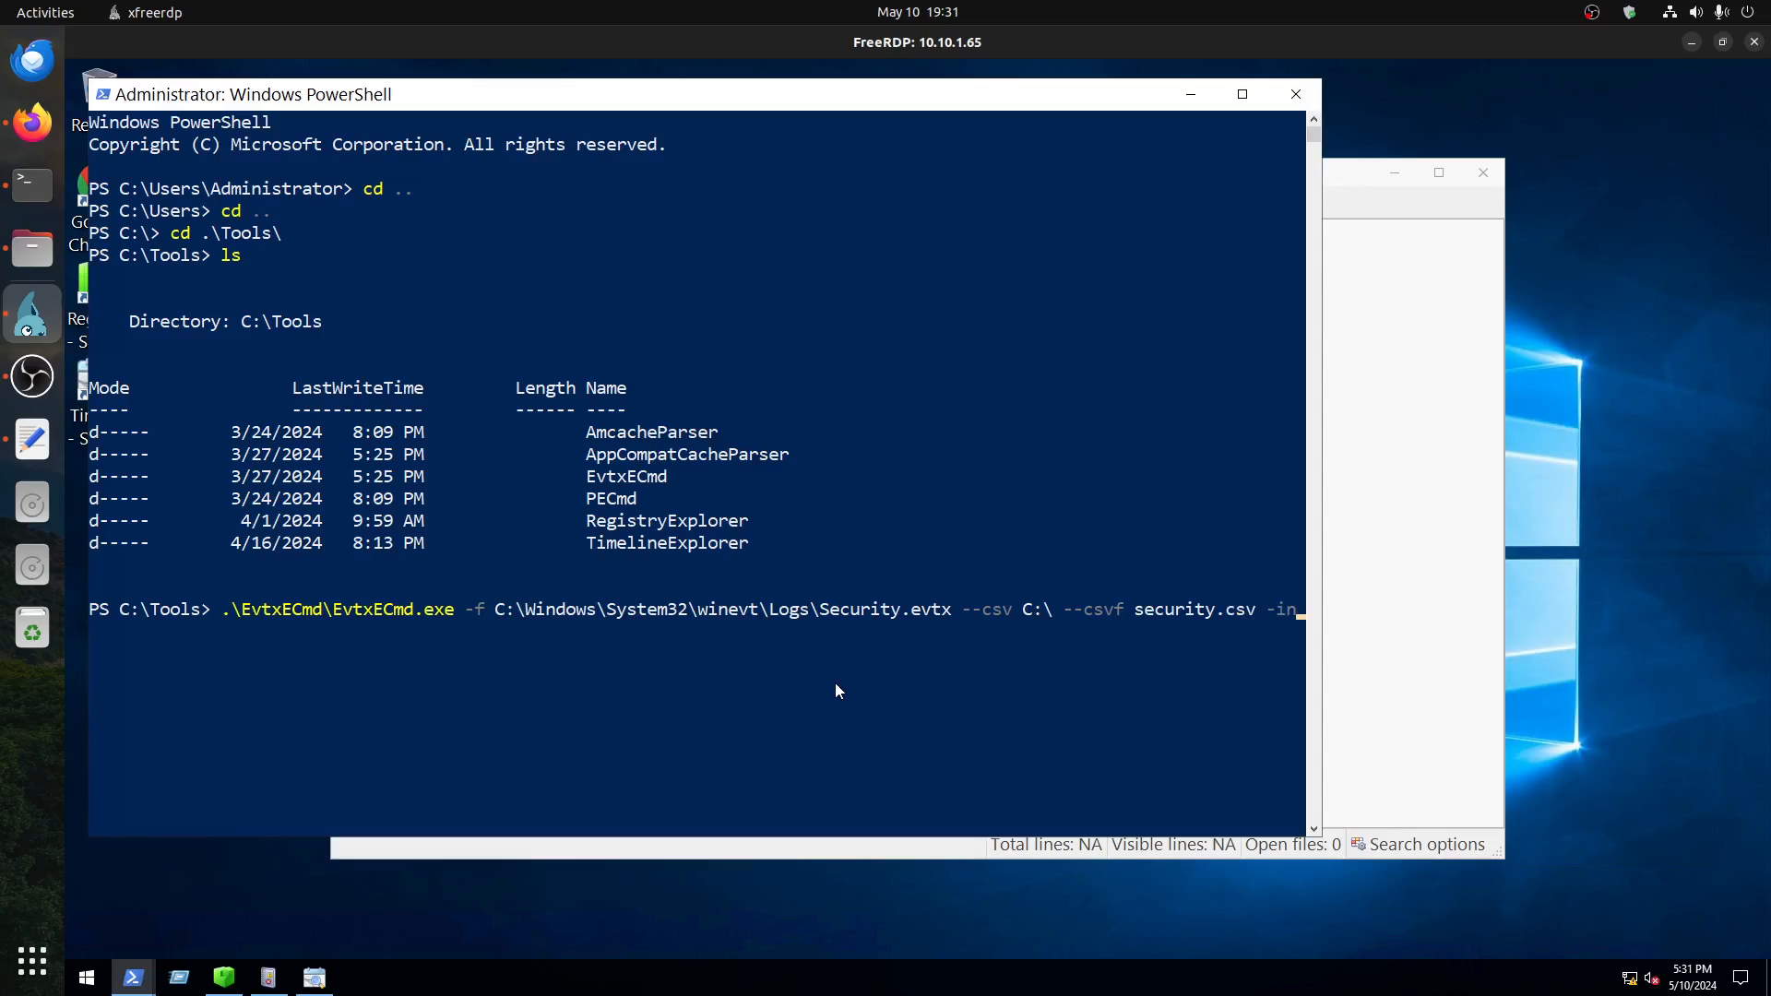
Step: Look up the successful logon event ID in the TryHackMe account forensics room, append -inc 4624 and try to run the command
{"action": "key", "text": "BackSpace"}
{"action": "key", "text": "BackSpace"}
{"action": "key", "text": "BackSpace"}
{"action": "type", "text": "inv"}
{"action": "left_click", "coordinate": [32, 121]}
{"action": "left_click", "coordinate": [595, 45]}
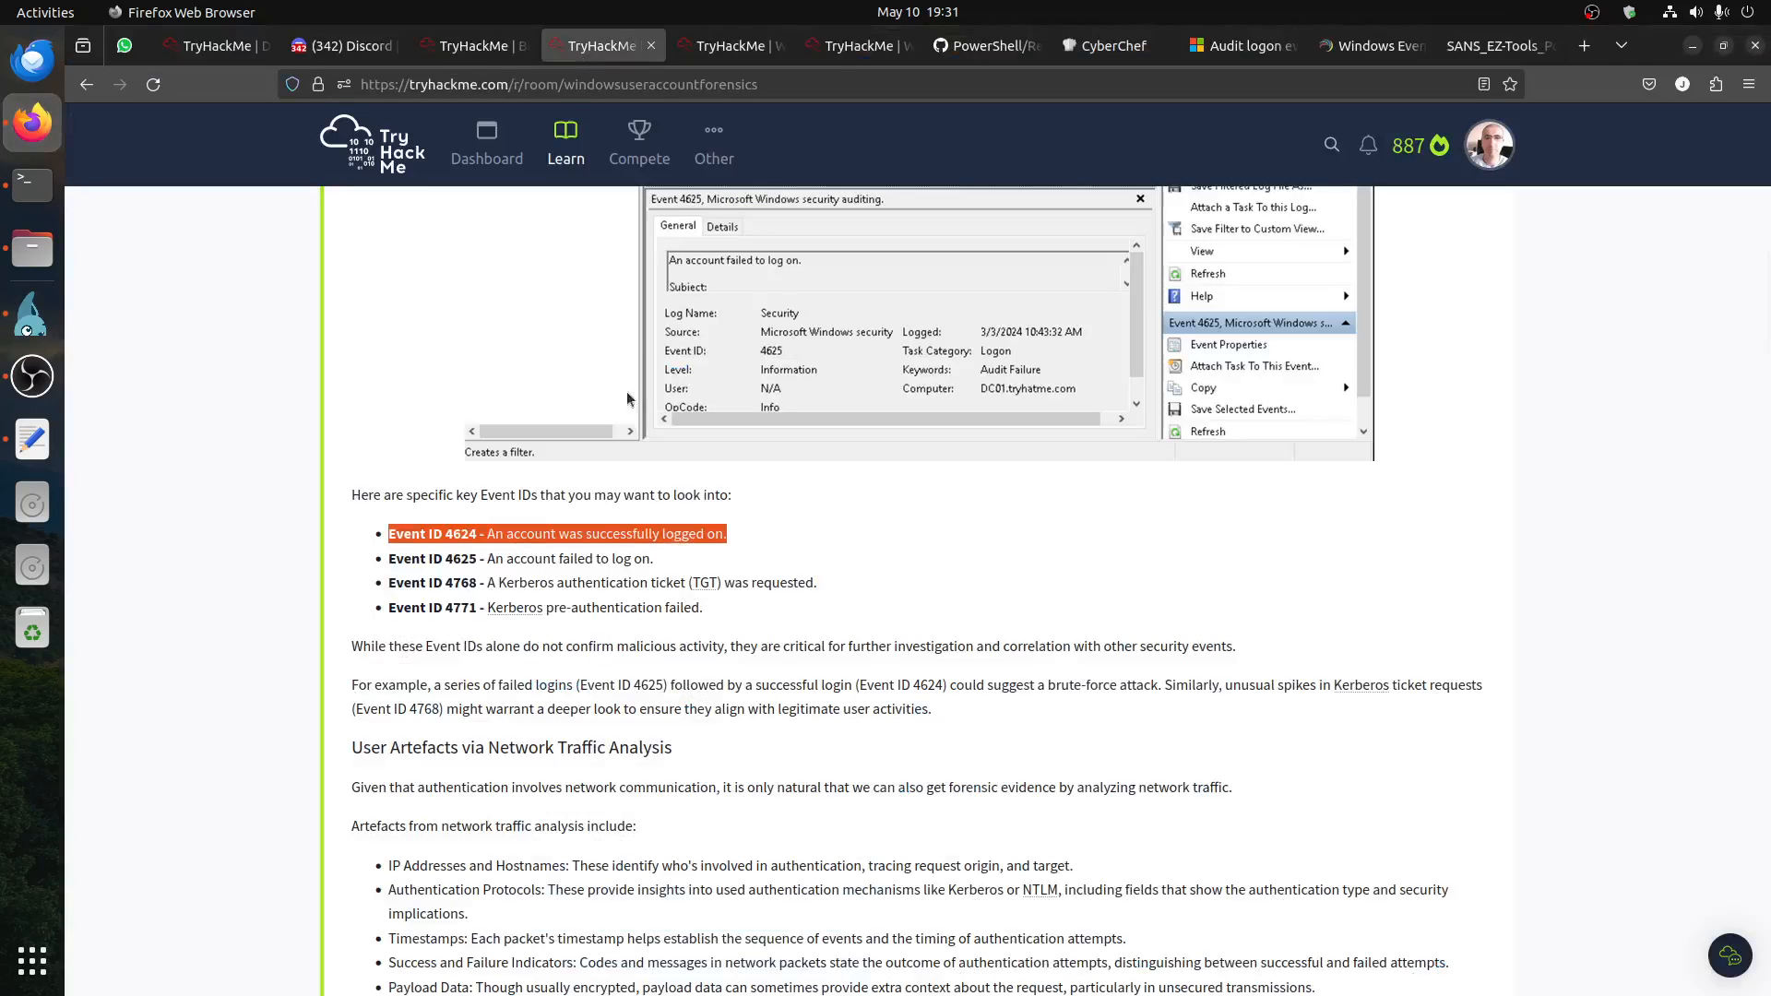
{"action": "key", "text": "alt+Tab"}
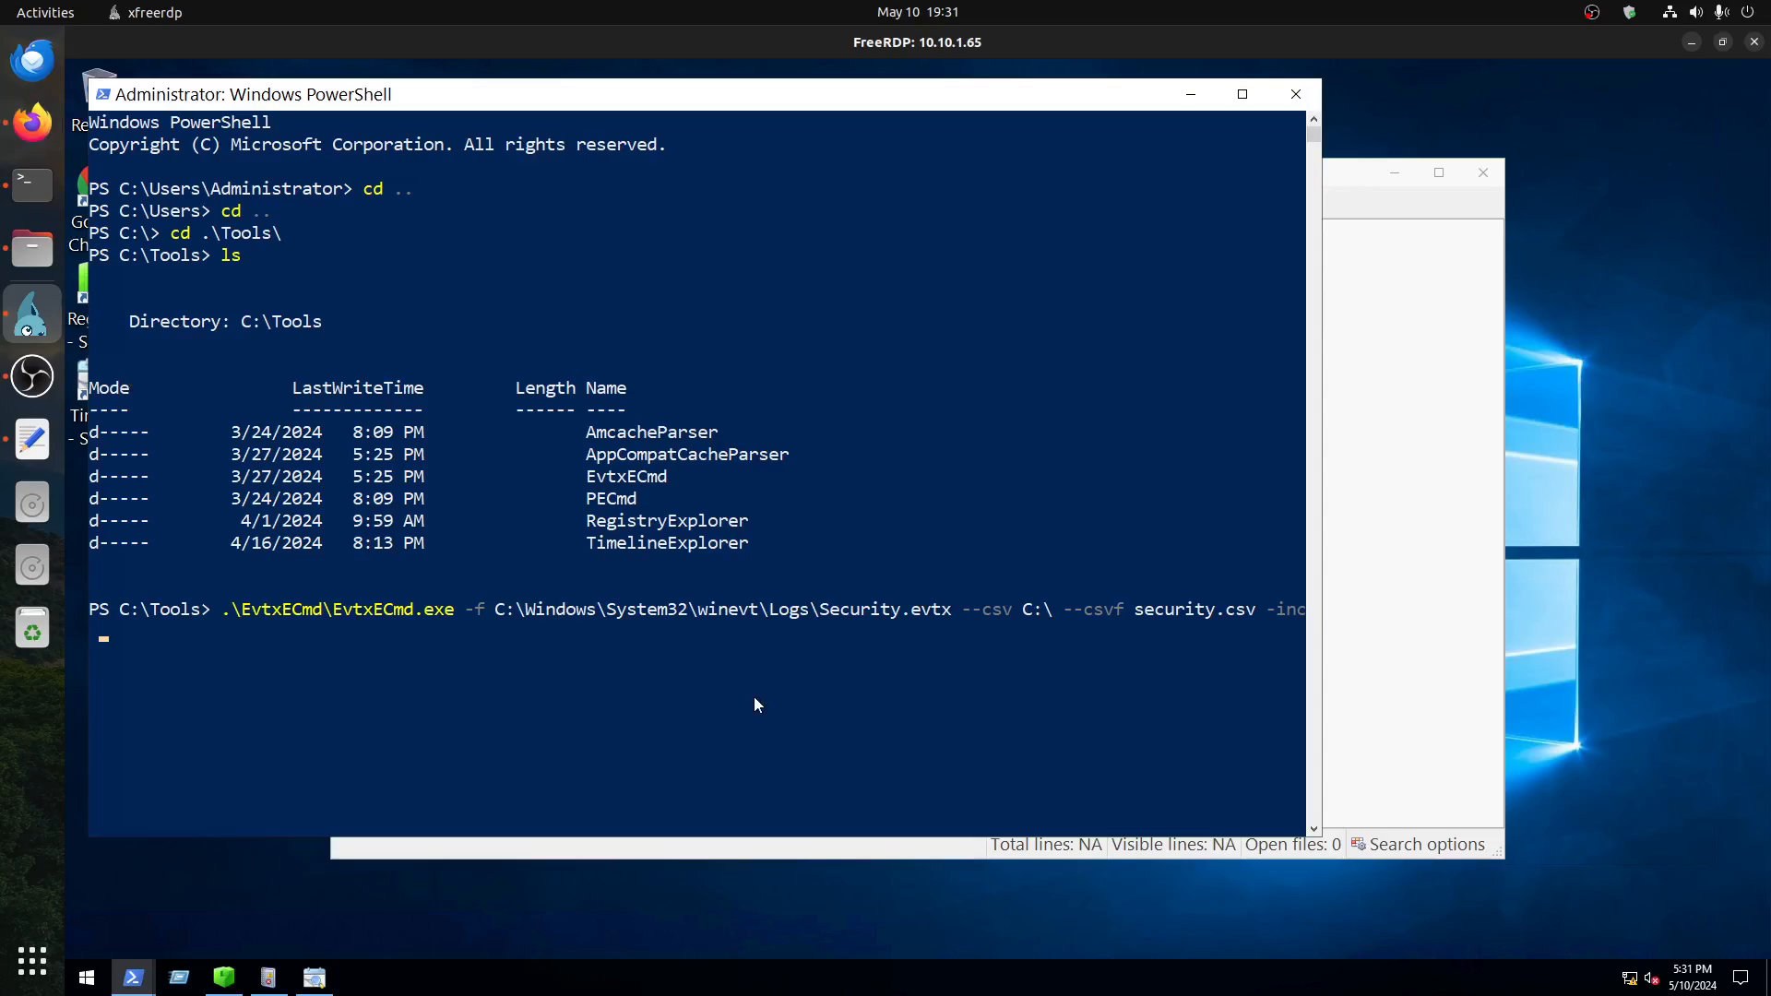
{"action": "type", "text": "4623"}
{"action": "key", "text": "BackSpace"}
{"action": "type", "text": "4"}
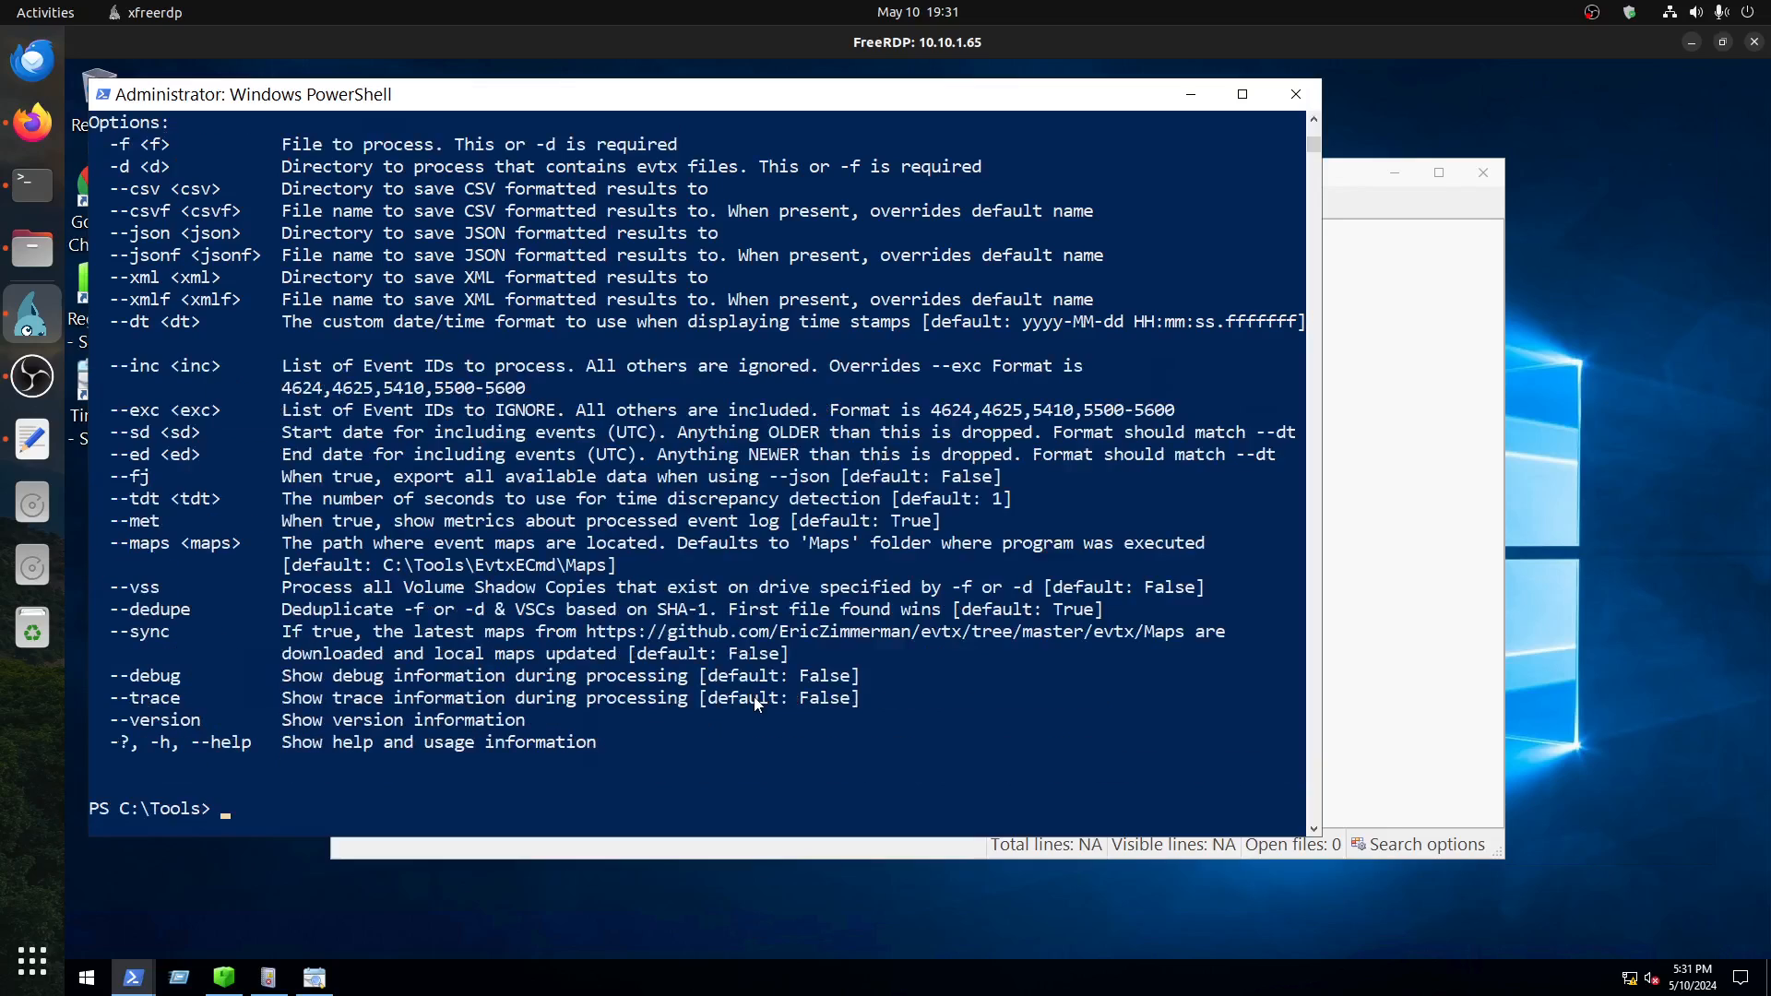
Step: Review the EvtxECmd output, correct the event ID option to --inc 4624 and rerun the command
{"action": "scroll", "coordinate": [701, 625], "scroll_direction": "up", "scroll_amount": 4}
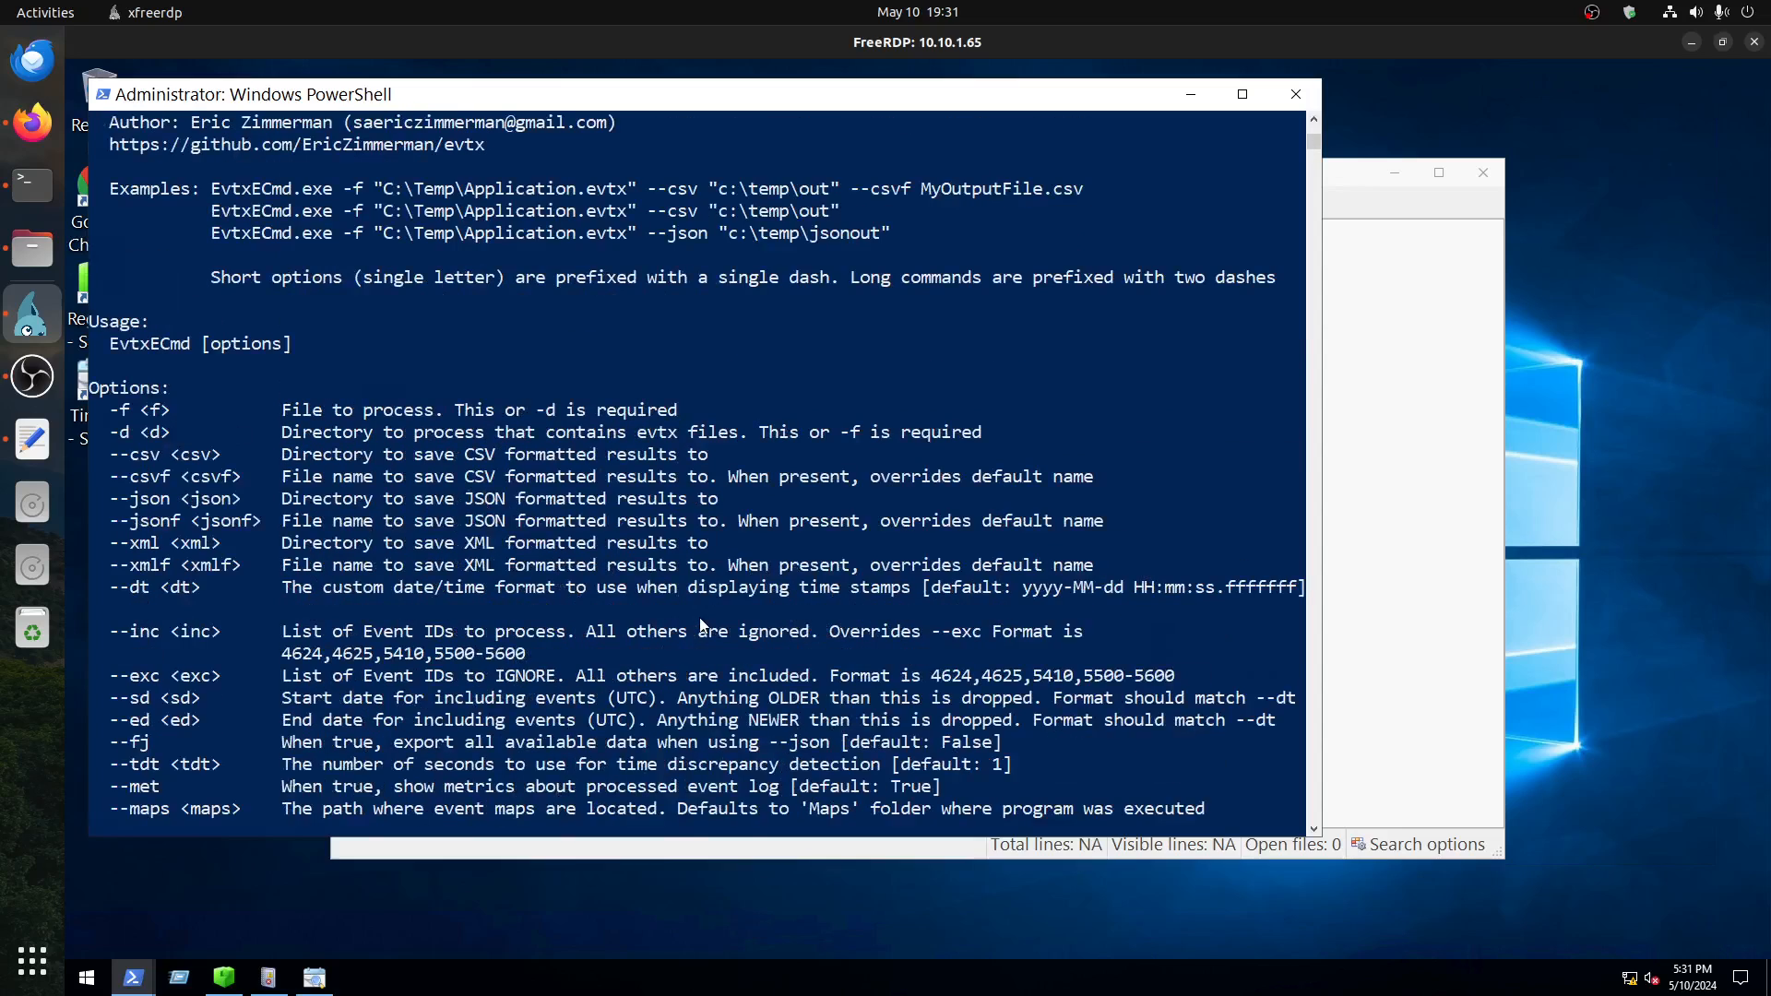
{"action": "scroll", "coordinate": [701, 625], "scroll_direction": "up", "scroll_amount": 2}
{"action": "scroll", "coordinate": [701, 625], "scroll_direction": "up", "scroll_amount": 2}
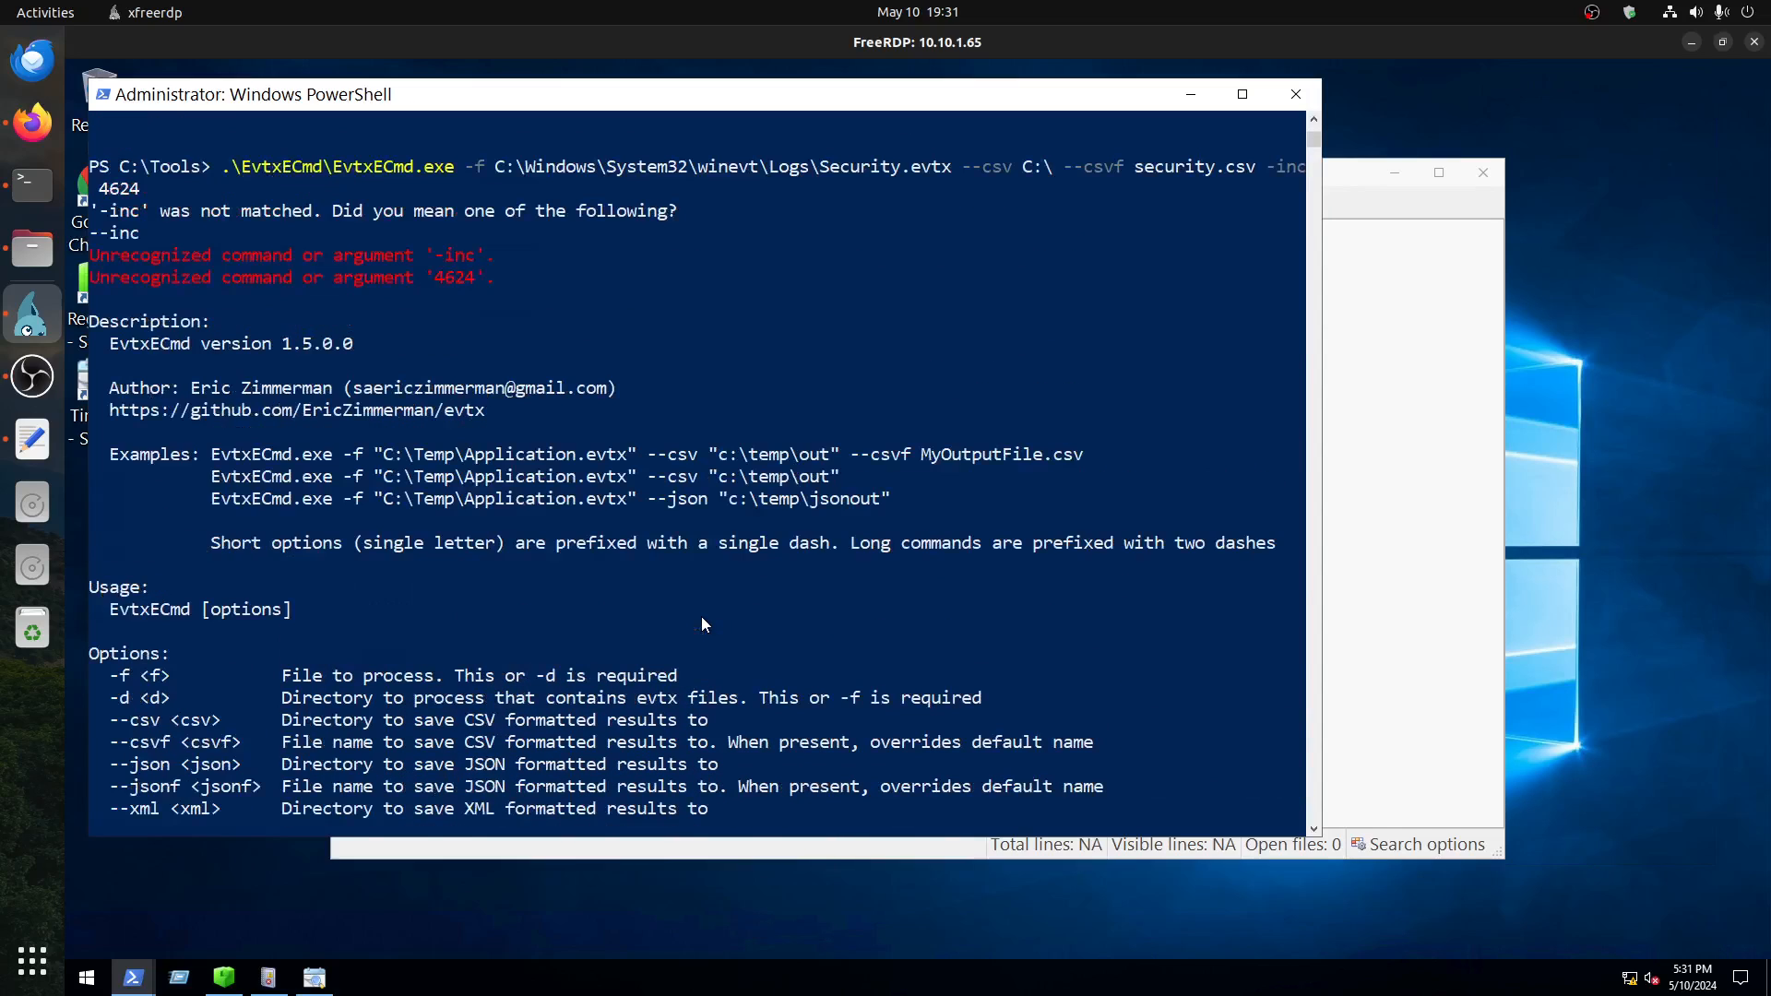
{"action": "key", "text": "Up"}
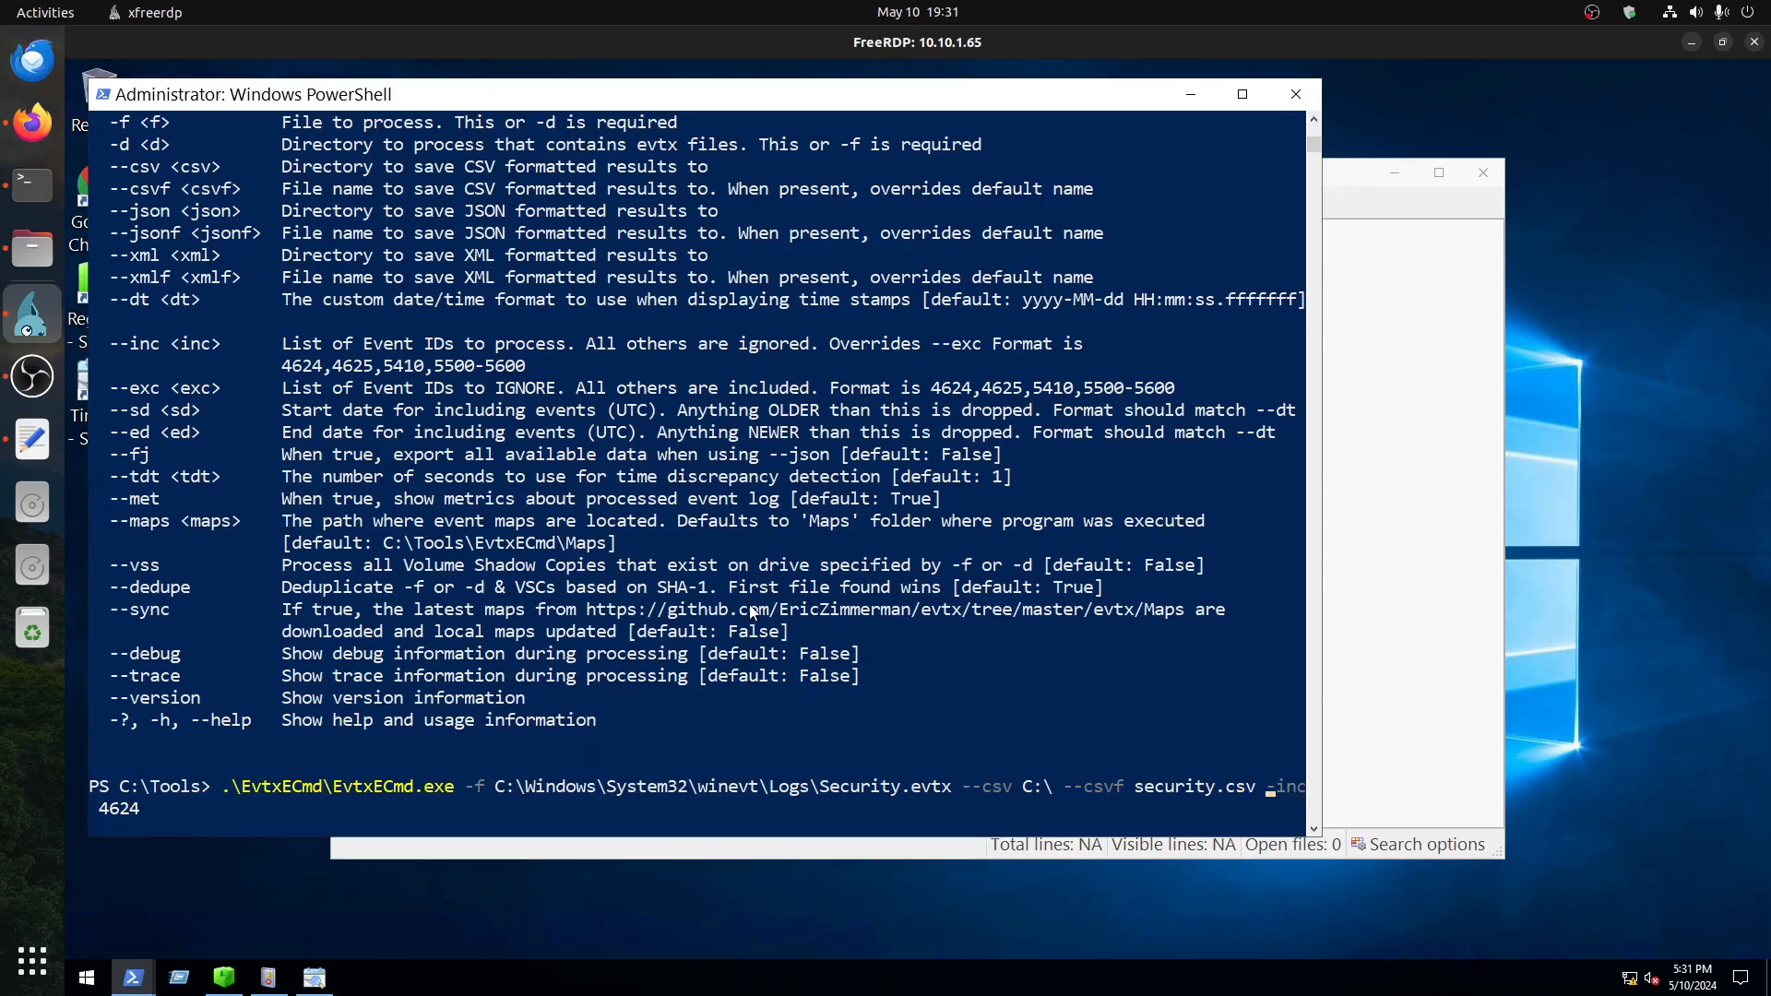
{"action": "type", "text": "-"}
{"action": "key", "text": "Return"}
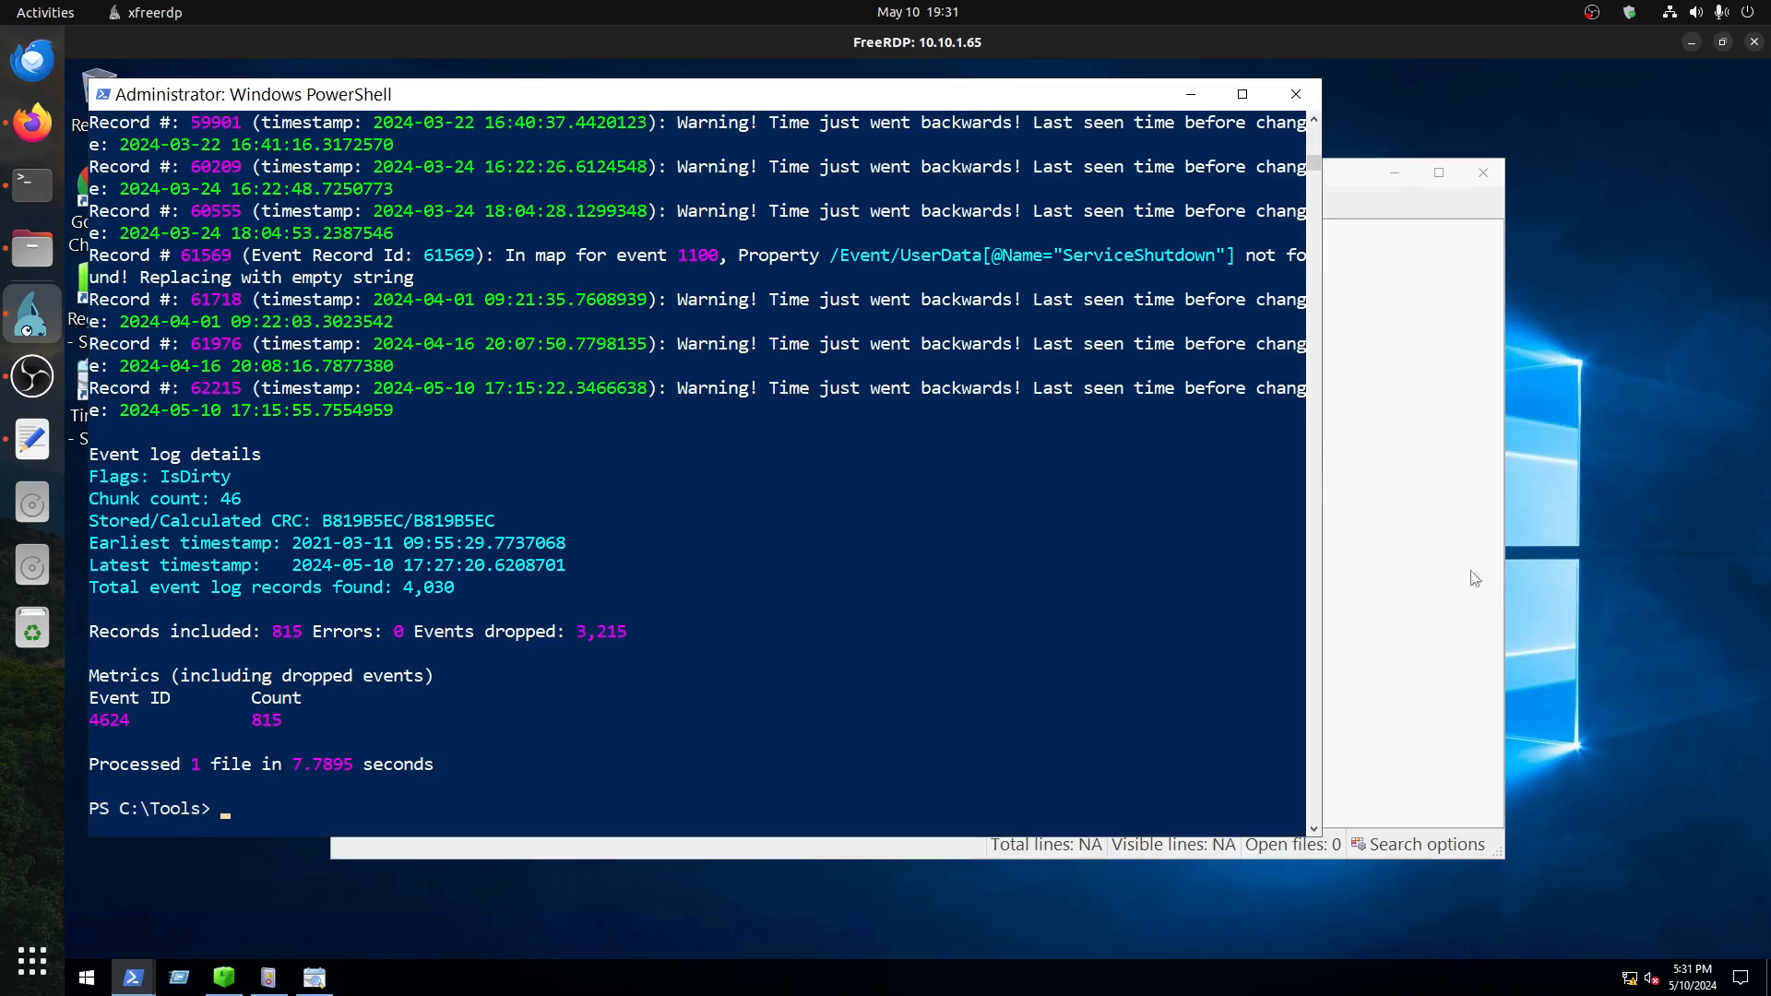
Step: Open C:\security.csv in Timeline Explorer and reposition its window
{"action": "left_click", "coordinate": [1383, 558]}
{"action": "left_click", "coordinate": [351, 203]}
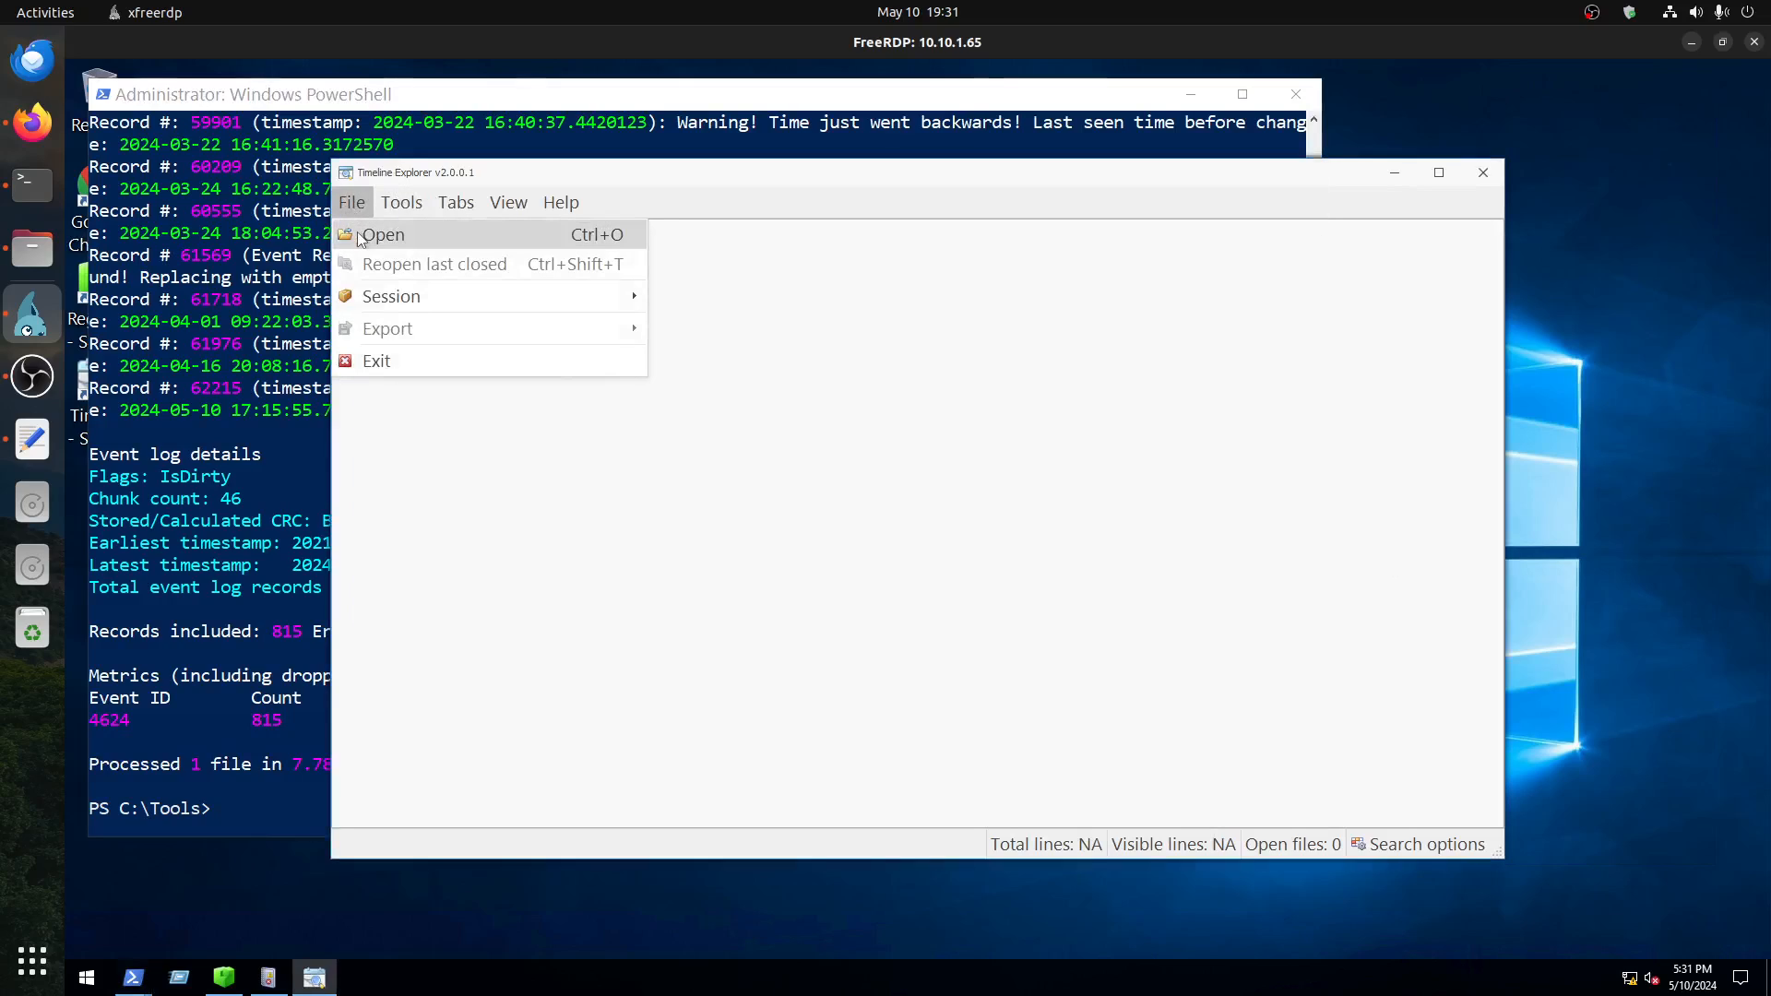
{"action": "left_click", "coordinate": [362, 231]}
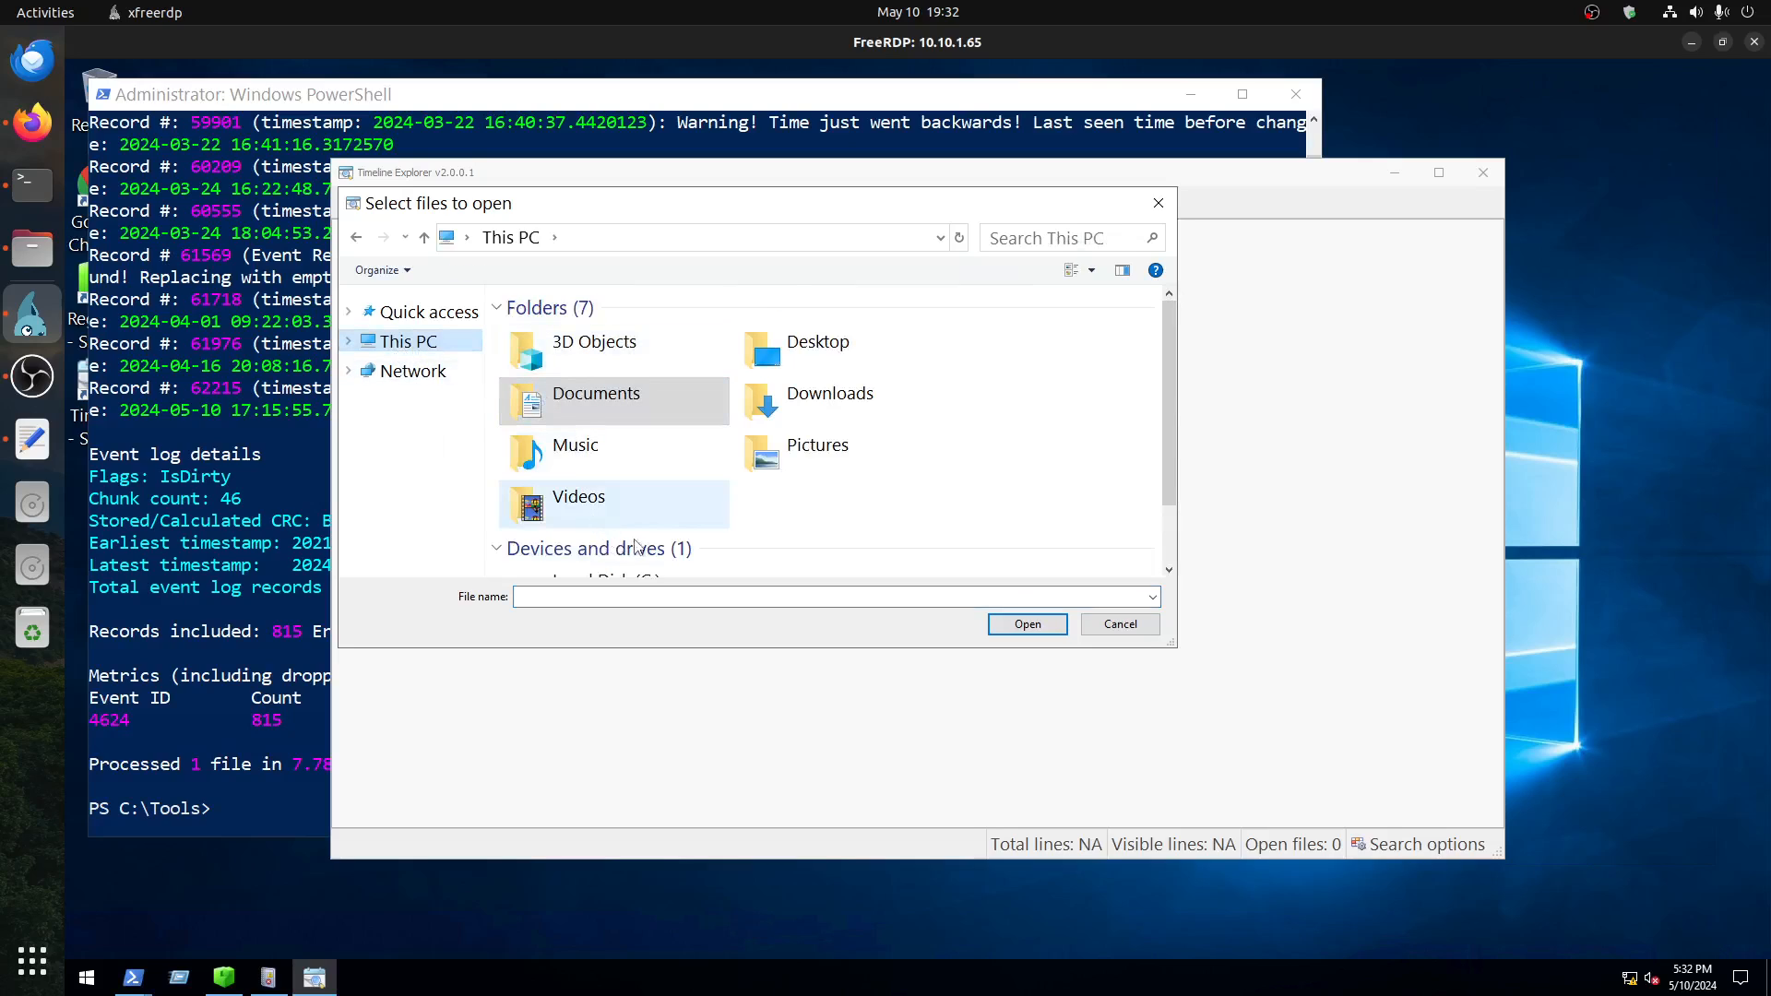
{"action": "scroll", "coordinate": [630, 541], "scroll_direction": "down", "scroll_amount": 1}
{"action": "double_click", "coordinate": [628, 541]}
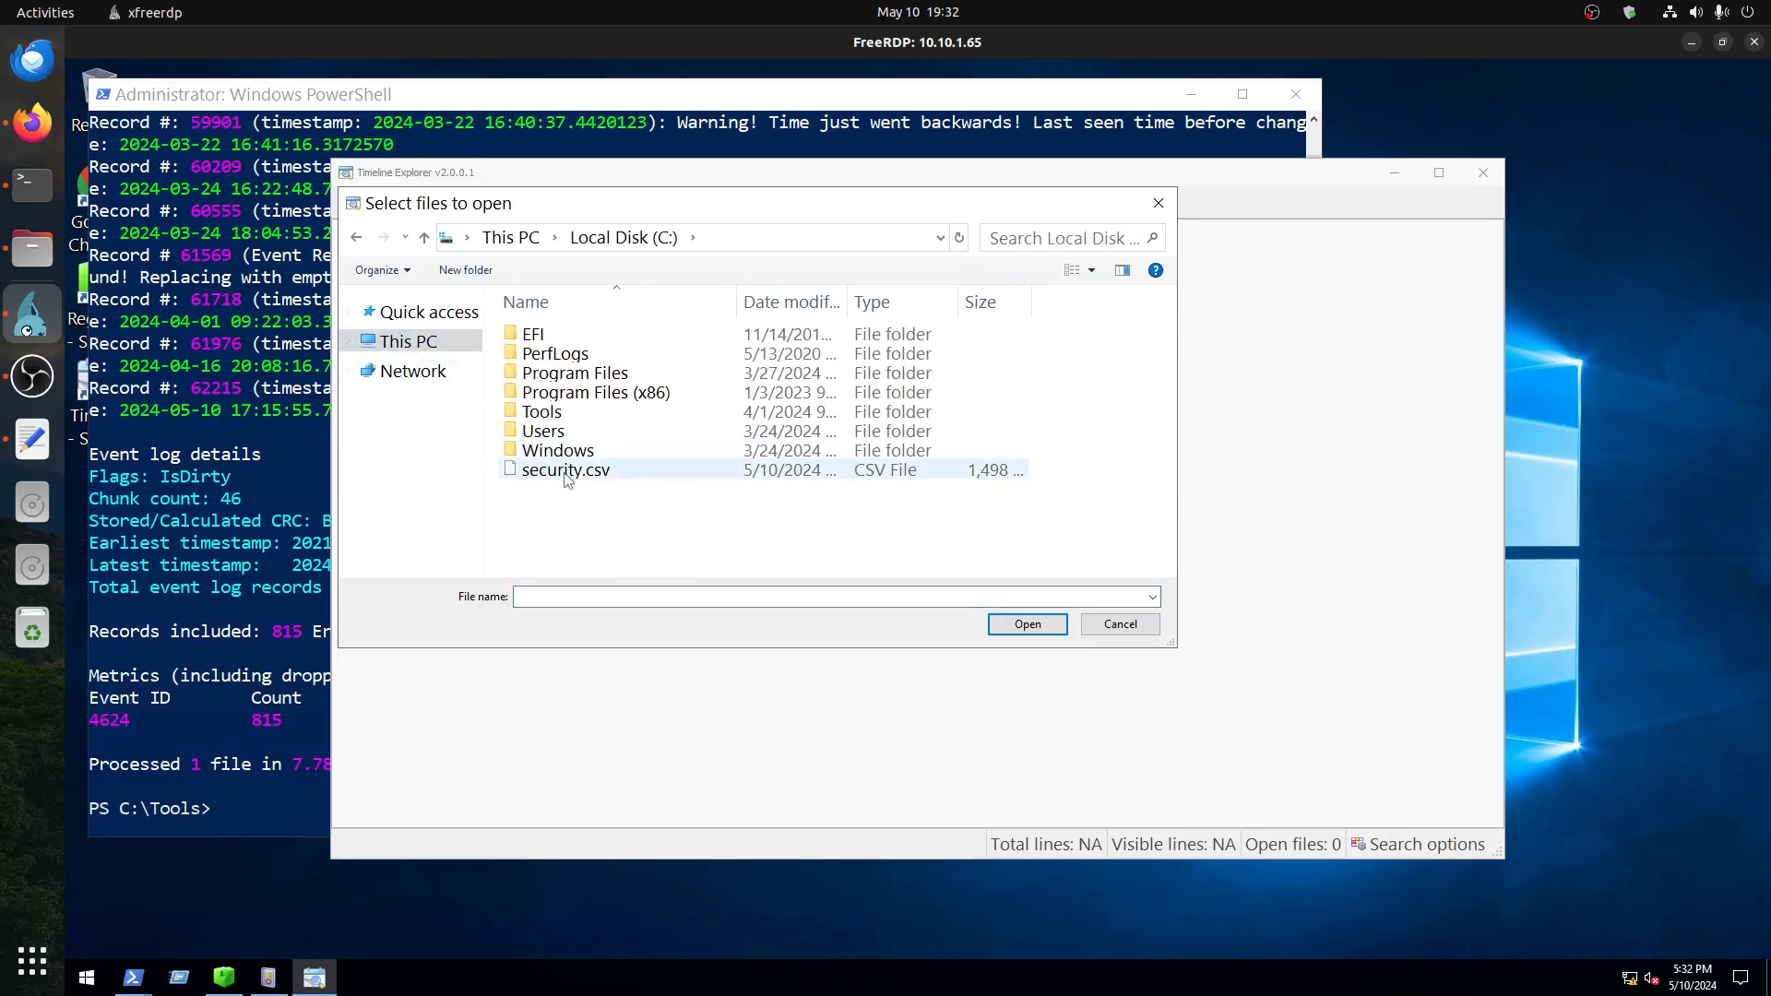
{"action": "double_click", "coordinate": [565, 471]}
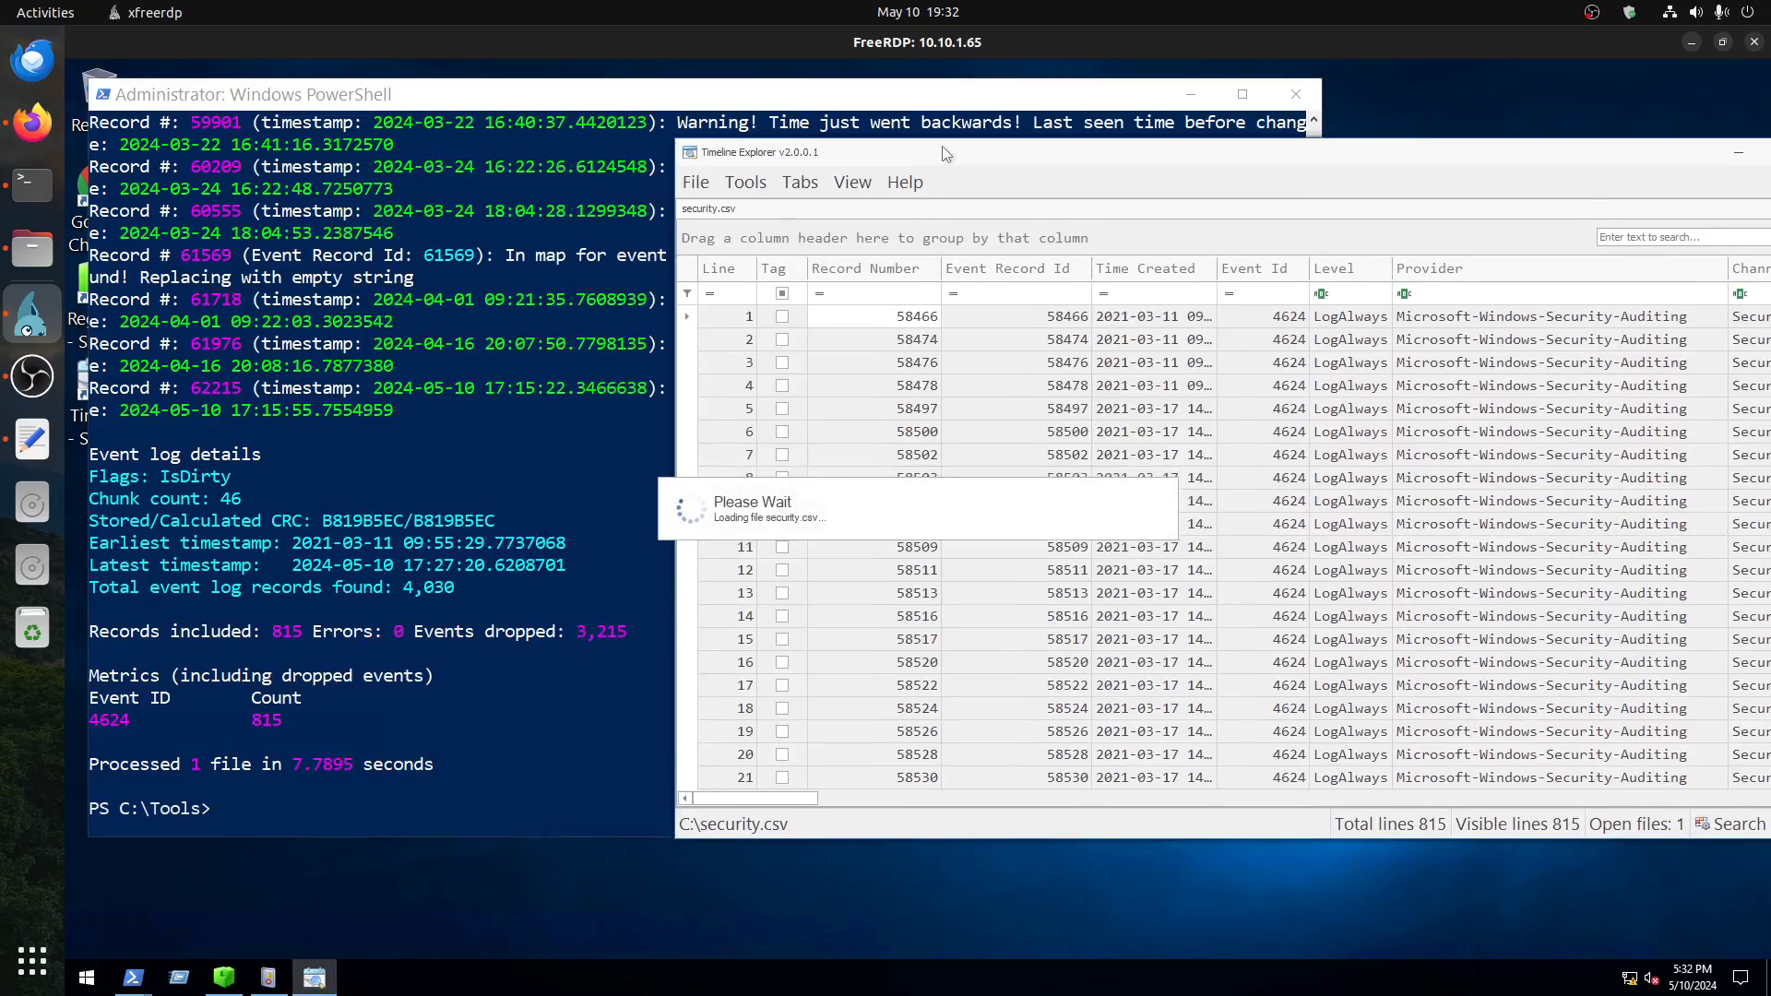
{"action": "left_click_drag", "start_coordinate": [871, 128], "coordinate": [817, 127]}
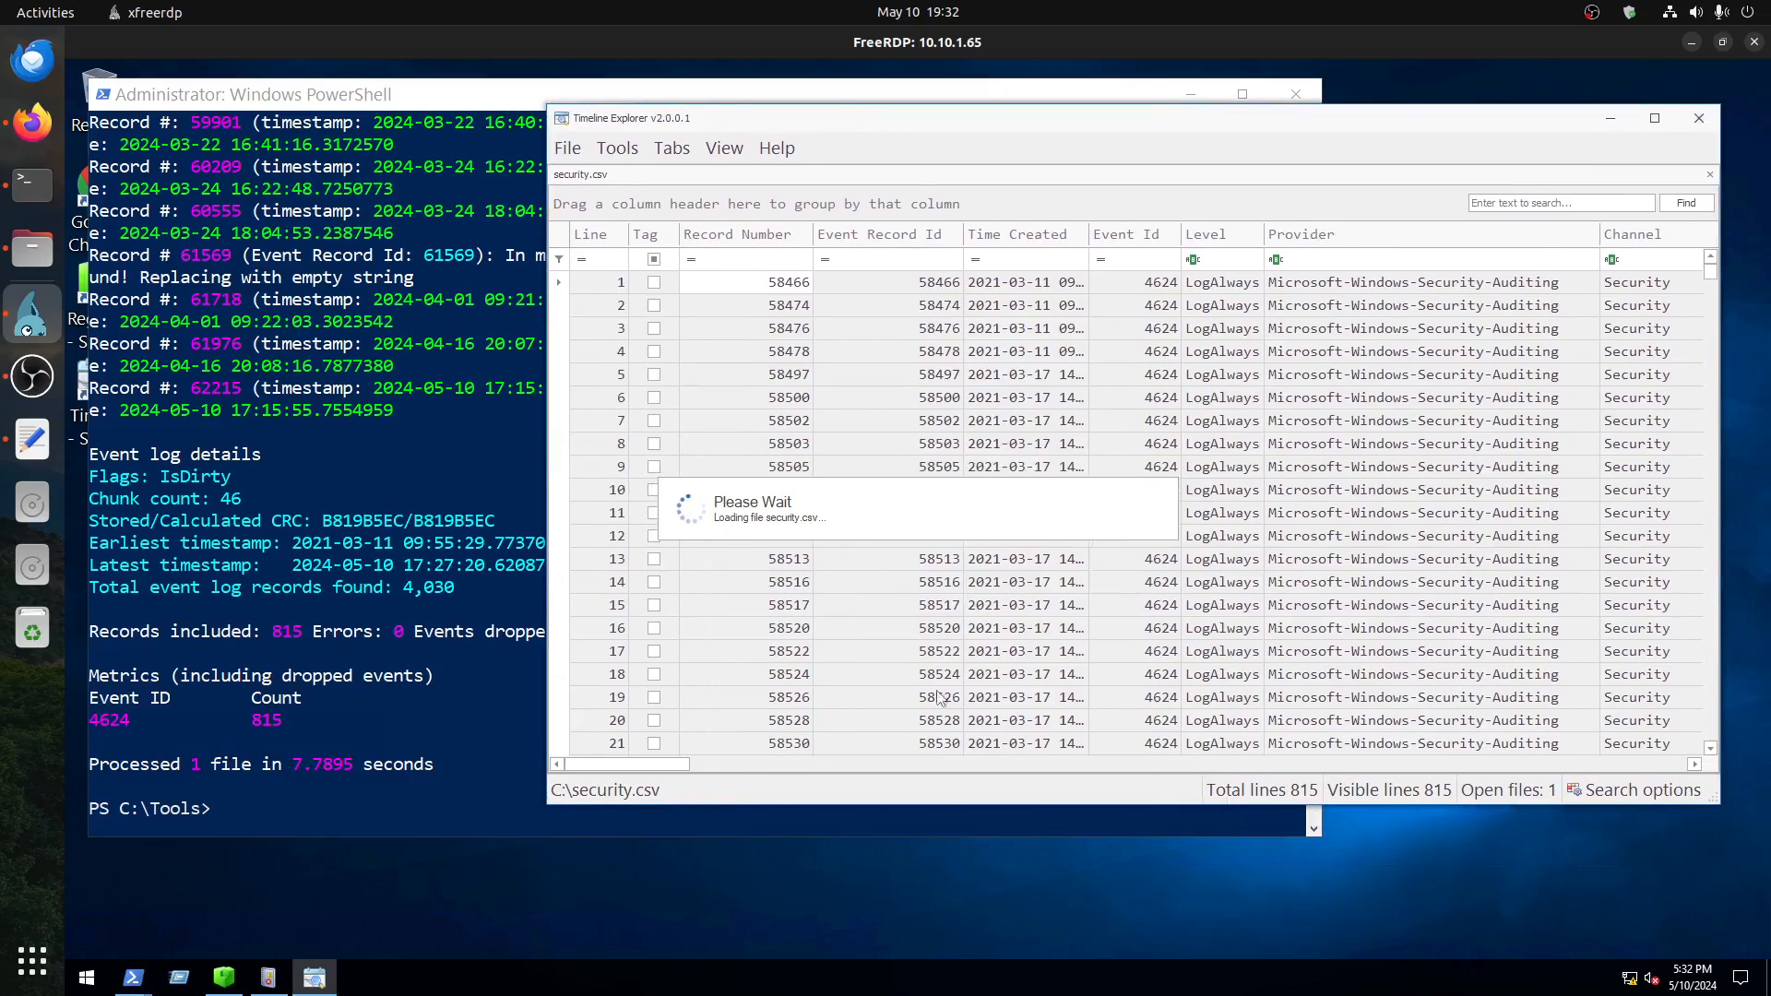
Step: Switch to Event Viewer and widen the Date and Time column of the filtered Security log to show full timestamps
{"action": "left_click", "coordinate": [267, 979]}
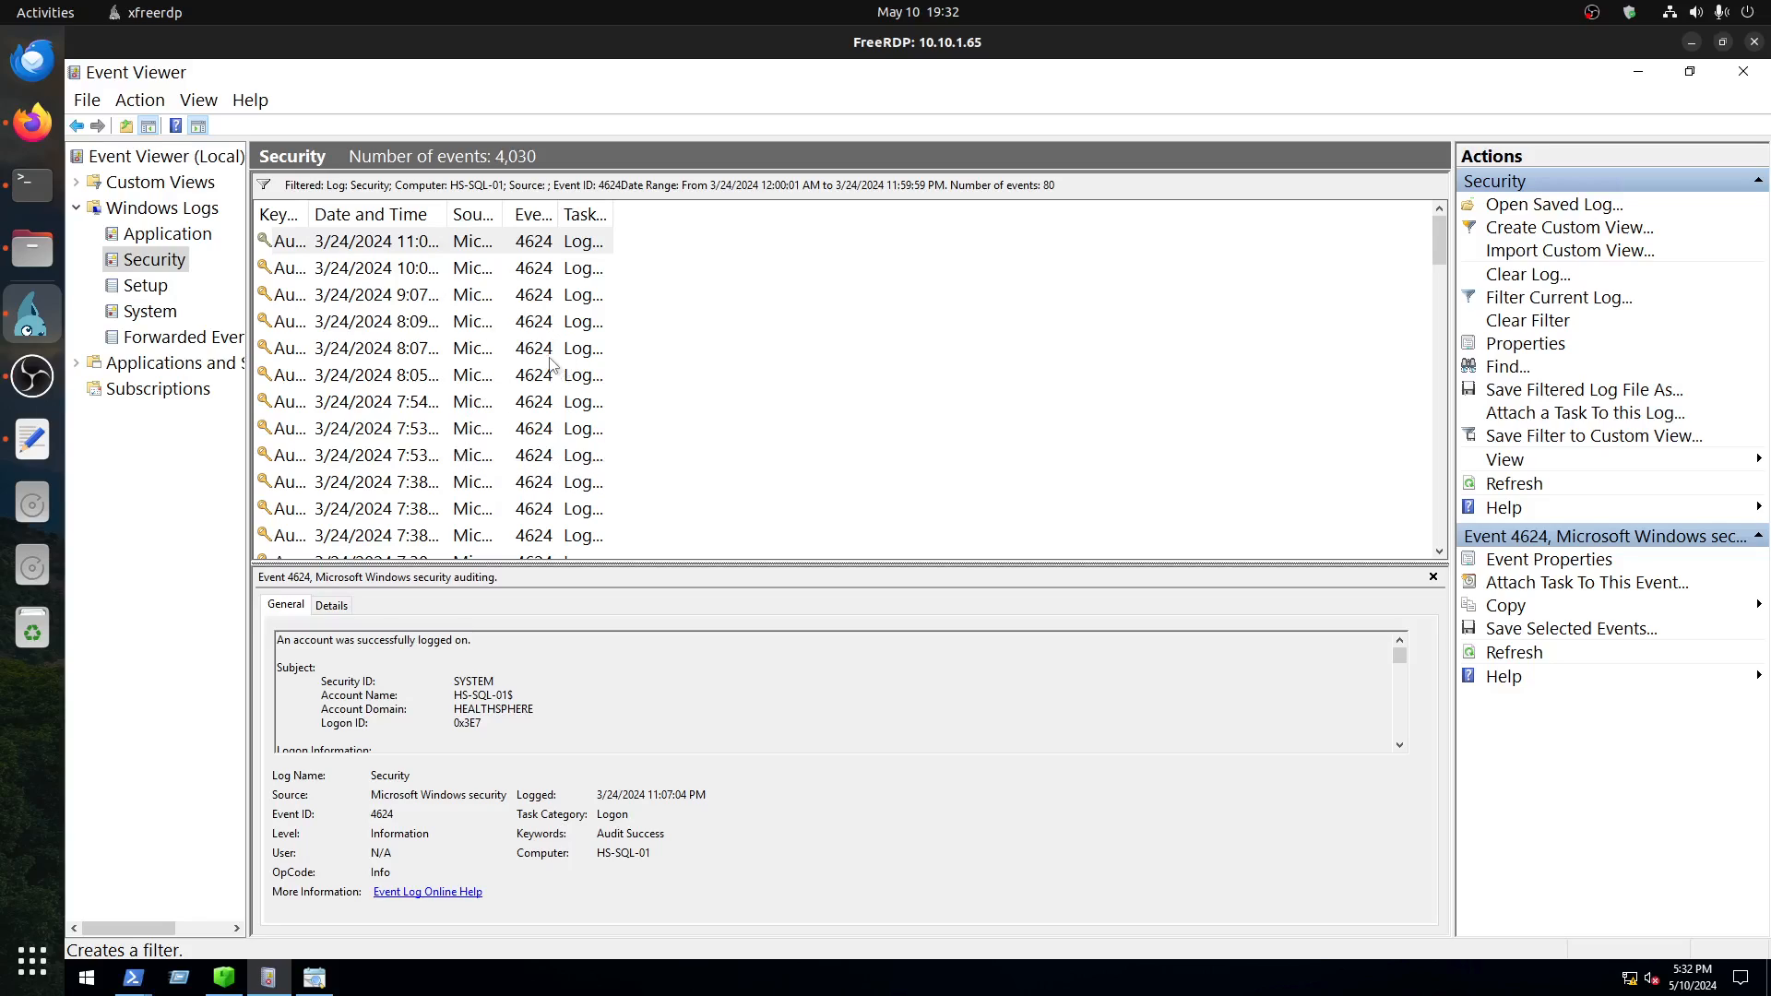
{"action": "left_click", "coordinate": [482, 385]}
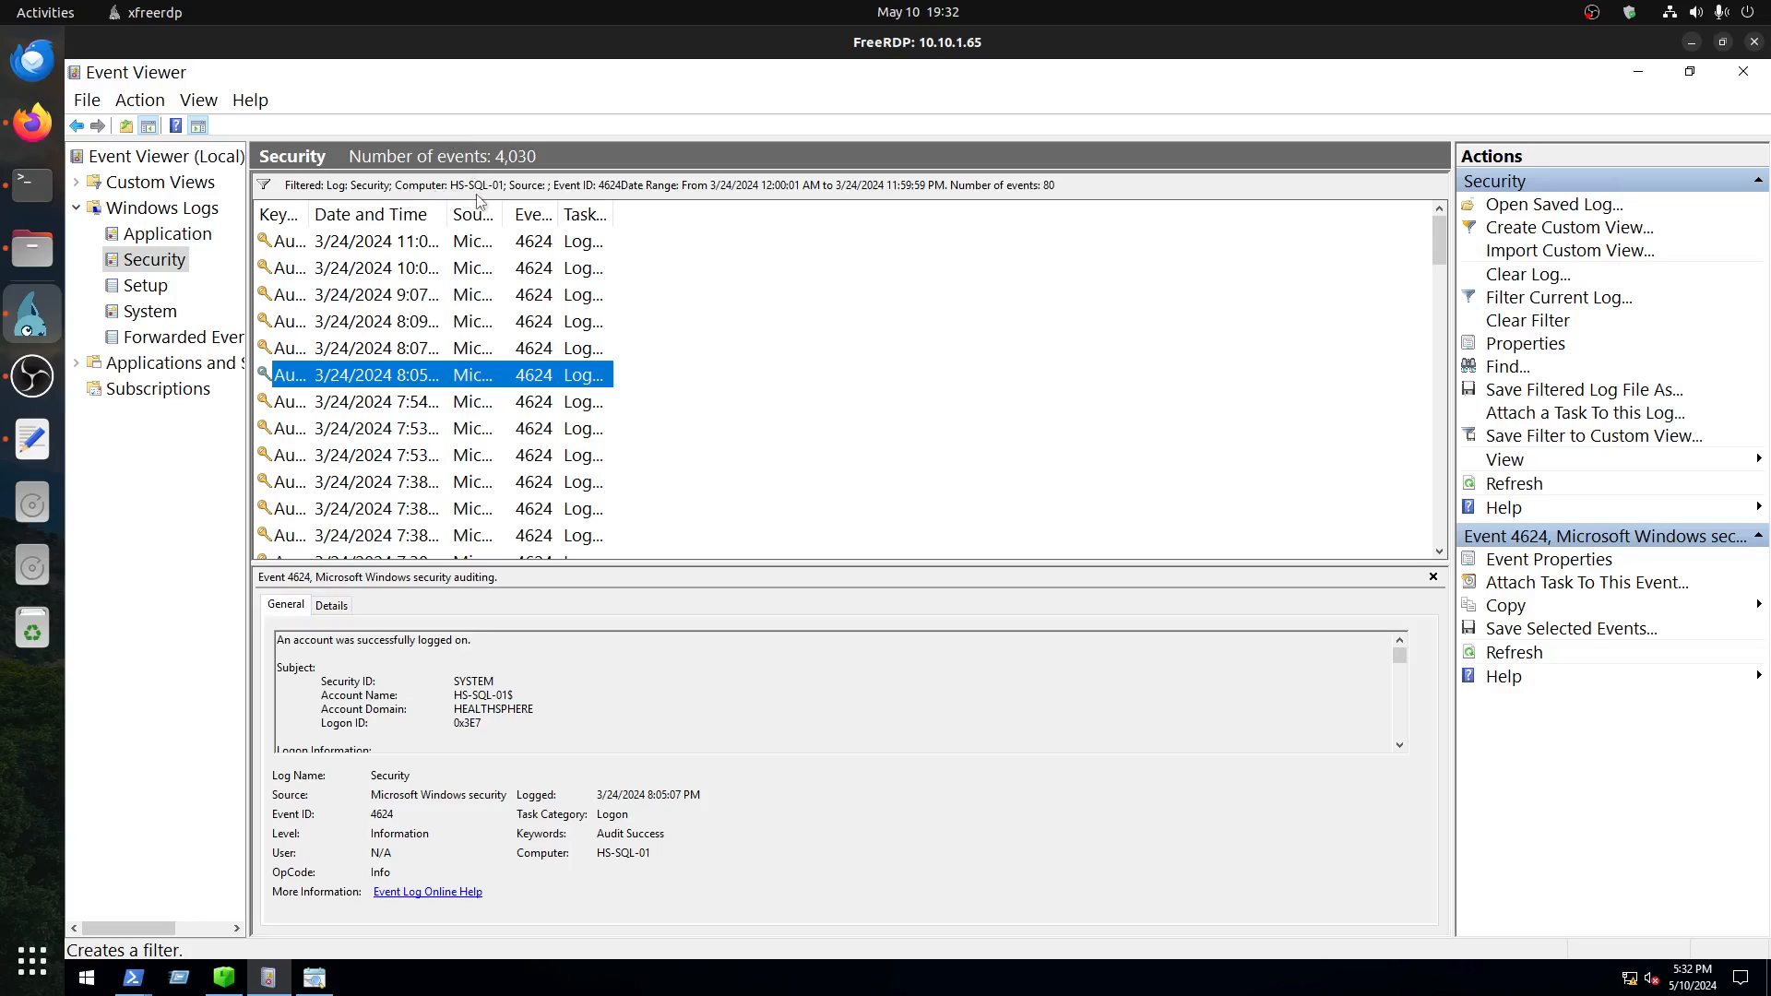
{"action": "left_click_drag", "start_coordinate": [446, 215], "coordinate": [978, 225]}
Step: Open a 3/24/2024 6:04:49 PM logon event near the end of the list and check its logon type
{"action": "scroll", "coordinate": [744, 432], "scroll_direction": "down", "scroll_amount": 18}
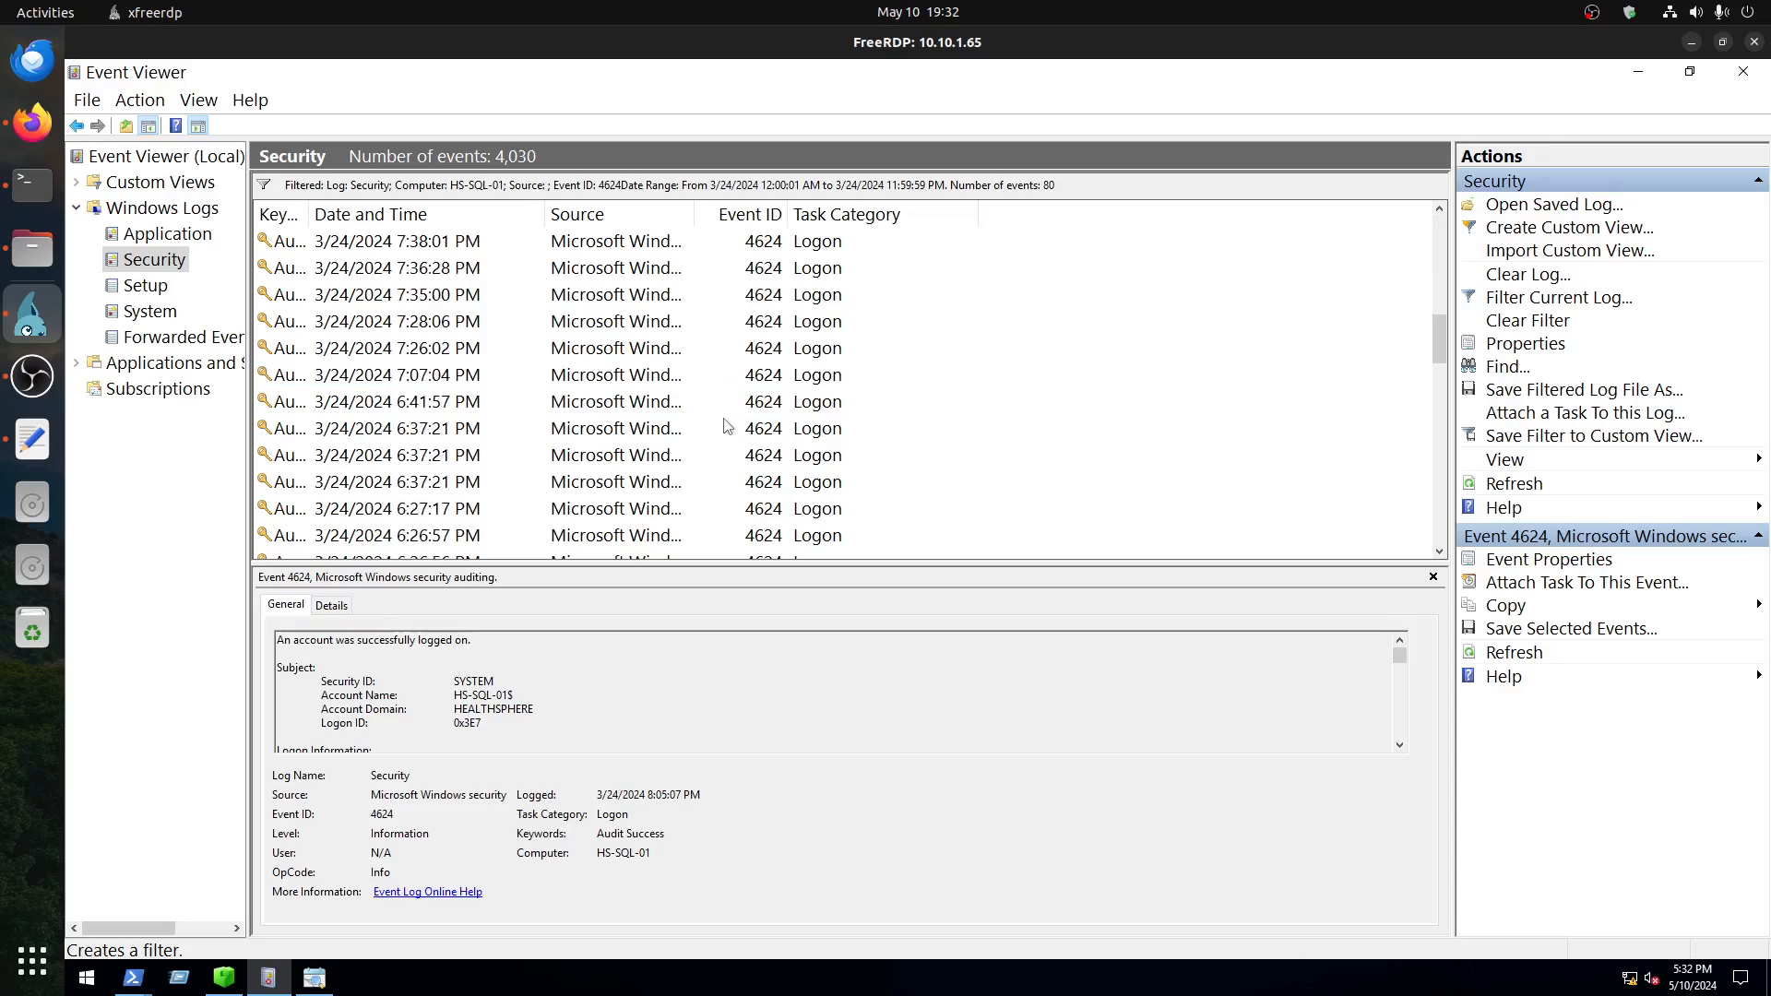
{"action": "scroll", "coordinate": [744, 432], "scroll_direction": "down", "scroll_amount": 1}
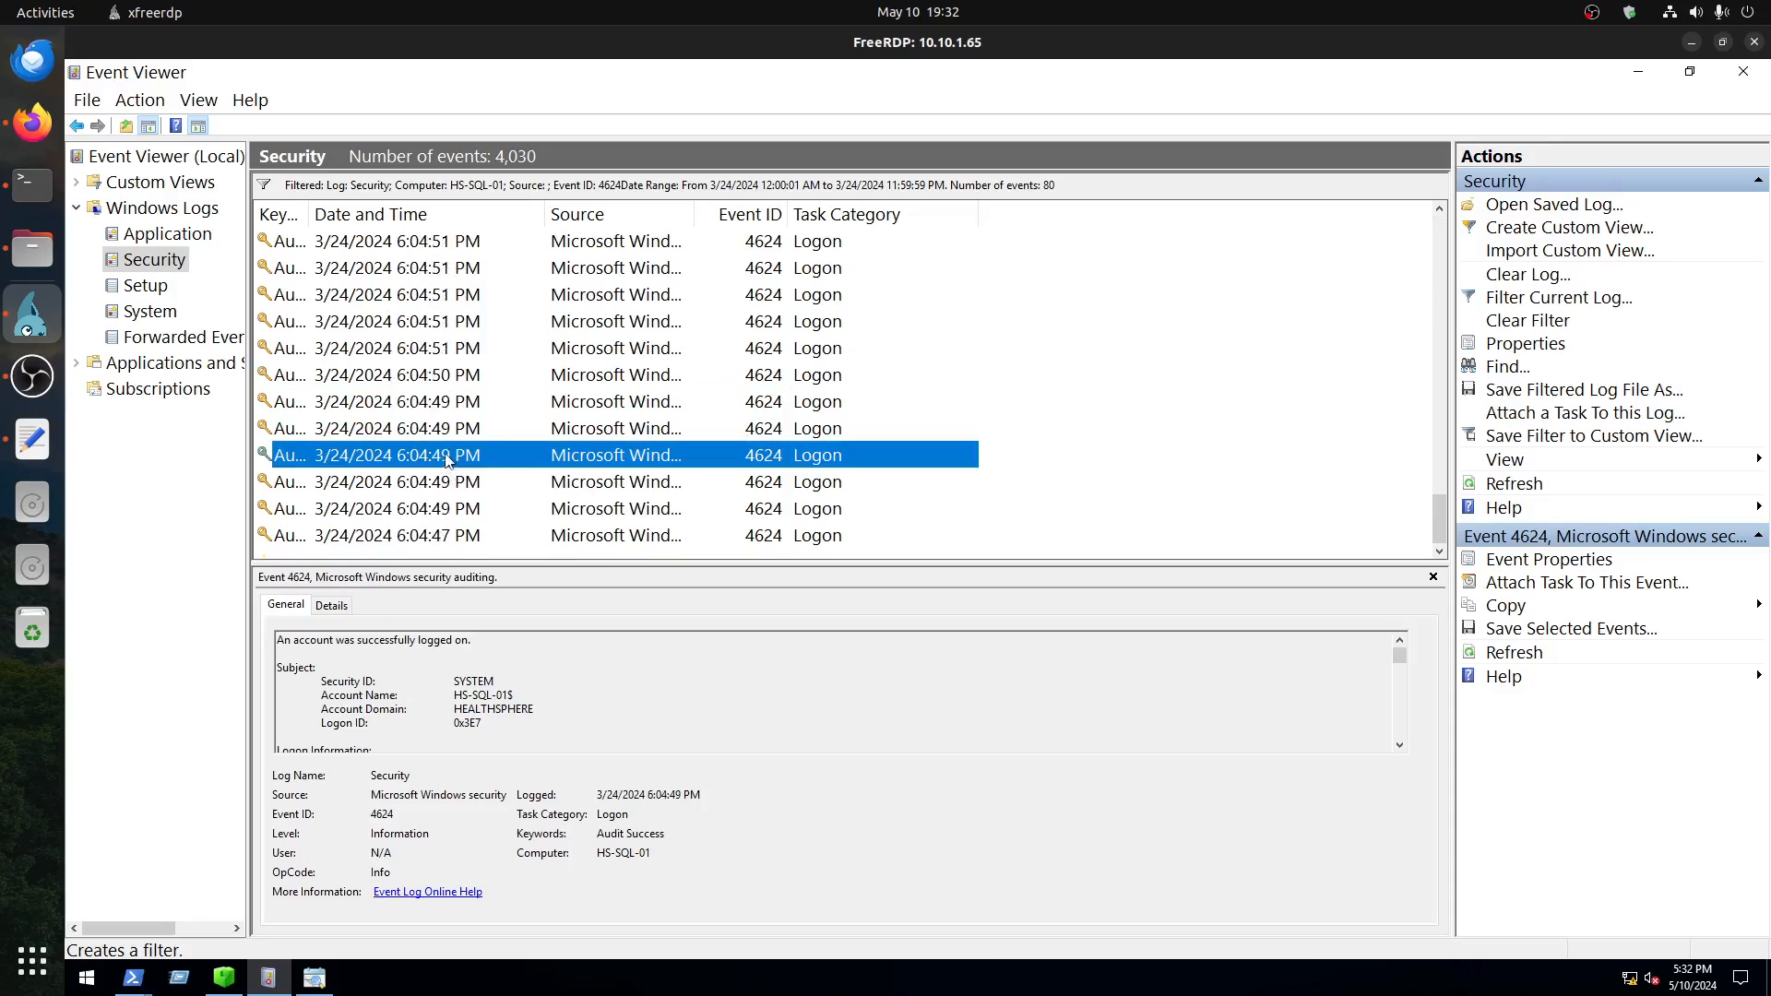
{"action": "left_click", "coordinate": [450, 456]}
{"action": "scroll", "coordinate": [512, 688], "scroll_direction": "down", "scroll_amount": 2}
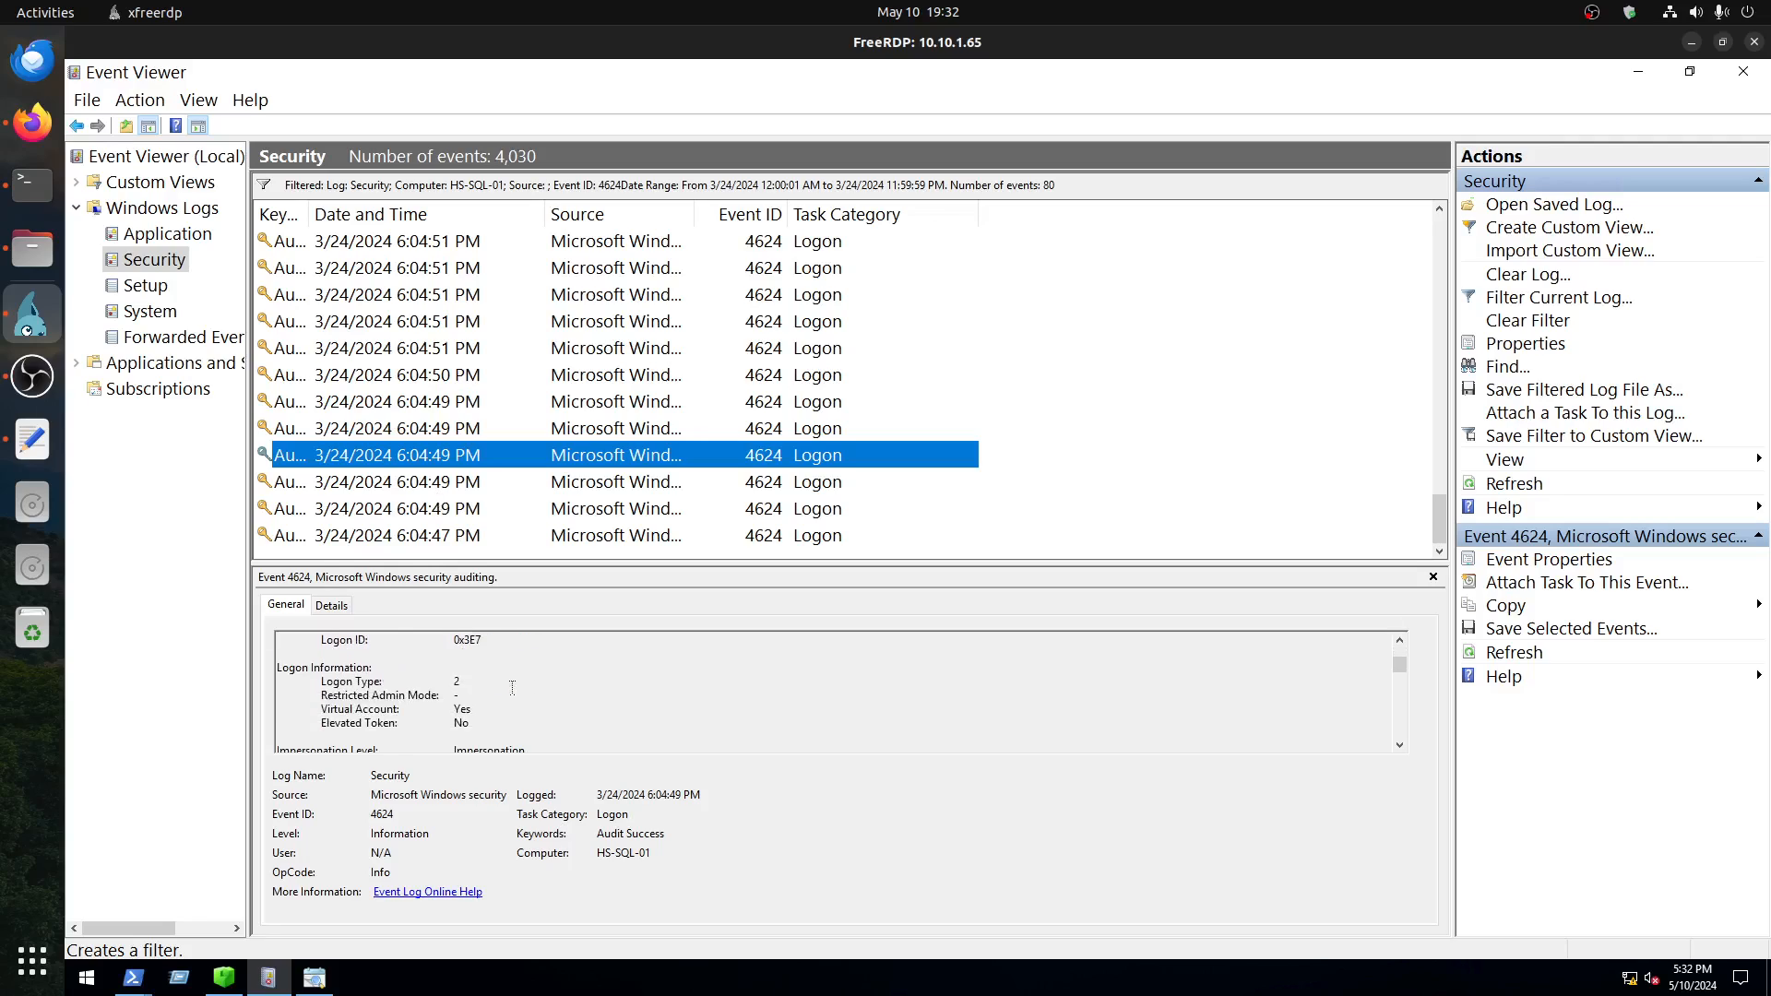
{"action": "left_click", "coordinate": [456, 682]}
{"action": "left_click_drag", "start_coordinate": [459, 682], "coordinate": [319, 682]}
Step: Look up the logon type meanings in Microsoft's Audit logon events article and ManageEngine's event 4624 page in Firefox
{"action": "left_click", "coordinate": [32, 121]}
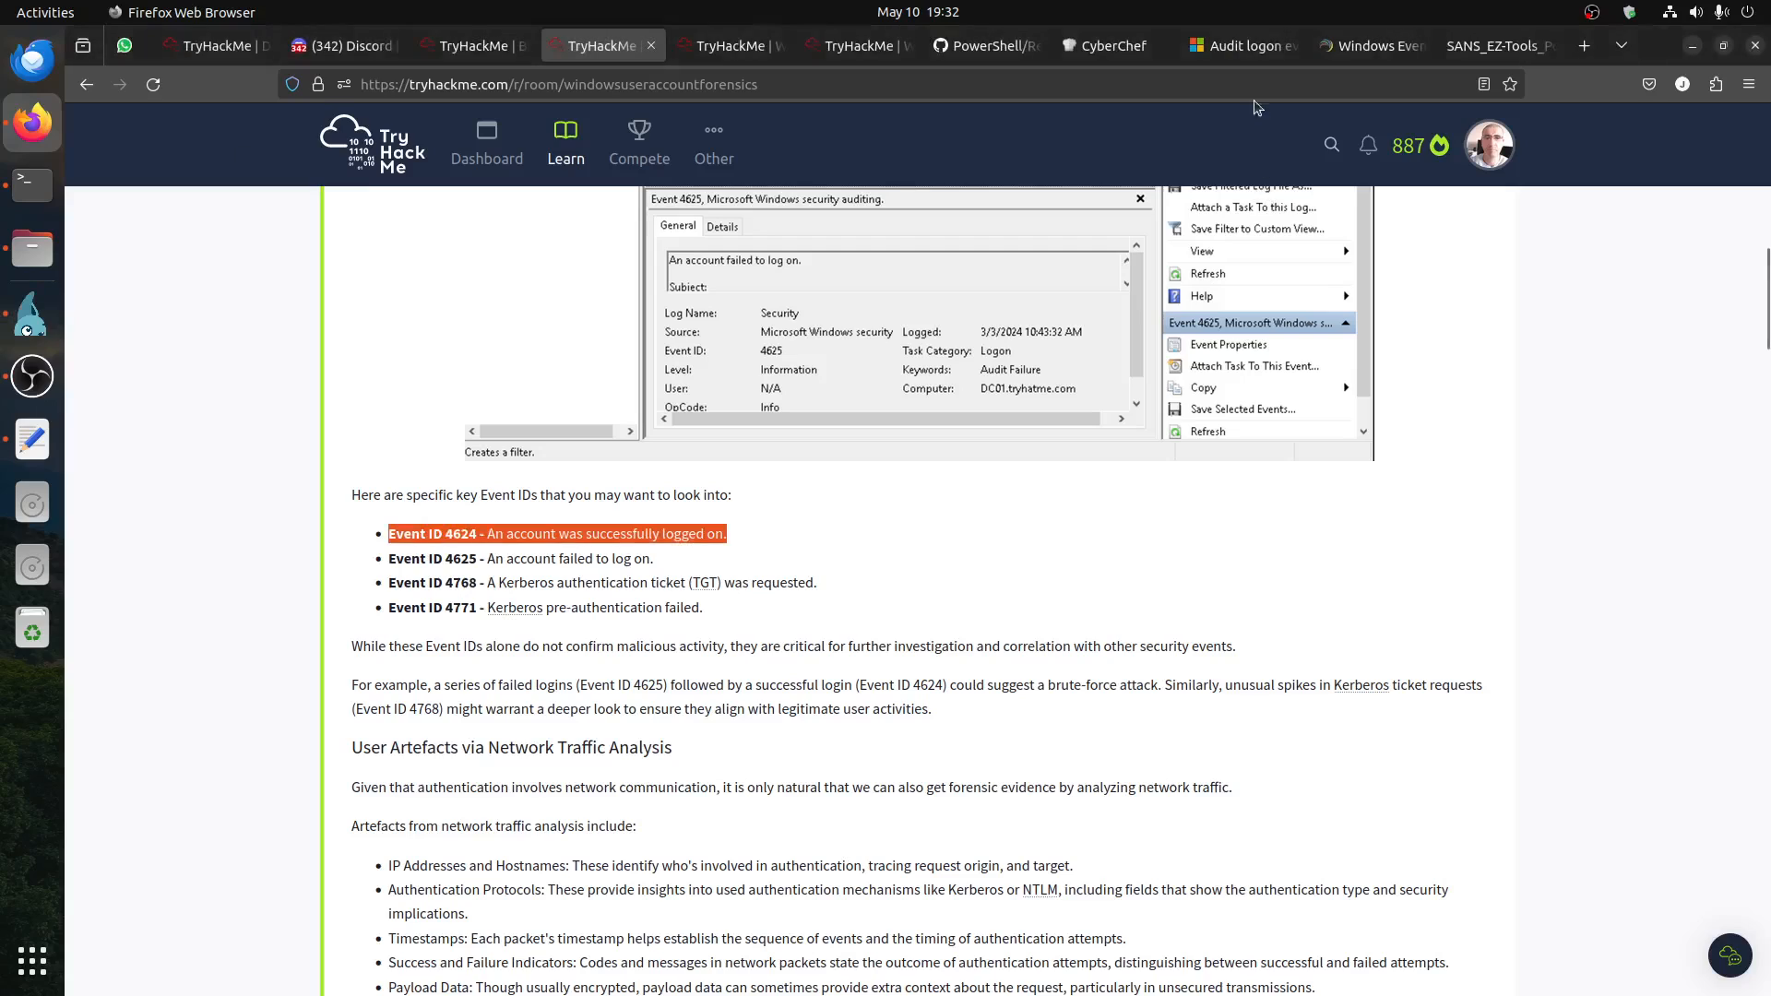
{"action": "left_click", "coordinate": [1243, 45]}
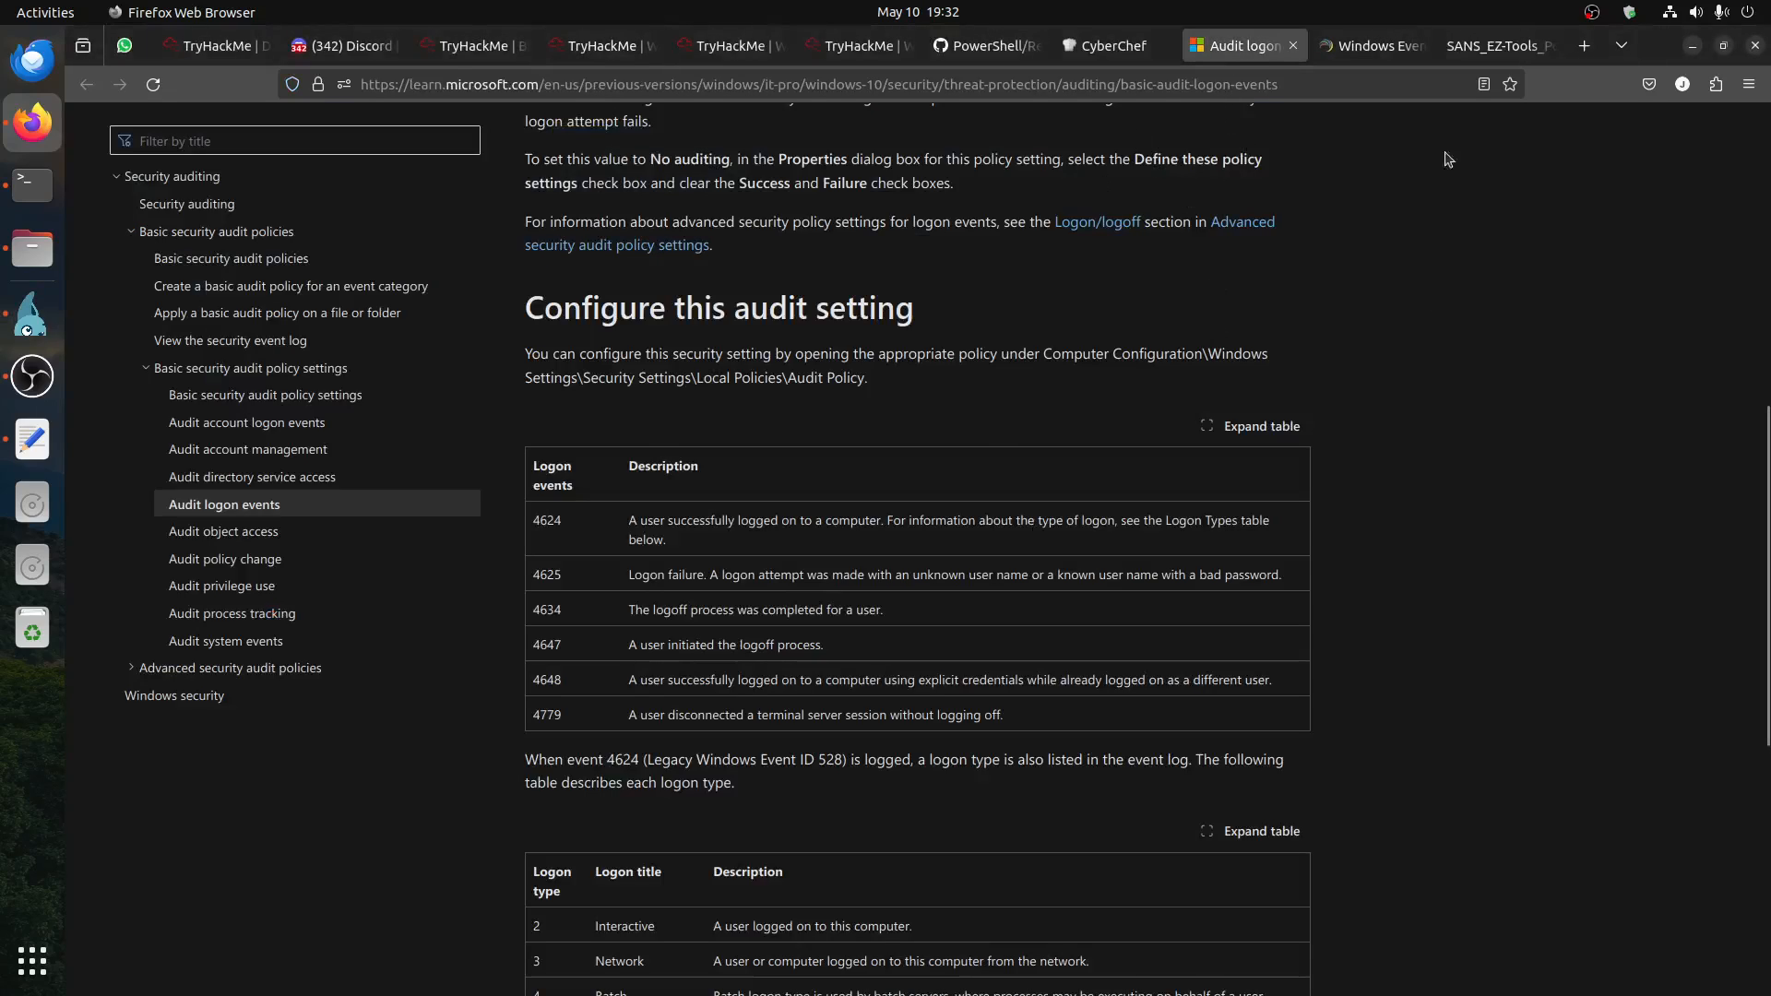
{"action": "left_click", "coordinate": [1376, 46]}
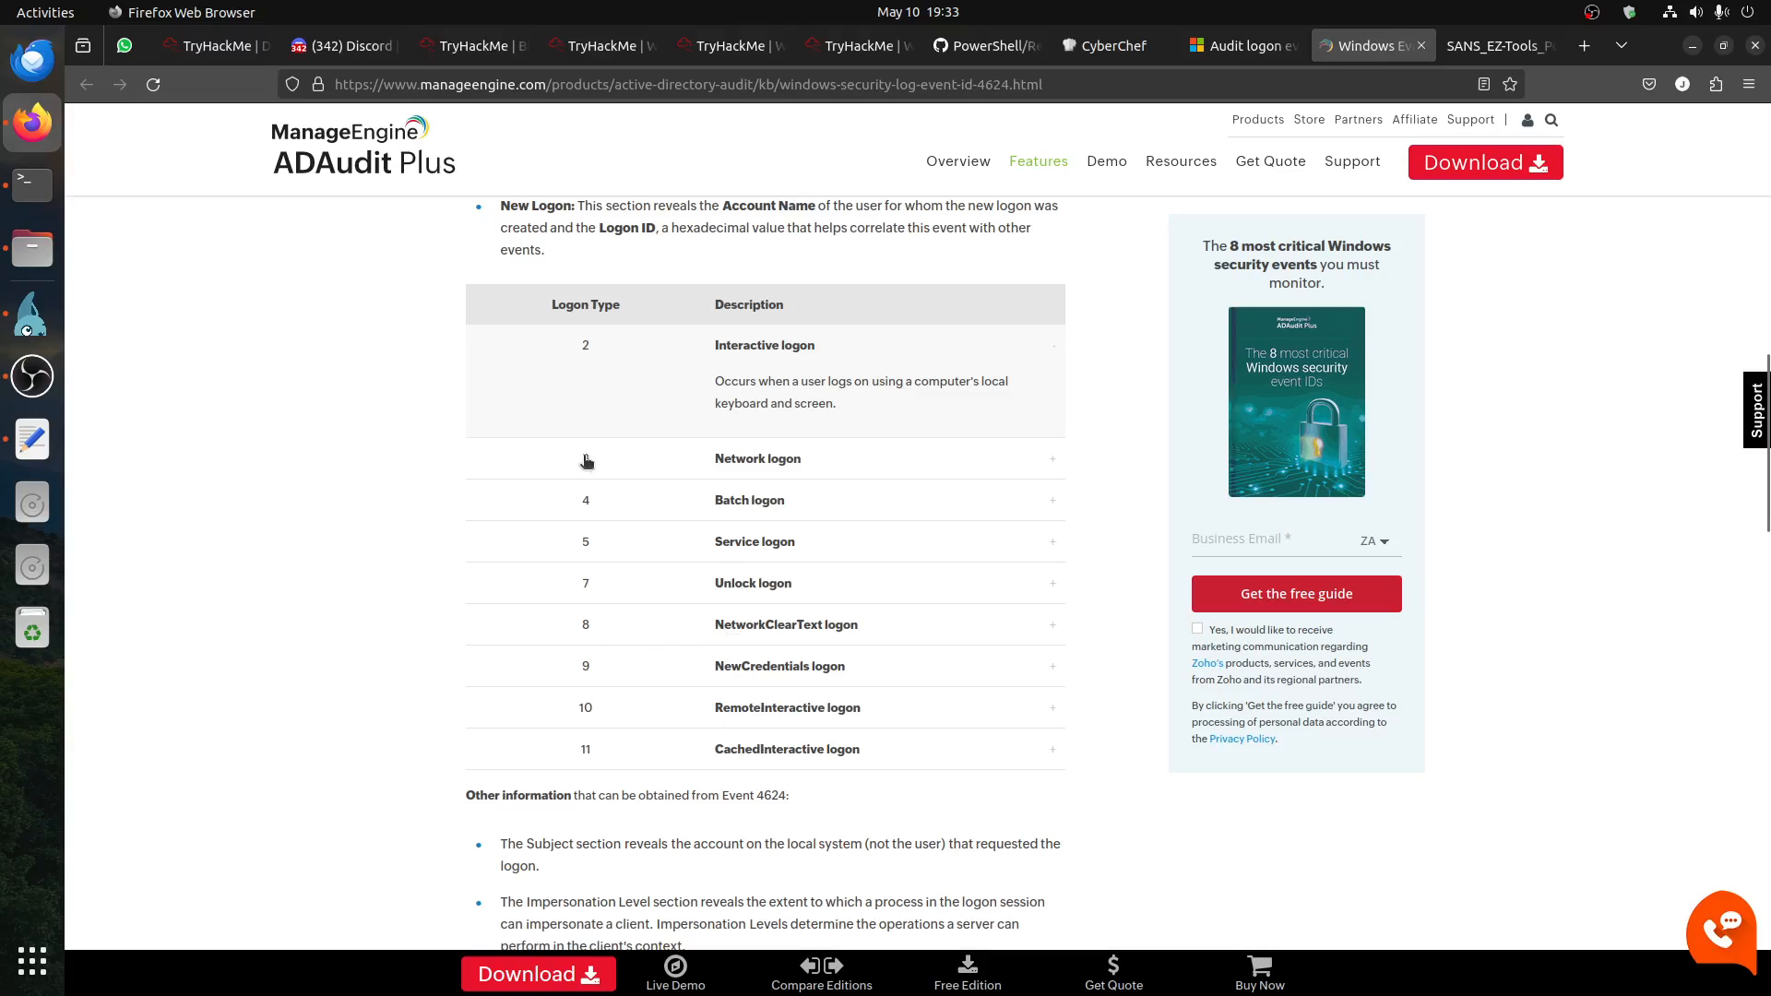
Step: Return to Event Viewer and inspect the 6:04:54 PM and 6:26:54 PM logon events, checking the logon type of the latter
{"action": "left_click", "coordinate": [27, 332]}
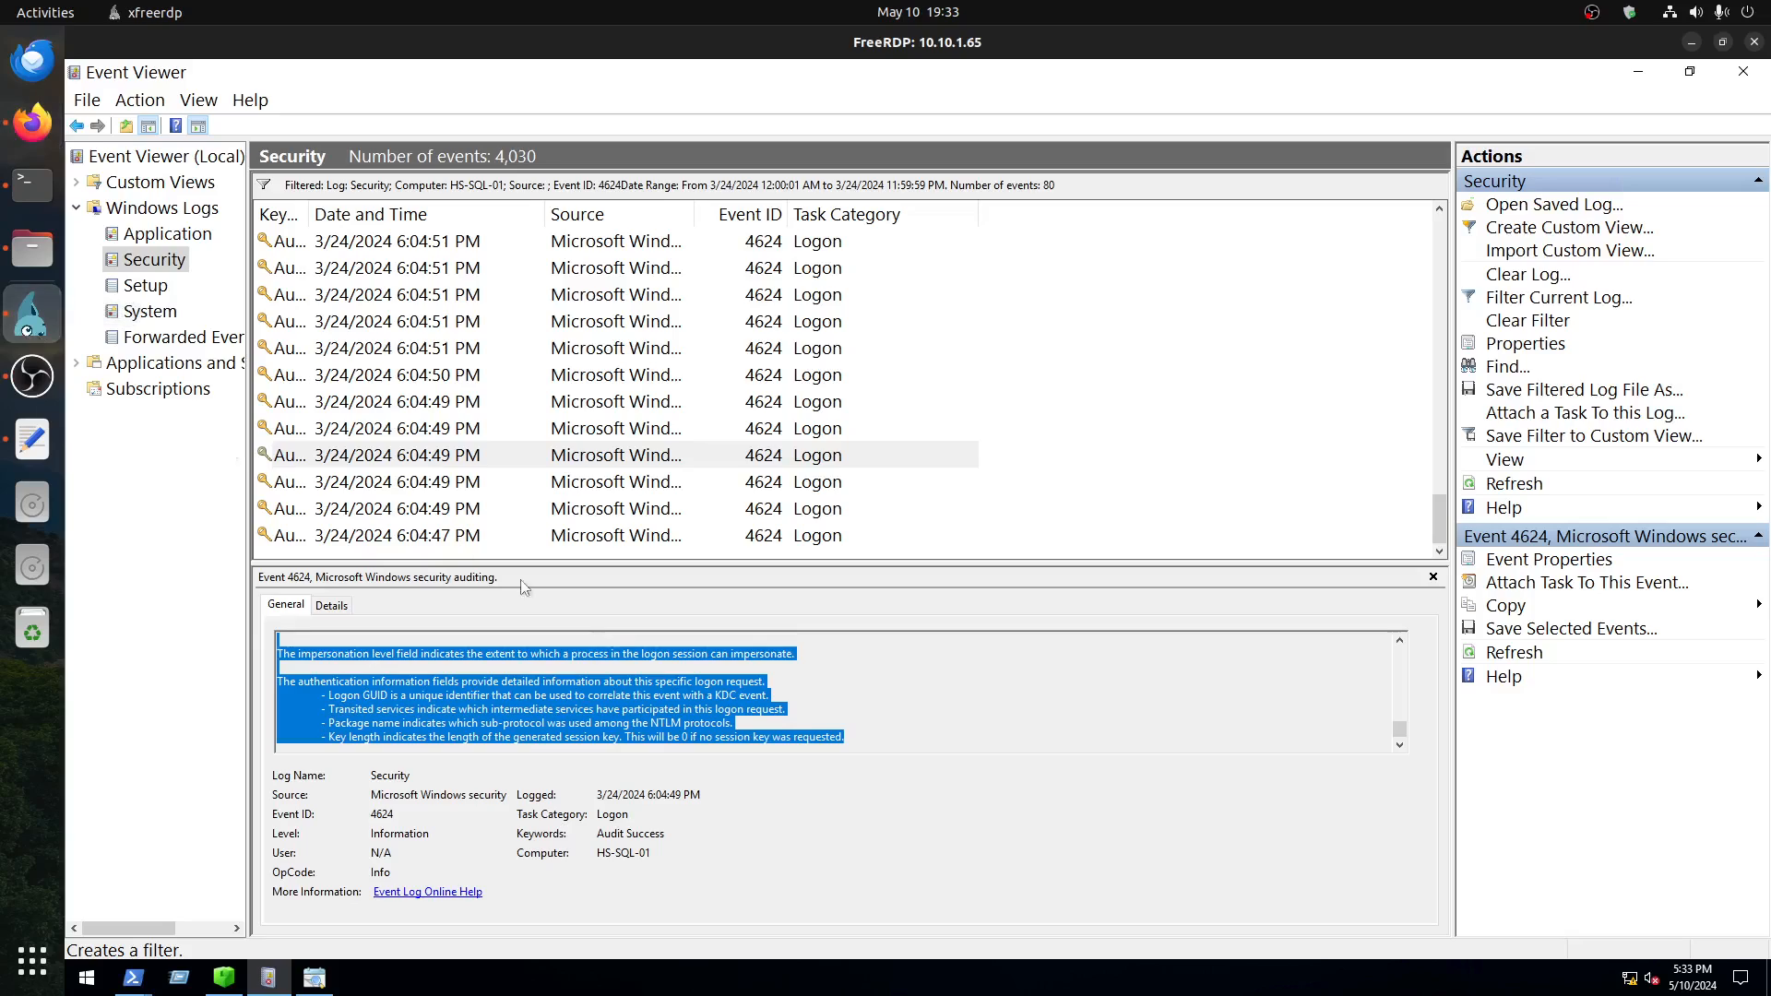
{"action": "left_click", "coordinate": [406, 373]}
{"action": "scroll", "coordinate": [430, 382], "scroll_direction": "up", "scroll_amount": 3}
{"action": "left_click", "coordinate": [430, 376]}
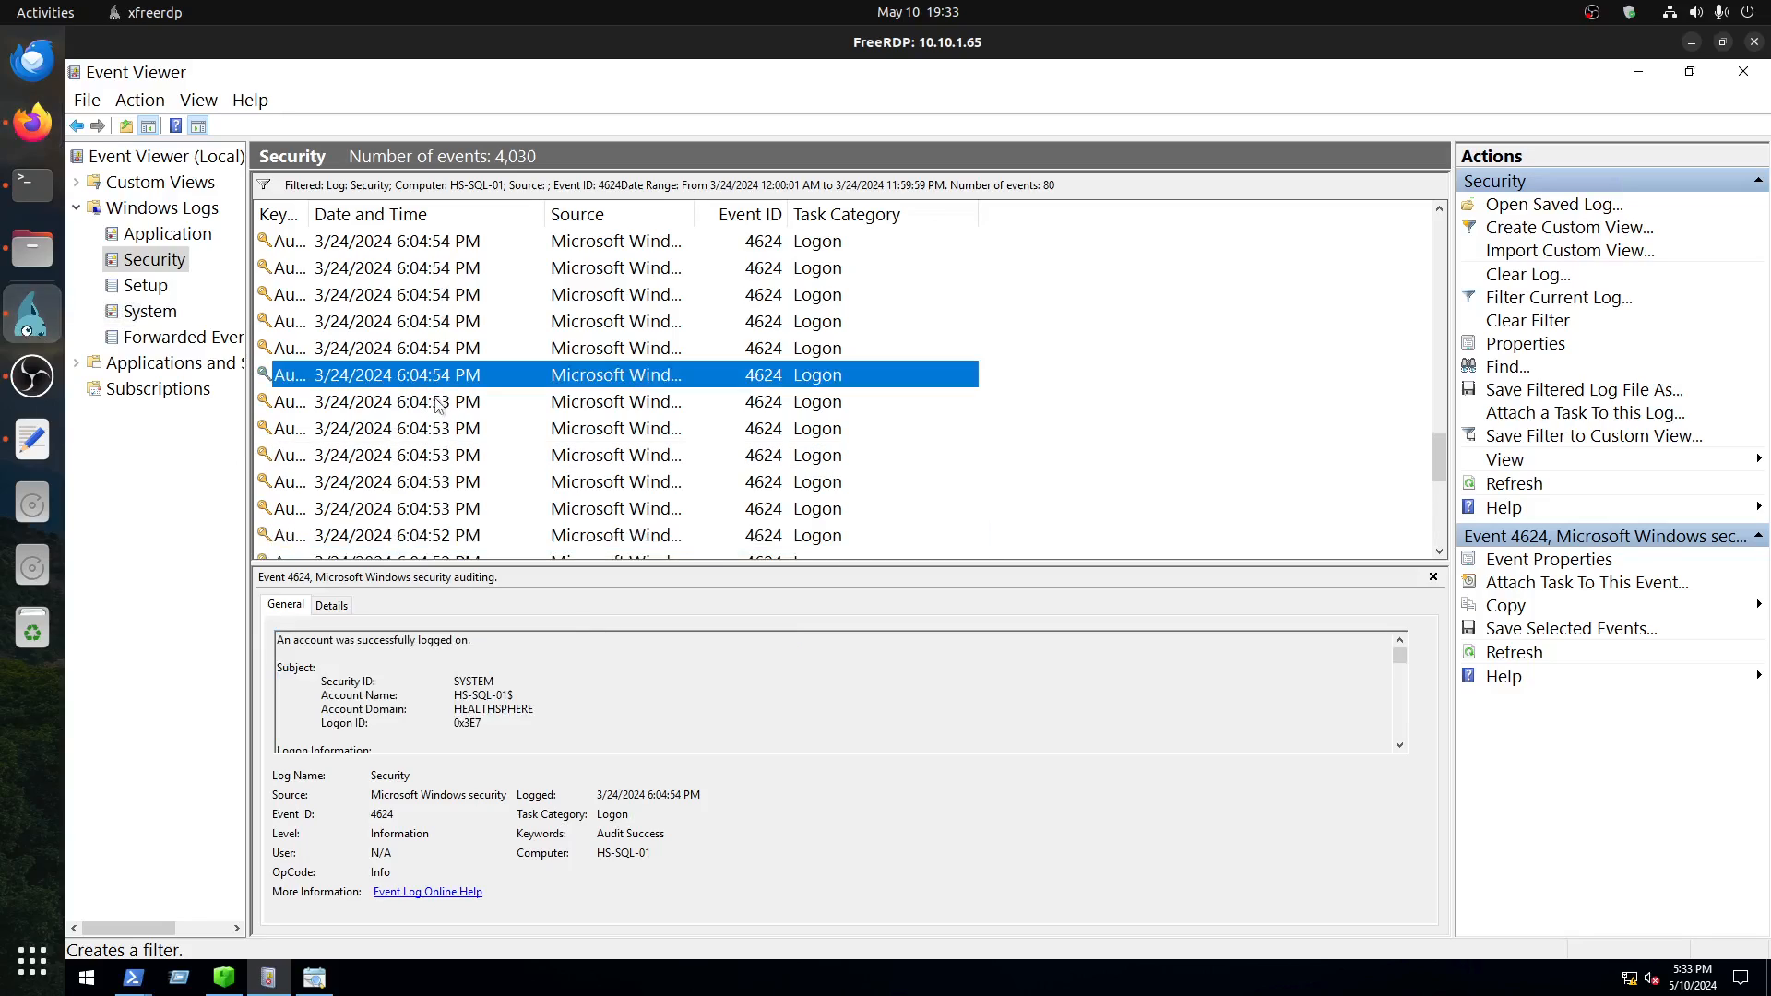
{"action": "scroll", "coordinate": [430, 378], "scroll_direction": "up", "scroll_amount": 3}
{"action": "left_click", "coordinate": [431, 378]}
{"action": "scroll", "coordinate": [502, 726], "scroll_direction": "down", "scroll_amount": 2}
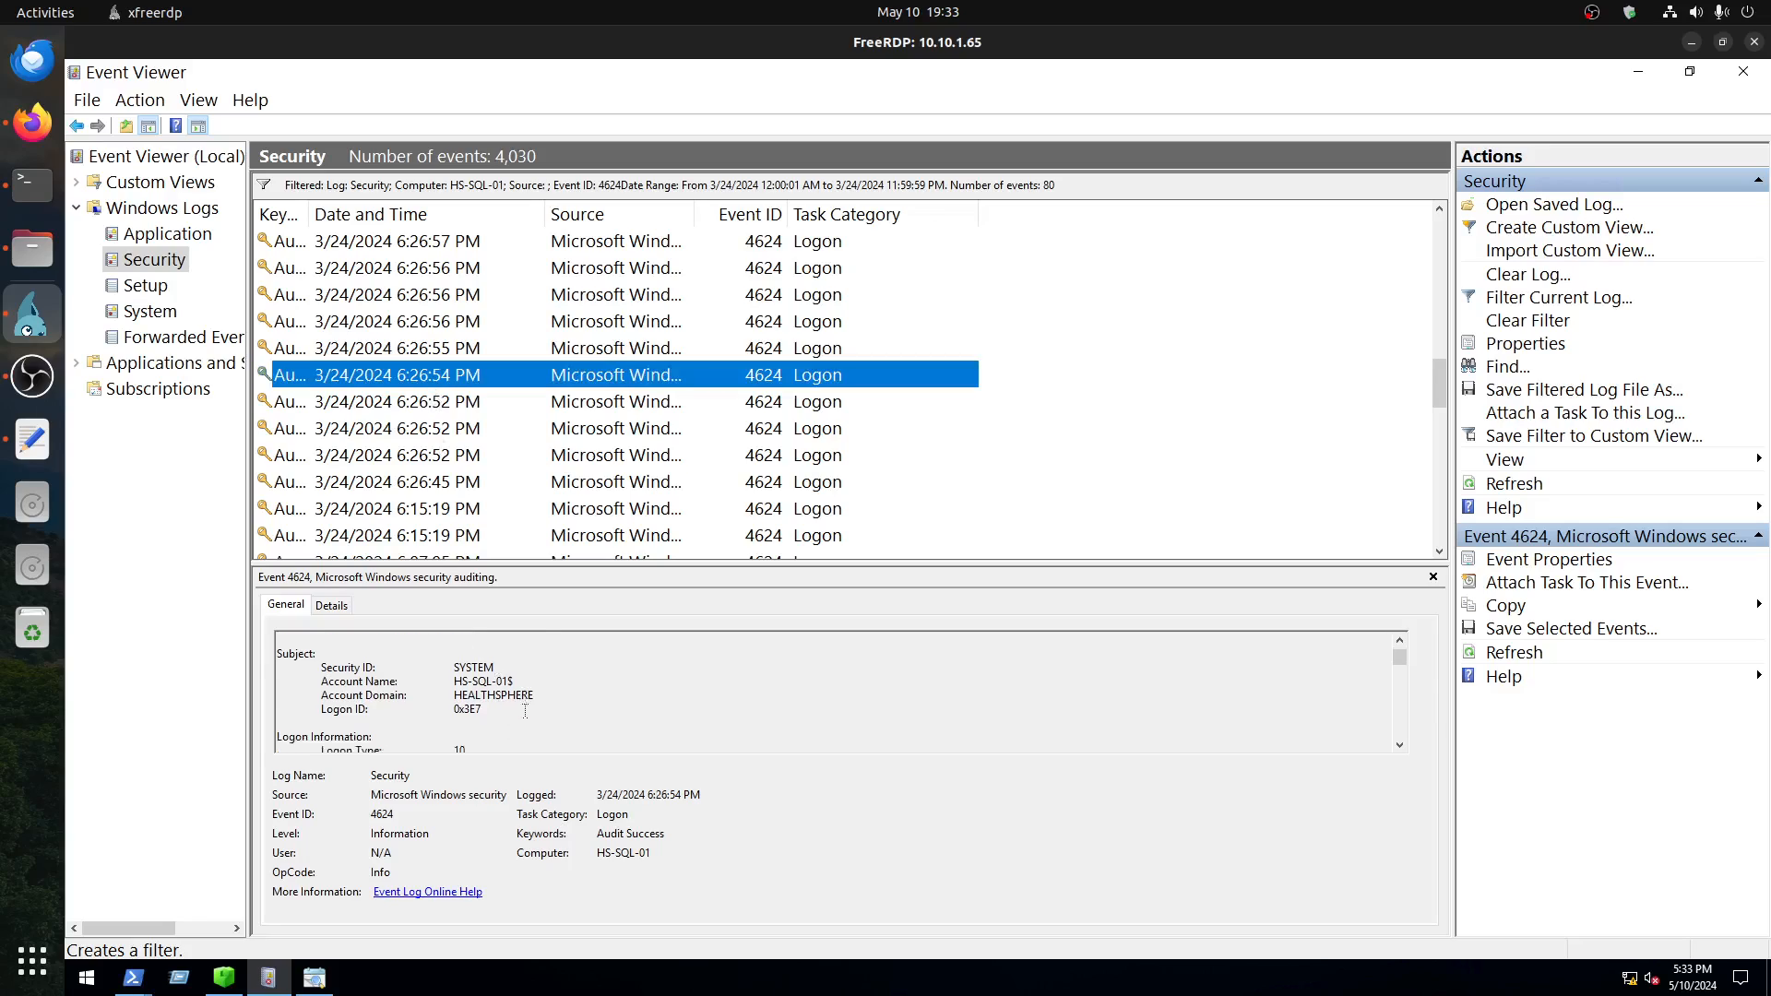
Step: Examine the logon type and full description of the 3/24/2024 6:26:56 PM logon event
{"action": "left_click", "coordinate": [415, 269]}
{"action": "scroll", "coordinate": [484, 699], "scroll_direction": "down", "scroll_amount": 1}
{"action": "scroll", "coordinate": [484, 699], "scroll_direction": "down", "scroll_amount": 2}
{"action": "left_click_drag", "start_coordinate": [462, 681], "coordinate": [419, 682]}
{"action": "scroll", "coordinate": [407, 427], "scroll_direction": "up", "scroll_amount": 5}
{"action": "key", "text": "ctrl+a"}
Step: Look up the alert timestamp in the Scenario section of the TryHackMe Blizzard room in Firefox
{"action": "left_click", "coordinate": [37, 134]}
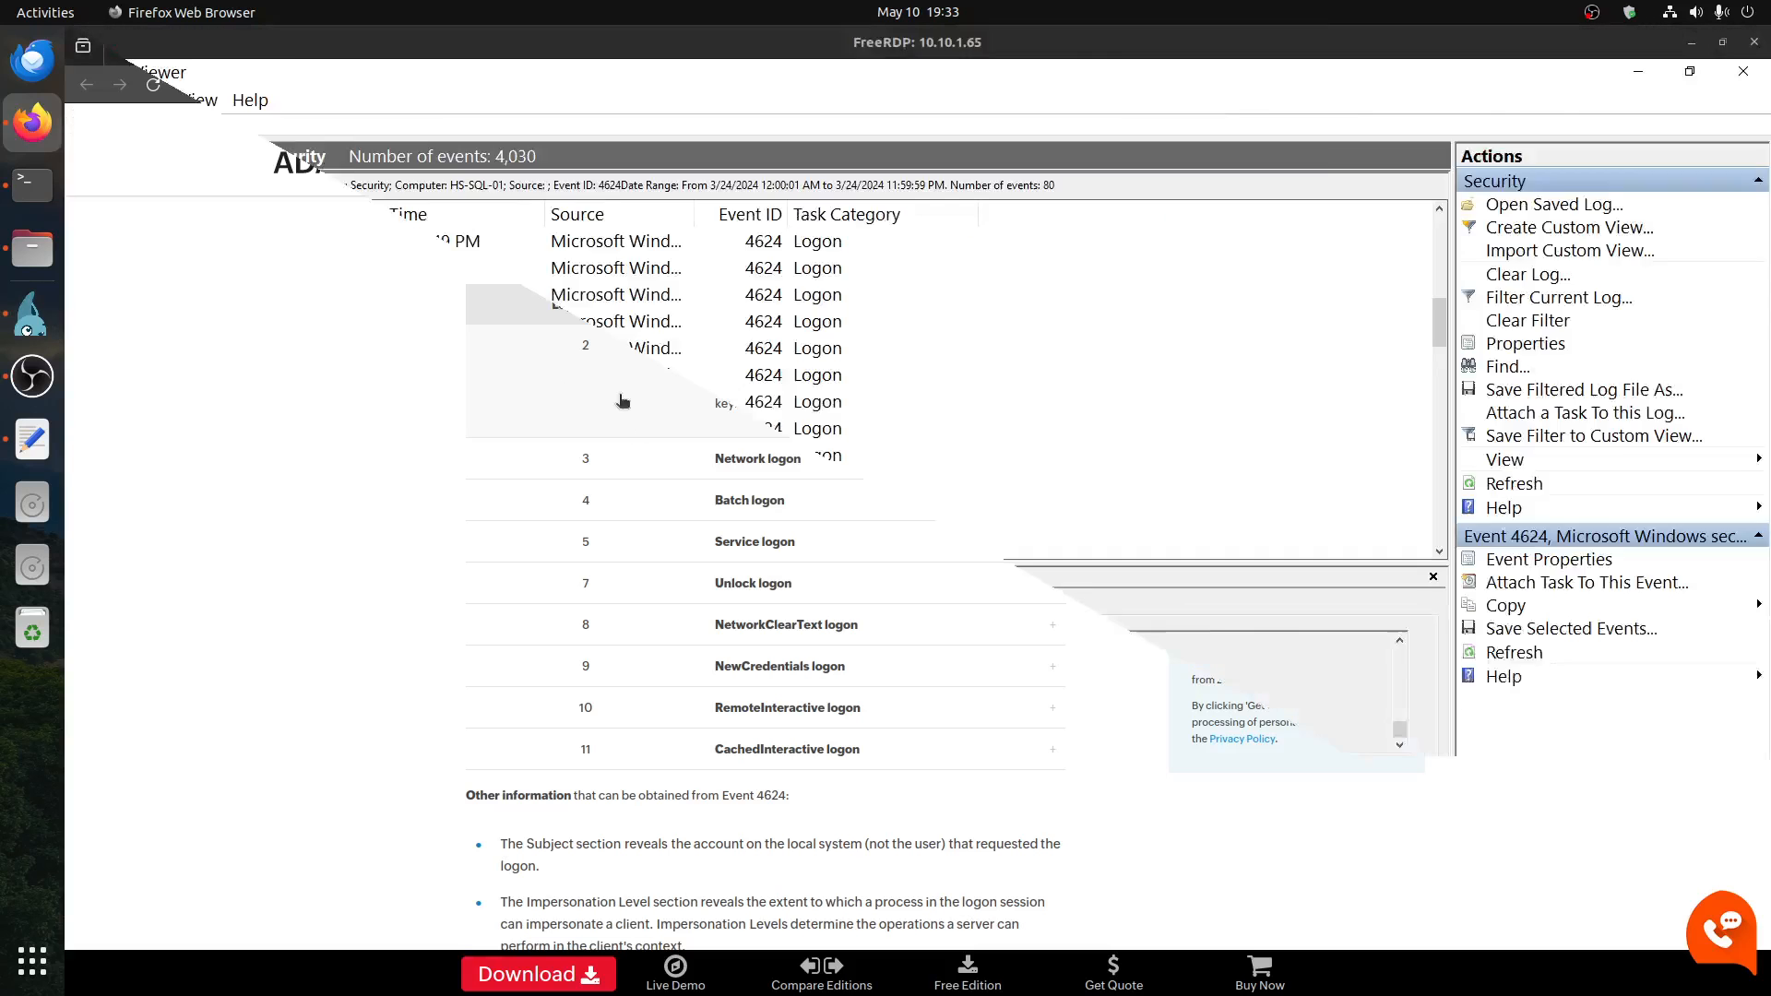
{"action": "left_click", "coordinate": [463, 48]}
{"action": "left_click", "coordinate": [616, 48]}
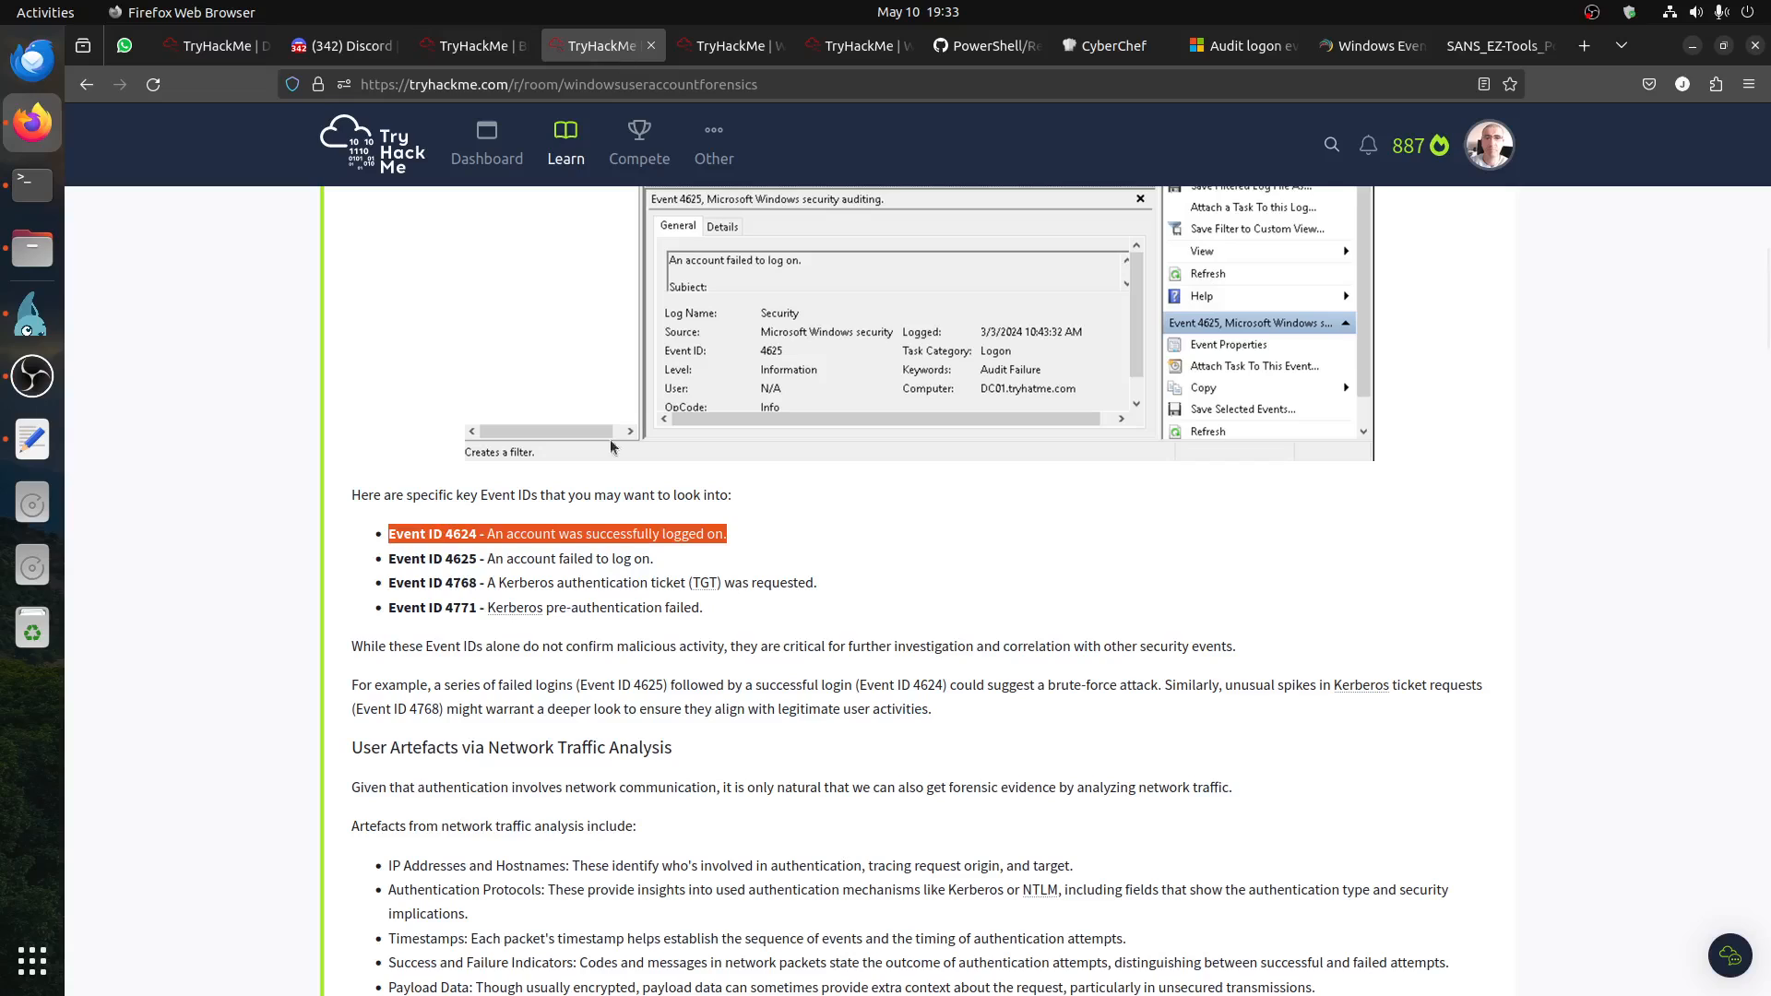
{"action": "left_click", "coordinate": [480, 52]}
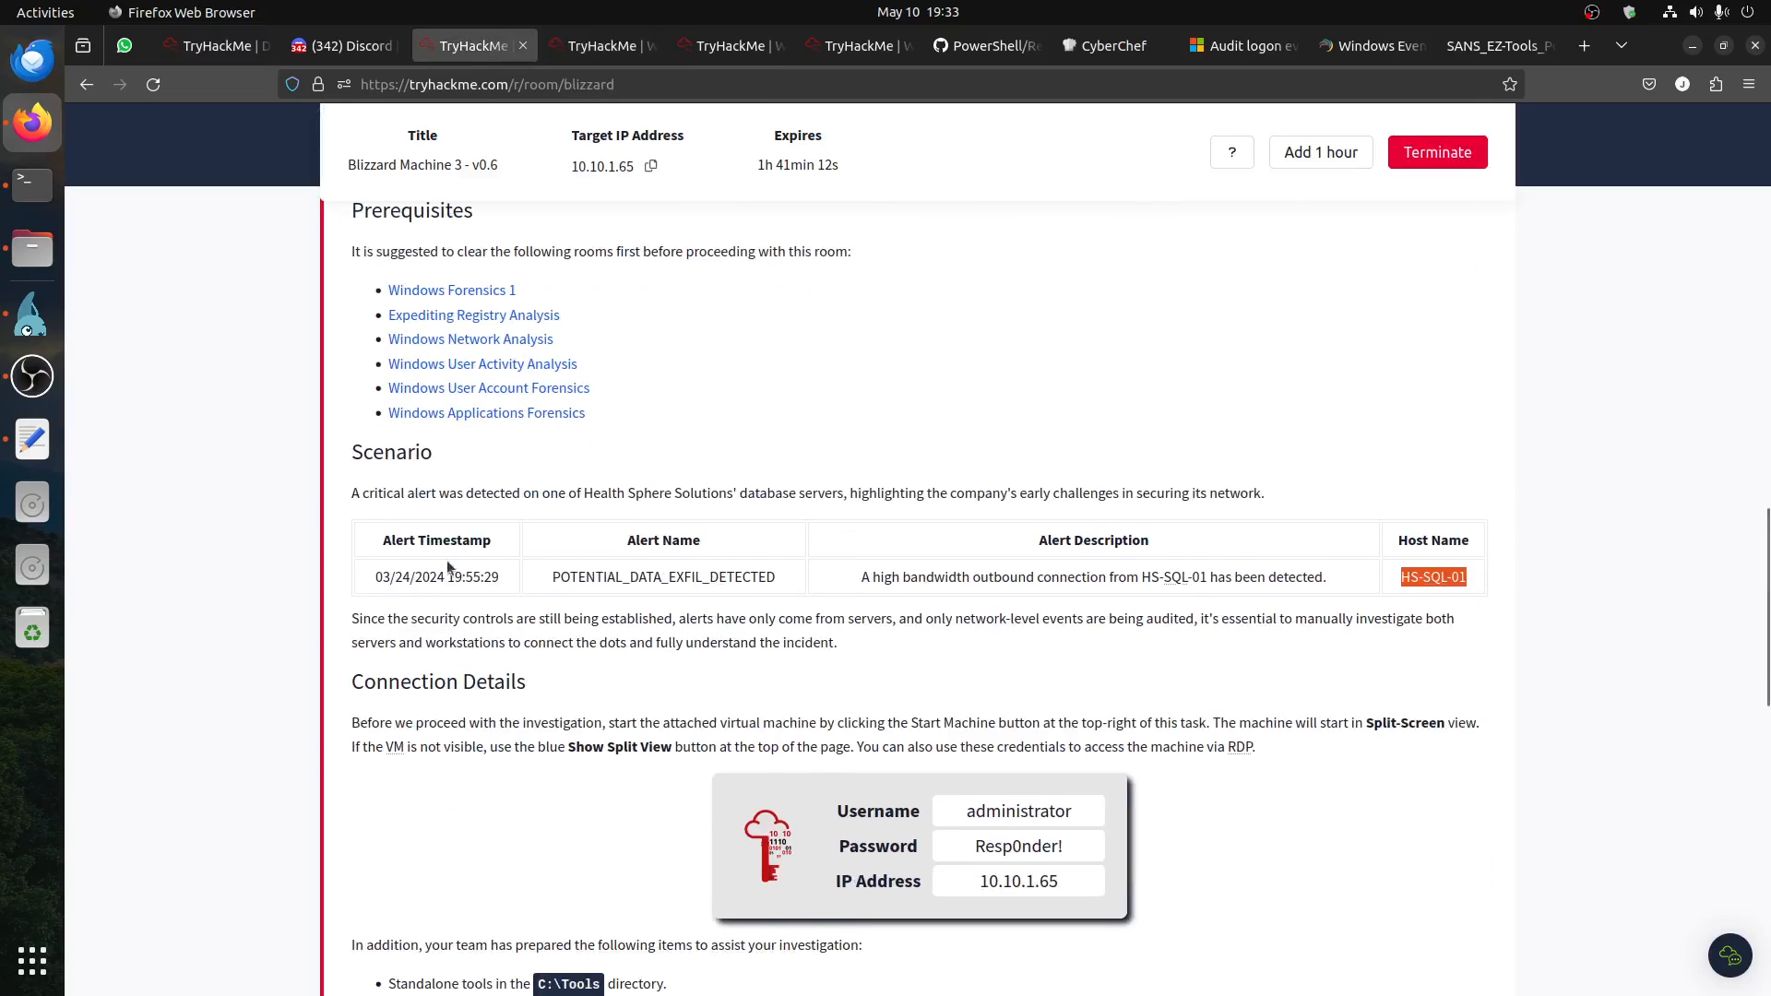
{"action": "left_click_drag", "start_coordinate": [506, 581], "coordinate": [339, 582]}
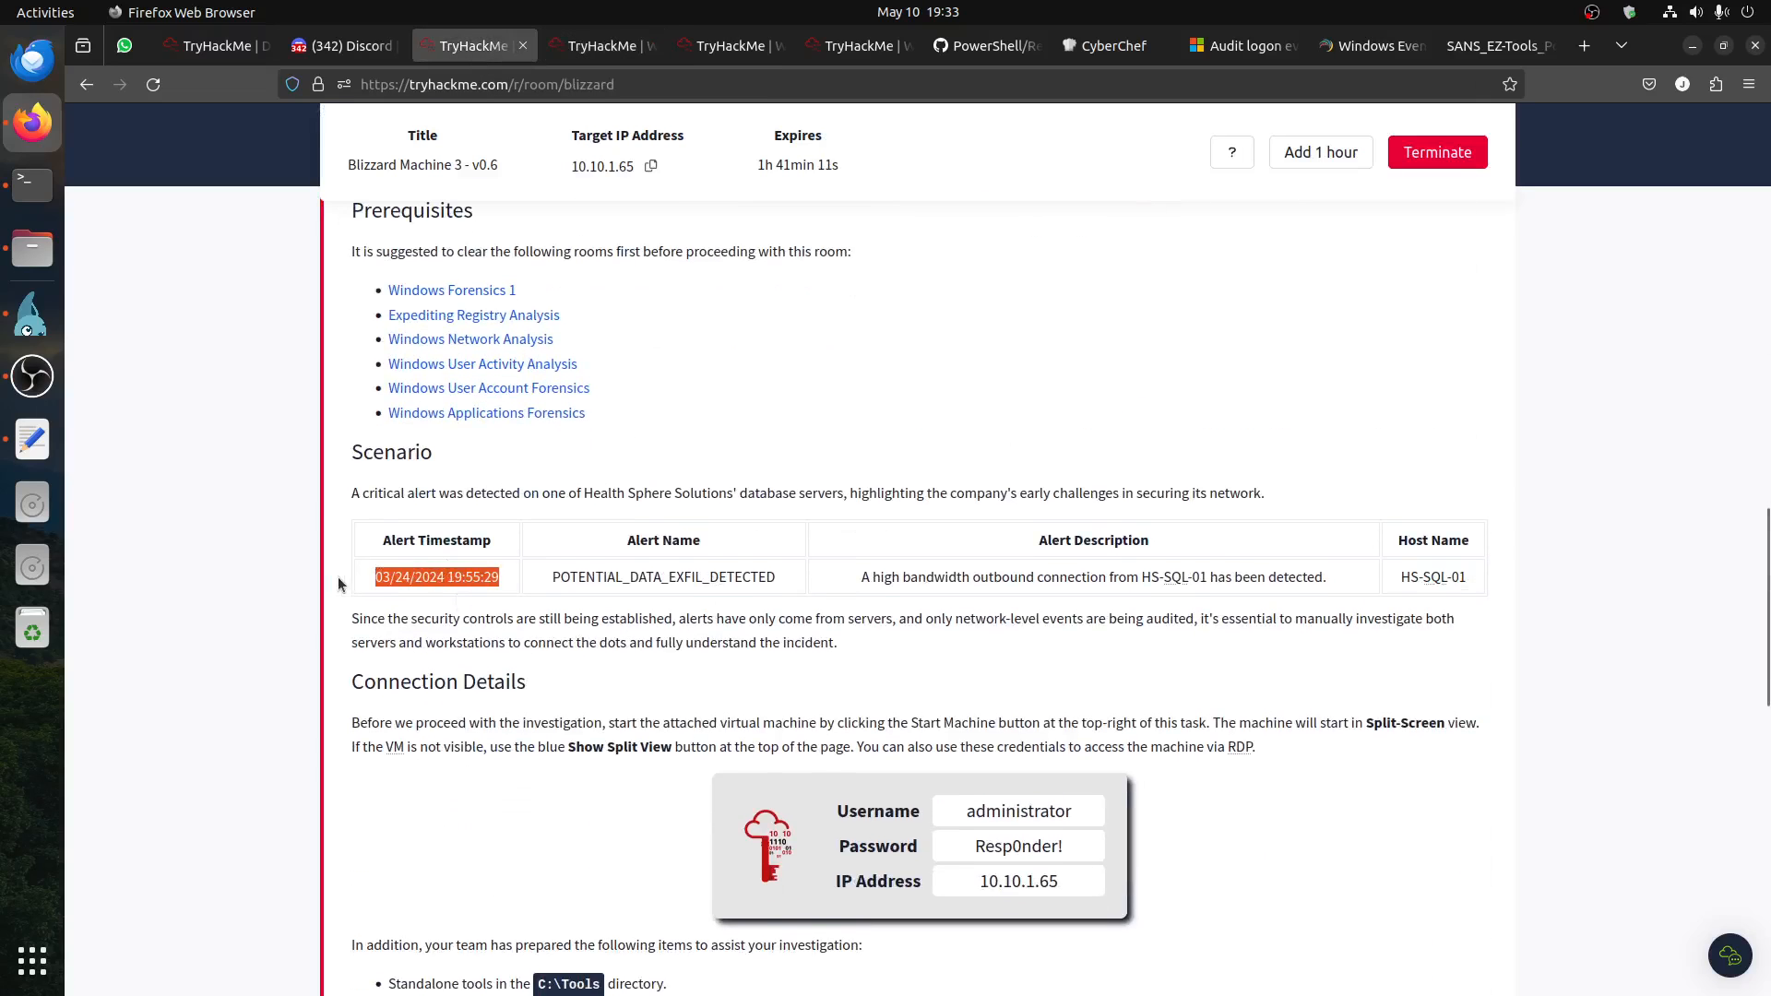
{"action": "left_click", "coordinate": [466, 581]}
Step: Return to Event Viewer, look for logons shortly before the alert time and open the 7:36:28 PM event
{"action": "left_click", "coordinate": [28, 335]}
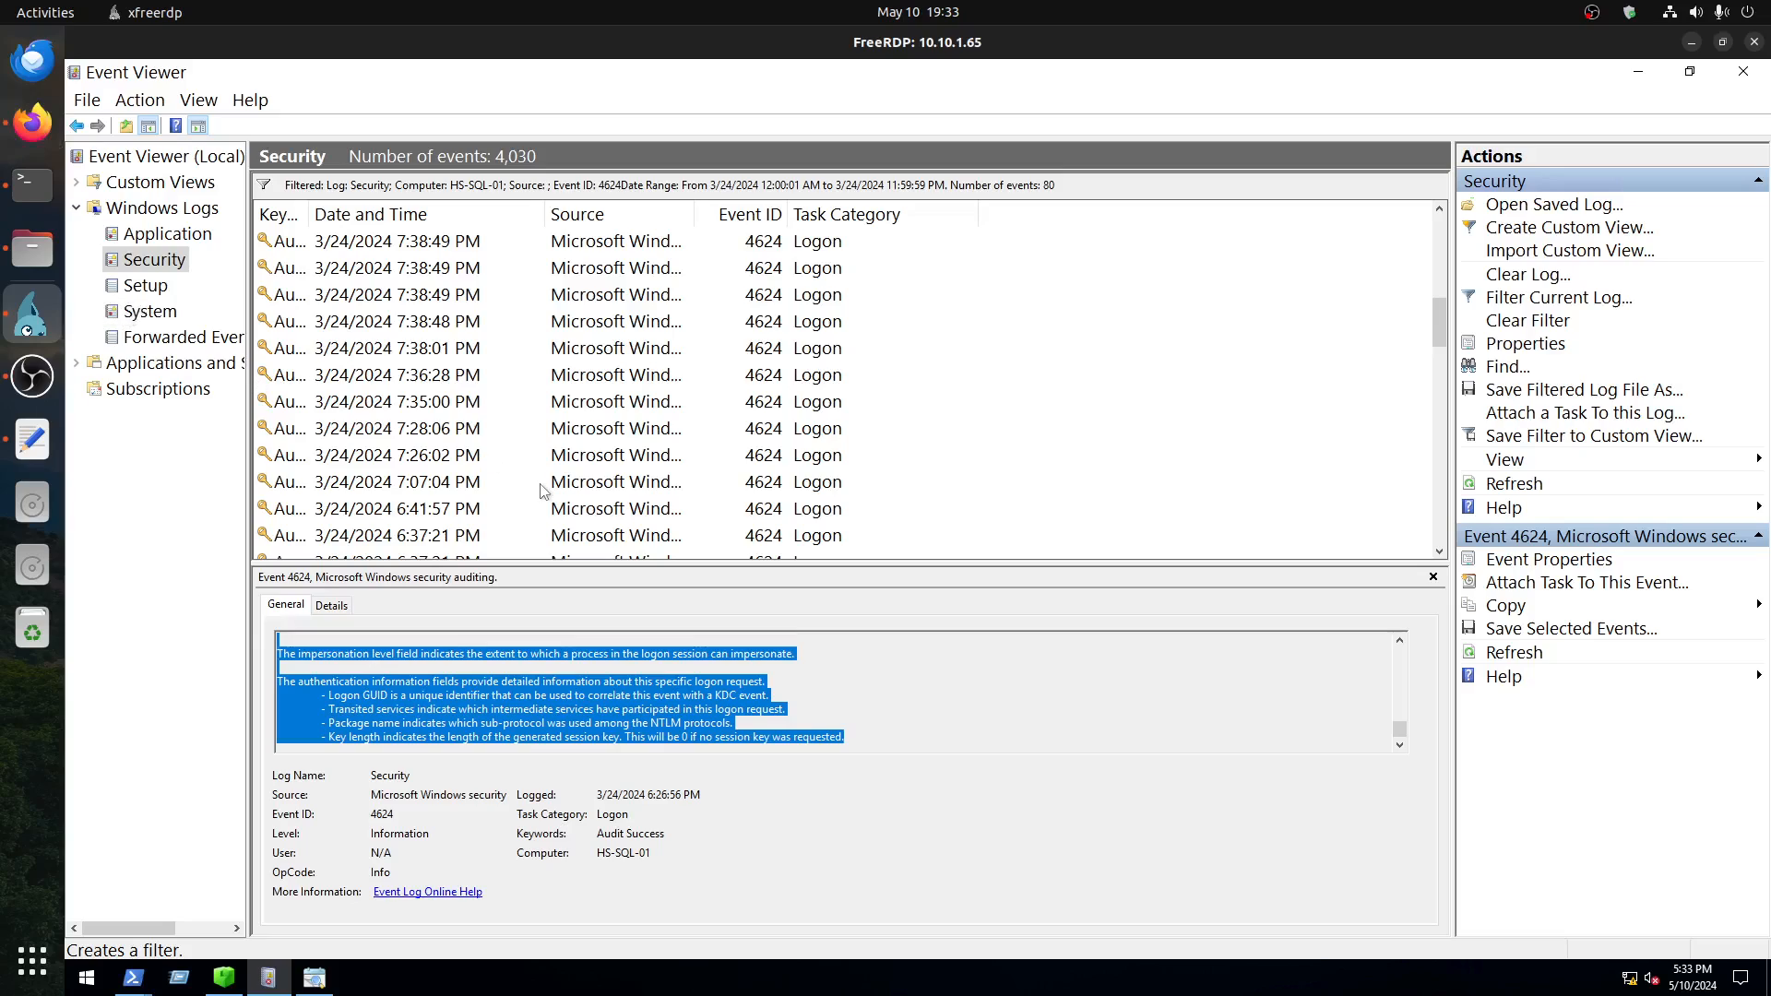
{"action": "scroll", "coordinate": [526, 440], "scroll_direction": "up", "scroll_amount": 5}
{"action": "scroll", "coordinate": [526, 441], "scroll_direction": "down", "scroll_amount": 9}
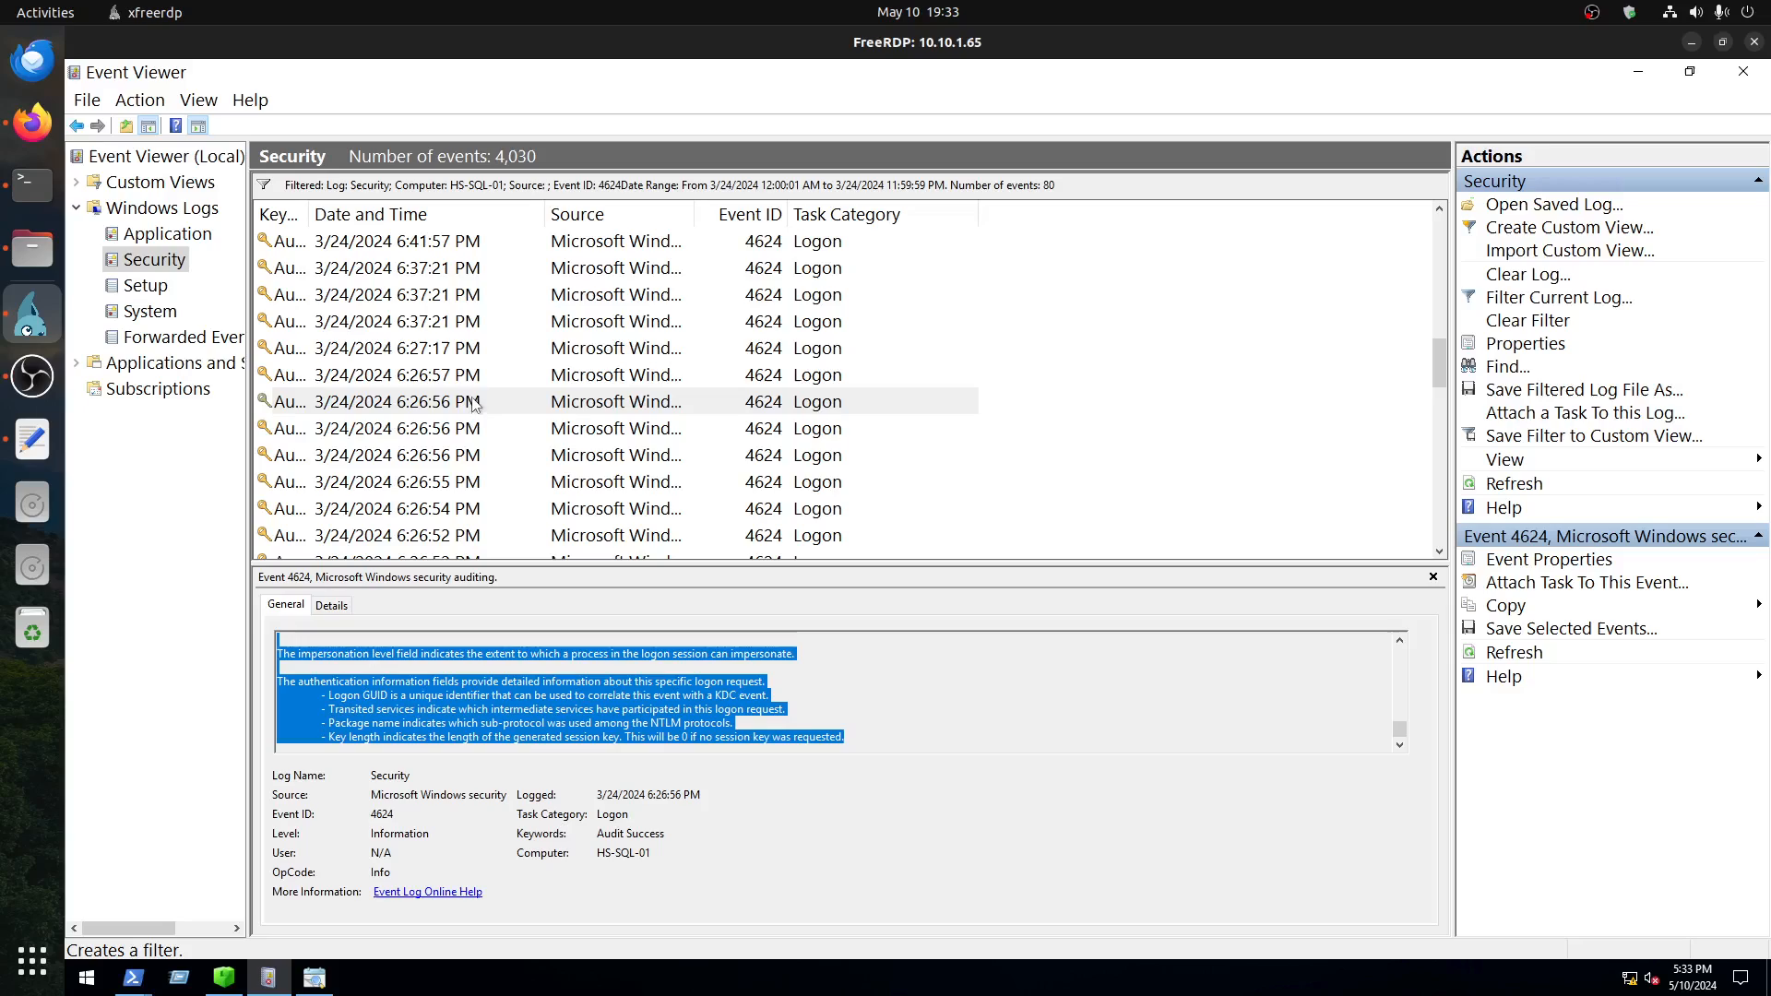
{"action": "scroll", "coordinate": [470, 403], "scroll_direction": "up", "scroll_amount": 2}
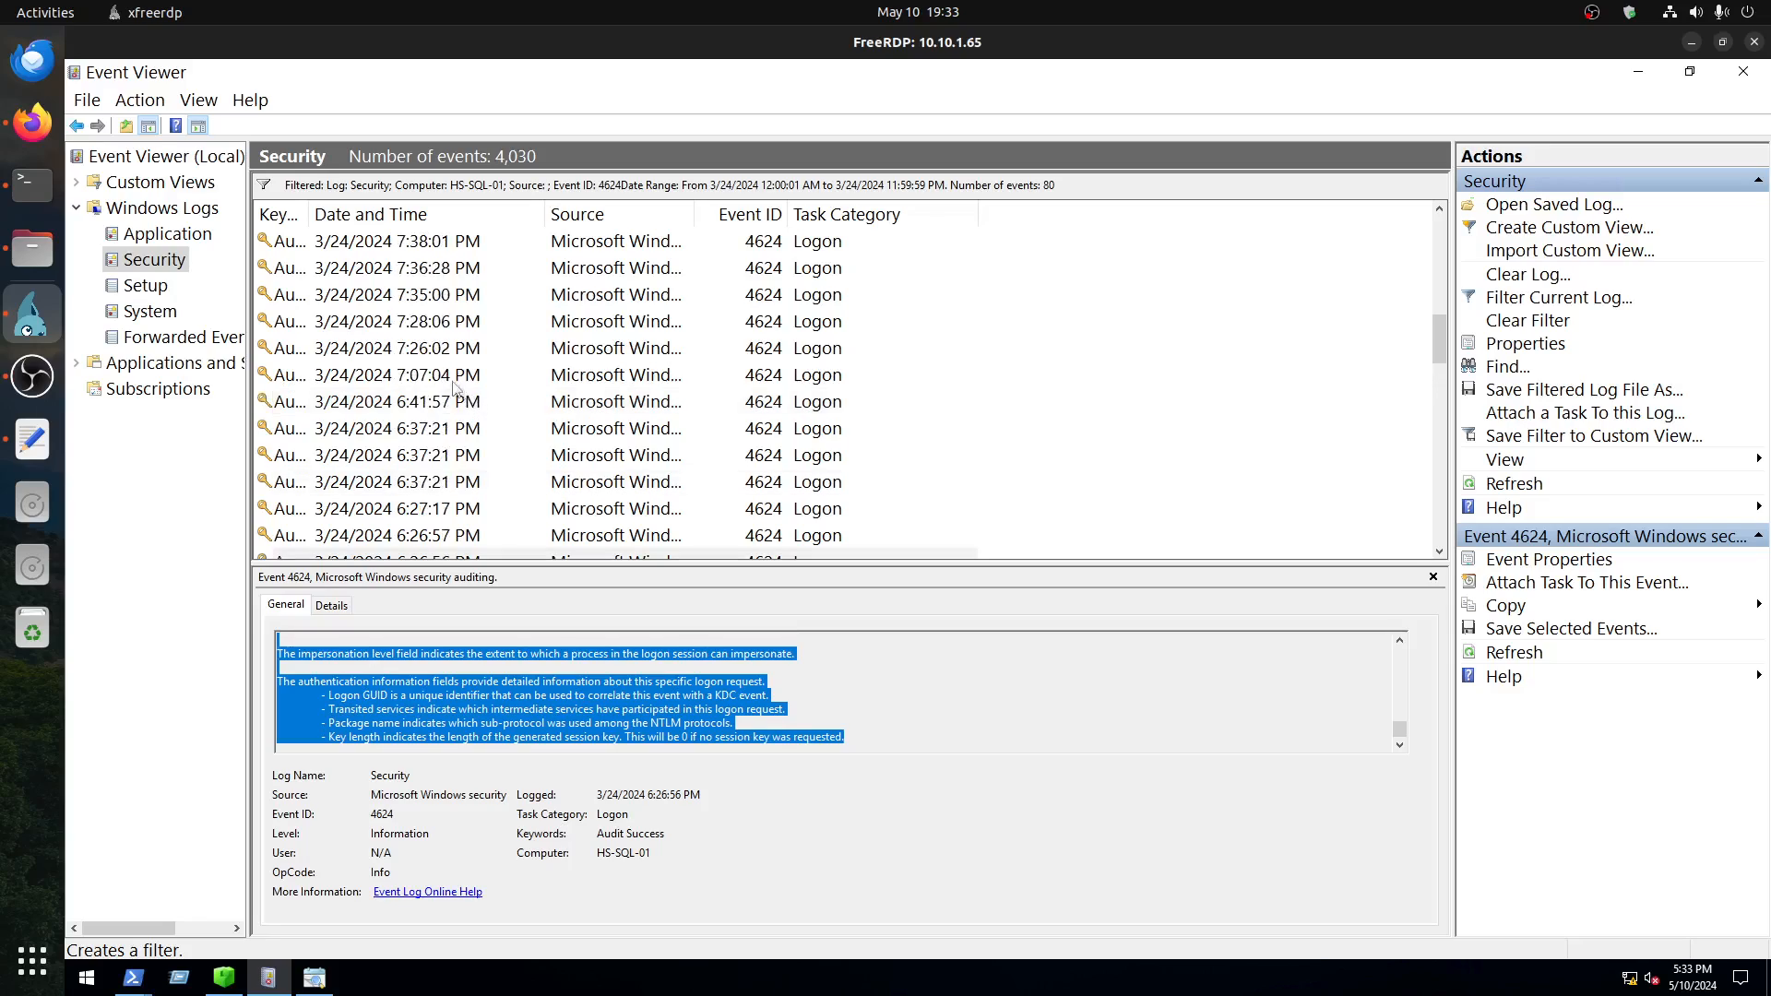
{"action": "left_click", "coordinate": [447, 269]}
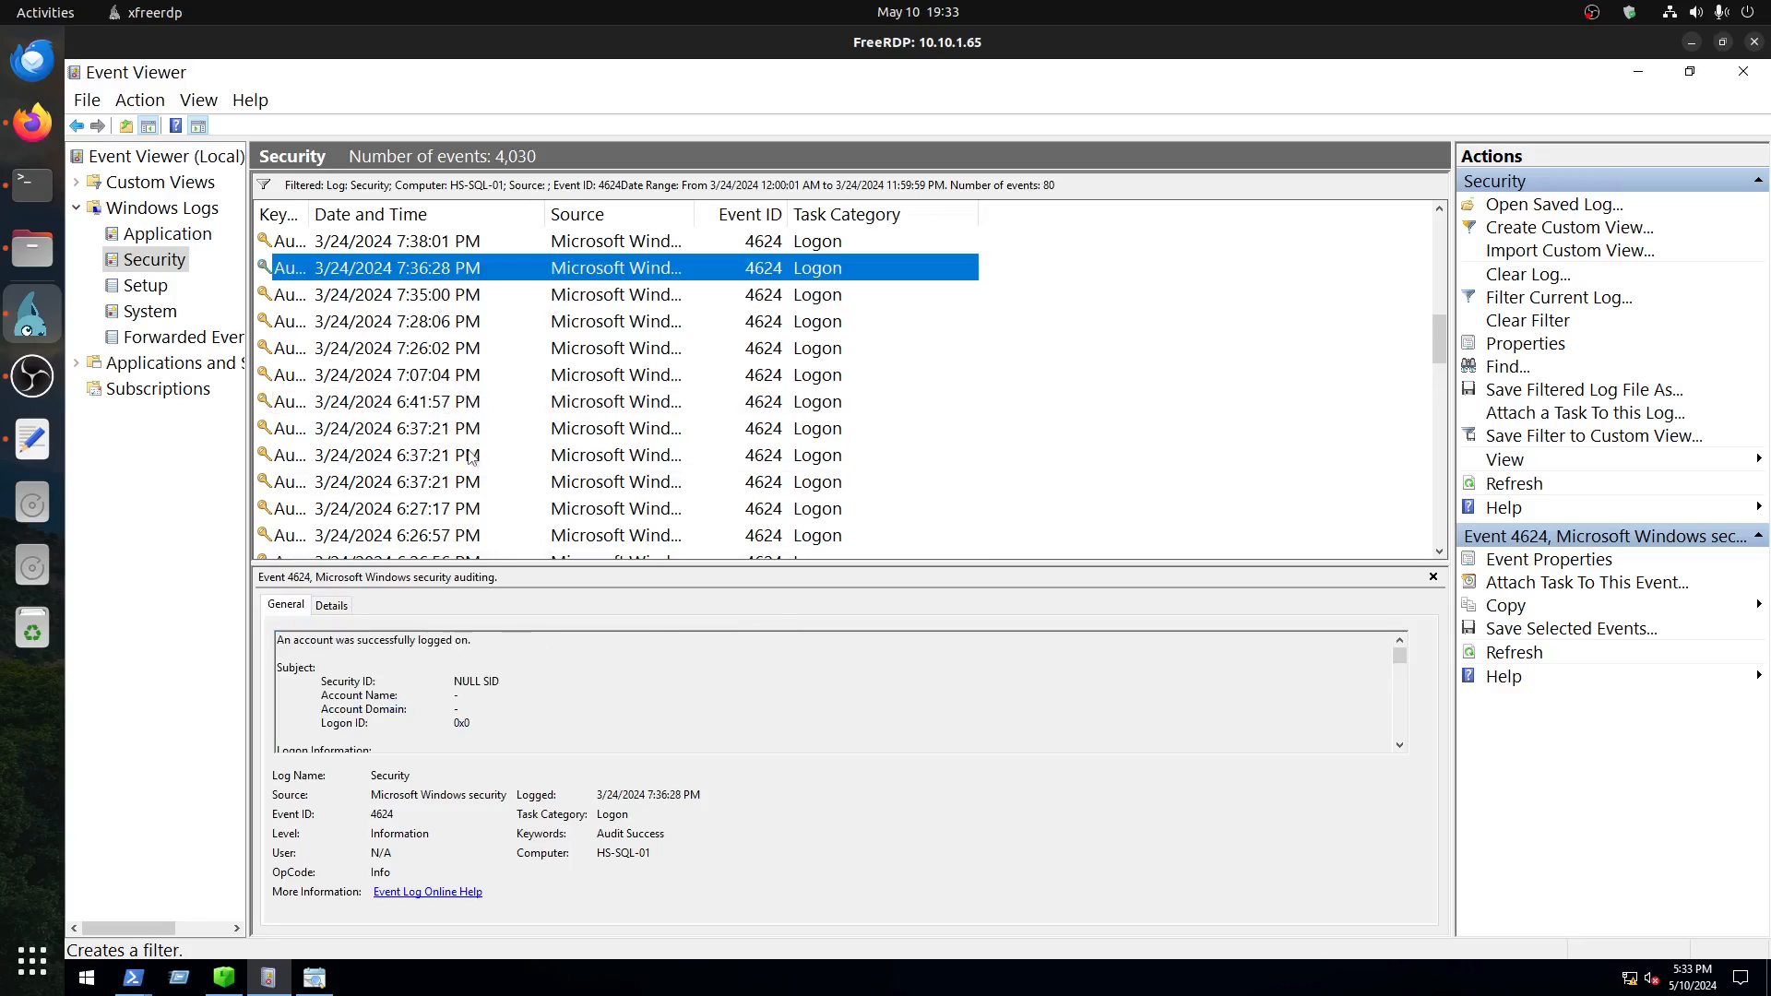
Step: Open the 7:07:04 PM logon event and check its logon type
{"action": "left_click", "coordinate": [441, 375]}
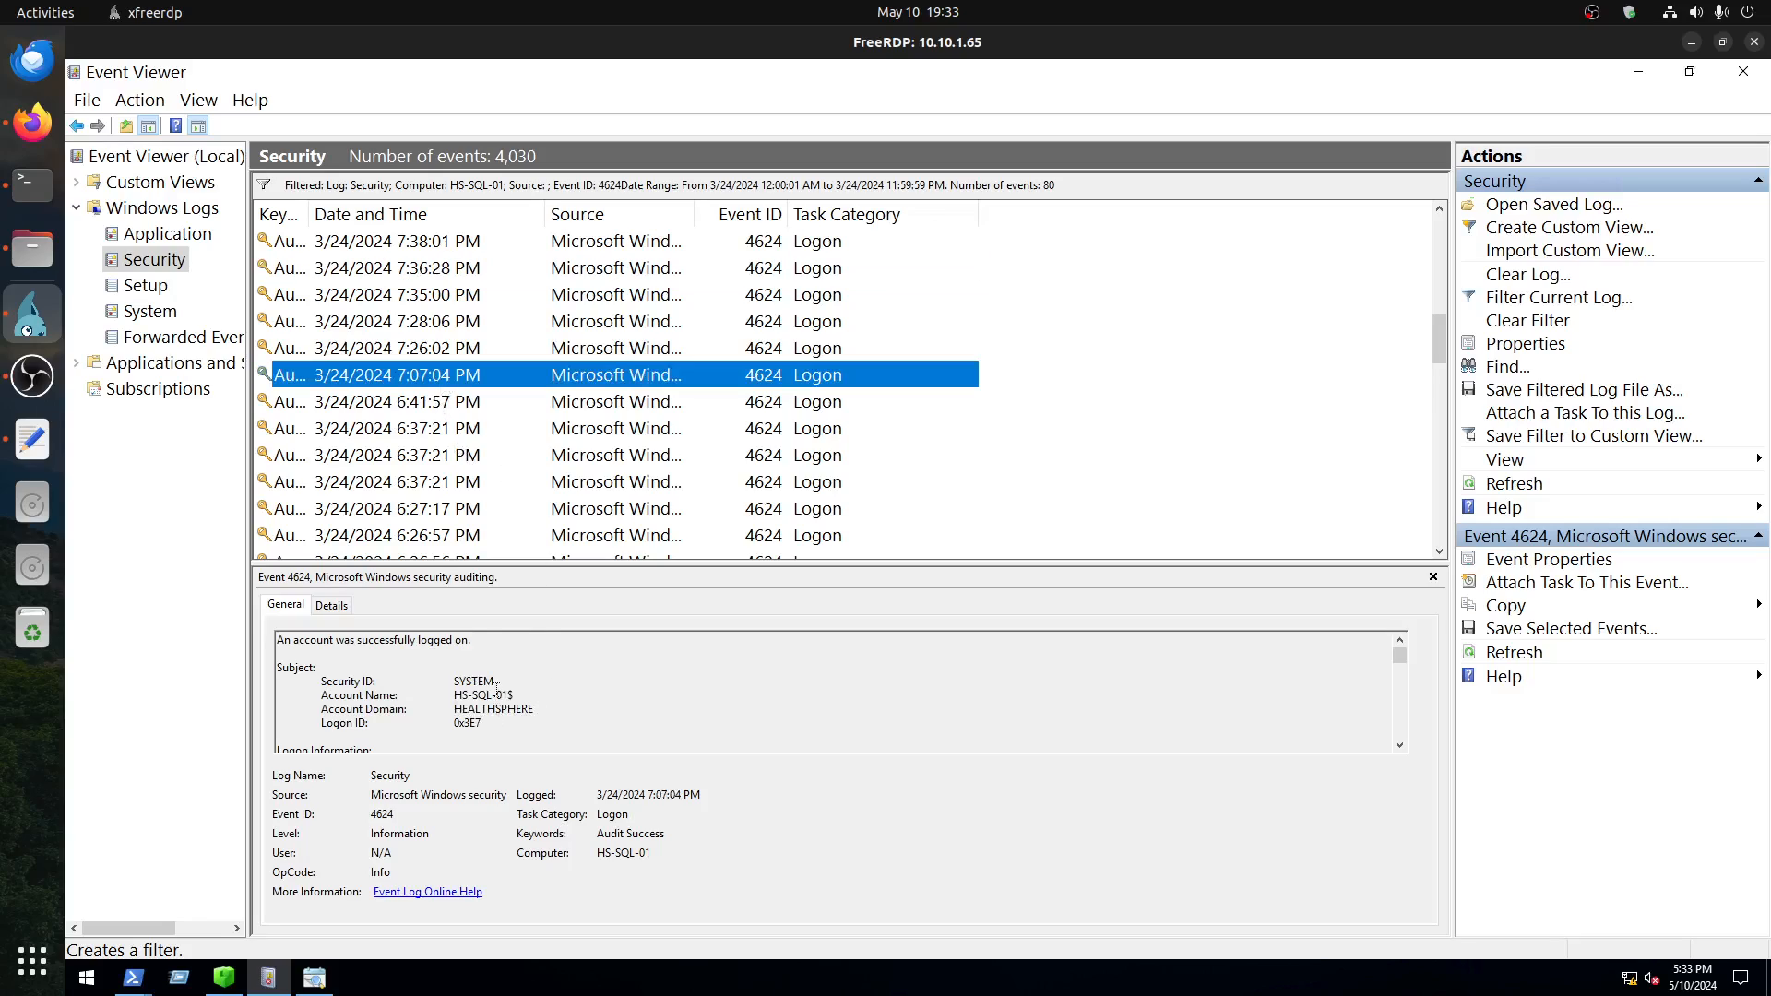
{"action": "scroll", "coordinate": [496, 687], "scroll_direction": "down", "scroll_amount": 1}
{"action": "double_click", "coordinate": [469, 727]}
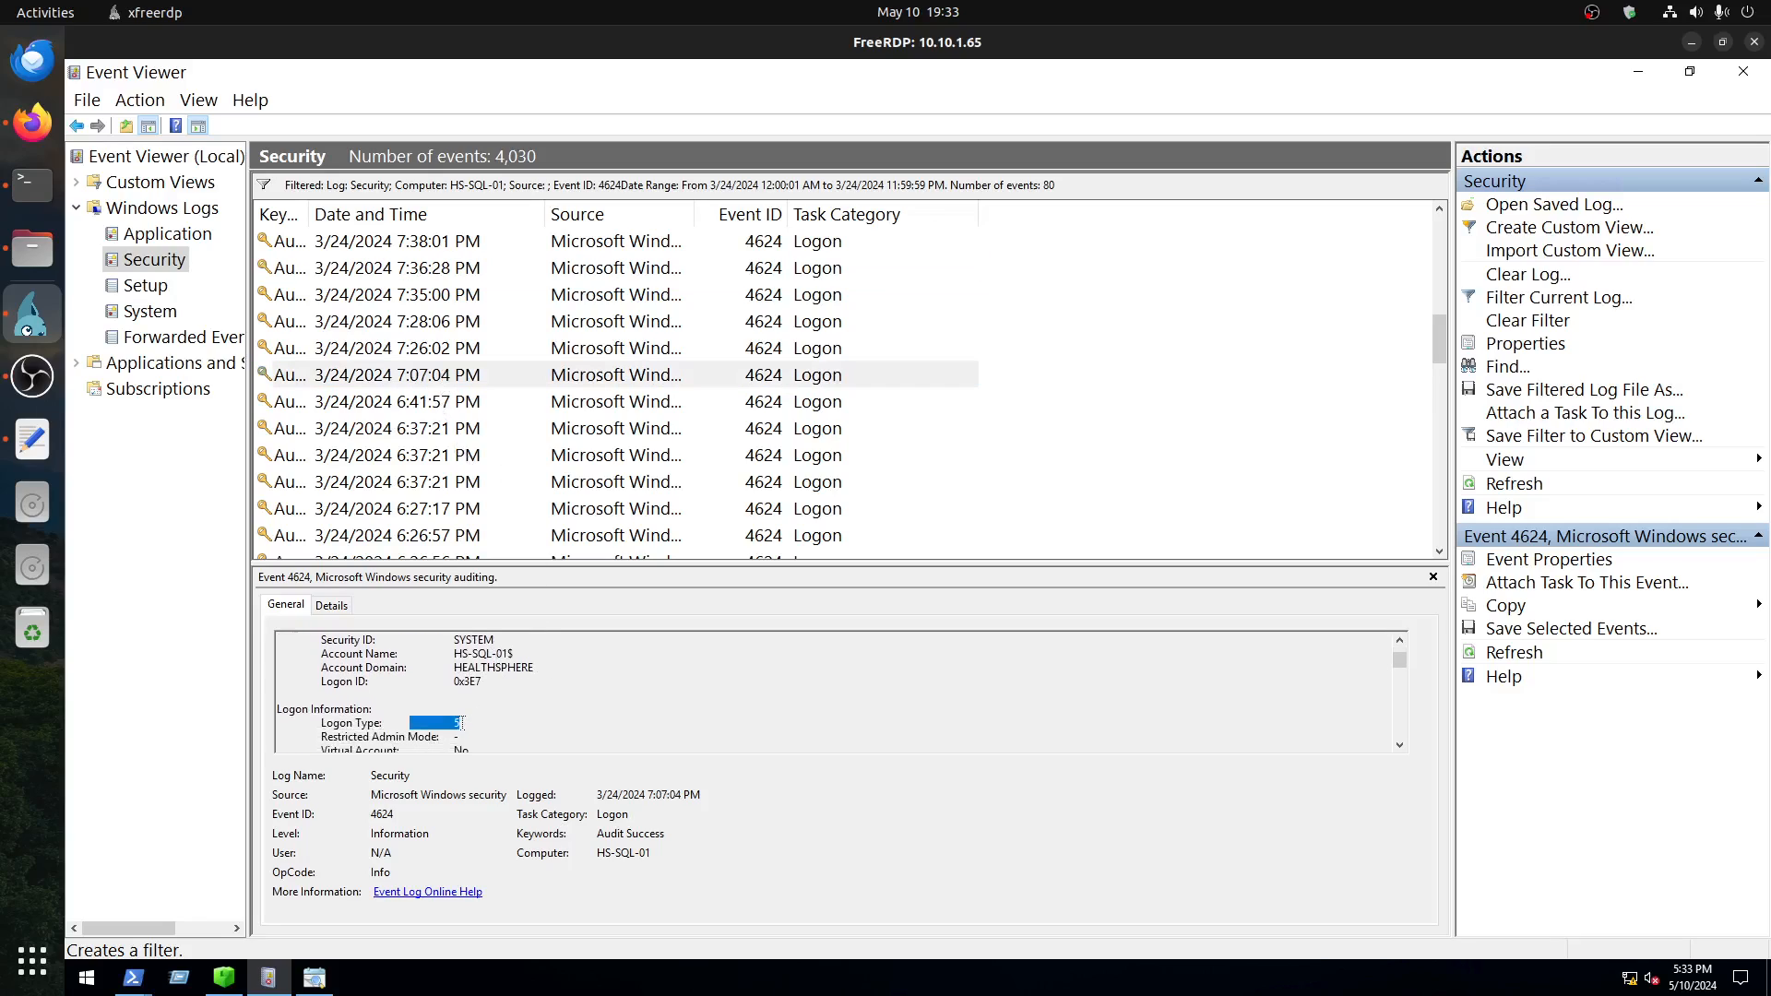
Step: Open the 7:26:02 PM logon event, enlarge the event details area and check its logon type
{"action": "left_click", "coordinate": [448, 349]}
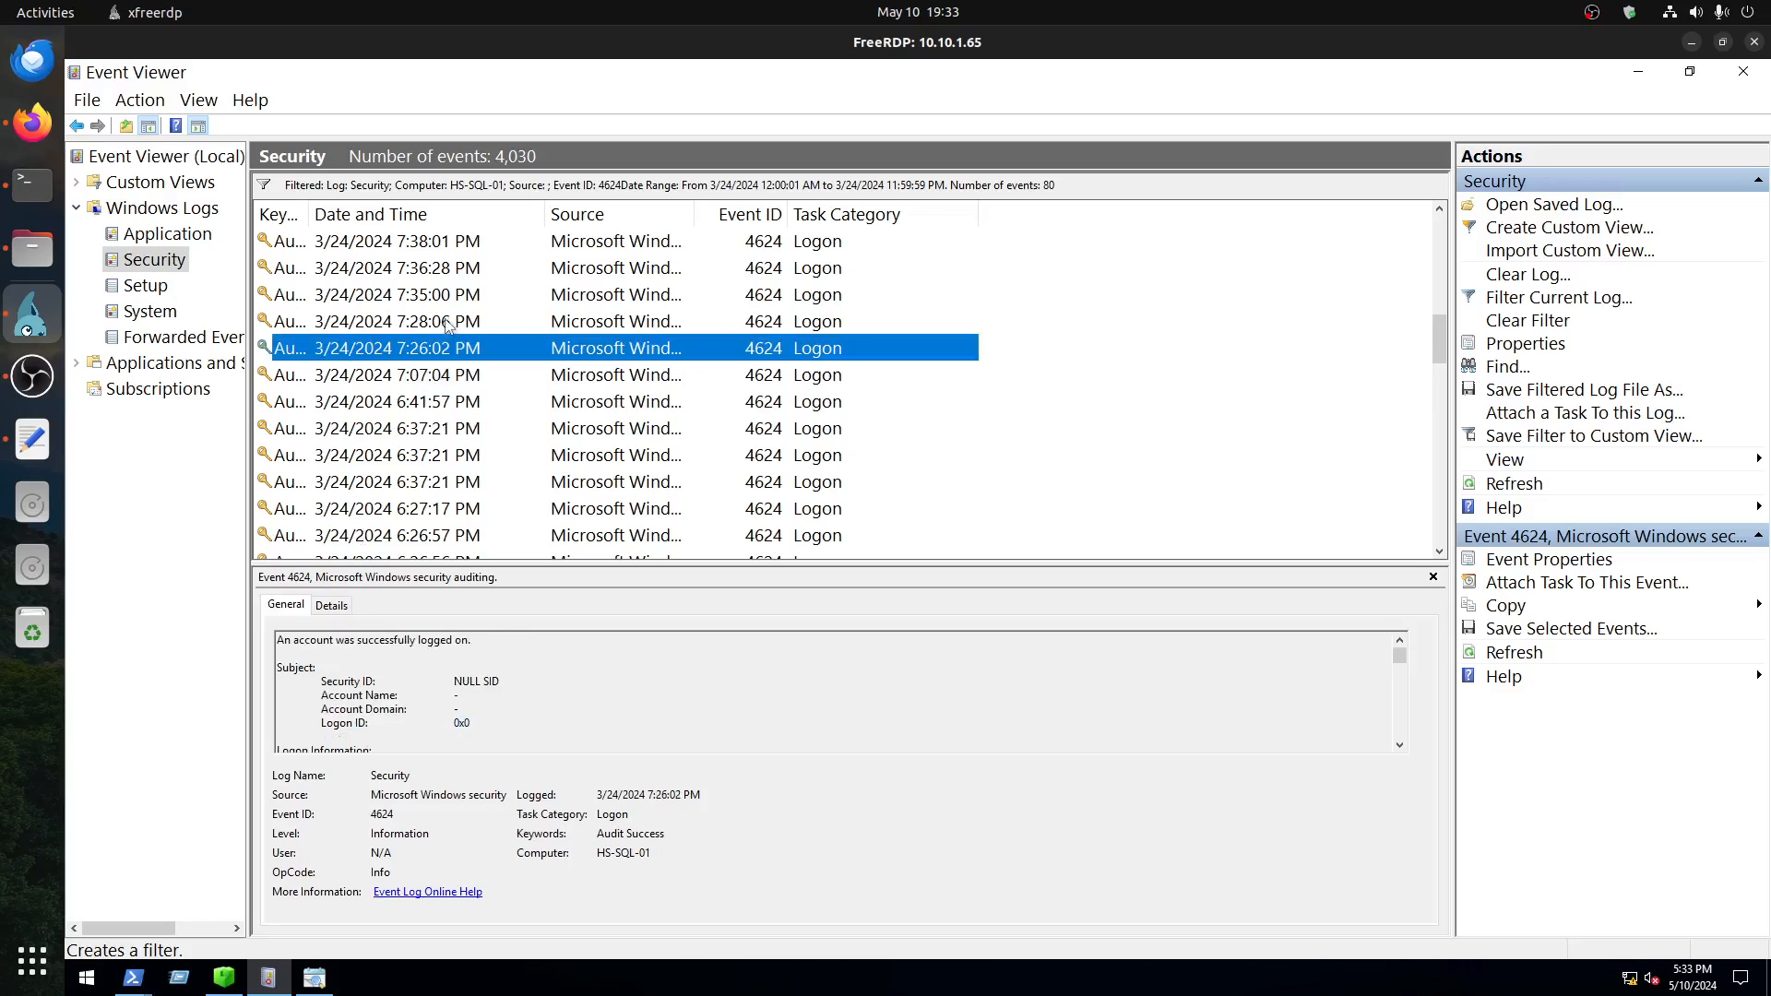
{"action": "scroll", "coordinate": [620, 693], "scroll_direction": "down", "scroll_amount": 1}
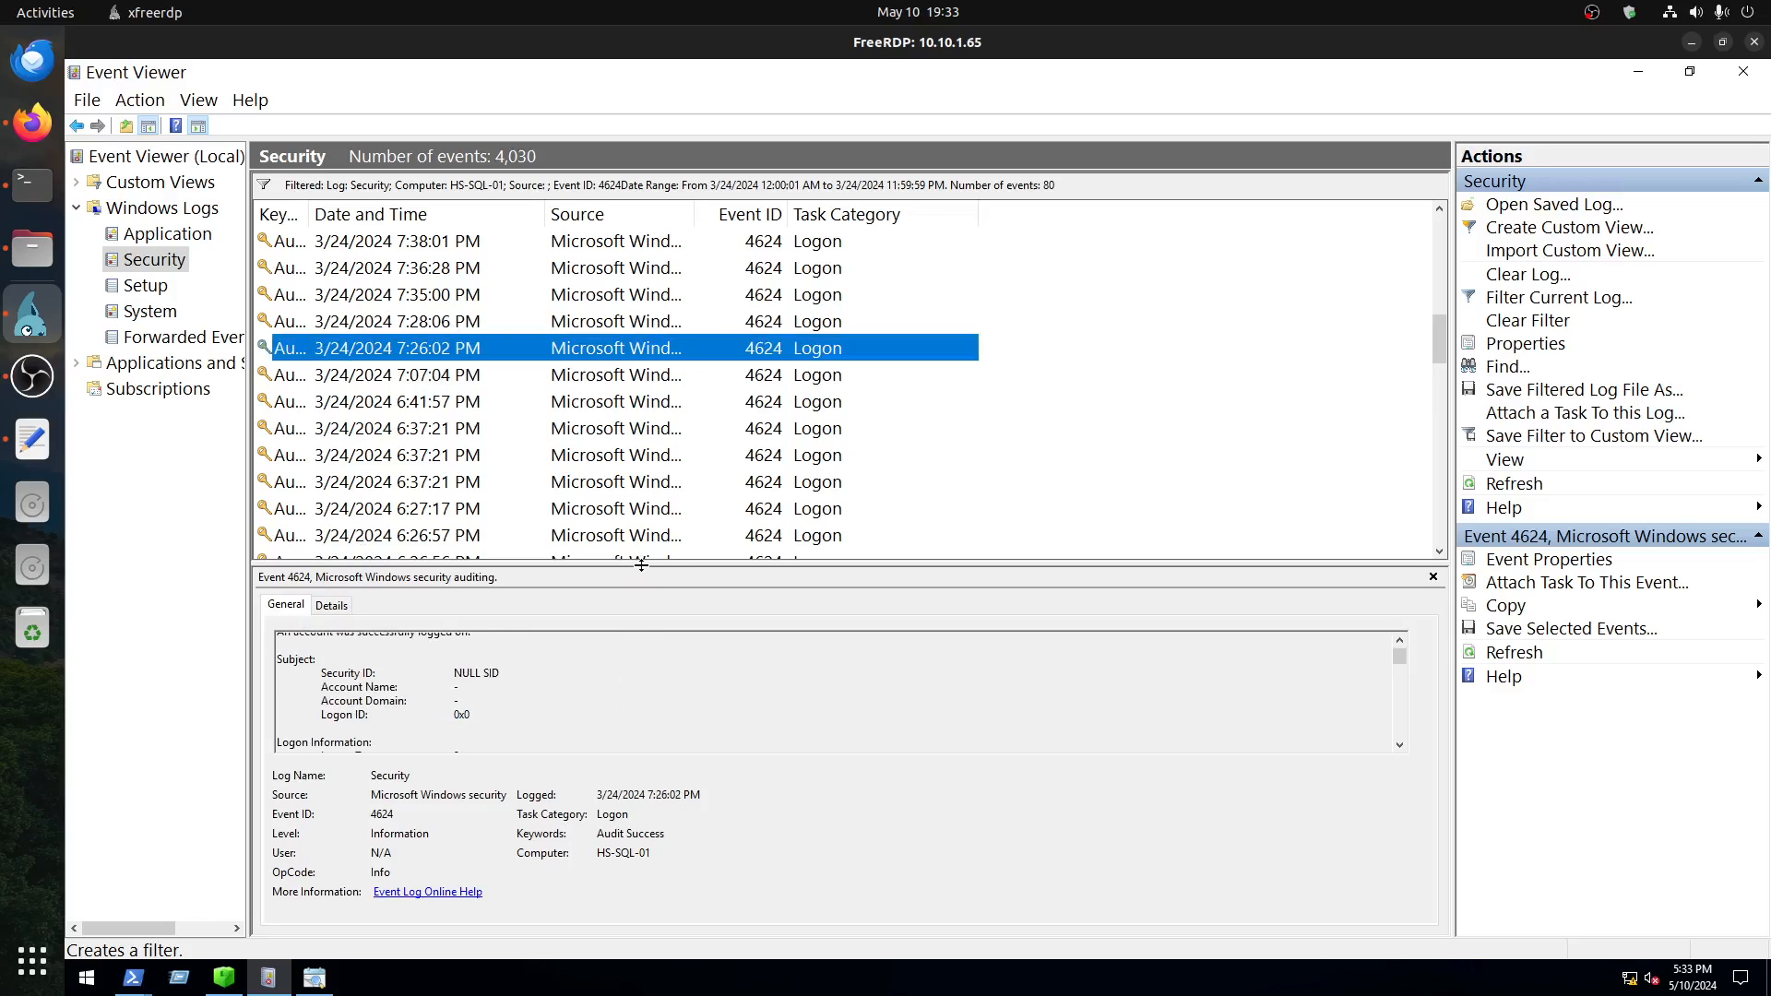
{"action": "left_click_drag", "start_coordinate": [642, 548], "coordinate": [645, 490]}
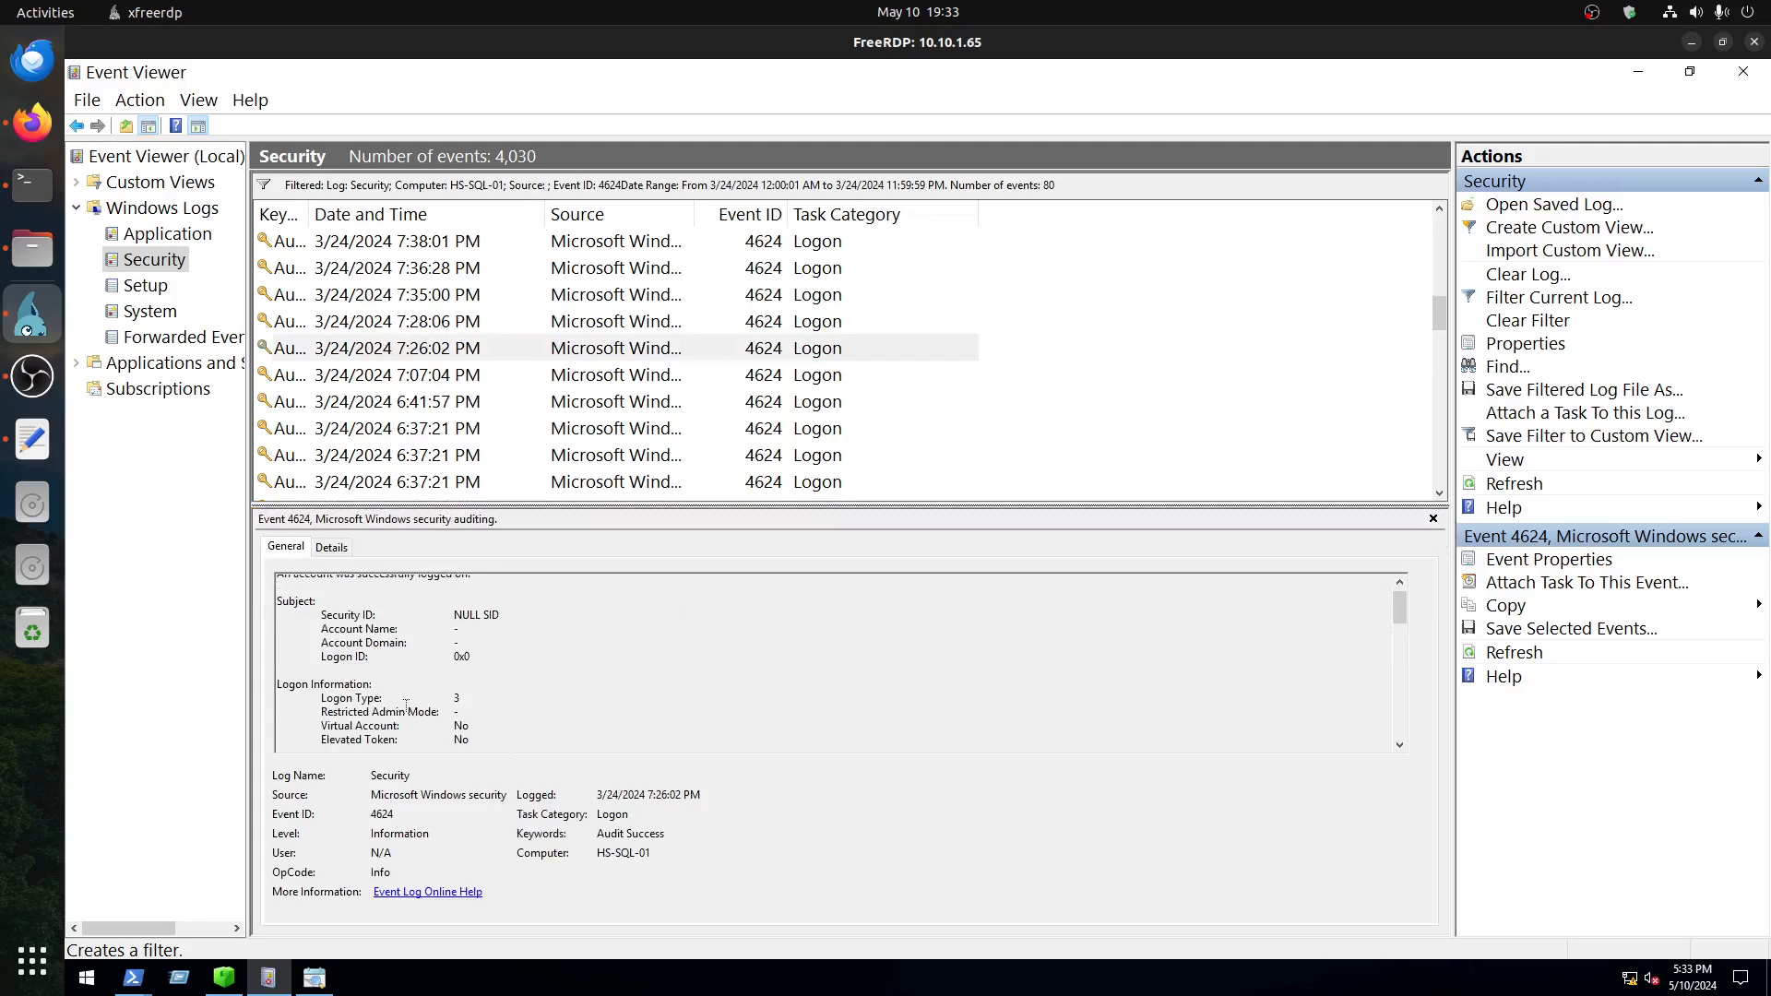
{"action": "left_click_drag", "start_coordinate": [464, 698], "coordinate": [446, 689]}
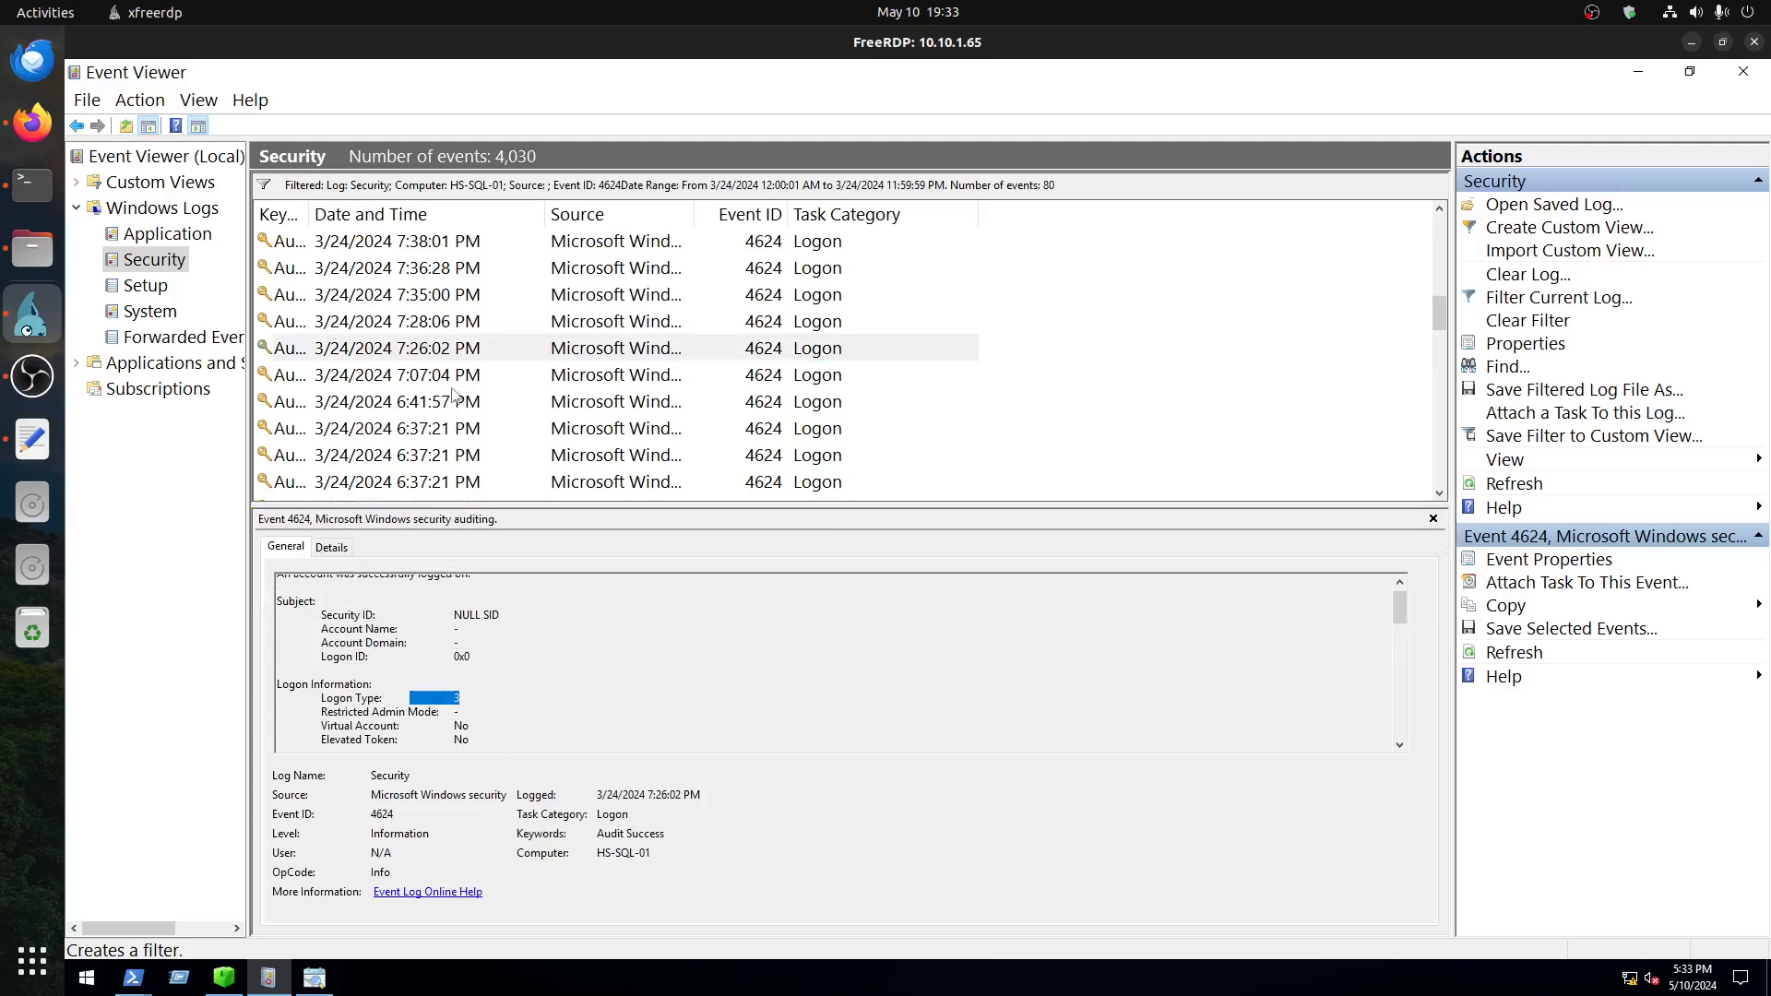
Step: Examine the Subject security ID and the New Logon security ID of the 7:26:02 PM event
{"action": "left_click", "coordinate": [453, 352]}
{"action": "scroll", "coordinate": [647, 680], "scroll_direction": "up", "scroll_amount": 1}
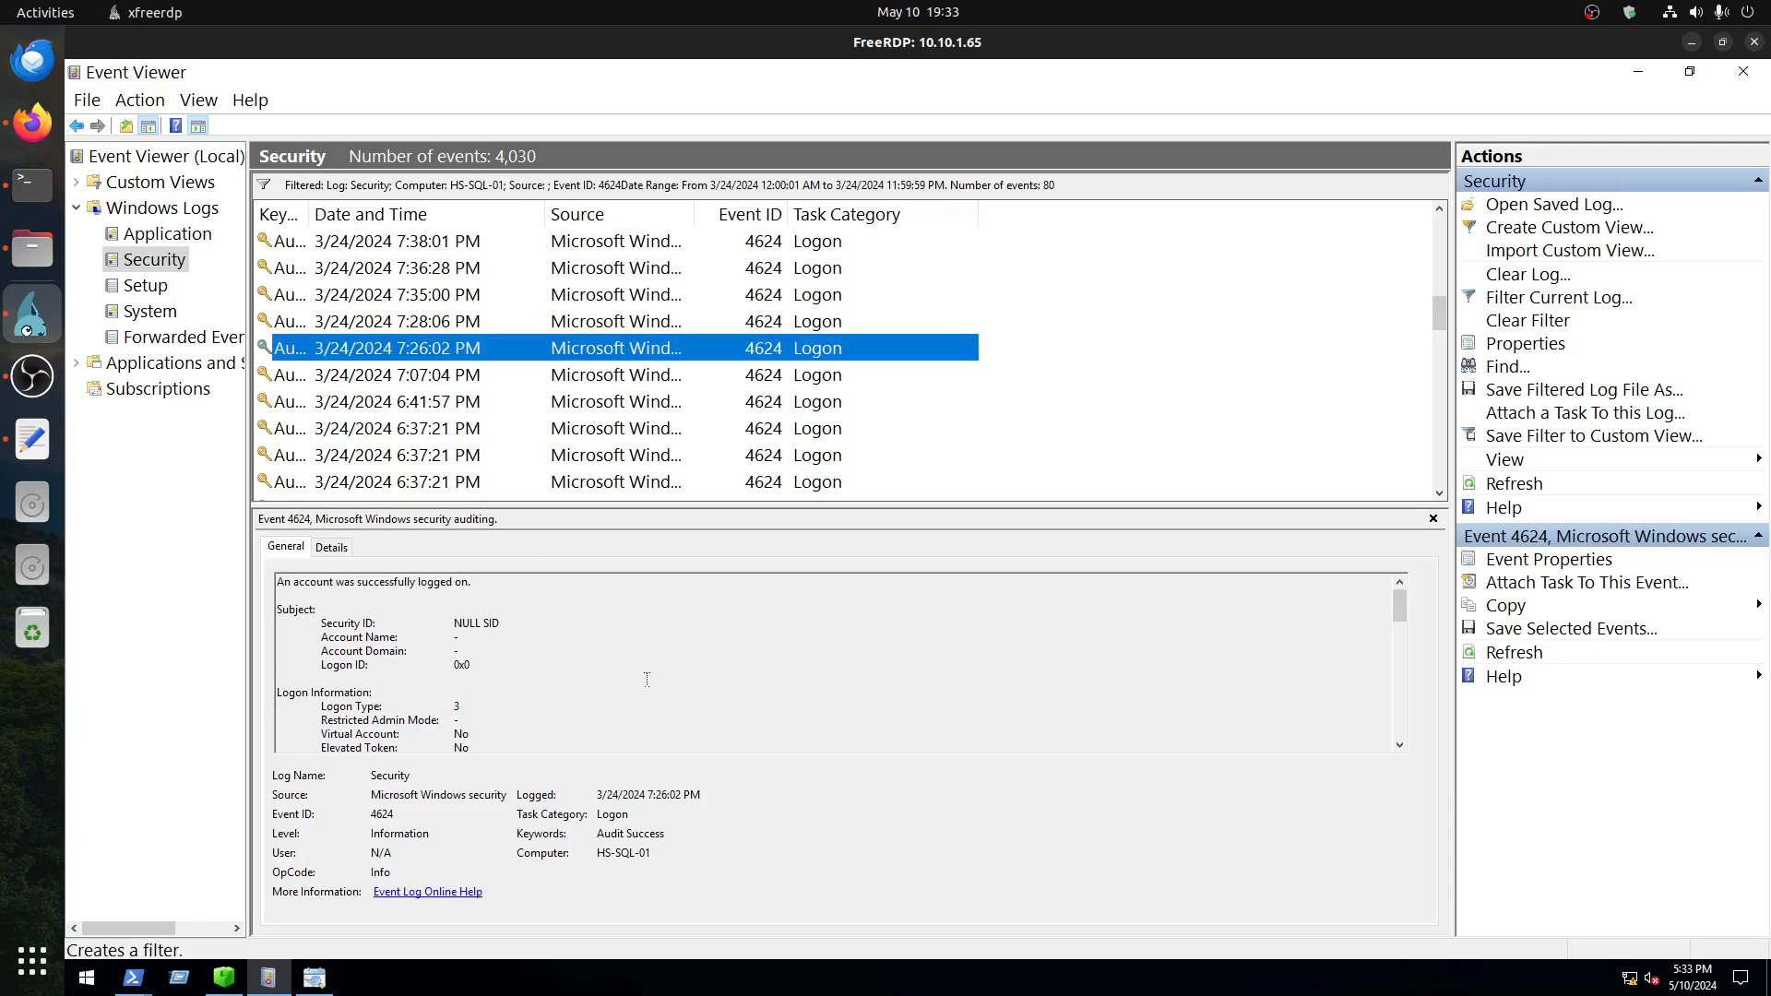
{"action": "left_click_drag", "start_coordinate": [499, 623], "coordinate": [443, 620]}
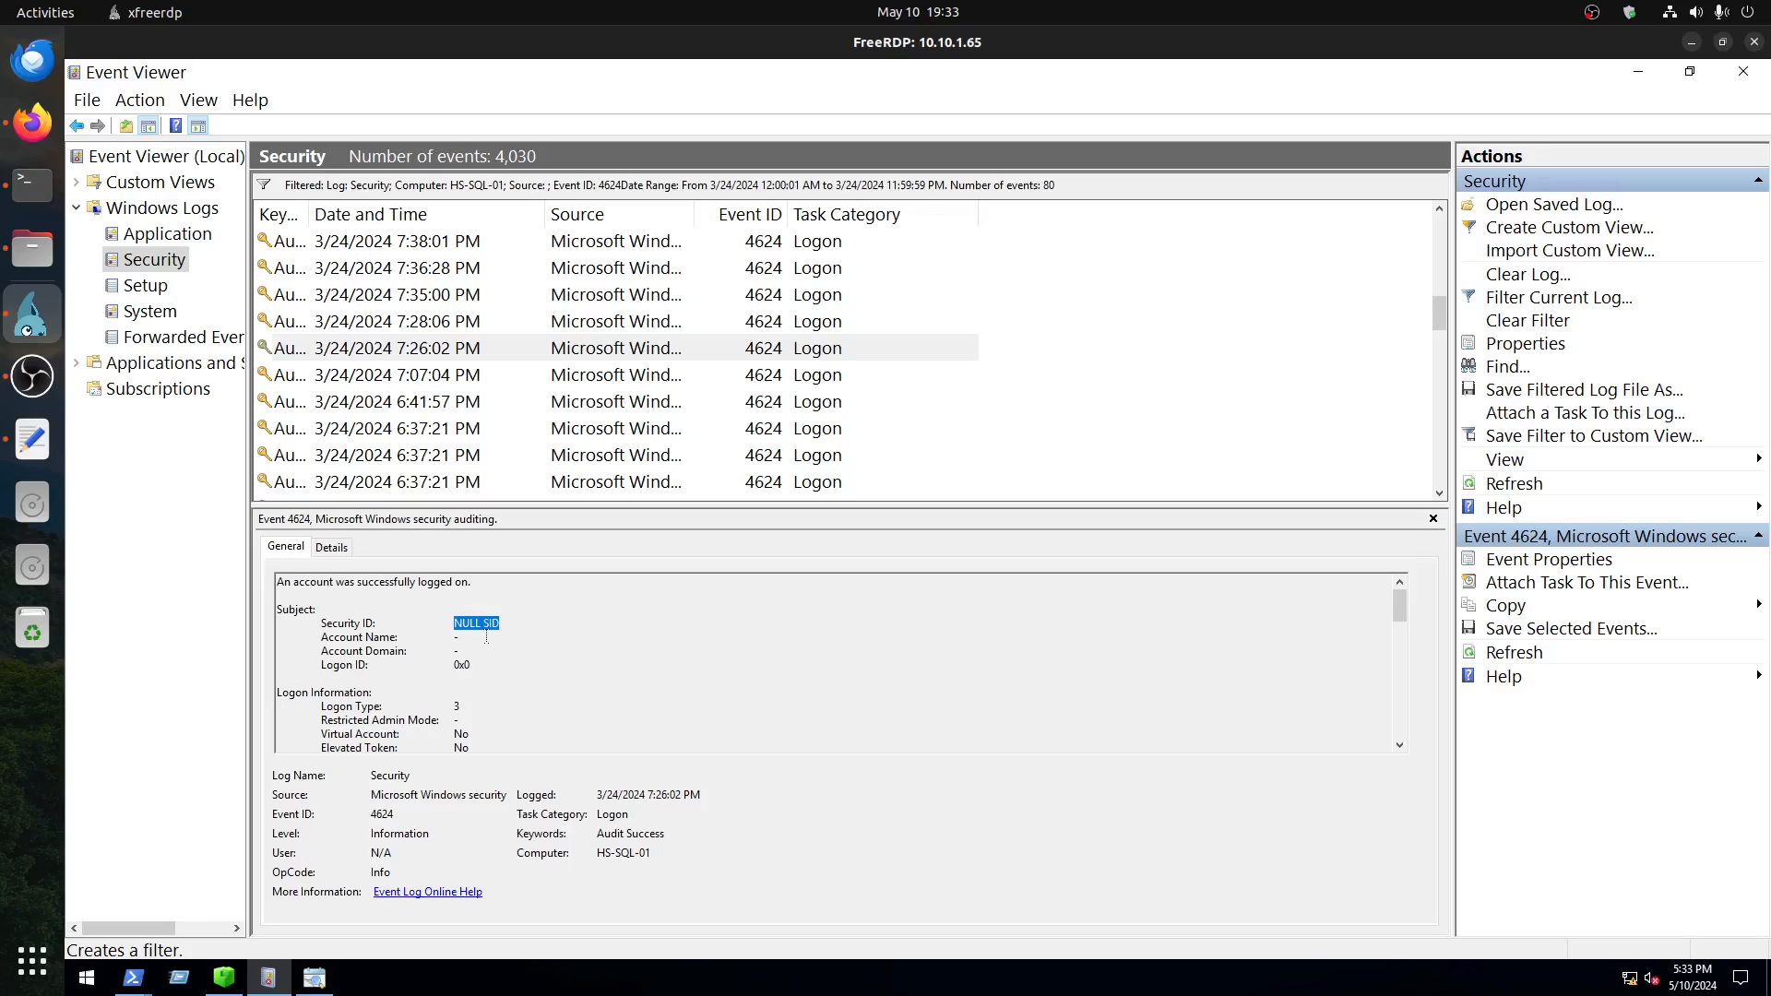
{"action": "scroll", "coordinate": [486, 638], "scroll_direction": "down", "scroll_amount": 3}
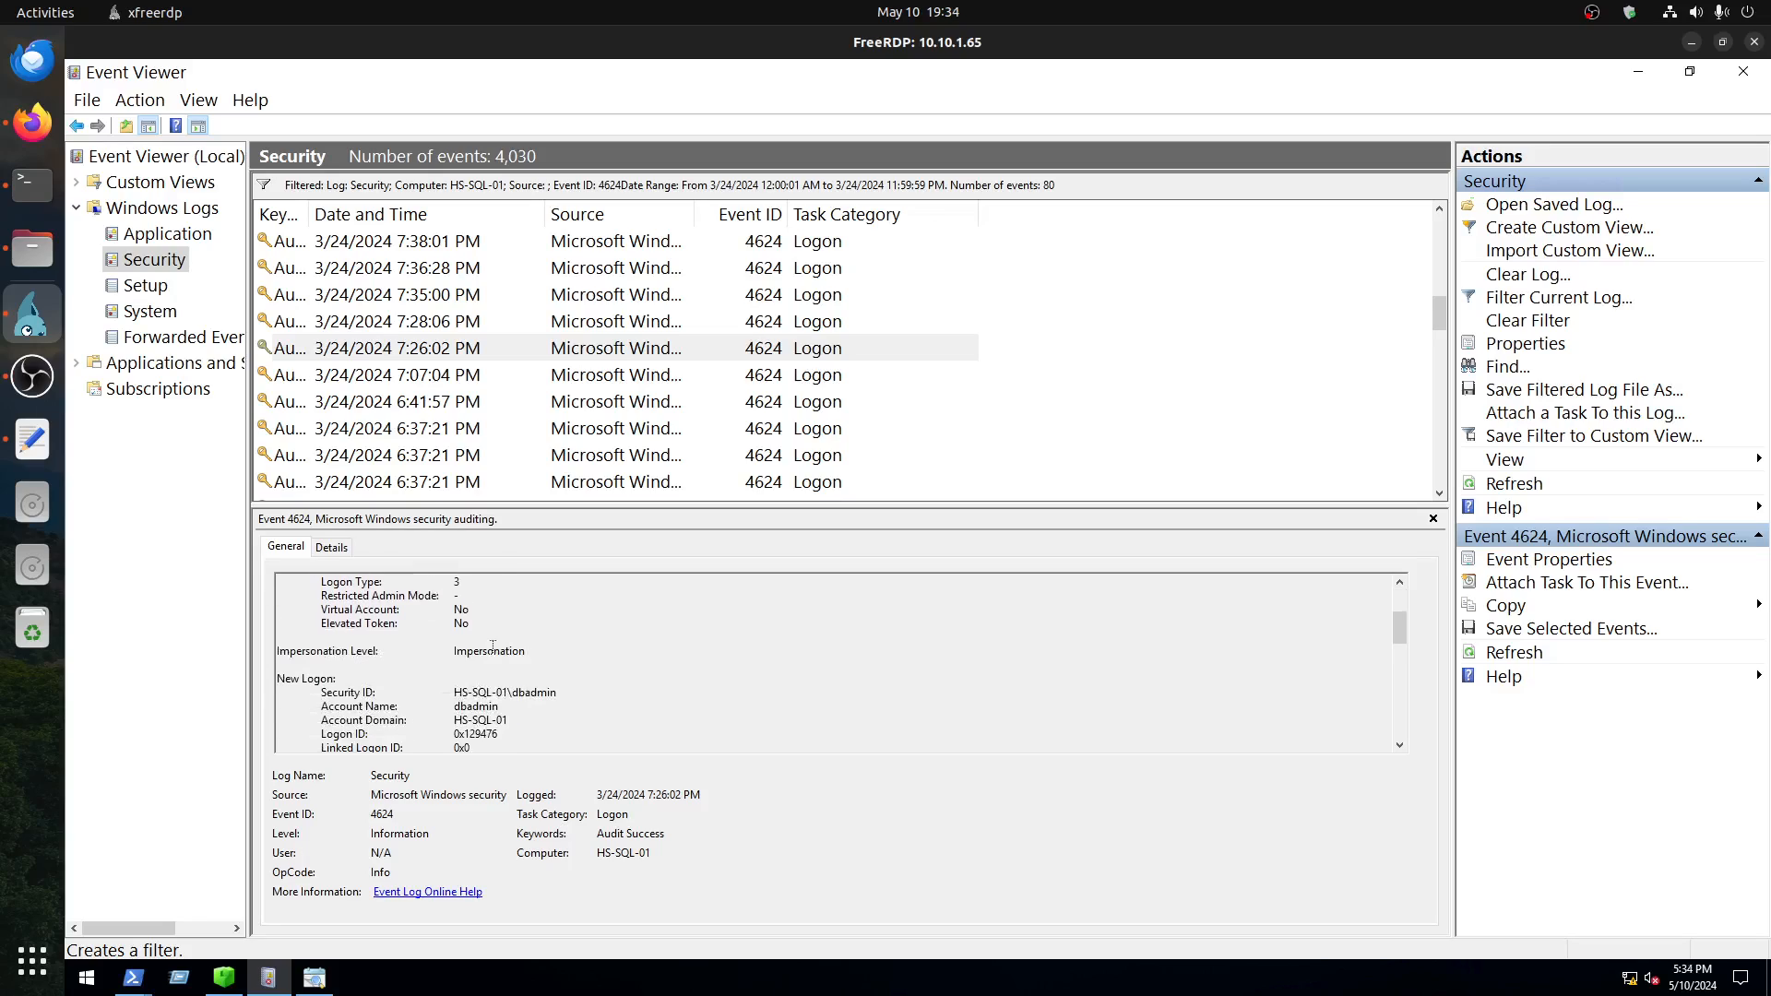
{"action": "scroll", "coordinate": [493, 646], "scroll_direction": "down", "scroll_amount": 1}
{"action": "left_click_drag", "start_coordinate": [511, 651], "coordinate": [574, 653]}
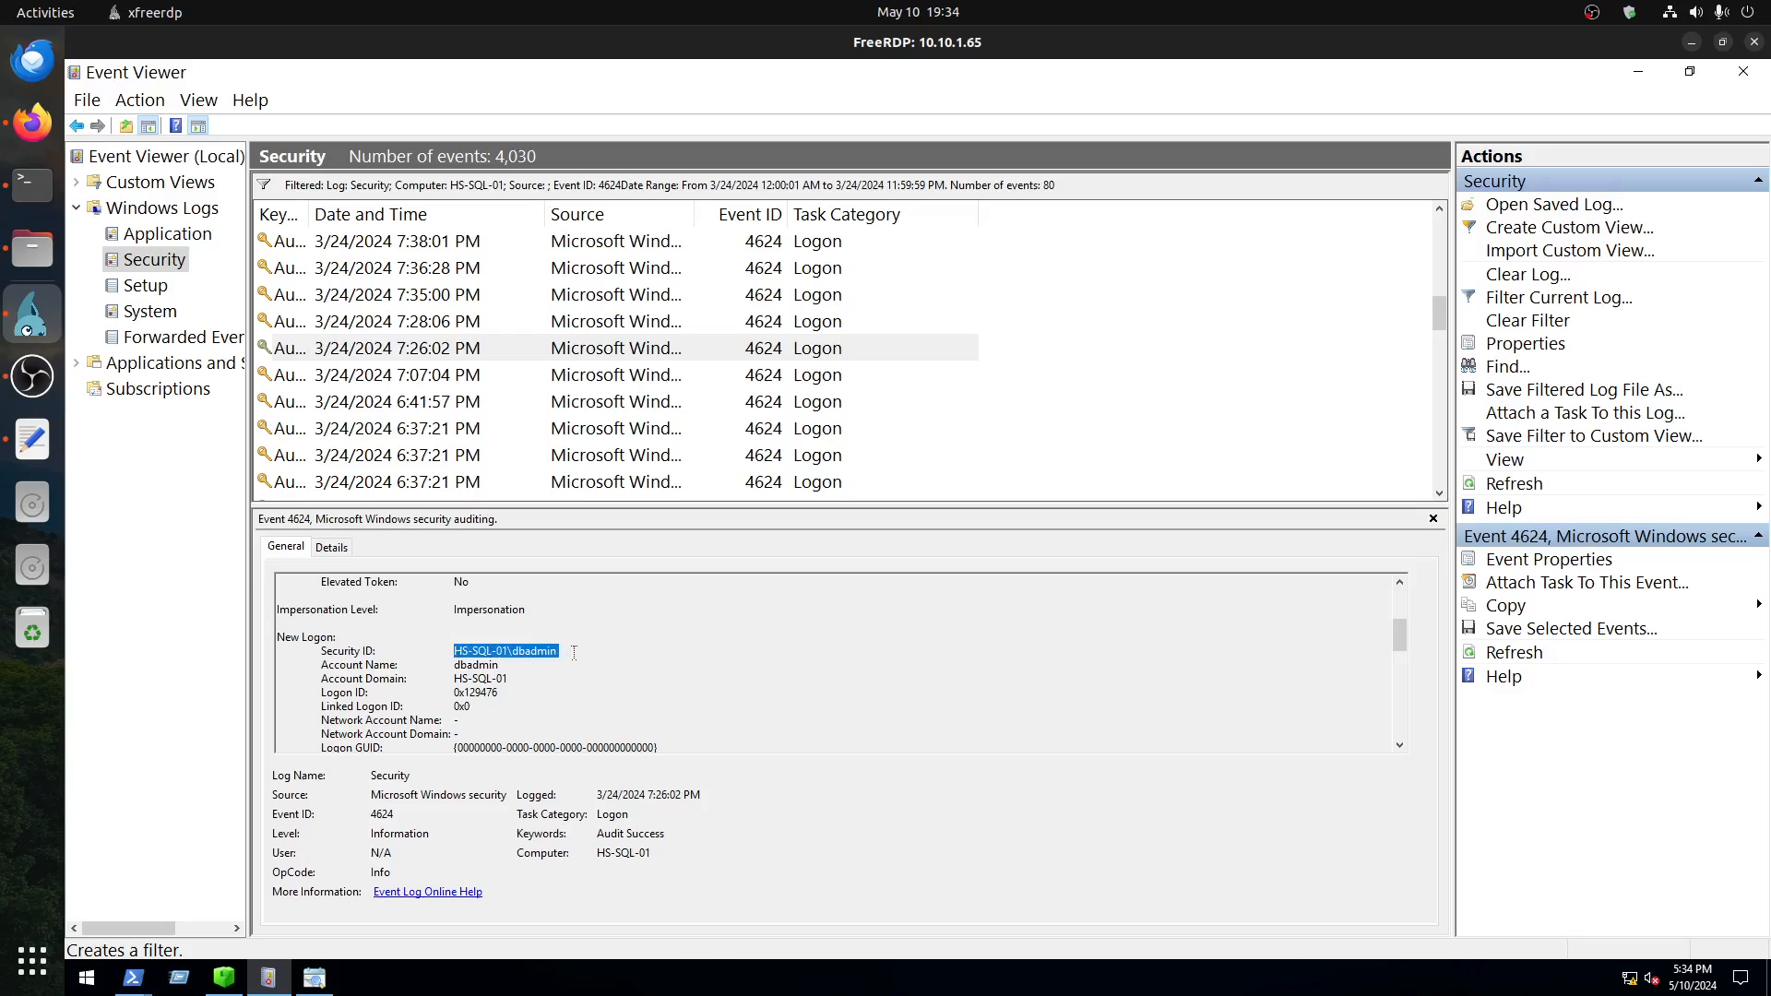
Step: Review the logon process, authentication package and workstation name of the 7:26:02 PM event
{"action": "scroll", "coordinate": [574, 654], "scroll_direction": "down", "scroll_amount": 6}
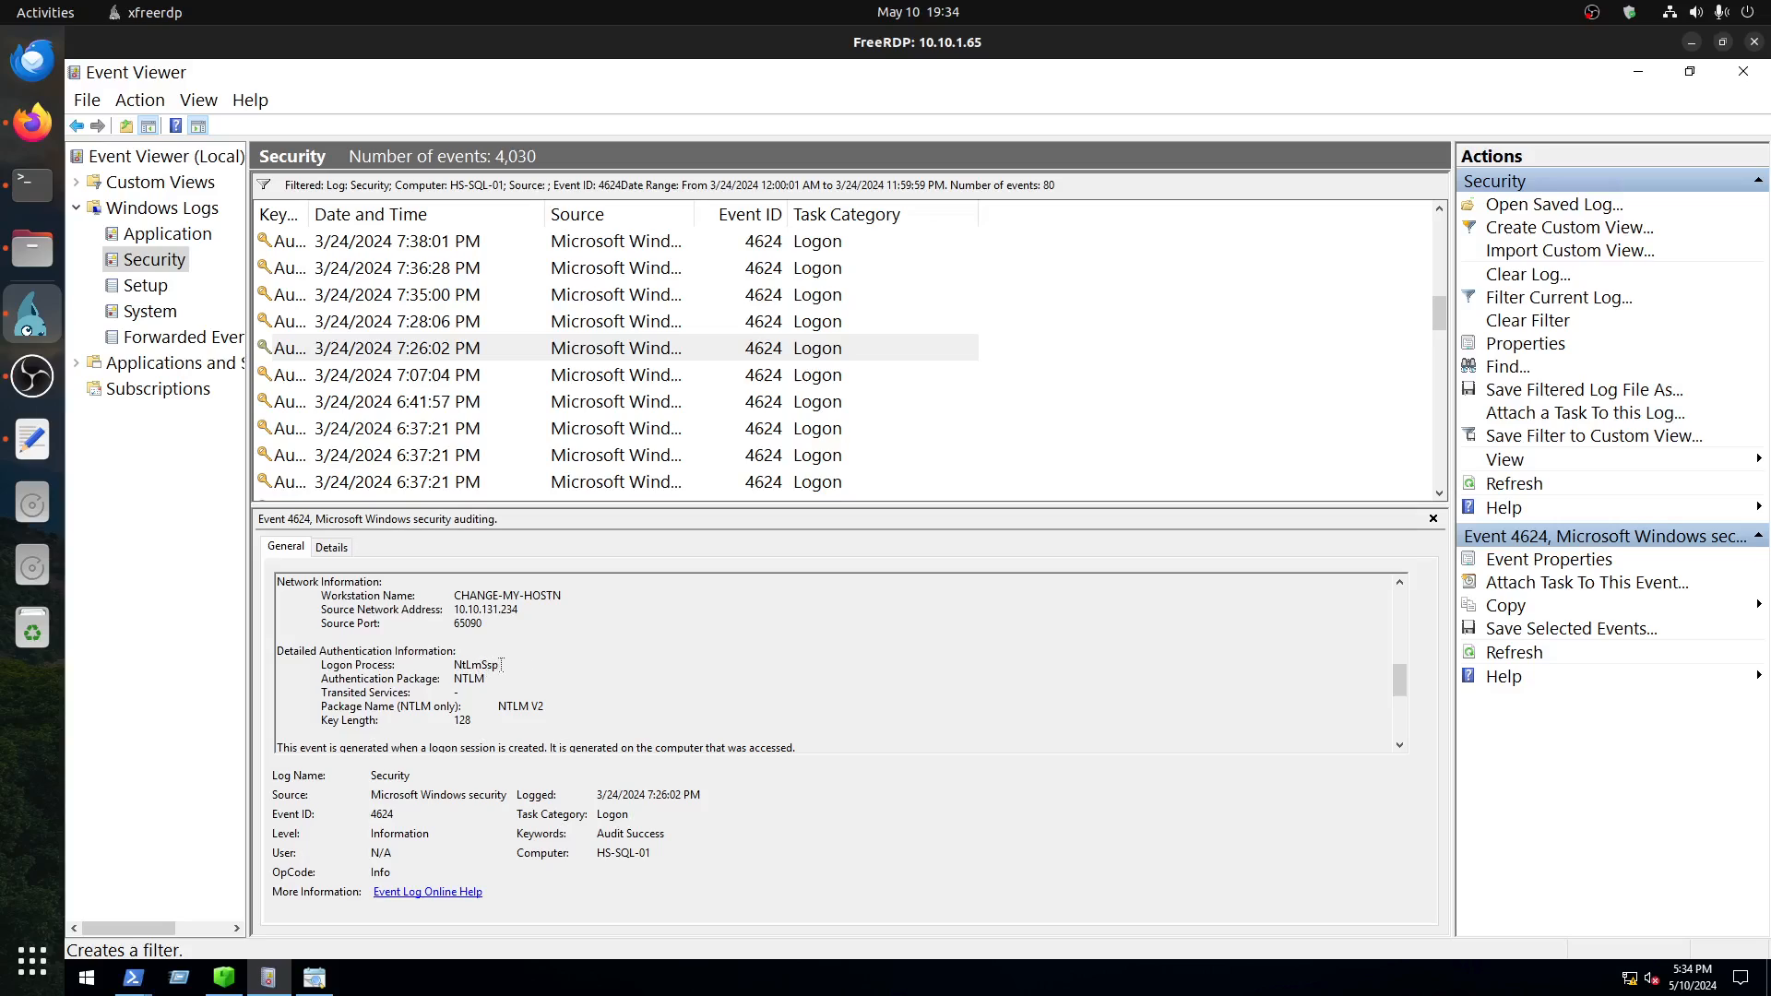
{"action": "double_click", "coordinate": [465, 664]}
{"action": "left_click_drag", "start_coordinate": [483, 681], "coordinate": [451, 679]}
{"action": "left_click_drag", "start_coordinate": [564, 597], "coordinate": [454, 596]}
{"action": "scroll", "coordinate": [530, 627], "scroll_direction": "down", "scroll_amount": 2}
{"action": "scroll", "coordinate": [531, 631], "scroll_direction": "up", "scroll_amount": 6}
Step: Check the Subject security ID of the 7:28:06 PM logon and open the 7:35:00 PM and 7:36:28 PM events for comparison
{"action": "left_click", "coordinate": [440, 330]}
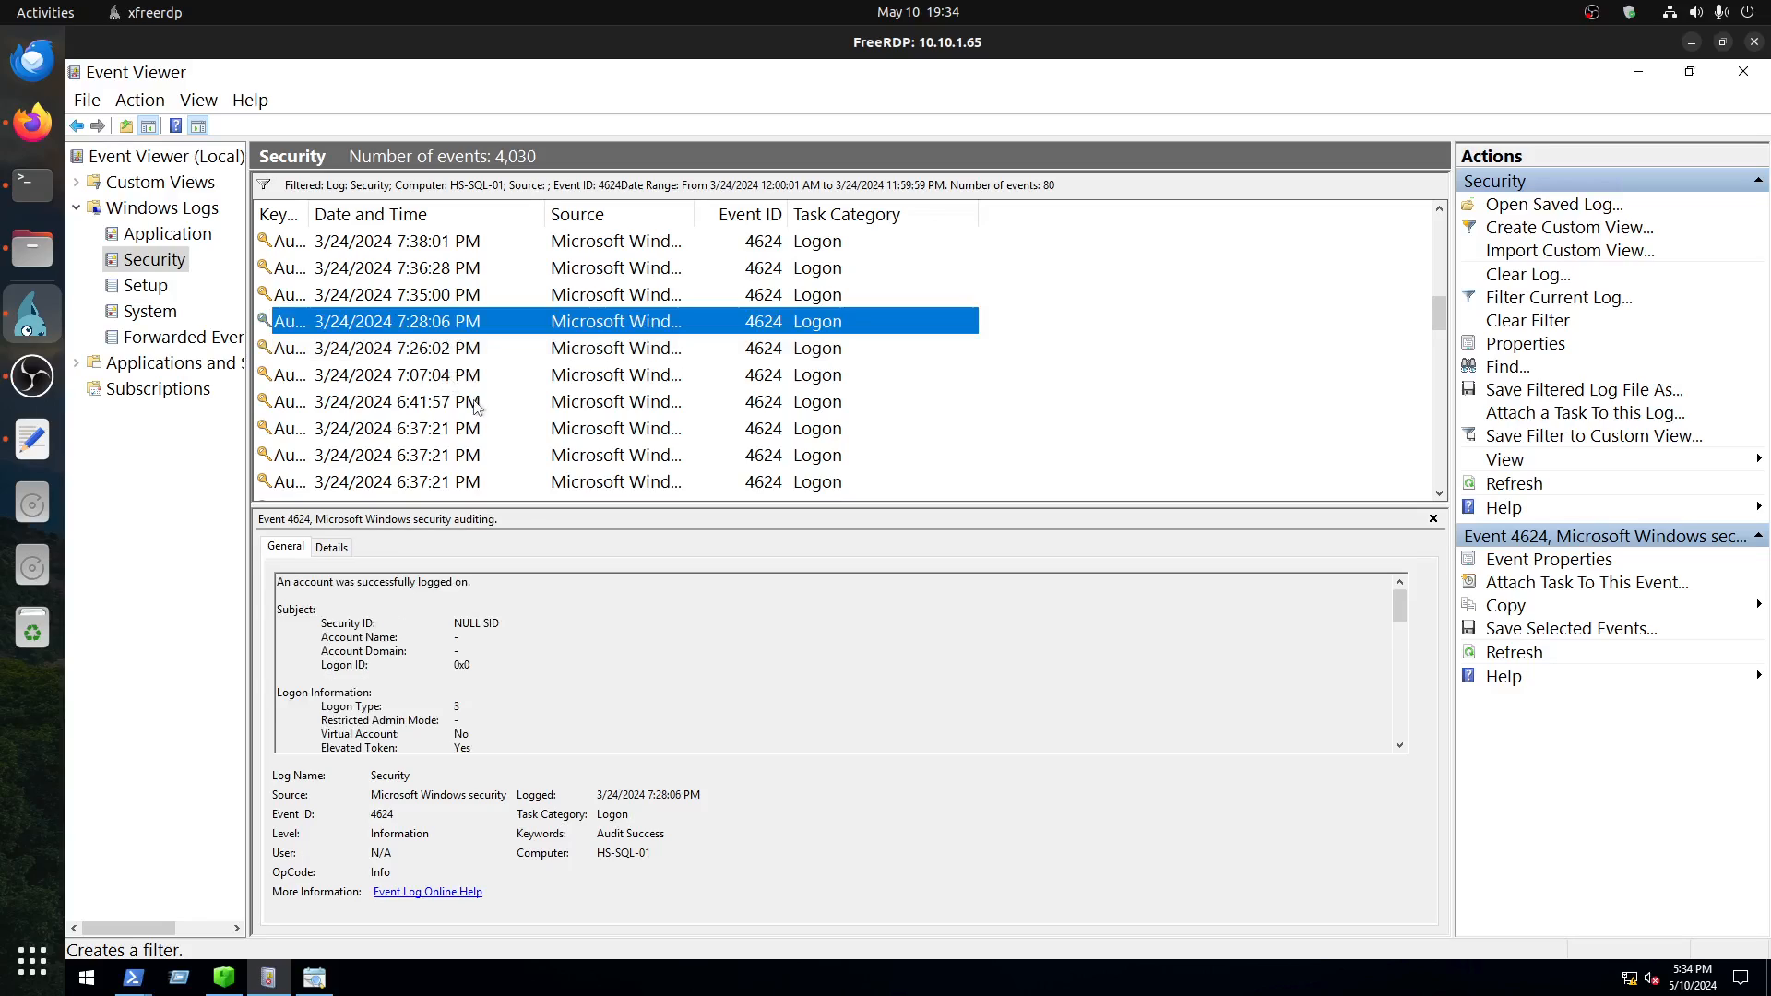
{"action": "left_click", "coordinate": [441, 620]}
{"action": "left_click_drag", "start_coordinate": [501, 624], "coordinate": [441, 619]}
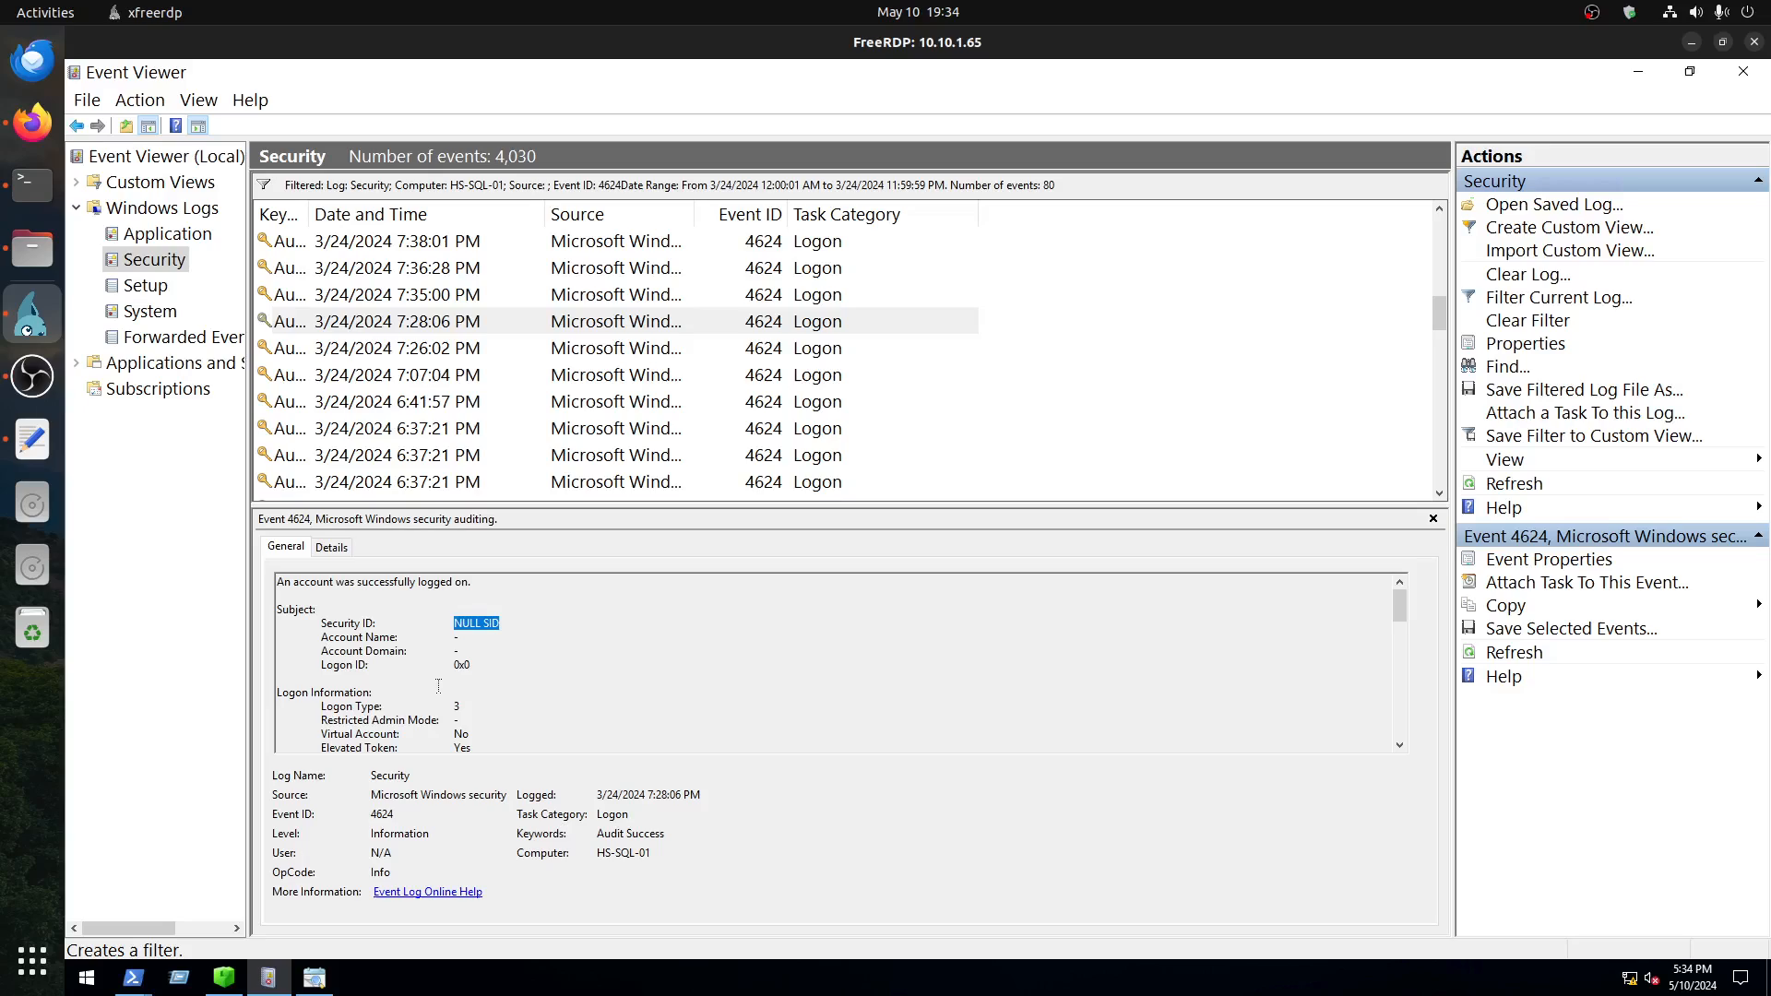
{"action": "left_click", "coordinate": [442, 300]}
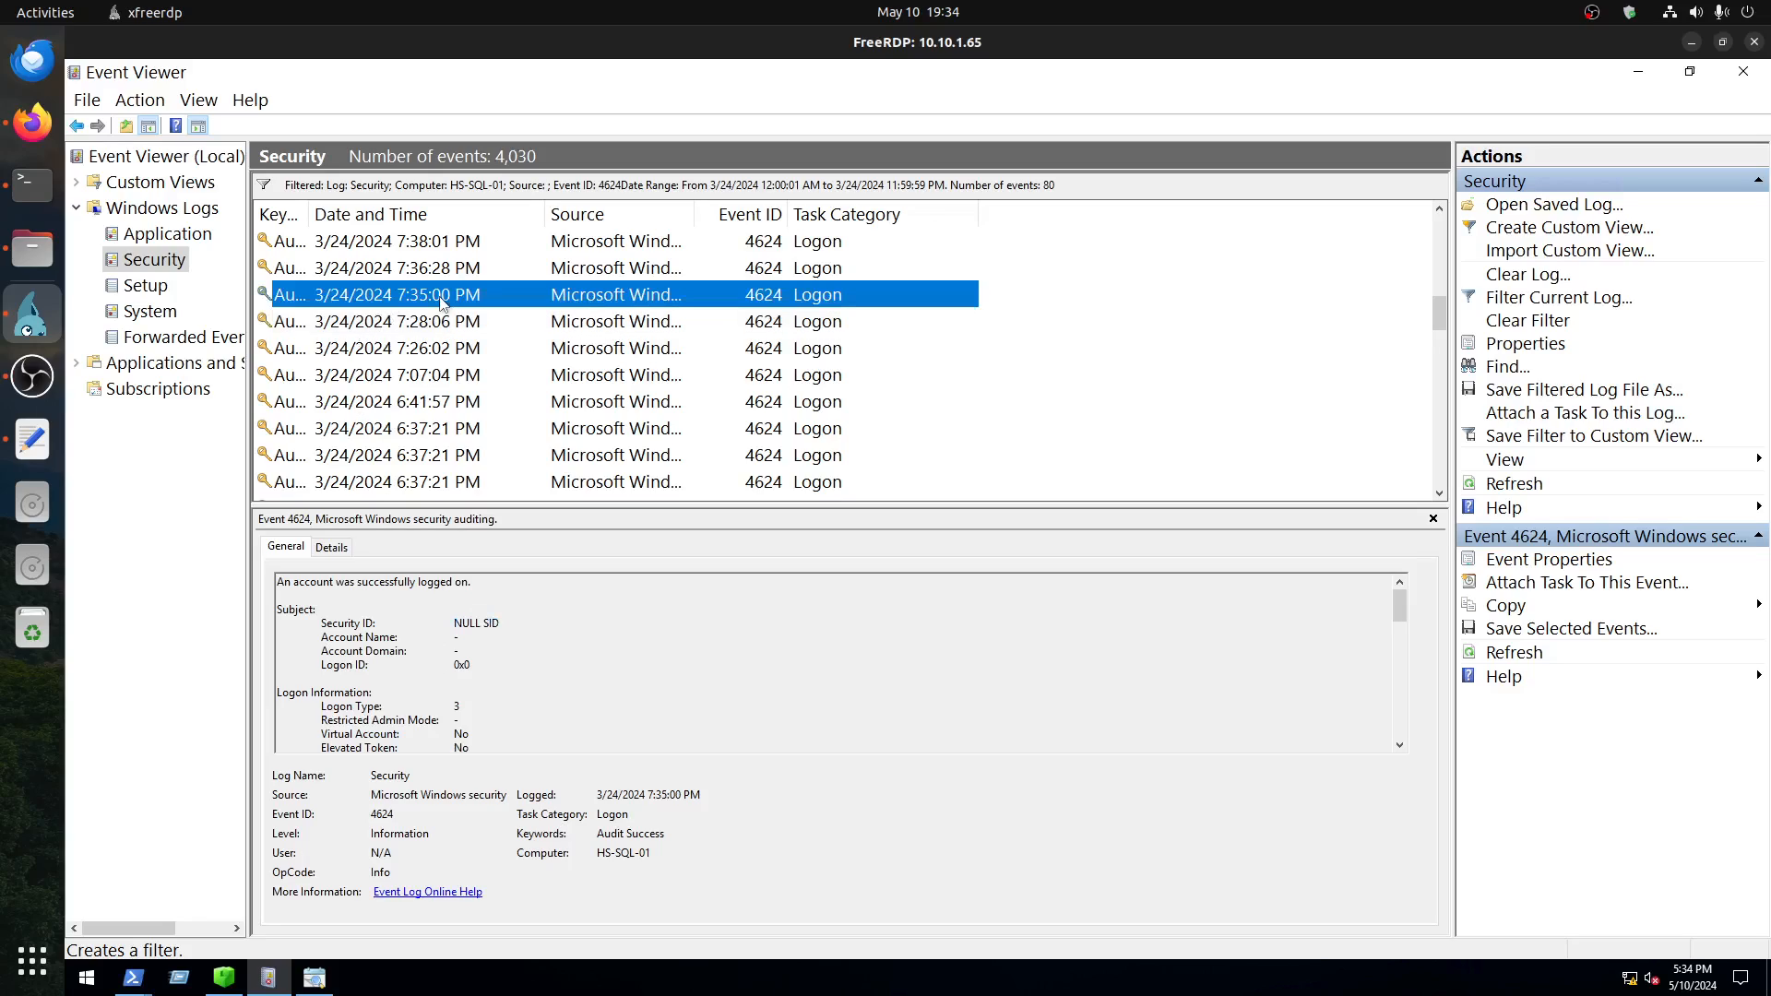
{"action": "left_click", "coordinate": [442, 269]}
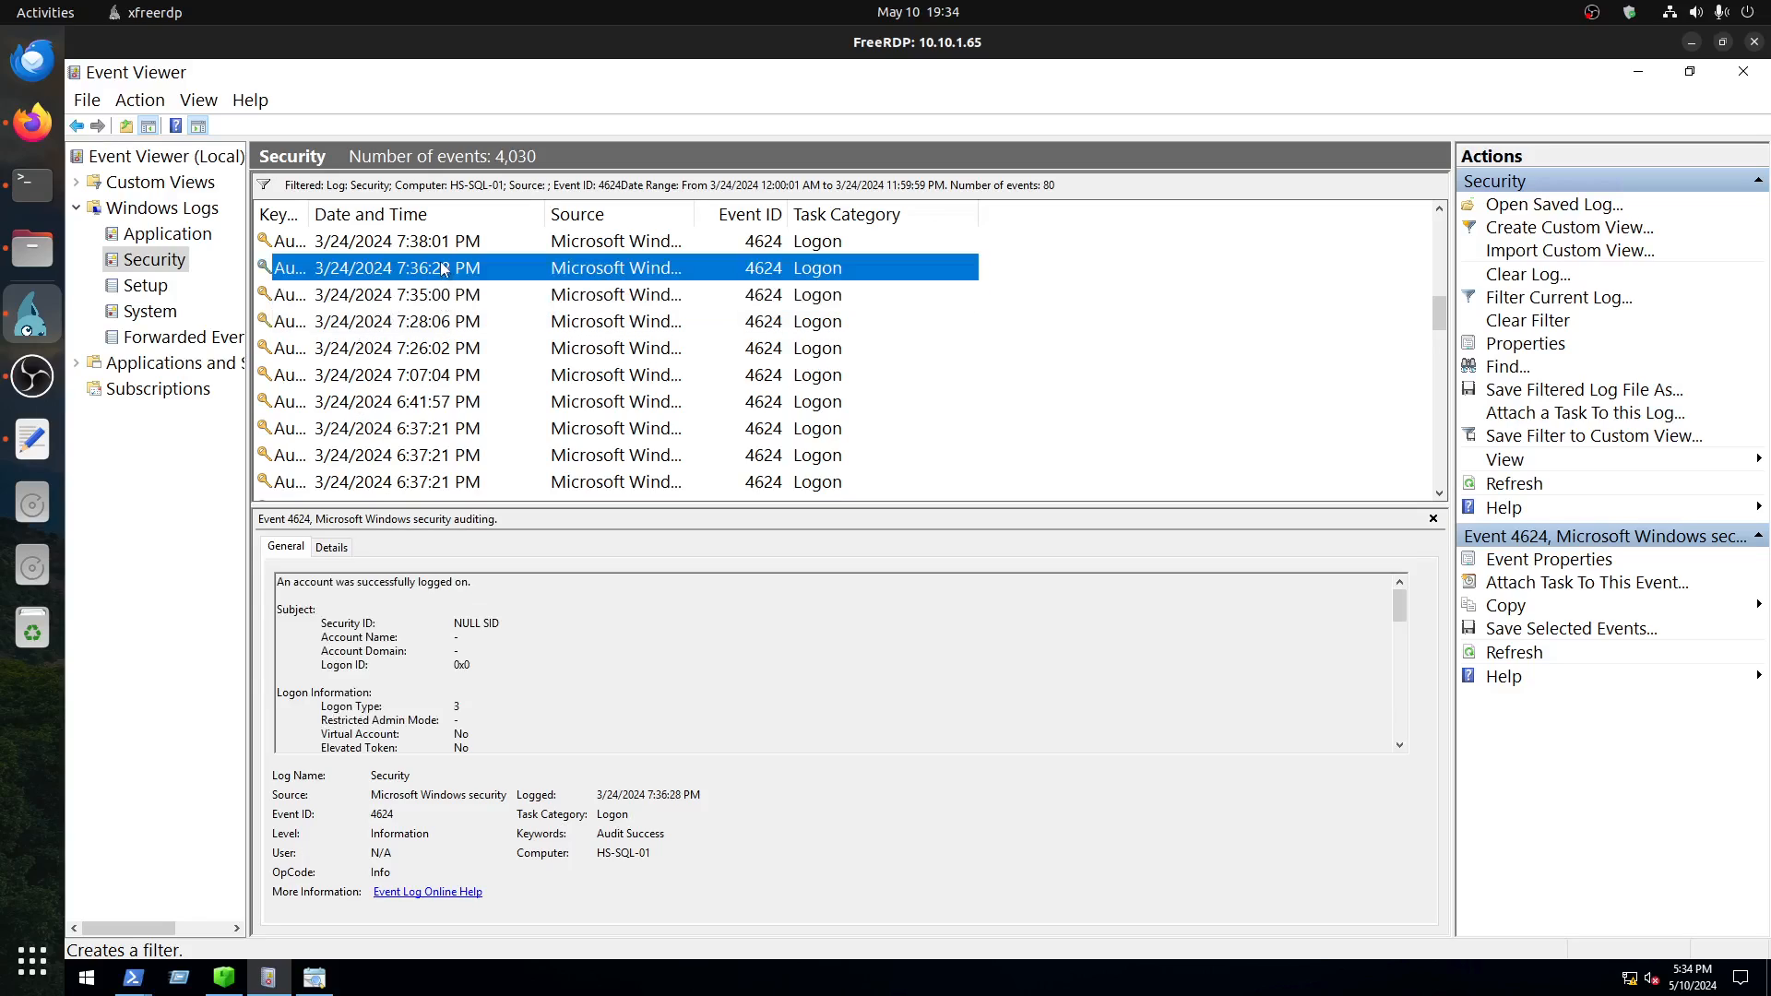
Step: Review the 7:38:01 PM and 7:38:48 PM logon events and check the logon type of the earliest 7:38:49 PM event
{"action": "key", "text": "Up"}
{"action": "scroll", "coordinate": [550, 391], "scroll_direction": "up", "scroll_amount": 2}
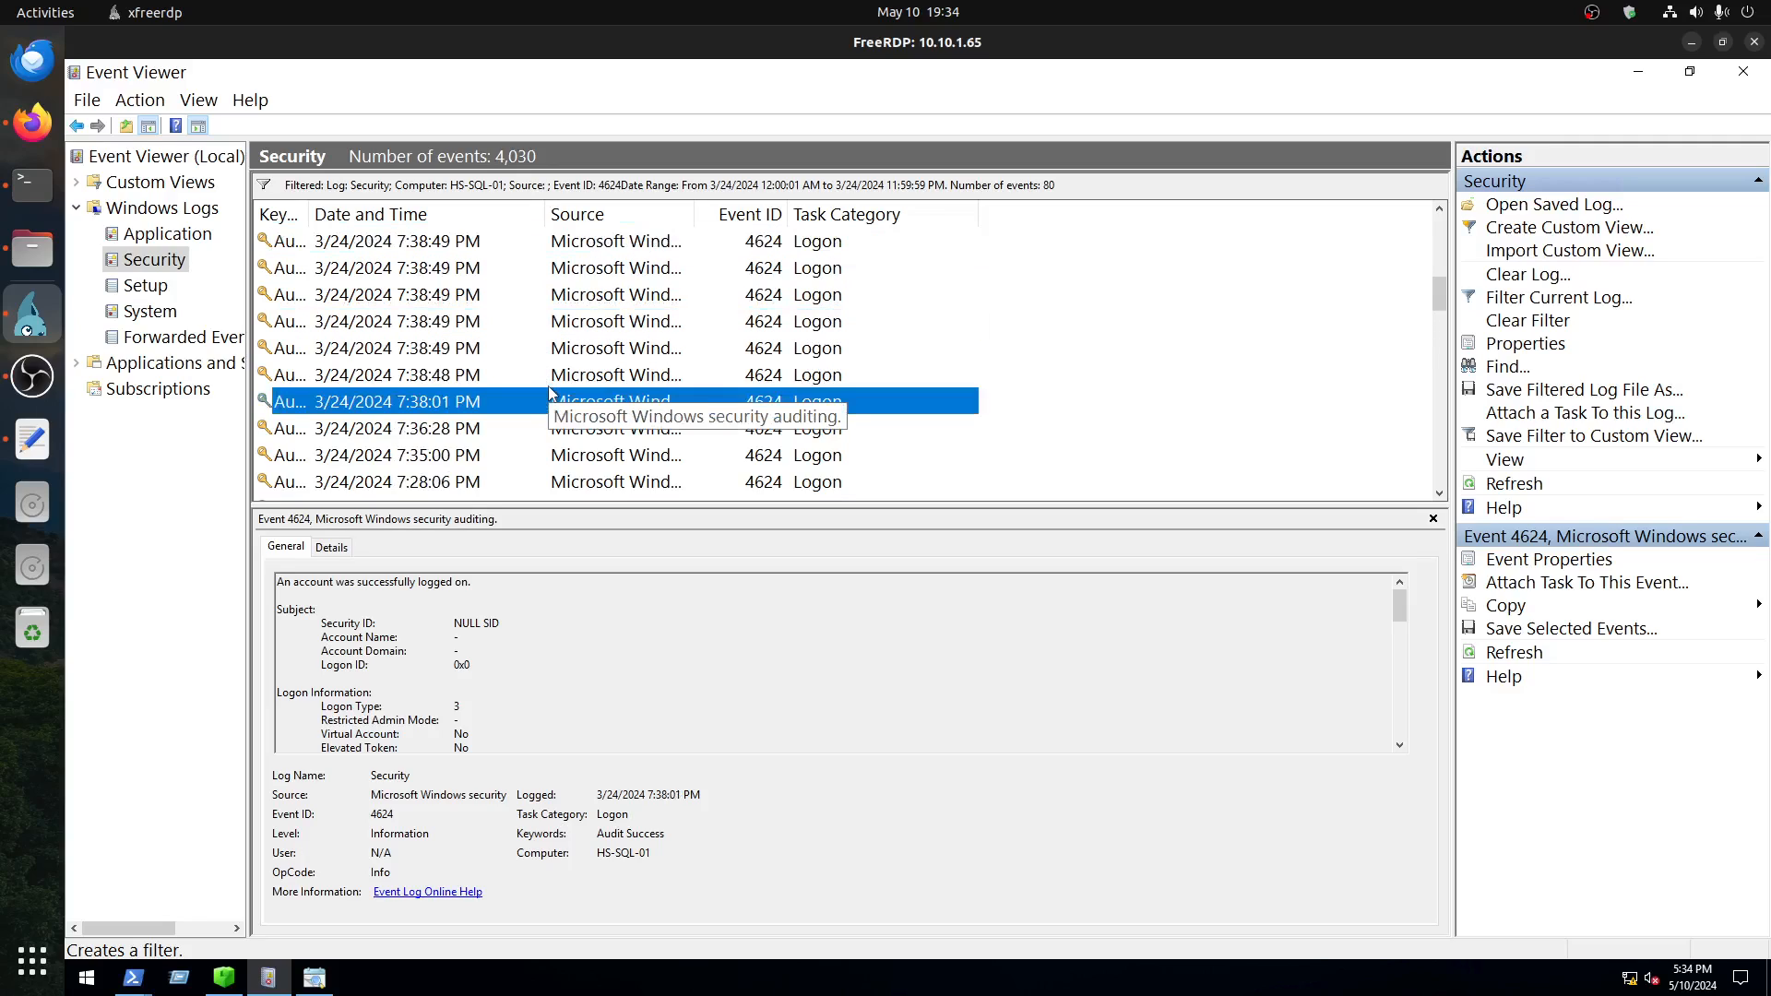
{"action": "left_click", "coordinate": [442, 374]}
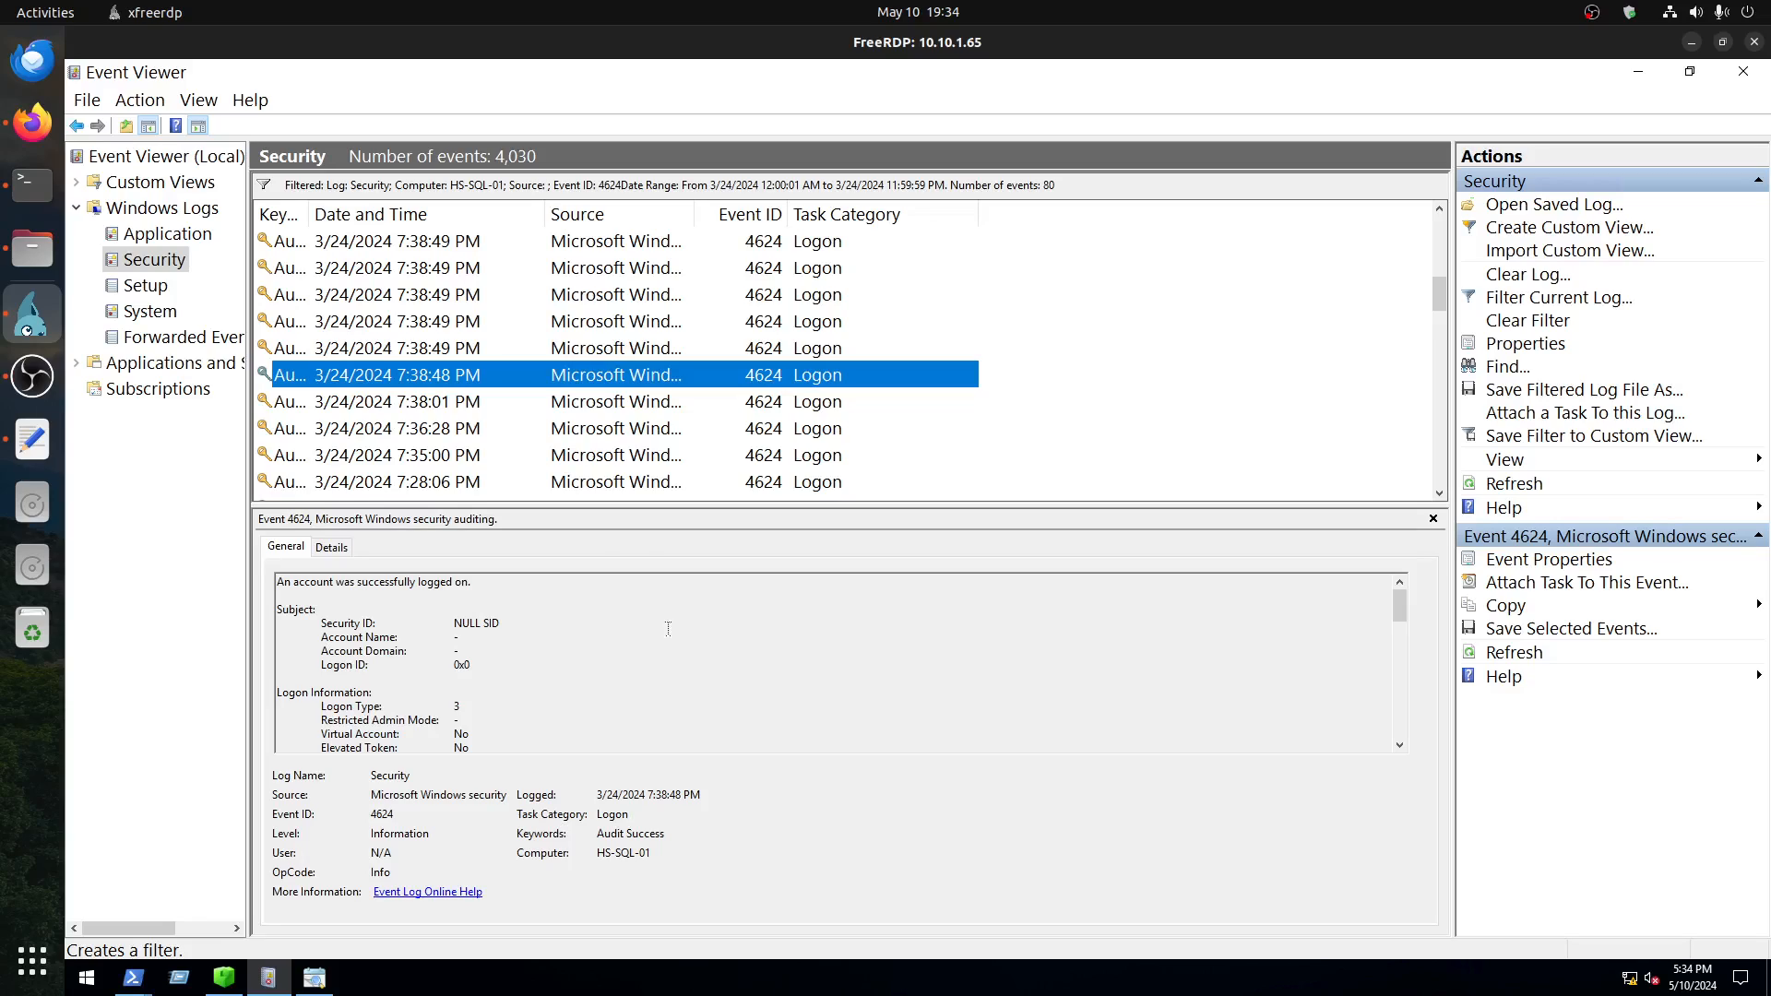
{"action": "key", "text": "Up"}
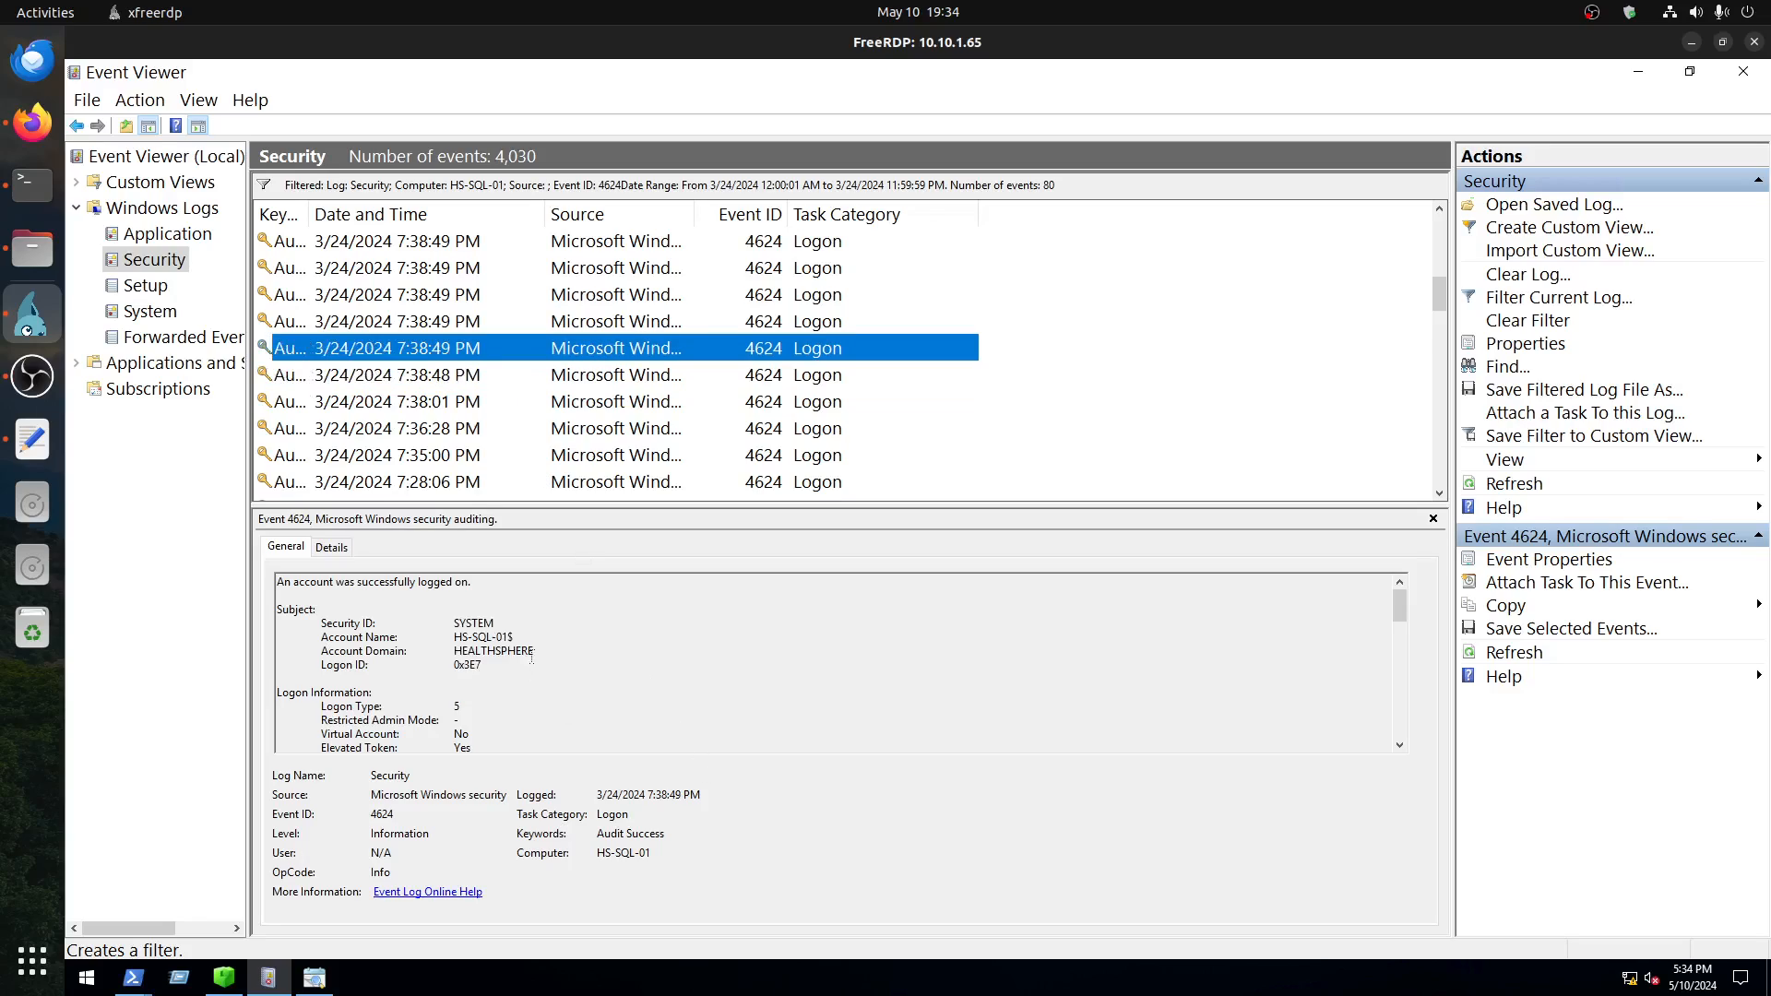
{"action": "double_click", "coordinate": [444, 703]}
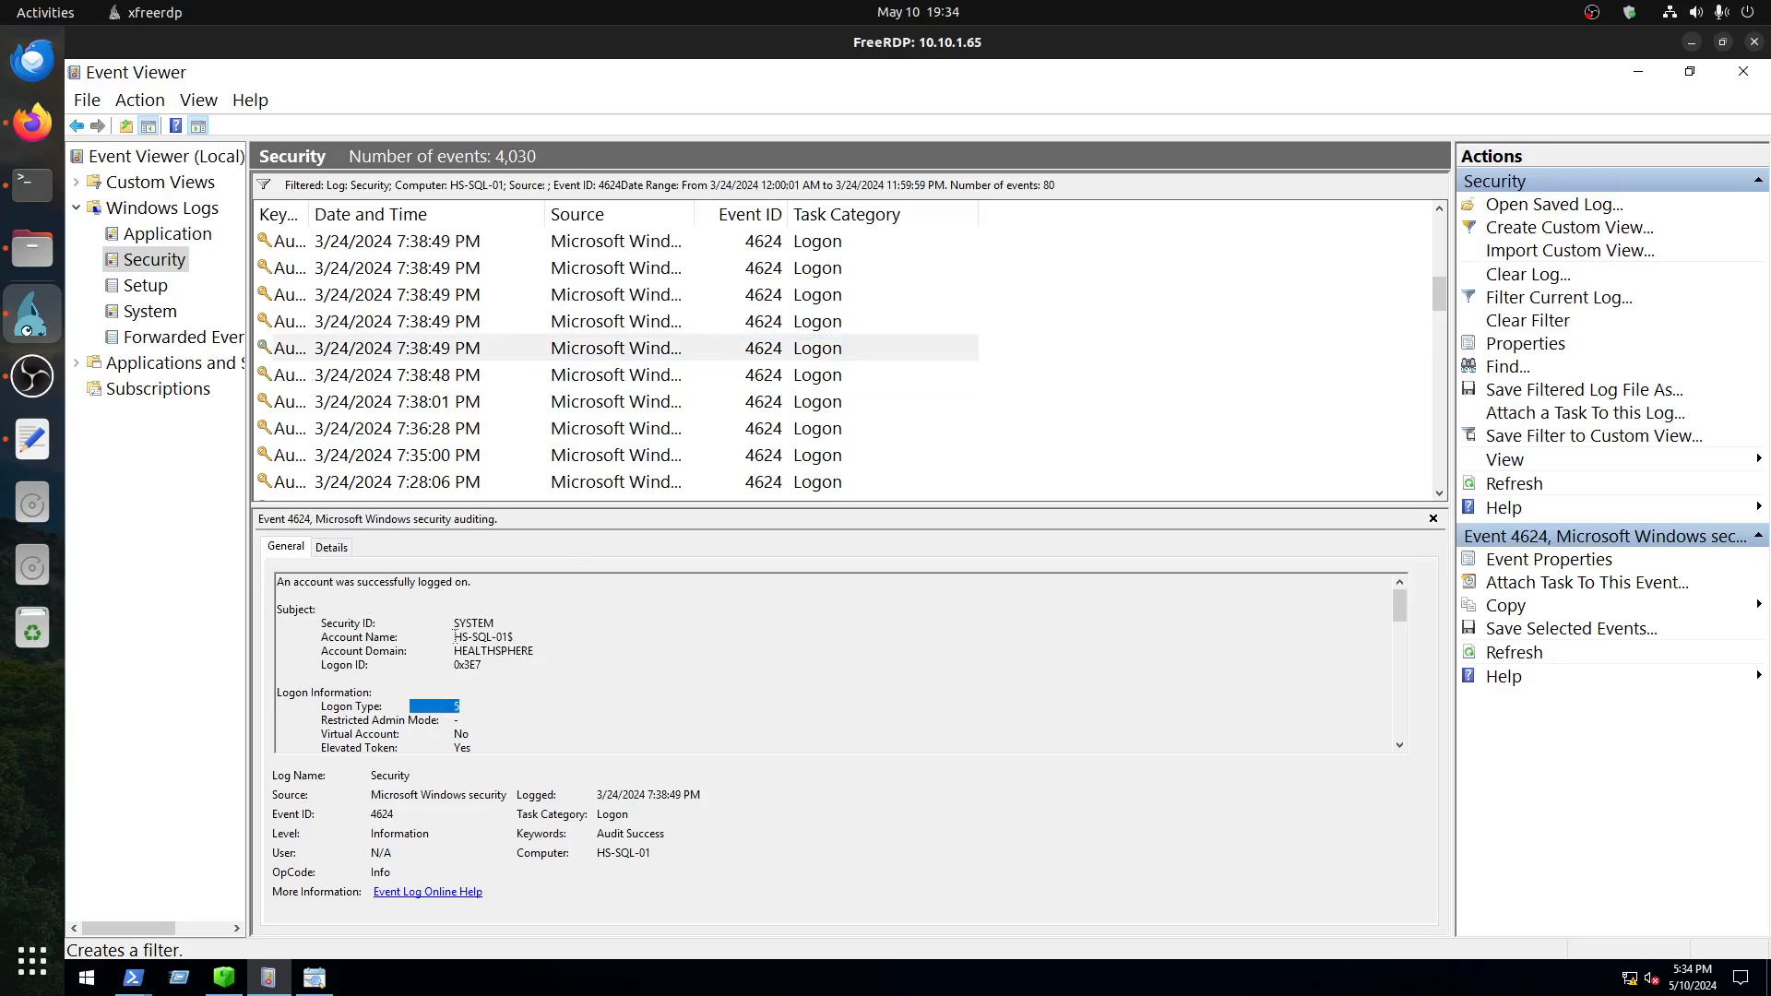
Step: Compare the logon details of the three 7:38:53 PM events
{"action": "scroll", "coordinate": [441, 419], "scroll_direction": "up", "scroll_amount": 2}
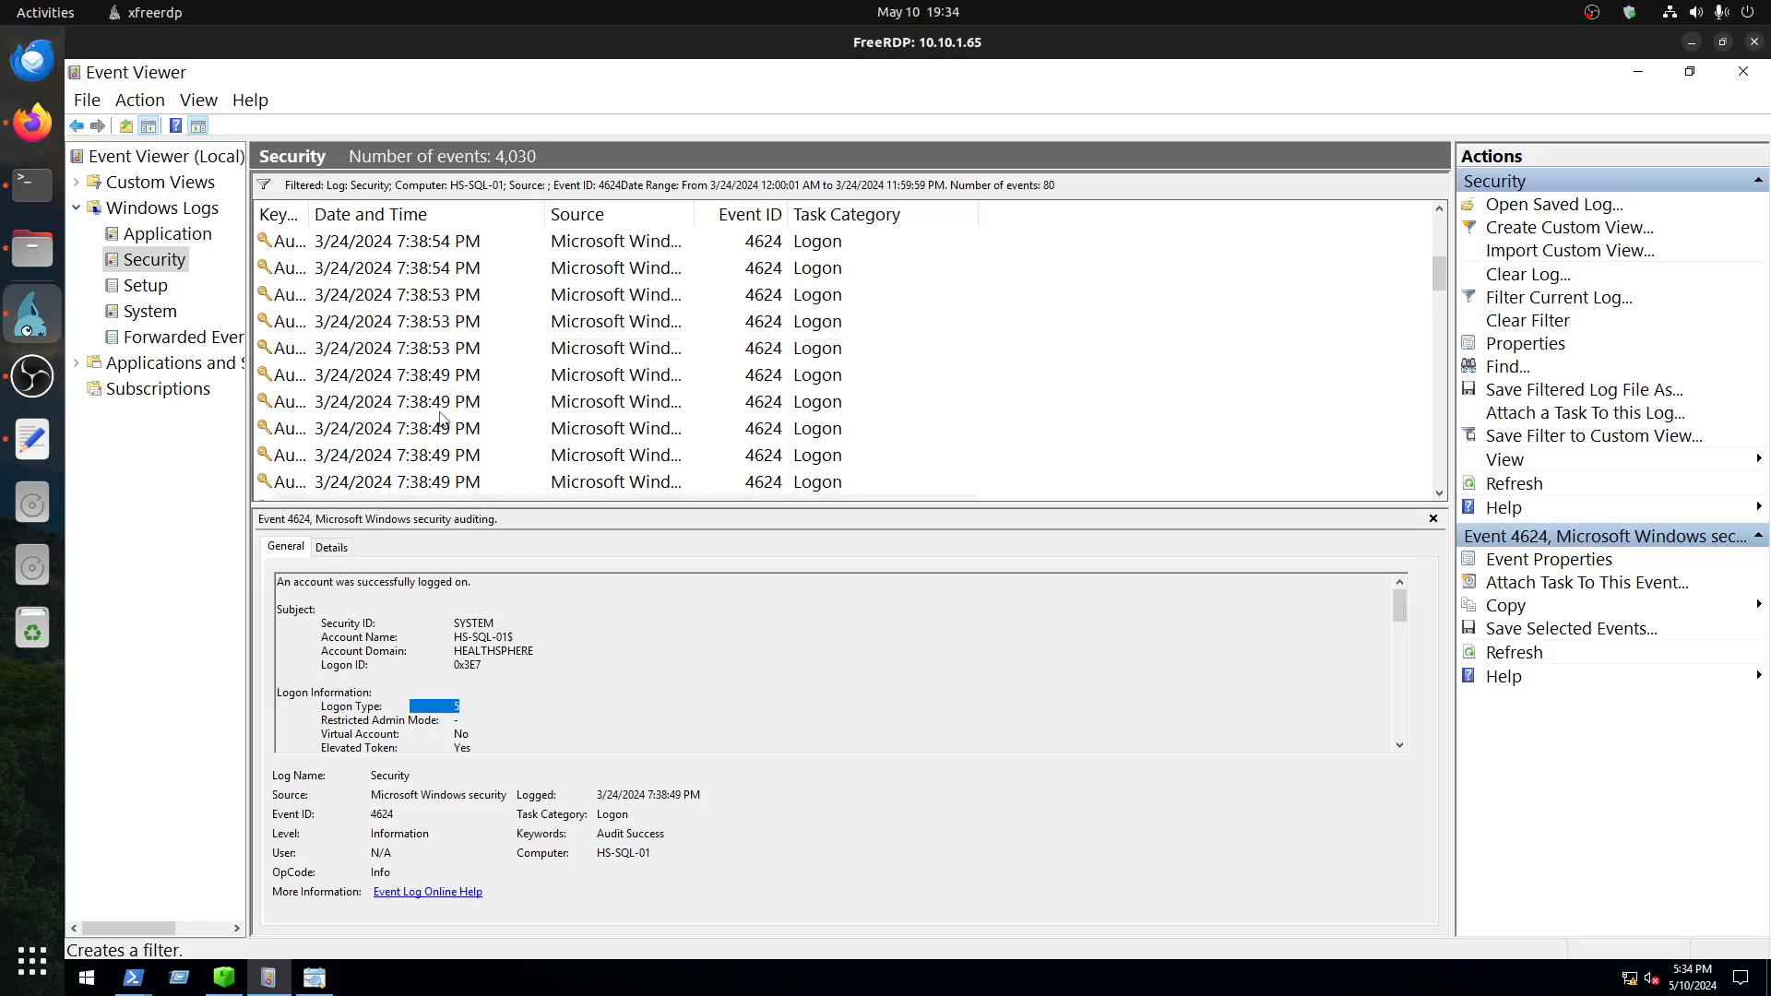
{"action": "left_click", "coordinate": [454, 351]}
{"action": "left_click", "coordinate": [460, 325]}
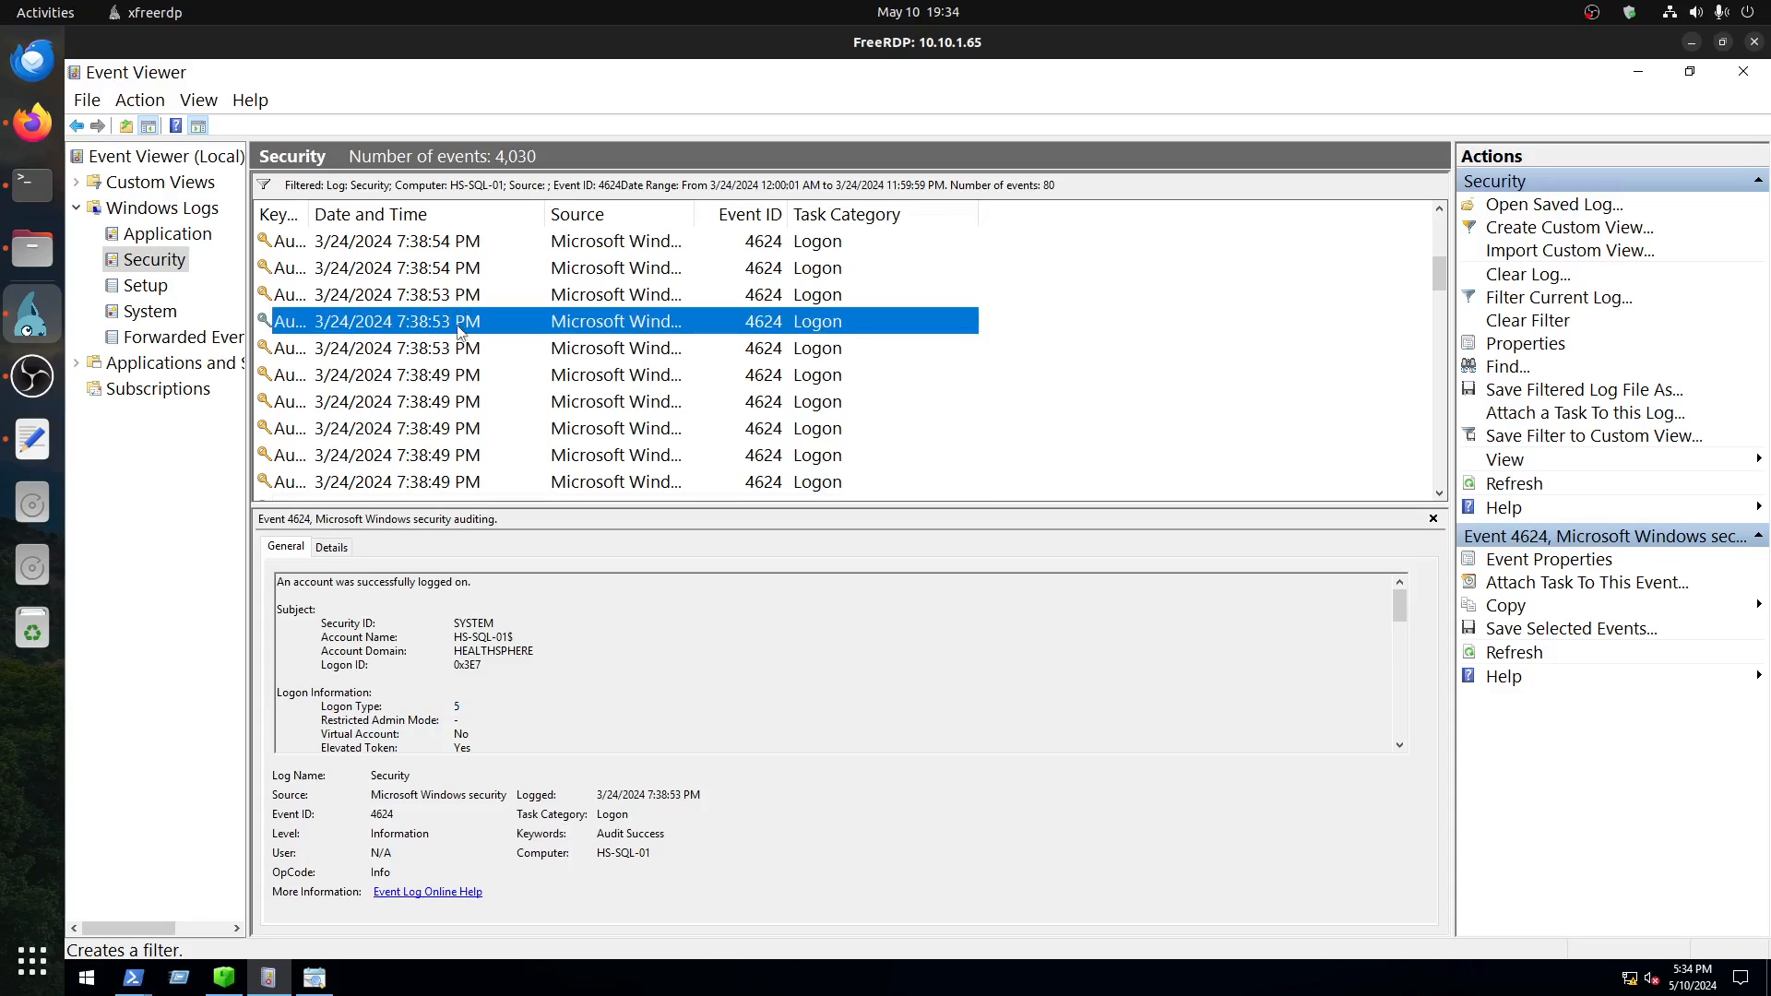
{"action": "left_click", "coordinate": [462, 301]}
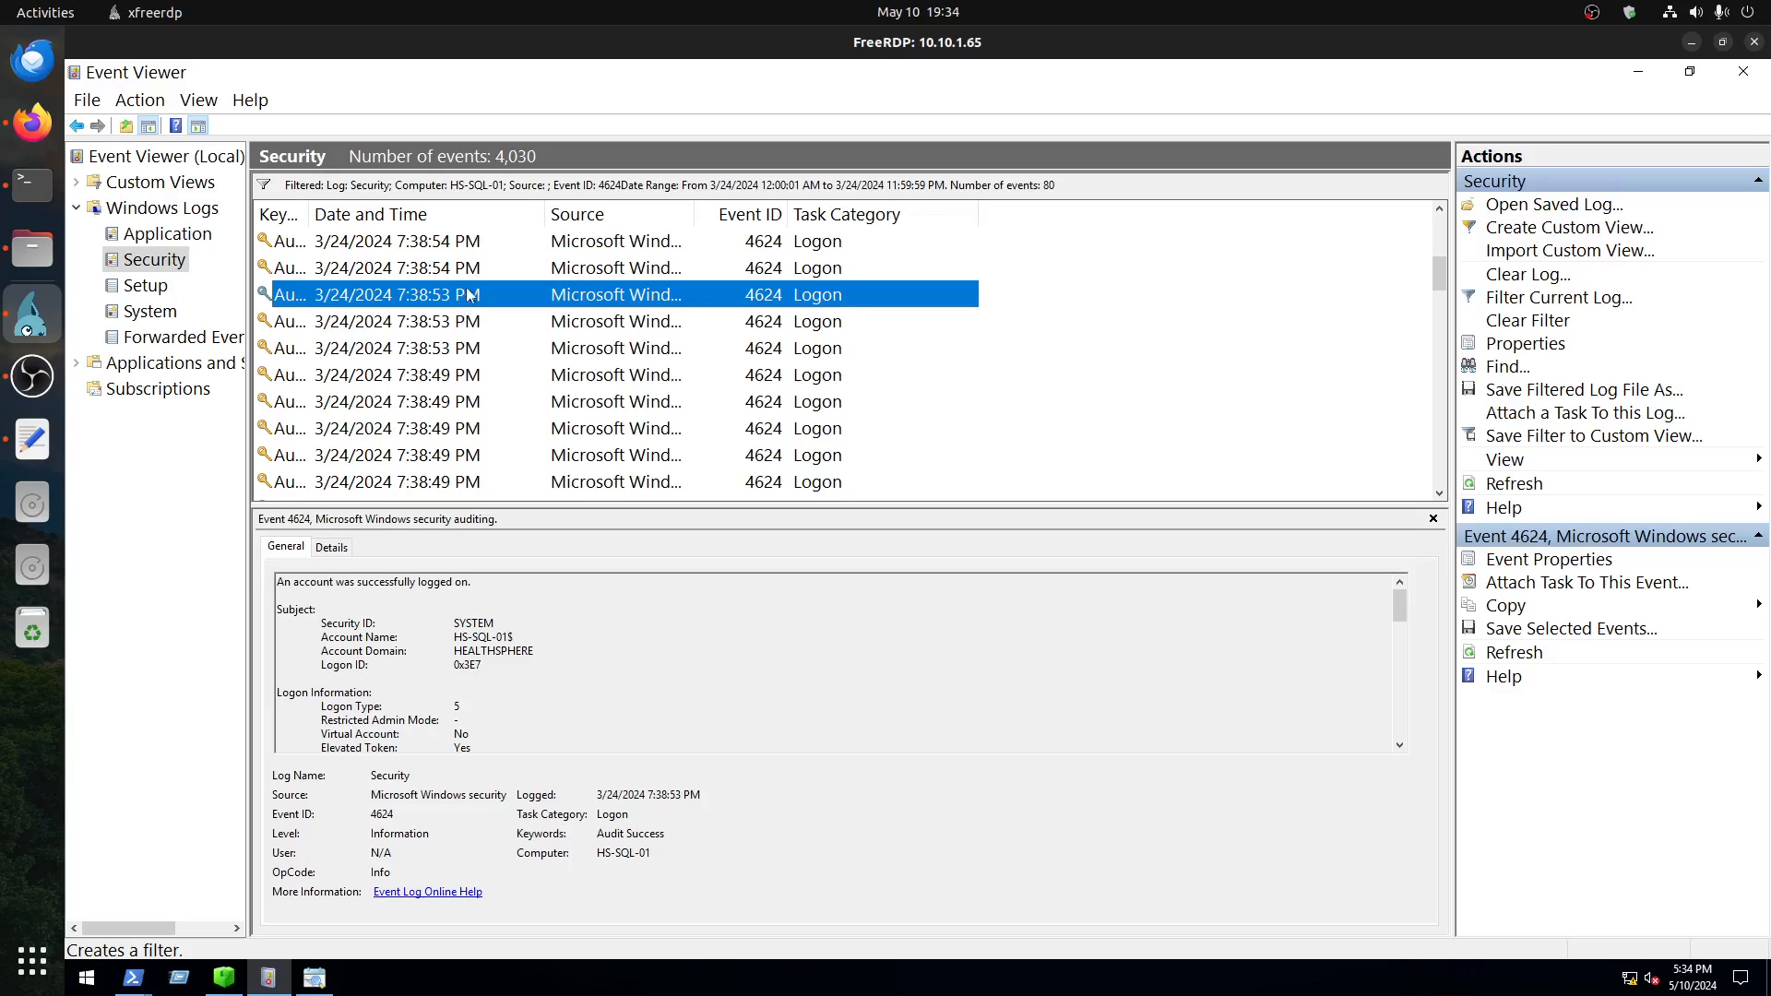
Step: Compare the logon details of the three 7:38:54 PM events
{"action": "scroll", "coordinate": [490, 351], "scroll_direction": "up", "scroll_amount": 2}
{"action": "scroll", "coordinate": [489, 351], "scroll_direction": "up", "scroll_amount": 1}
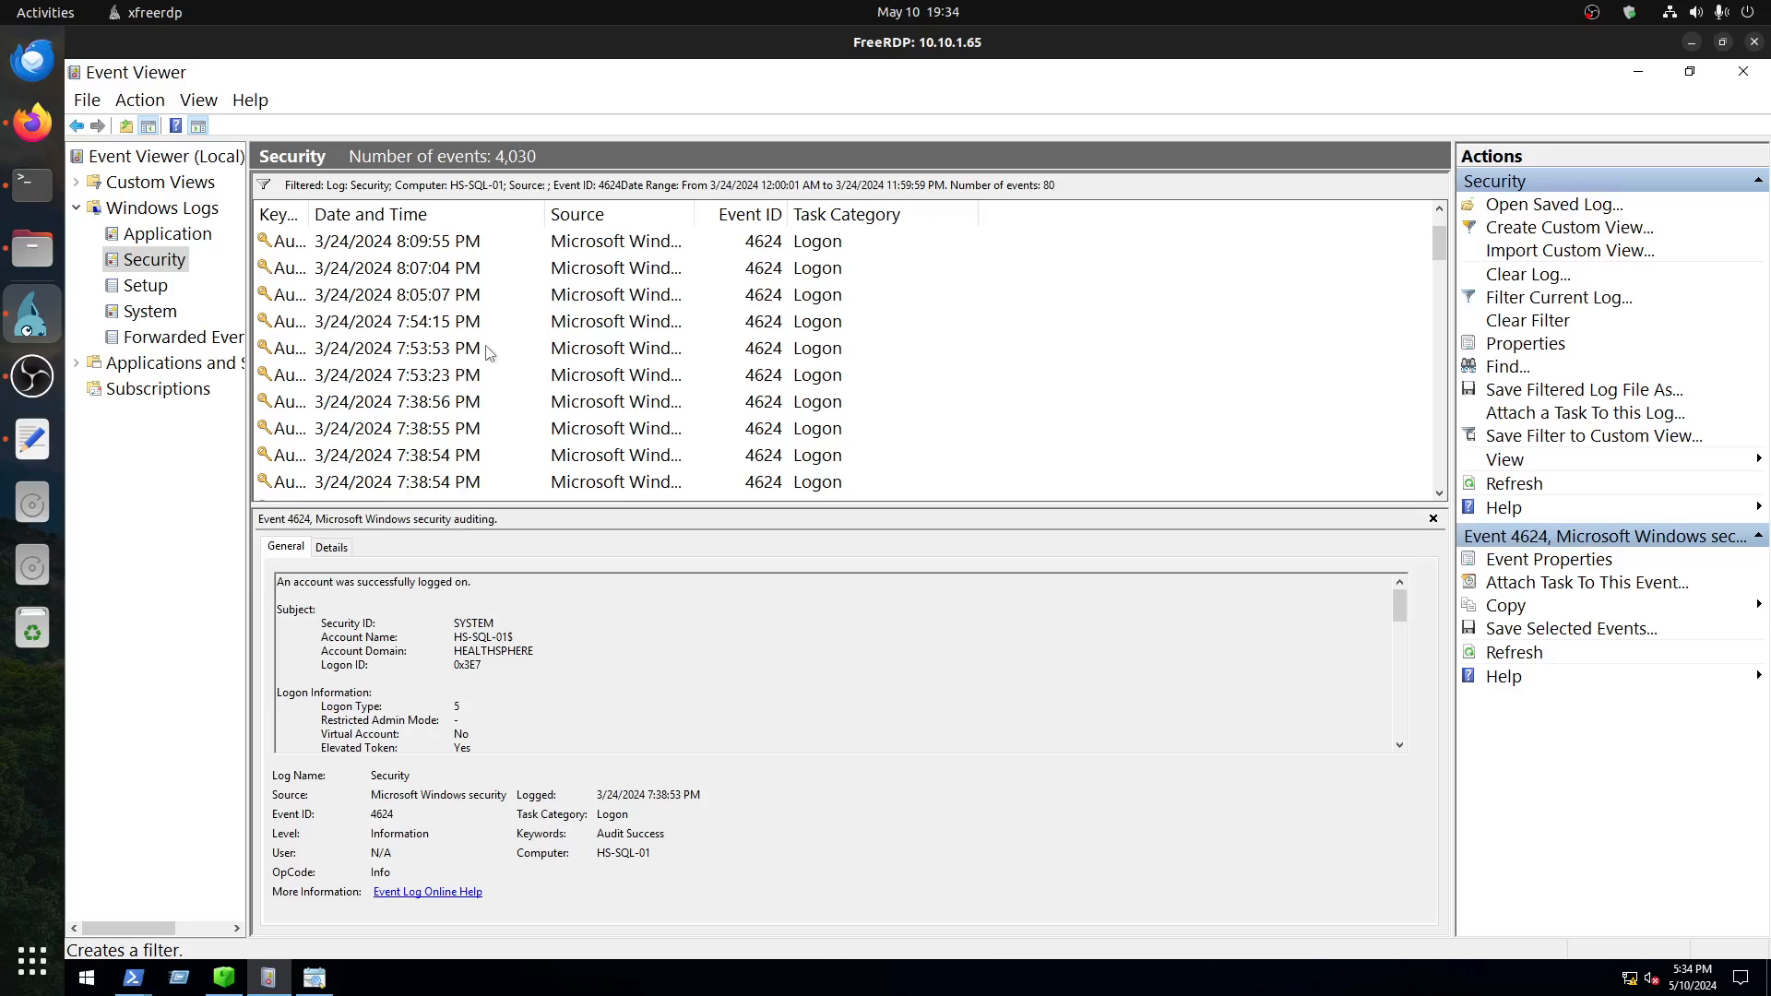
{"action": "scroll", "coordinate": [490, 351], "scroll_direction": "down", "scroll_amount": 2}
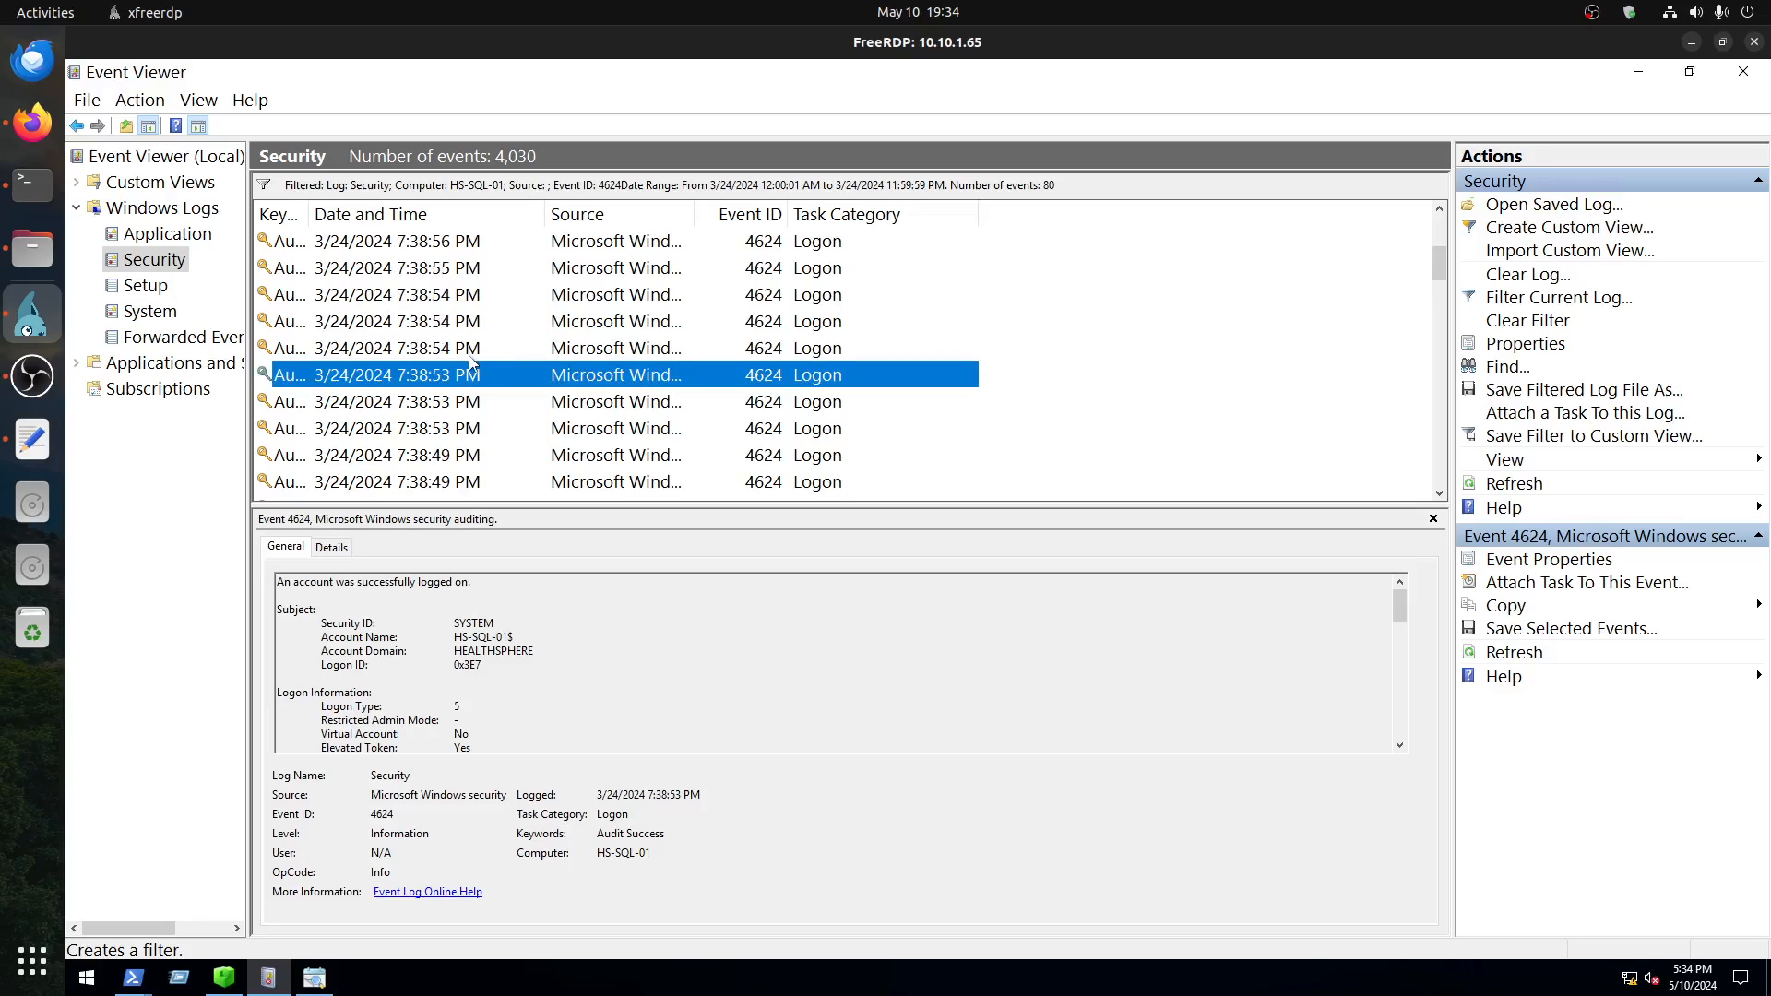
{"action": "left_click", "coordinate": [472, 350]}
{"action": "left_click", "coordinate": [471, 323]}
{"action": "left_click", "coordinate": [471, 294]}
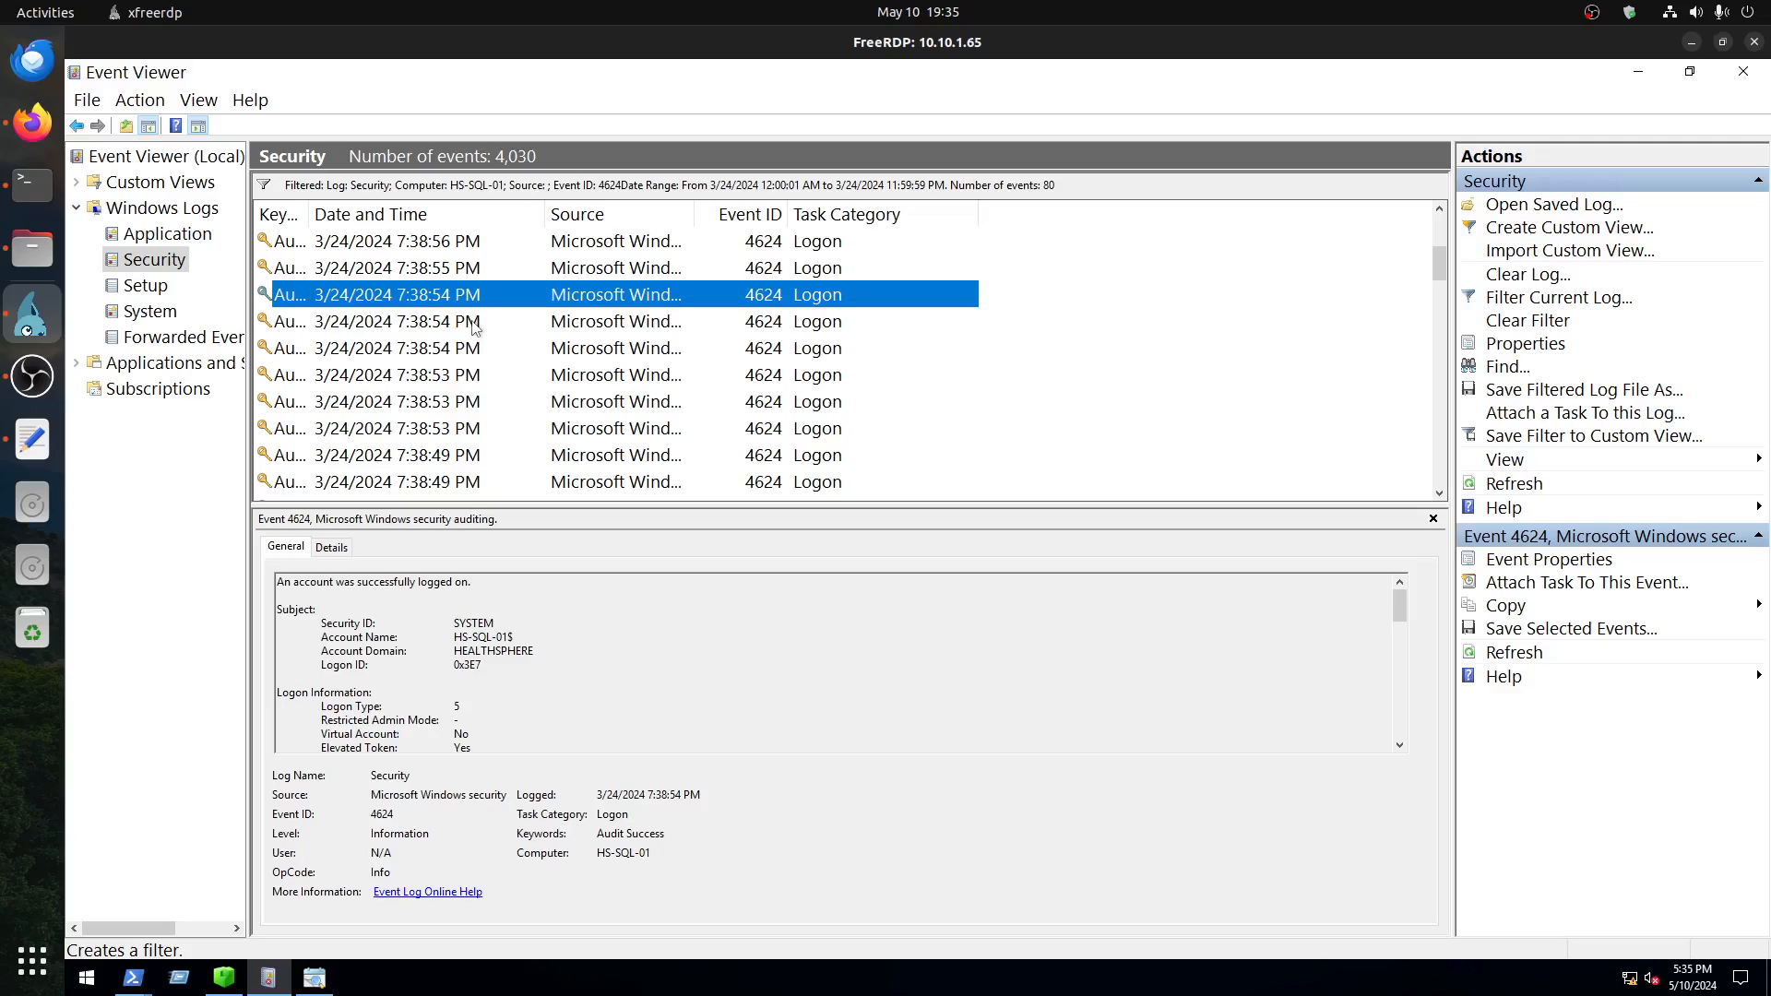
Step: Check the logon types of the three latest 7:38:49 PM events and recheck the 7:38:48 PM event
{"action": "scroll", "coordinate": [473, 327], "scroll_direction": "down", "scroll_amount": 1}
{"action": "left_click", "coordinate": [478, 381]}
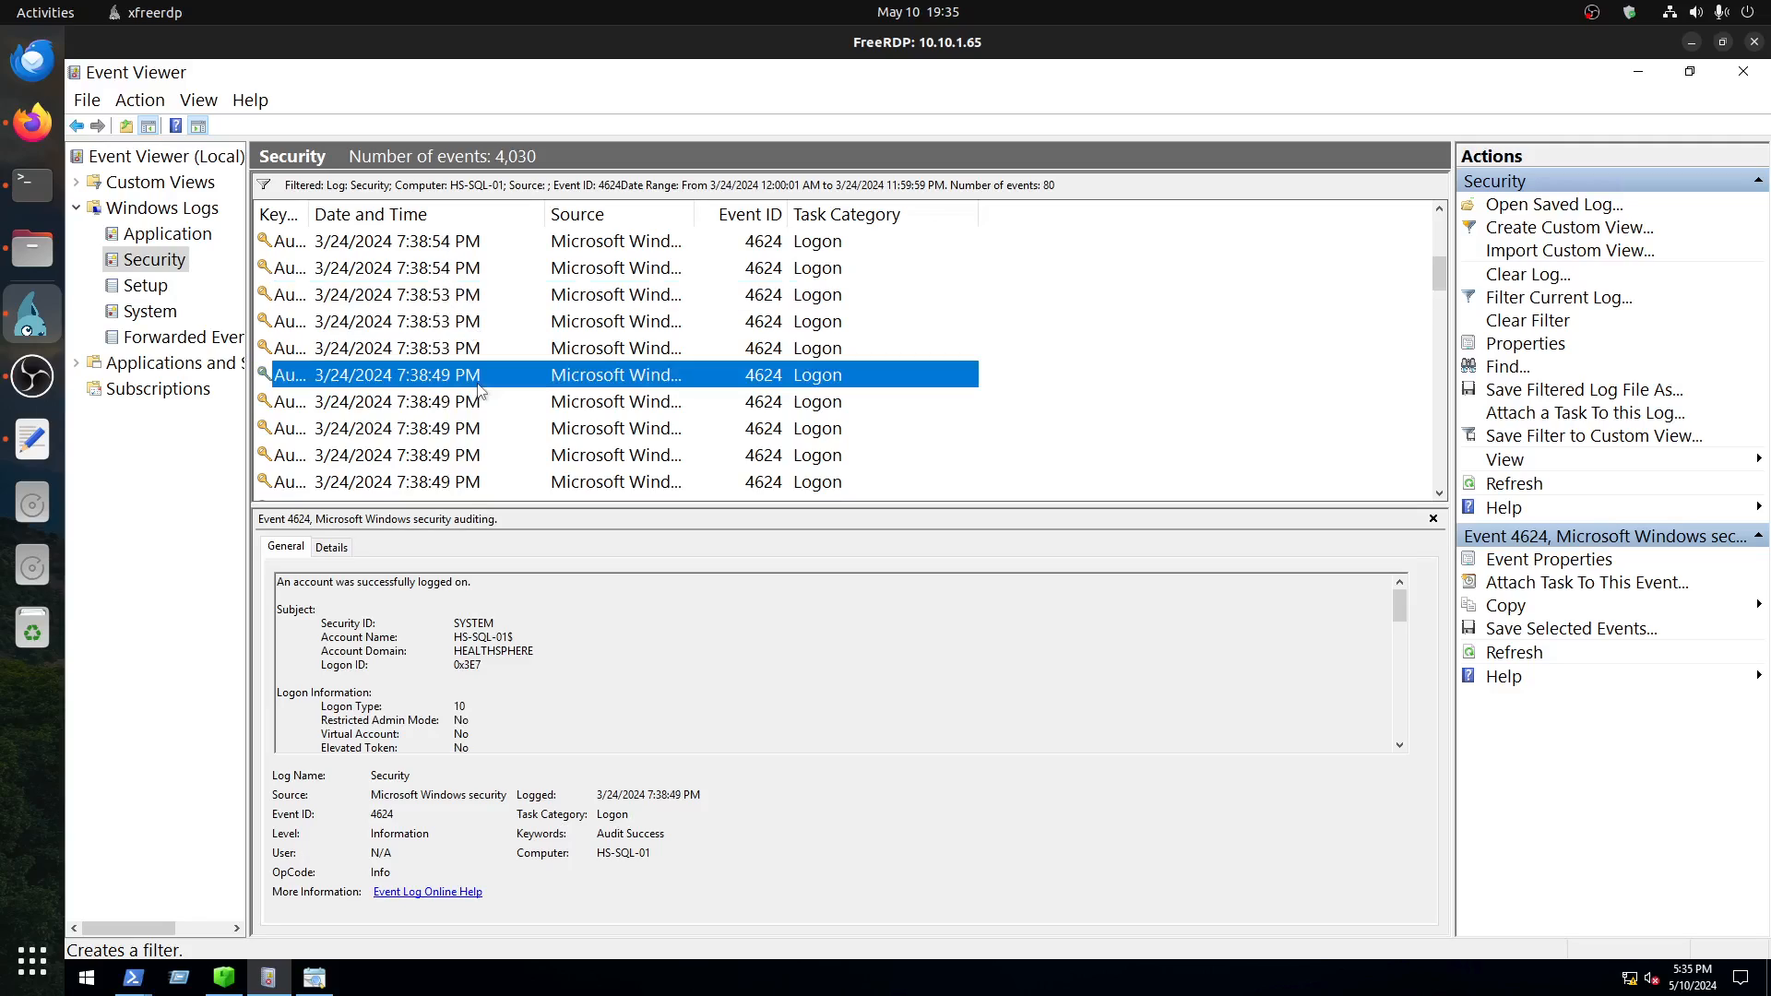
{"action": "left_click", "coordinate": [480, 404]}
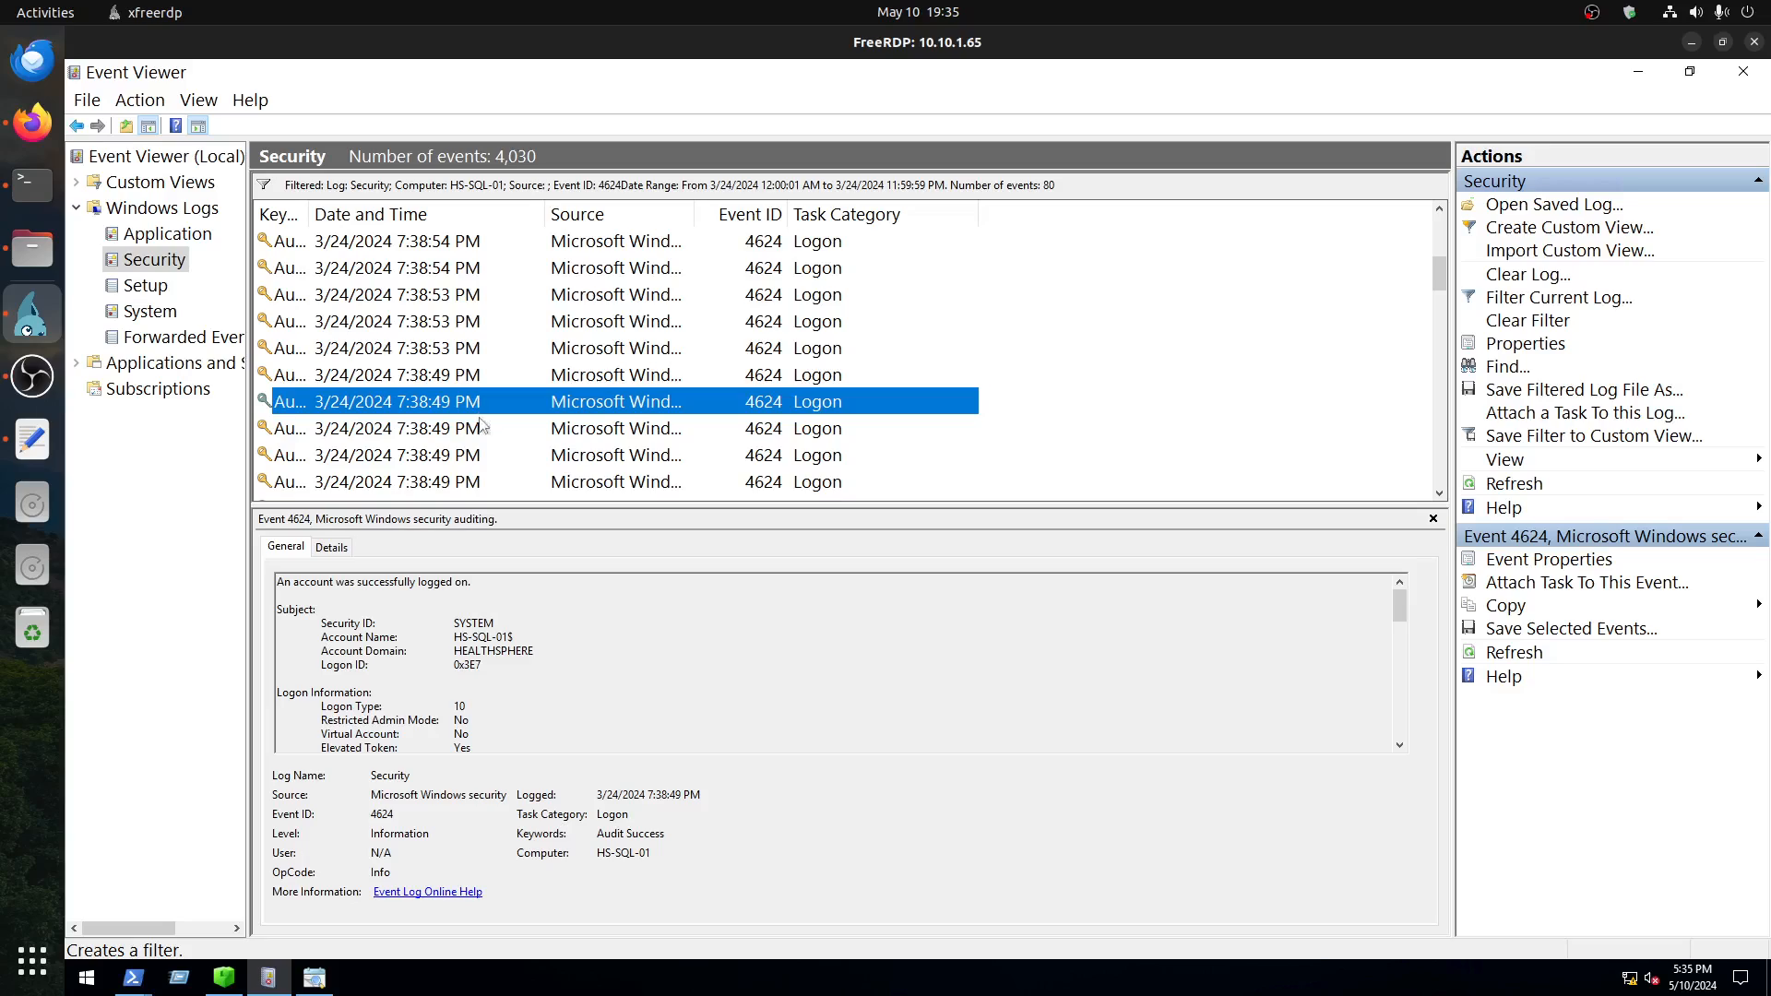
{"action": "left_click", "coordinate": [481, 430]}
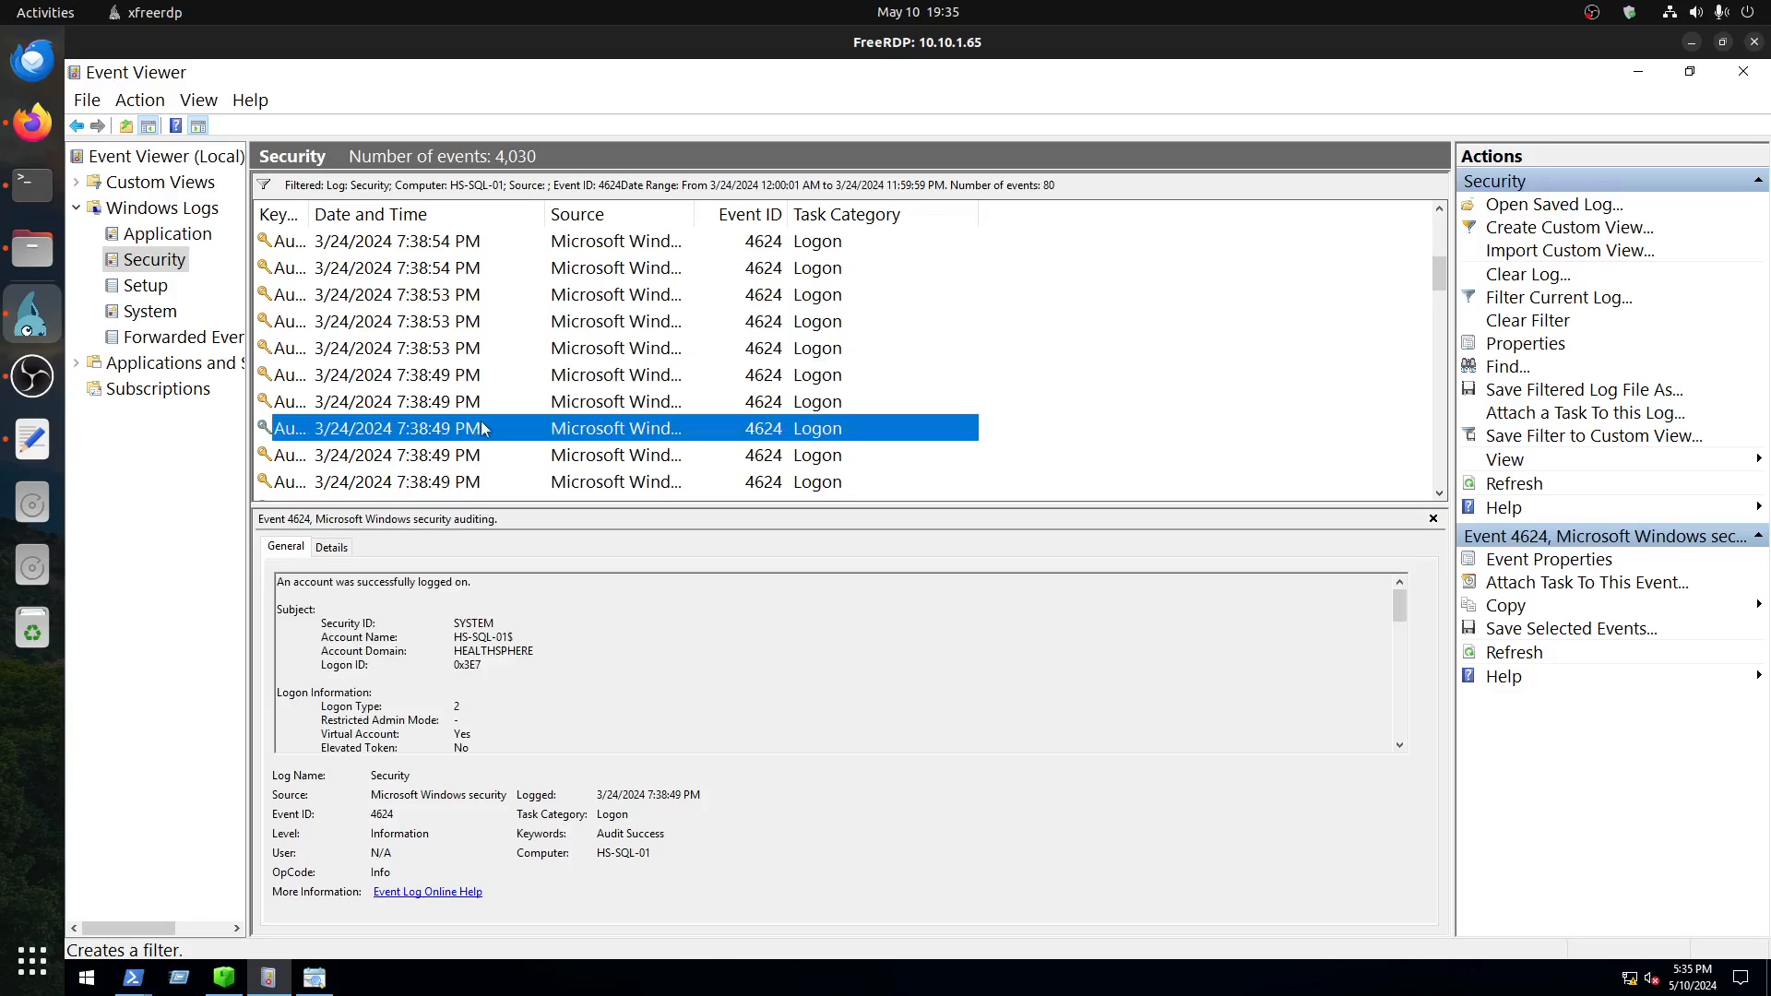
{"action": "scroll", "coordinate": [482, 420], "scroll_direction": "down", "scroll_amount": 1}
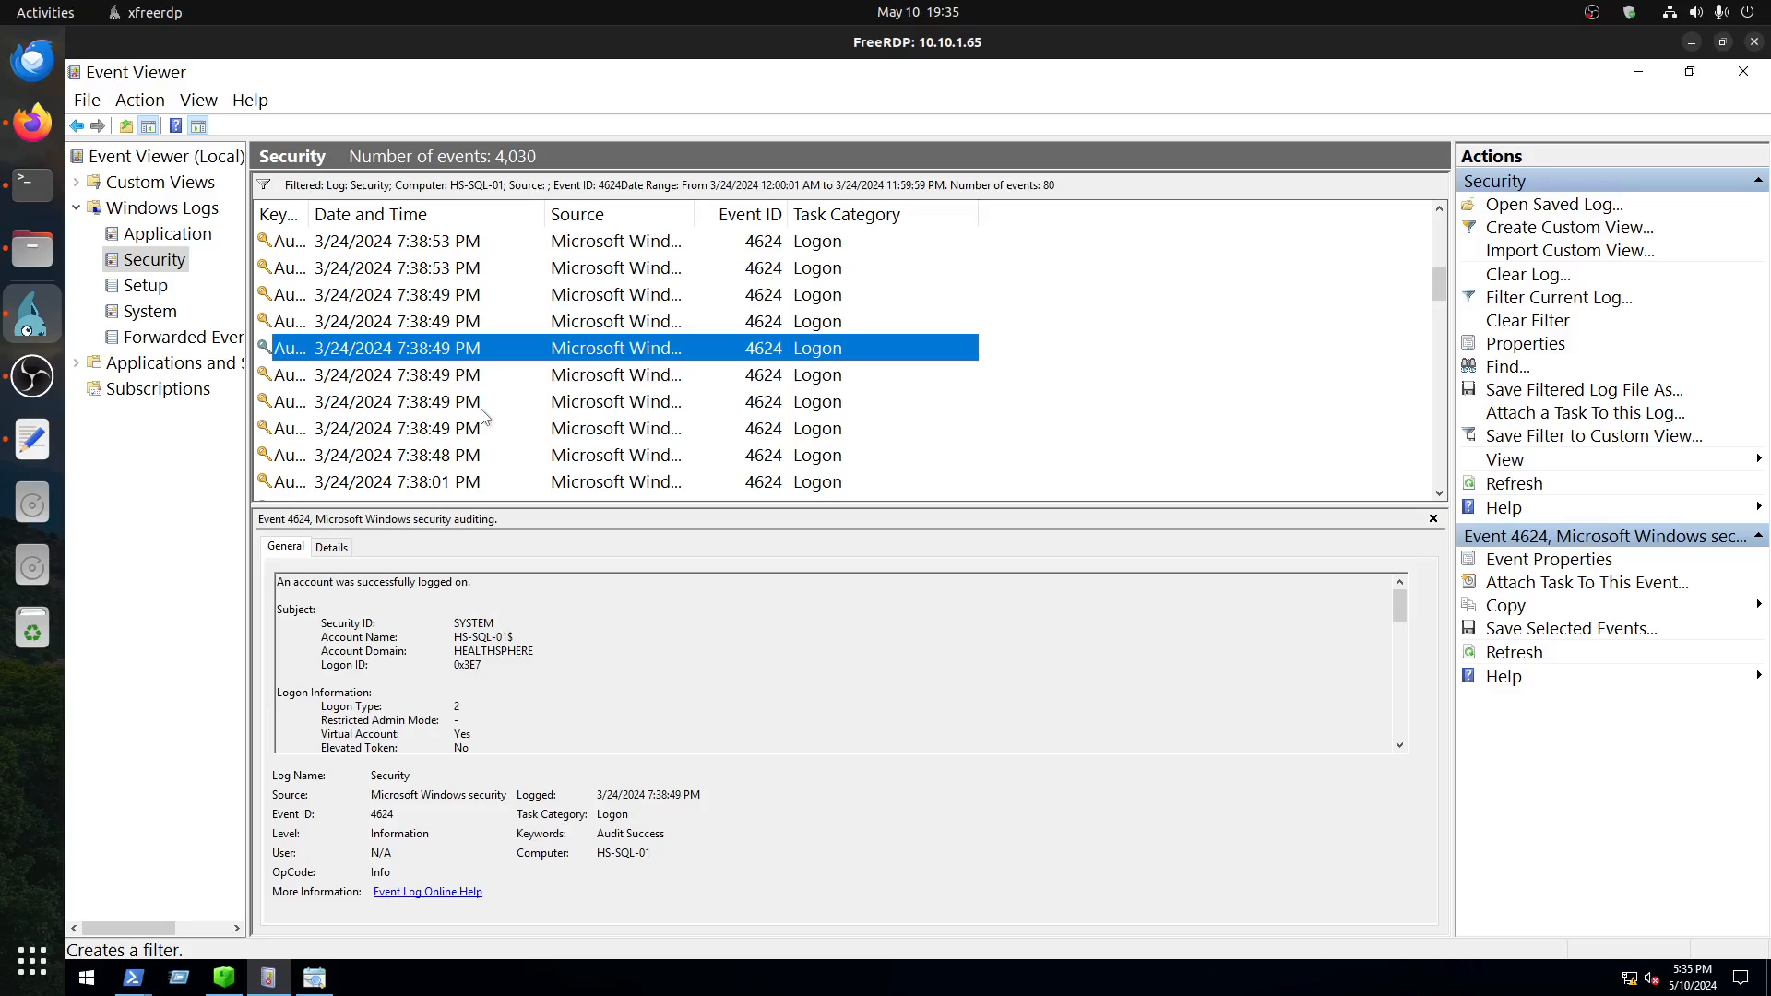
{"action": "left_click", "coordinate": [482, 453]}
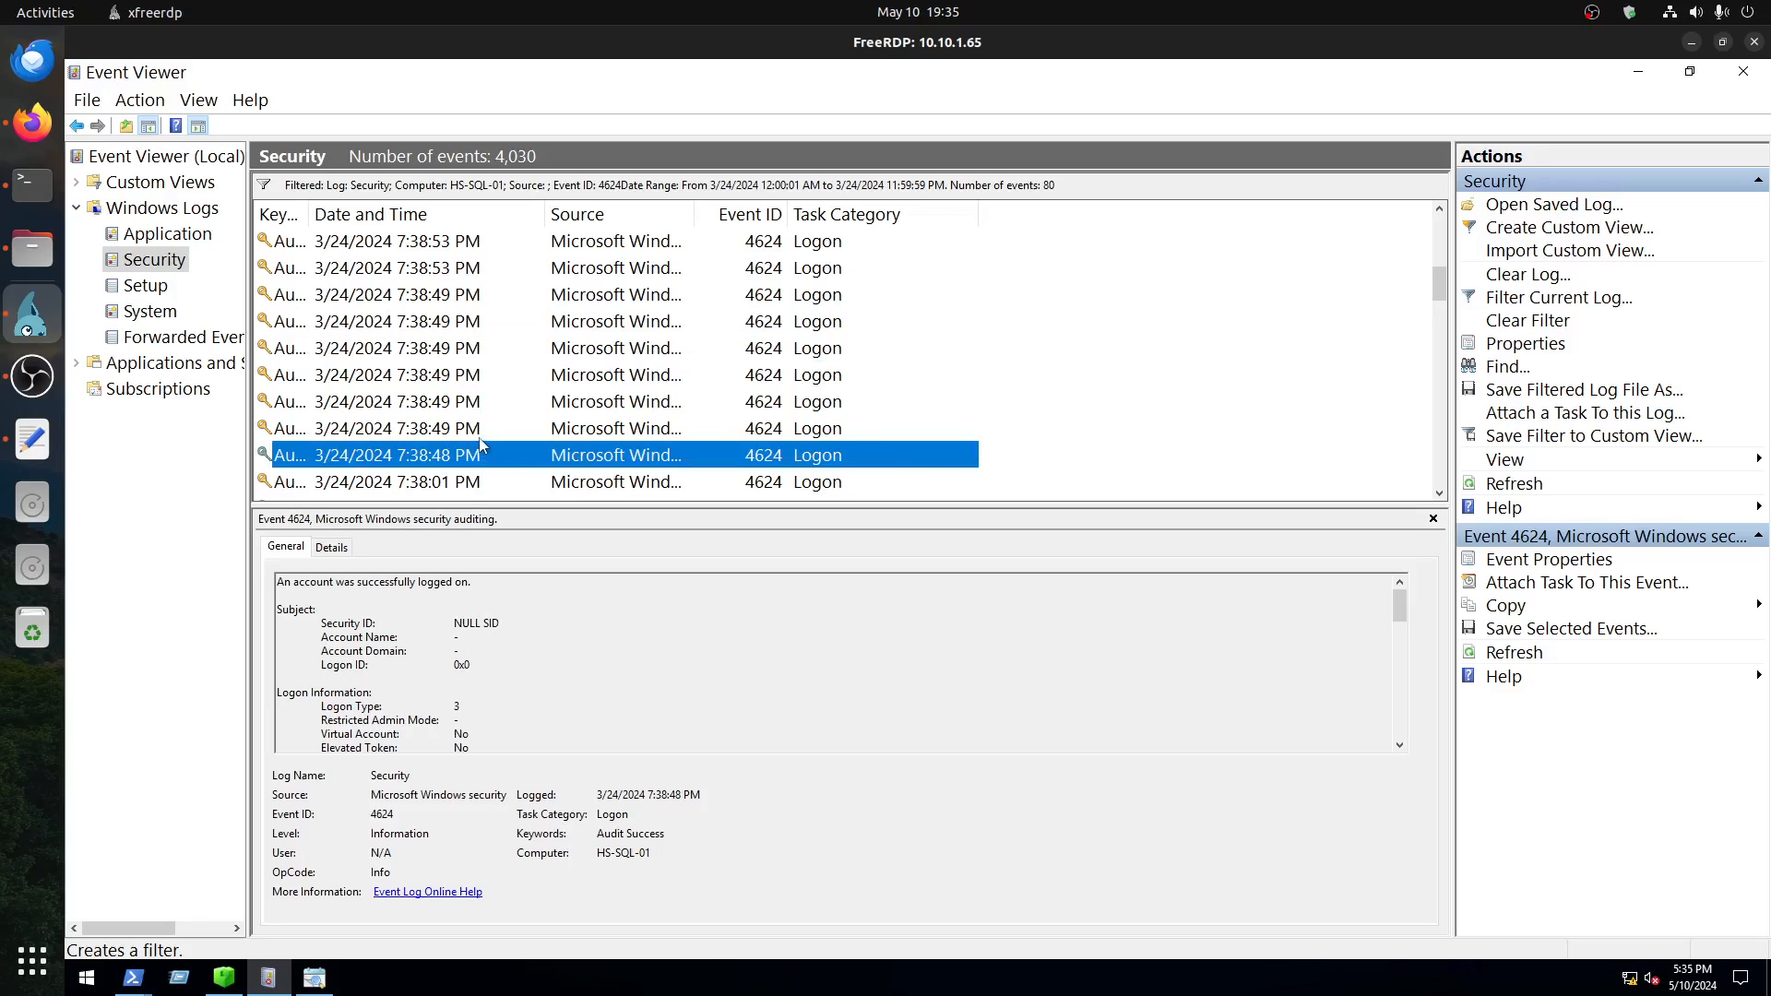
Step: Compare the logon types and Subject details of the events from 7:28:06 PM through 7:38:01 PM
{"action": "scroll", "coordinate": [482, 444], "scroll_direction": "down", "scroll_amount": 3}
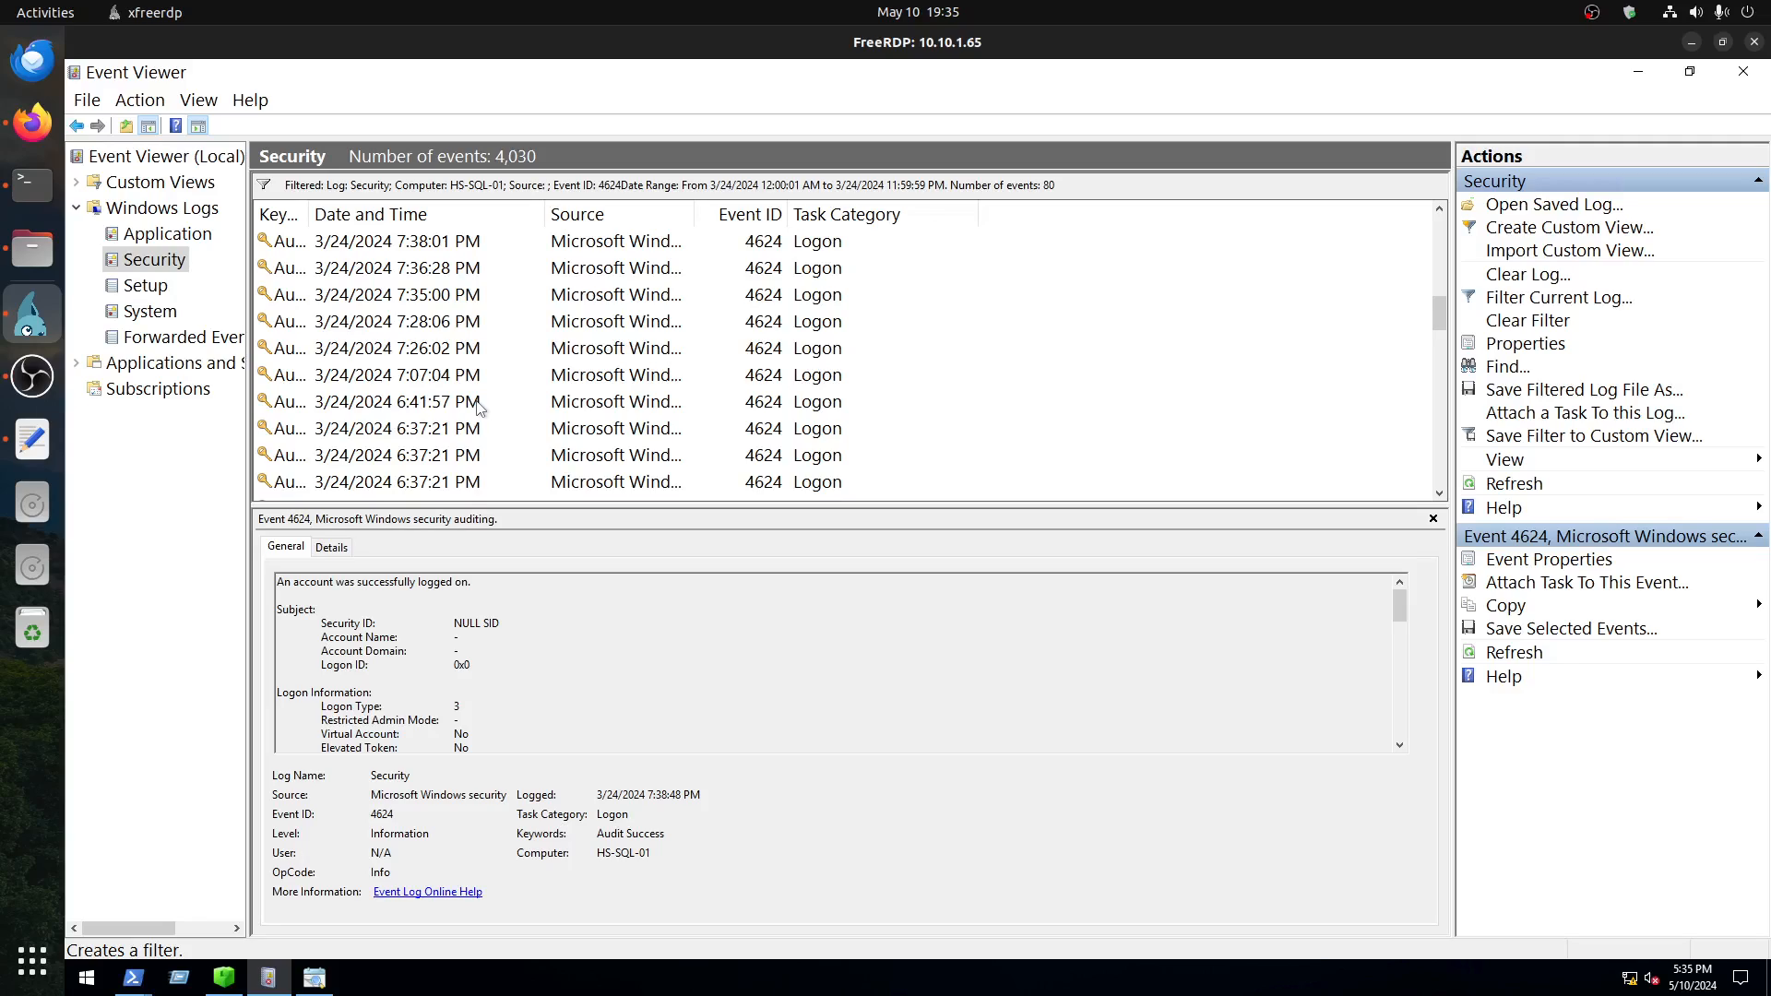
{"action": "left_click", "coordinate": [476, 330]}
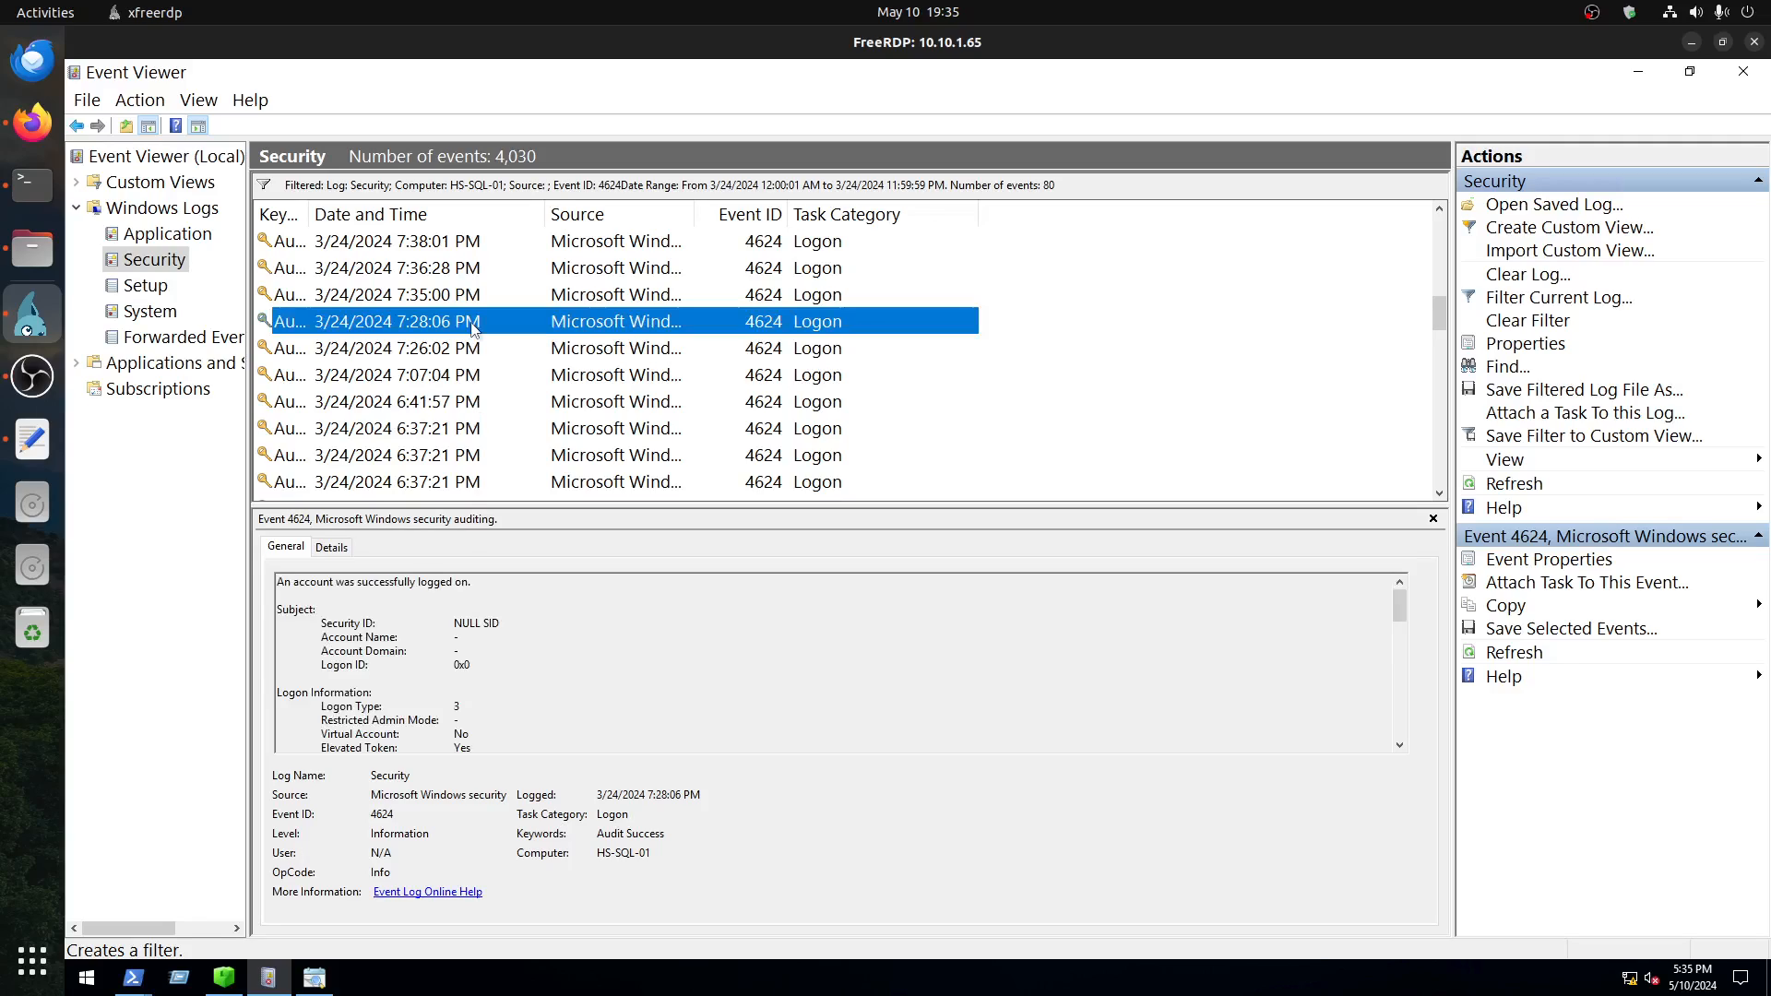
{"action": "left_click", "coordinate": [471, 304]}
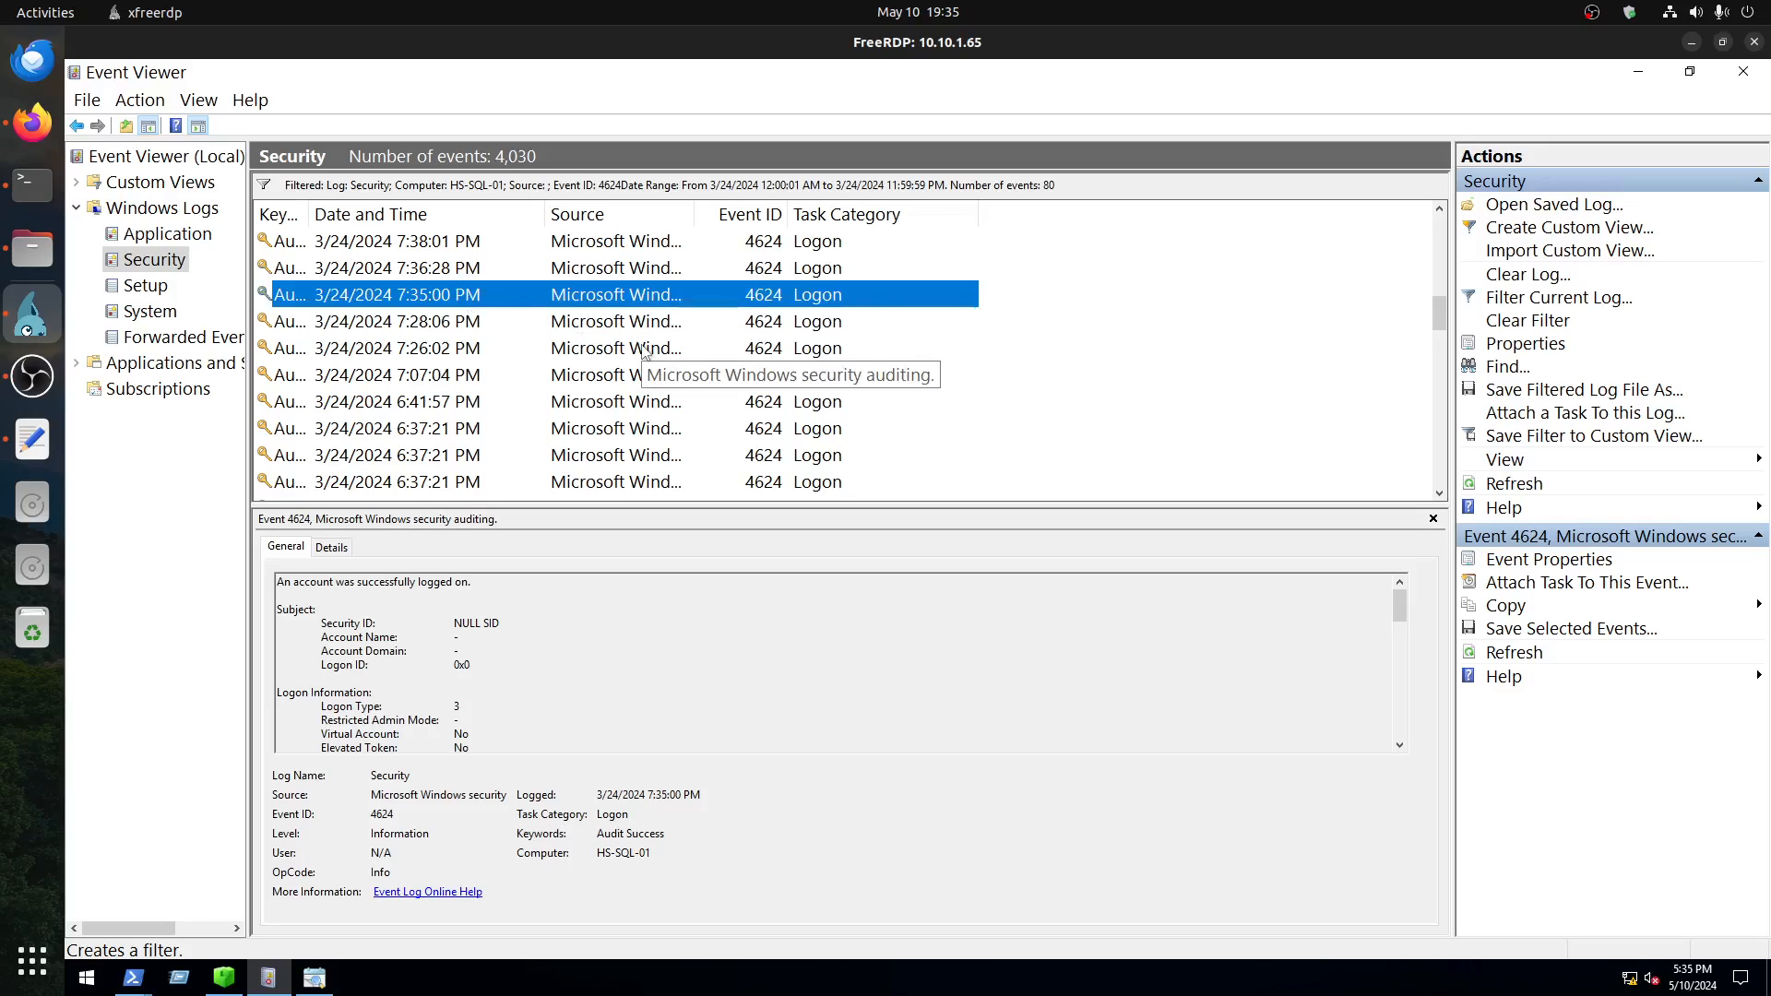
{"action": "key", "text": "Up"}
{"action": "key", "text": "Up"}
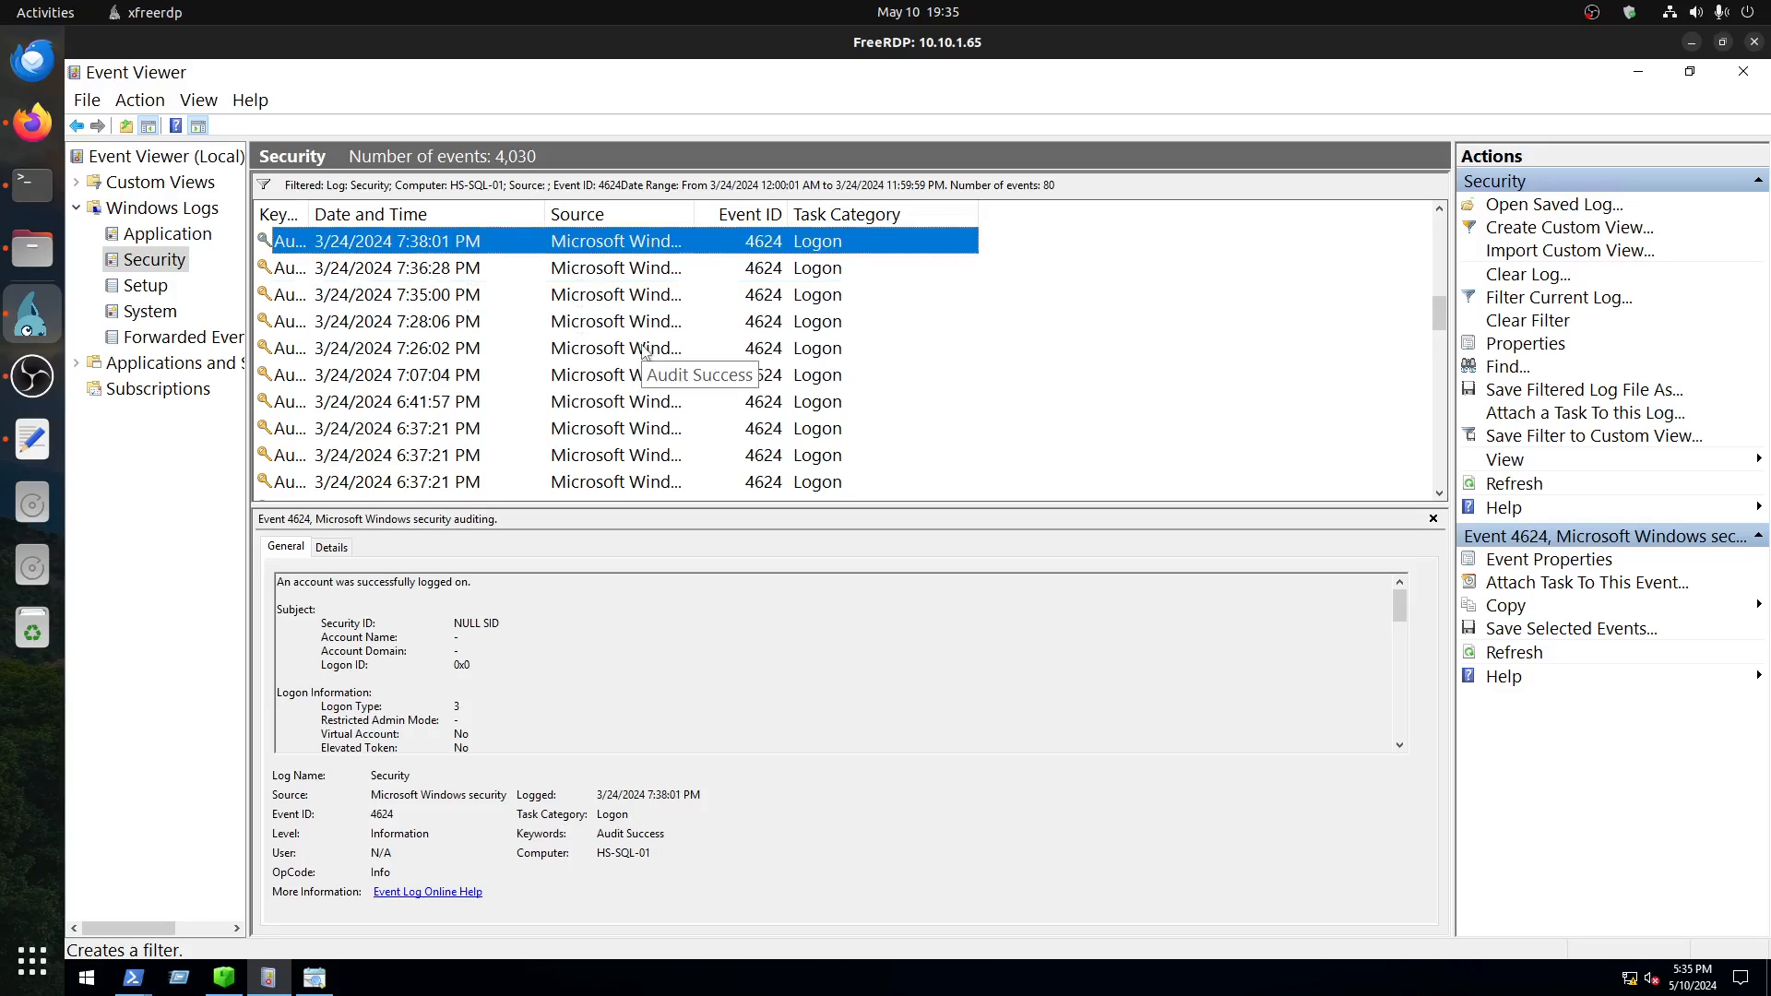
Step: Open the 7:38:48 PM event and examine its New Logon account details
{"action": "key", "text": "Up"}
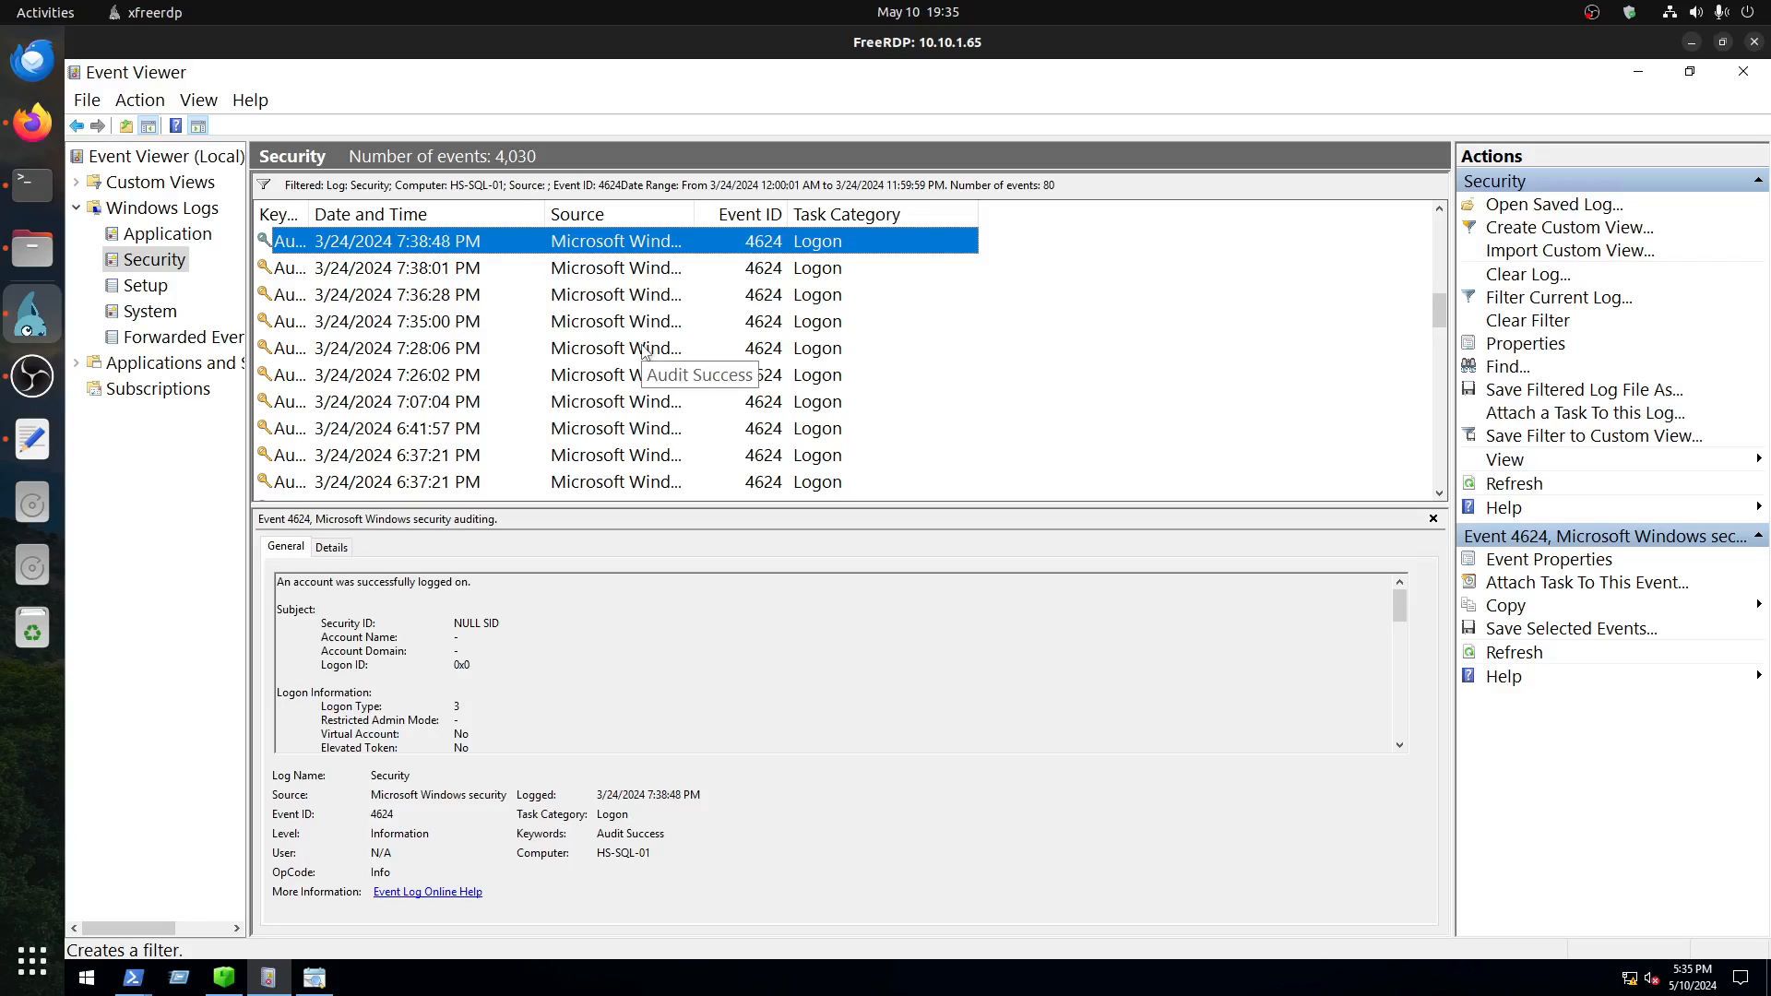
{"action": "scroll", "coordinate": [609, 346], "scroll_direction": "up", "scroll_amount": 1}
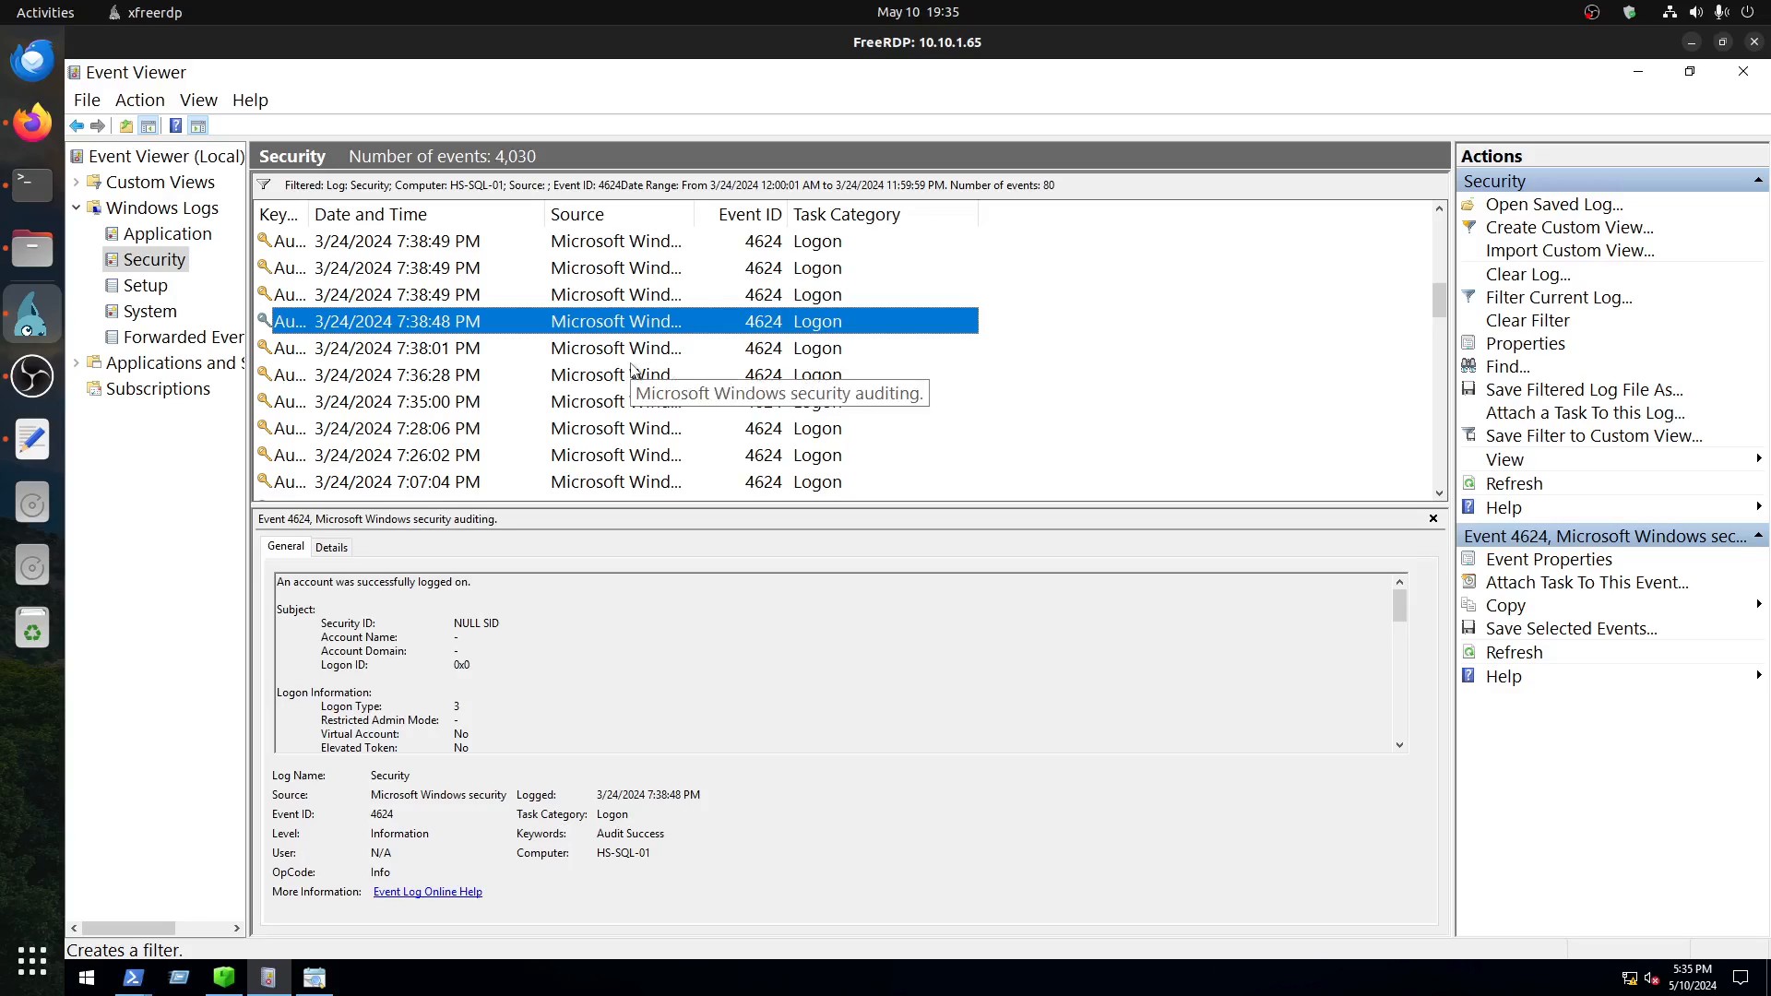
{"action": "scroll", "coordinate": [668, 684], "scroll_direction": "down", "scroll_amount": 3}
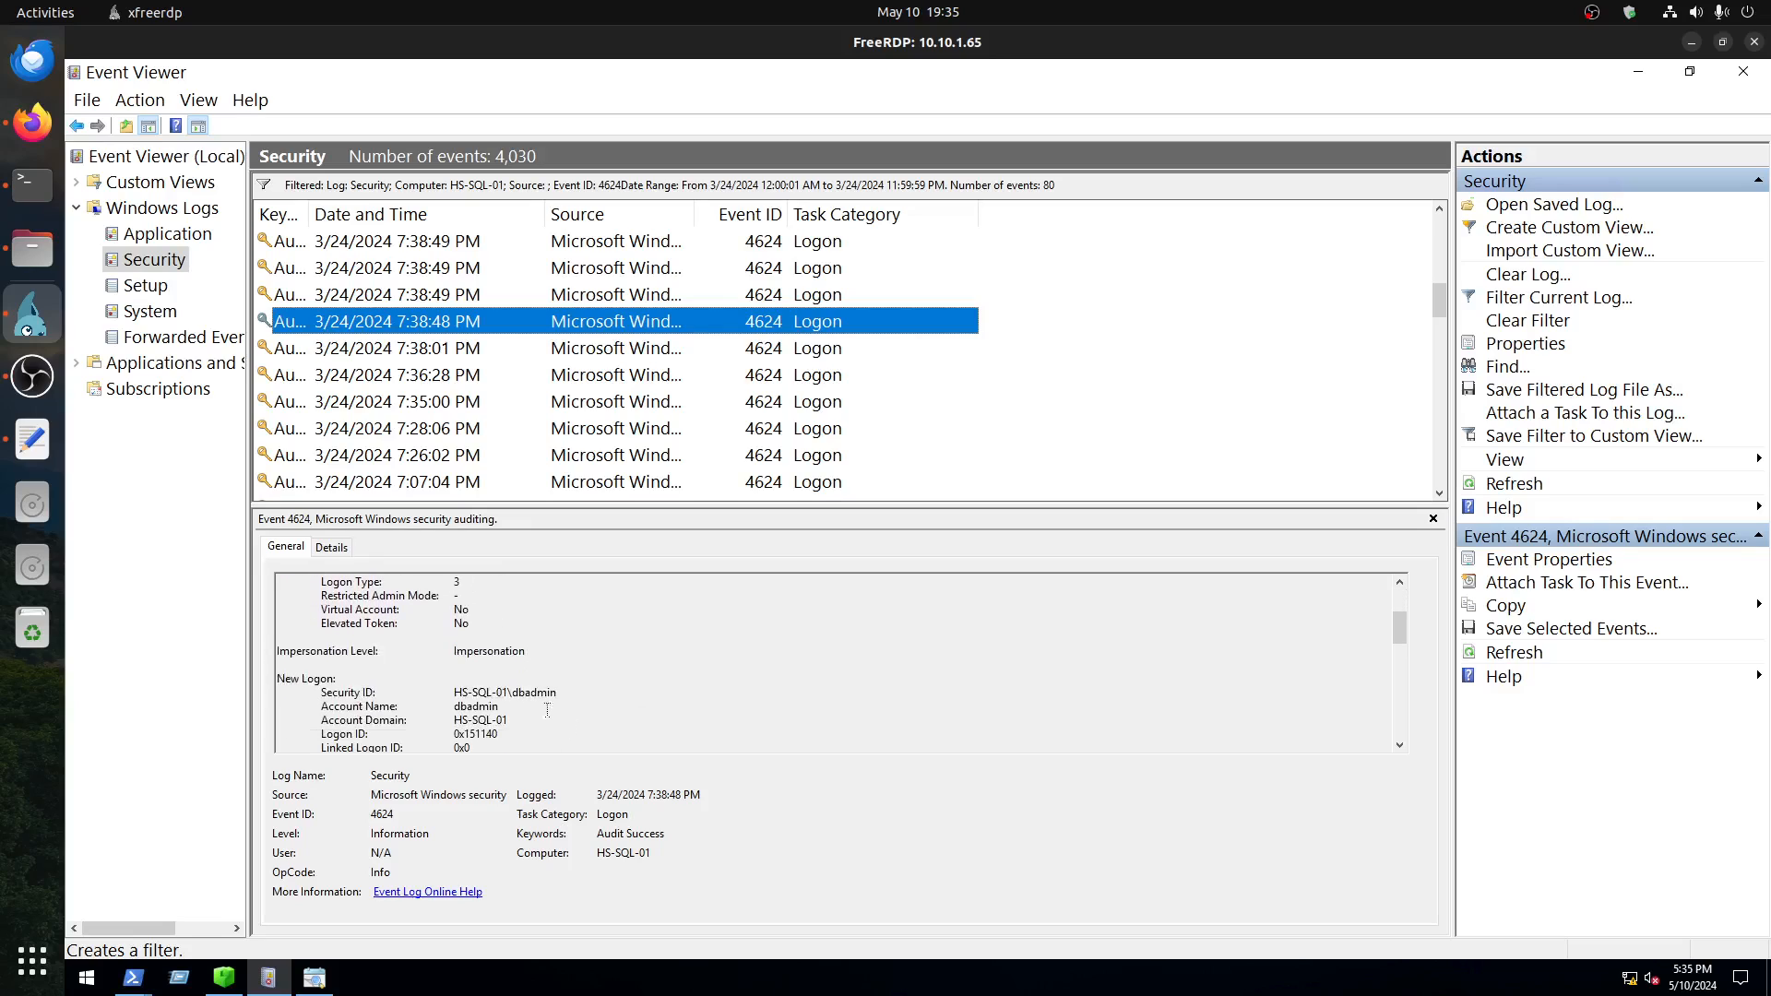
{"action": "scroll", "coordinate": [547, 710], "scroll_direction": "down", "scroll_amount": 3}
Step: Check the logon type of the earliest 7:38:49 PM event against ManageEngine's logon type table in Firefox
{"action": "left_click", "coordinate": [459, 300]}
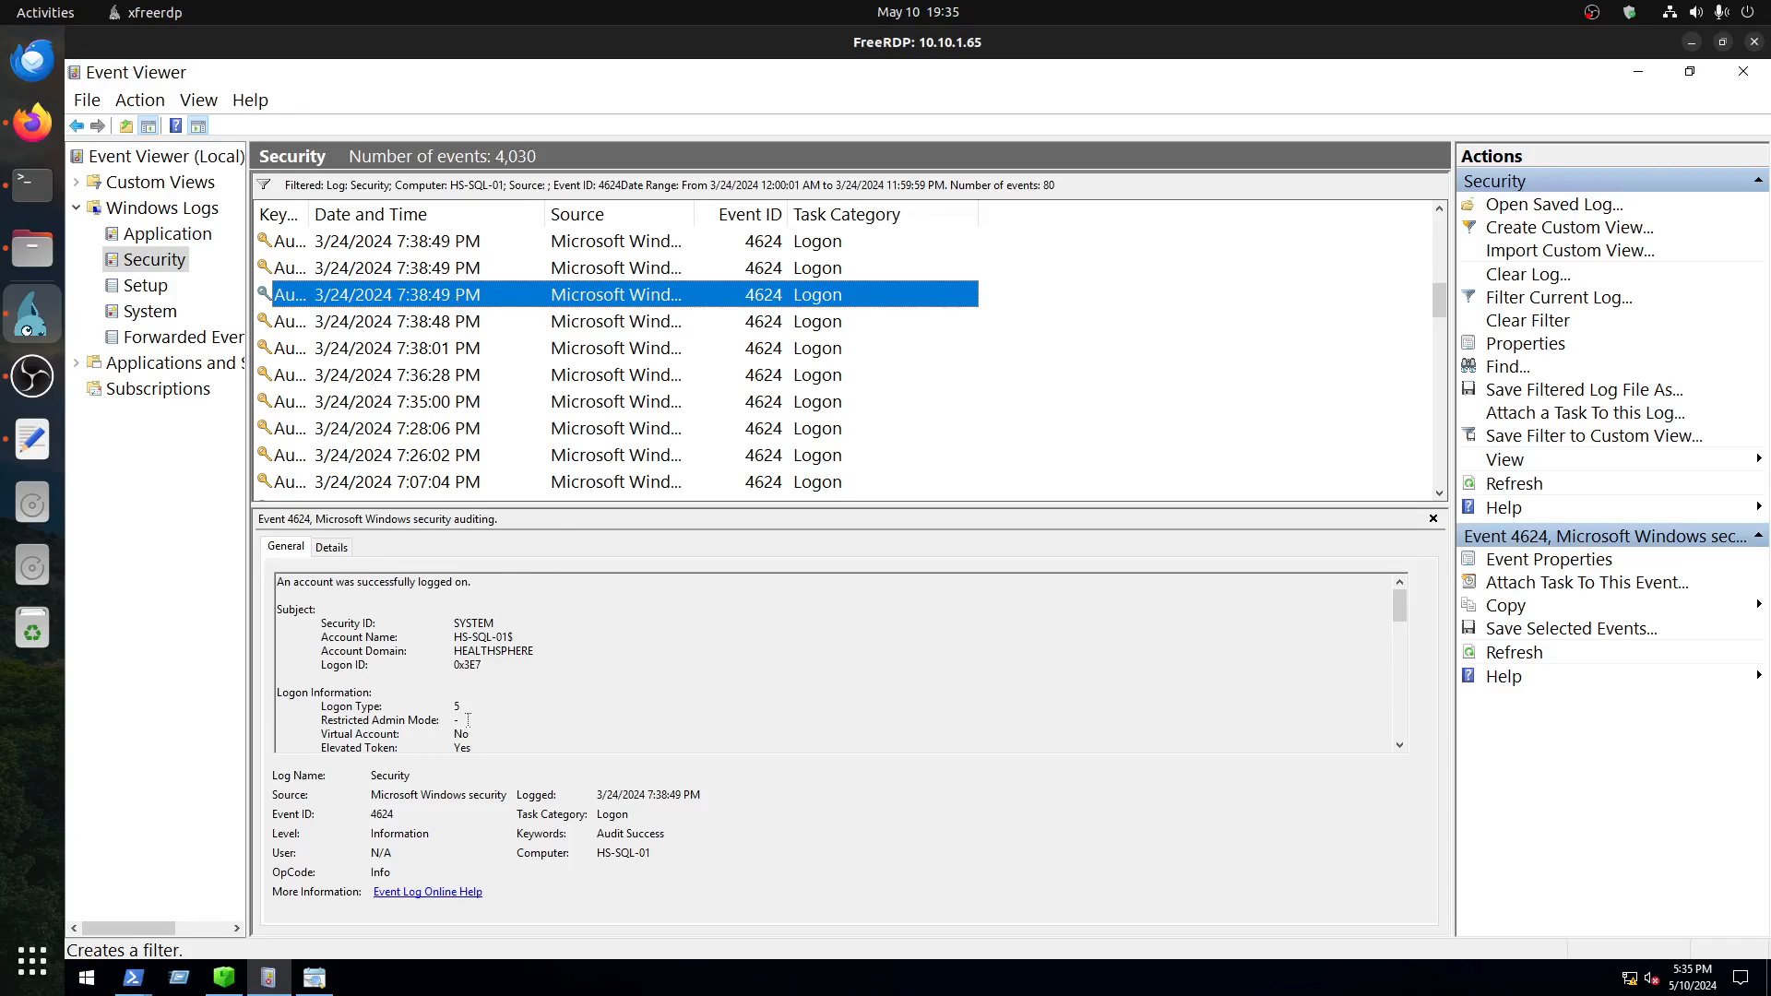
{"action": "left_click_drag", "start_coordinate": [461, 707], "coordinate": [277, 706]}
{"action": "key", "text": "ctrl+a"}
{"action": "left_click", "coordinate": [32, 121]}
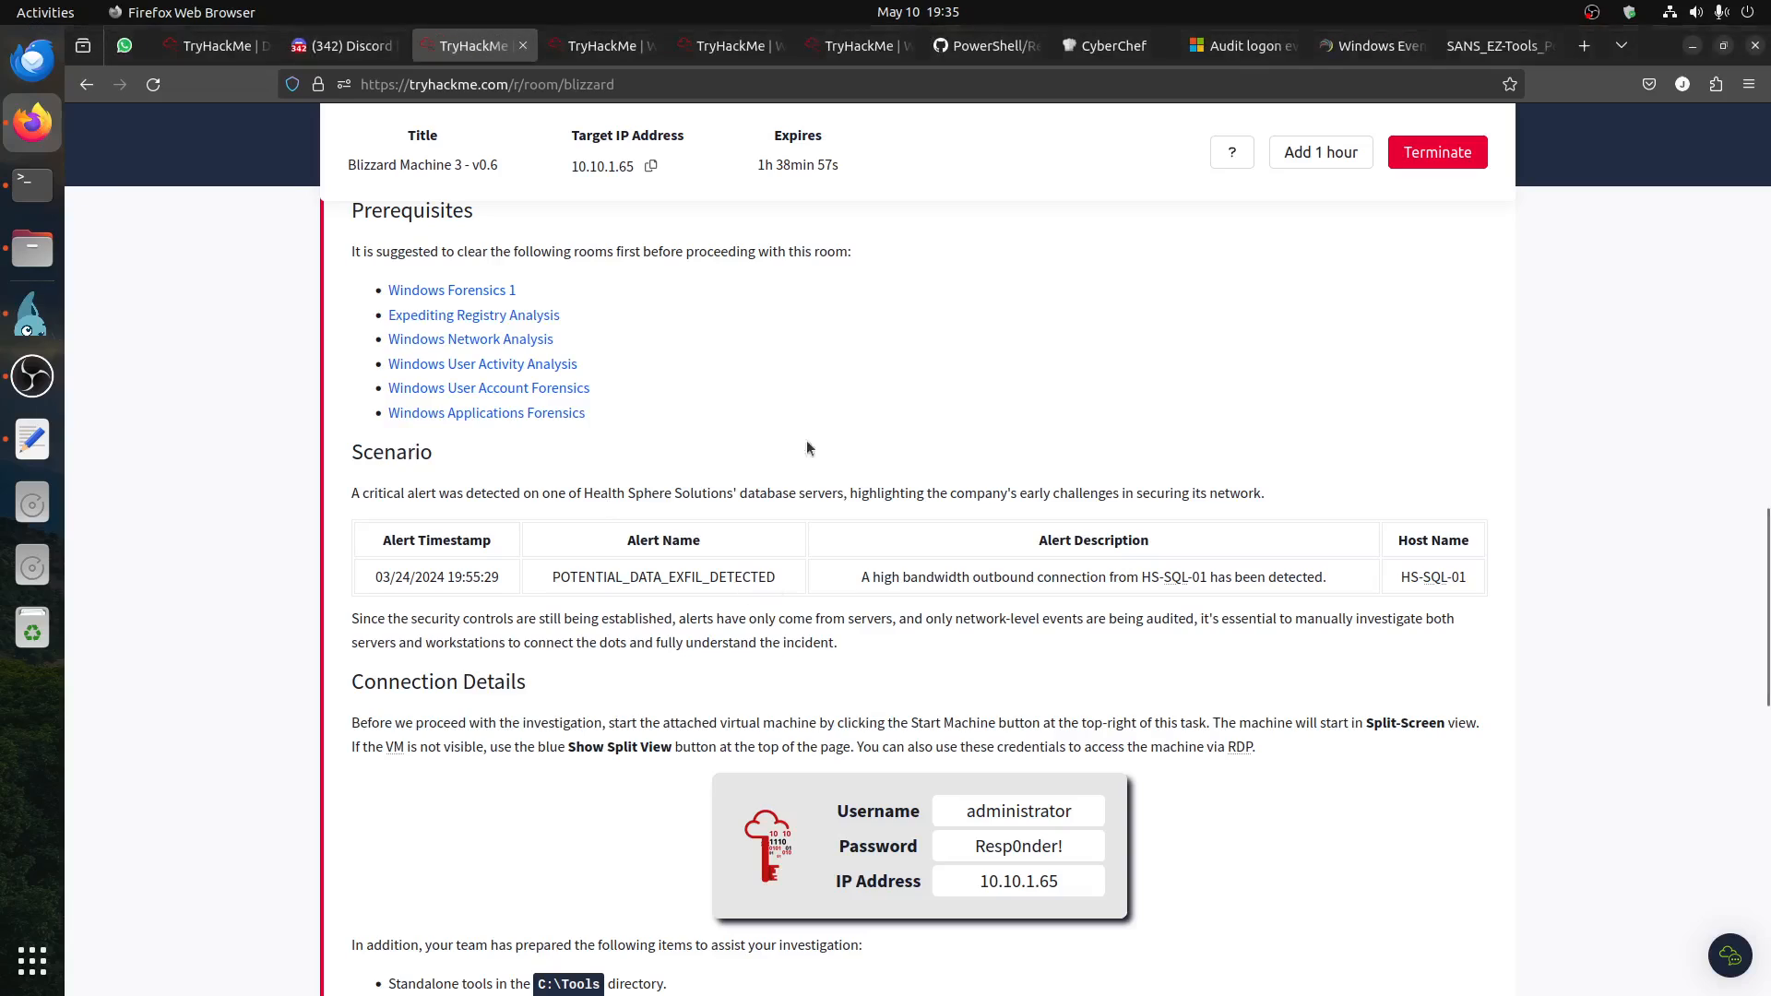
{"action": "left_click", "coordinate": [1389, 54]}
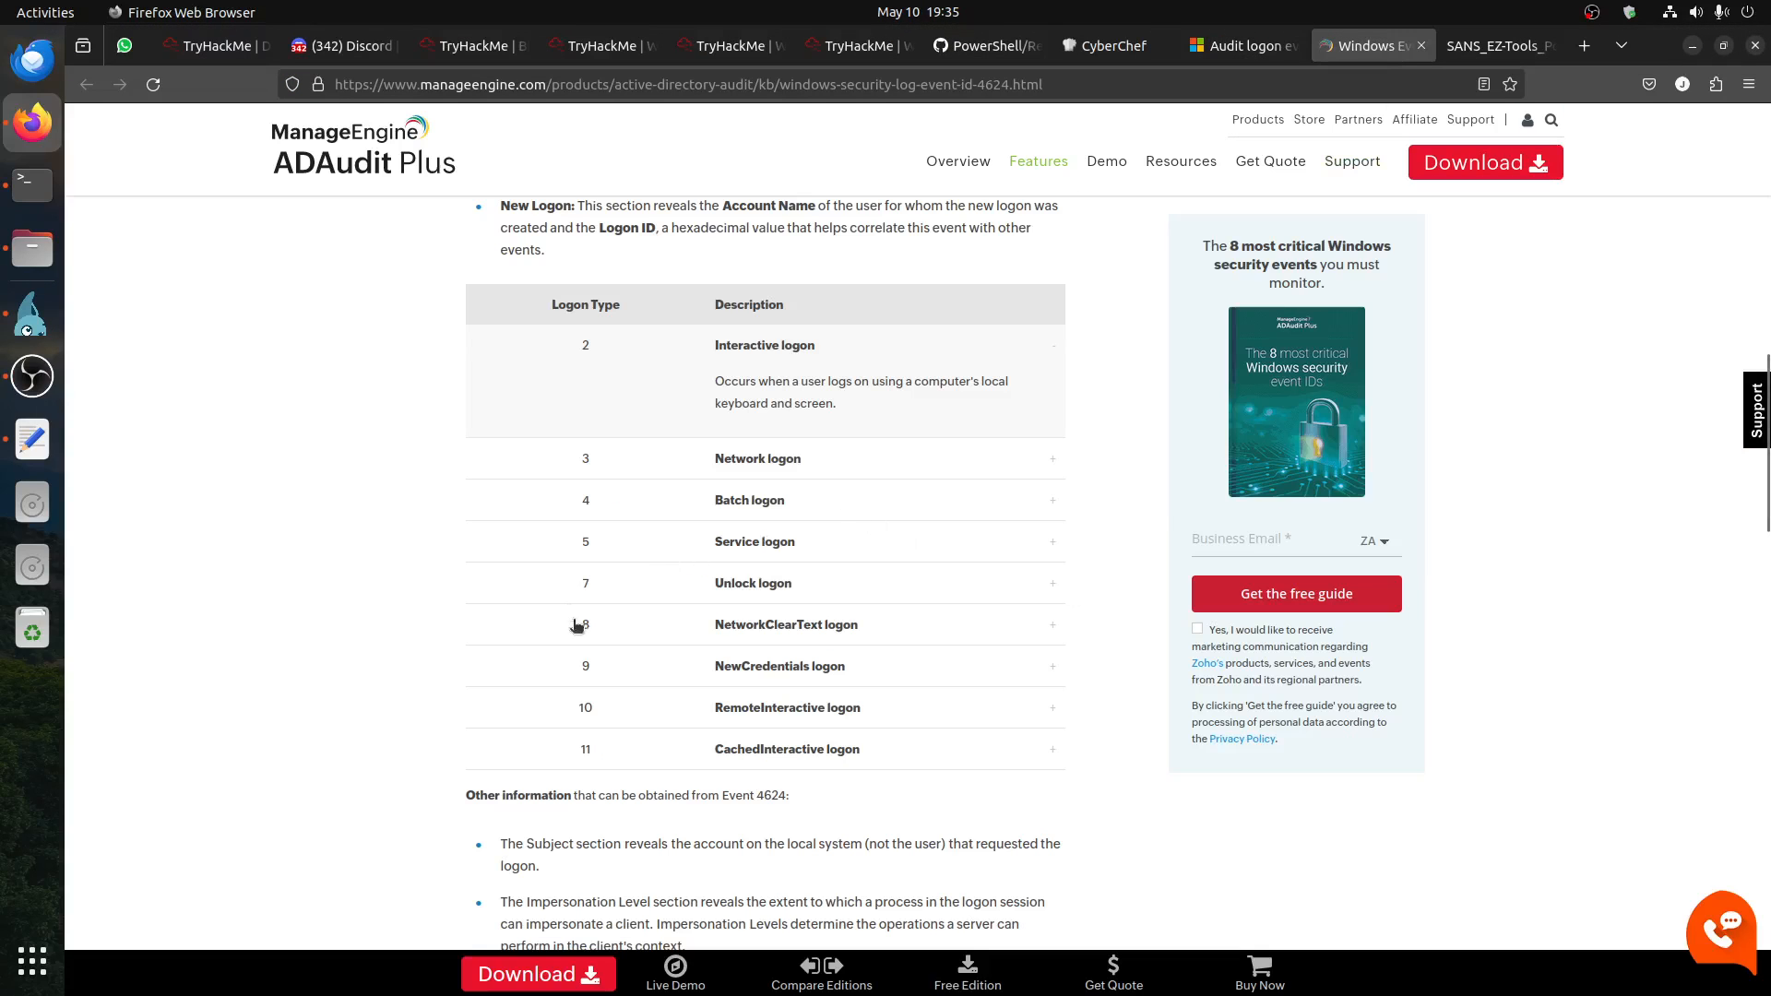
Step: Return to the Event Viewer session and compare the logon types of the other 7:38:49 PM events
{"action": "left_click", "coordinate": [32, 313]}
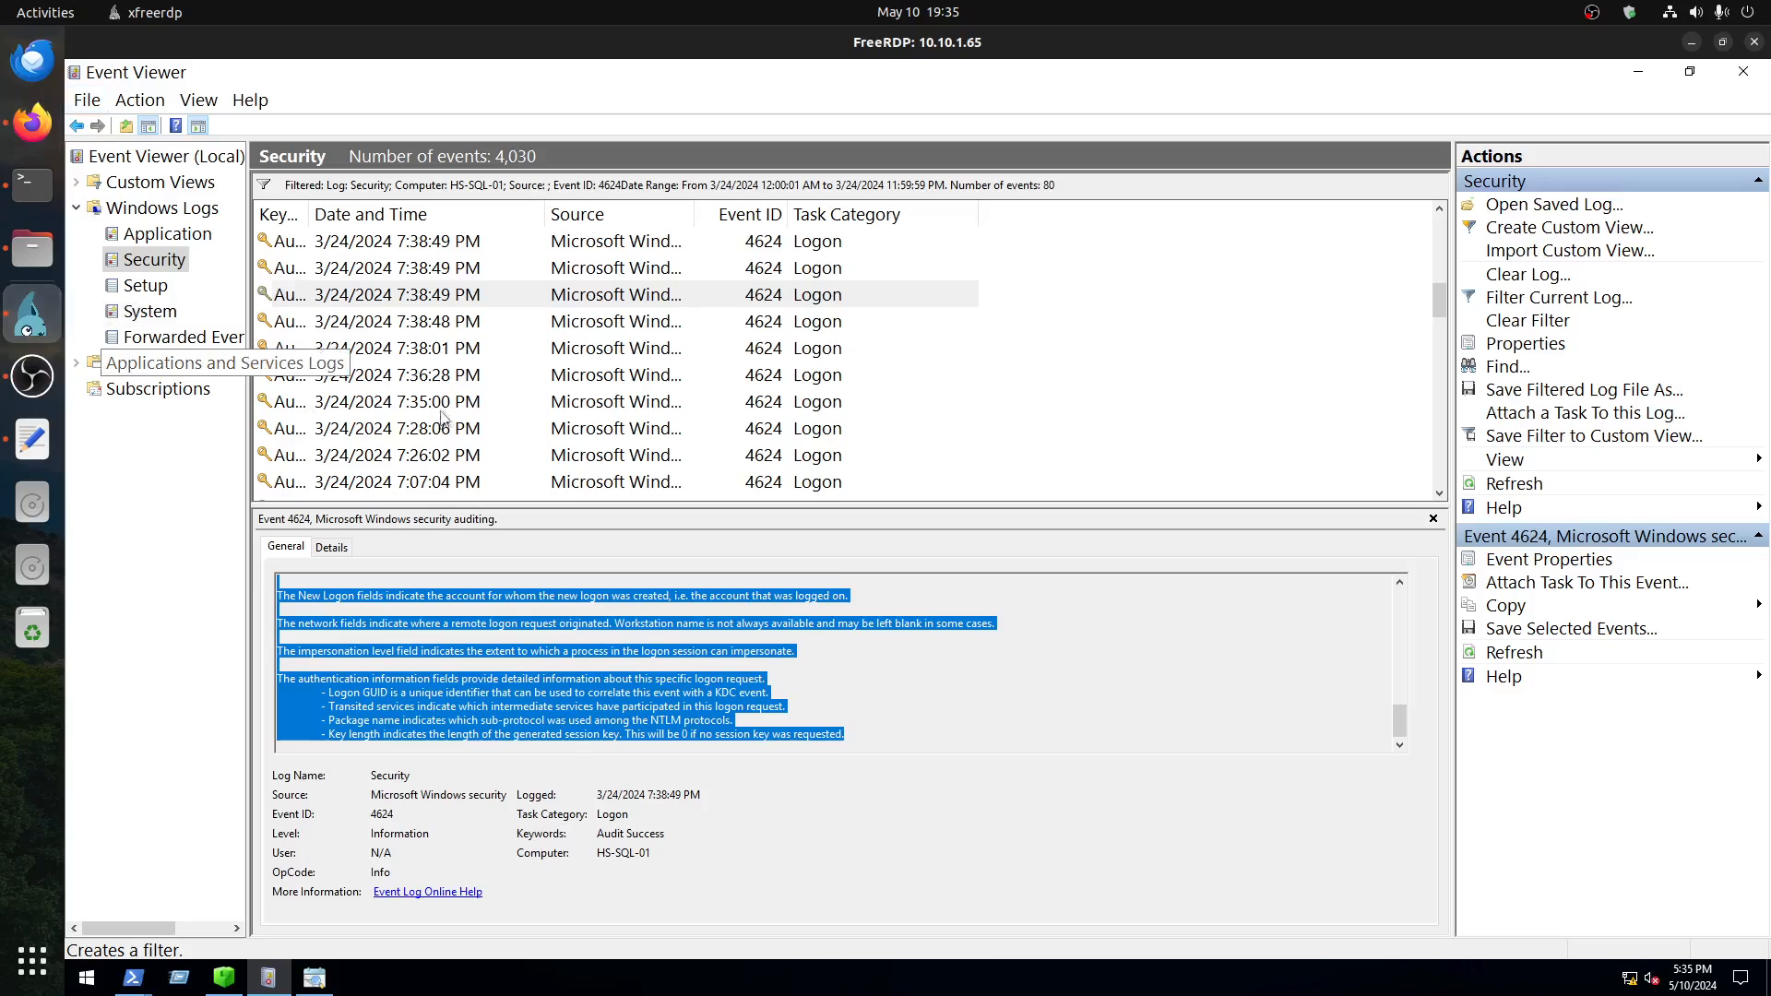
{"action": "left_click", "coordinate": [446, 270]}
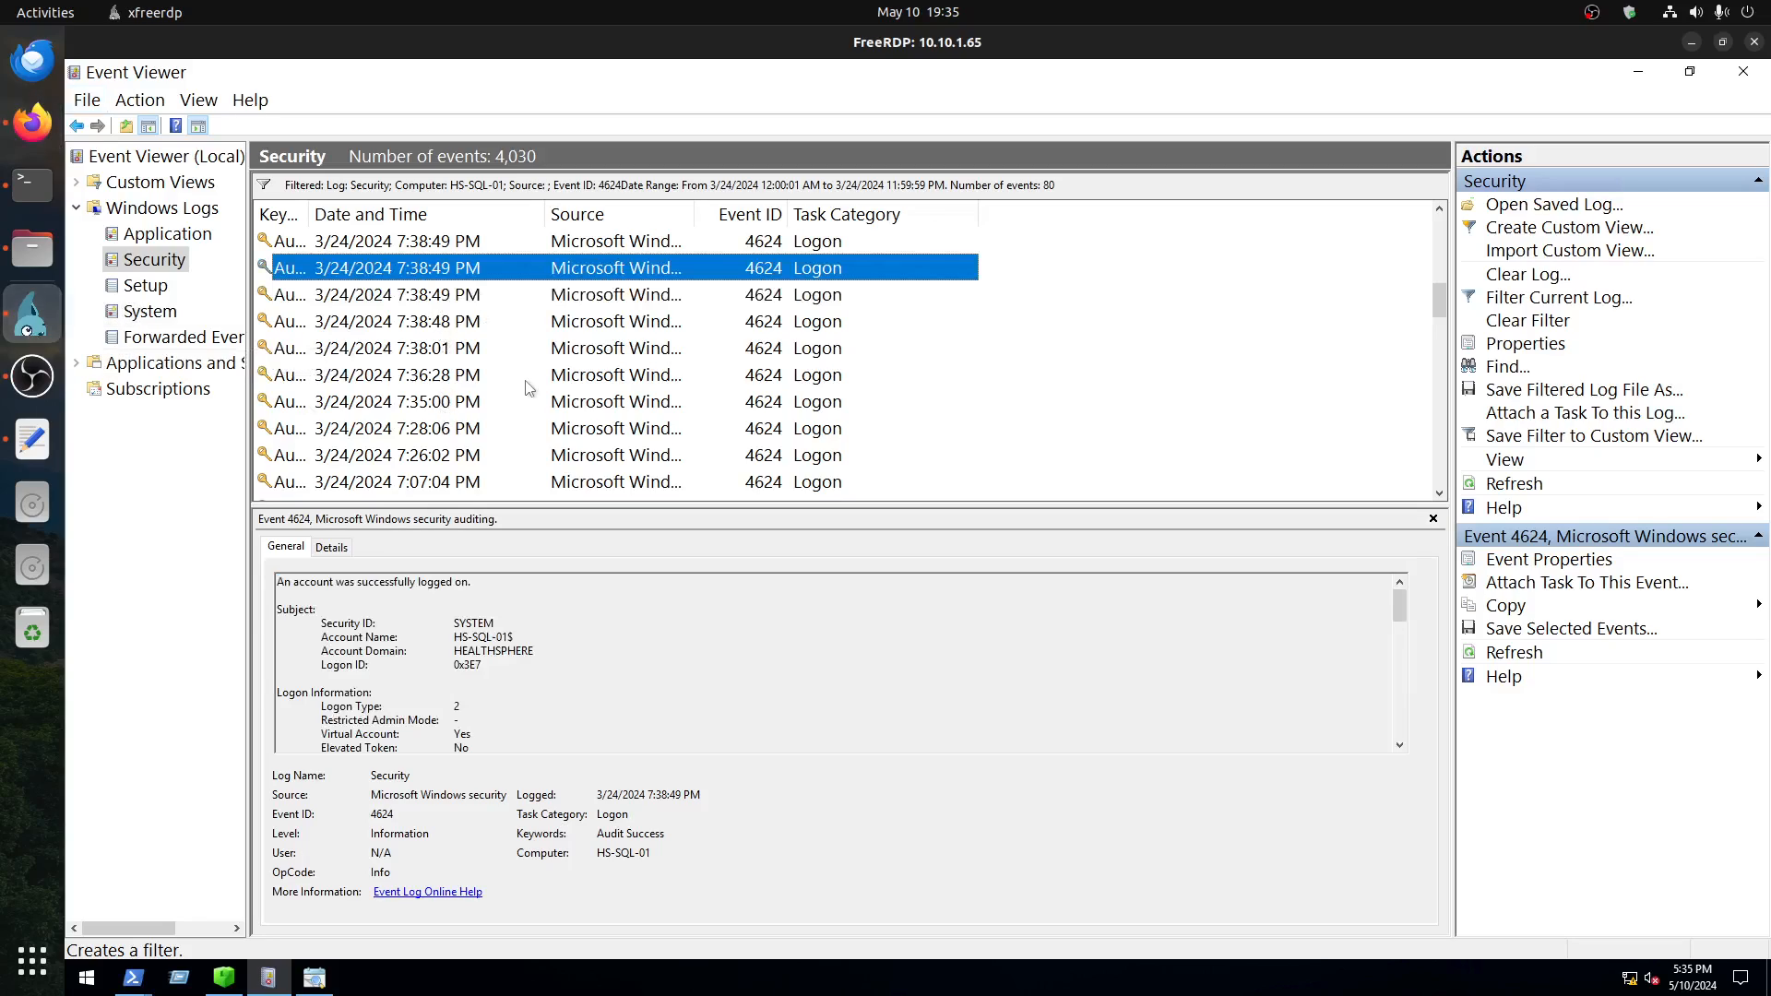
{"action": "scroll", "coordinate": [528, 388], "scroll_direction": "up", "scroll_amount": 1}
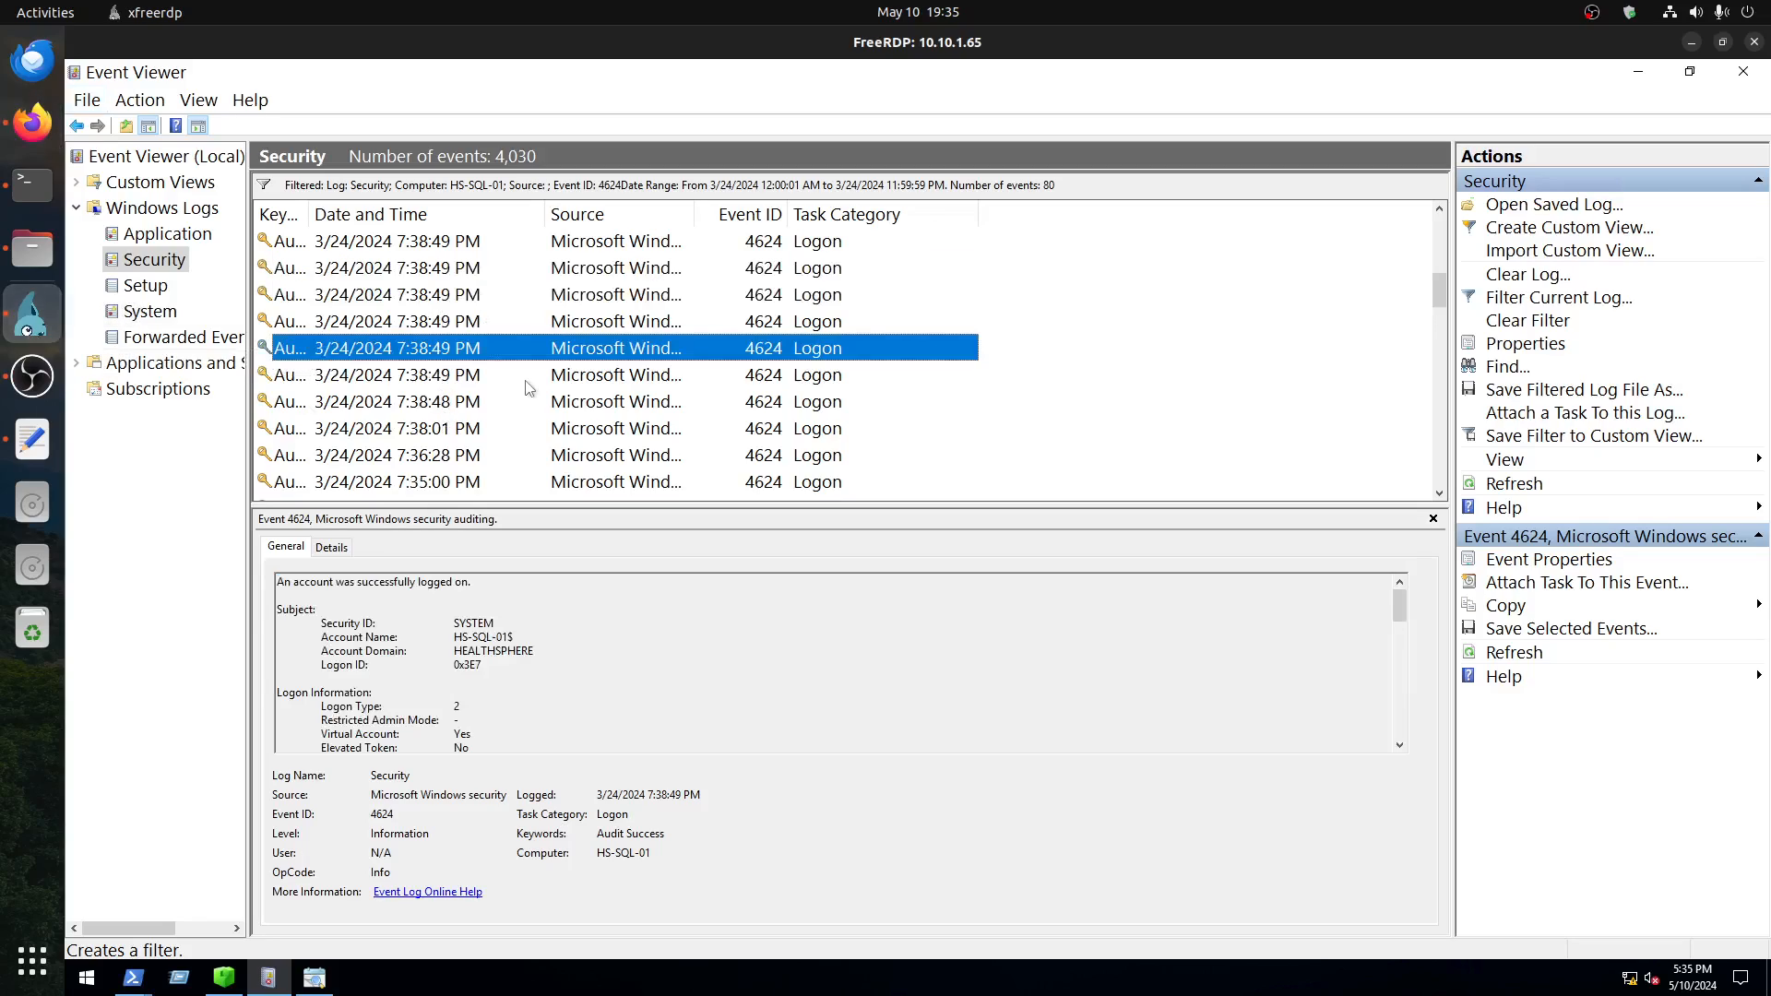
{"action": "left_click", "coordinate": [433, 325]}
{"action": "left_click", "coordinate": [445, 300]}
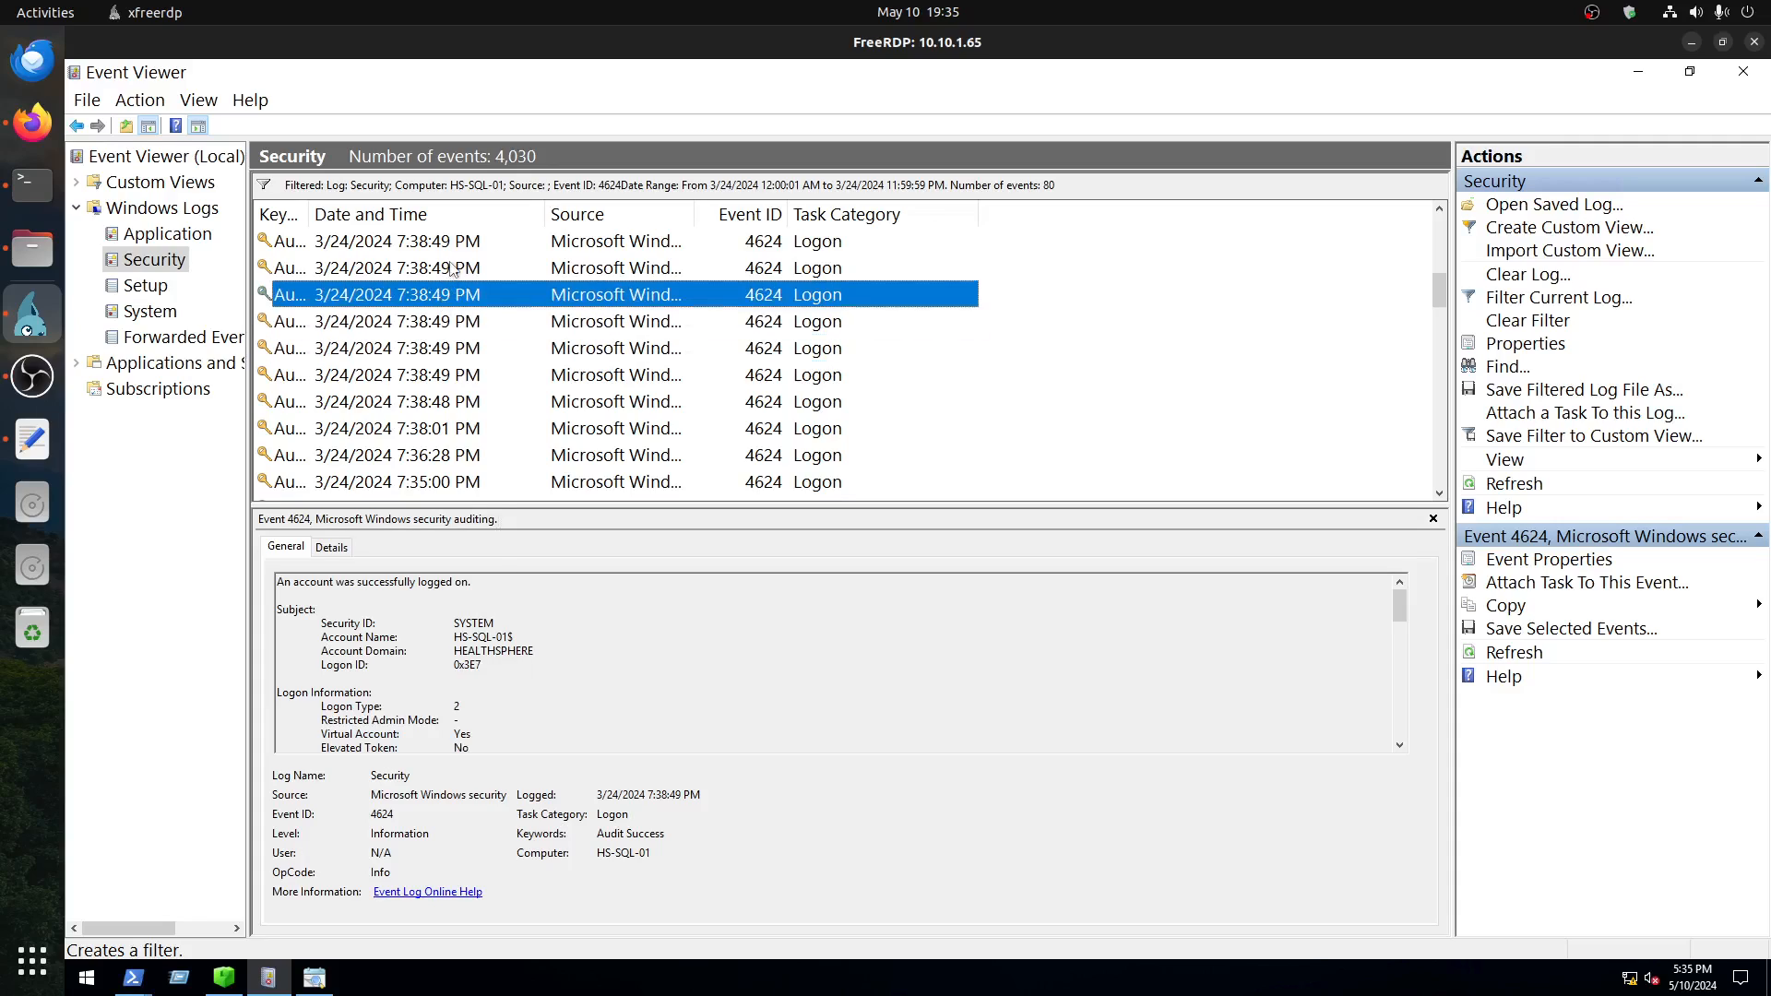
{"action": "left_click", "coordinate": [452, 270]}
Step: Check the logon types of the earliest two 7:38:54 PM events and the 7:53:53 PM event
{"action": "scroll", "coordinate": [549, 339], "scroll_direction": "up", "scroll_amount": 2}
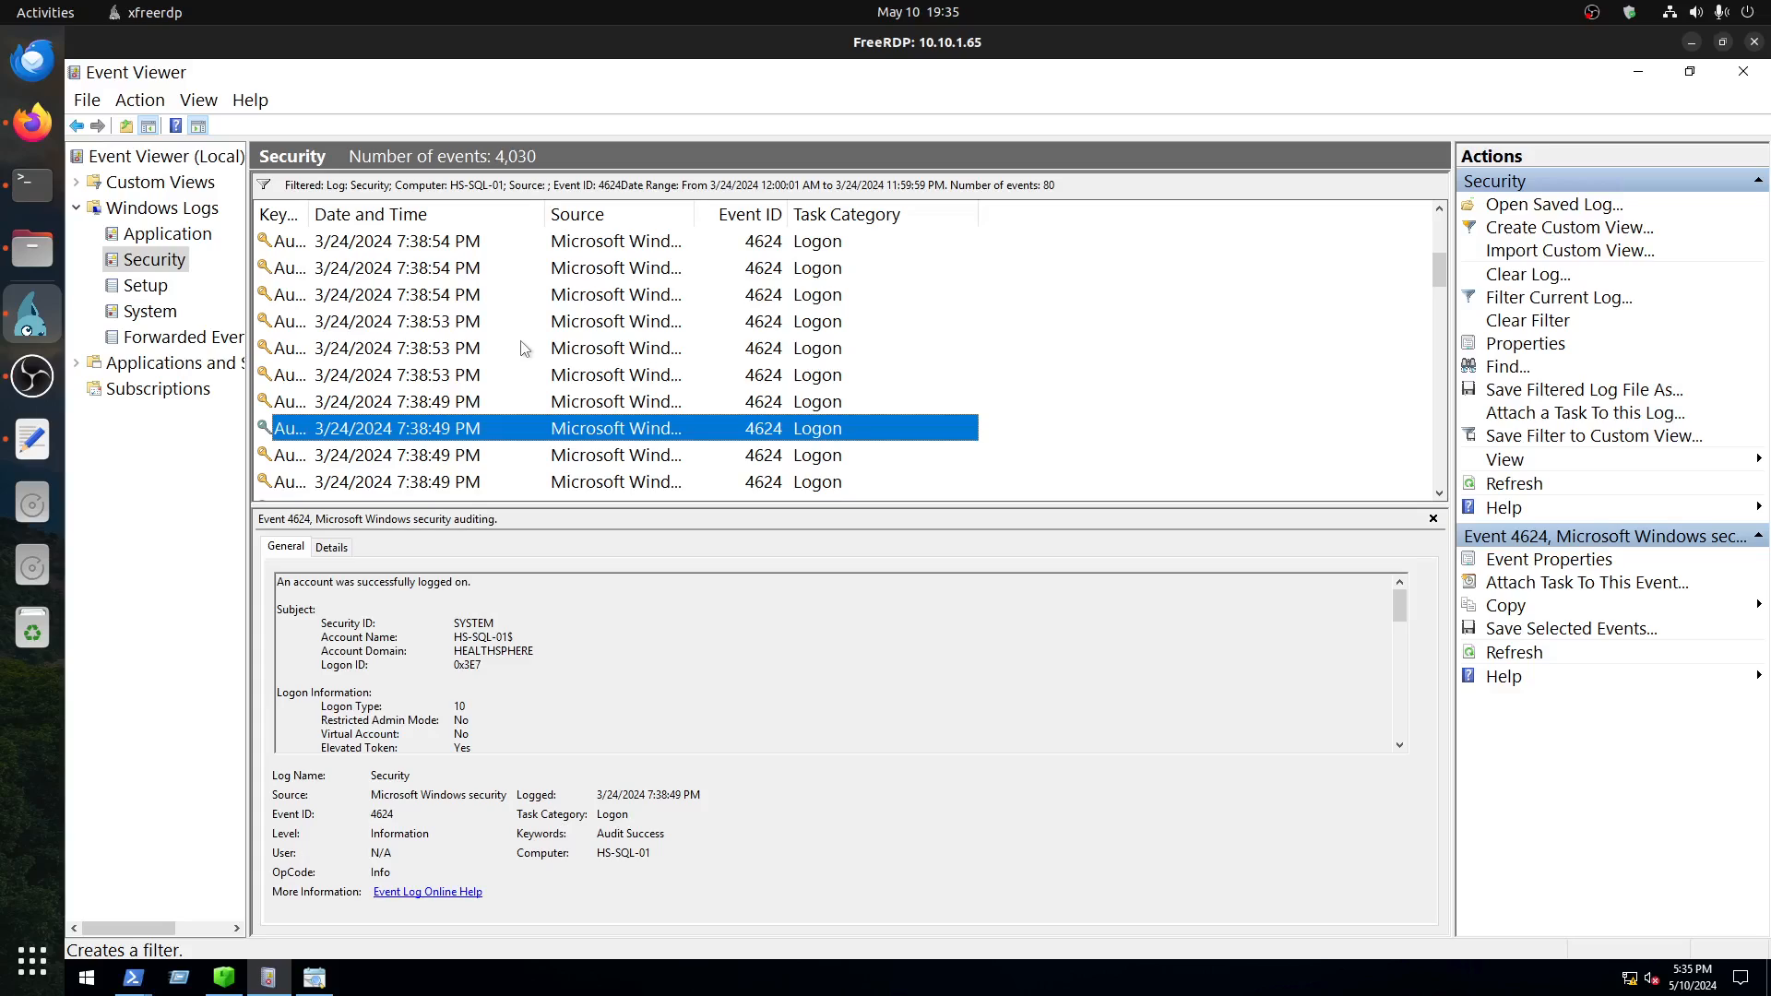
{"action": "left_click", "coordinate": [458, 301]}
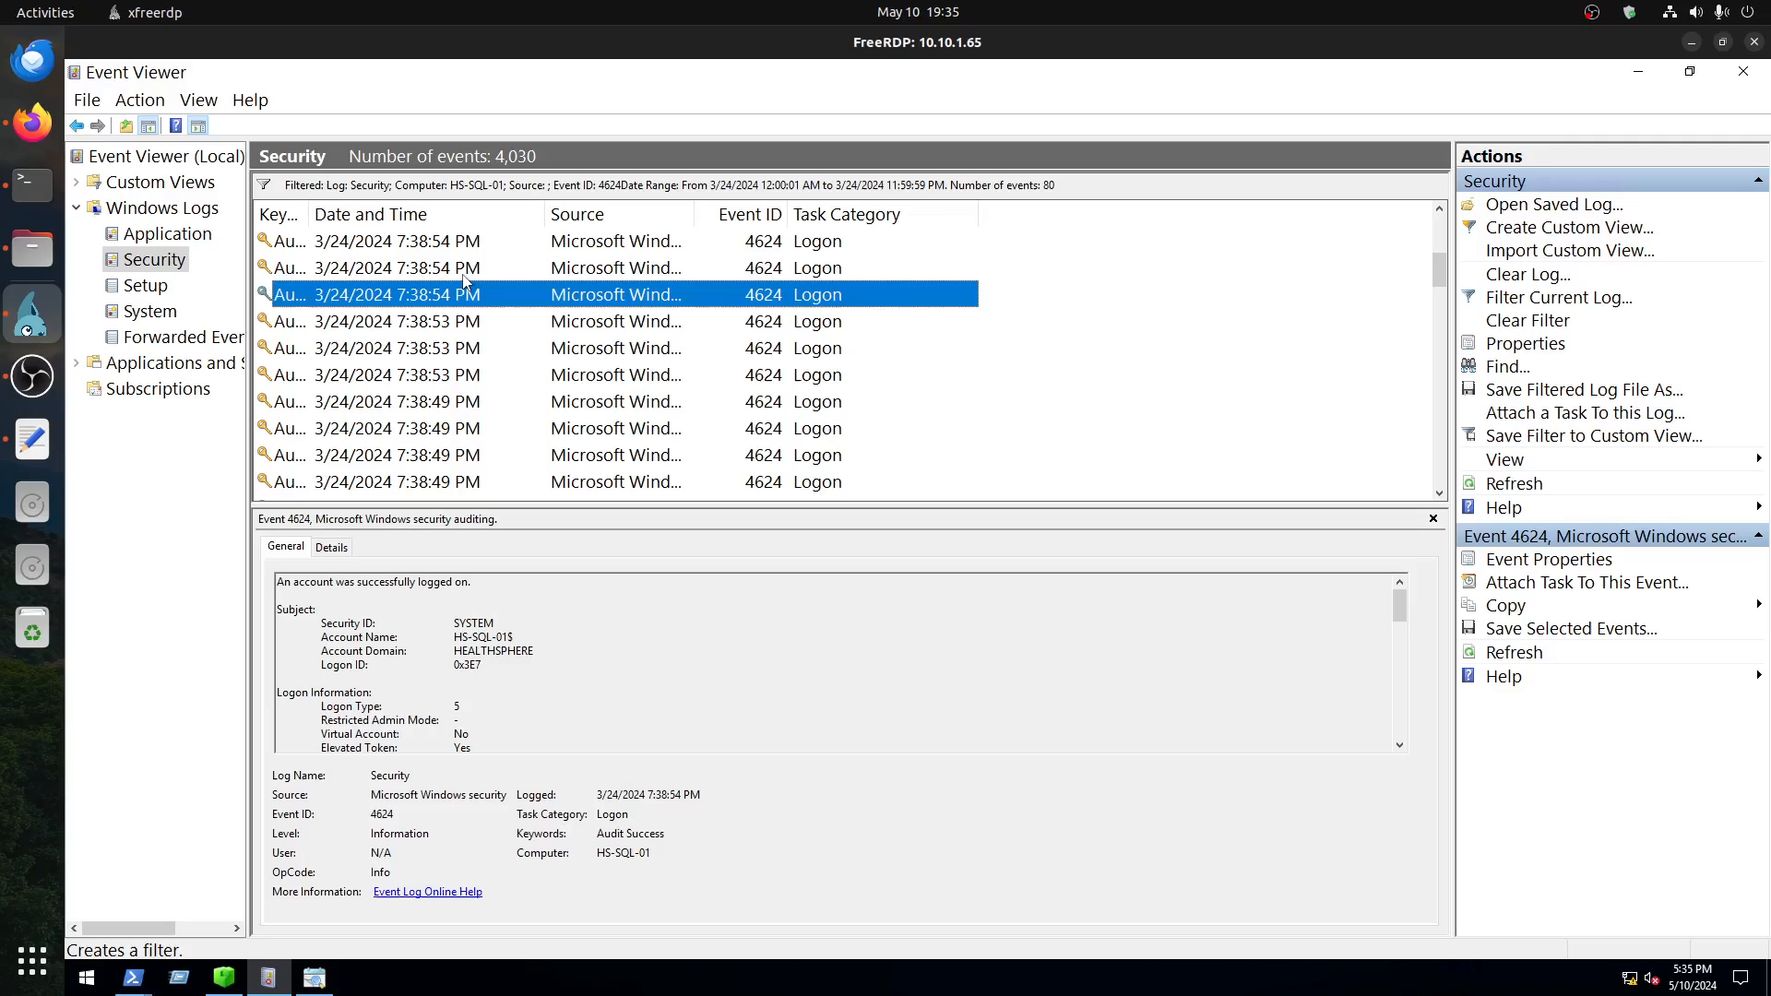
{"action": "left_click", "coordinate": [462, 274]}
{"action": "scroll", "coordinate": [462, 276], "scroll_direction": "up", "scroll_amount": 2}
{"action": "left_click", "coordinate": [464, 297]}
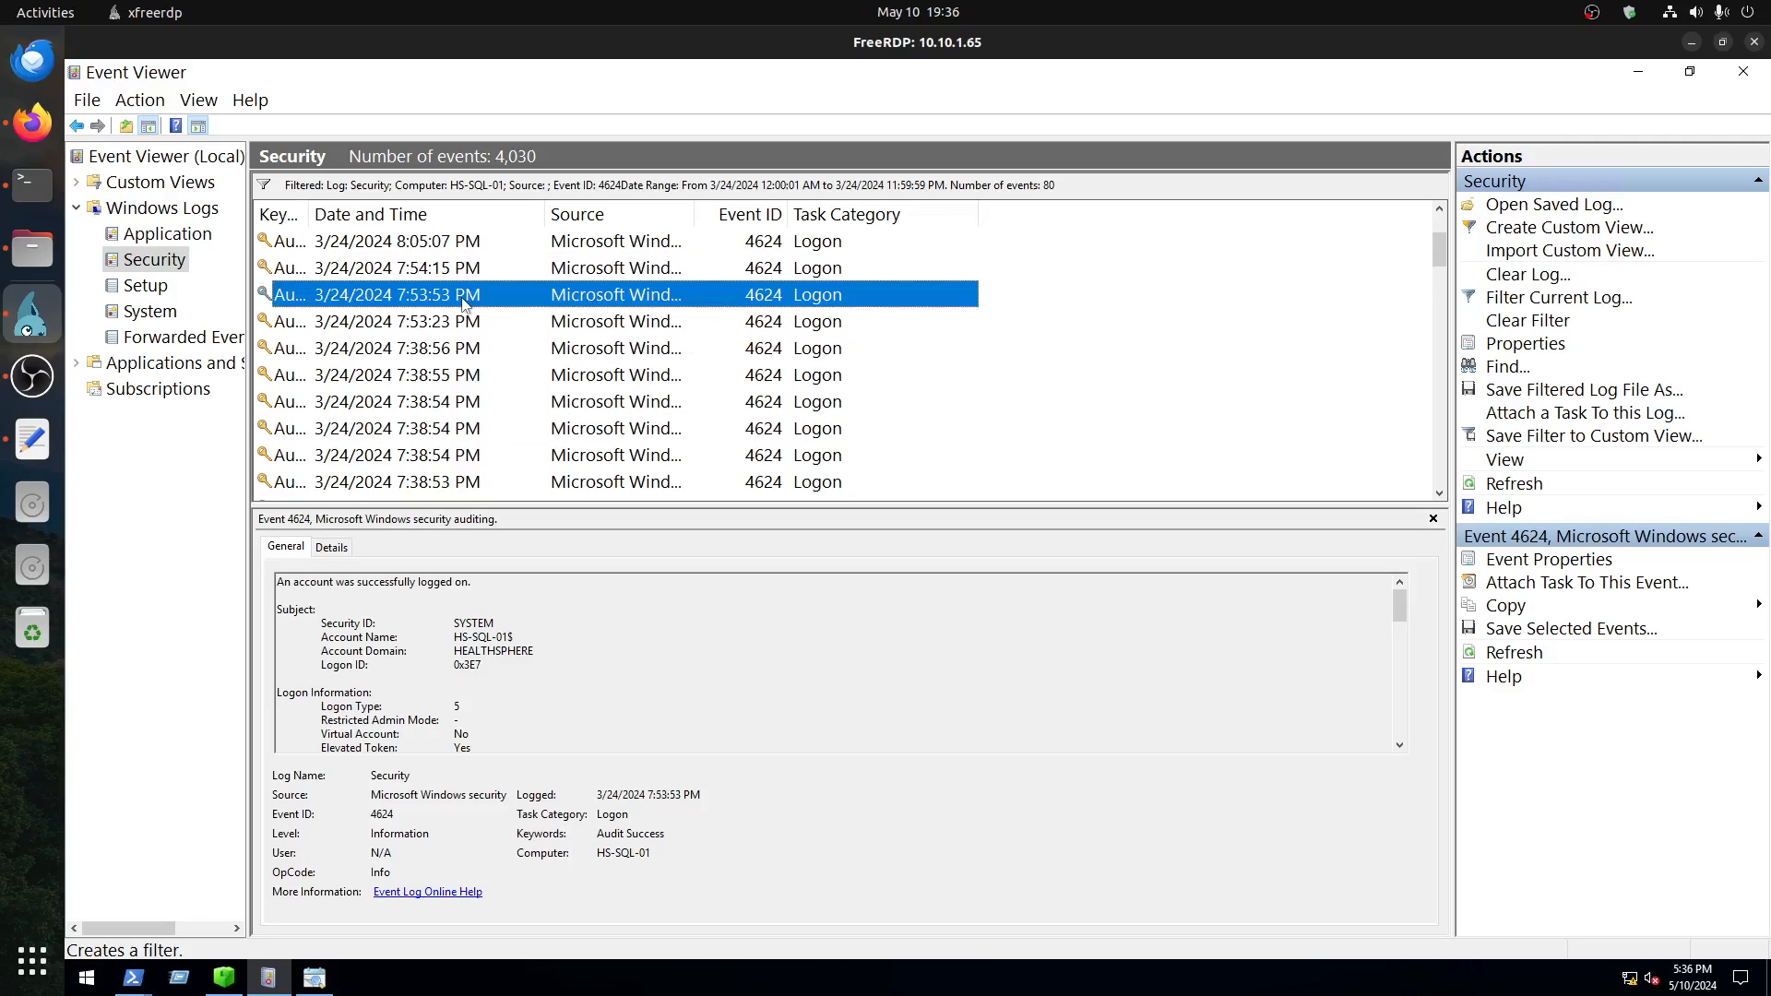
Step: Switch to Timeline Explorer with security.csv loaded and reposition its window over Event Viewer
{"action": "scroll", "coordinate": [466, 303], "scroll_direction": "down", "scroll_amount": 8}
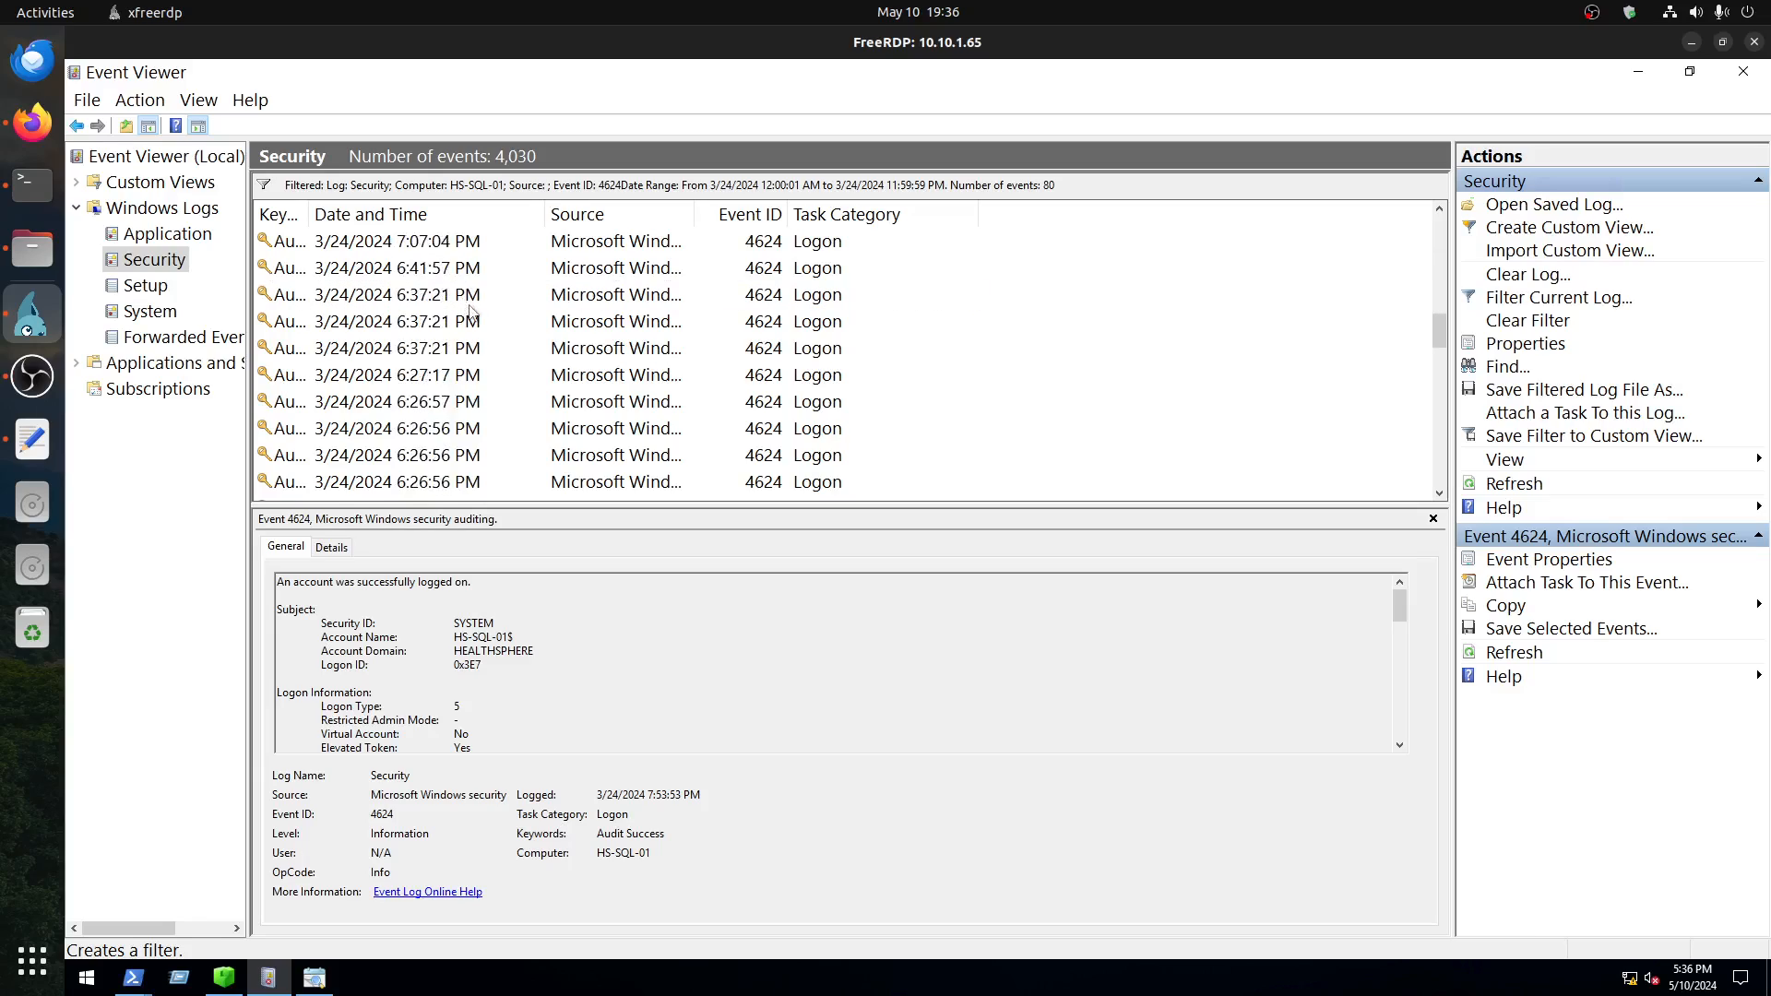
{"action": "left_click", "coordinate": [324, 984]}
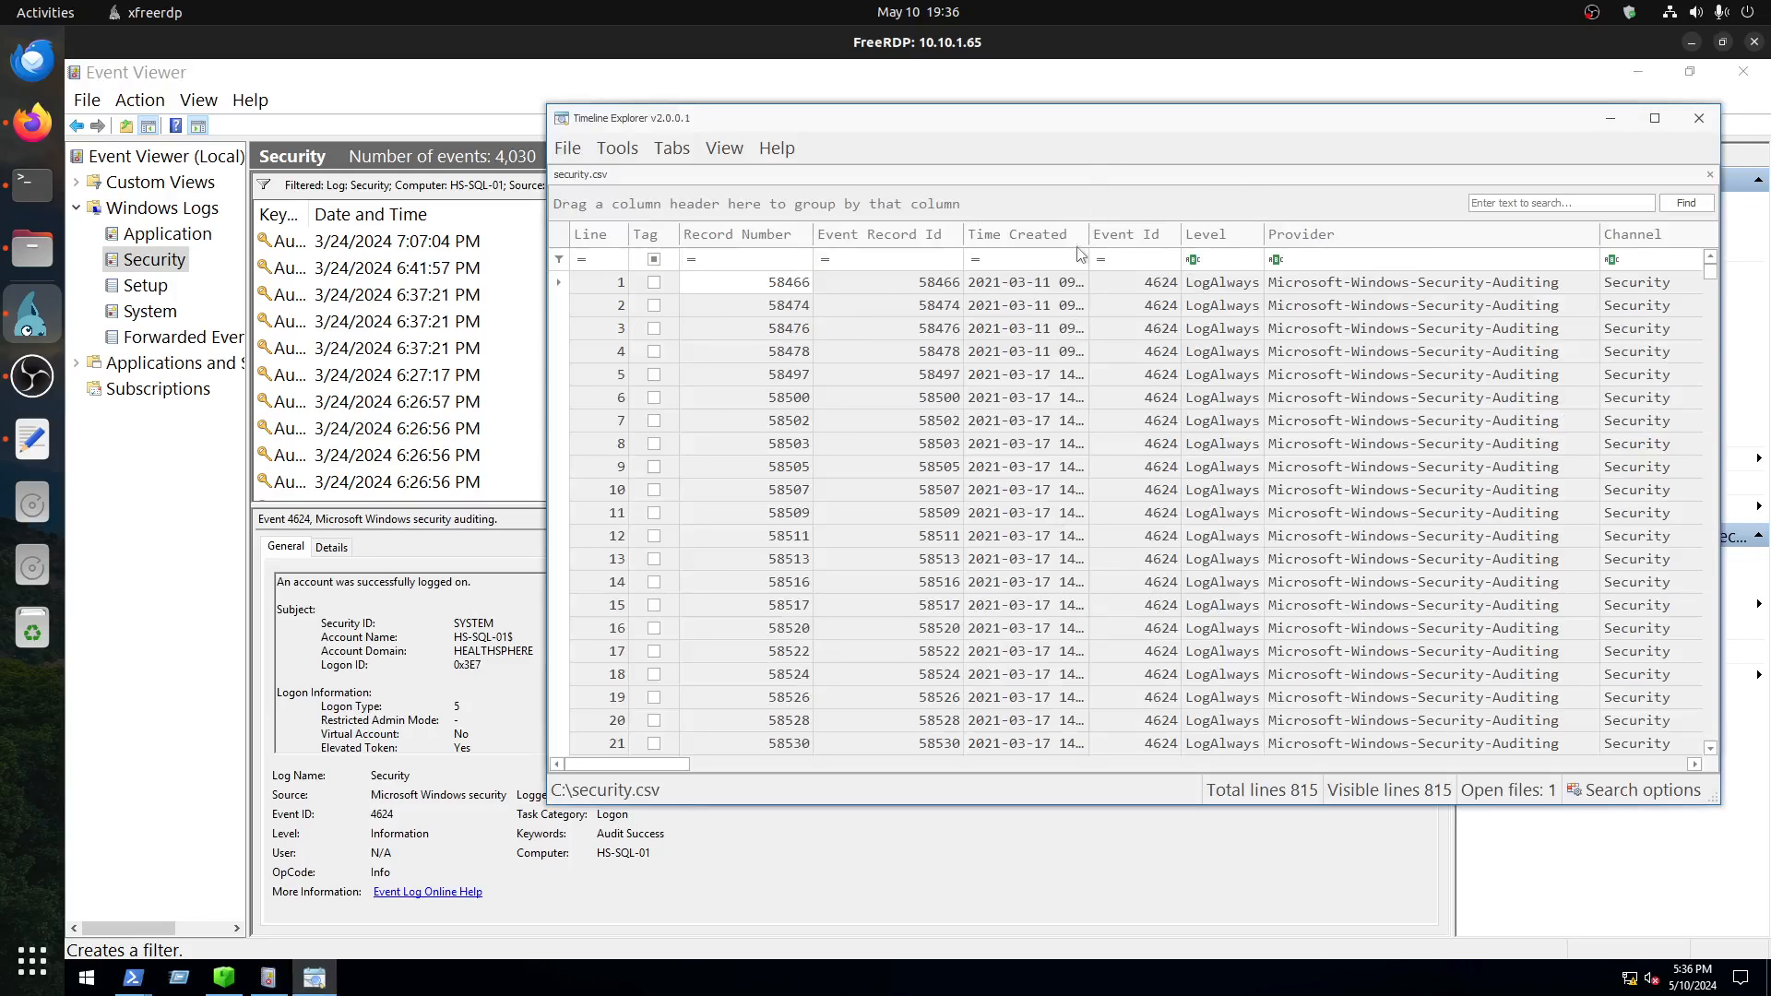
{"action": "left_click_drag", "start_coordinate": [1097, 119], "coordinate": [801, 134]}
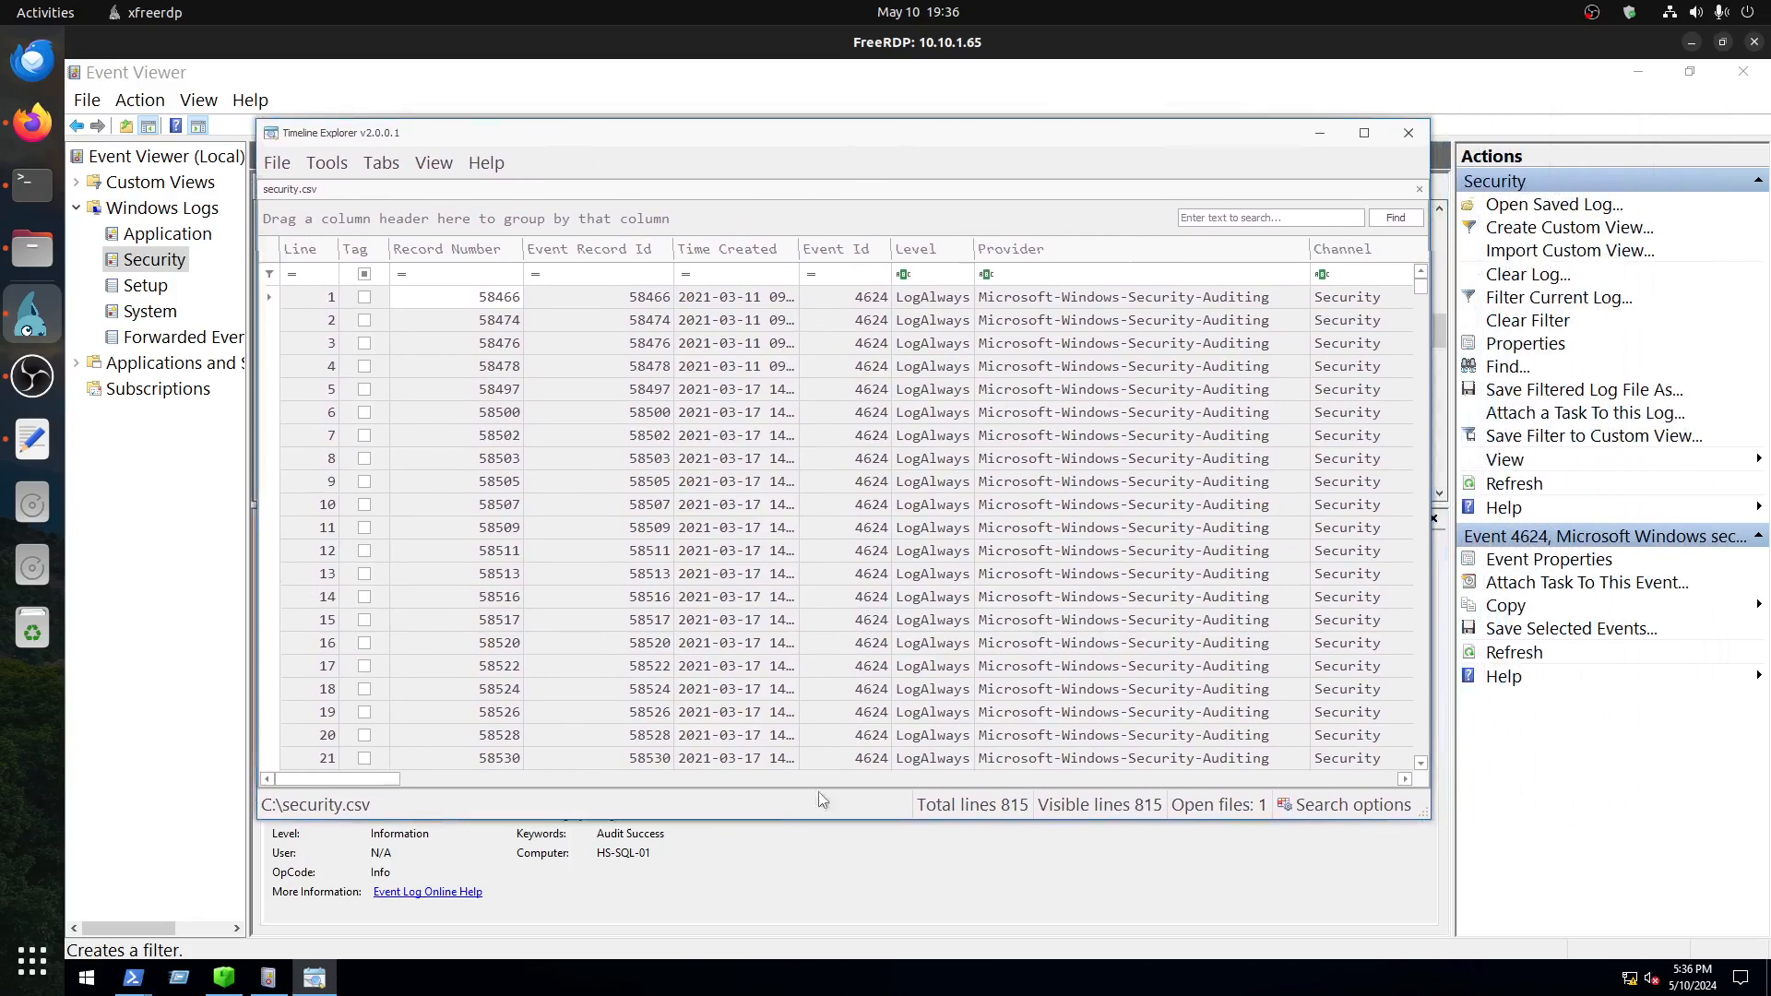
Step: Filter the Payload Data2 column to entries equal to LogonType 3
{"action": "left_click", "coordinate": [446, 777]}
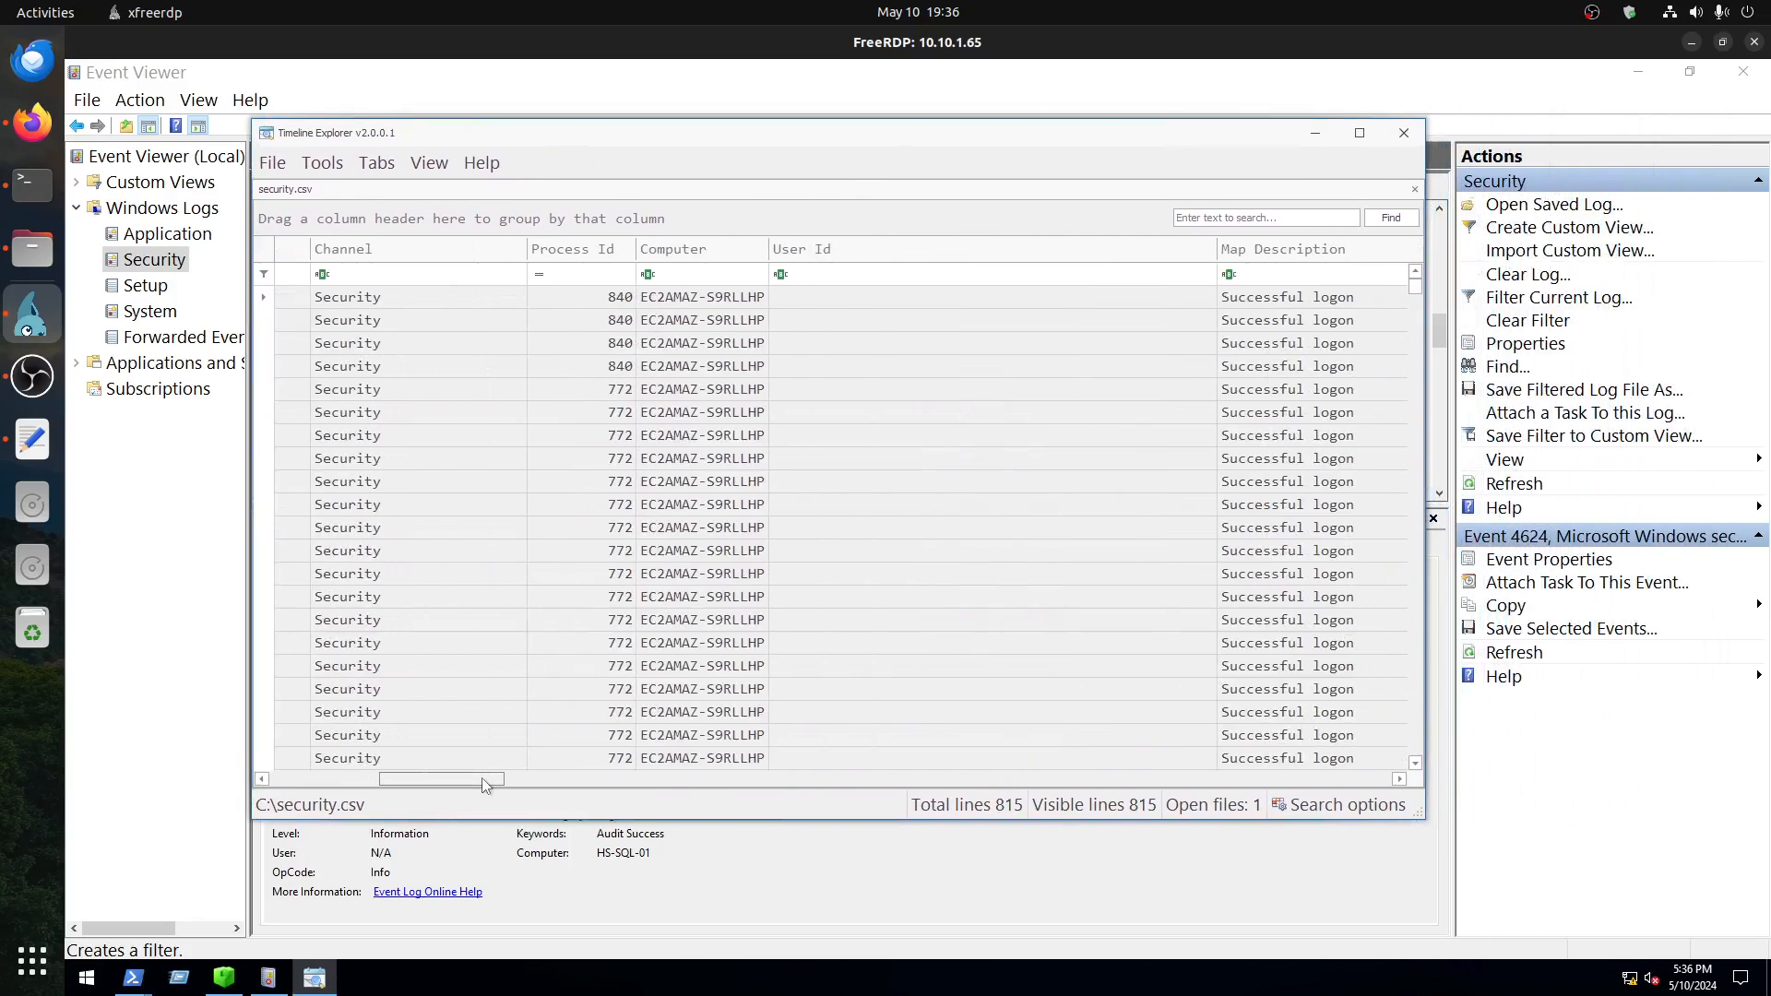
{"action": "left_click_drag", "start_coordinate": [481, 777], "coordinate": [766, 777]}
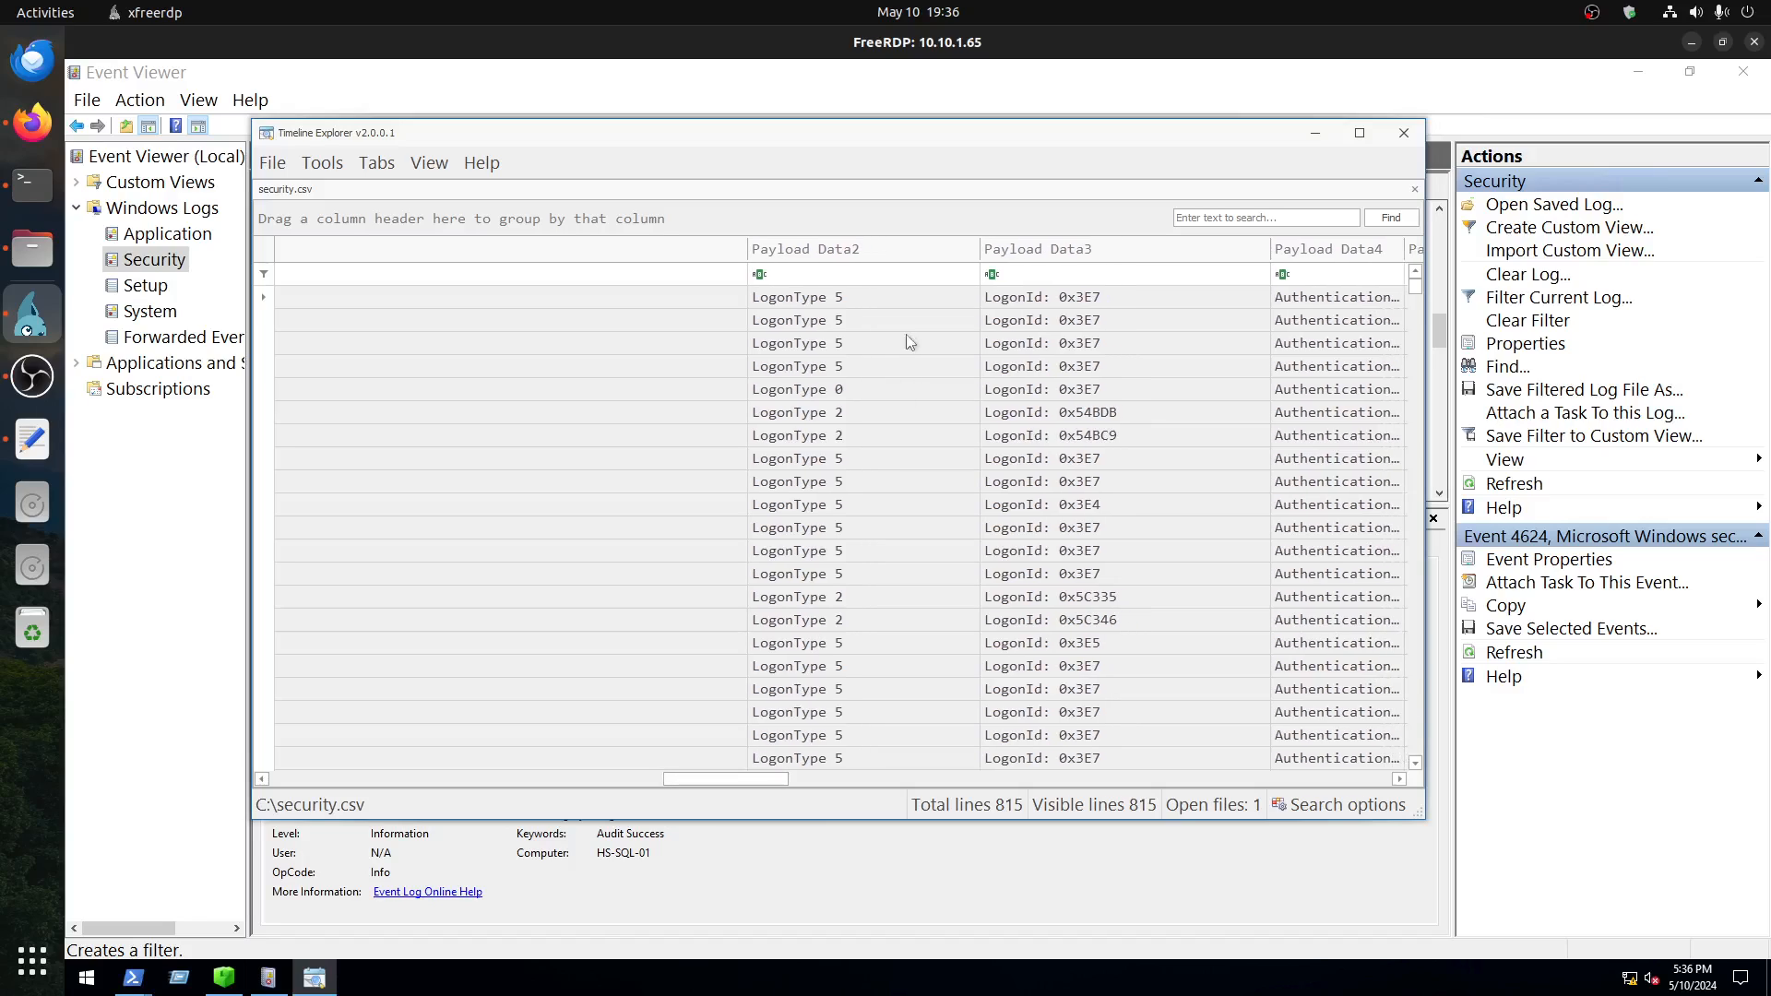
{"action": "left_click", "coordinate": [764, 279]}
{"action": "left_click", "coordinate": [835, 297]}
{"action": "type", "text": "Logon"}
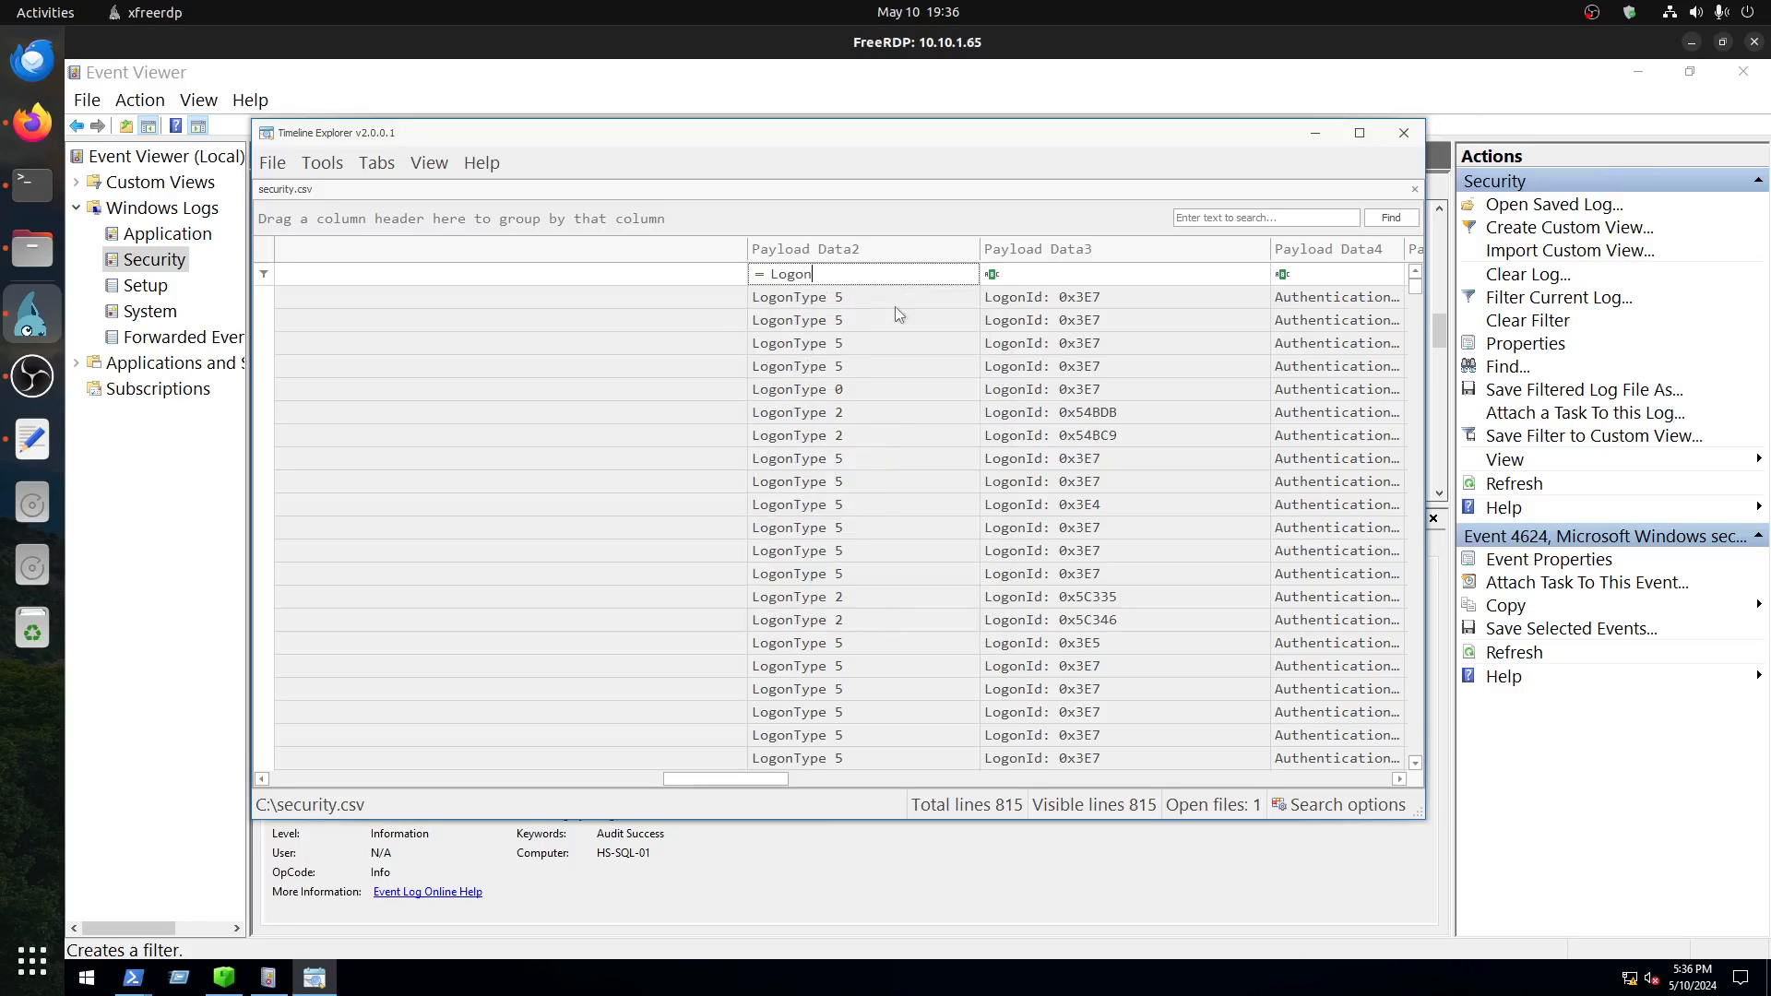
{"action": "type", "text": "Type 3"}
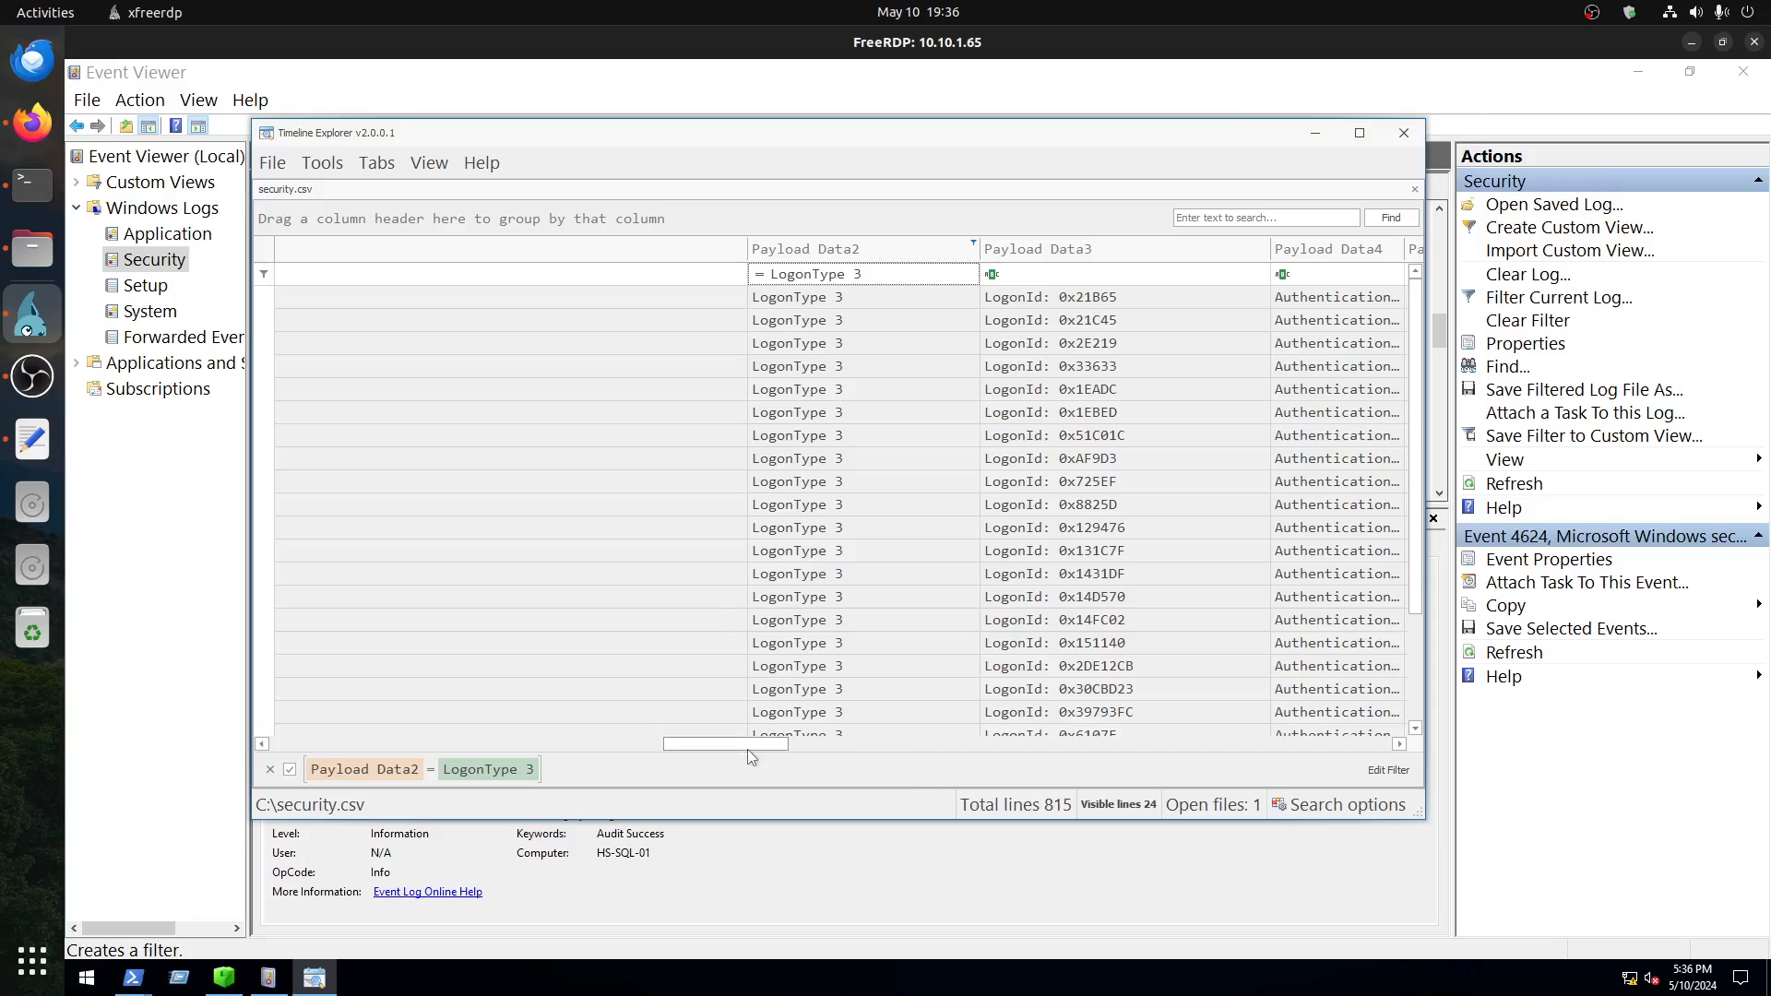
Step: Filter the Computer column to entries equal to HS-SQL-01
{"action": "left_click_drag", "start_coordinate": [747, 748], "coordinate": [442, 754]}
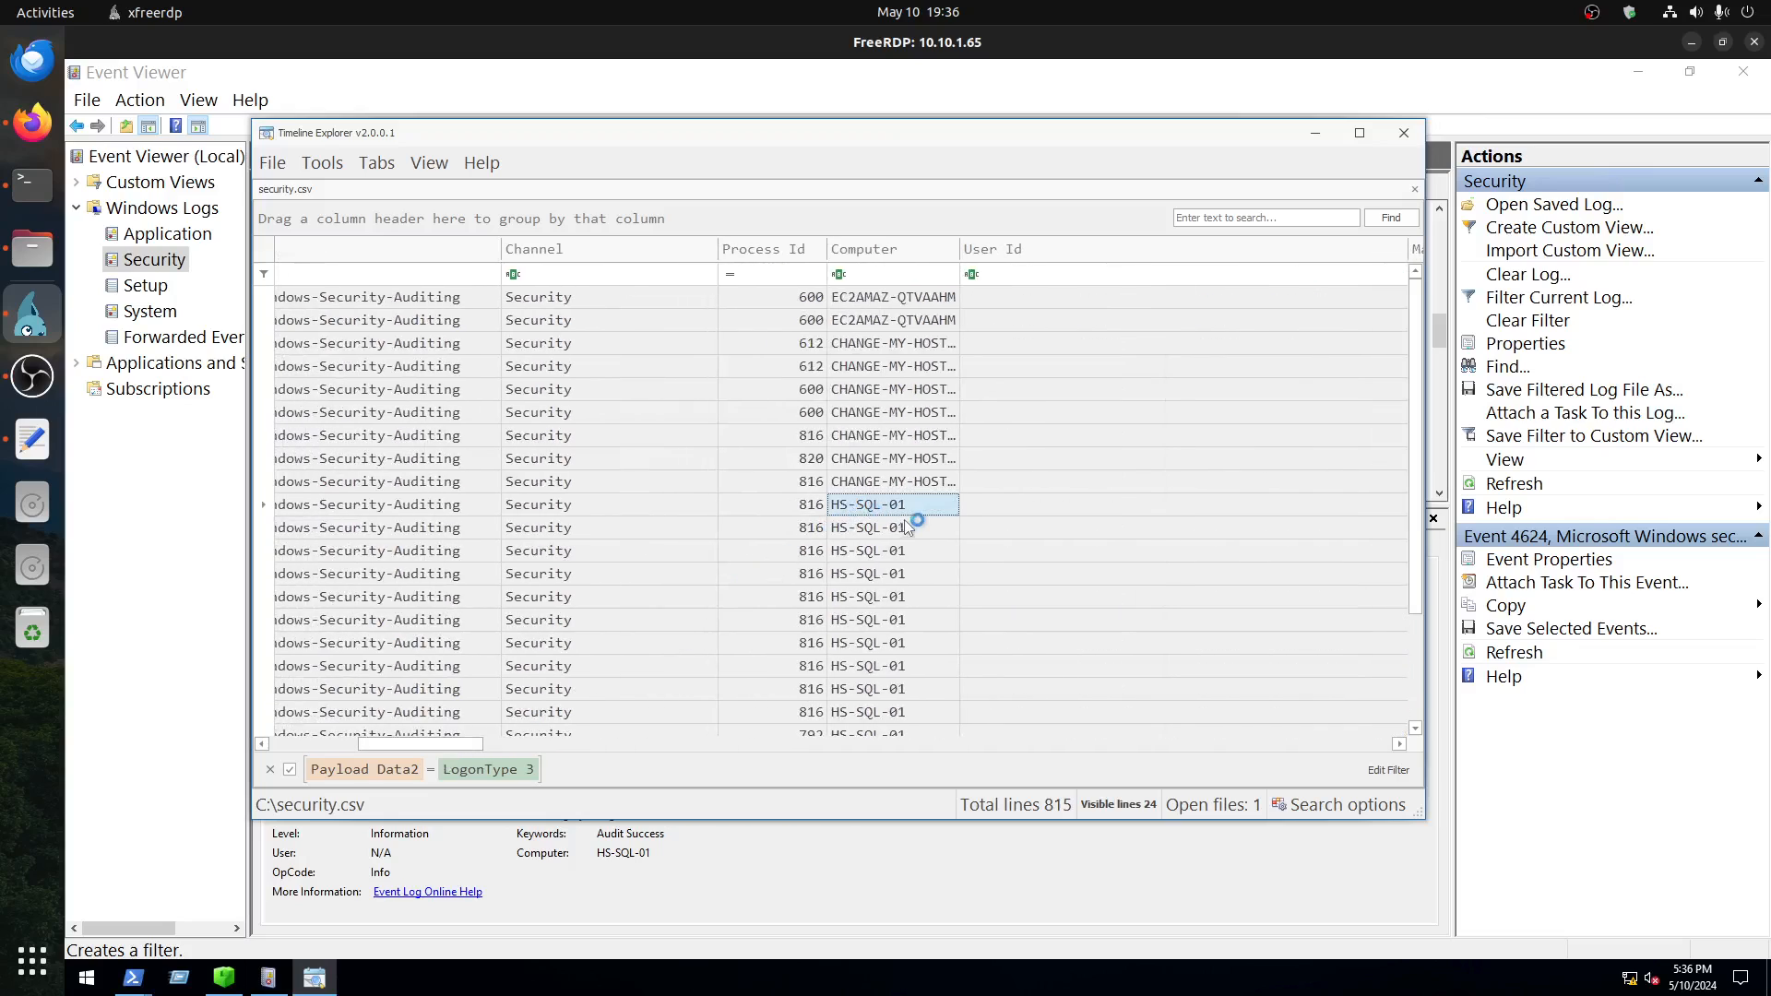
{"action": "left_click", "coordinate": [849, 273]}
{"action": "left_click", "coordinate": [841, 274]}
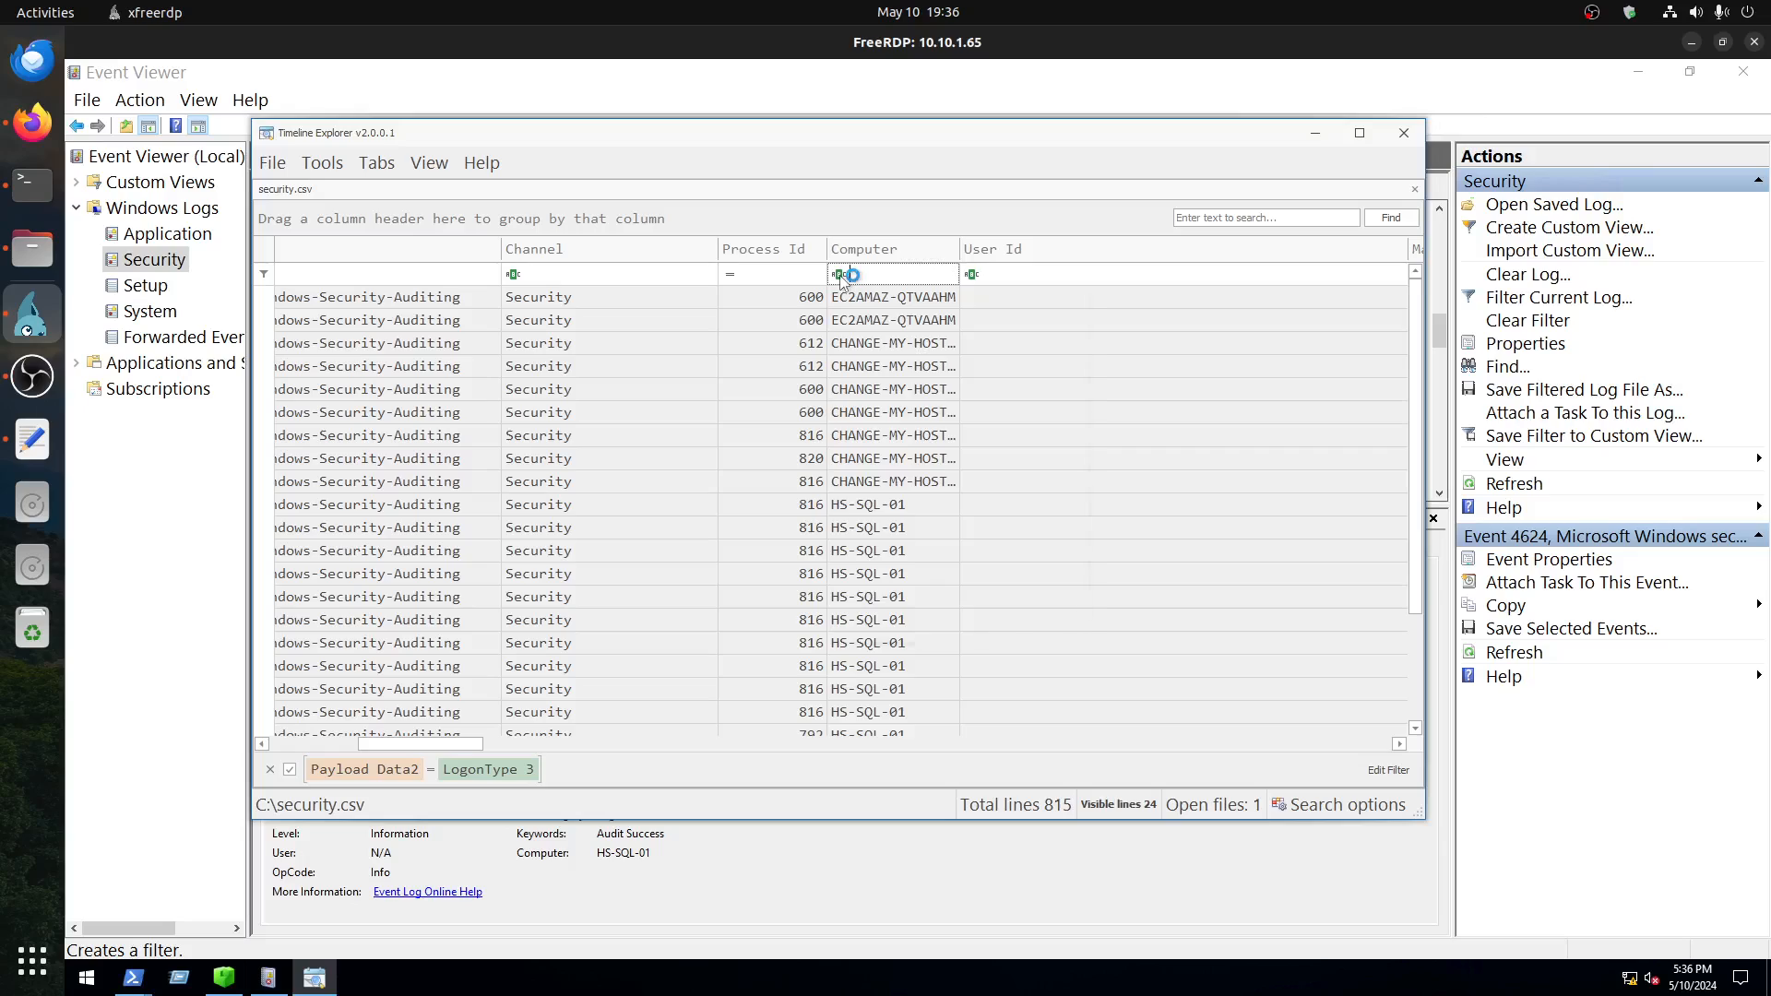
{"action": "left_click", "coordinate": [883, 296]}
{"action": "key", "text": "Return"}
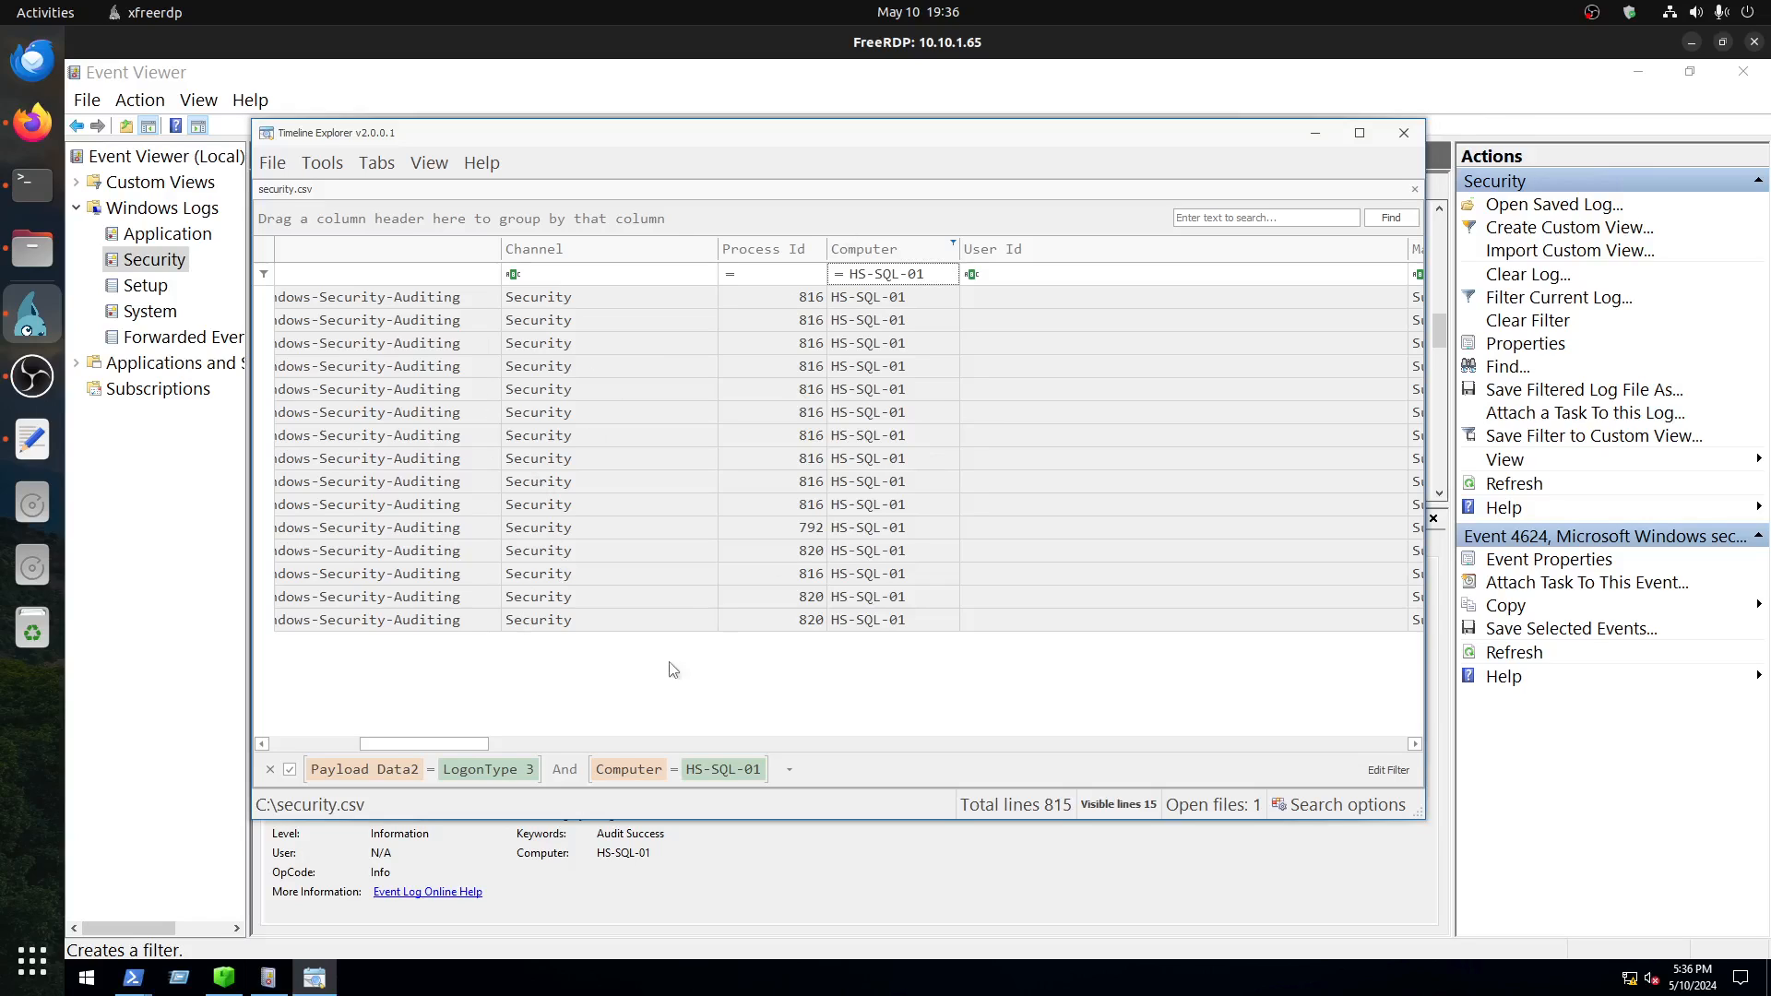
Step: Check the Remote Host values of the four WKSTN-3847 logons
{"action": "left_click_drag", "start_coordinate": [414, 746], "coordinate": [602, 771]}
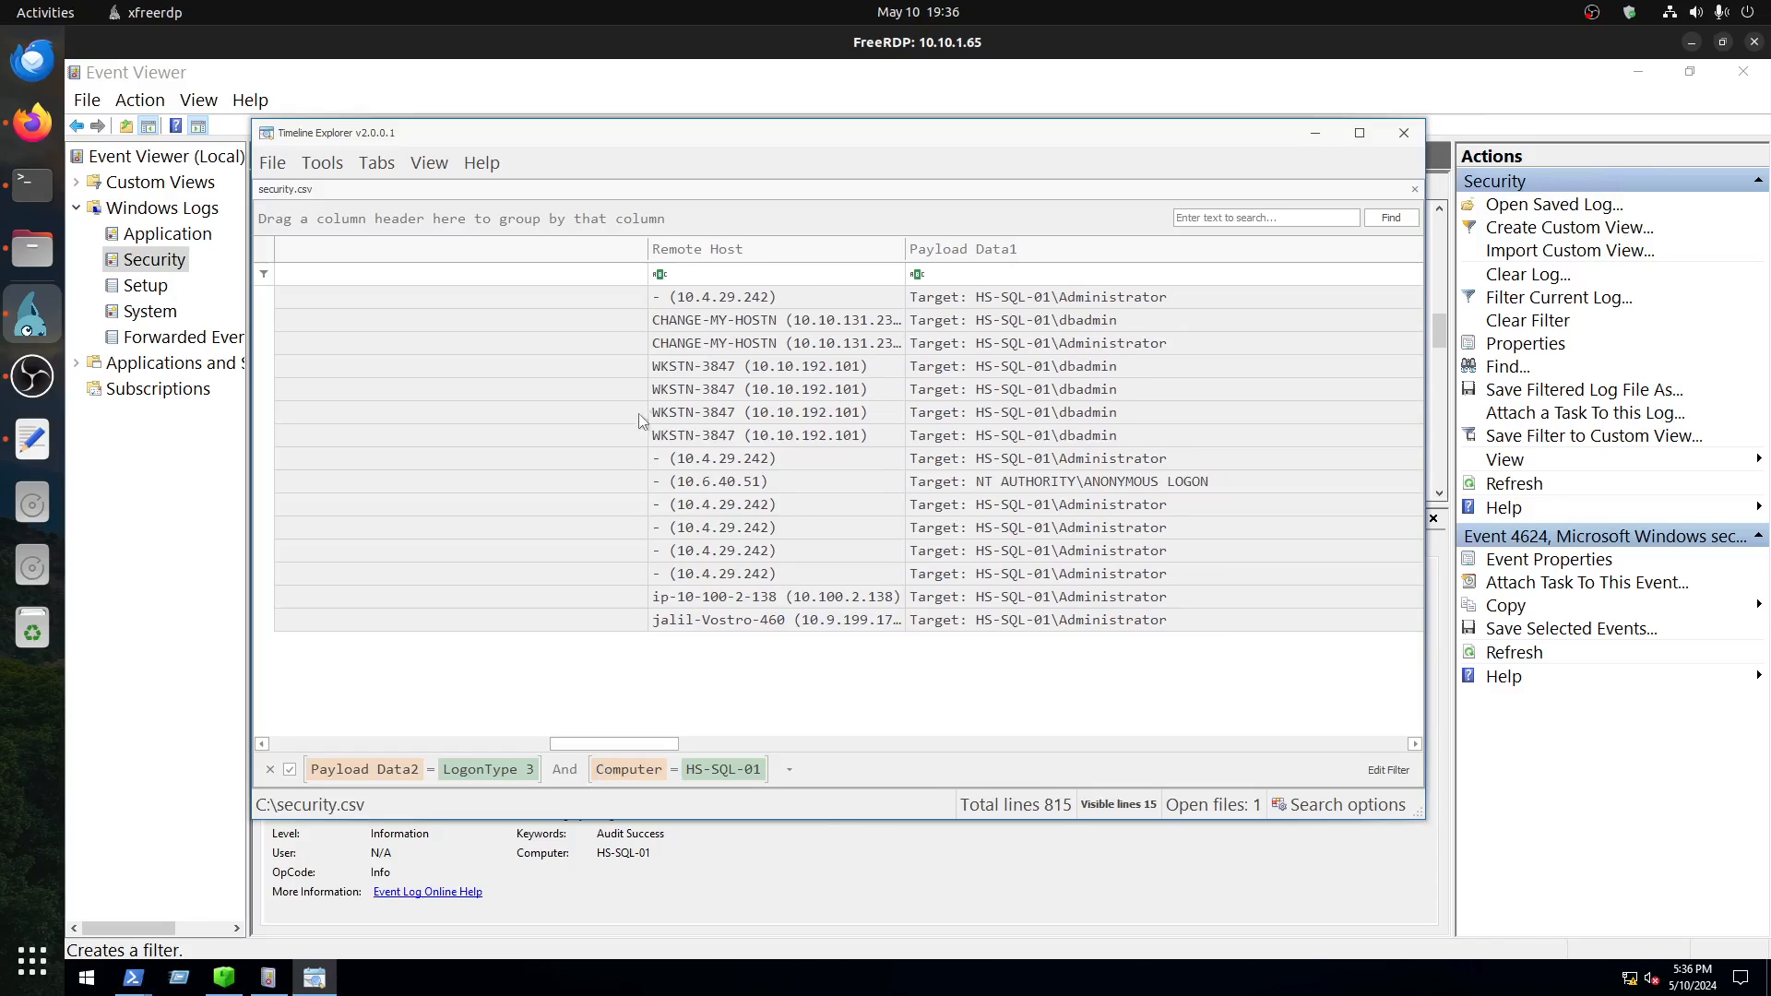
{"action": "left_click", "coordinate": [673, 369]}
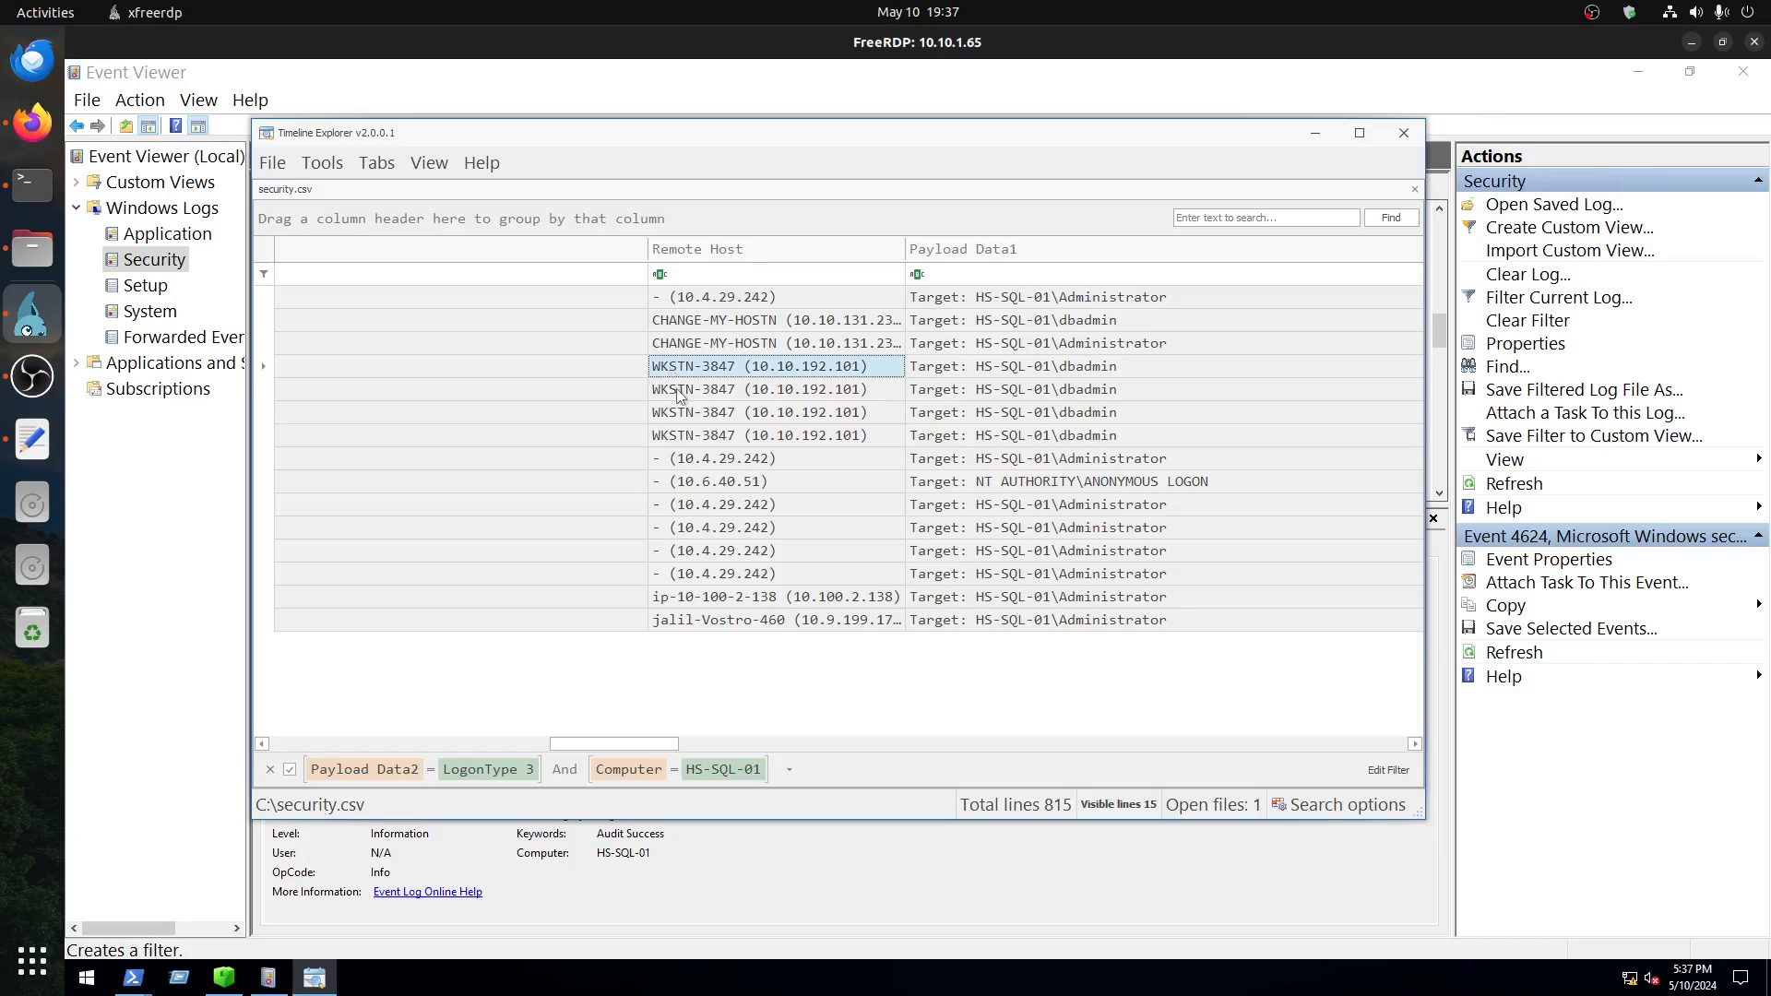
{"action": "left_click", "coordinate": [680, 397]}
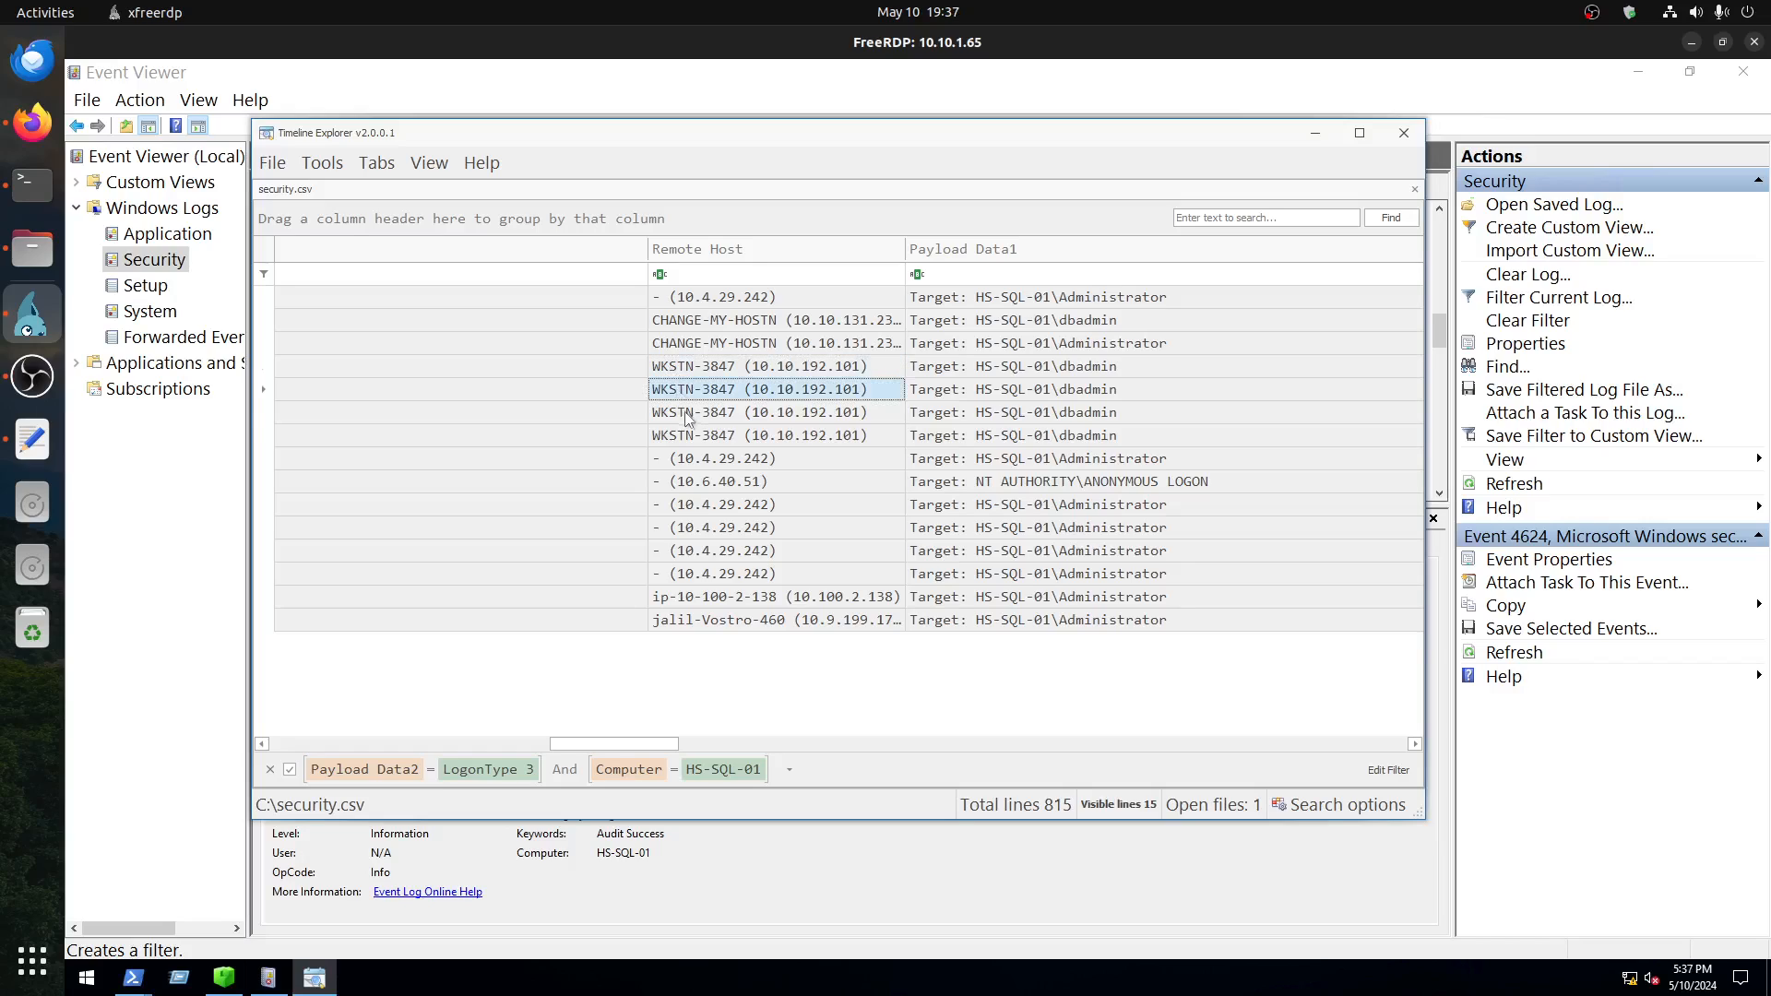
{"action": "left_click", "coordinate": [687, 414]}
{"action": "left_click", "coordinate": [698, 437]}
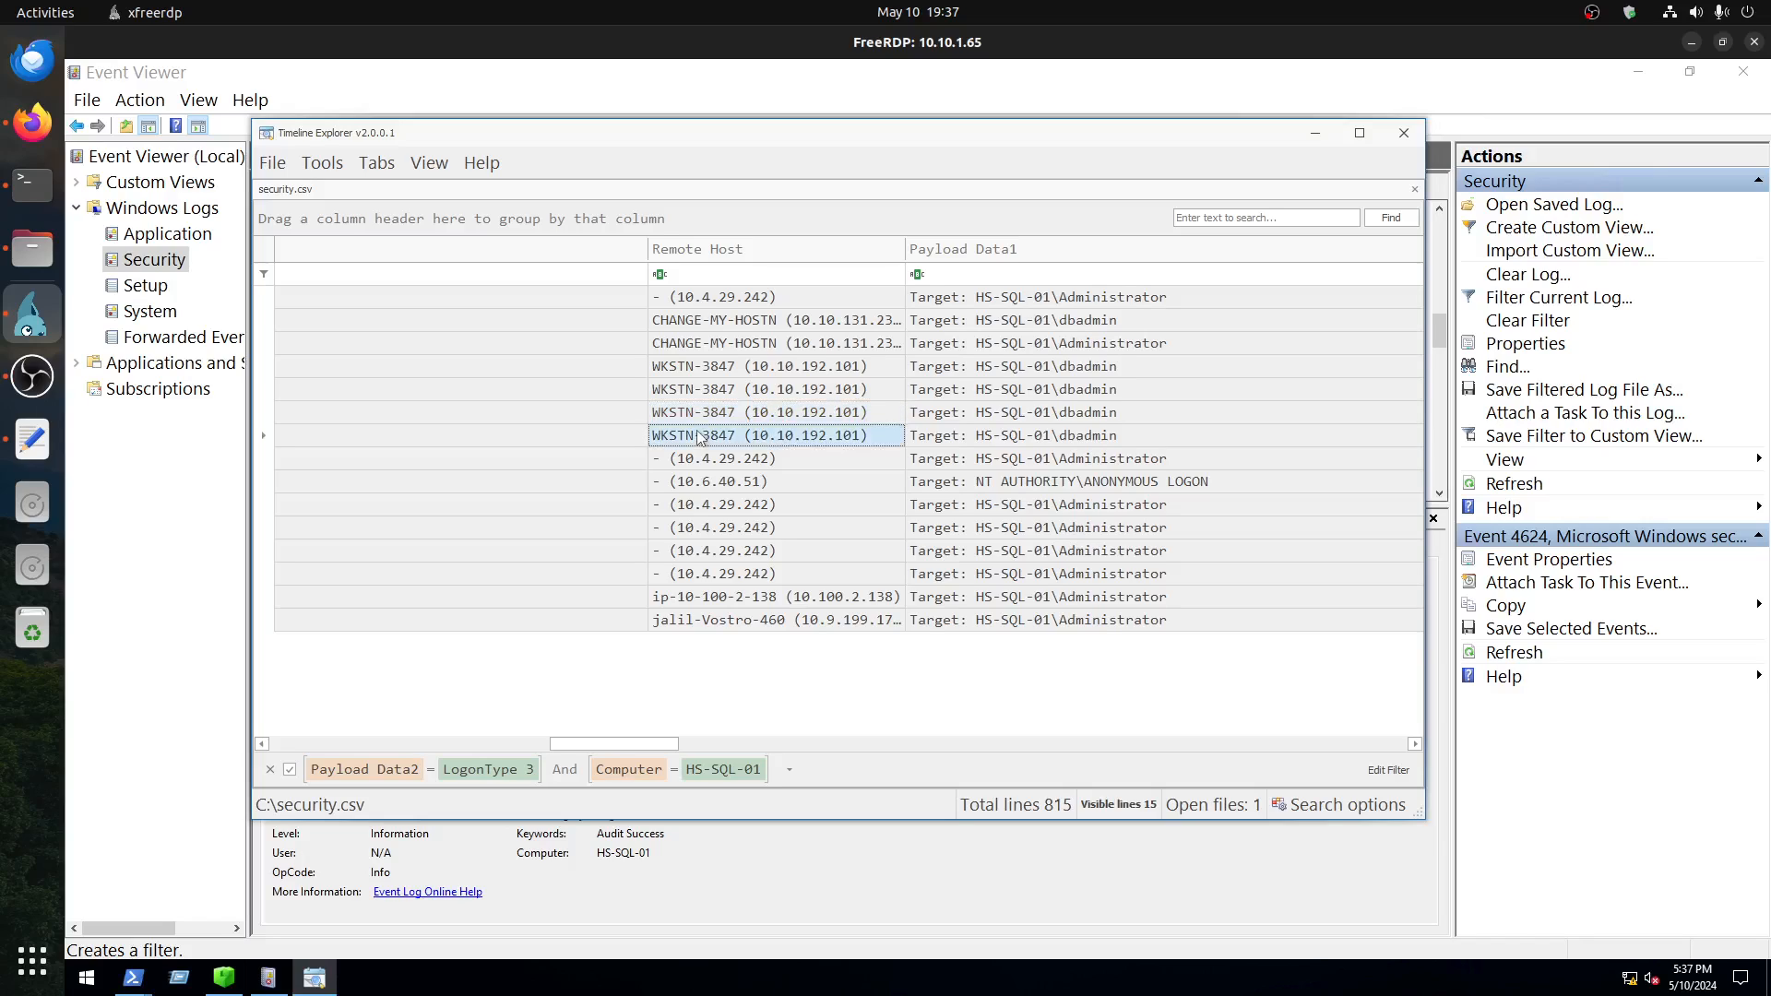
Step: Check the target accounts in Payload Data1 for the four WKSTN-3847 logons
{"action": "left_click", "coordinate": [1110, 392]}
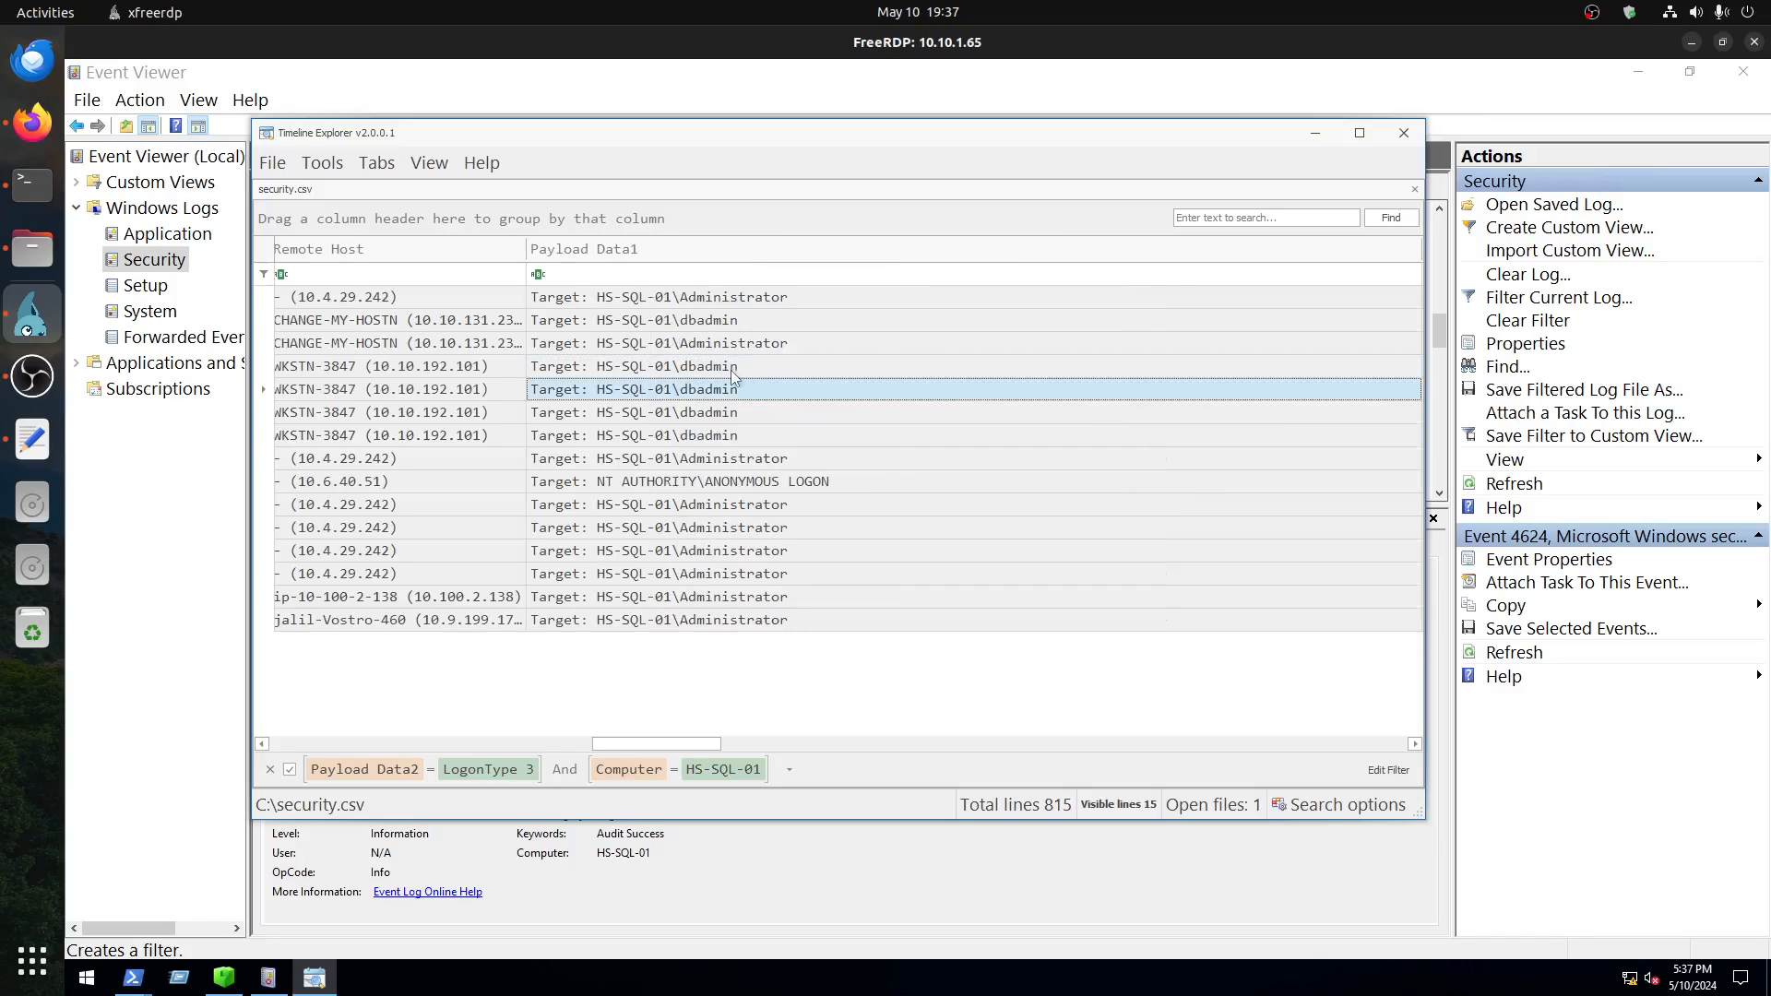
{"action": "key", "text": "Up"}
{"action": "key", "text": "Down"}
{"action": "key", "text": "Down"}
{"action": "key", "text": "Down"}
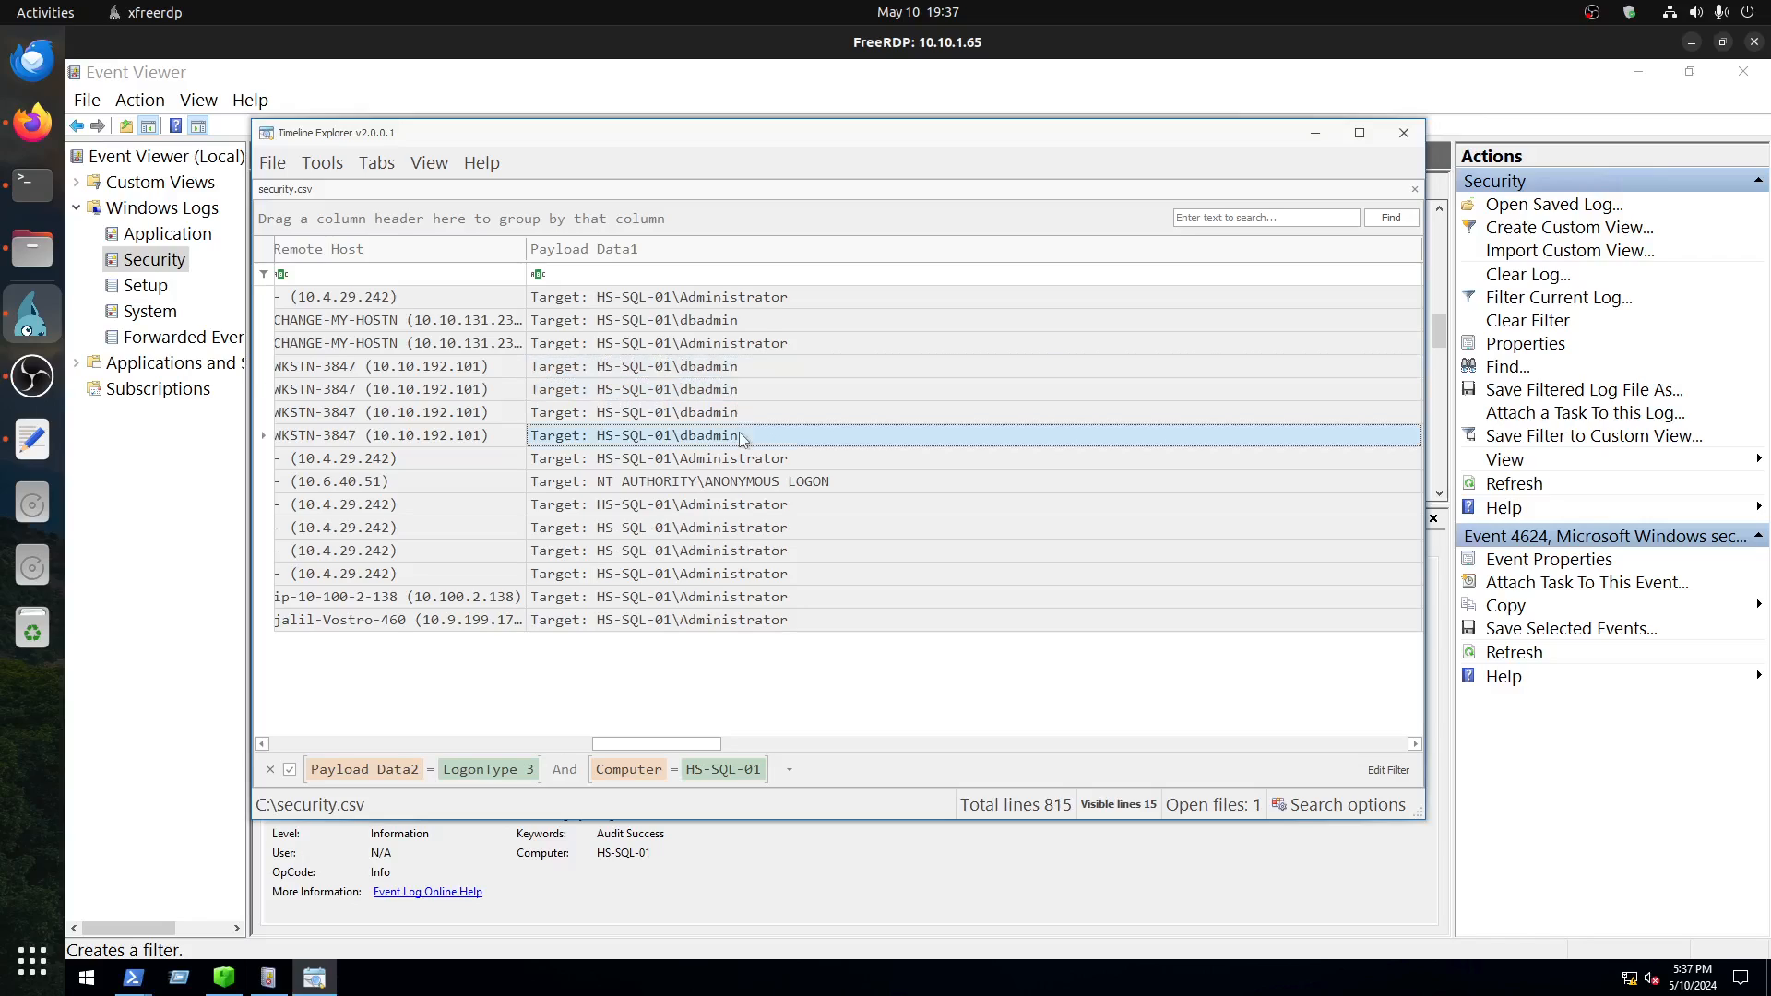
{"action": "key", "text": "Up"}
{"action": "key", "text": "Up"}
{"action": "key", "text": "Up"}
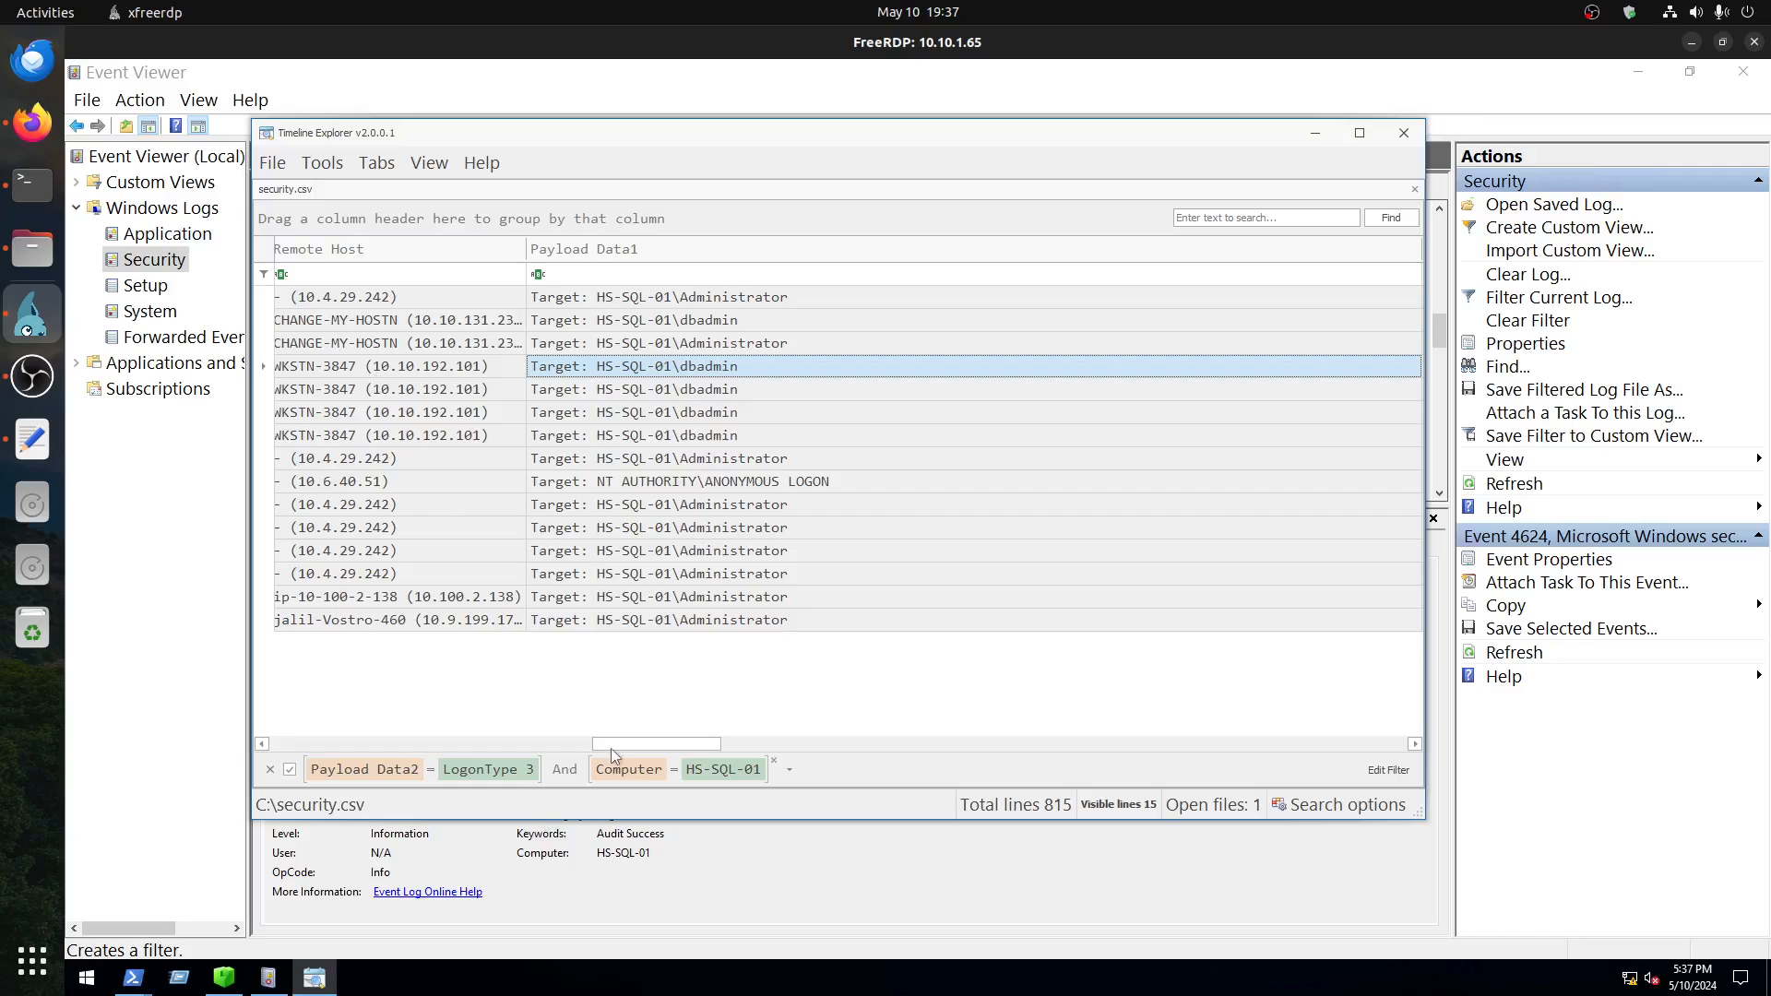
Step: Review the remaining columns of the filtered logons and select the row of the first WKSTN-3847 logon
{"action": "left_click_drag", "start_coordinate": [569, 745], "coordinate": [1356, 742]}
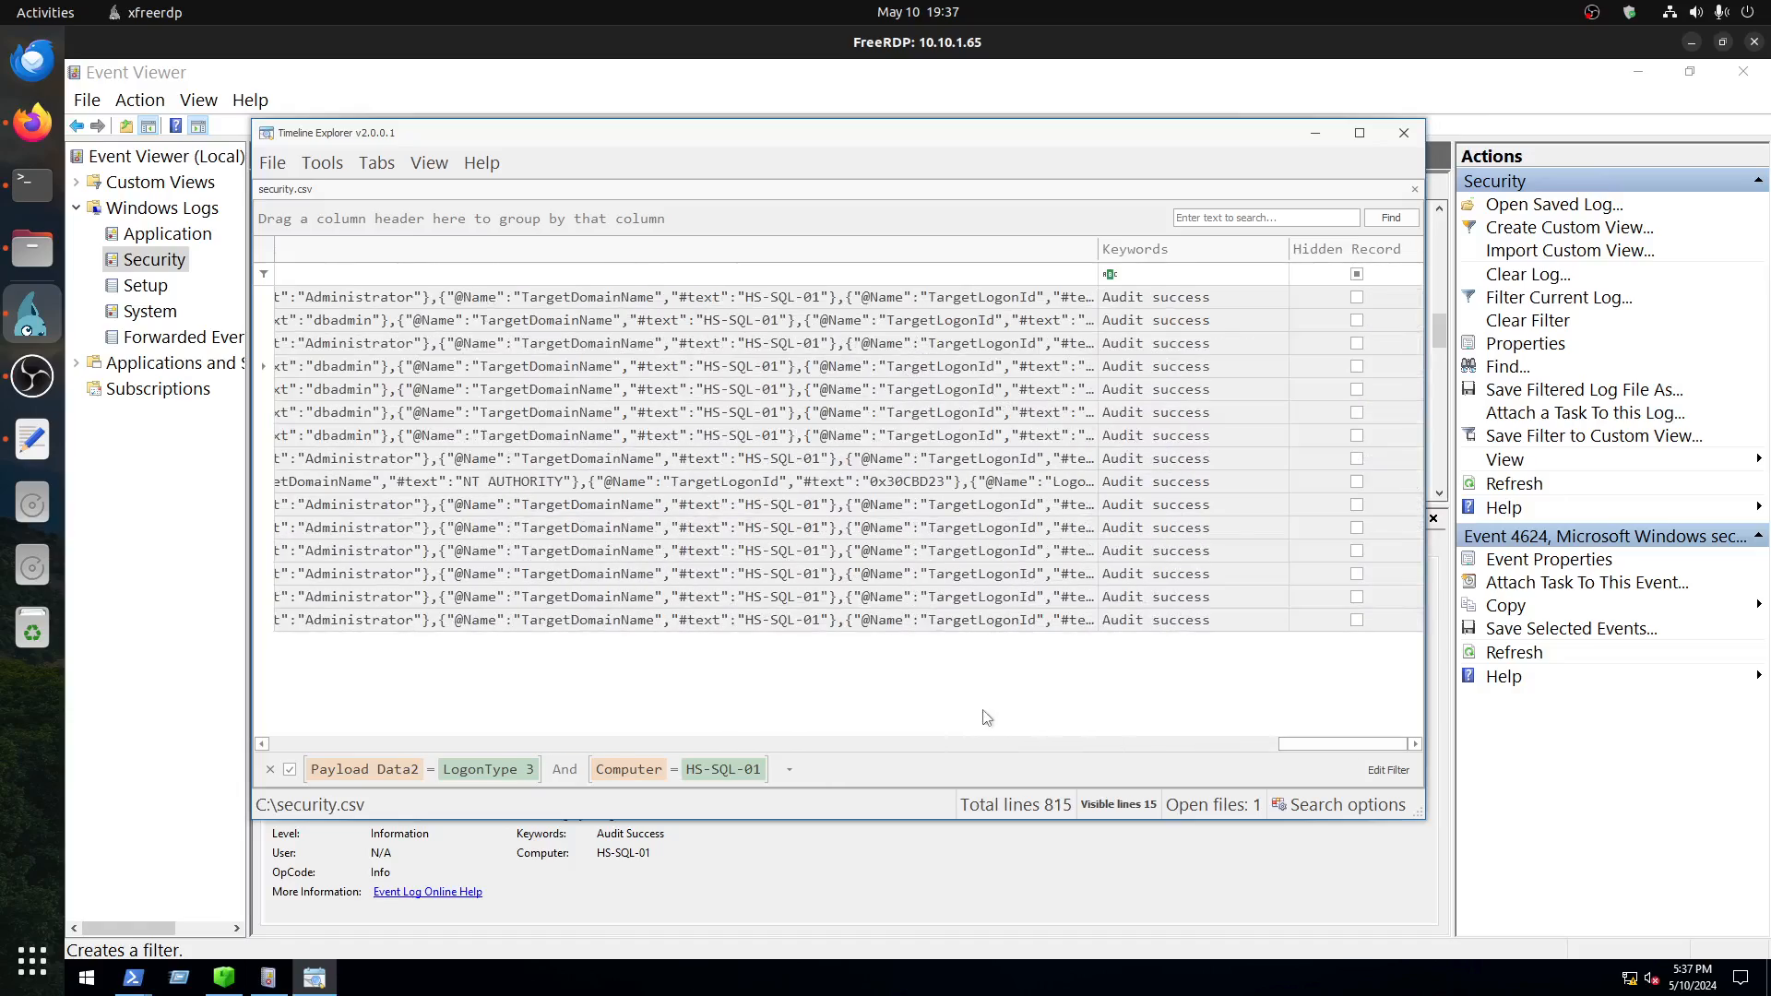
{"action": "left_click_drag", "start_coordinate": [1263, 745], "coordinate": [595, 722]}
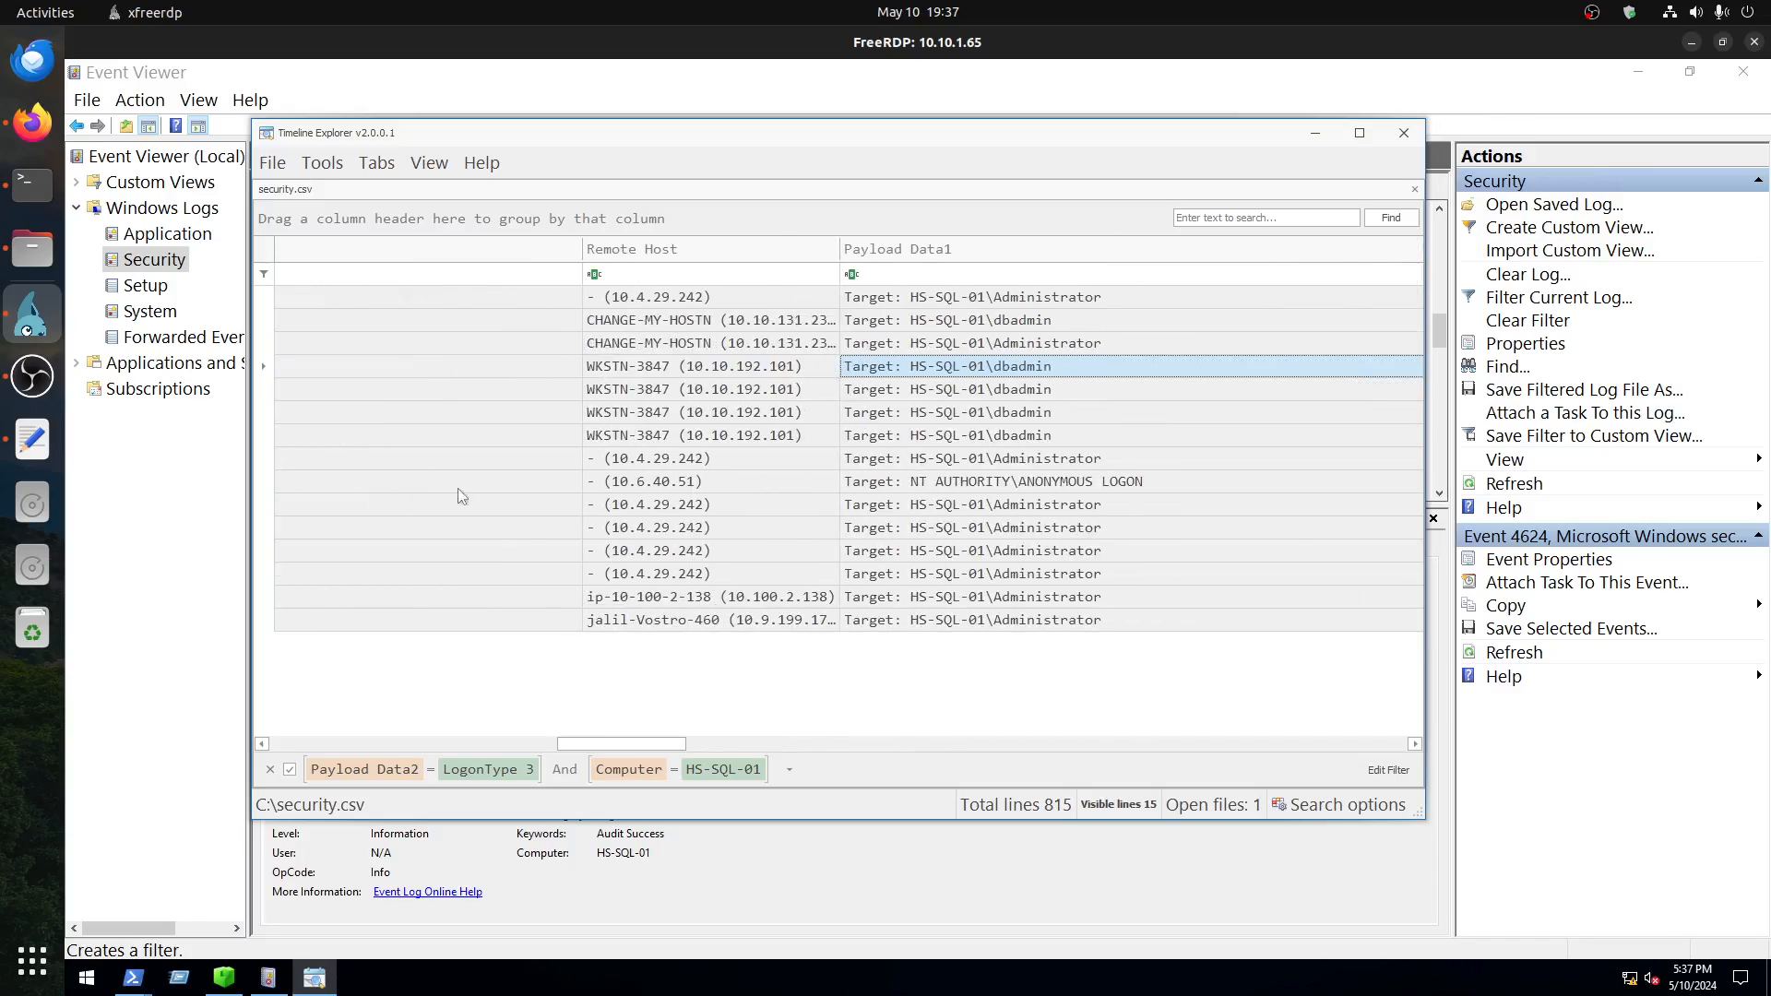
{"action": "left_click", "coordinate": [269, 369]}
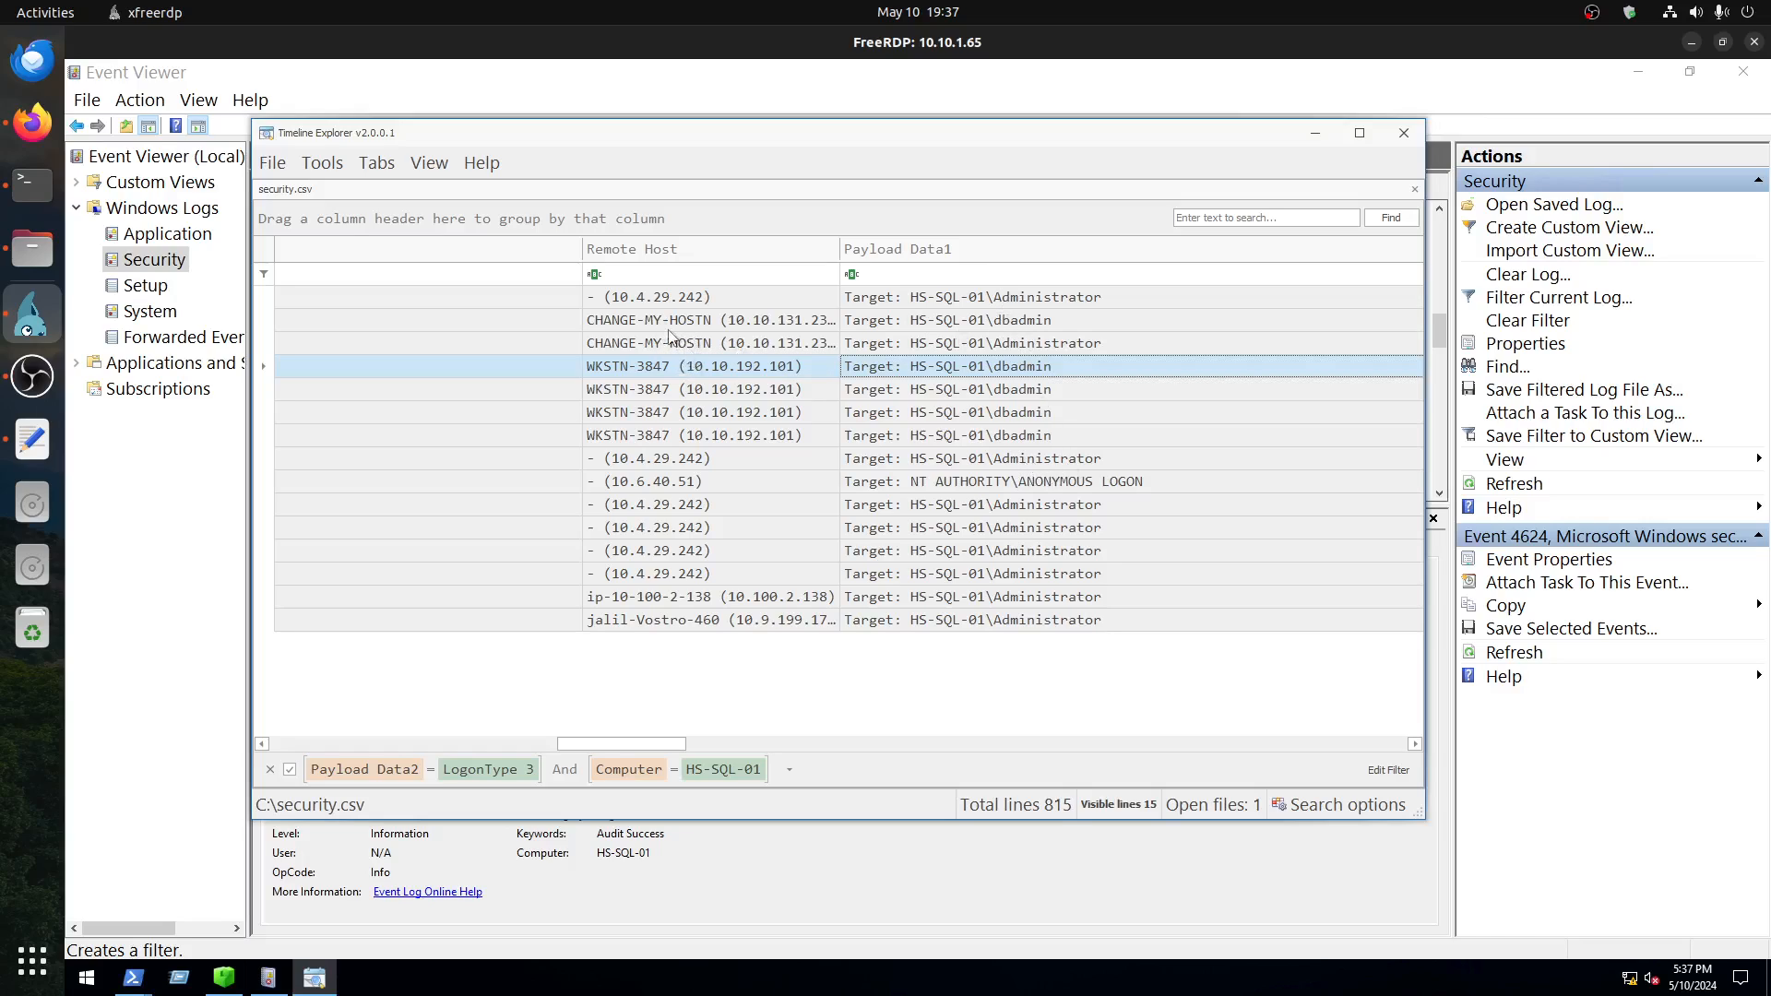
Step: Widen the Time Created column to show full timestamps and select the last WKSTN-3847 logon, line 461
{"action": "left_click_drag", "start_coordinate": [587, 747], "coordinate": [274, 740]}
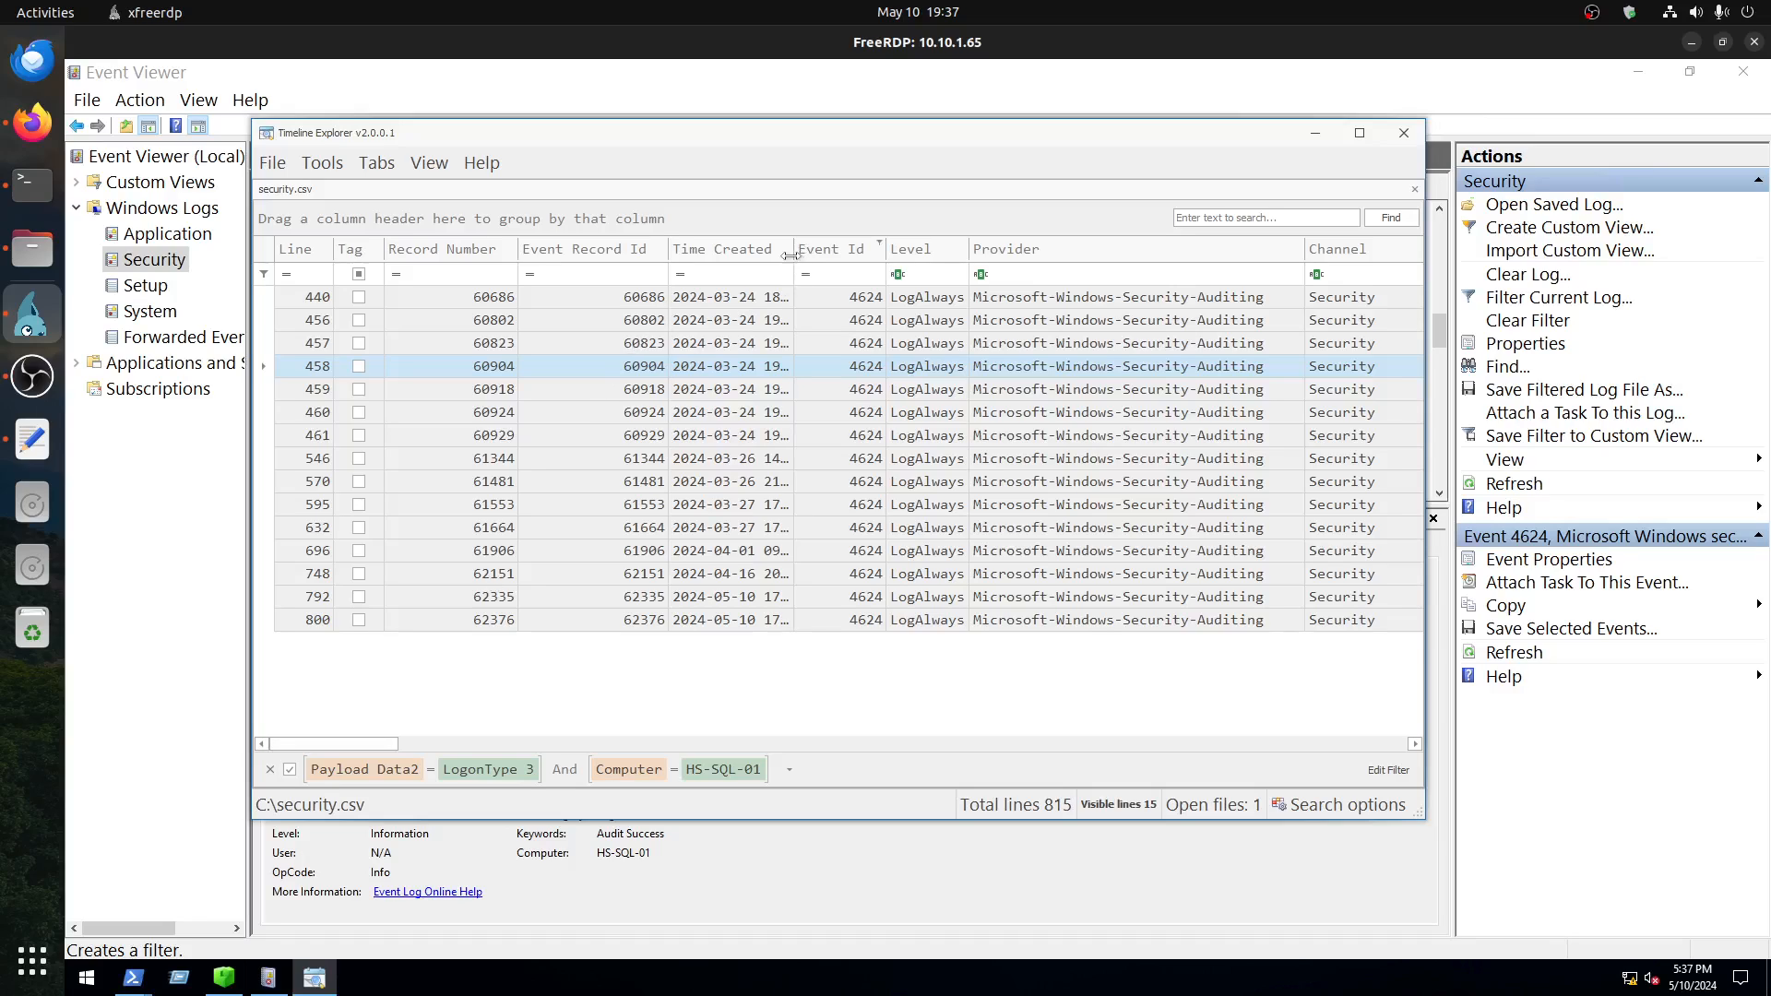
{"action": "left_click_drag", "start_coordinate": [793, 250], "coordinate": [917, 254]}
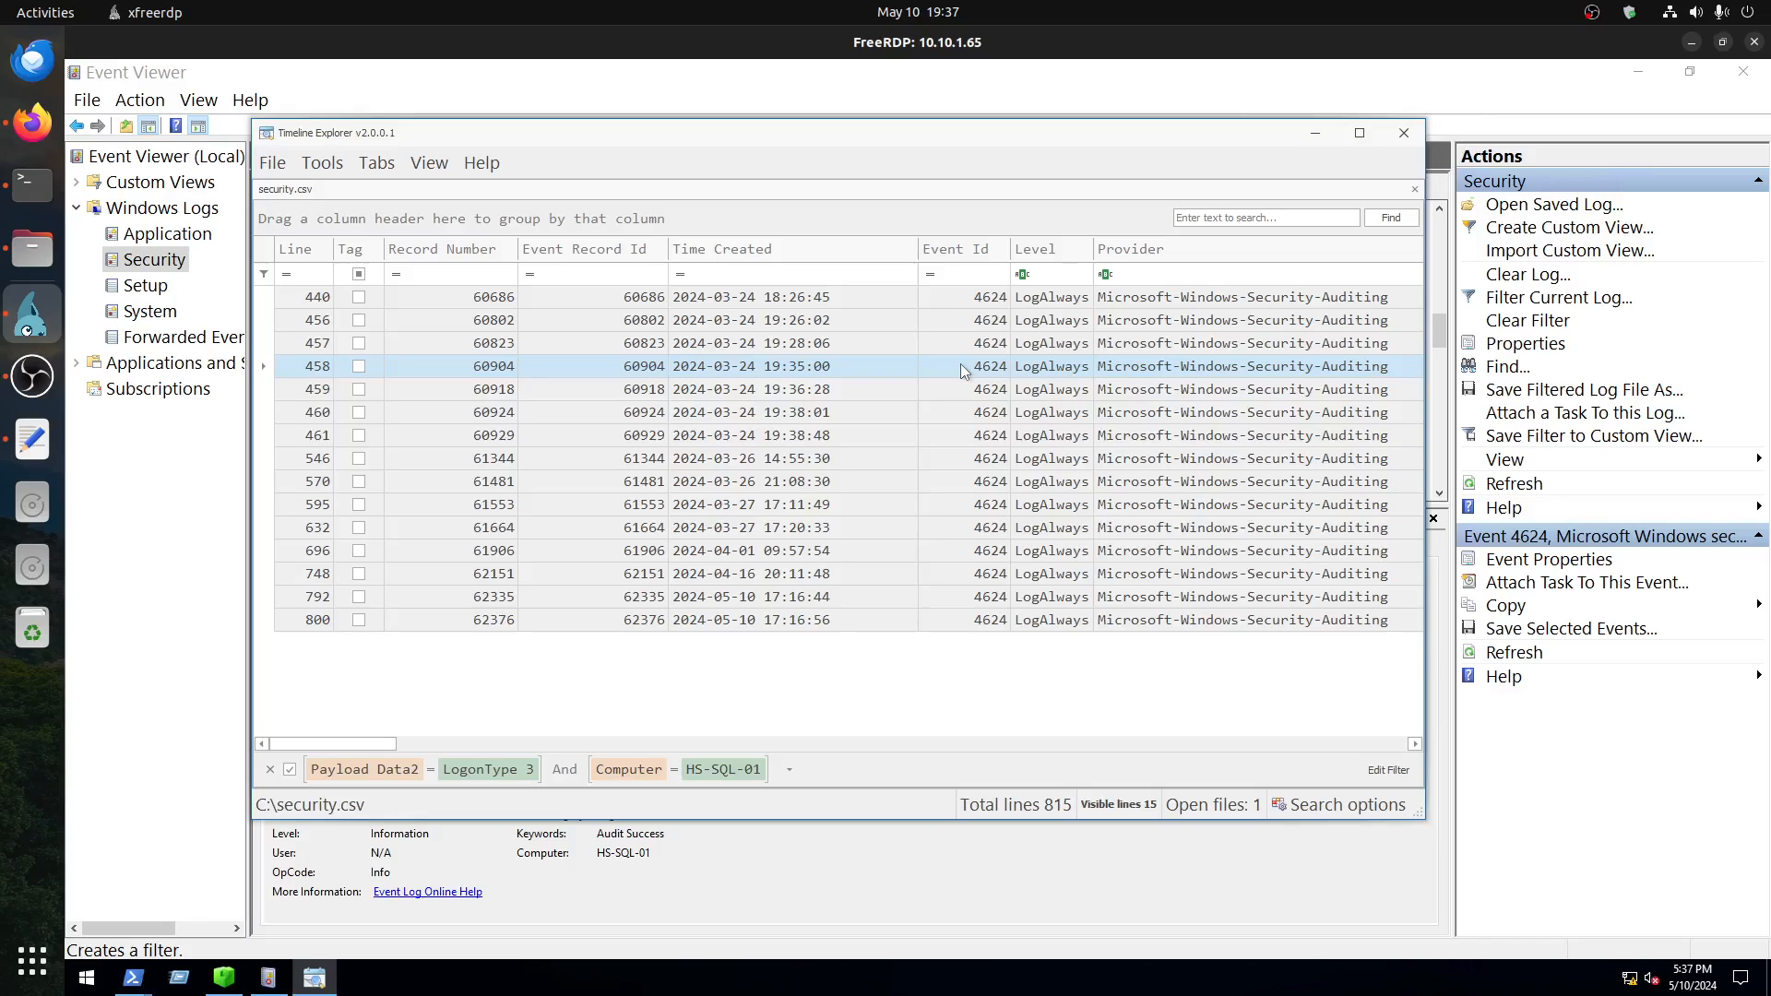
{"action": "left_click", "coordinate": [284, 436]}
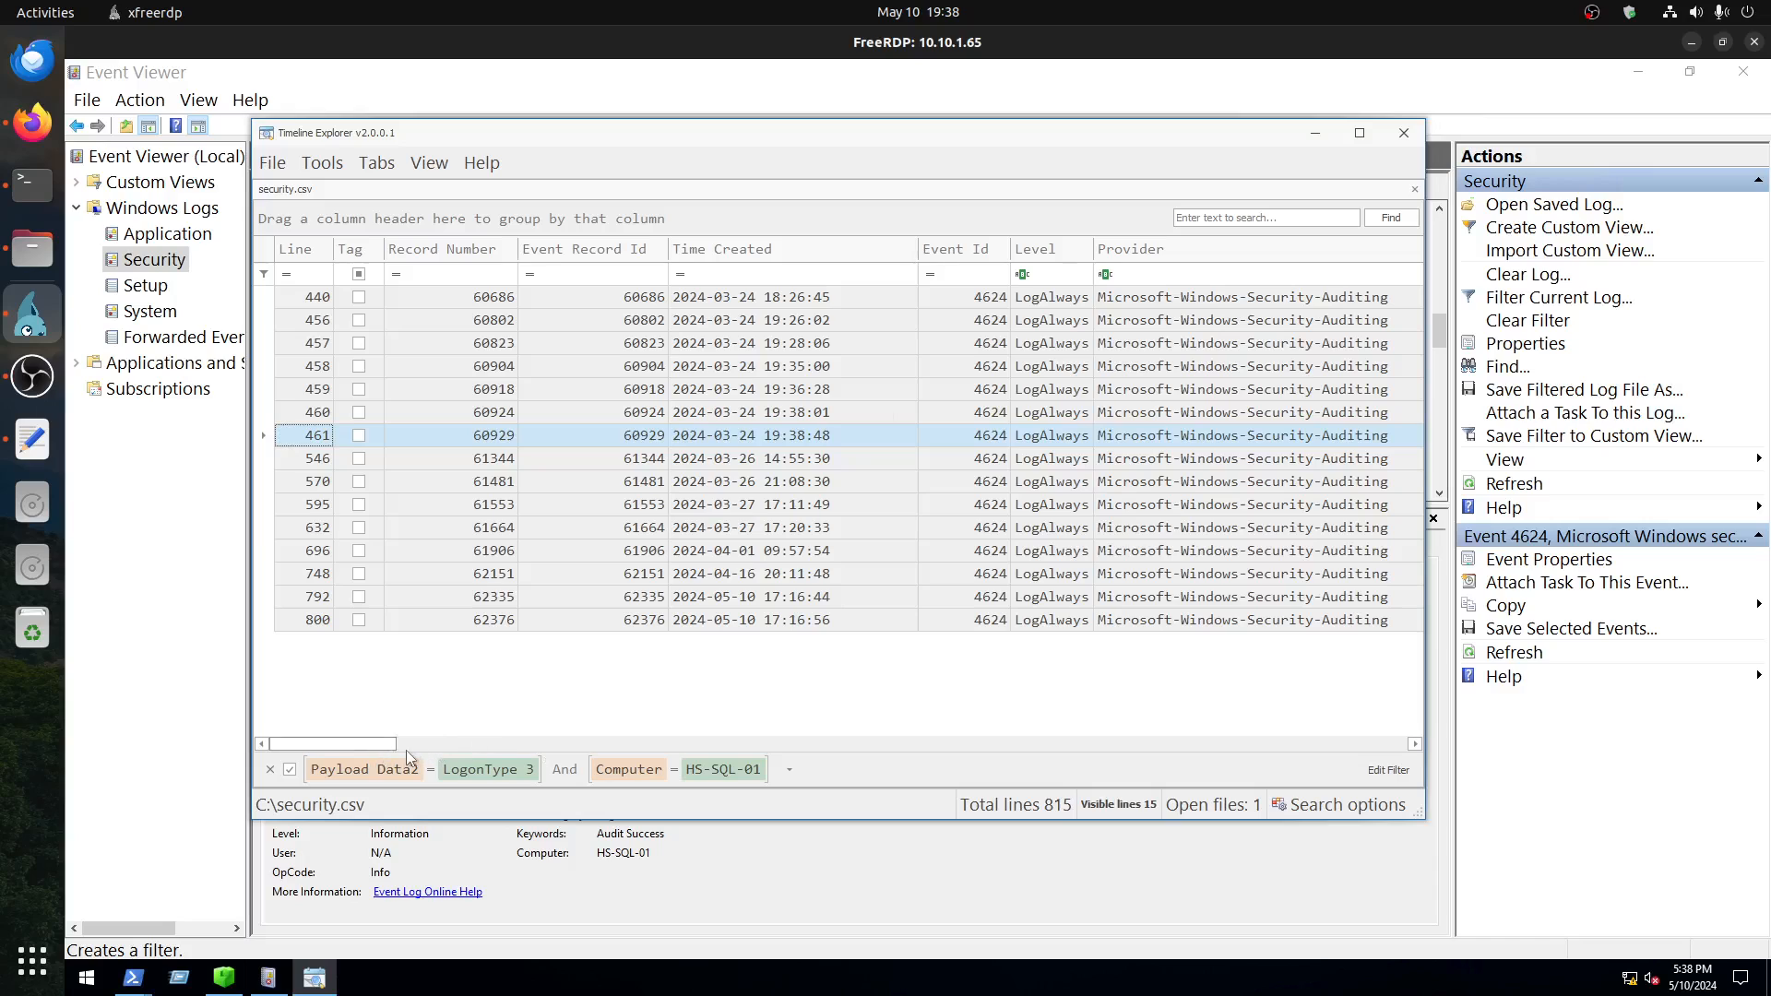
Step: Review the selected logon on line 461 across its timestamp, remote host, target account and remaining columns
{"action": "left_click_drag", "start_coordinate": [405, 750], "coordinate": [668, 760]}
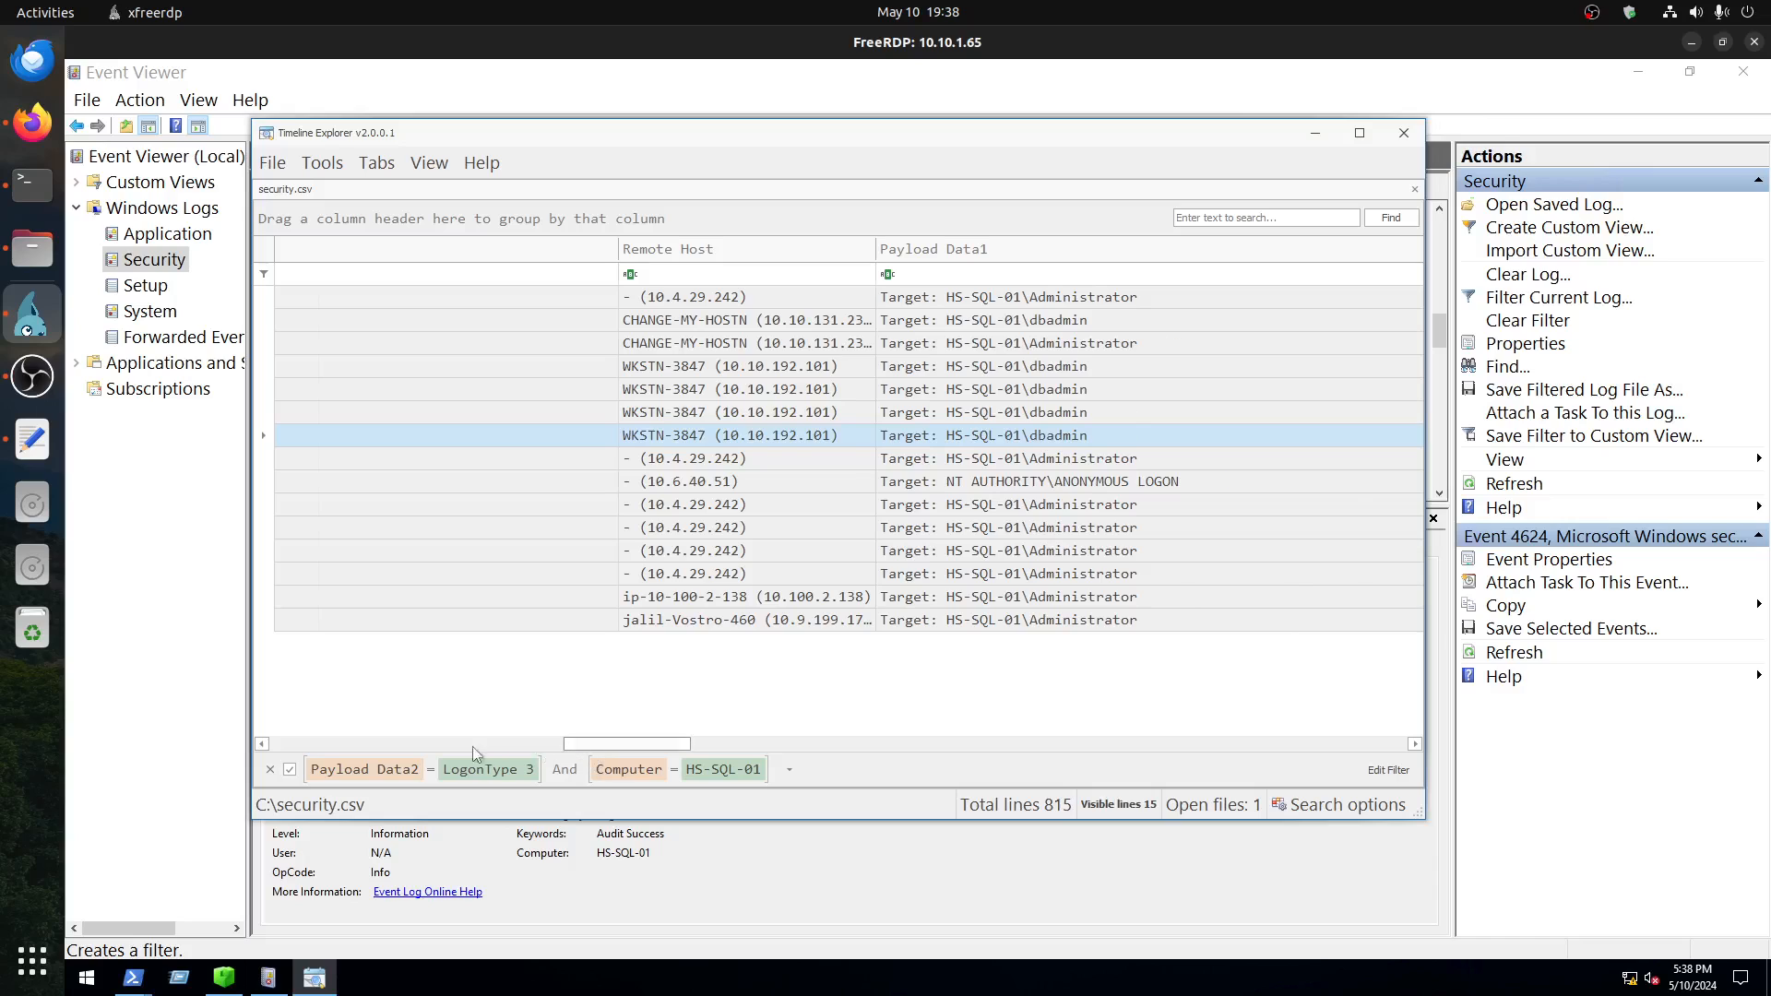
{"action": "left_click_drag", "start_coordinate": [473, 747], "coordinate": [243, 755]}
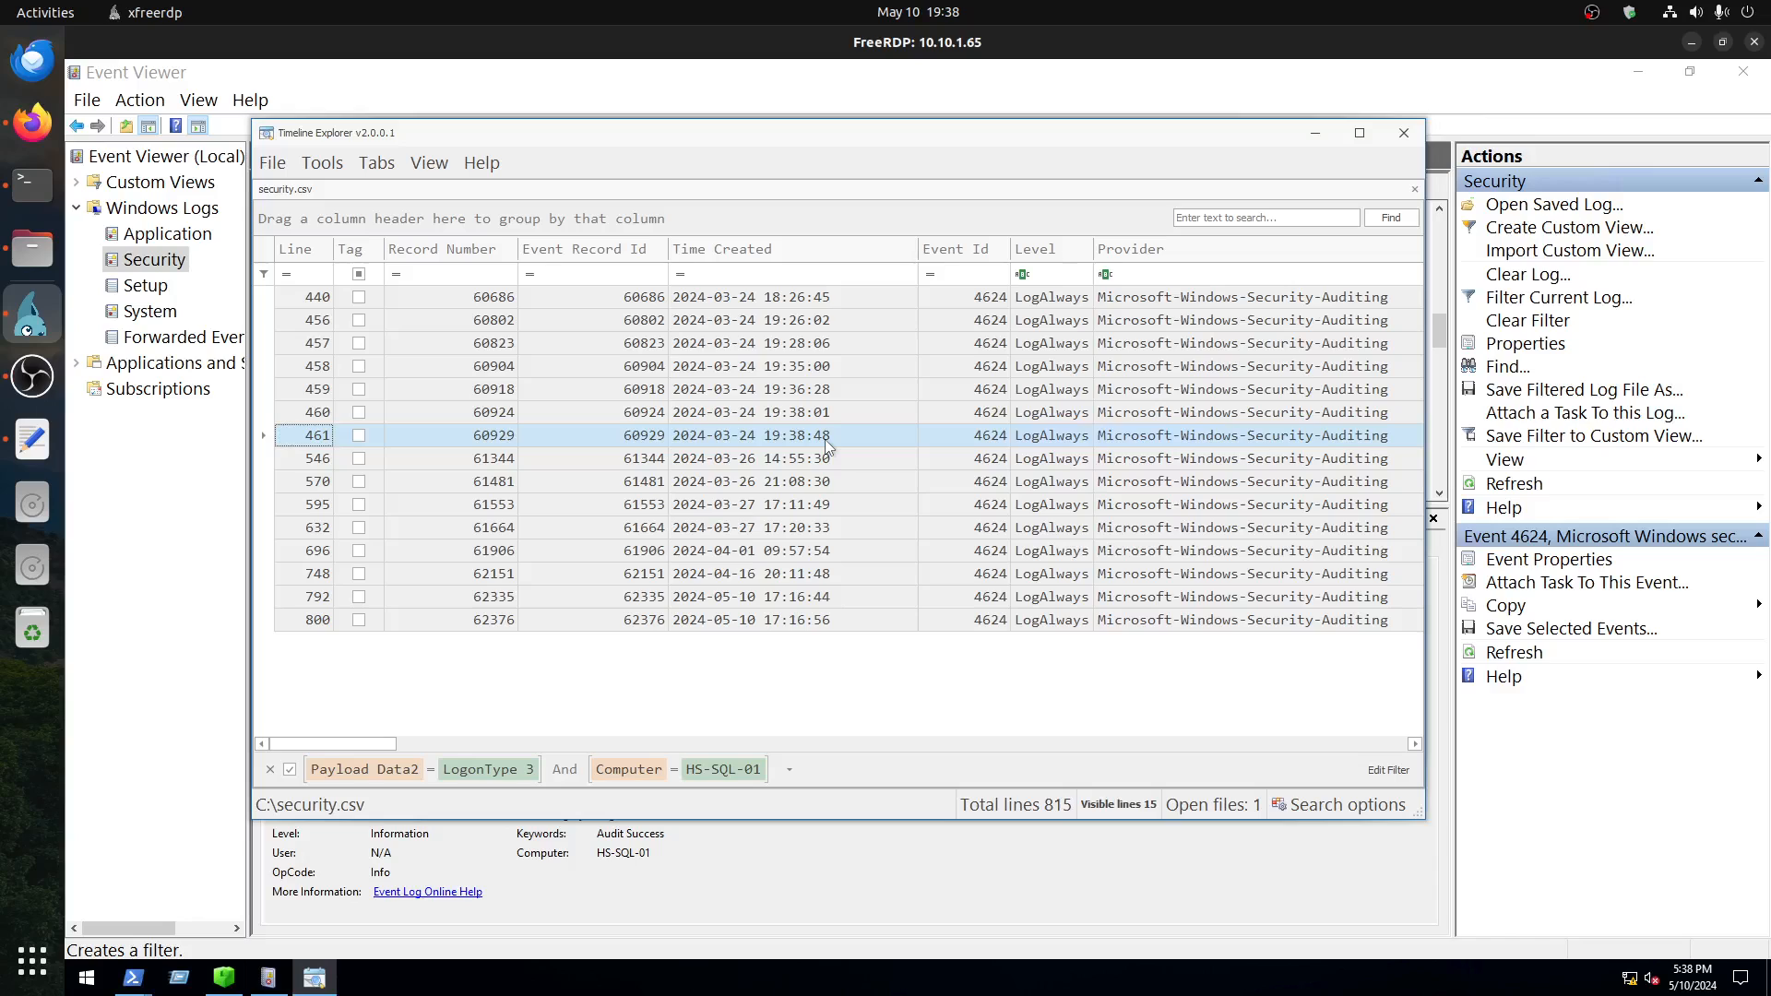
{"action": "left_click_drag", "start_coordinate": [328, 743], "coordinate": [615, 743]}
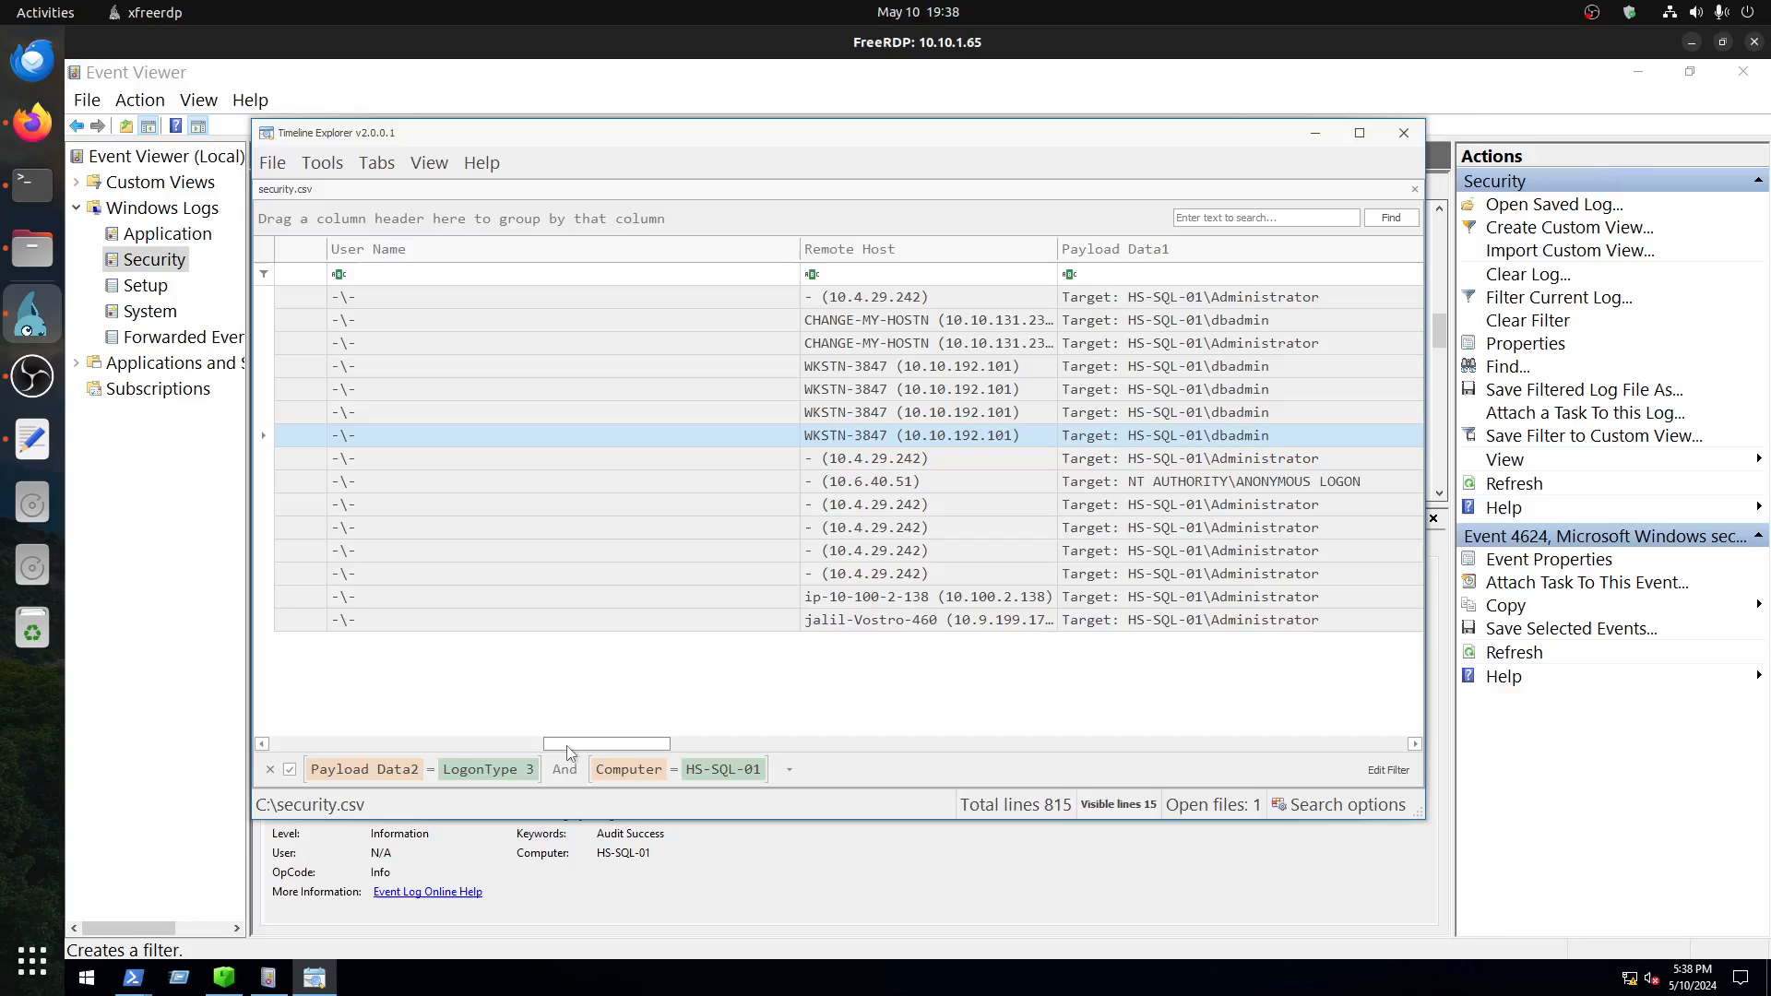
{"action": "left_click_drag", "start_coordinate": [568, 747], "coordinate": [1320, 771]}
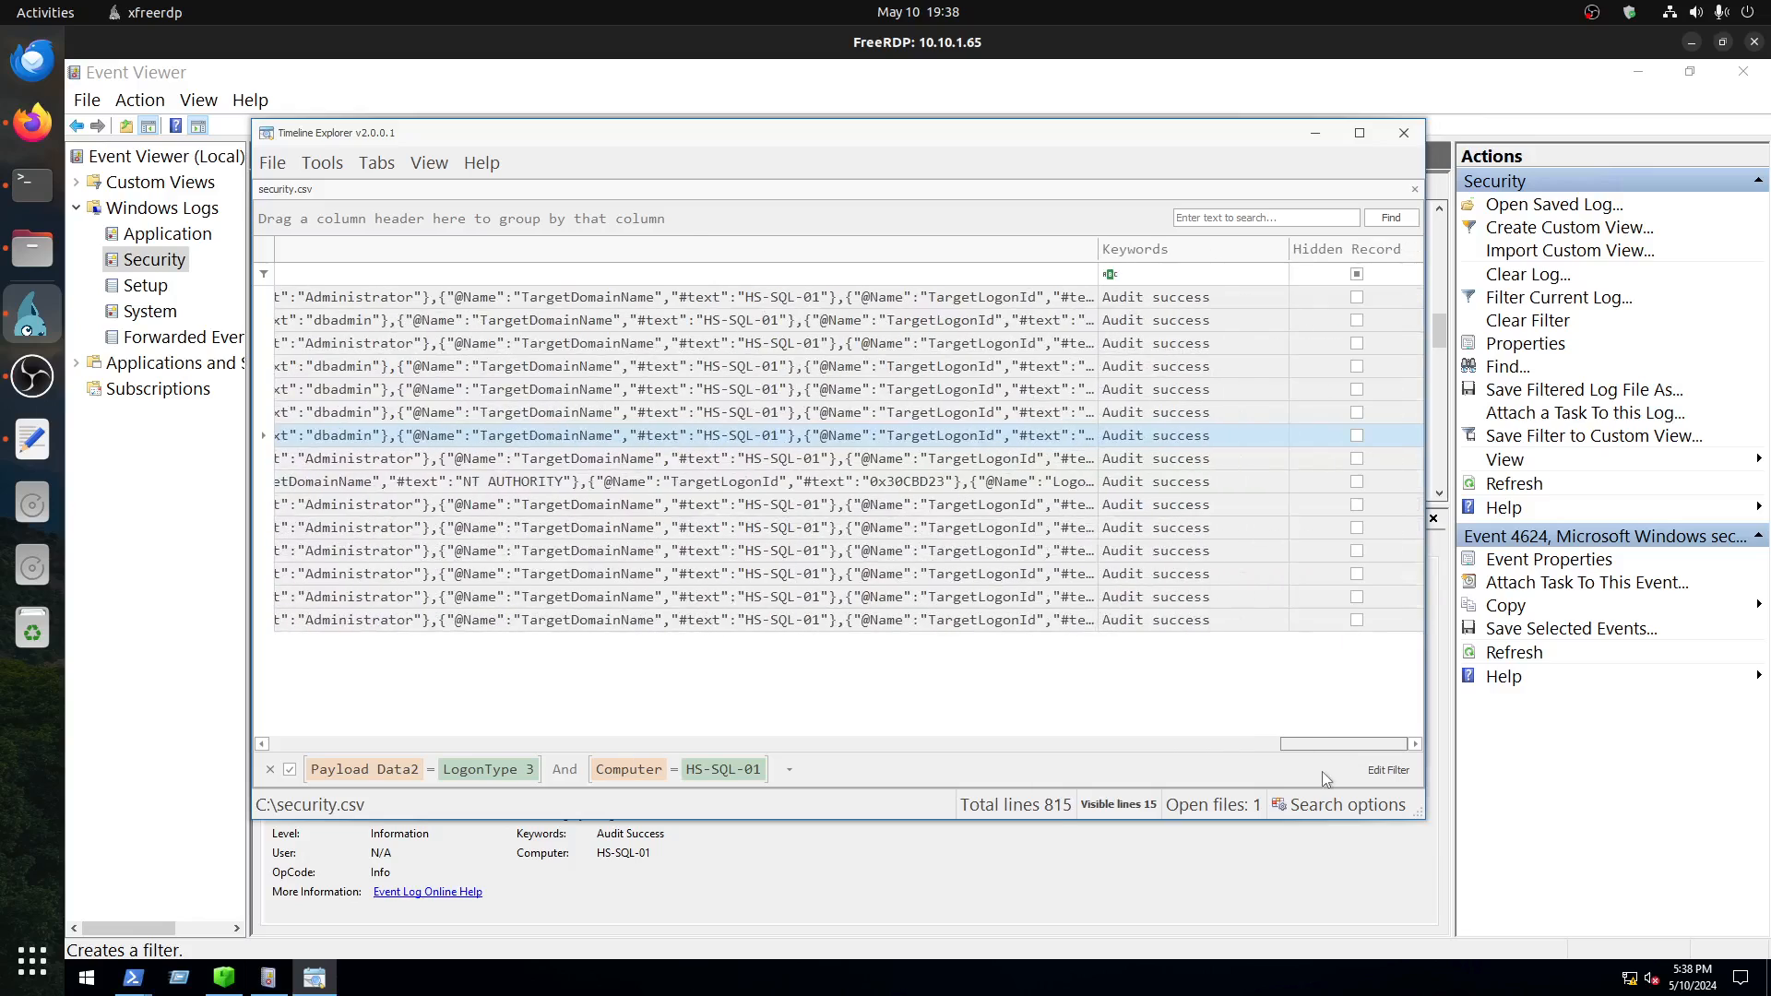
{"action": "left_click_drag", "start_coordinate": [1320, 743], "coordinate": [234, 745]}
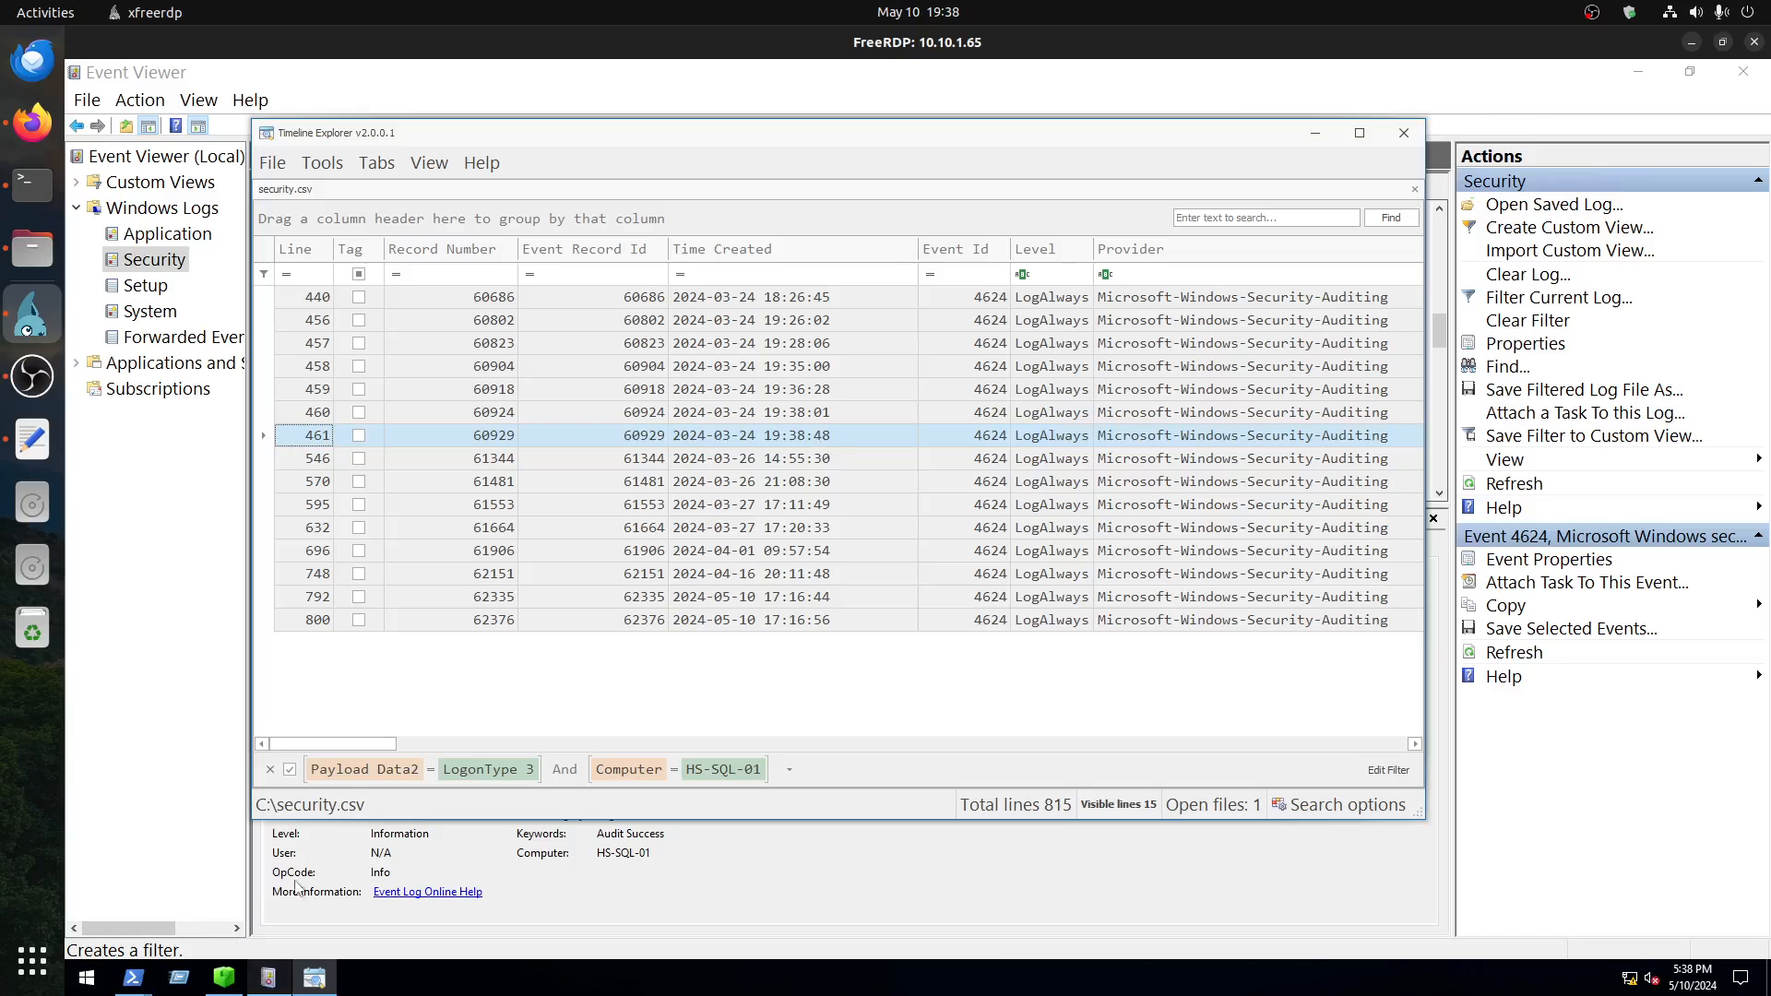
Step: Switch to Event Viewer and select the matching 4624 event logged on 3/24/2024 at 7:38:48 PM
{"action": "left_click", "coordinate": [268, 977]}
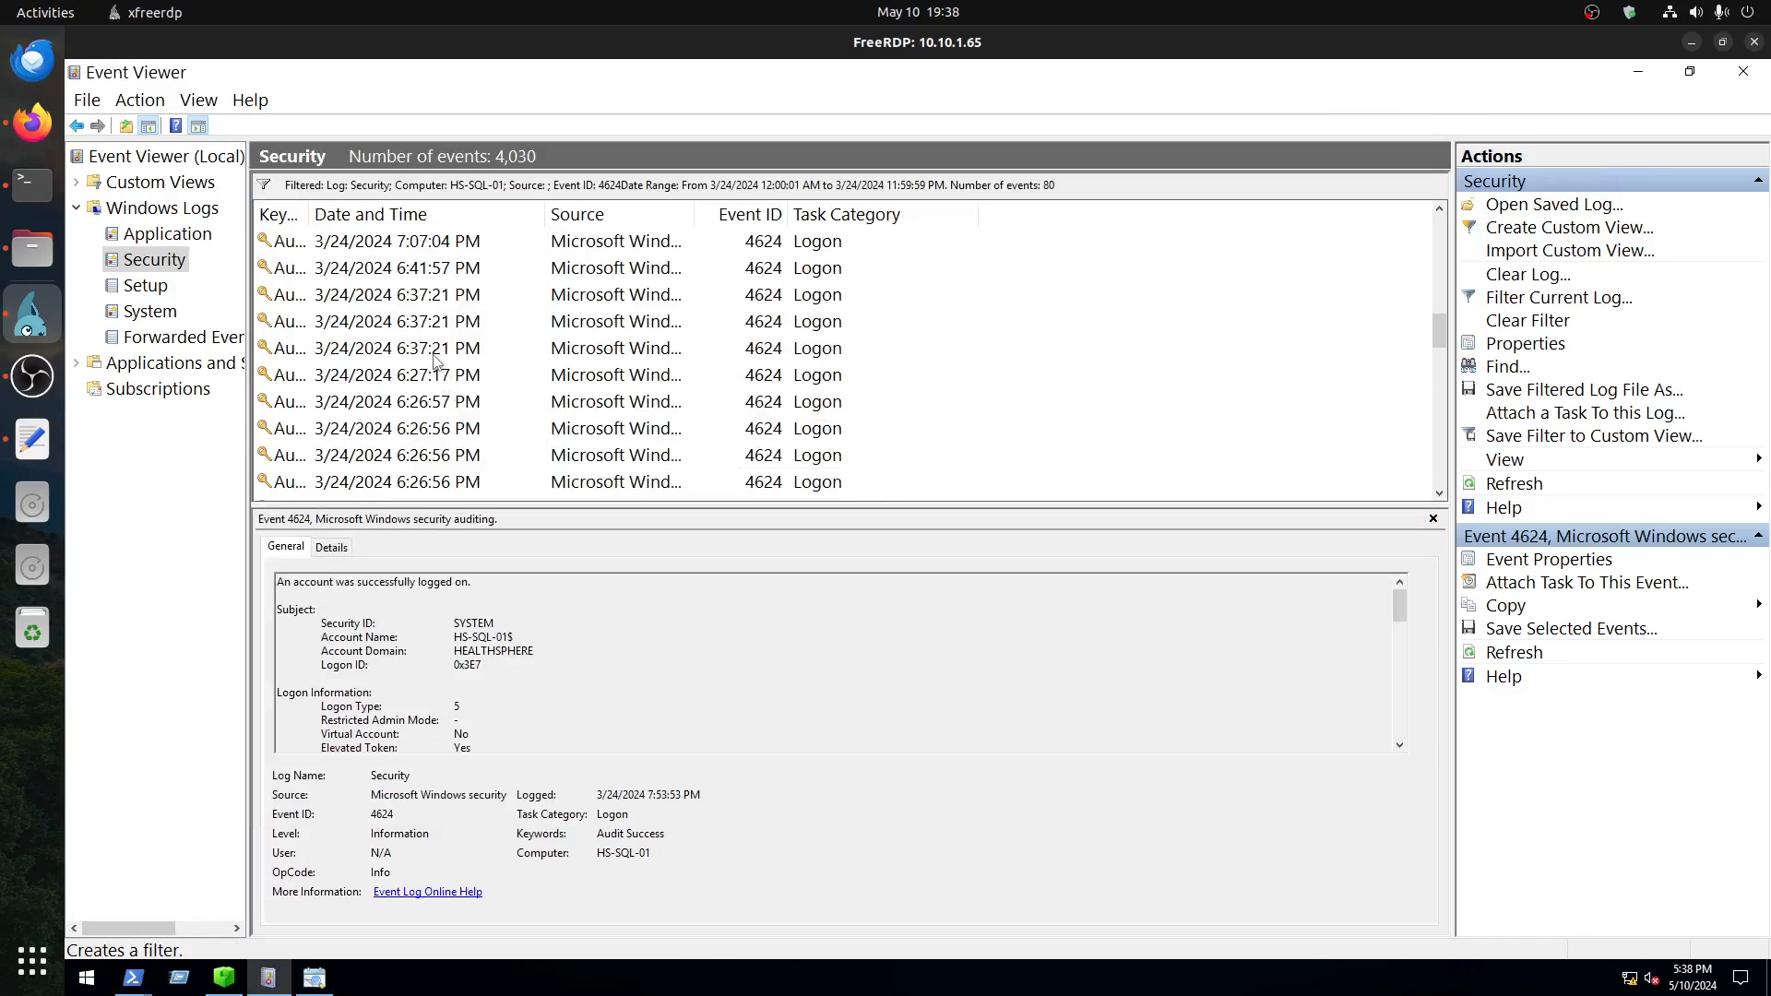
{"action": "left_click", "coordinate": [310, 974]}
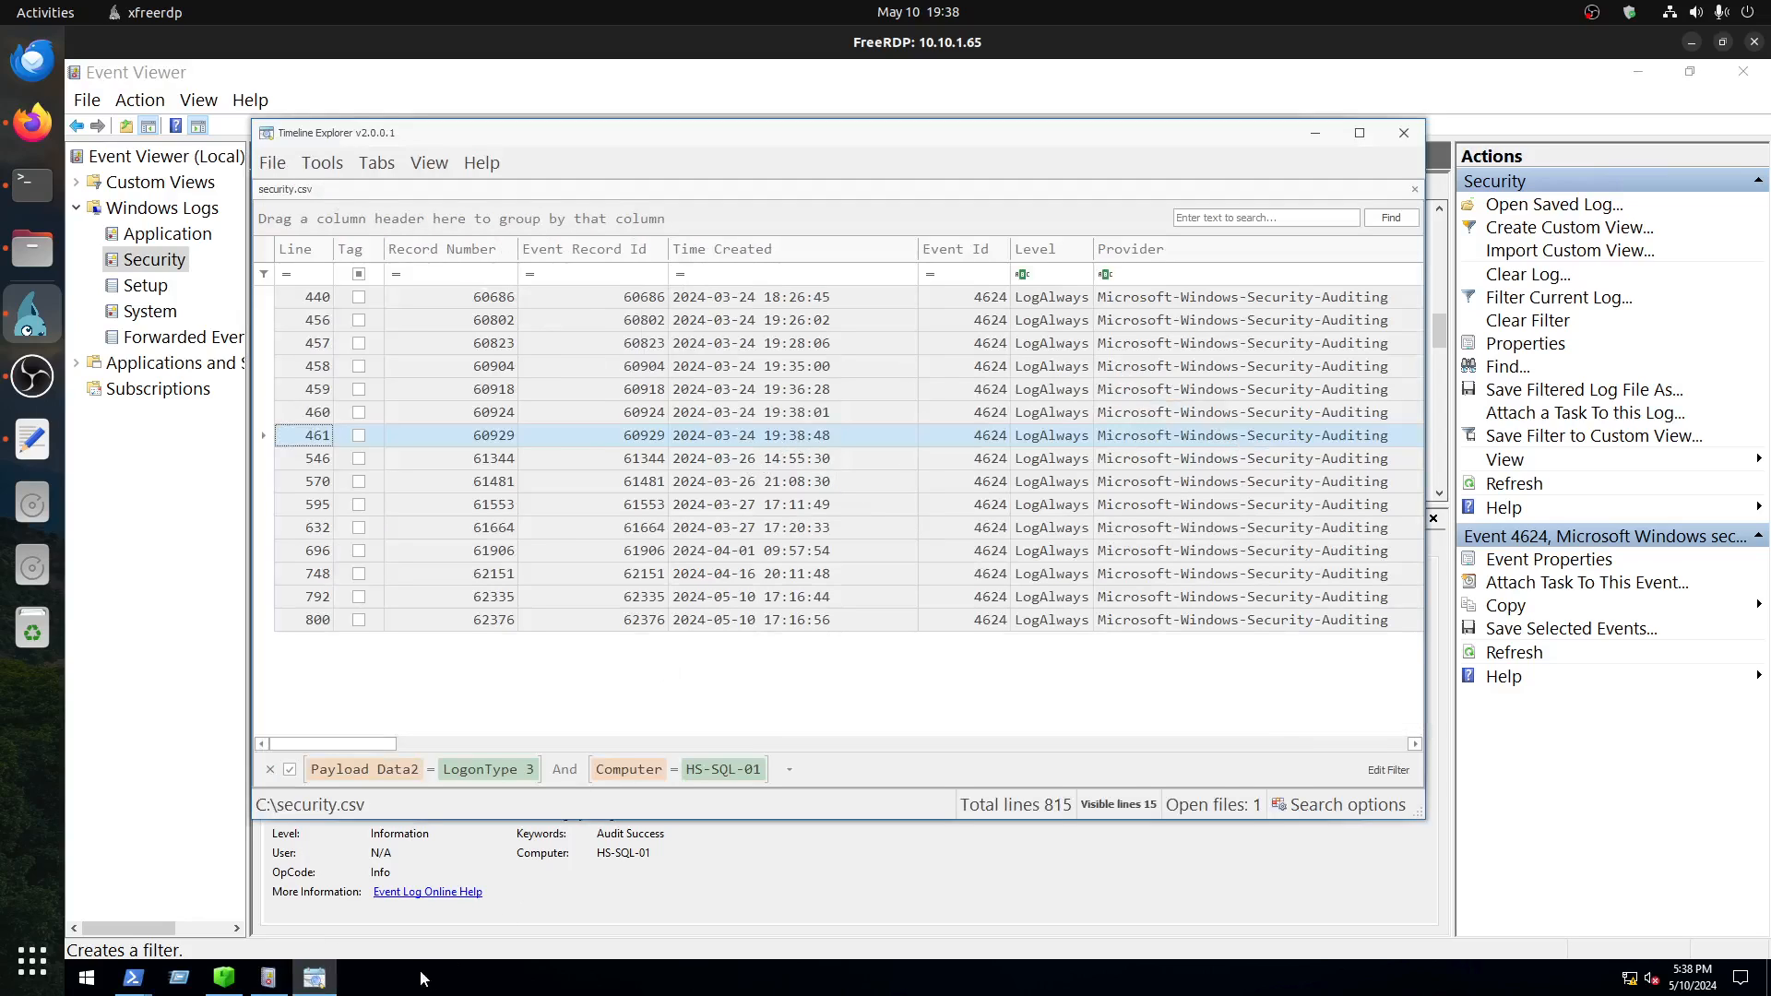
{"action": "left_click", "coordinate": [313, 976]}
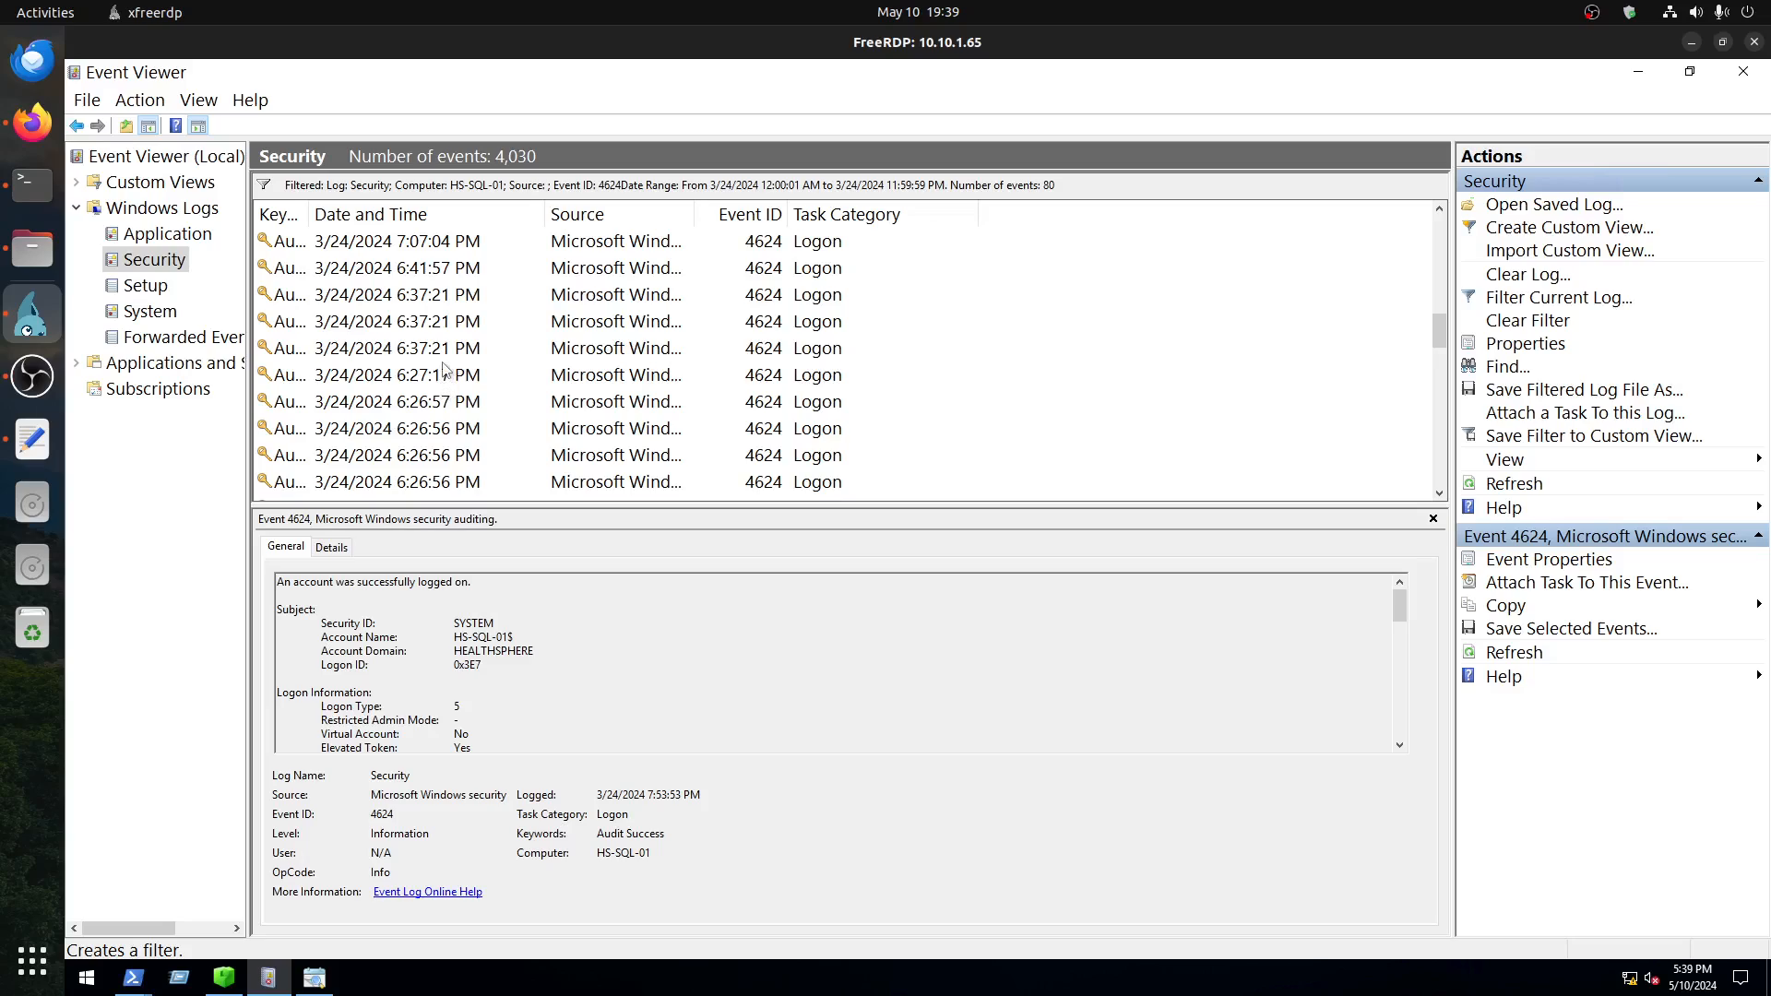
{"action": "scroll", "coordinate": [465, 376], "scroll_direction": "up", "scroll_amount": 2}
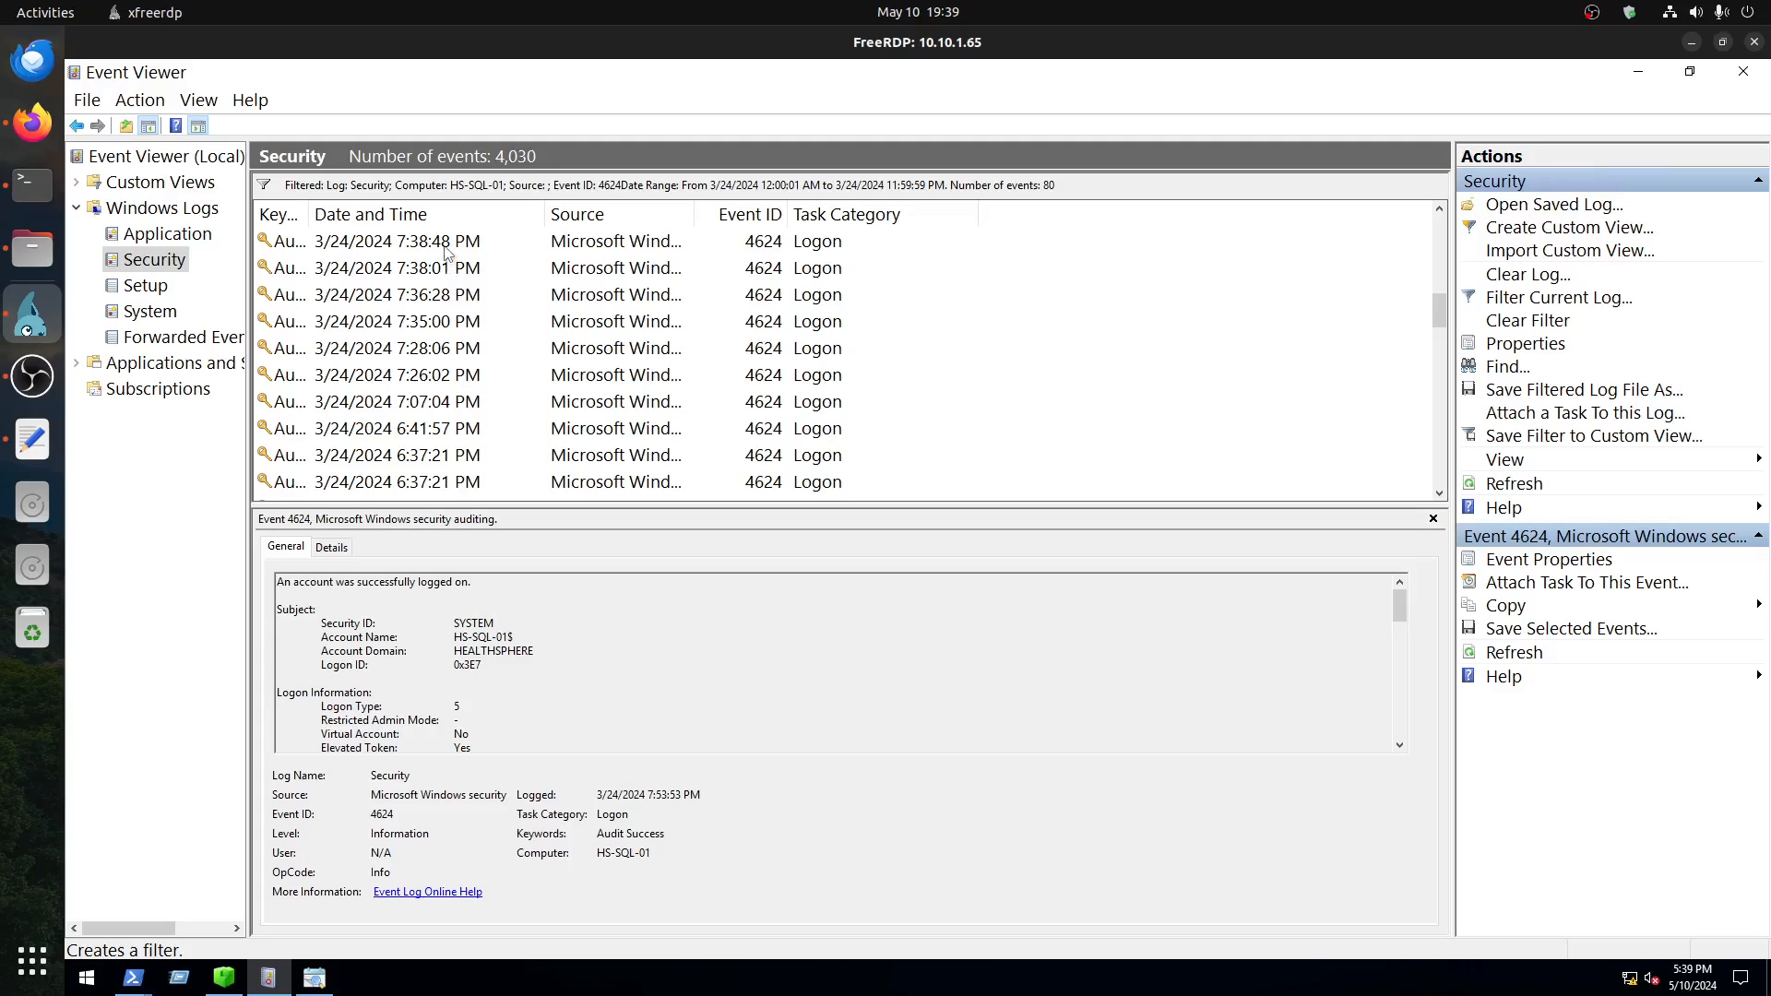
{"action": "left_click", "coordinate": [511, 421]}
{"action": "scroll", "coordinate": [513, 428], "scroll_direction": "up", "scroll_amount": 1}
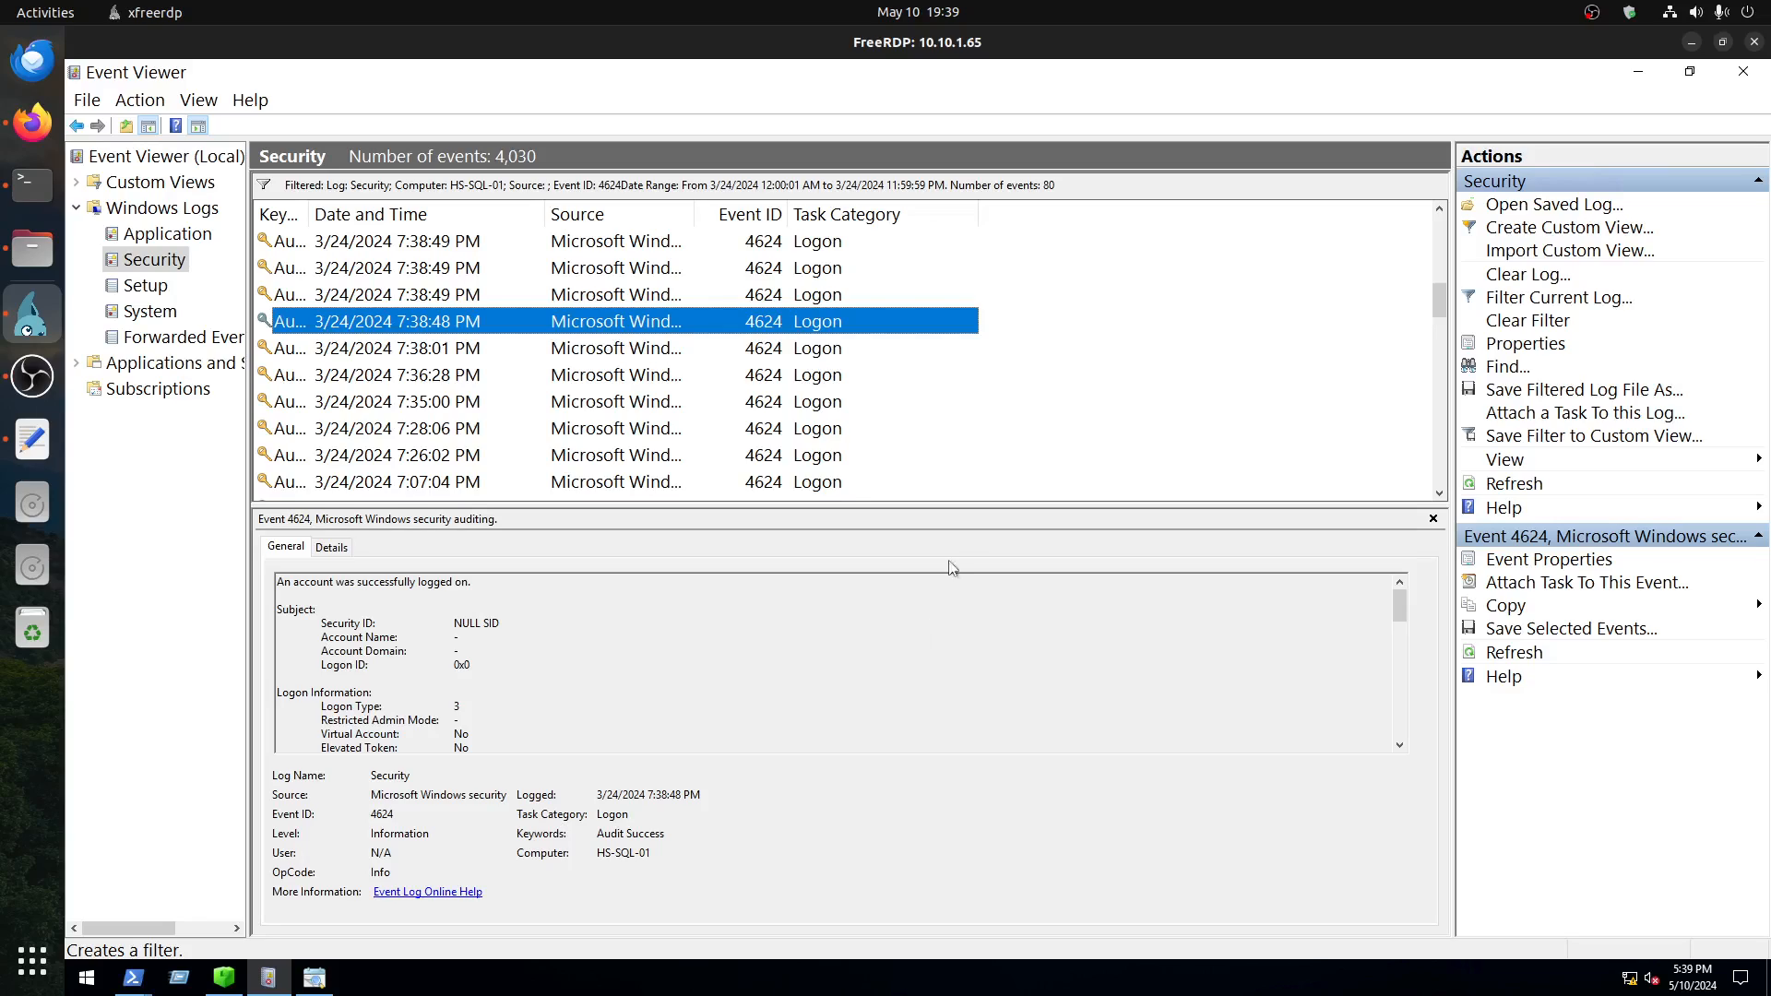
Step: Check the Security log filter's date range, event ID and computer settings, and close them without applying changes
{"action": "left_click", "coordinate": [1565, 297]}
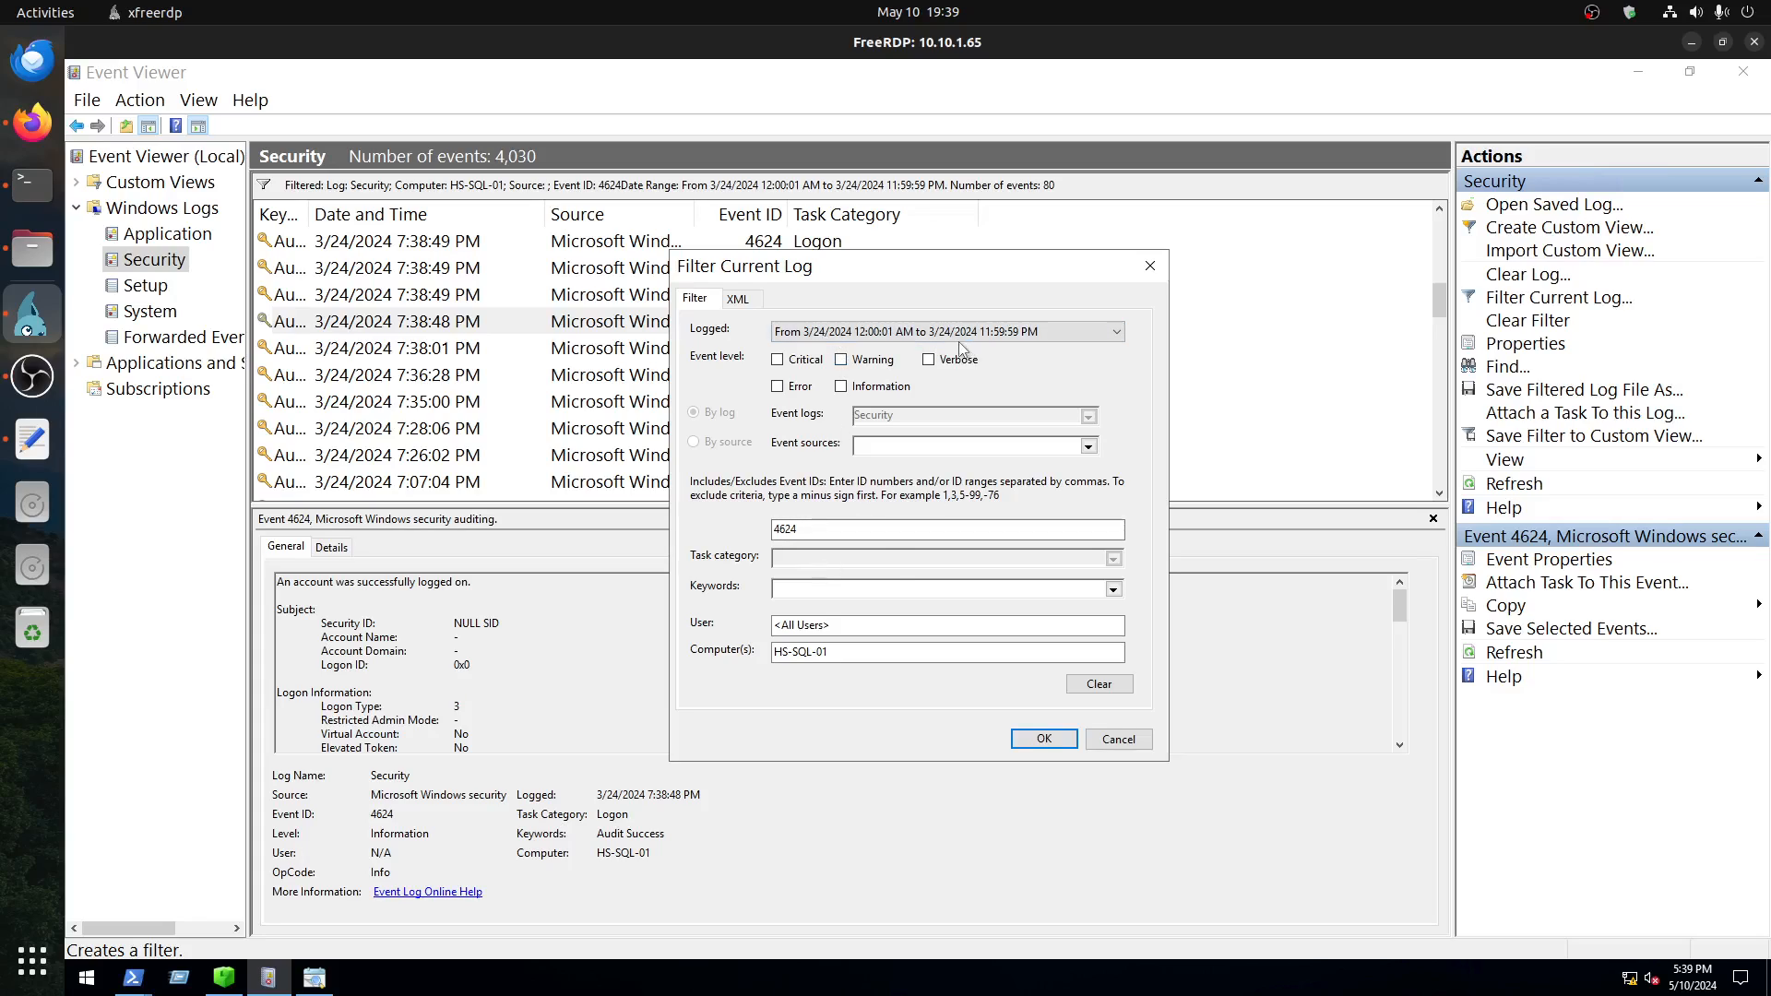
{"action": "left_click", "coordinate": [841, 541]}
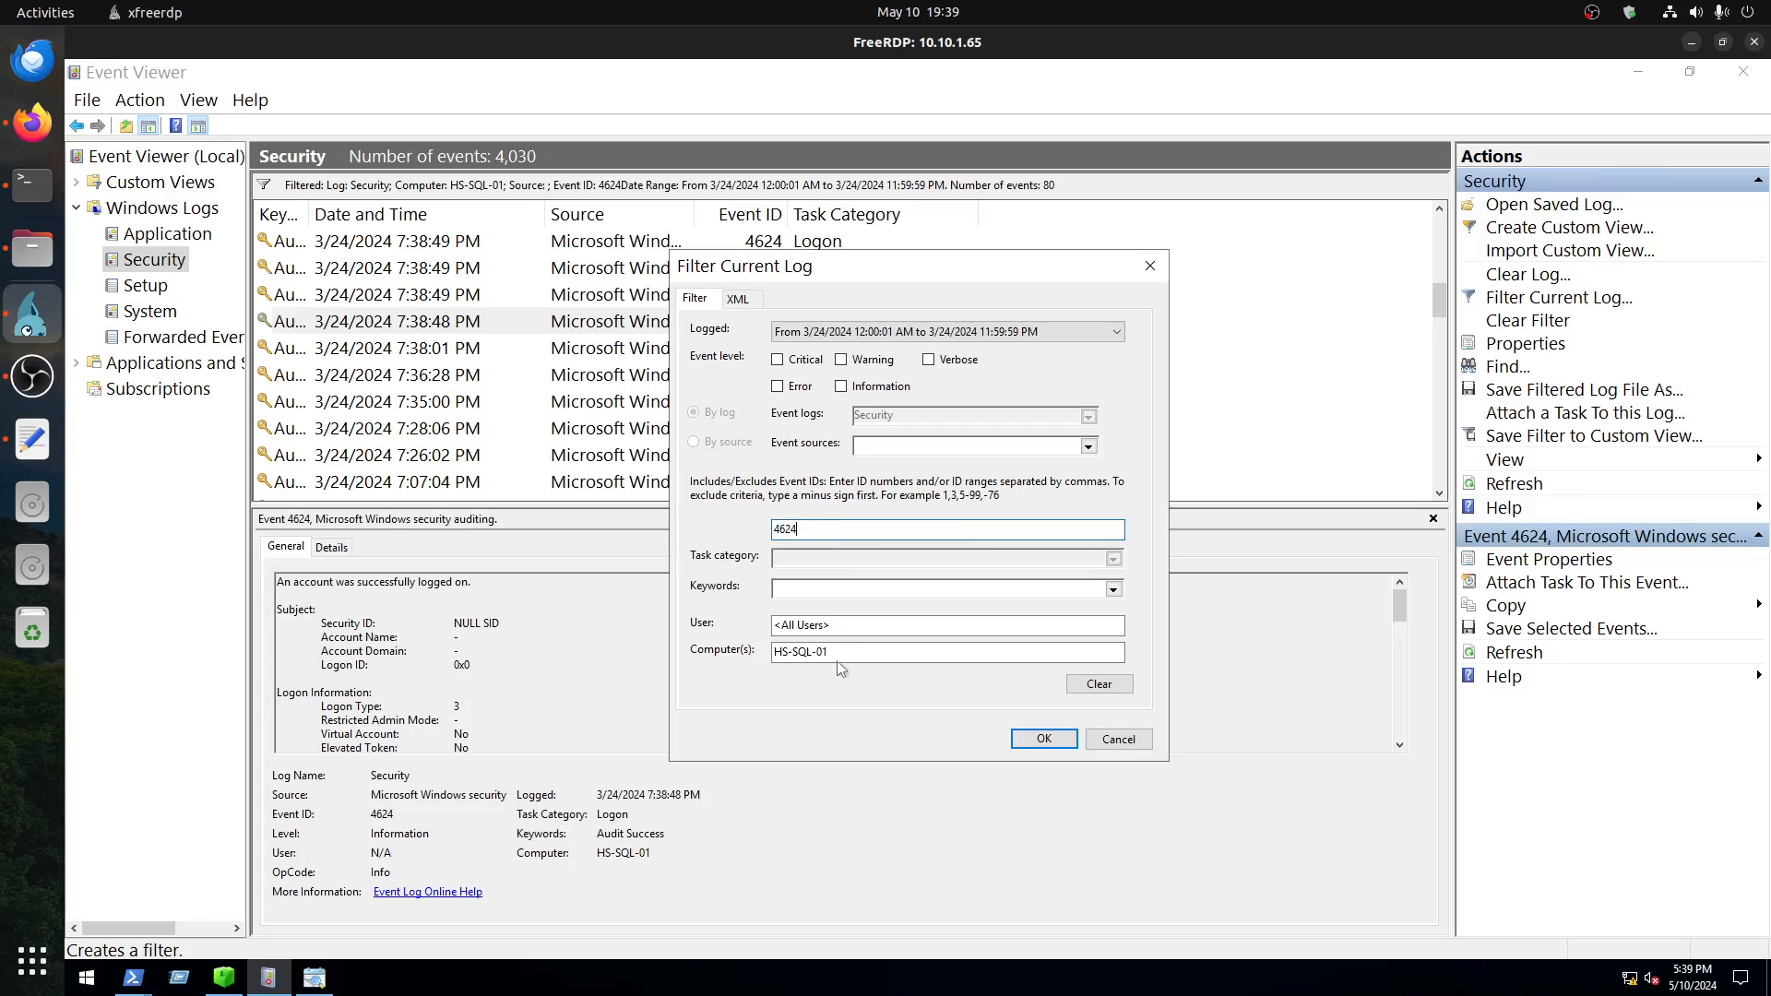
{"action": "left_click", "coordinate": [1111, 742]}
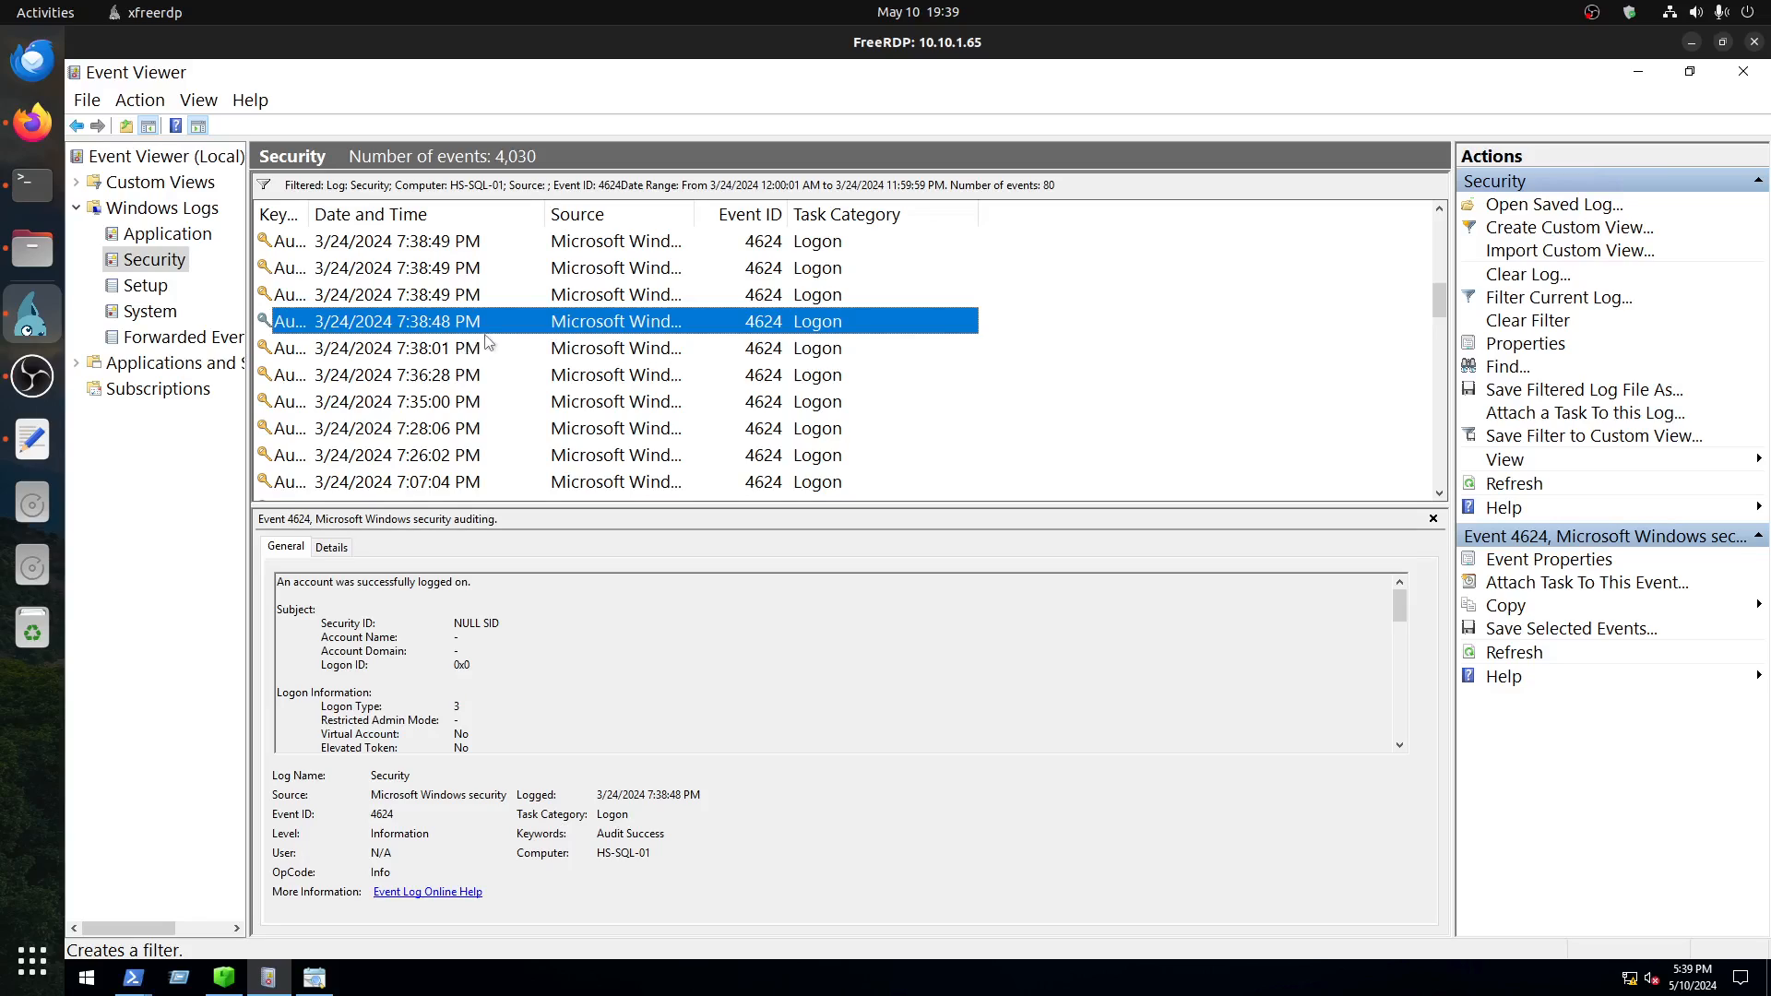
Step: Examine the details of the 4624 event logged at 7:38:48 PM and highlight its workstation name
{"action": "left_click", "coordinate": [466, 304]}
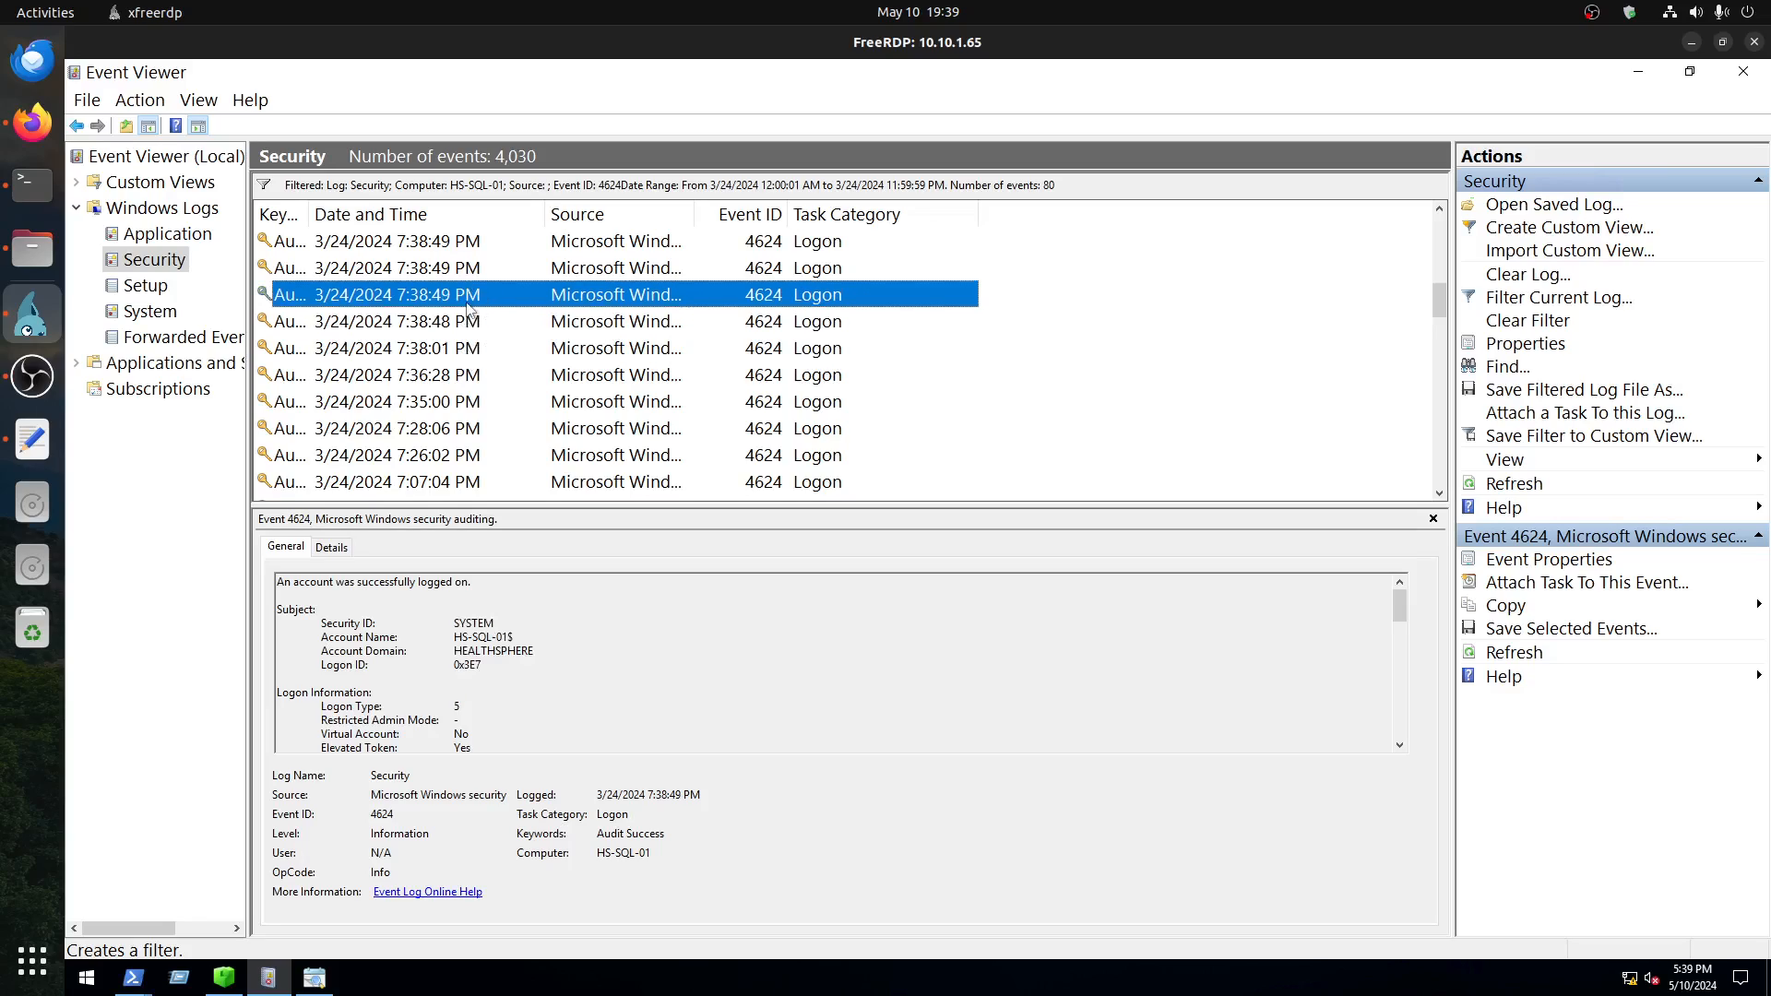
{"action": "left_click", "coordinate": [418, 327]}
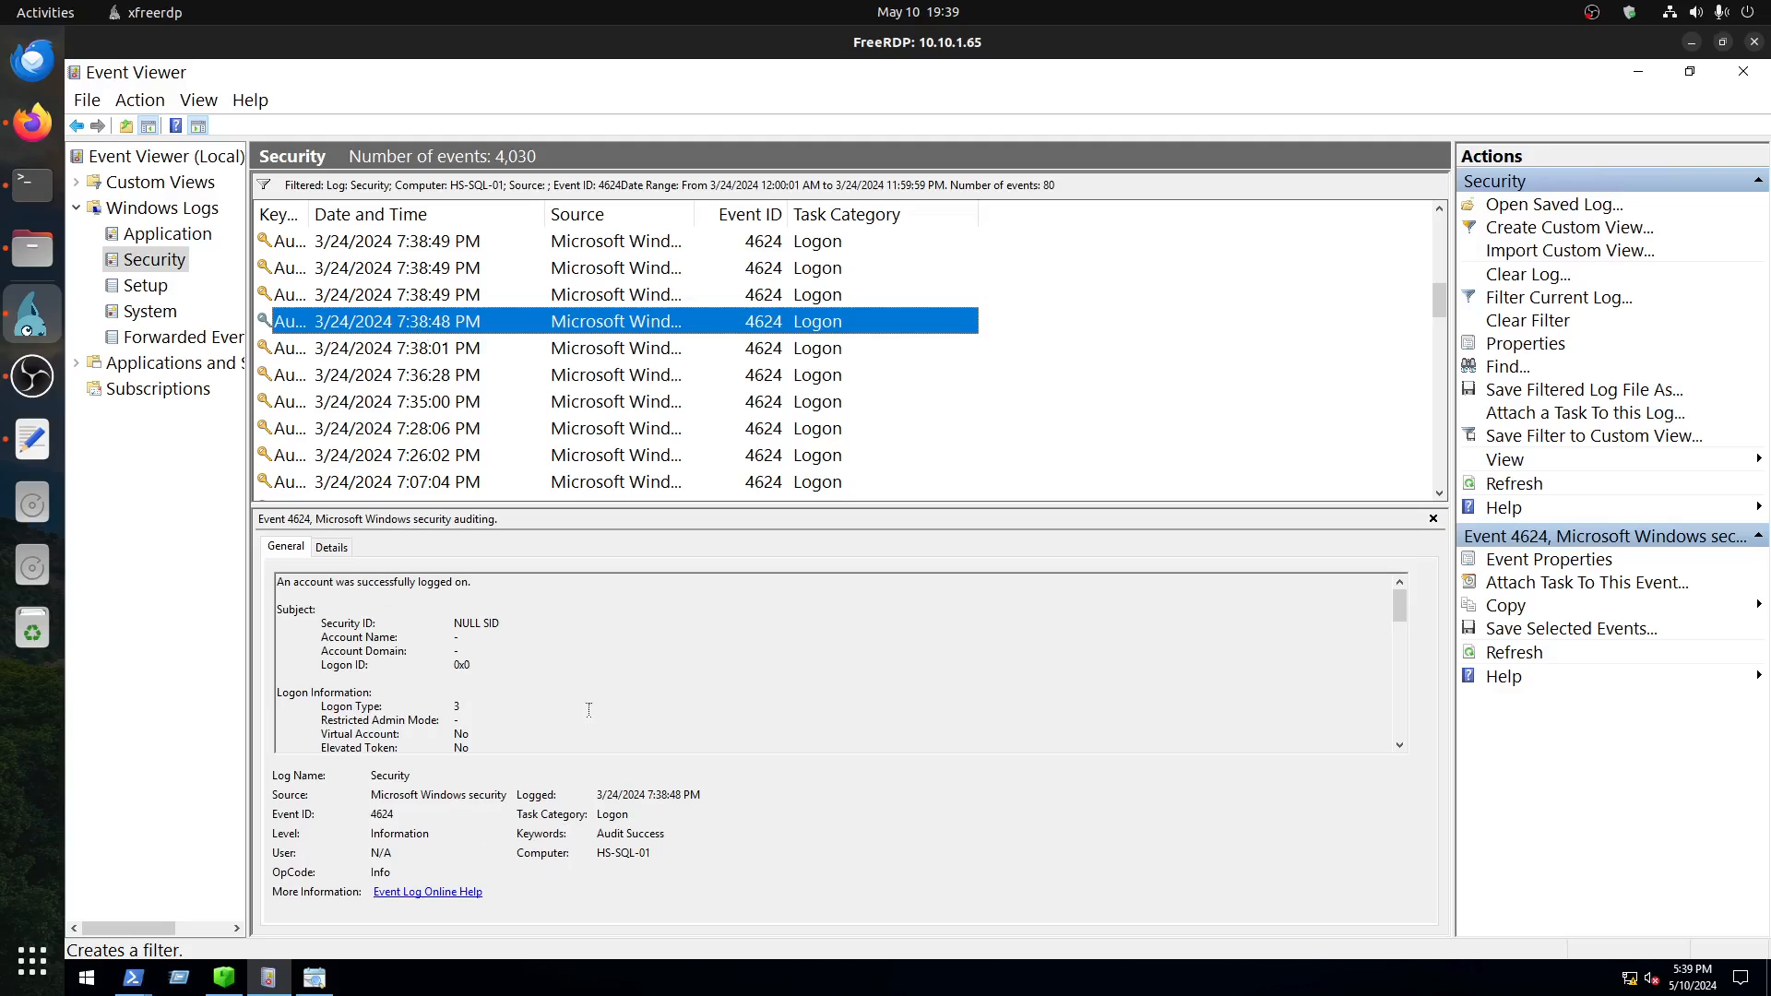
{"action": "scroll", "coordinate": [592, 705], "scroll_direction": "down", "scroll_amount": 4}
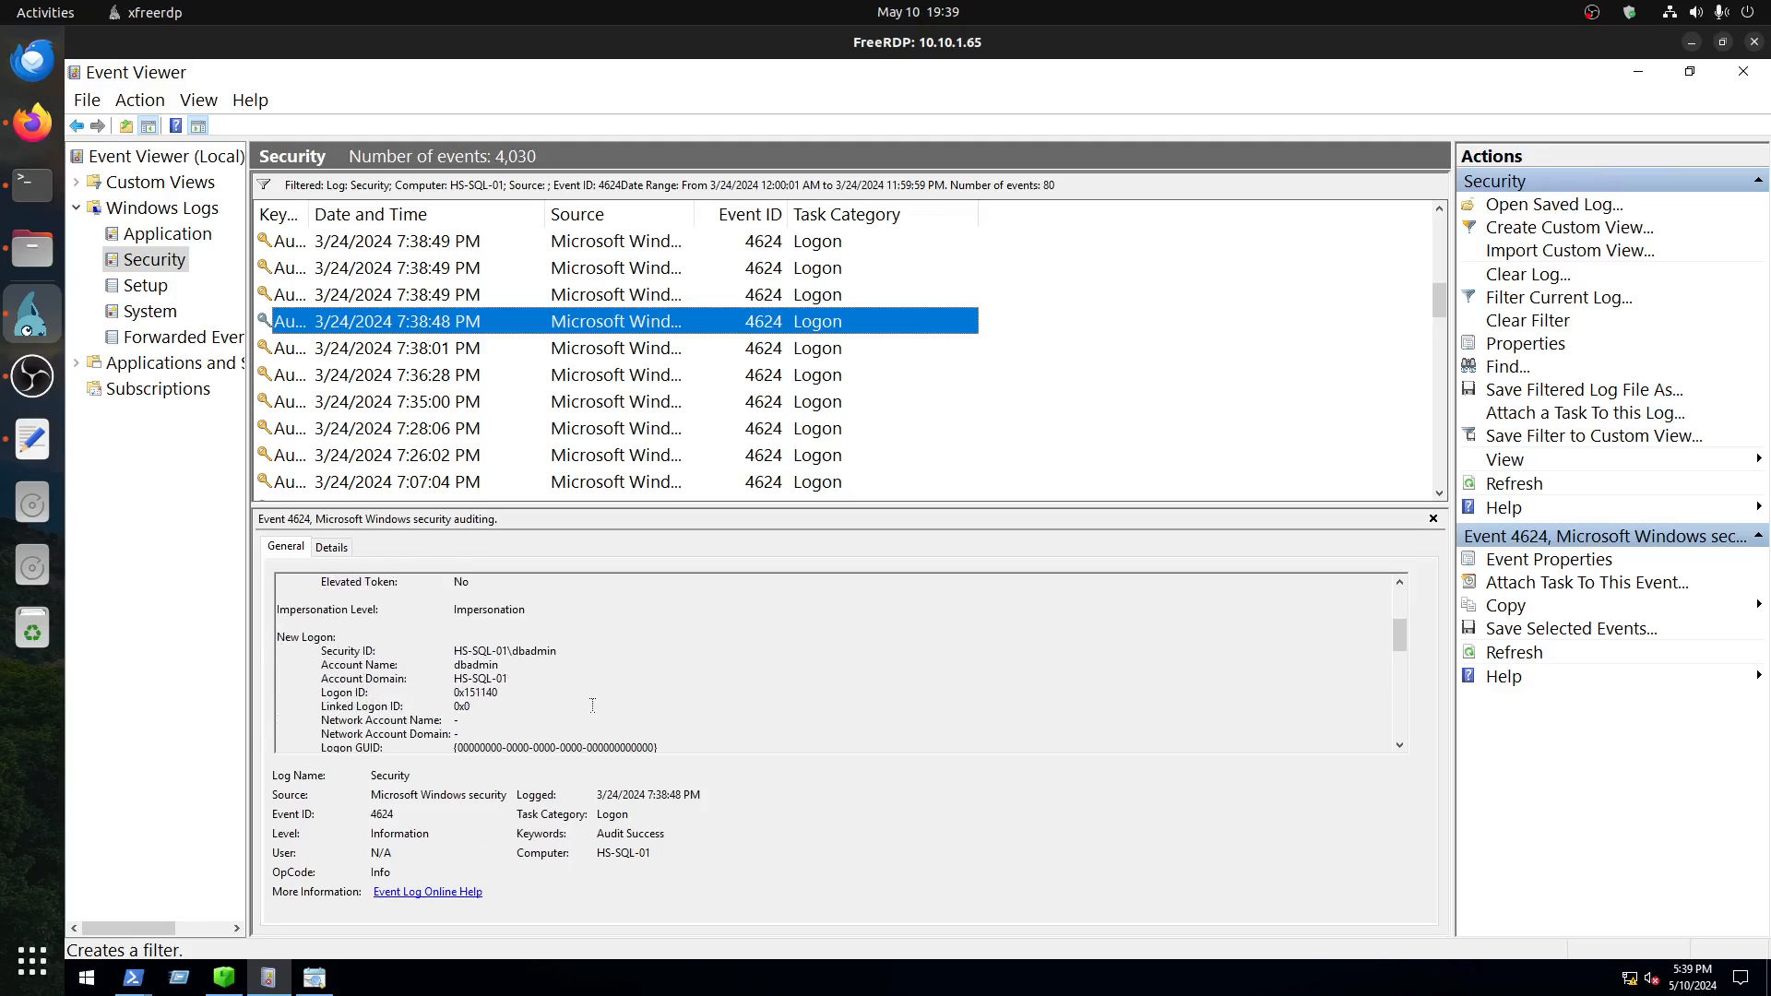
{"action": "scroll", "coordinate": [593, 706], "scroll_direction": "down", "scroll_amount": 3}
{"action": "scroll", "coordinate": [594, 704], "scroll_direction": "down", "scroll_amount": 2}
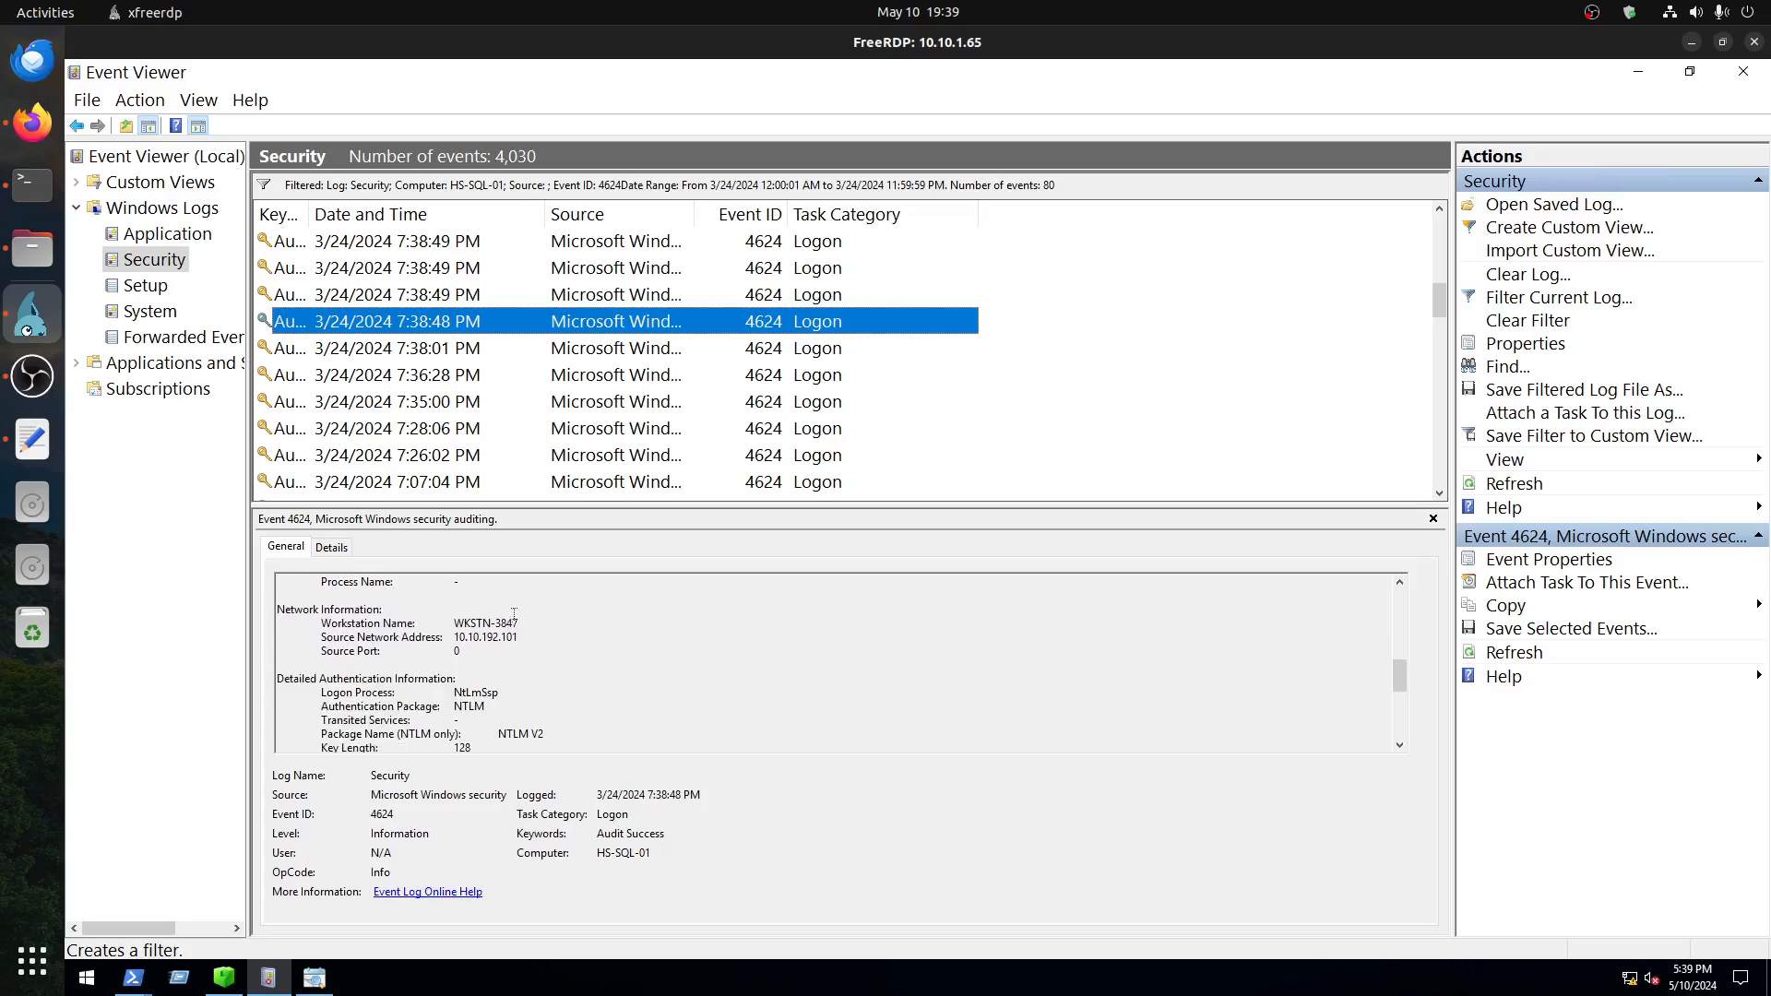
{"action": "left_click_drag", "start_coordinate": [519, 623], "coordinate": [451, 623]}
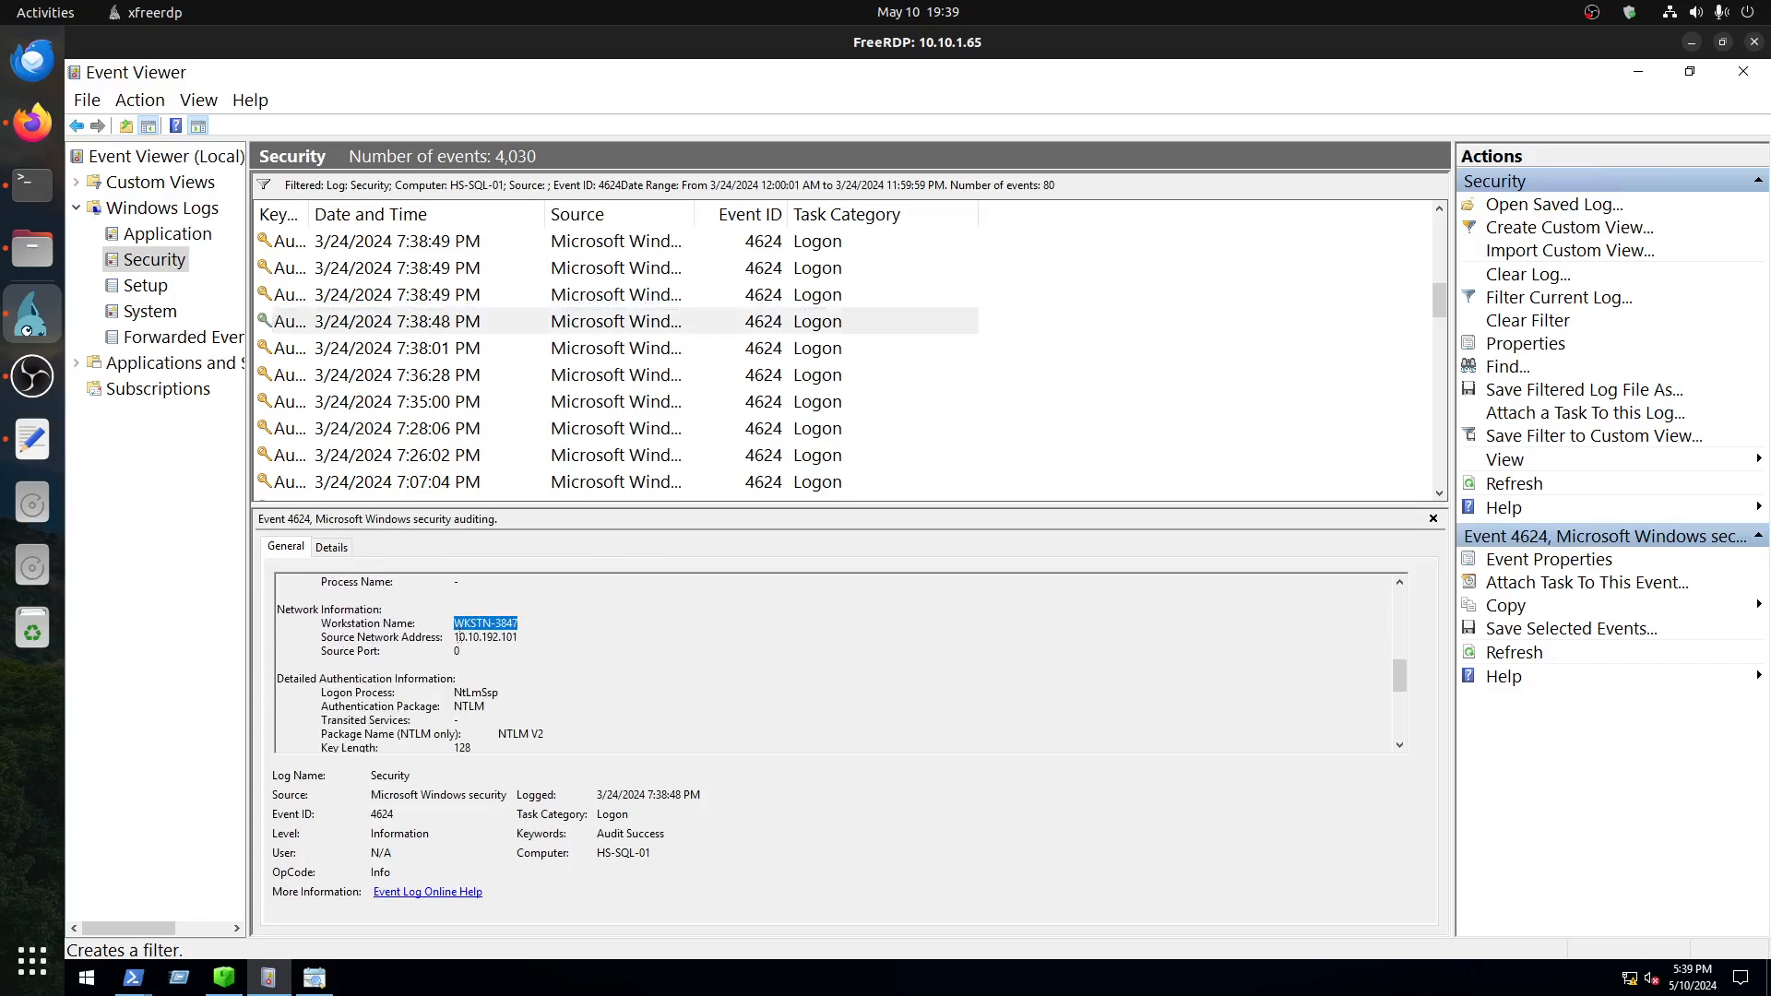
Step: Examine the 4624 event logged at 7:38:01 PM, checking its logon type, account and source workstation details
{"action": "left_click", "coordinate": [457, 355]}
{"action": "scroll", "coordinate": [559, 641], "scroll_direction": "down", "scroll_amount": 1}
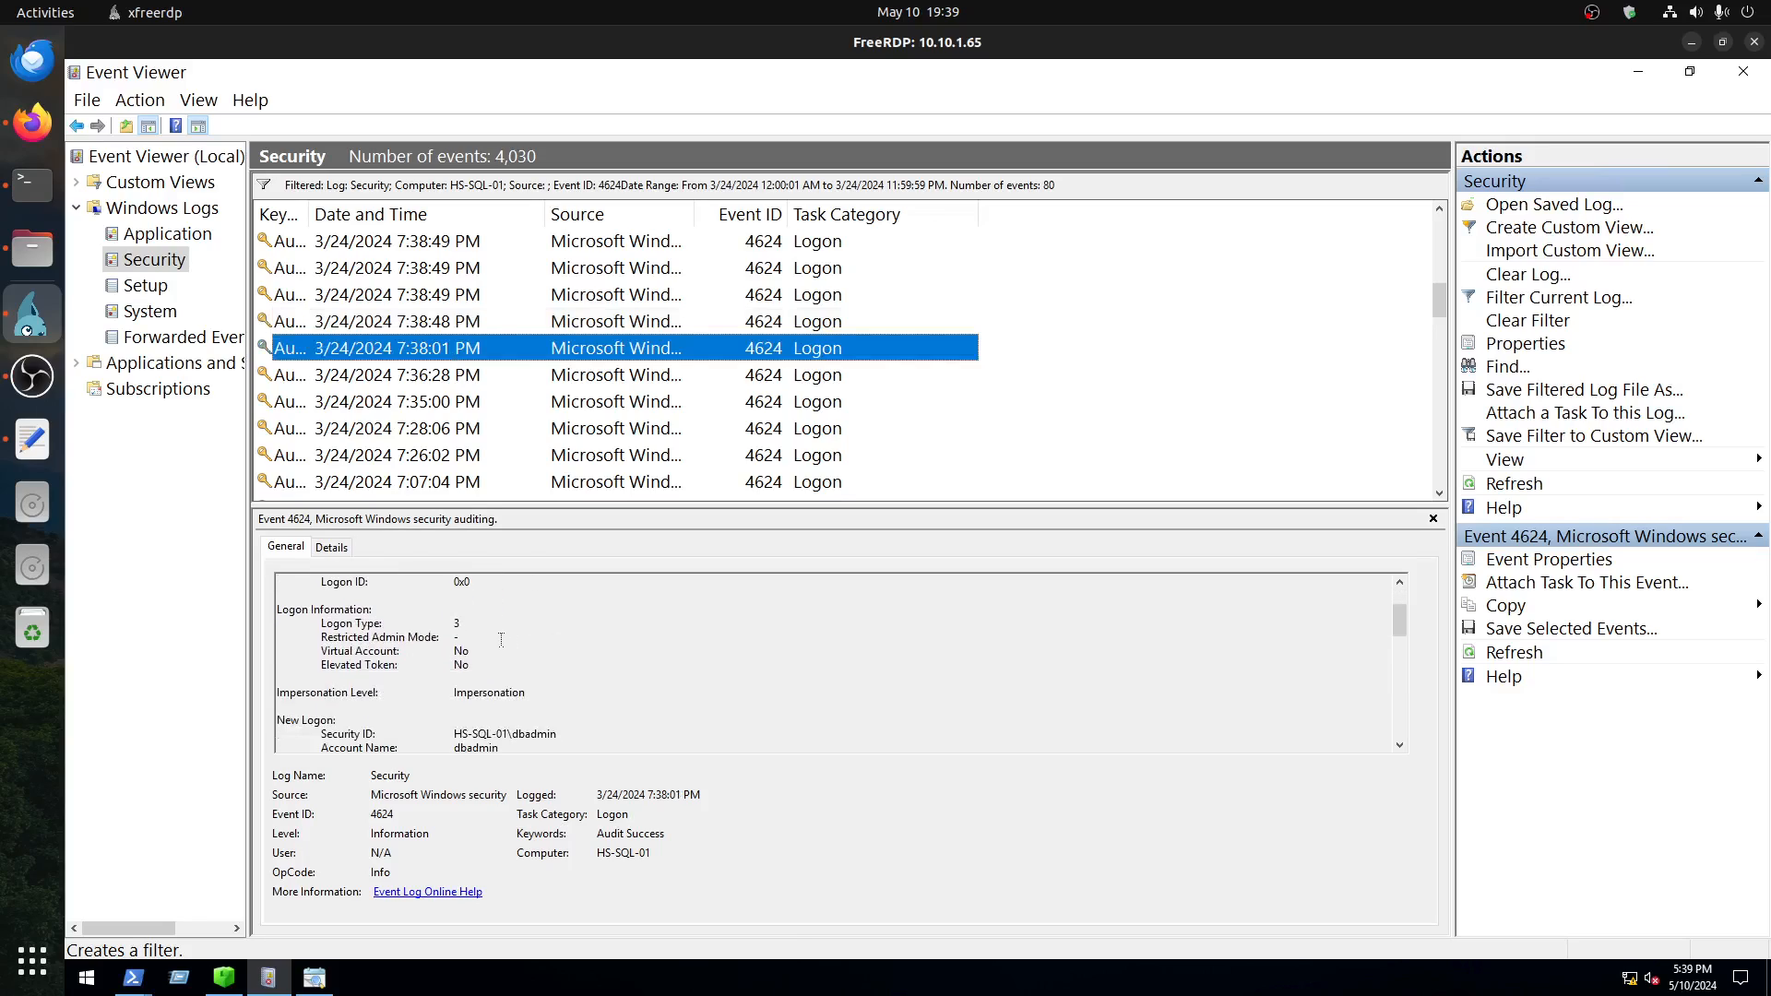
{"action": "scroll", "coordinate": [546, 650], "scroll_direction": "down", "scroll_amount": 5}
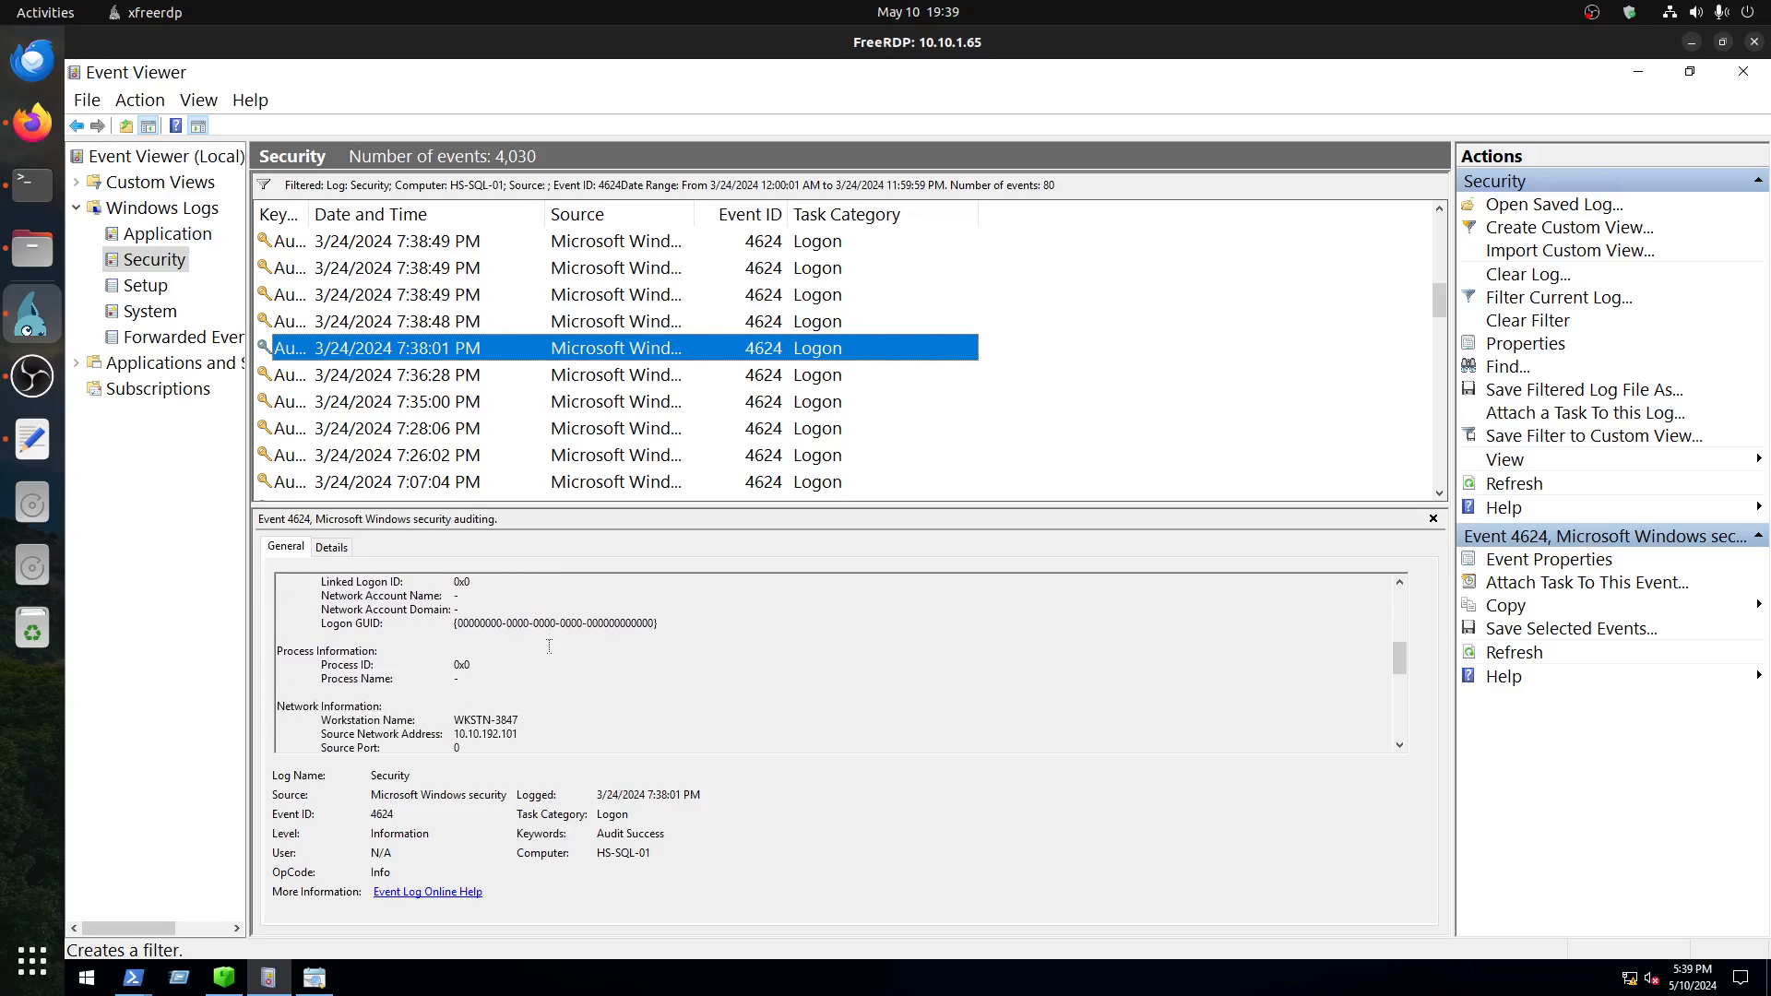
{"action": "left_click_drag", "start_coordinate": [531, 716], "coordinate": [454, 706]}
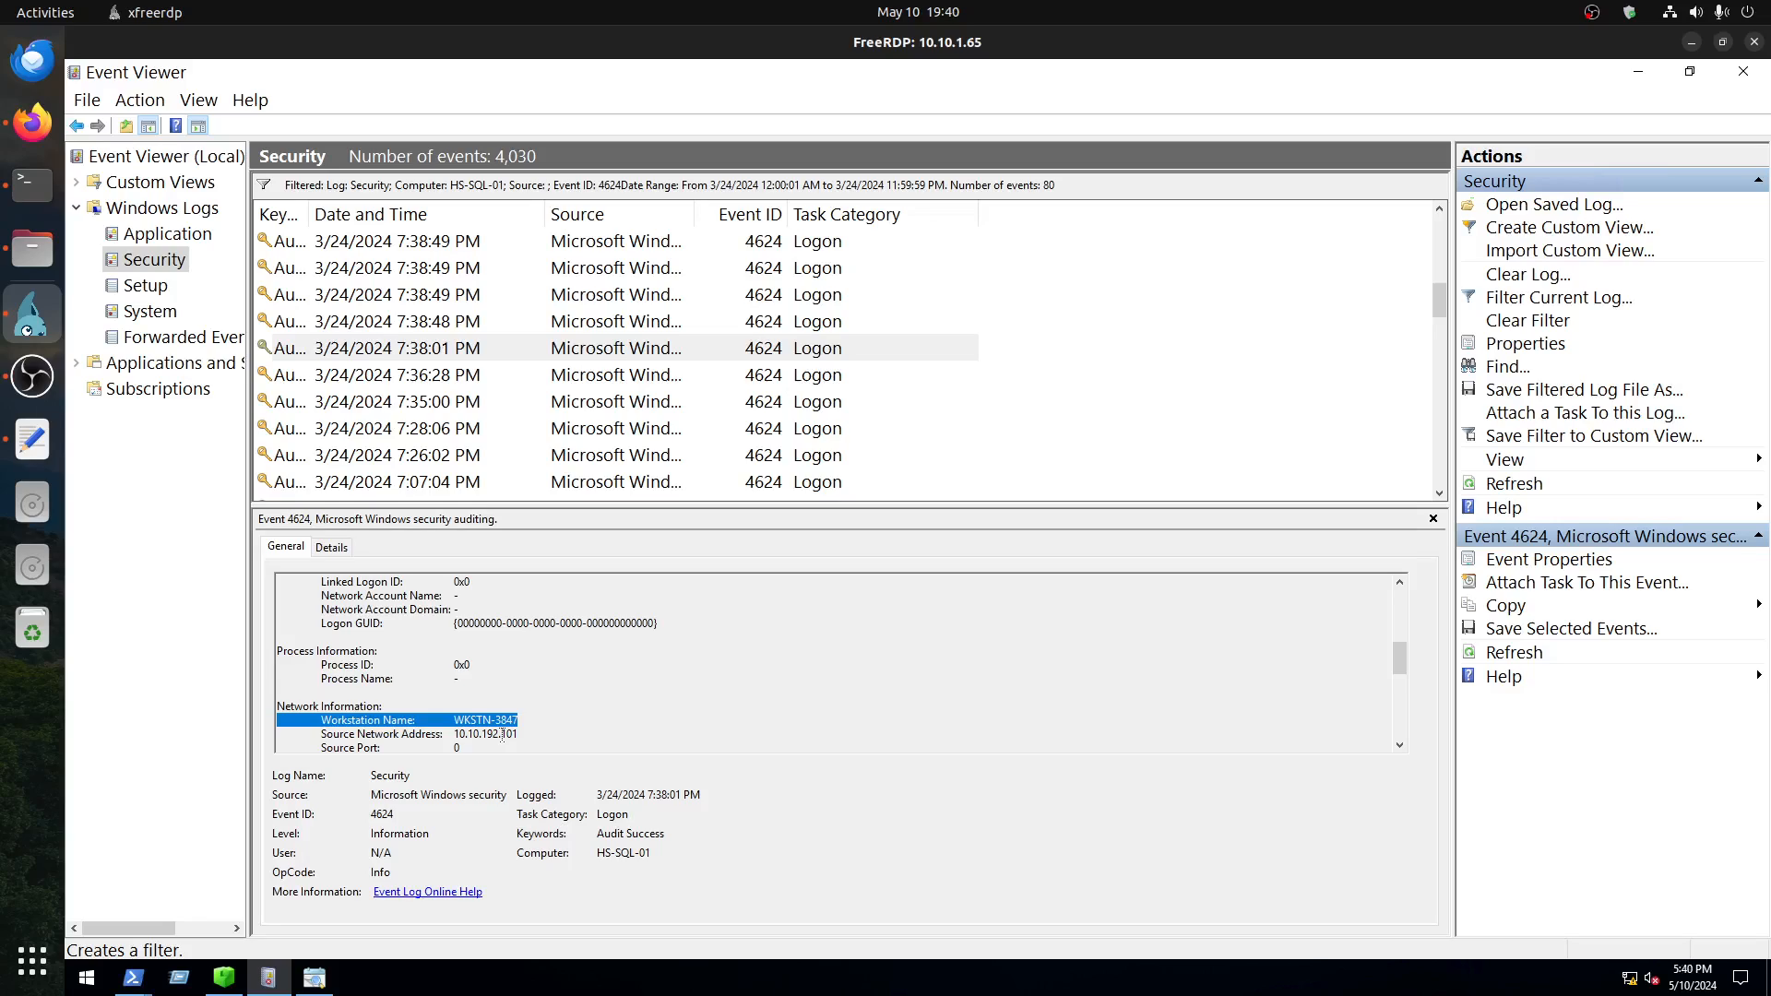
{"action": "scroll", "coordinate": [547, 707], "scroll_direction": "up", "scroll_amount": 2}
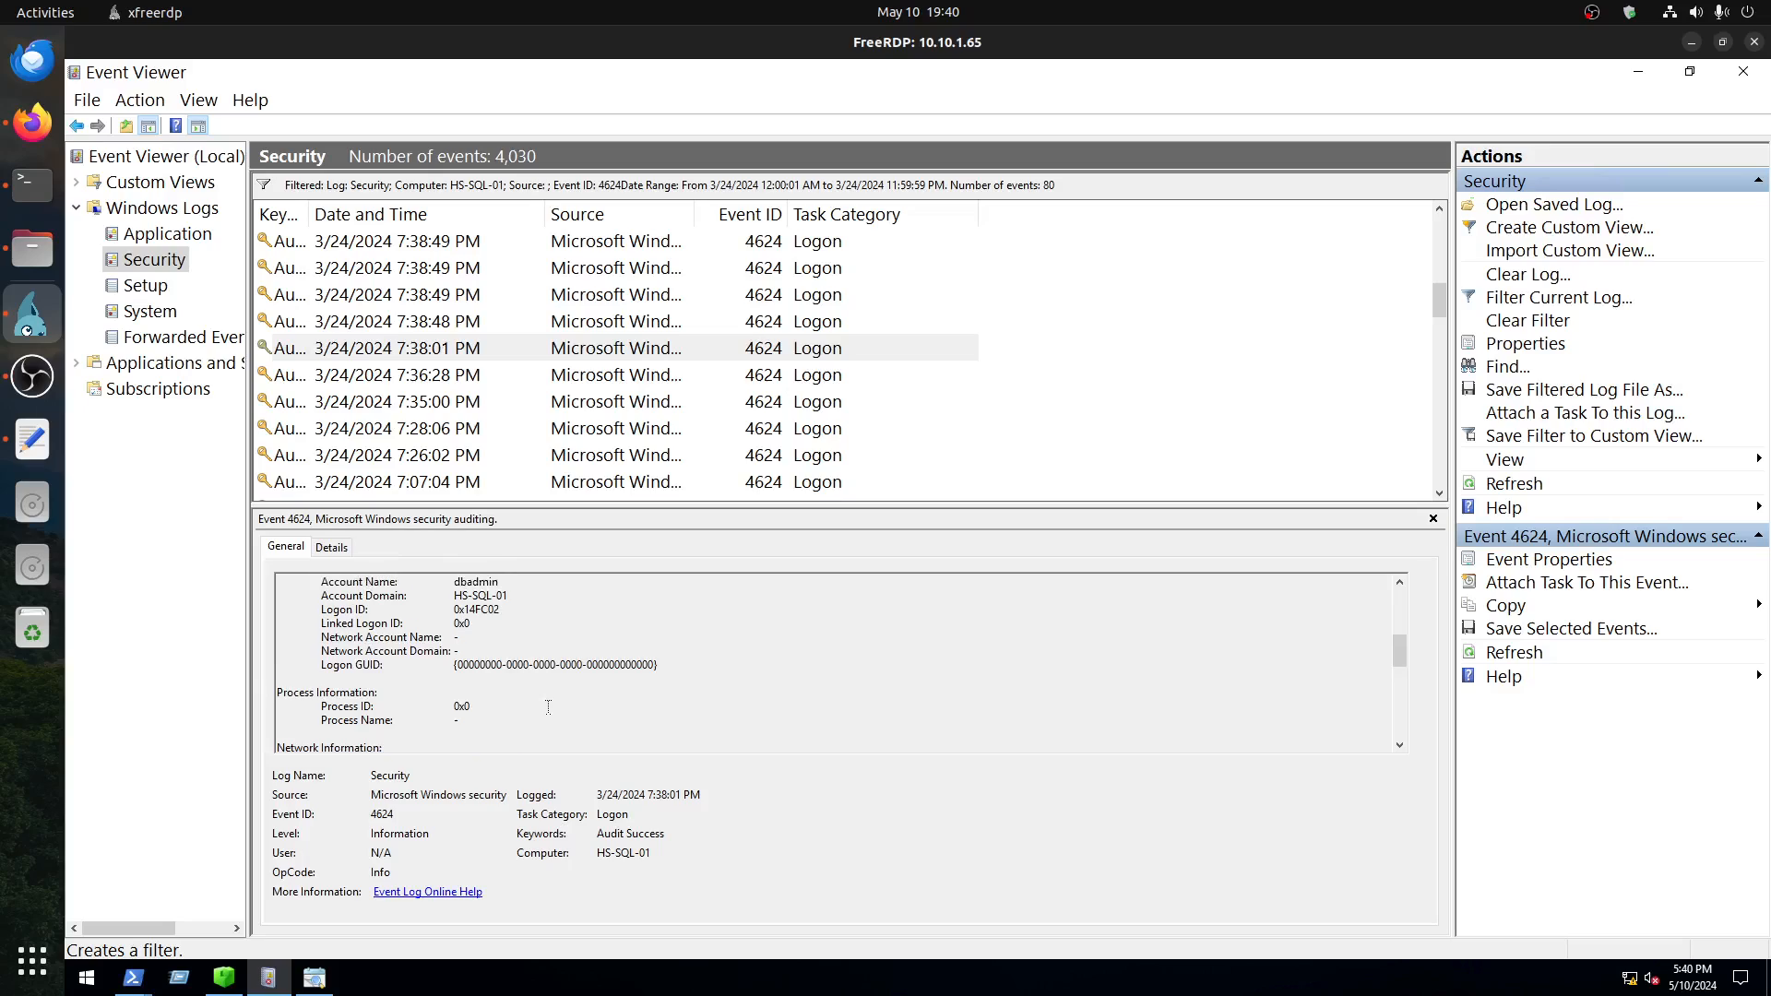
{"action": "scroll", "coordinate": [548, 707], "scroll_direction": "down", "scroll_amount": 4}
{"action": "scroll", "coordinate": [548, 705], "scroll_direction": "down", "scroll_amount": 1}
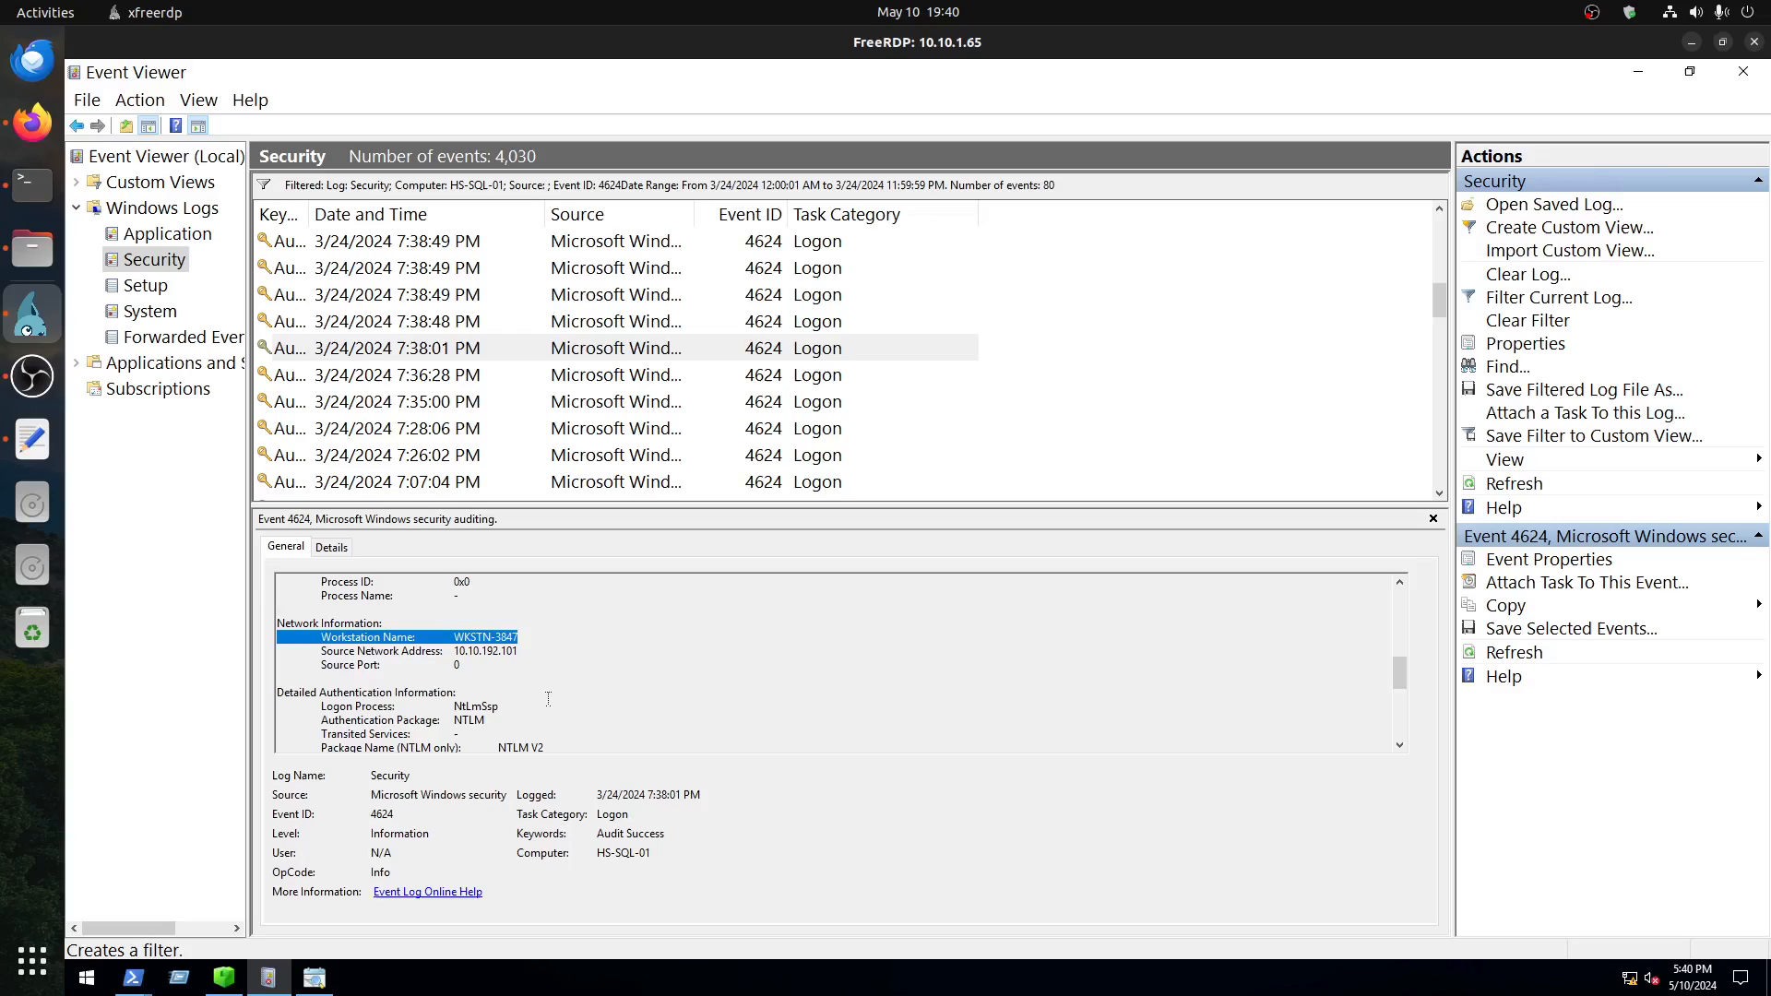
{"action": "left_click", "coordinate": [461, 349]}
{"action": "scroll", "coordinate": [556, 684], "scroll_direction": "down", "scroll_amount": 4}
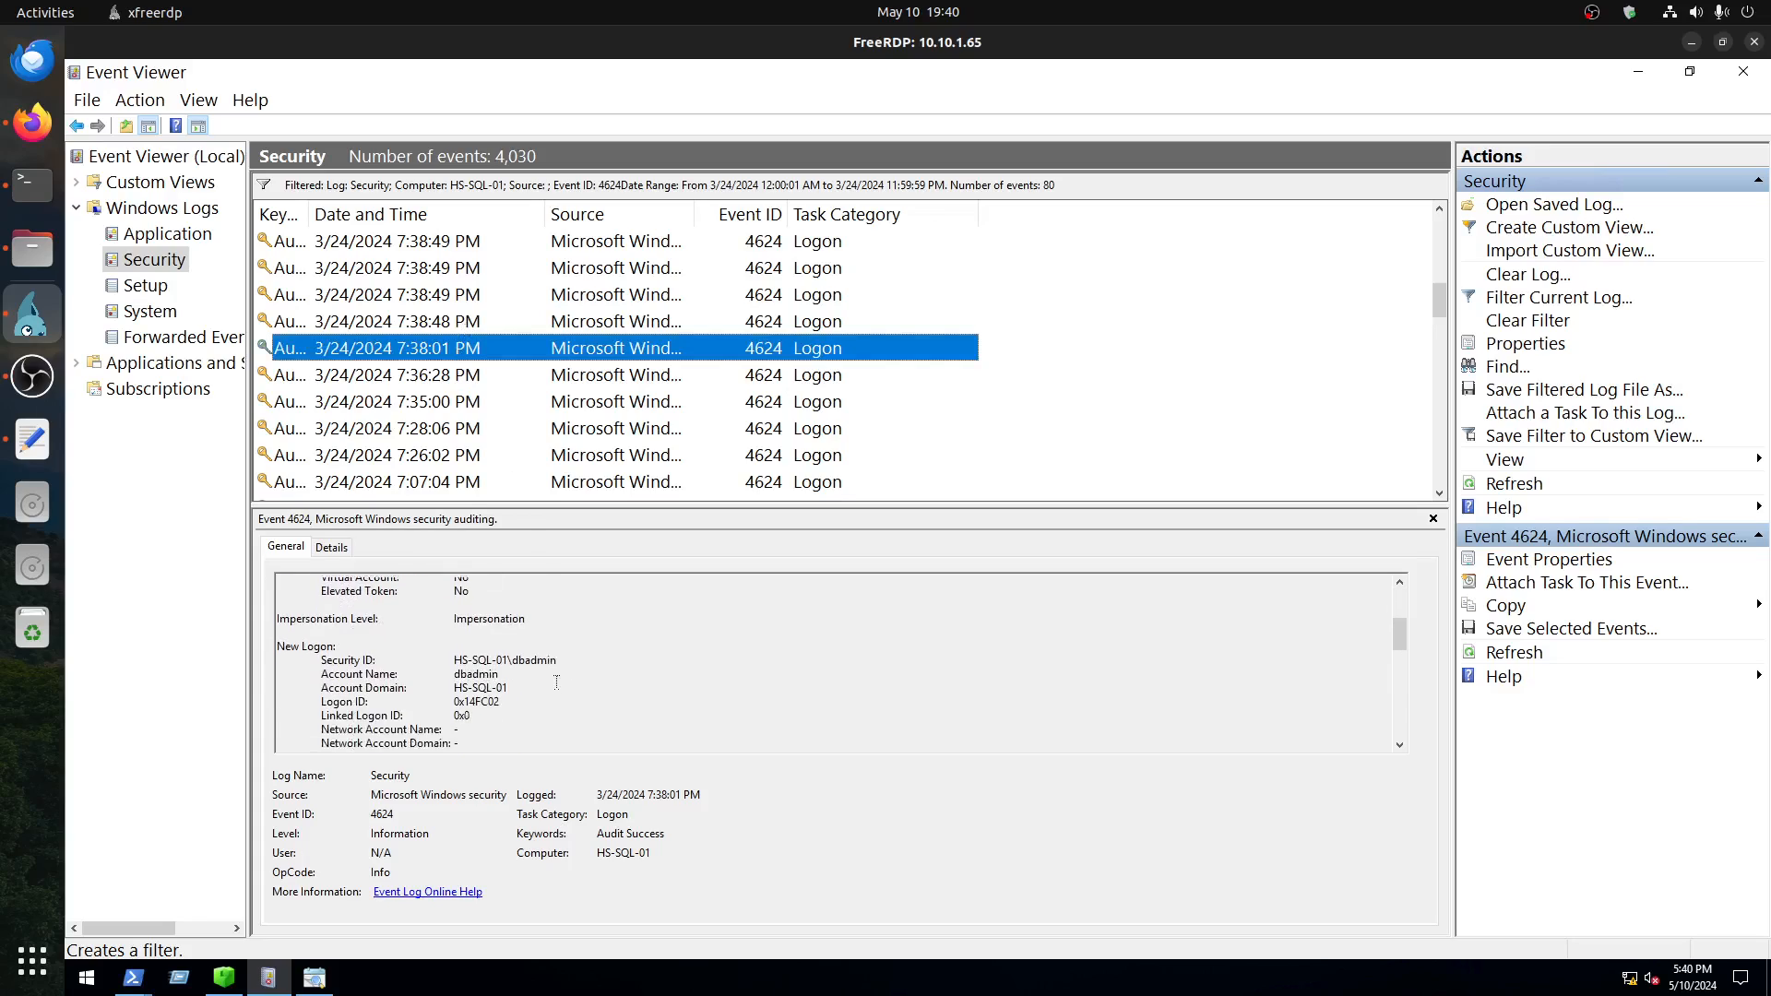
{"action": "scroll", "coordinate": [556, 681], "scroll_direction": "down", "scroll_amount": 4}
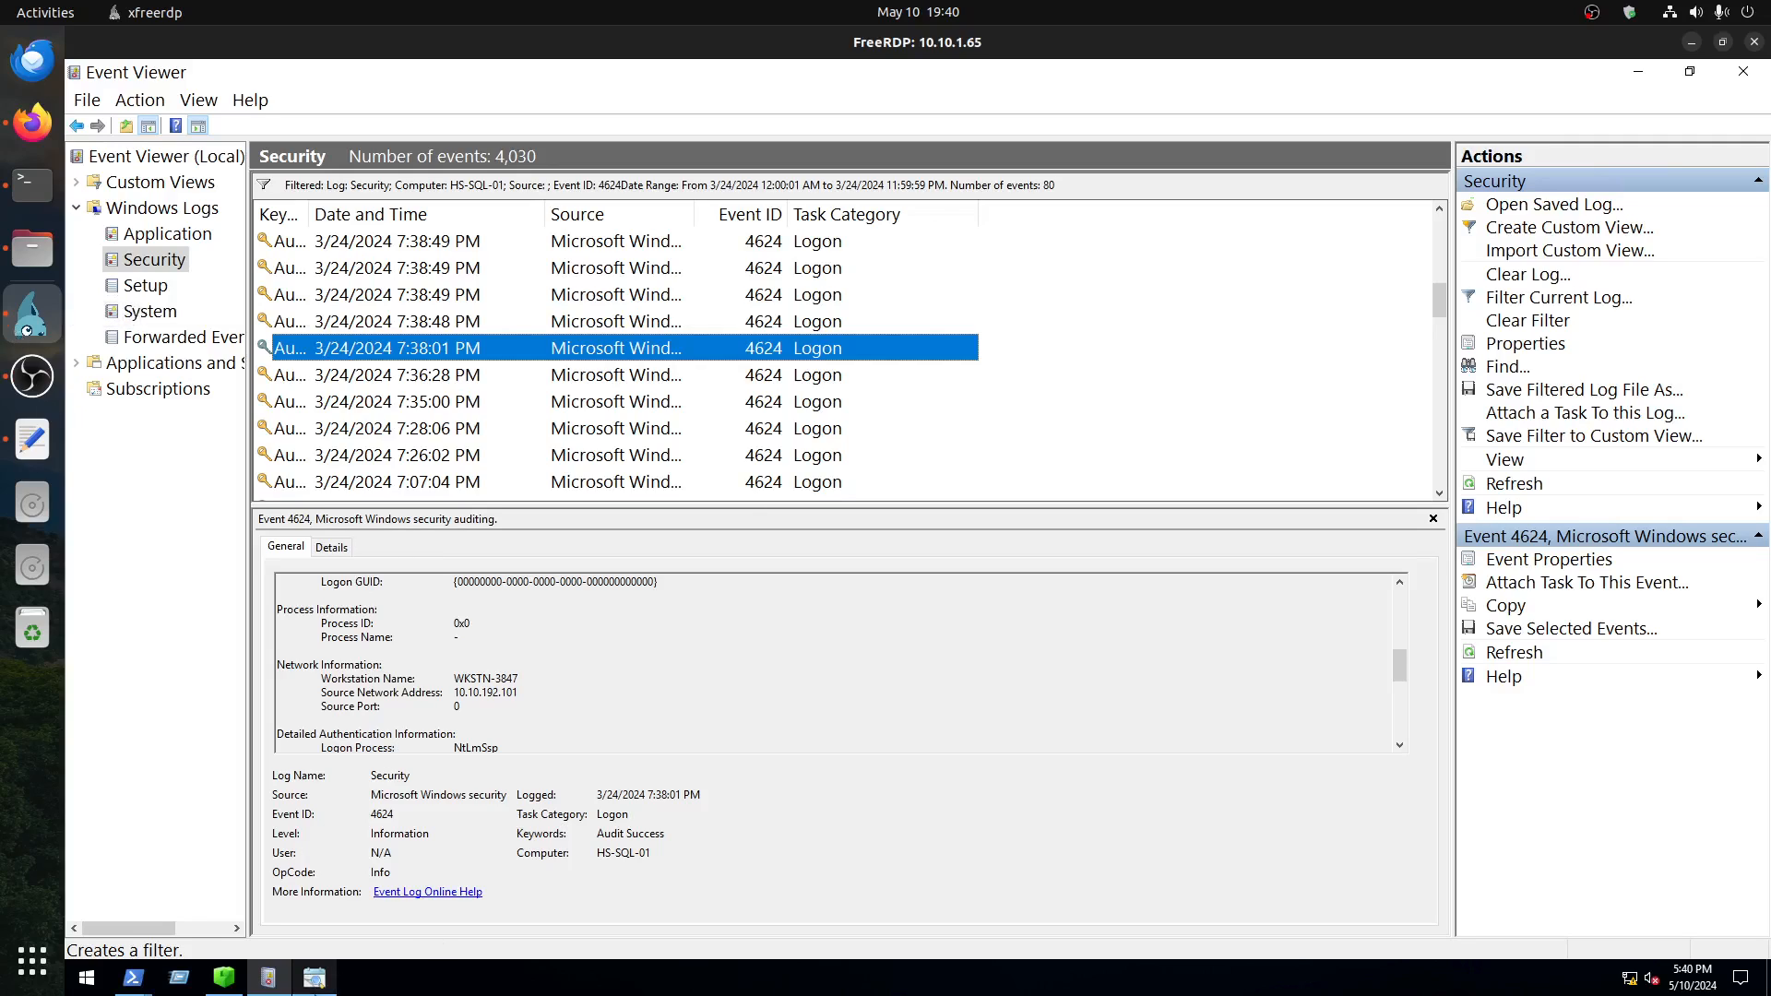
Step: Switch to Timeline Explorer, select line 461 and compare its remote host and target account with the event in Event Viewer
{"action": "left_click", "coordinate": [316, 979]}
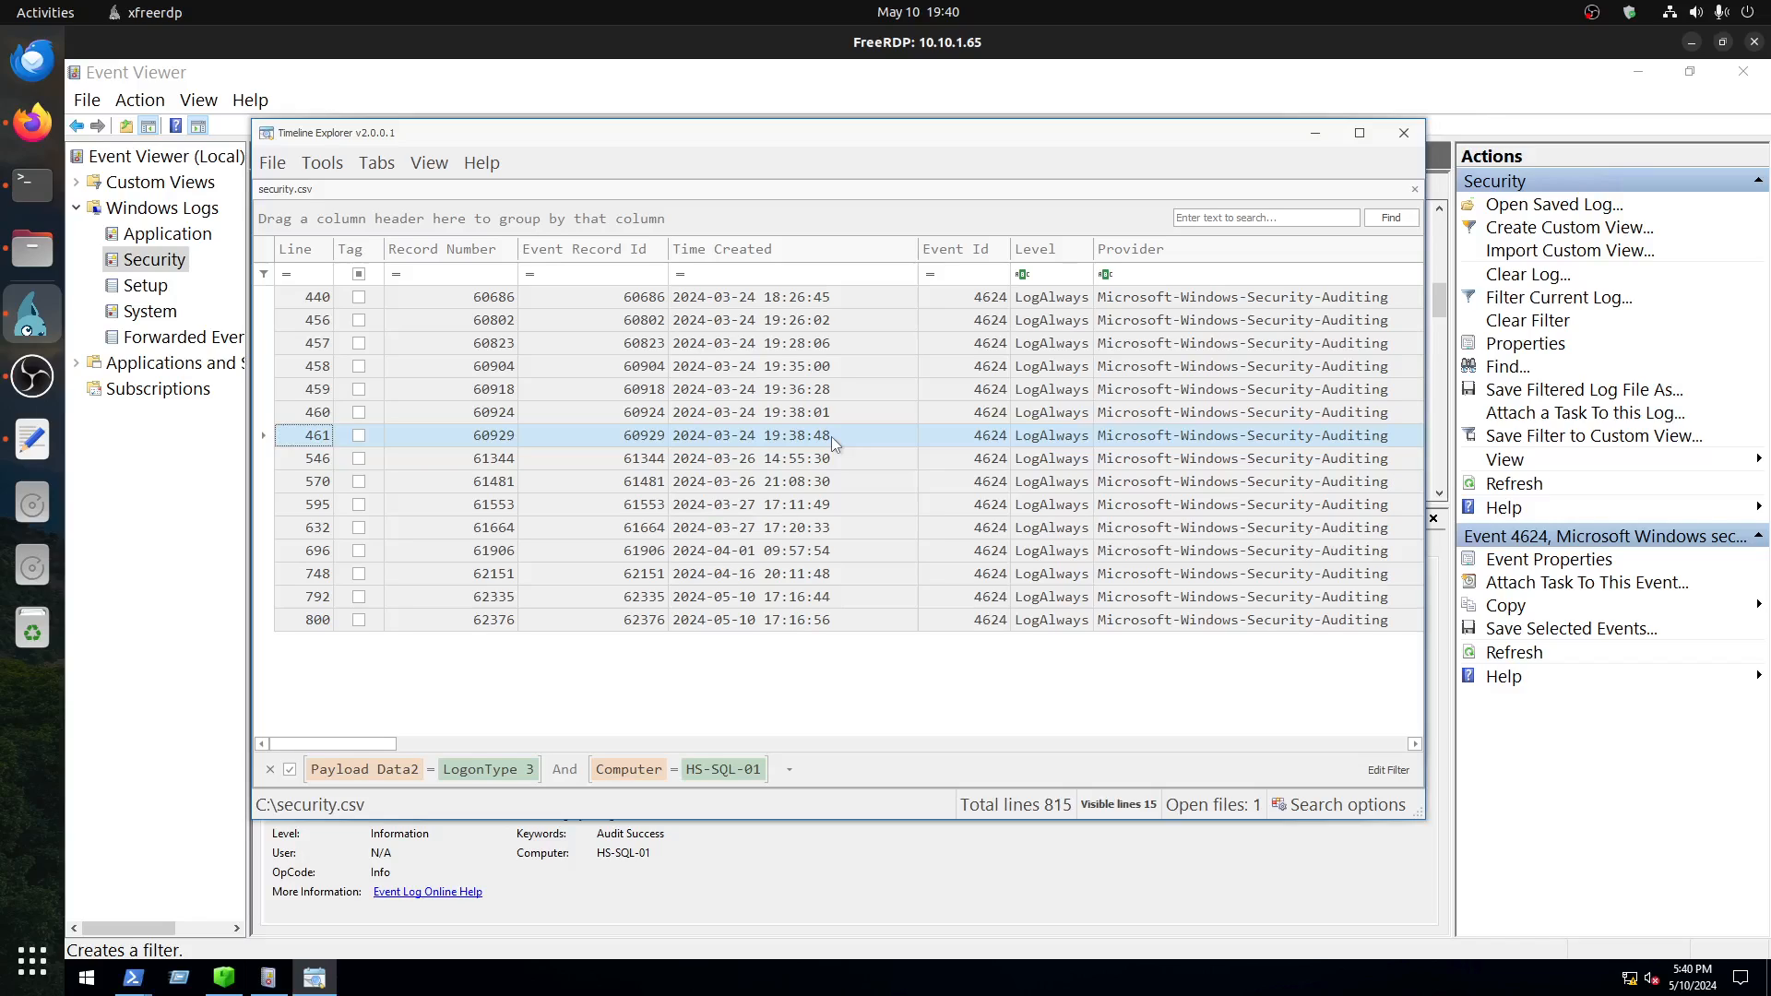
{"action": "left_click", "coordinate": [832, 435]}
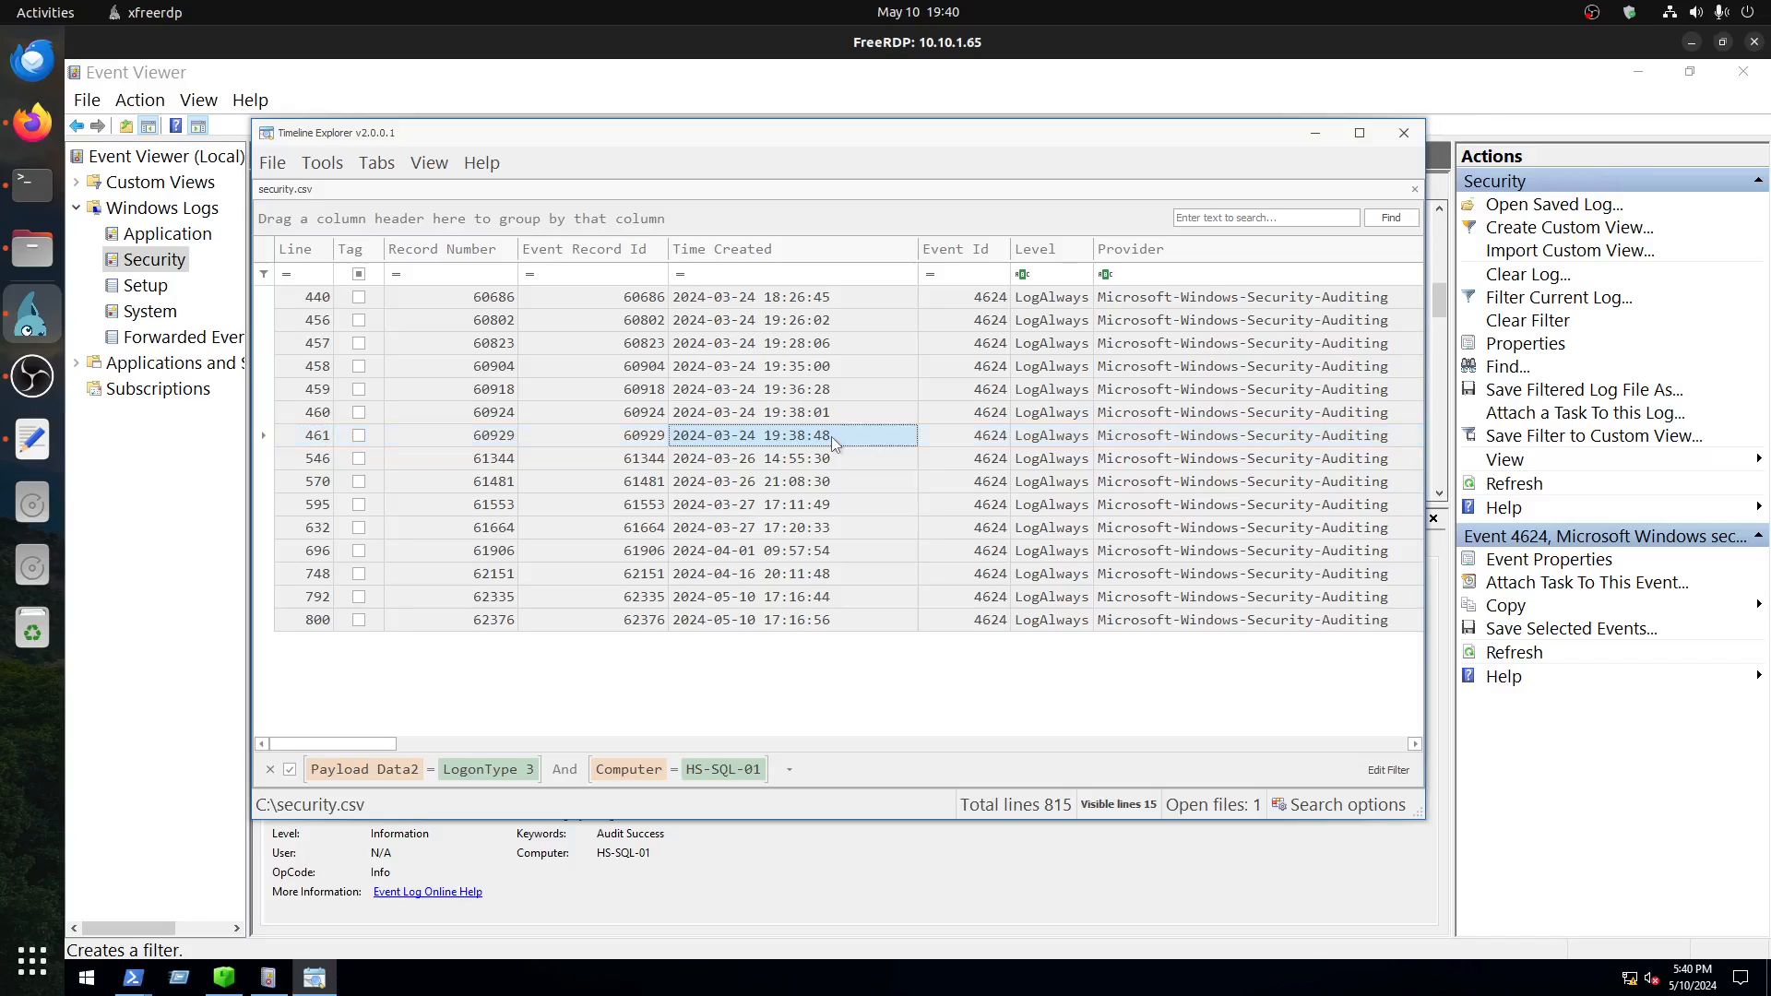
{"action": "left_click", "coordinate": [265, 436]}
{"action": "left_click_drag", "start_coordinate": [372, 744], "coordinate": [677, 727]}
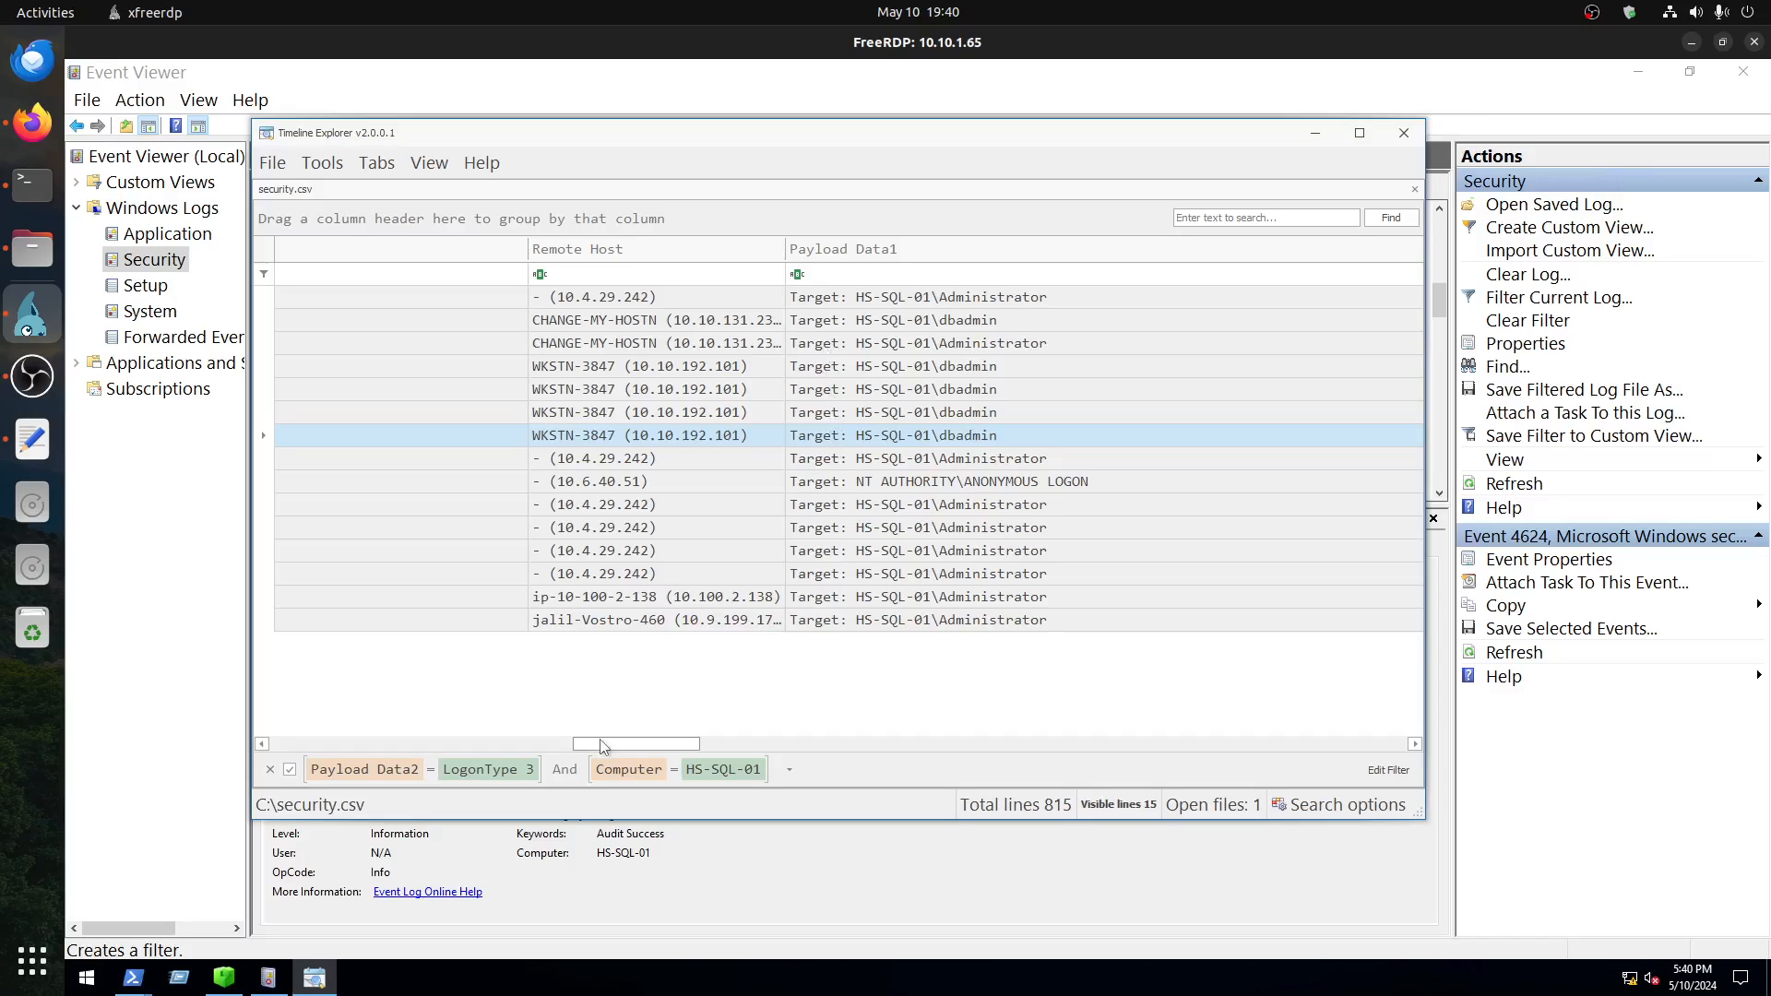
{"action": "left_click", "coordinate": [310, 985]}
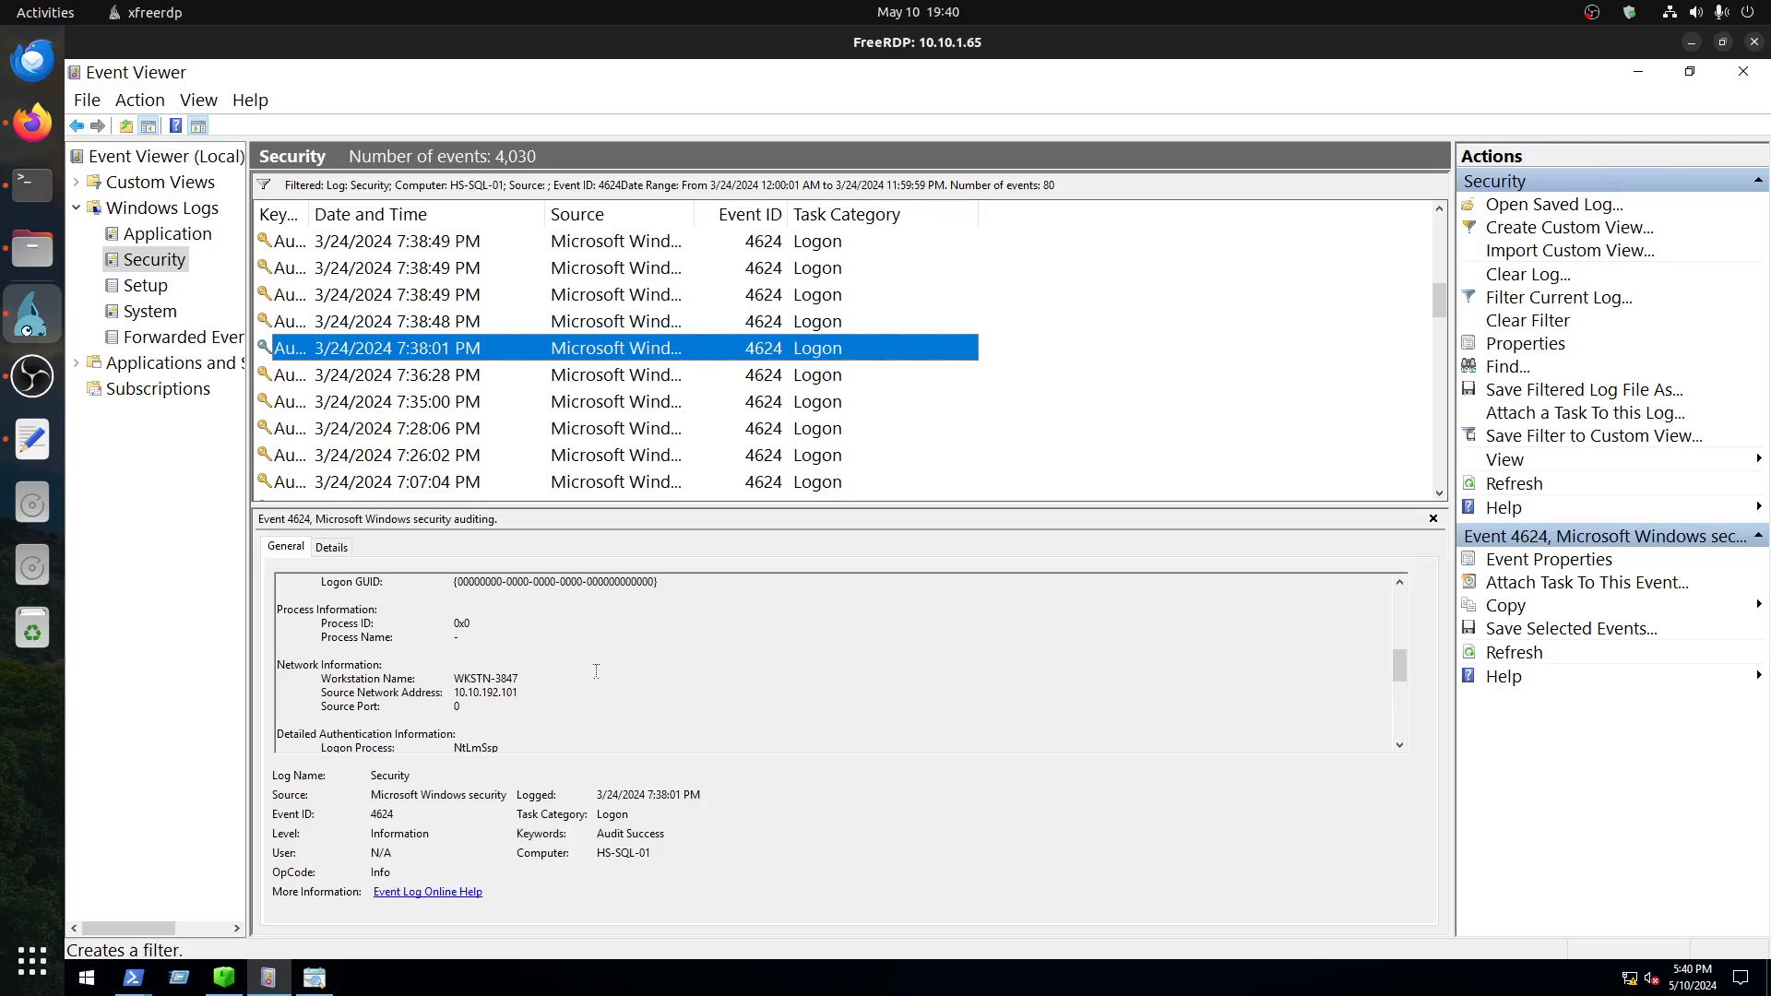
{"action": "scroll", "coordinate": [595, 670], "scroll_direction": "down", "scroll_amount": 4}
Step: Return to Timeline Explorer, select the logon on line 546 and check its remote host and target account
{"action": "left_click", "coordinate": [303, 983]}
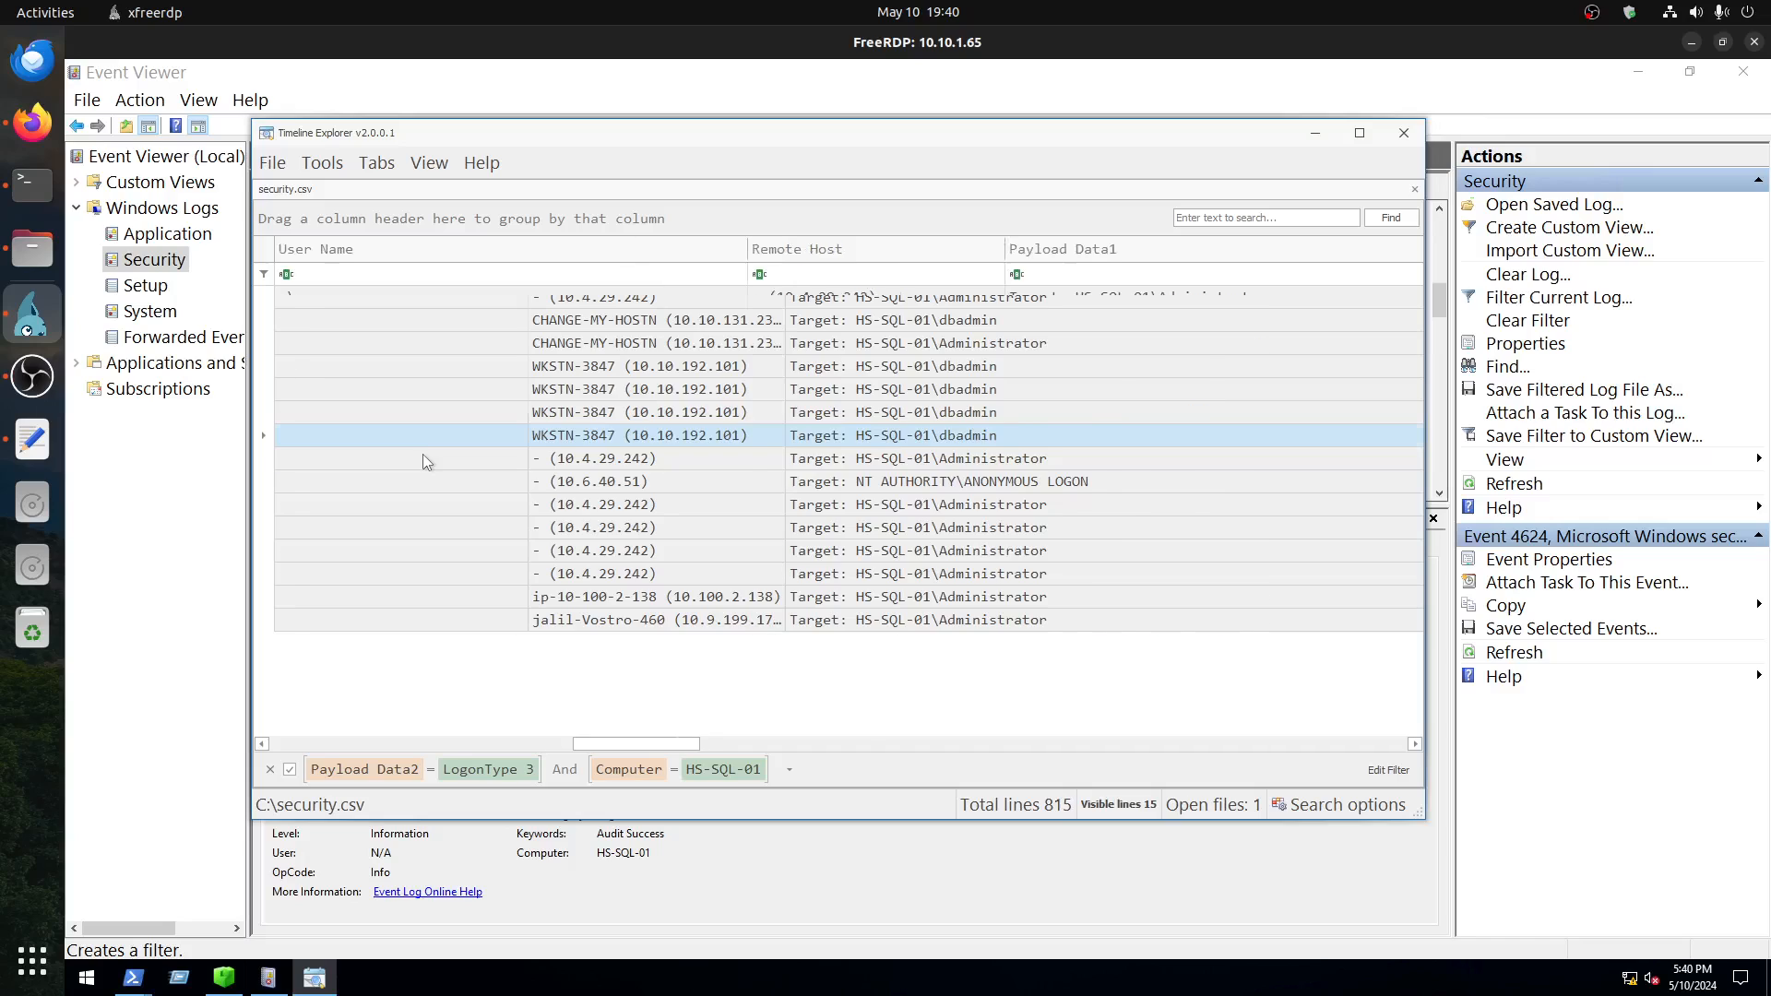
{"action": "left_click", "coordinate": [422, 454]}
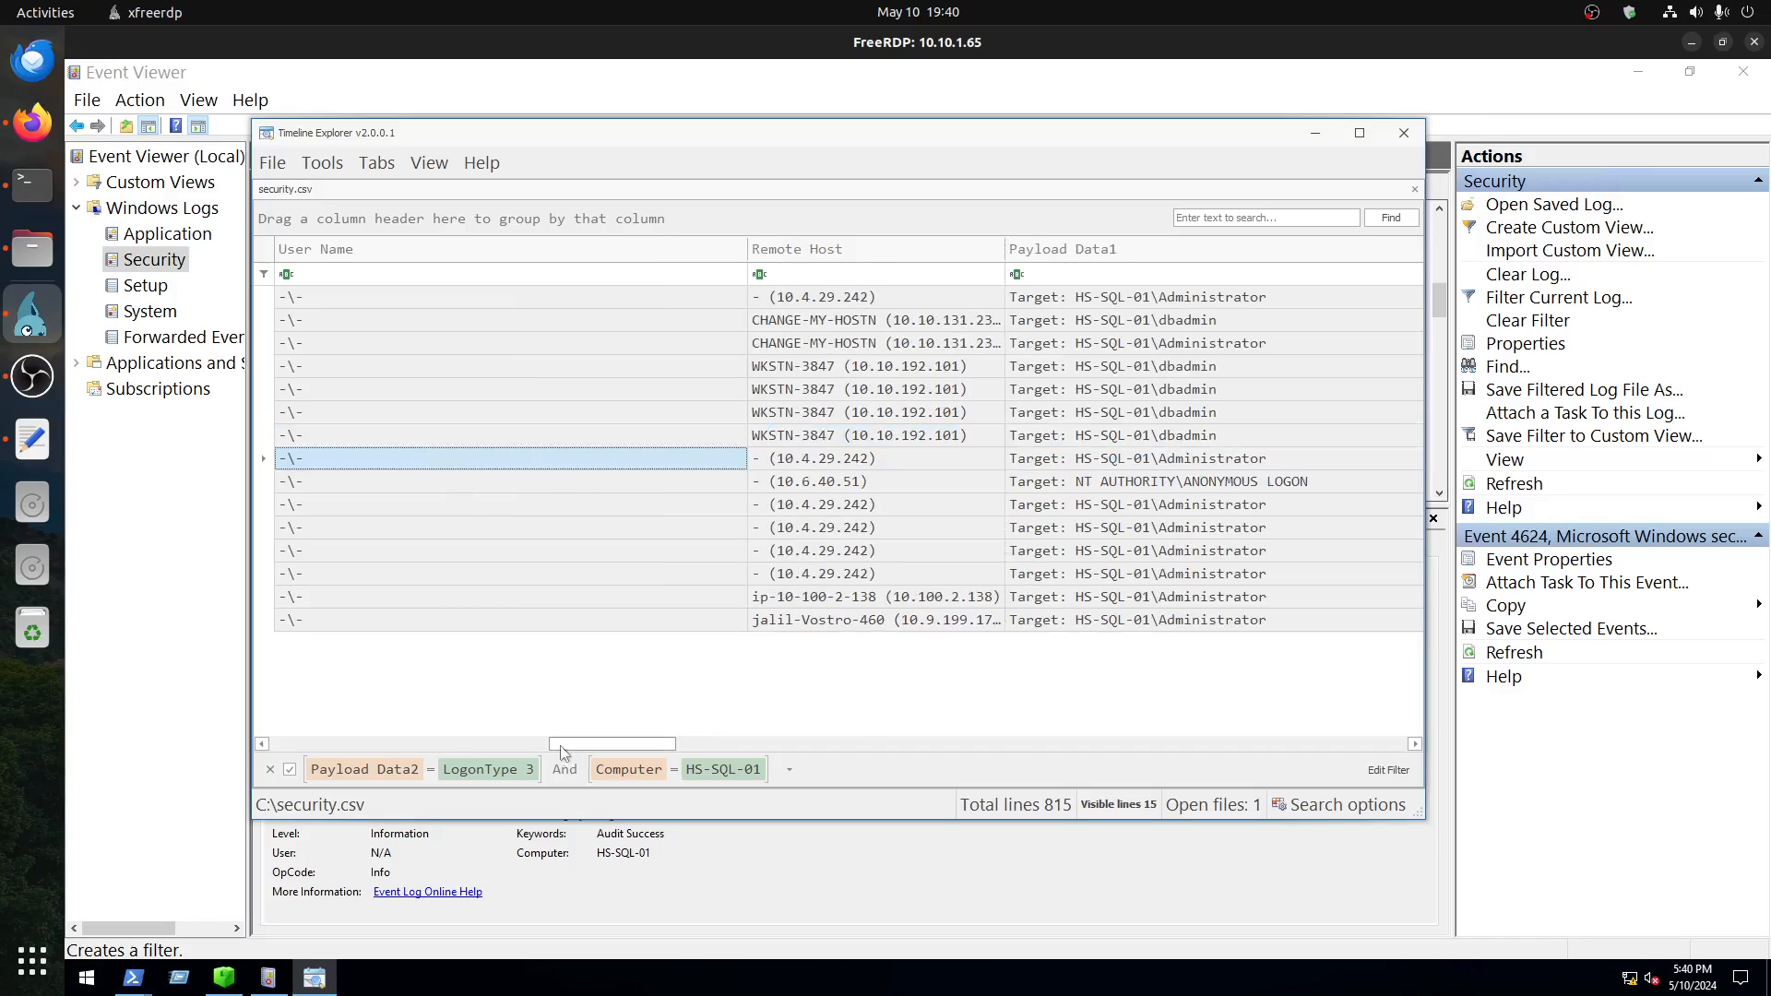
{"action": "left_click_drag", "start_coordinate": [561, 747], "coordinate": [231, 757]}
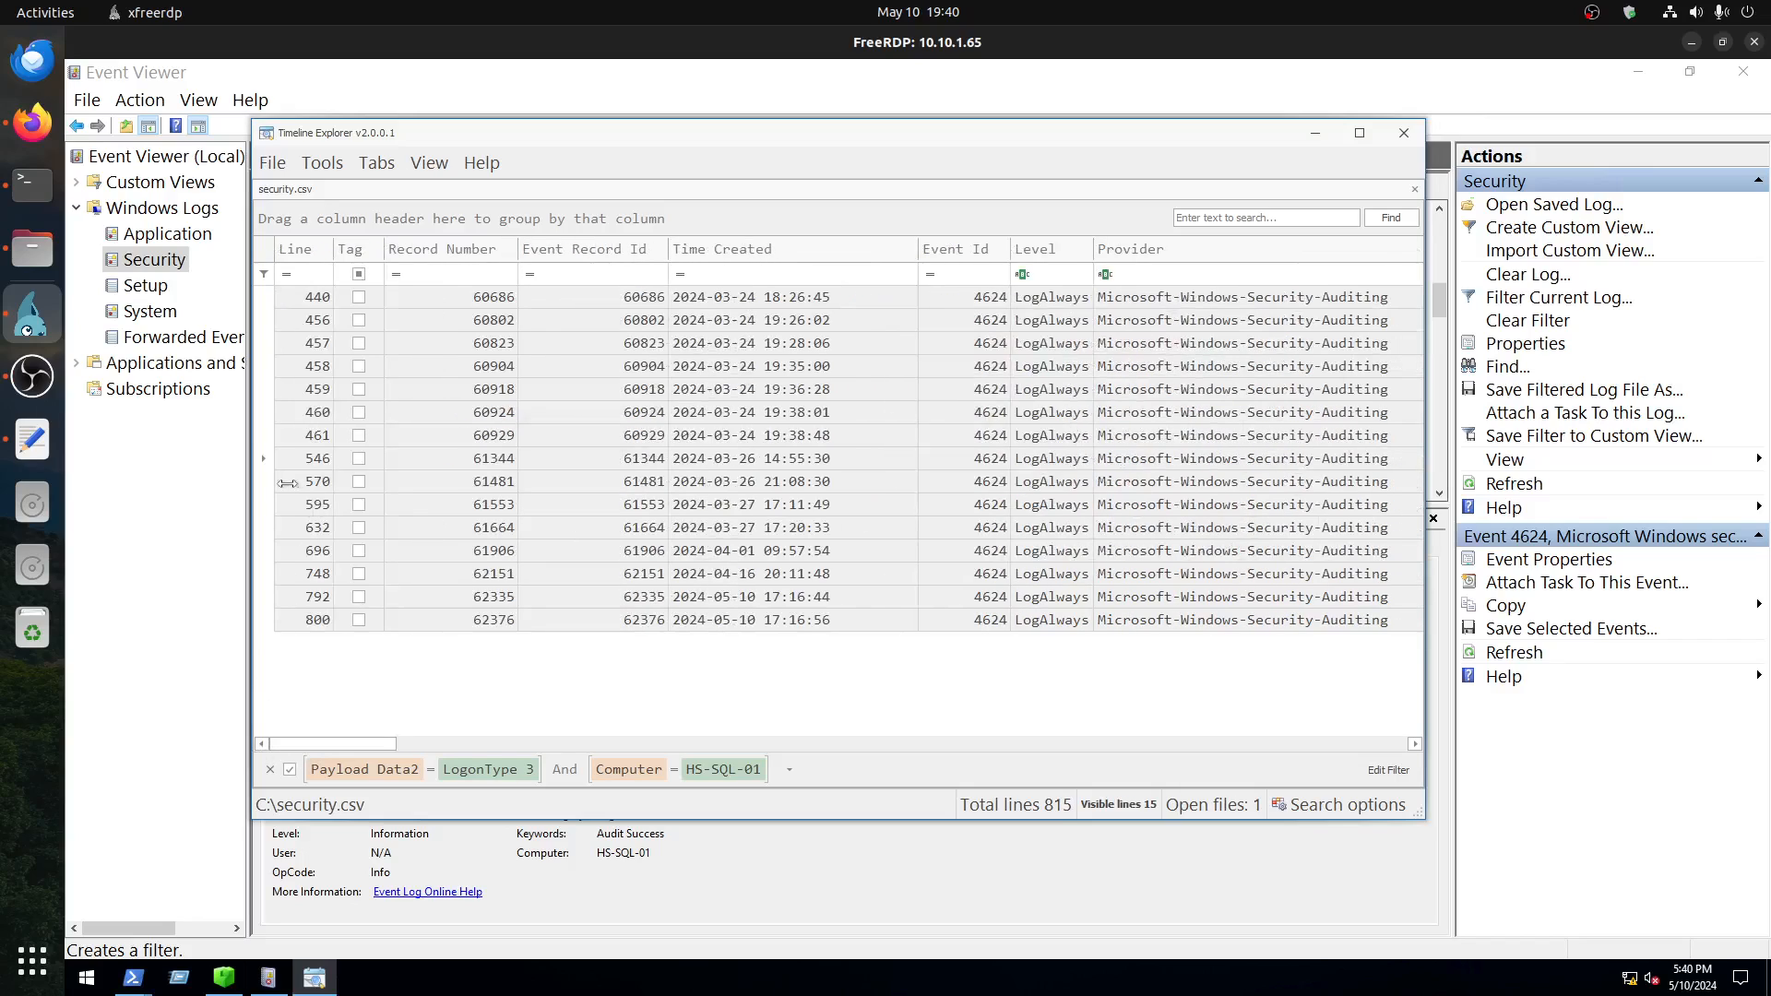
{"action": "left_click", "coordinate": [261, 461]}
{"action": "left_click_drag", "start_coordinate": [359, 744], "coordinate": [663, 739]}
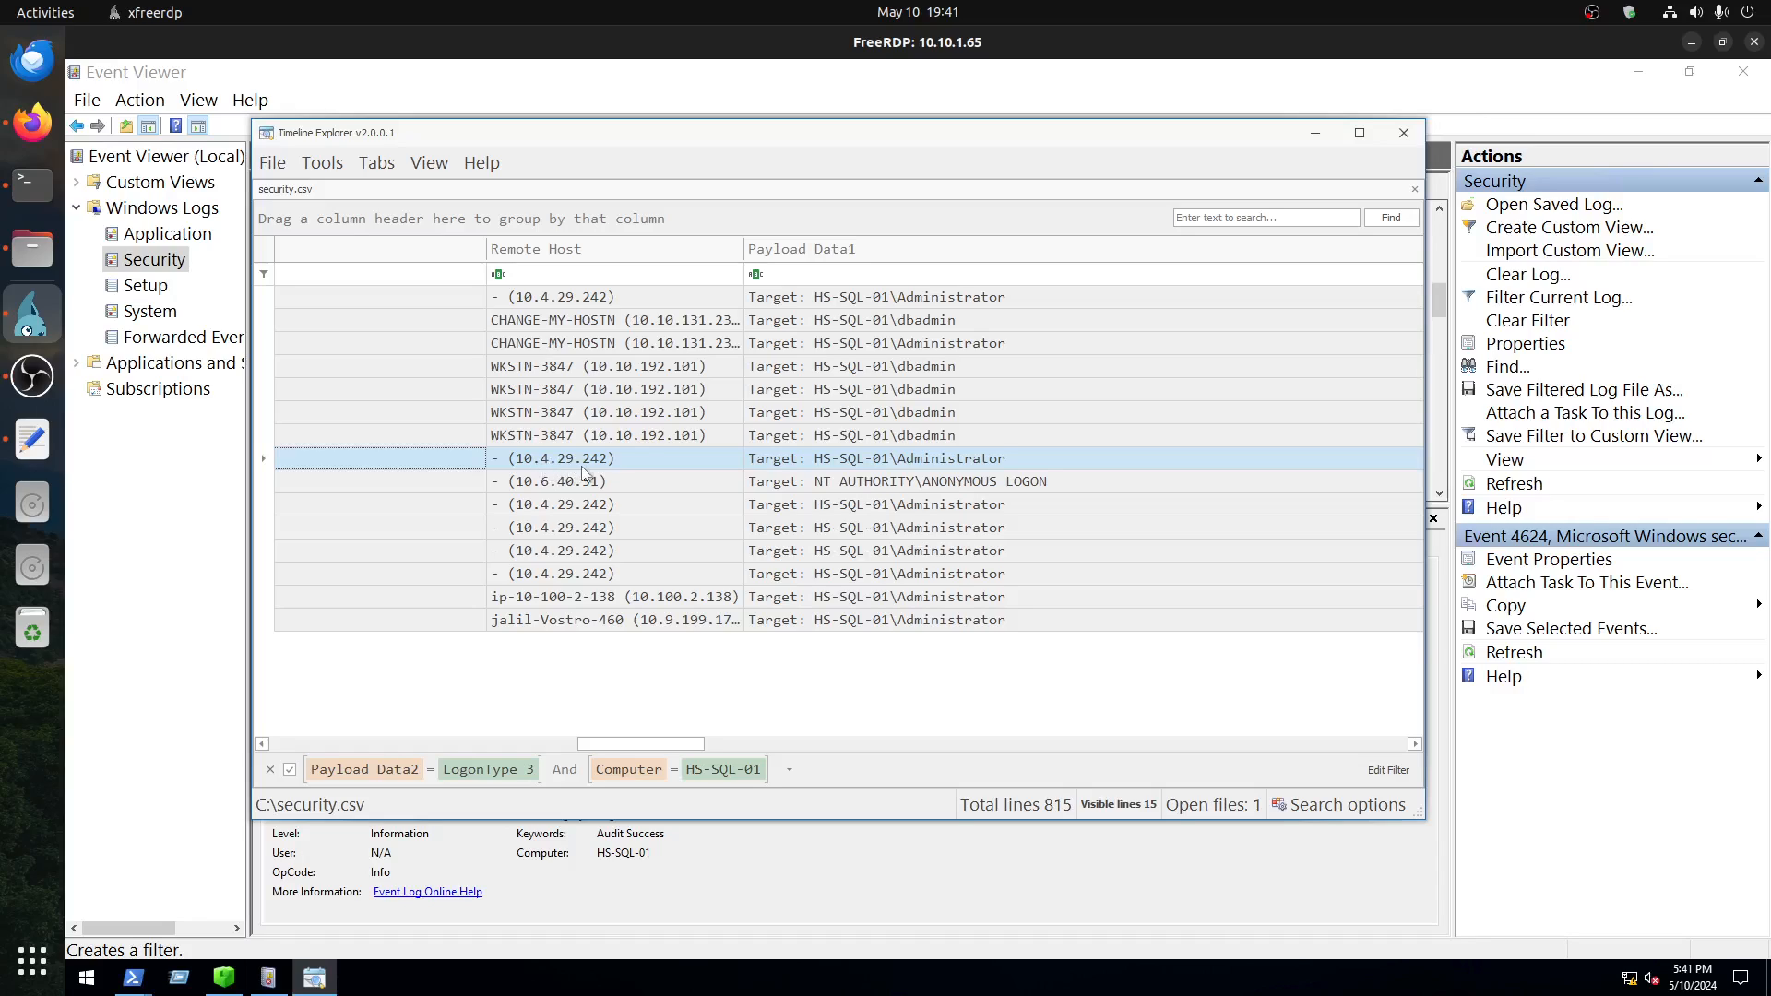
{"action": "left_click", "coordinate": [967, 461]}
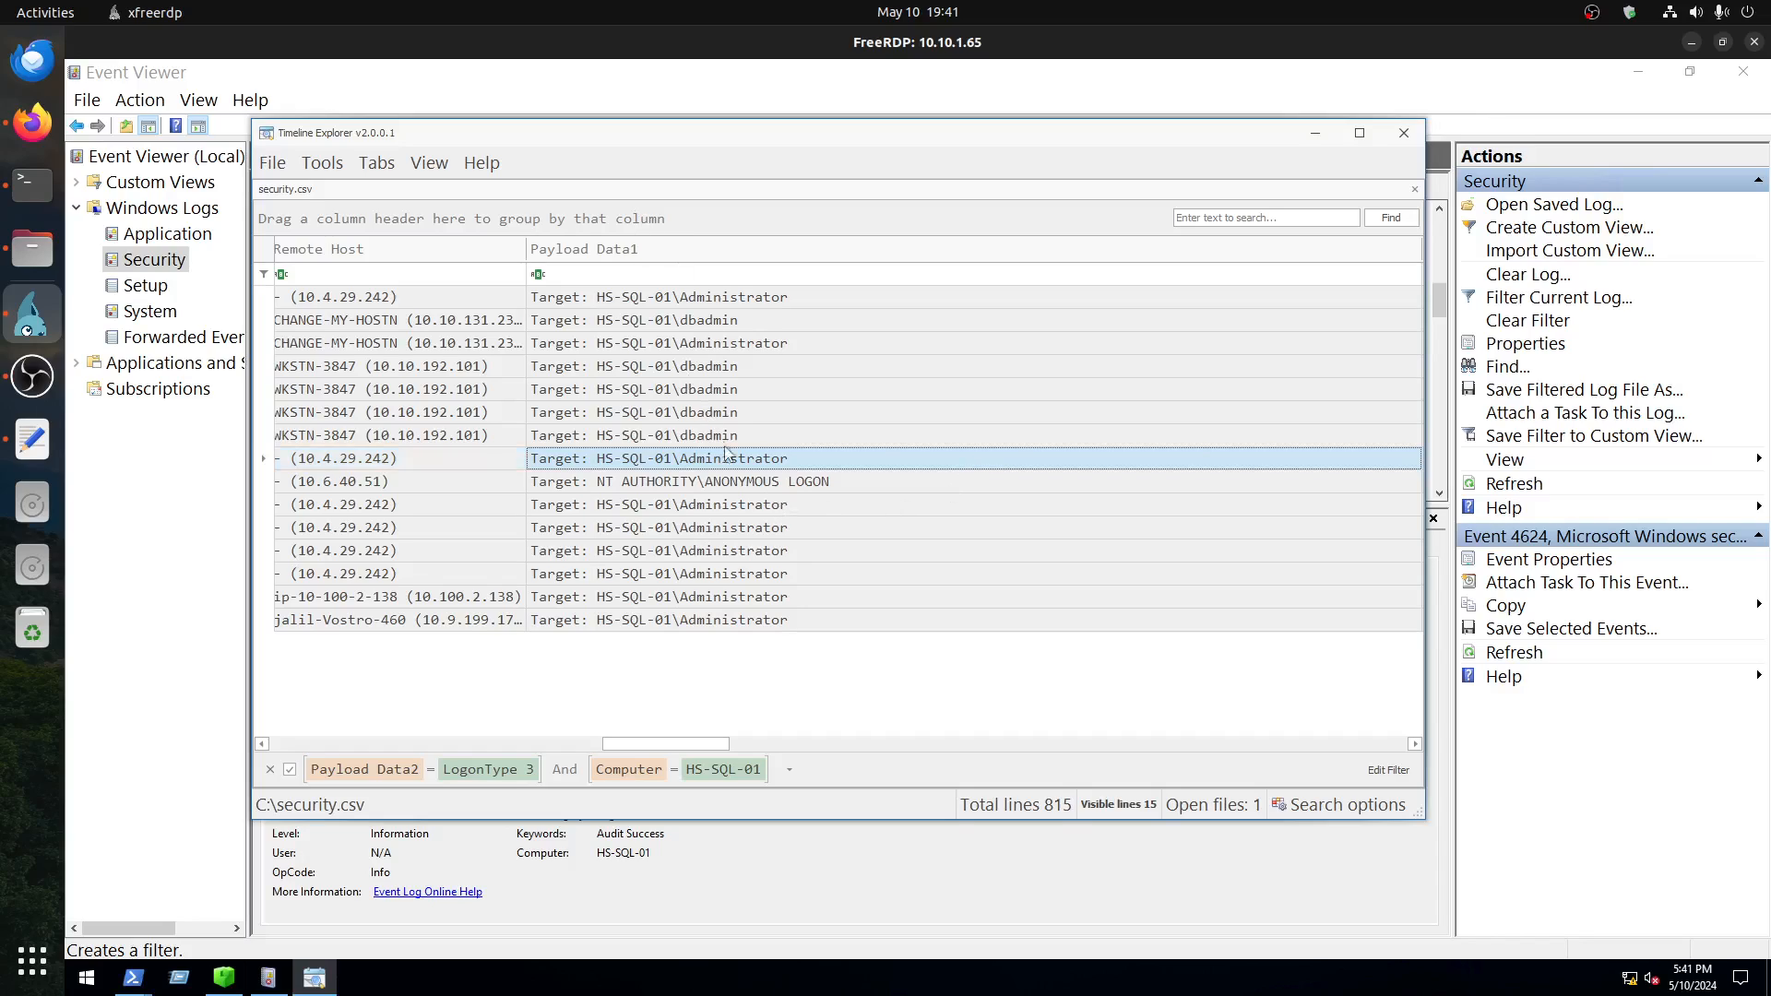
Step: Go through the target account of each of the four WKSTN-3847 logons, ending on line 461
{"action": "left_click", "coordinate": [642, 368]}
{"action": "left_click", "coordinate": [648, 391]}
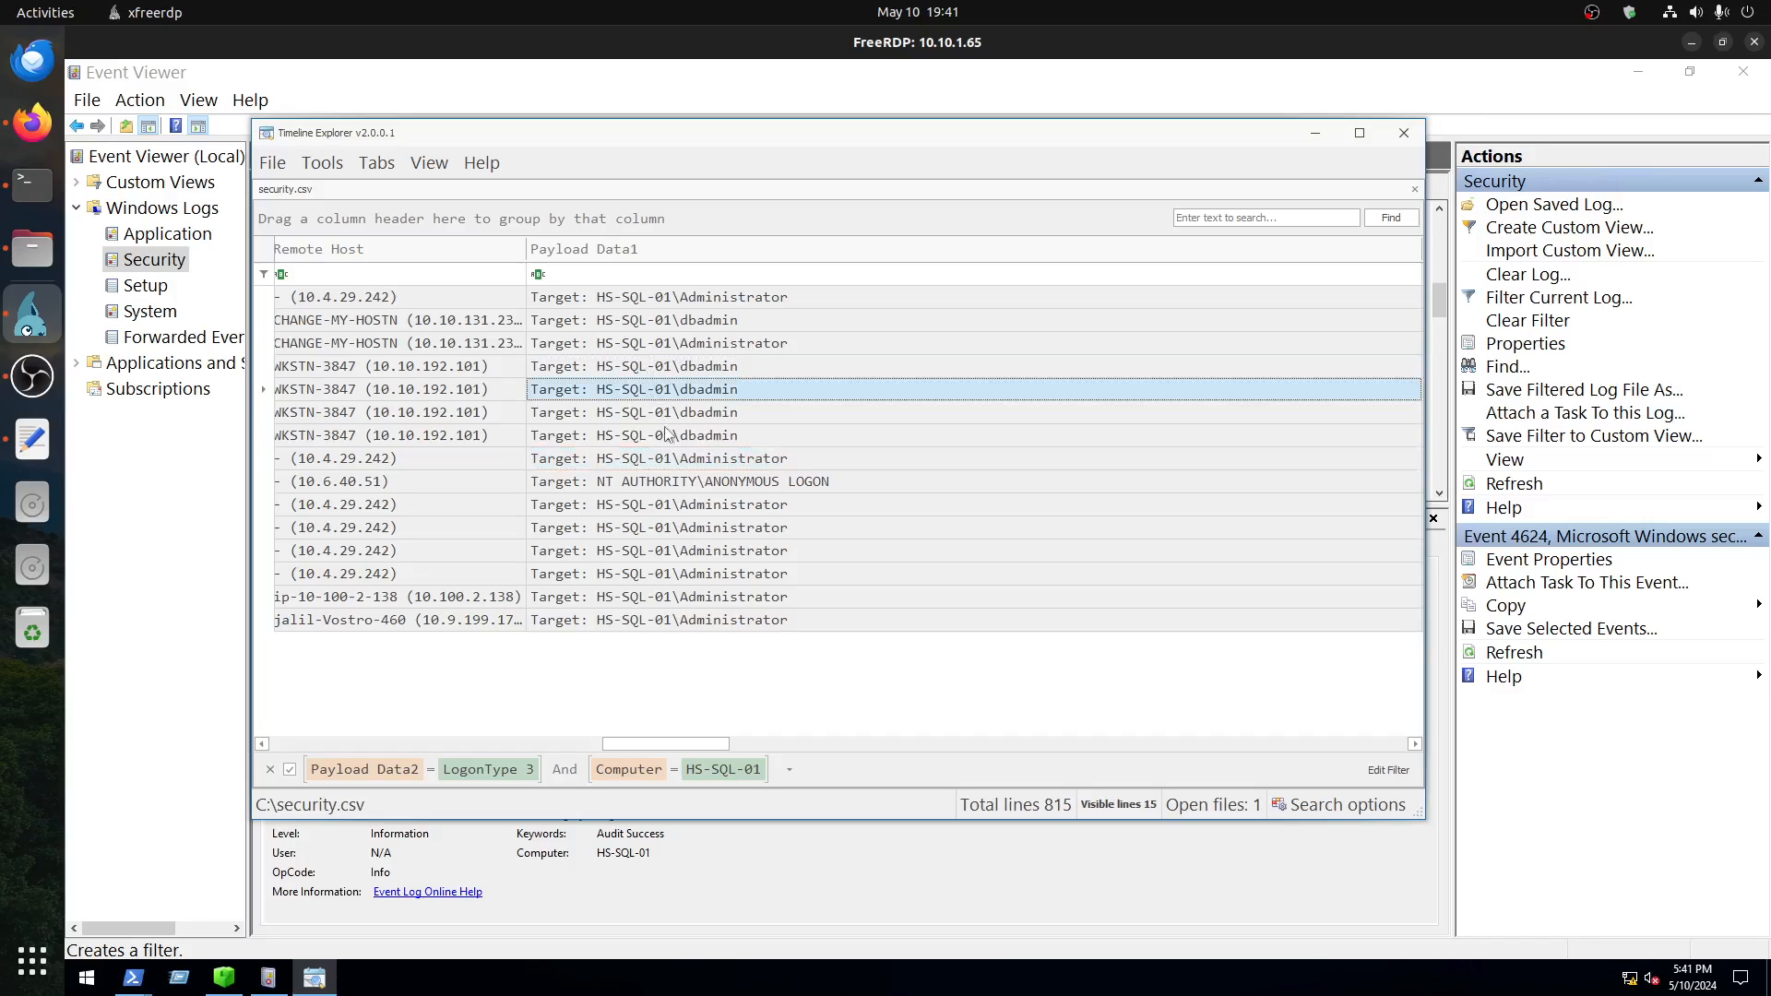
{"action": "left_click", "coordinate": [657, 413]}
{"action": "left_click", "coordinate": [668, 438]}
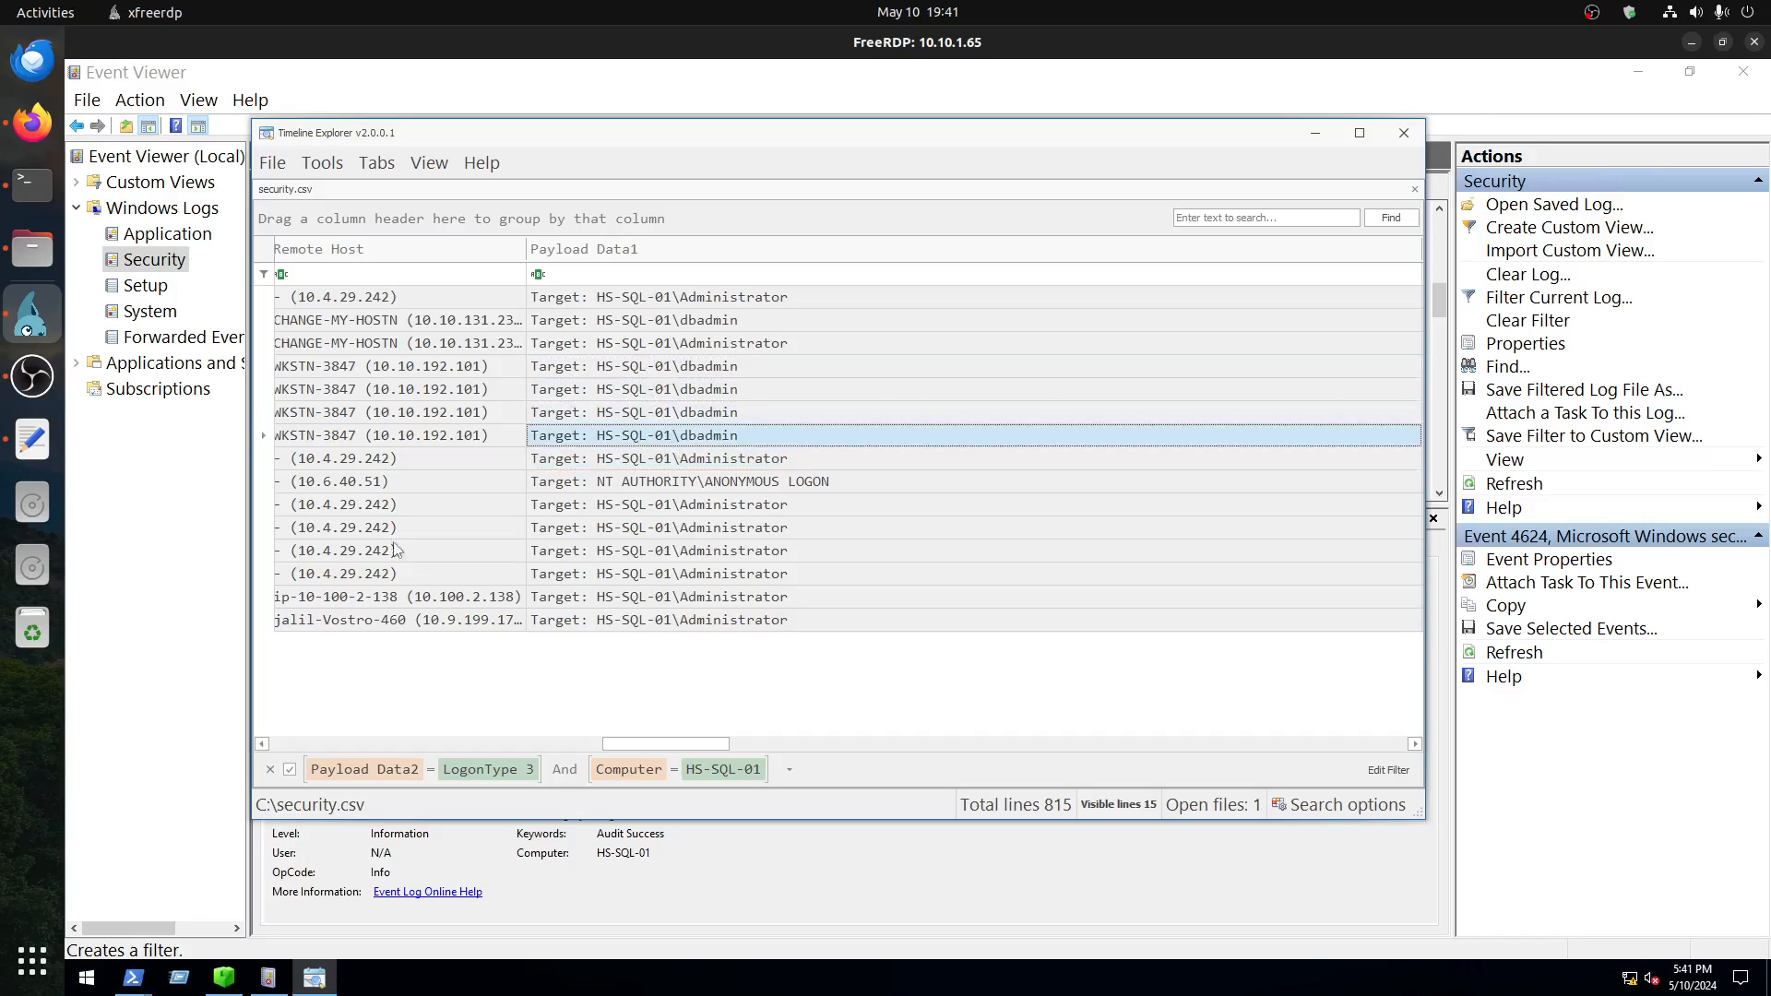
Step: Switch to Event Viewer and recheck the subject and new logon details of the 7:38:48 PM event
{"action": "left_click", "coordinate": [275, 983]}
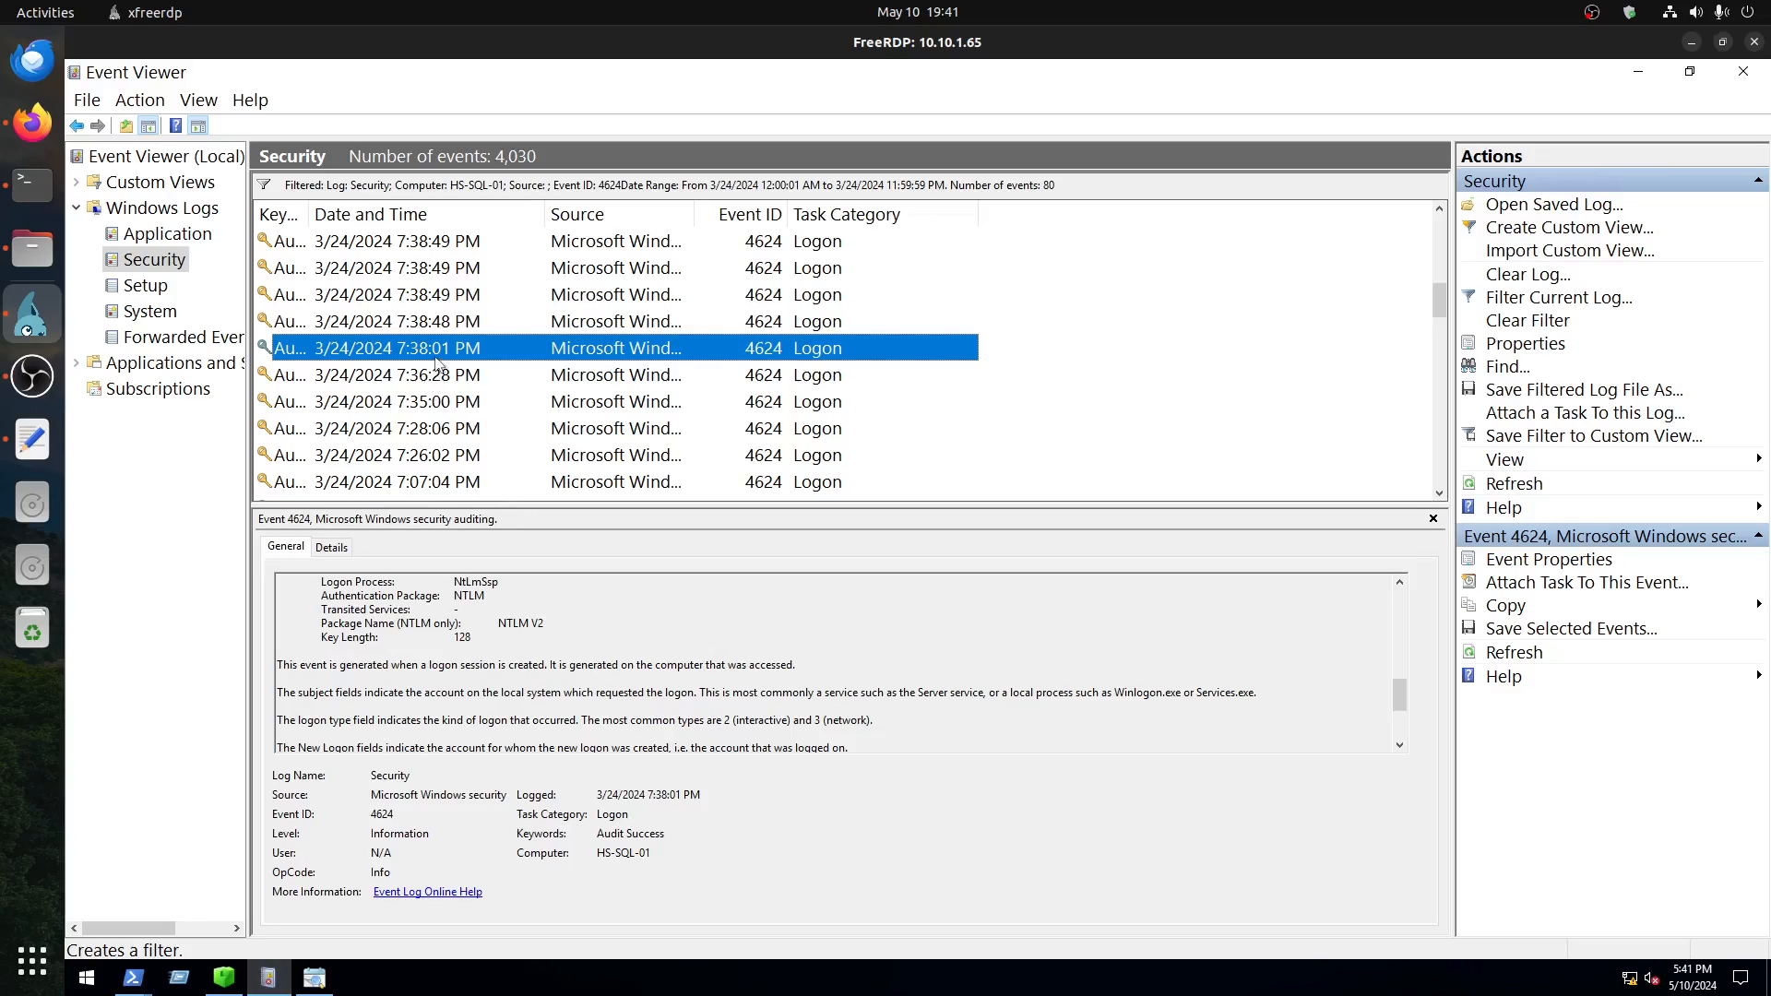
{"action": "left_click", "coordinate": [444, 330]}
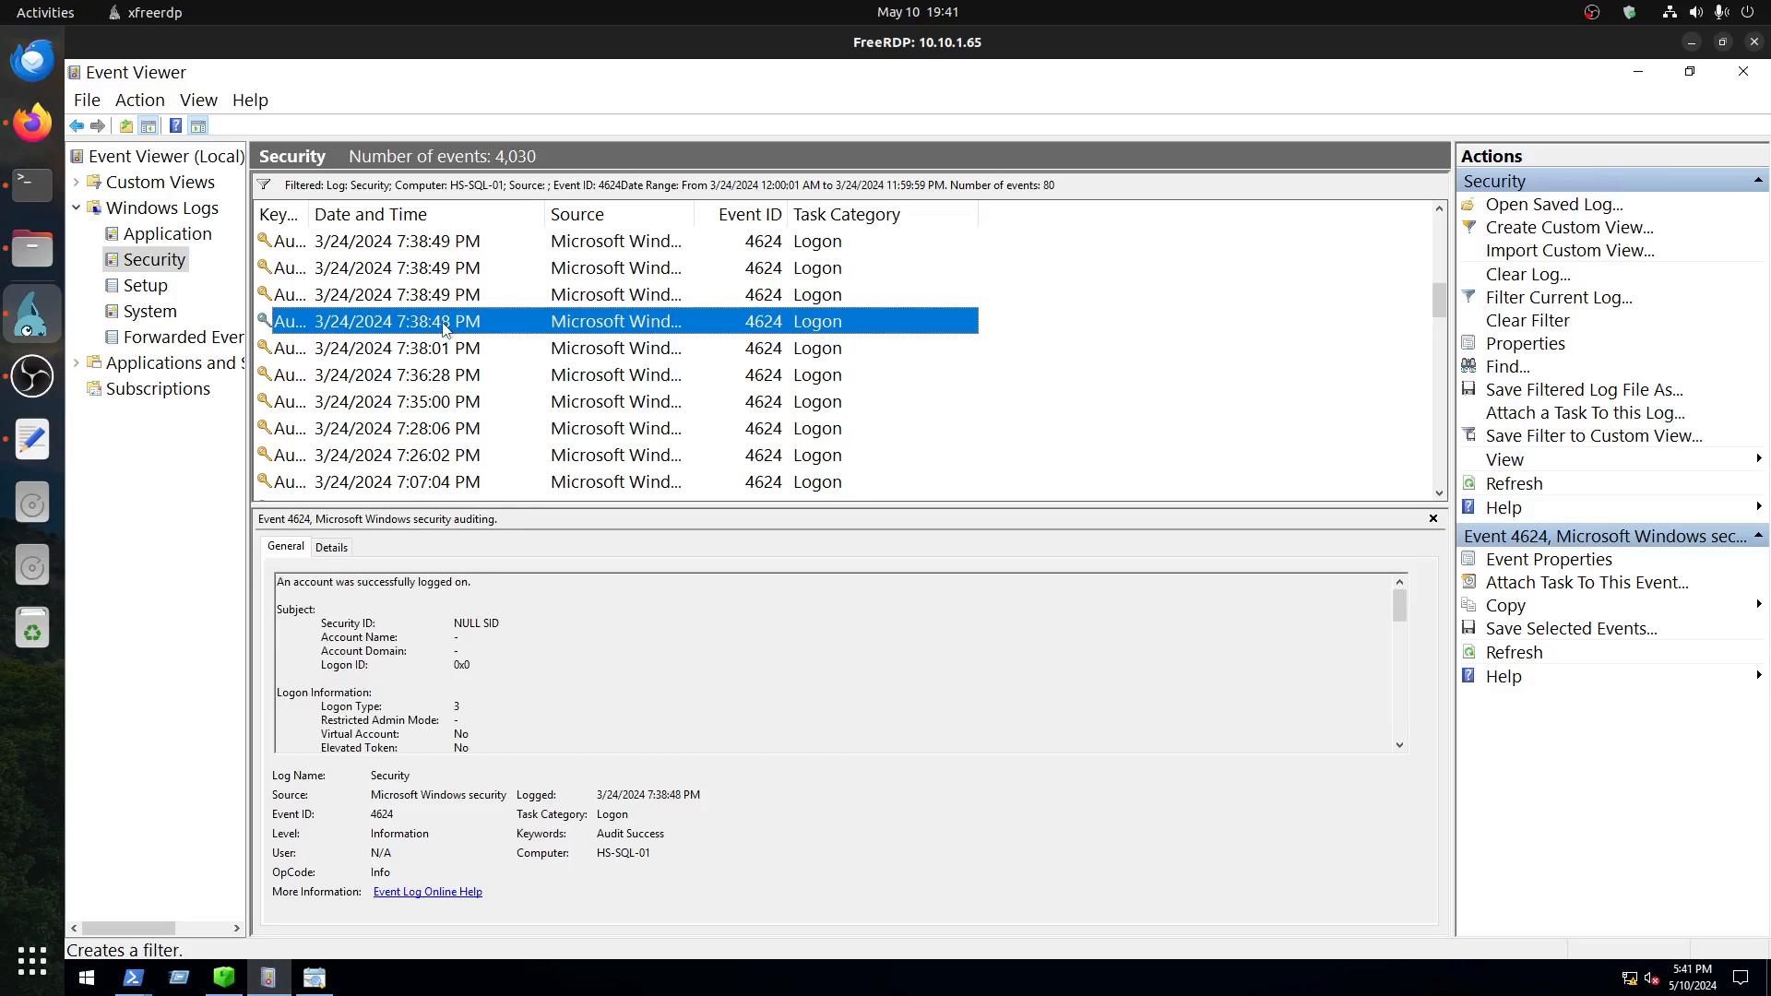
{"action": "left_click", "coordinate": [488, 624]}
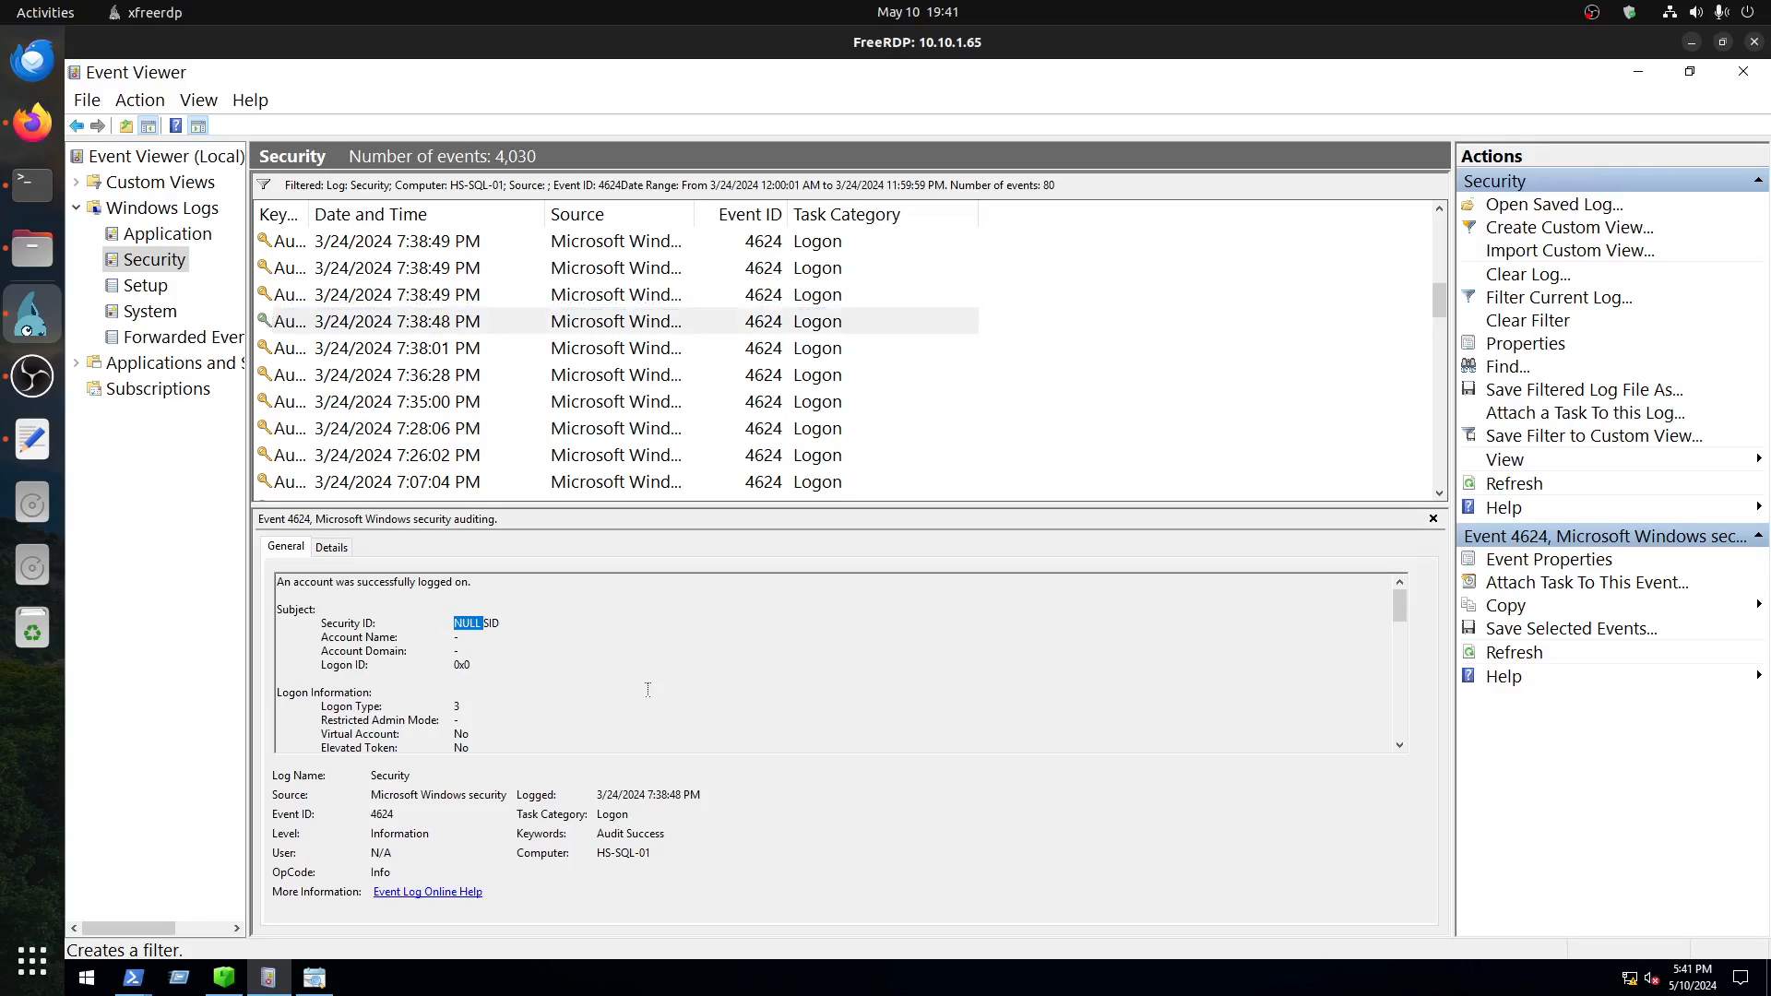
{"action": "scroll", "coordinate": [572, 660], "scroll_direction": "down", "scroll_amount": 6}
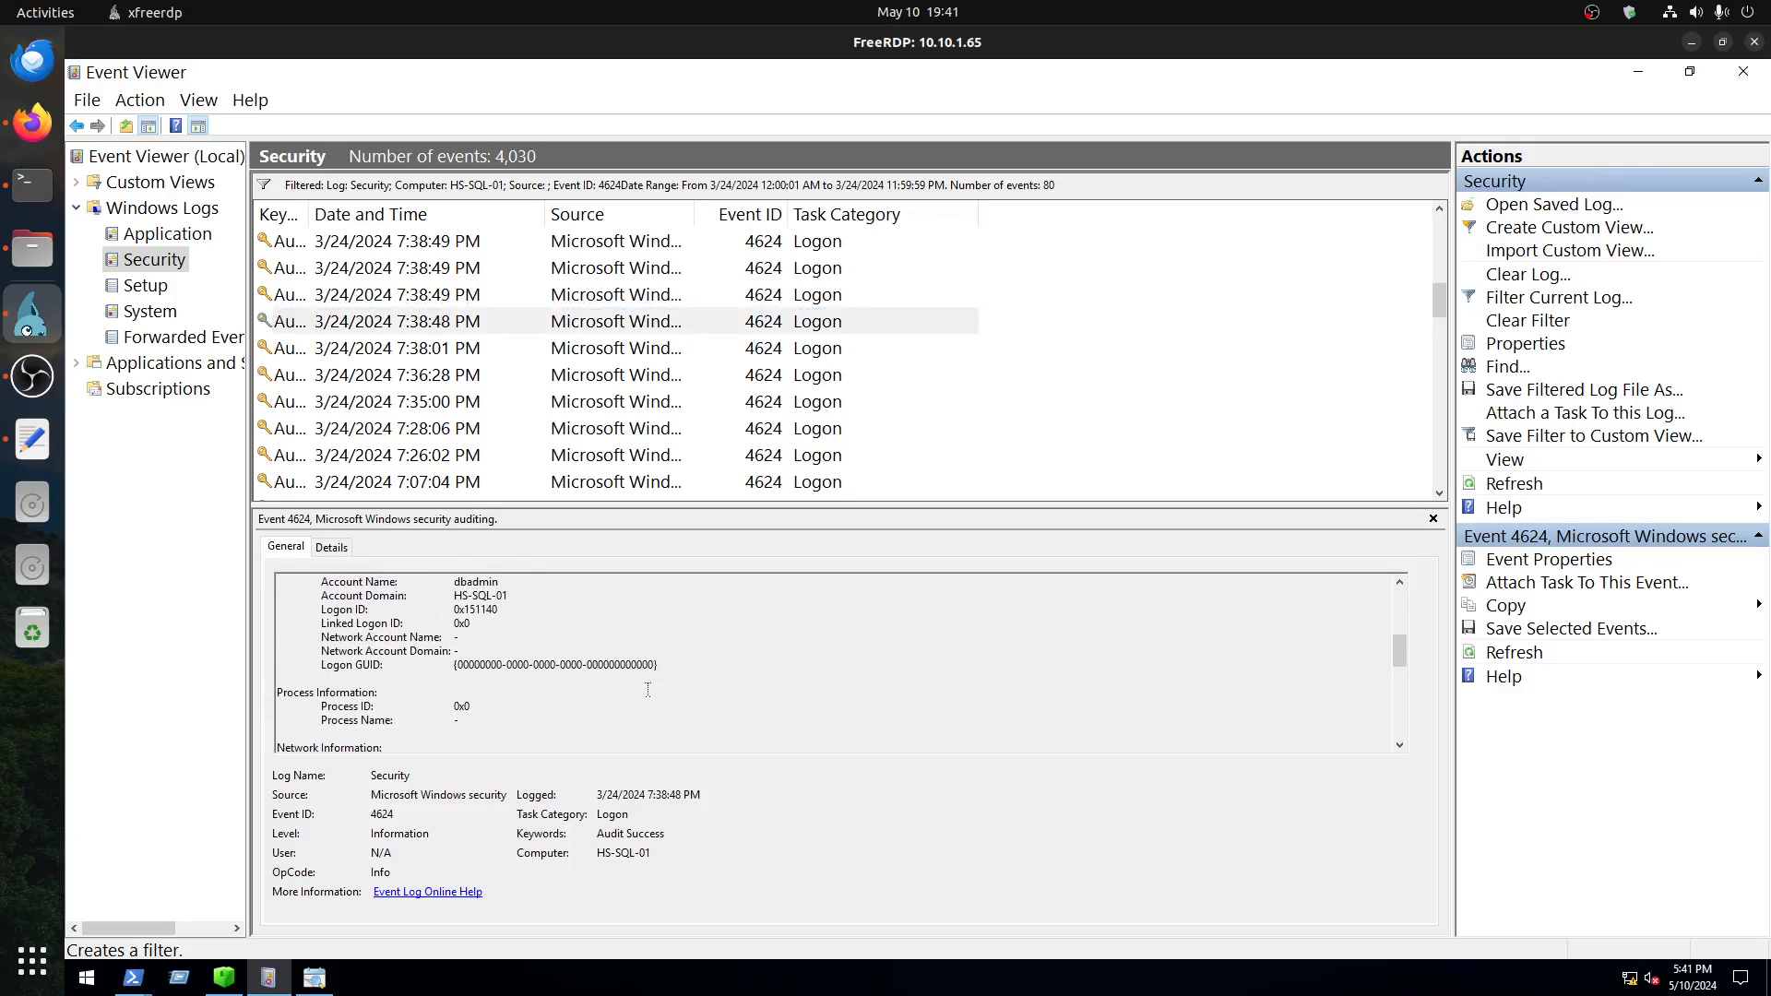
Step: Recheck the 7:38:01 PM event's account, network and authentication details, highlight its logon process, and return to Timeline Explorer
{"action": "left_click", "coordinate": [436, 355]}
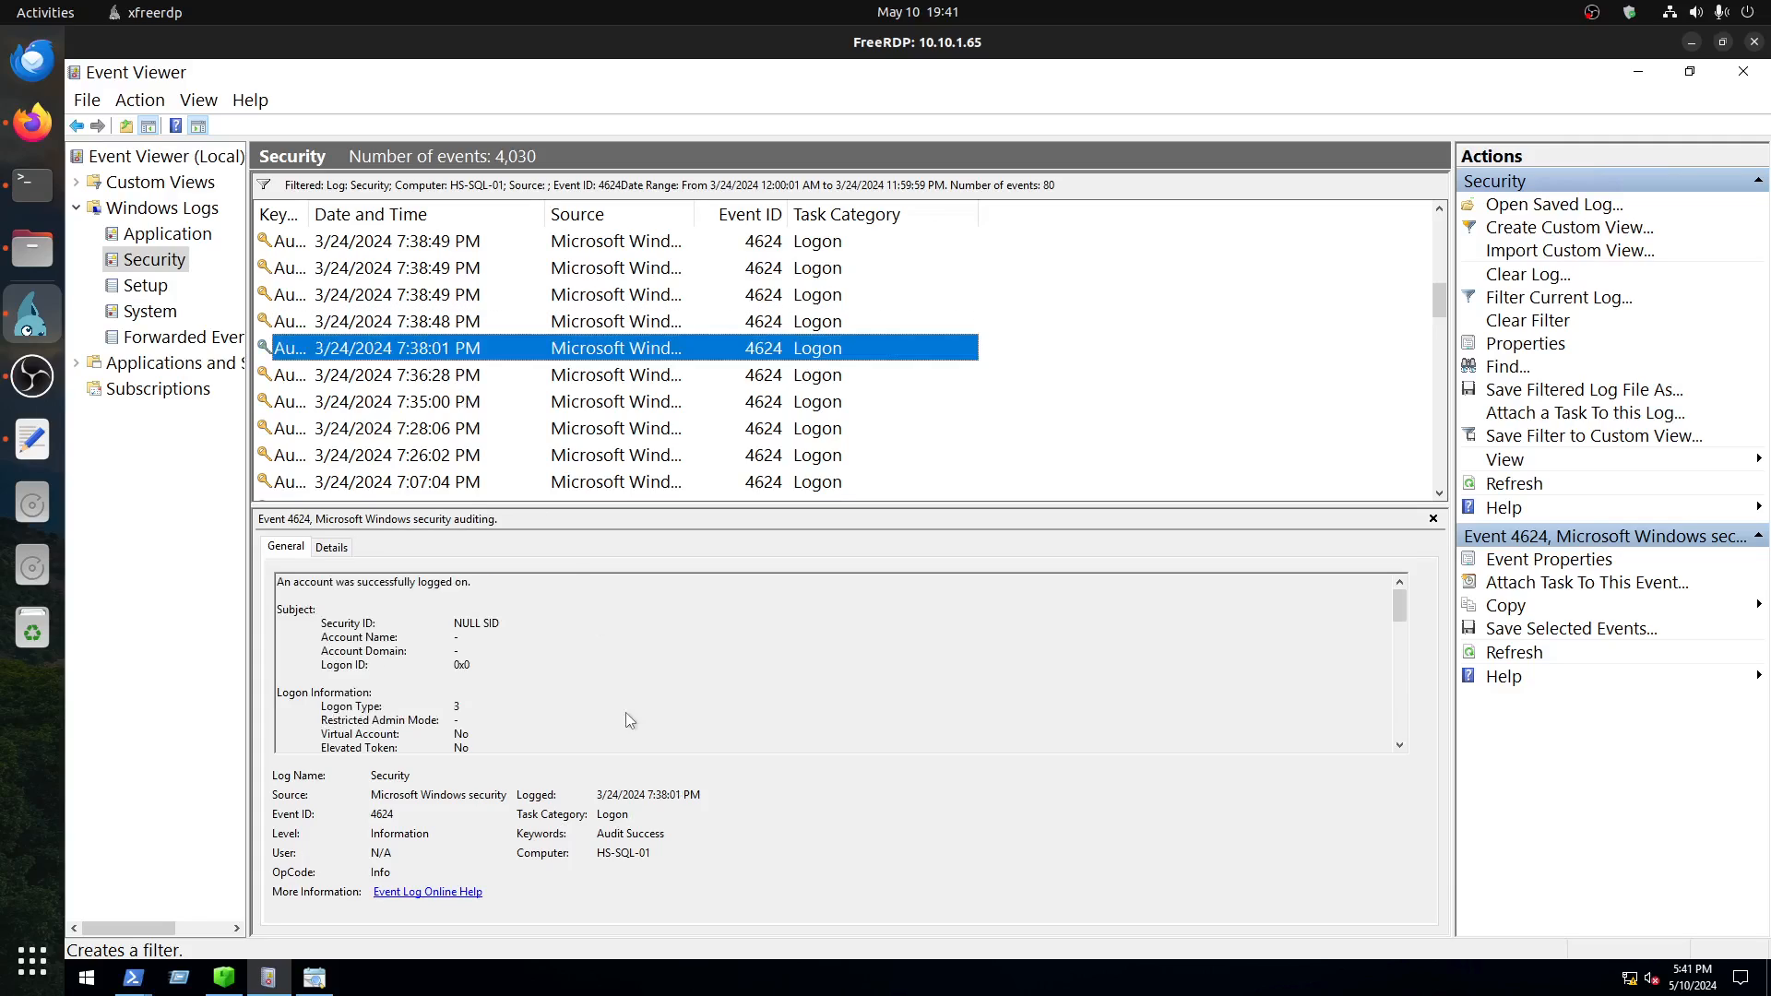
{"action": "scroll", "coordinate": [625, 703], "scroll_direction": "down", "scroll_amount": 10}
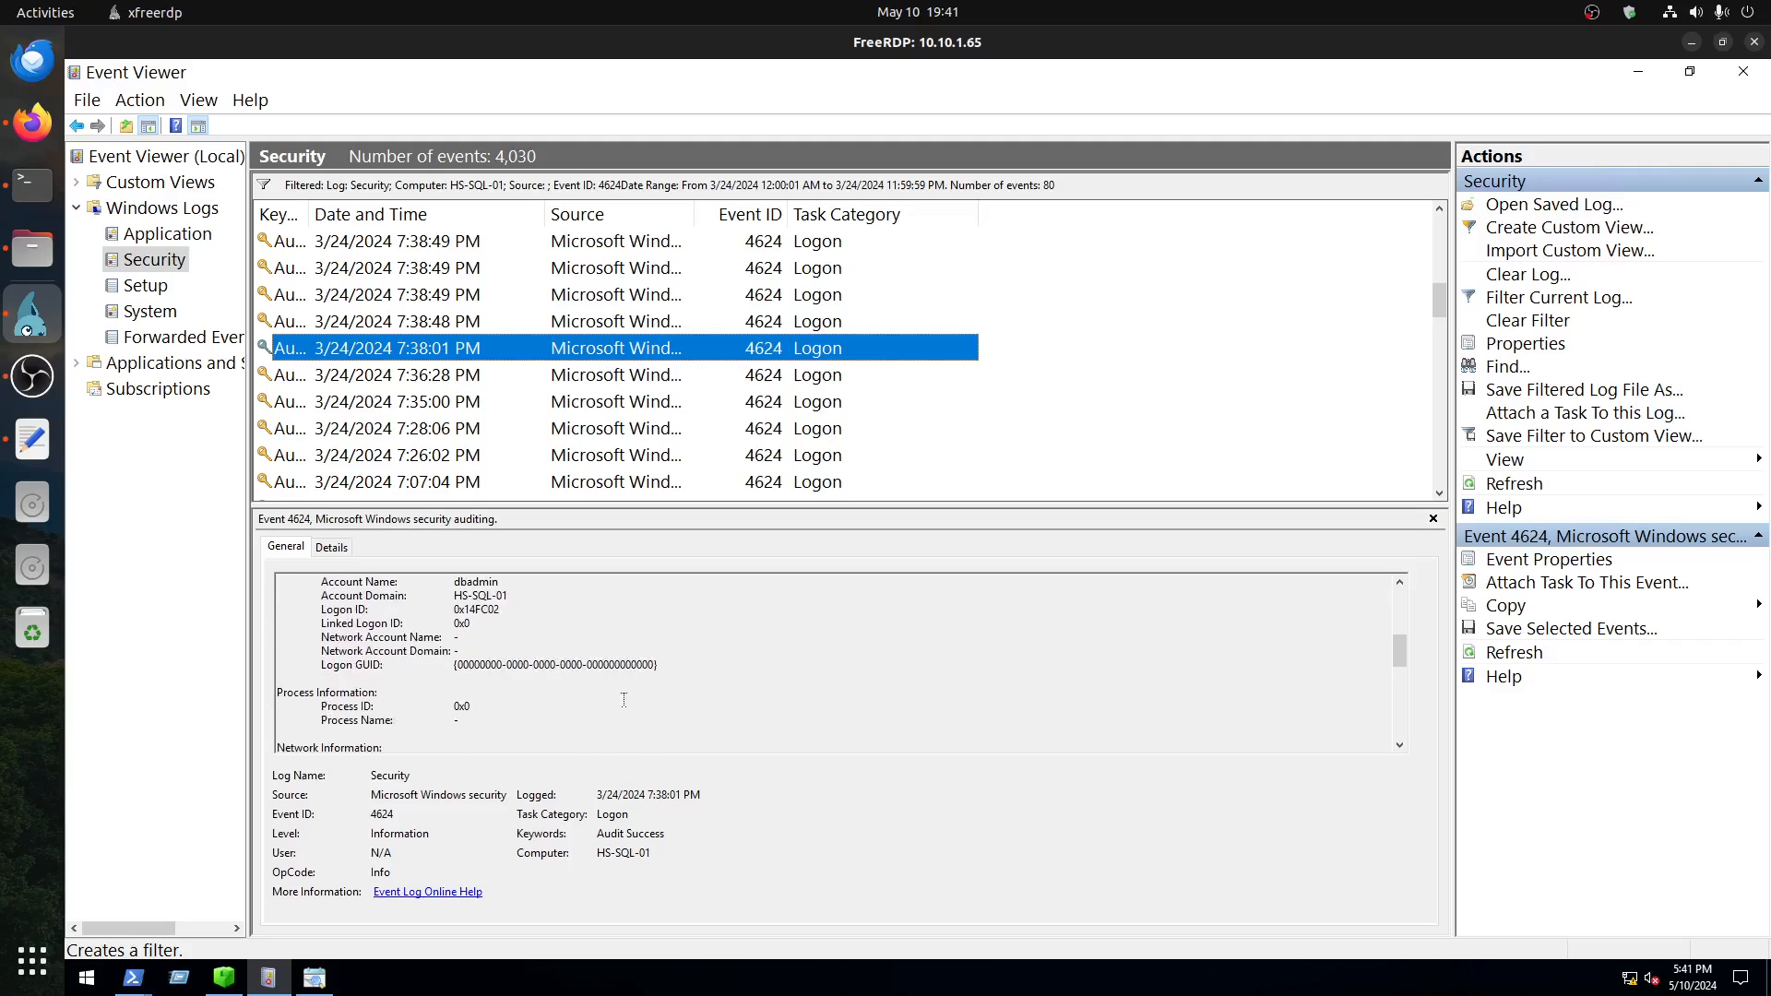
{"action": "scroll", "coordinate": [572, 699], "scroll_direction": "down", "scroll_amount": 2}
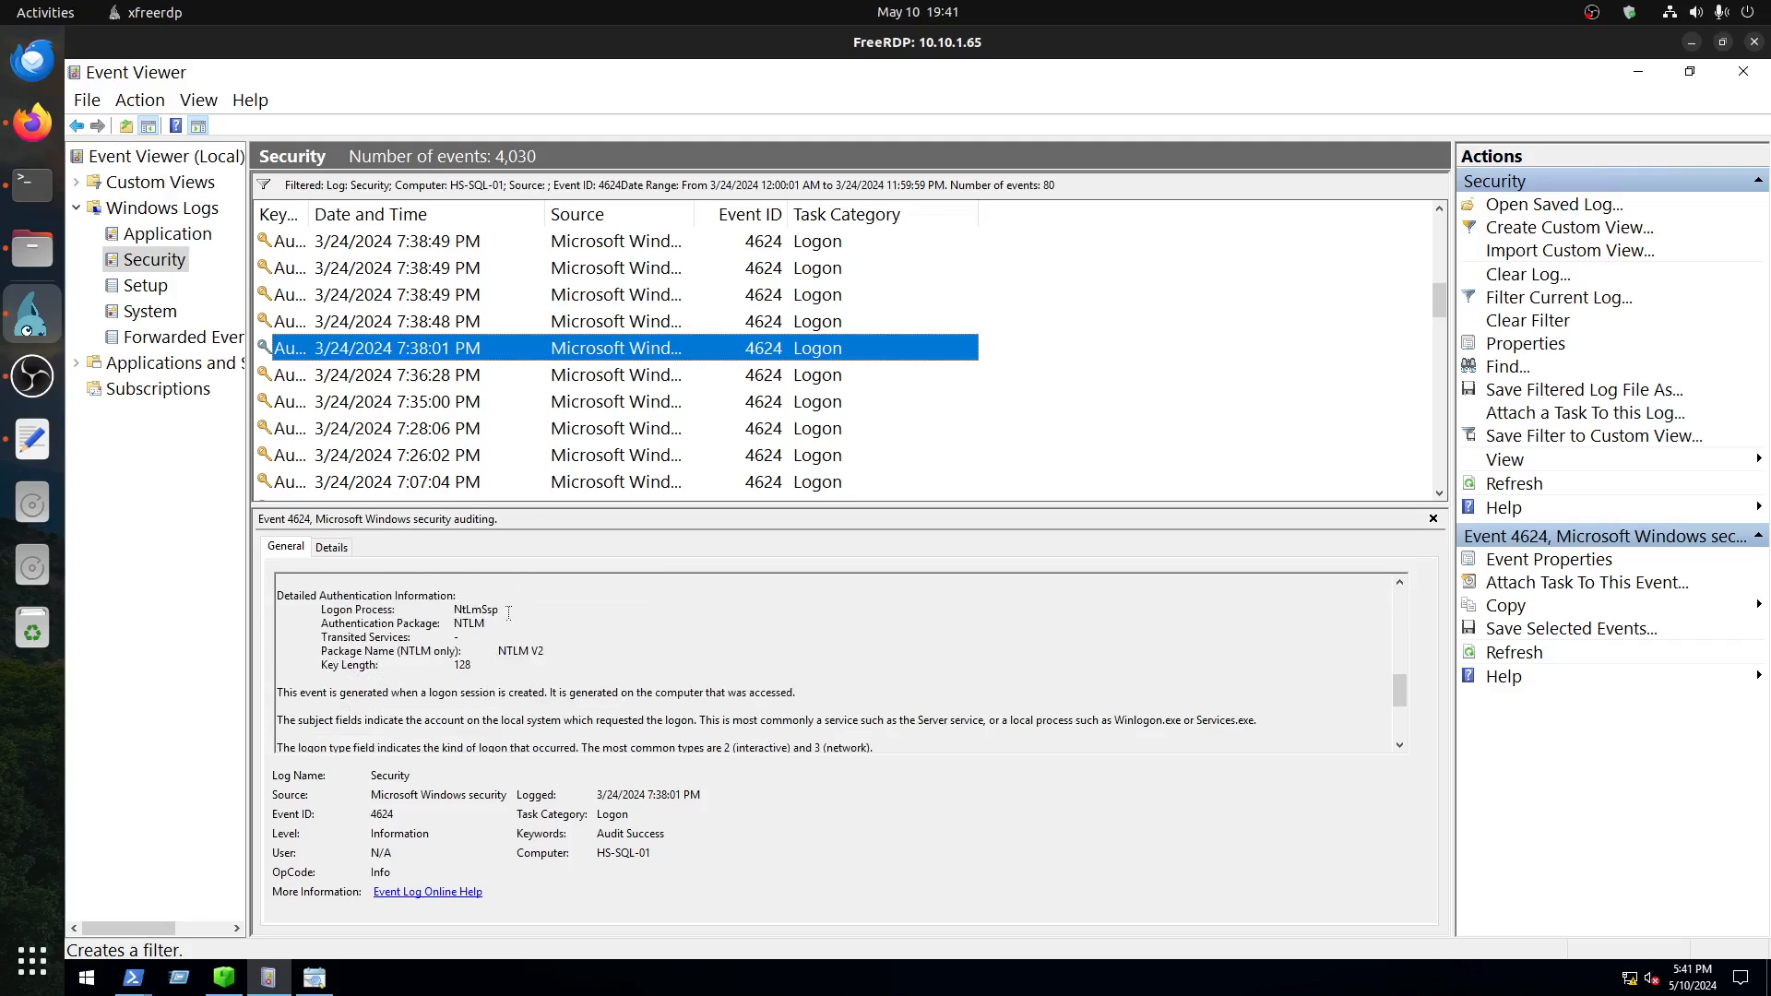
{"action": "left_click_drag", "start_coordinate": [446, 598], "coordinate": [503, 610]}
{"action": "scroll", "coordinate": [529, 673], "scroll_direction": "up", "scroll_amount": 2}
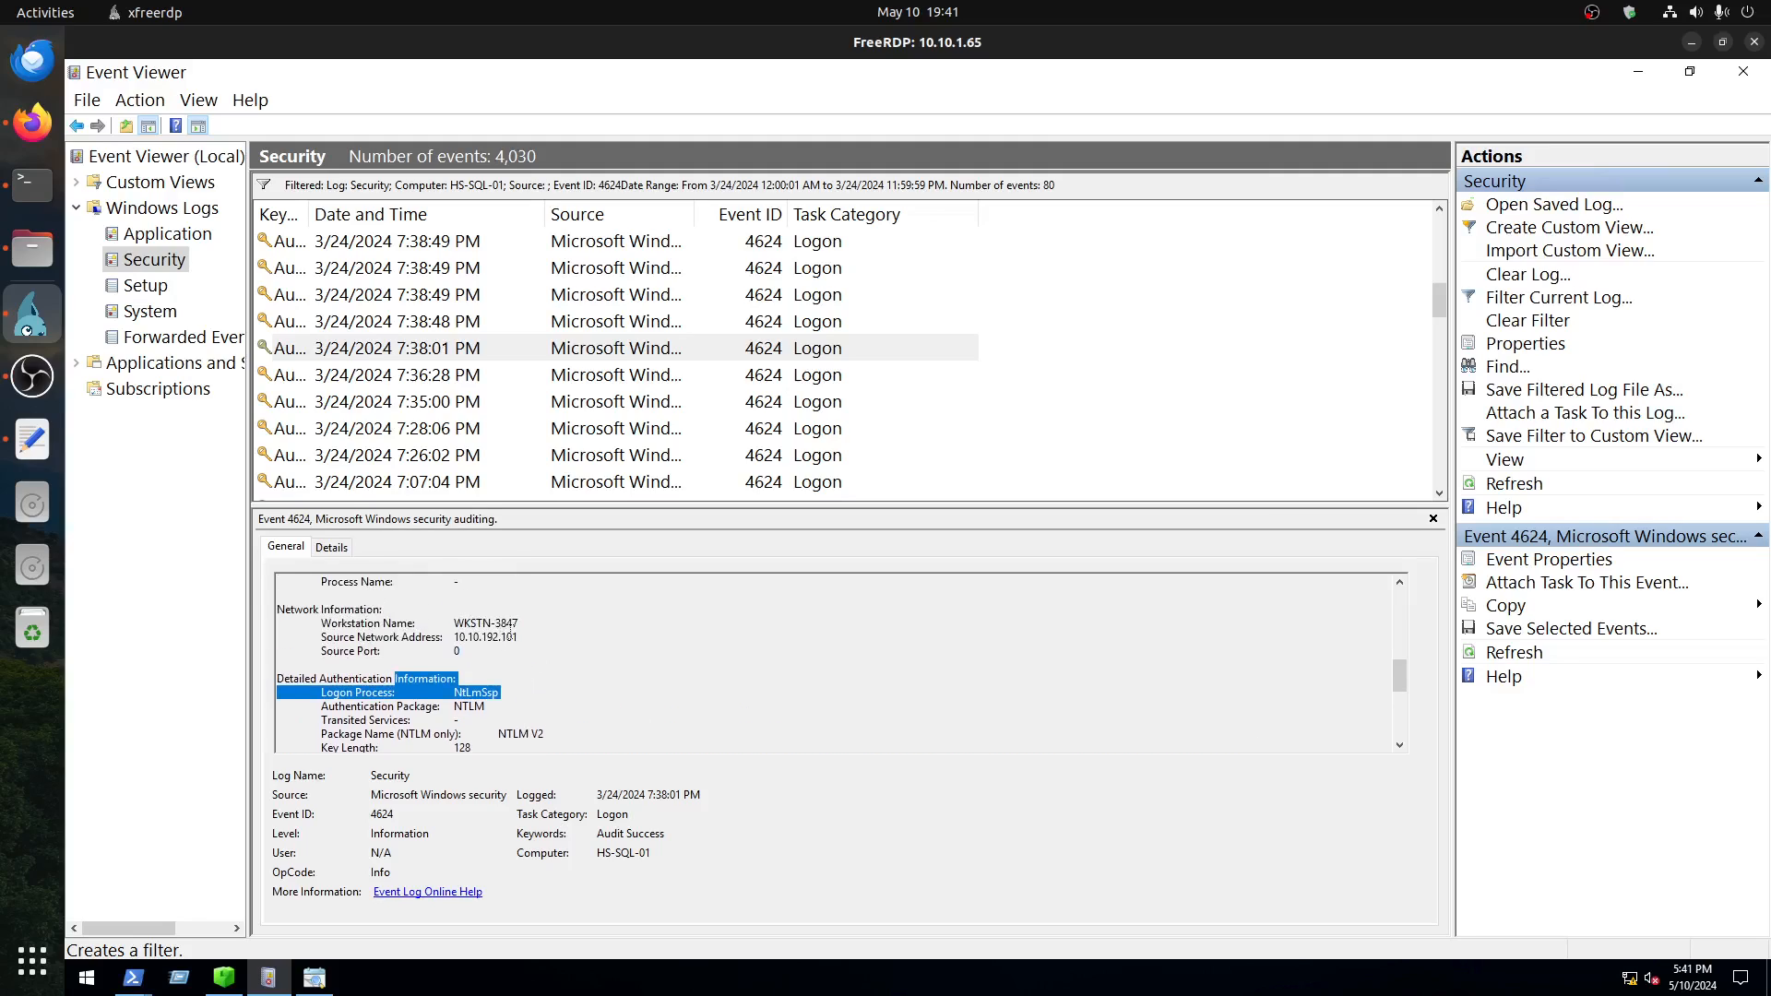
{"action": "left_click", "coordinate": [315, 981]}
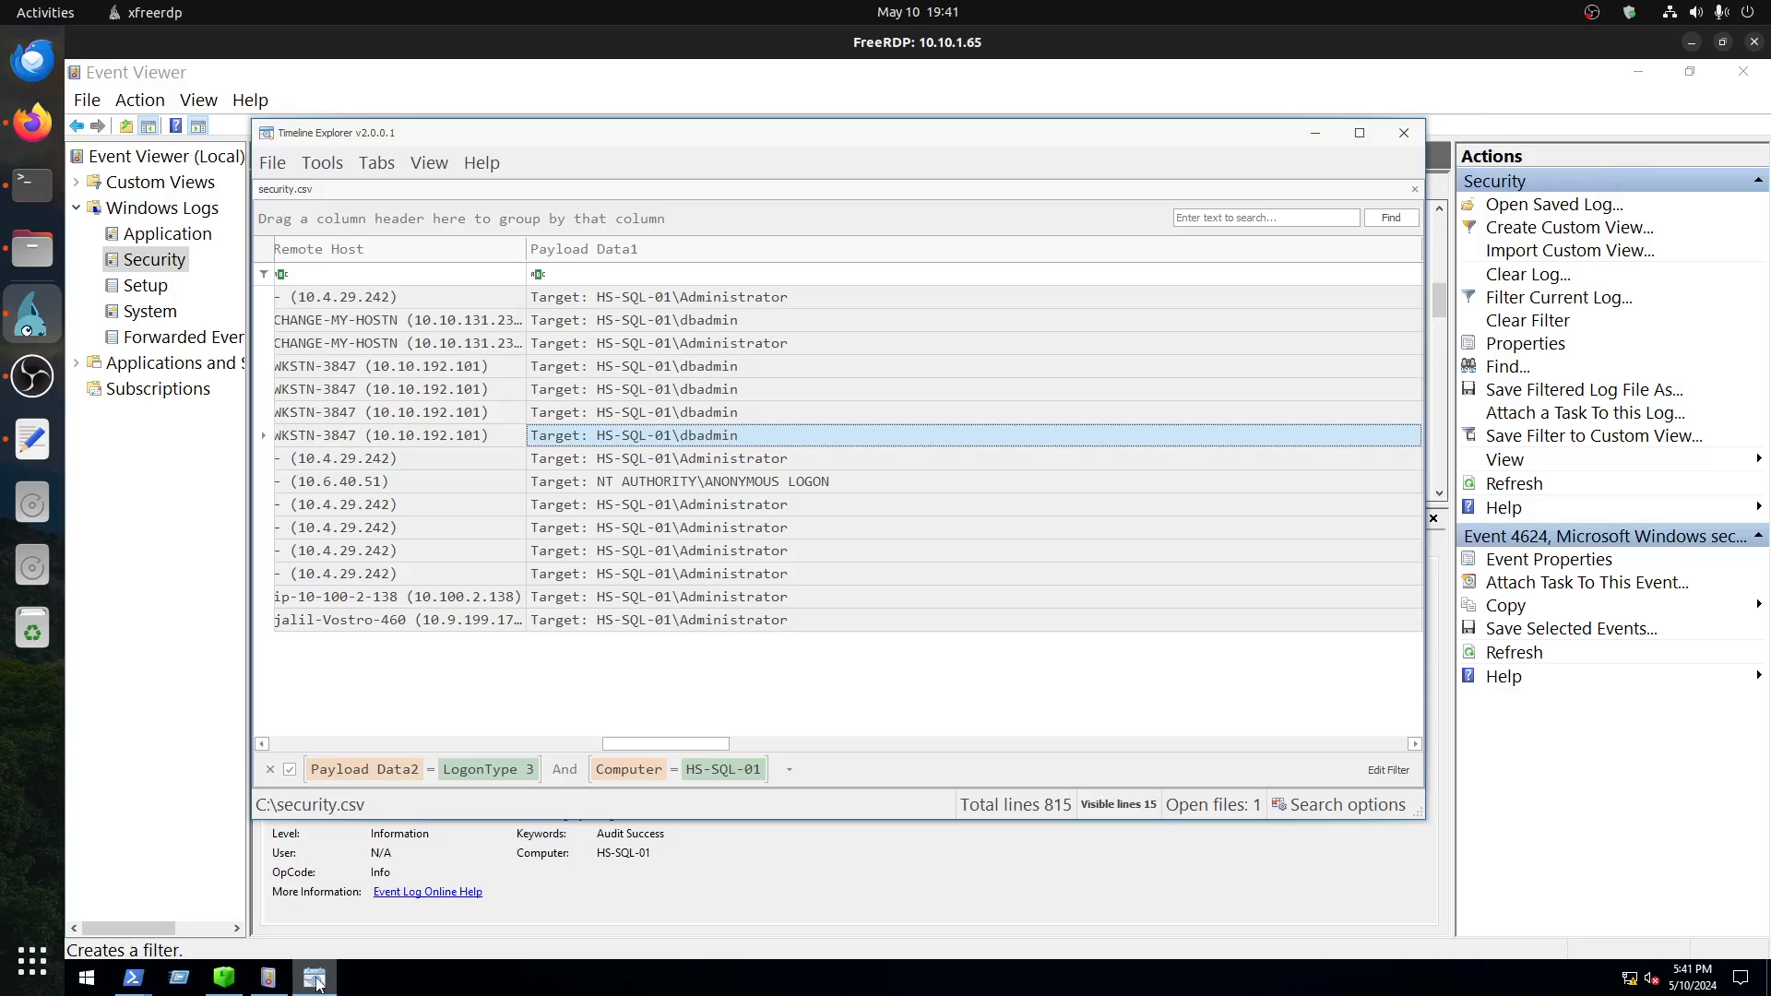
Step: Check the logons' creation times in Timeline Explorer, and clear the current filter on Event Viewer's Security log
{"action": "left_click_drag", "start_coordinate": [635, 747], "coordinate": [279, 747]}
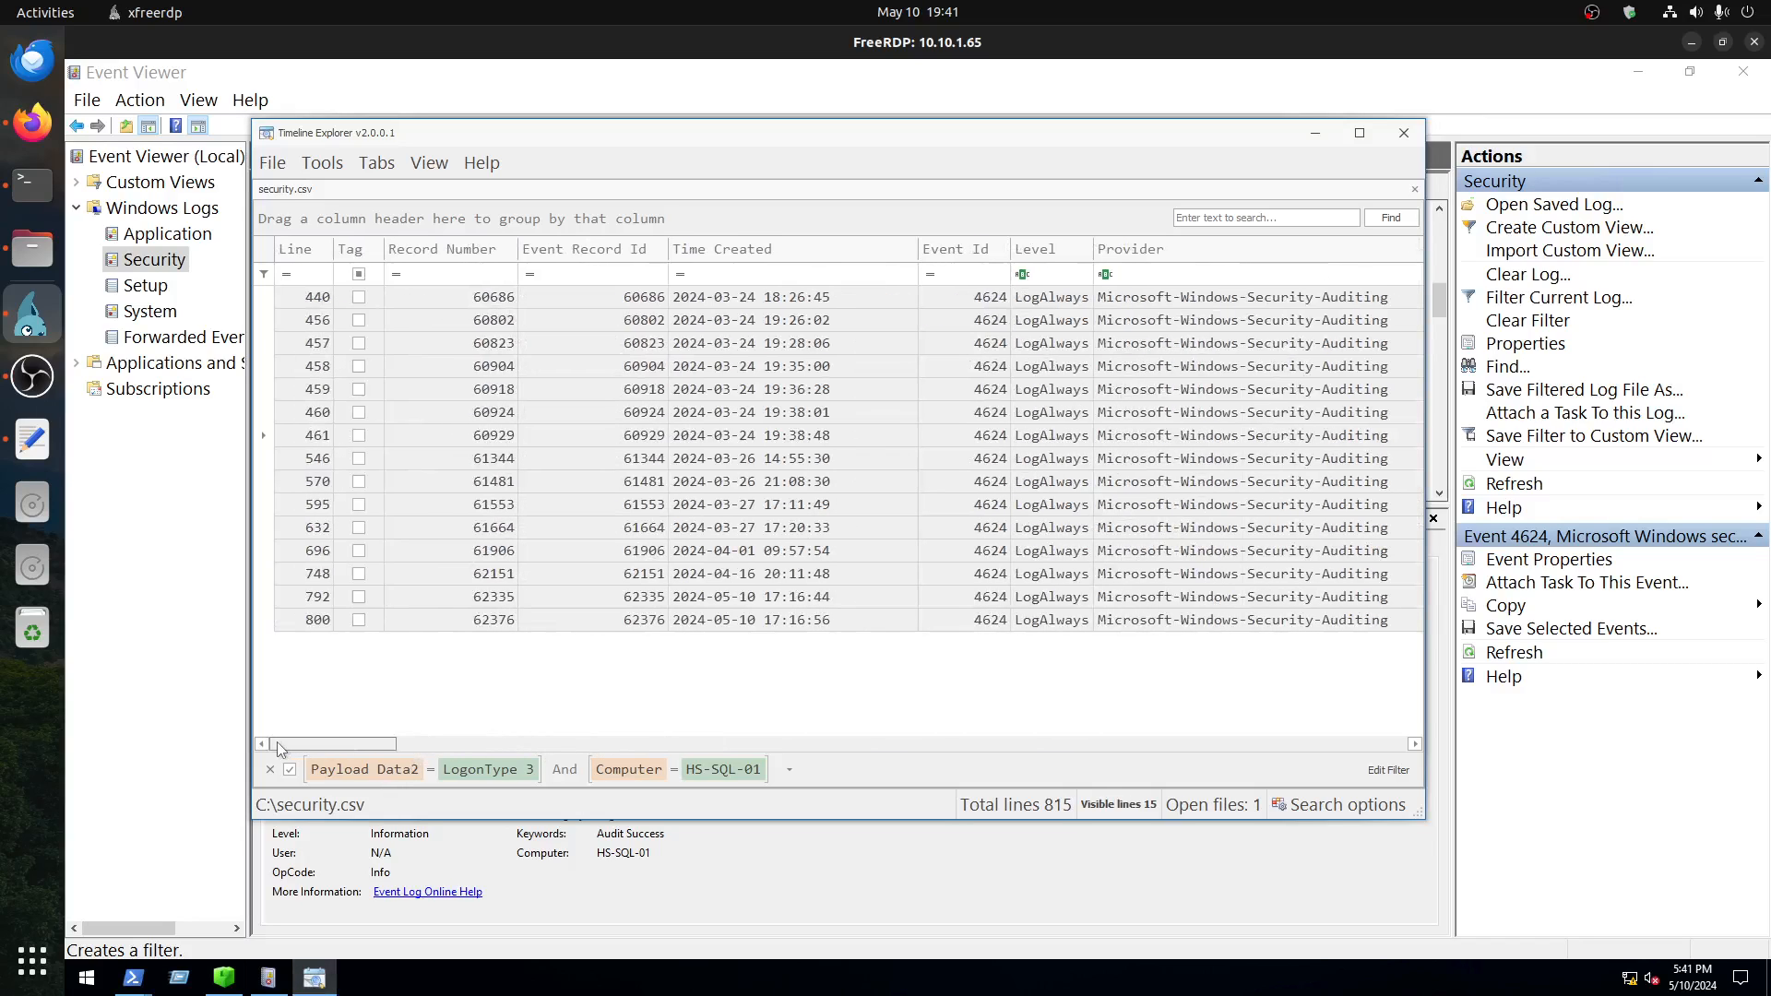
{"action": "left_click", "coordinate": [268, 979]}
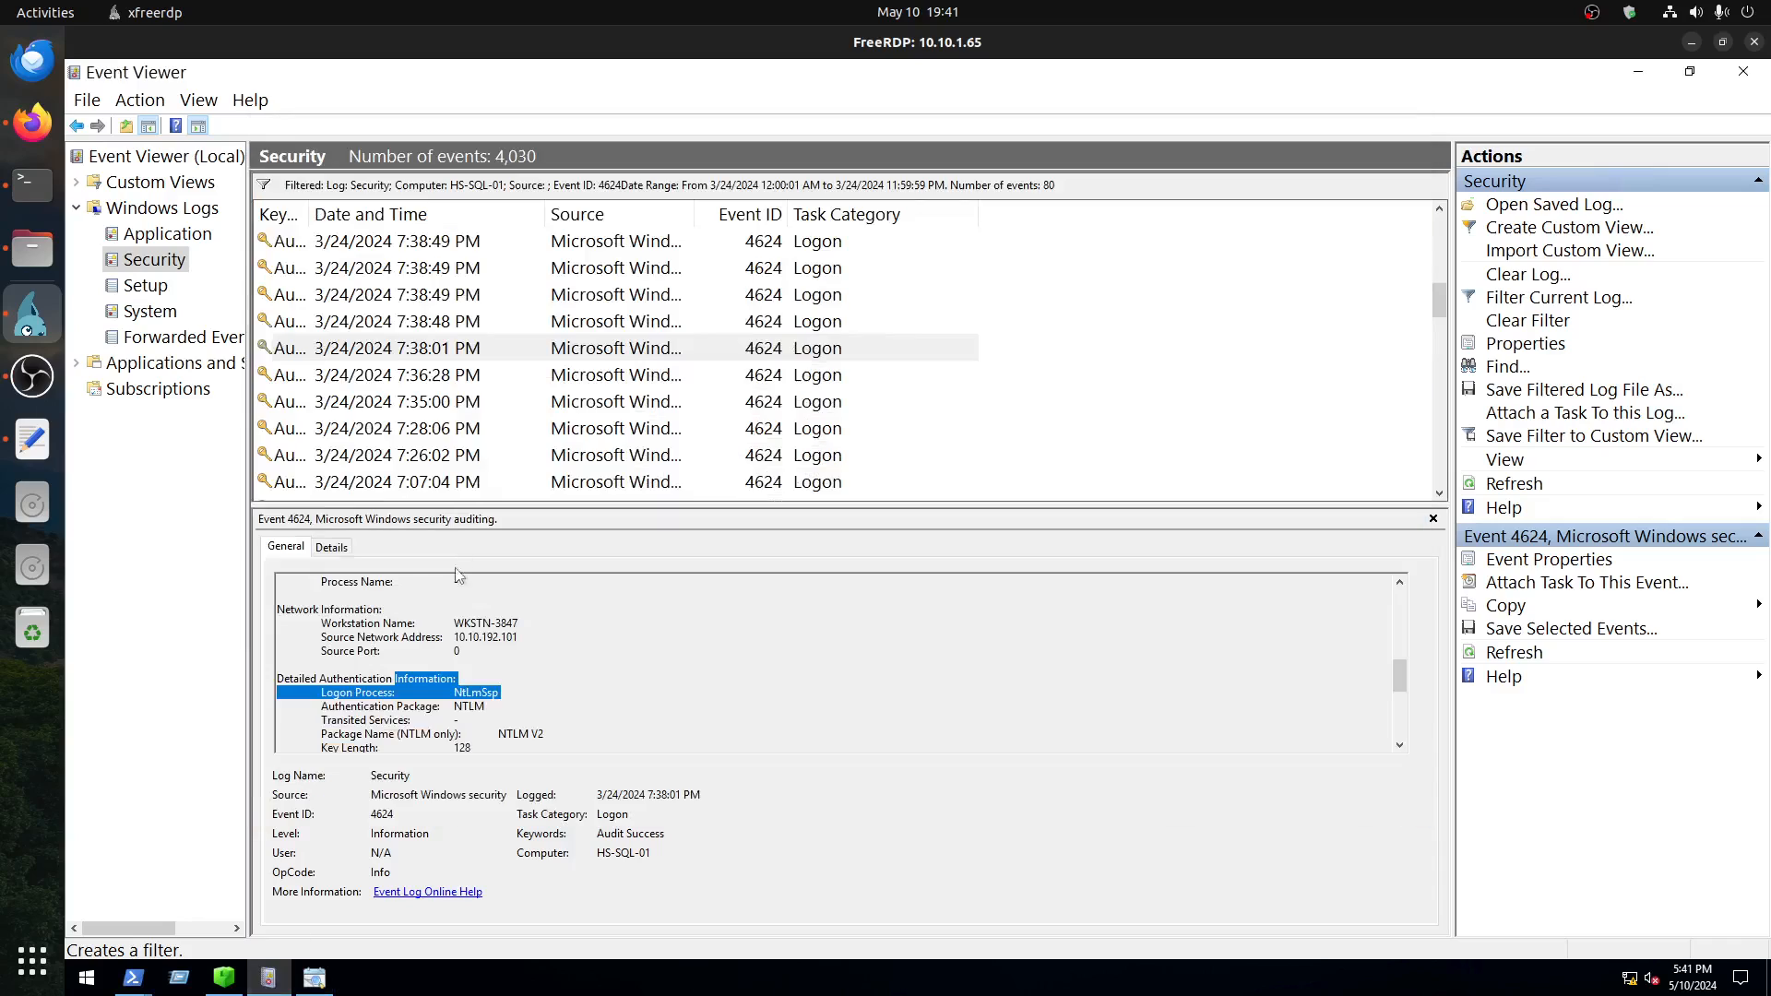
{"action": "left_click", "coordinate": [314, 979]}
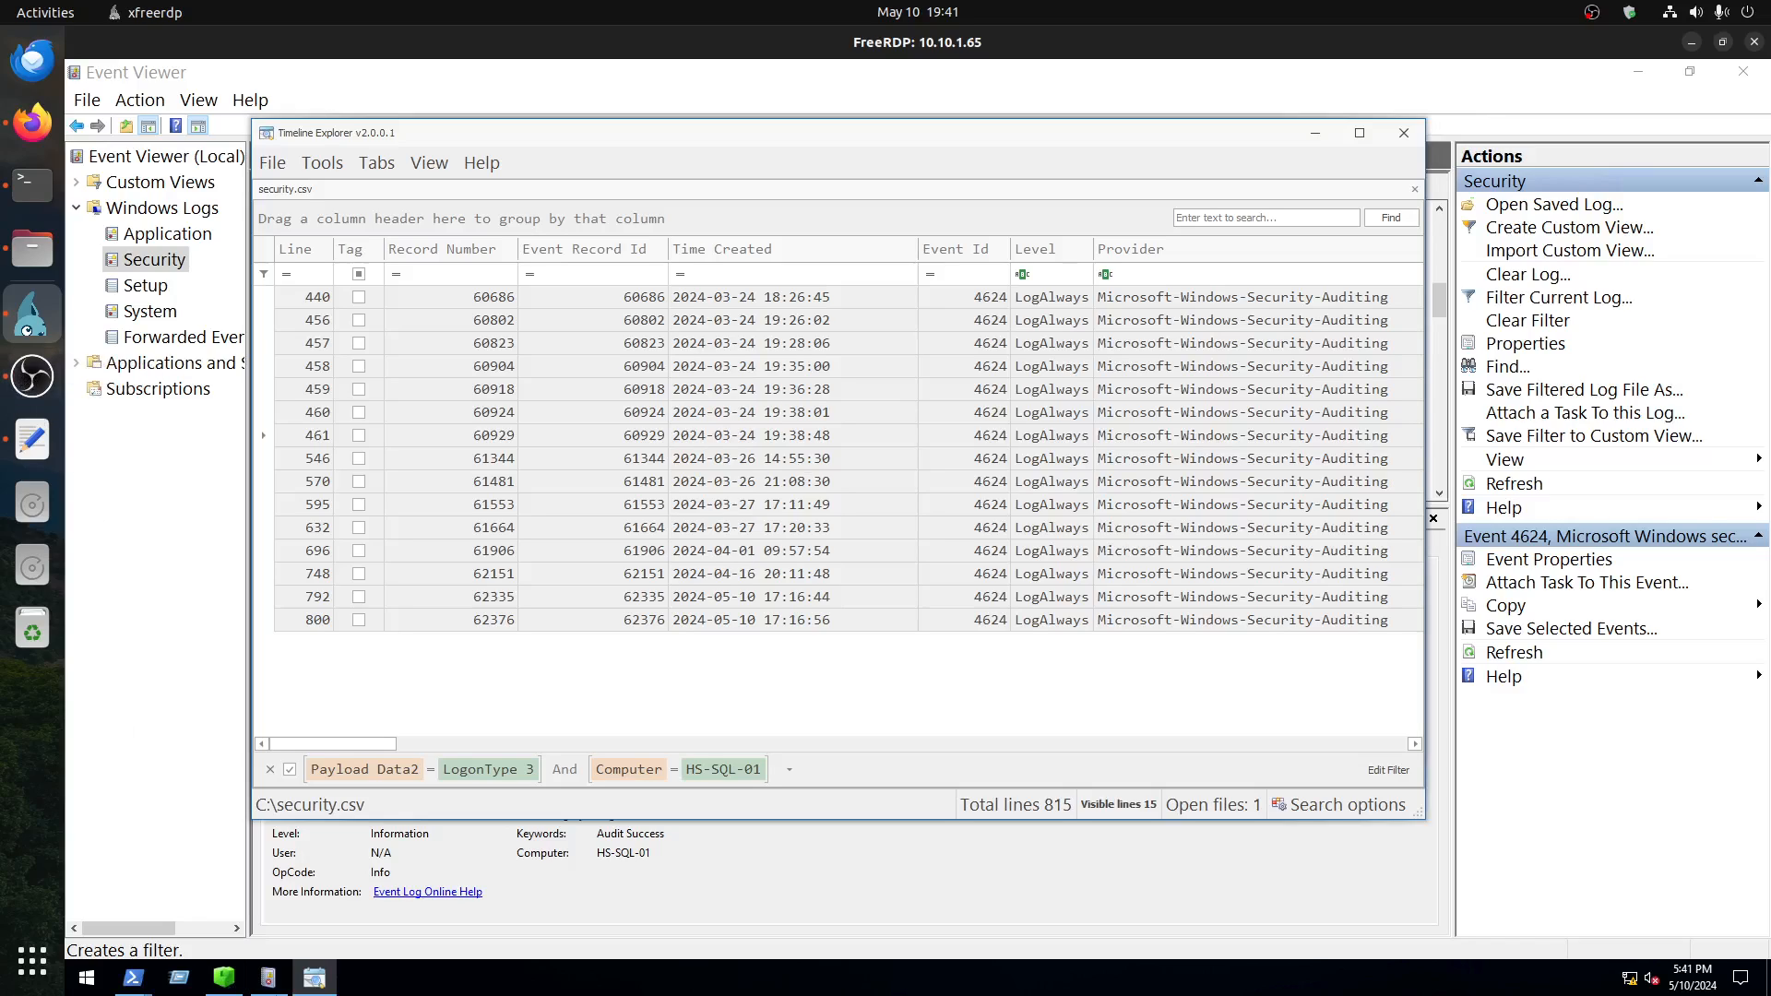
{"action": "left_click", "coordinate": [262, 986]}
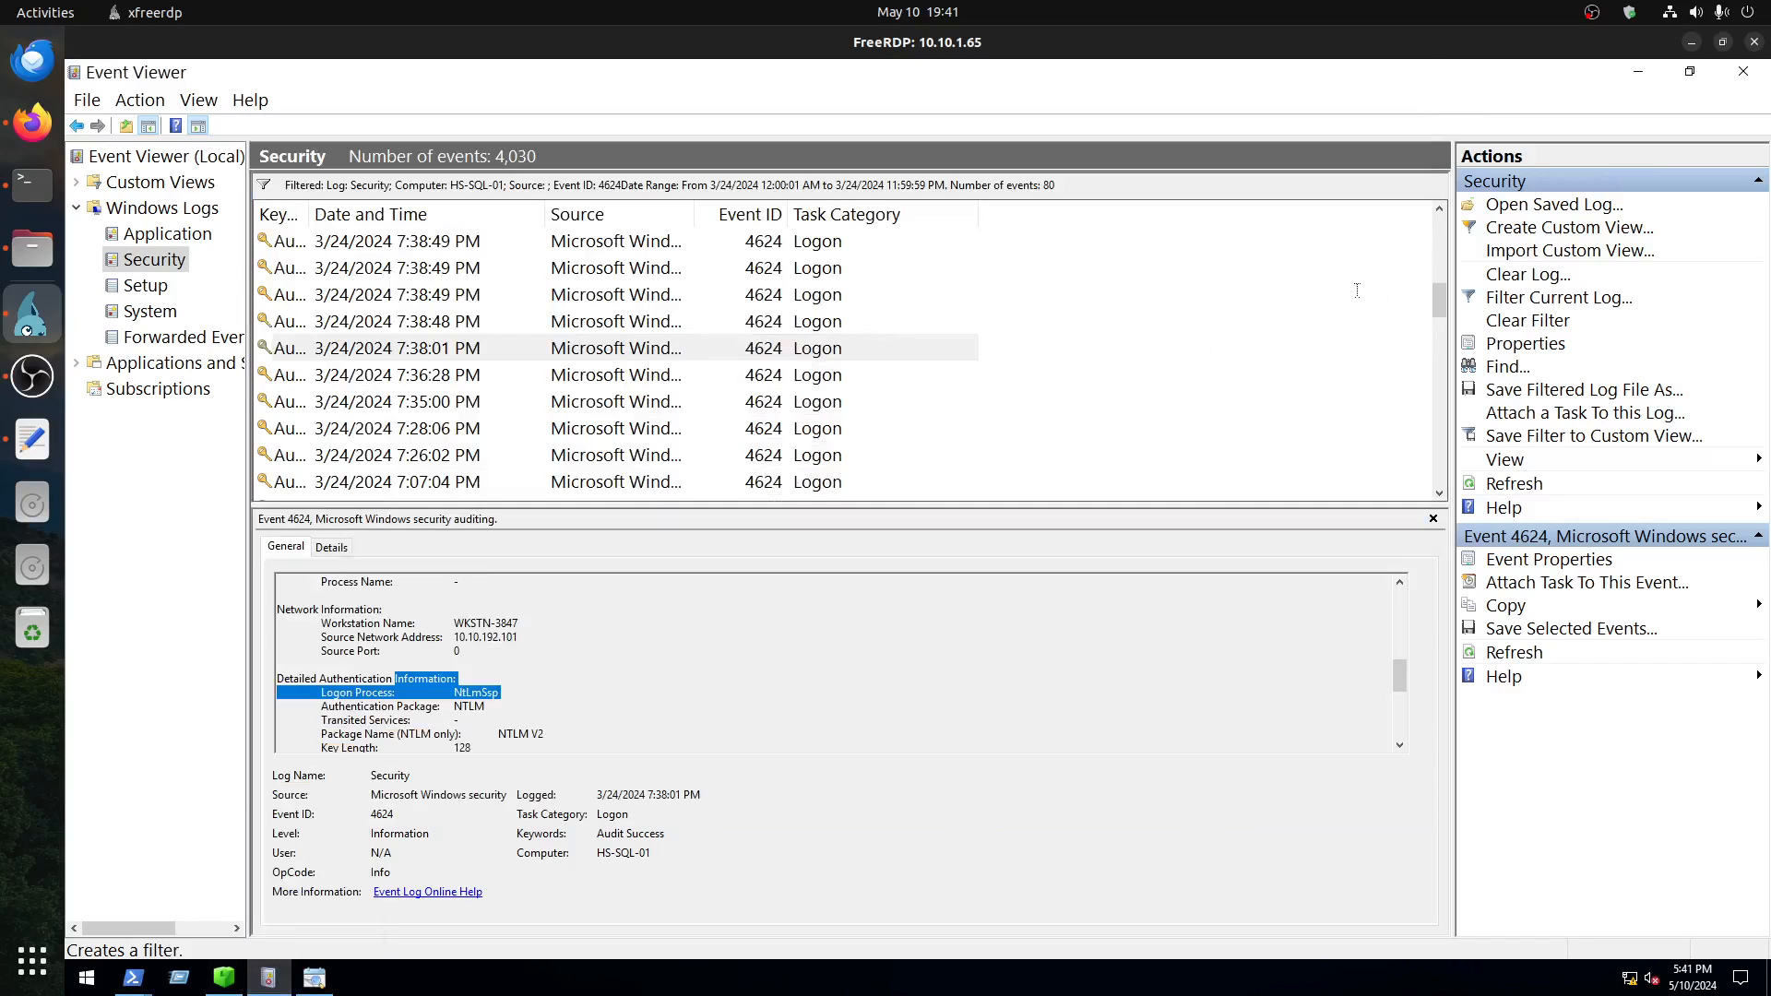
{"action": "left_click", "coordinate": [1545, 329]}
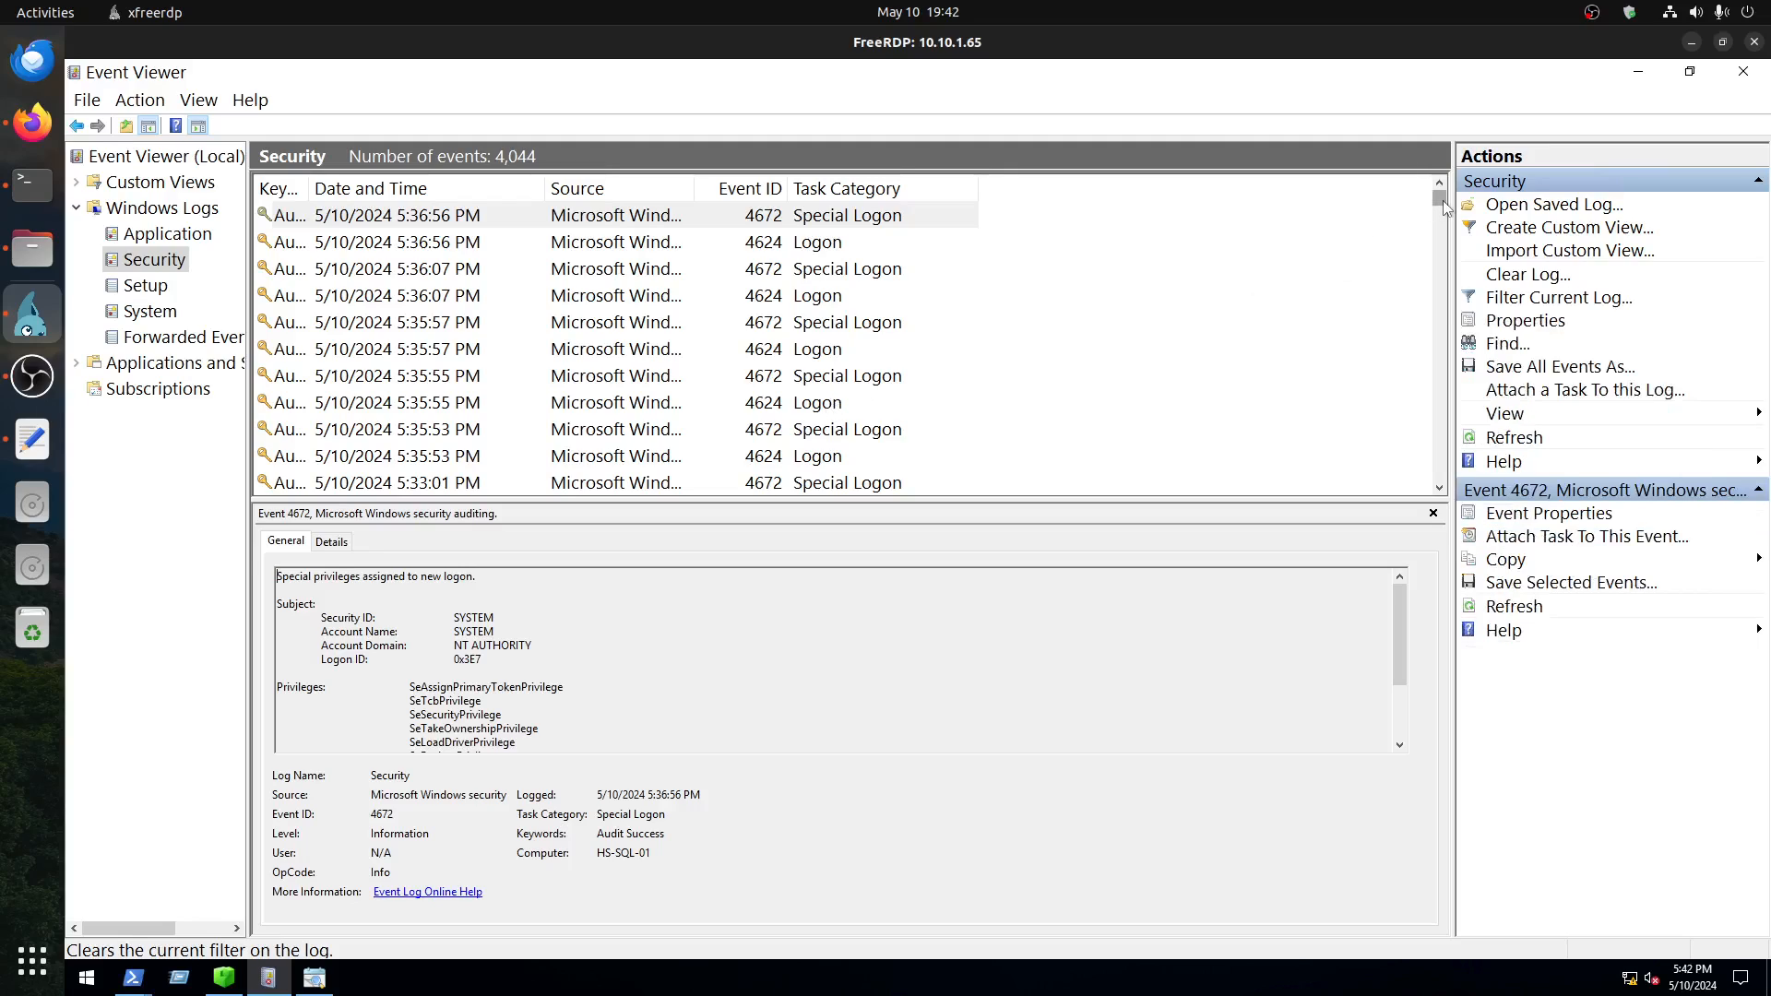
Step: Look for the 3/24/2024 events in the unfiltered Security log, and select line 461's creation time in Timeline Explorer
{"action": "left_click_drag", "start_coordinate": [1442, 199], "coordinate": [1454, 321]}
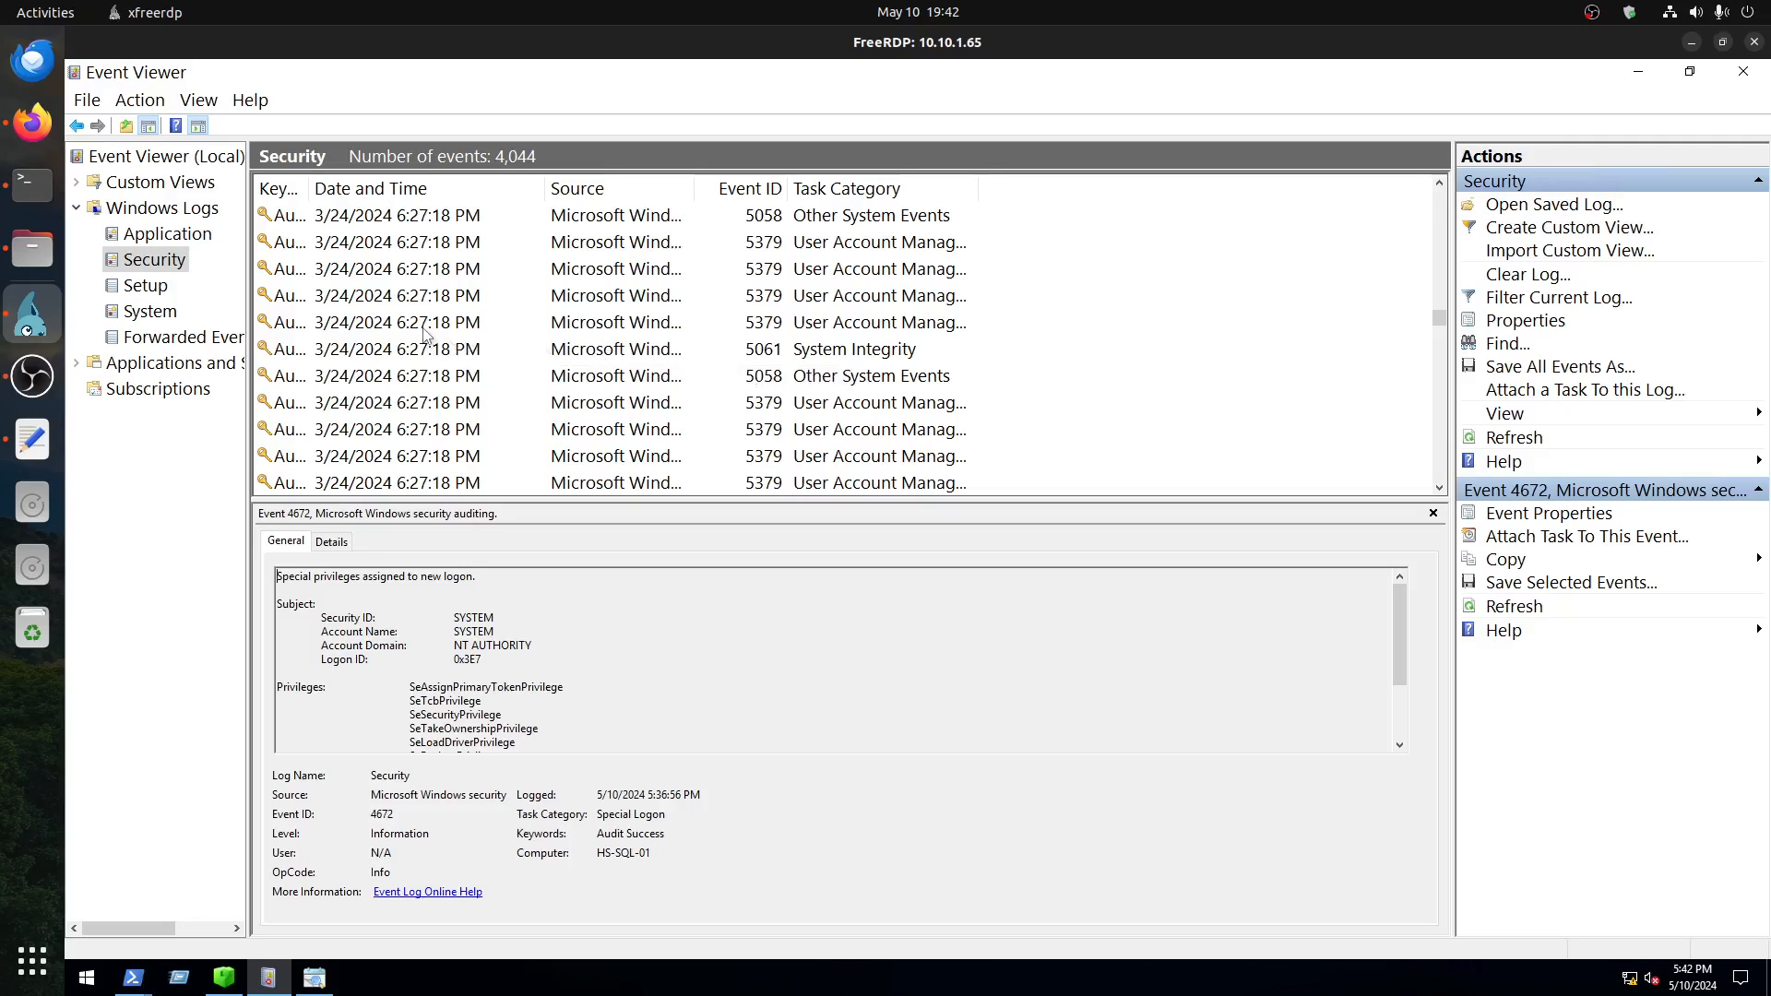
{"action": "scroll", "coordinate": [443, 332], "scroll_direction": "up", "scroll_amount": 5}
{"action": "scroll", "coordinate": [437, 315], "scroll_direction": "up", "scroll_amount": 3}
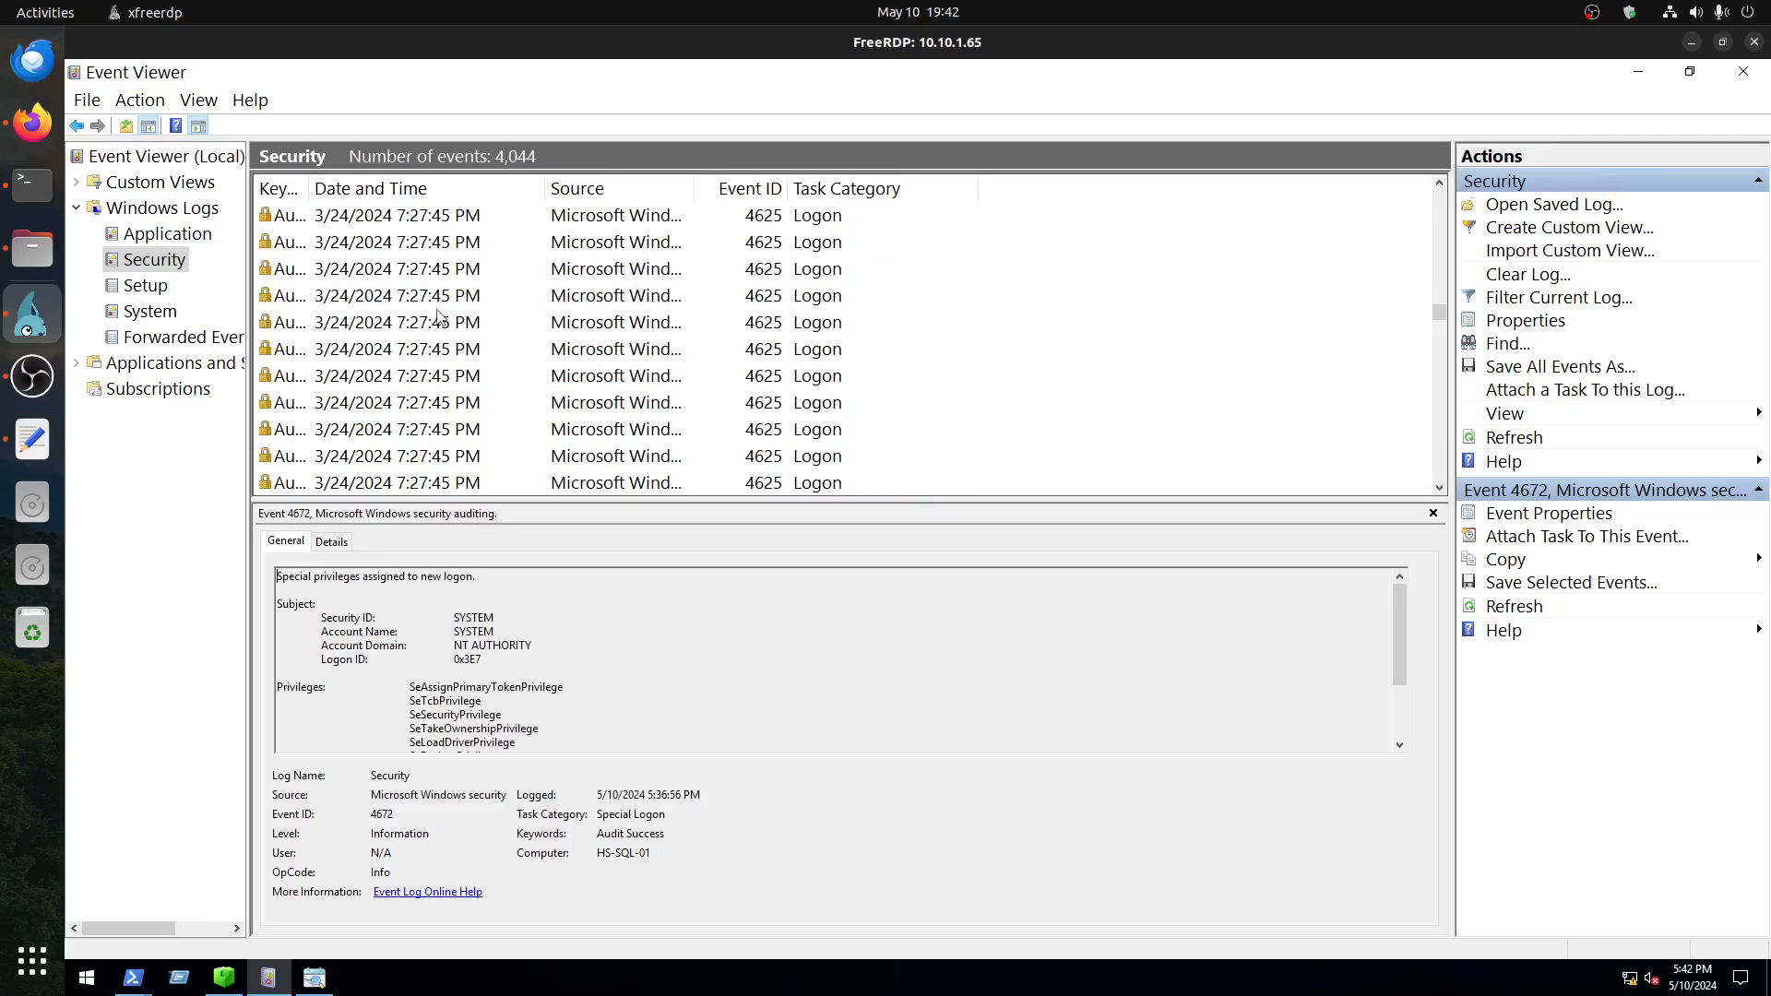
{"action": "left_click", "coordinate": [314, 978]}
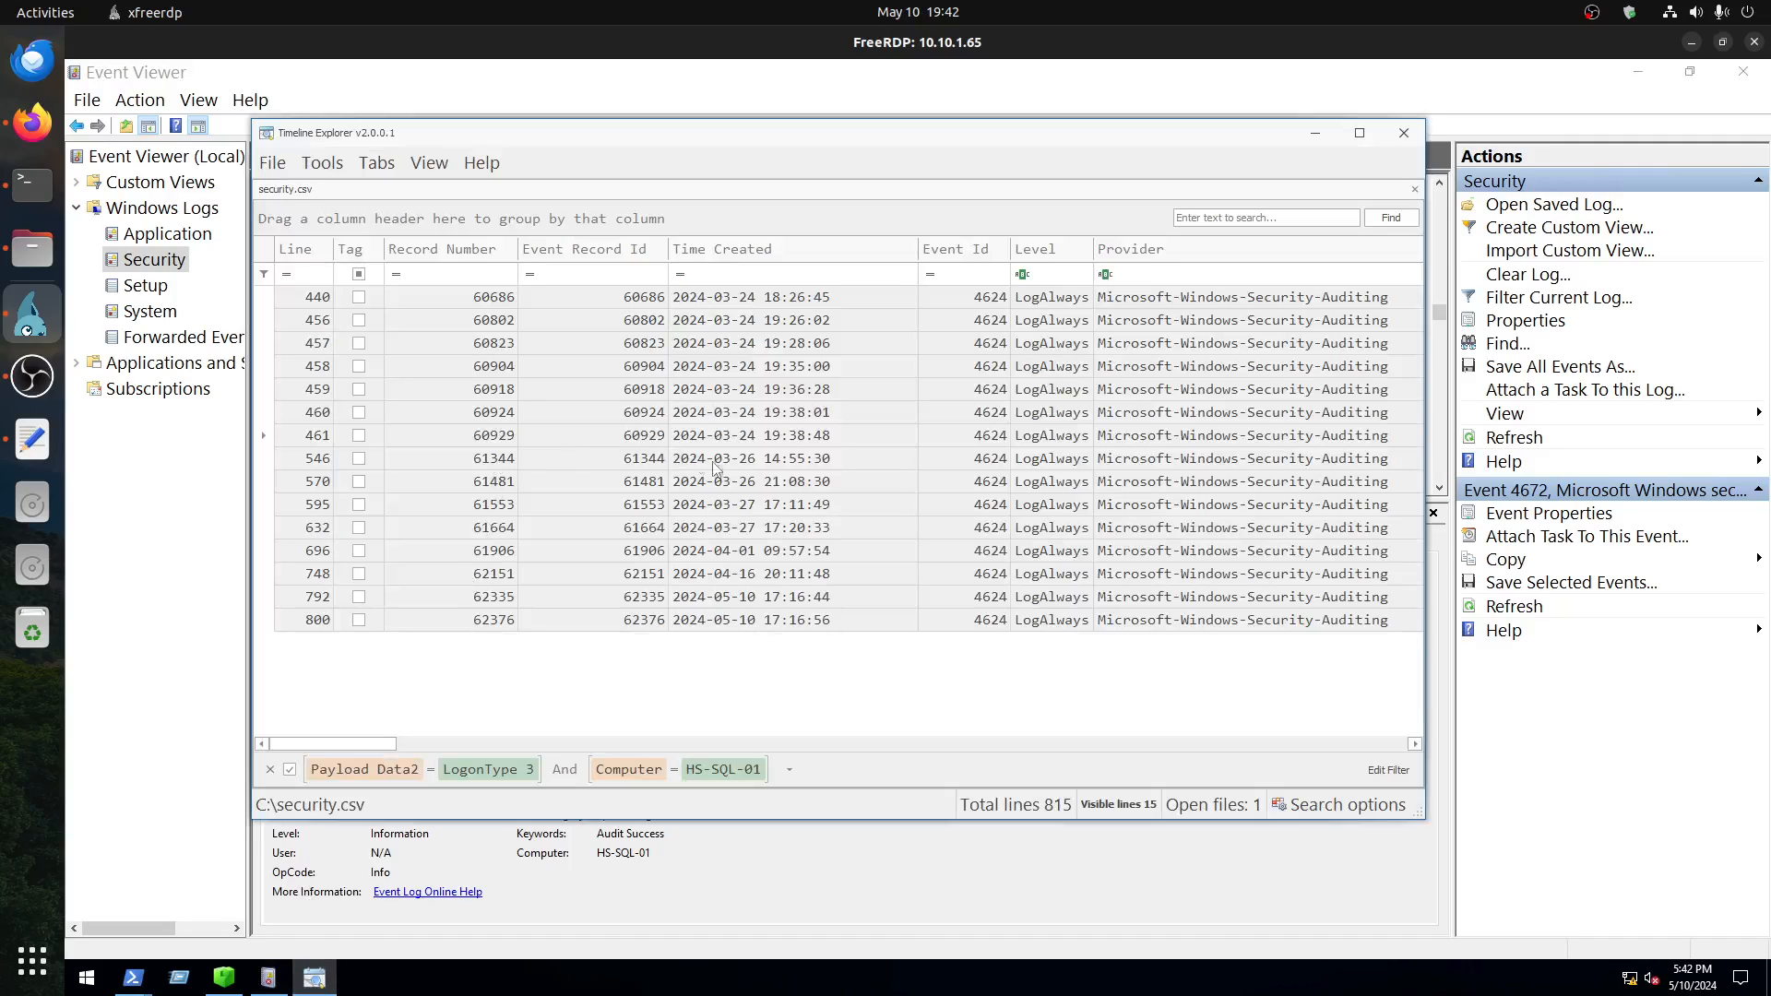
{"action": "left_click", "coordinate": [801, 442]}
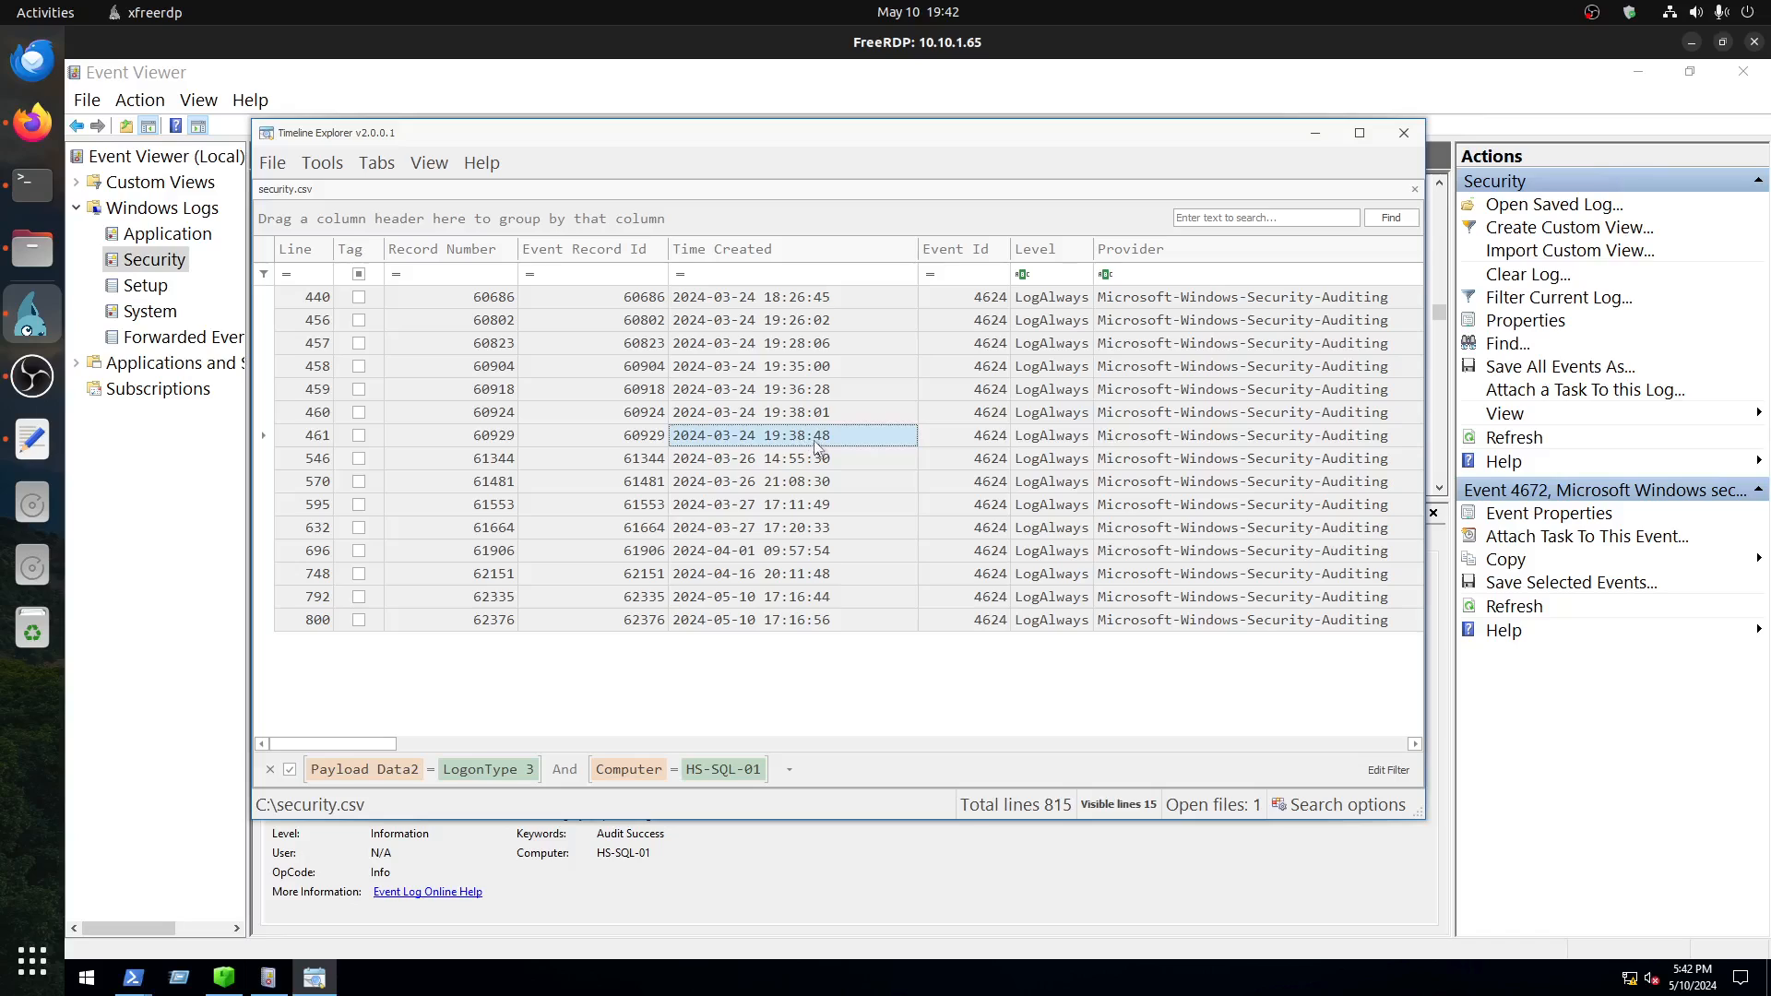
Step: Return to Event Viewer, find the 3/24/2024 7:38:48 PM events and open the 4776 Credential Validation event
{"action": "left_click", "coordinate": [312, 977]}
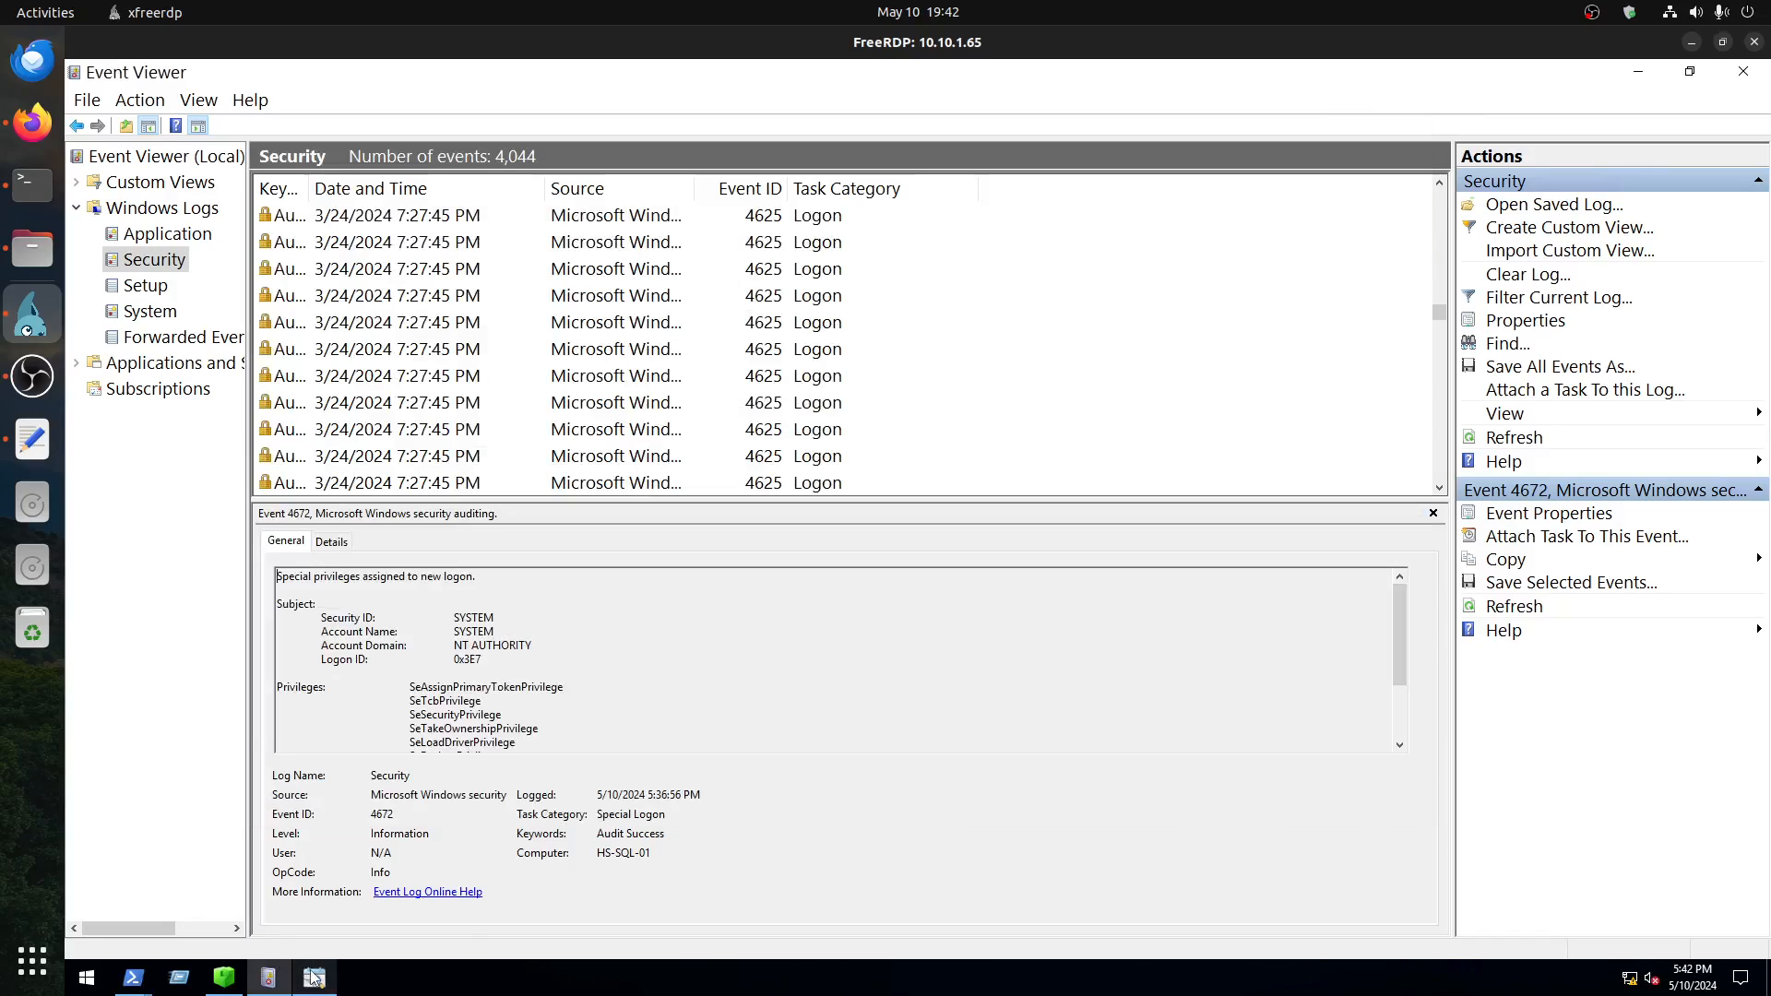
{"action": "left_click", "coordinate": [270, 978]}
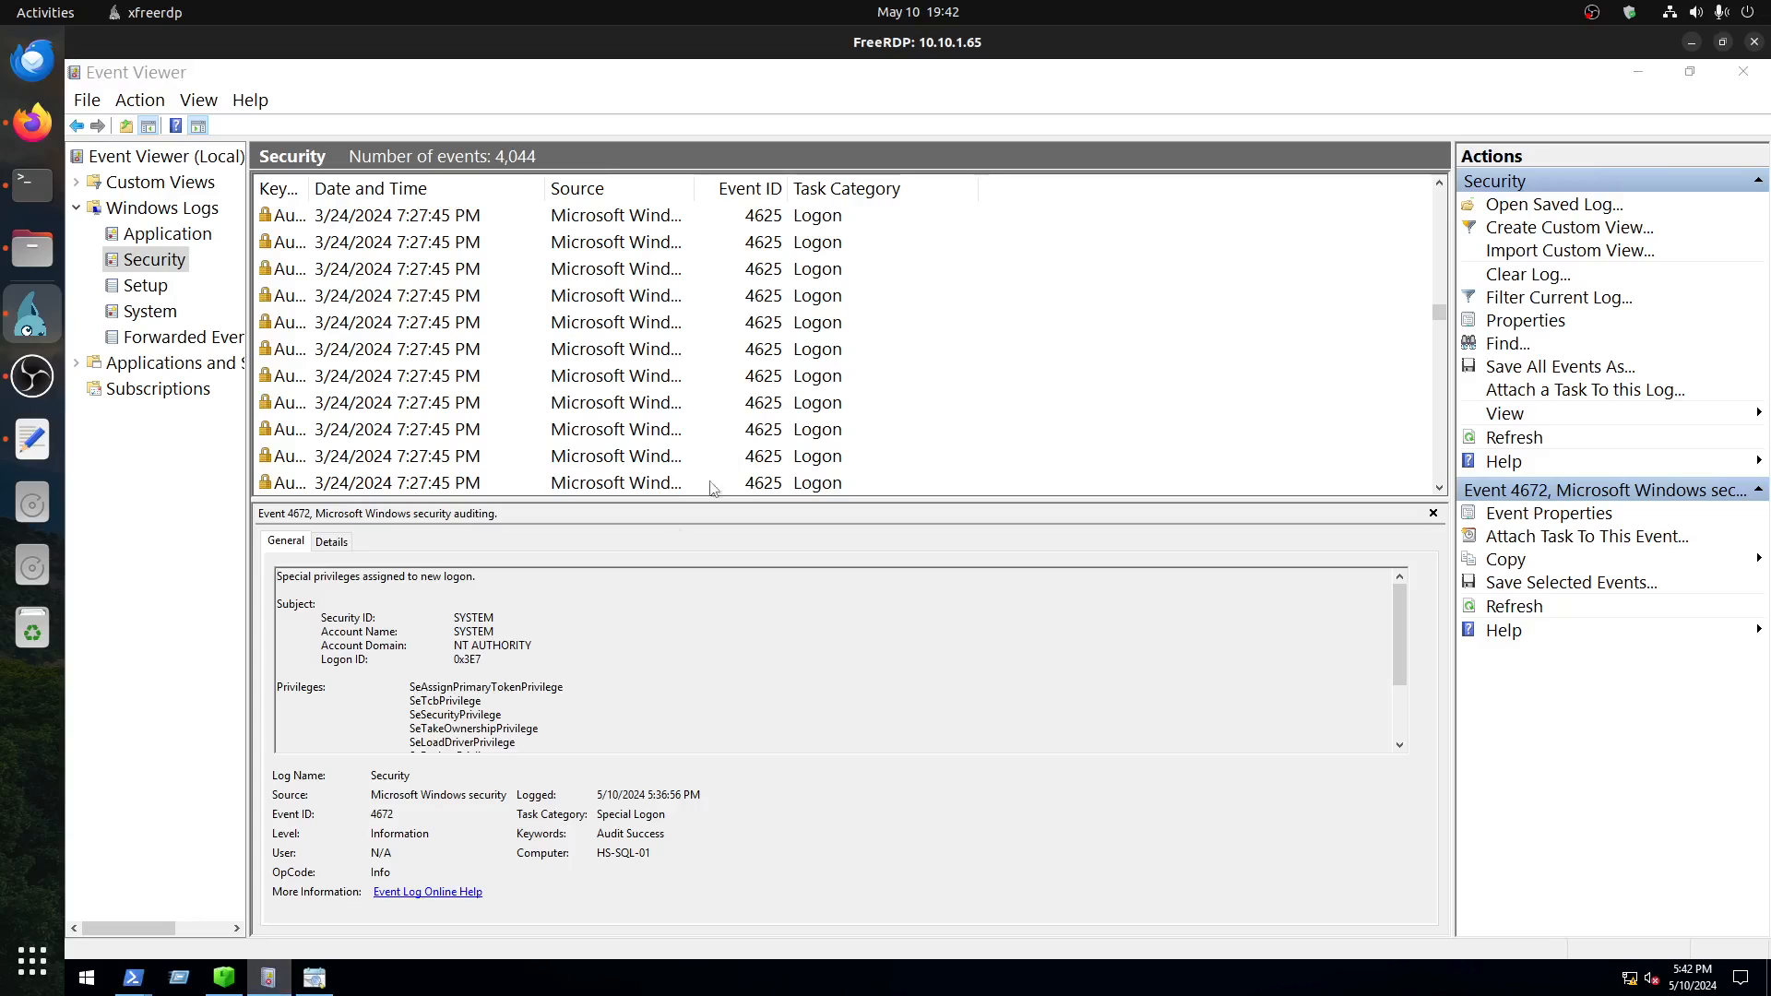
{"action": "left_click", "coordinate": [314, 978]}
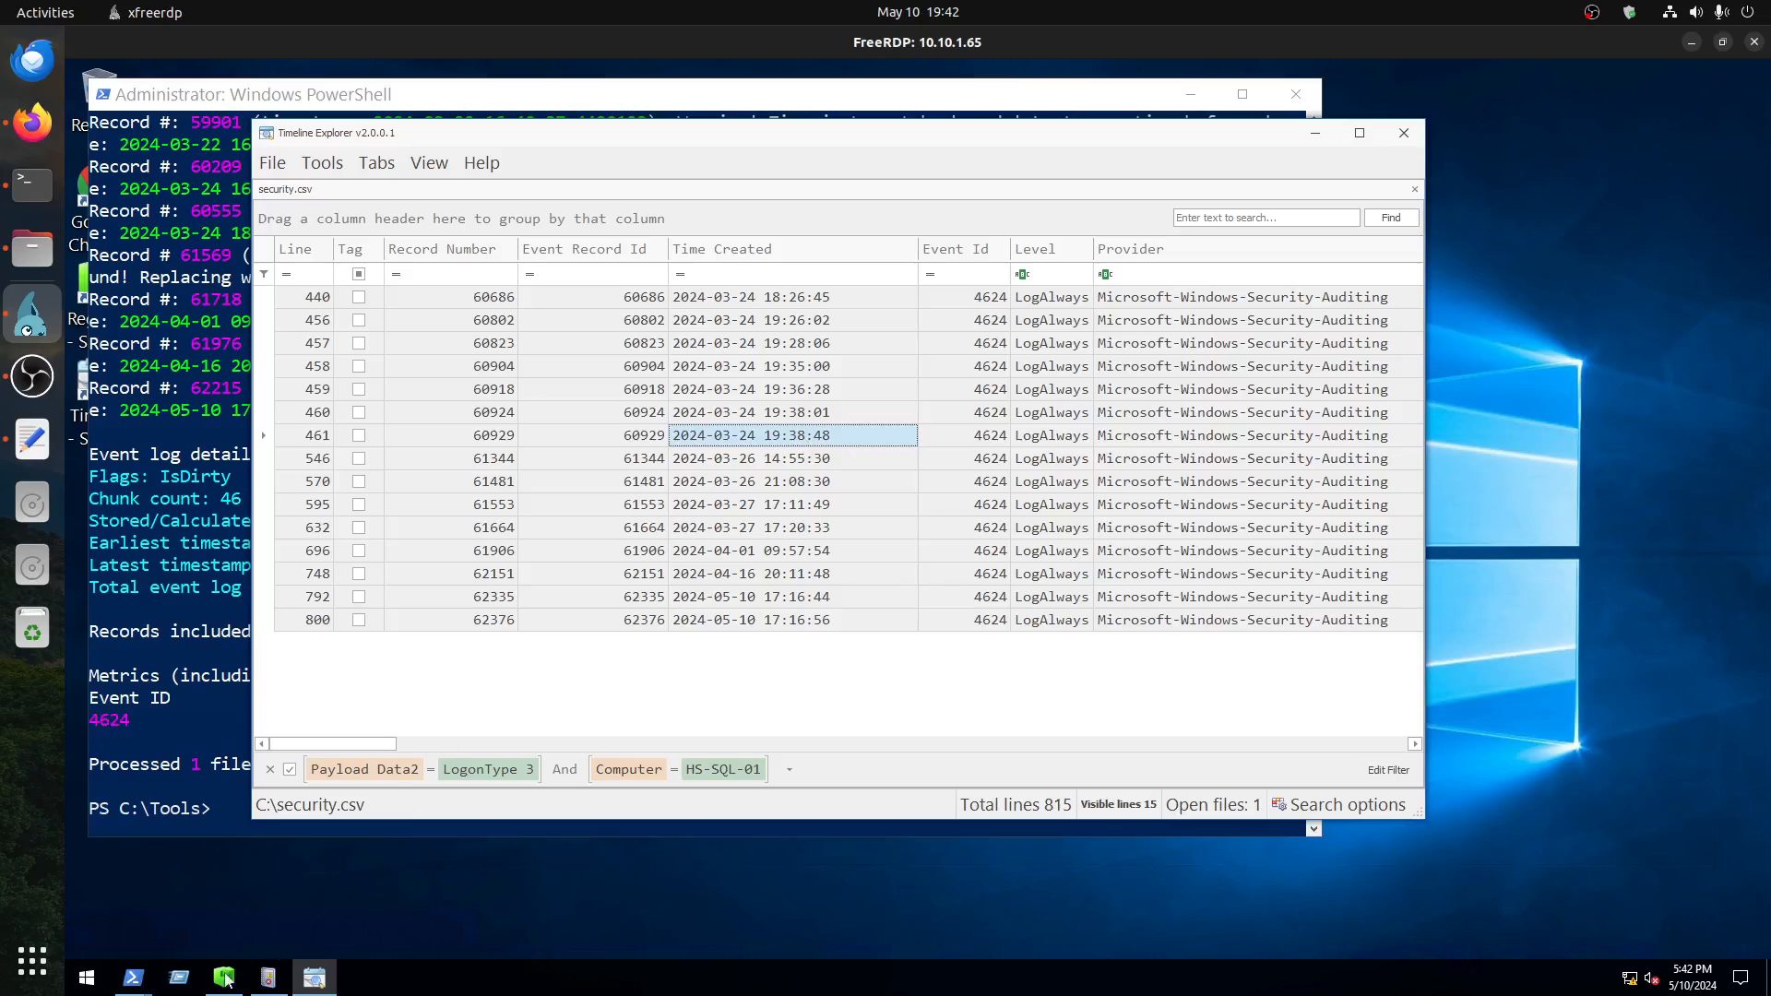
{"action": "left_click", "coordinate": [266, 978]}
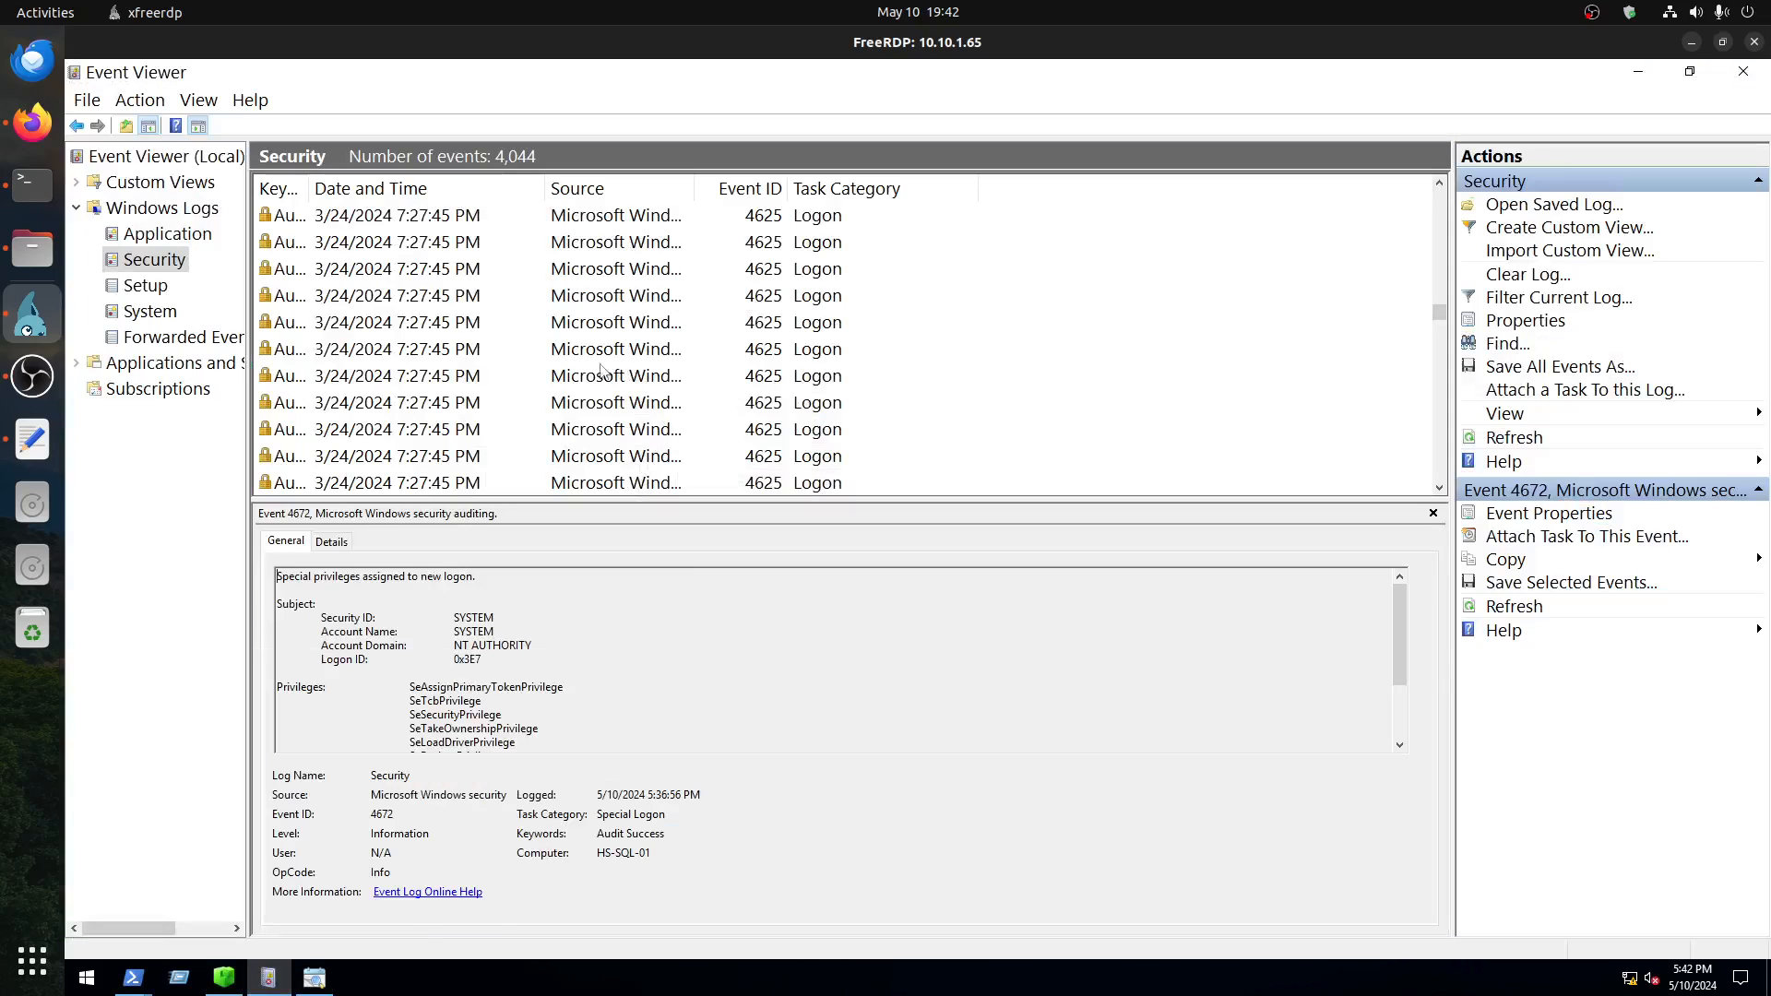
{"action": "scroll", "coordinate": [430, 363], "scroll_direction": "up", "scroll_amount": 15}
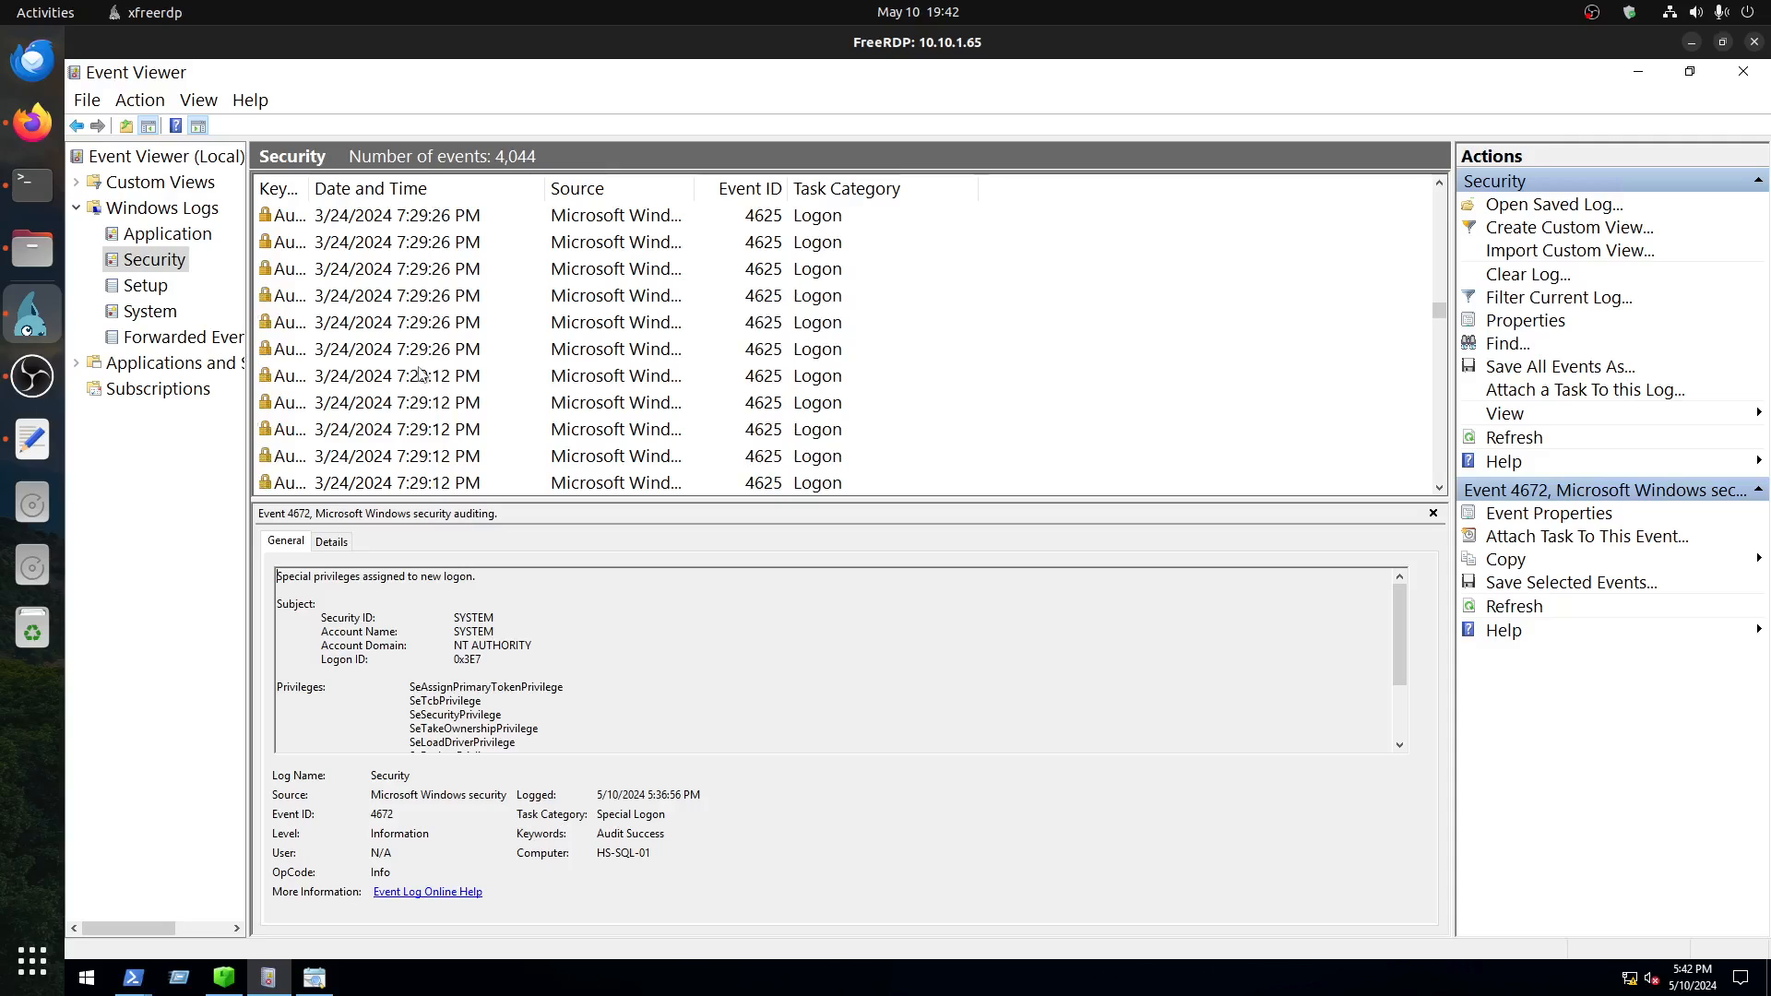
{"action": "scroll", "coordinate": [427, 380], "scroll_direction": "up", "scroll_amount": 10}
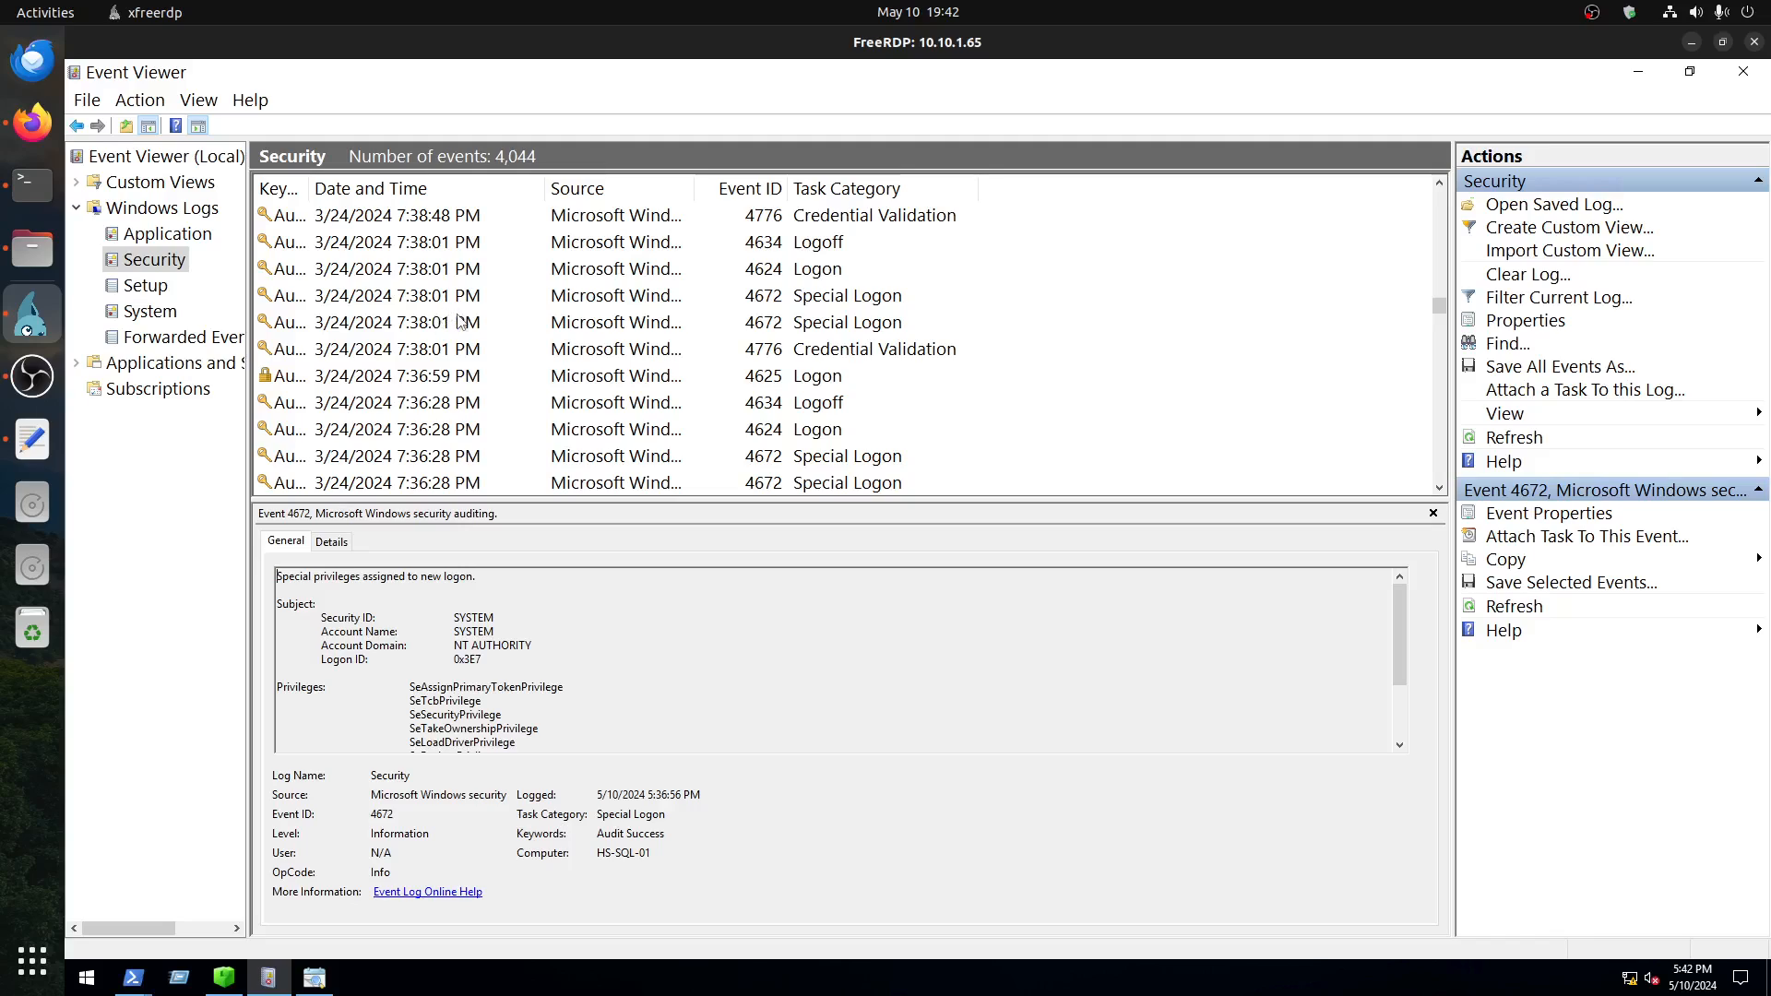
{"action": "scroll", "coordinate": [461, 323], "scroll_direction": "up", "scroll_amount": 3}
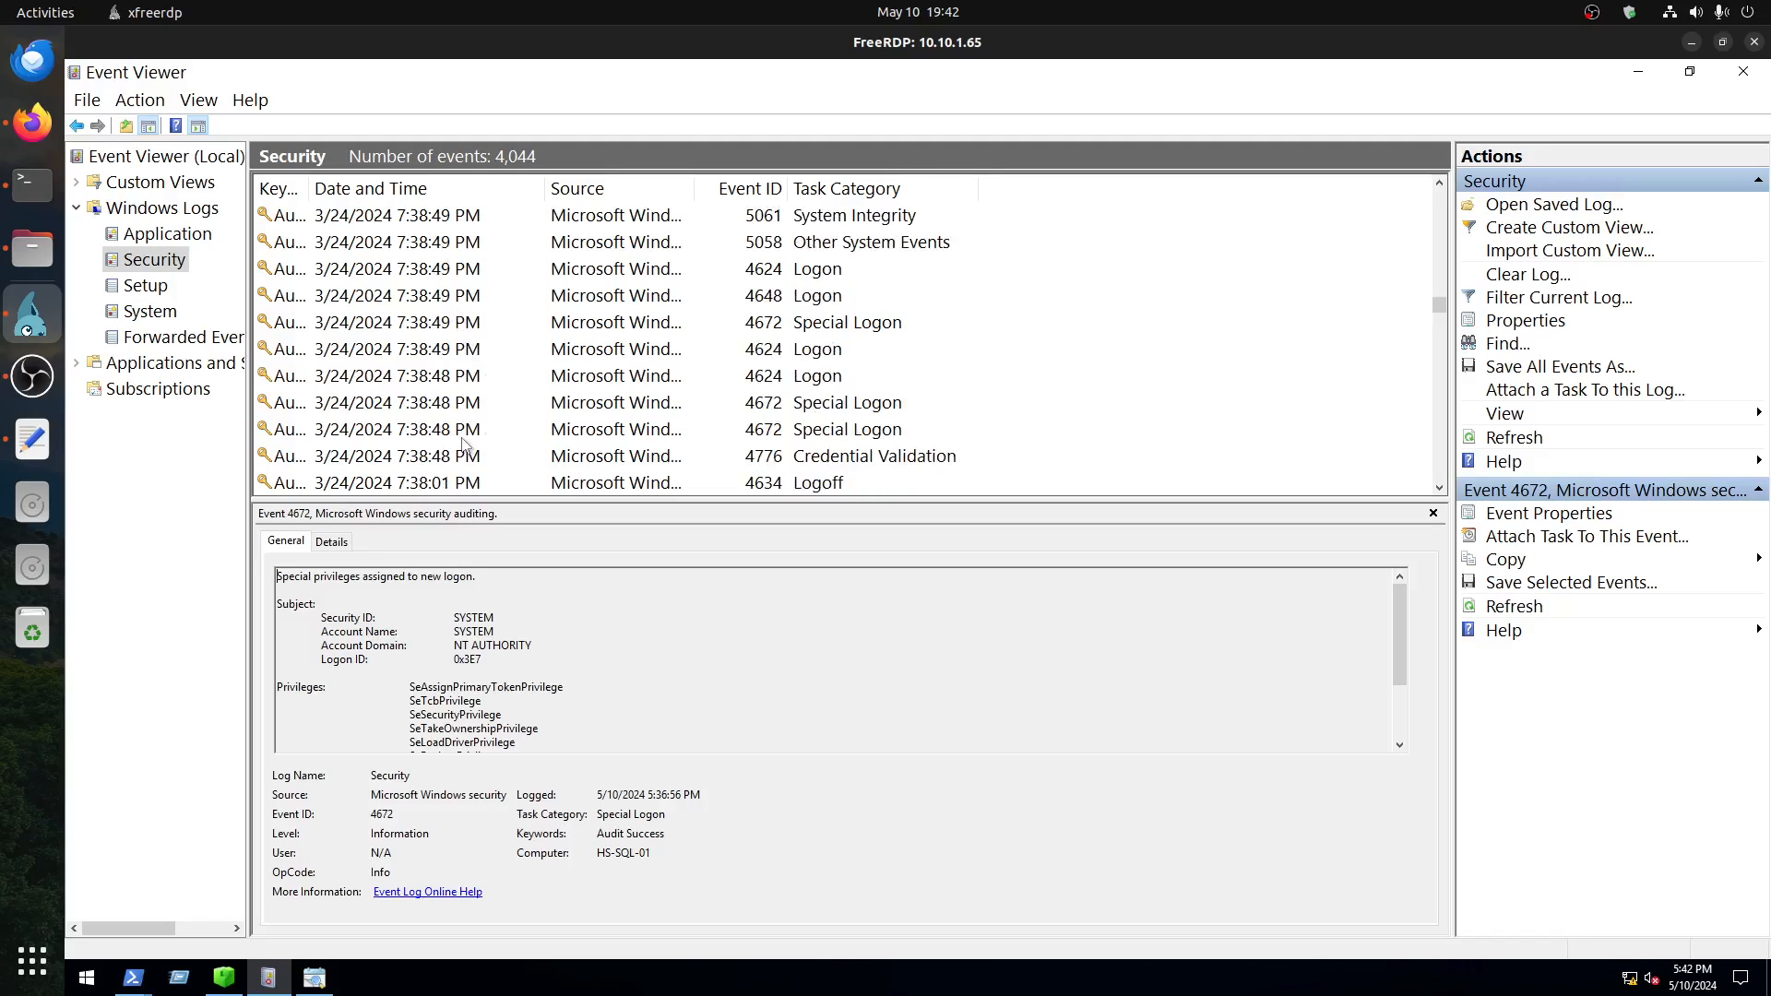
{"action": "left_click", "coordinate": [463, 458]}
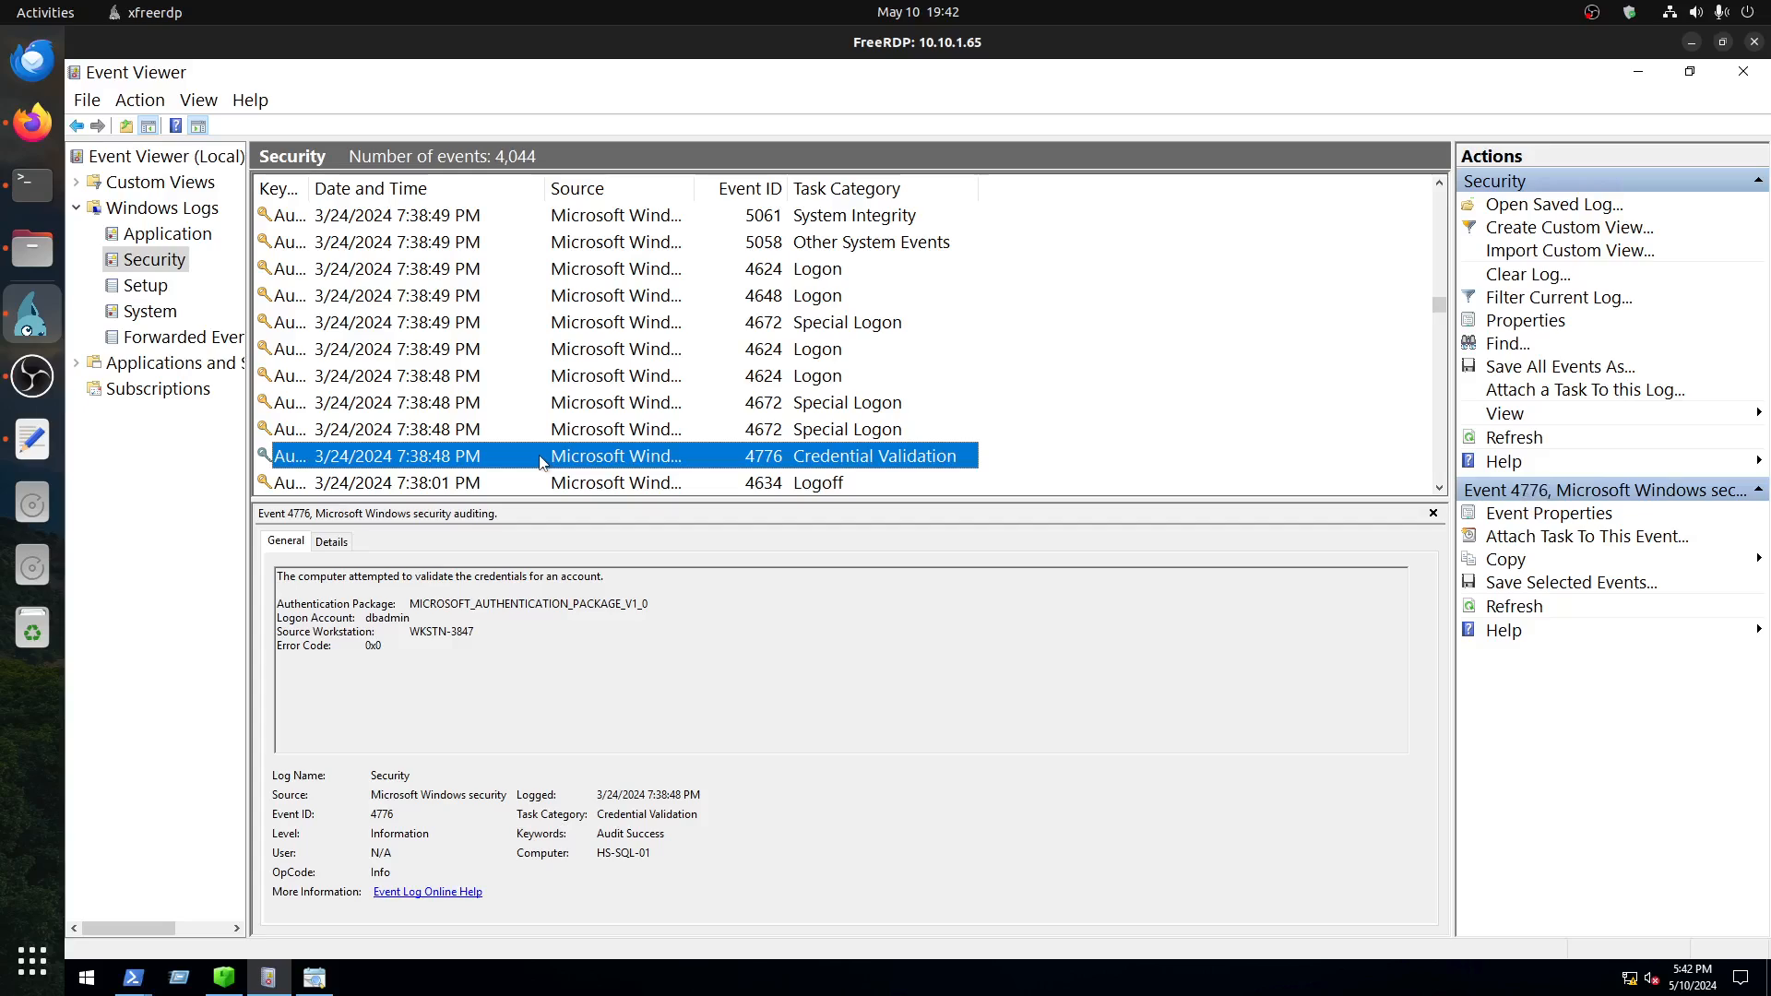
Step: Examine the subject and privileges of the two 4672 Special Logon events at 7:38:48 PM
{"action": "scroll", "coordinate": [540, 461], "scroll_direction": "down", "scroll_amount": 1}
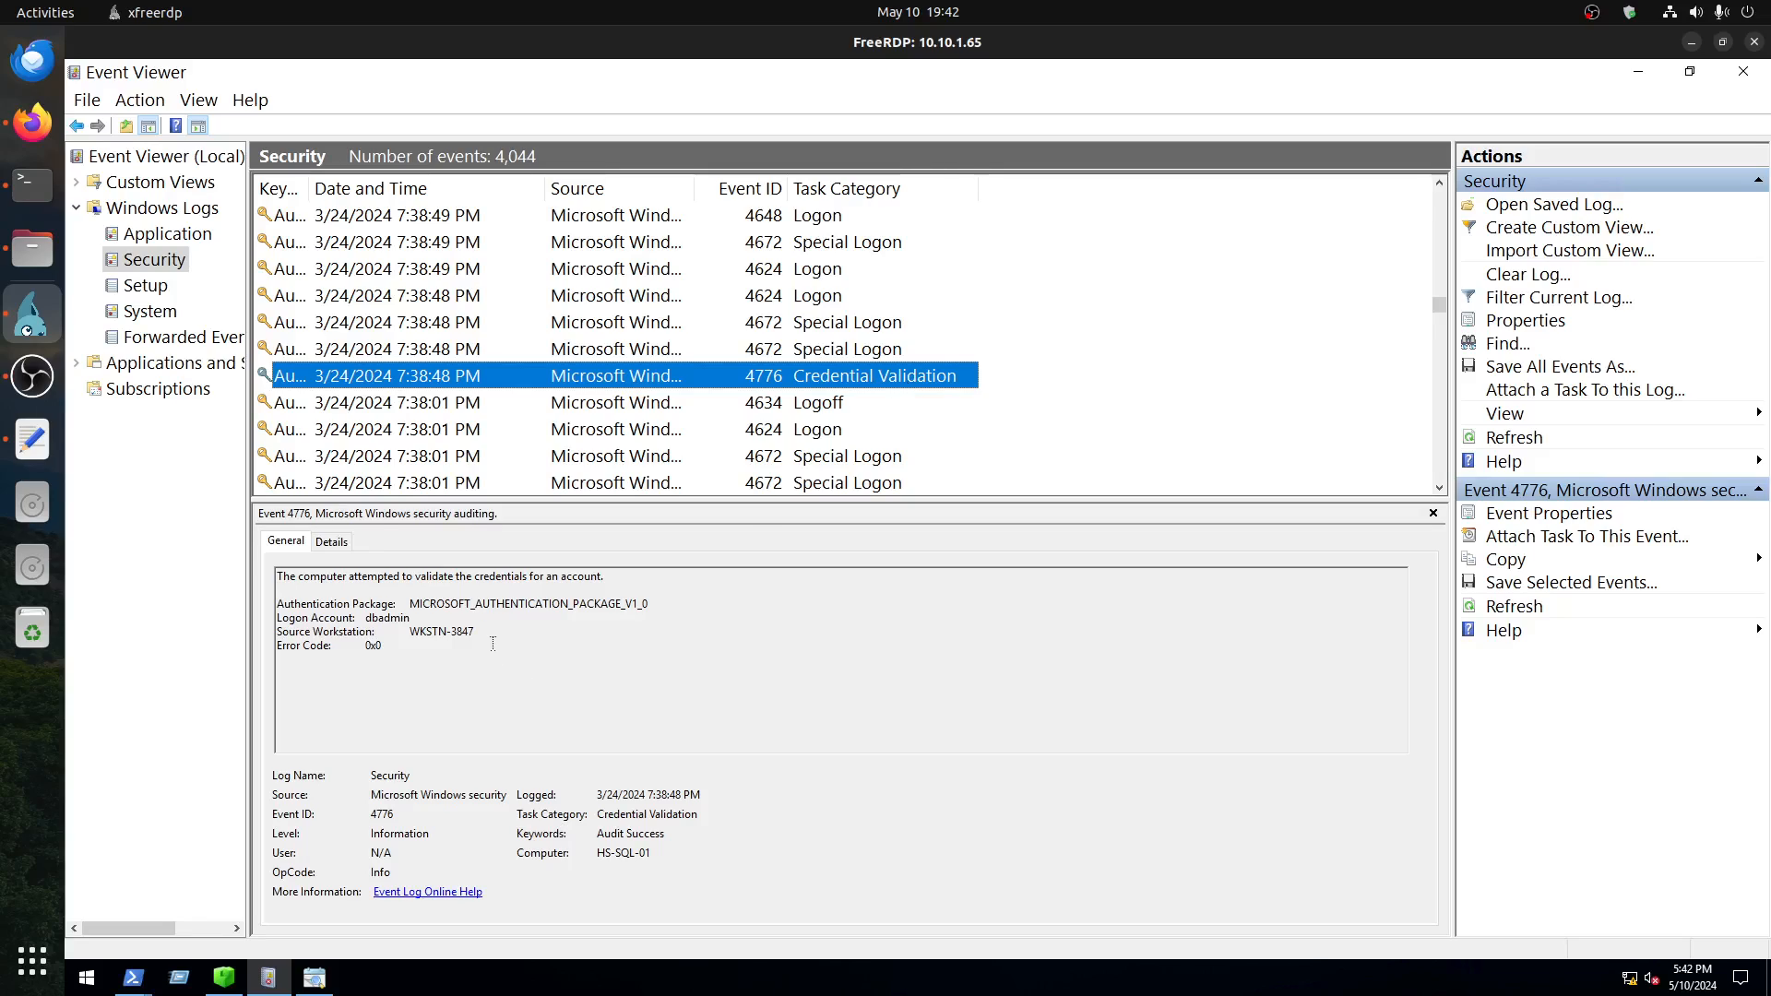
{"action": "left_click", "coordinate": [450, 356]}
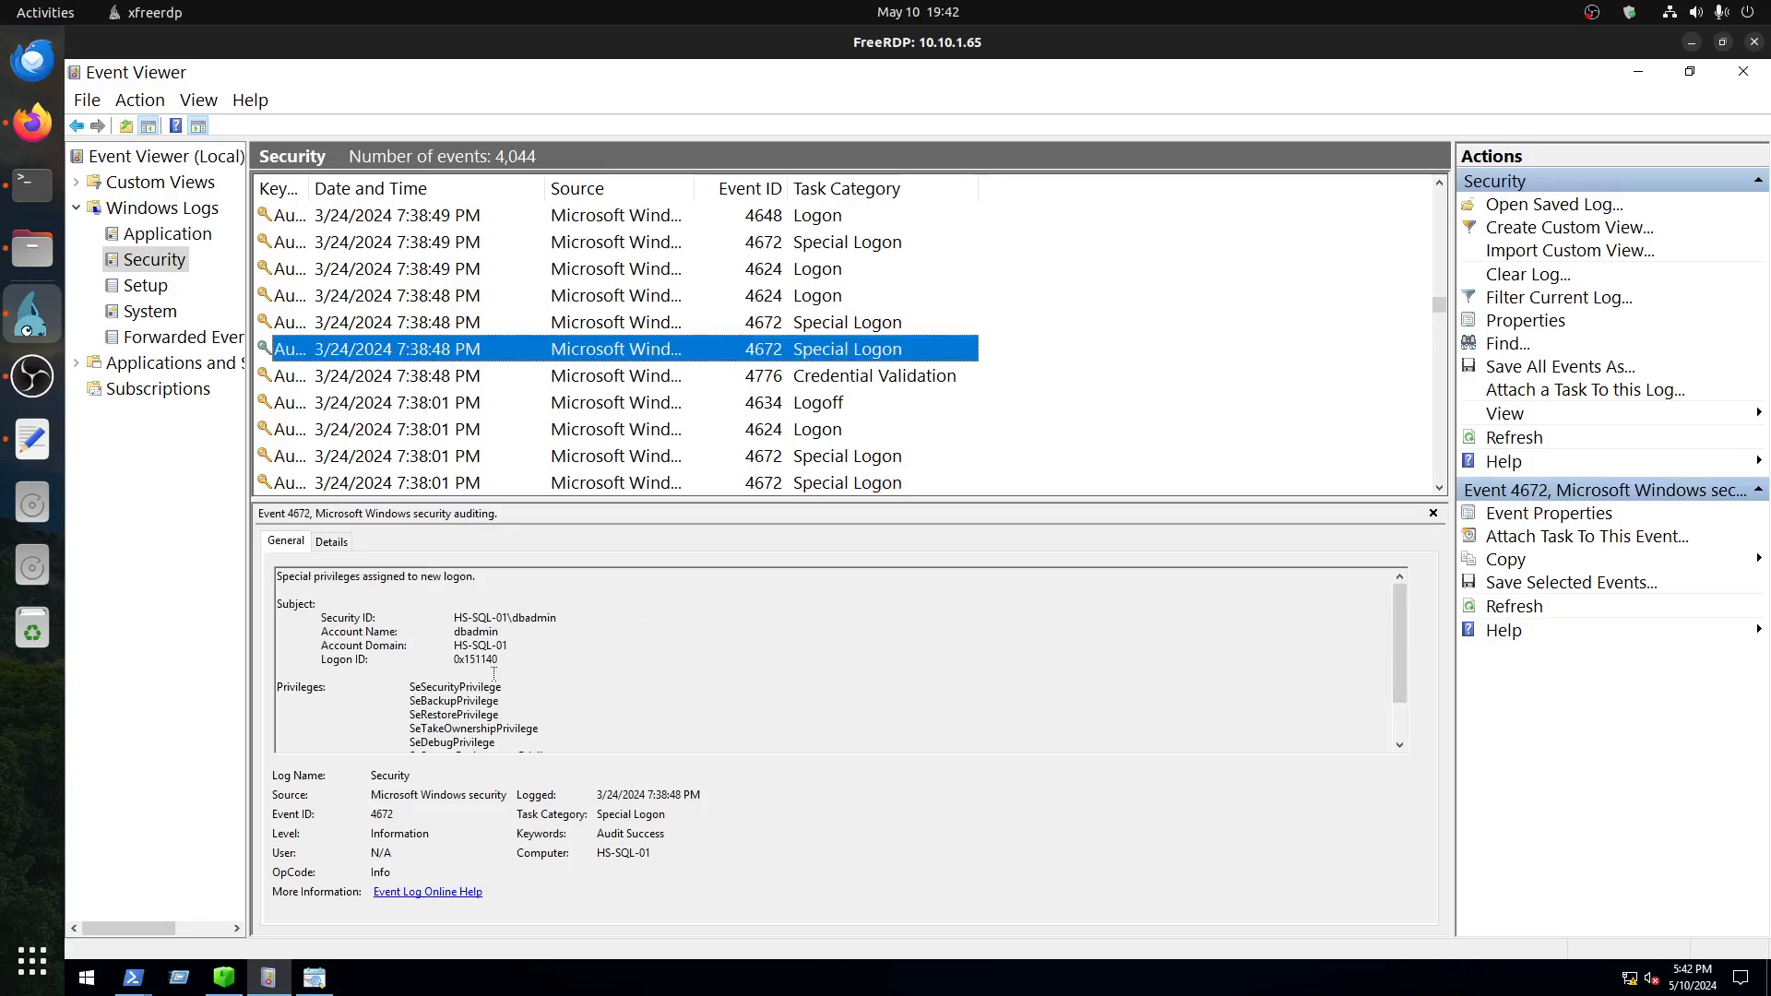
{"action": "scroll", "coordinate": [495, 673], "scroll_direction": "down", "scroll_amount": 3}
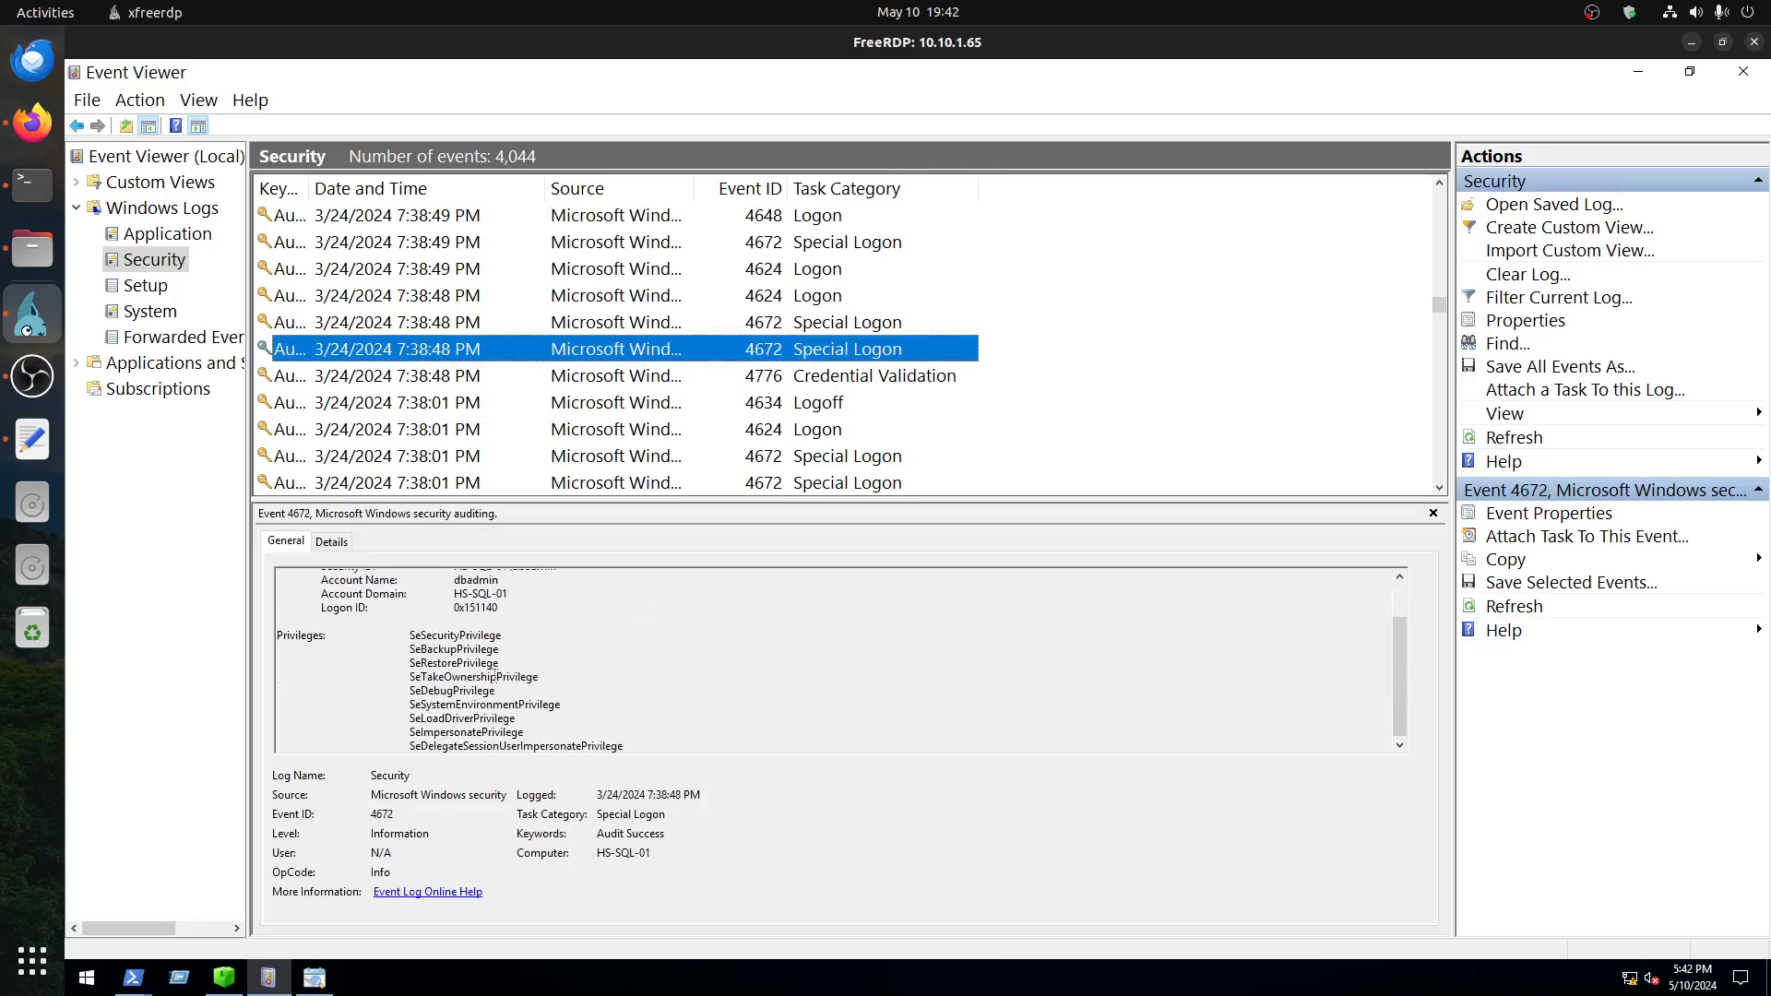
{"action": "scroll", "coordinate": [499, 671], "scroll_direction": "up", "scroll_amount": 3}
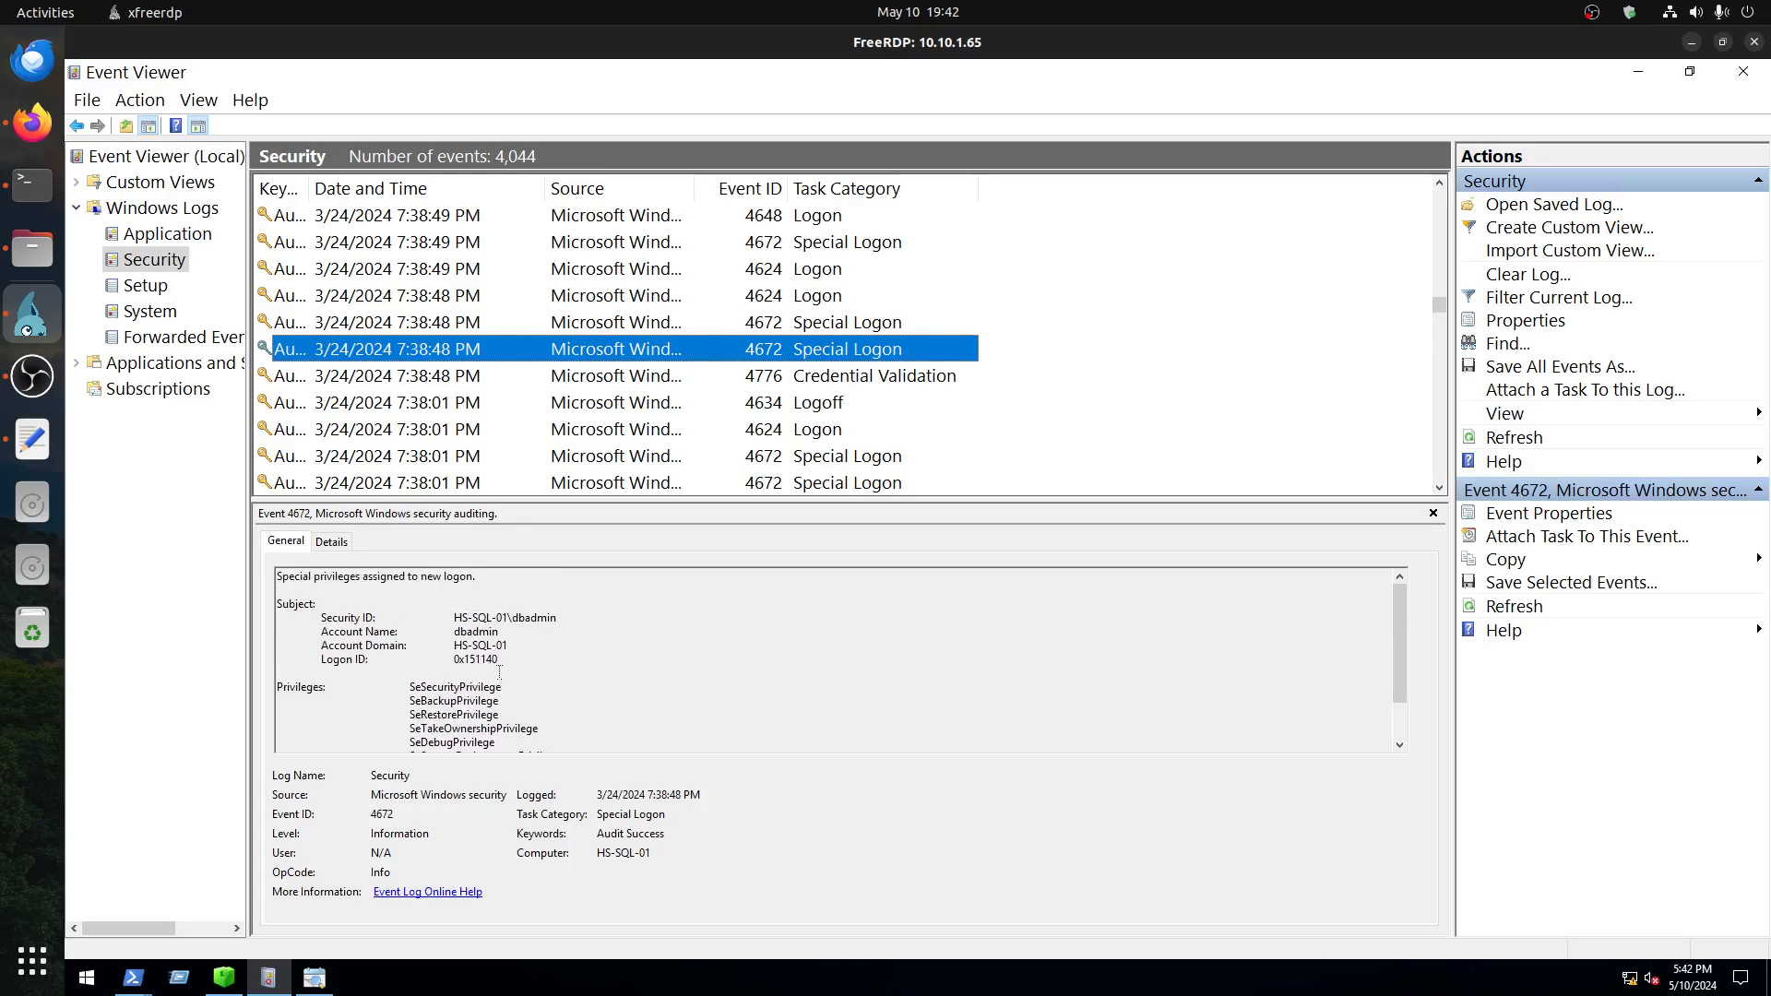
{"action": "left_click", "coordinate": [450, 327]}
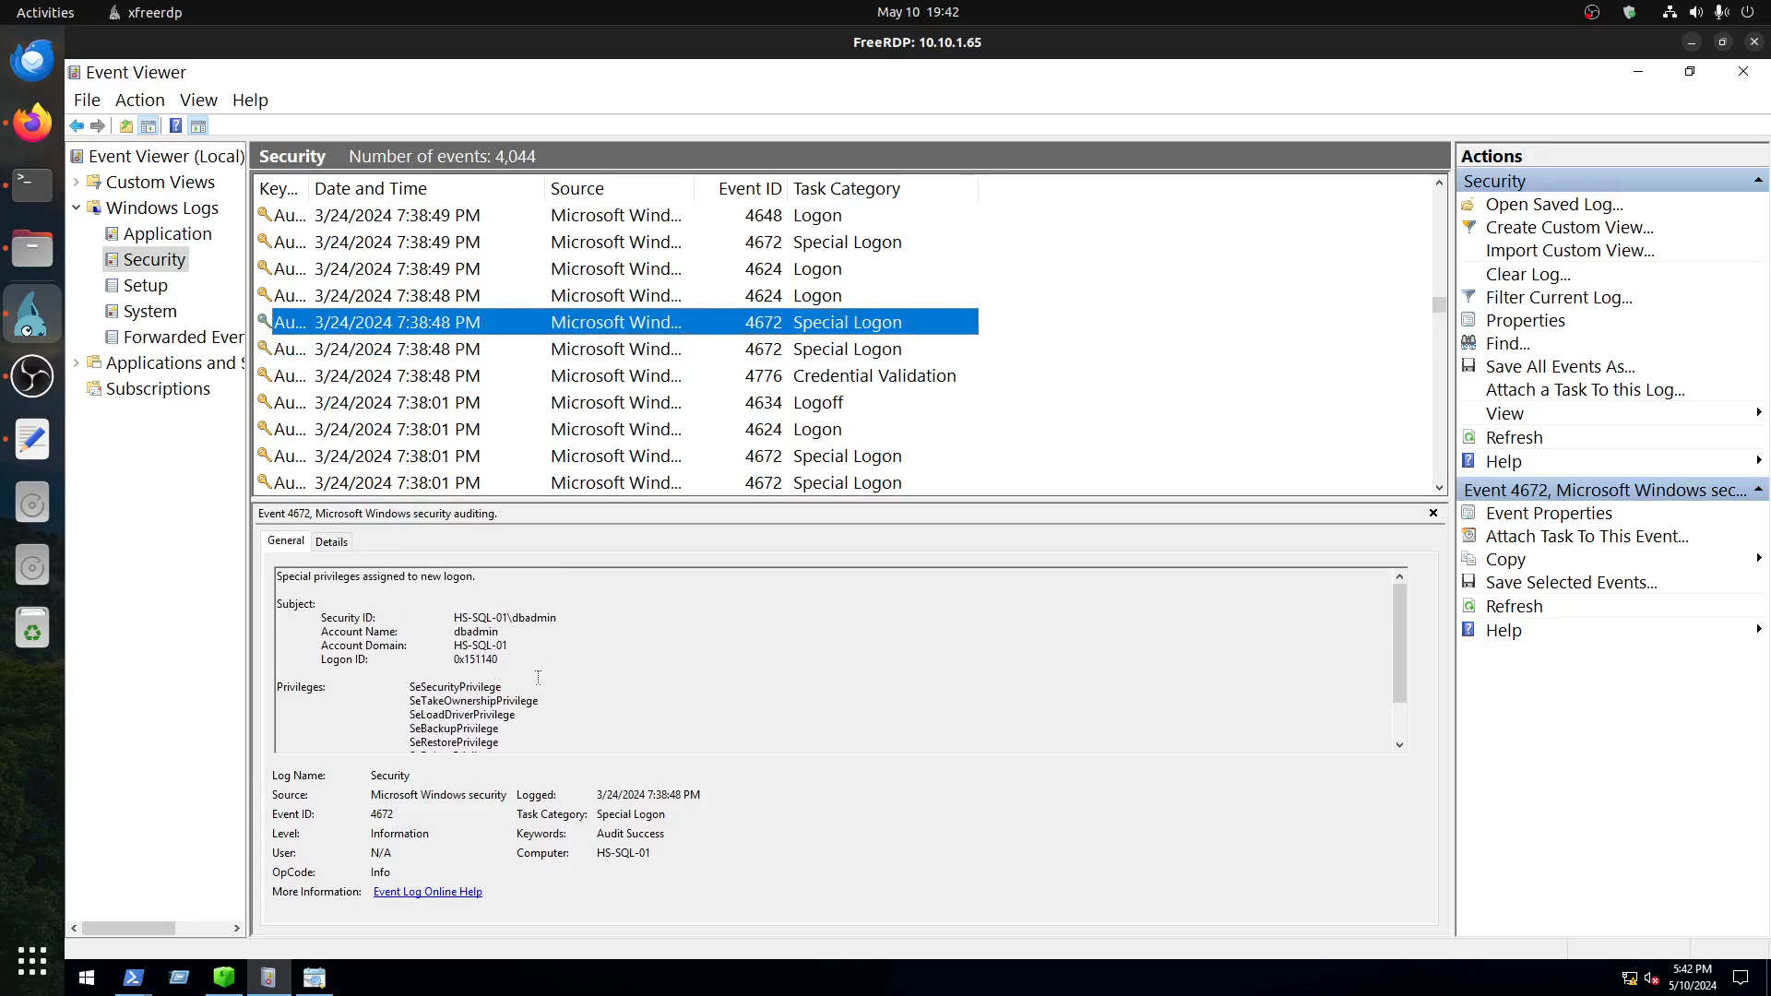
{"action": "scroll", "coordinate": [537, 677], "scroll_direction": "down", "scroll_amount": 2}
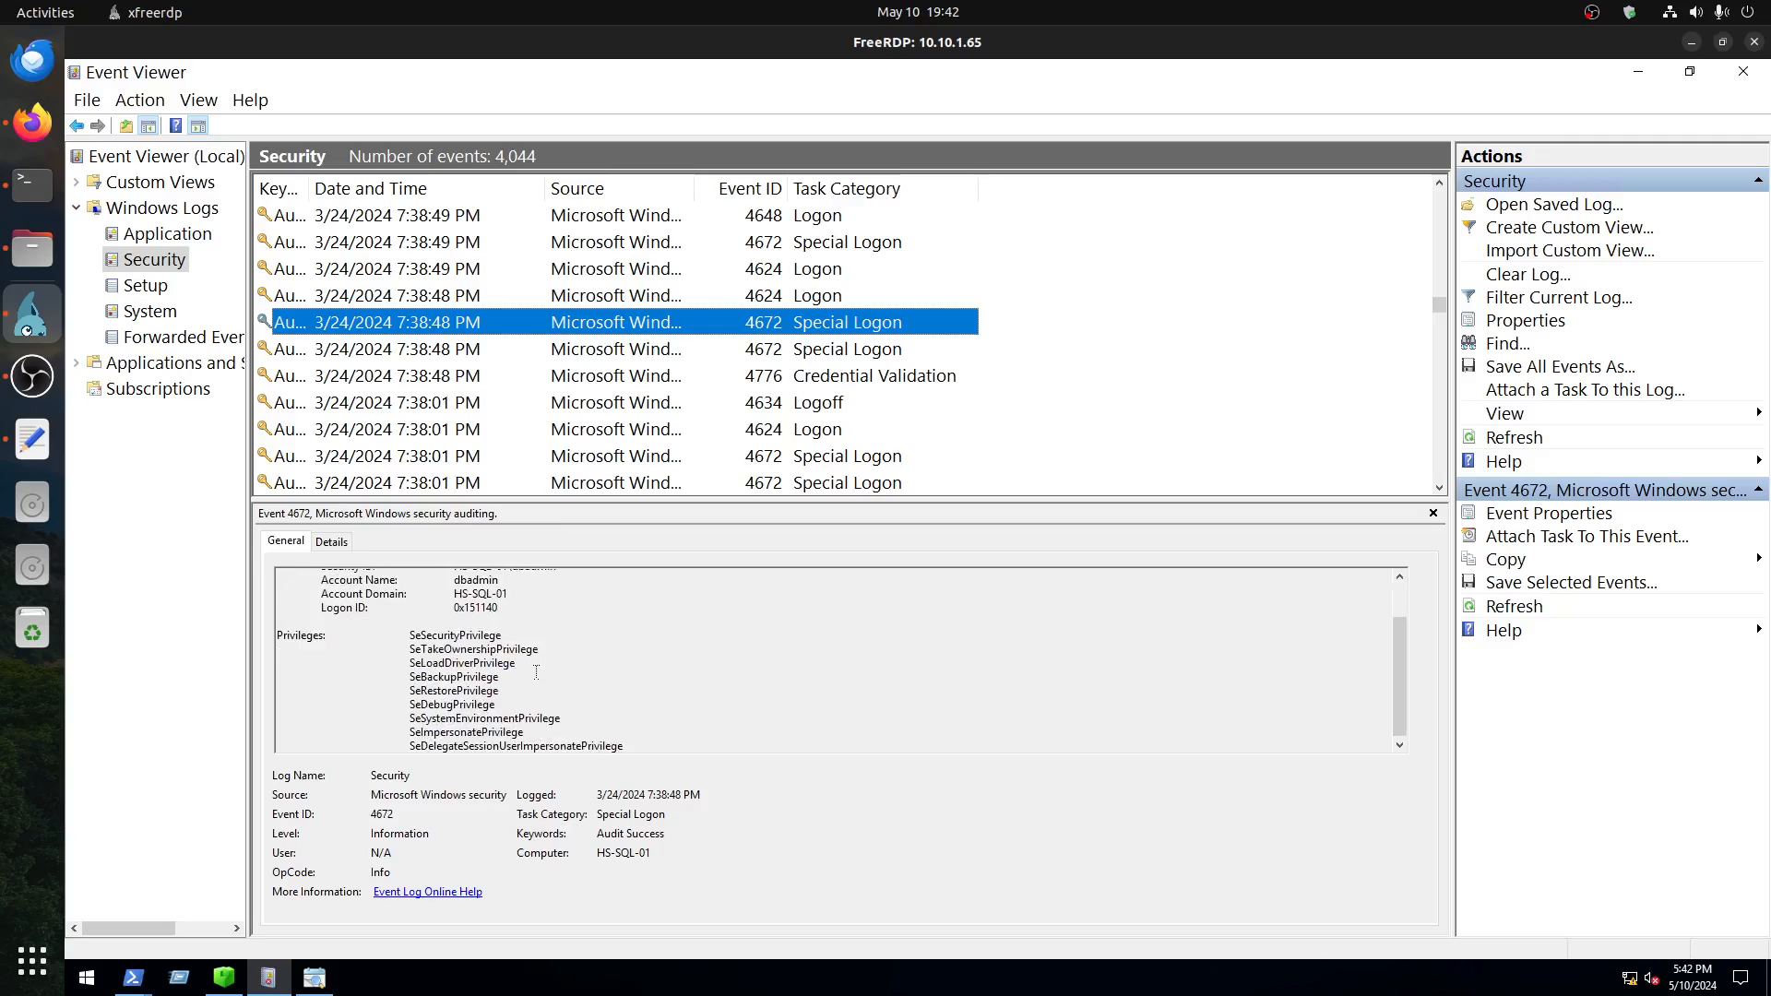
Step: Open the 4624 Logon event of 7:38:48 PM and highlight its logon type and subject security ID
{"action": "left_click", "coordinate": [474, 301]}
{"action": "left_click_drag", "start_coordinate": [467, 702], "coordinate": [322, 700]}
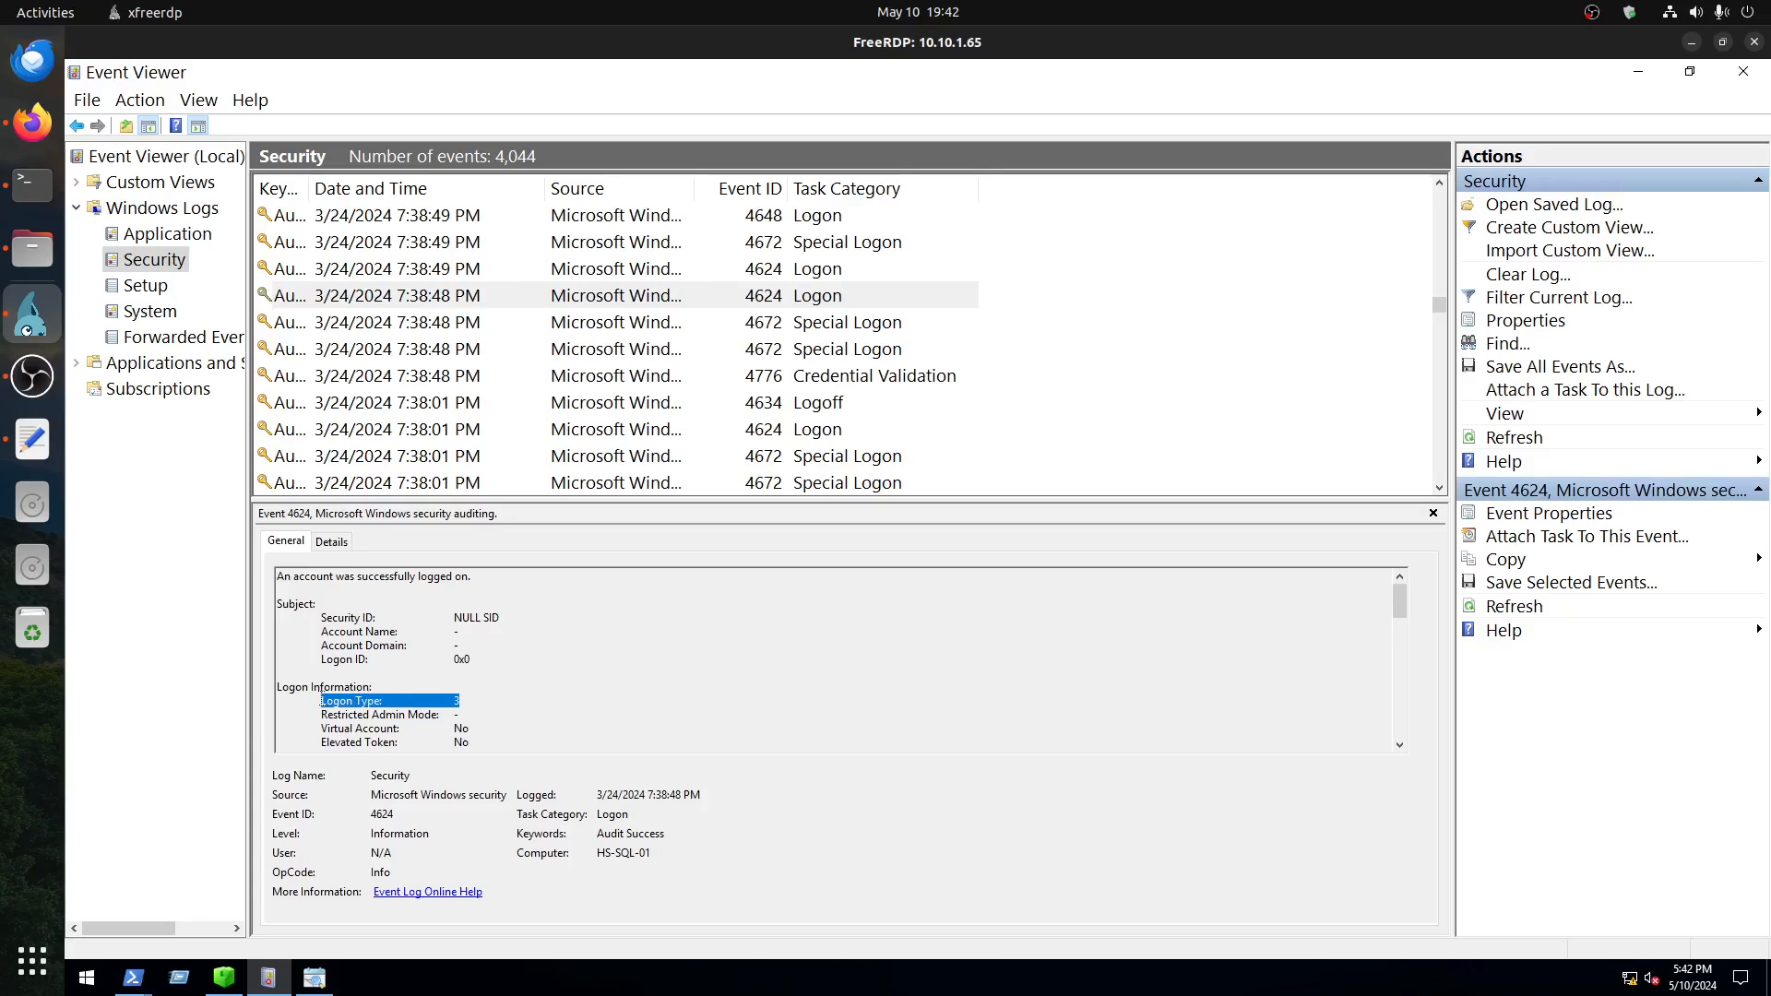
{"action": "left_click_drag", "start_coordinate": [501, 619], "coordinate": [383, 618]}
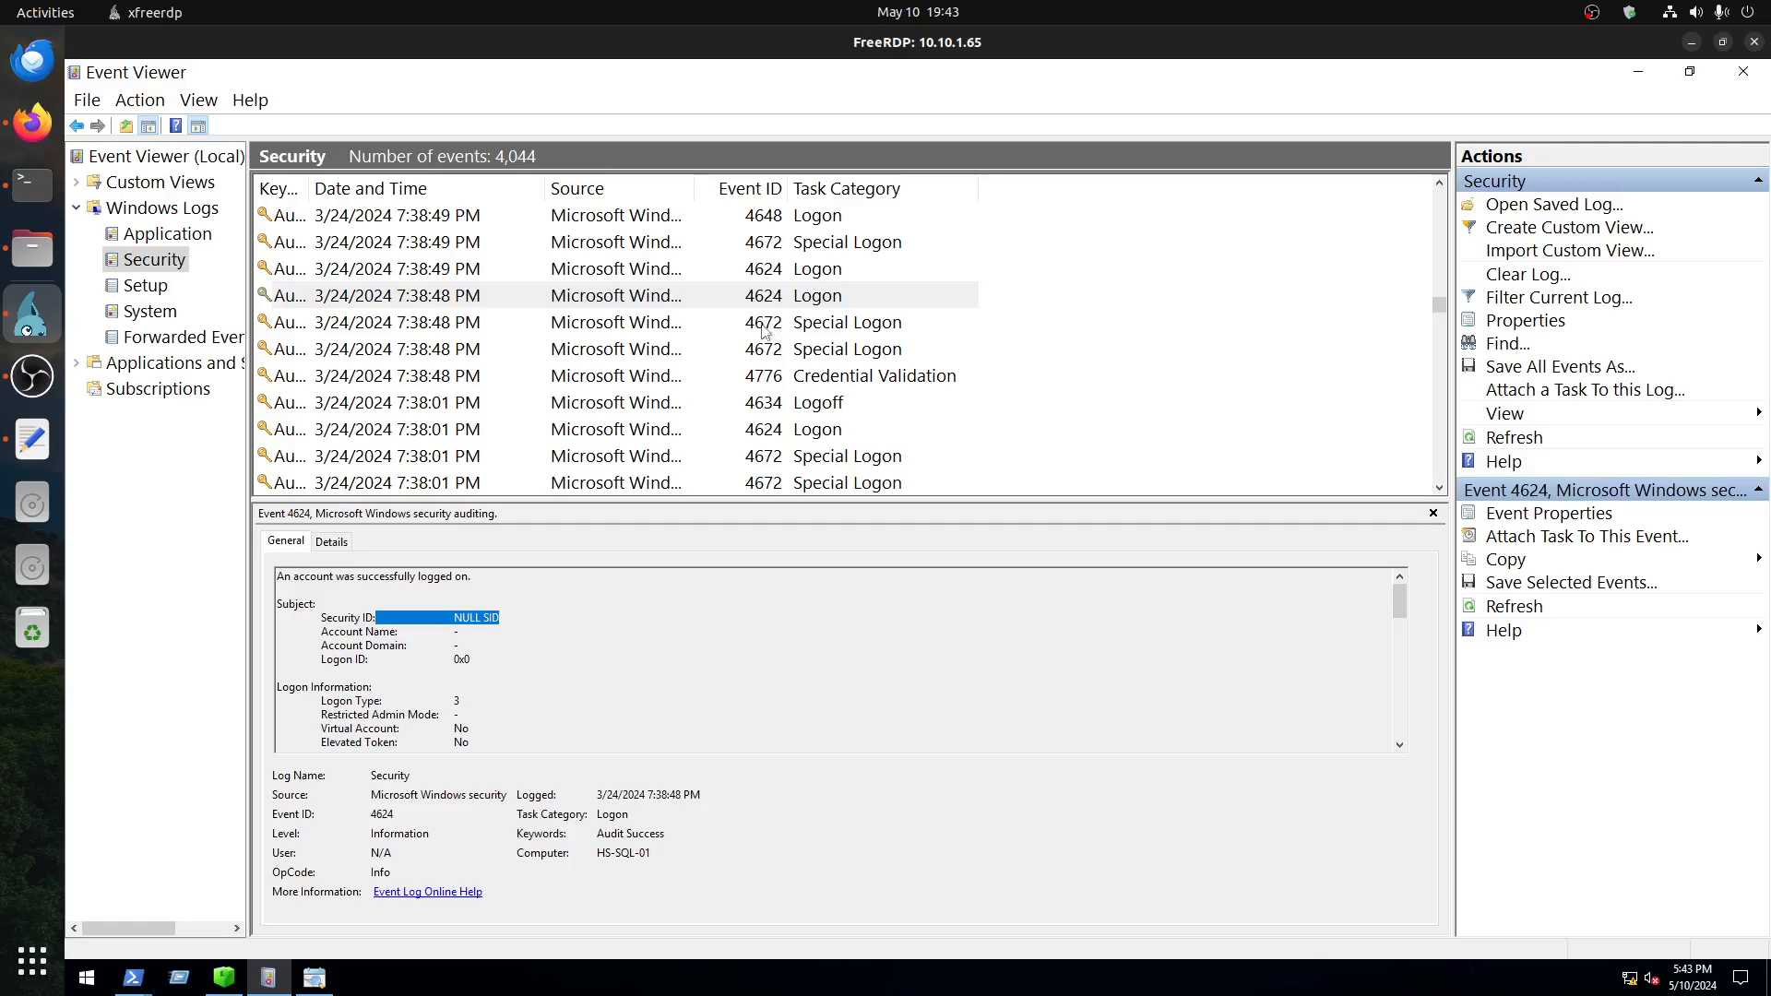
Step: Revisit the 7:38:48 PM Special Logon events and the Credential Validation event before them
{"action": "left_click", "coordinate": [409, 328]}
{"action": "left_click", "coordinate": [429, 350]}
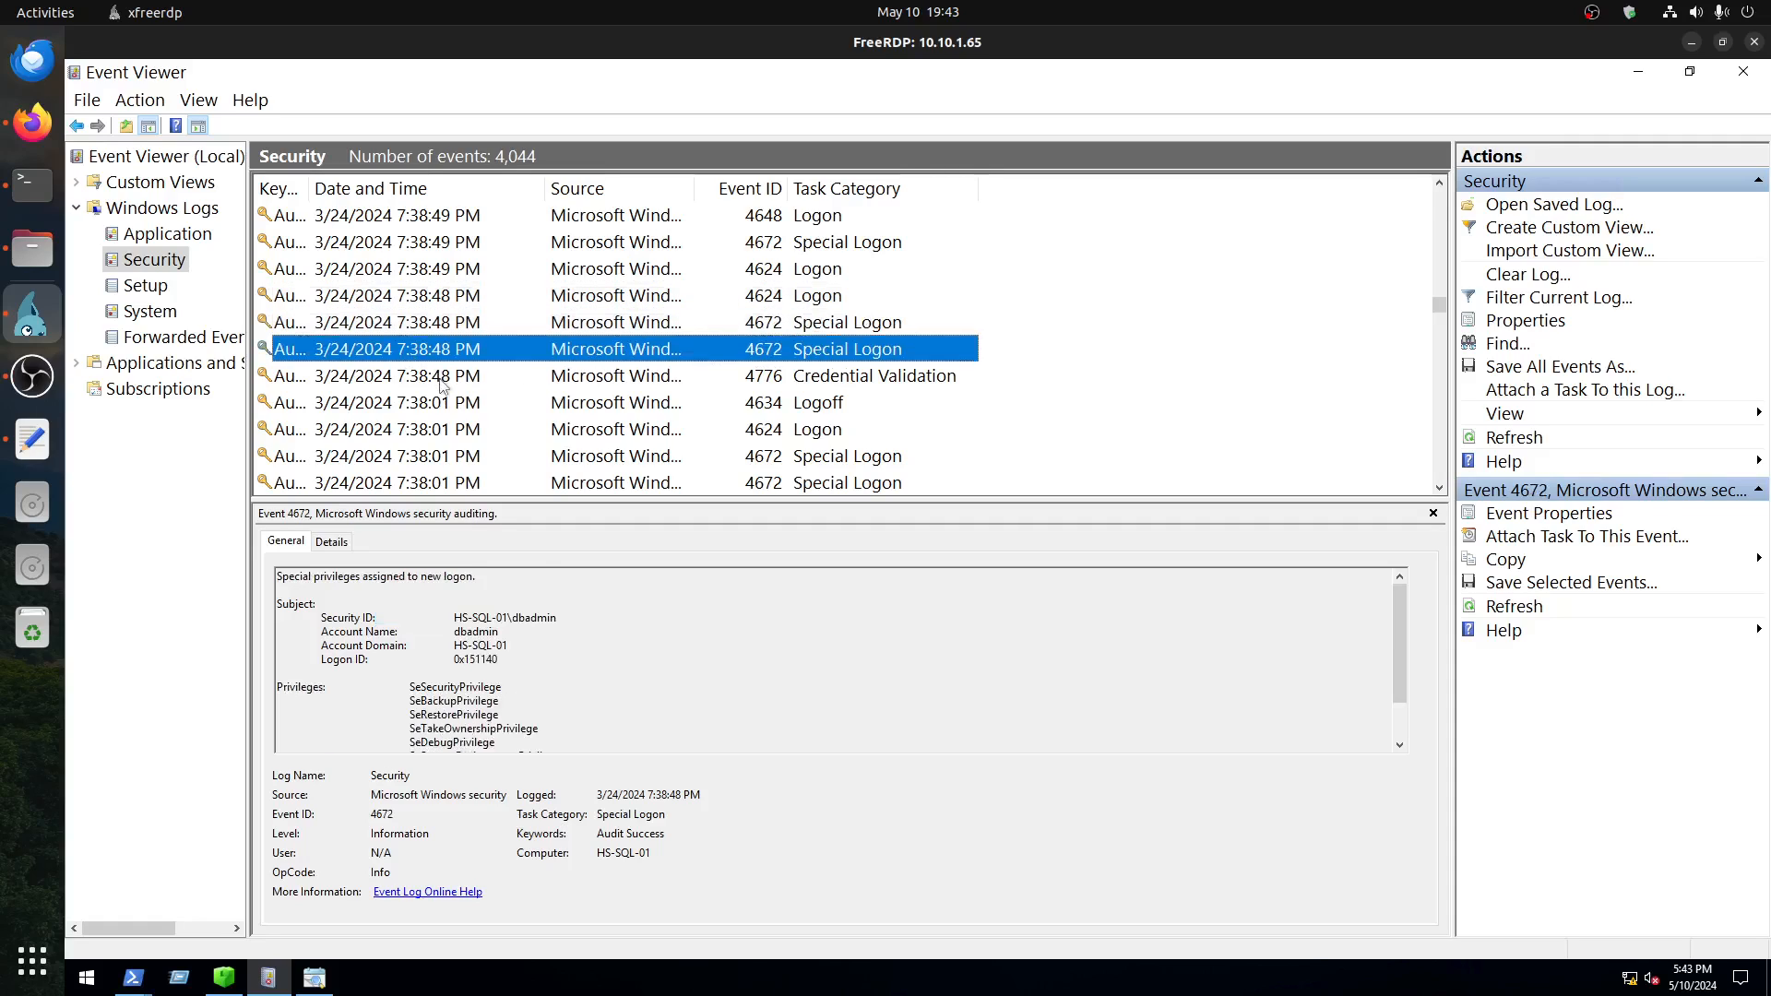
{"action": "left_click", "coordinate": [445, 376]}
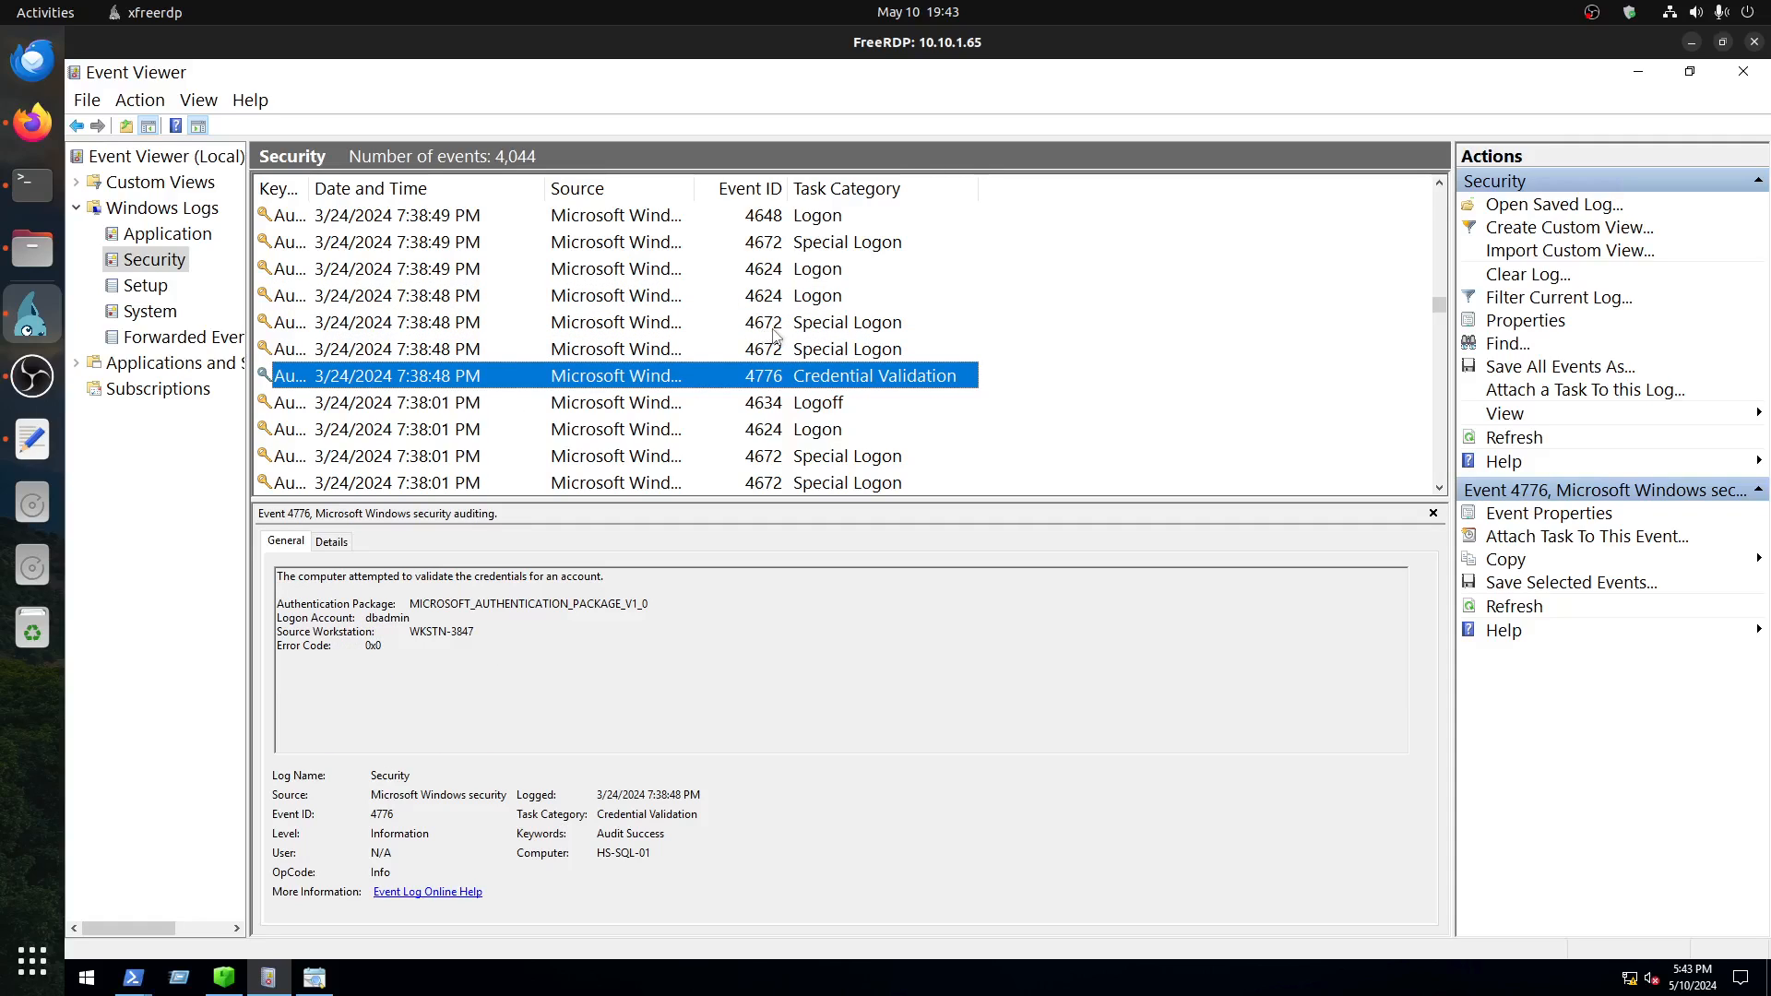
Step: Consult the key Event IDs in TryHackMe's Windows user account forensics room in Firefox, and return to Event Viewer
{"action": "left_click", "coordinate": [32, 121]}
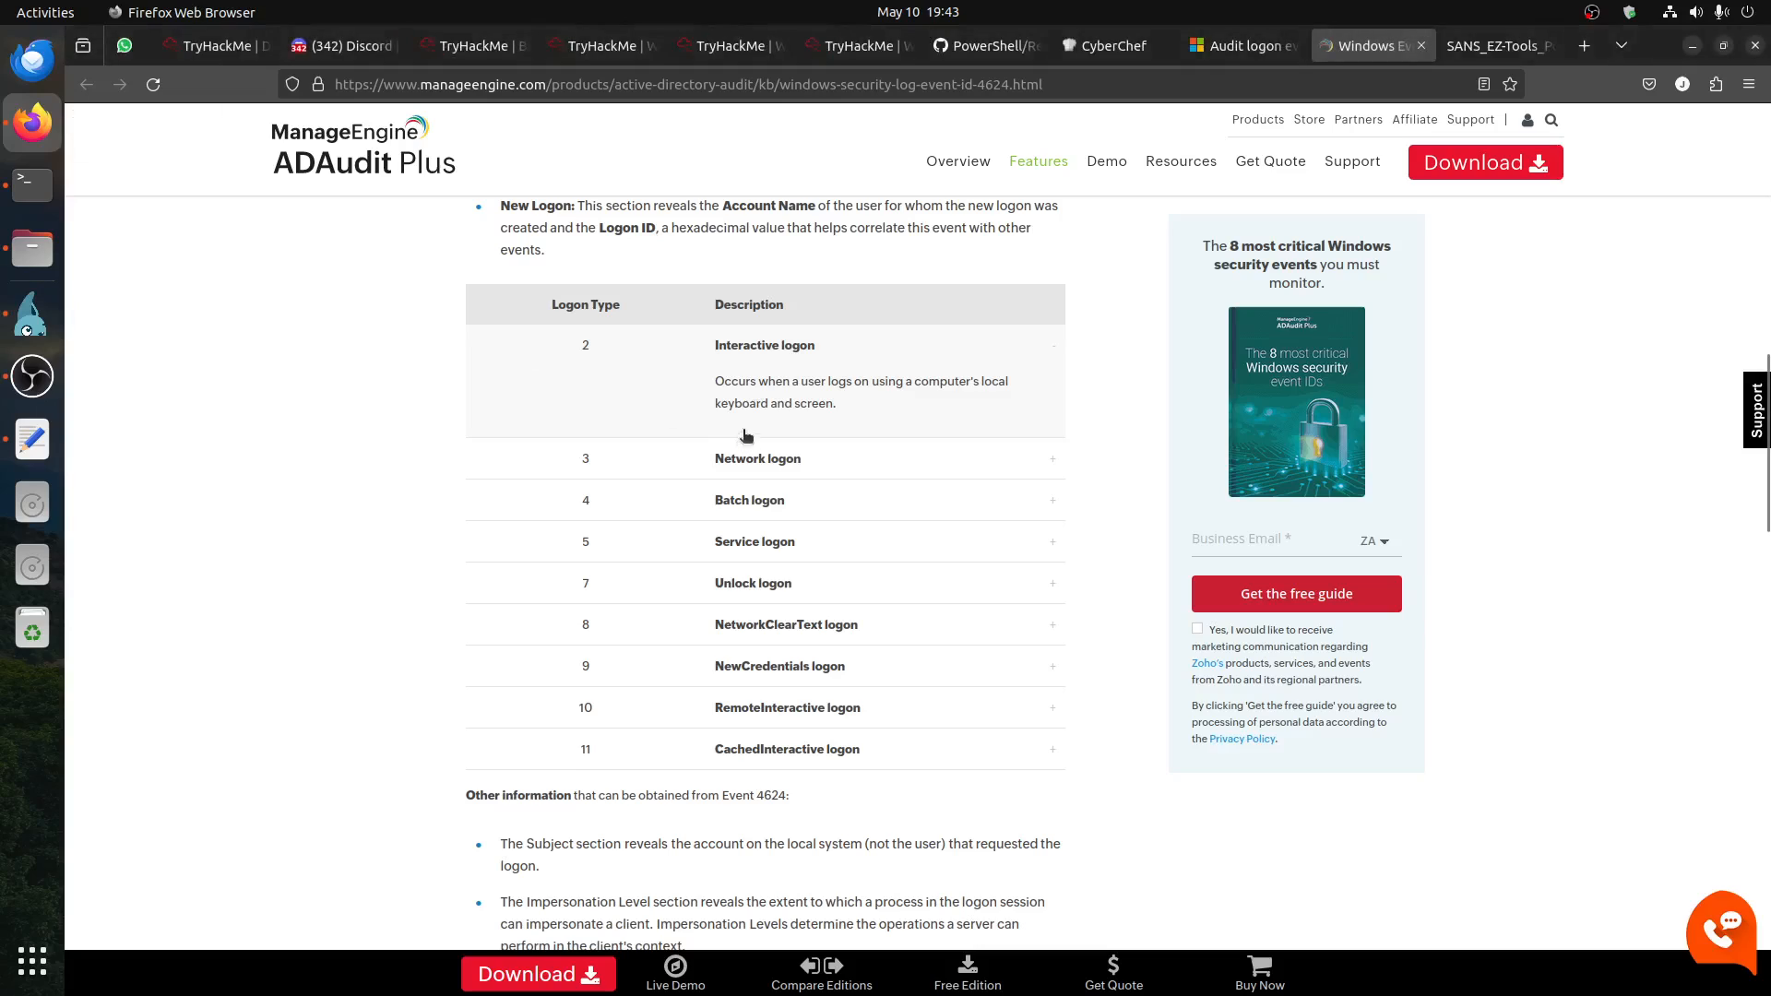
{"action": "left_click", "coordinate": [597, 47]}
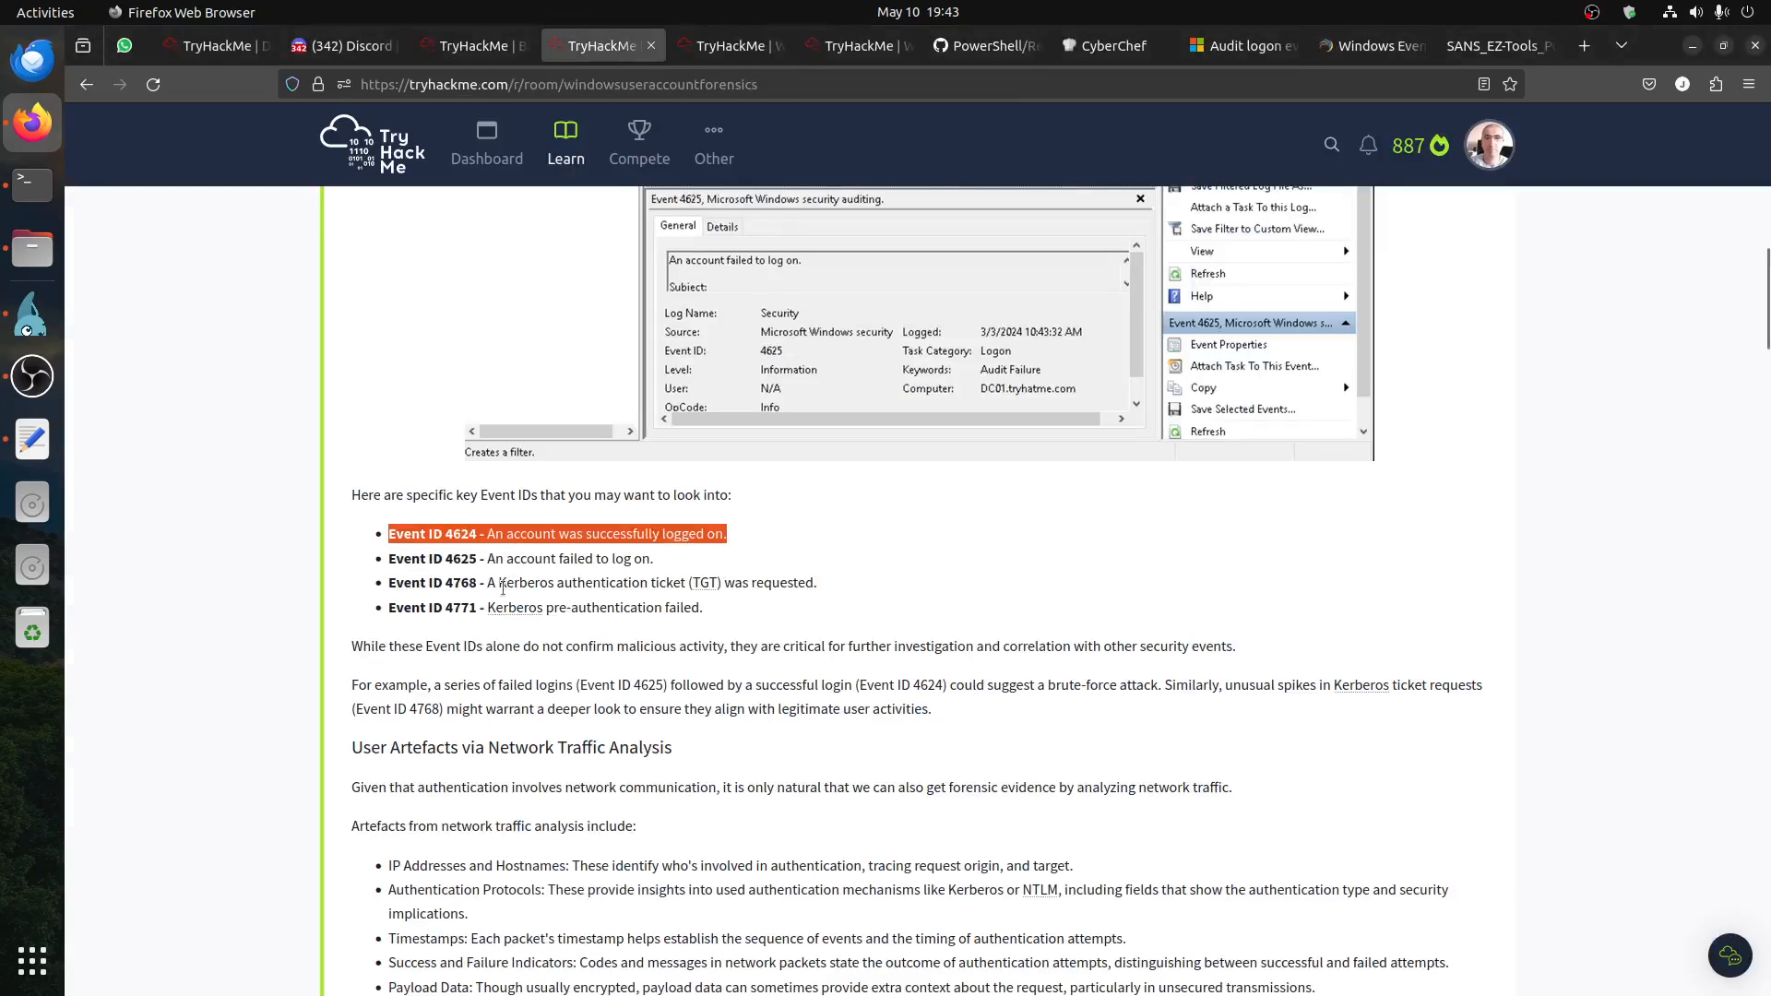
{"action": "left_click", "coordinate": [32, 323]}
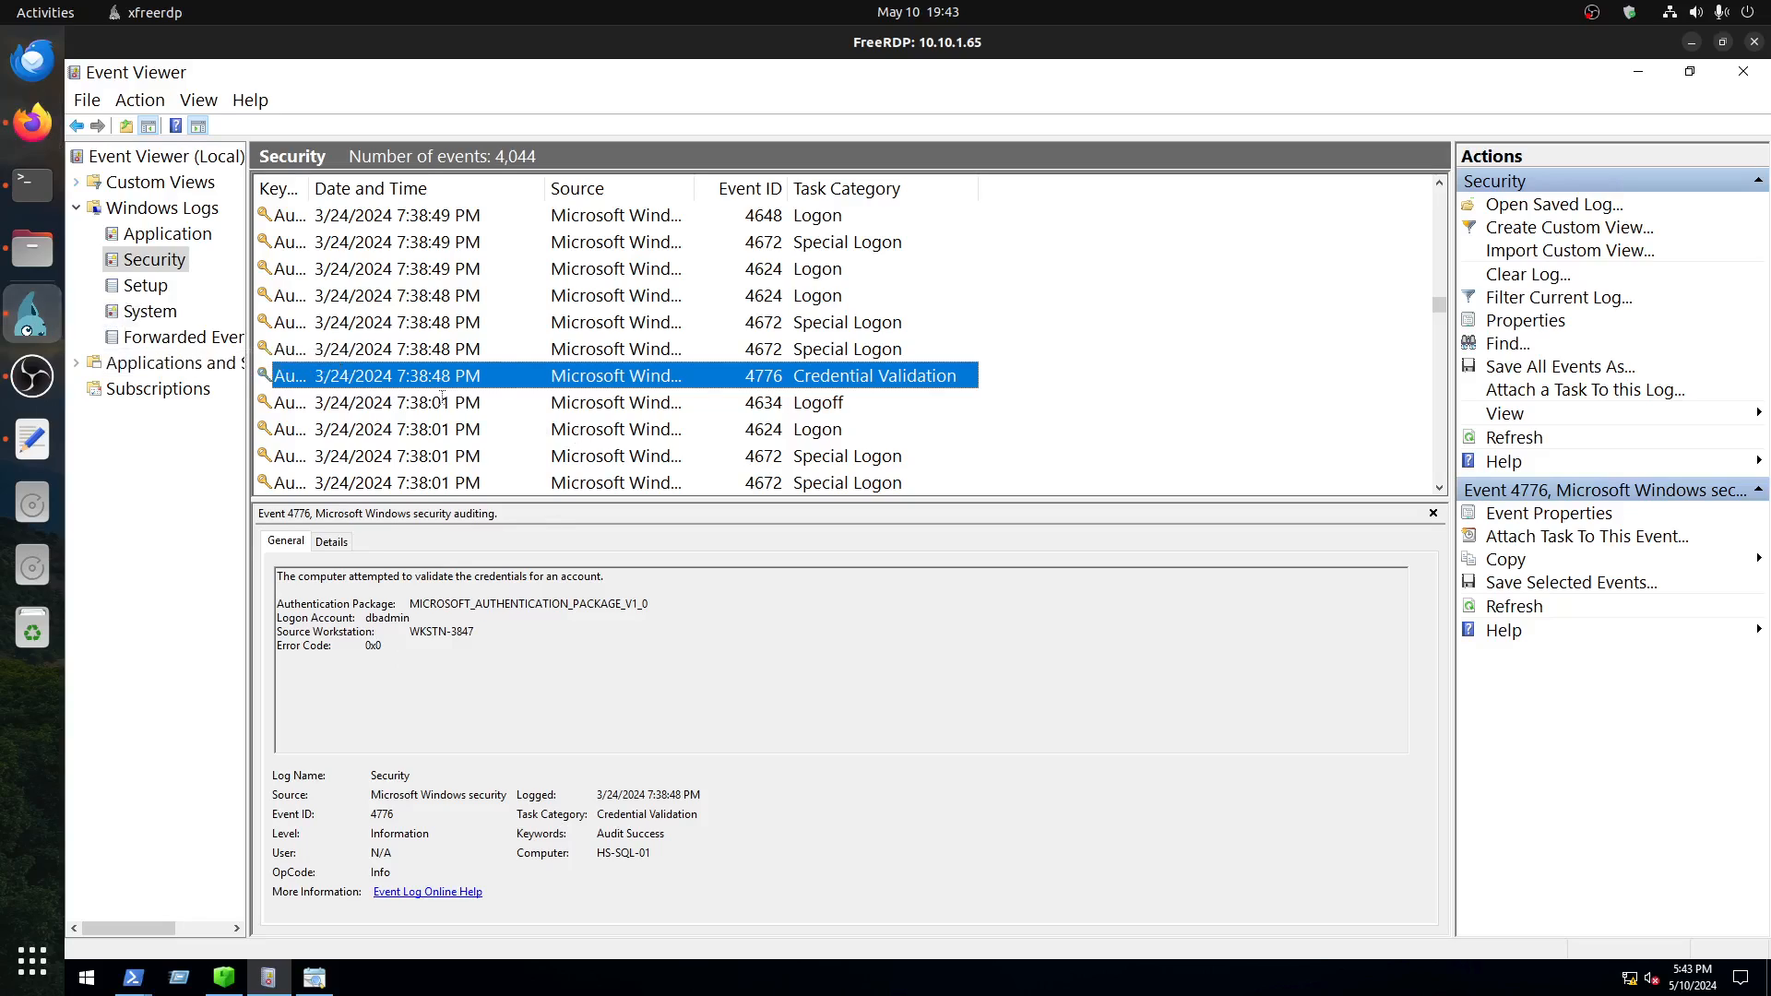
Step: Go up through the 7:38:48 PM Special Logon events to the 4624 Logon event and highlight its logon type
{"action": "left_click", "coordinate": [446, 354]}
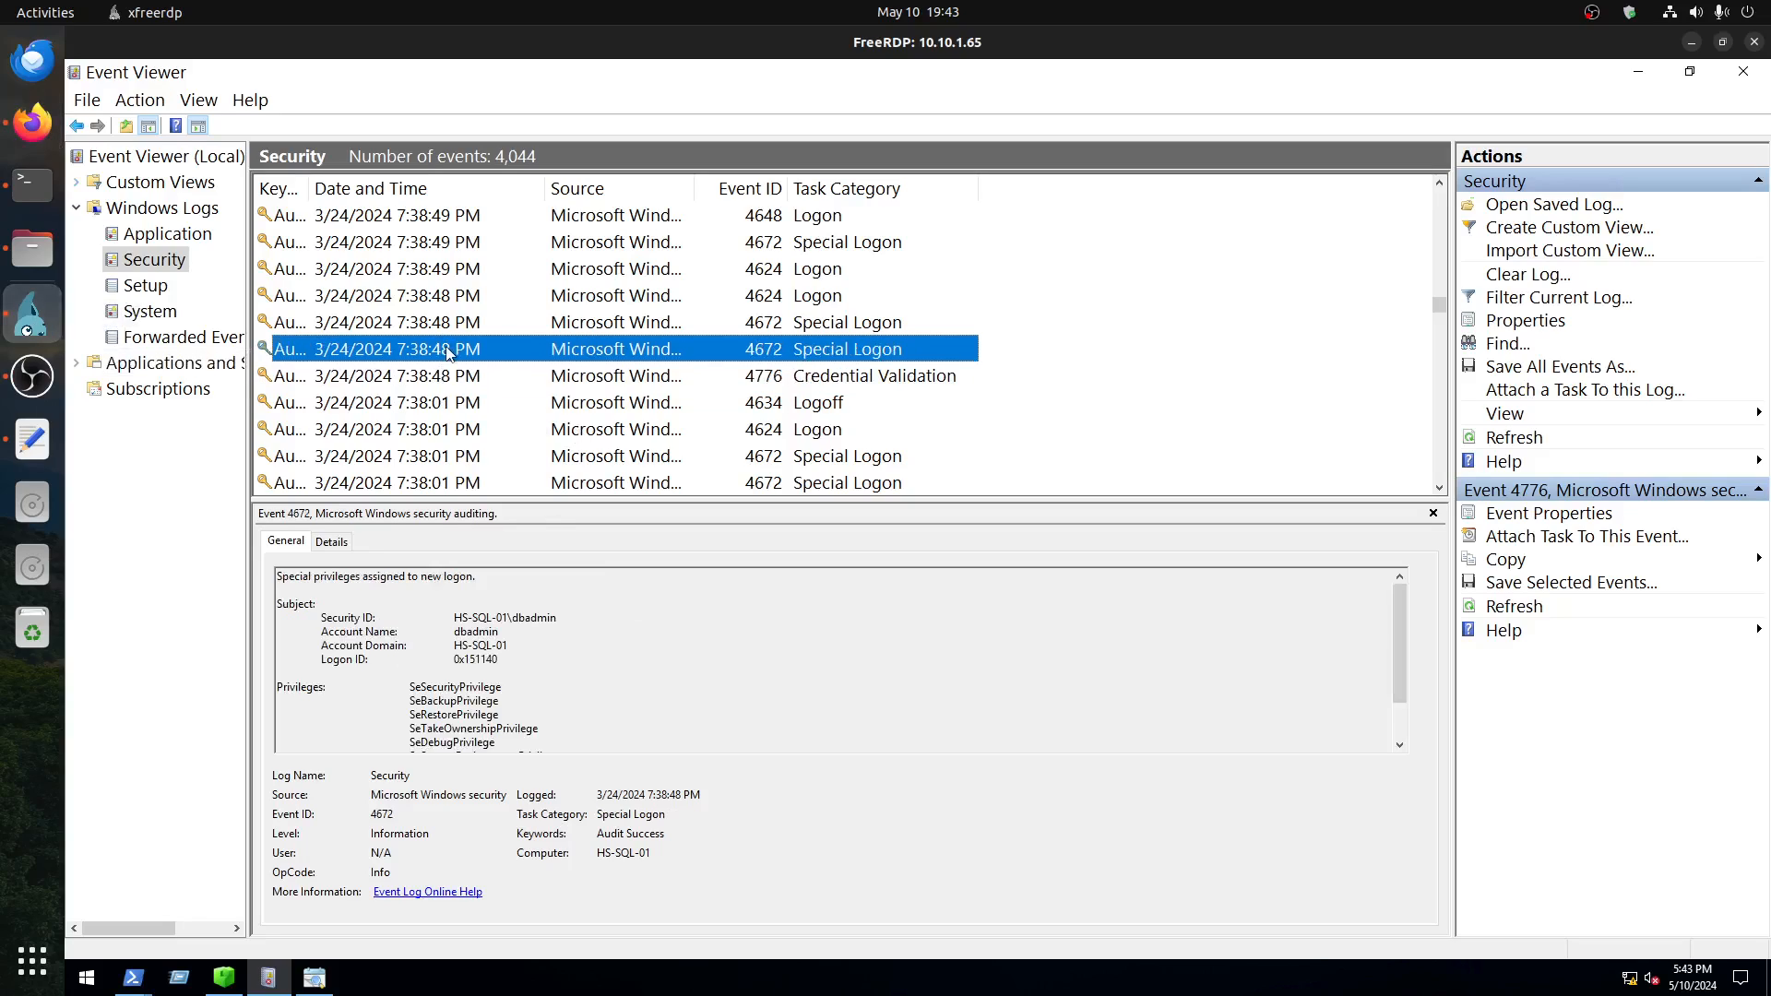
{"action": "left_click", "coordinate": [446, 326]}
{"action": "left_click", "coordinate": [446, 301]}
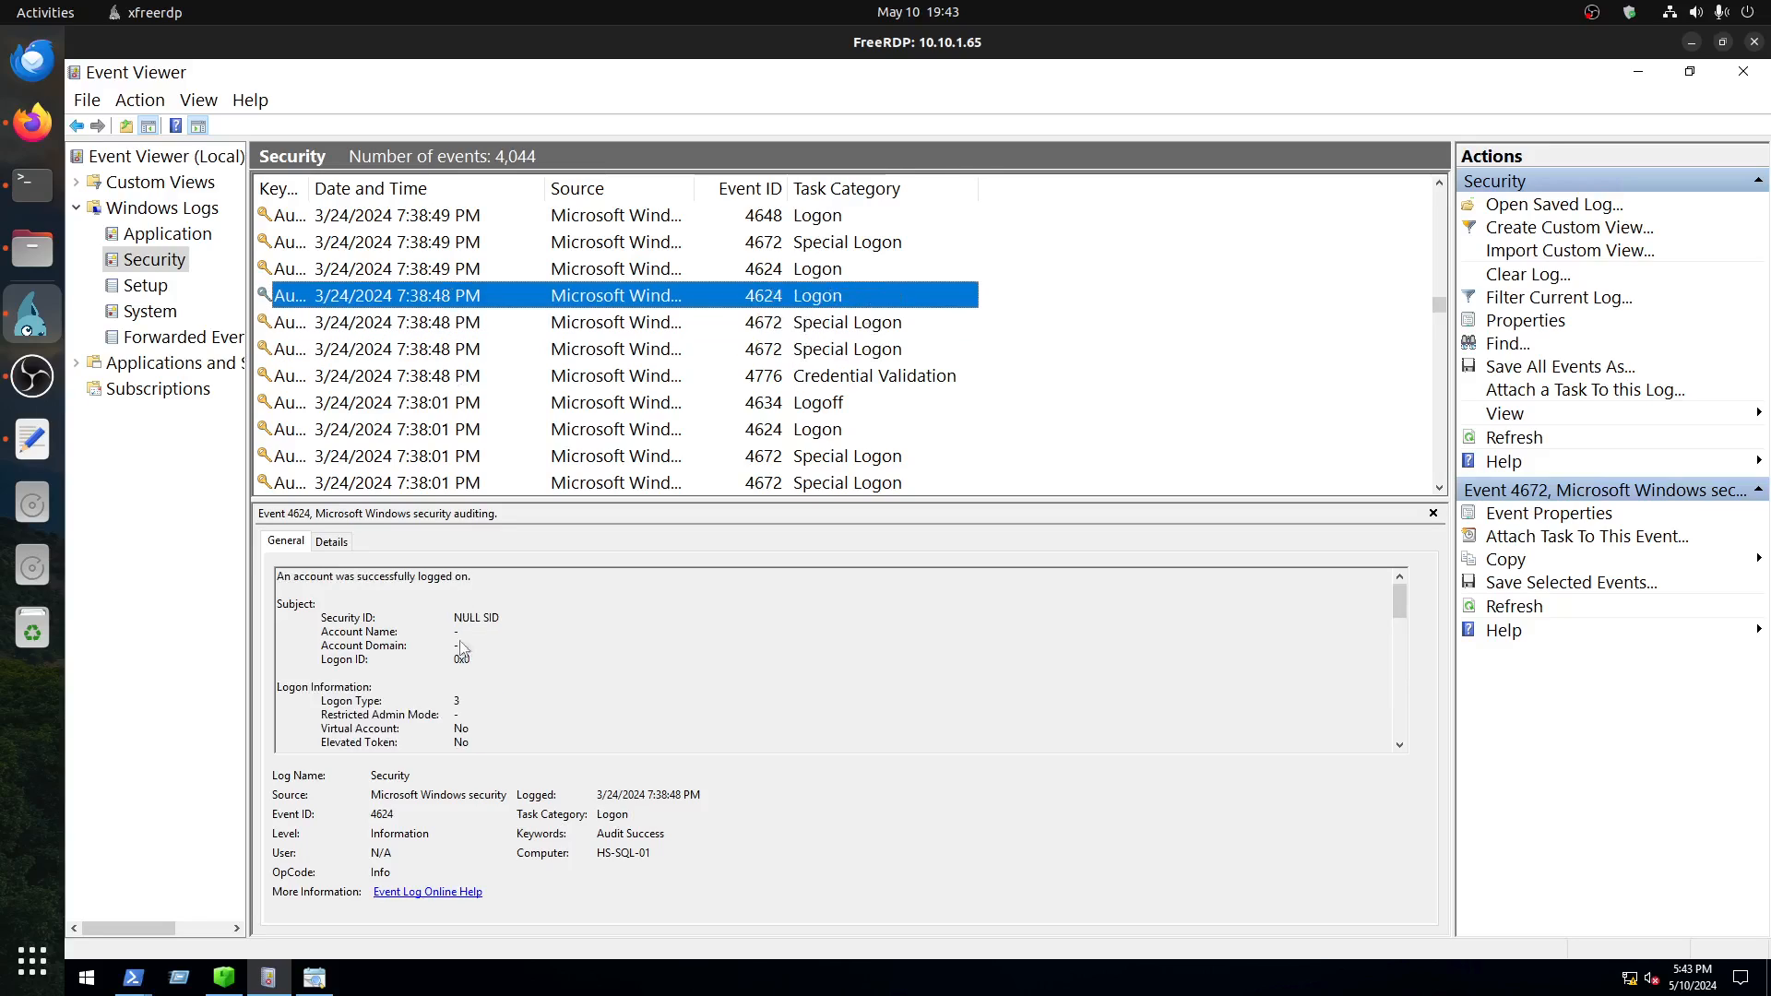
{"action": "left_click_drag", "start_coordinate": [461, 701], "coordinate": [307, 701]}
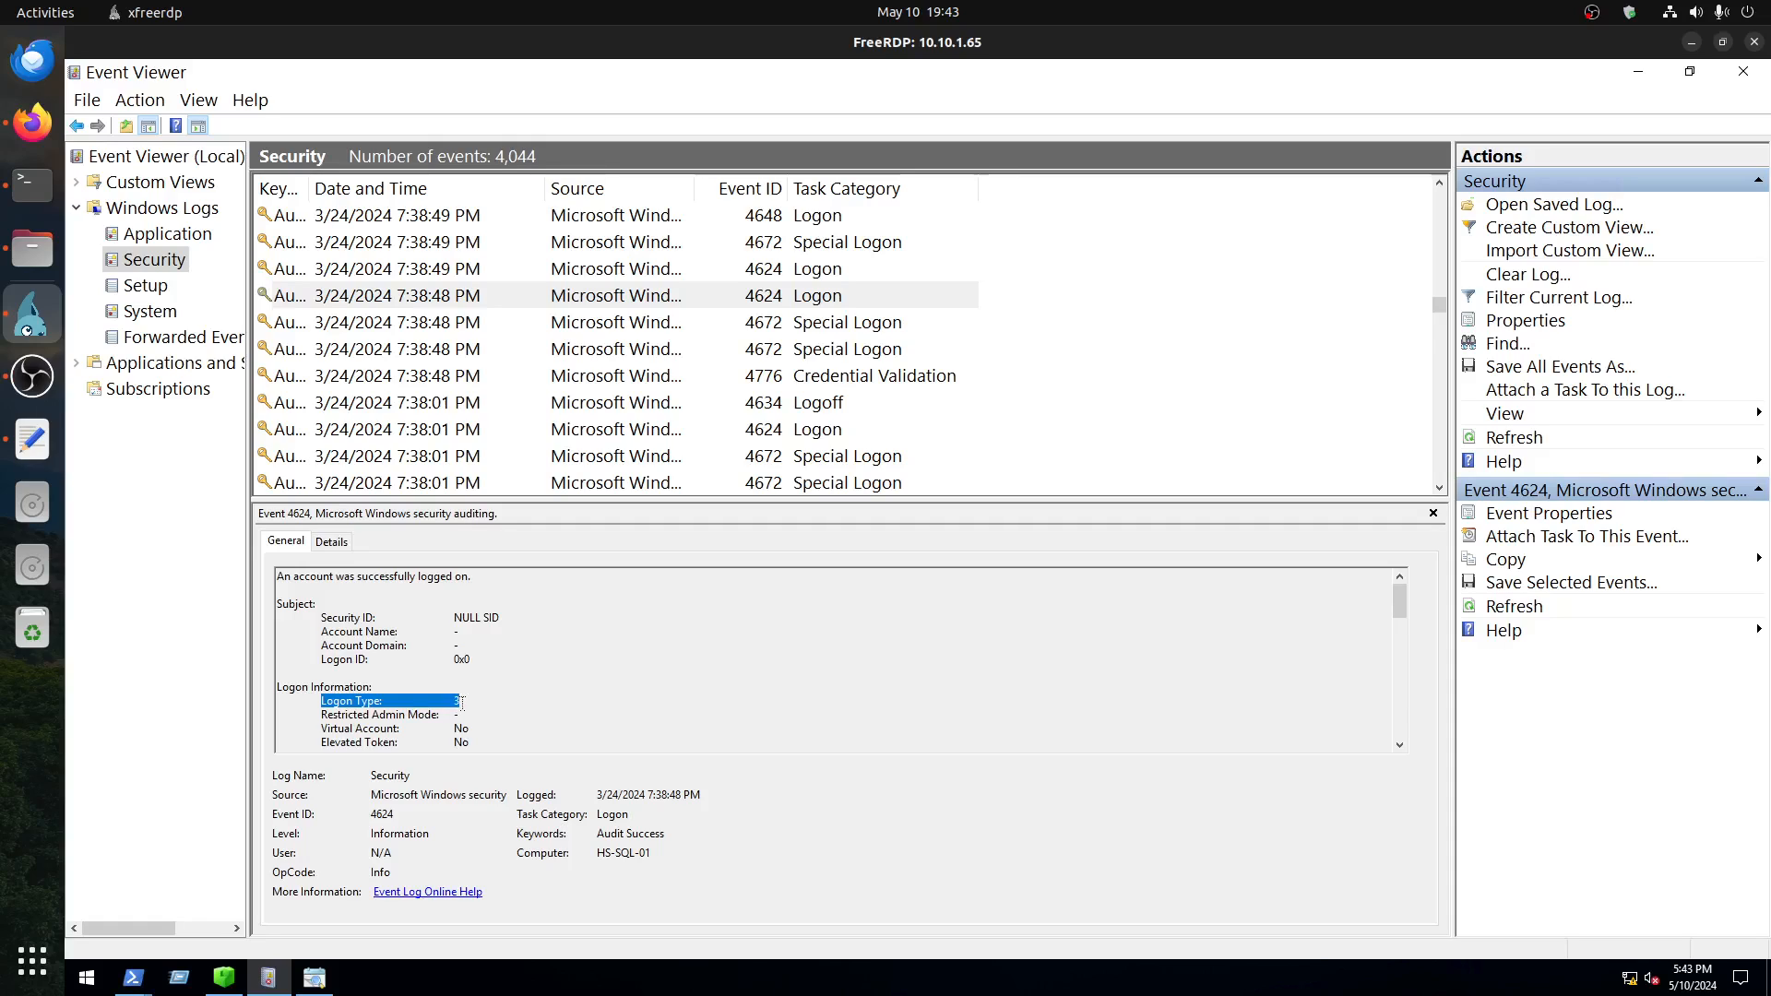
Step: Switch to Timeline Explorer and select the whole row of the logon on line 461
{"action": "left_click", "coordinate": [314, 977]}
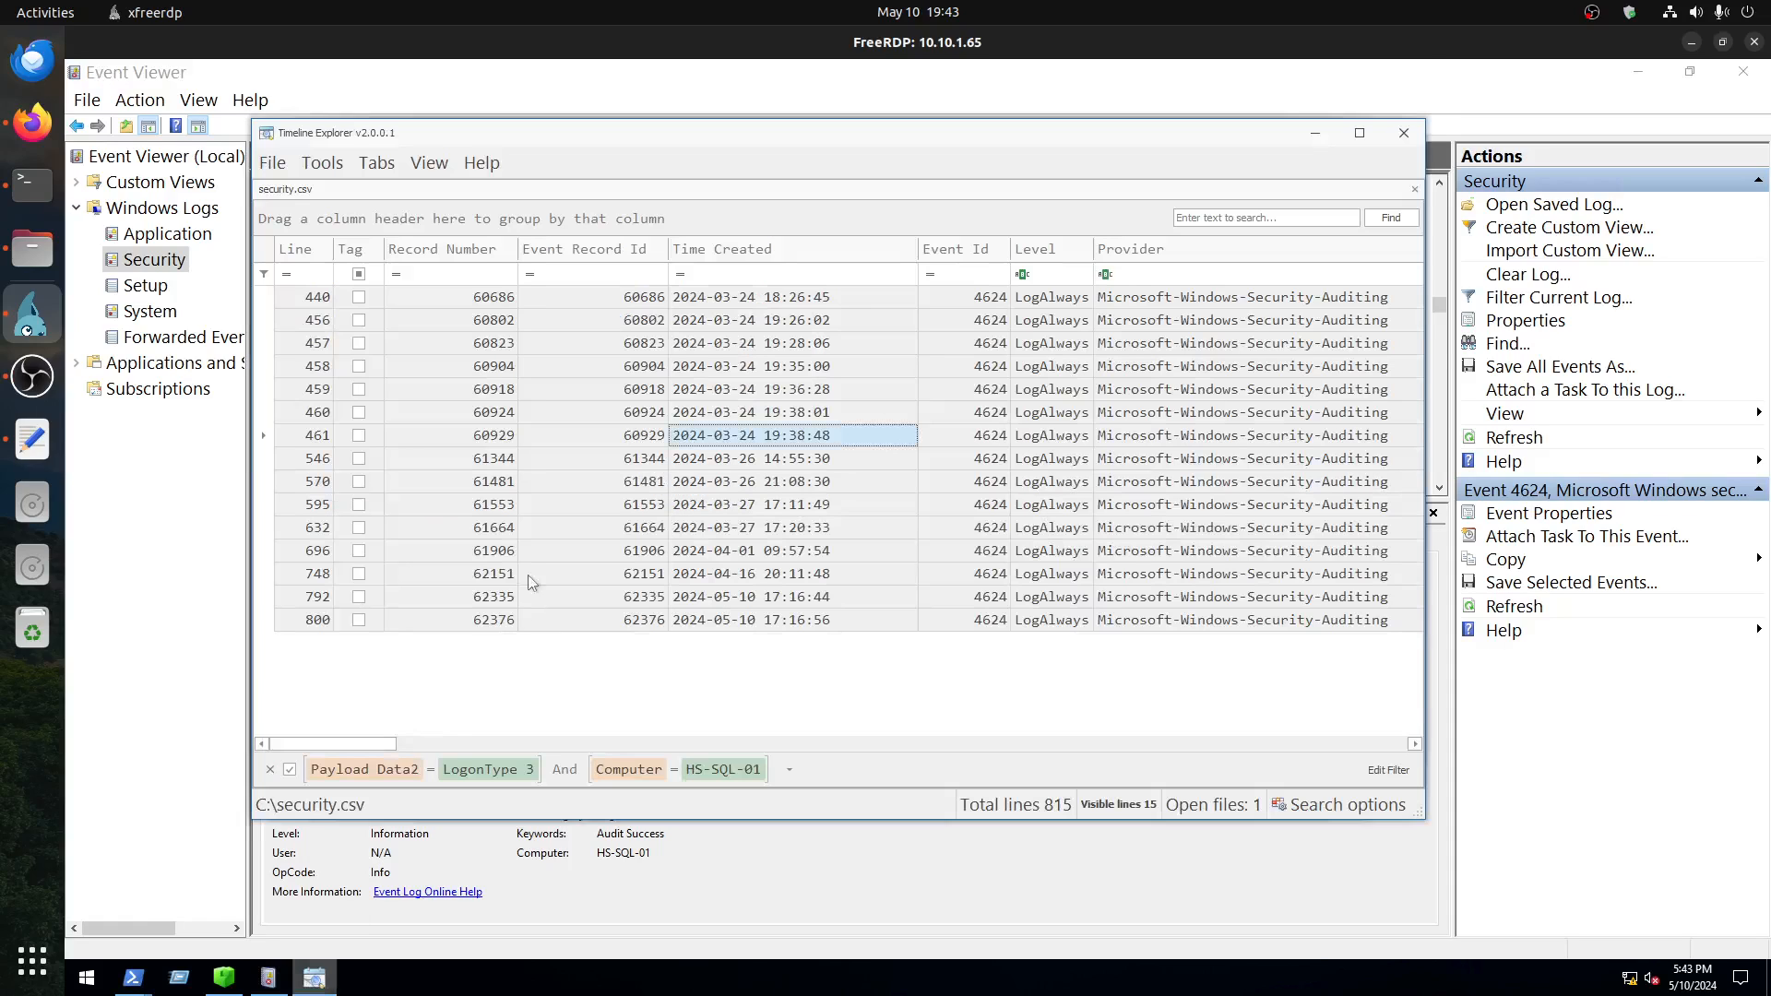
{"action": "left_click", "coordinate": [270, 440]}
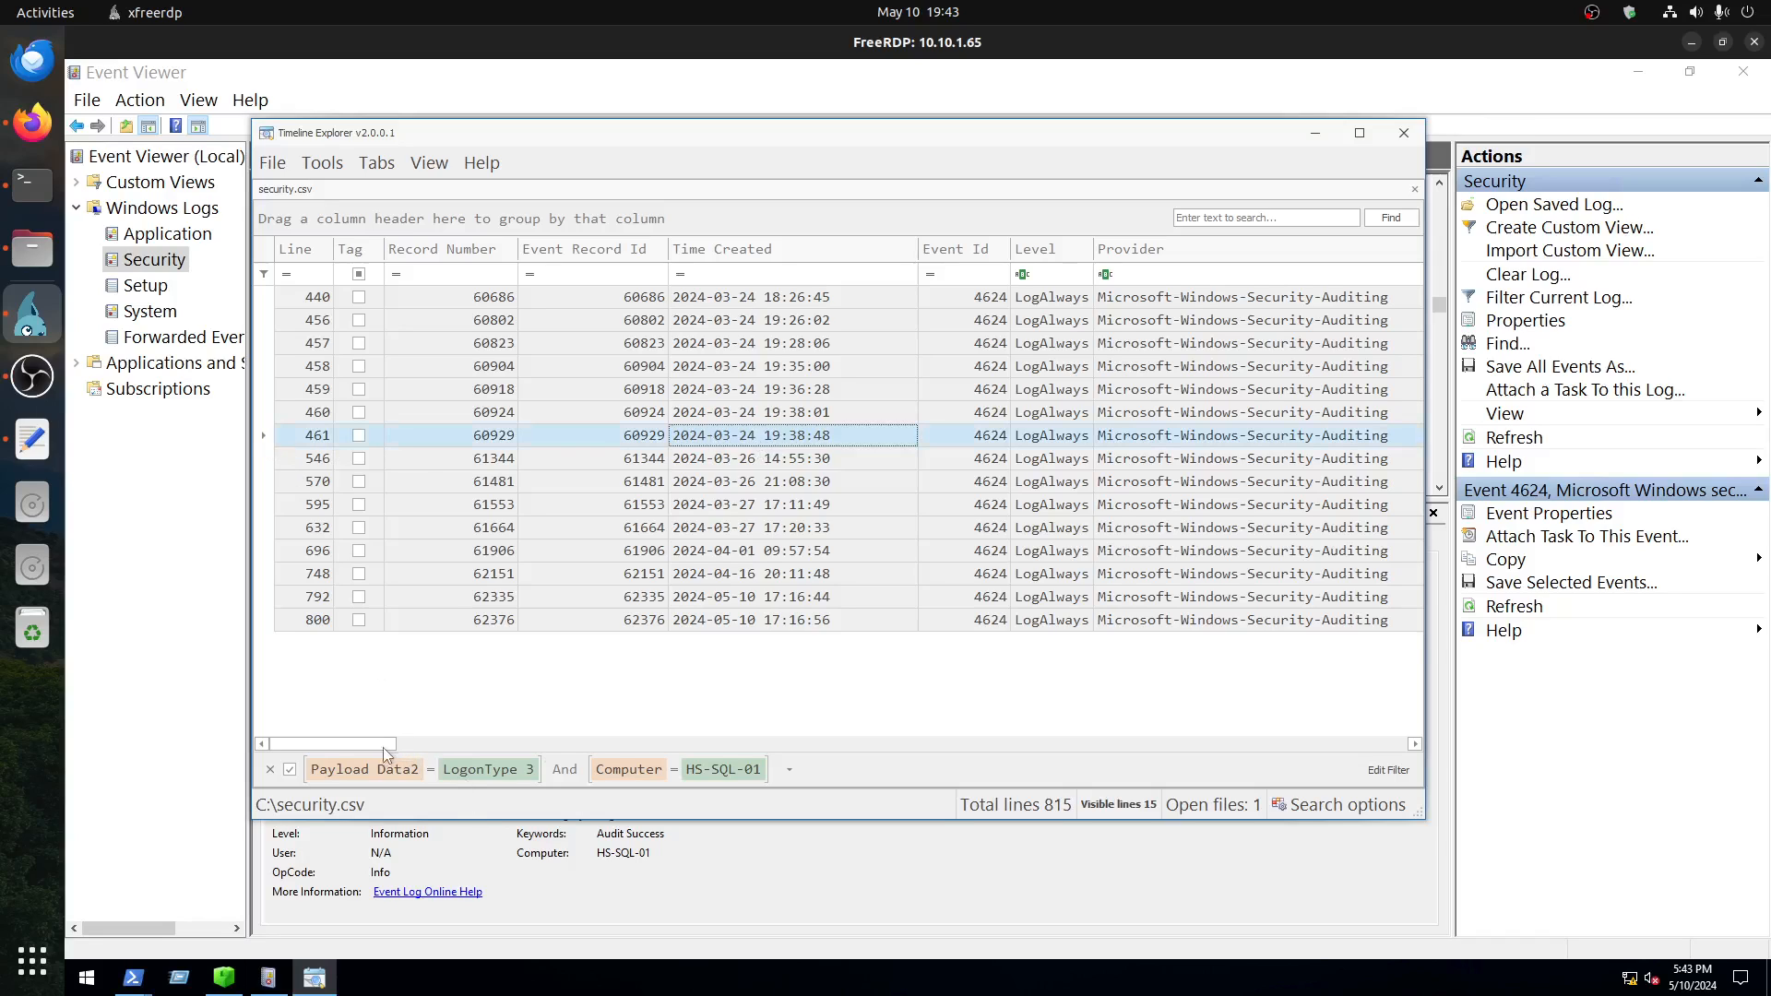
Step: Examine the remote host and target account of the logon on line 461 and select its Time Created value
{"action": "left_click_drag", "start_coordinate": [384, 745], "coordinate": [653, 747]}
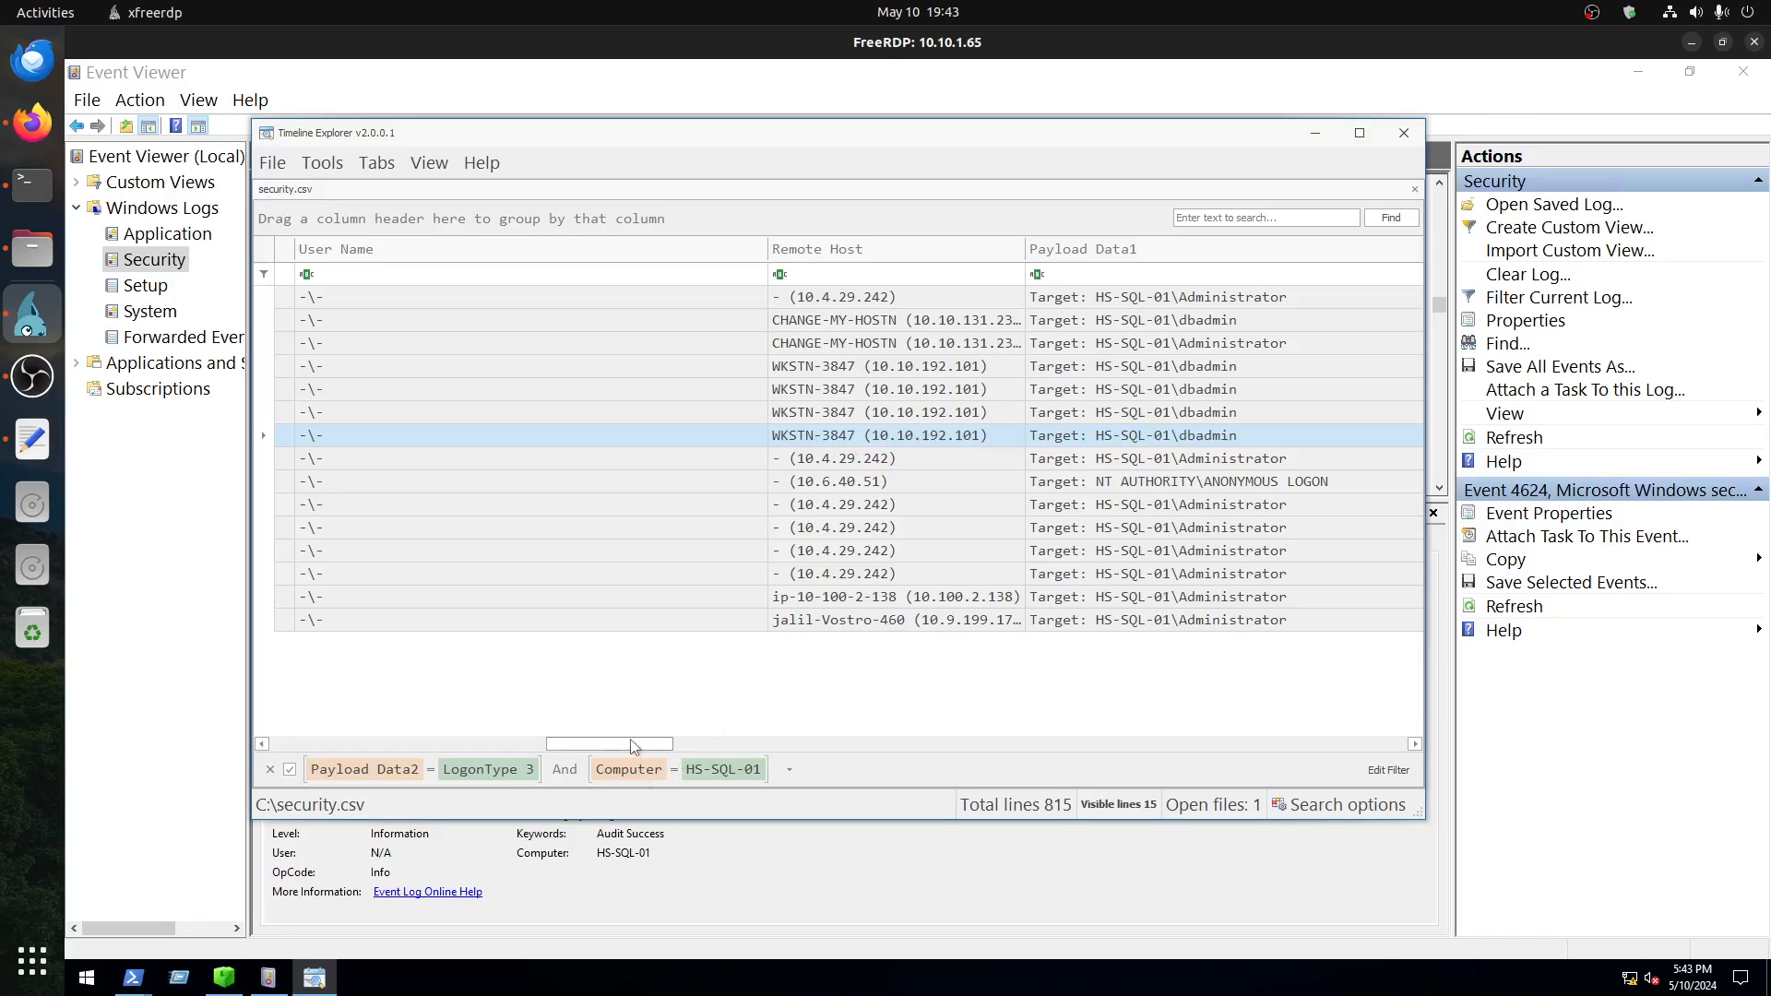
{"action": "left_click_drag", "start_coordinate": [634, 746], "coordinate": [466, 745]}
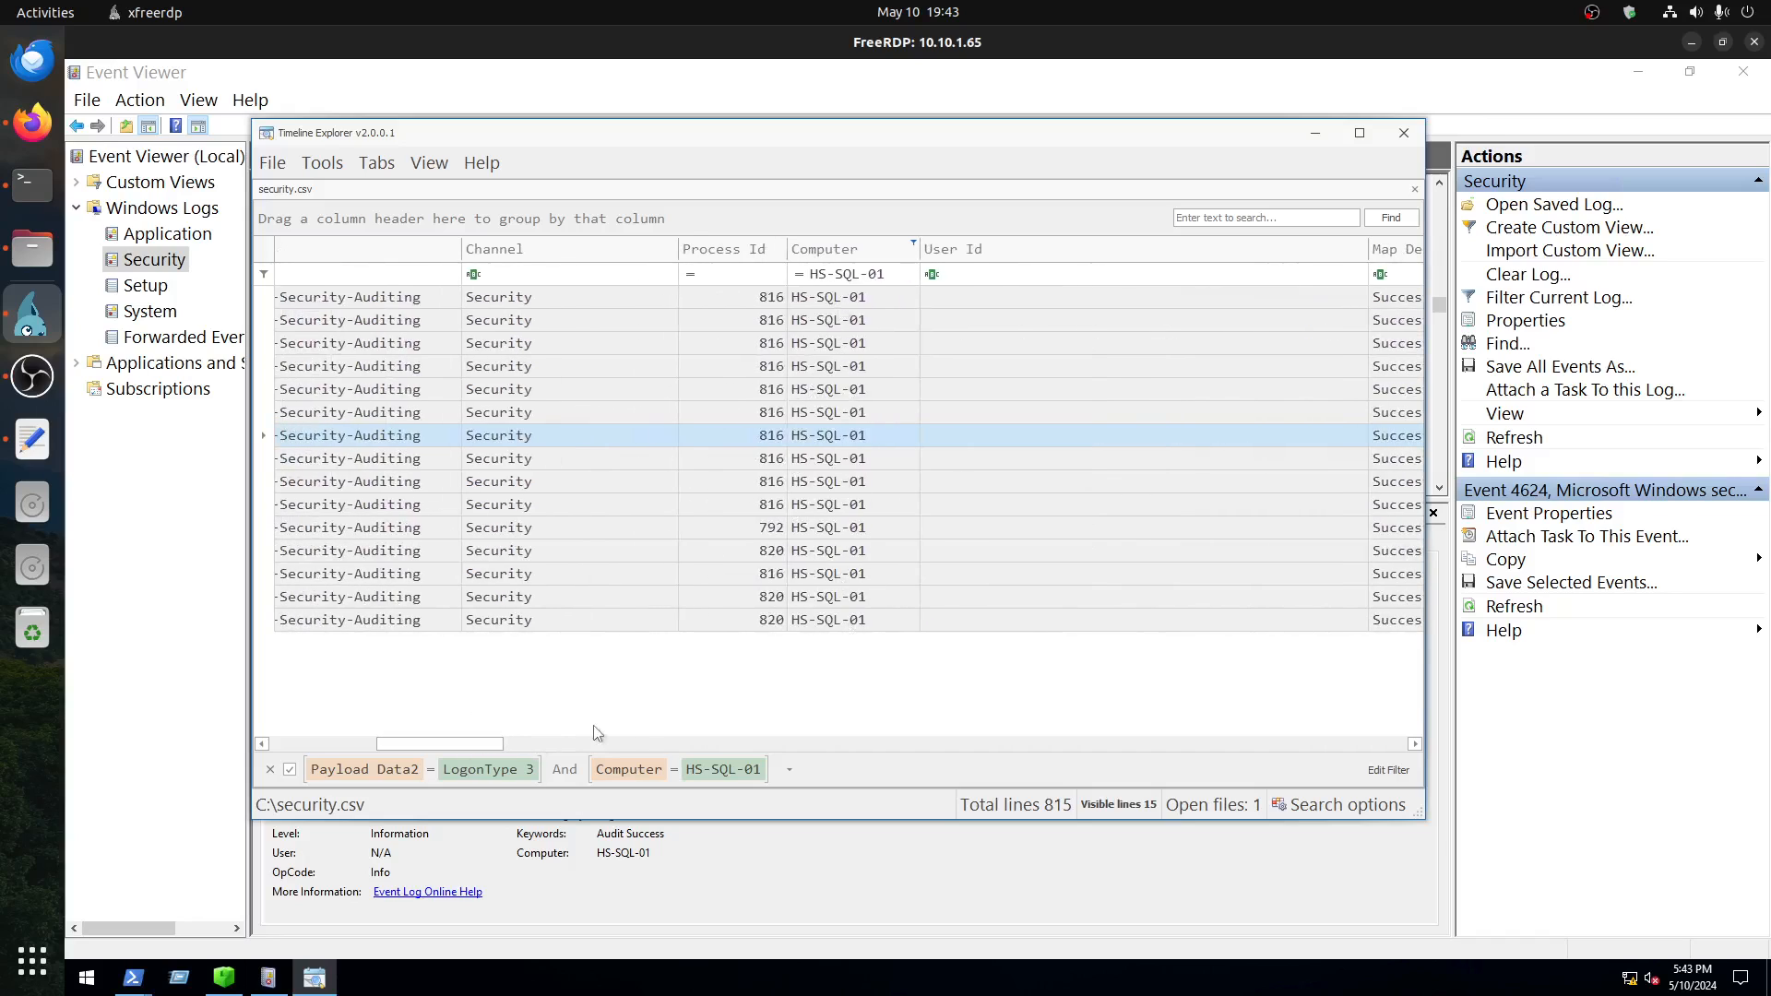
{"action": "left_click_drag", "start_coordinate": [486, 745], "coordinate": [373, 738]}
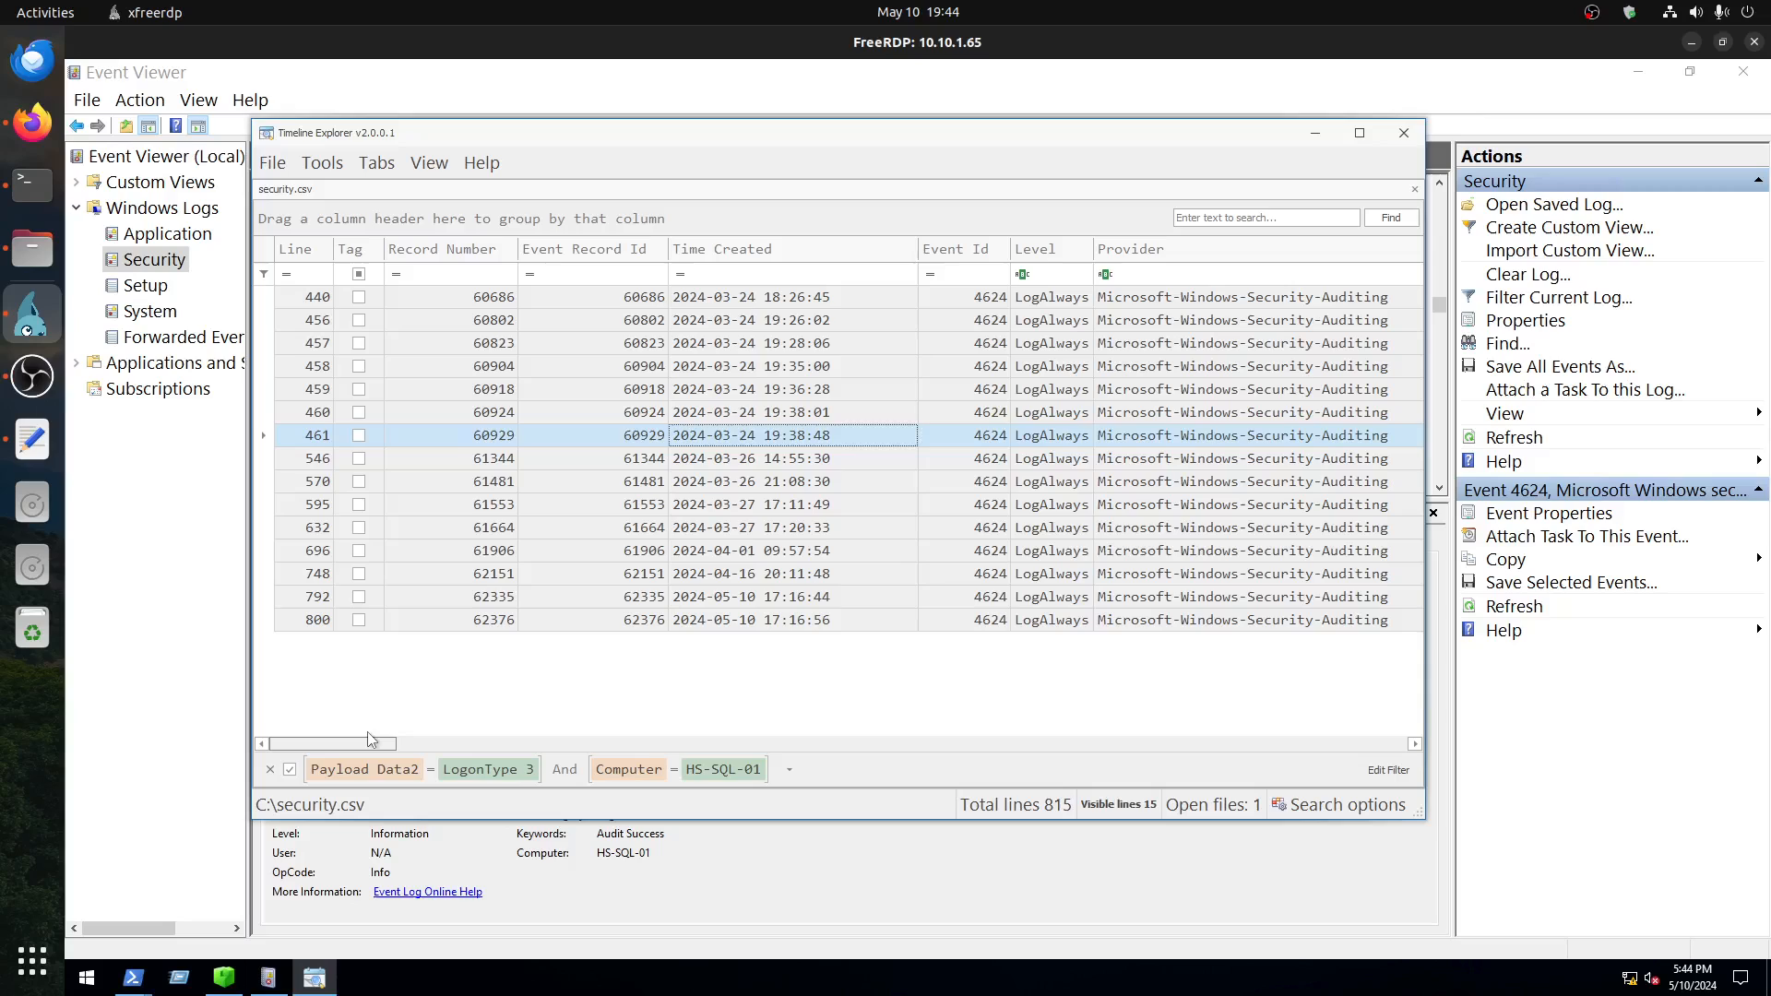
{"action": "left_click_drag", "start_coordinate": [371, 738], "coordinate": [627, 746]}
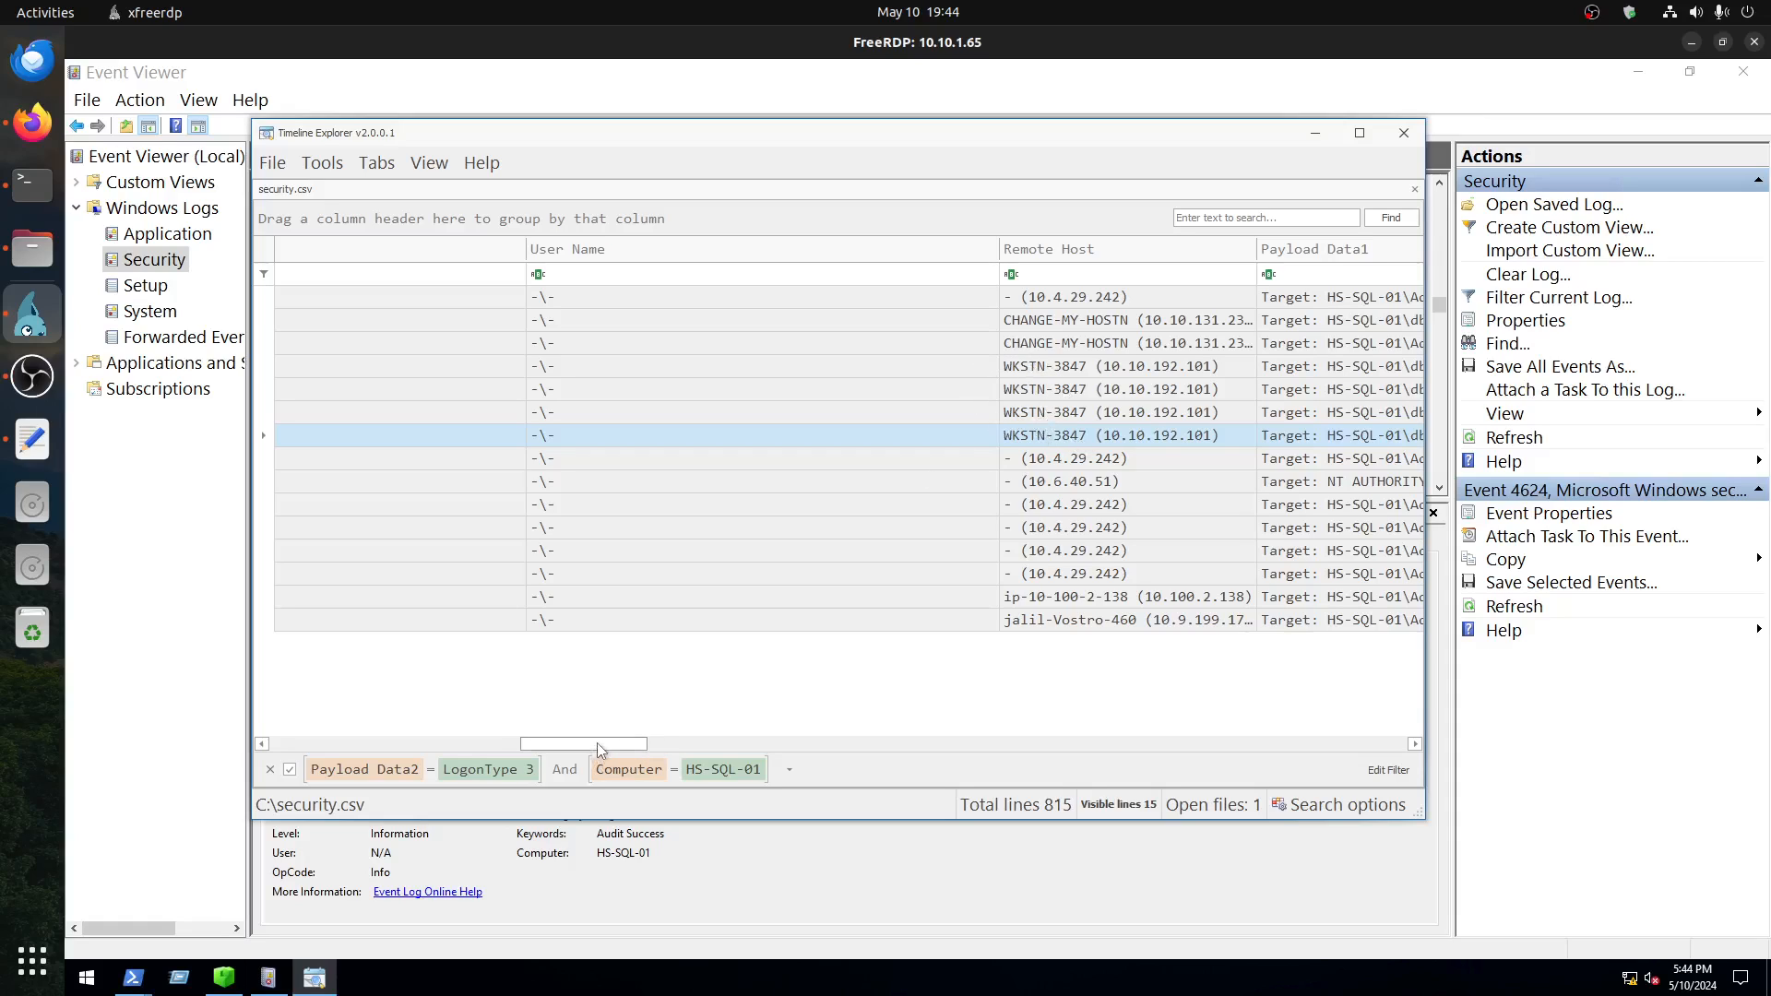
{"action": "left_click_drag", "start_coordinate": [596, 743], "coordinate": [345, 744]}
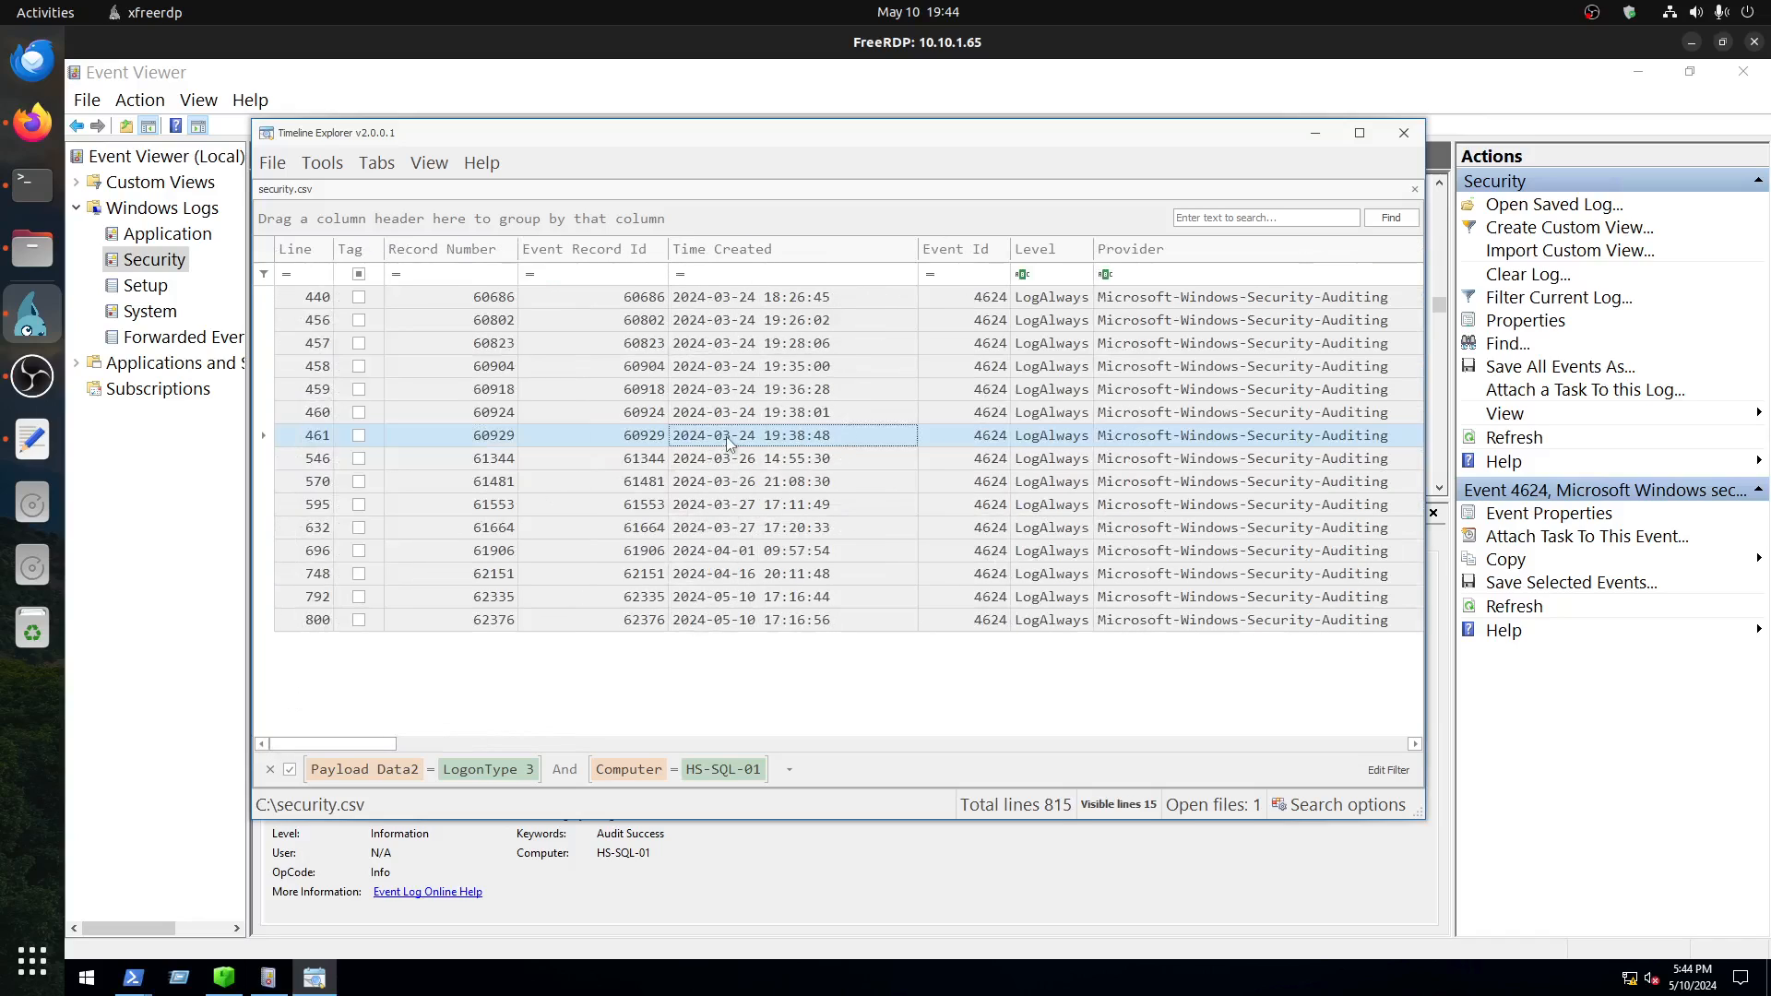
{"action": "left_click", "coordinate": [807, 436]}
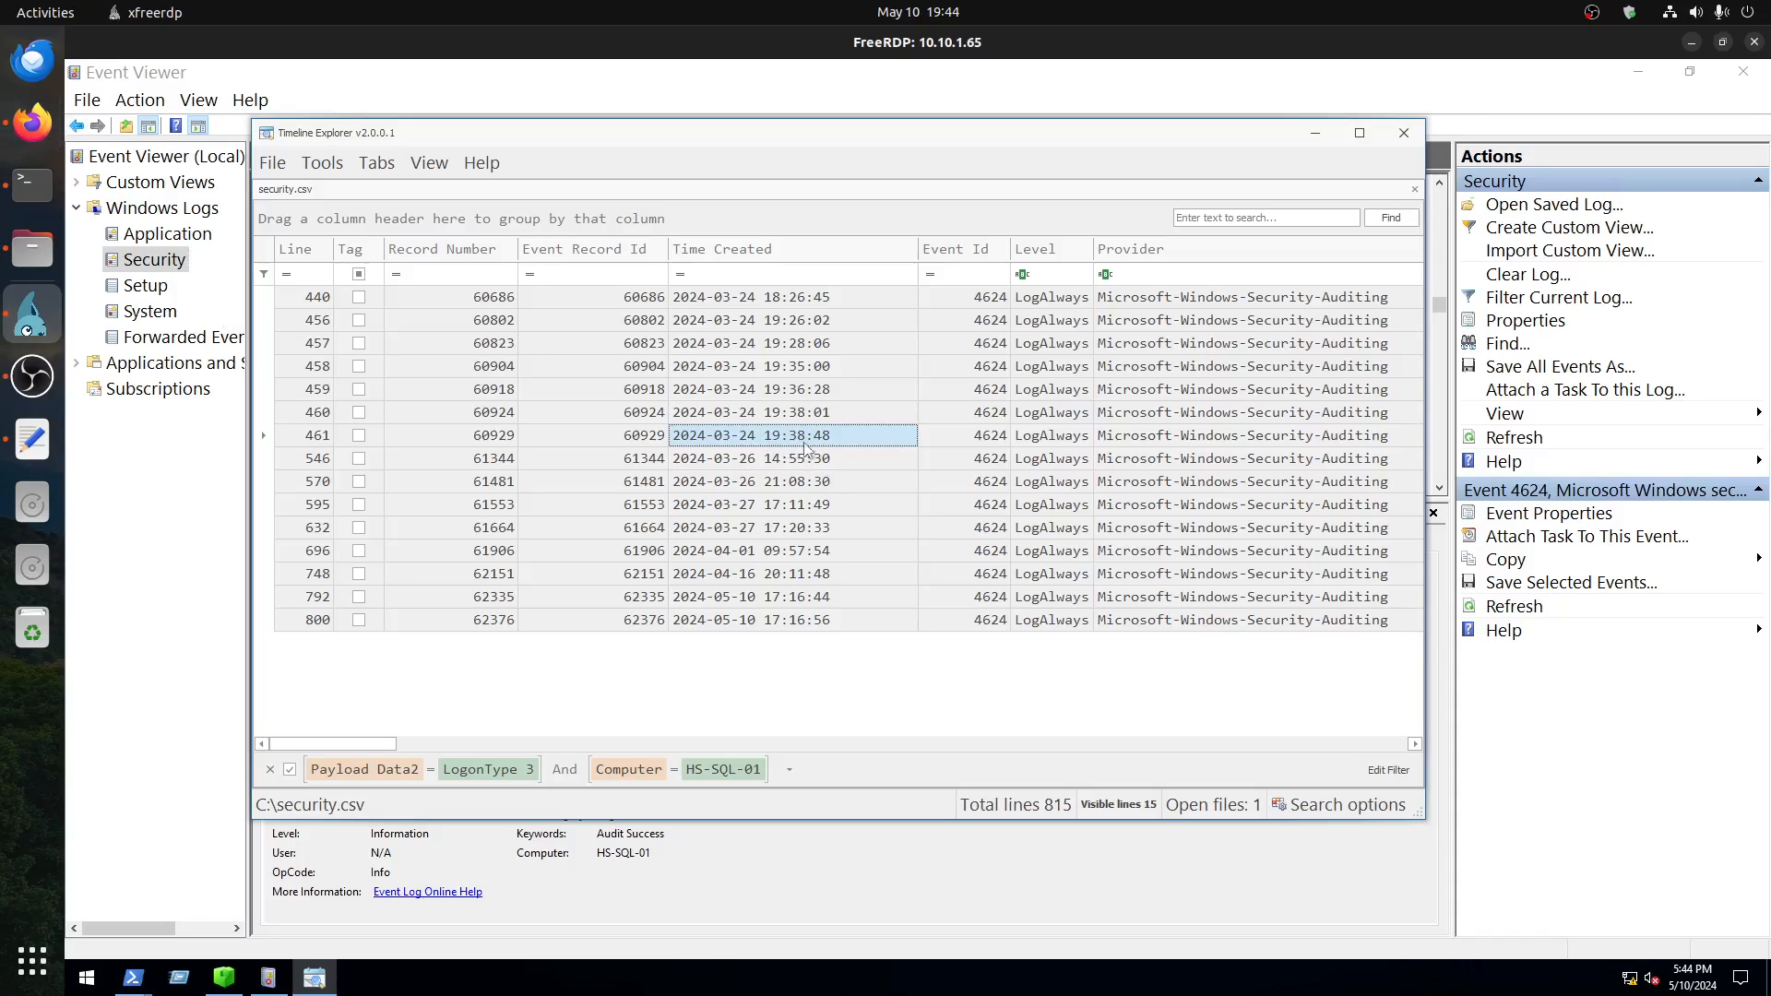
Step: Switch to the Blizzard room in Firefox and copy the alert timestamp 03/24/2024 19:55:29 into the attacker access time answer
{"action": "left_click", "coordinate": [32, 121]}
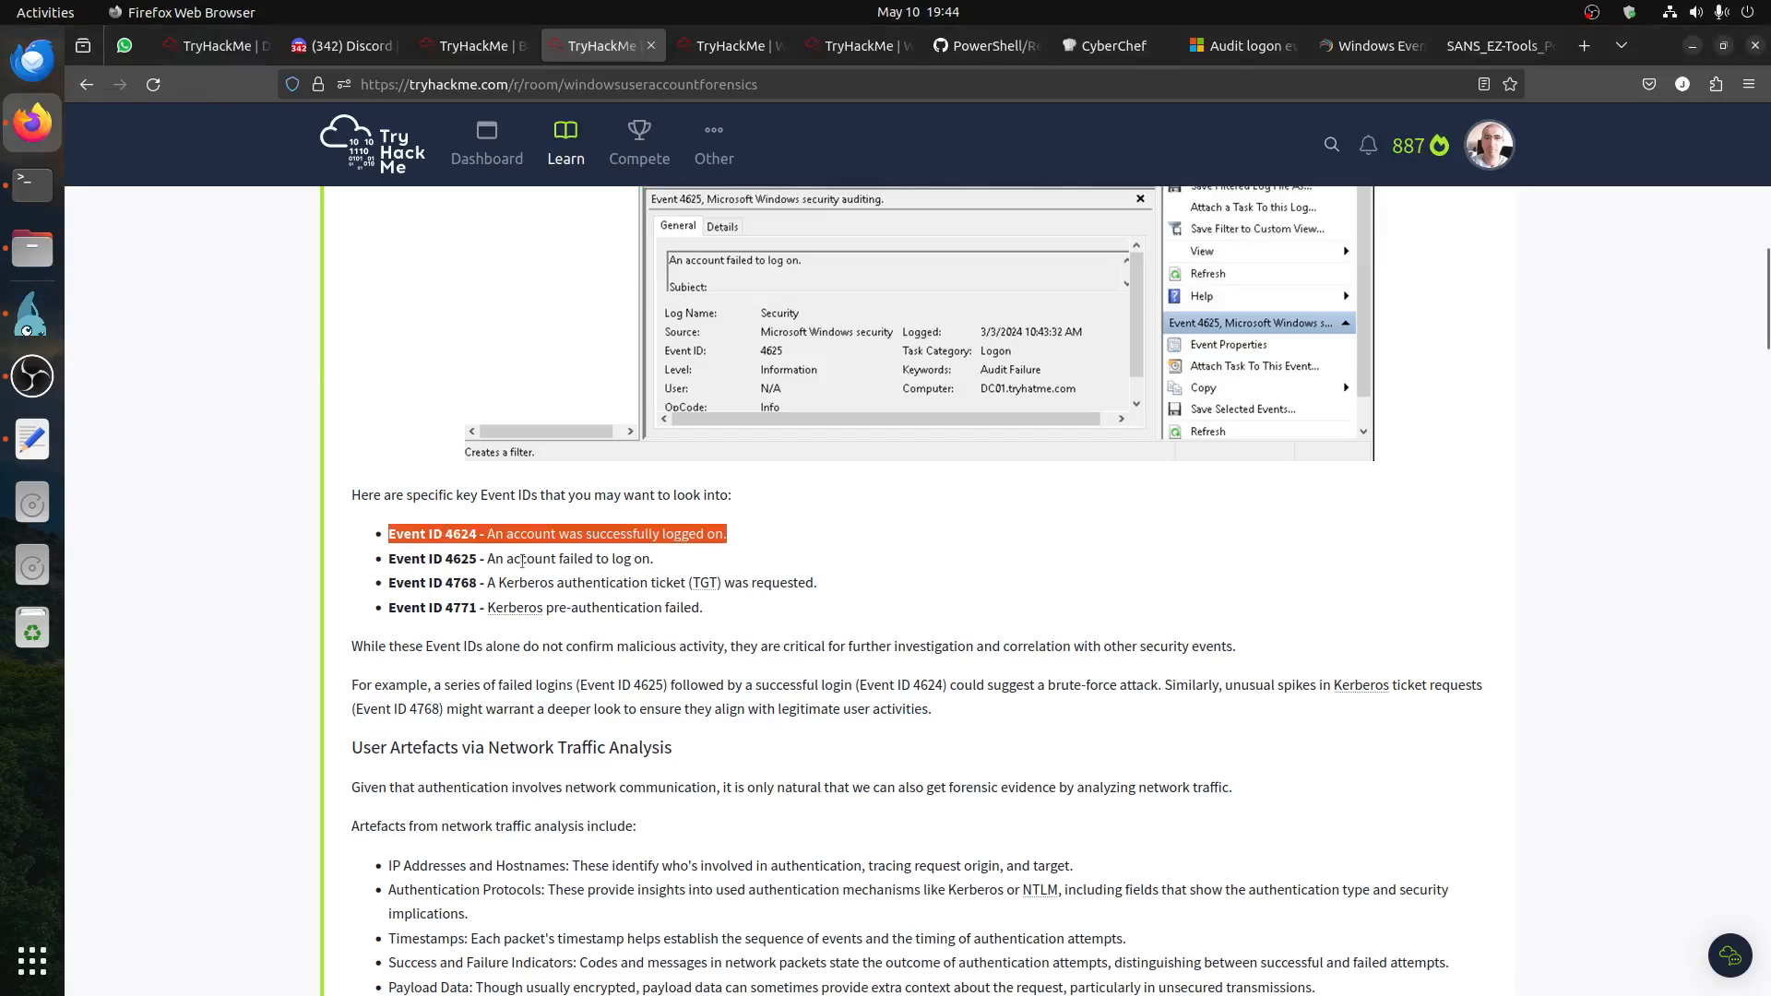
{"action": "left_click", "coordinate": [472, 45]}
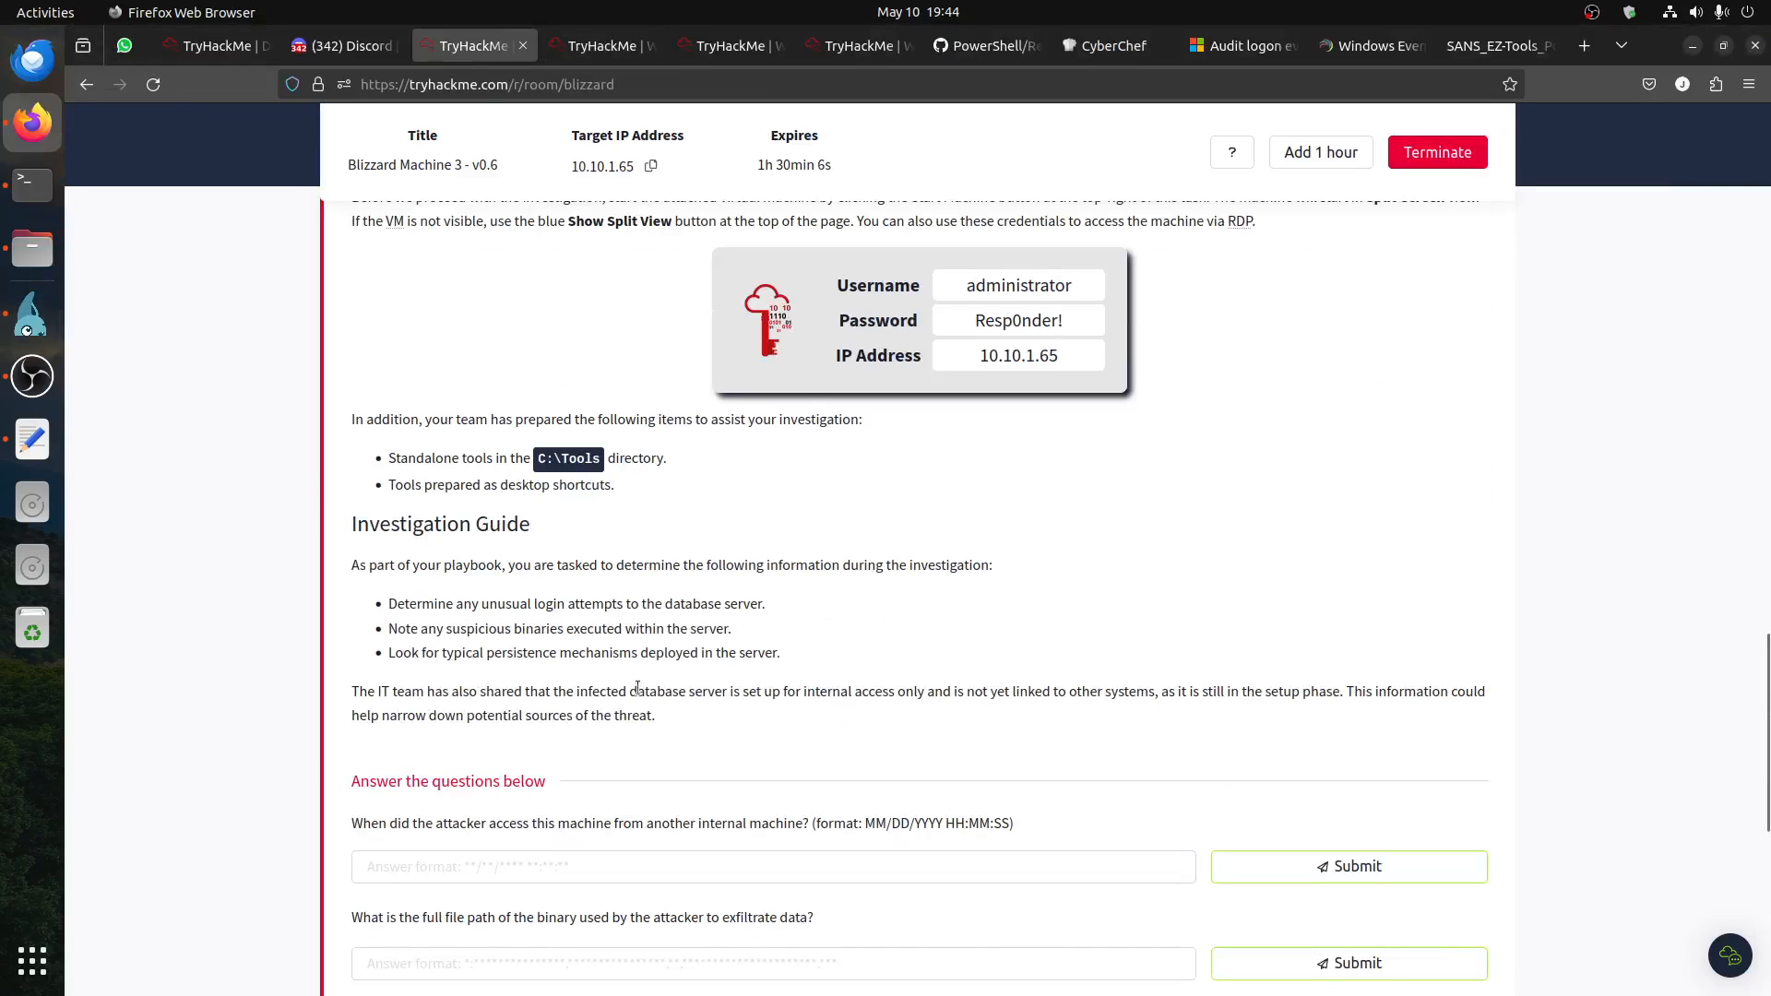
{"action": "triple_click", "coordinate": [444, 577]}
{"action": "key", "text": "ctrl+c"}
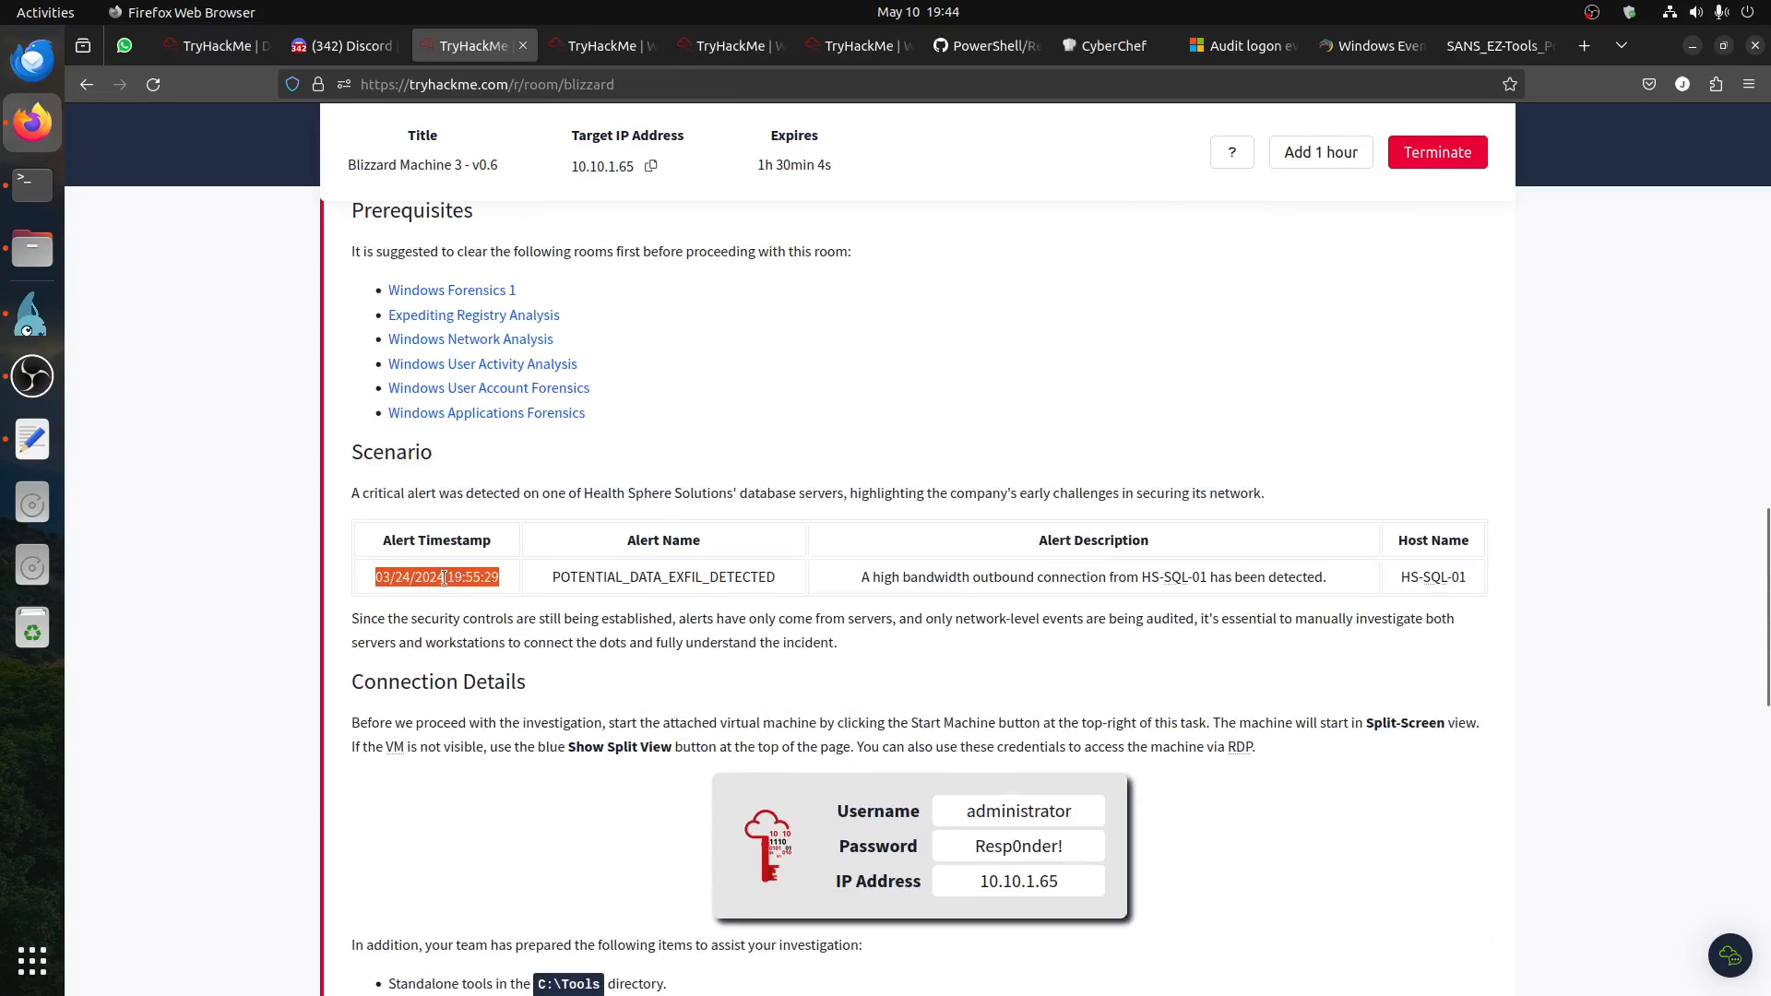
{"action": "scroll", "coordinate": [683, 682], "scroll_direction": "down", "scroll_amount": 10}
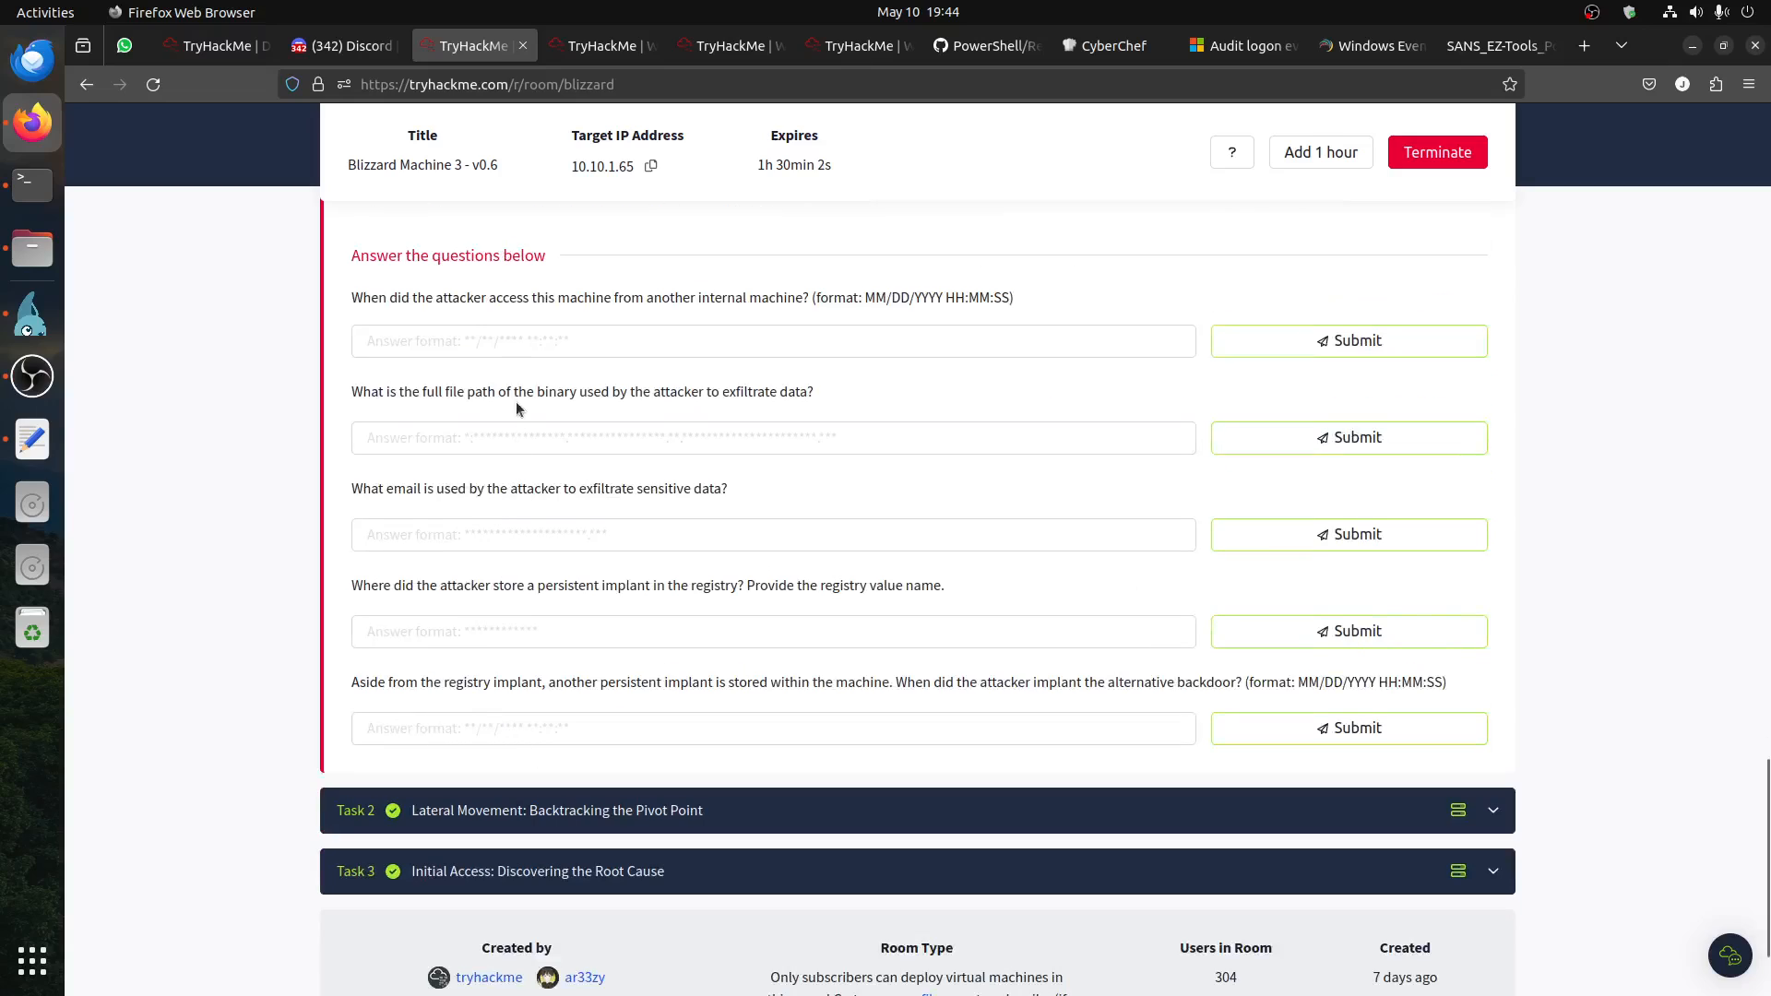
{"action": "left_click", "coordinate": [538, 342]}
{"action": "key", "text": "ctrl+v"}
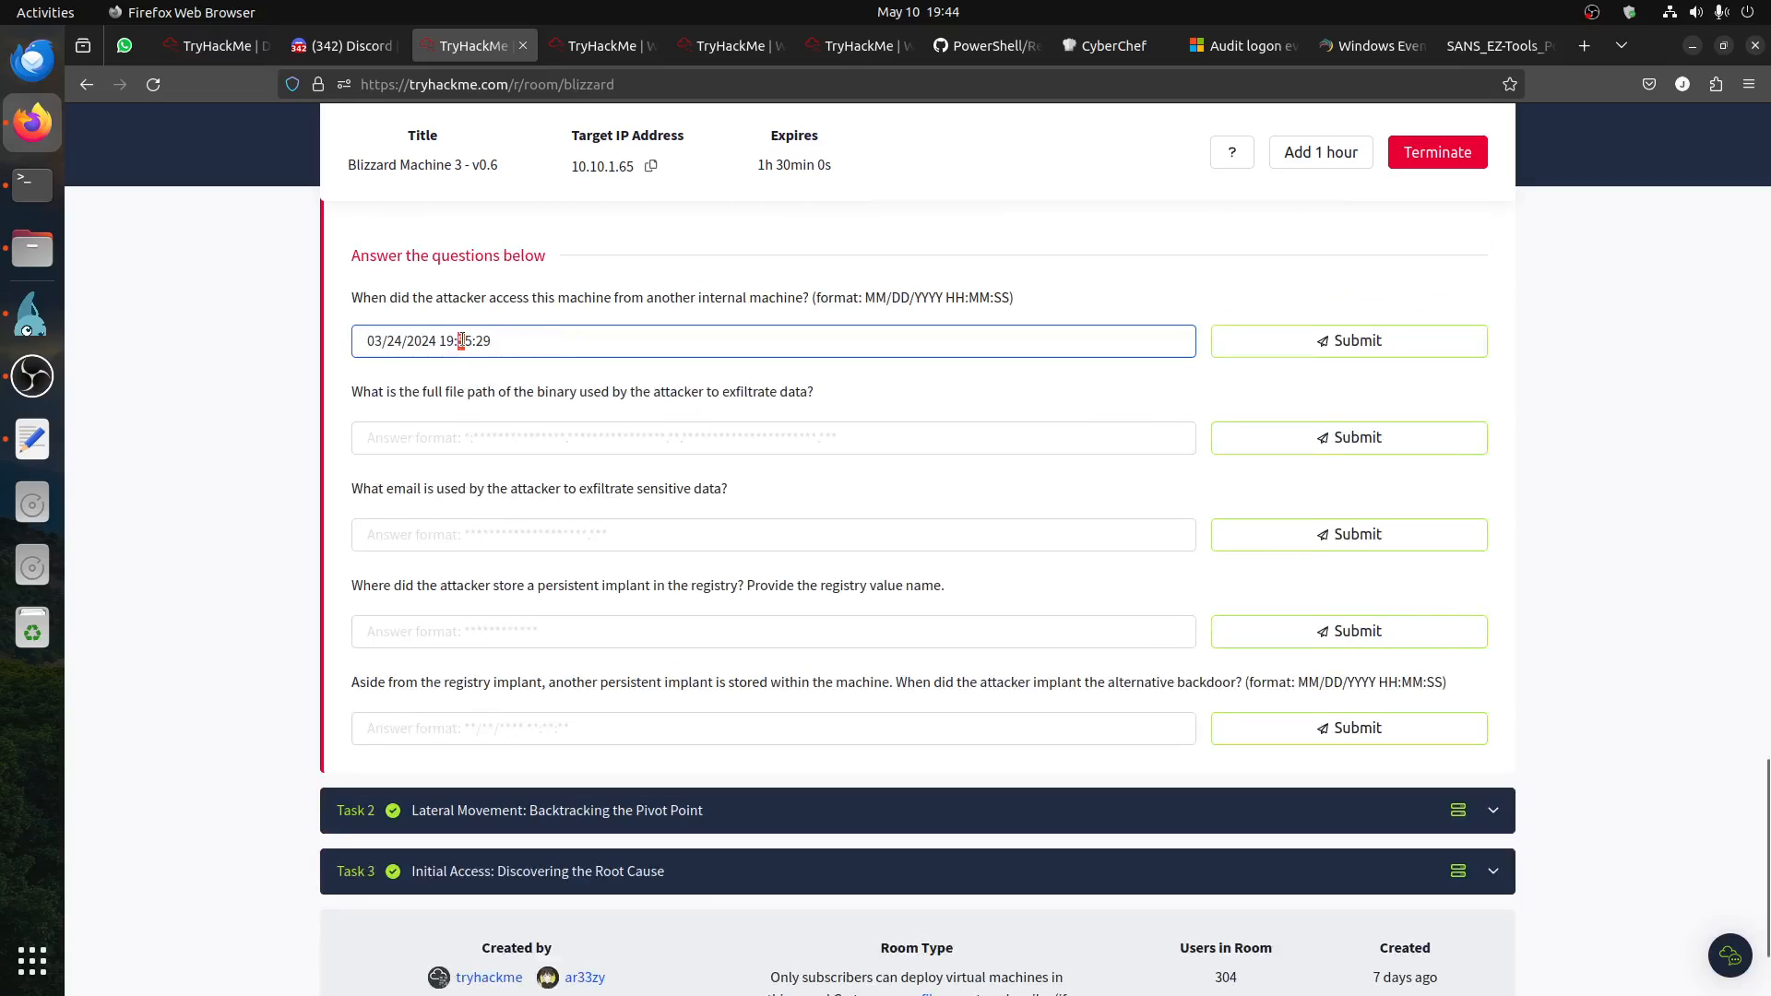
Step: Change the access time answer to 03/24/2024 19:38:48, rechecking the logon time in Timeline Explorer, and submit it
{"action": "double_click", "coordinate": [463, 340]}
{"action": "type", "text": "38"}
{"action": "left_click_drag", "start_coordinate": [477, 341], "coordinate": [566, 342]}
{"action": "type", "text": "48"}
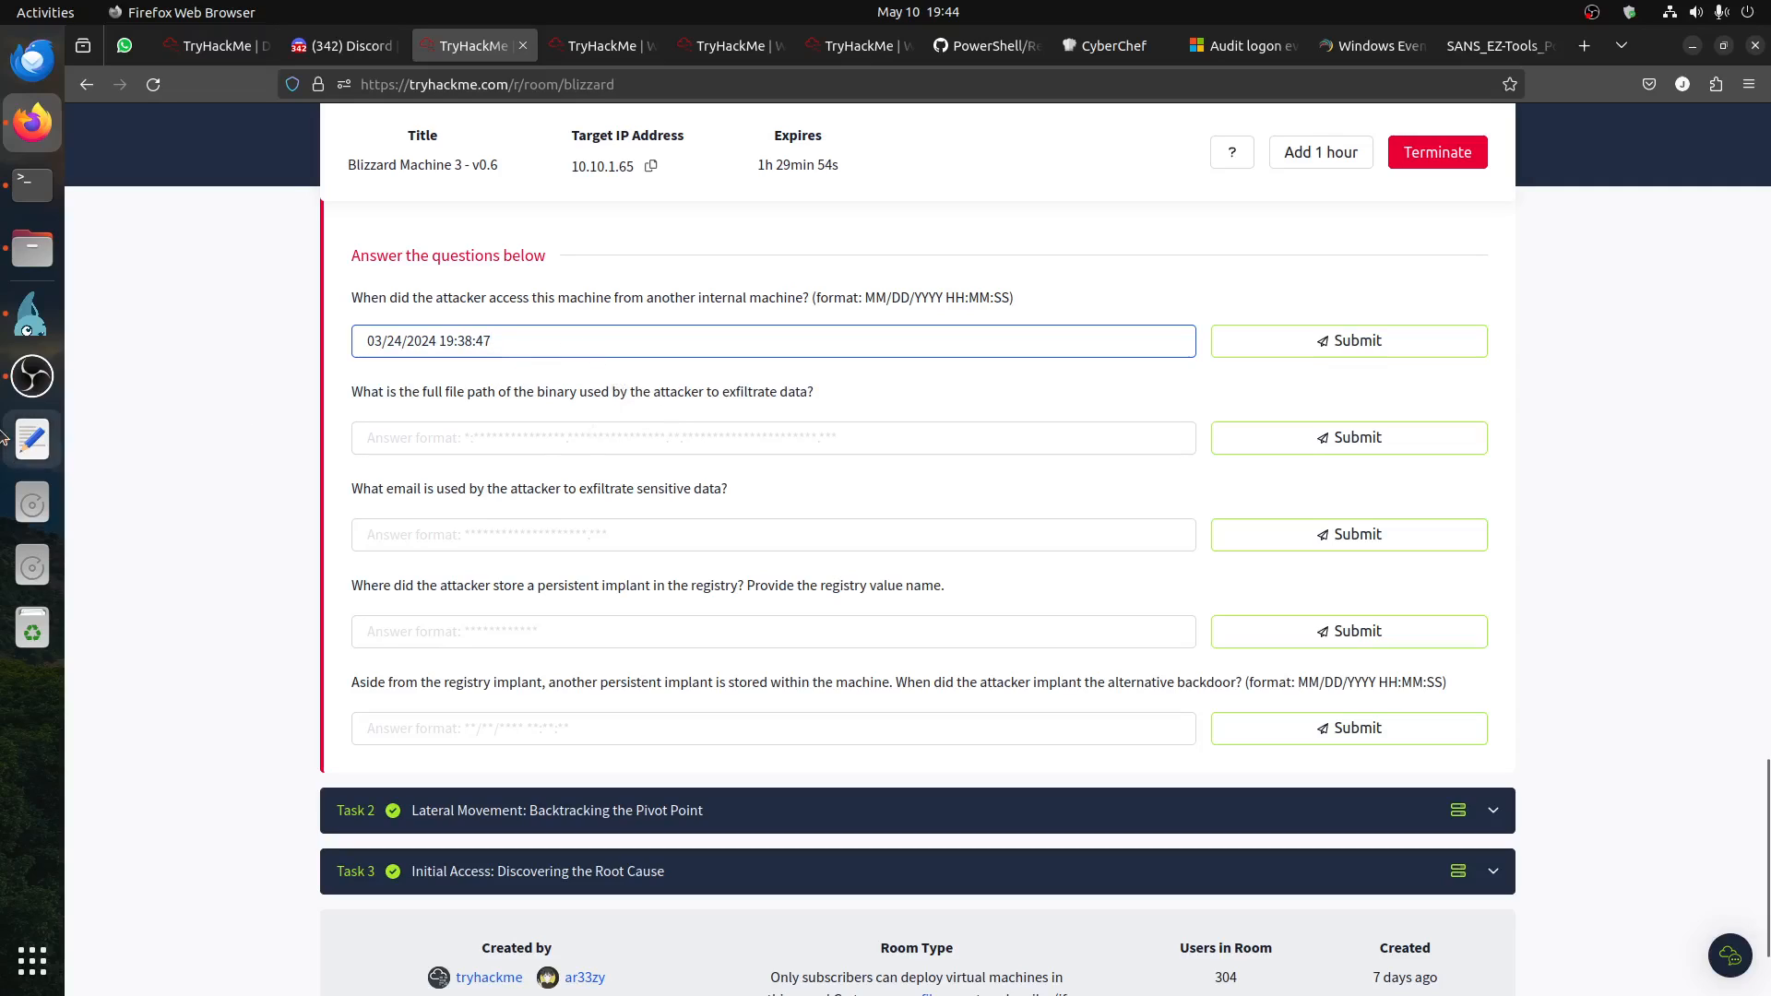
{"action": "left_click", "coordinate": [32, 314]}
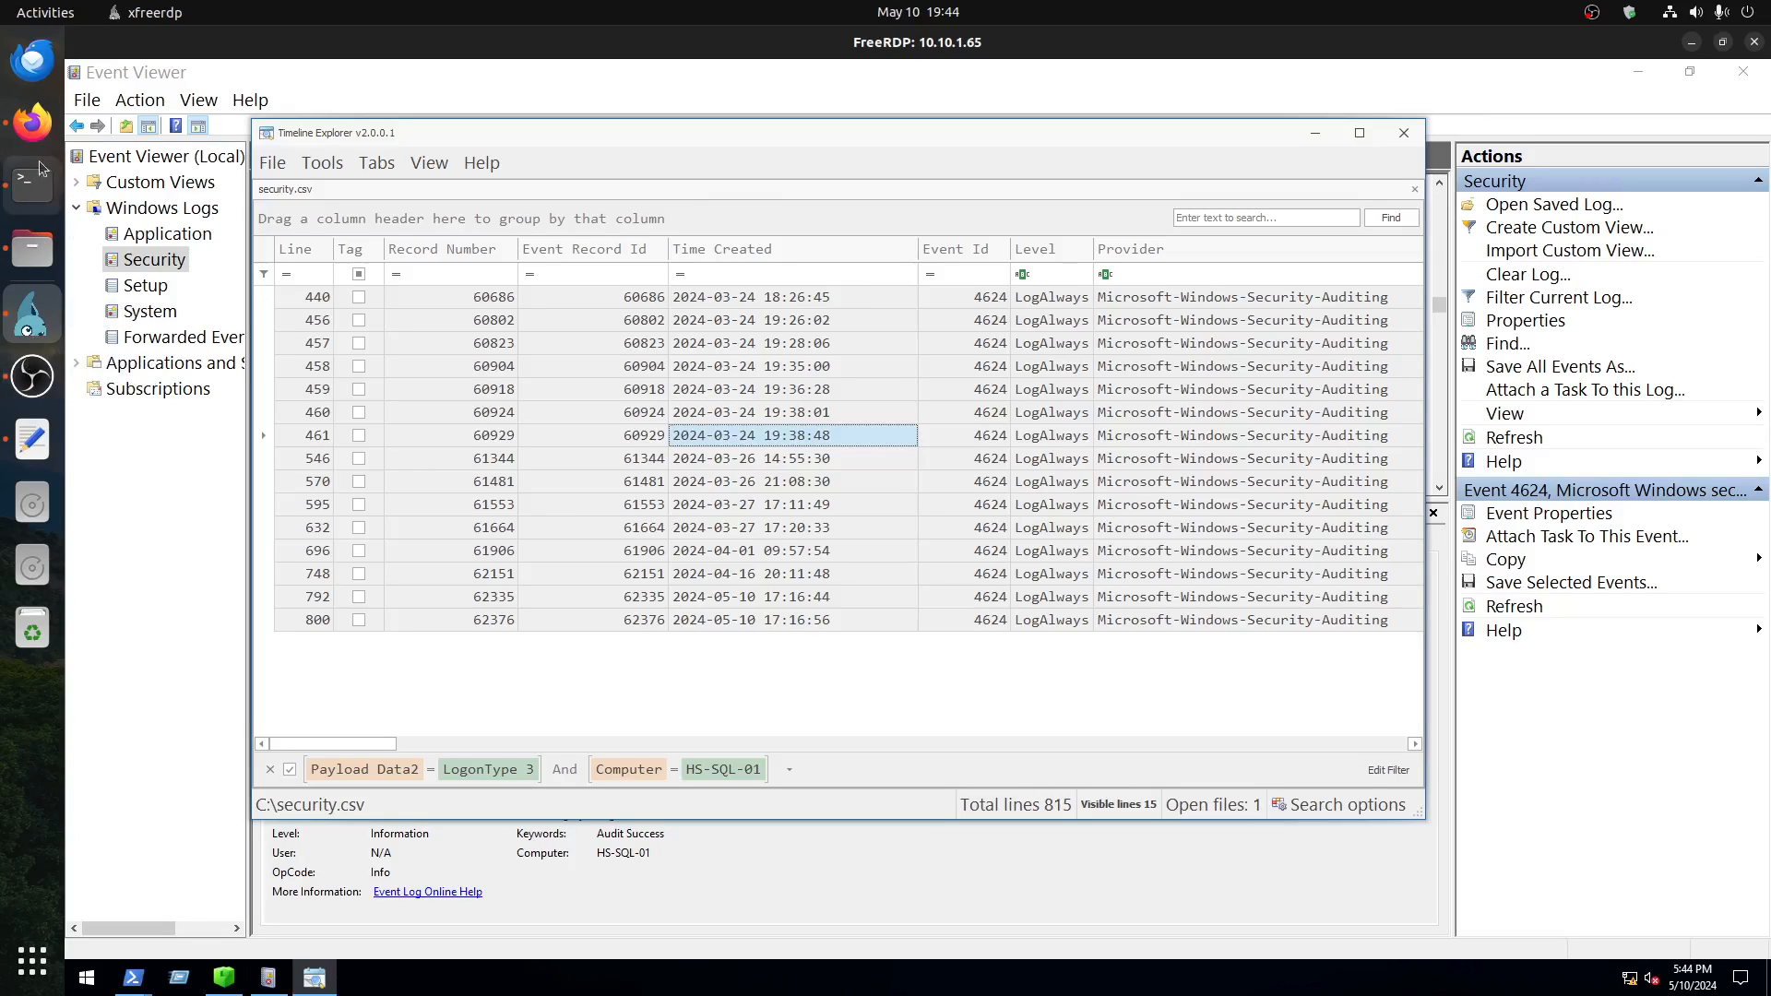
{"action": "left_click", "coordinate": [33, 123]}
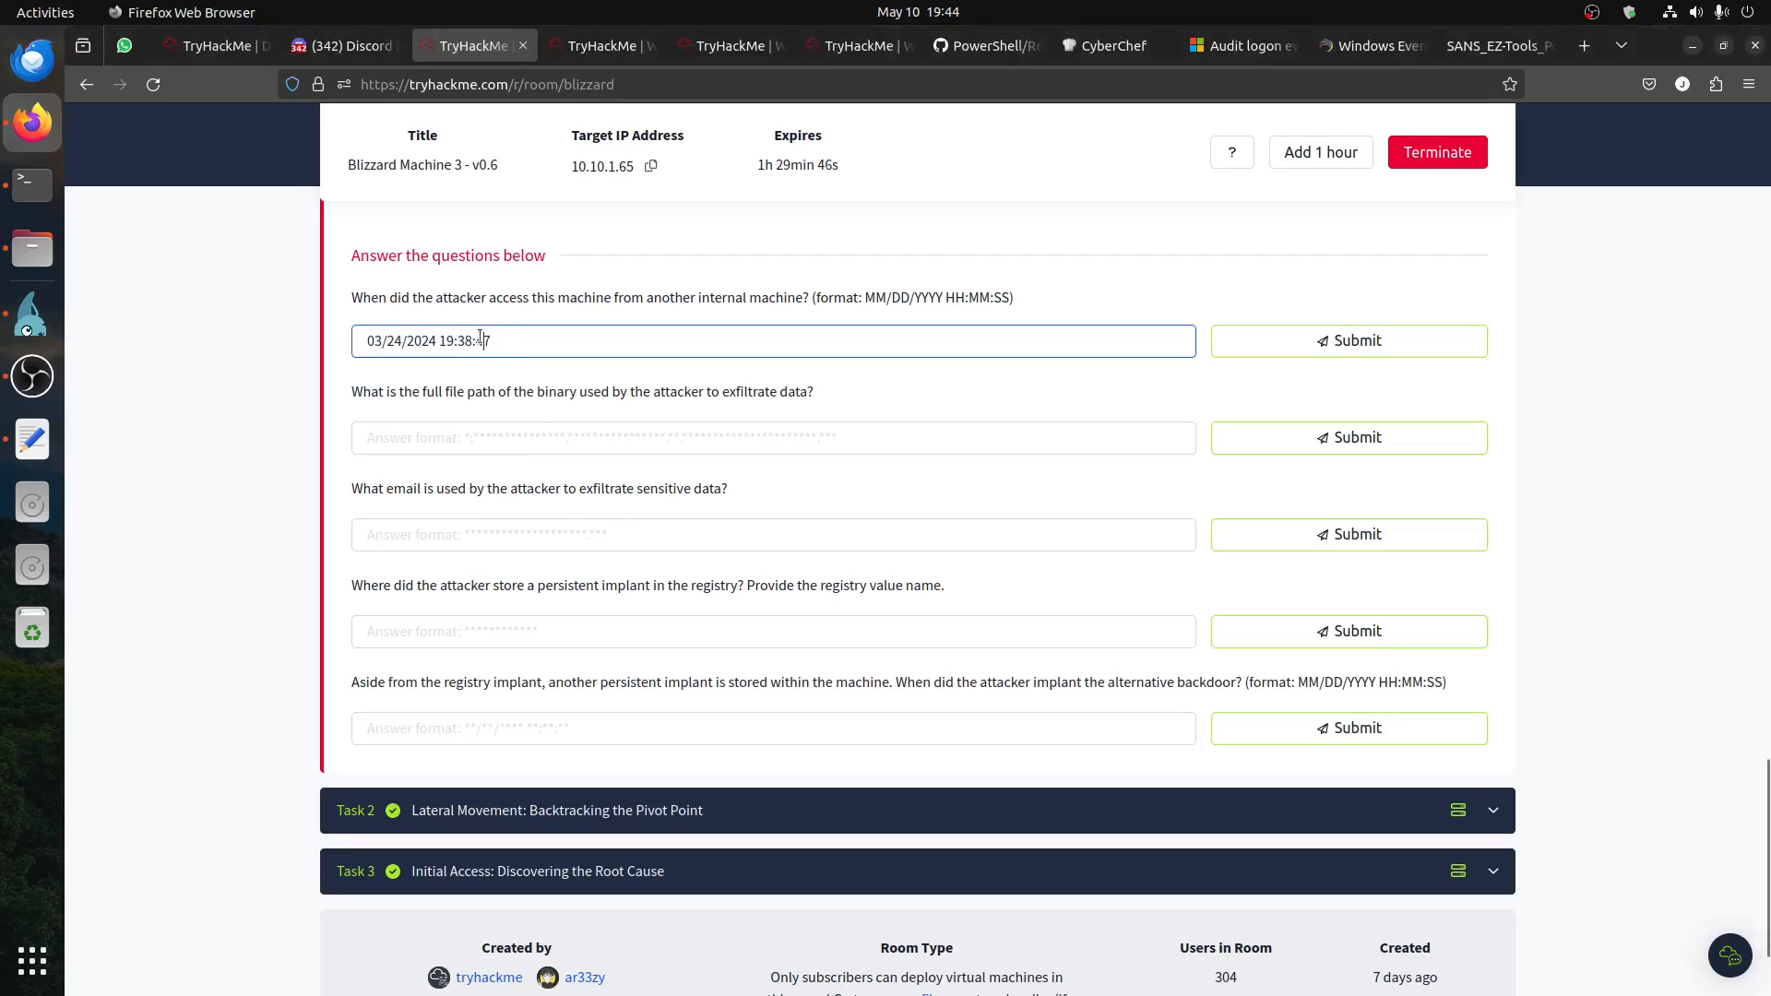
{"action": "type", "text": "8"}
{"action": "left_click", "coordinate": [1292, 343]}
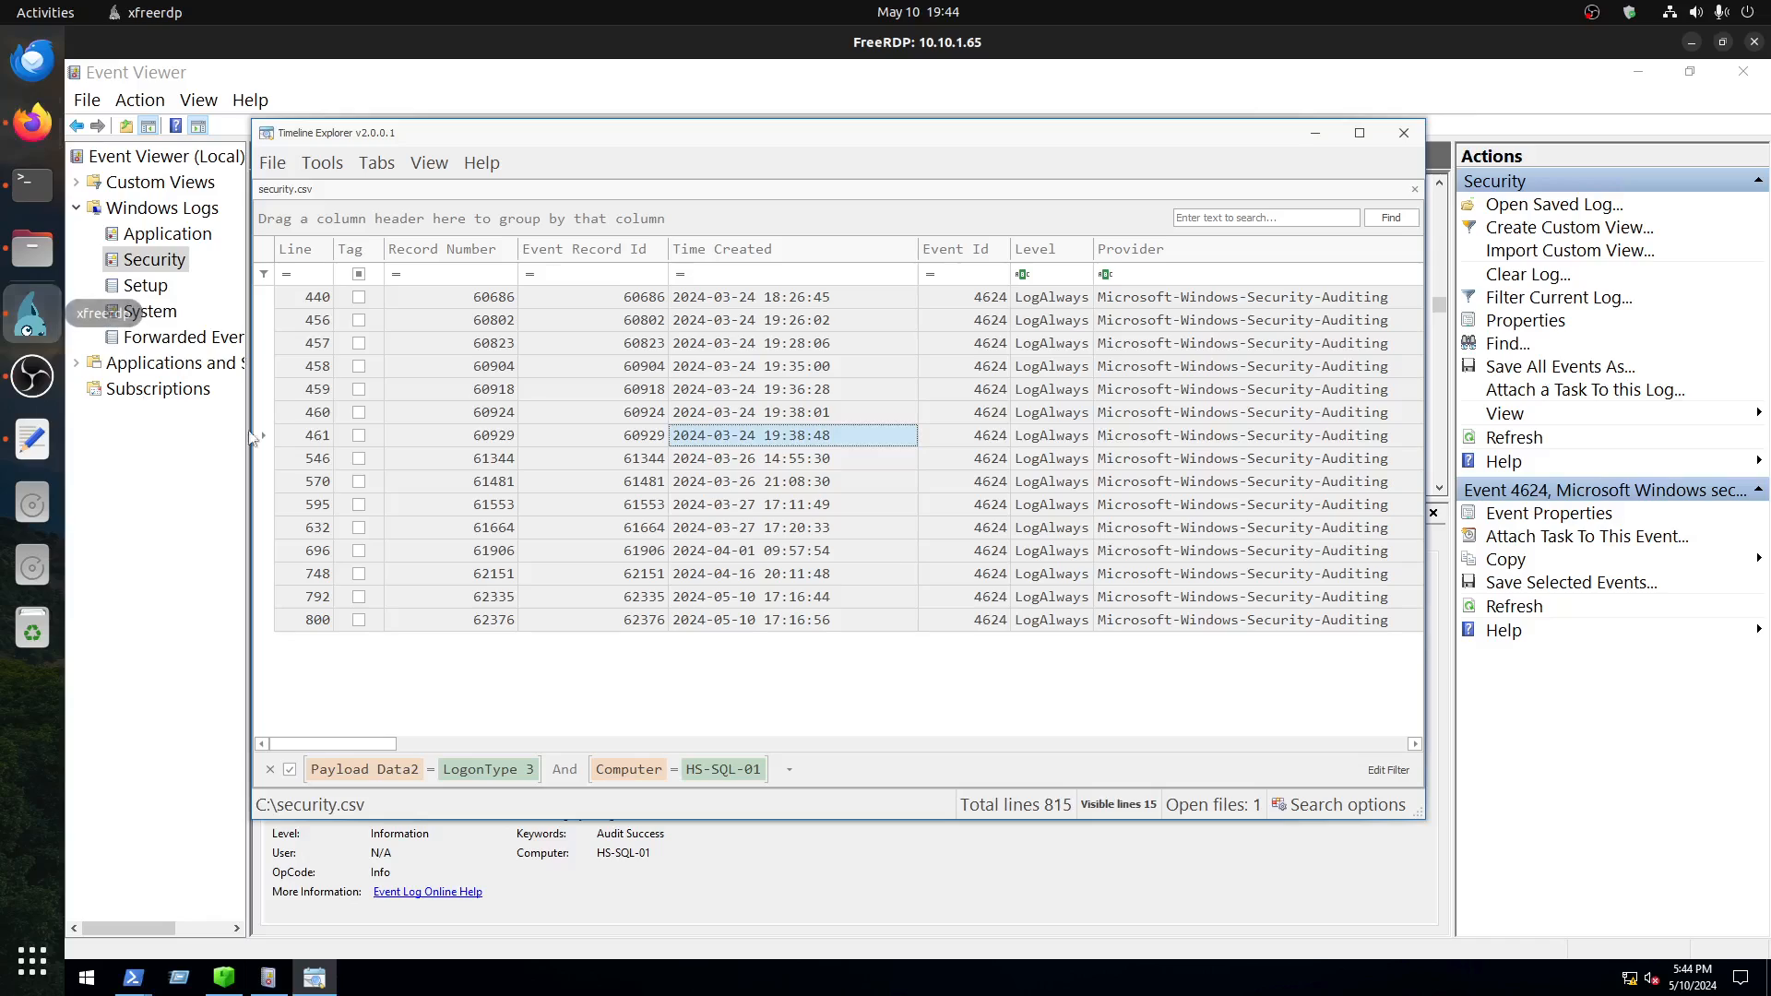
Step: Return to Event Viewer on the remote server and review the security ID, logon type and full description of the 7:38:48 PM 4624 event
{"action": "left_click", "coordinate": [29, 318]}
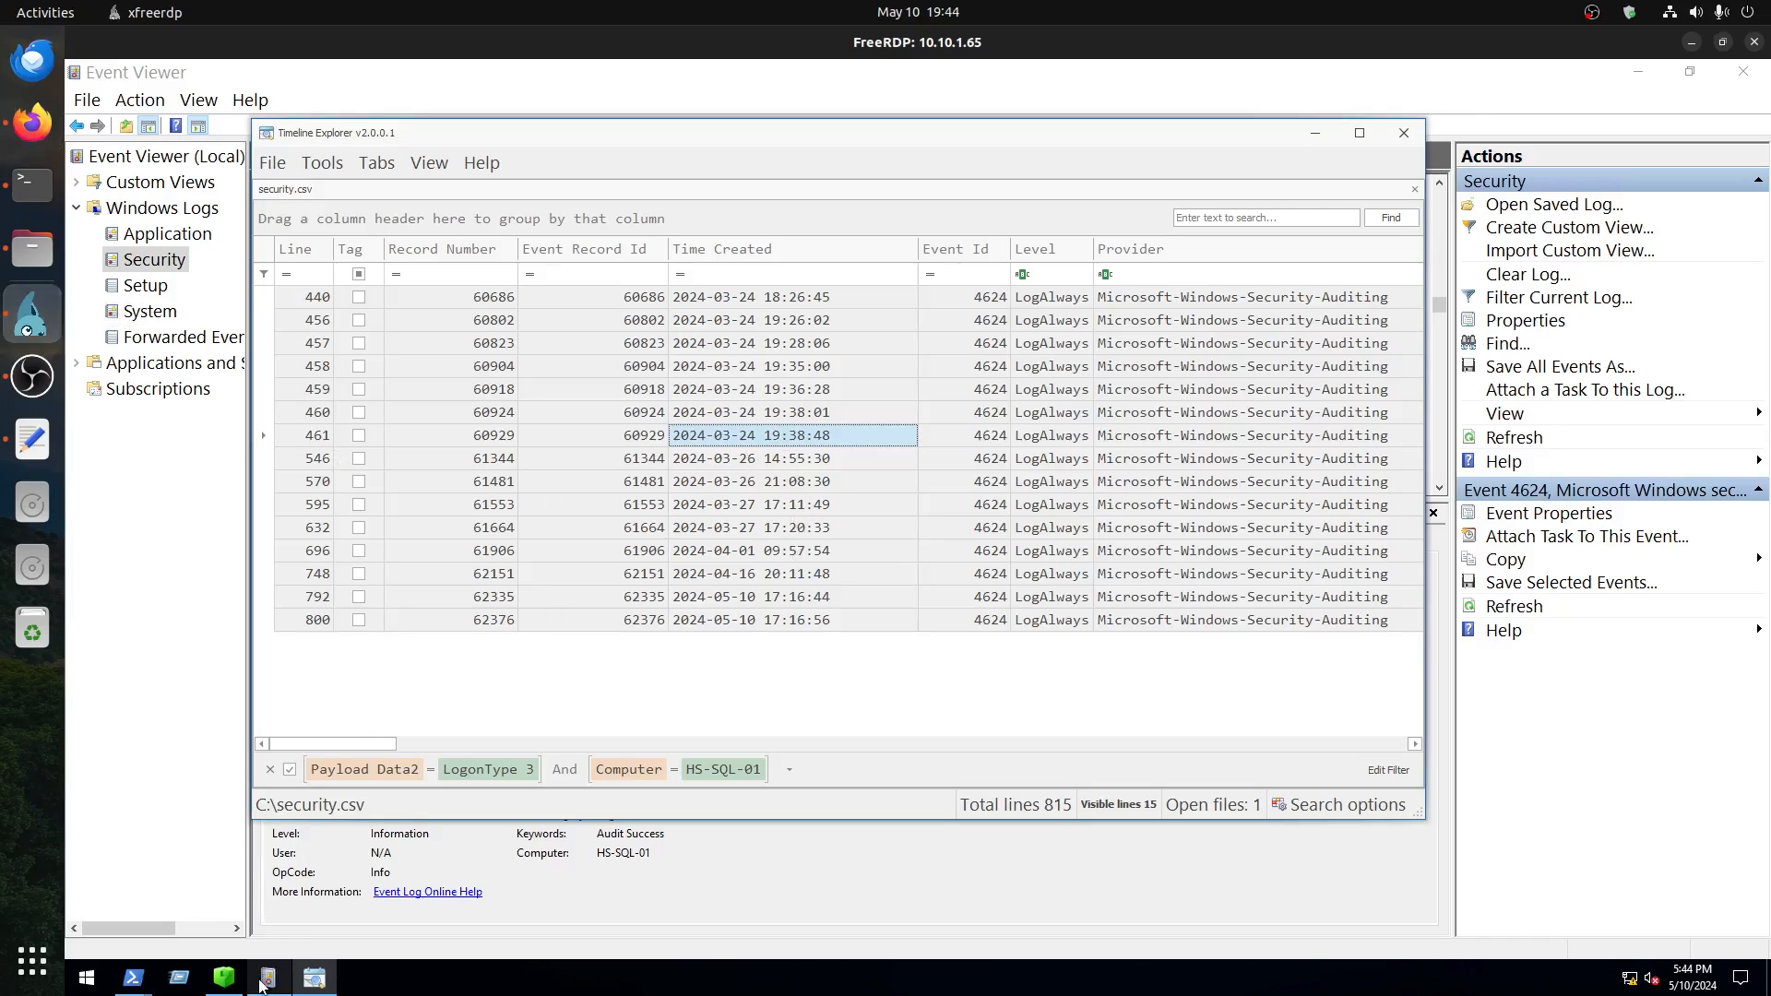
{"action": "mouse_move", "coordinate": [268, 975]}
{"action": "left_click", "coordinate": [268, 975]}
{"action": "left_click_drag", "start_coordinate": [511, 616], "coordinate": [378, 614]}
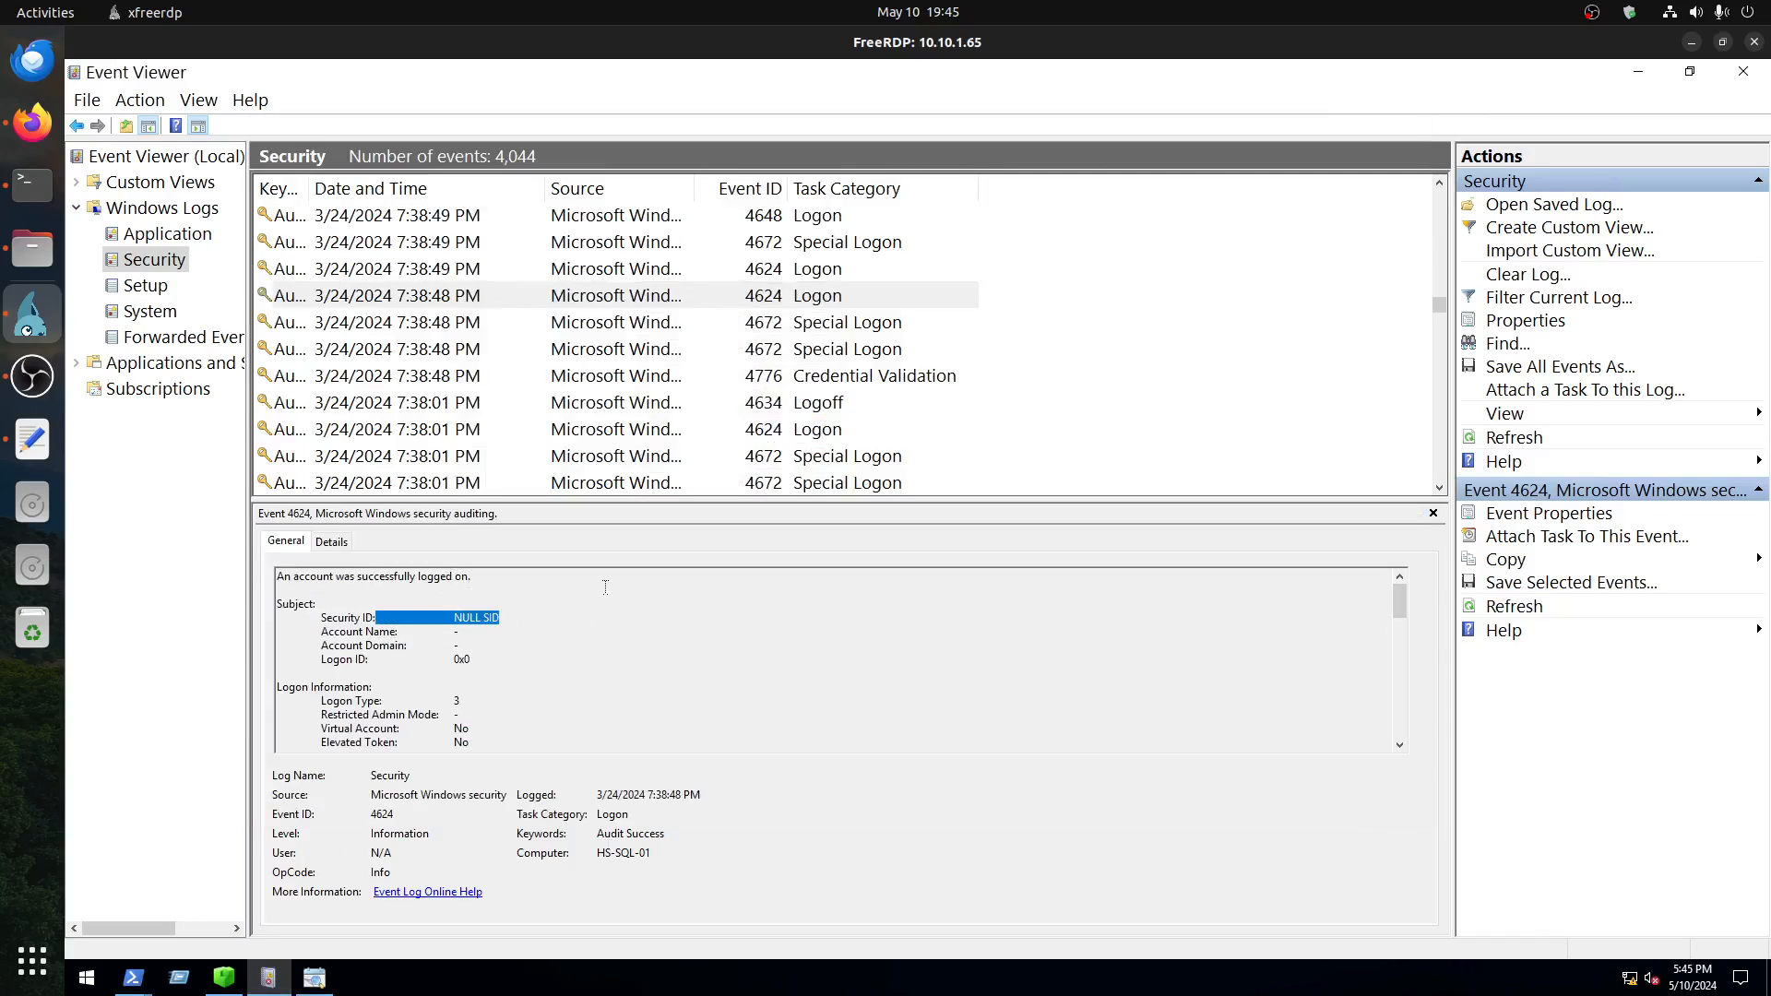
{"action": "left_click_drag", "start_coordinate": [462, 701], "coordinate": [301, 698]}
{"action": "key", "text": "ctrl+a"}
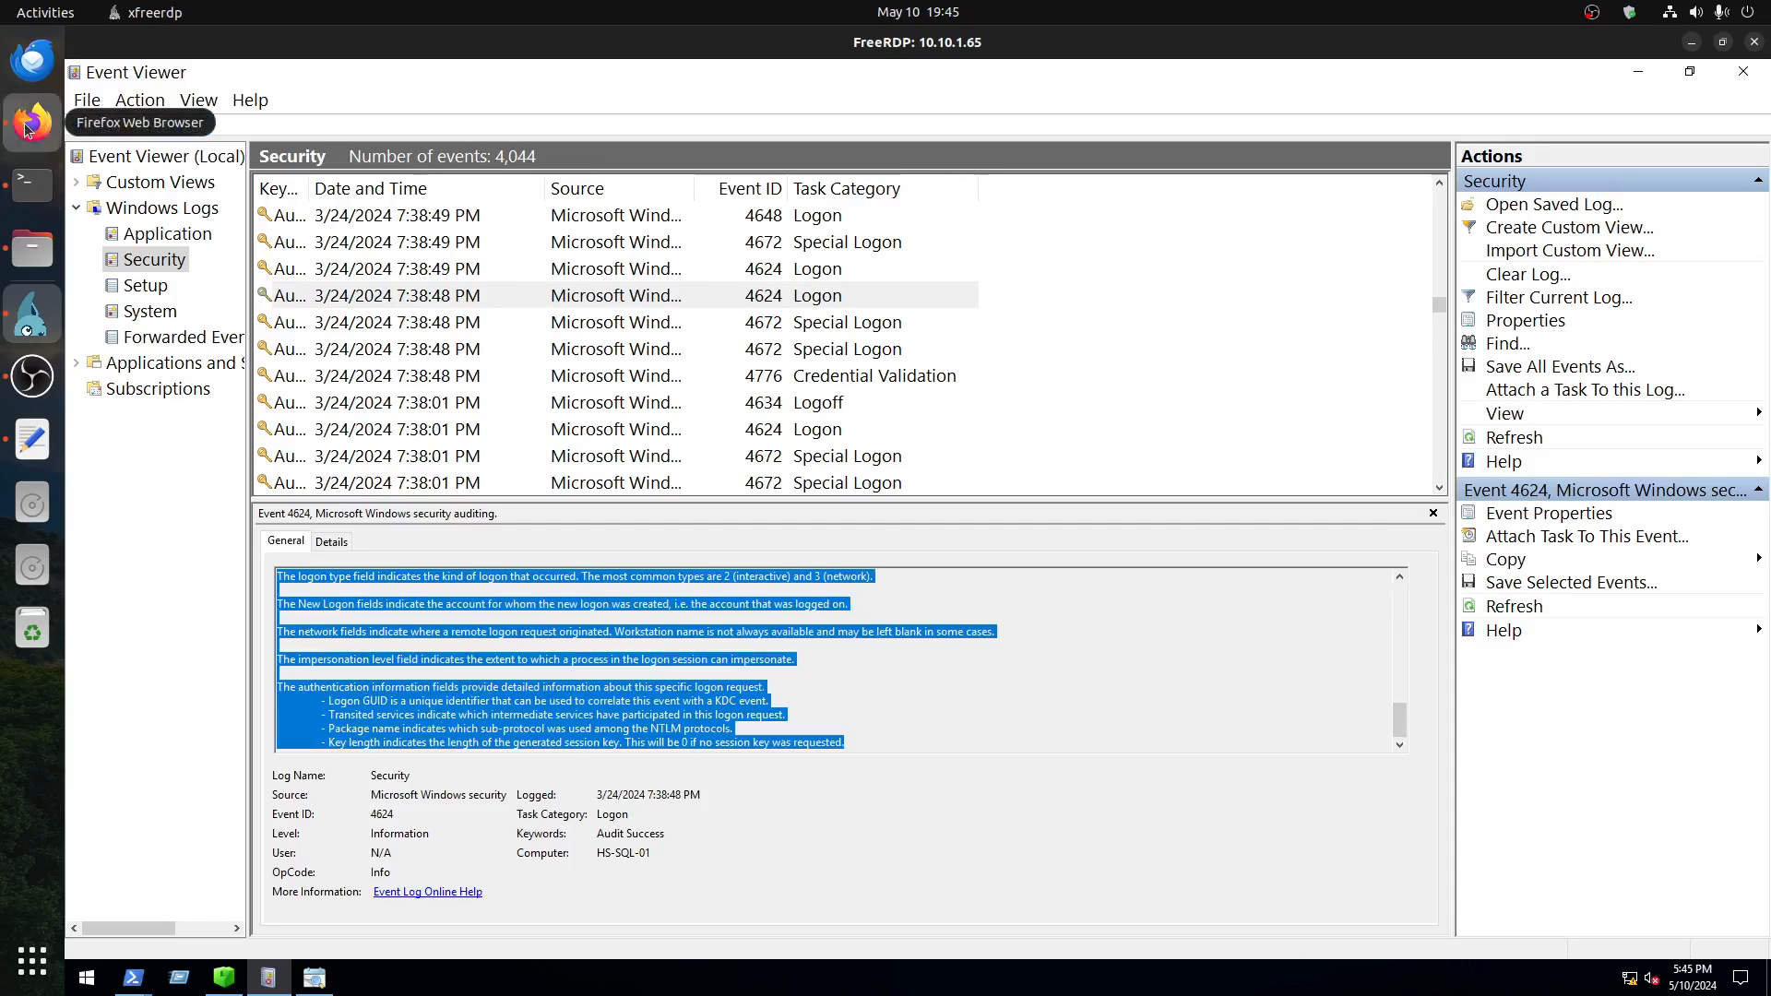
Step: Consult the next question in Firefox, and open C:\Users\dbadmin in the remote server's File Explorer with hidden items shown
{"action": "left_click", "coordinate": [32, 122]}
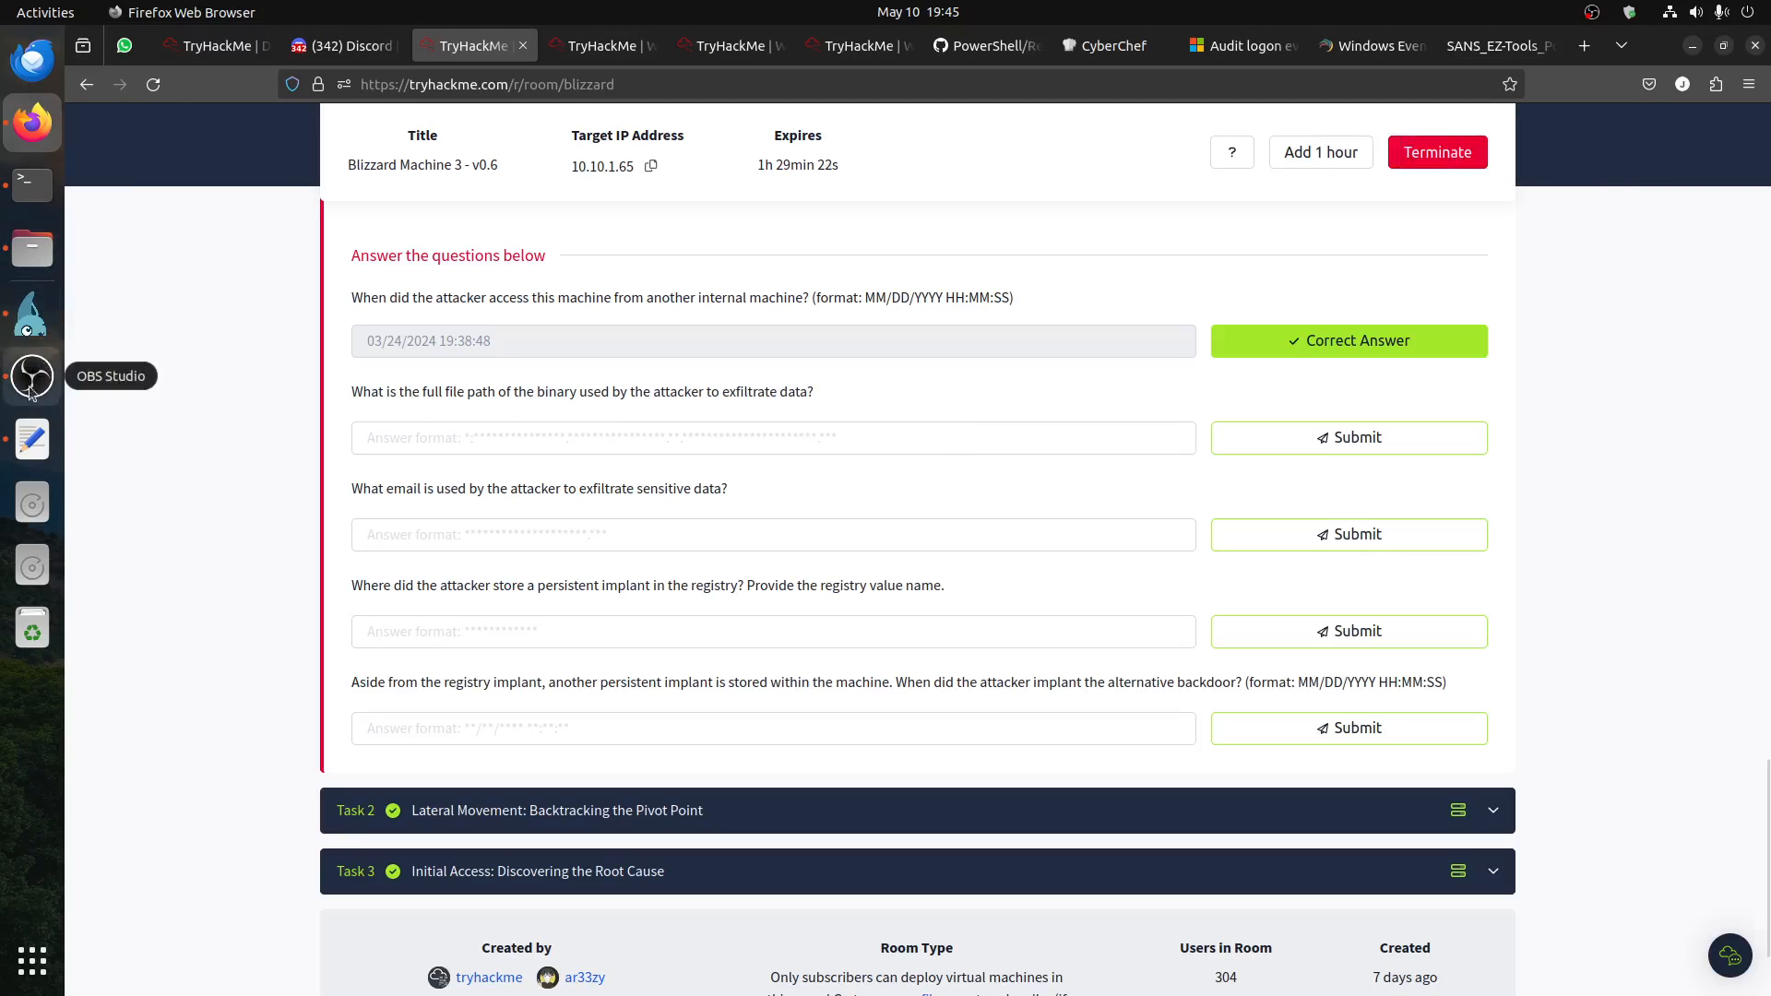
{"action": "left_click", "coordinate": [32, 313]}
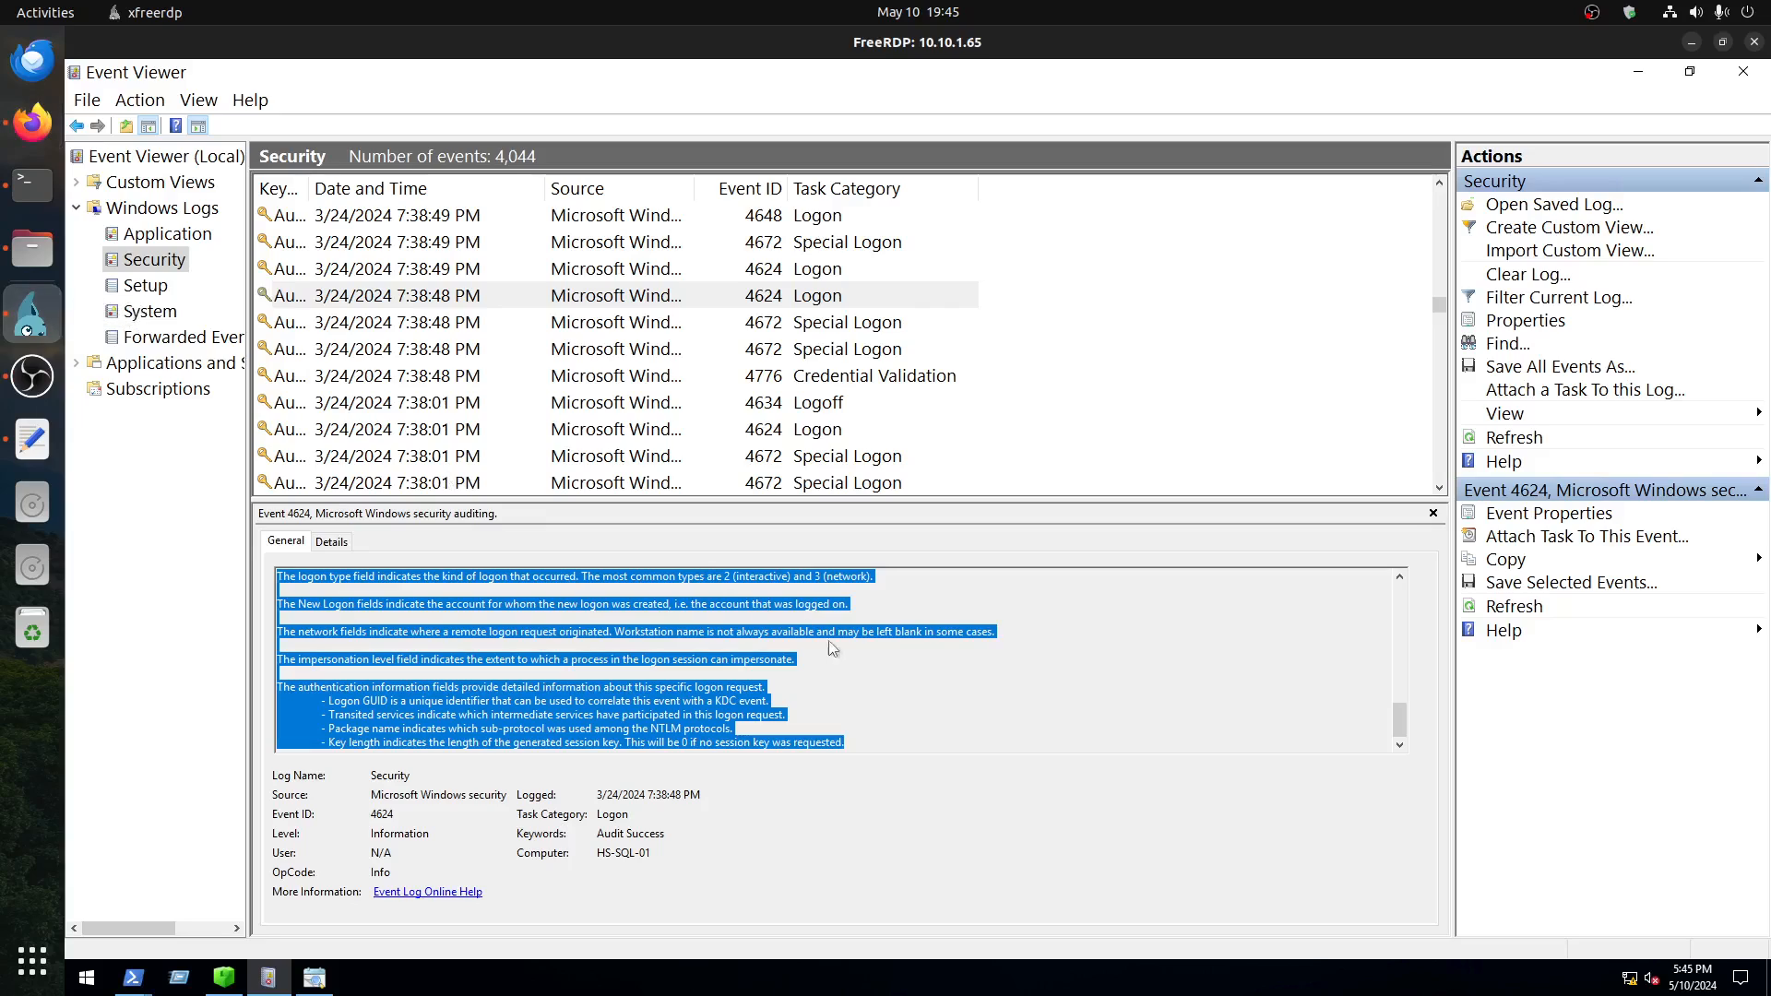
{"action": "left_click", "coordinate": [87, 978]}
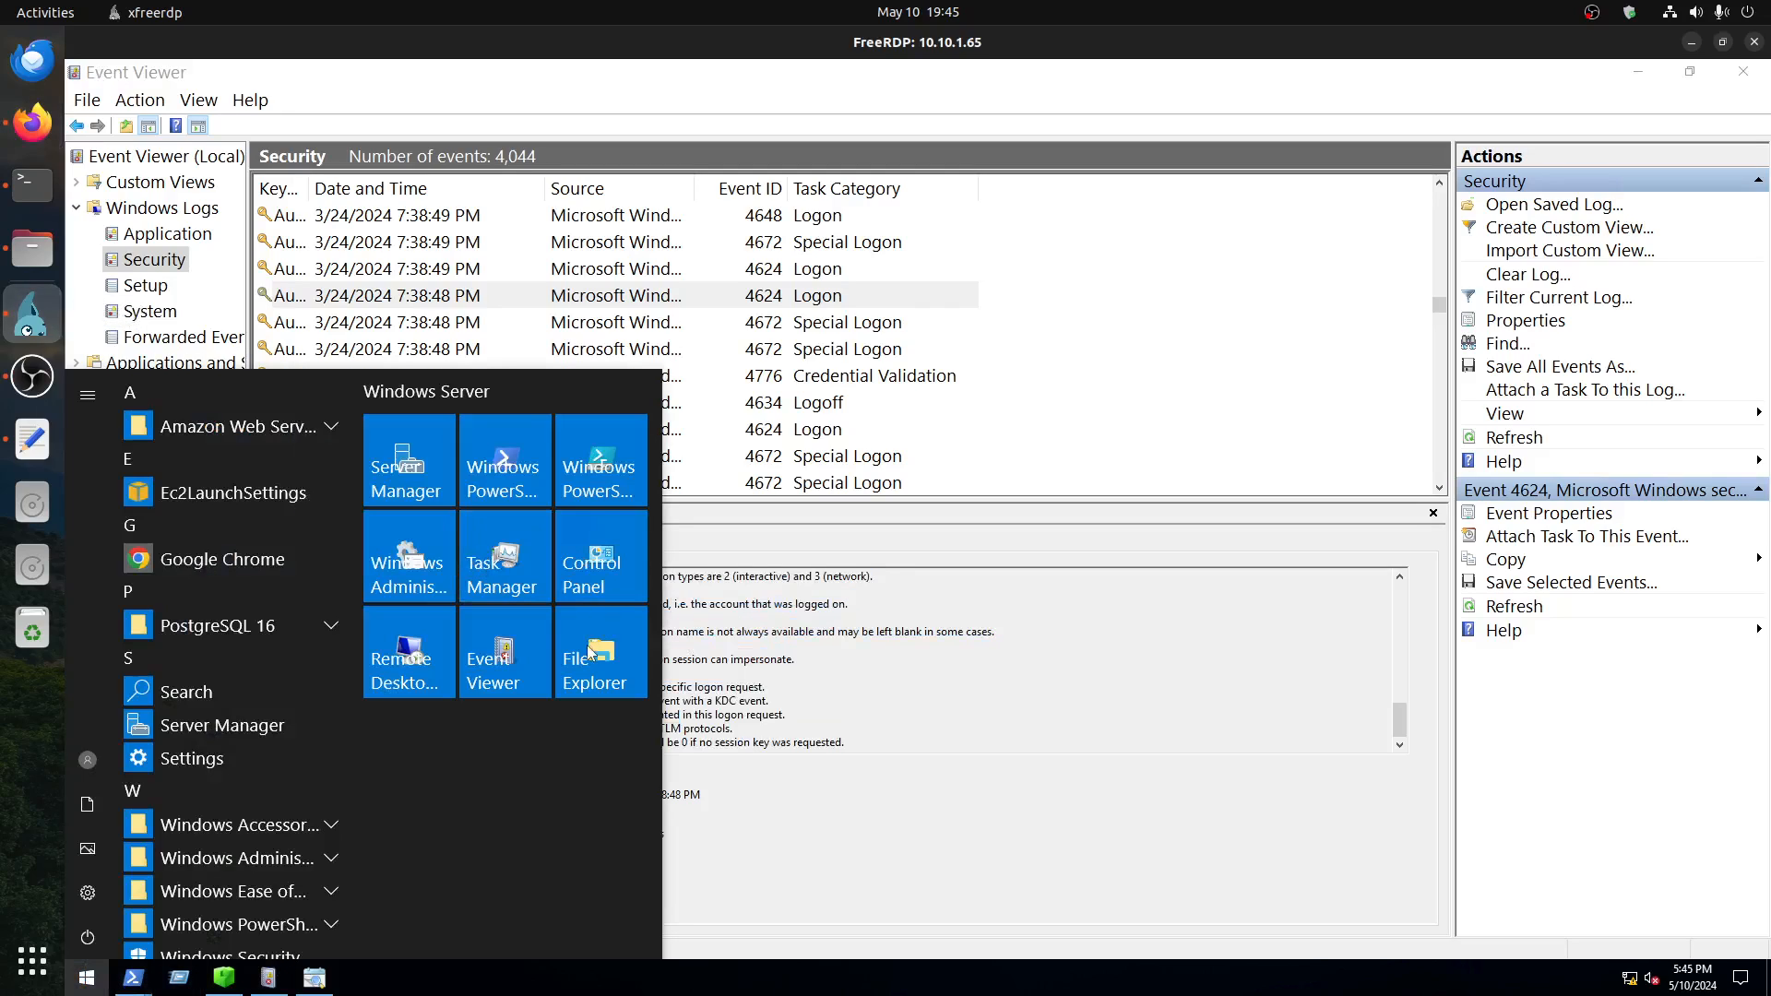
{"action": "left_click", "coordinate": [591, 652]}
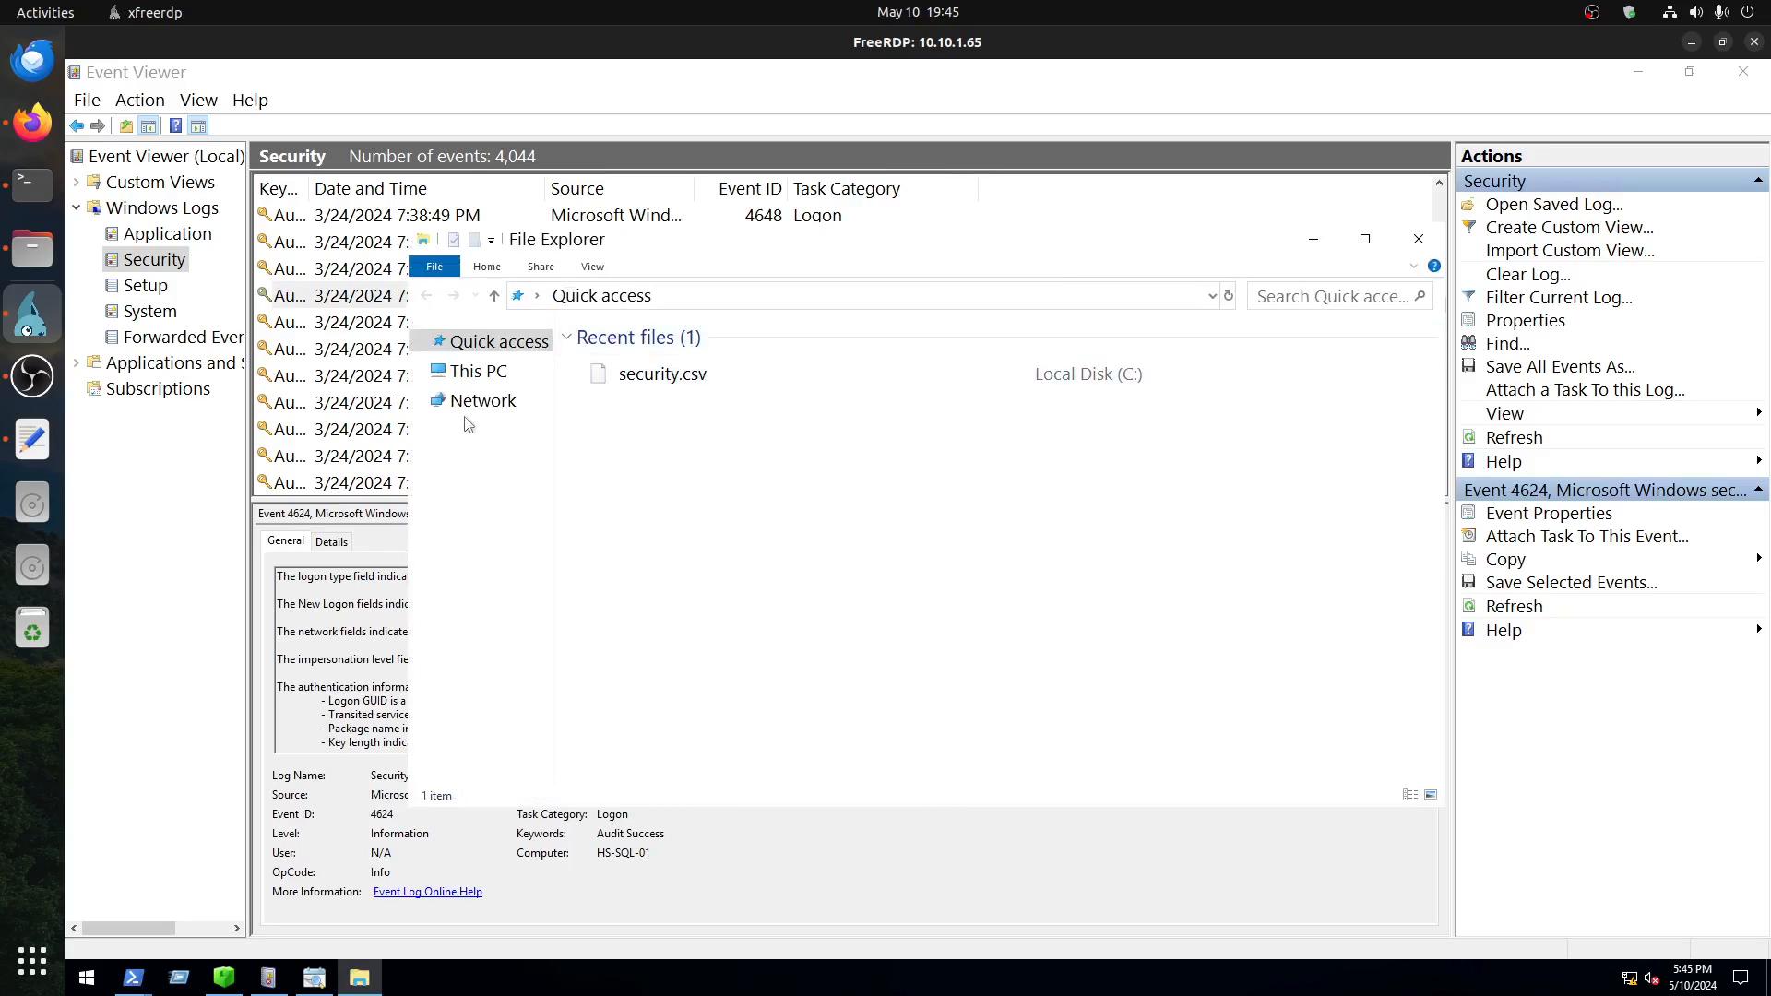
{"action": "left_click", "coordinate": [475, 370]}
{"action": "double_click", "coordinate": [737, 582]}
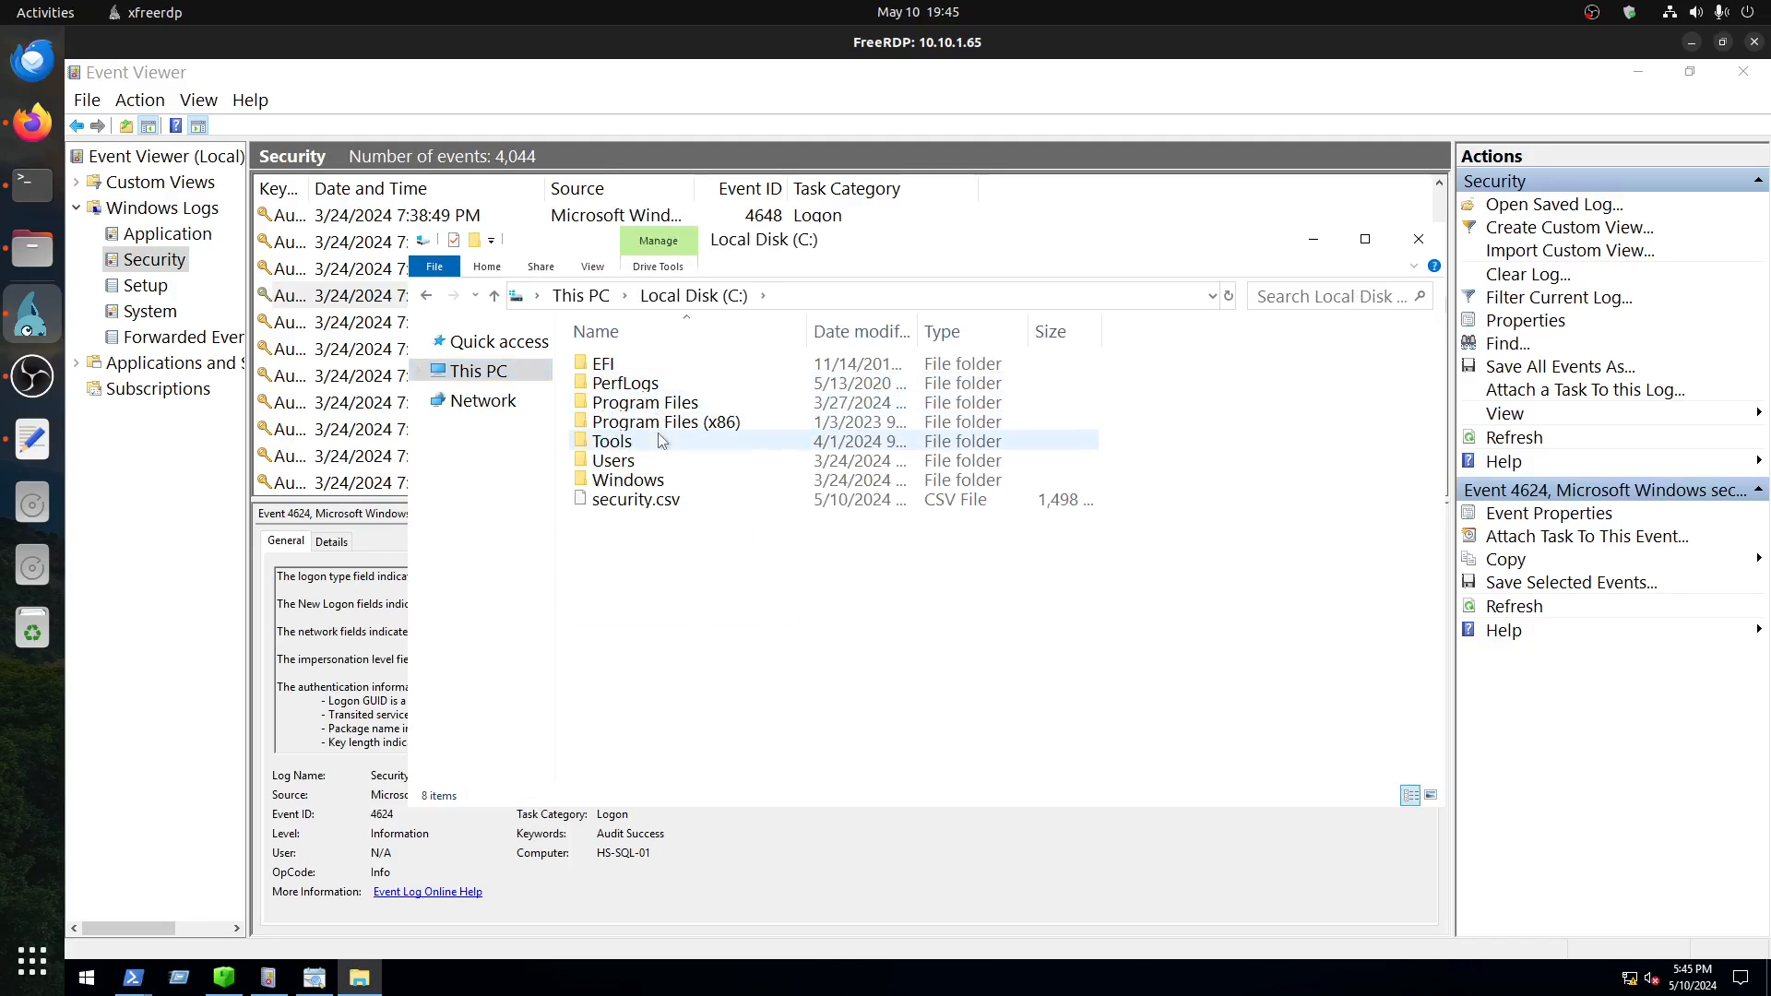
{"action": "double_click", "coordinate": [623, 462]}
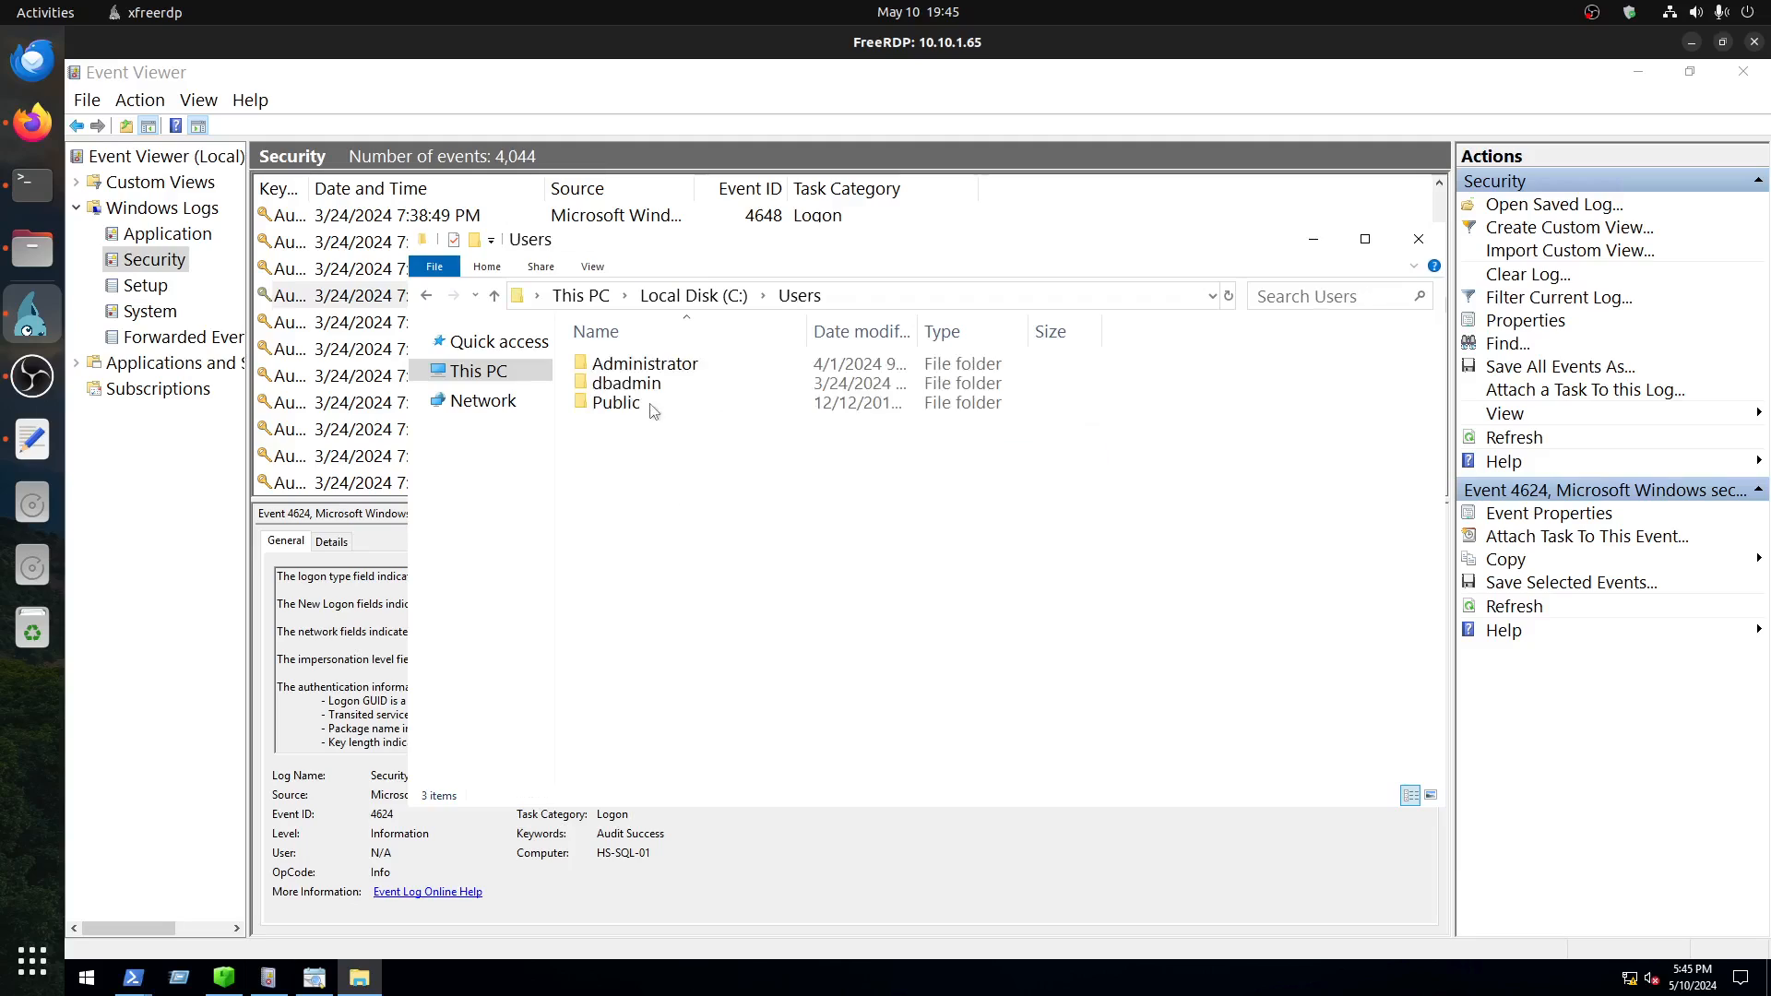
{"action": "double_click", "coordinate": [638, 381]}
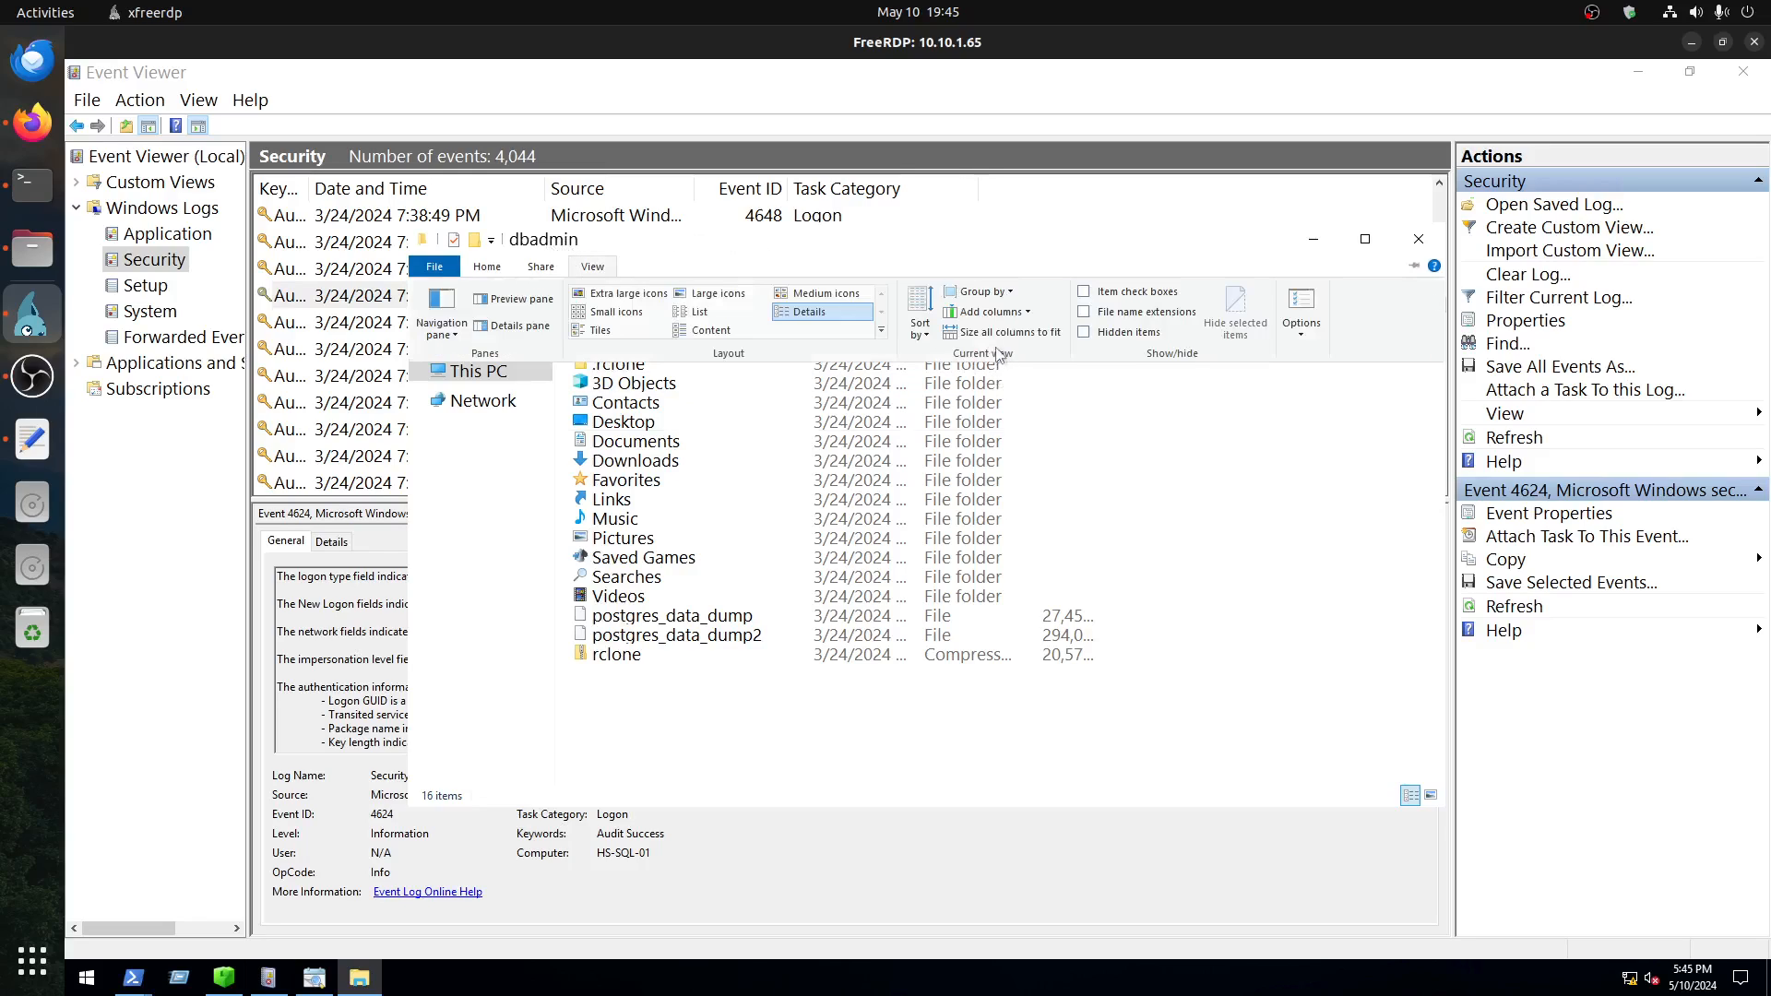
{"action": "left_click", "coordinate": [1117, 339]}
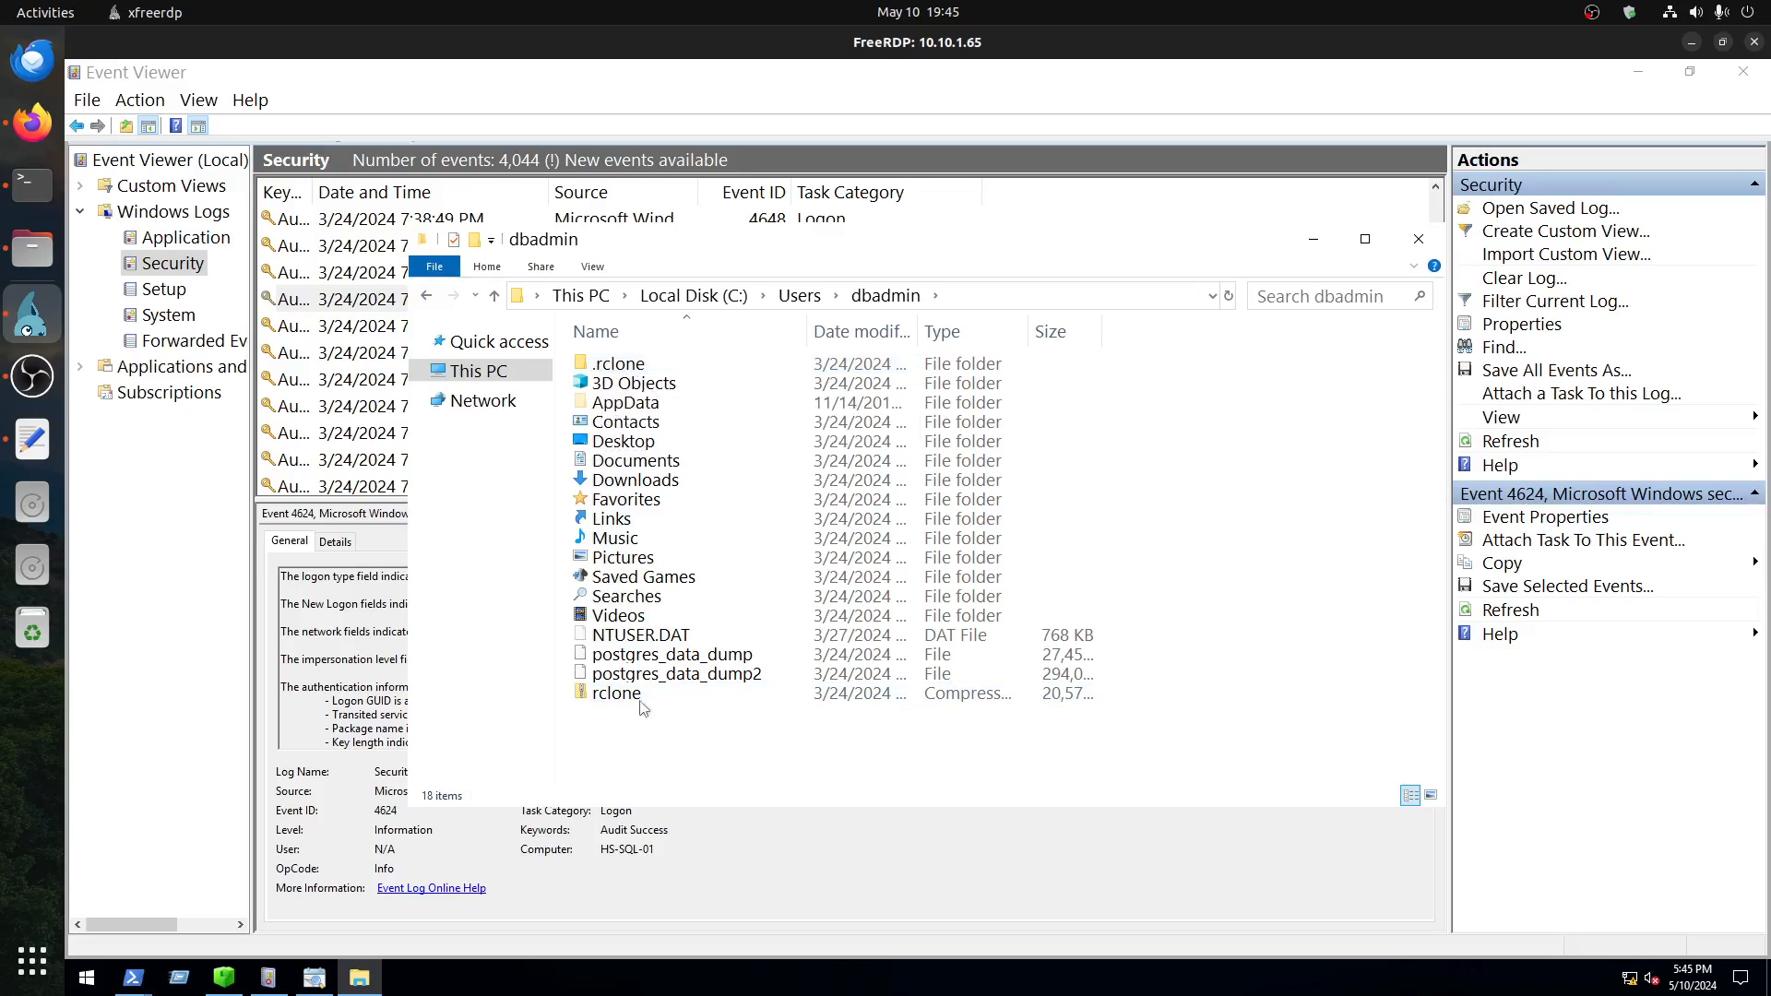
Step: Inspect the contents of the compressed rclone archive, widening the Name column to read the folder name, and return to dbadmin
{"action": "double_click", "coordinate": [607, 697]}
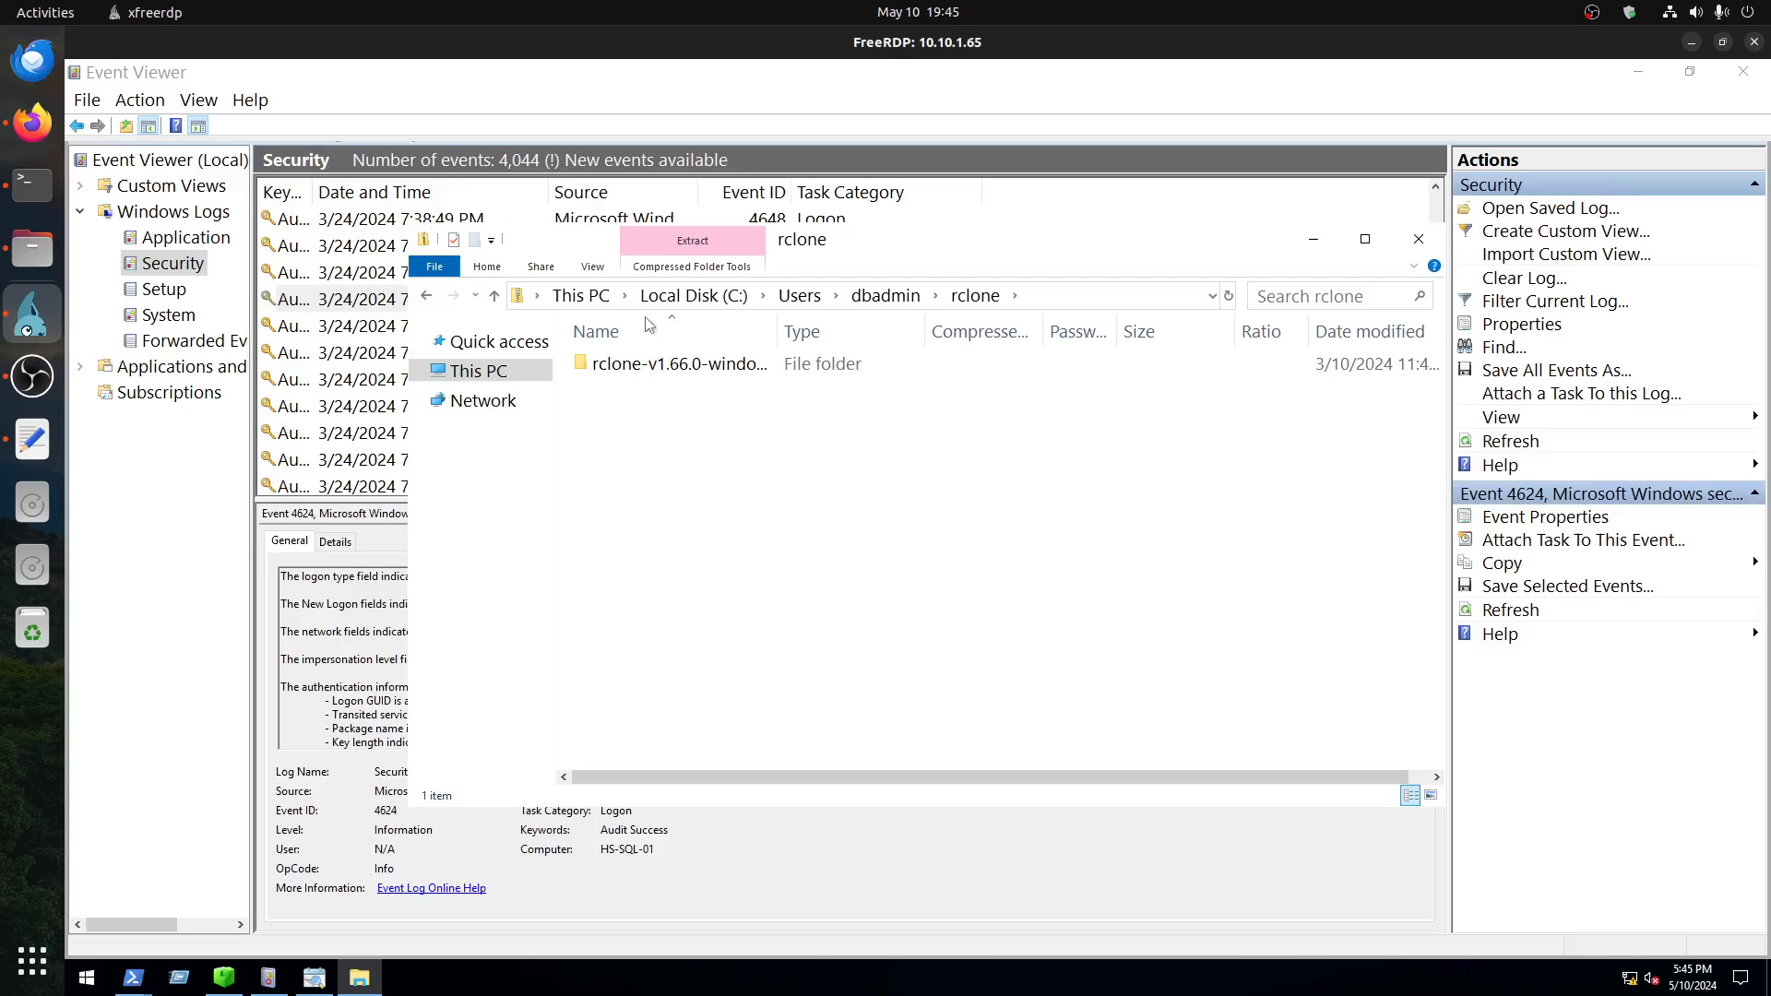
{"action": "left_click", "coordinate": [658, 369]}
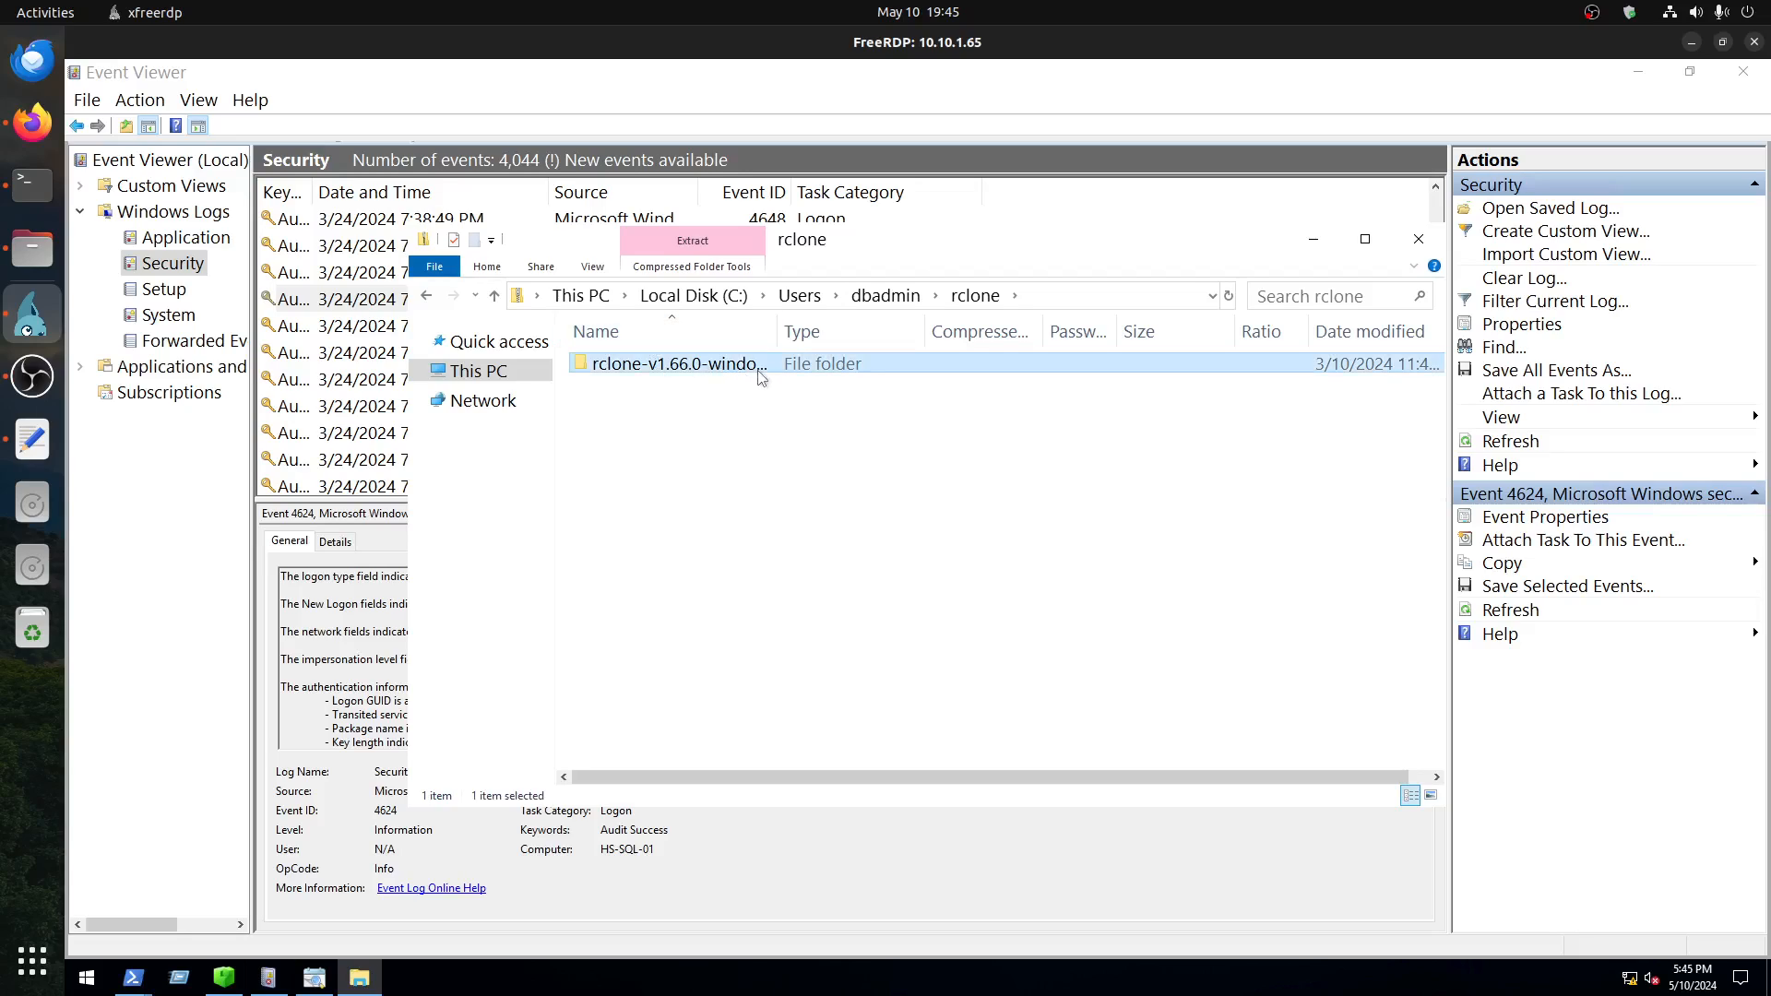
{"action": "left_click_drag", "start_coordinate": [777, 331], "coordinate": [906, 331]}
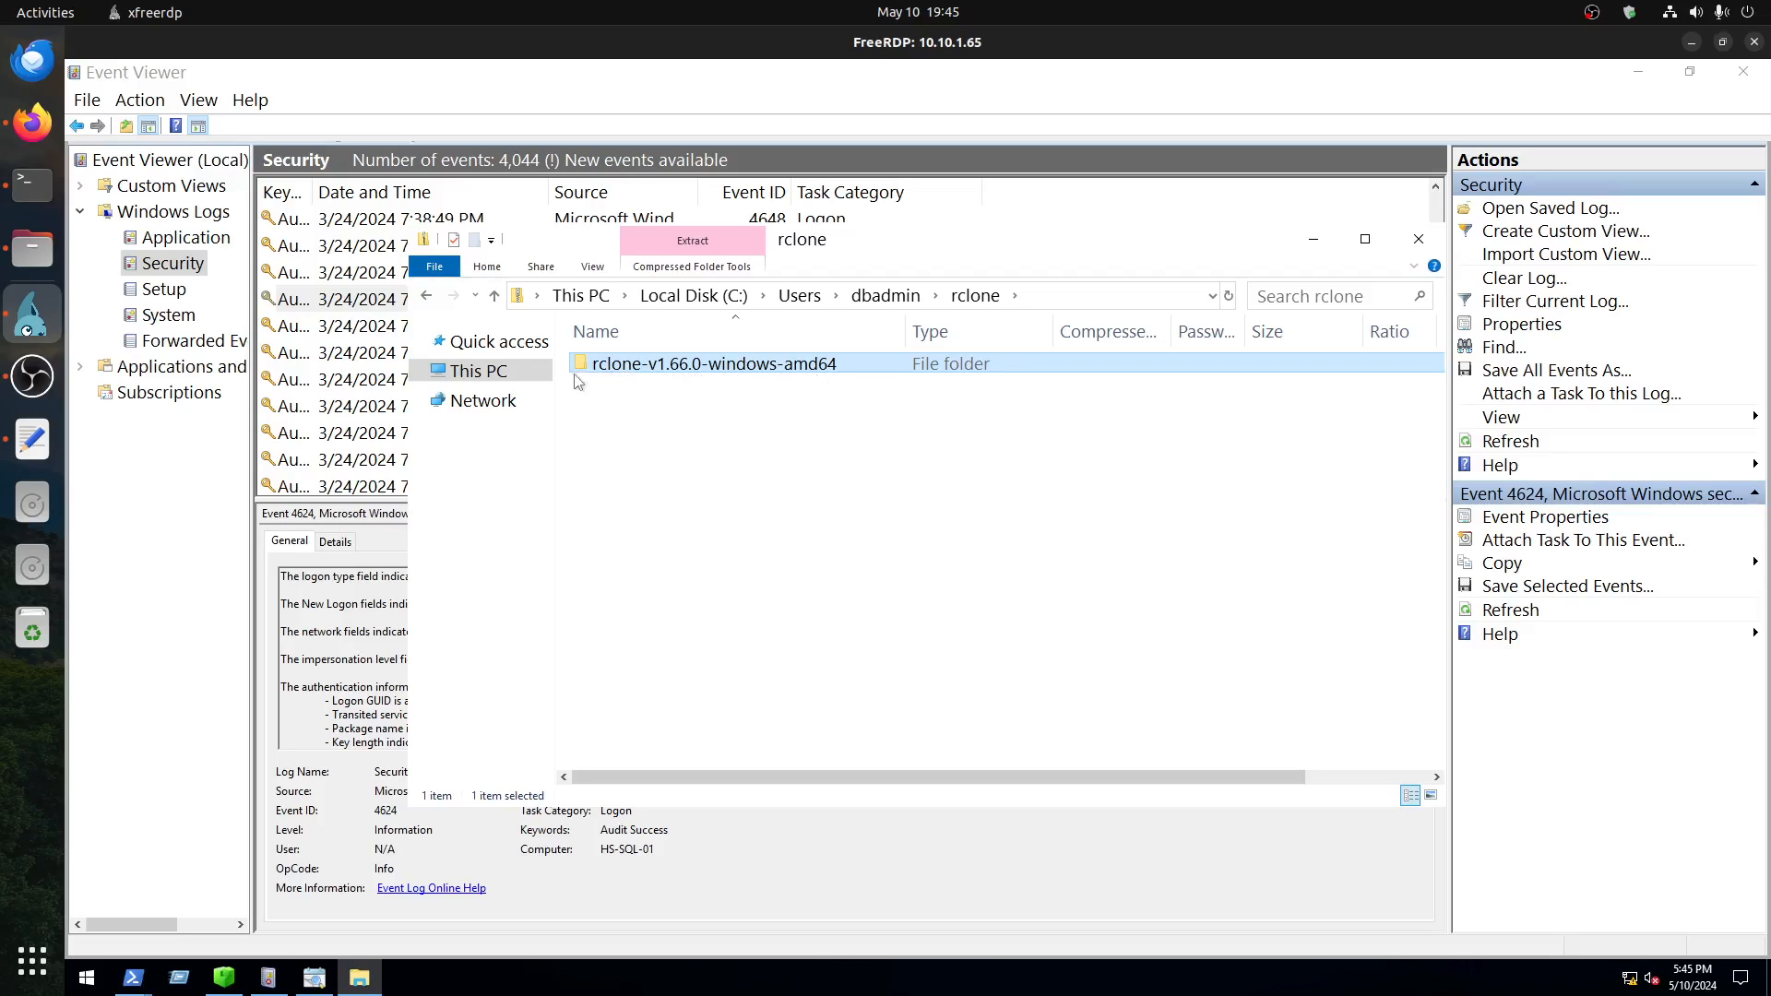
{"action": "left_click", "coordinate": [873, 297]}
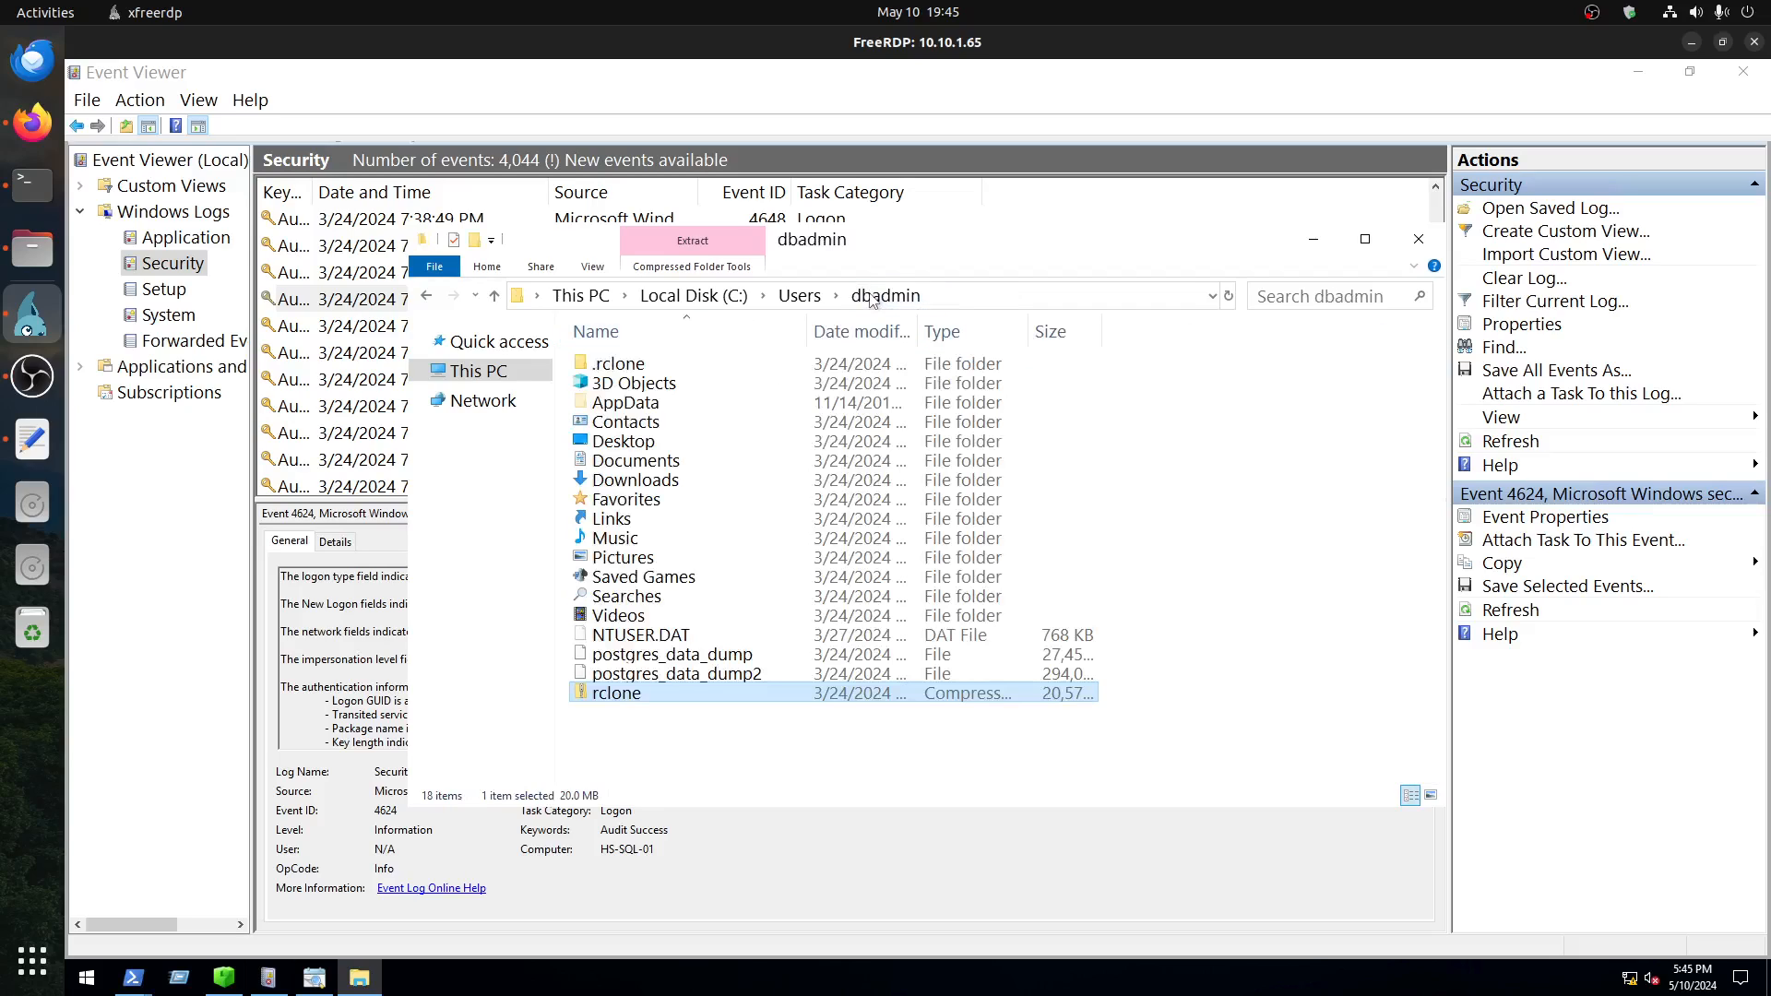
Step: Open the rclone-v1.66.0-windows-amd64 folder inside the .rclone folder of dbadmin
{"action": "left_click", "coordinate": [605, 369]}
{"action": "double_click", "coordinate": [605, 369]}
{"action": "double_click", "coordinate": [655, 369]}
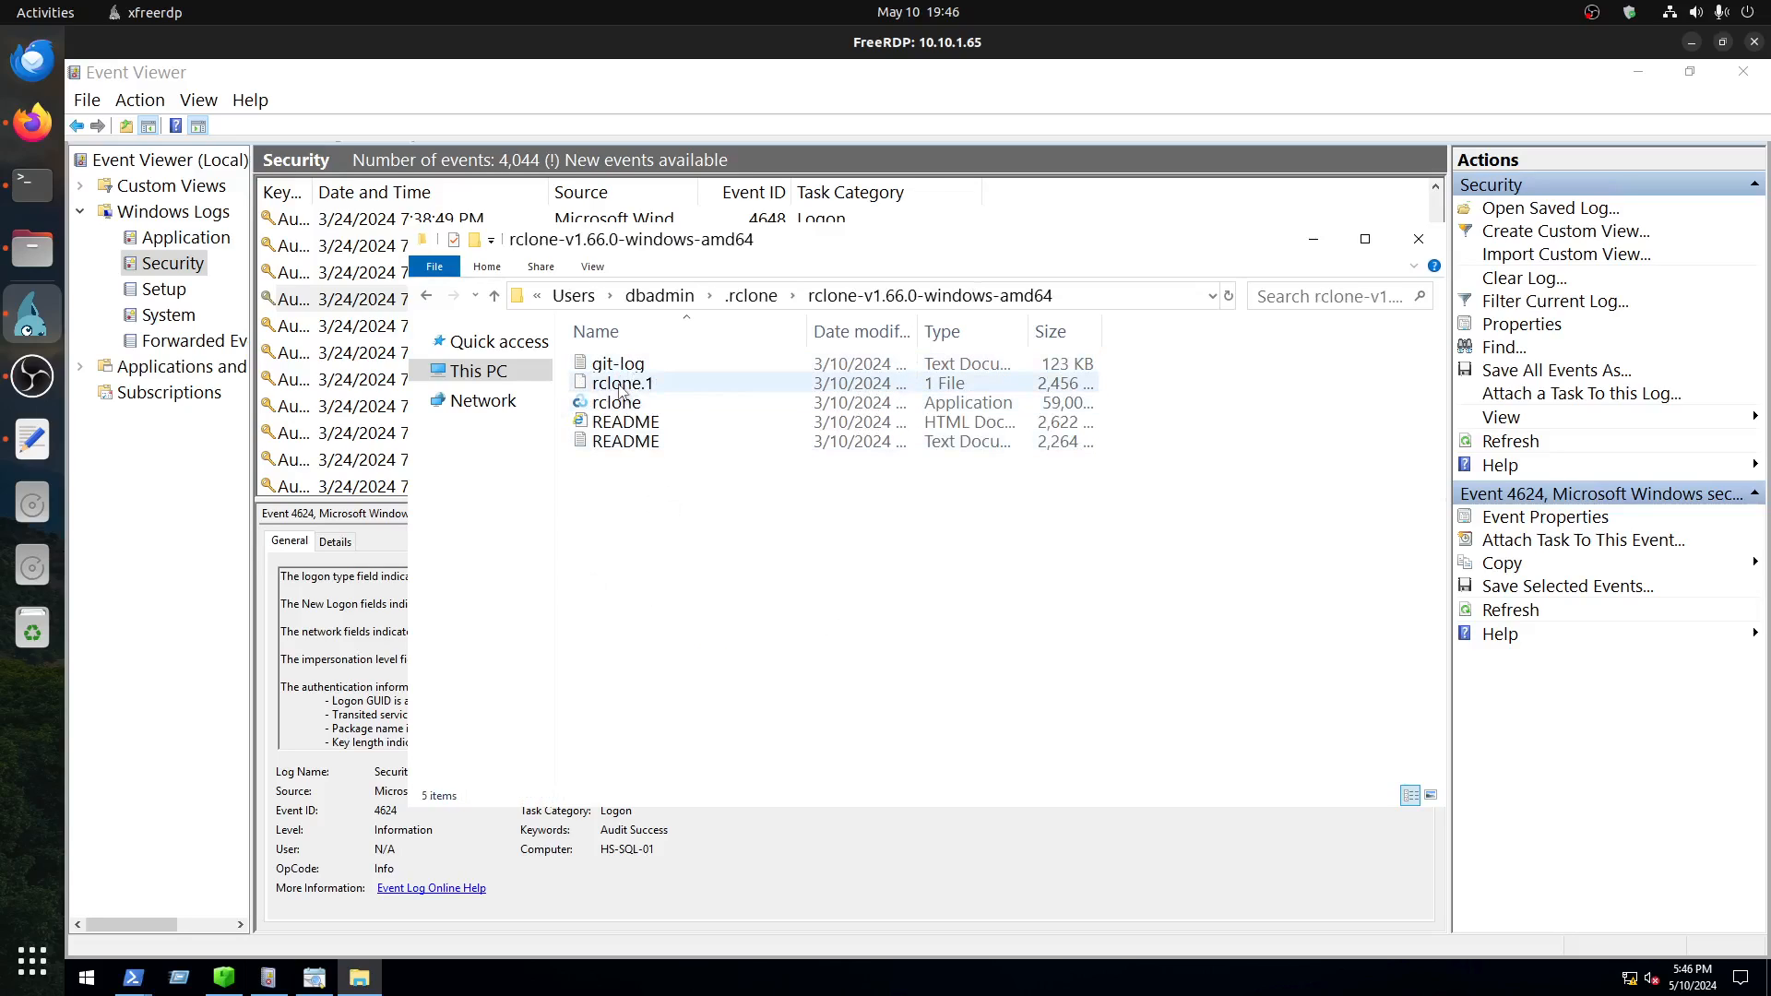
Step: Open the git-log text file in Notepad and skim its first commit entries
{"action": "double_click", "coordinate": [625, 366]}
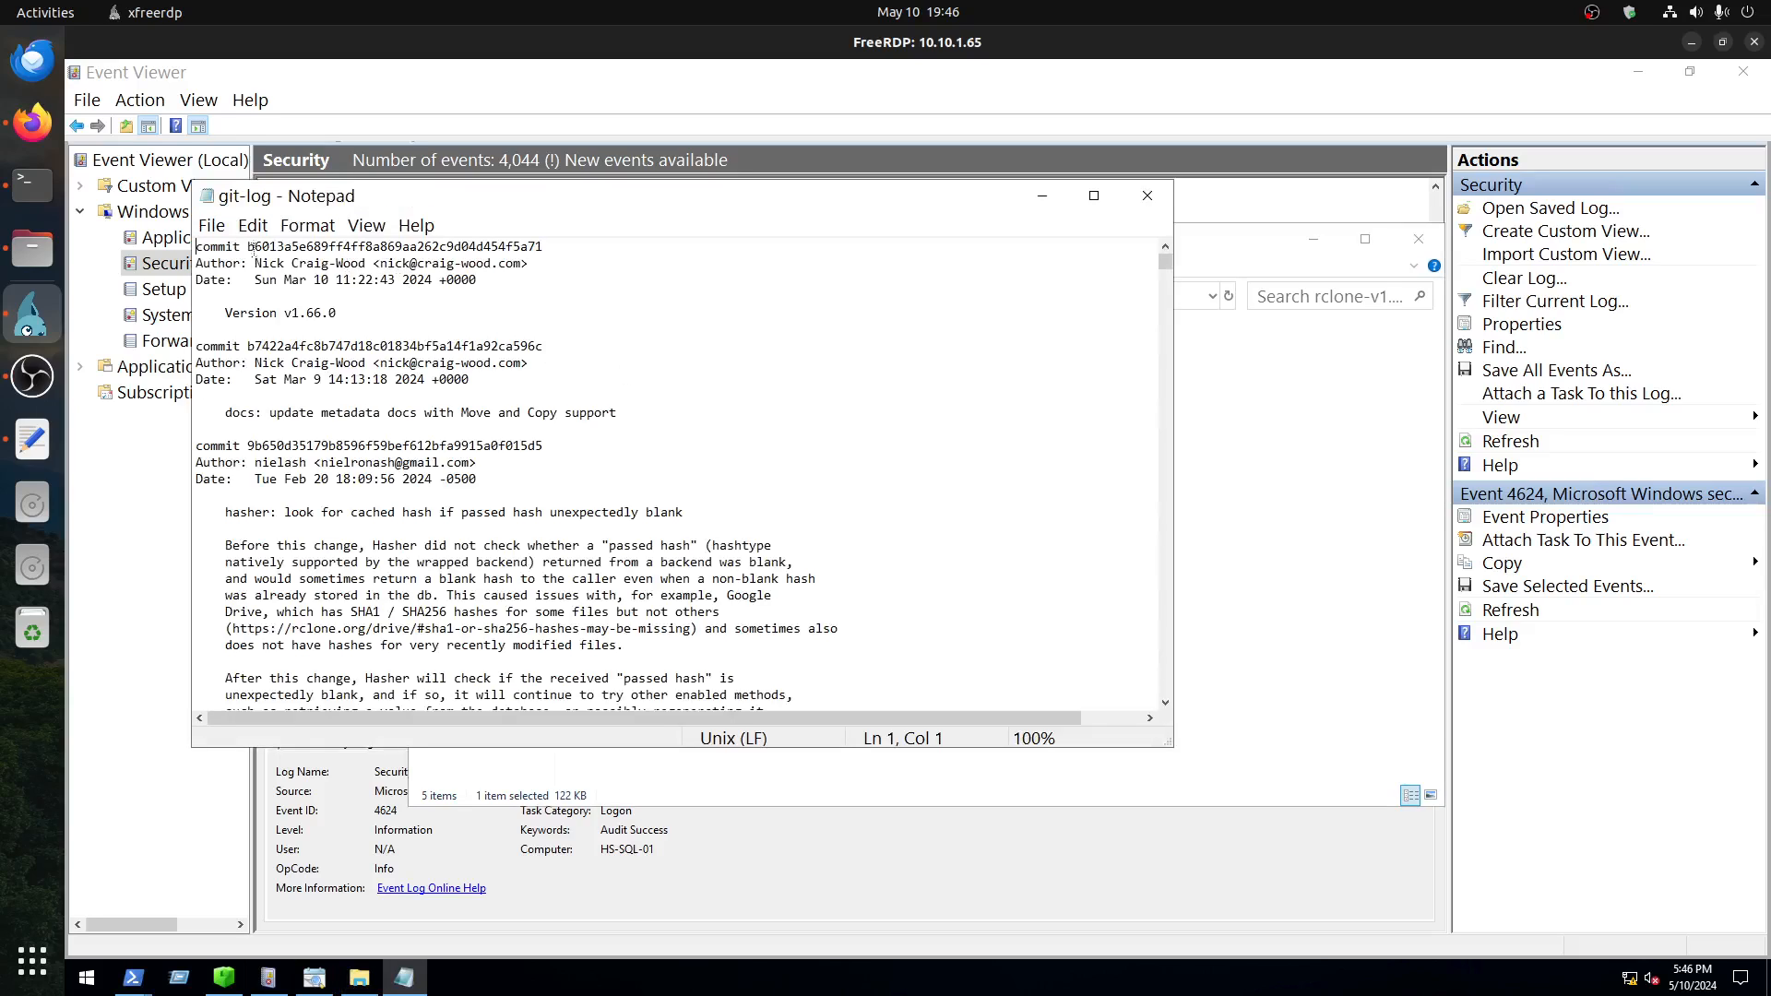
{"action": "left_click_drag", "start_coordinate": [300, 284], "coordinate": [550, 683]}
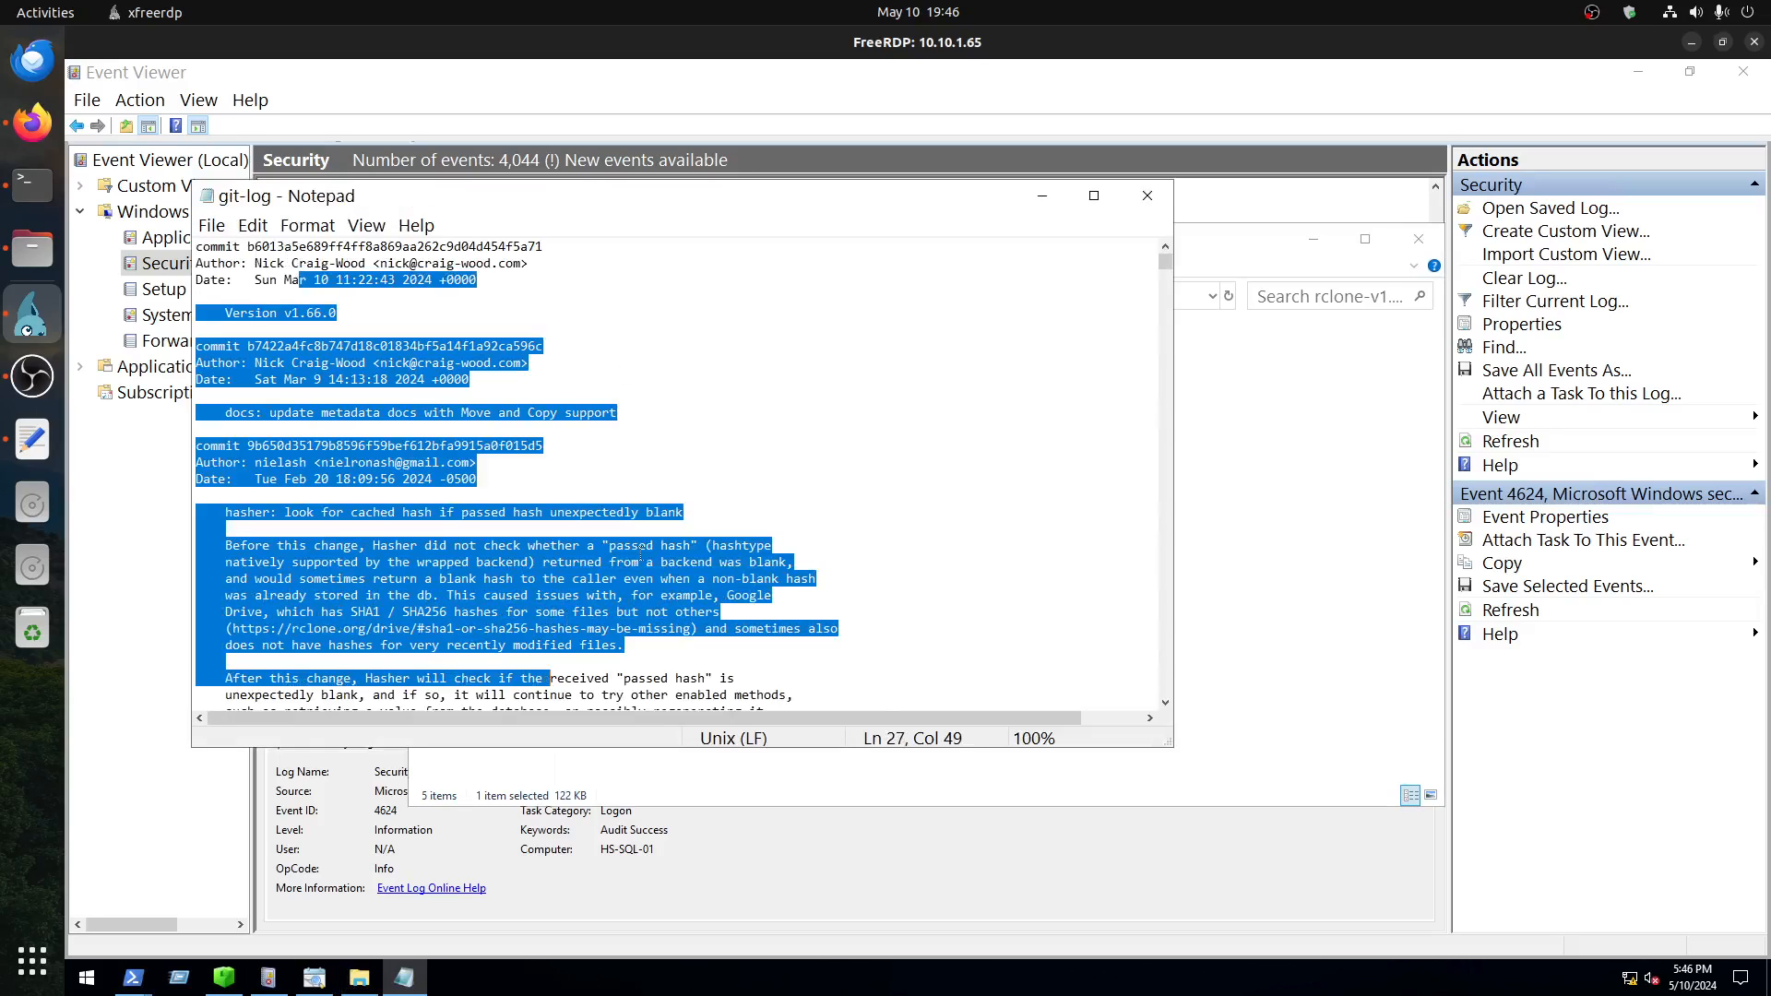
{"action": "left_click", "coordinate": [638, 545]}
{"action": "scroll", "coordinate": [632, 522], "scroll_direction": "down", "scroll_amount": 7}
{"action": "scroll", "coordinate": [631, 522], "scroll_direction": "down", "scroll_amount": 10}
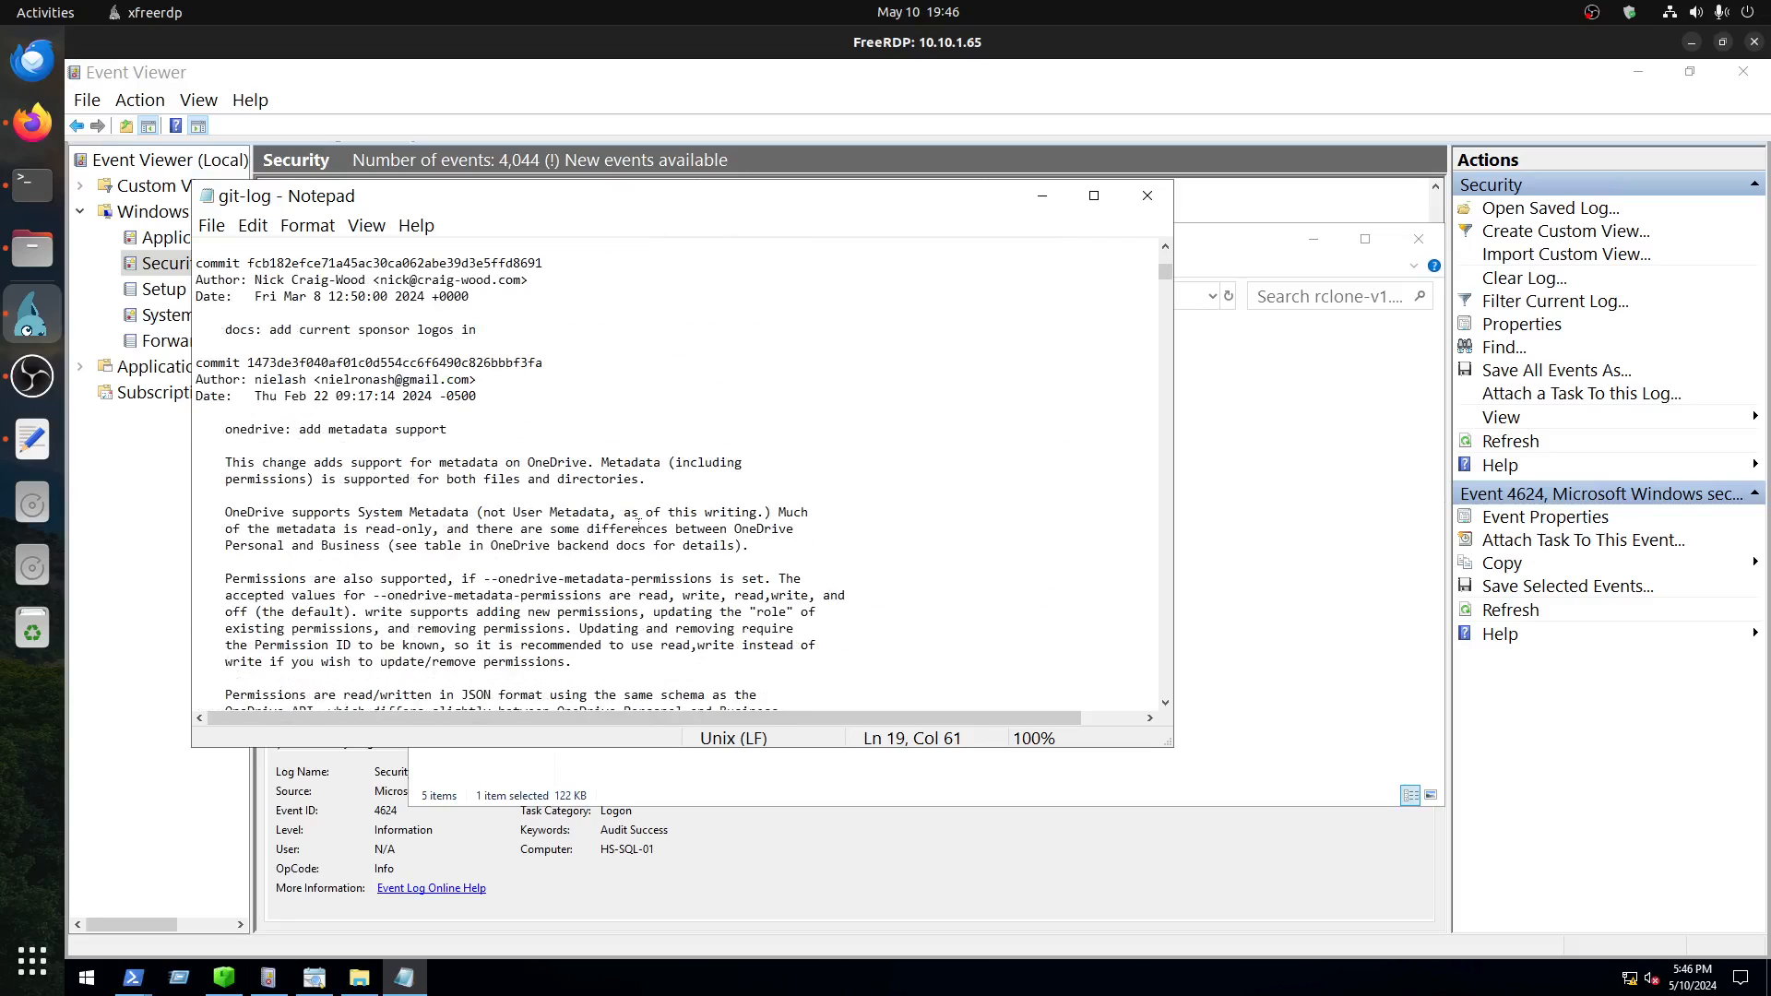
{"action": "scroll", "coordinate": [635, 520], "scroll_direction": "down", "scroll_amount": 1}
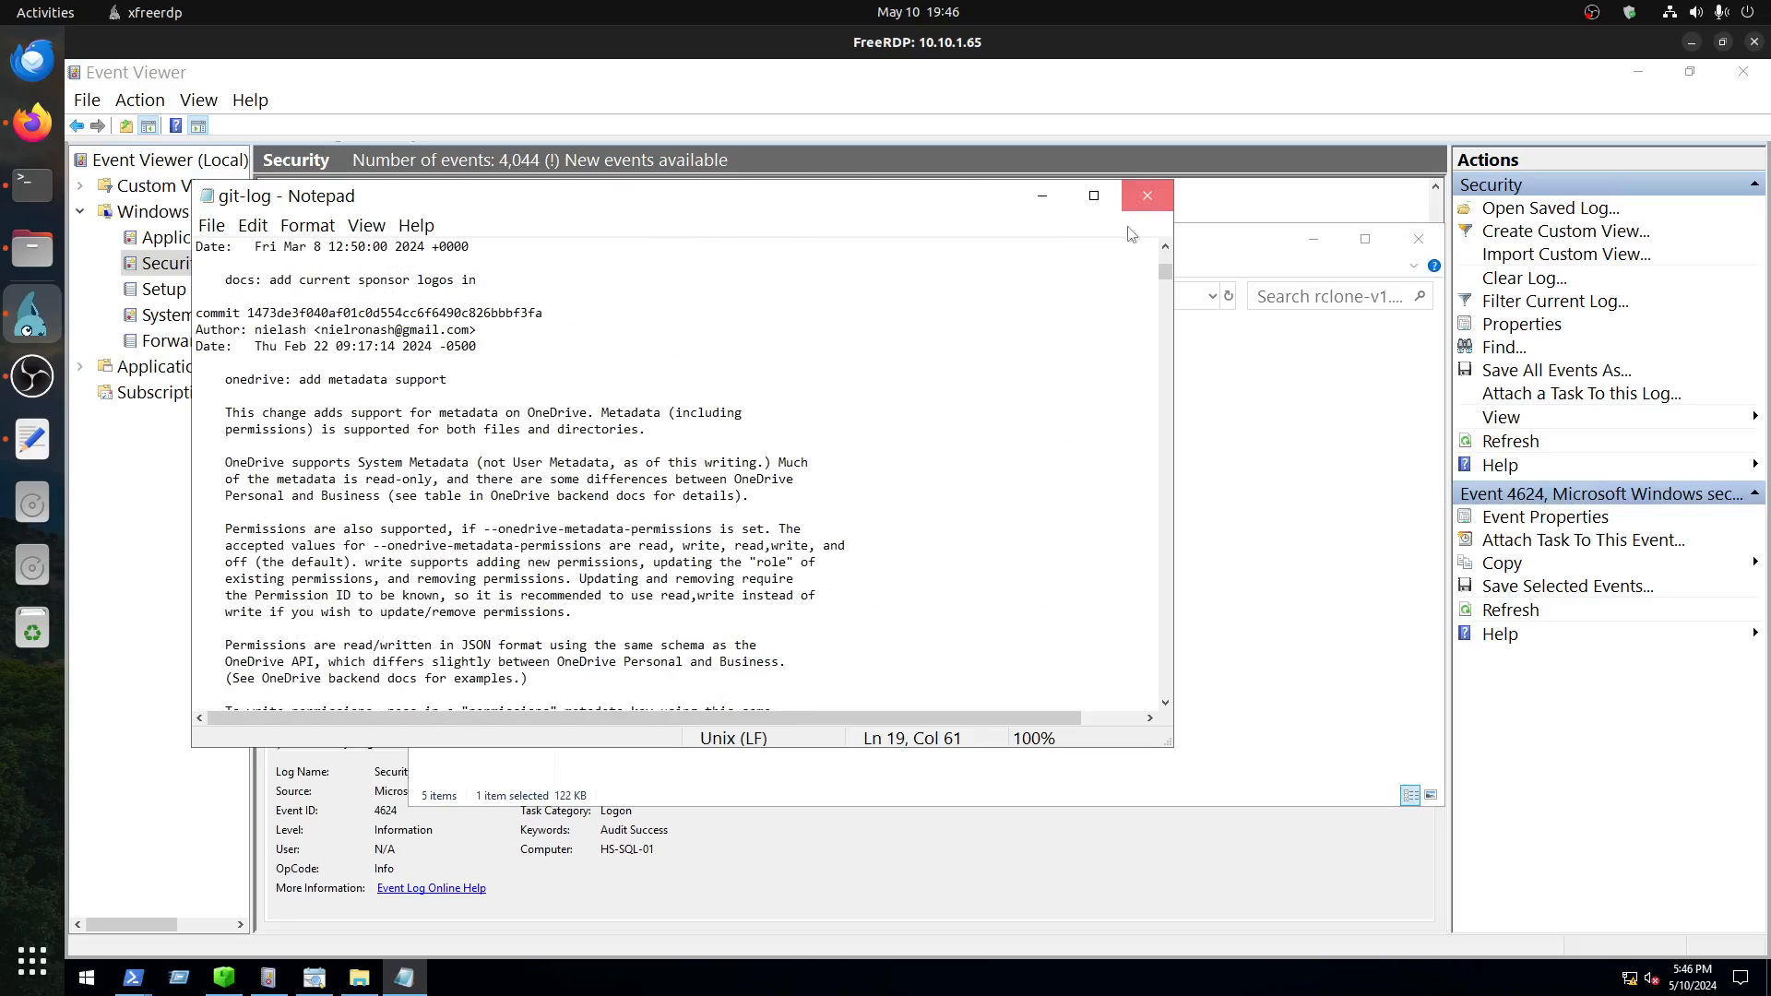
Step: Close the git-log file and open rclone.1 from the rclone-v1.66.0-windows-amd64 folder in Notepad
{"action": "left_click", "coordinate": [1158, 206]}
{"action": "right_click", "coordinate": [610, 385]}
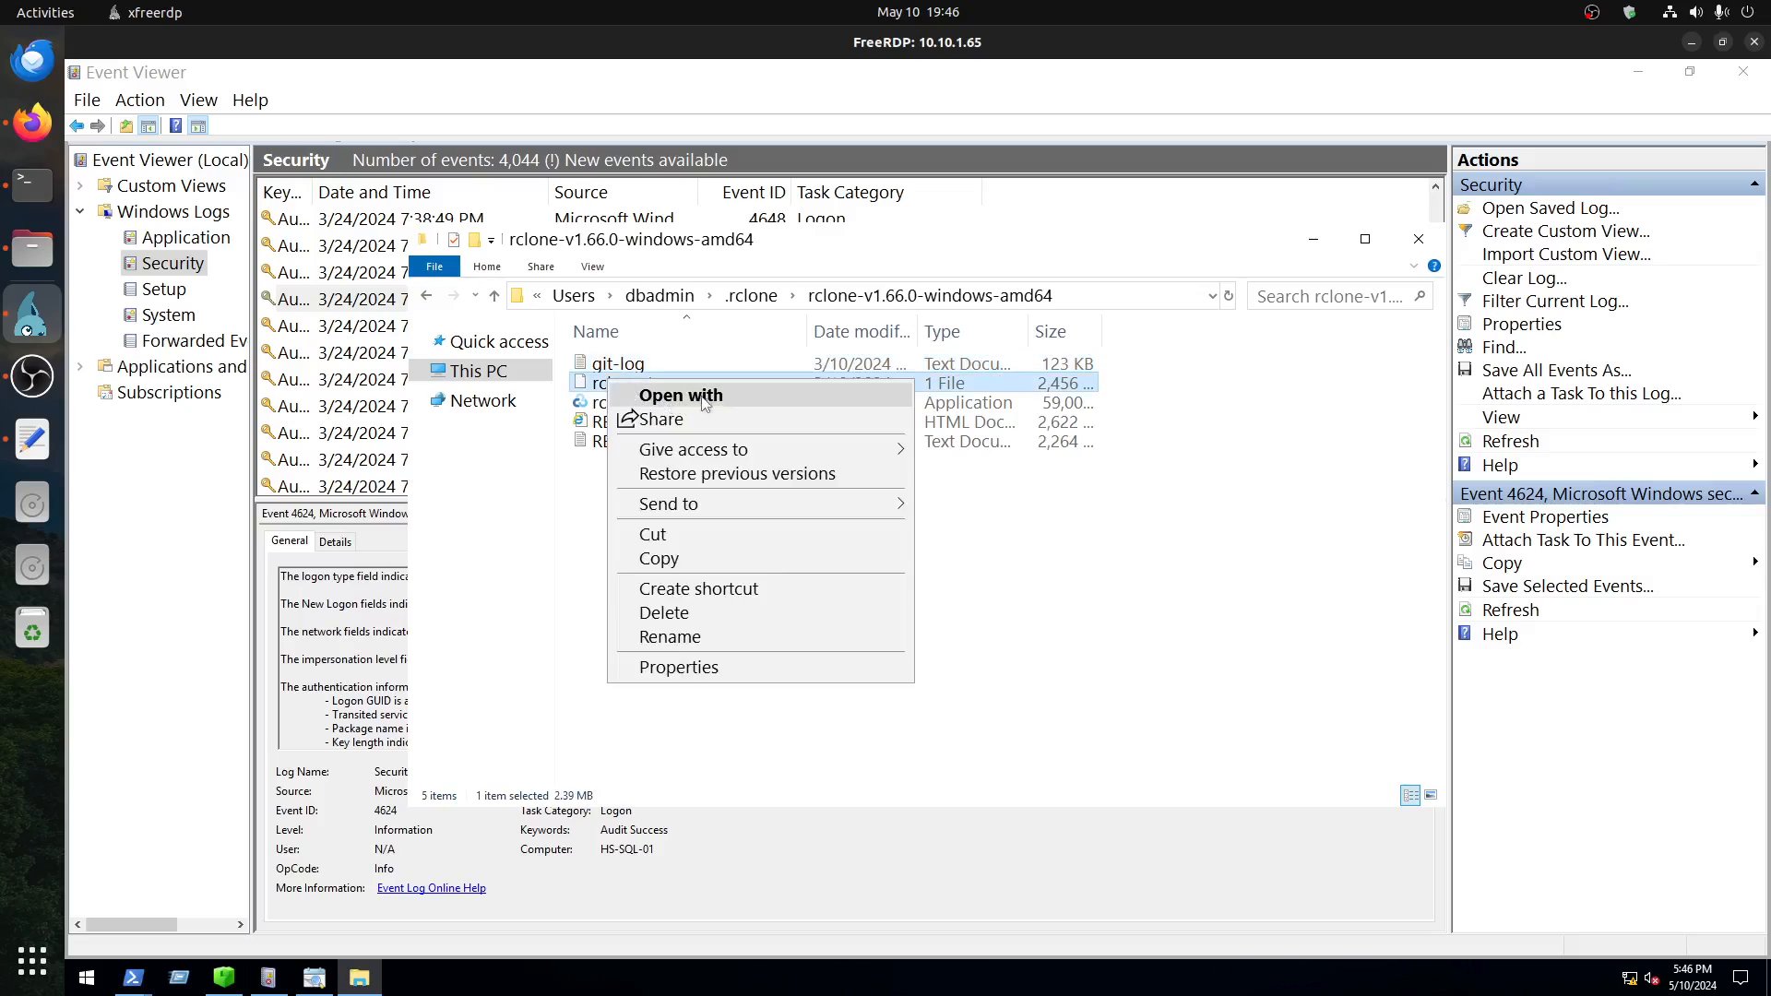
{"action": "left_click", "coordinate": [673, 394]}
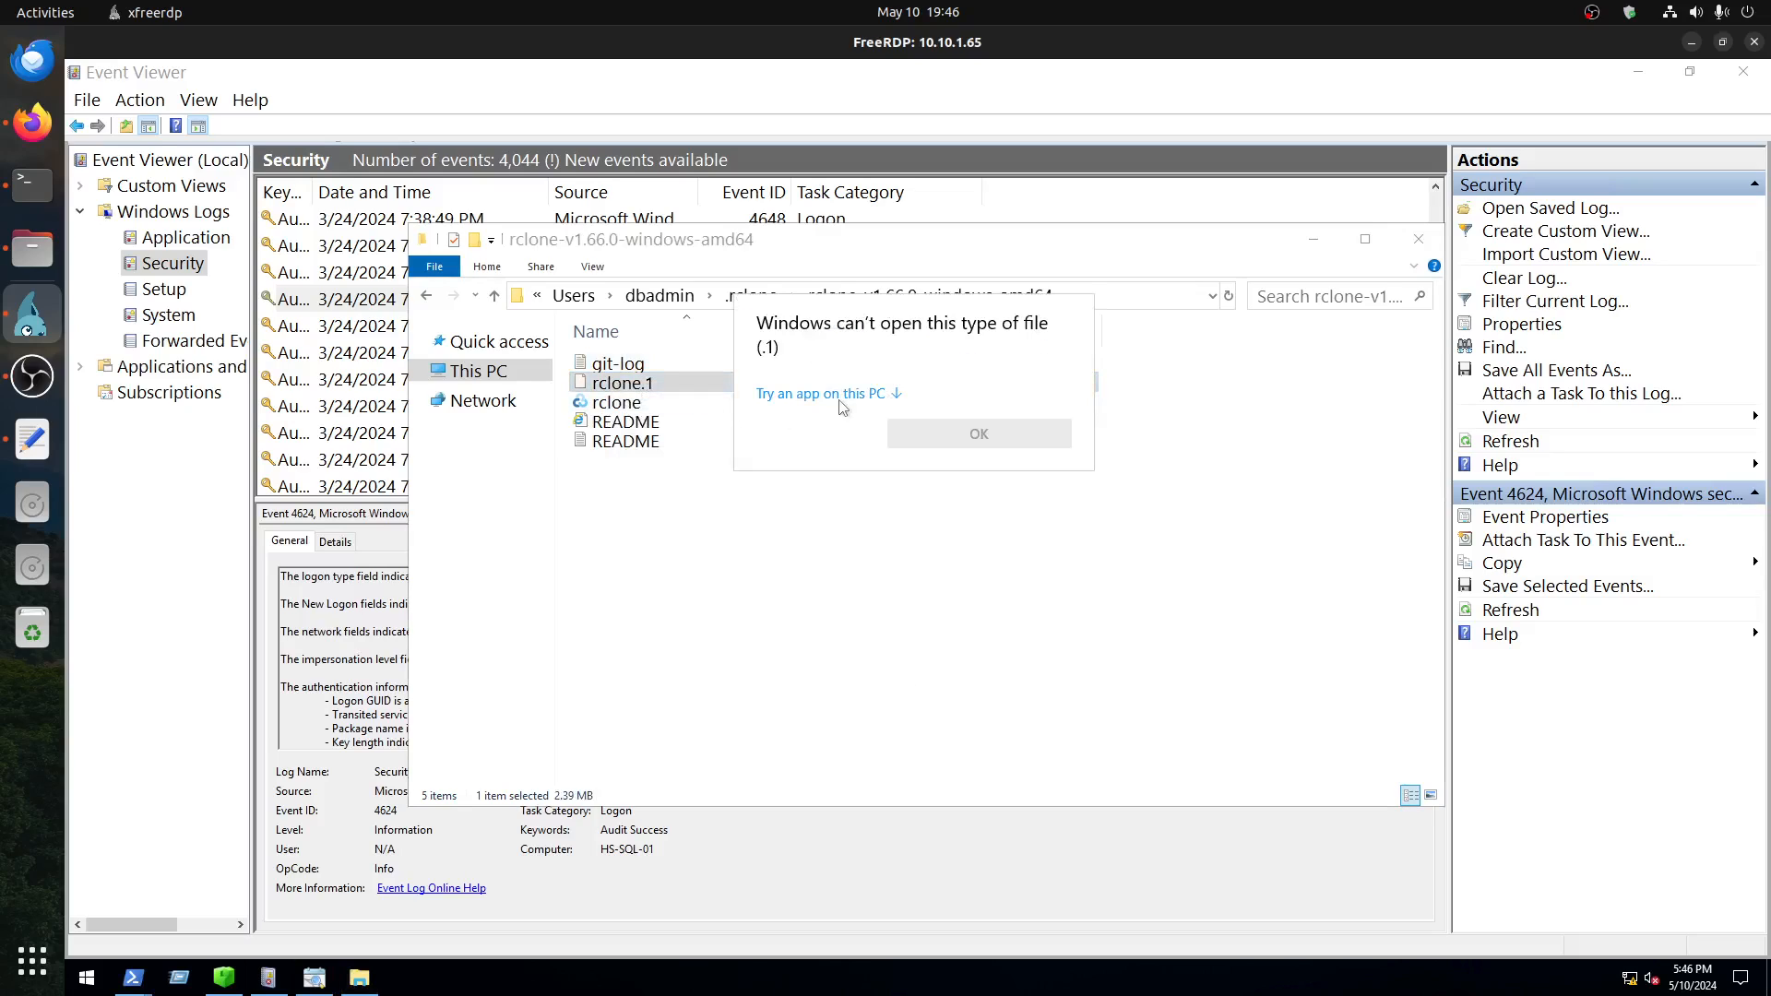
{"action": "left_click", "coordinate": [857, 396]}
{"action": "double_click", "coordinate": [816, 425]}
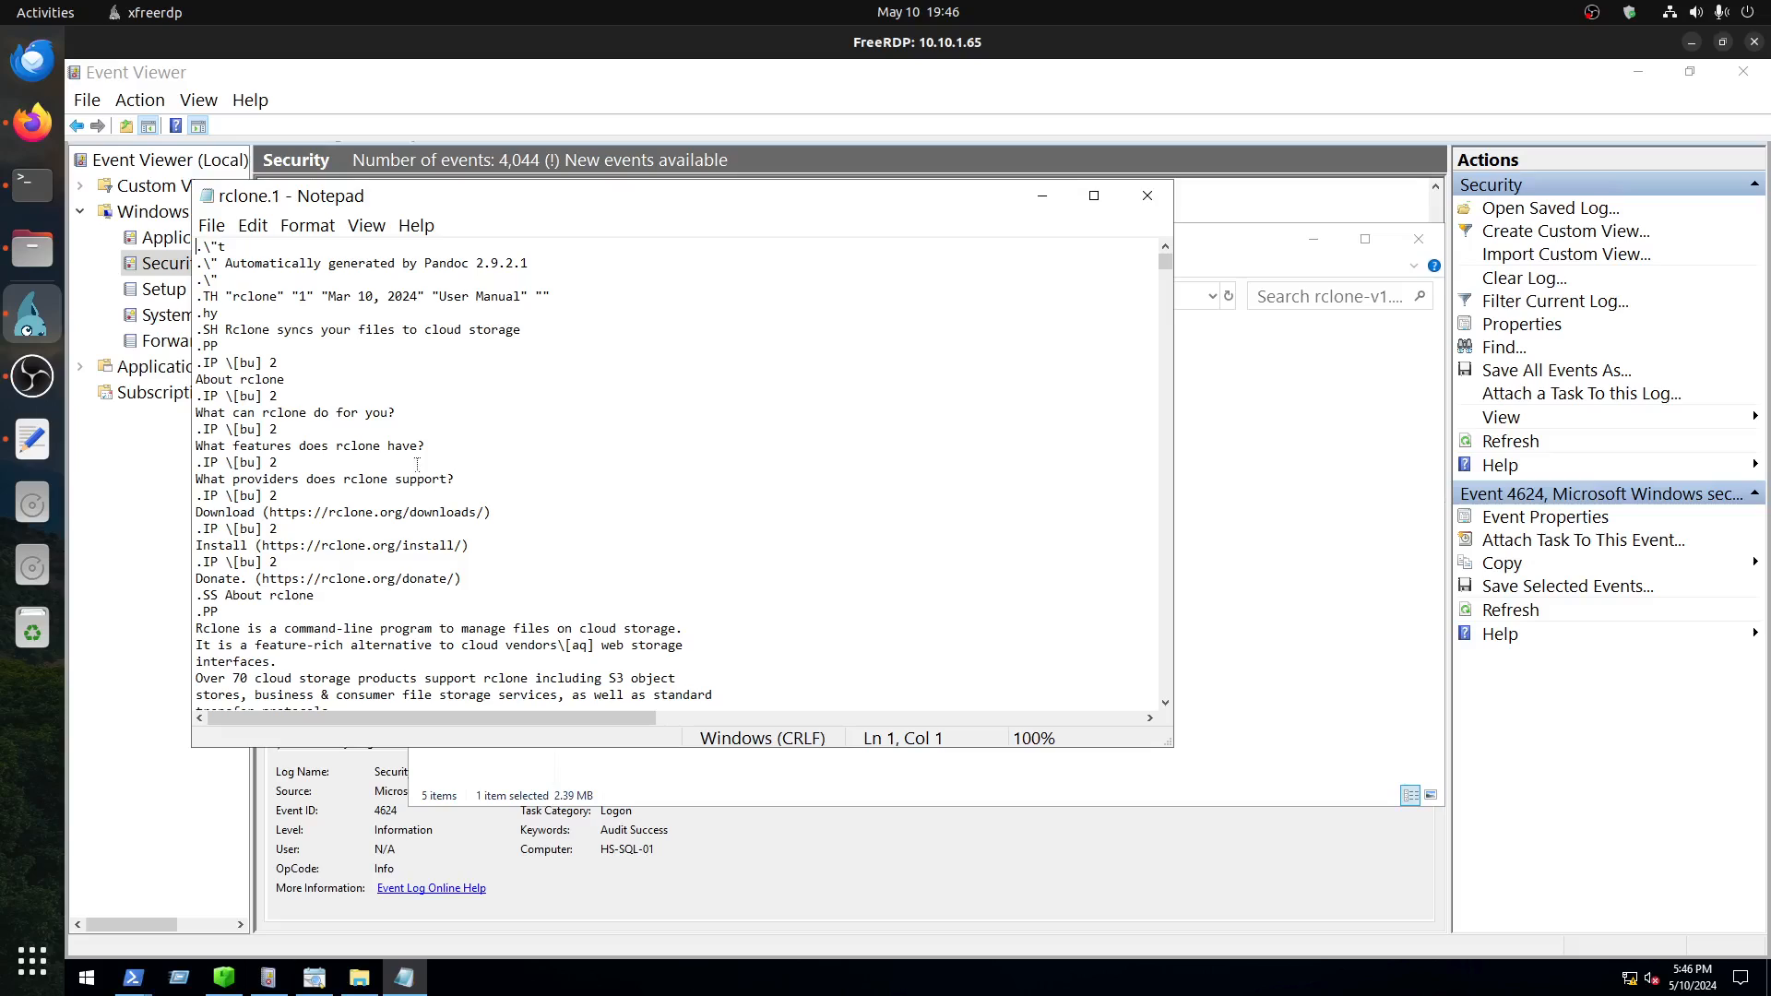
Step: Read the About rclone section of the rclone.1 manual for what the tool does, and close the file
{"action": "scroll", "coordinate": [417, 464], "scroll_direction": "down", "scroll_amount": 5}
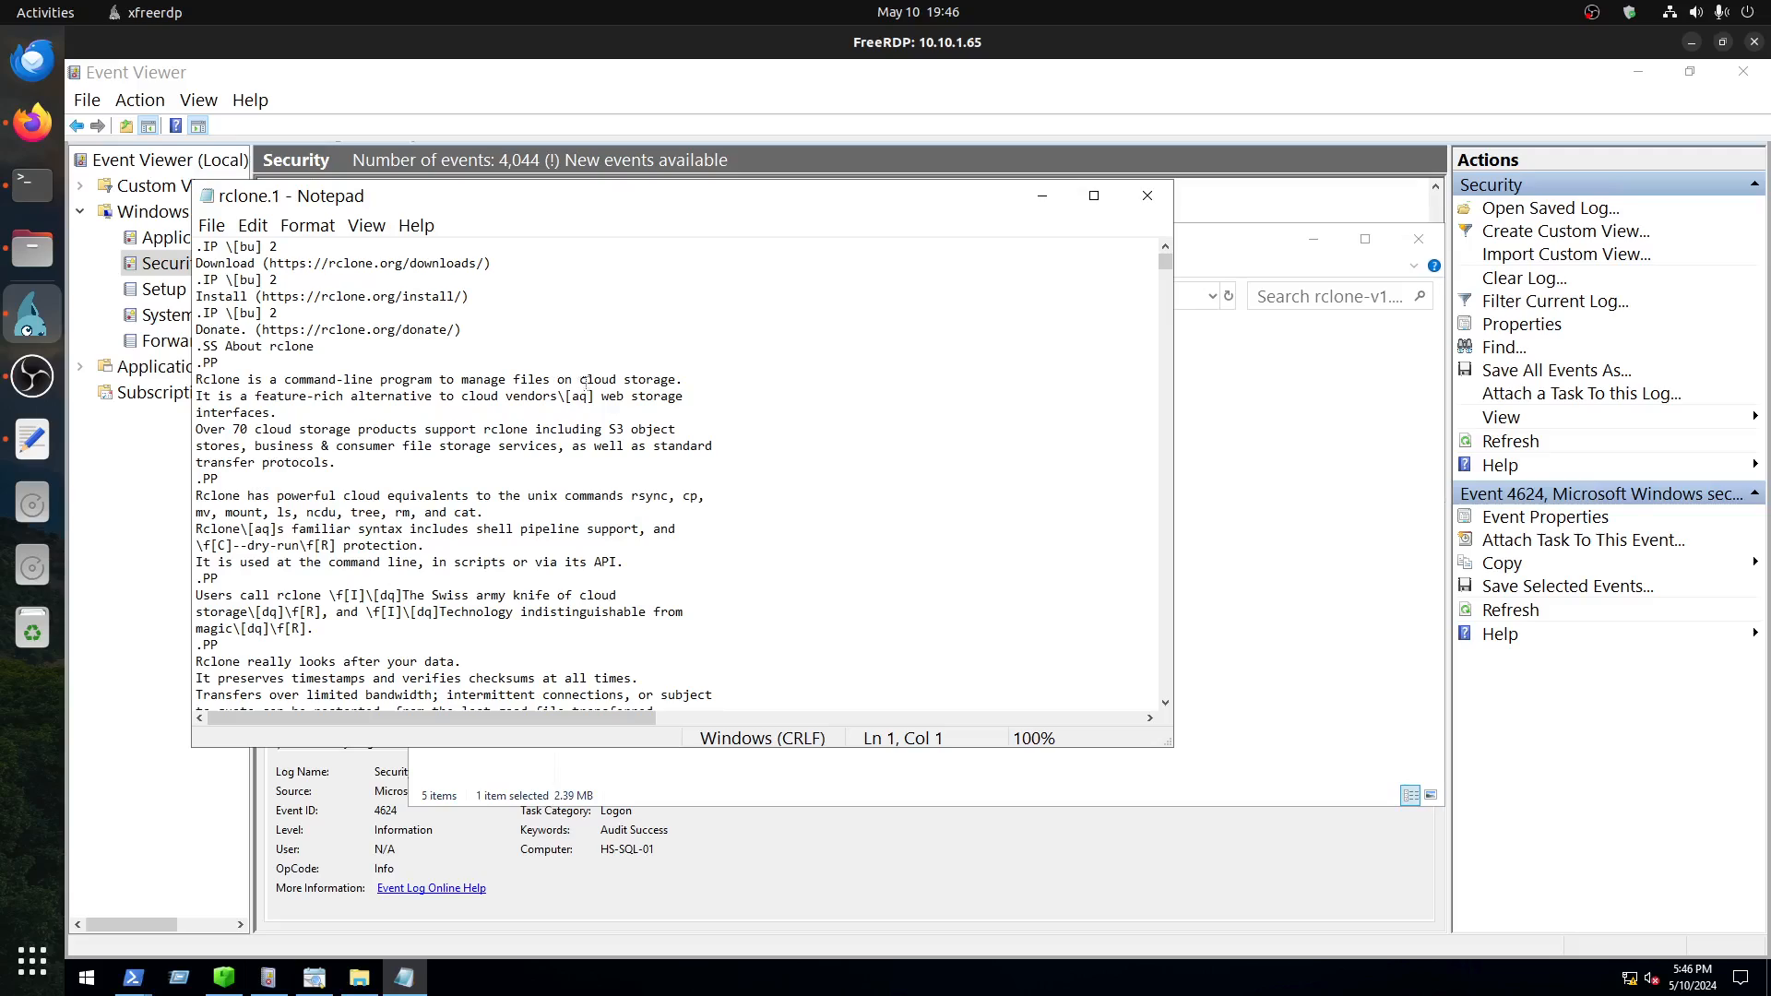
{"action": "left_click", "coordinate": [689, 391]}
{"action": "left_click_drag", "start_coordinate": [507, 298], "coordinate": [645, 610]}
{"action": "left_click", "coordinate": [724, 543]}
{"action": "scroll", "coordinate": [714, 535], "scroll_direction": "down", "scroll_amount": 1}
{"action": "scroll", "coordinate": [712, 531], "scroll_direction": "up", "scroll_amount": 1}
{"action": "left_click_drag", "start_coordinate": [435, 648], "coordinate": [269, 562]}
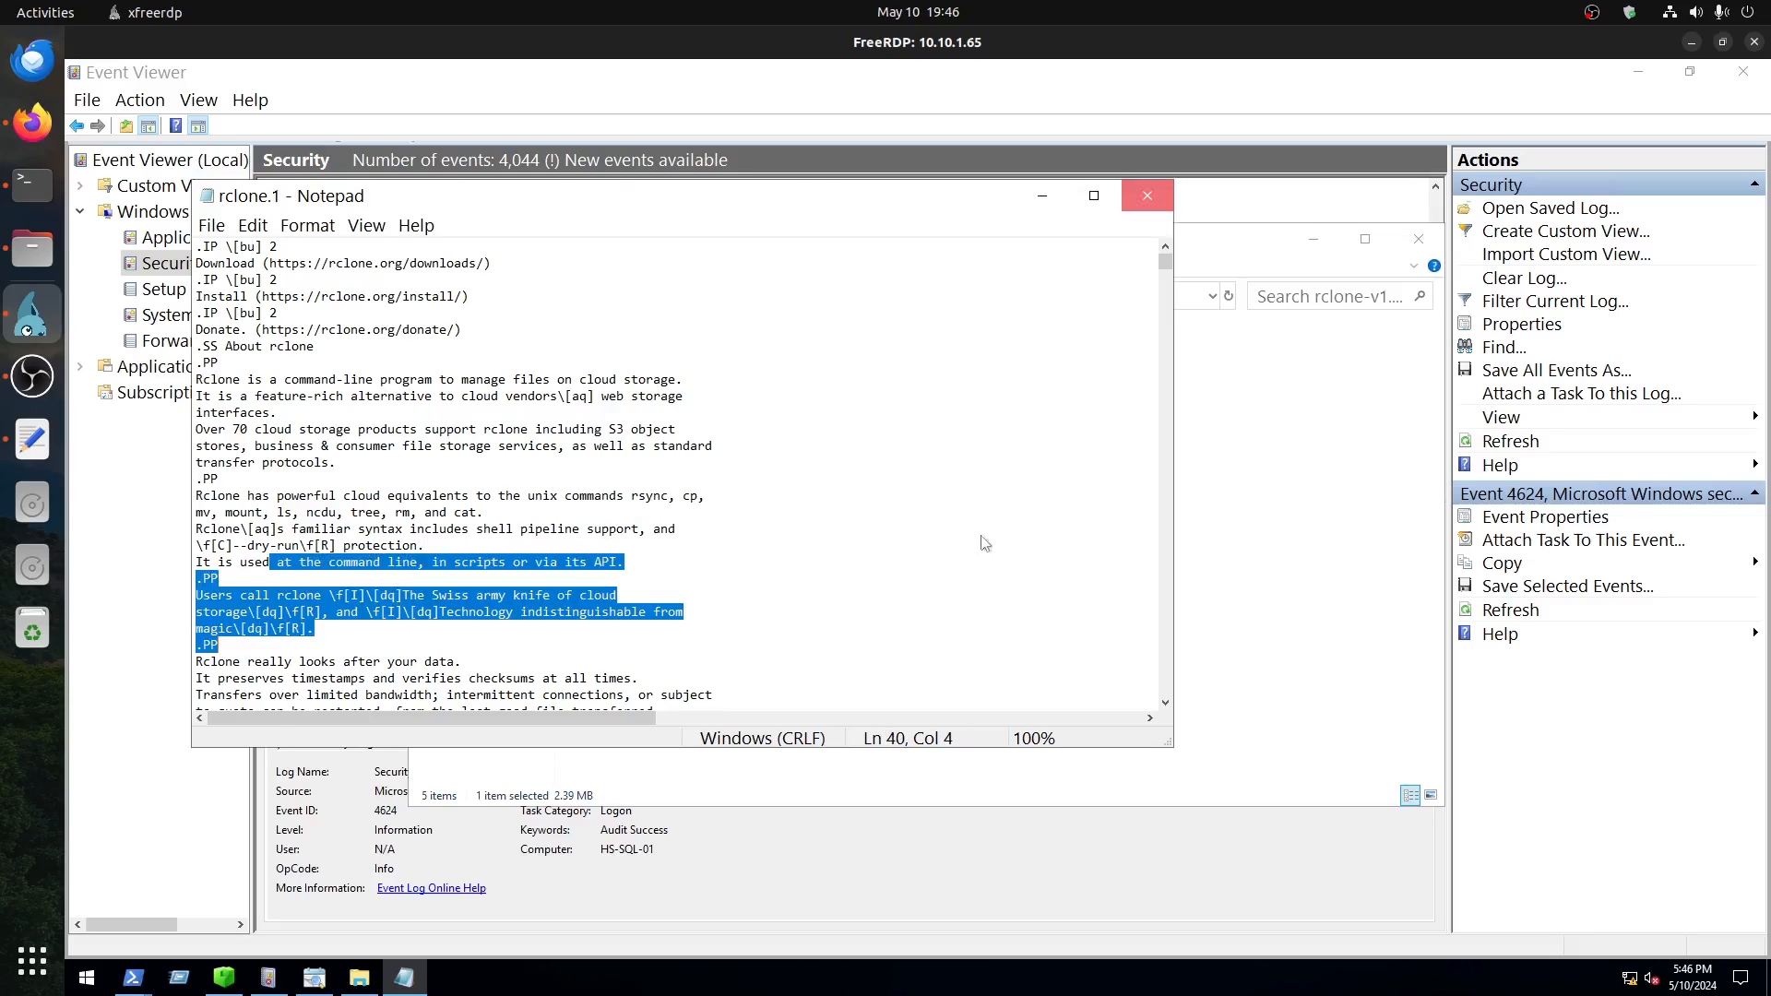
{"action": "left_click", "coordinate": [1147, 195]}
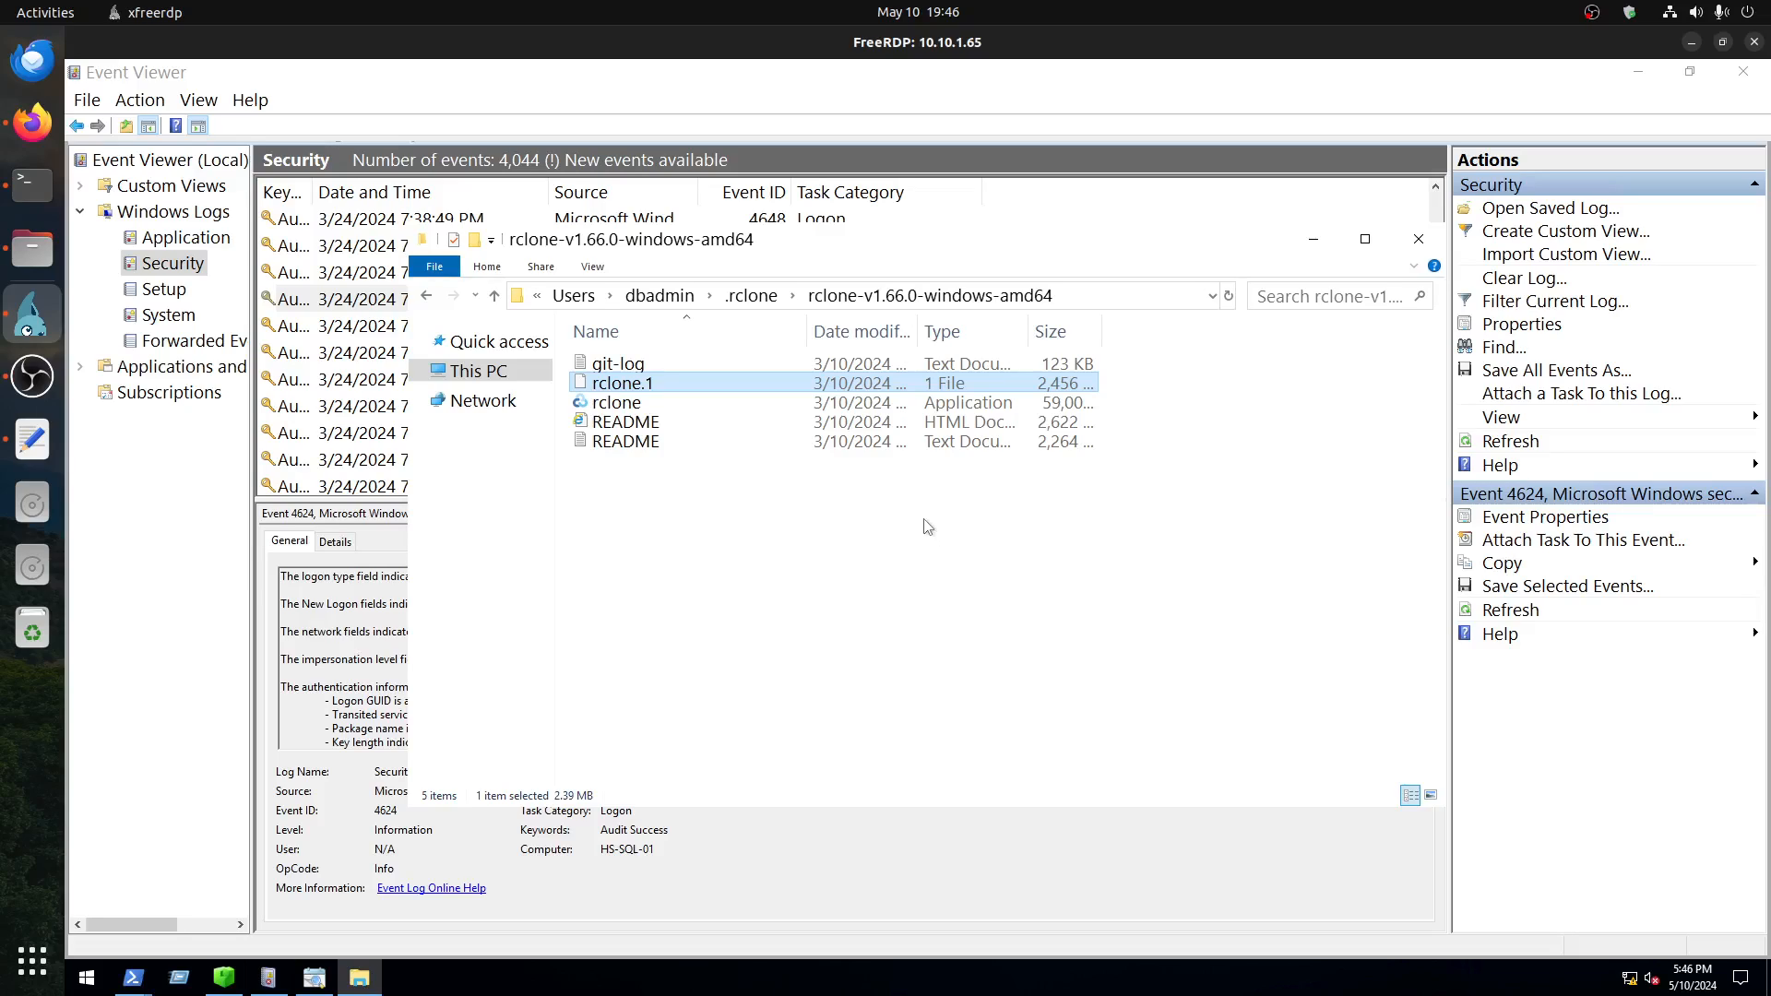
Step: Copy the path of the rclone-v1.66.0-windows-amd64 folder and submit it in Firefox as the answer to the exfiltration binary question
{"action": "left_click", "coordinate": [1127, 291]}
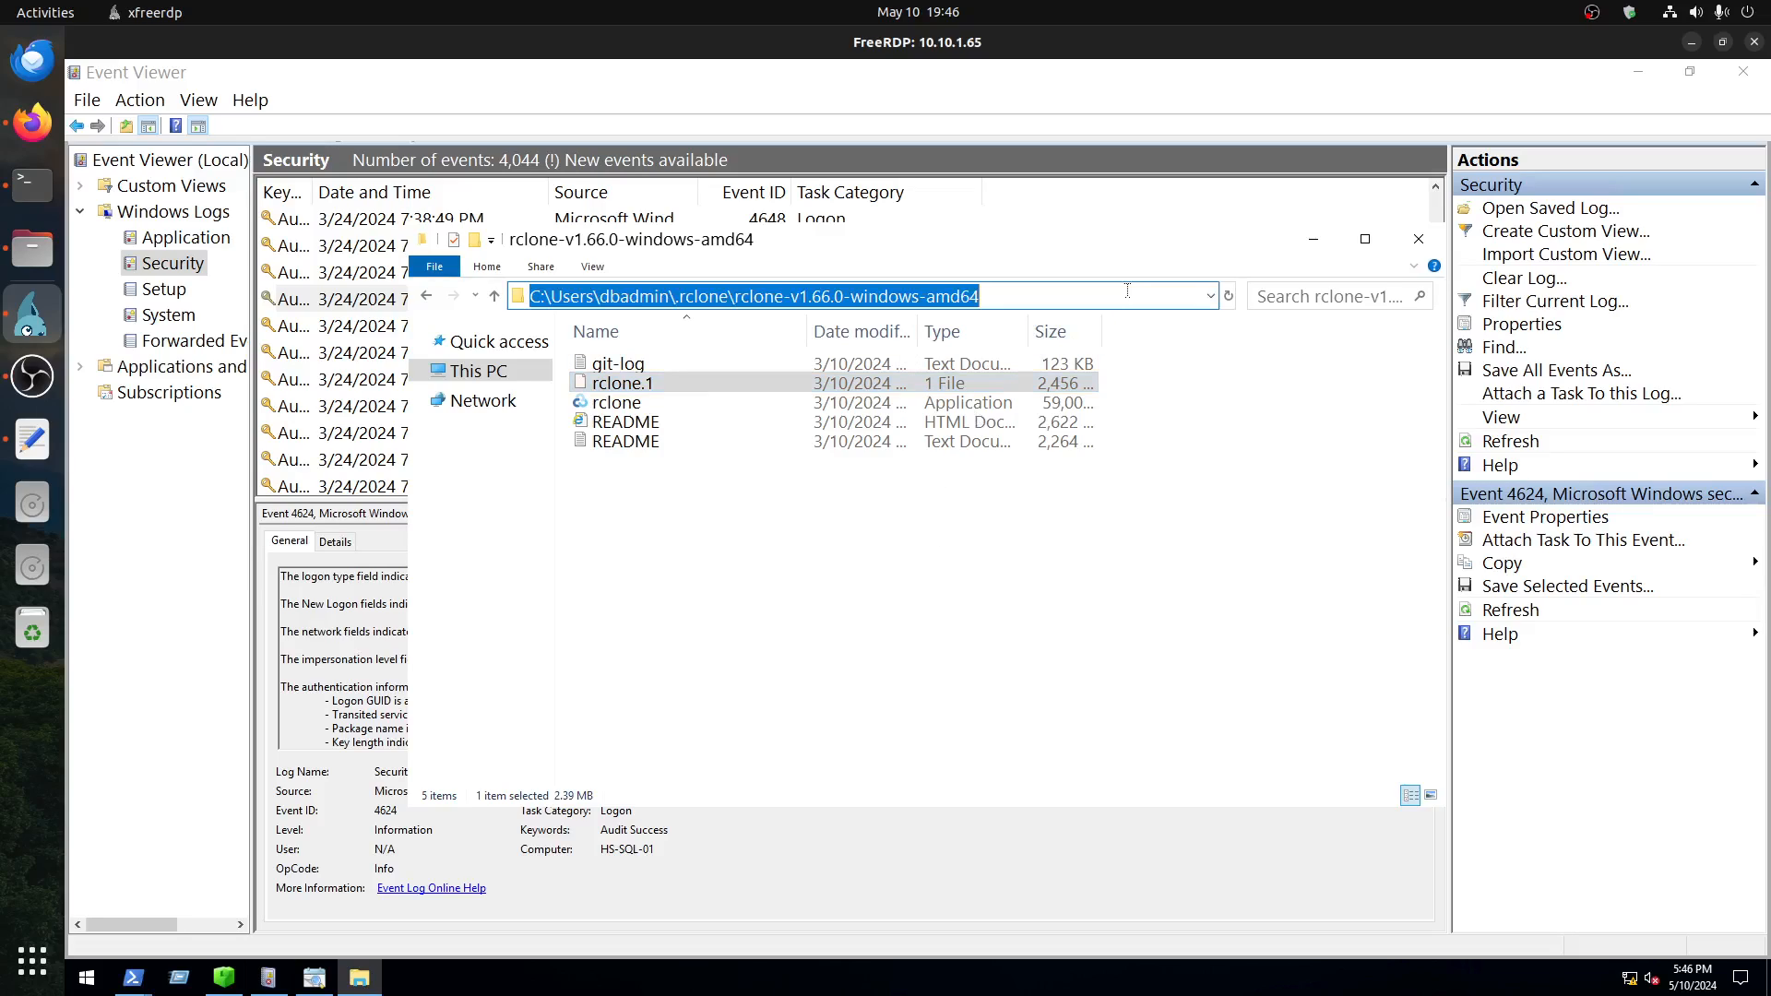
{"action": "right_click", "coordinate": [1046, 296]}
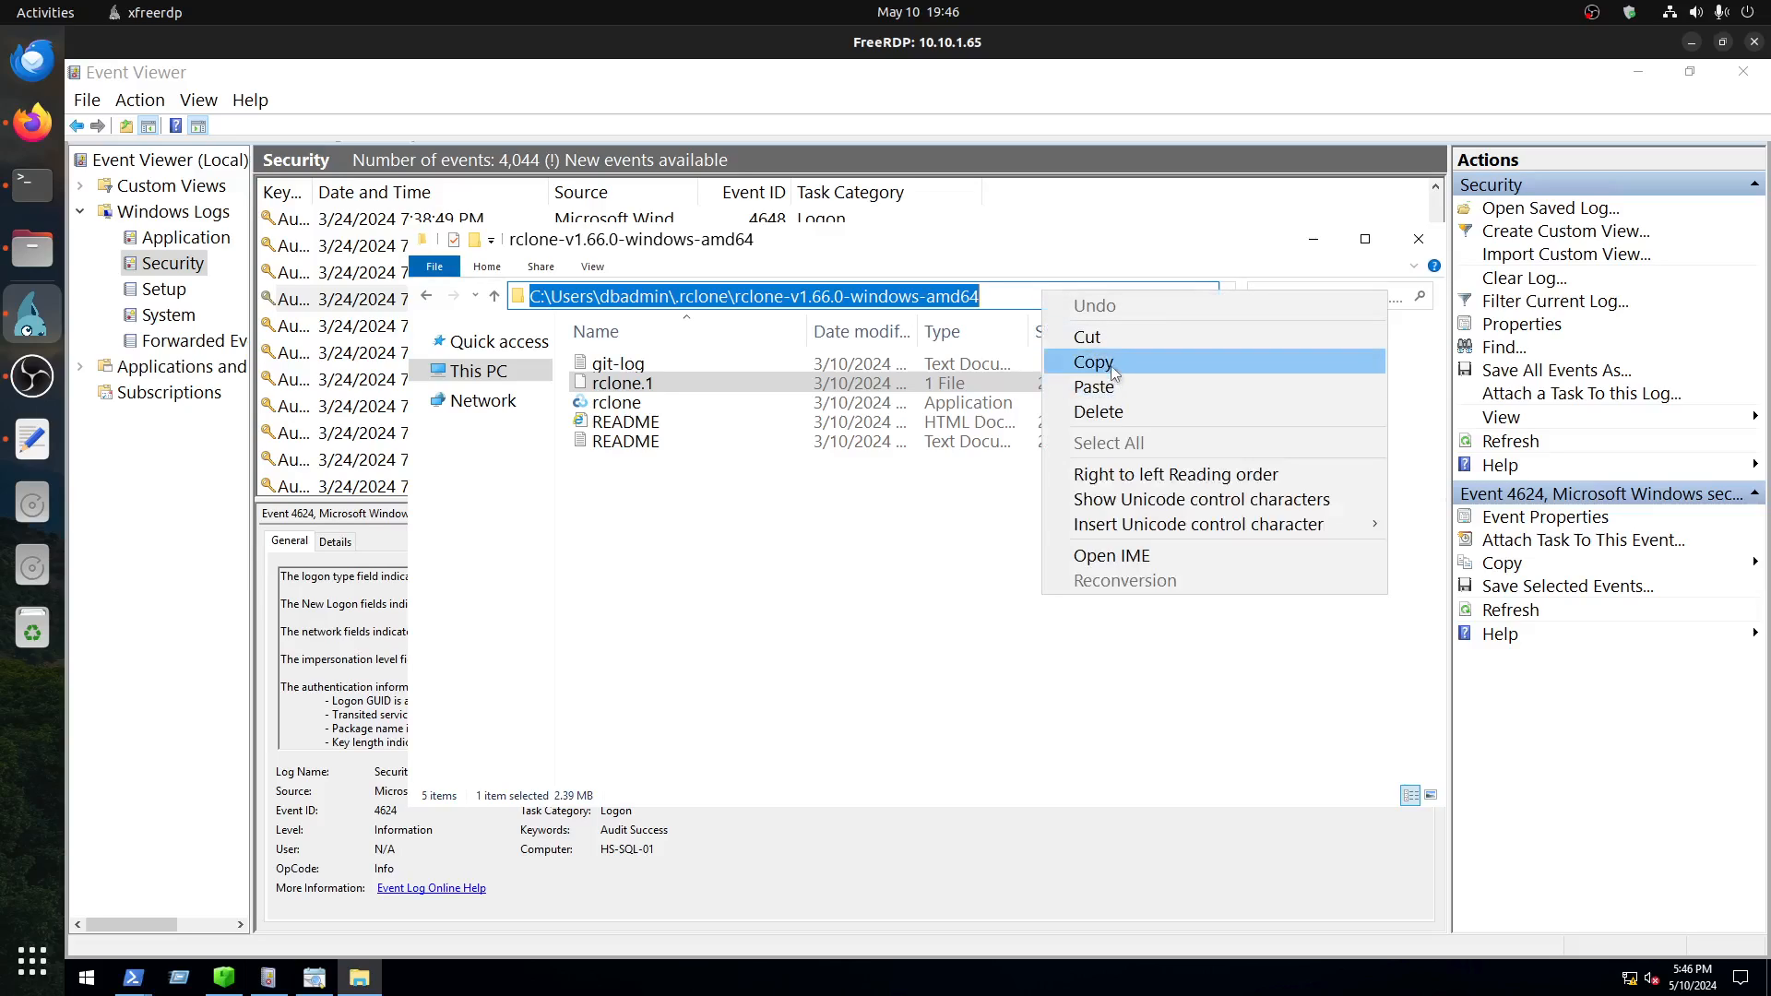
{"action": "left_click", "coordinate": [1113, 370]}
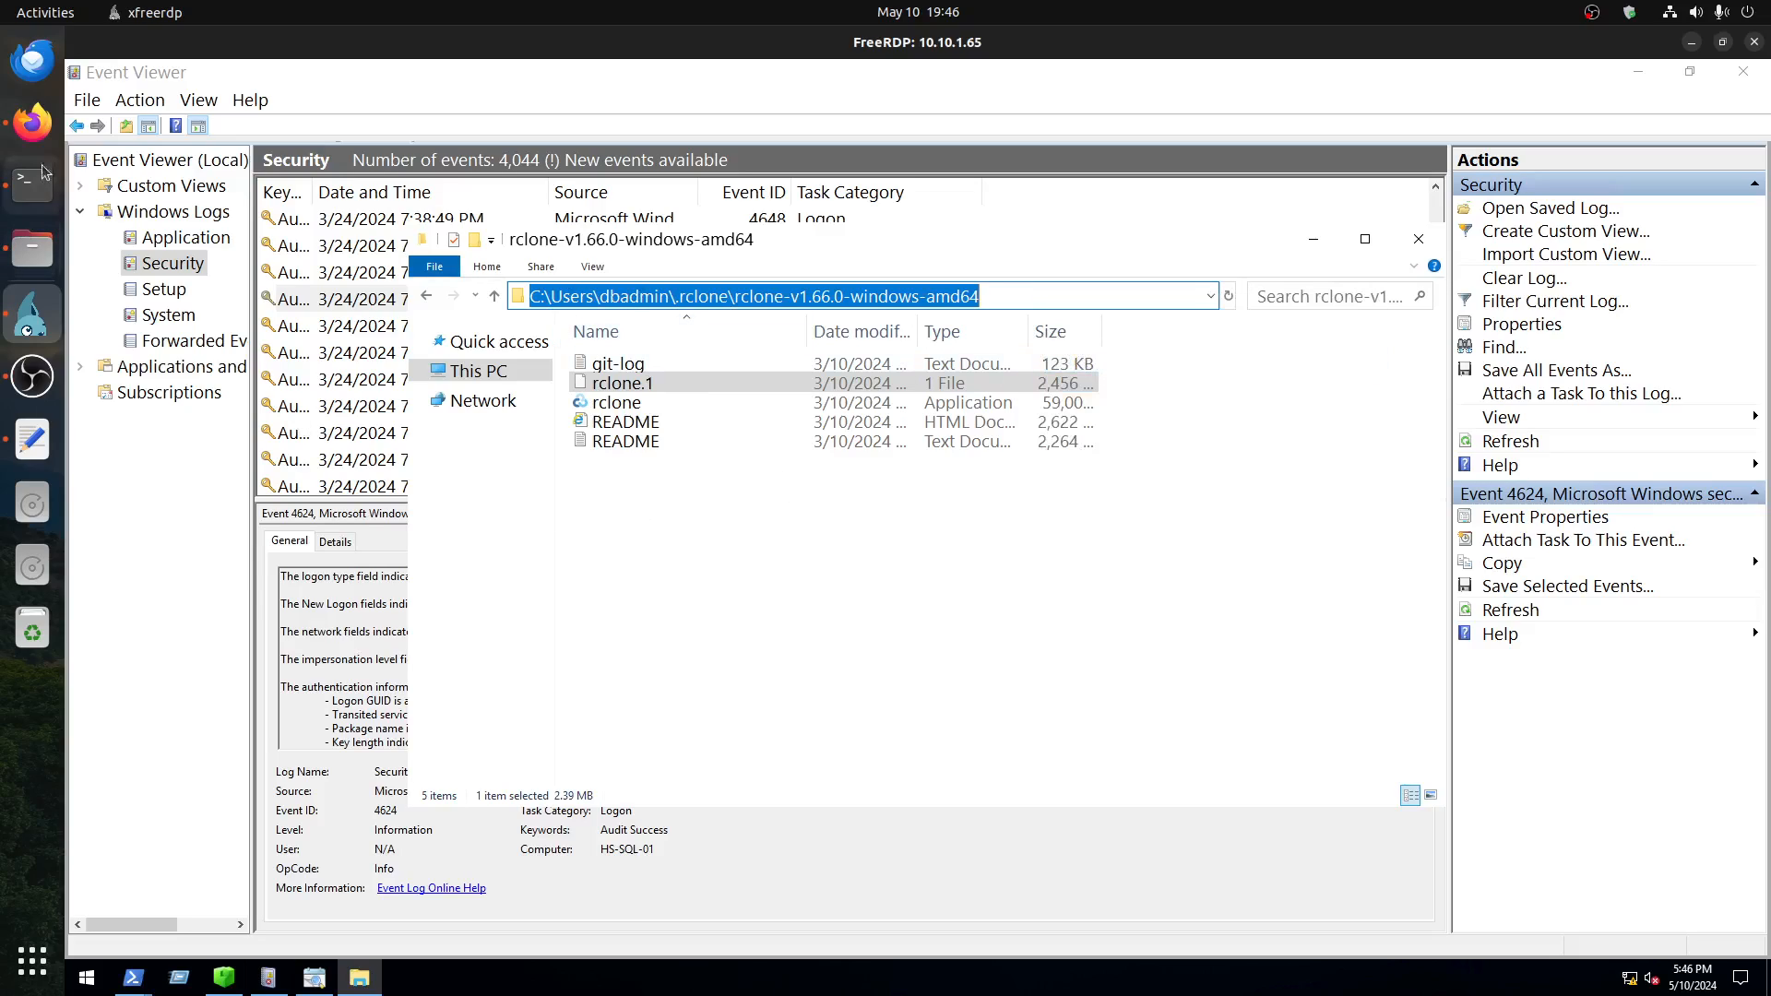
{"action": "left_click", "coordinate": [37, 124]}
{"action": "left_click", "coordinate": [503, 441]}
{"action": "right_click", "coordinate": [506, 438]}
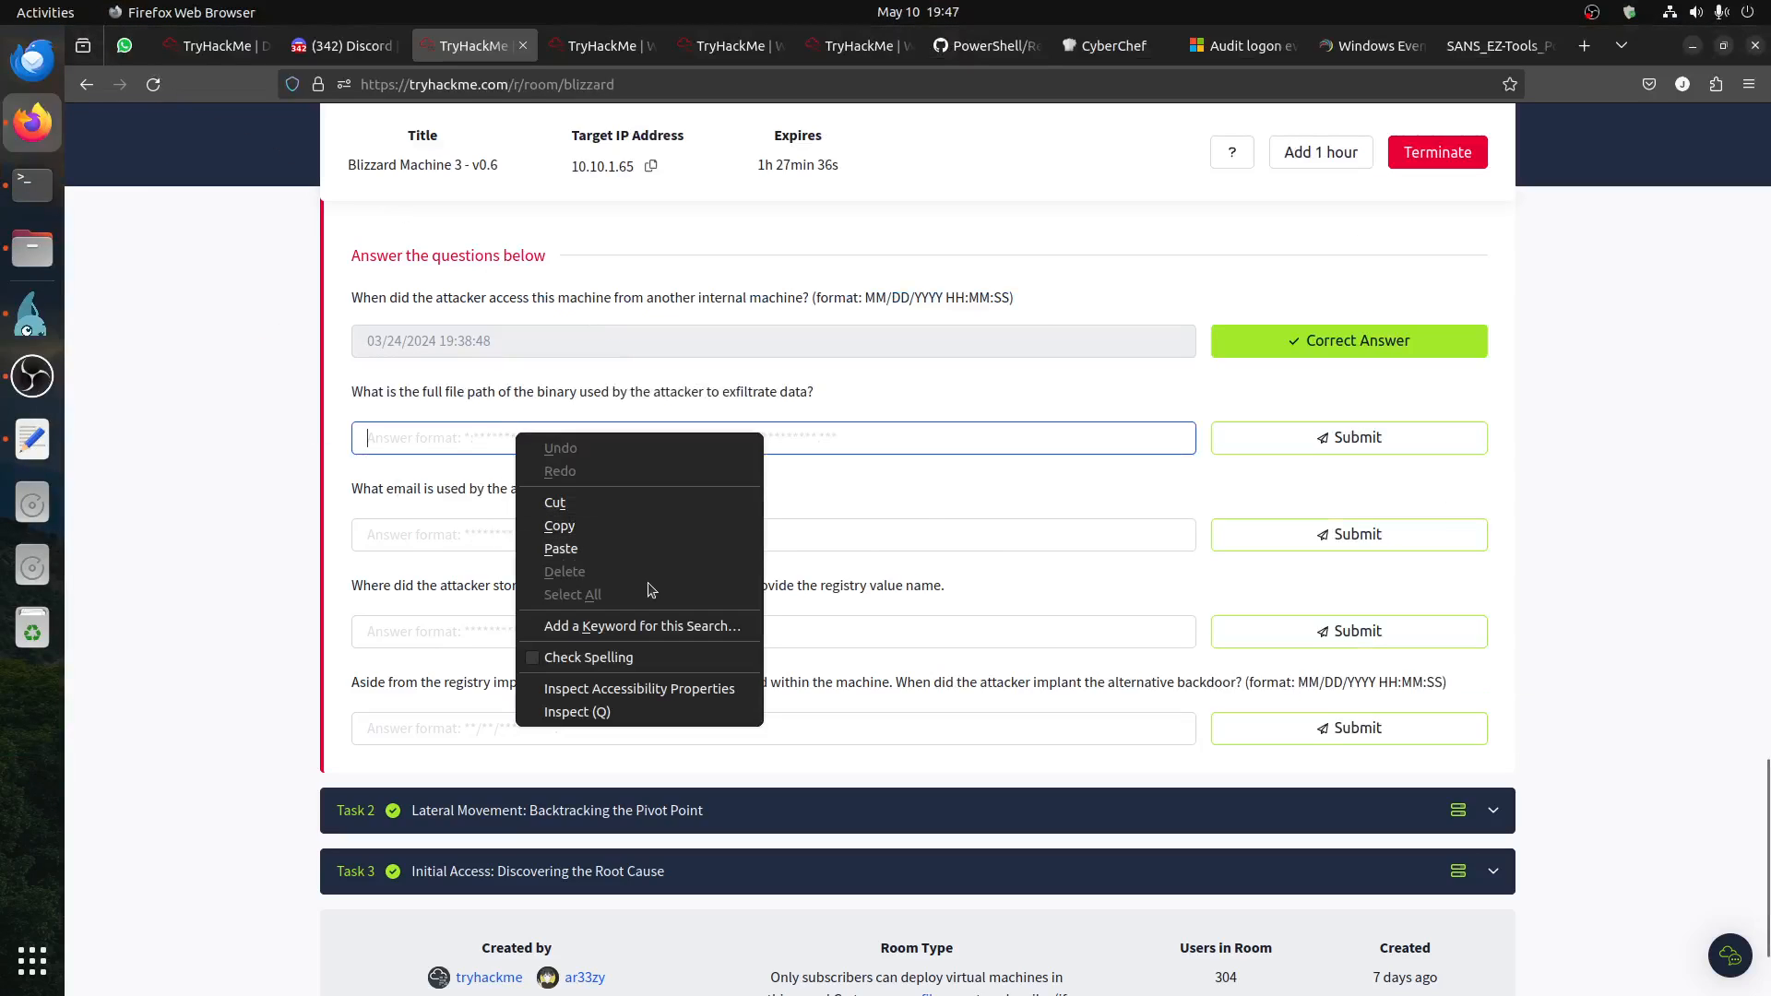
{"action": "left_click", "coordinate": [735, 558]}
{"action": "left_click", "coordinate": [1219, 440]}
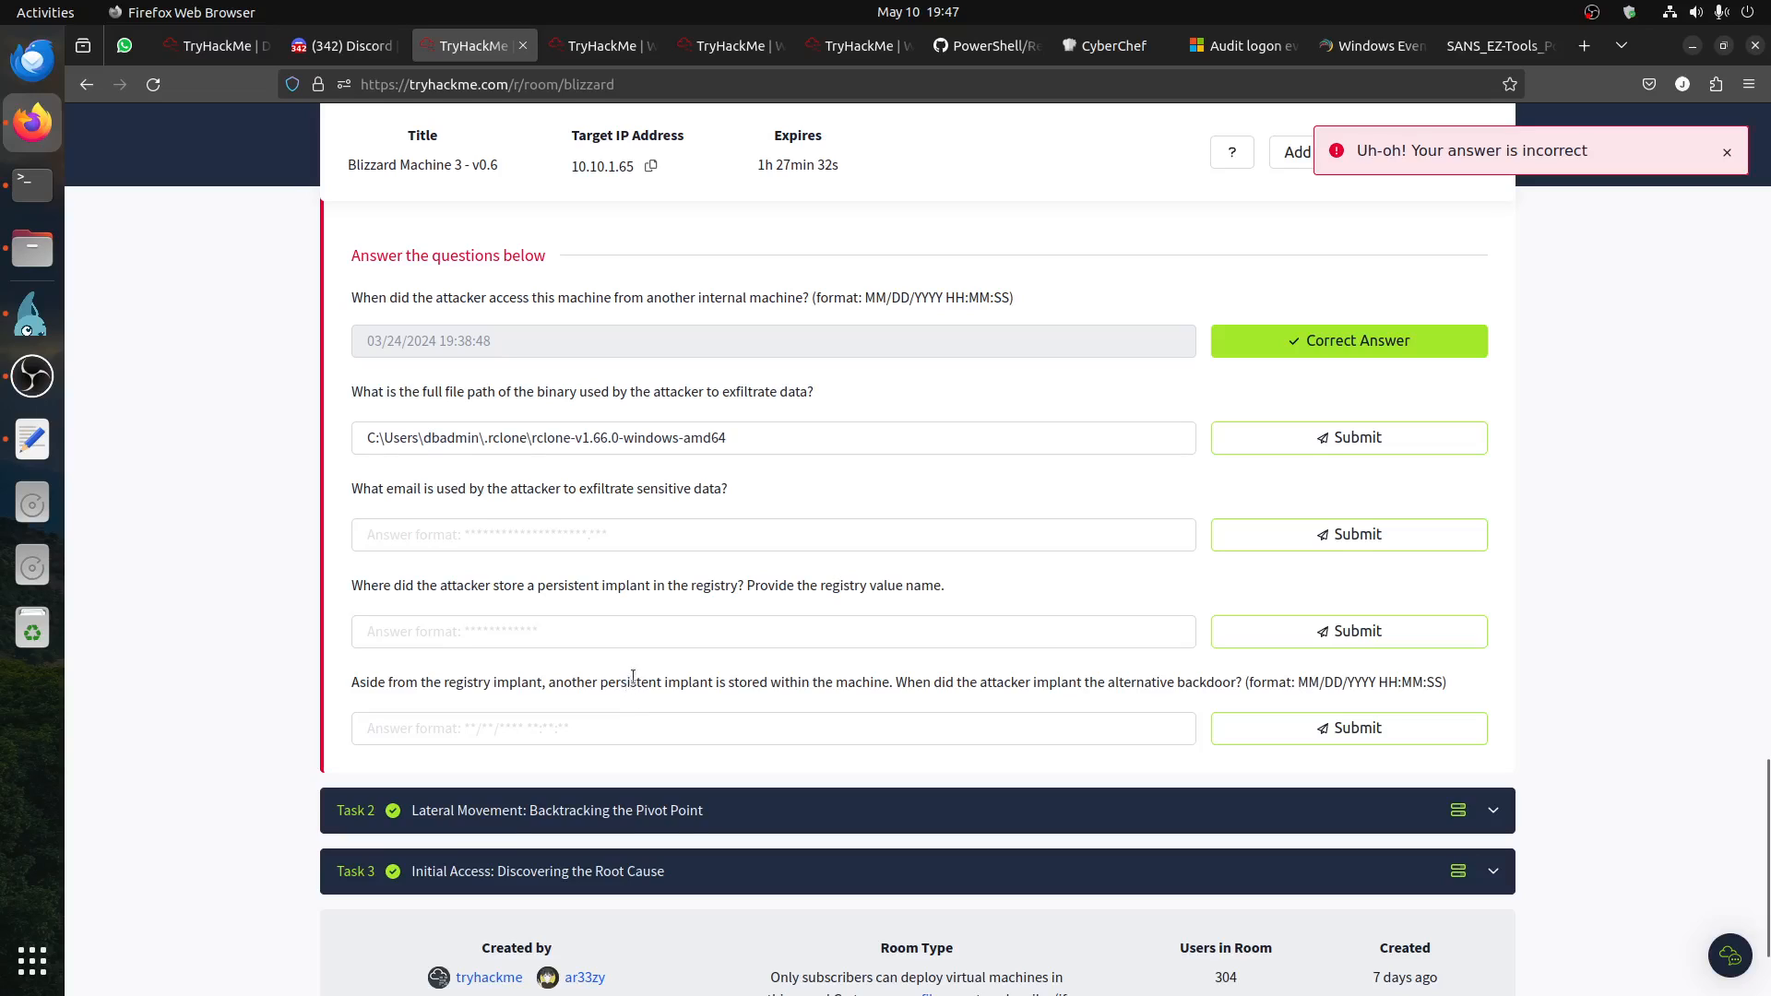
Step: Check the binary's name on the remote server, append \rclone.exe to the path answer in Firefox, and submit it
{"action": "left_click", "coordinate": [32, 314]}
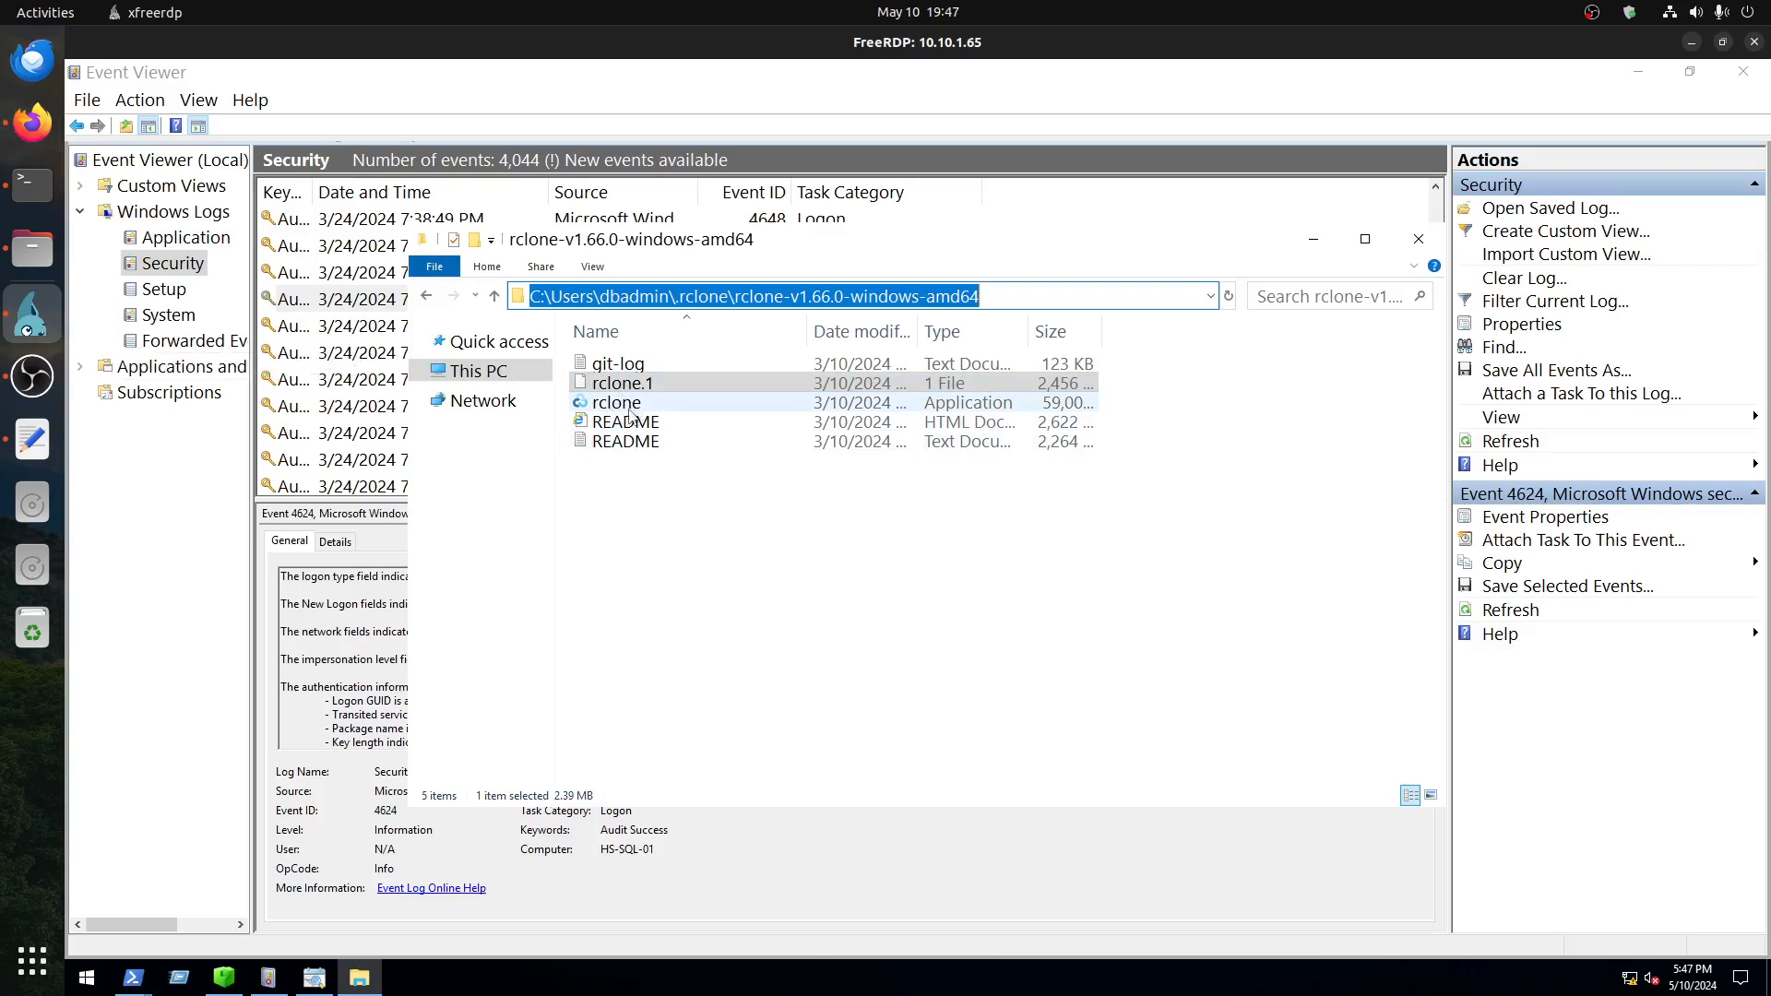
{"action": "left_click", "coordinate": [32, 120]}
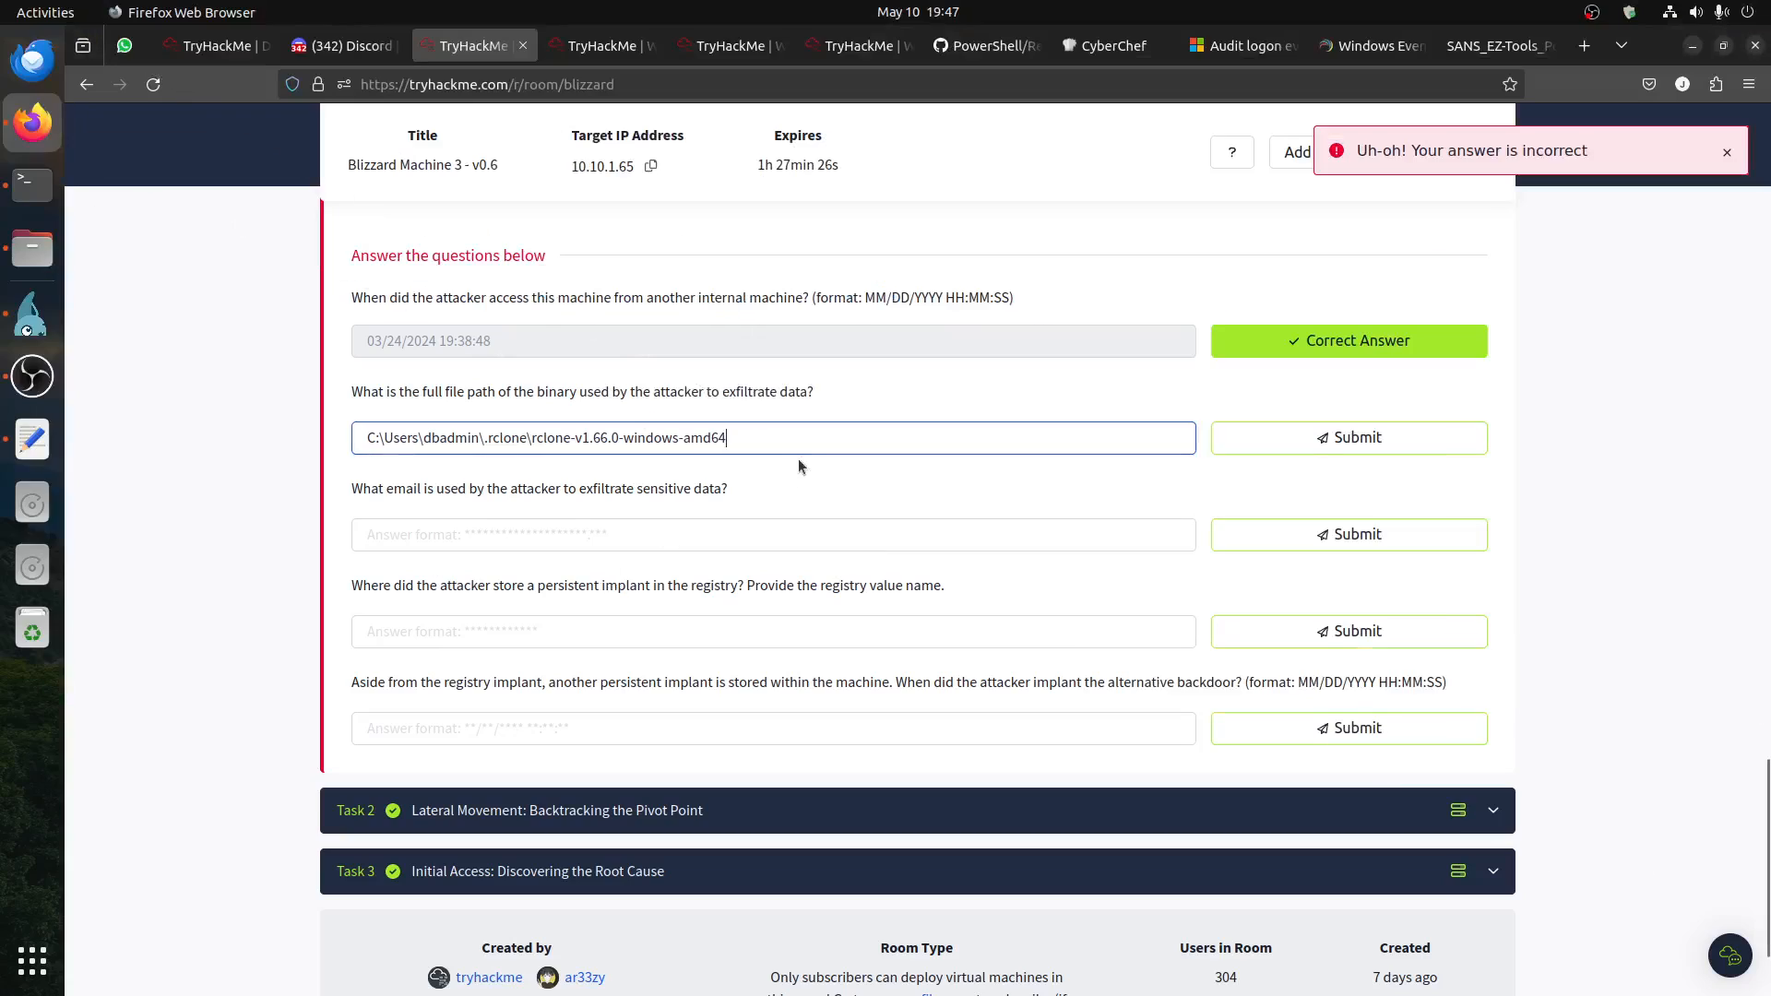
{"action": "type", "text": "\\rcl"}
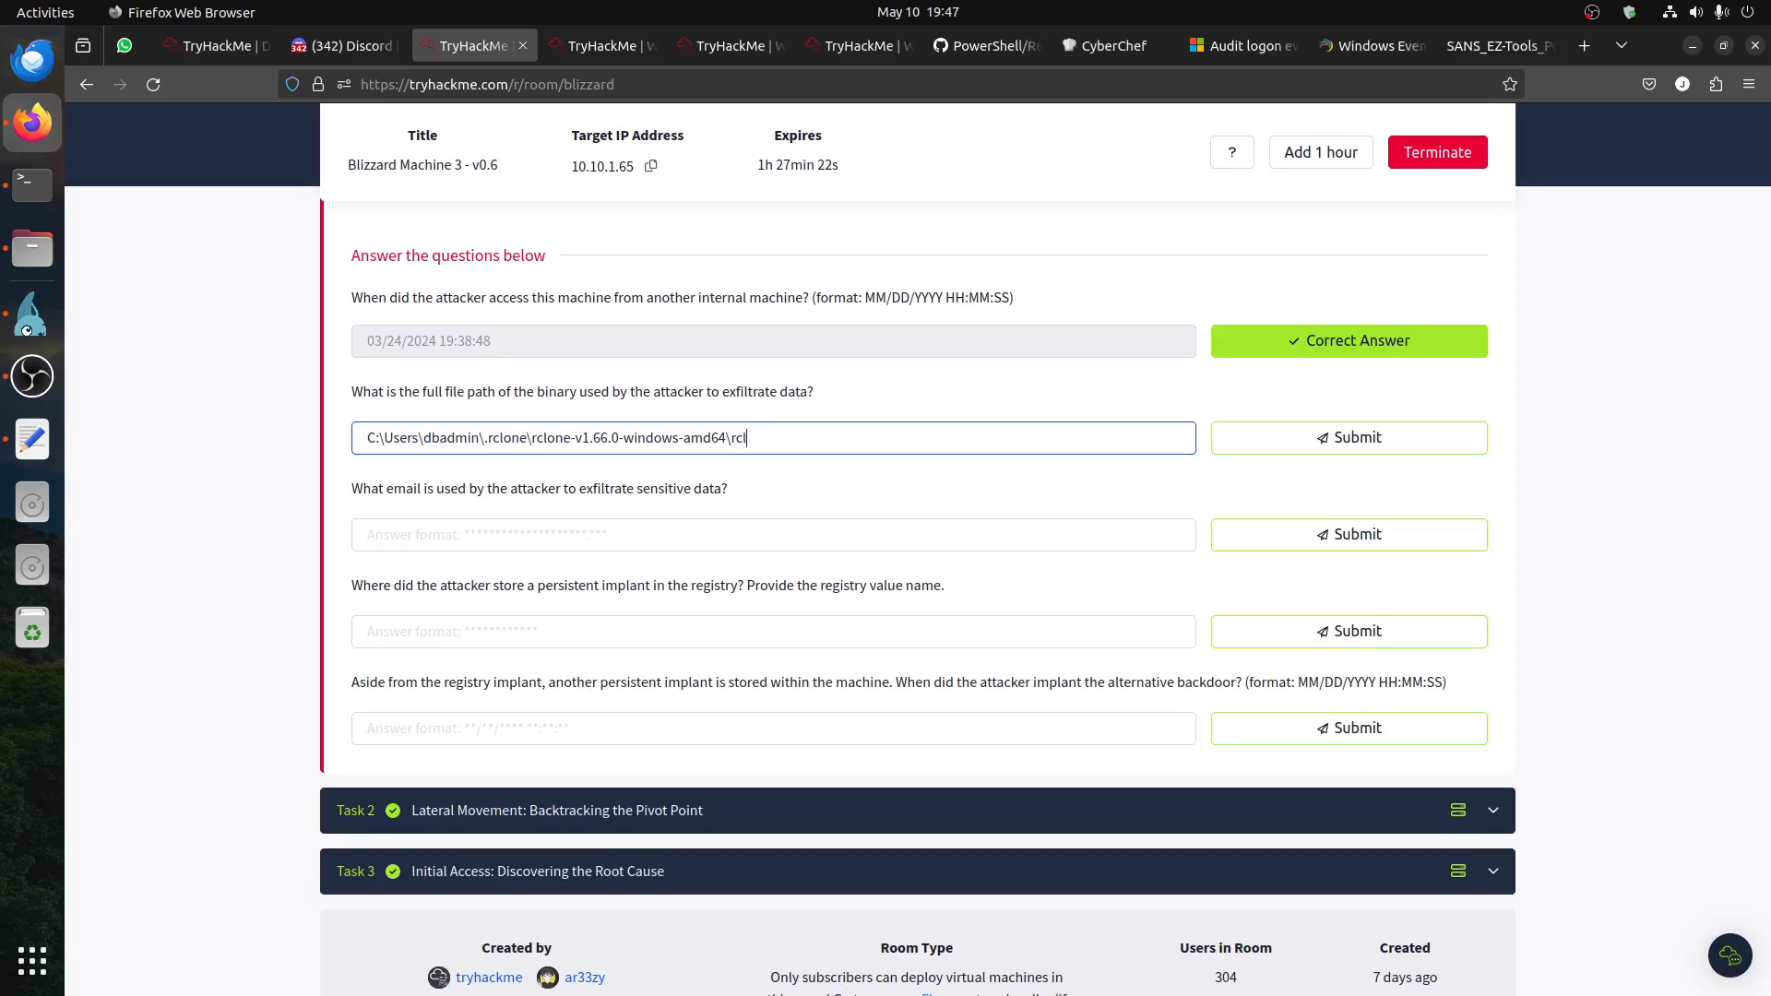
{"action": "type", "text": "one.exe"}
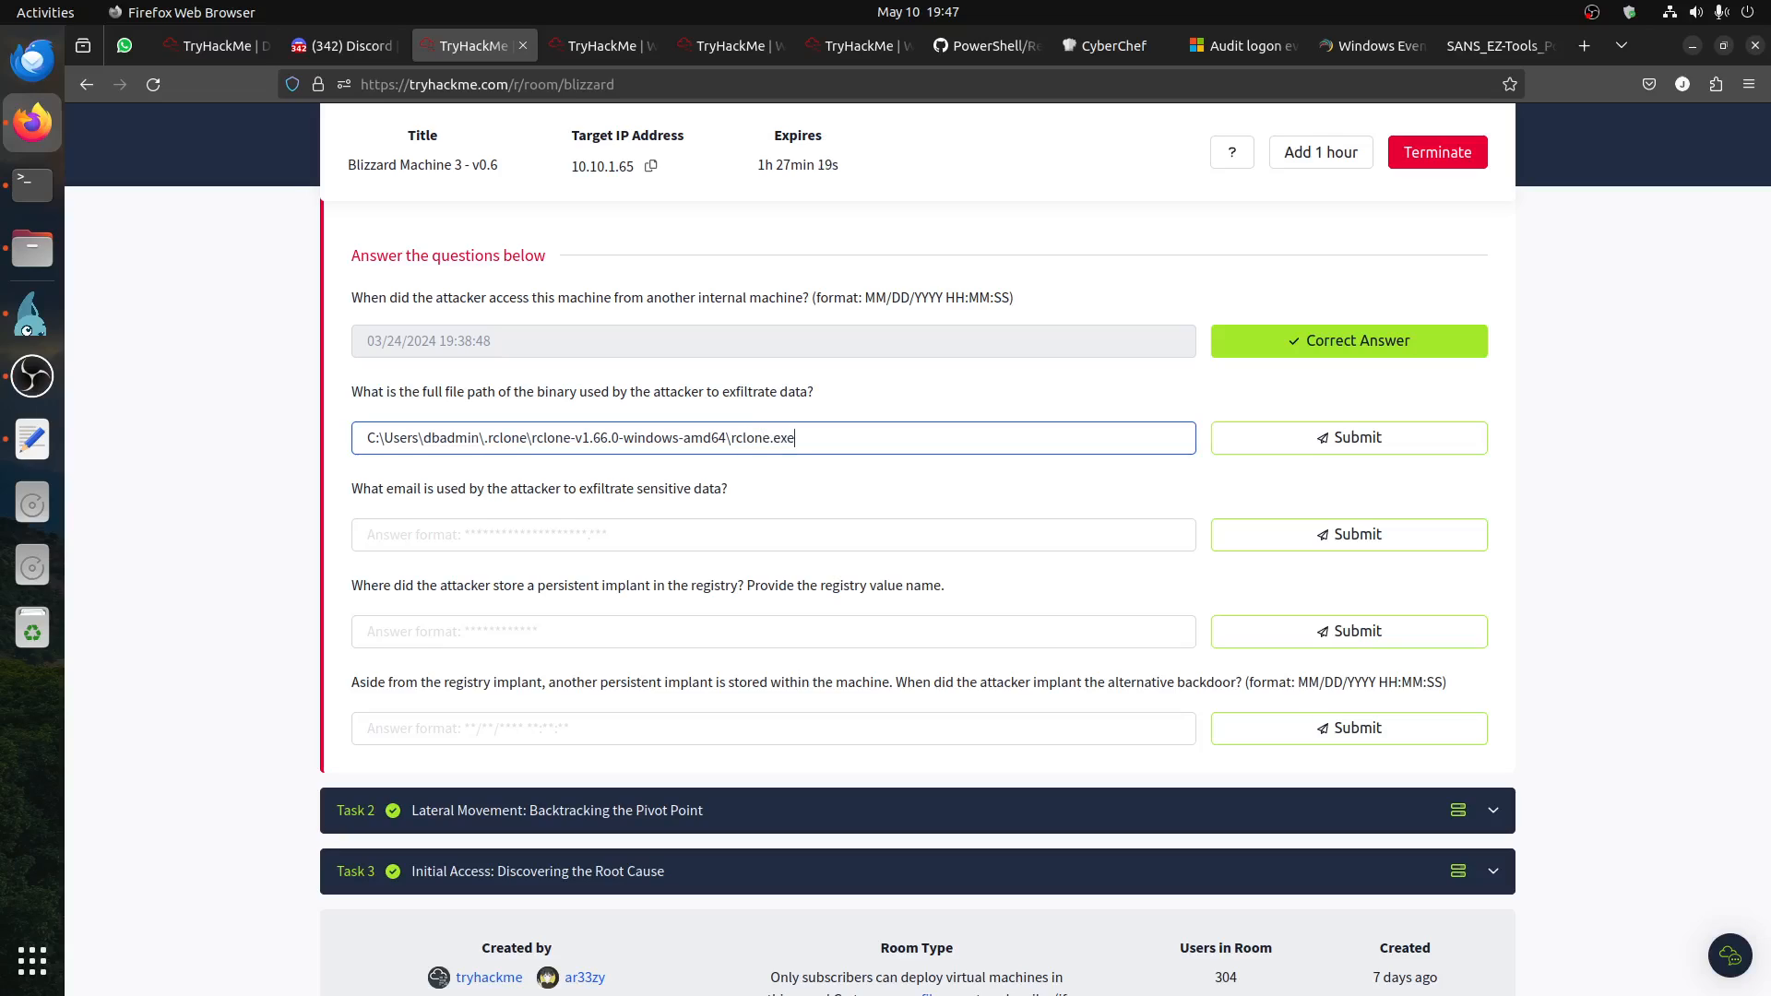
{"action": "left_click", "coordinate": [1277, 454]}
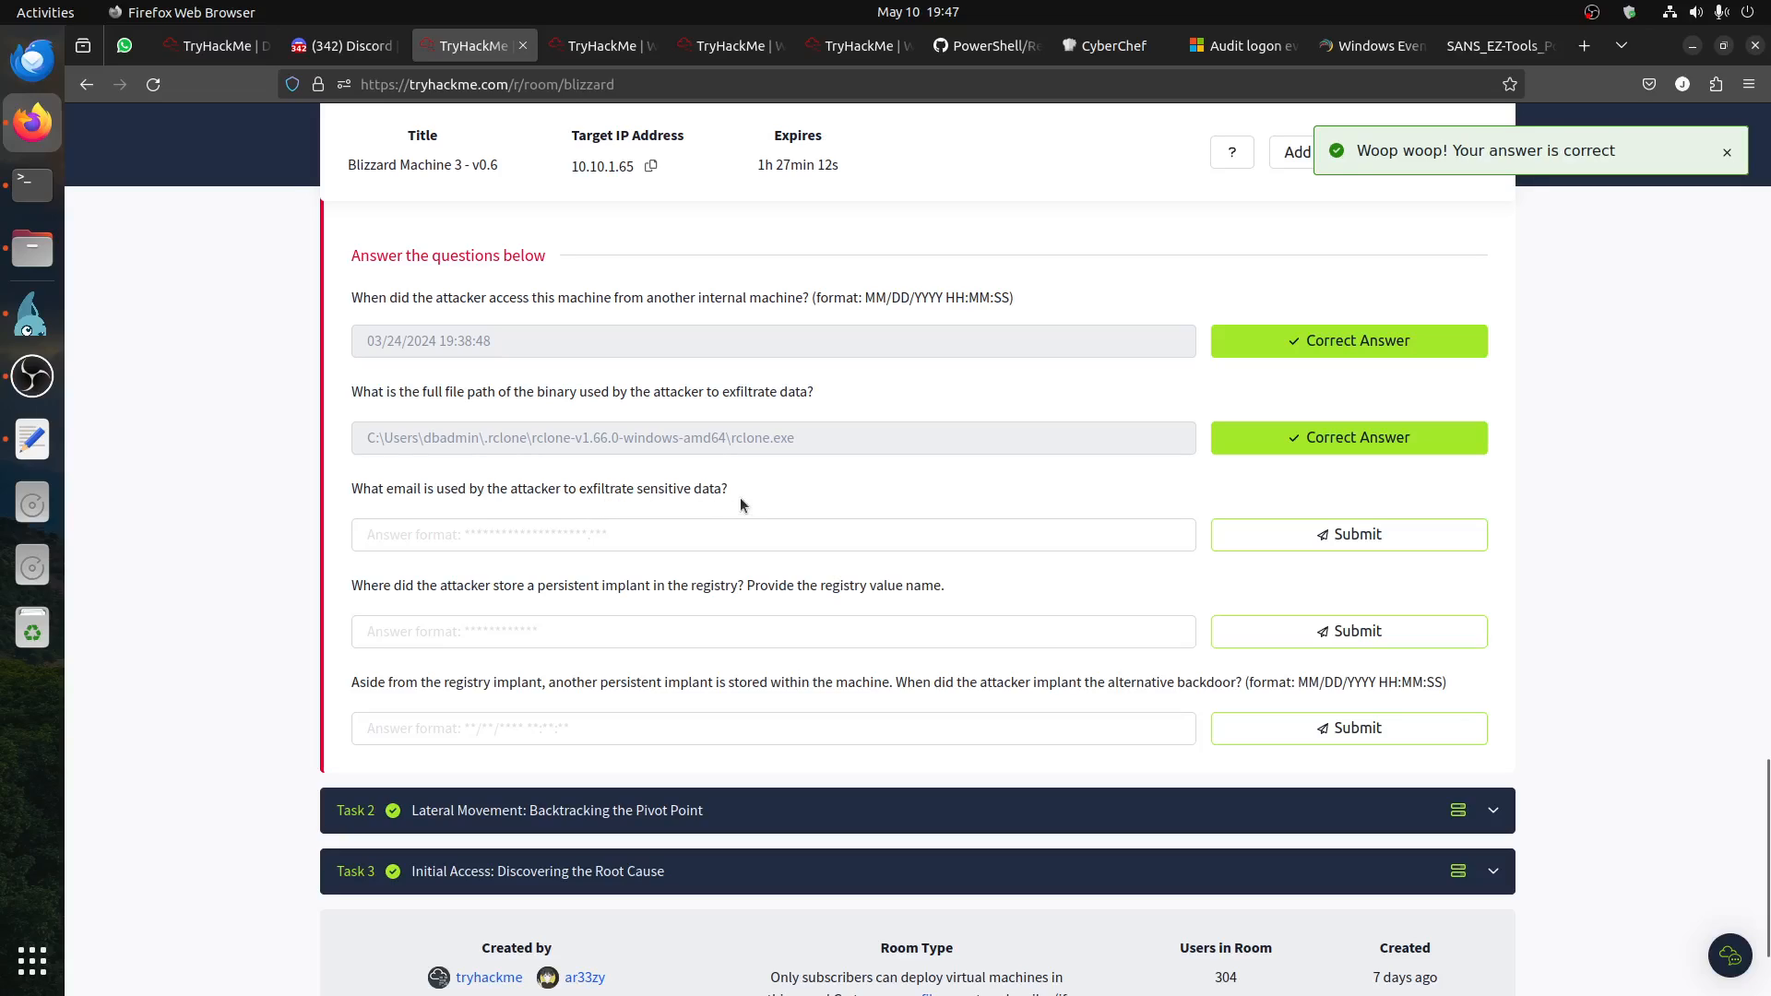
Step: Return to the remote server and open the rclone-v1.66.0-windows-amd64 folder inside the compressed rclone archive in dbadmin
{"action": "left_click", "coordinate": [32, 314]}
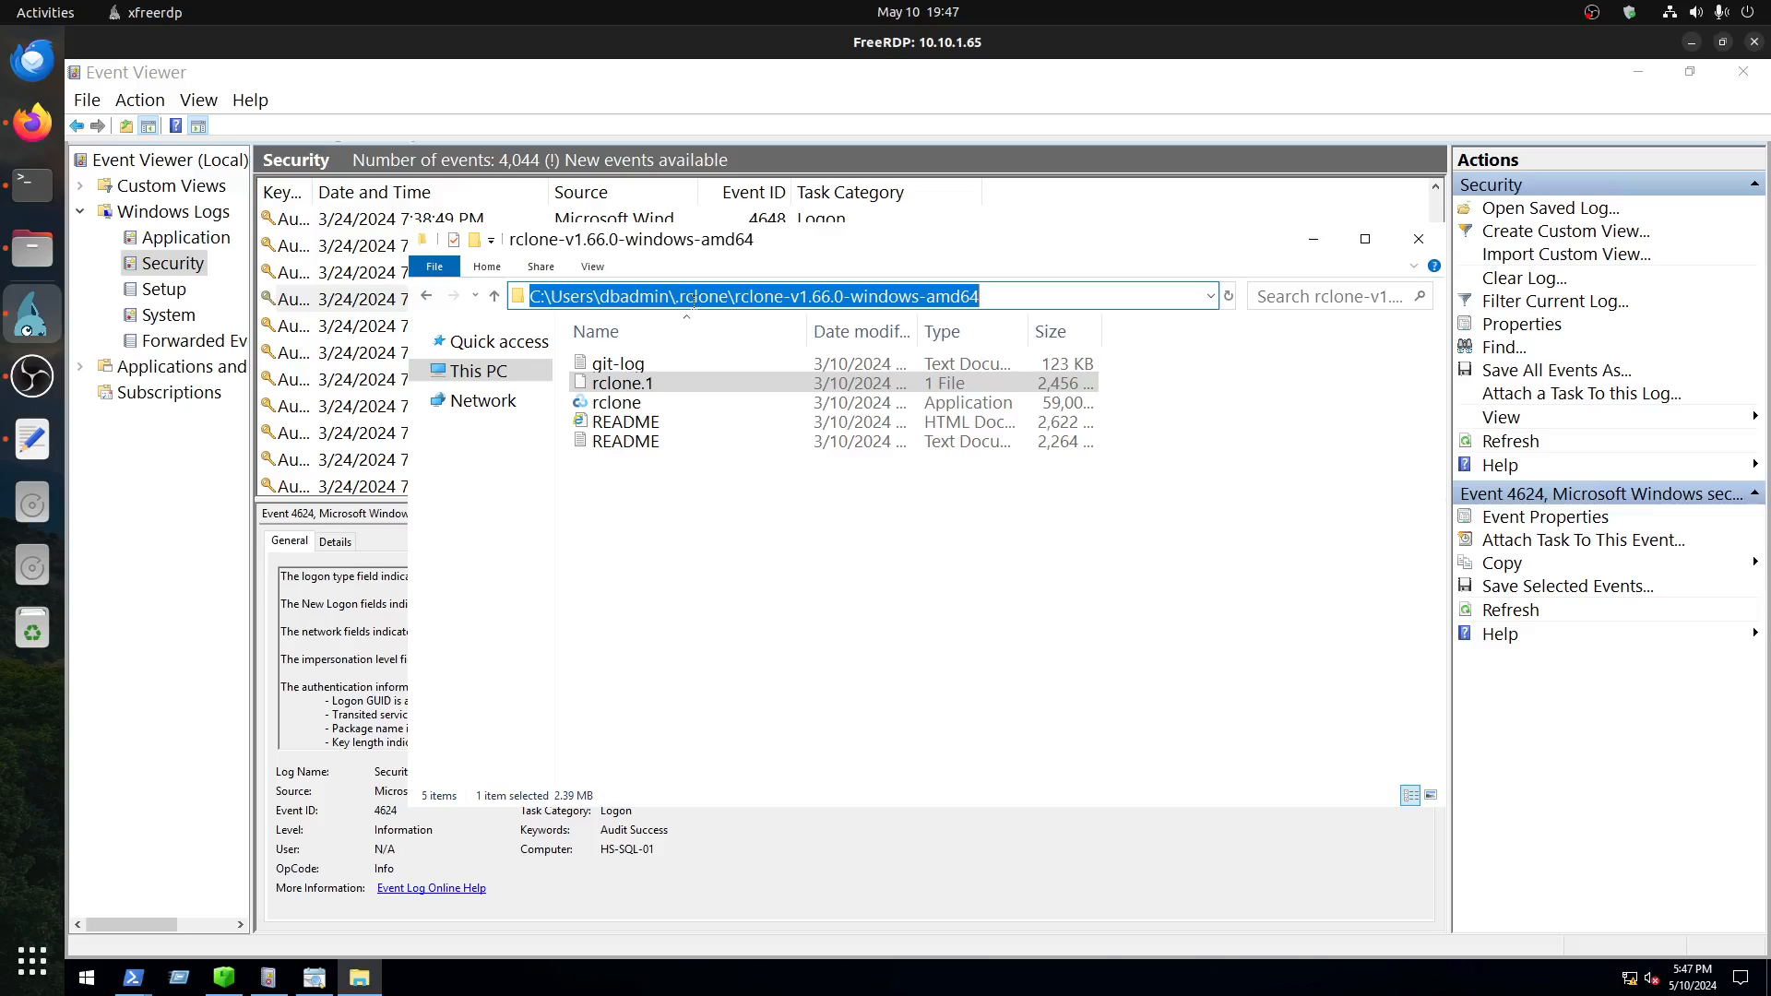
{"action": "left_click", "coordinate": [495, 295]}
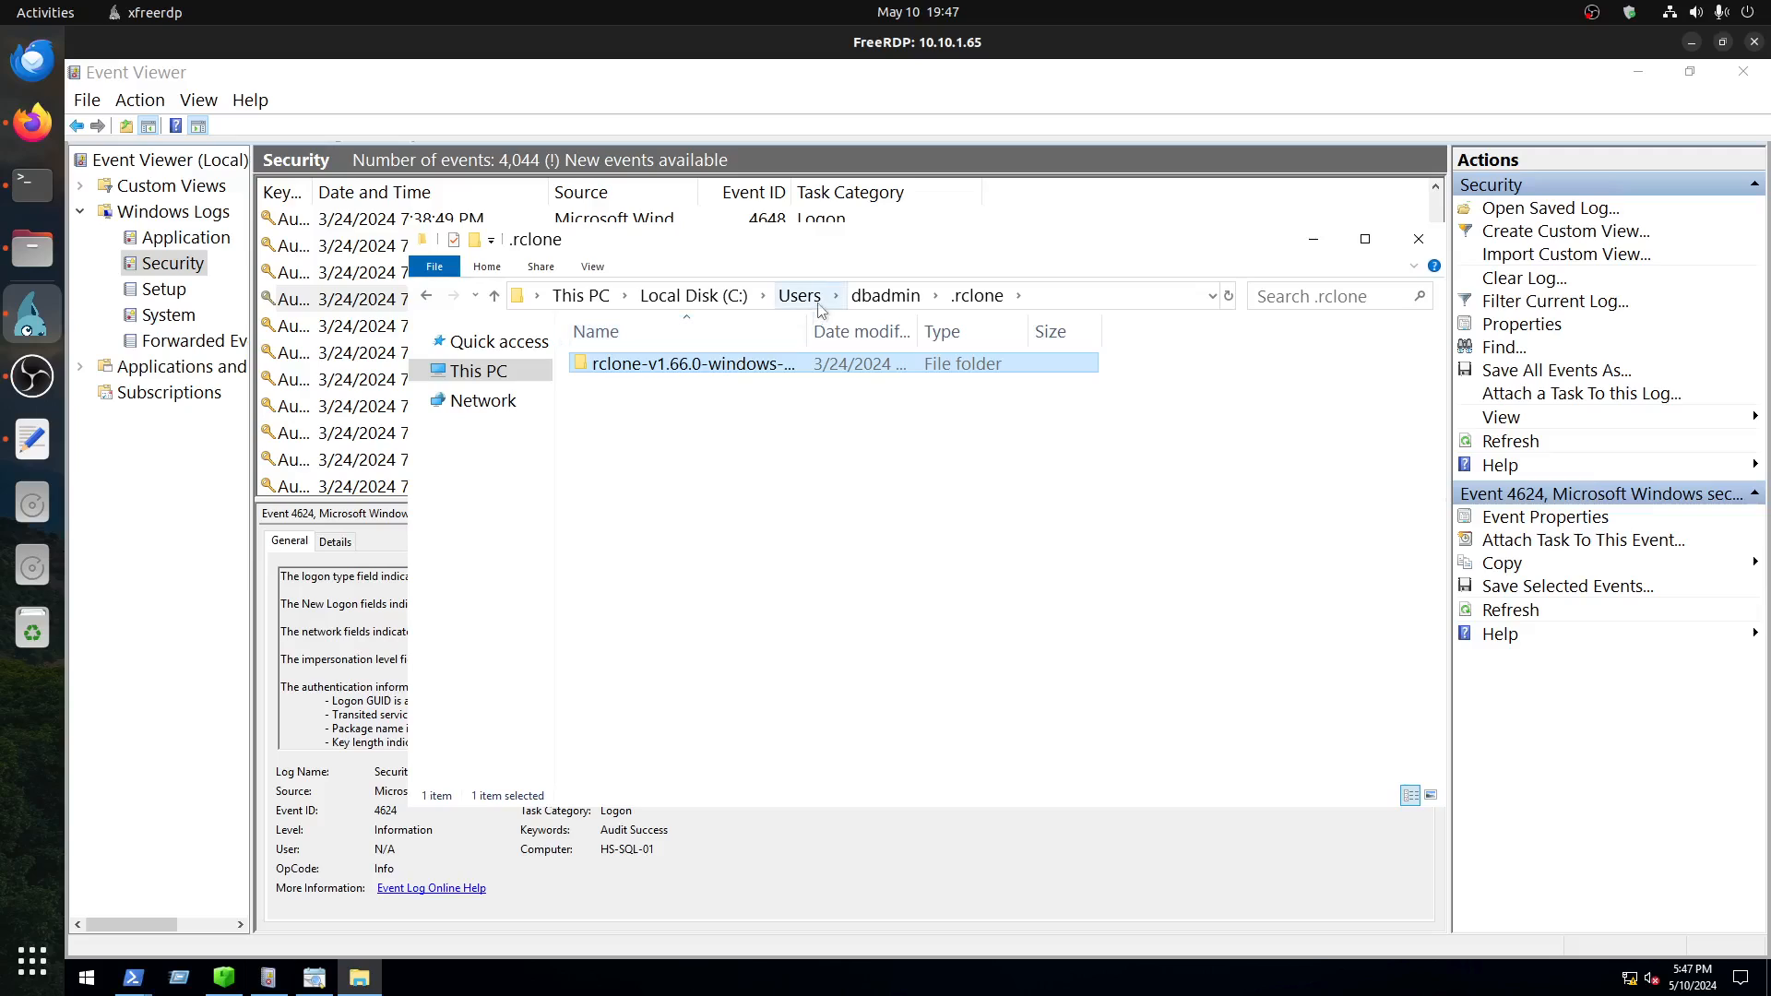
{"action": "left_click", "coordinate": [885, 295]}
{"action": "double_click", "coordinate": [616, 693]}
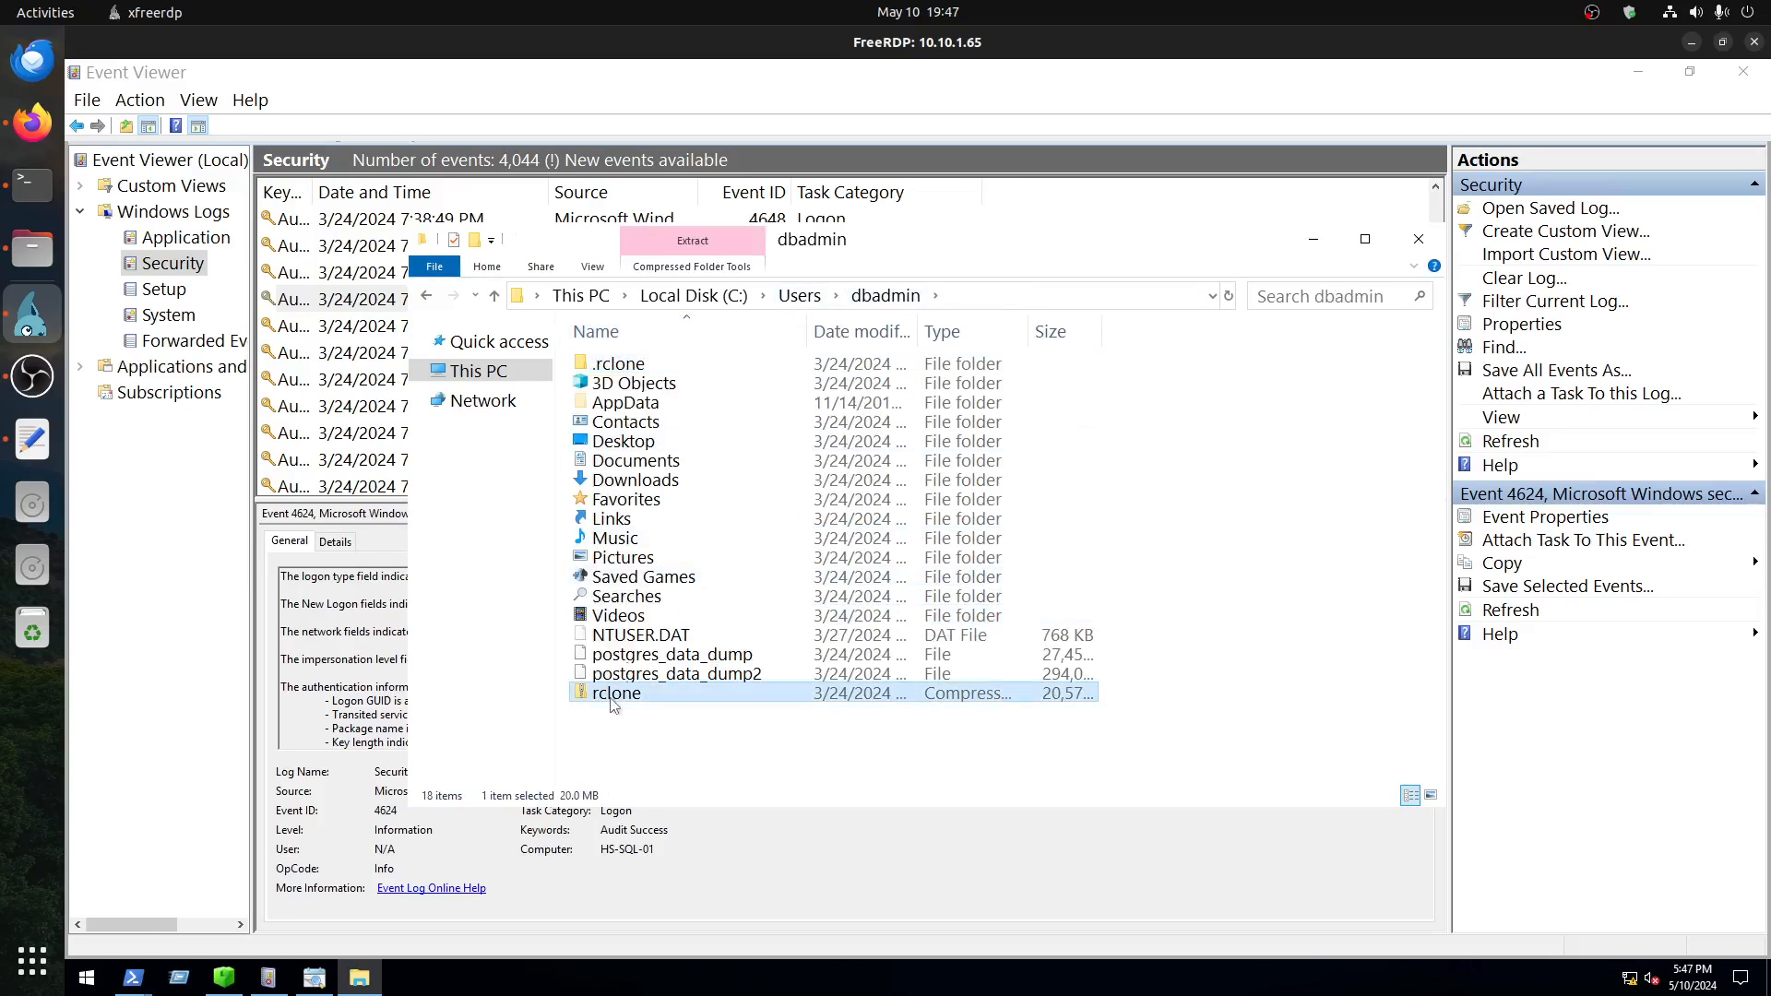
{"action": "double_click", "coordinate": [713, 365]}
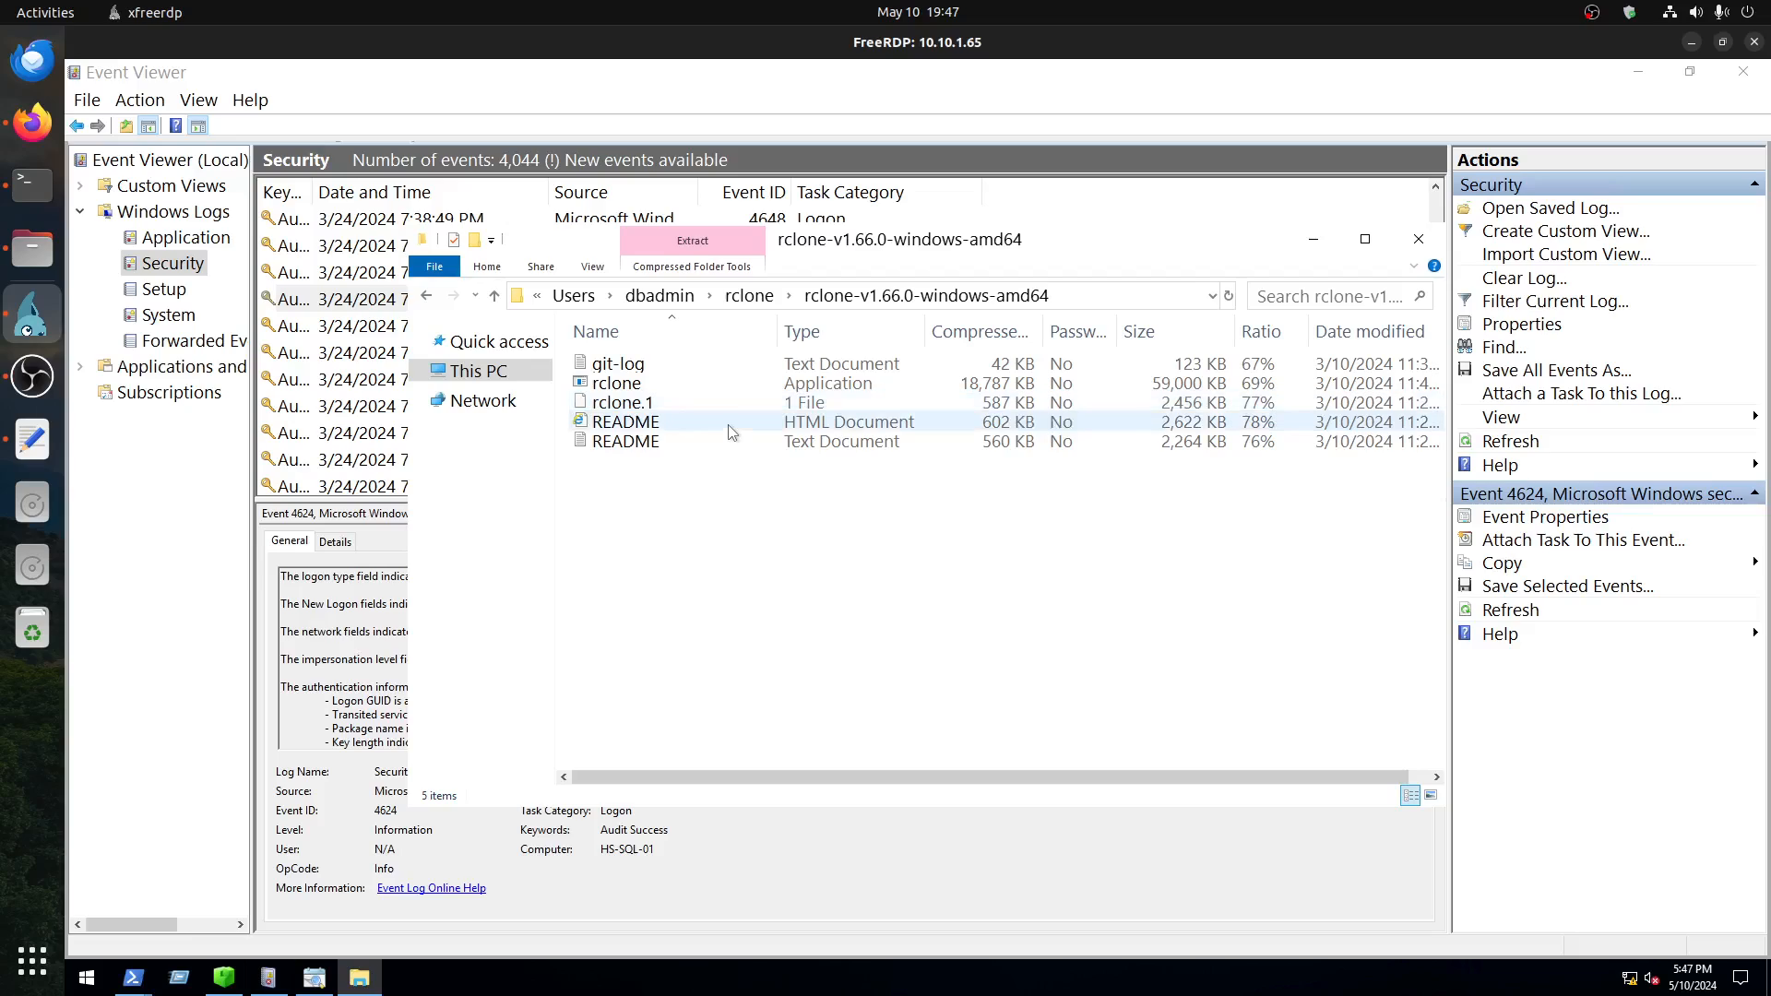
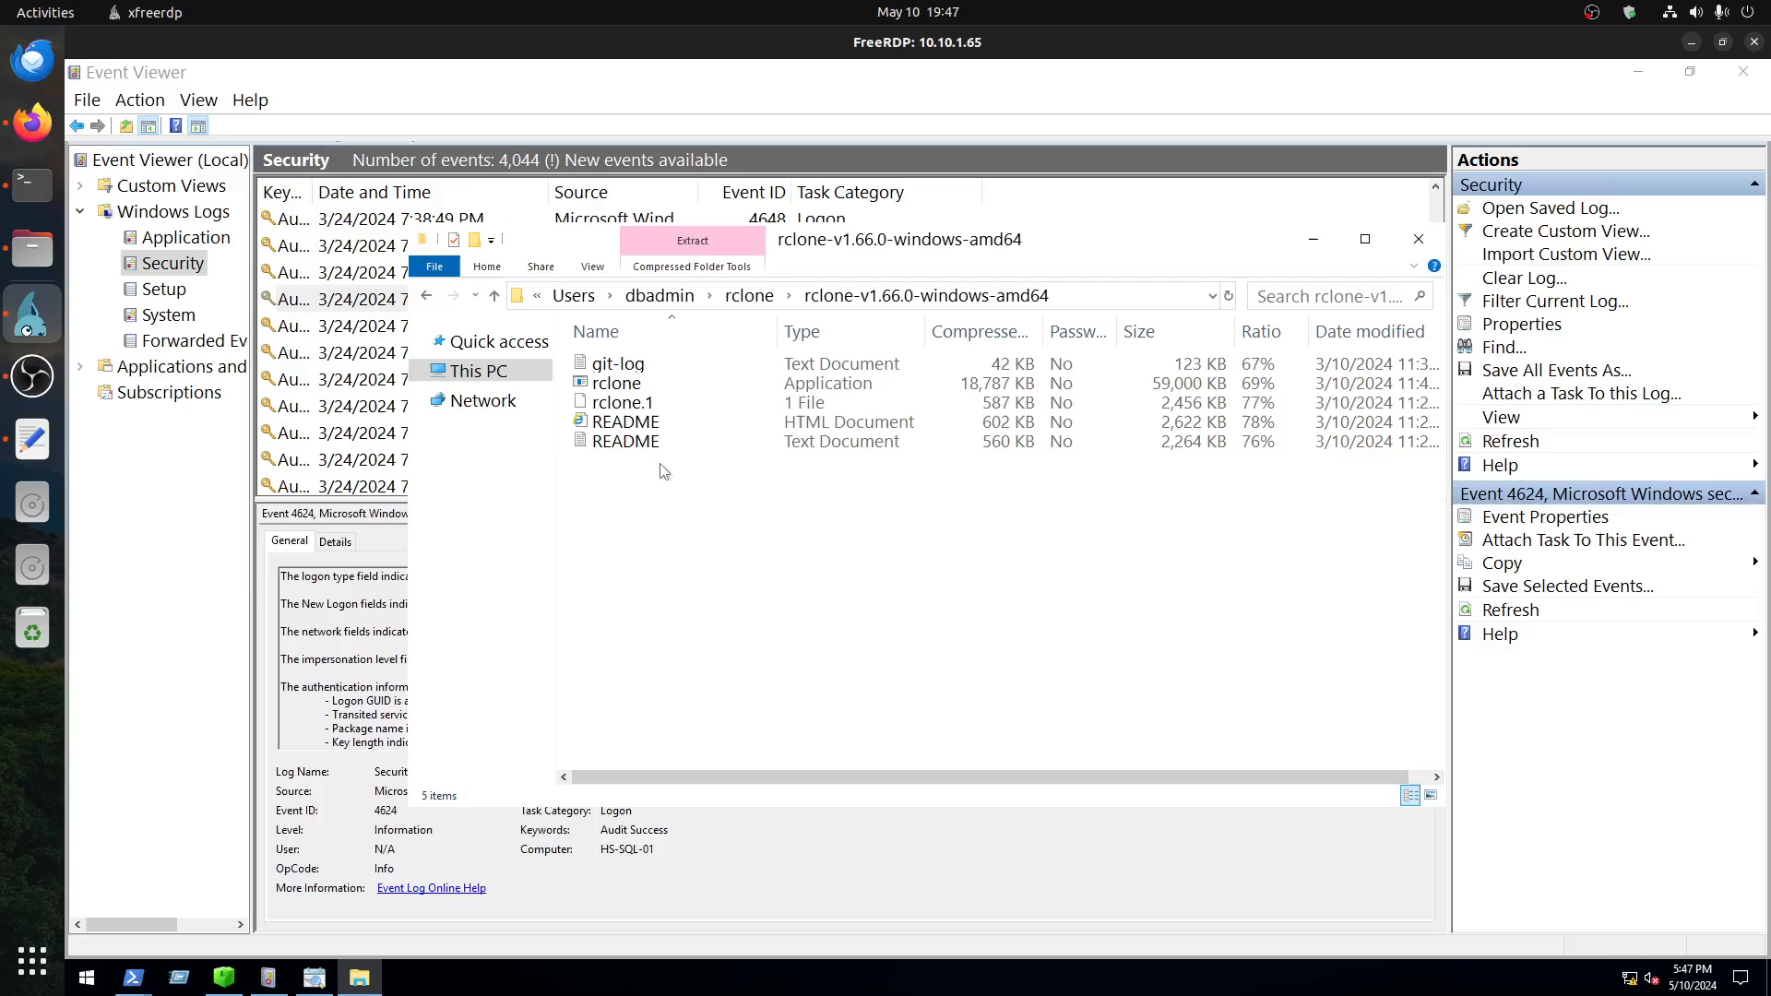
Step: Switch to Registry Explorer, search the available bookmarks for recent, and view the RecentDocs key in the SOFTWARE hive
{"action": "left_click_drag", "start_coordinate": [775, 544], "coordinate": [644, 403]}
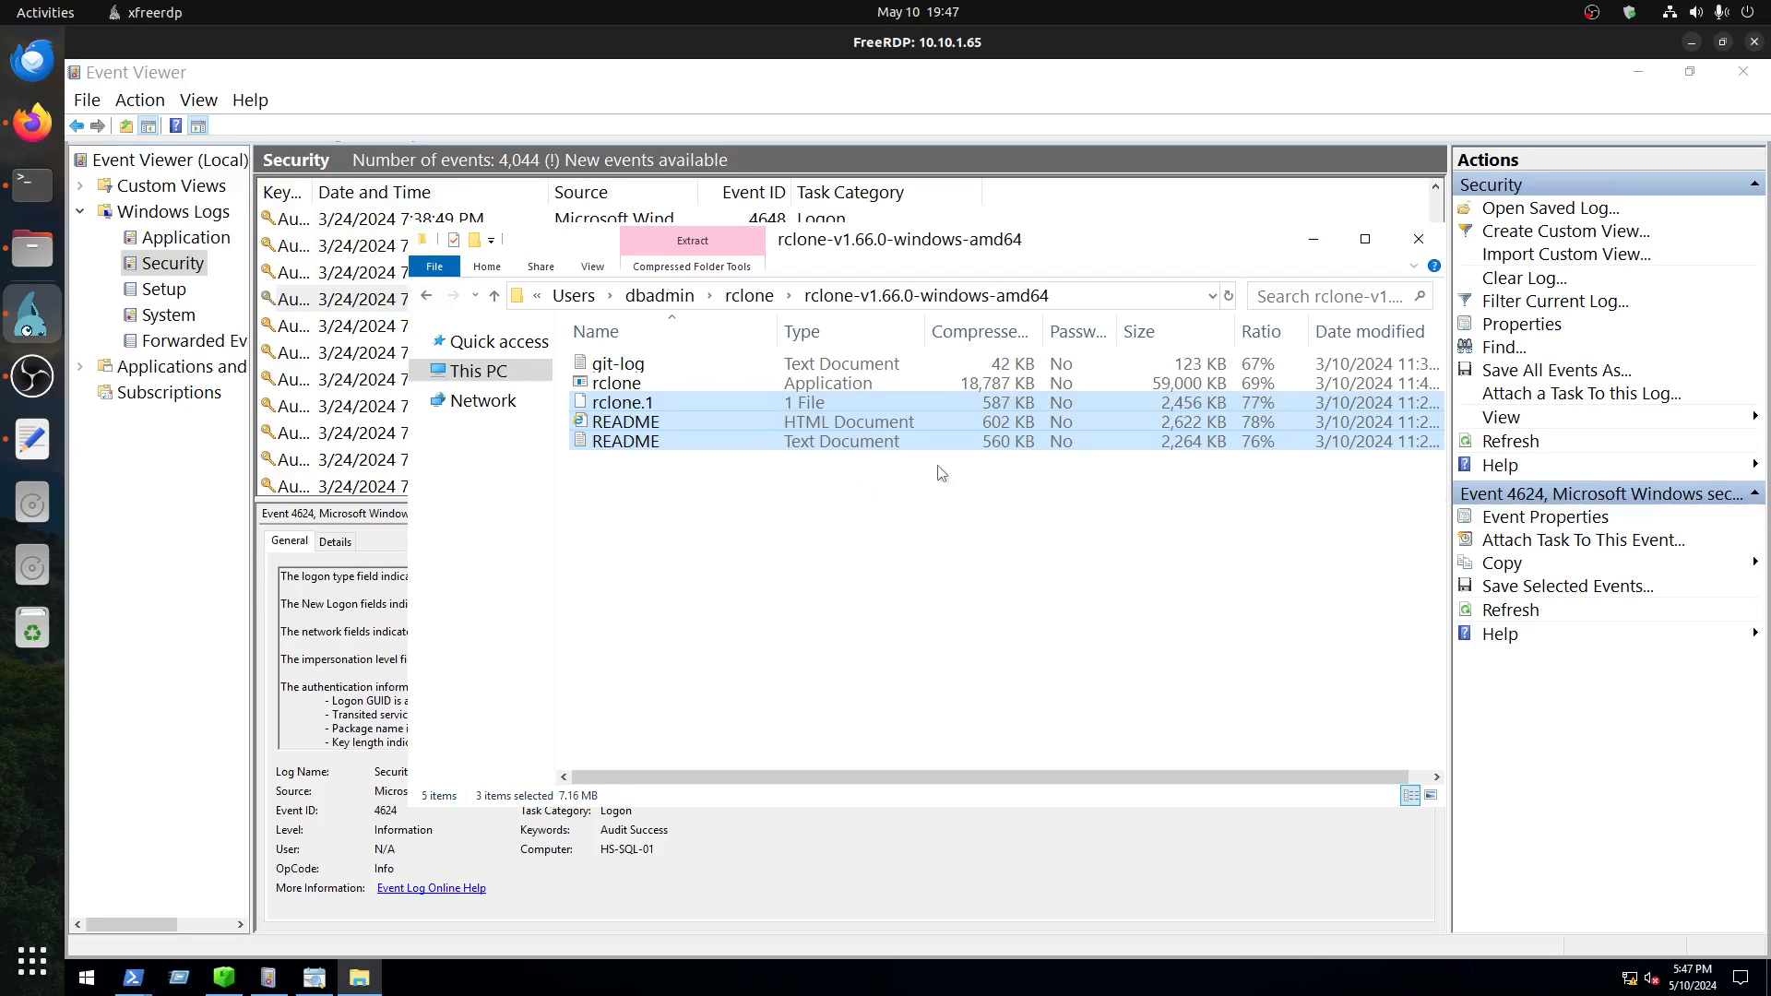
{"action": "left_click", "coordinate": [222, 978]}
{"action": "left_click", "coordinate": [267, 131]}
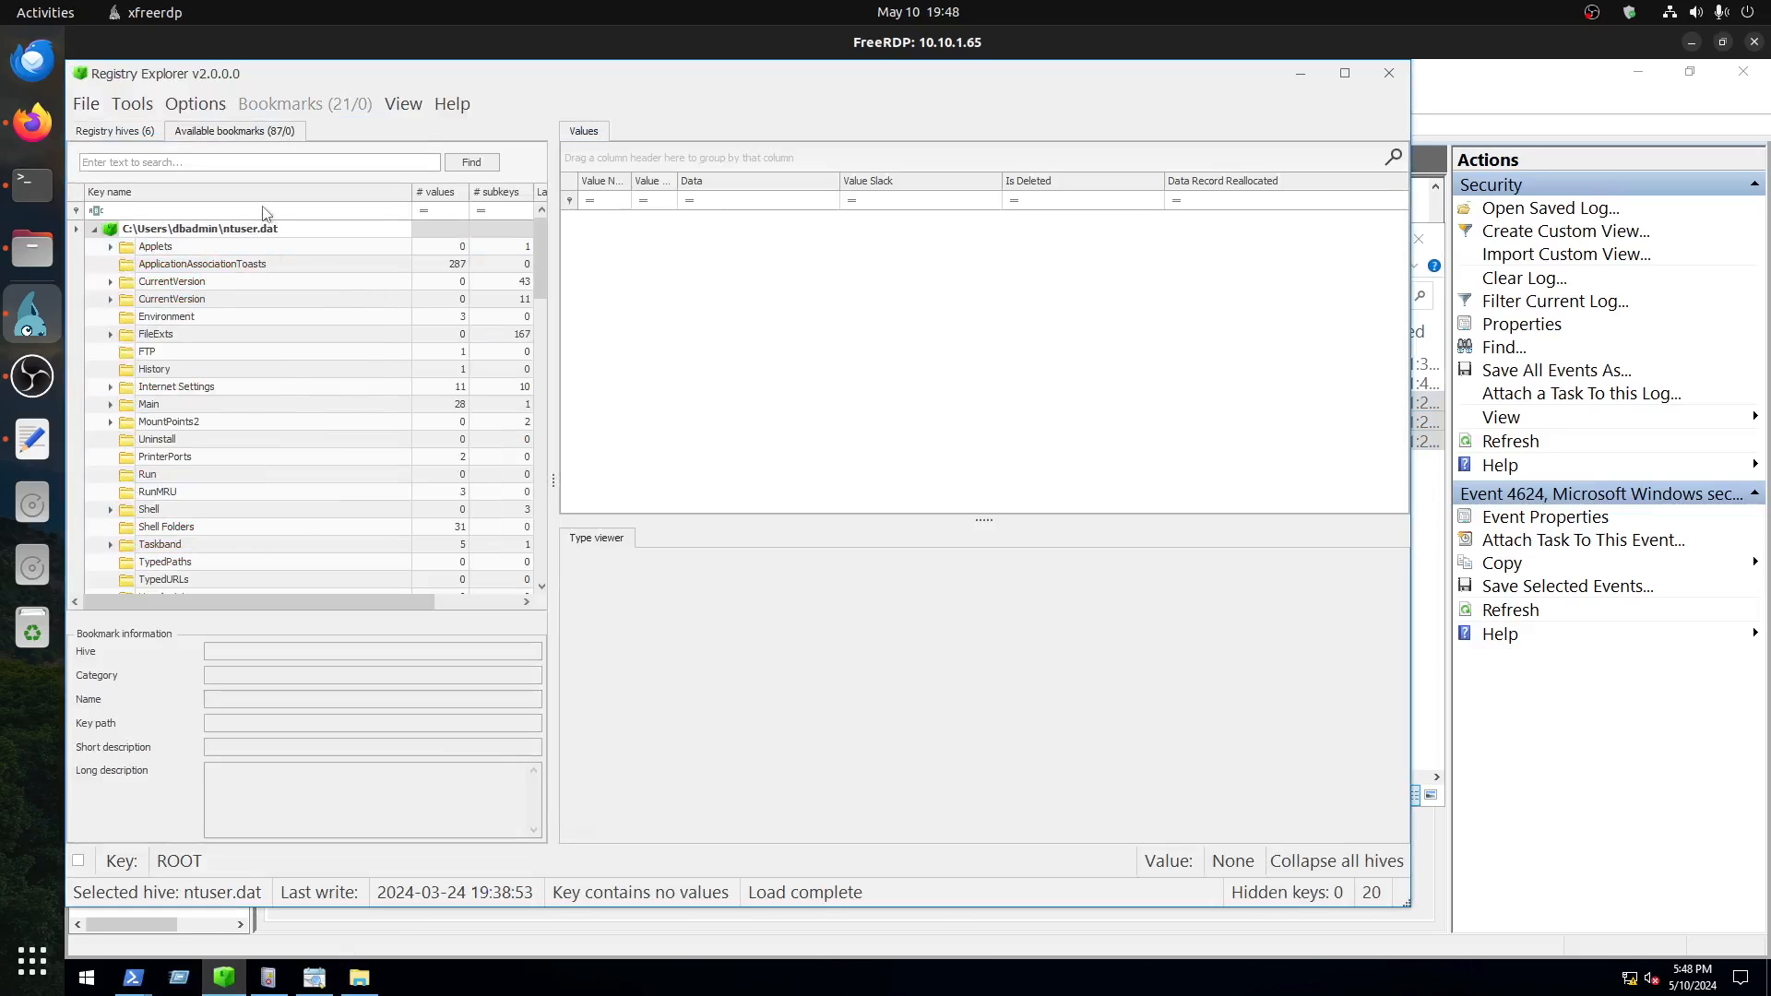
{"action": "type", "text": "recent"}
{"action": "key", "text": "Return"}
{"action": "left_click", "coordinate": [112, 249]}
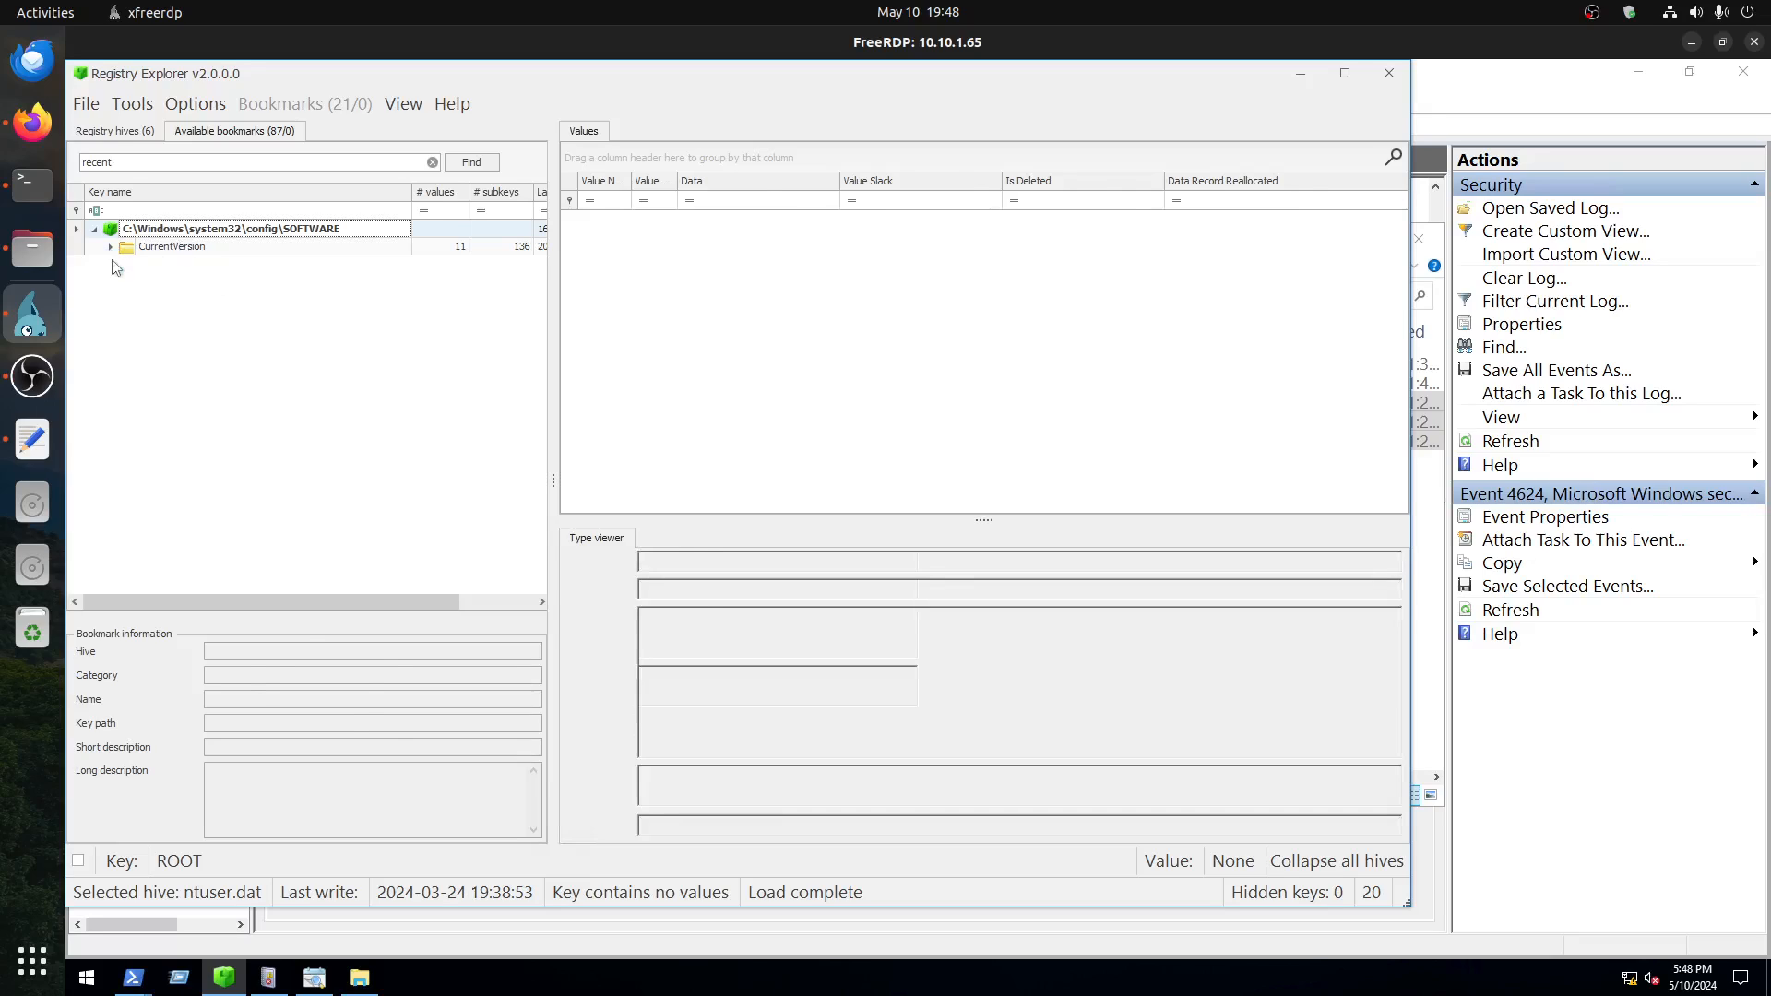
{"action": "left_click", "coordinate": [112, 249]}
{"action": "left_click", "coordinate": [127, 265]}
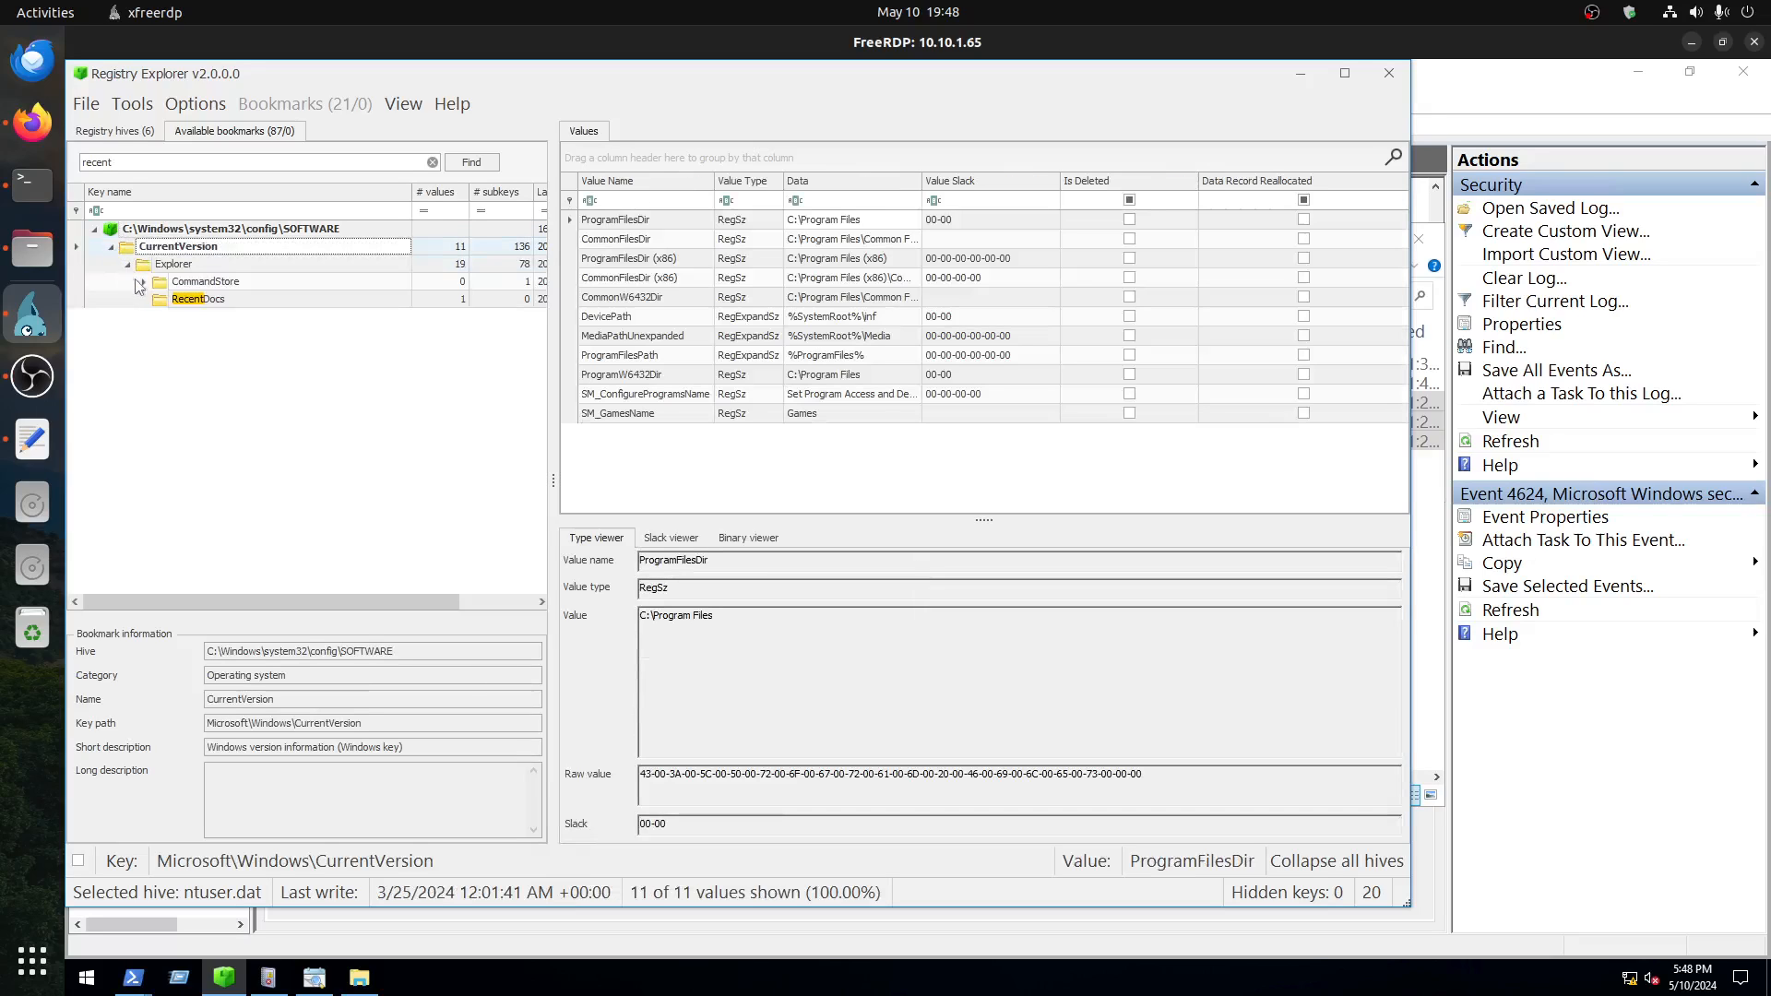
{"action": "left_click", "coordinate": [208, 305]}
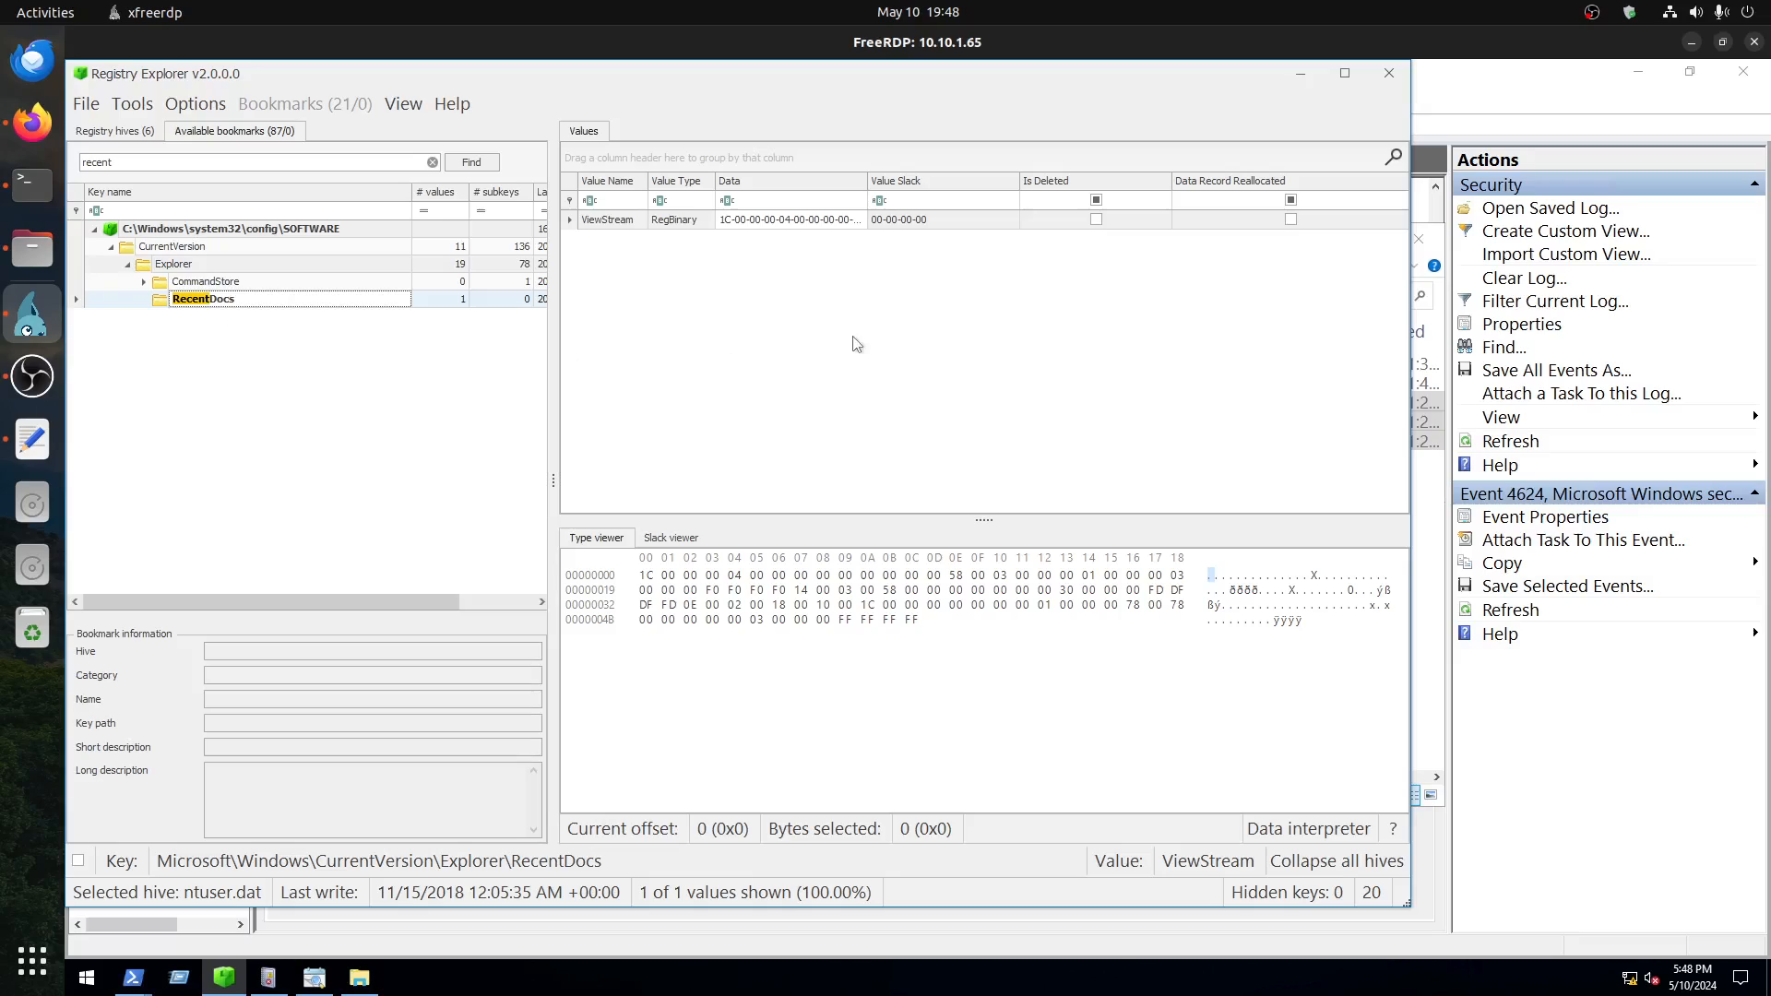
Step: Expand CommandStore down to its shell subkey and compare the values of Windows.clearRecentDocs and RecentDocs
{"action": "left_click", "coordinate": [145, 282]}
{"action": "left_click", "coordinate": [161, 299]}
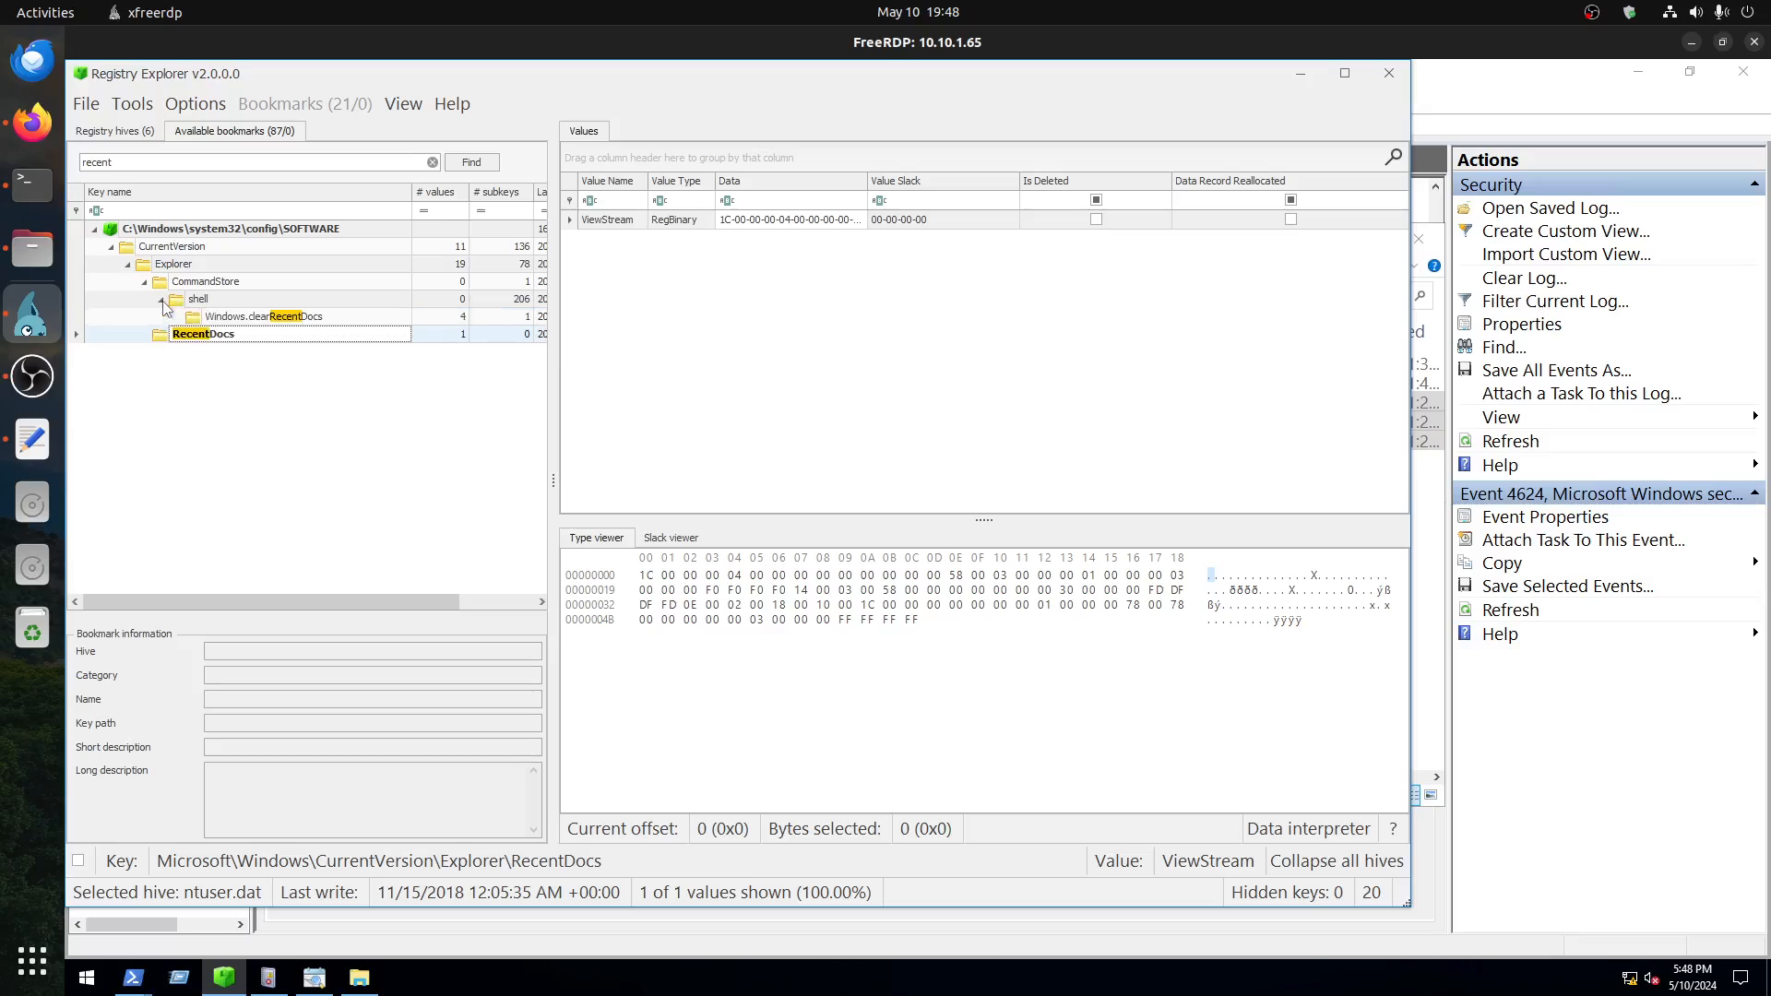
{"action": "left_click", "coordinate": [252, 319]}
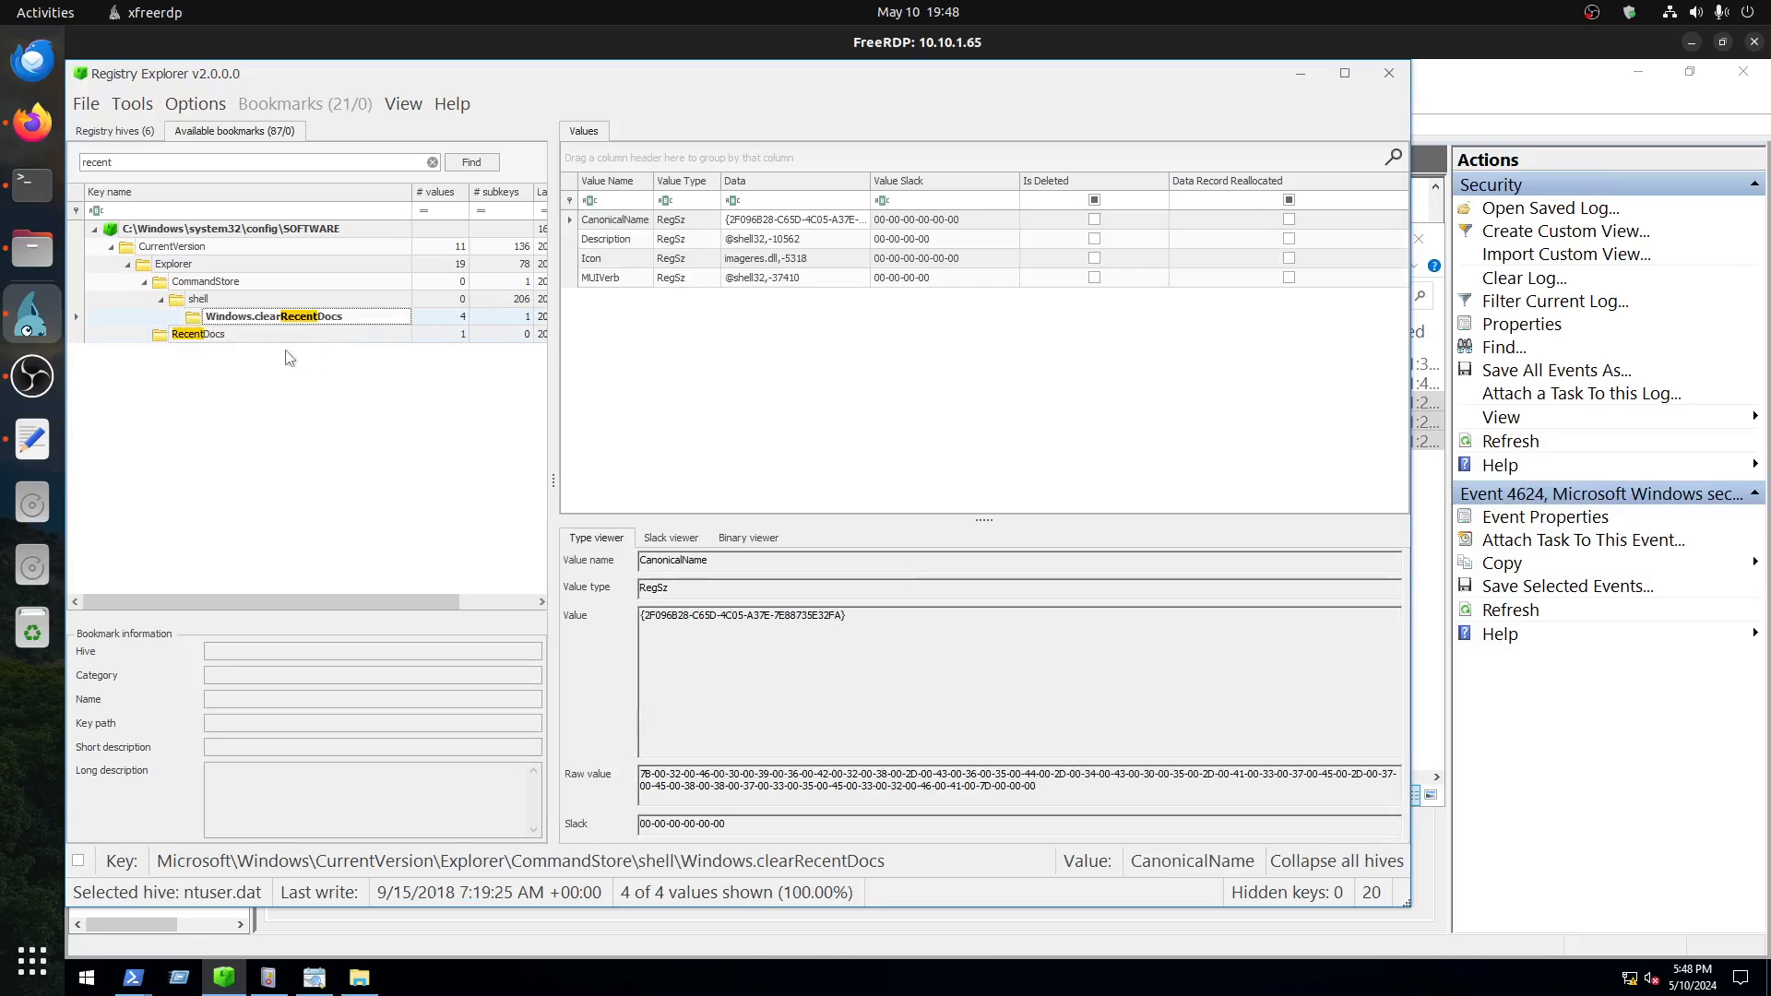
{"action": "left_click", "coordinate": [211, 337]}
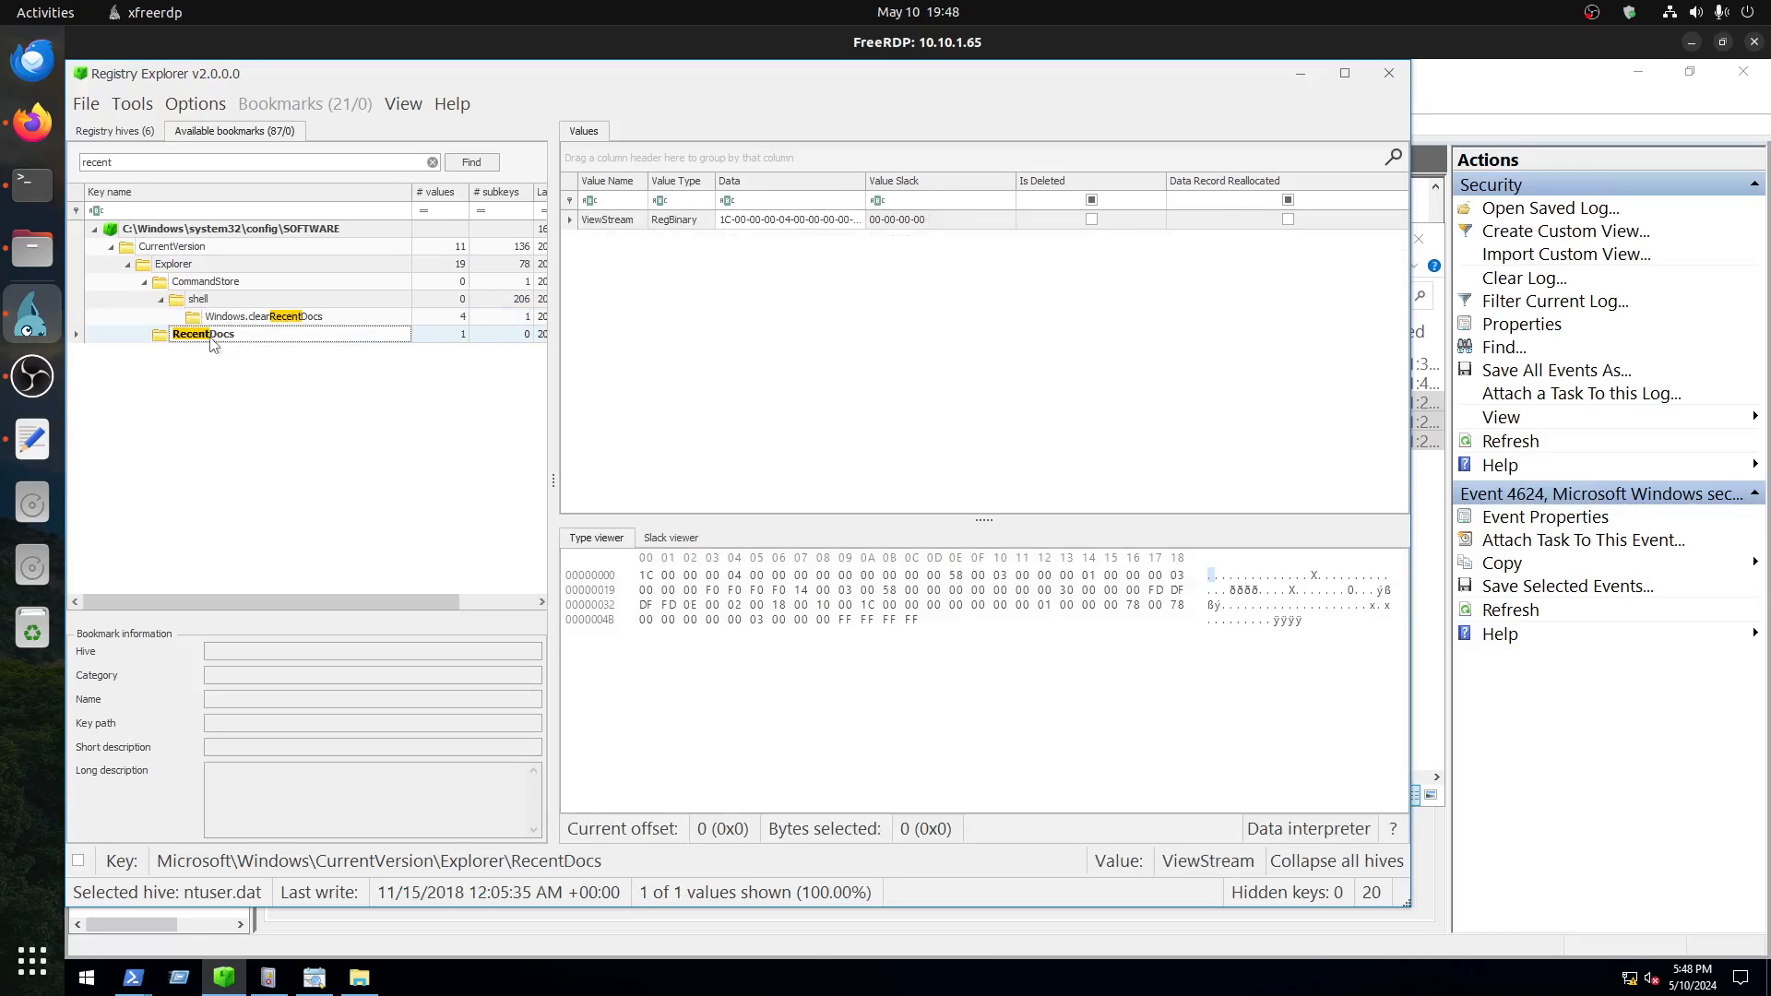
Step: Check the live system hive options and the list of loaded registry hives, and return to the bookmark search results
{"action": "left_click", "coordinate": [85, 108]}
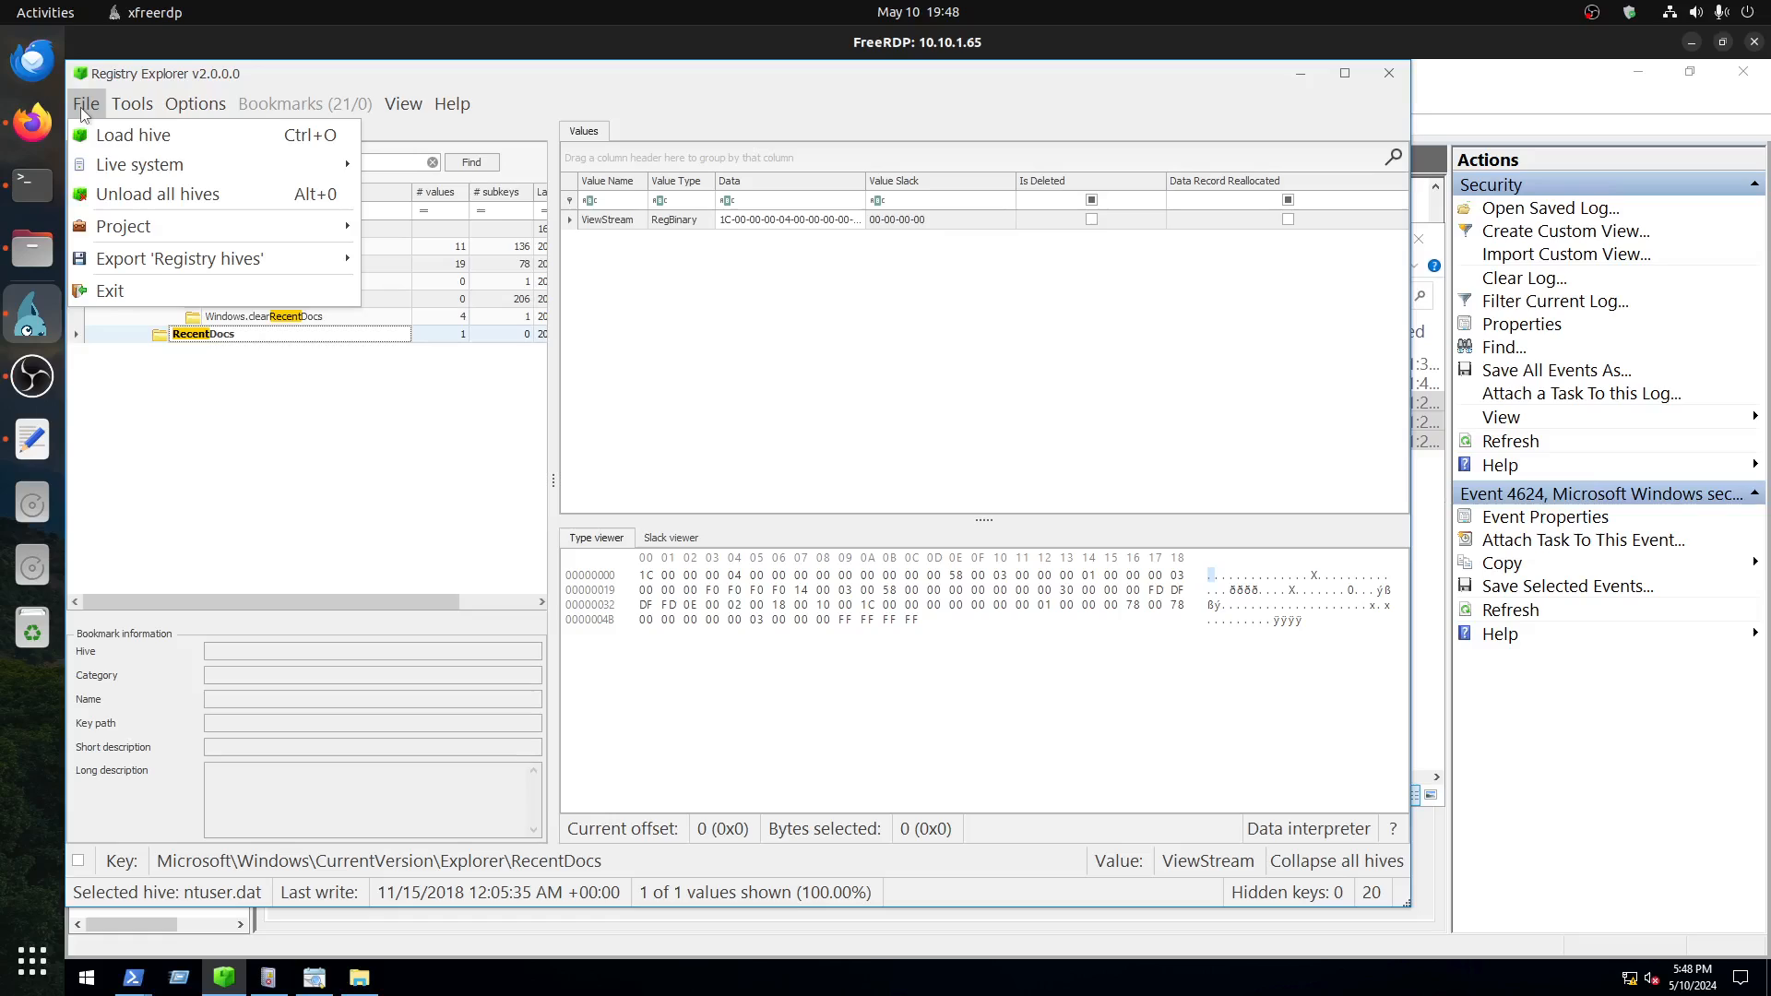
{"action": "mouse_move", "coordinate": [155, 164]}
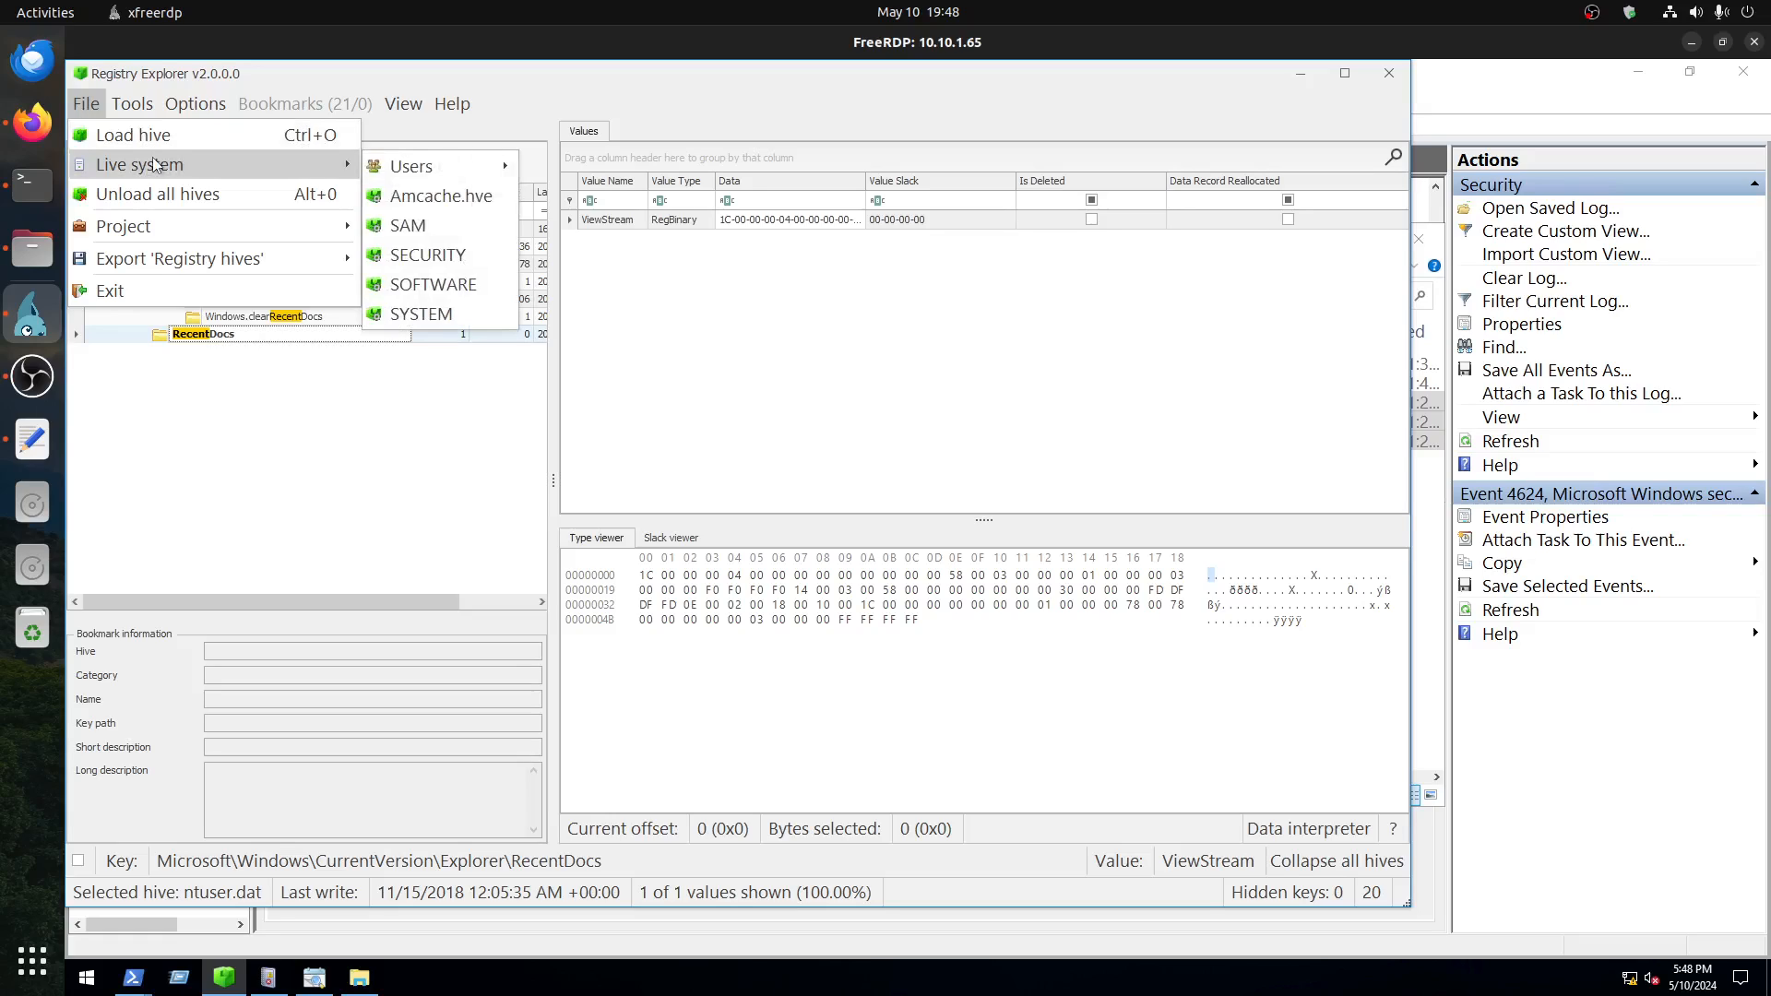
{"action": "left_click", "coordinate": [308, 506]}
{"action": "left_click", "coordinate": [94, 135]}
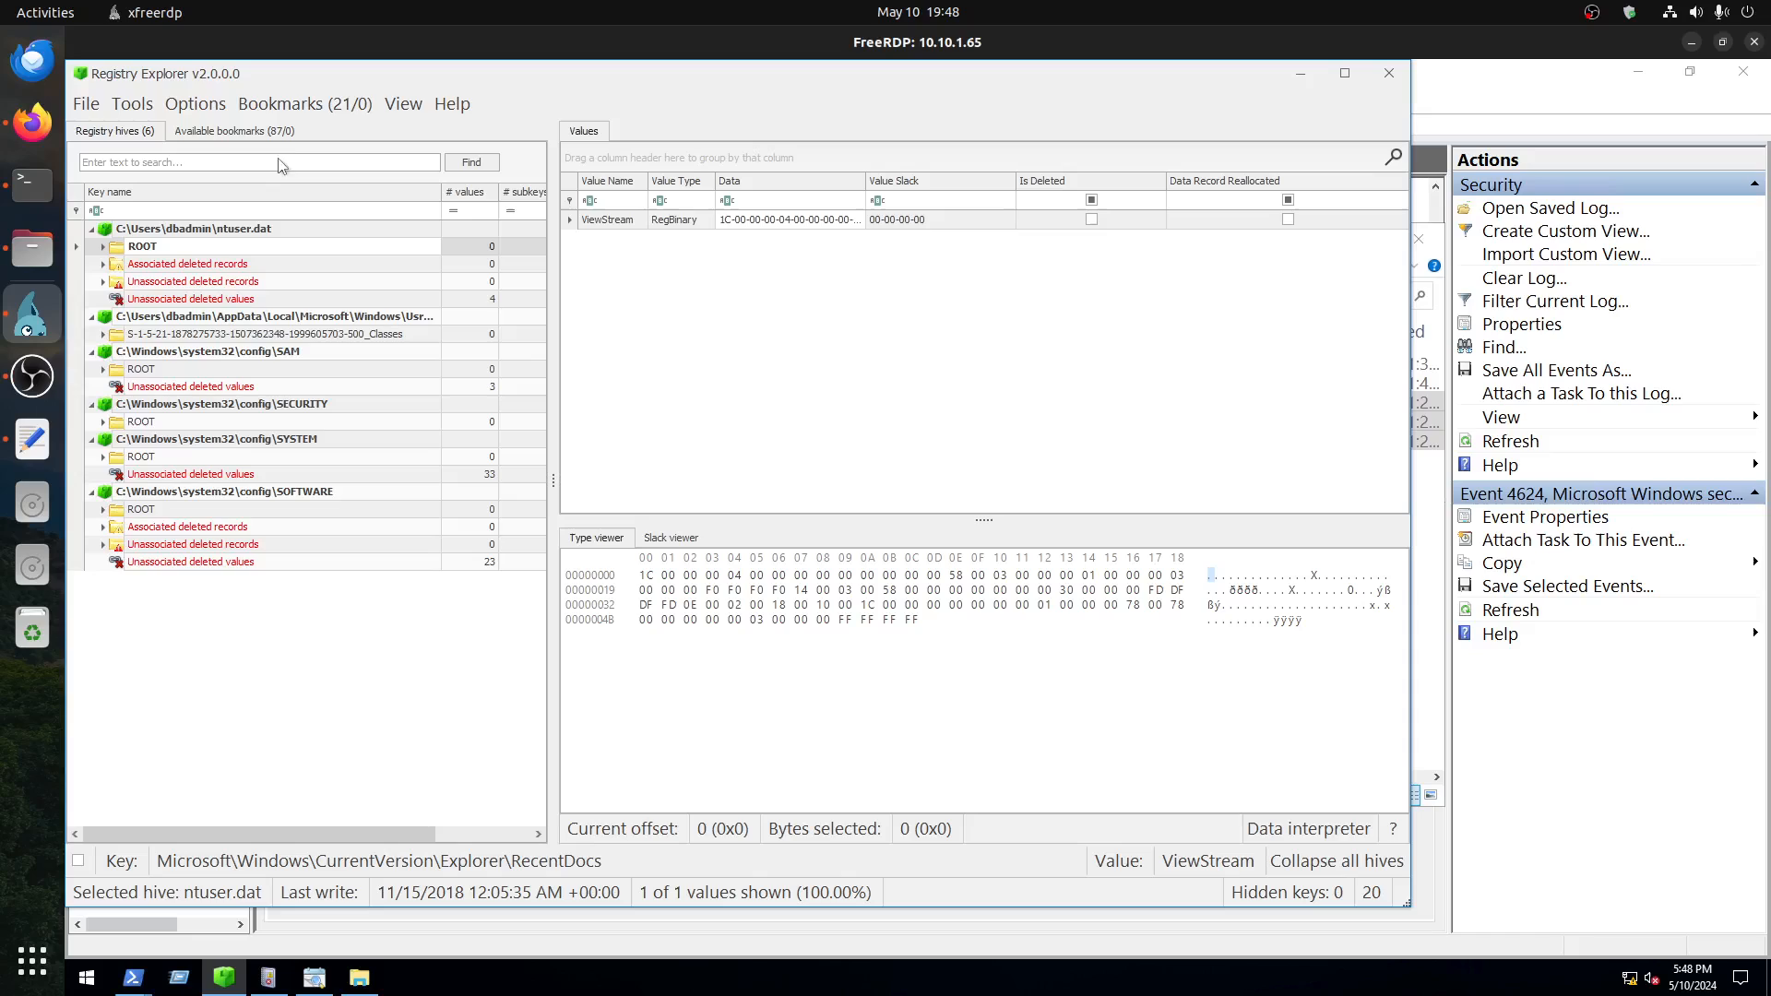
{"action": "left_click", "coordinate": [242, 106]}
{"action": "left_click", "coordinate": [212, 138]}
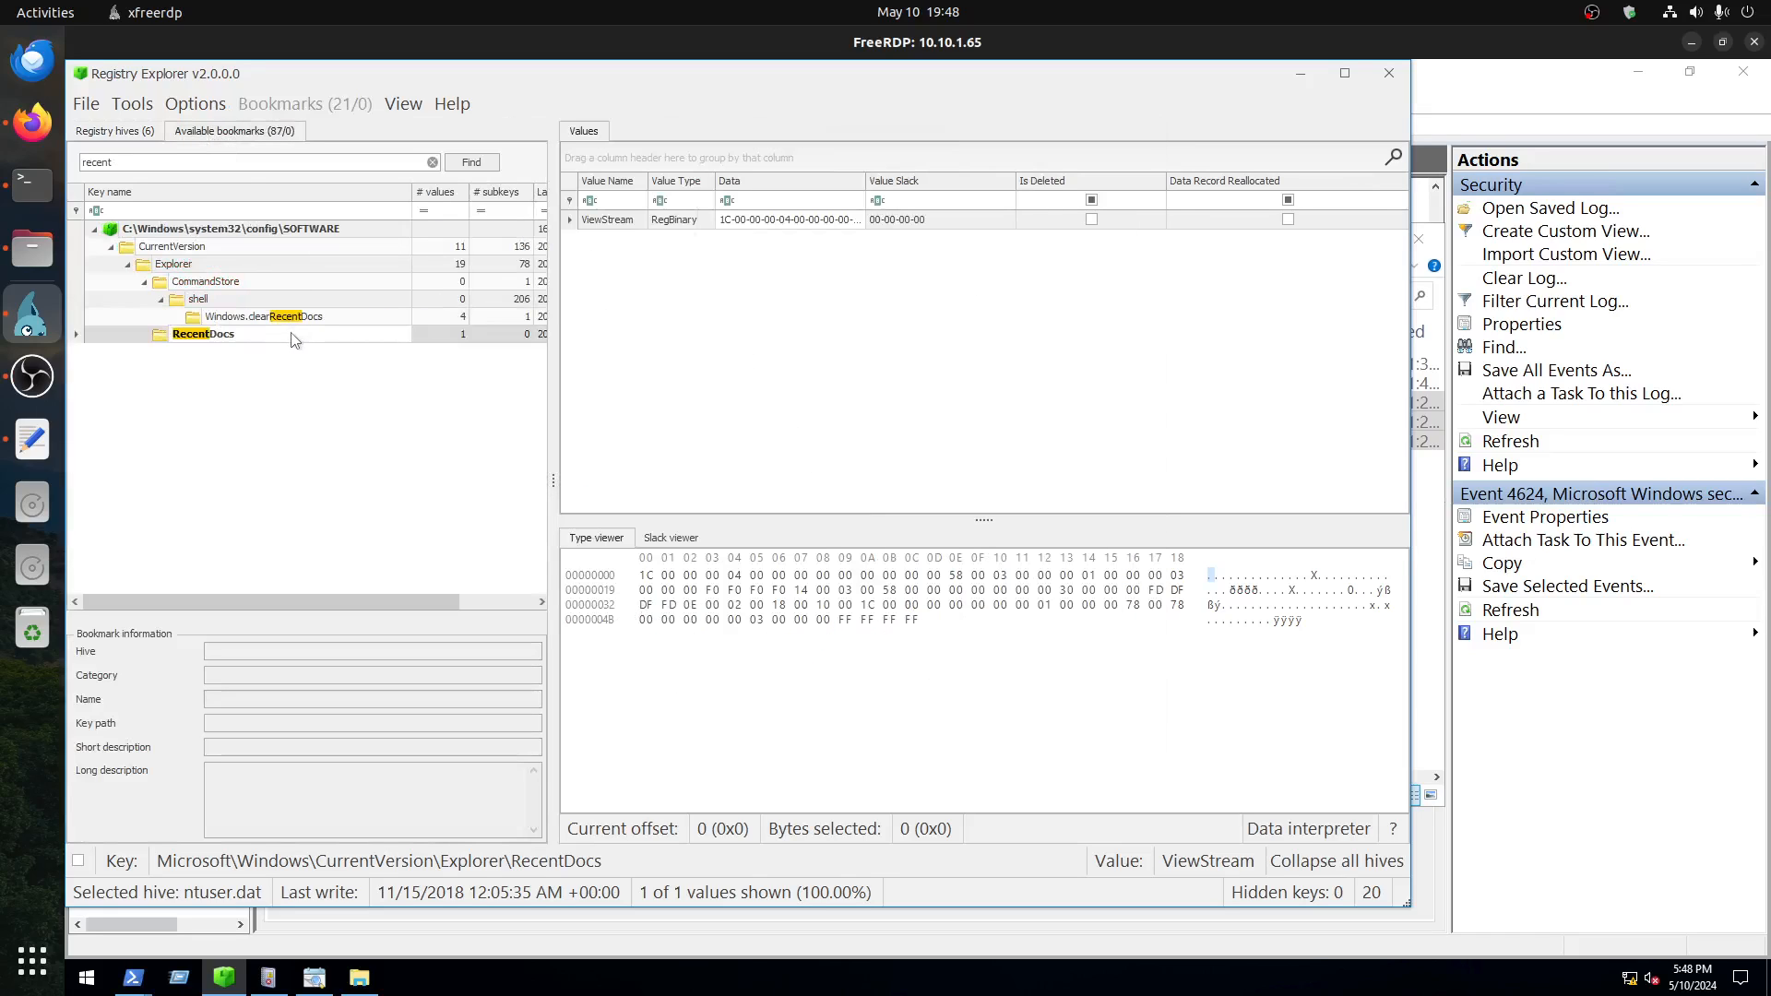
Step: Recheck the values of the RecentDocs, Windows.clearRecentDocs and CurrentVersion keys
{"action": "left_click", "coordinate": [230, 337]}
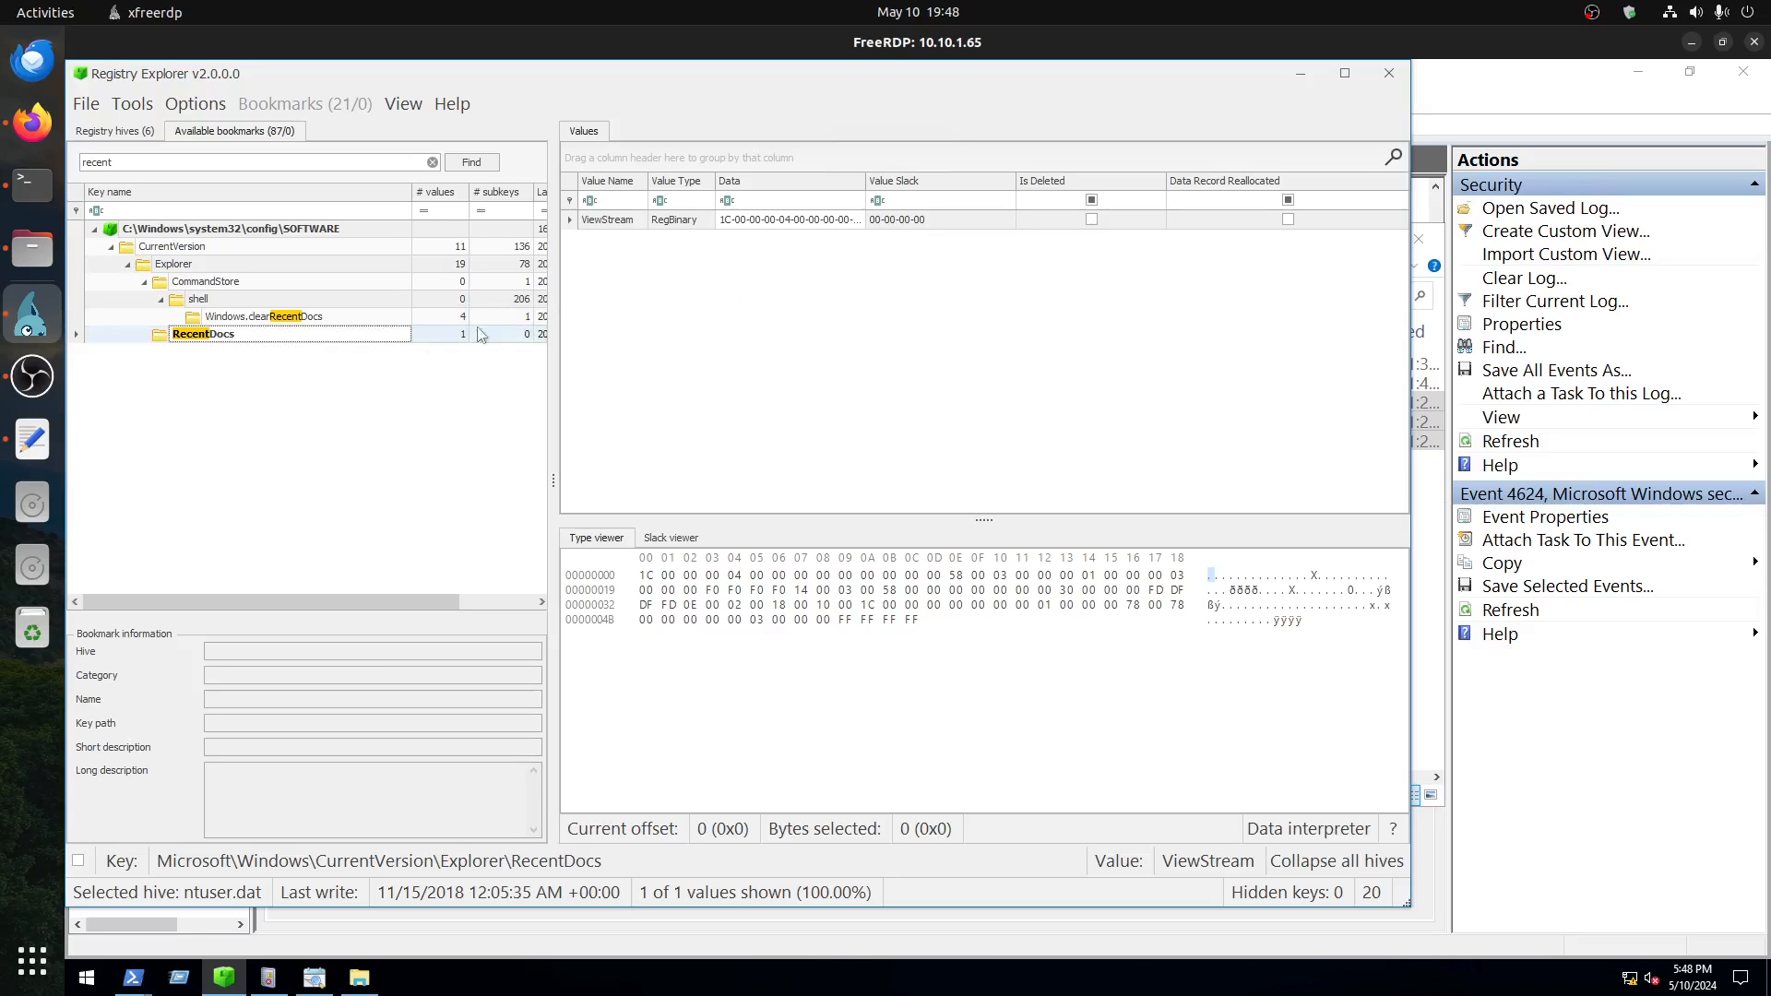
{"action": "left_click", "coordinate": [277, 320]}
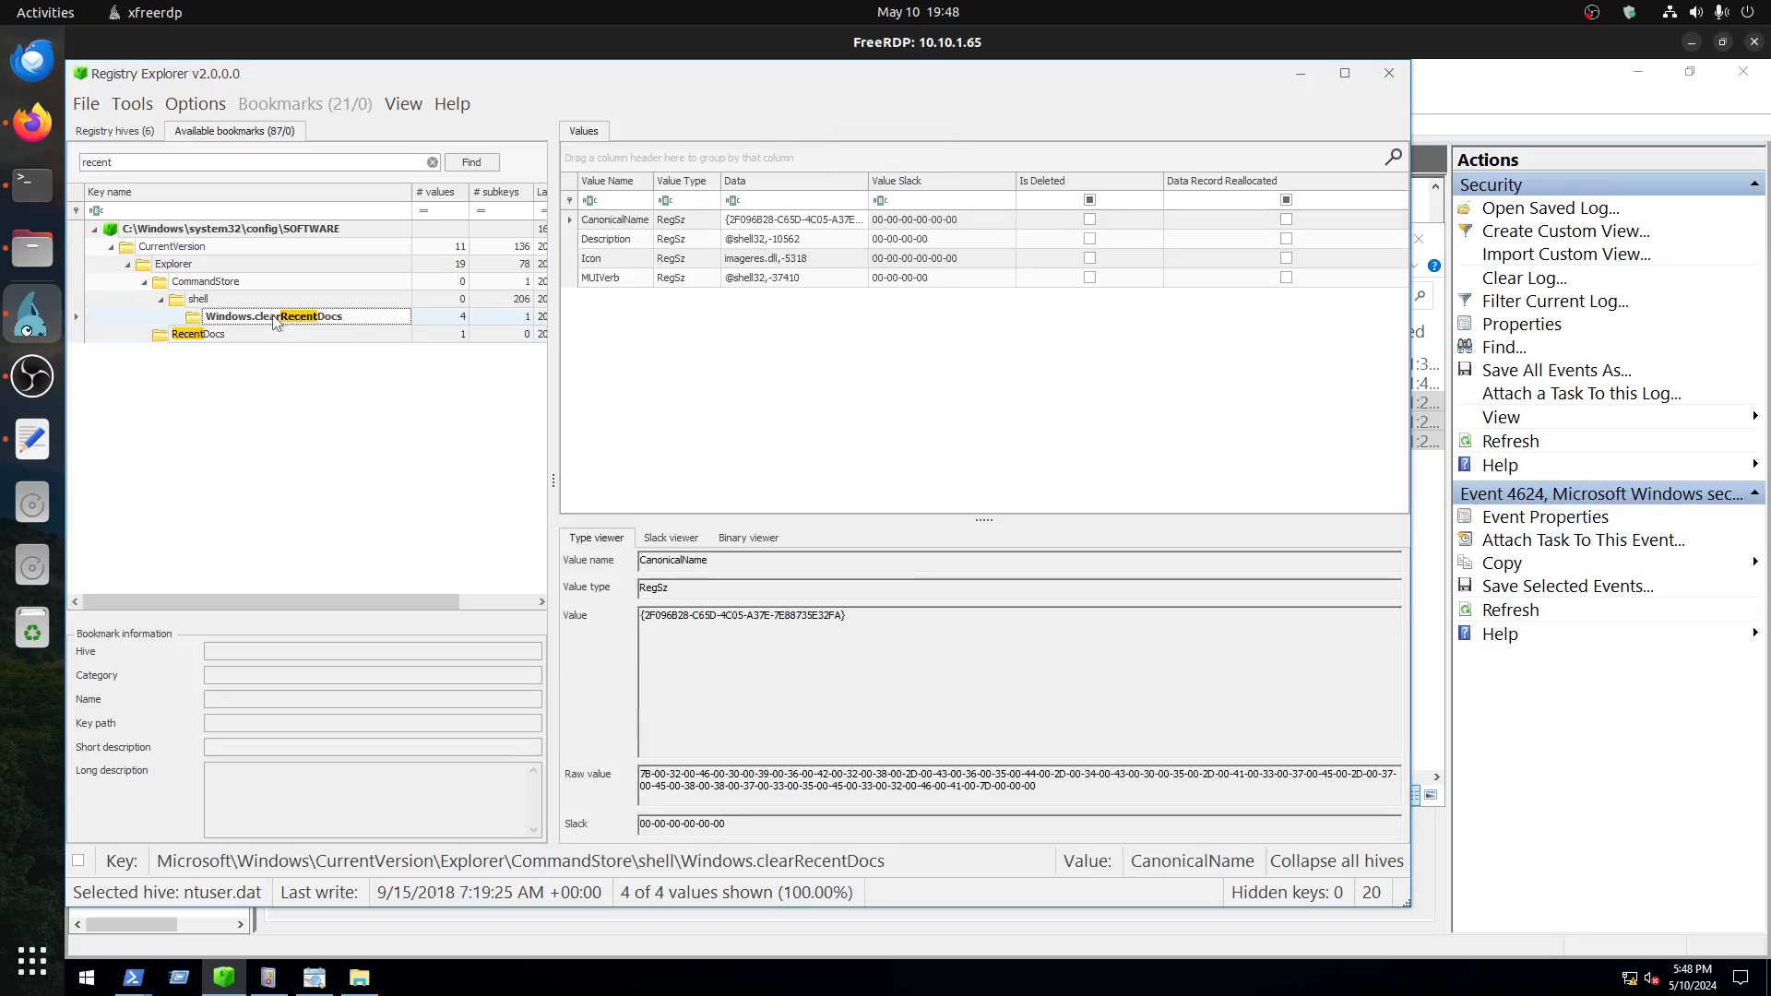
{"action": "left_click", "coordinate": [180, 252]}
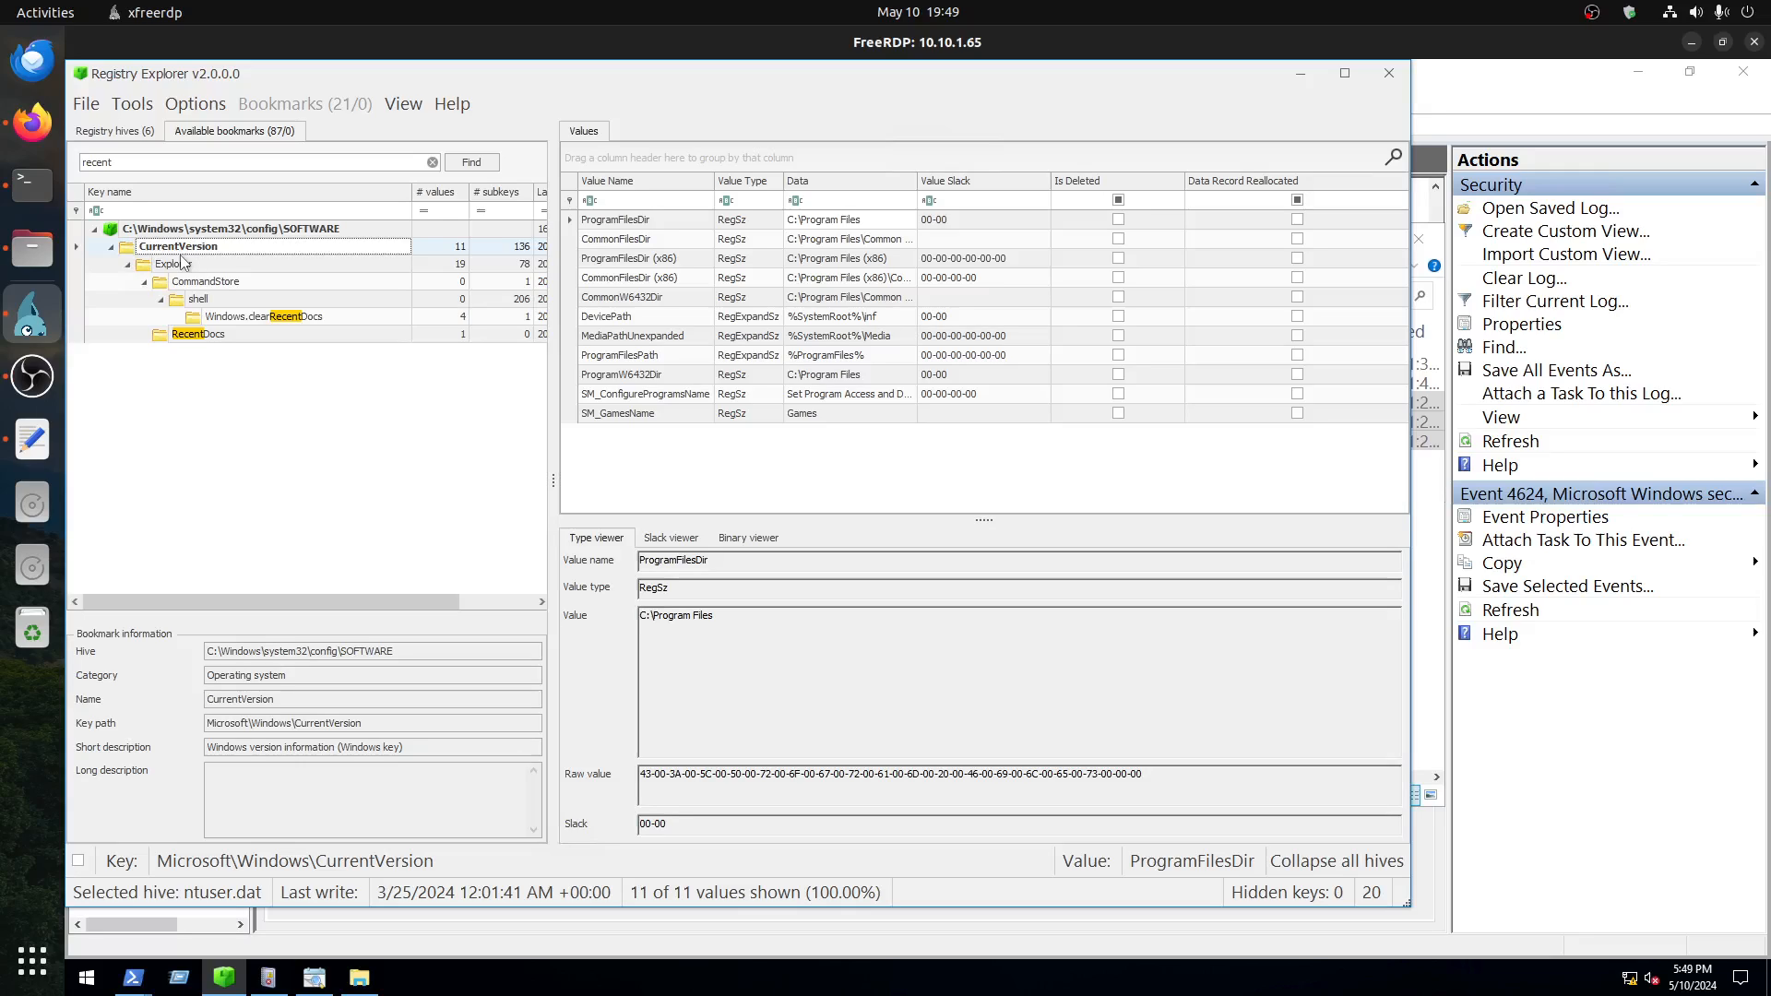
Step: Switch to the windowsuseractivity room in Firefox and review the registry locations for User Assist and the LastSavedMRU artifact
{"action": "left_click", "coordinate": [114, 131]}
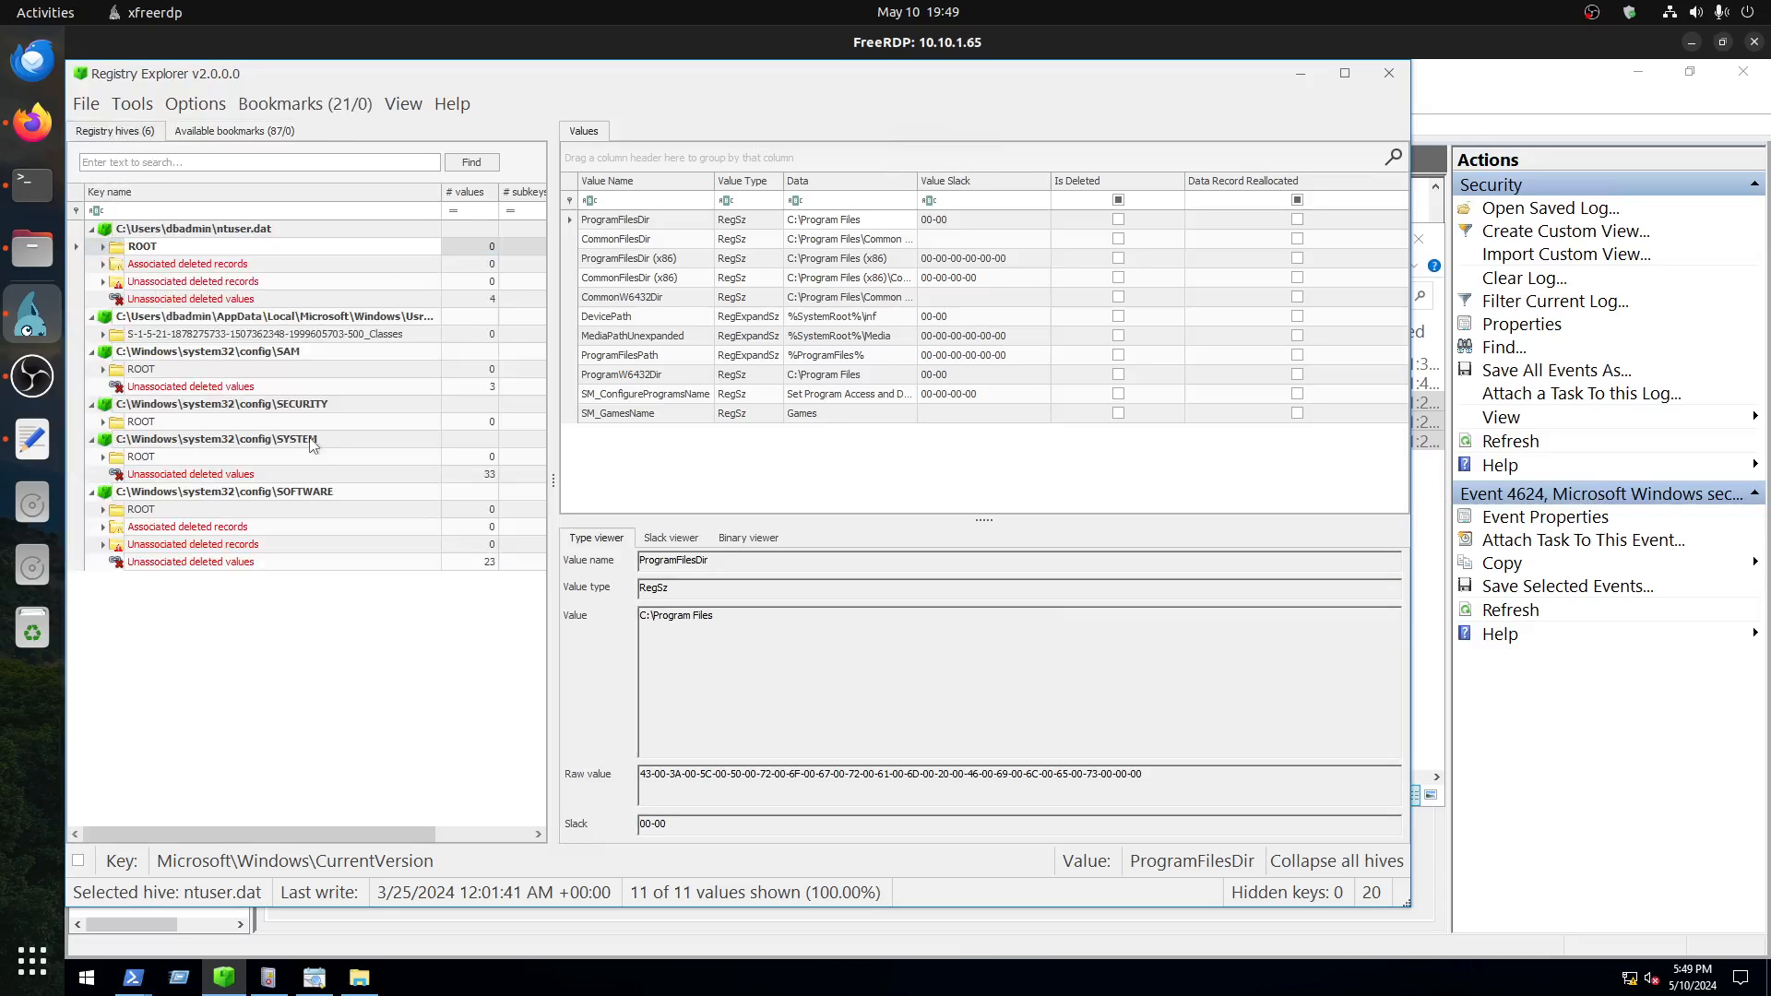
{"action": "left_click", "coordinate": [35, 123]}
{"action": "left_click", "coordinate": [730, 50]}
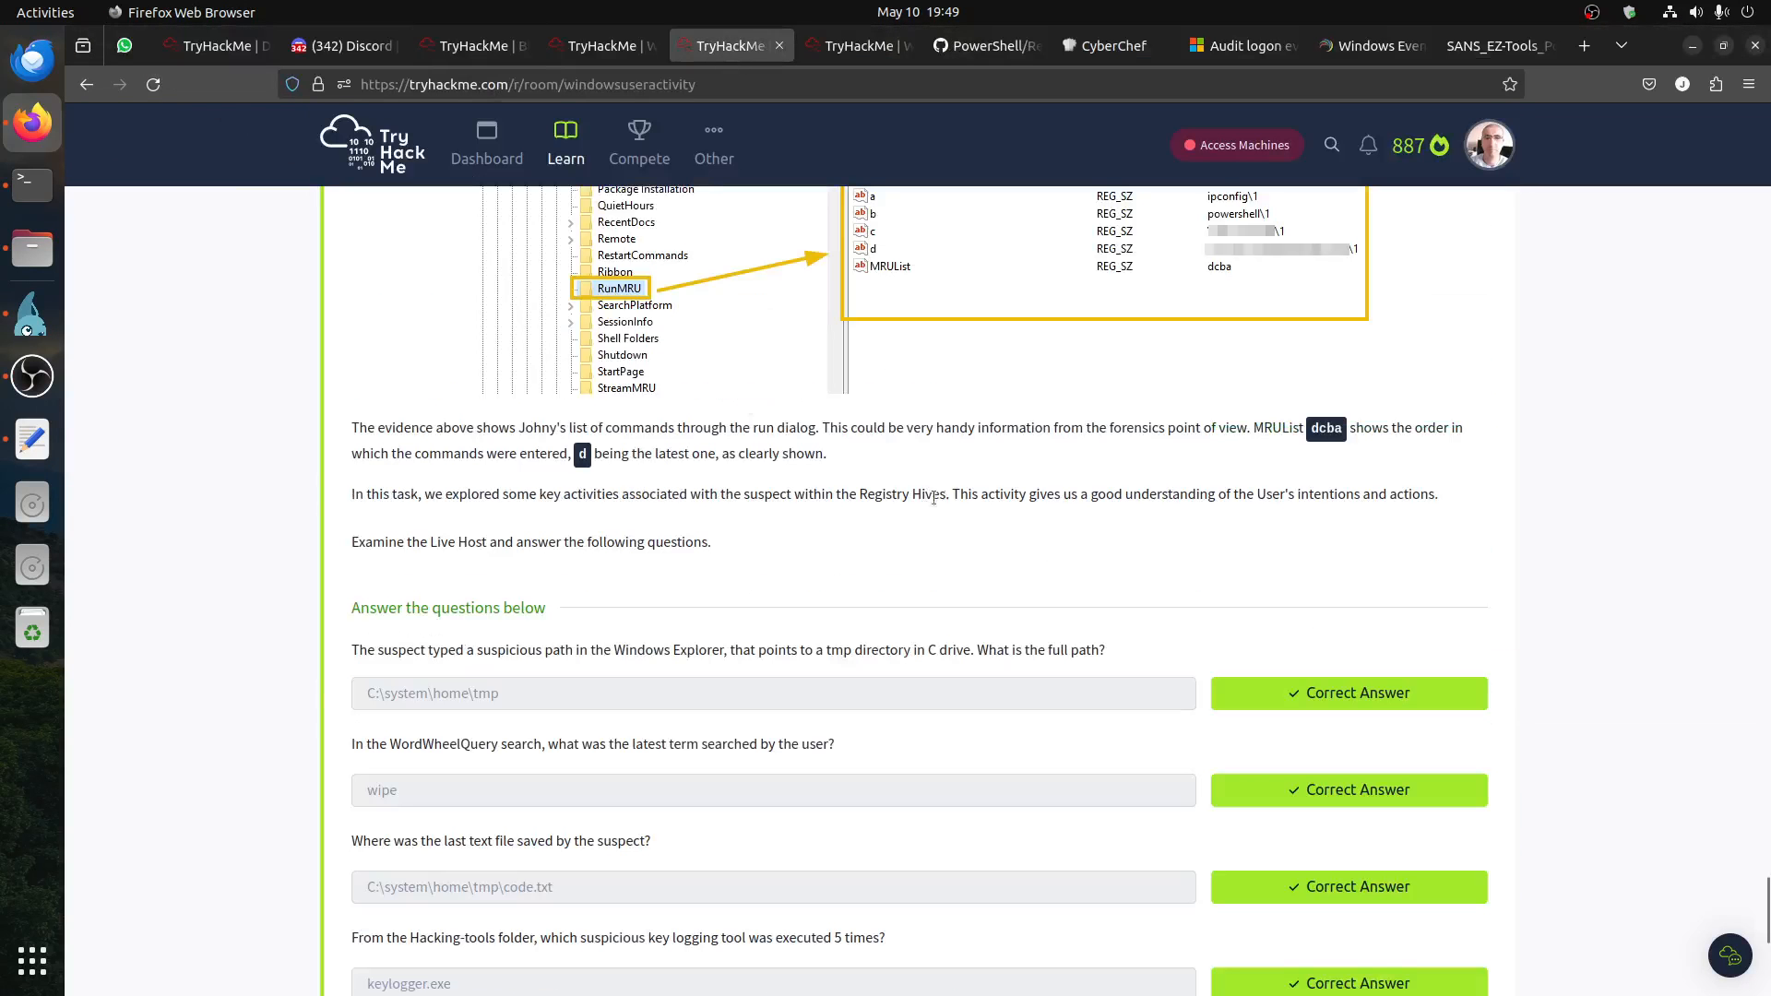
{"action": "scroll", "coordinate": [933, 499], "scroll_direction": "up", "scroll_amount": 15}
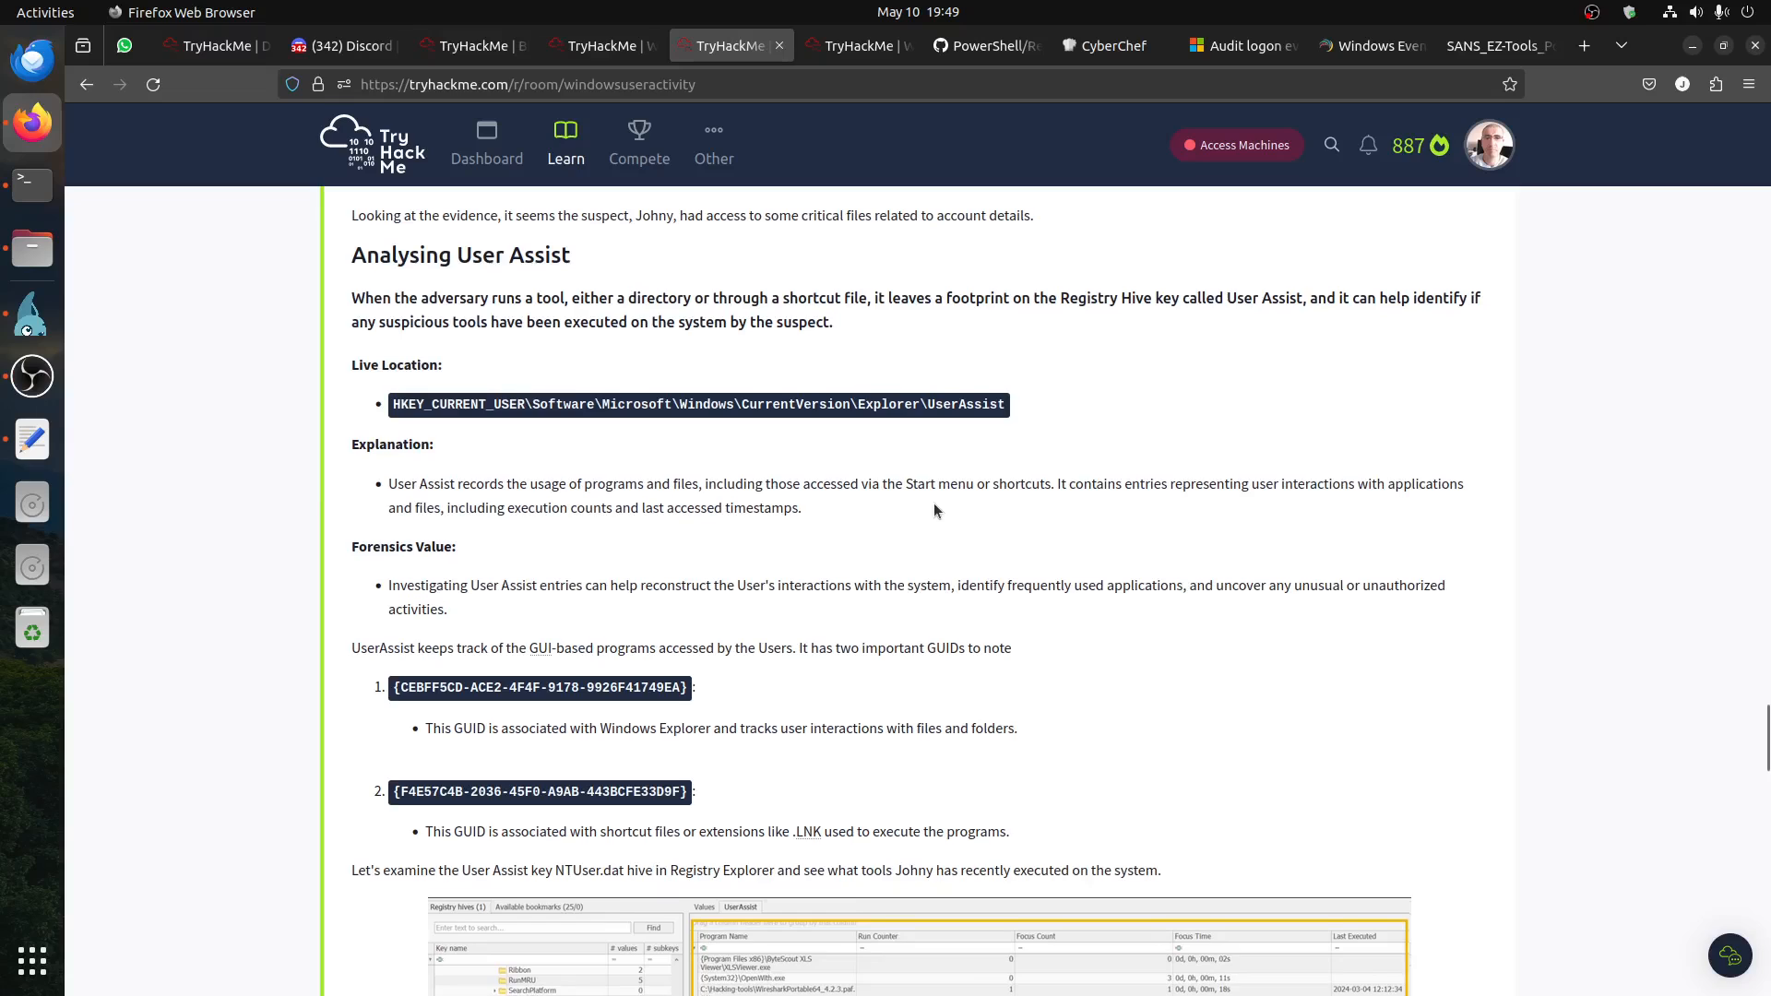
{"action": "scroll", "coordinate": [934, 510], "scroll_direction": "up", "scroll_amount": 6}
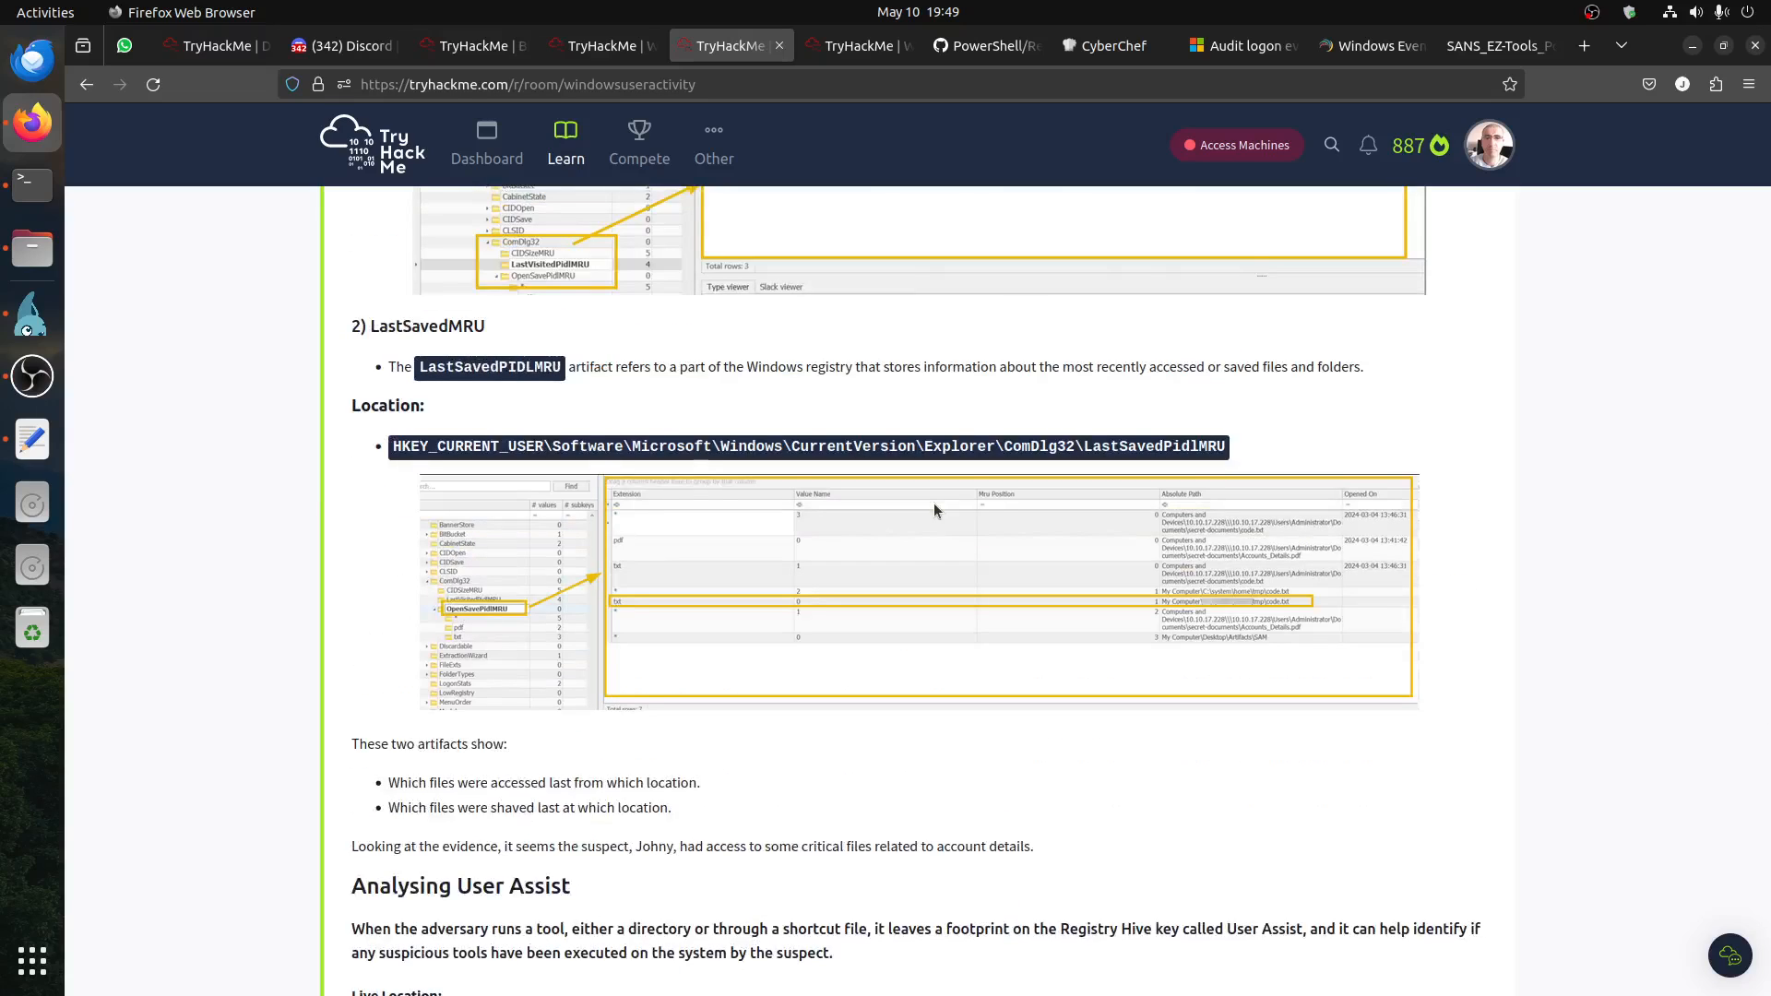
{"action": "scroll", "coordinate": [934, 509], "scroll_direction": "up", "scroll_amount": 7}
{"action": "scroll", "coordinate": [933, 502], "scroll_direction": "down", "scroll_amount": 6}
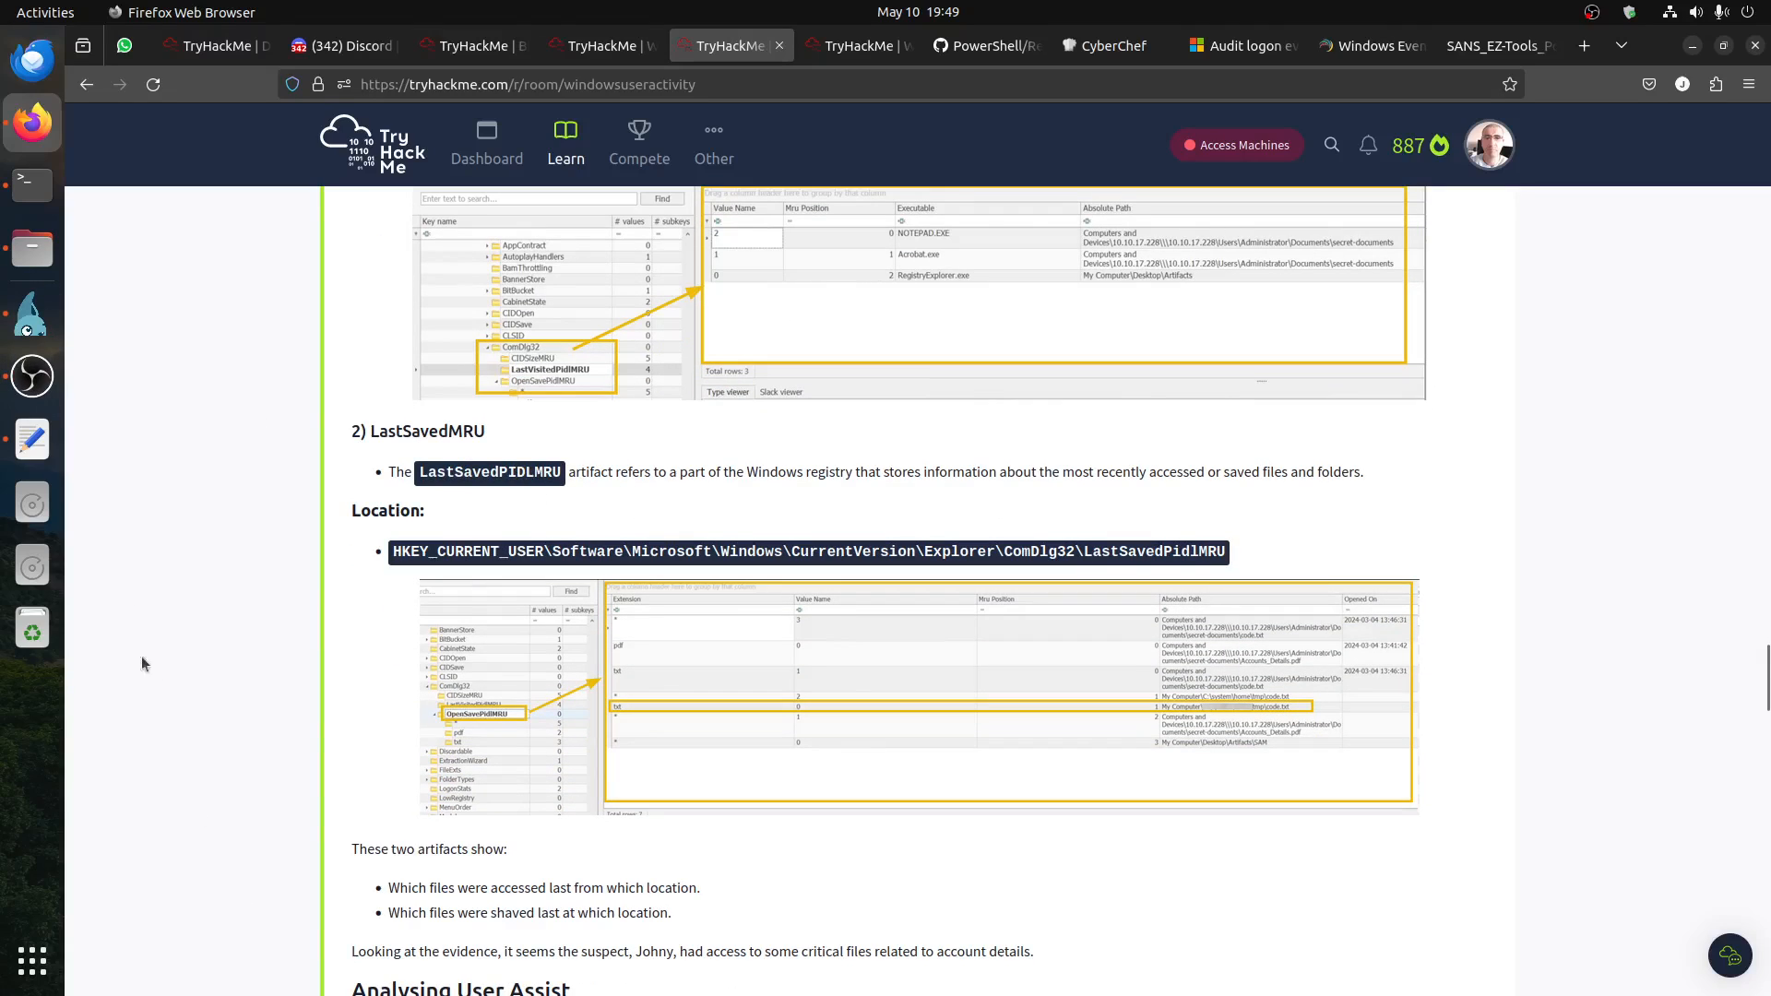
Step: Return to Registry Explorer, search the available bookmarks for mru, and look through the matching keys
{"action": "left_click", "coordinate": [32, 314]}
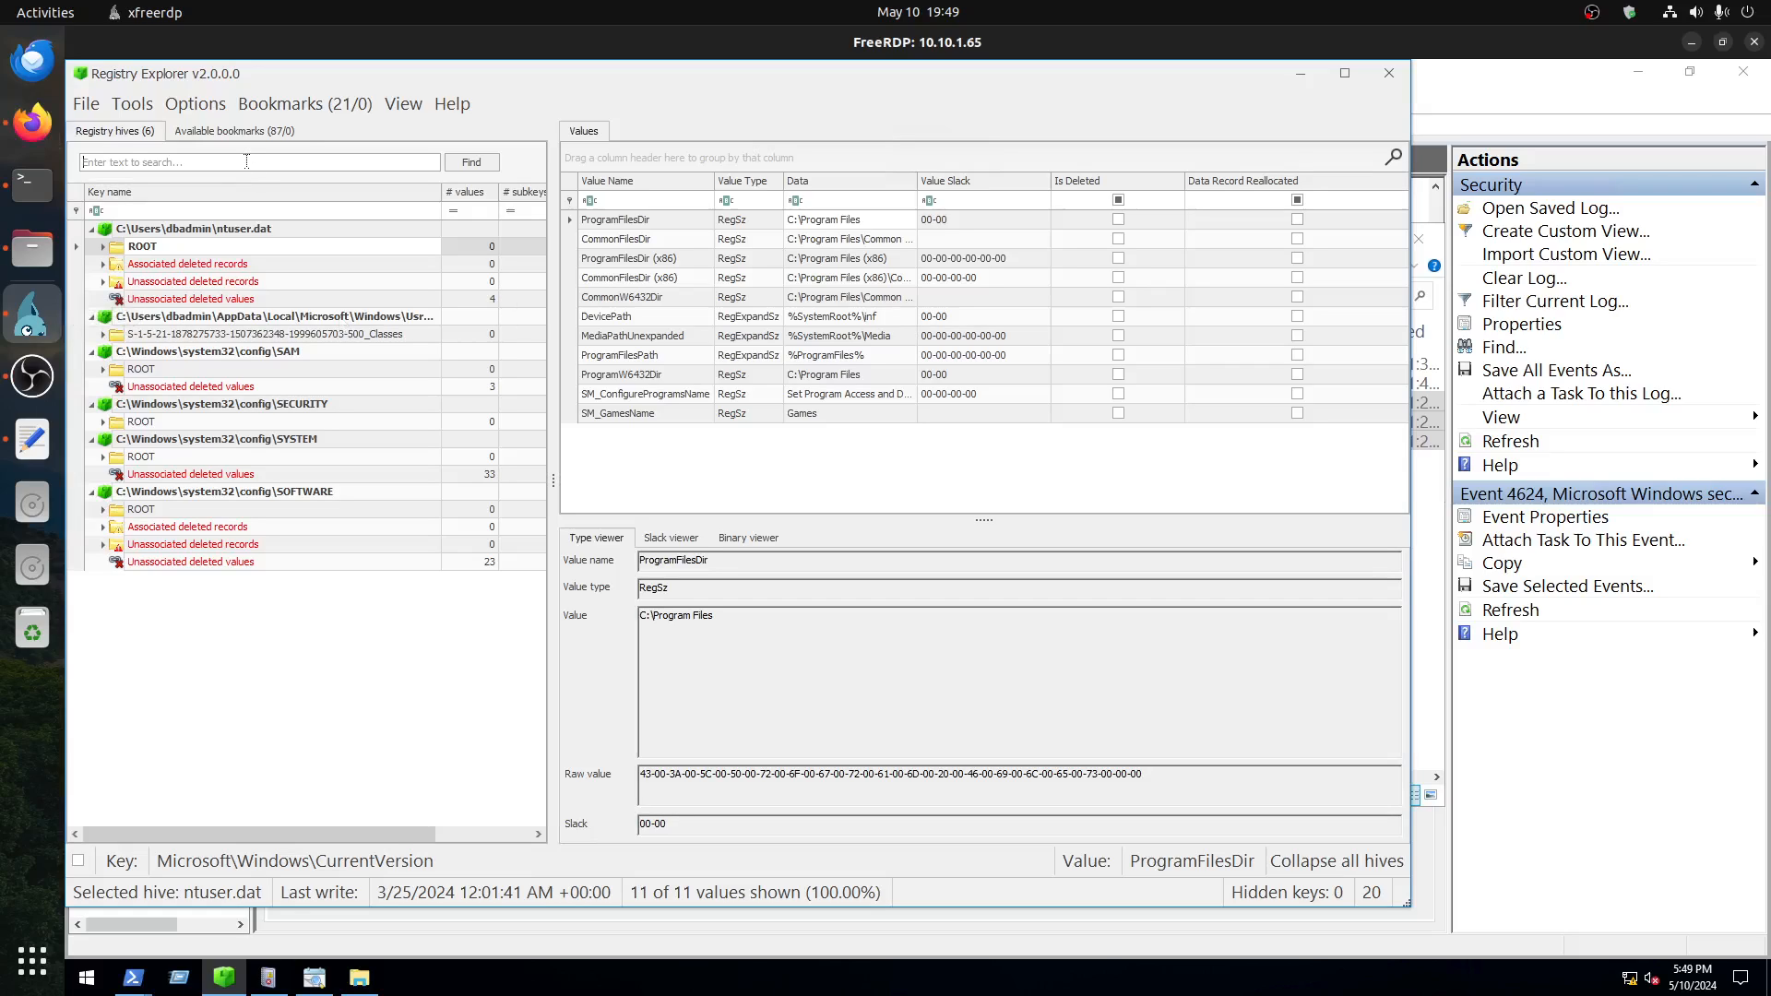
{"action": "left_click", "coordinate": [234, 131]}
{"action": "left_click", "coordinate": [189, 163]}
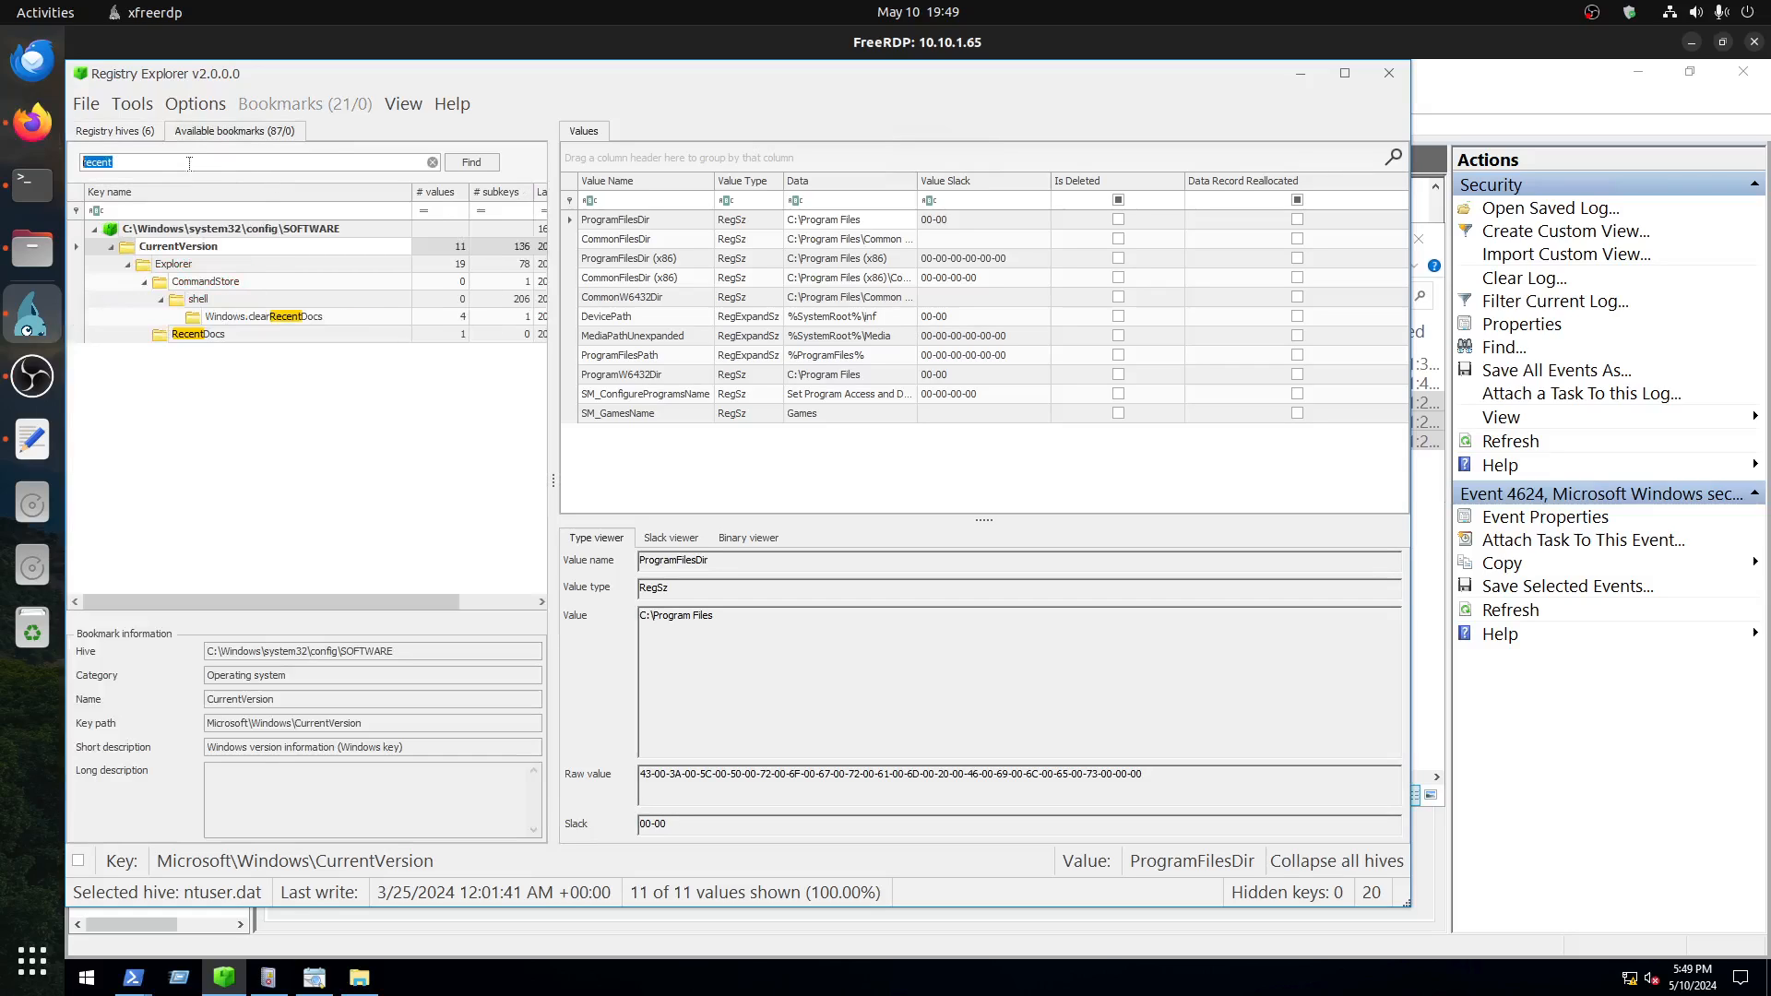
{"action": "type", "text": "mru"}
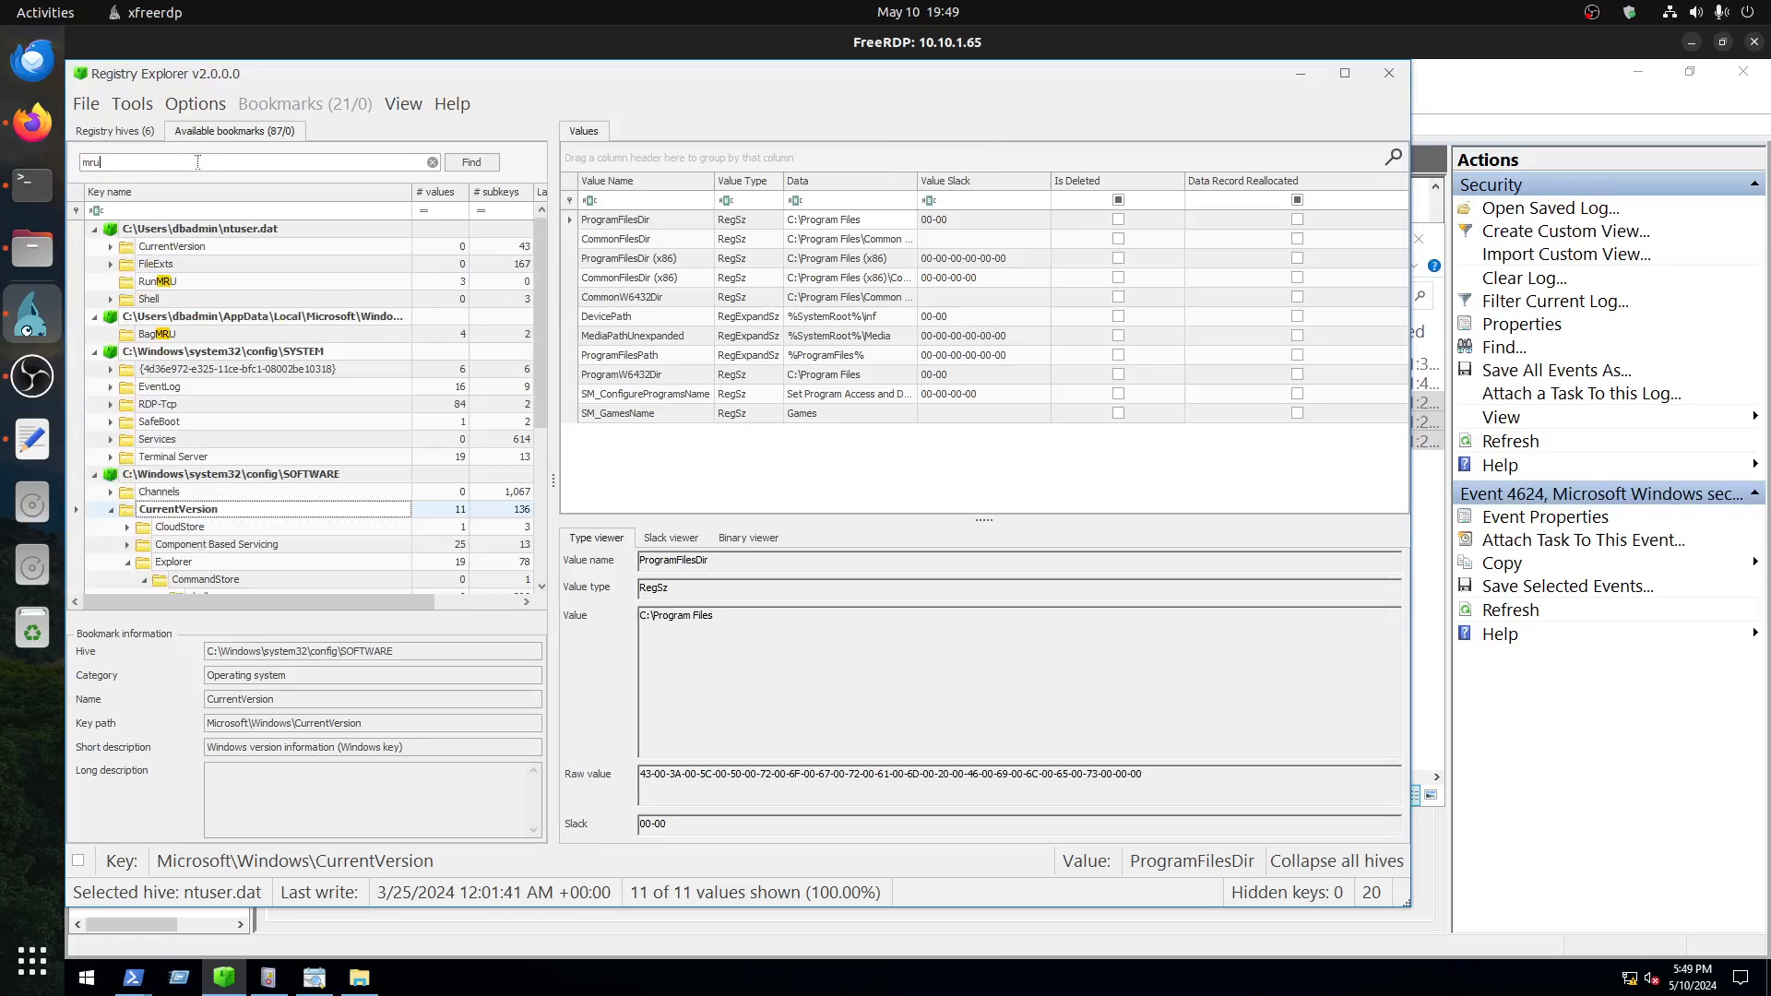
{"action": "left_click", "coordinate": [149, 286]}
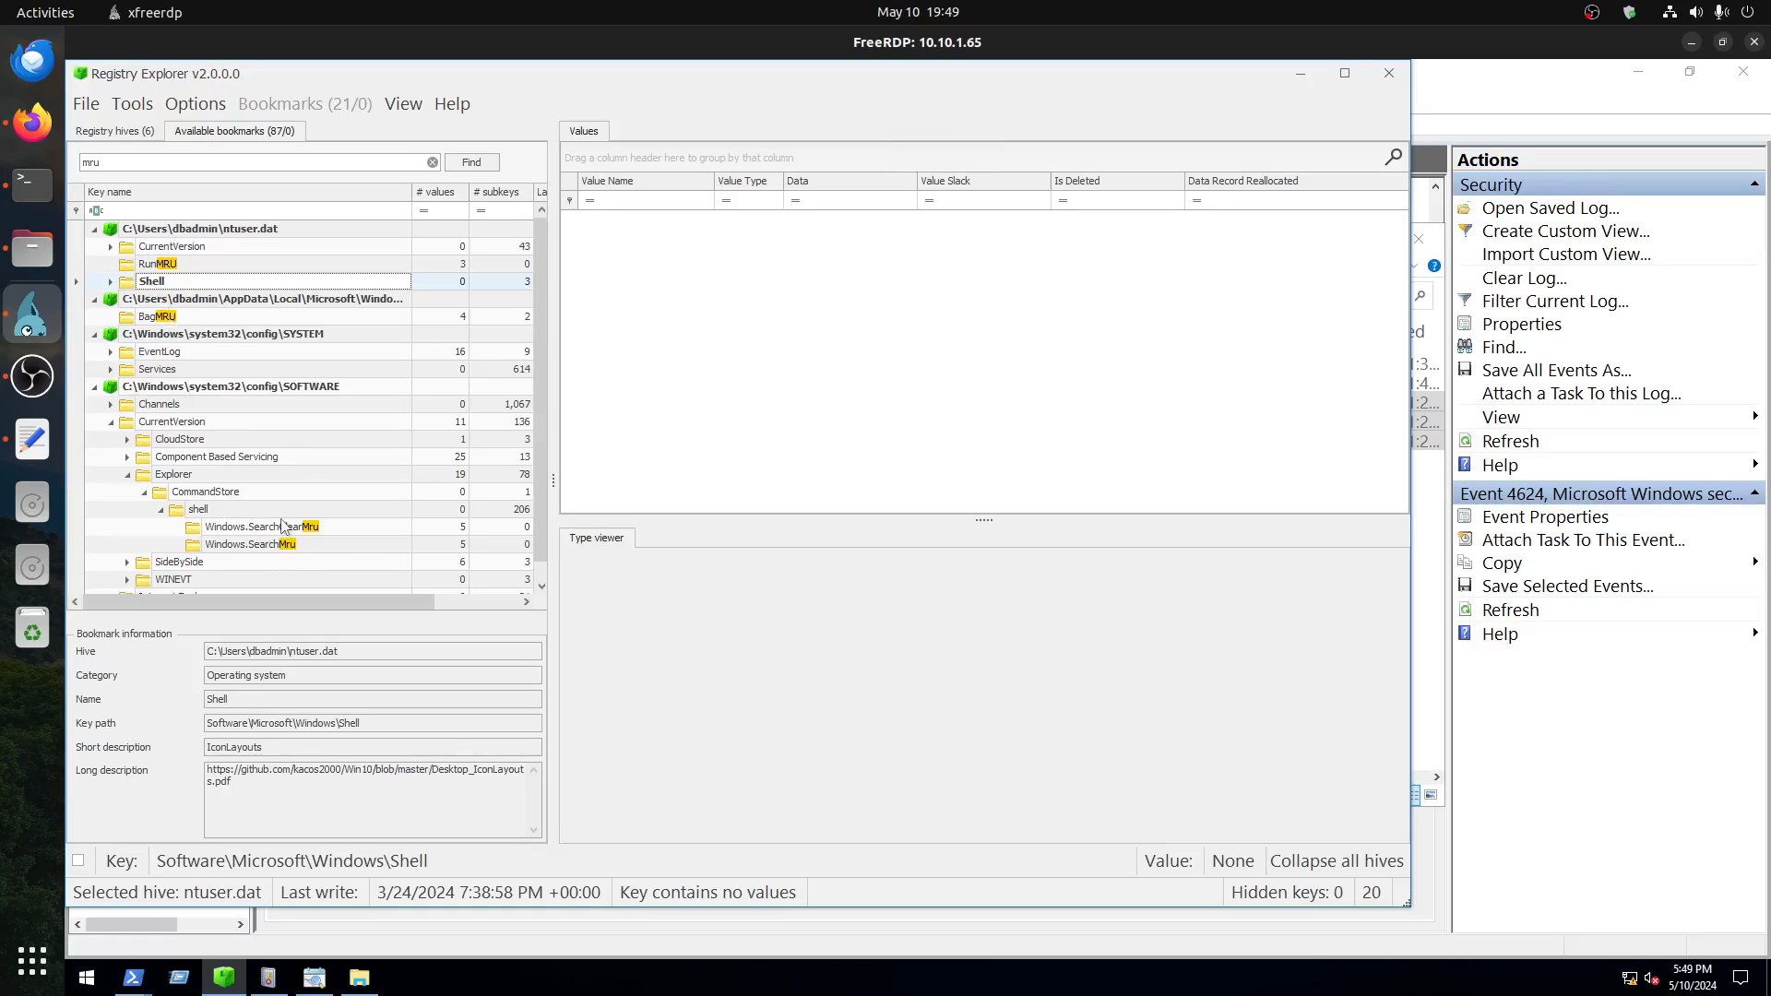
{"action": "scroll", "coordinate": [283, 522], "scroll_direction": "down", "scroll_amount": 1}
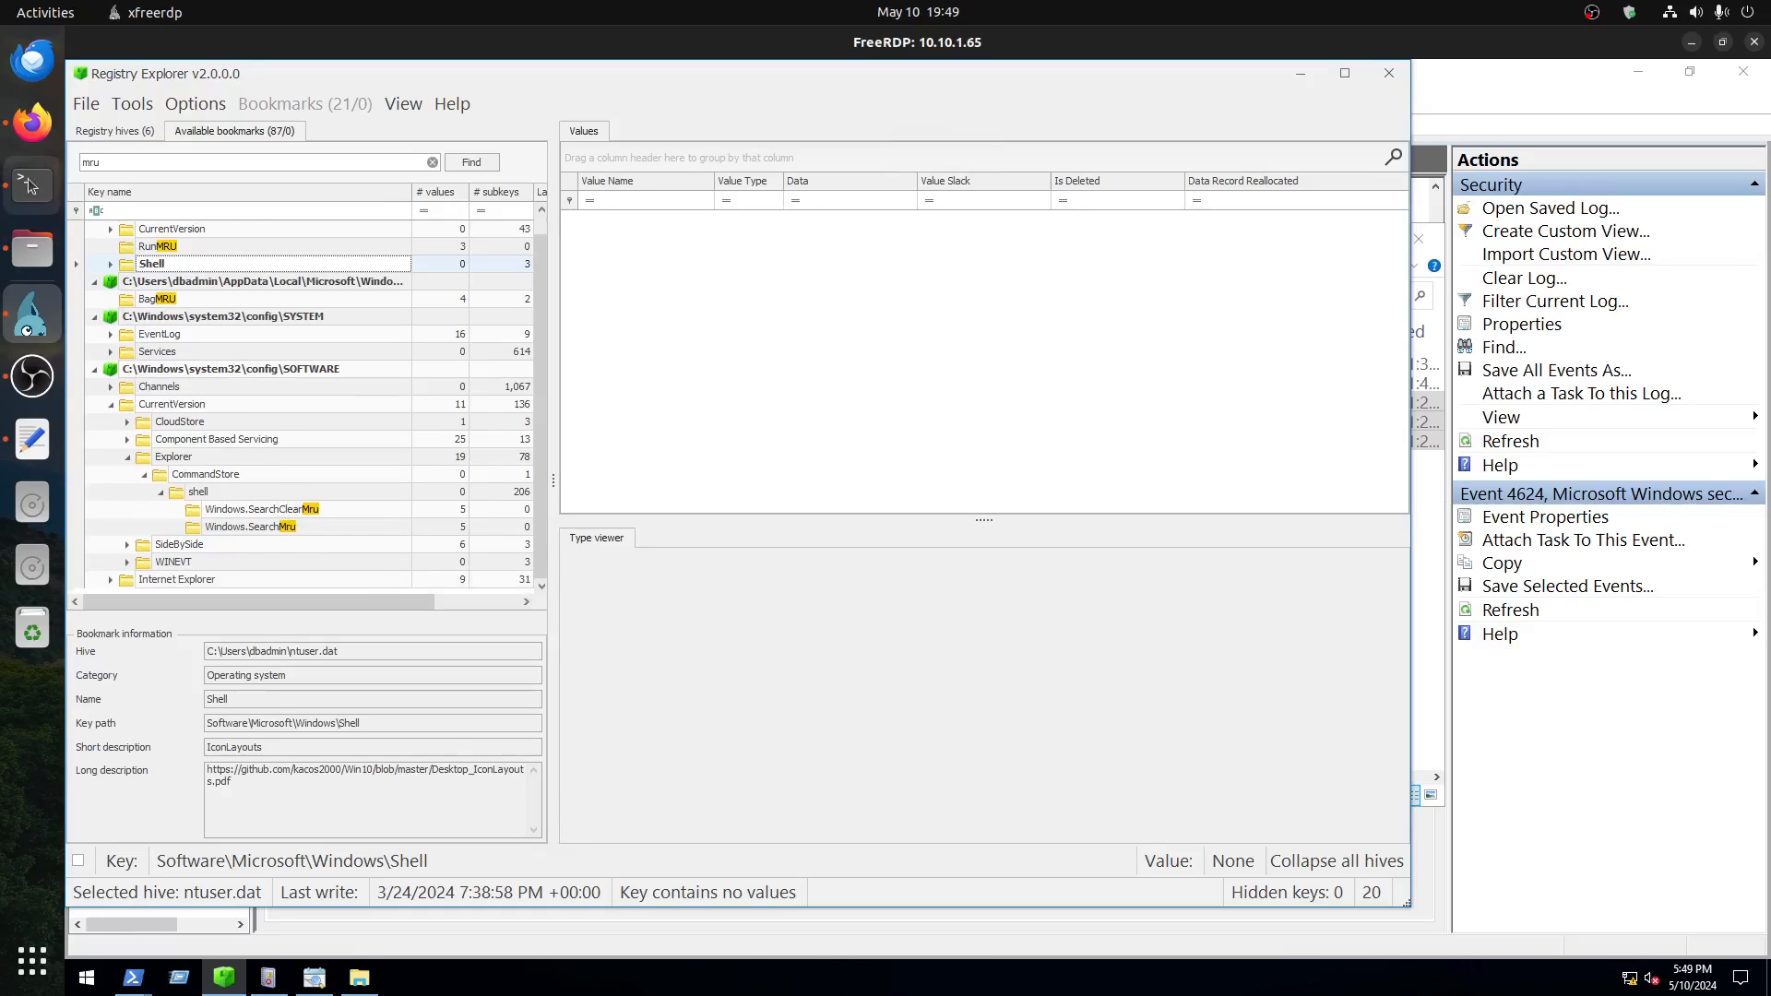
Step: In the Firefox room, find the Windows Explorer GUID under Analysing User Assist and copy its first segment, CEBFF5CD
{"action": "left_click", "coordinate": [32, 122]}
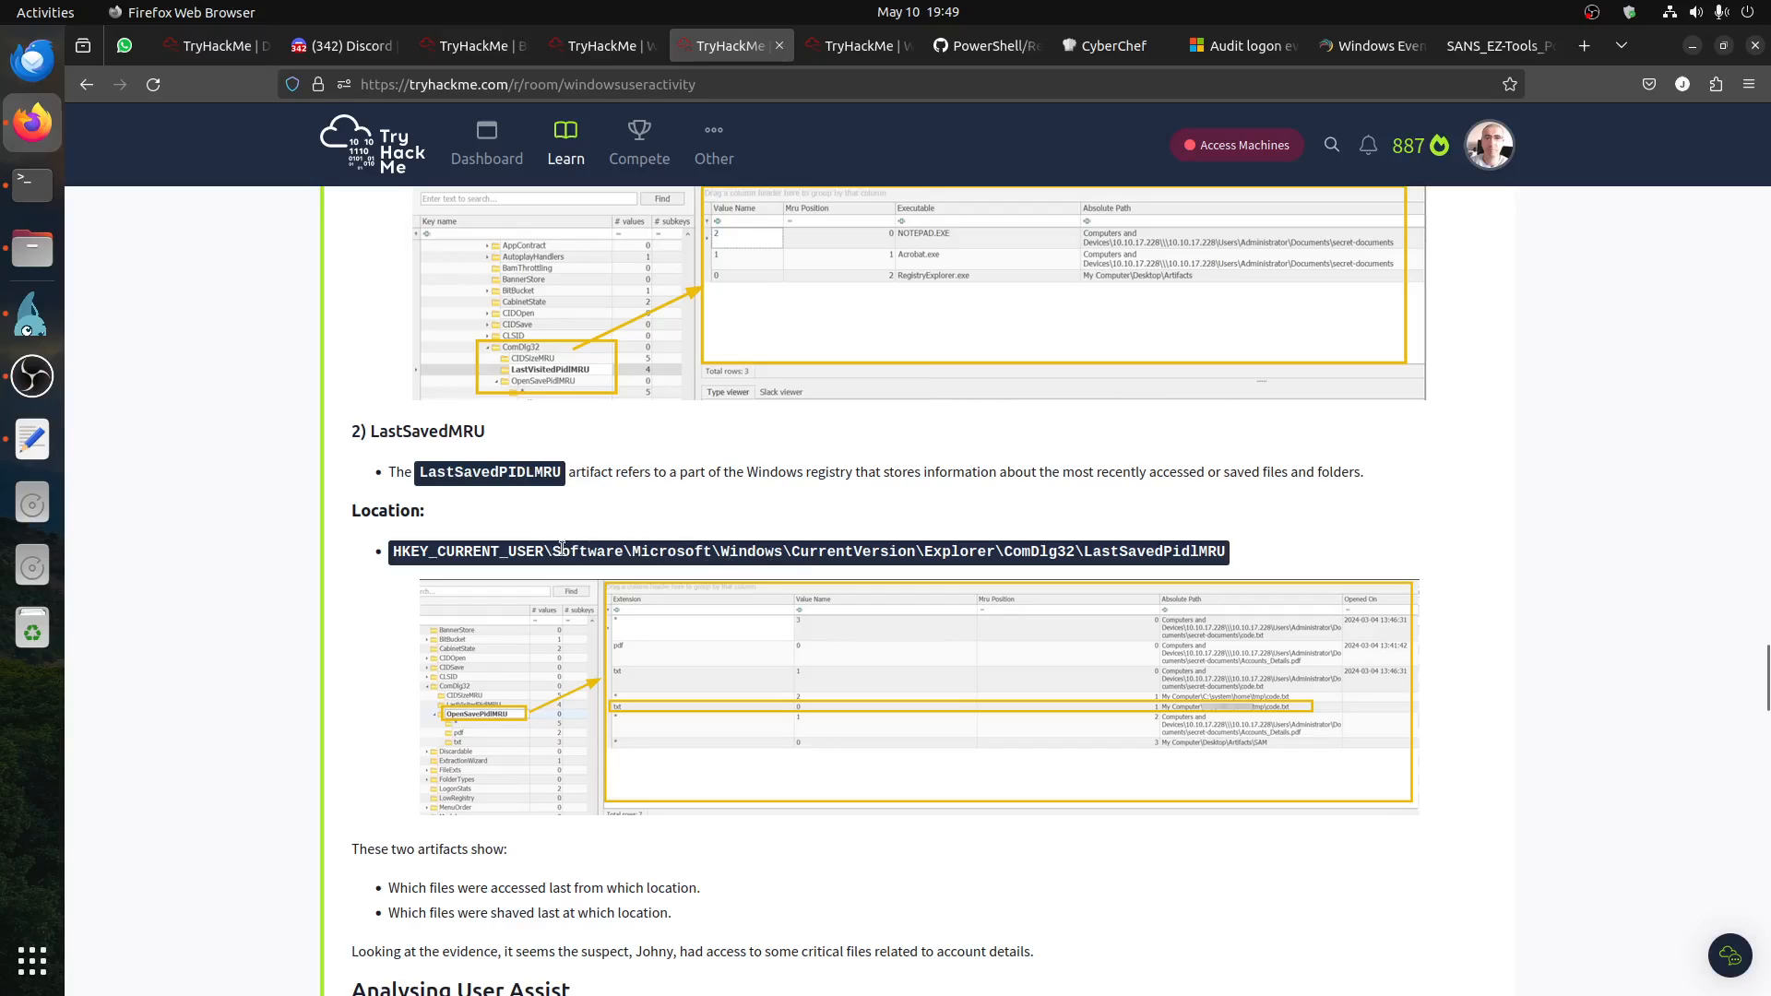
{"action": "left_click_drag", "start_coordinate": [561, 547], "coordinate": [996, 546]}
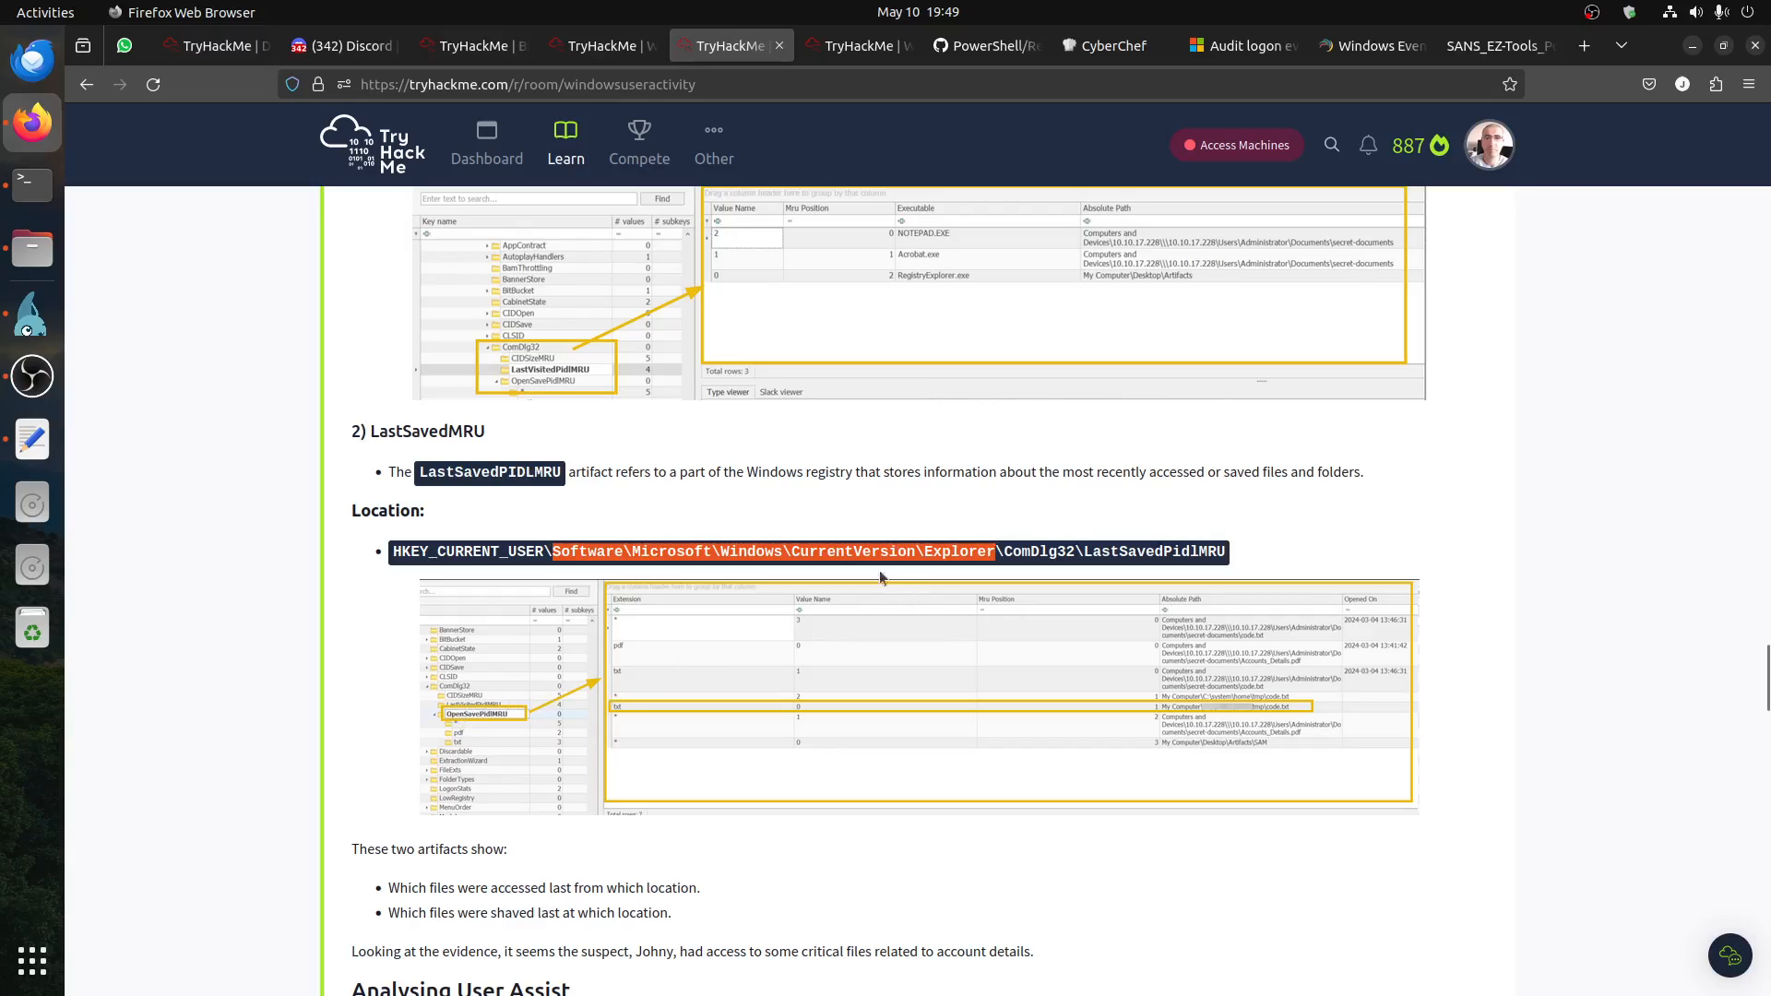
{"action": "scroll", "coordinate": [916, 539], "scroll_direction": "down", "scroll_amount": 10}
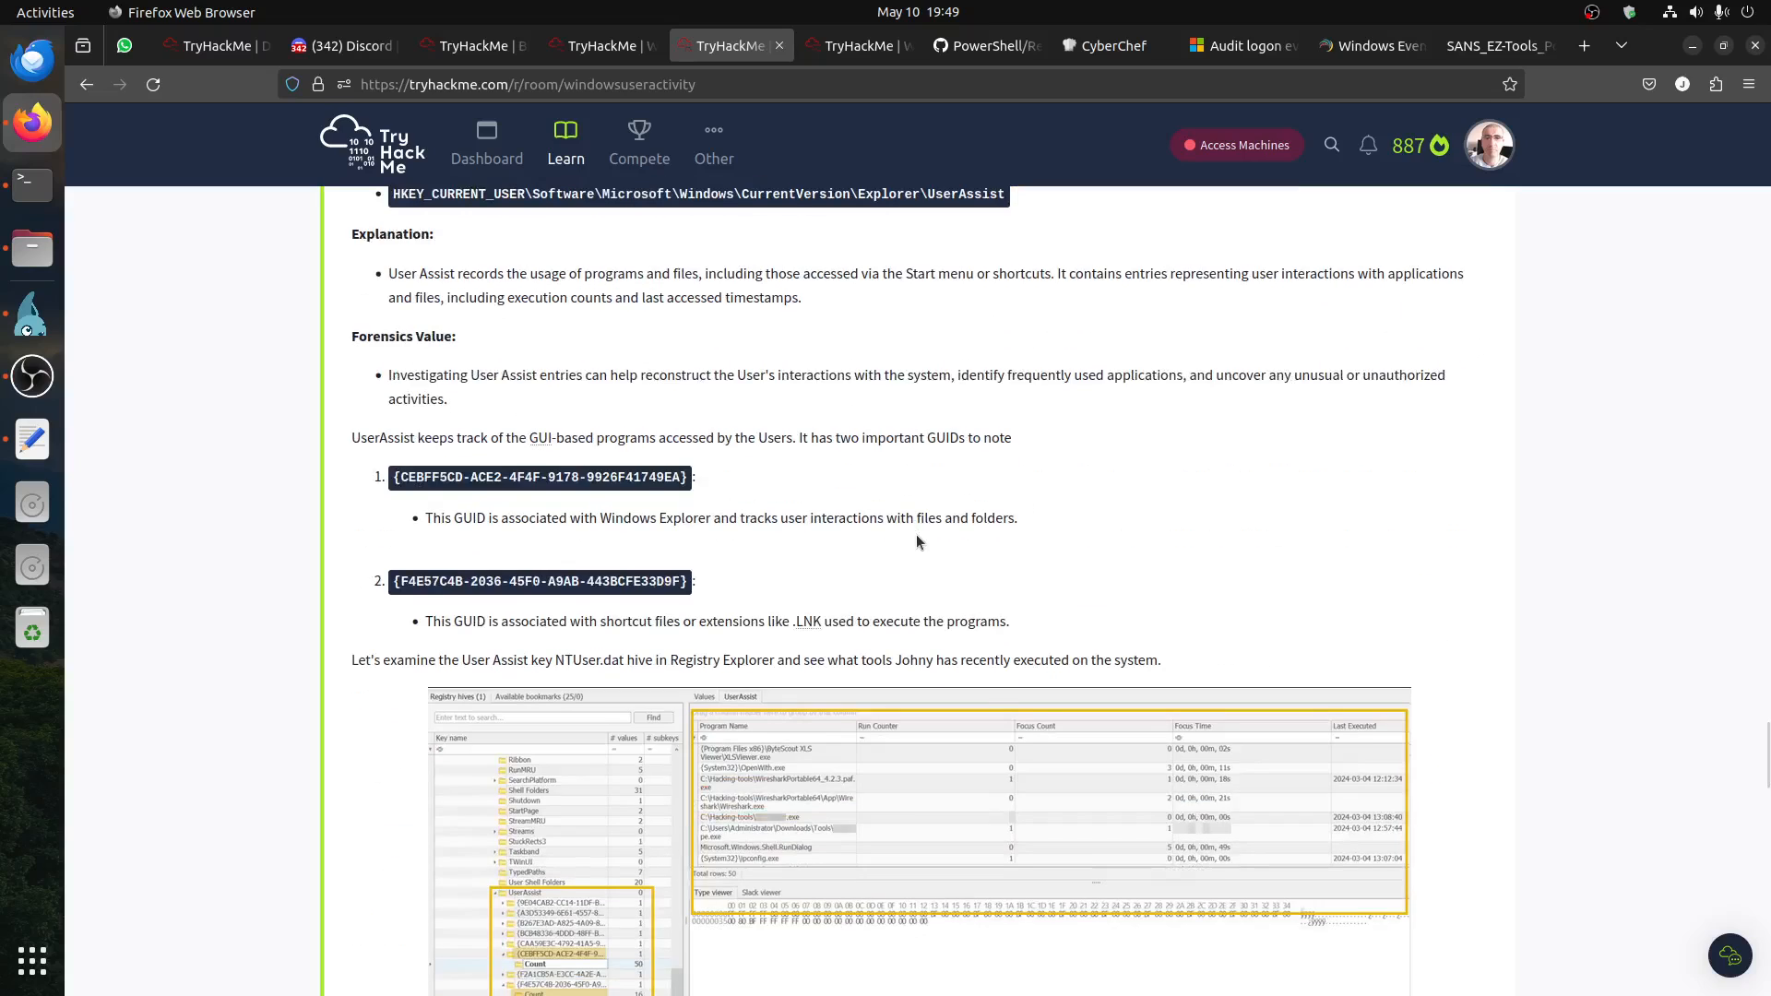
{"action": "left_click_drag", "start_coordinate": [404, 477], "coordinate": [455, 473]}
{"action": "double_click", "coordinate": [425, 473]}
{"action": "right_click", "coordinate": [426, 473]}
{"action": "left_click", "coordinate": [461, 492]}
Step: Search Registry Explorer's available bookmarks for CEBFF5CD and view the matching GUID key under UserAssist in the ntuser.dat hive
{"action": "left_click", "coordinate": [13, 328]}
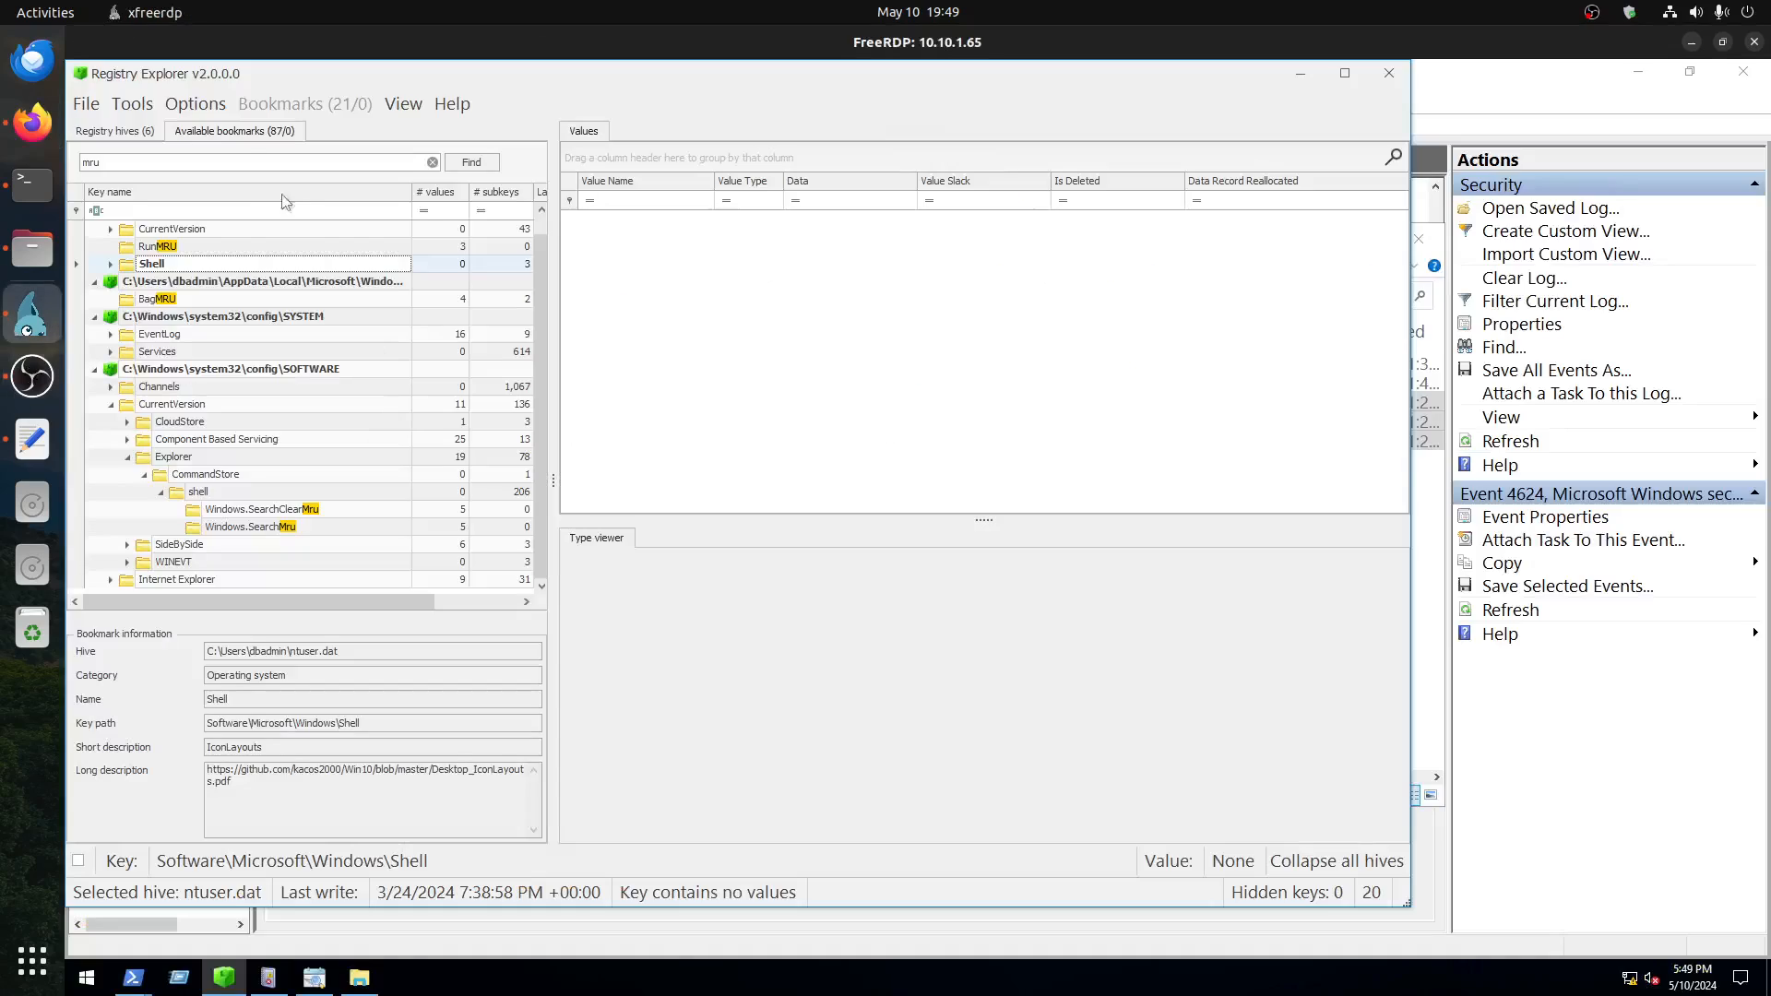
{"action": "double_click", "coordinate": [232, 159]}
{"action": "key", "text": "ctrl+v"}
{"action": "key", "text": "Return"}
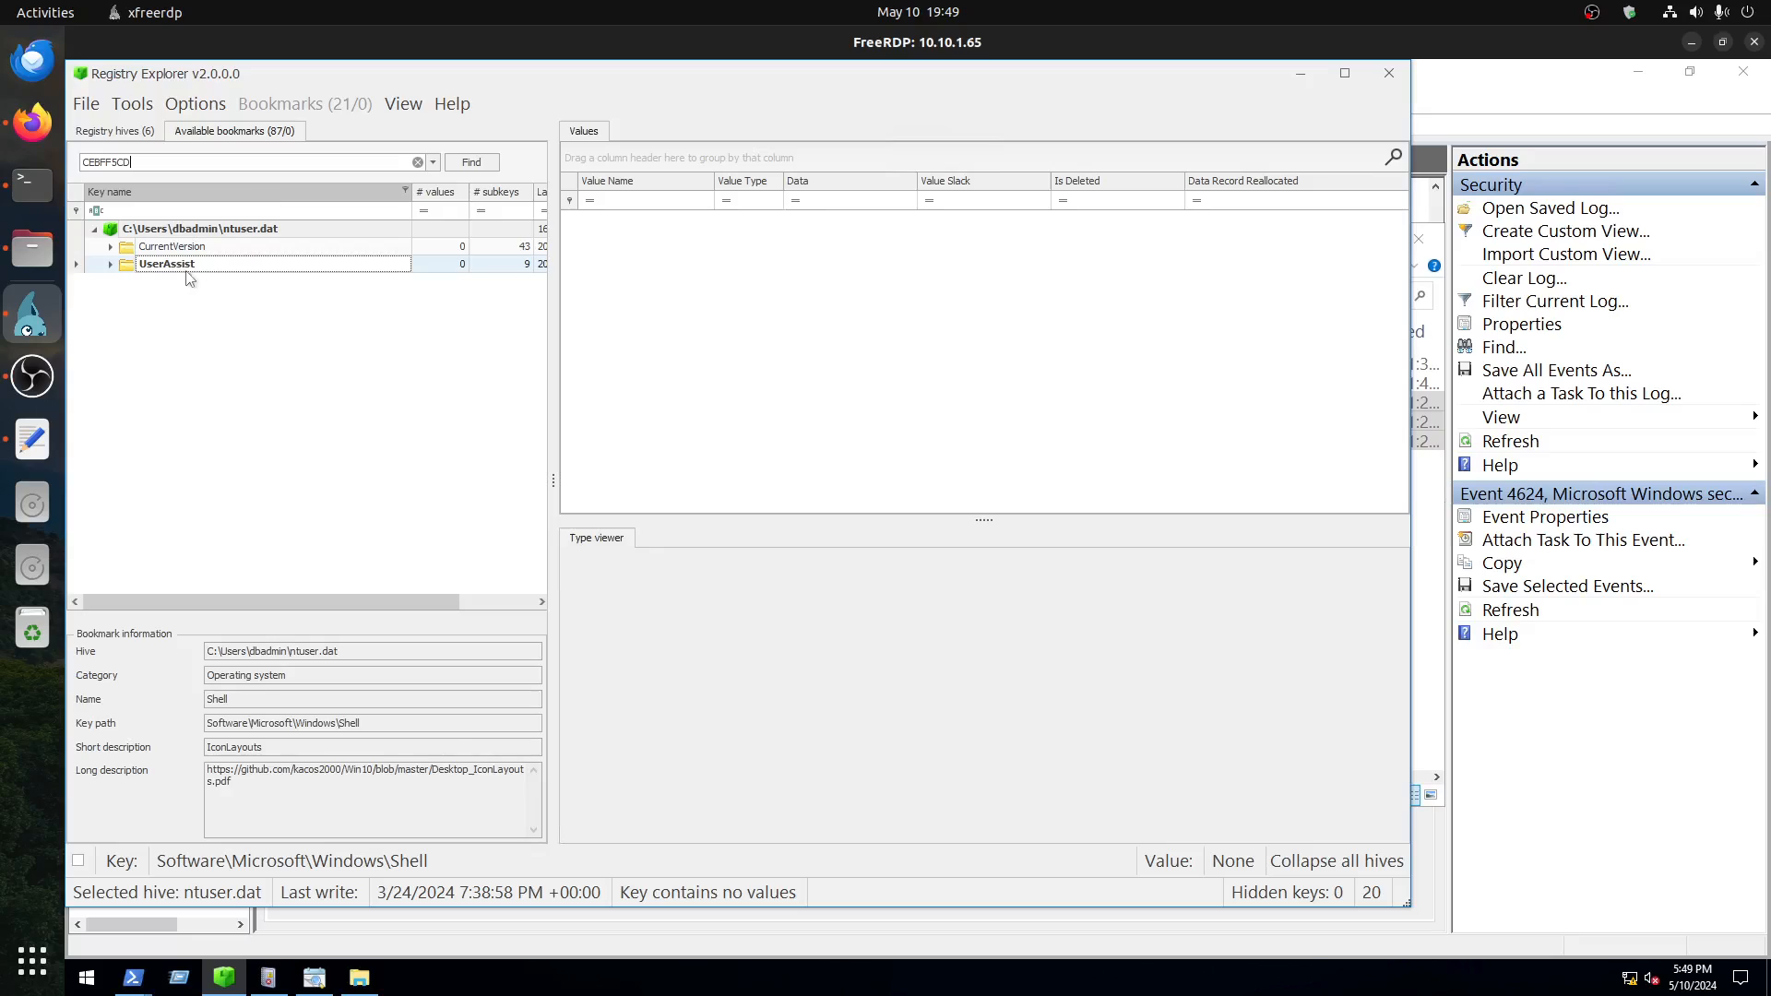
{"action": "left_click", "coordinate": [110, 265]}
{"action": "left_click", "coordinate": [222, 284]}
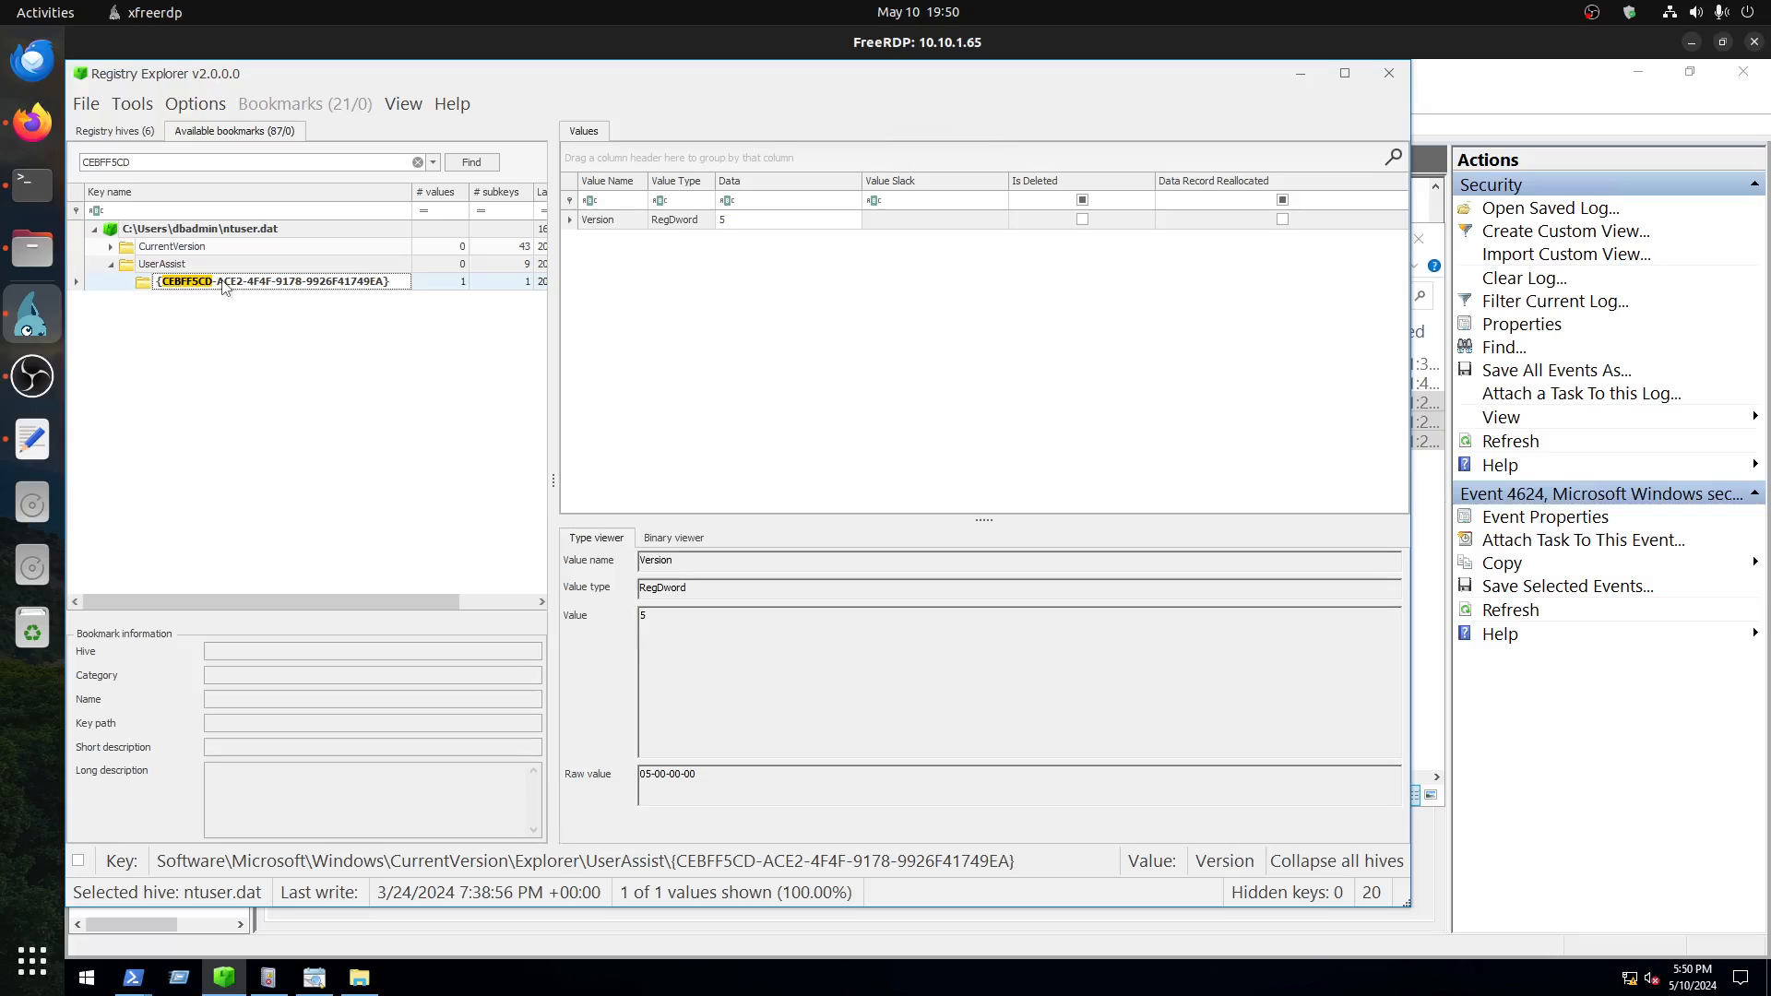
Step: Switch to File Explorer on the remote server and open the AppData\Roaming folder of the dbadmin profile
{"action": "left_click", "coordinate": [358, 978]}
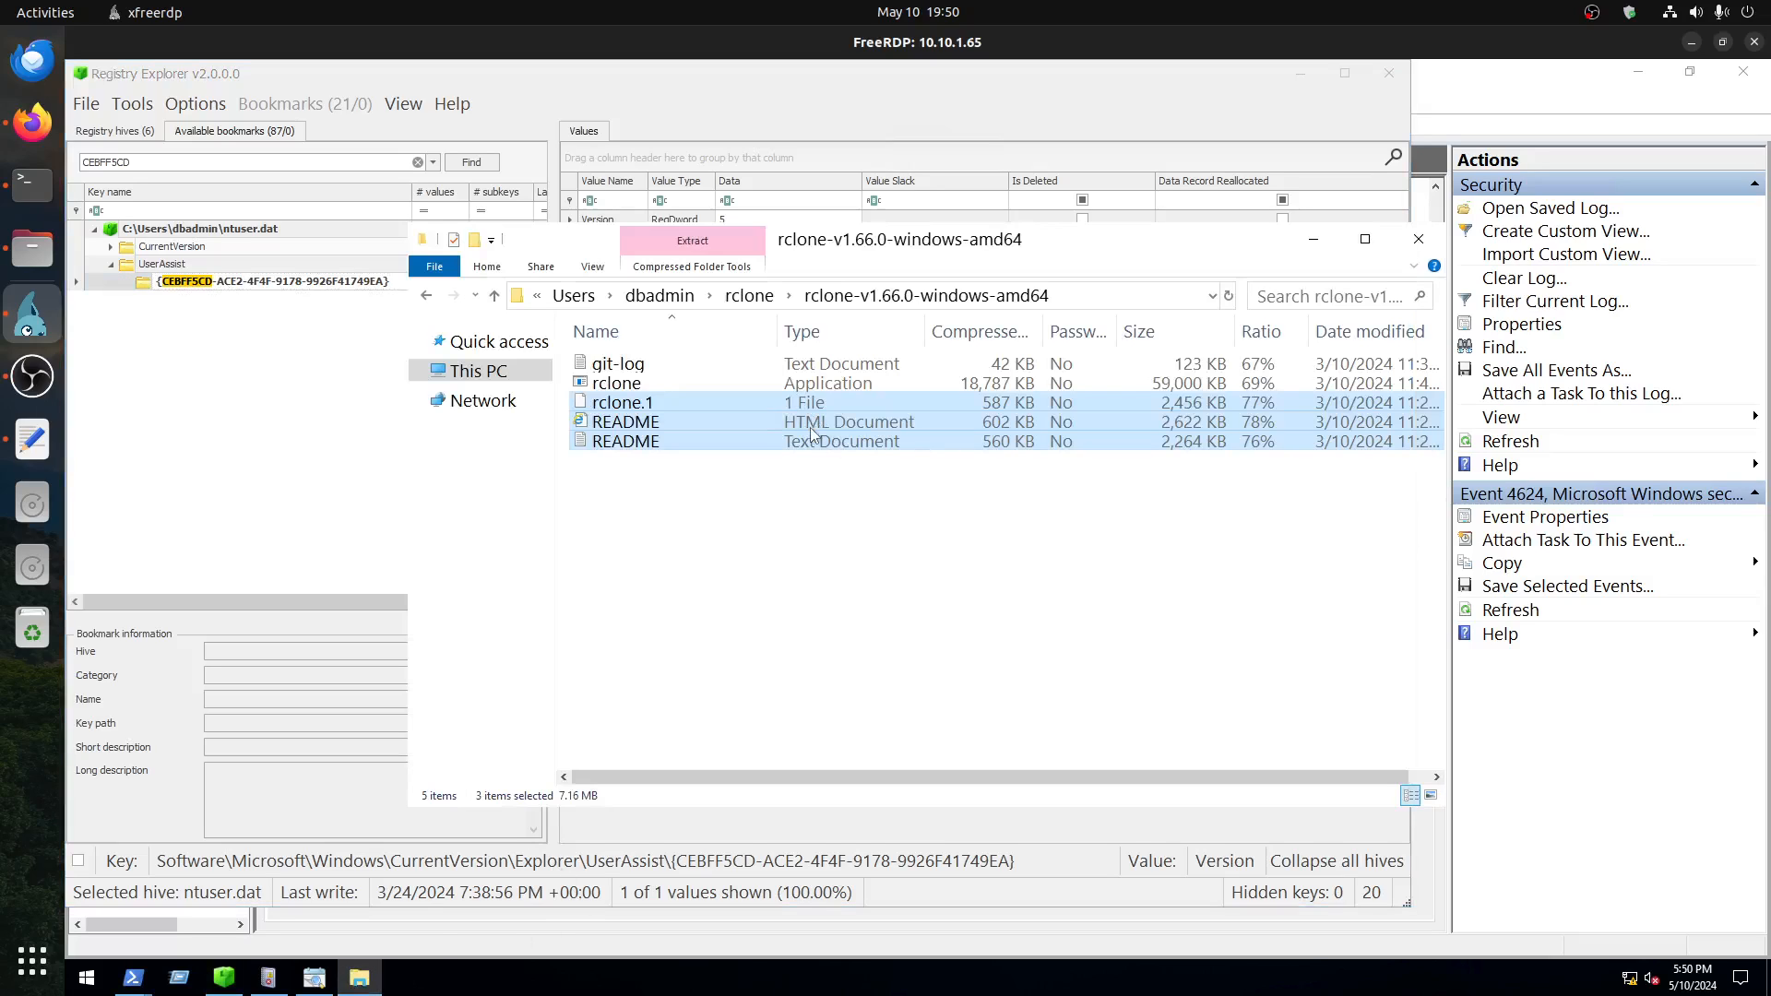
{"action": "left_click", "coordinate": [659, 295]}
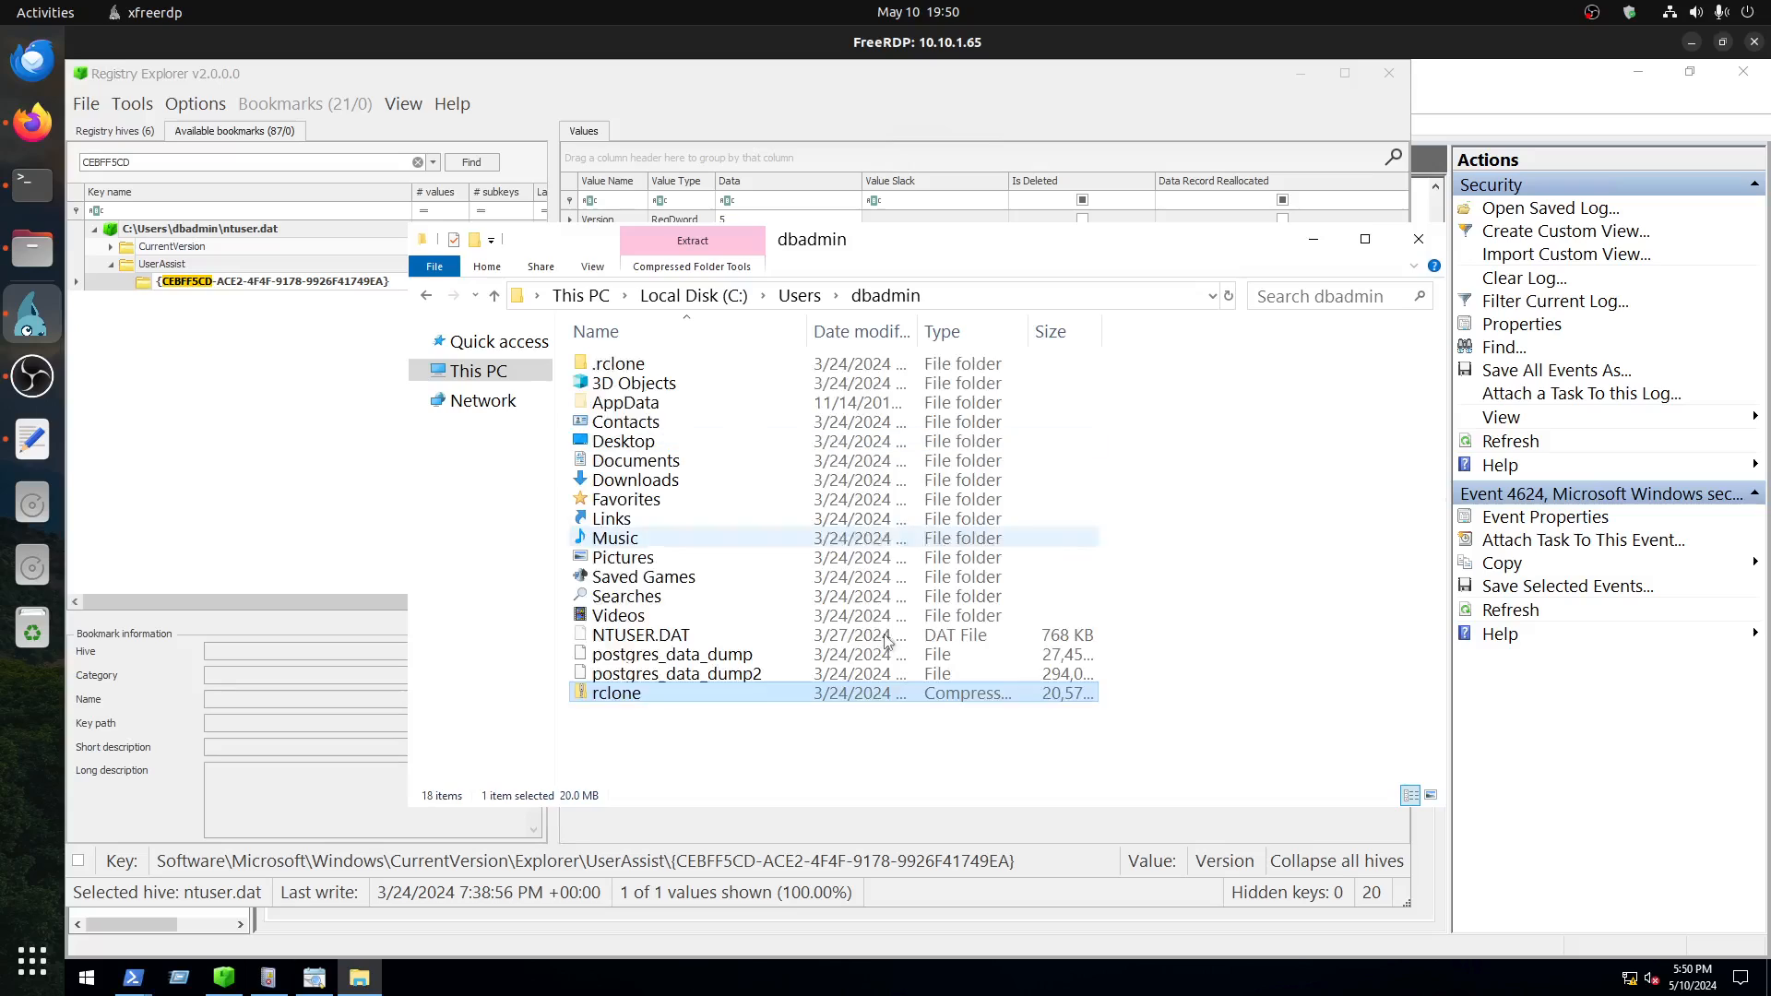
{"action": "double_click", "coordinate": [618, 406]}
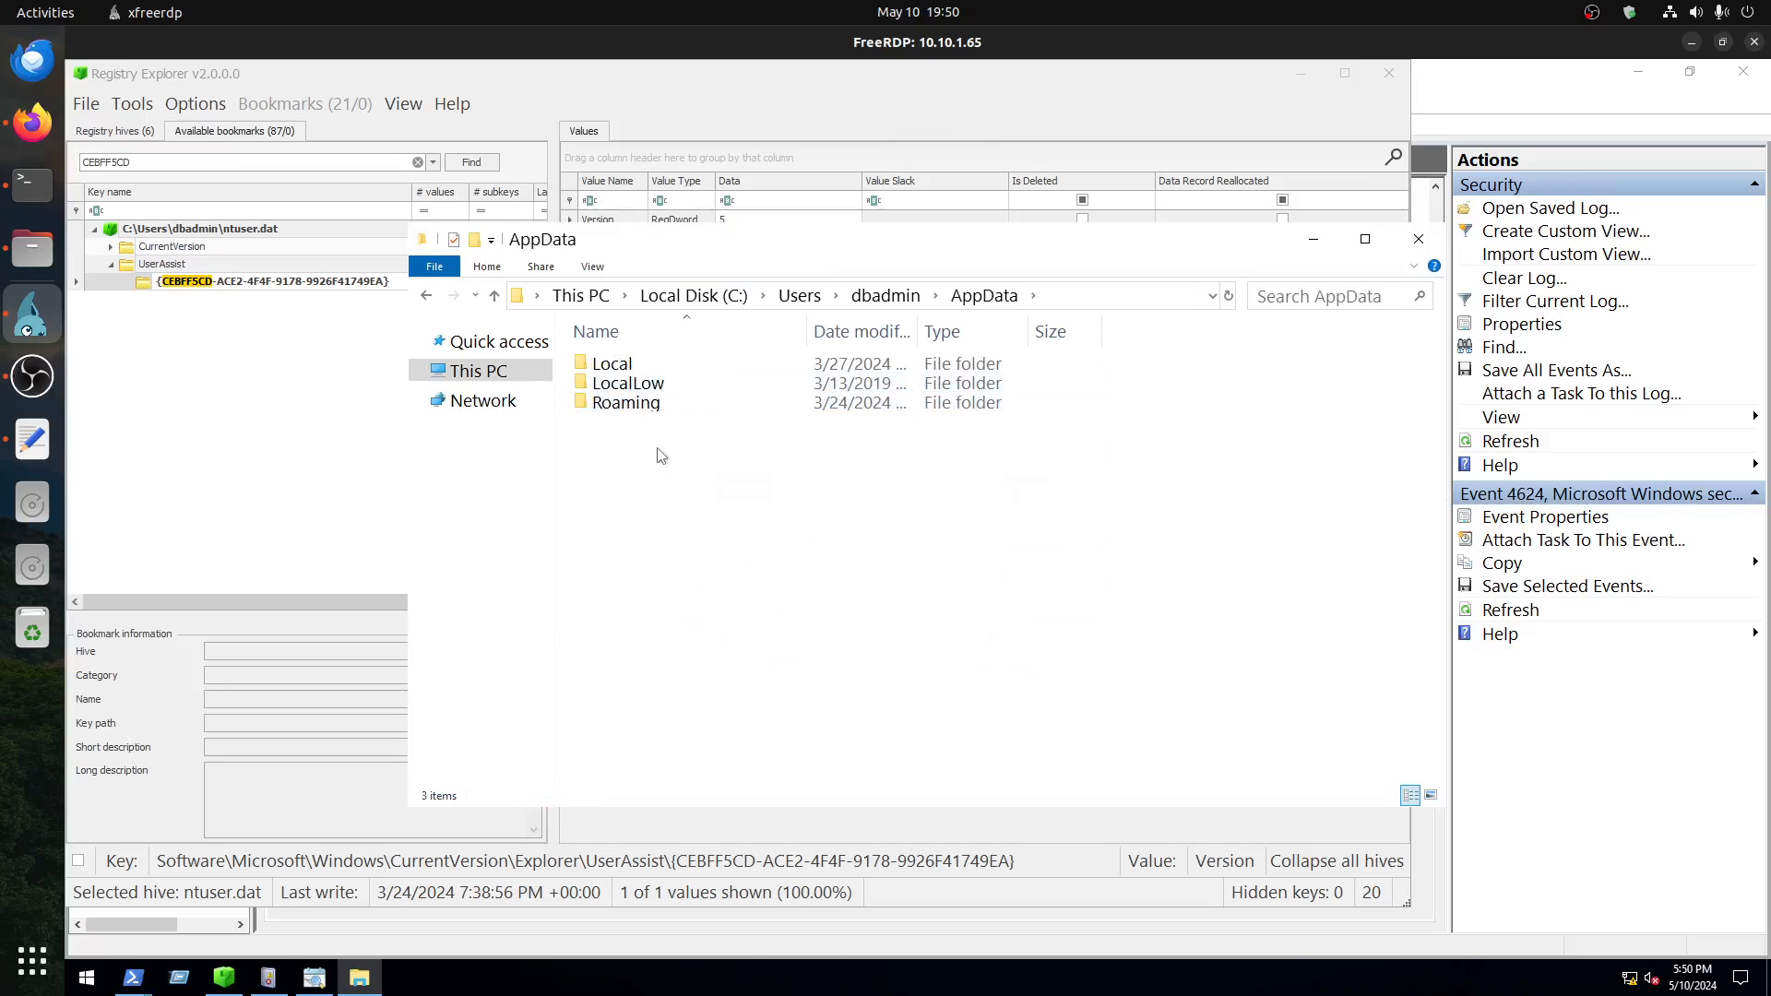
{"action": "double_click", "coordinate": [646, 406]}
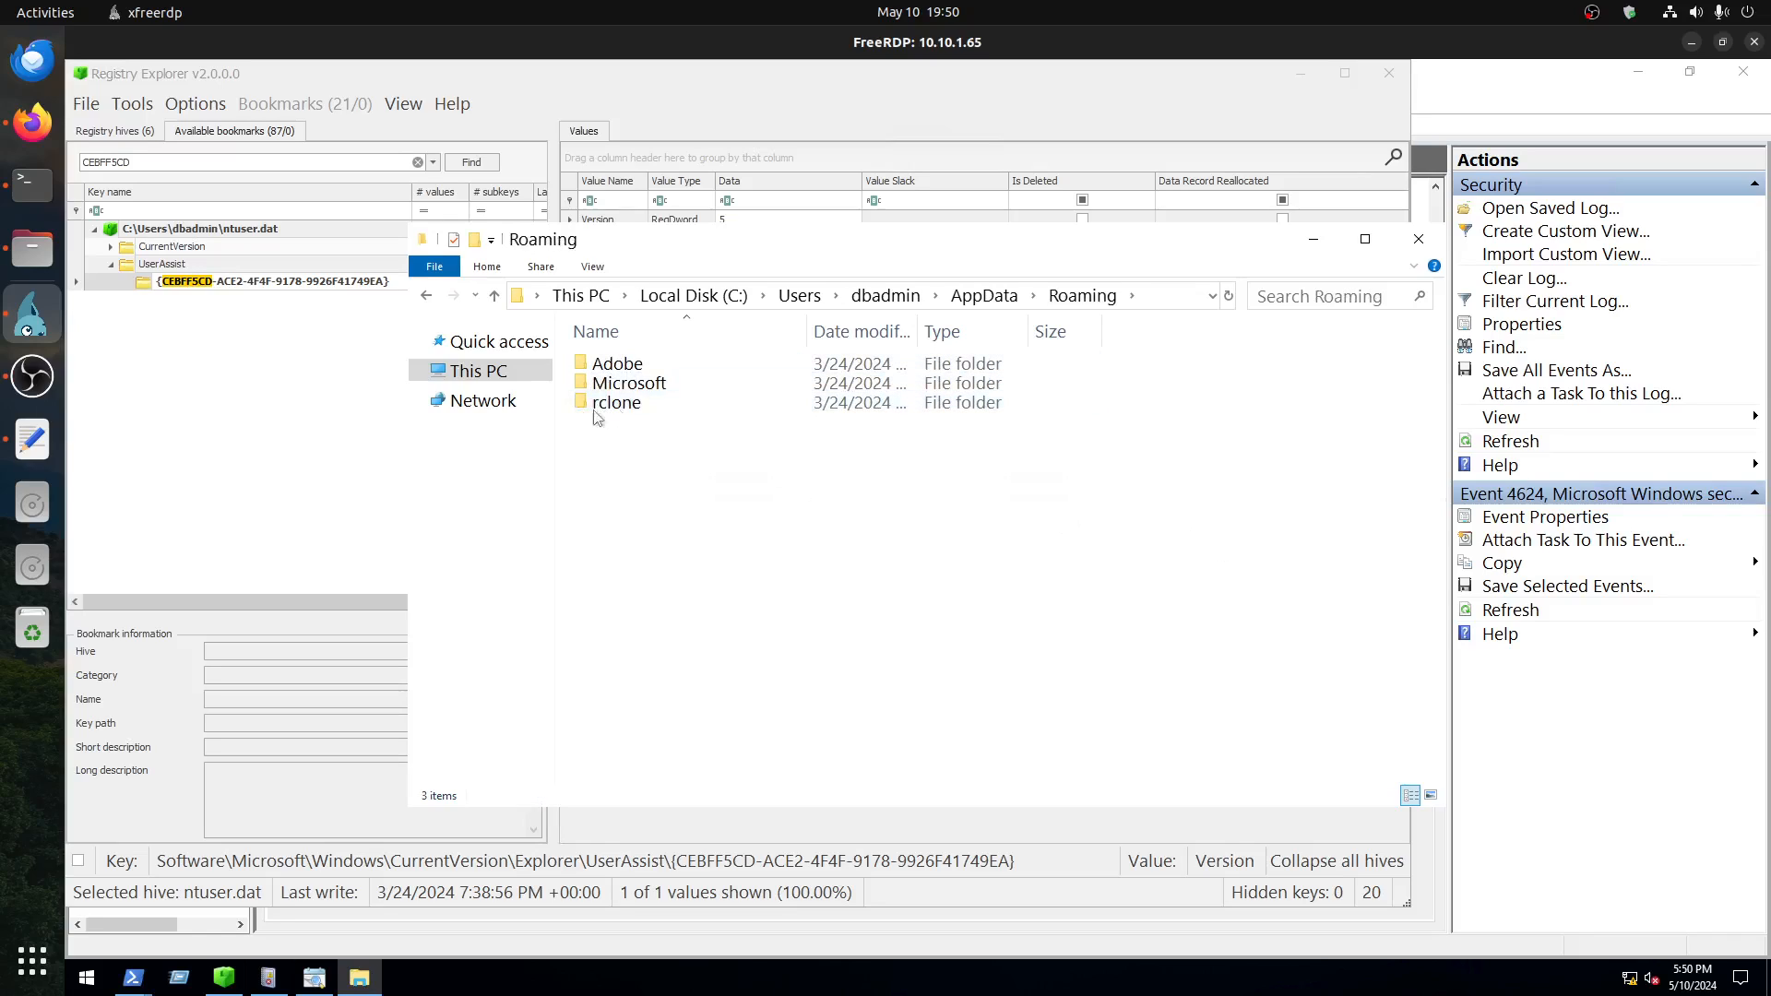
Step: Look through the Credentials, Crypto and Internet Explorer subfolders of the Microsoft folder in dbadmin's Roaming profile
{"action": "double_click", "coordinate": [627, 384]}
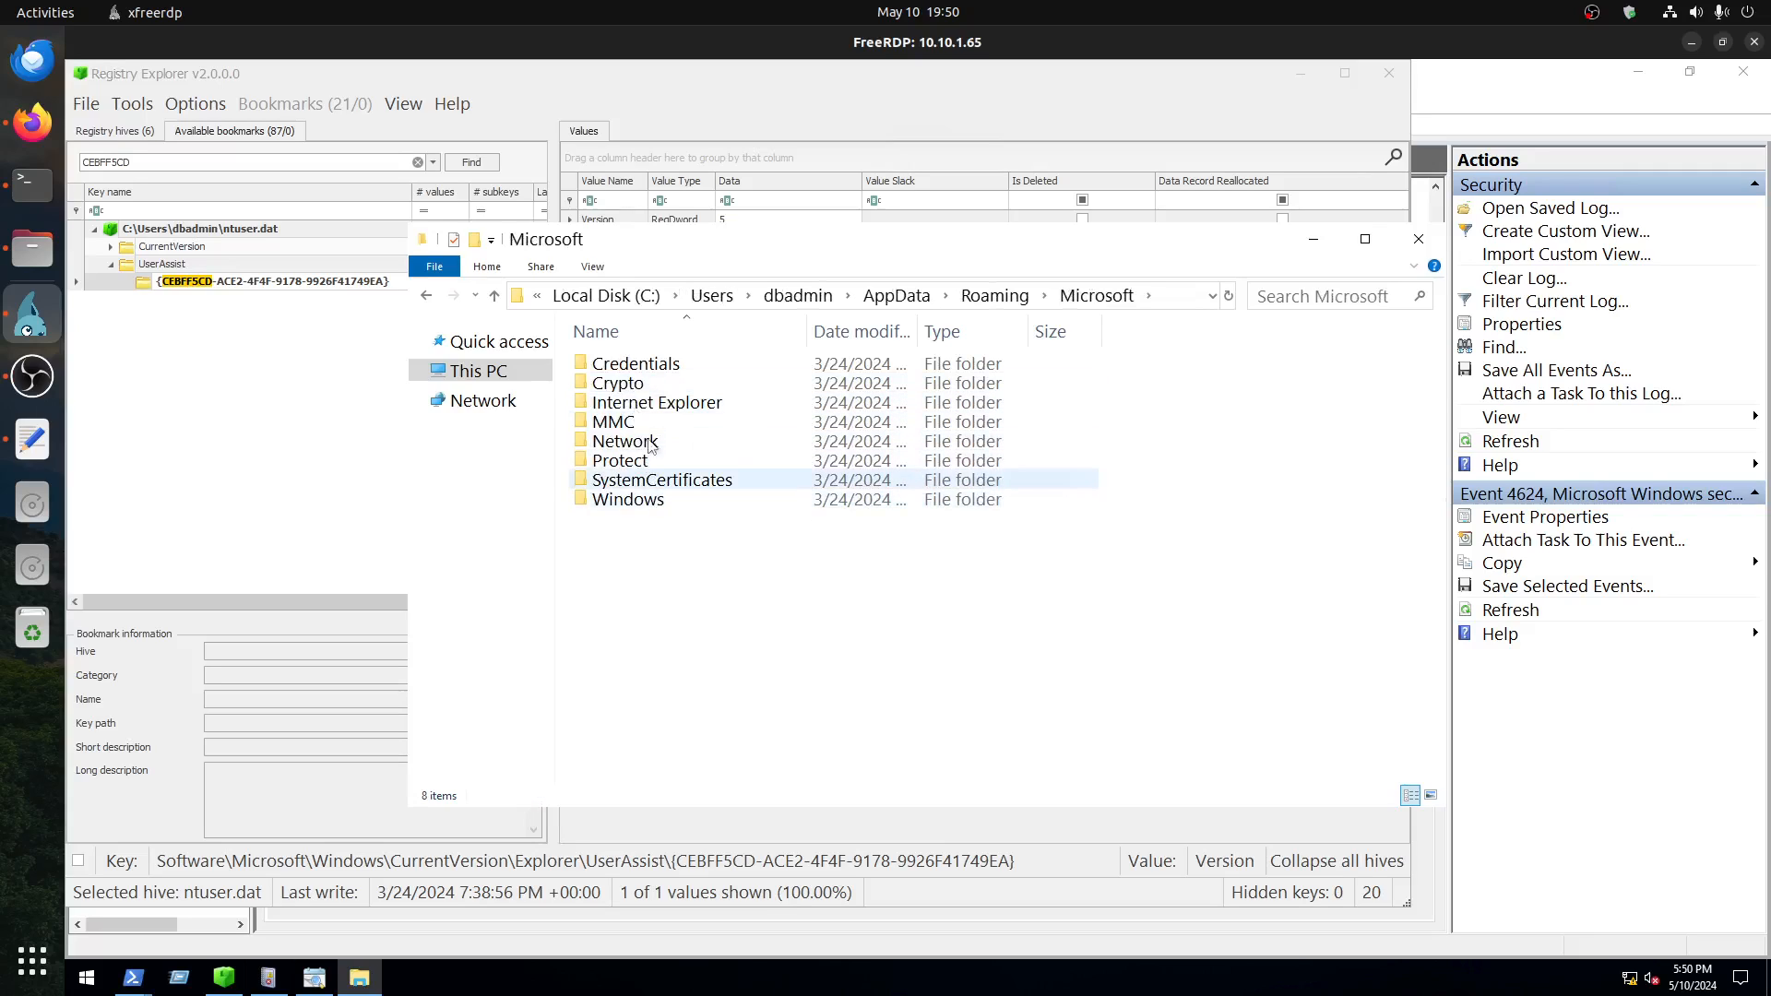
{"action": "double_click", "coordinate": [649, 366]}
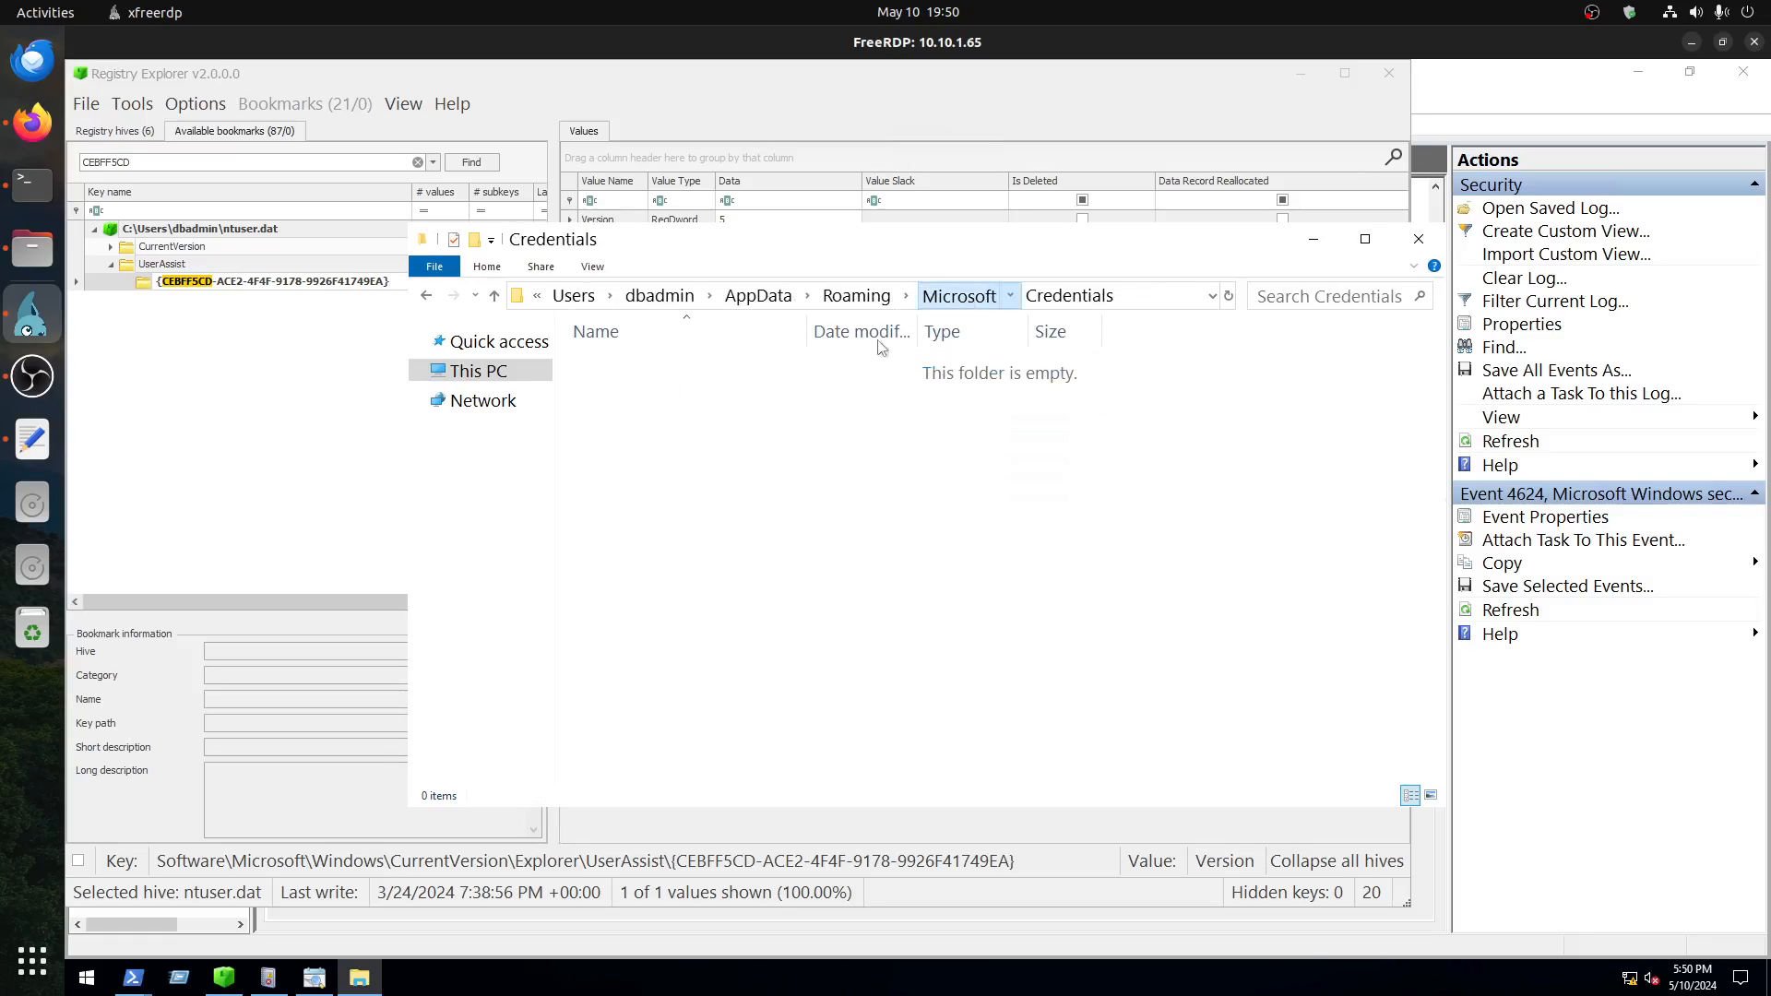
{"action": "left_click", "coordinate": [959, 295]}
{"action": "left_click", "coordinate": [633, 391]}
{"action": "double_click", "coordinate": [632, 390]}
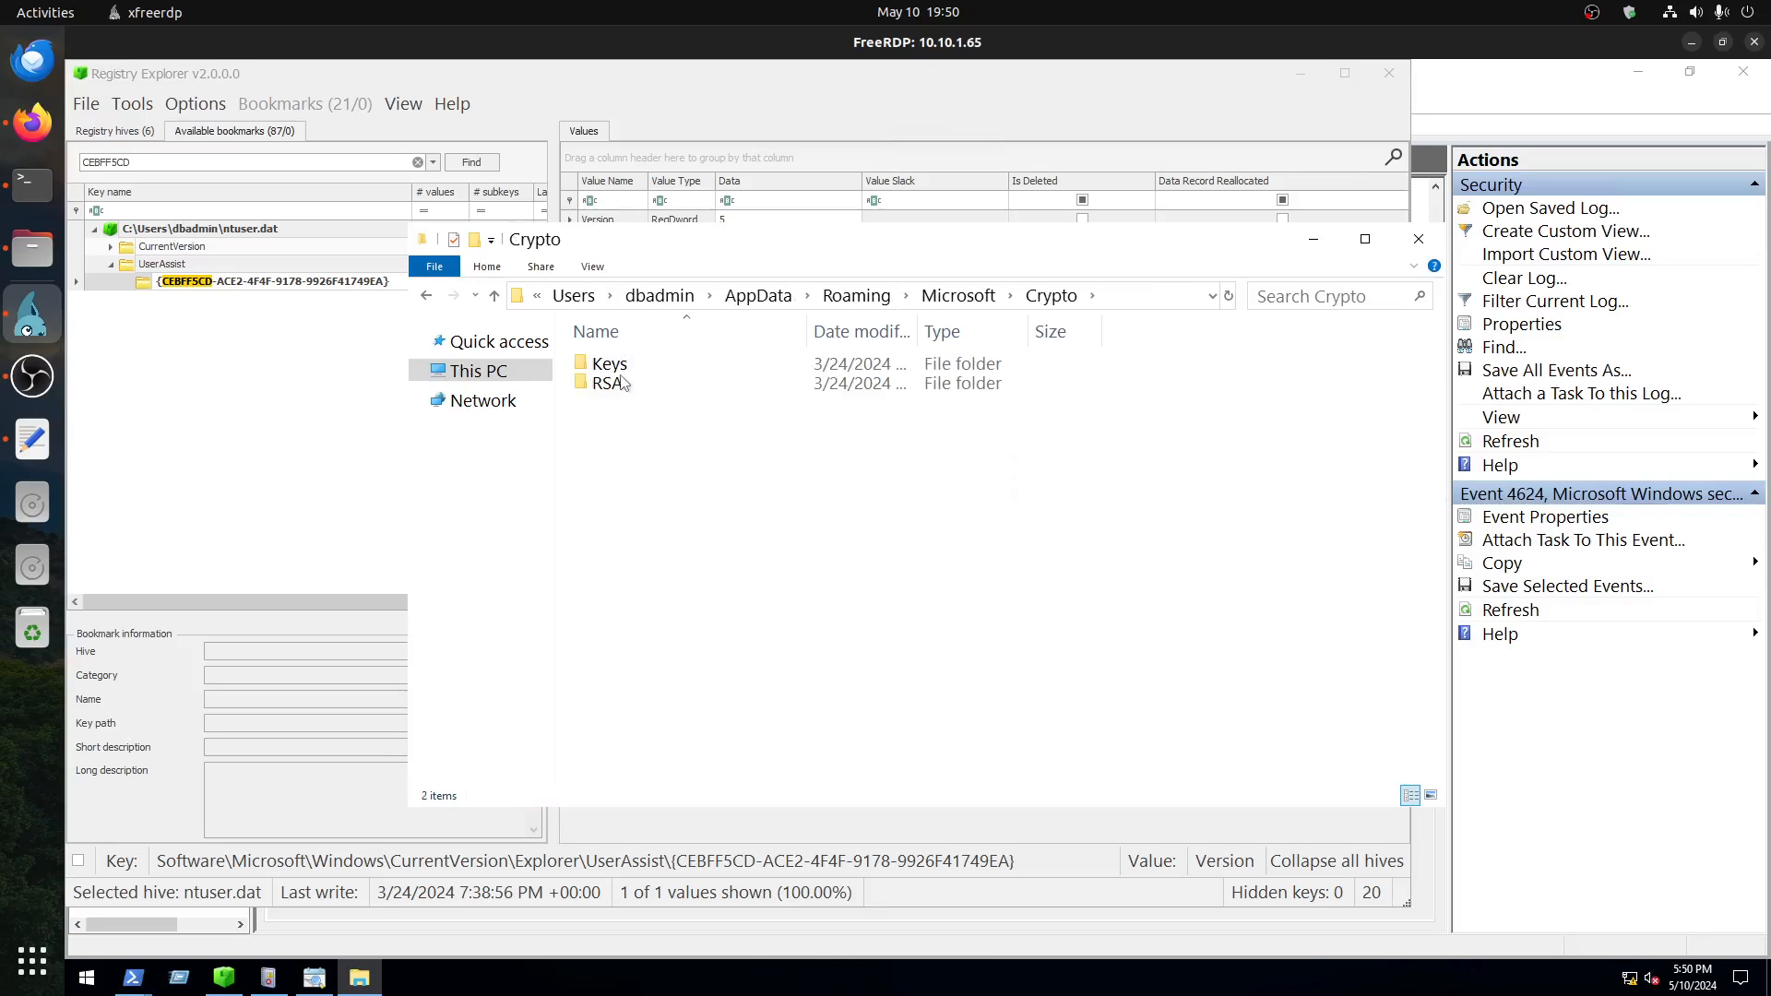
{"action": "left_click", "coordinate": [958, 295]}
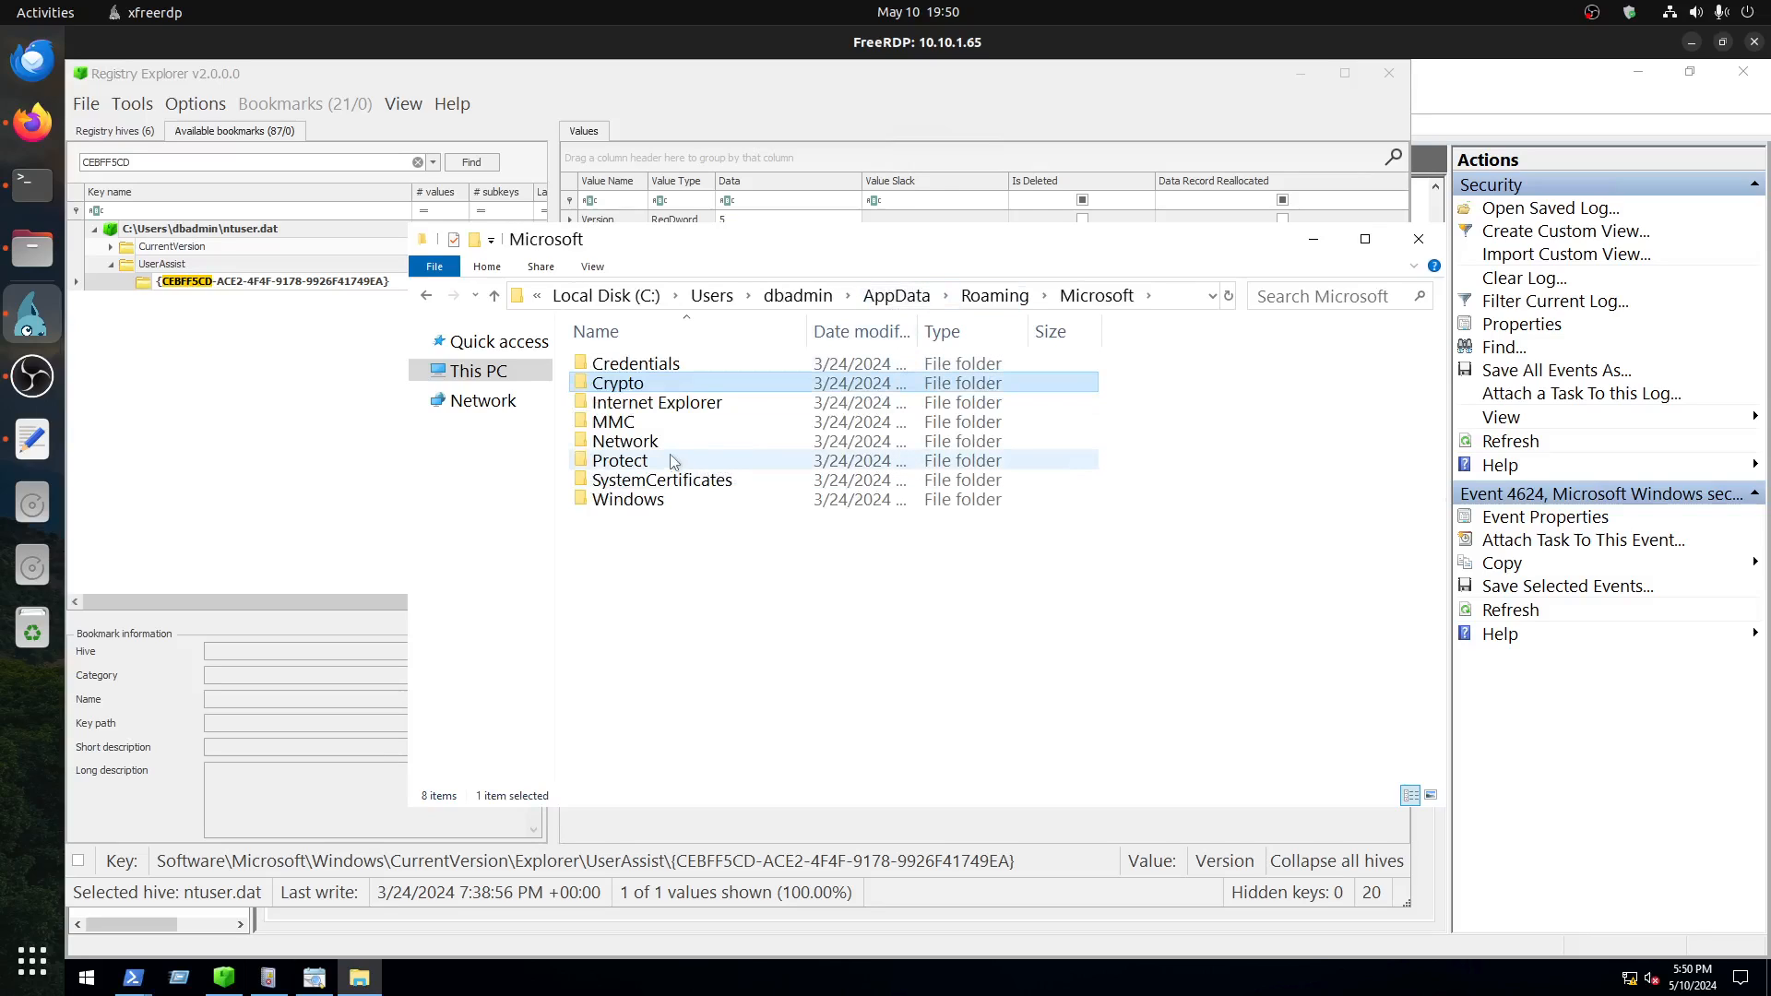
{"action": "double_click", "coordinate": [668, 404]}
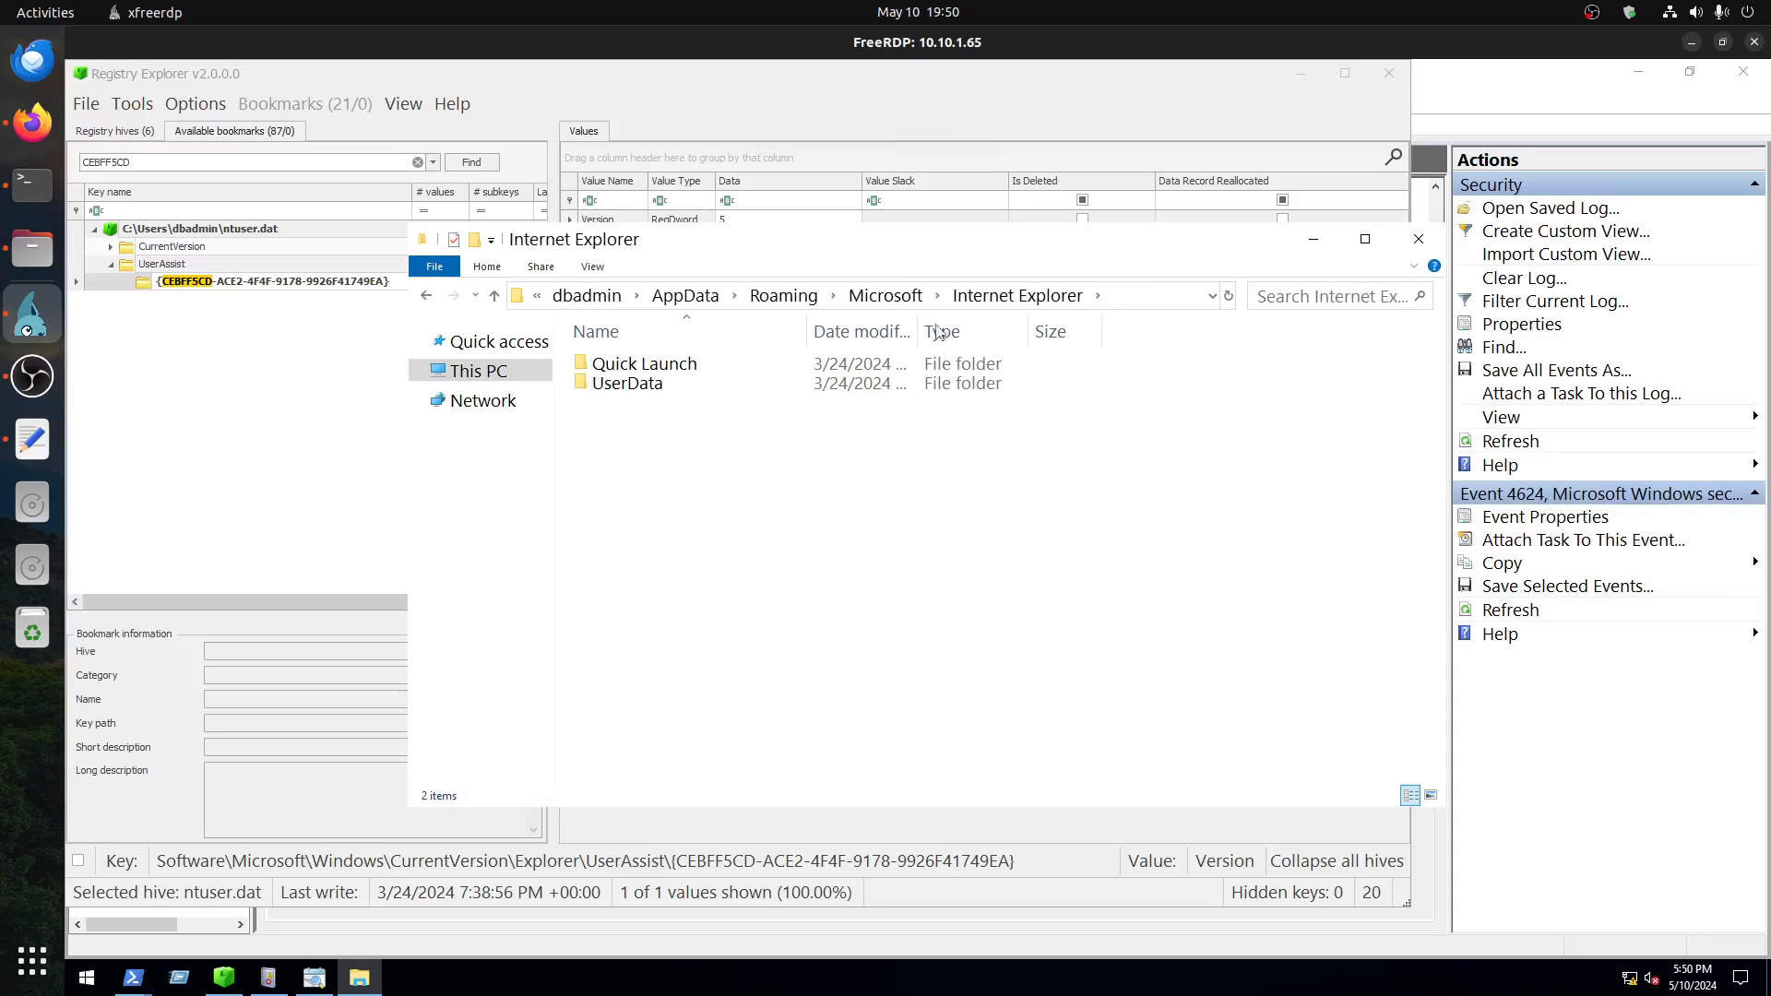
{"action": "left_click", "coordinate": [886, 295]}
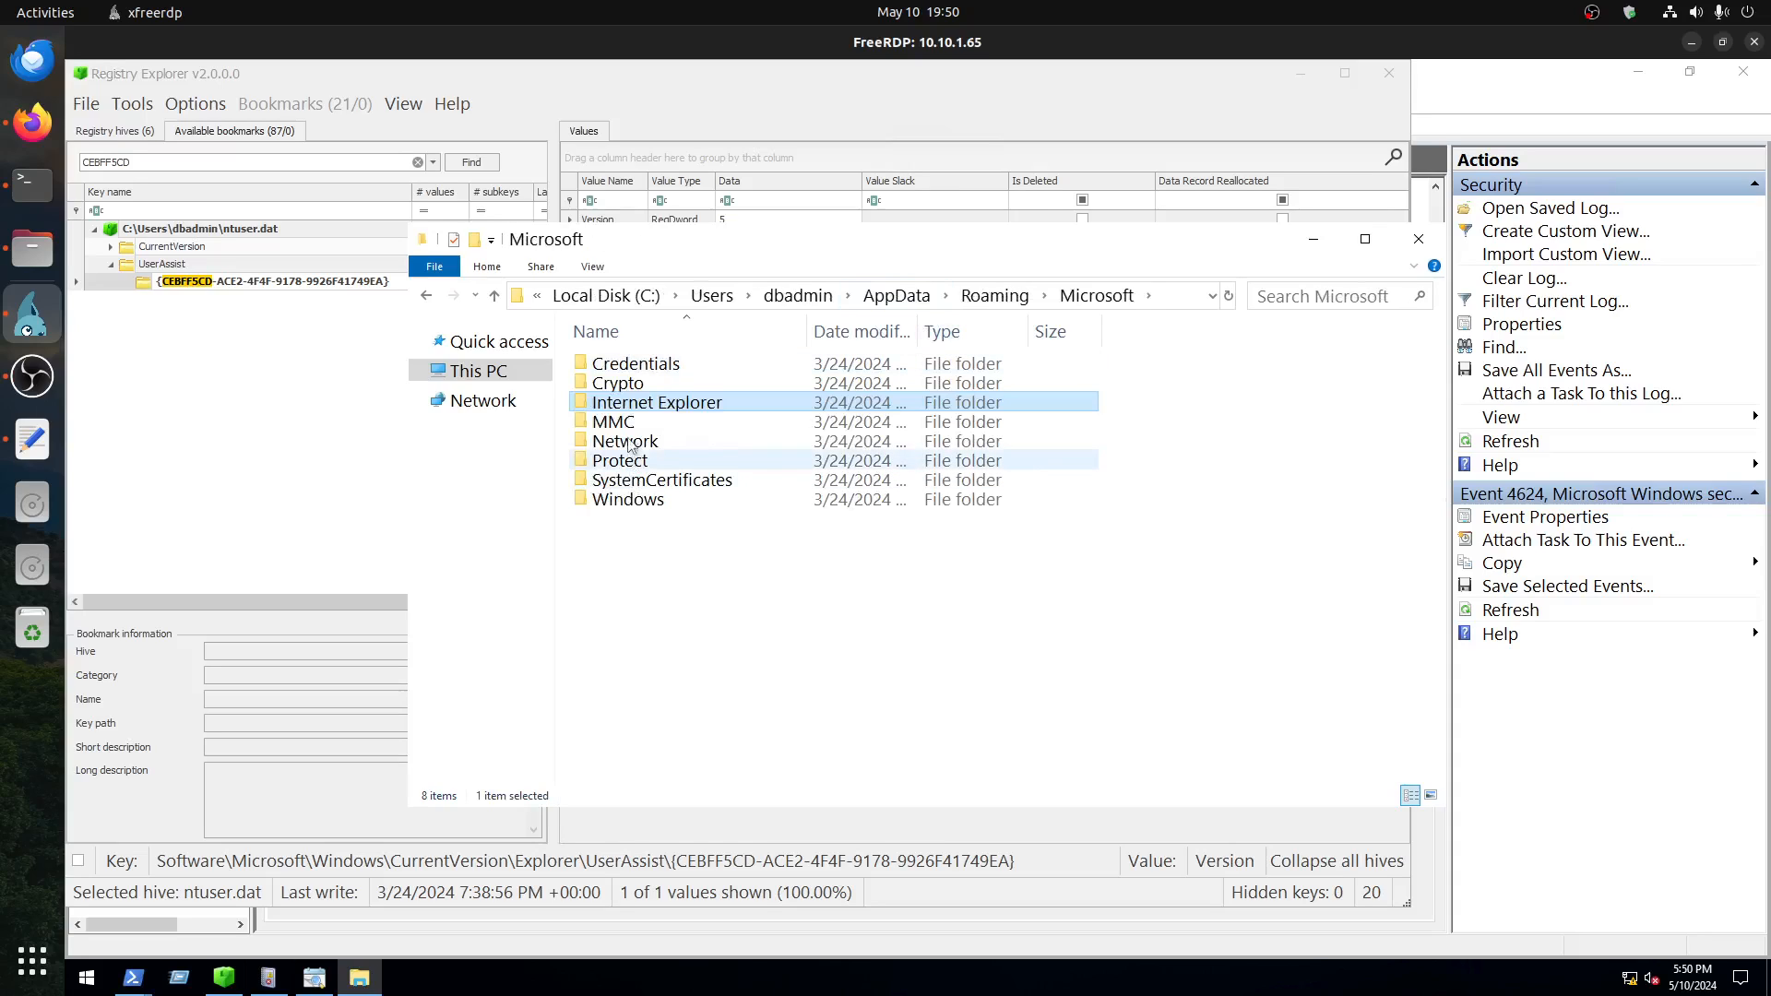
Step: Return to dbadmin's AppData\Roaming folder and open its rclone subfolder
{"action": "left_click", "coordinate": [896, 296]}
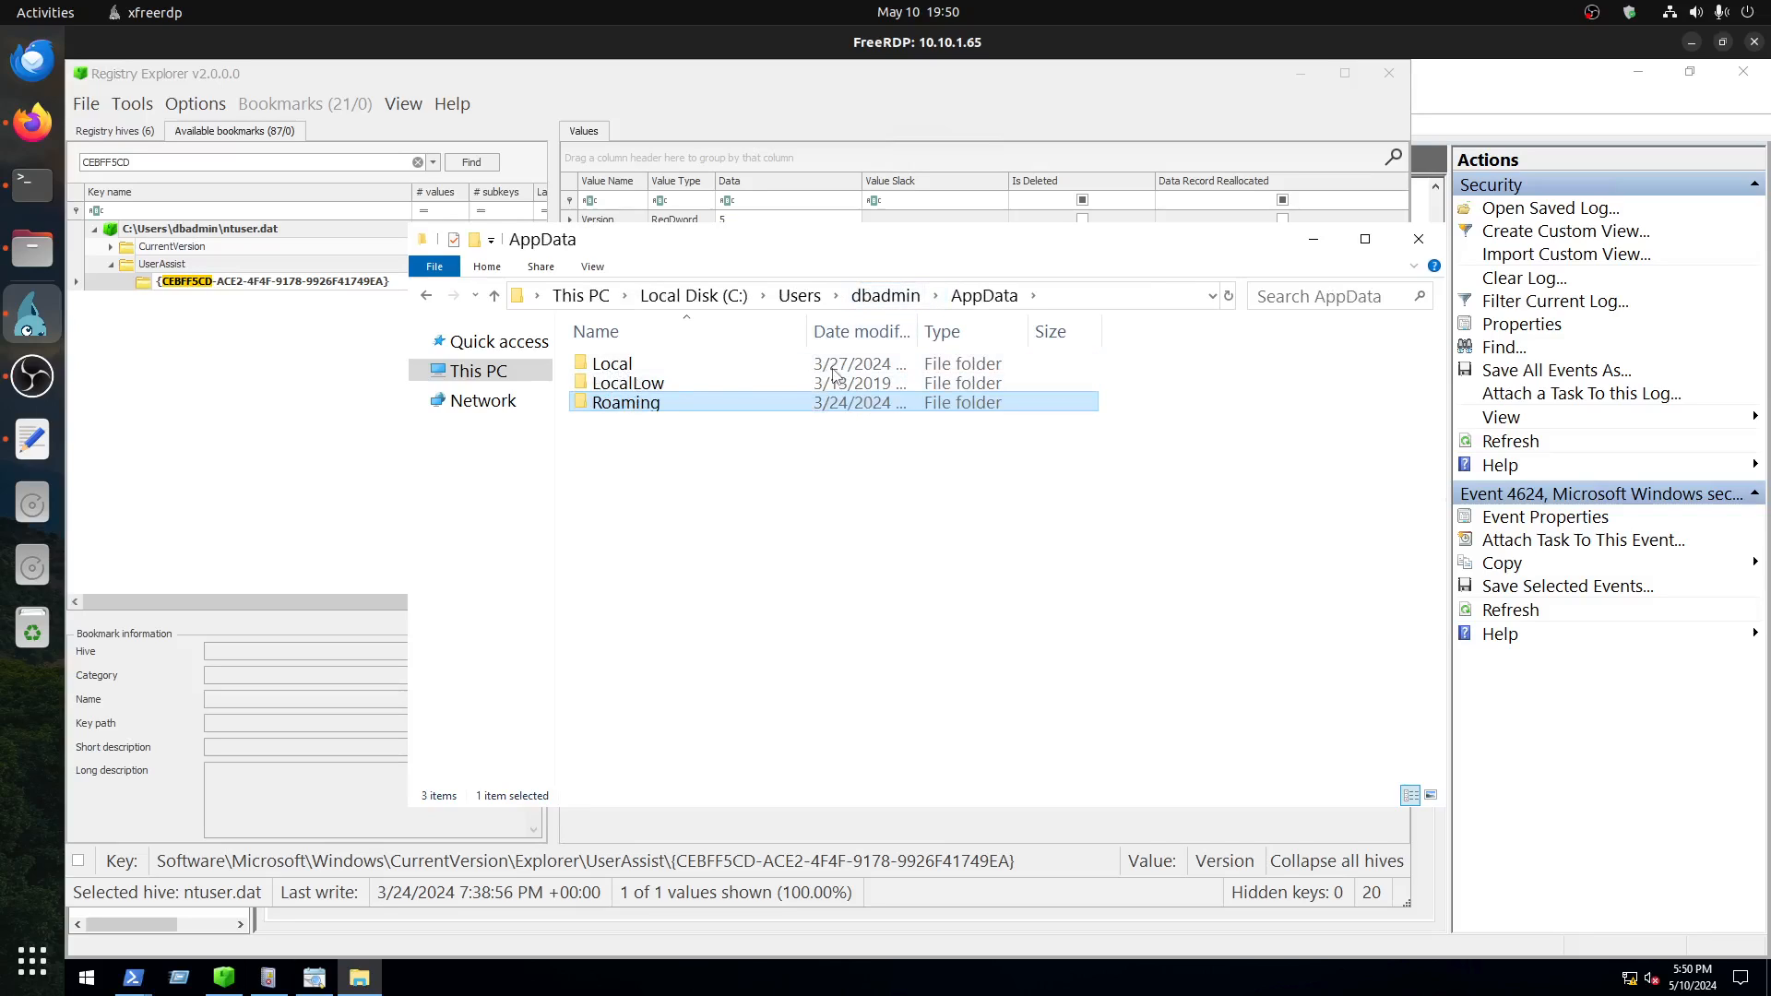
{"action": "double_click", "coordinate": [647, 412]}
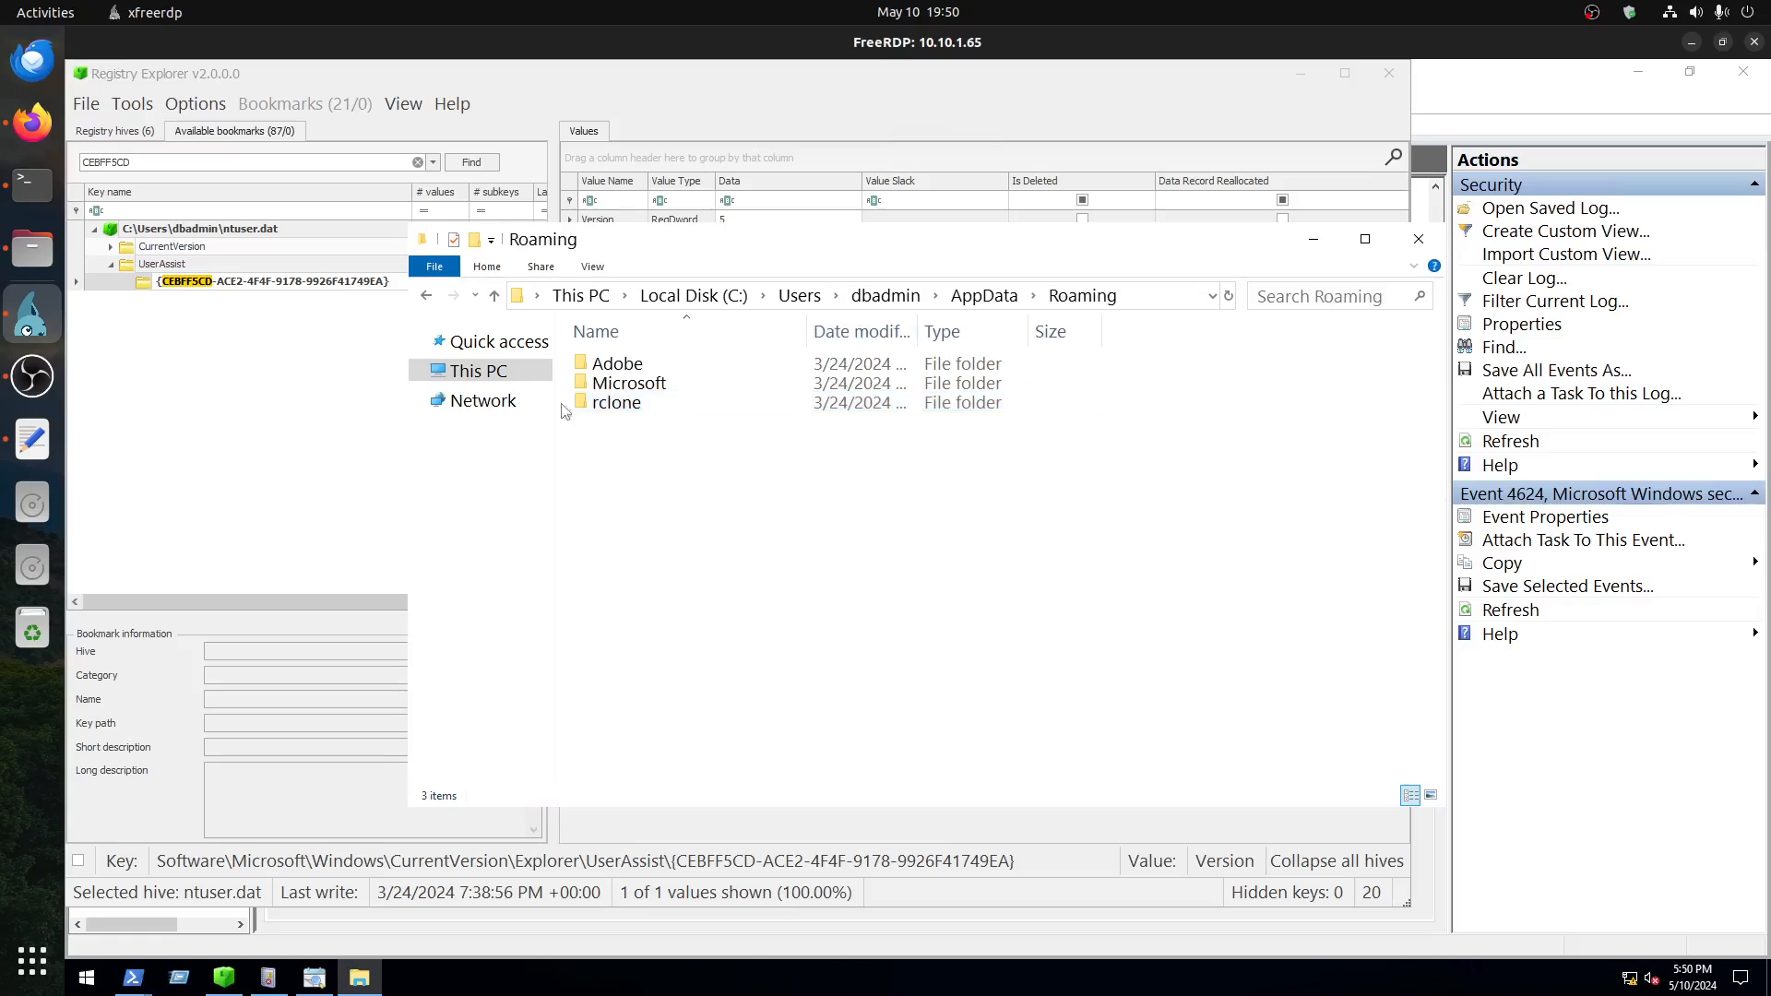
{"action": "left_click", "coordinate": [608, 407]}
{"action": "double_click", "coordinate": [606, 403]}
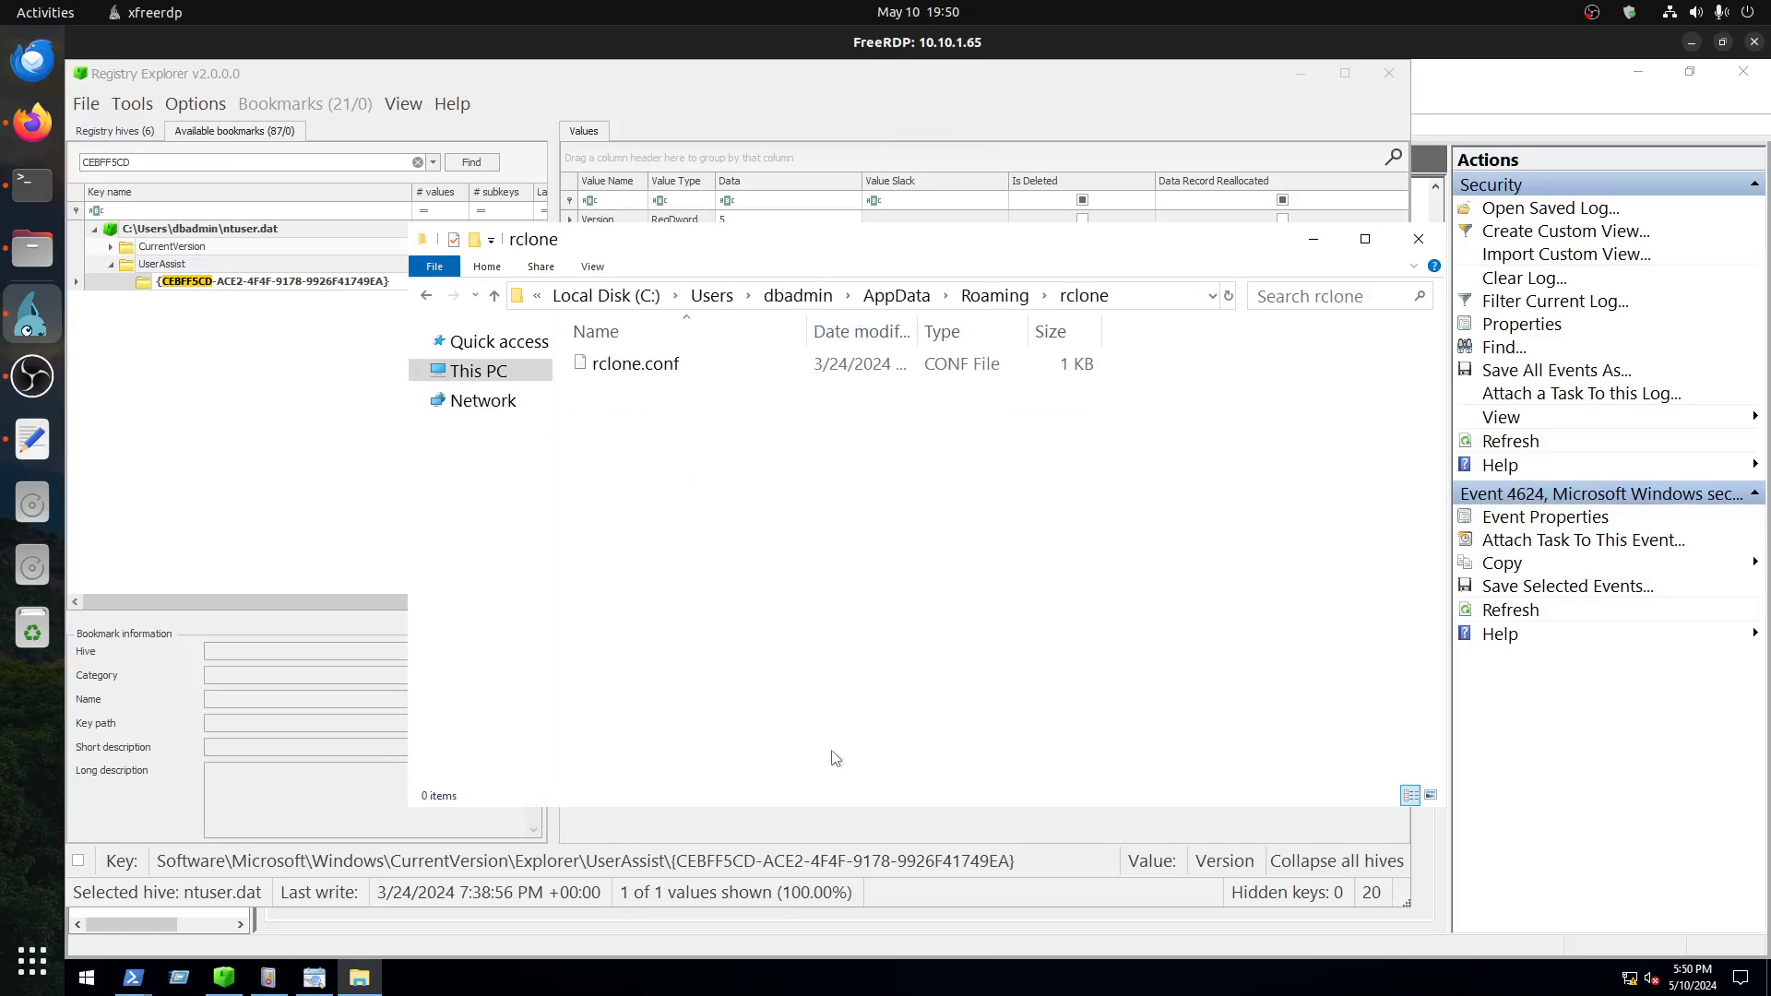
Step: Open rclone.conf in Notepad to view the configured remote's account details
{"action": "double_click", "coordinate": [626, 370]}
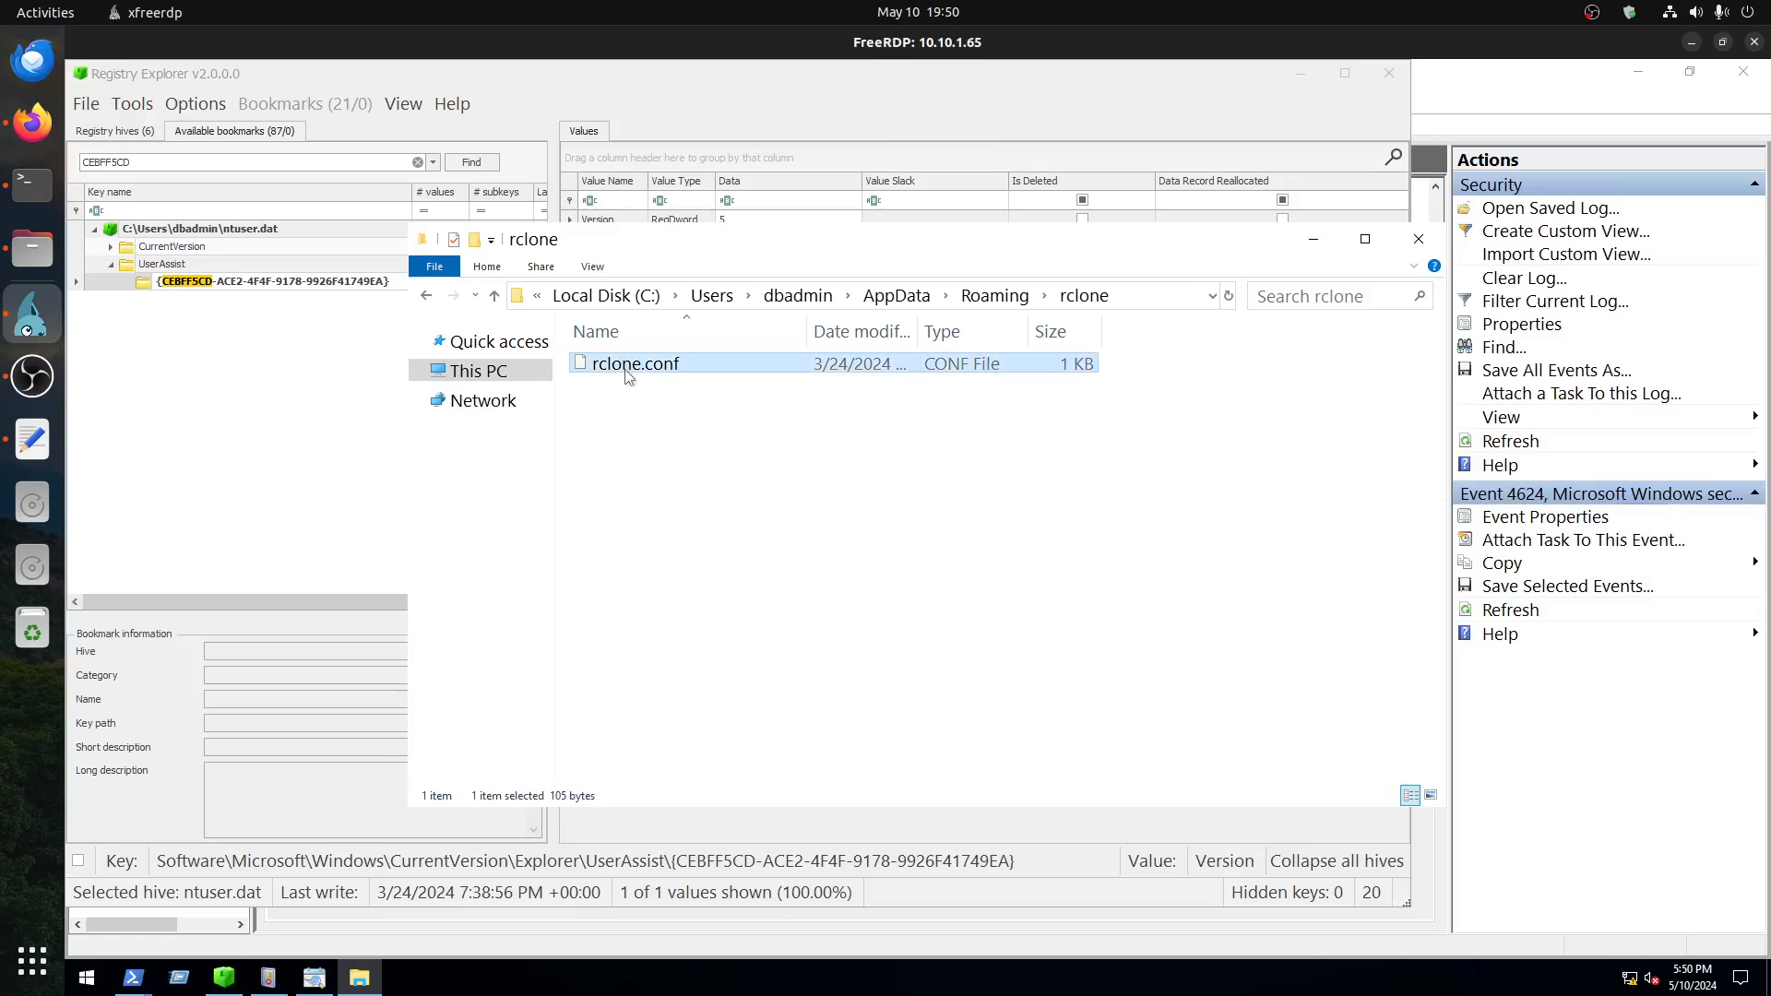
{"action": "left_click", "coordinate": [850, 395]}
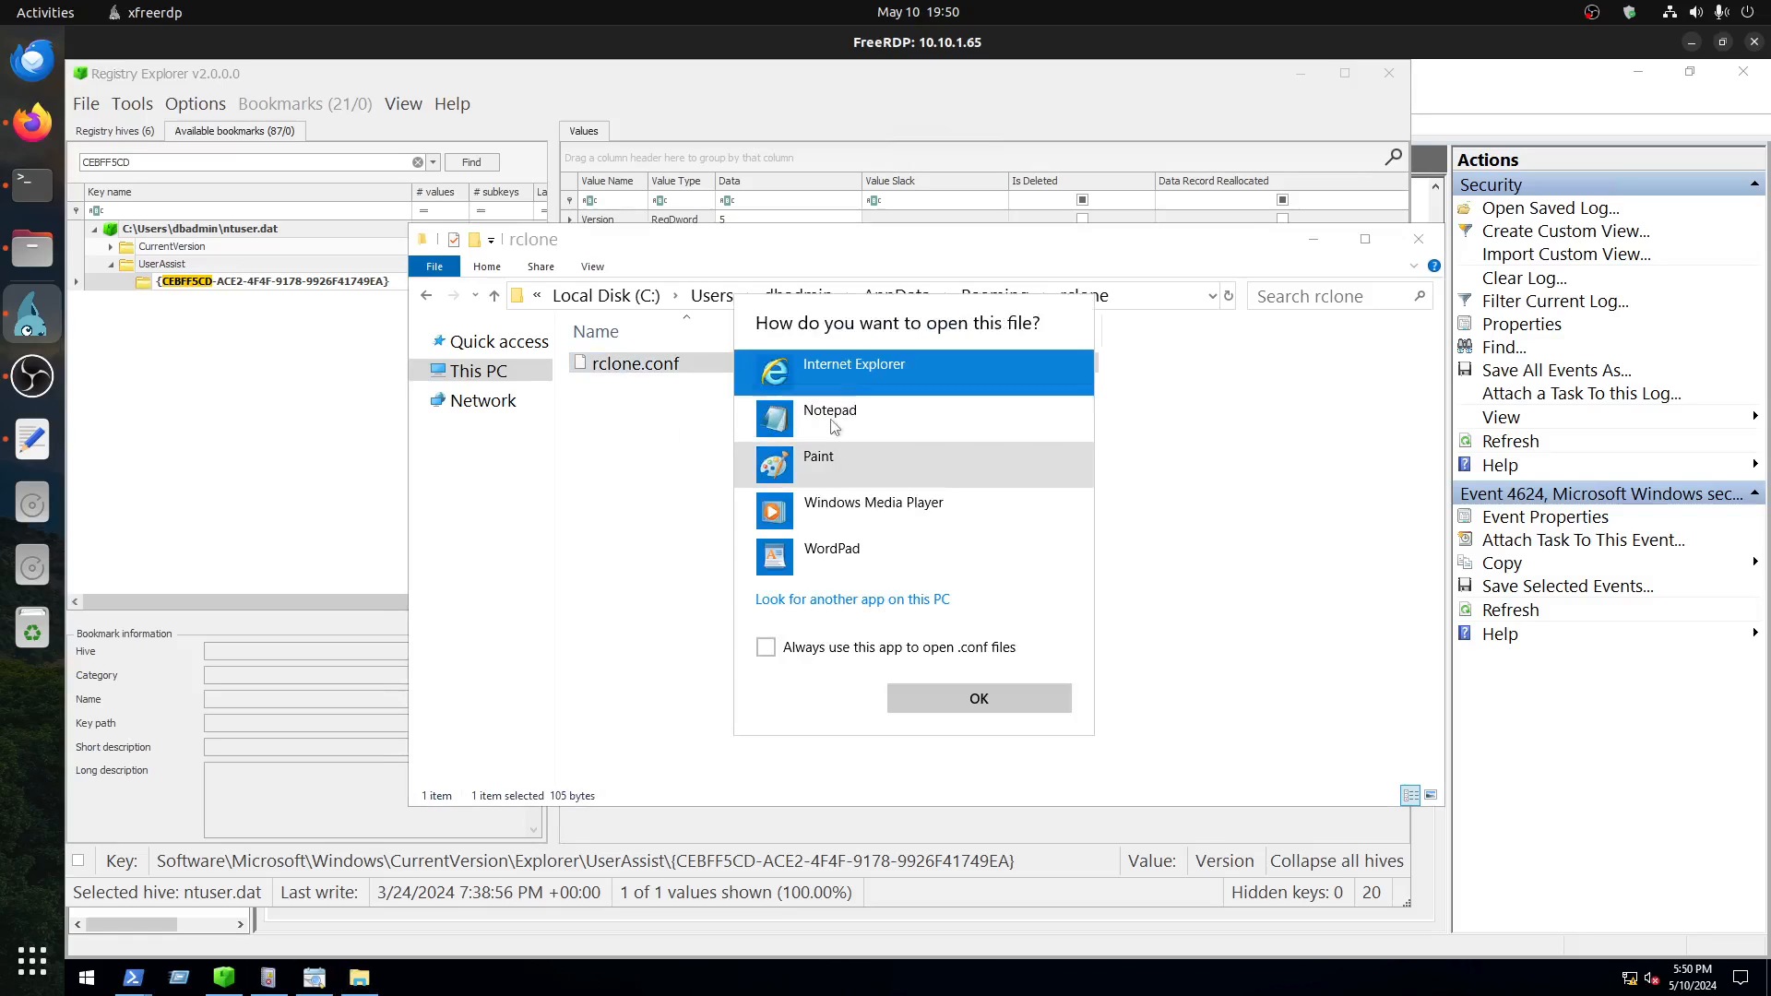
{"action": "left_click", "coordinate": [837, 418]}
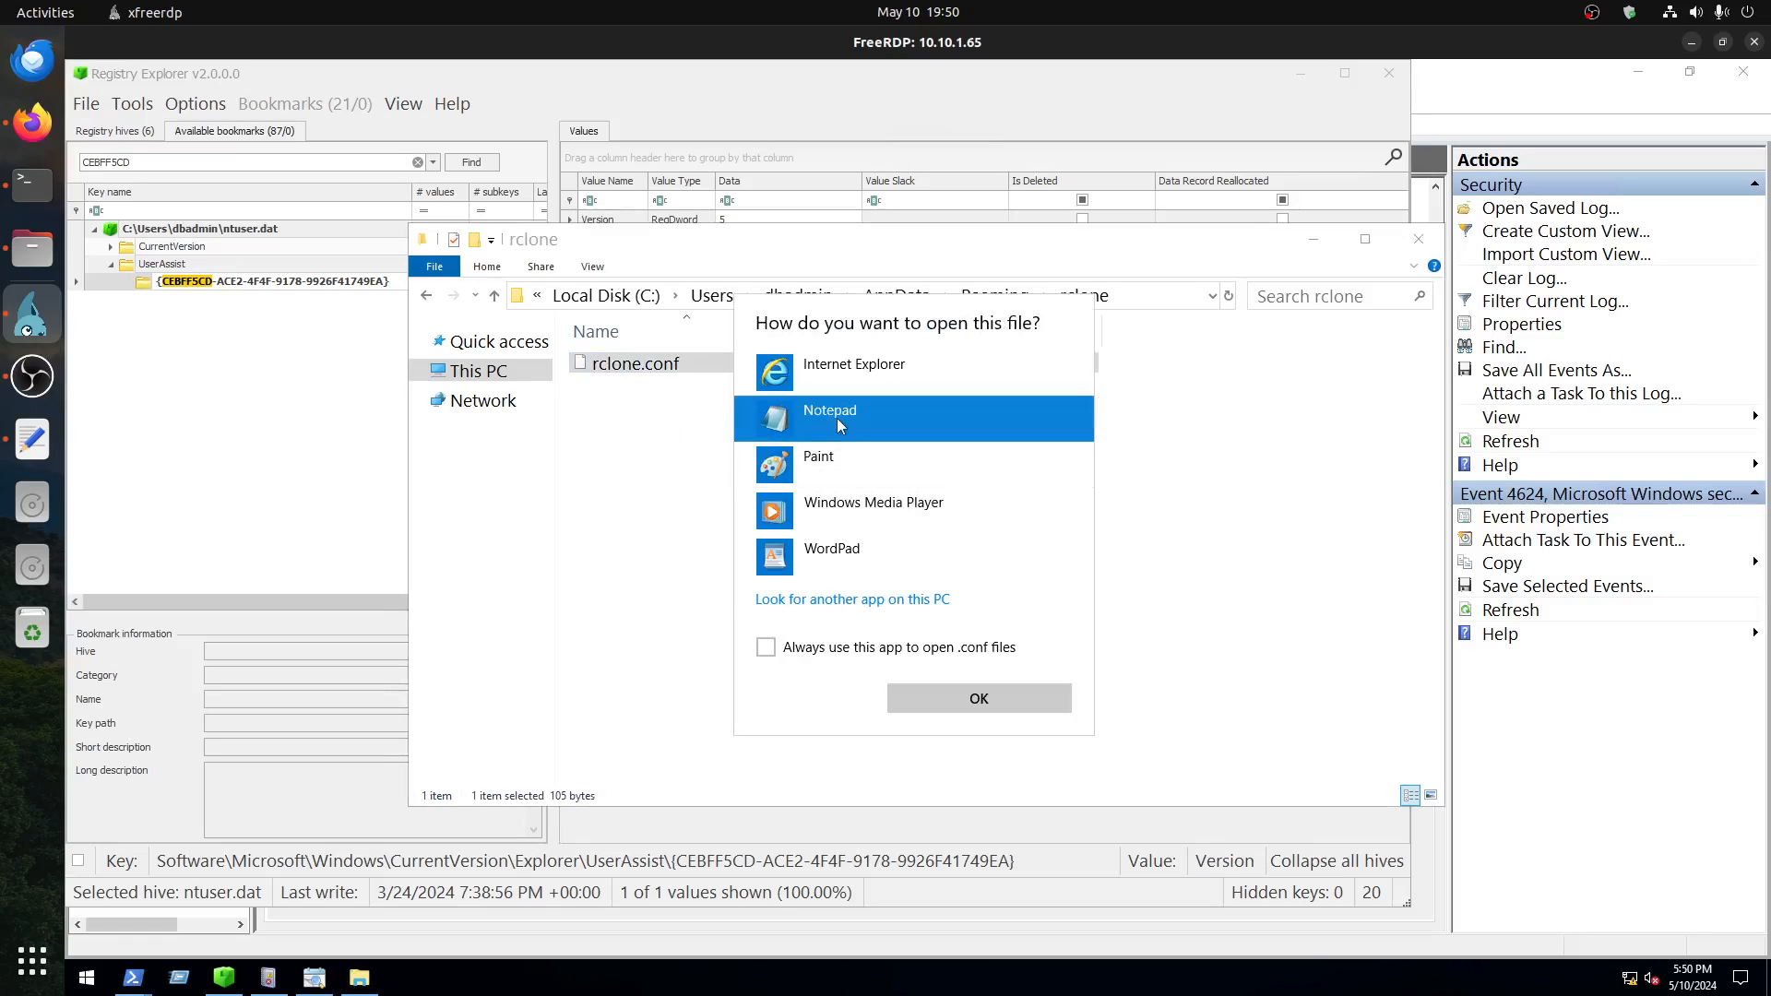
{"action": "left_click", "coordinate": [954, 693]}
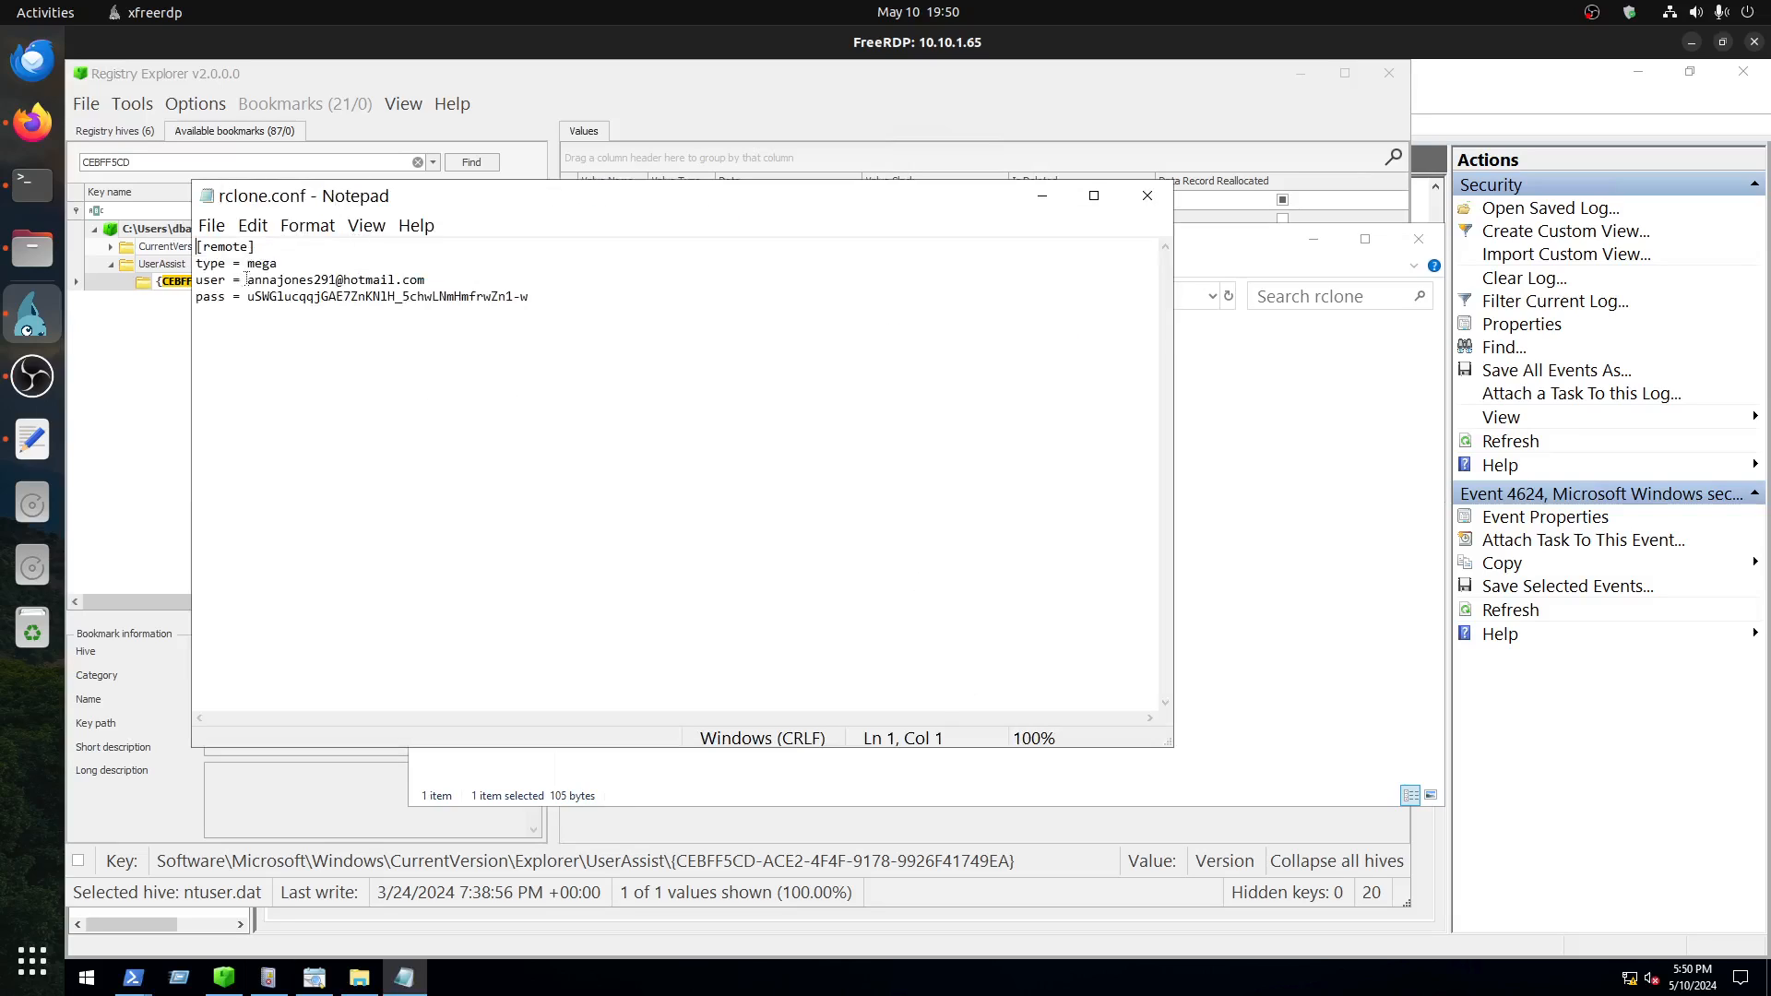
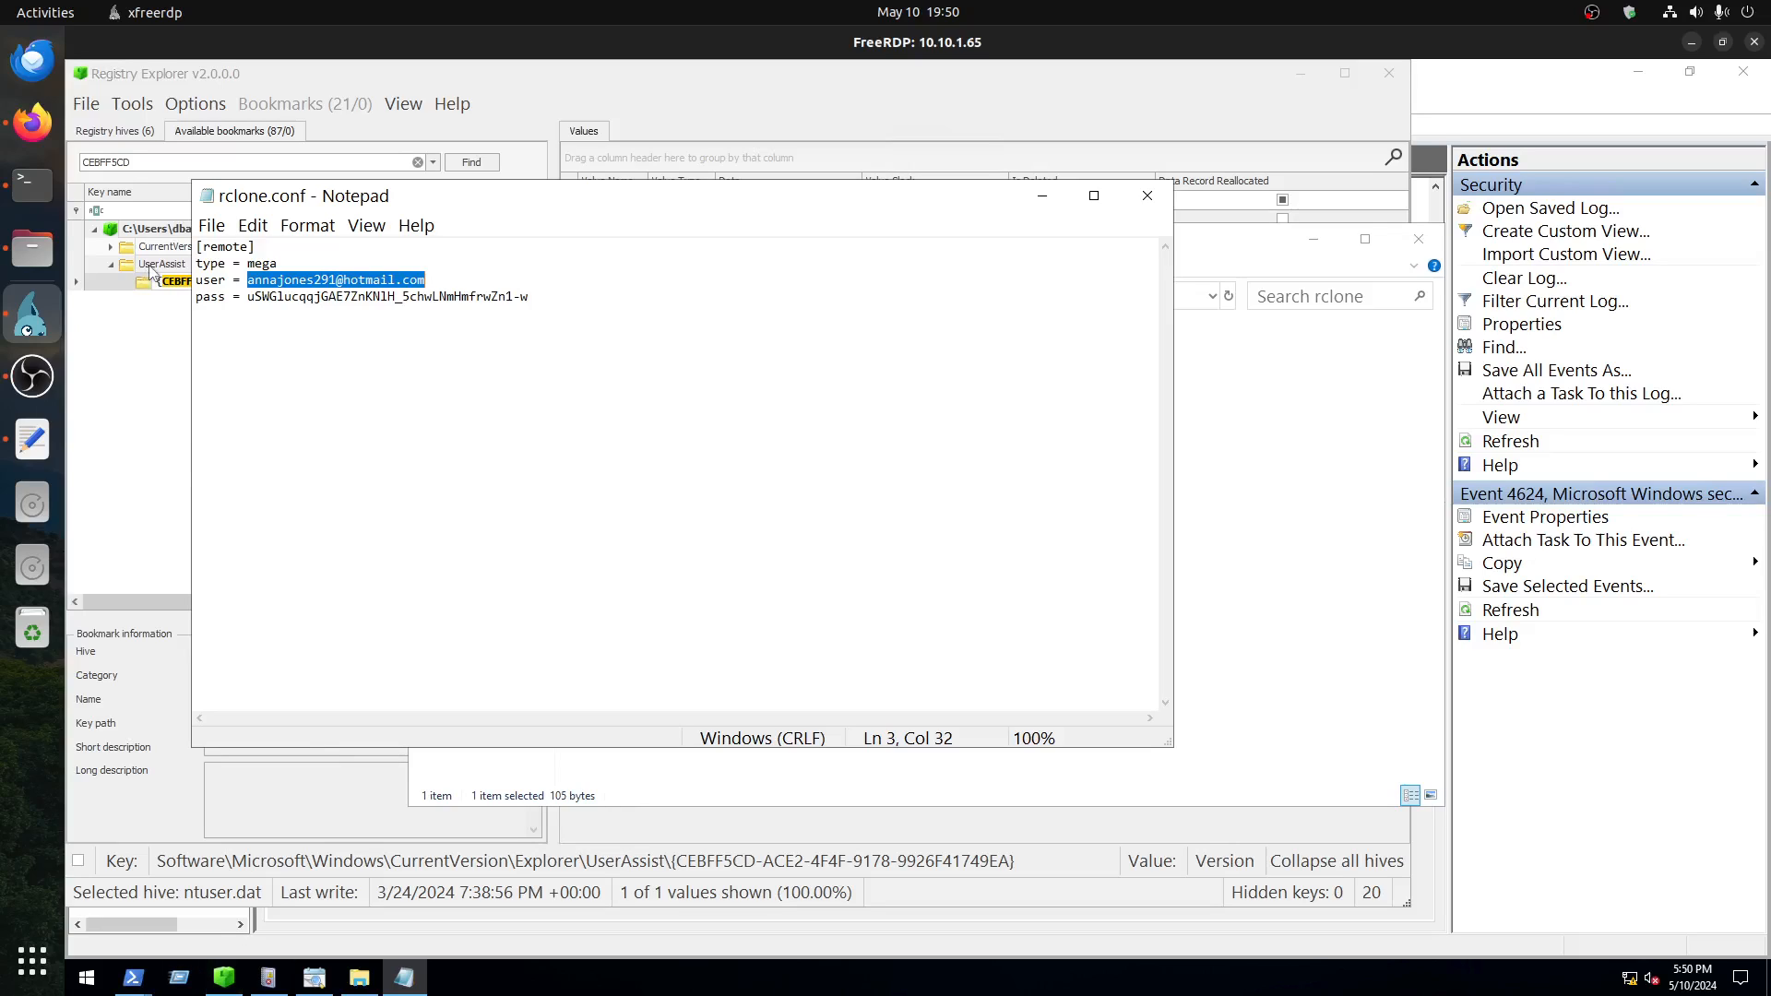
Step: Switch to Firefox and submit the email address from rclone.conf as the exfiltration email answer in the Blizzard room
{"action": "left_click", "coordinate": [44, 147]}
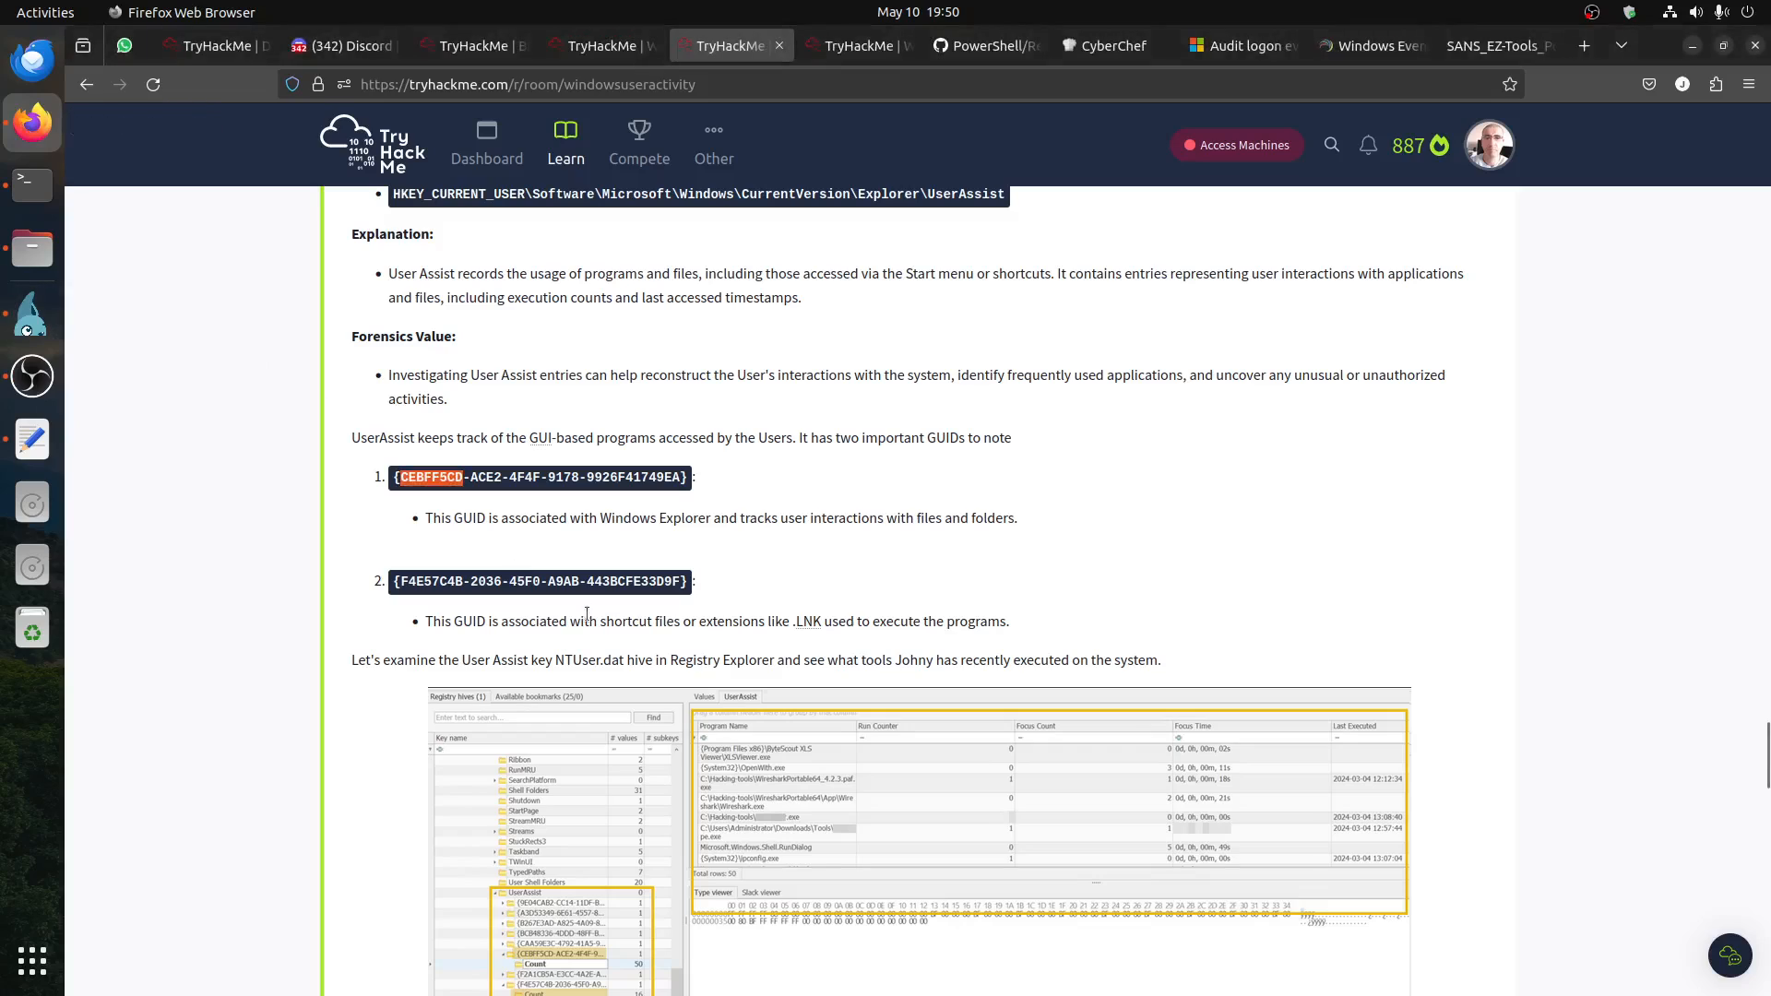
{"action": "scroll", "coordinate": [645, 461], "scroll_direction": "down", "scroll_amount": 8}
{"action": "left_click", "coordinate": [477, 48]}
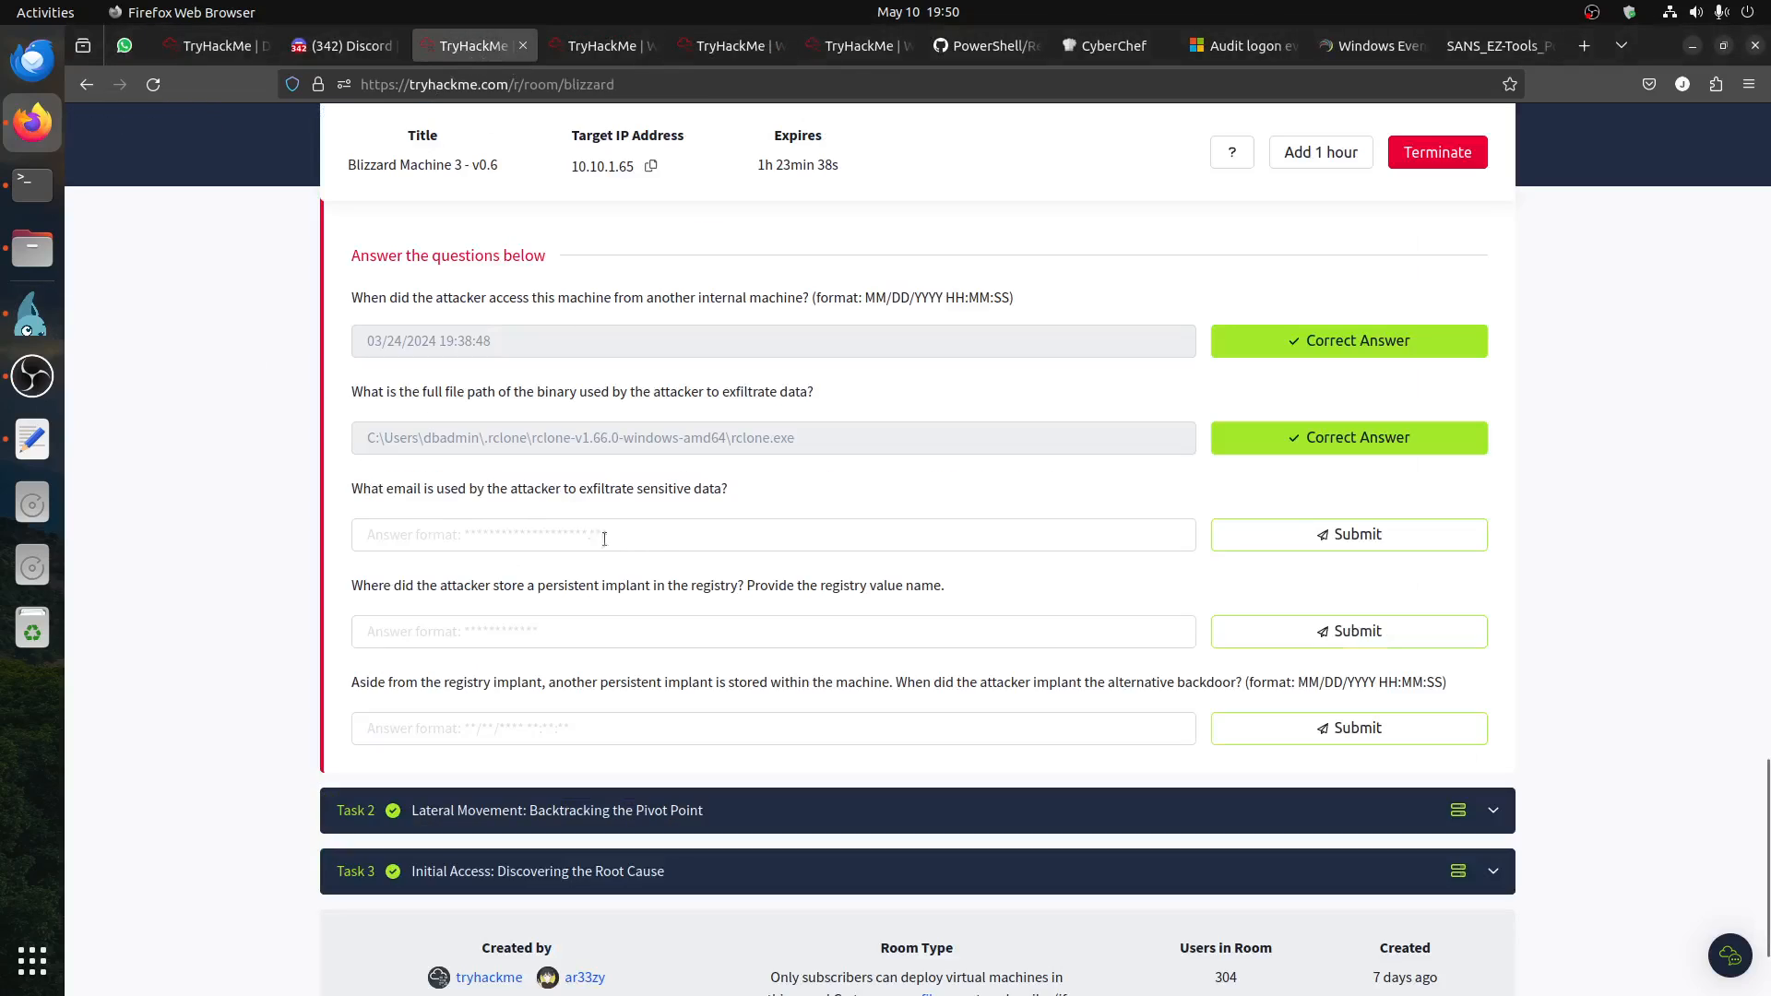
{"action": "left_click", "coordinate": [576, 534]}
{"action": "key", "text": "ctrl+v"}
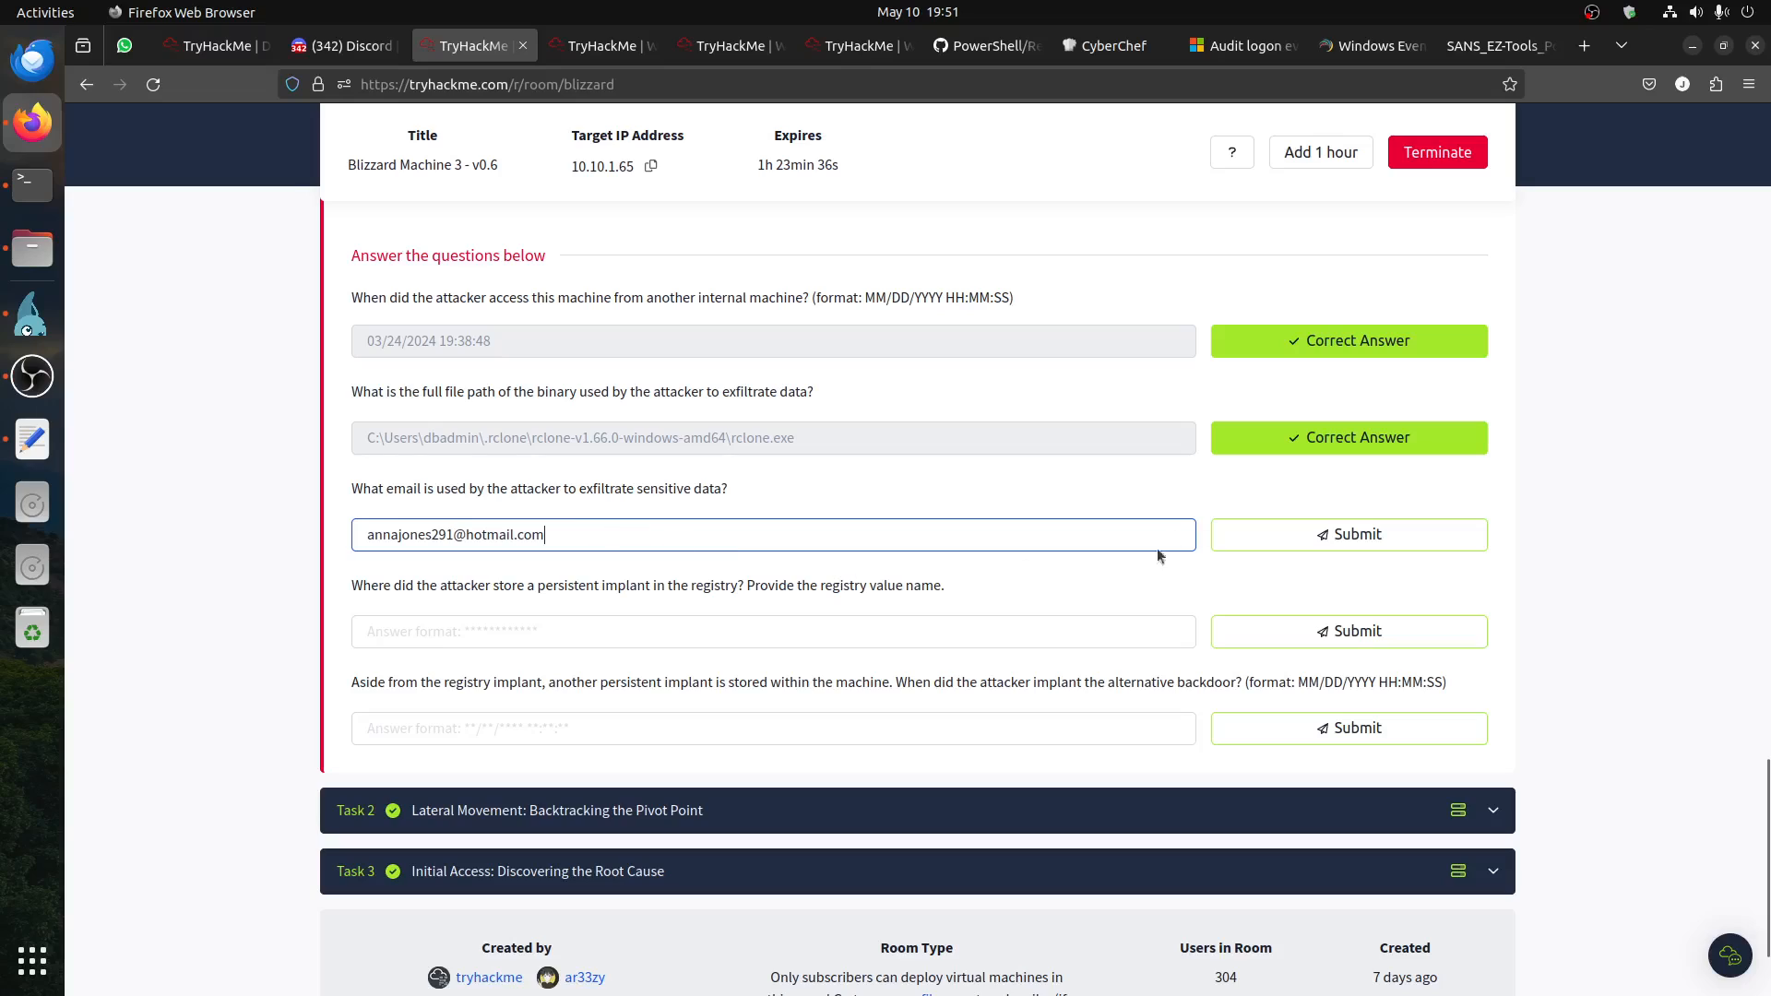
{"action": "left_click", "coordinate": [1329, 533]}
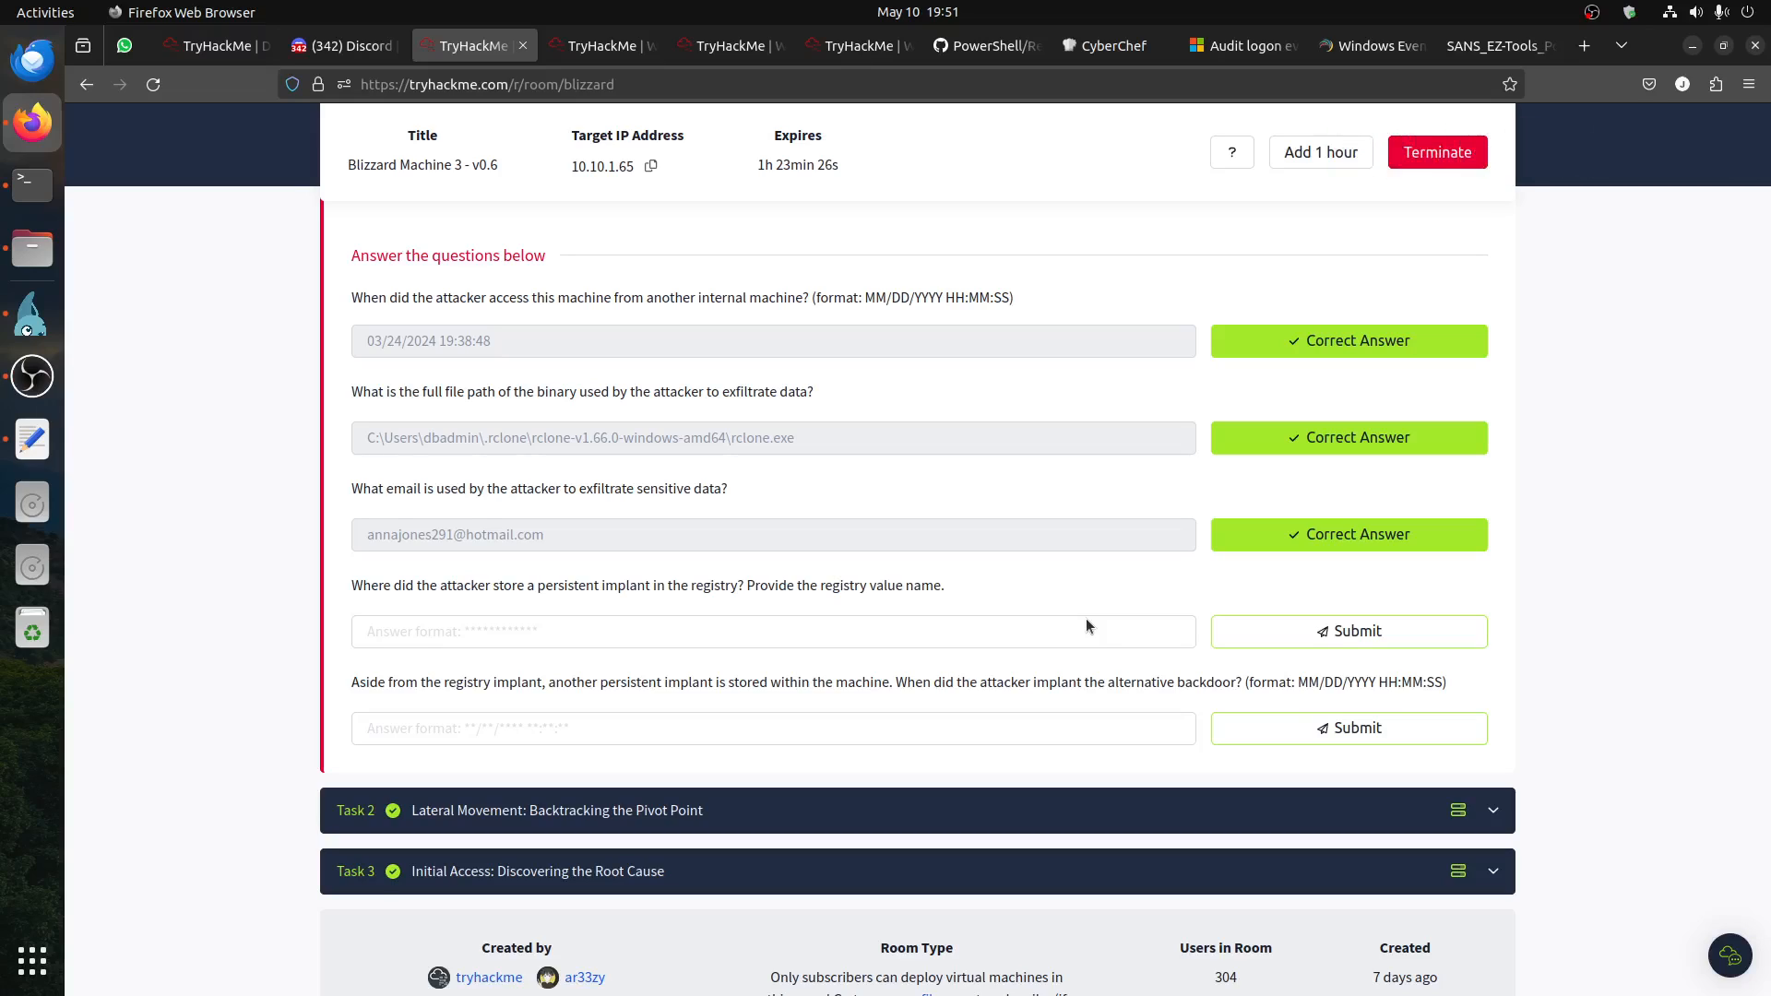
Step: Review the UserAssist and neighbouring registry artifact sections in the Windows user activity room
{"action": "left_click", "coordinate": [733, 48]}
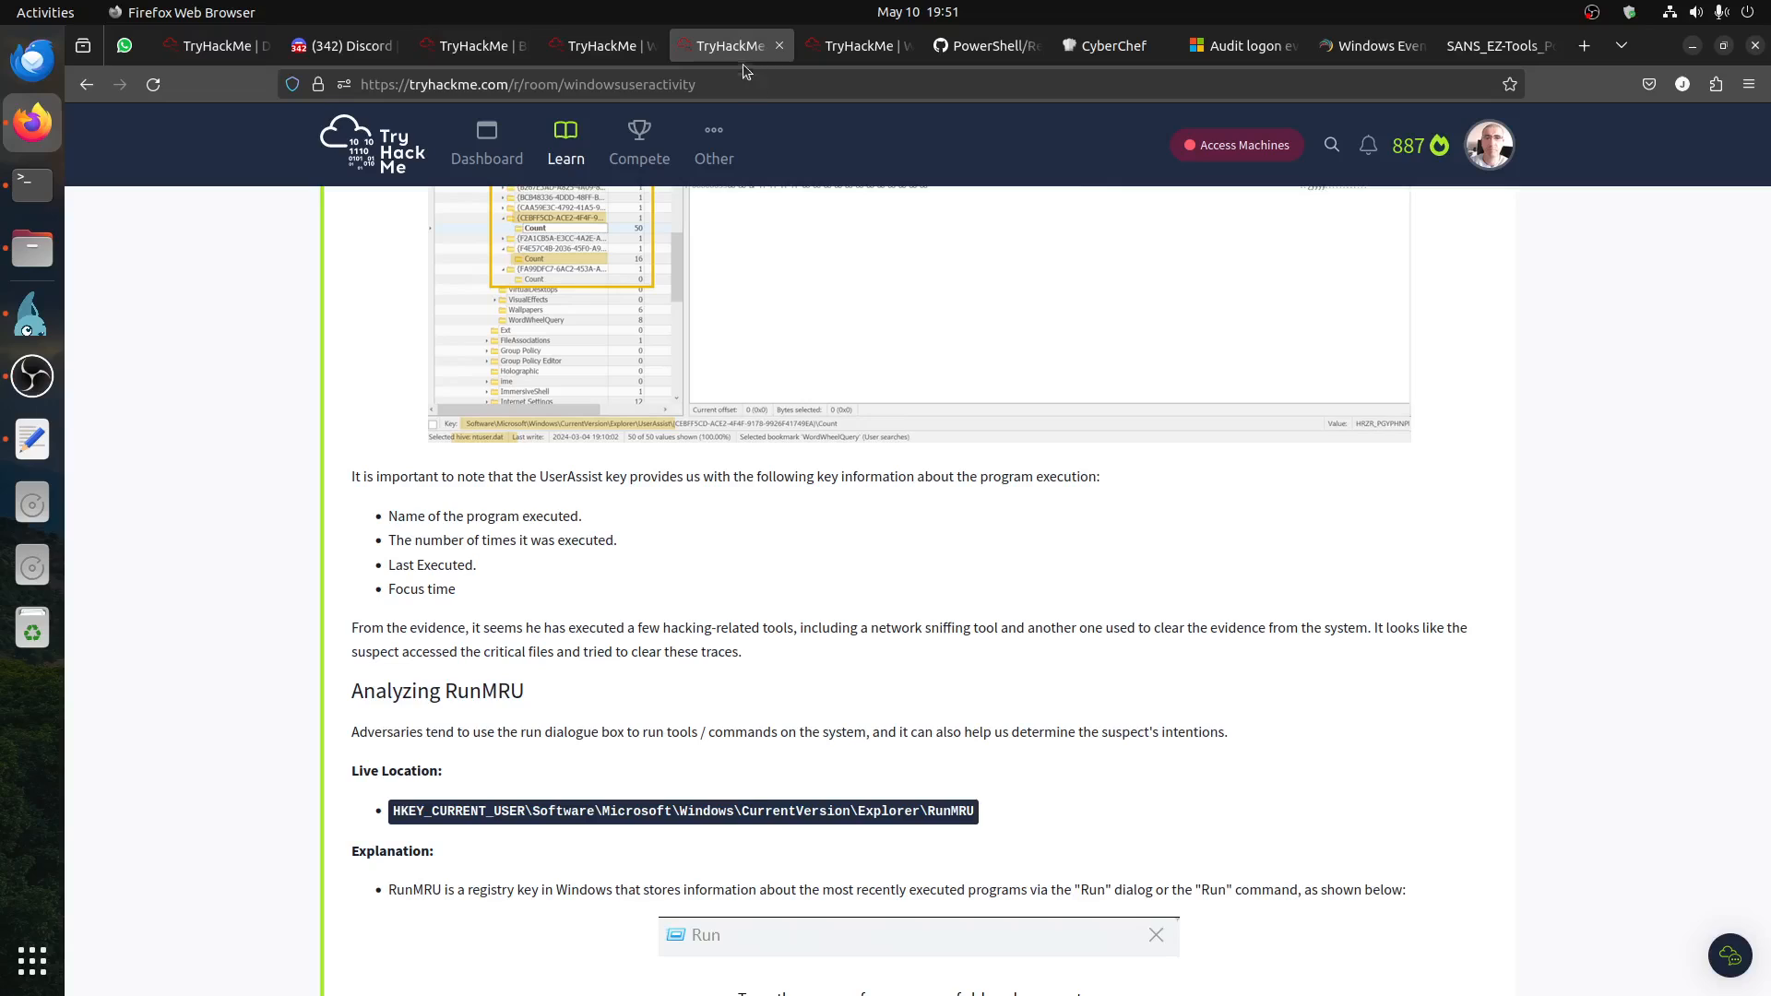
{"action": "scroll", "coordinate": [806, 308], "scroll_direction": "up", "scroll_amount": 15}
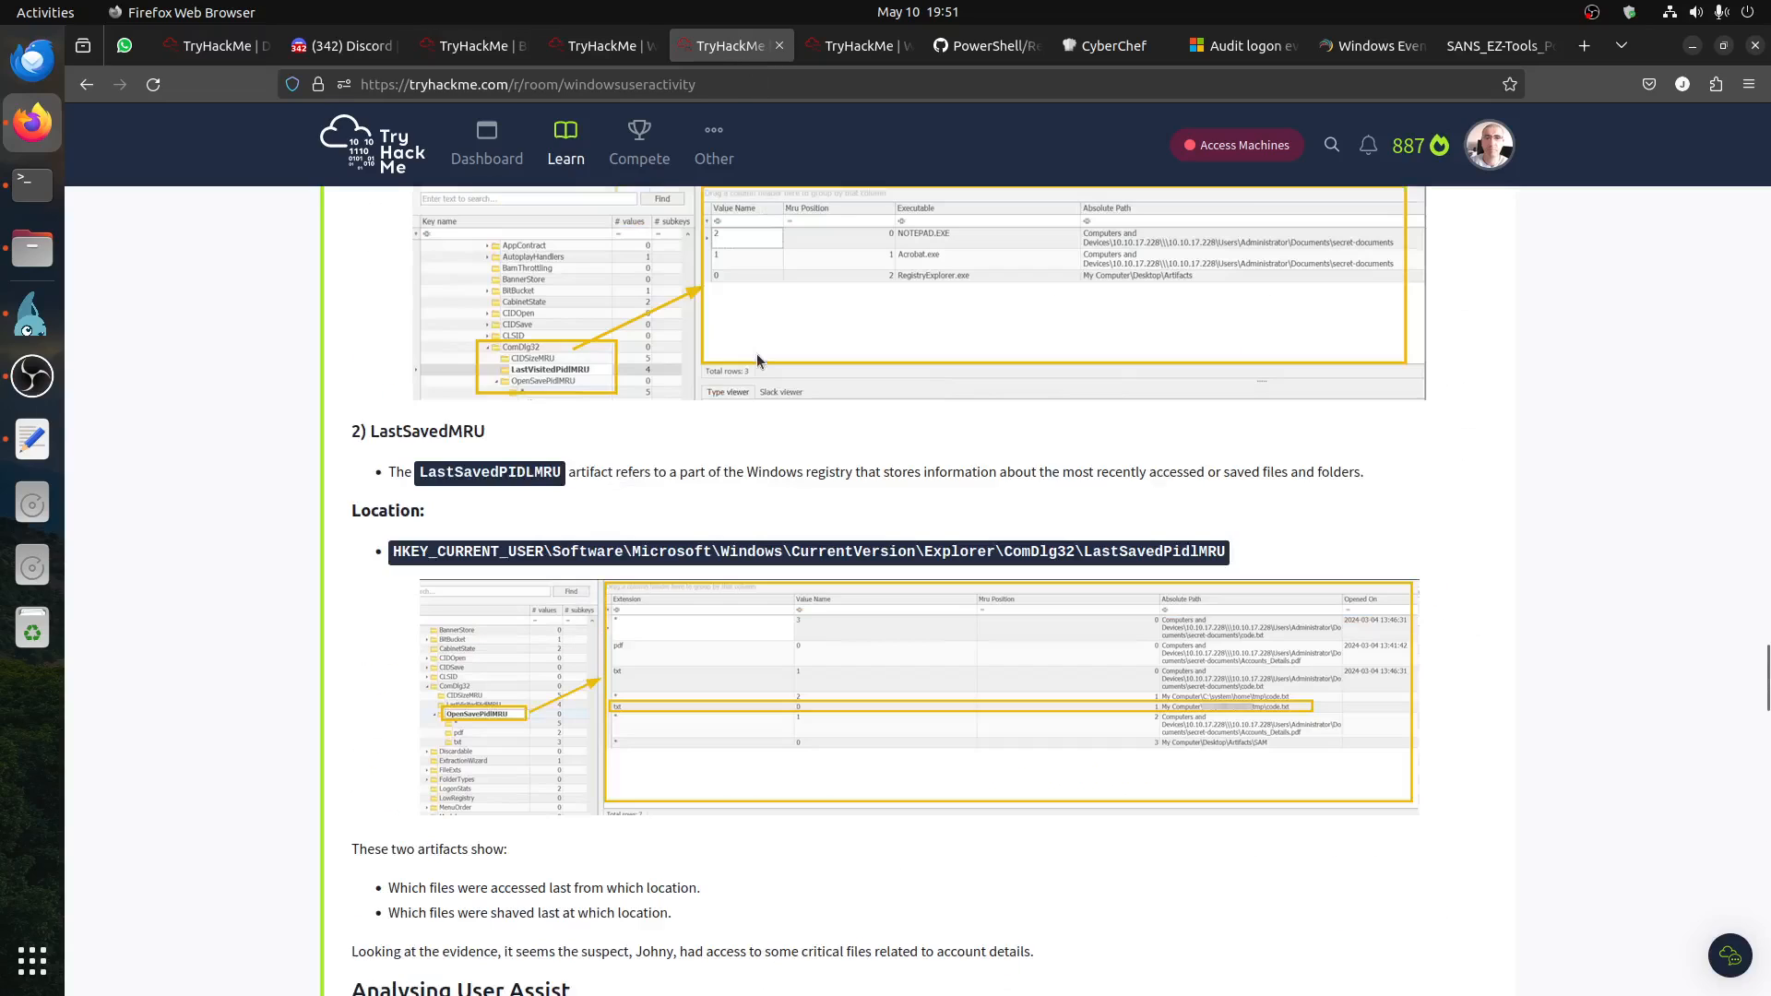
{"action": "scroll", "coordinate": [758, 359], "scroll_direction": "down", "scroll_amount": 12}
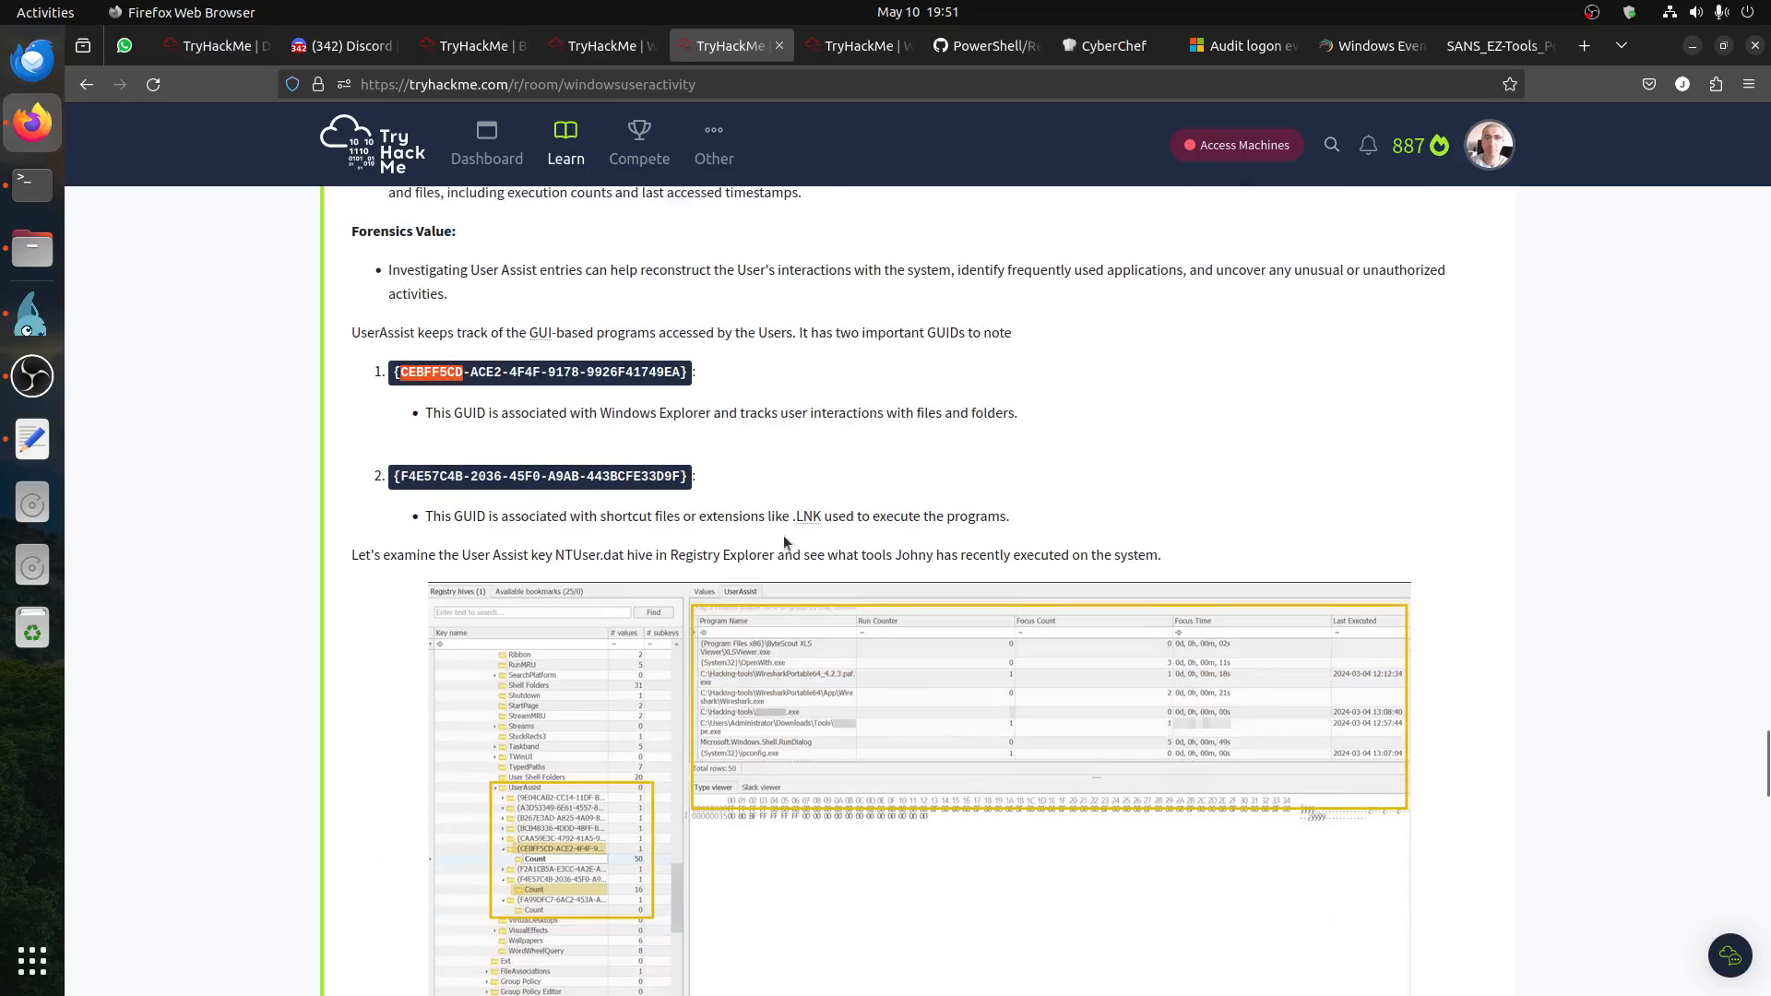
Step: Return to Registry Explorer on the remote server and filter the available bookmarks by "run"
{"action": "left_click", "coordinate": [33, 314]}
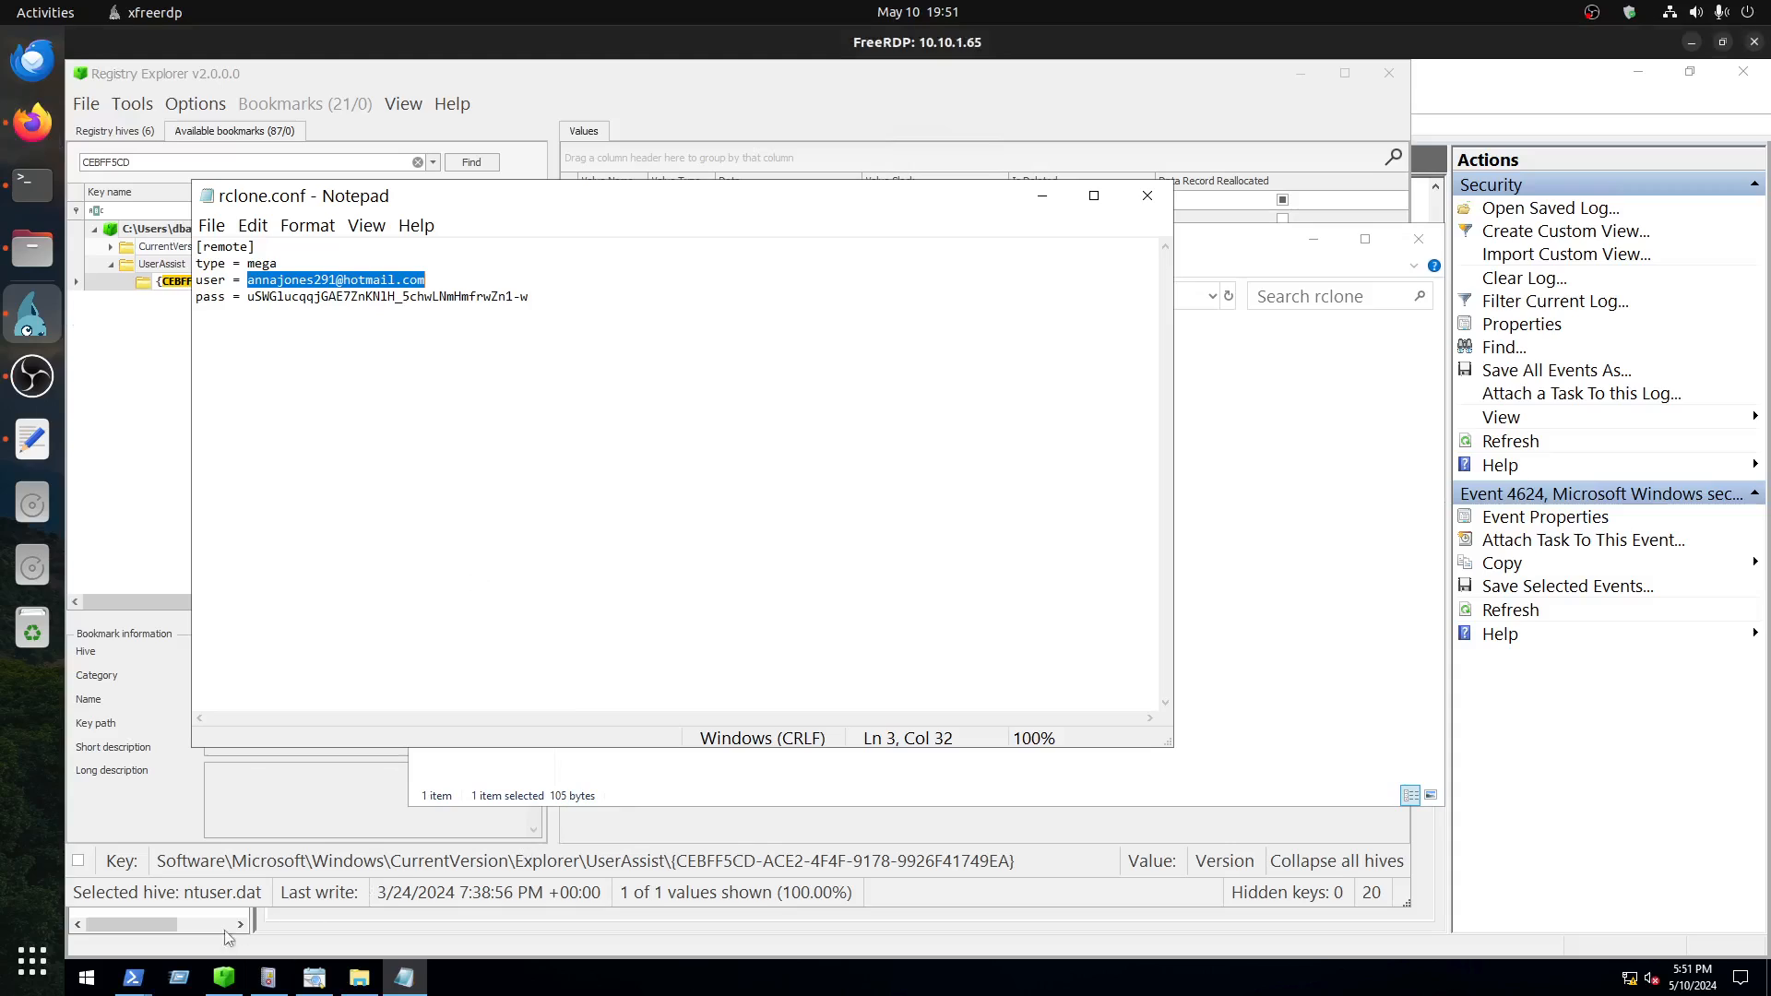
{"action": "left_click", "coordinate": [156, 291]}
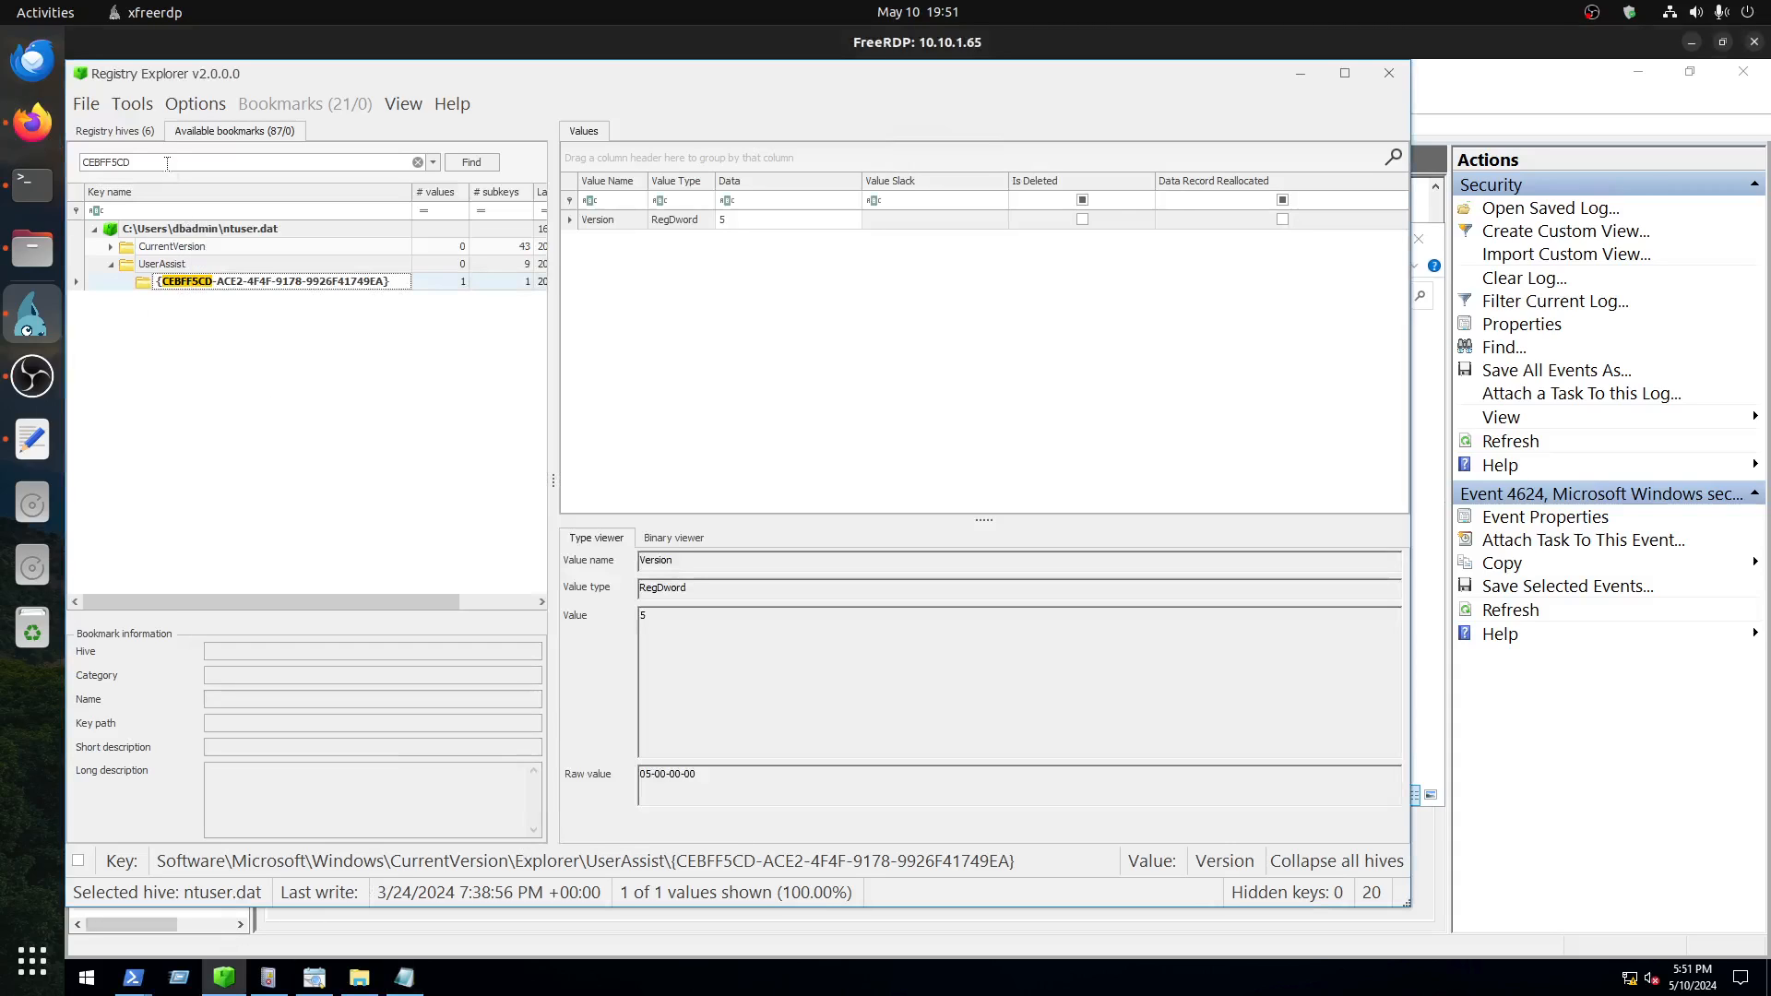
{"action": "double_click", "coordinate": [167, 162]}
{"action": "type", "text": "run"}
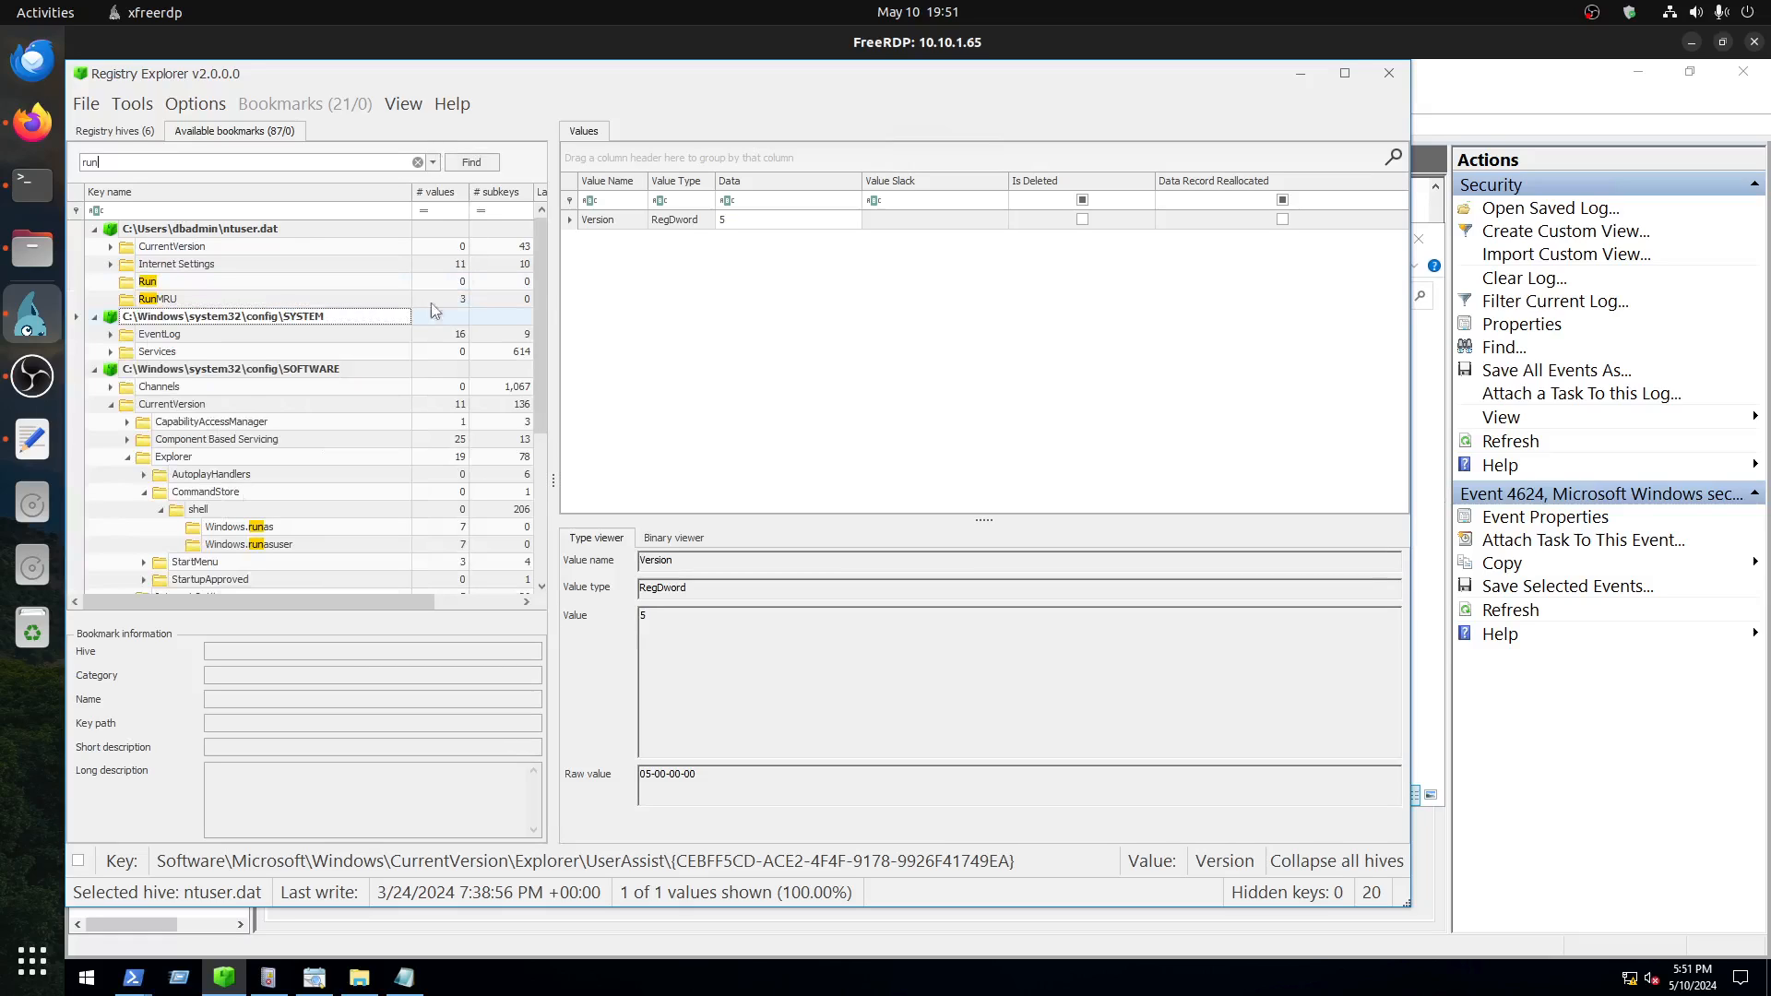
Step: Inspect the Run keys in dbadmin's ntuser.dat and the SOFTWARE hive, viewing the SecureUpdate value's data
{"action": "left_click", "coordinate": [151, 281]}
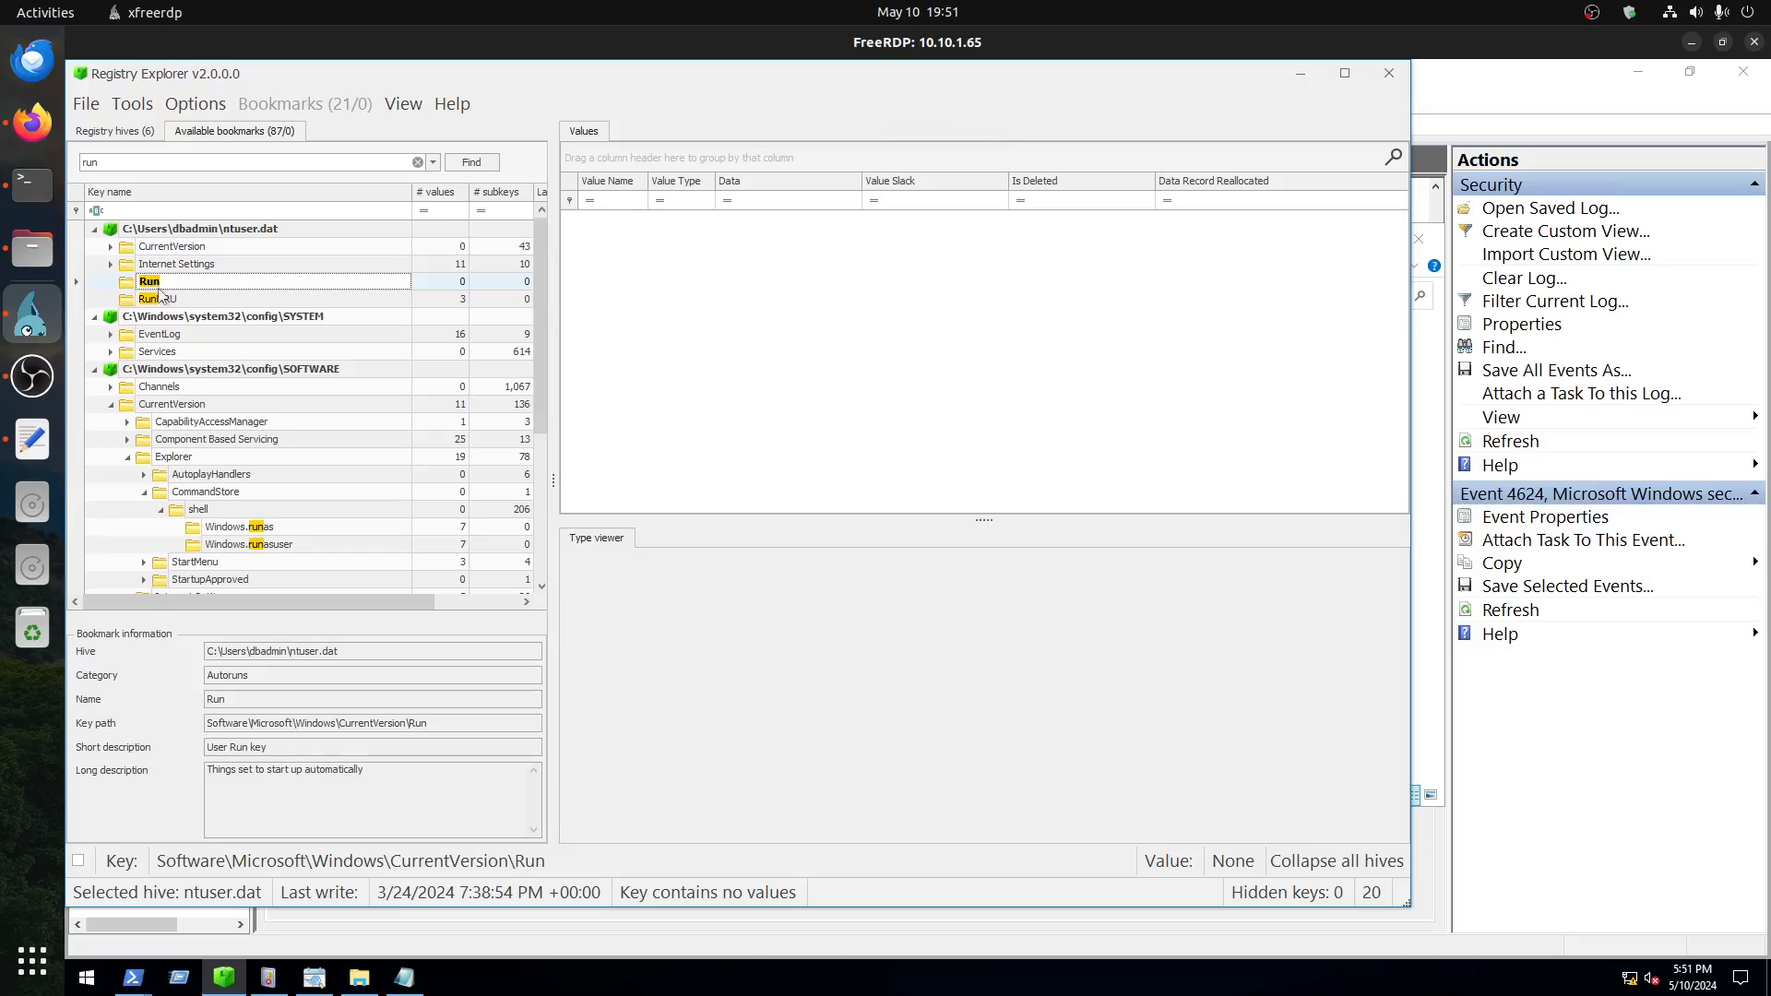
{"action": "scroll", "coordinate": [288, 528], "scroll_direction": "down", "scroll_amount": 5}
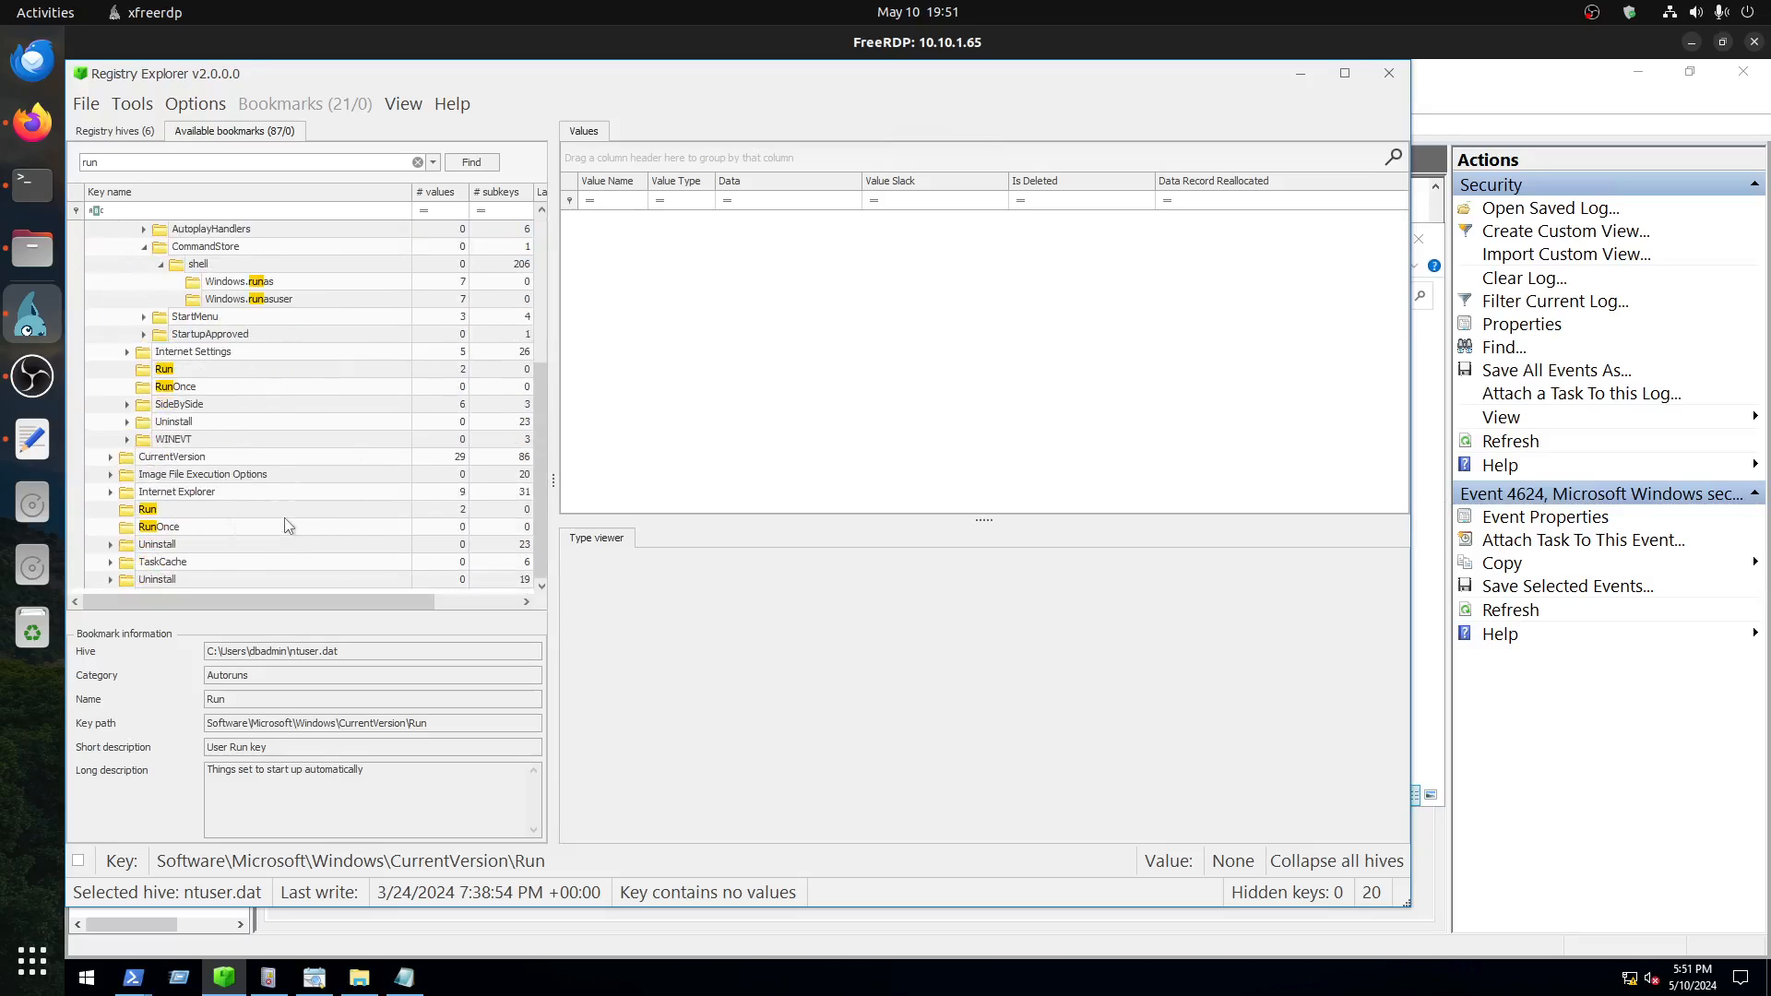
{"action": "left_click", "coordinate": [143, 511]}
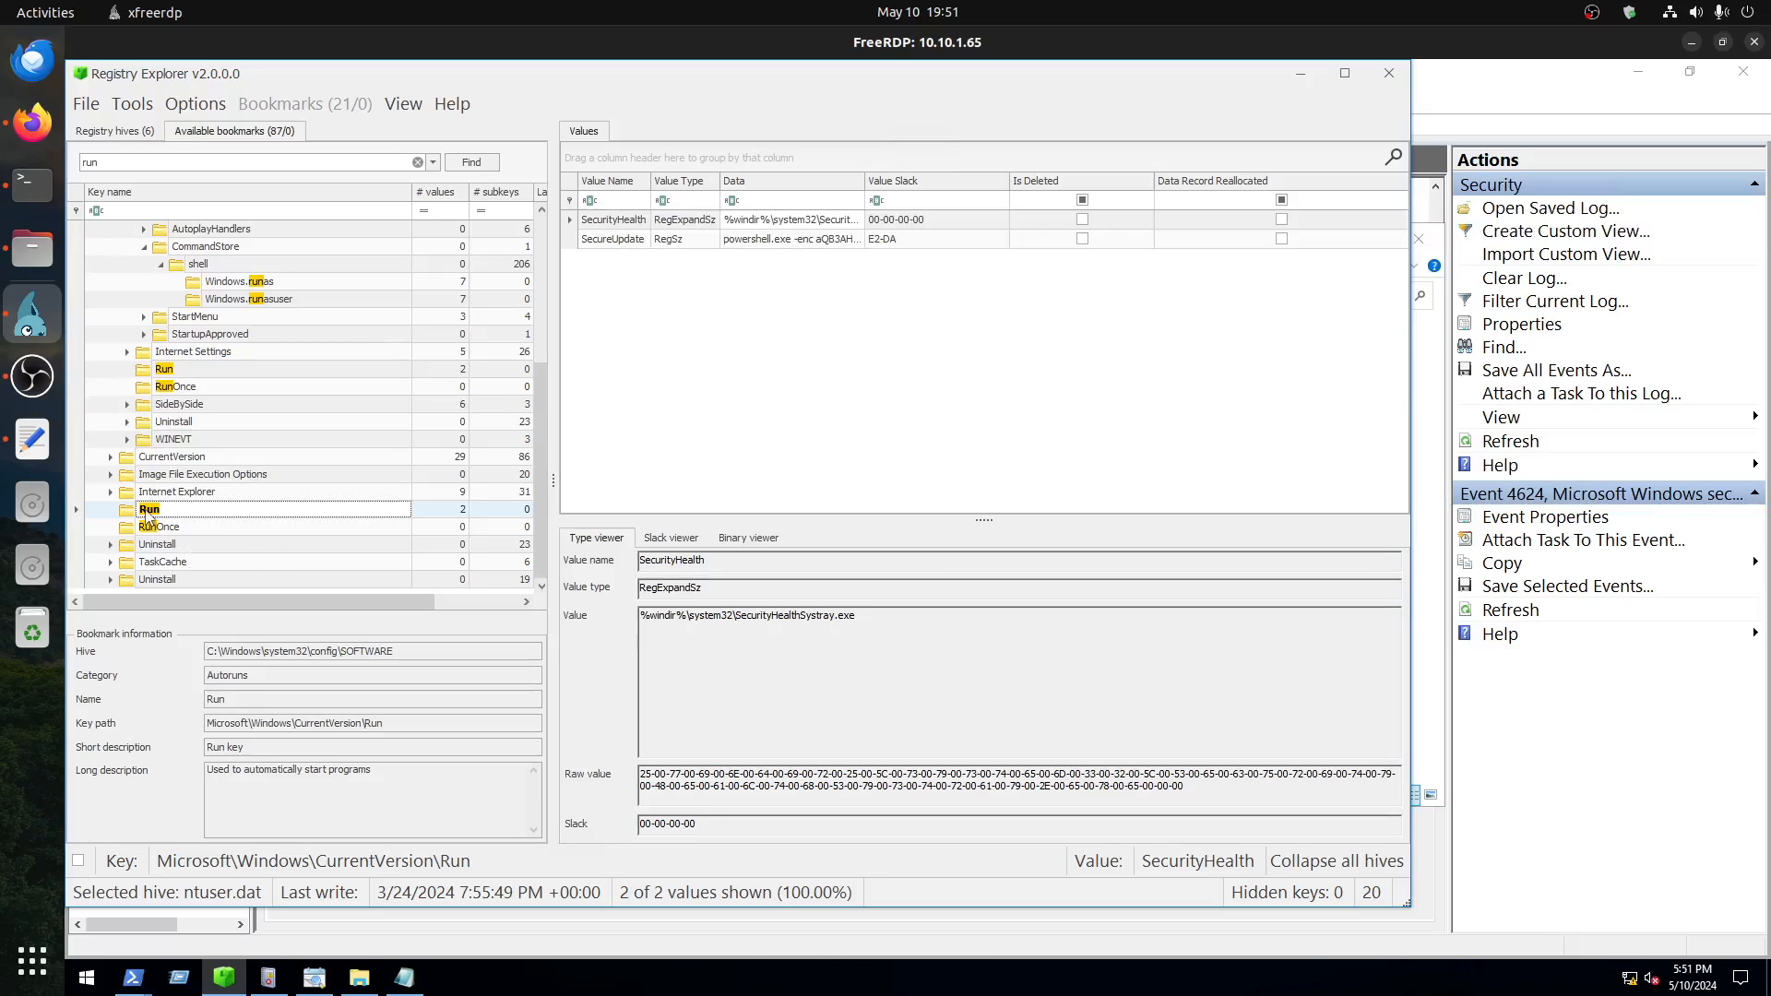
{"action": "left_click", "coordinate": [756, 240]}
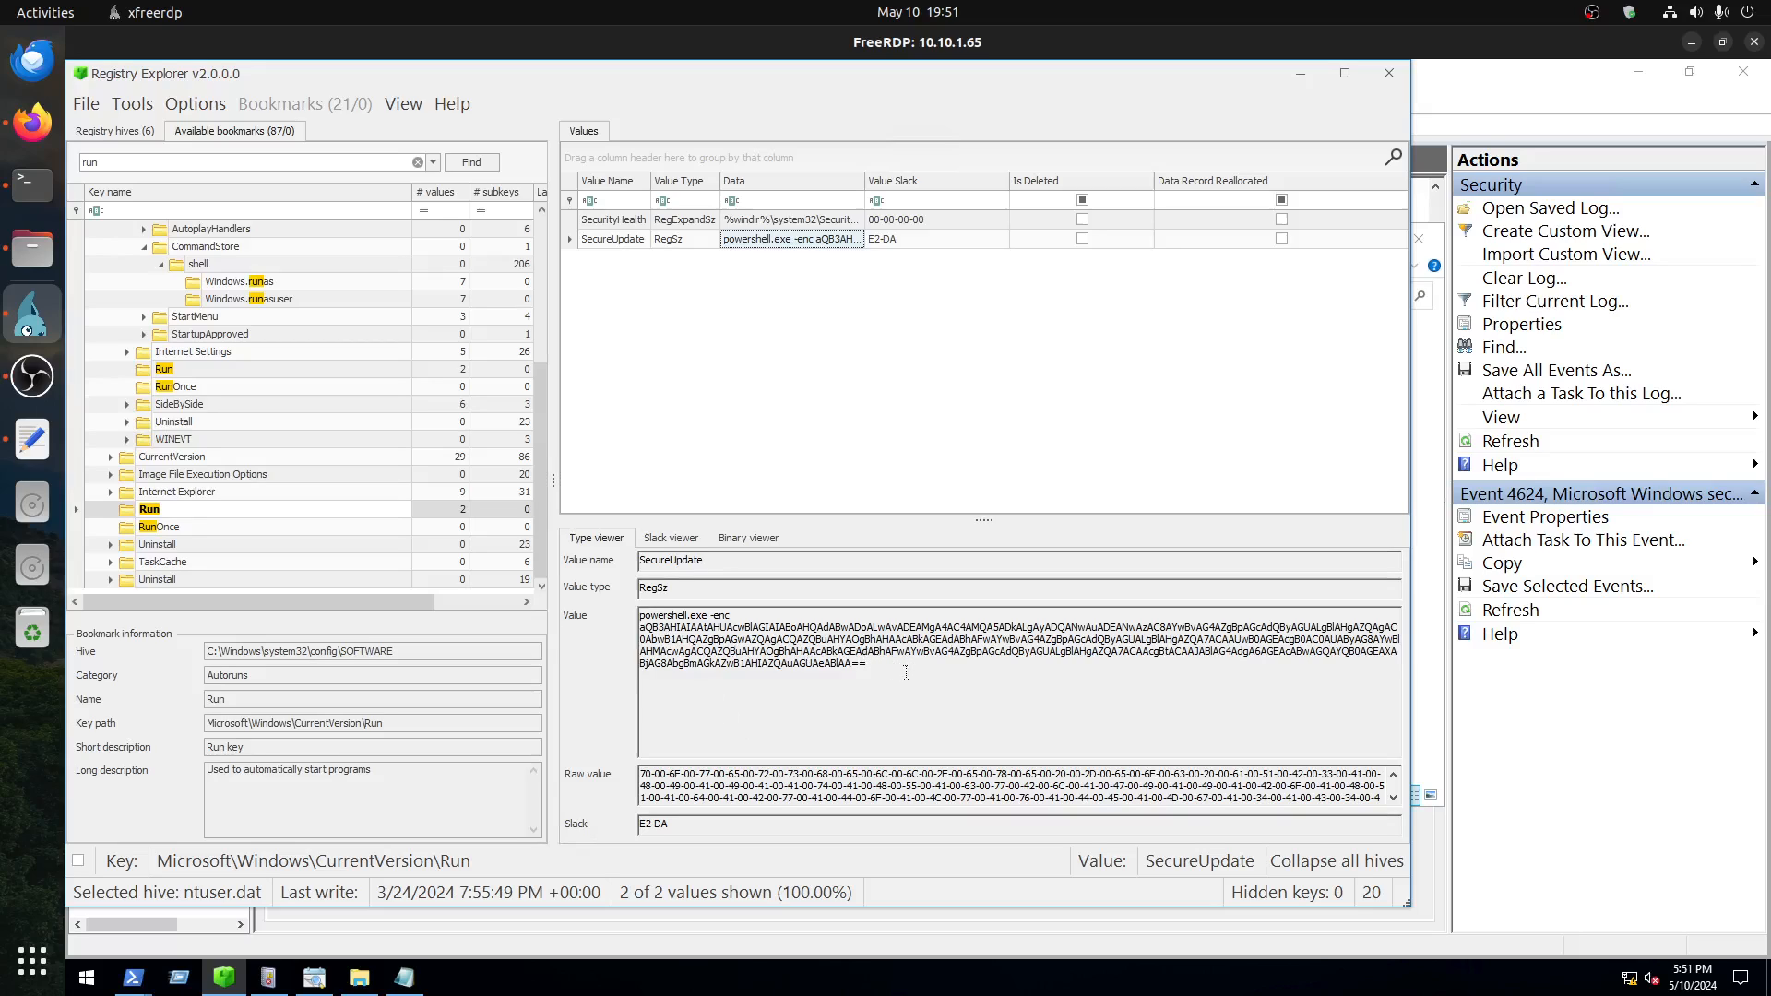
Step: Copy the KEY_CURRENT_USER Run key path from the Text Editor notes and open Registry Editor on the remote server
{"action": "left_click", "coordinate": [32, 439]}
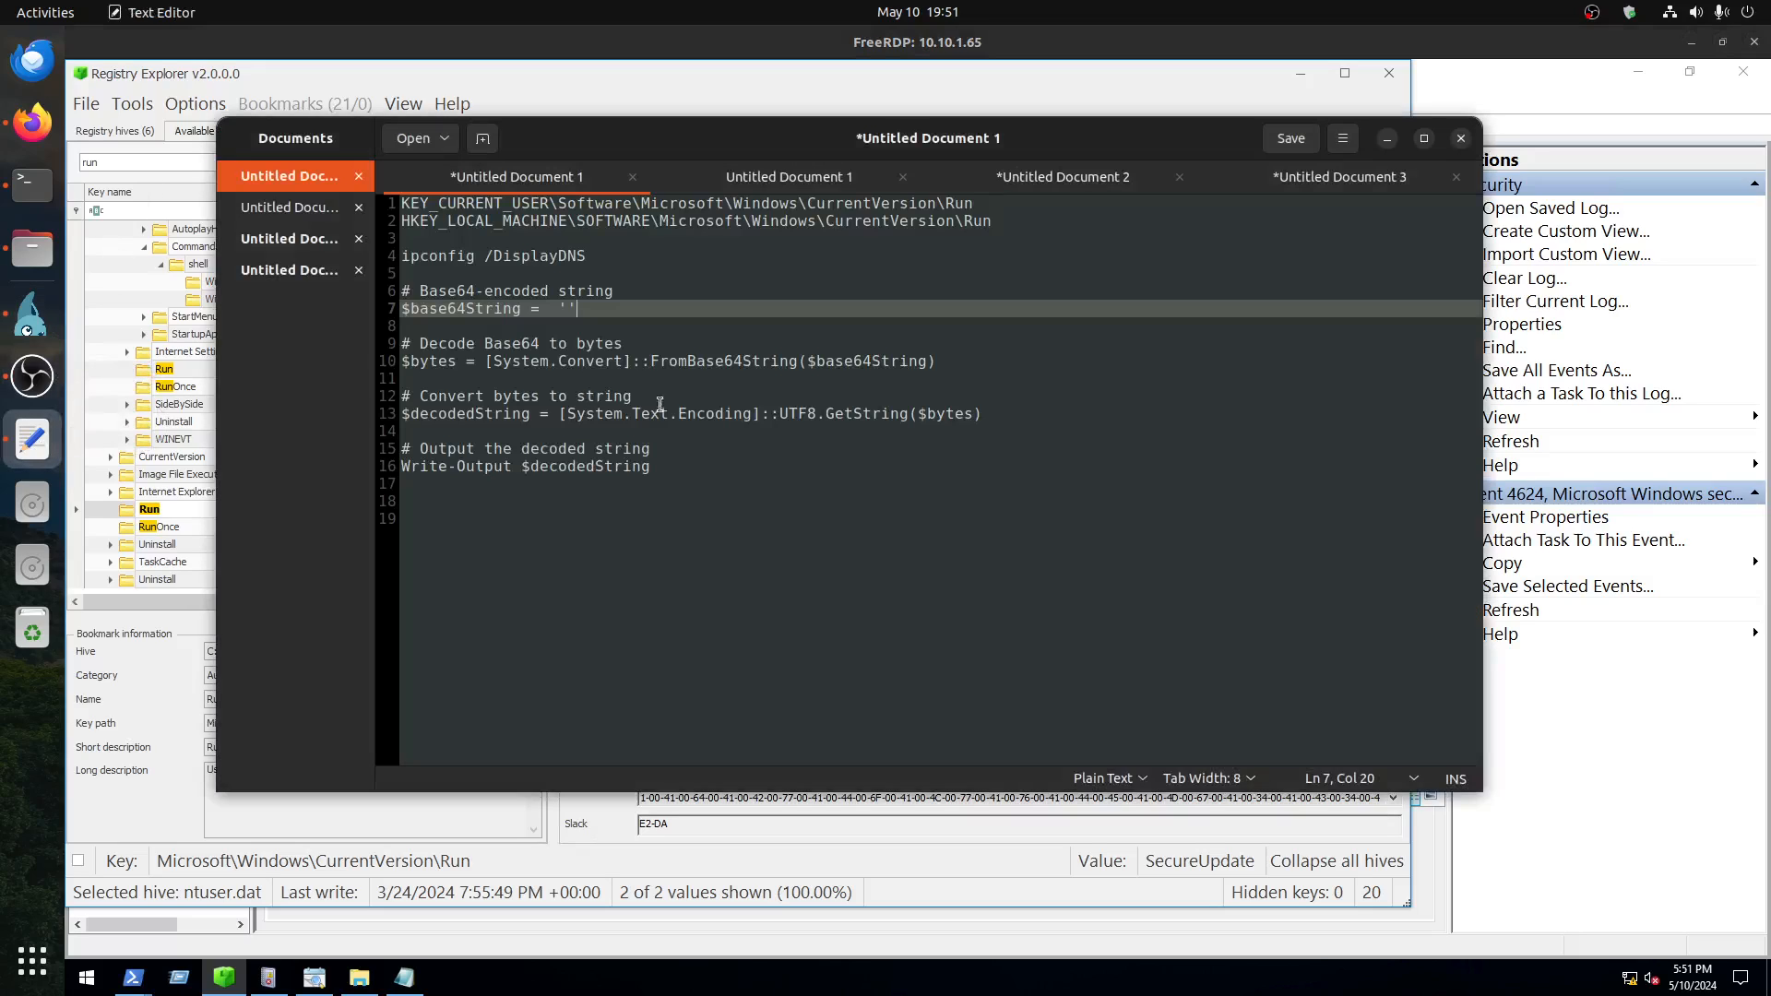
{"action": "triple_click", "coordinate": [558, 198]}
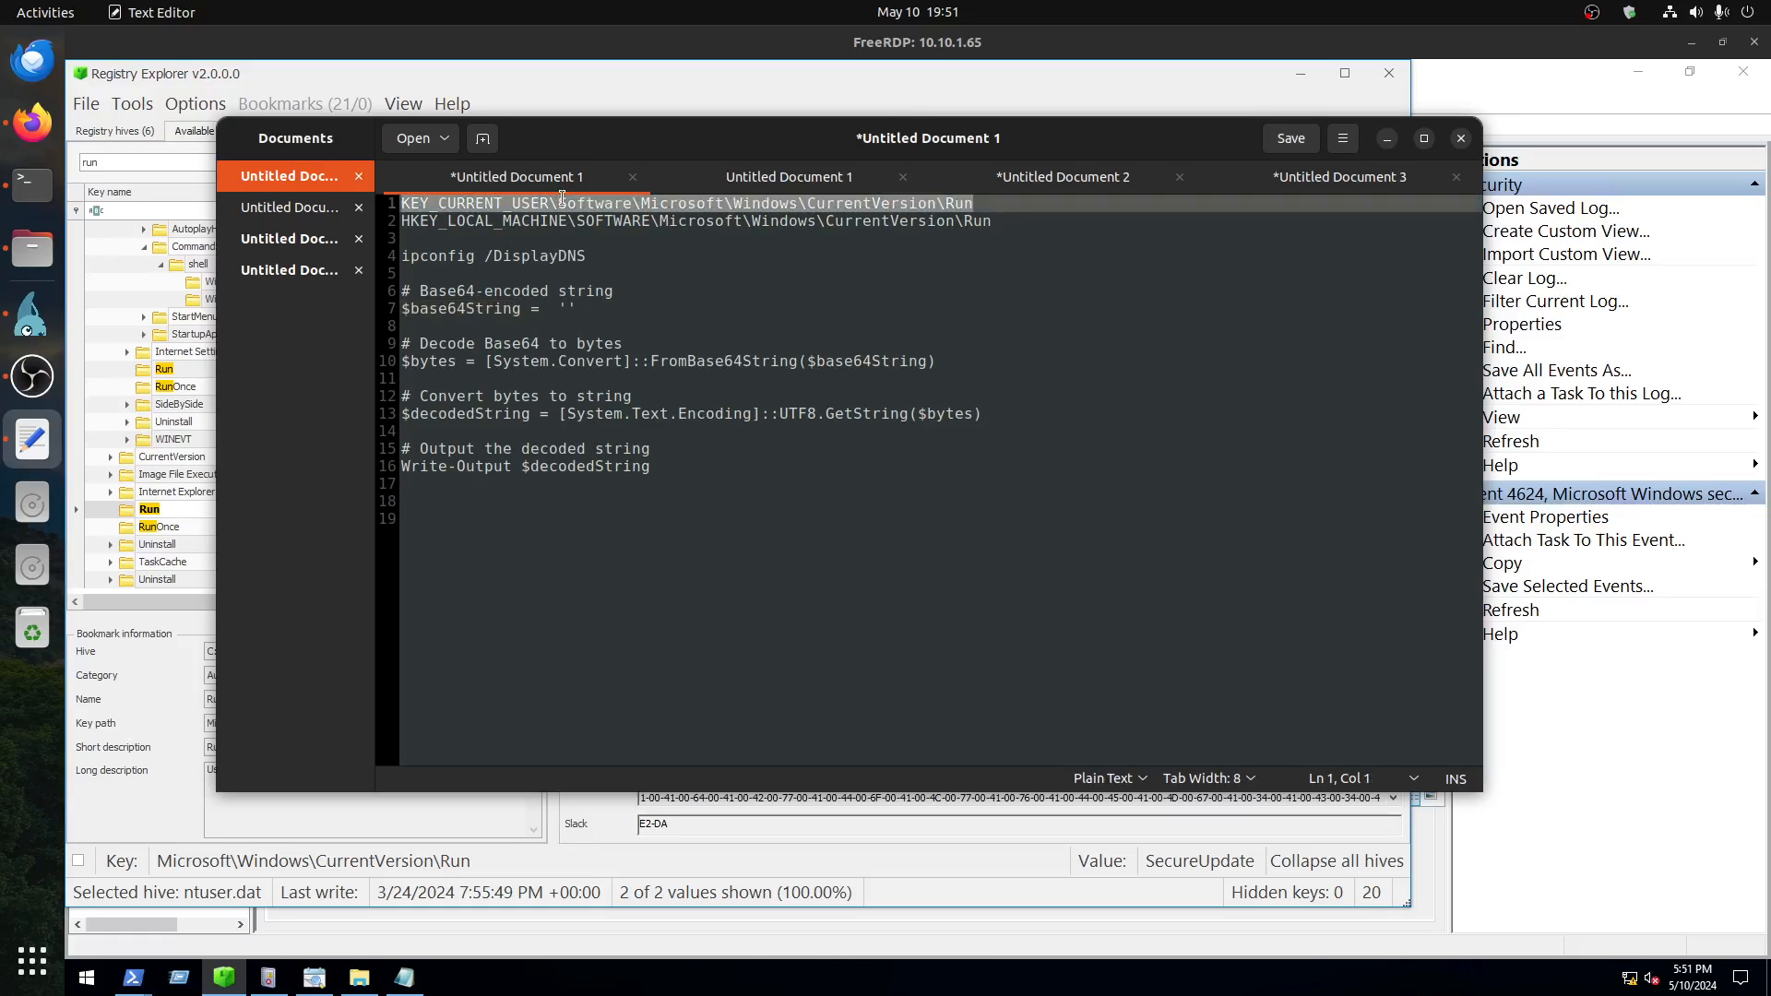
{"action": "right_click", "coordinate": [562, 198]}
{"action": "left_click", "coordinate": [609, 283]}
{"action": "left_click", "coordinate": [86, 977]}
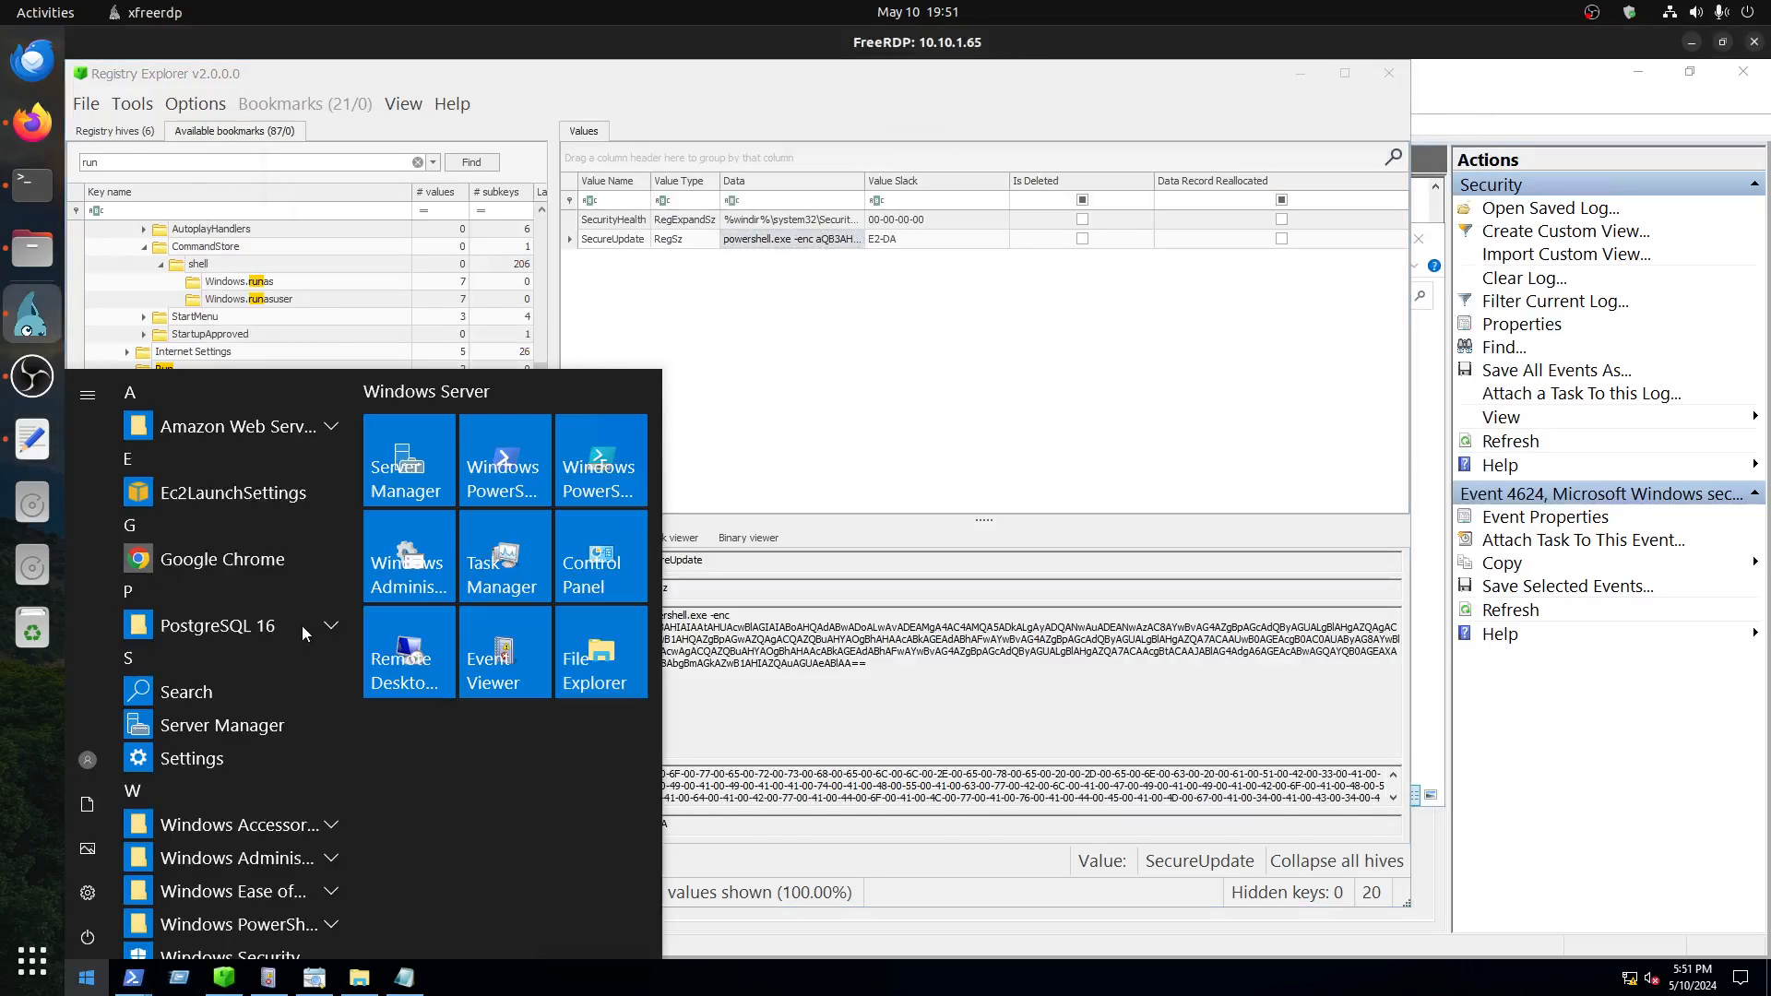
{"action": "type", "text": "reg"}
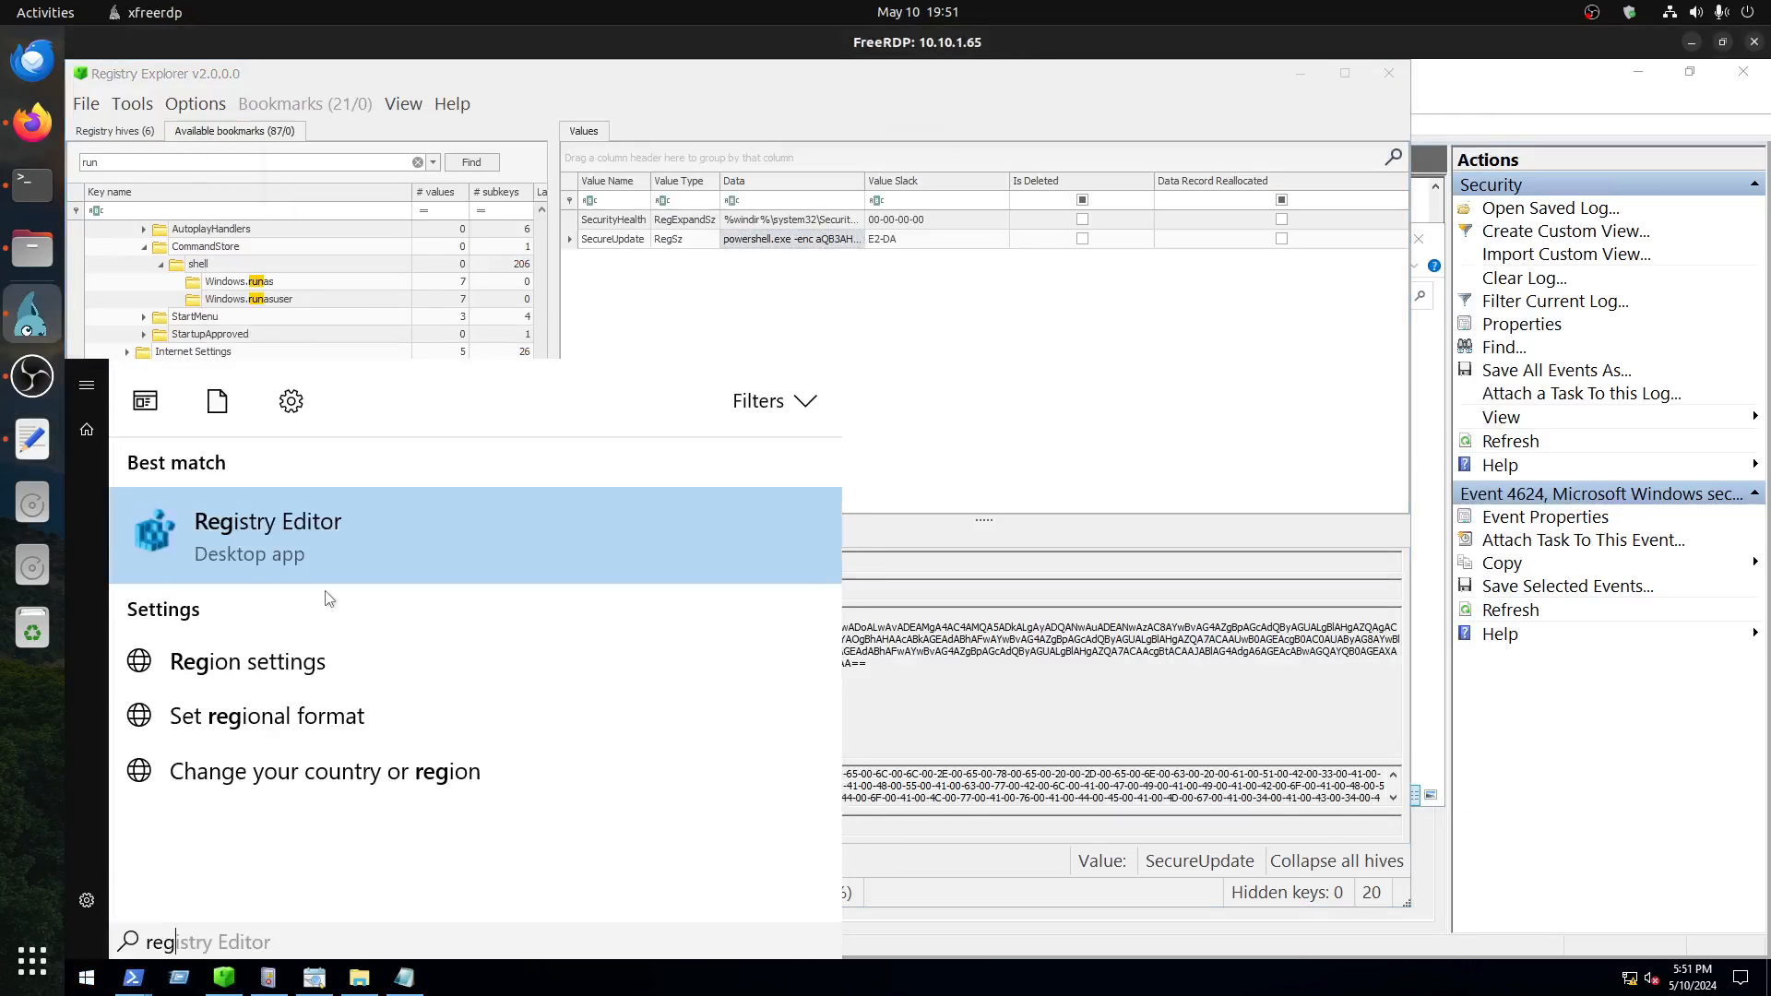
{"action": "left_click", "coordinate": [512, 511]}
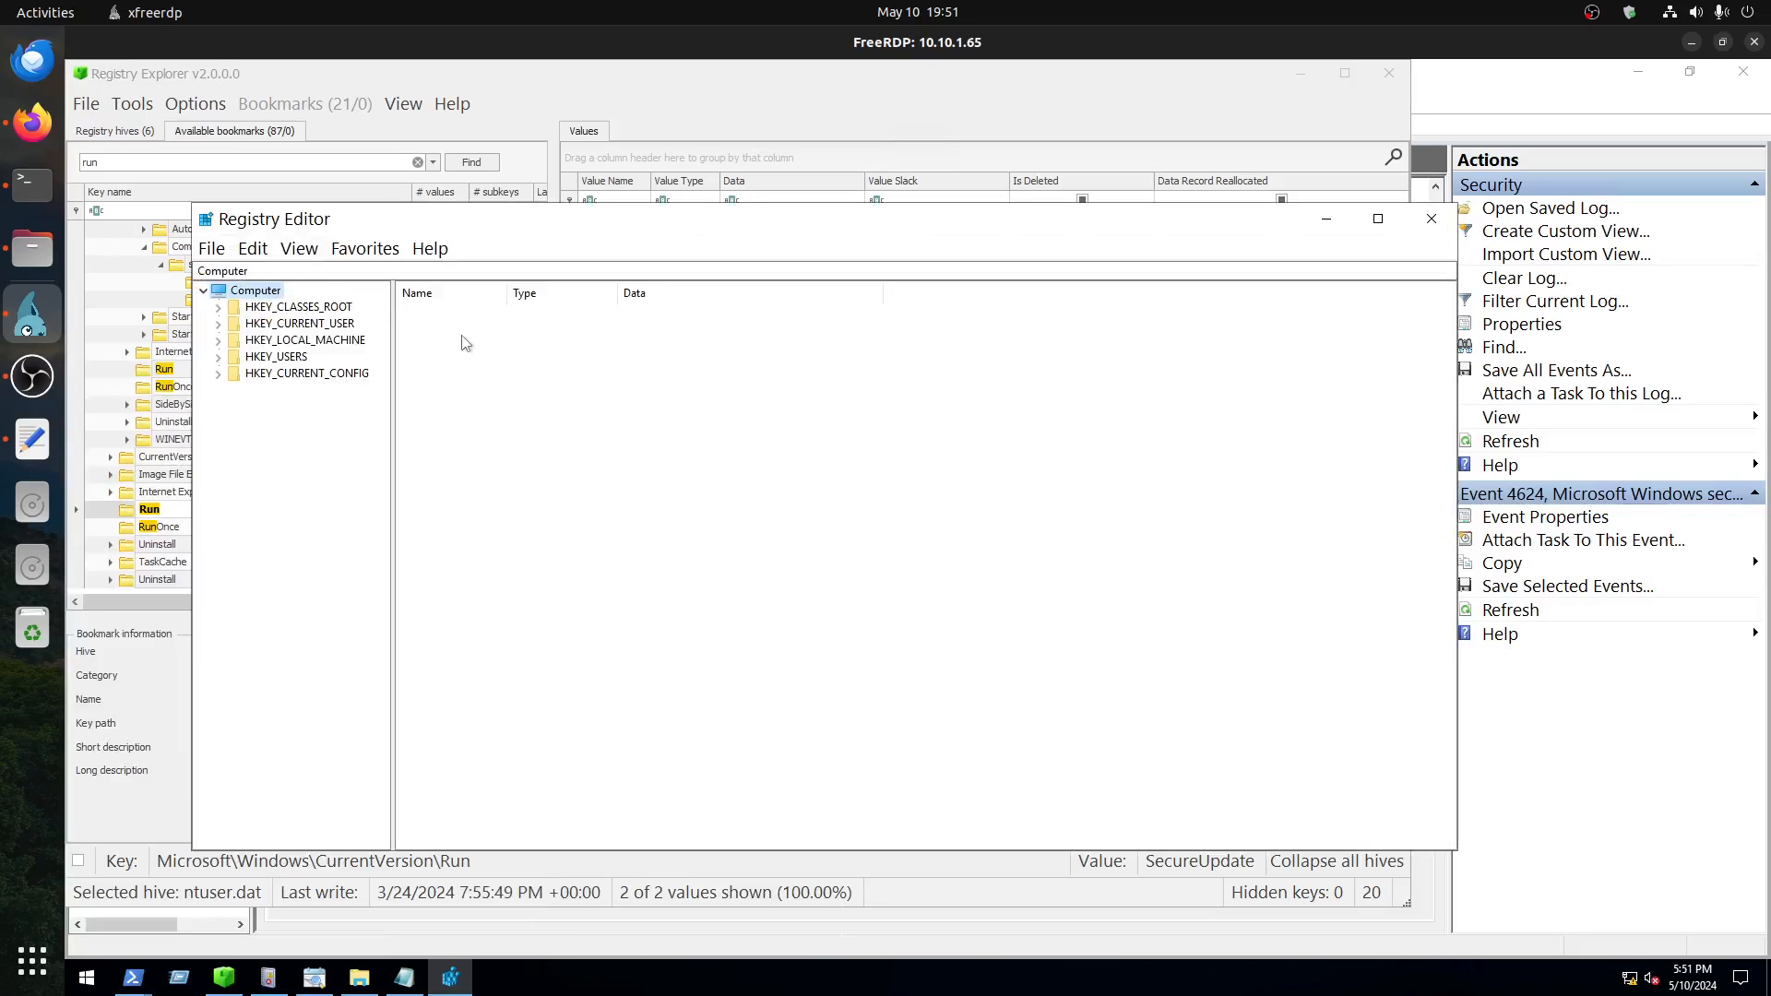
Step: Try to navigate Registry Editor to KEY_CURRENT_USER\Software\Microsoft\Windows\CurrentVersion\Run
{"action": "left_click", "coordinate": [436, 267]}
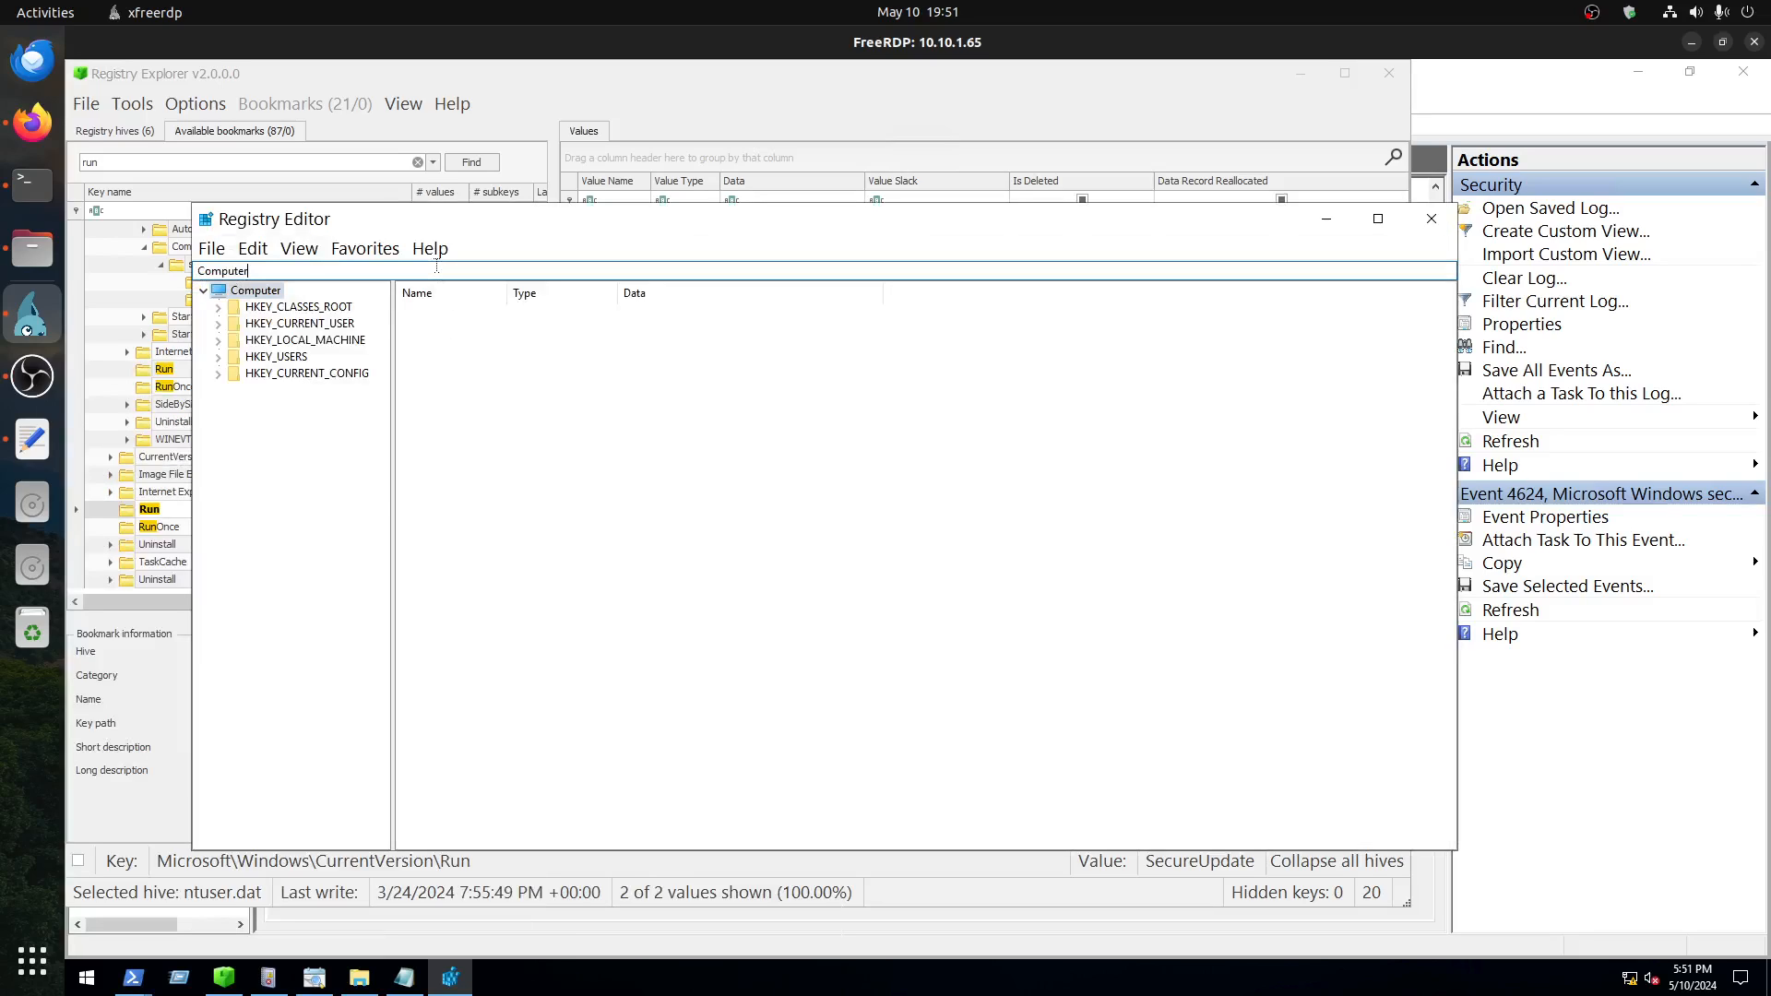
{"action": "key", "text": "ctrl+v"}
{"action": "key", "text": "BackSpace"}
{"action": "key", "text": "BackSpace"}
{"action": "key", "text": "BackSpace"}
{"action": "key", "text": "BackSpace"}
{"action": "key", "text": "BackSpace"}
{"action": "key", "text": "BackSpace"}
{"action": "key", "text": "BackSpace"}
{"action": "key", "text": "BackSpace"}
{"action": "key", "text": "BackSpace"}
{"action": "key", "text": "BackSpace"}
{"action": "key", "text": "BackSpace"}
{"action": "key", "text": "BackSpace"}
{"action": "key", "text": "BackSpace"}
{"action": "key", "text": "BackSpace"}
{"action": "key", "text": "BackSpace"}
{"action": "key", "text": "BackSpace"}
{"action": "key", "text": "BackSpace"}
{"action": "key", "text": "BackSpace"}
{"action": "key", "text": "BackSpace"}
{"action": "key", "text": "BackSpace"}
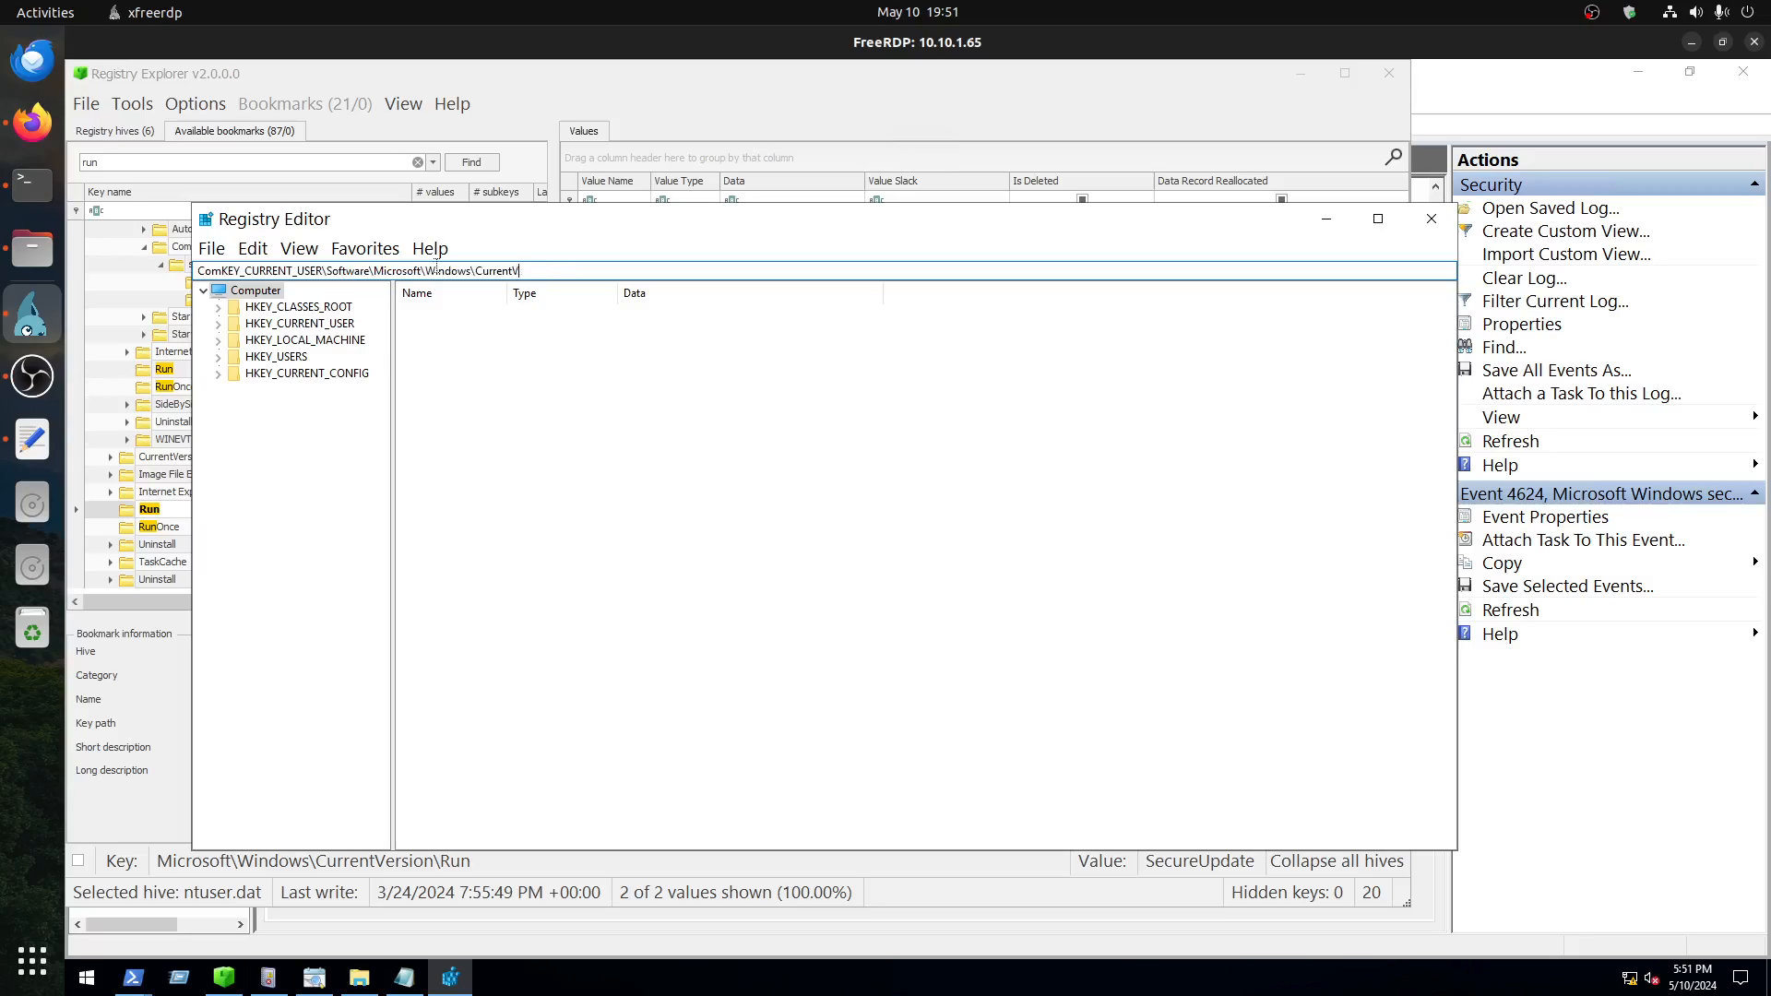
{"action": "key", "text": "BackSpace"}
{"action": "key", "text": "BackSpace"}
{"action": "key", "text": "BackSpace"}
{"action": "key", "text": "BackSpace"}
{"action": "key", "text": "BackSpace"}
{"action": "key", "text": "BackSpace"}
{"action": "key", "text": "BackSpace"}
{"action": "key", "text": "BackSpace"}
{"action": "key", "text": "BackSpace"}
{"action": "key", "text": "BackSpace"}
{"action": "key", "text": "BackSpace"}
{"action": "key", "text": "BackSpace"}
{"action": "key", "text": "BackSpace"}
{"action": "key", "text": "BackSpace"}
{"action": "key", "text": "BackSpace"}
{"action": "key", "text": "BackSpace"}
{"action": "key", "text": "BackSpace"}
{"action": "key", "text": "BackSpace"}
{"action": "key", "text": "BackSpace"}
{"action": "key", "text": "BackSpace"}
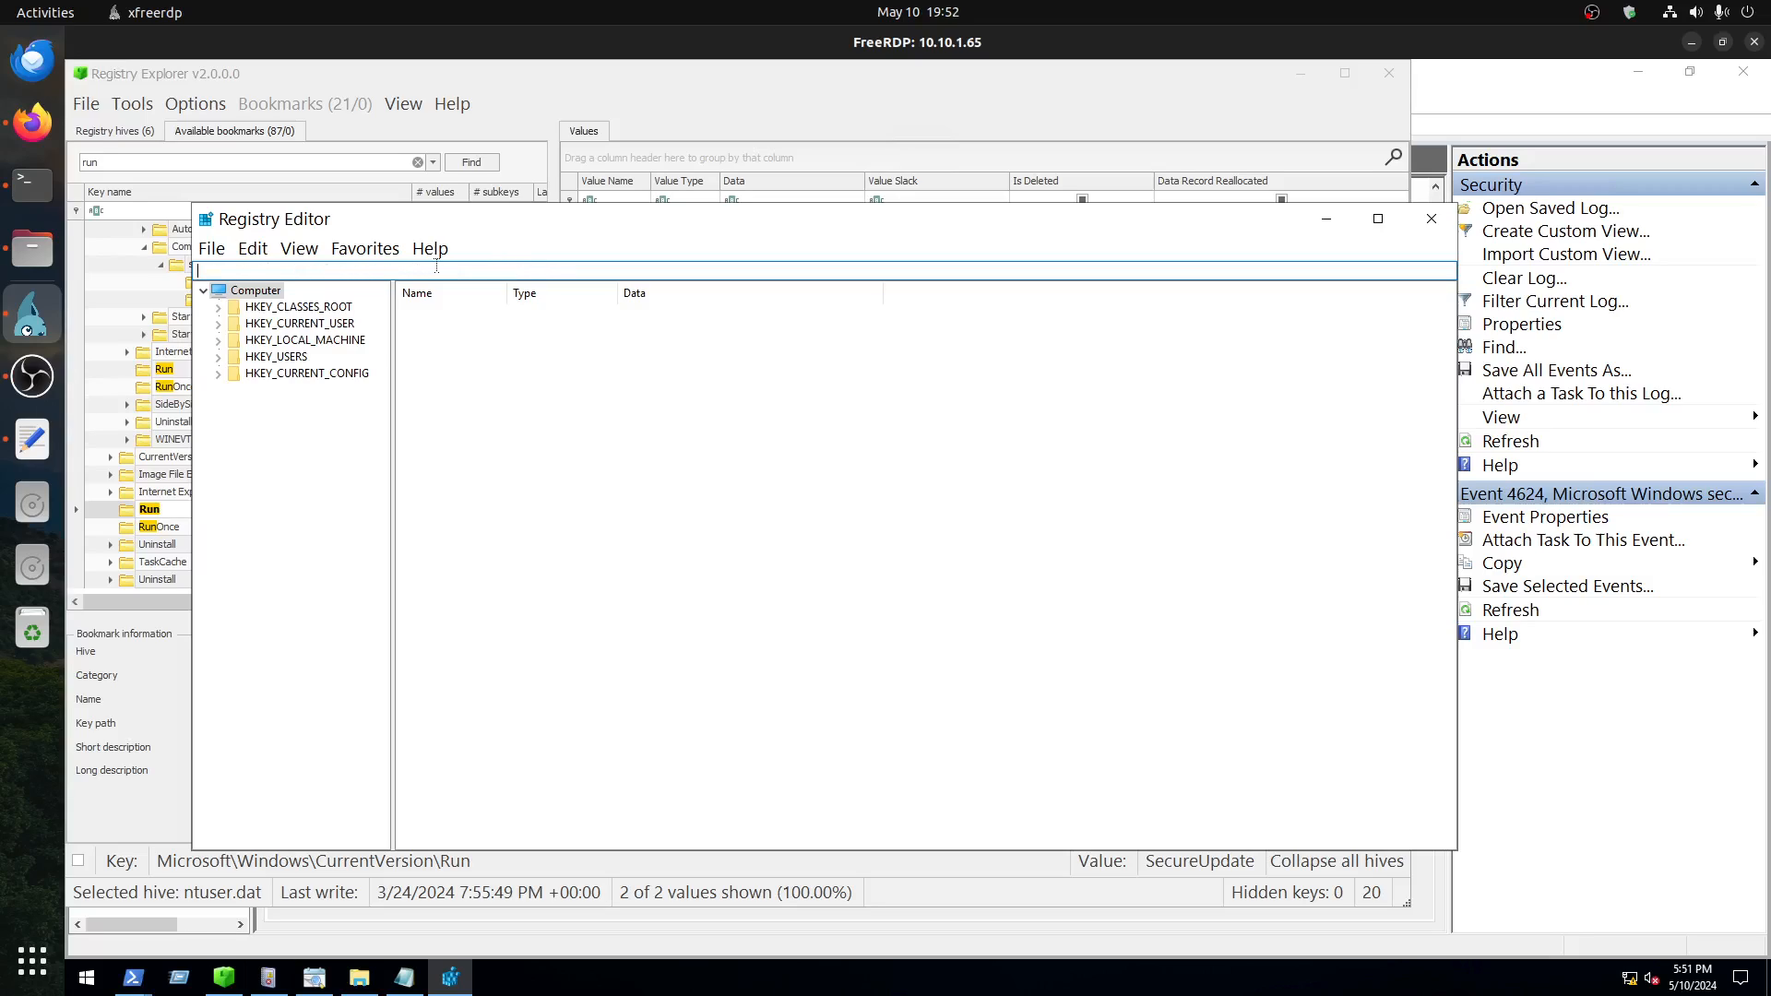
{"action": "key", "text": "ctrl+v"}
{"action": "key", "text": "Return"}
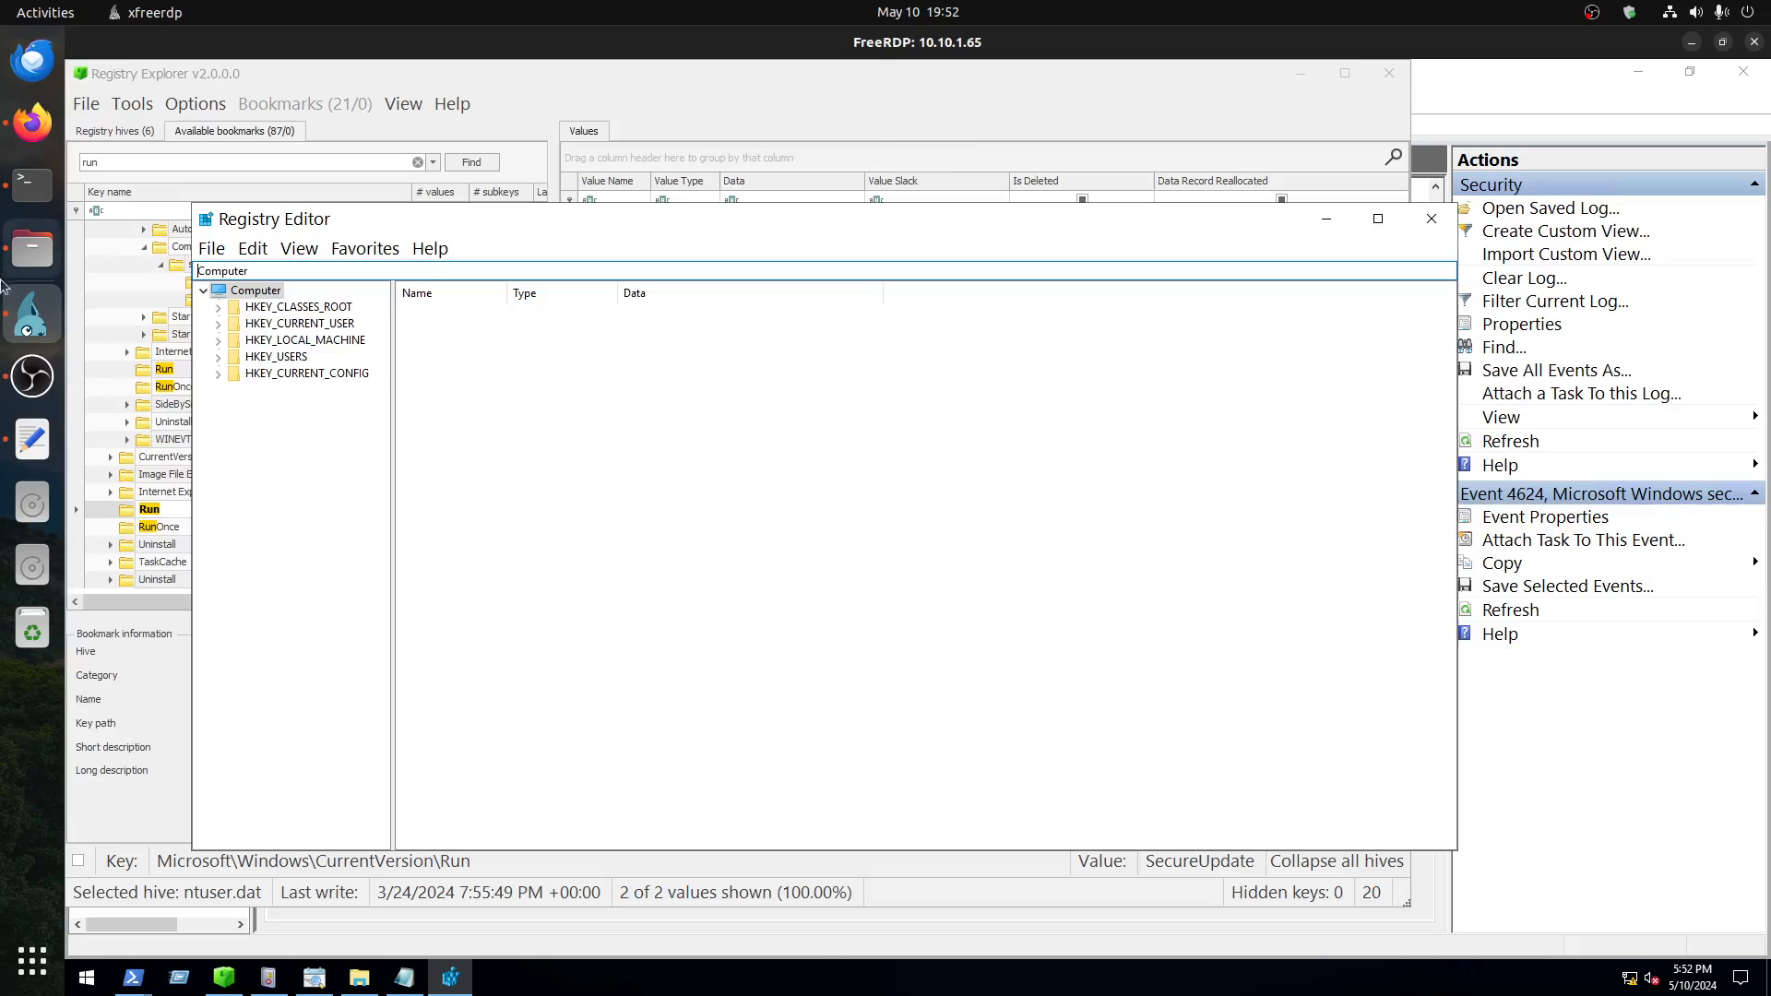
Step: Copy HKEY_LOCAL_MACHINE\SOFTWARE\Microsoft\Windows\CurrentVersion\Run from the Text Editor notes and navigate Registry Editor to that key
{"action": "left_click", "coordinate": [32, 439]}
{"action": "left_click", "coordinate": [570, 220]}
{"action": "triple_click", "coordinate": [570, 221]}
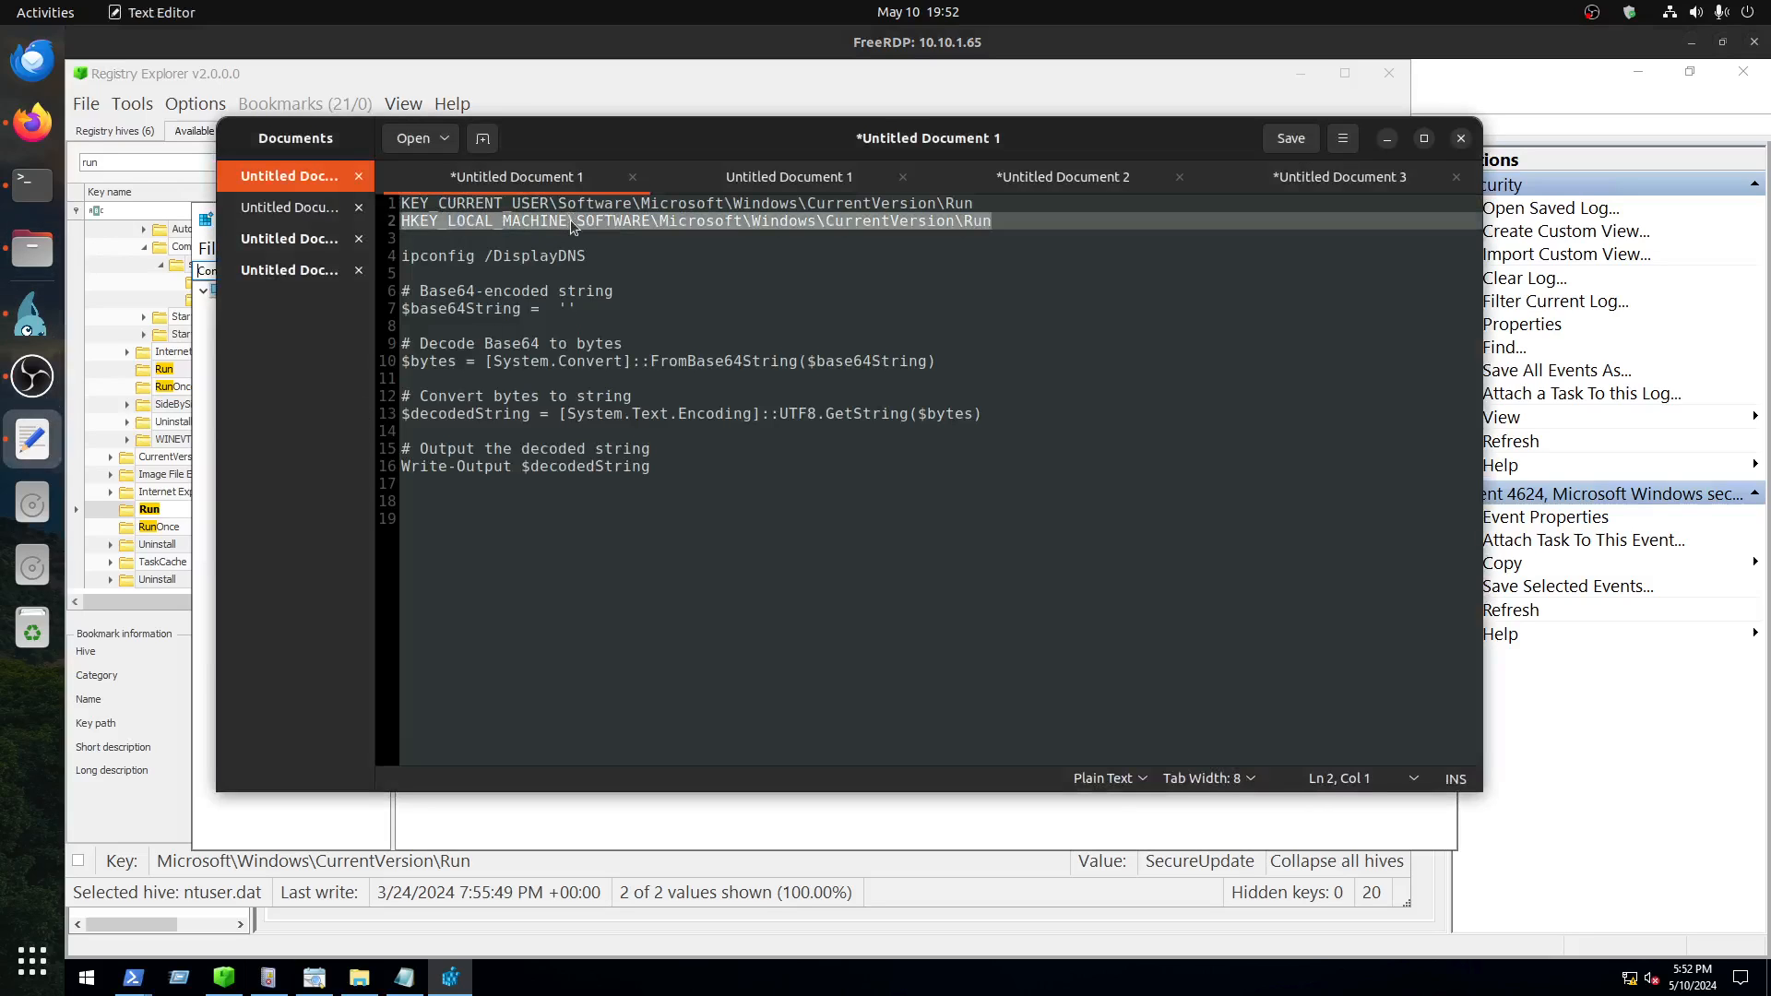
{"action": "right_click", "coordinate": [570, 220]}
{"action": "left_click", "coordinate": [660, 304]}
{"action": "left_click", "coordinate": [234, 815]}
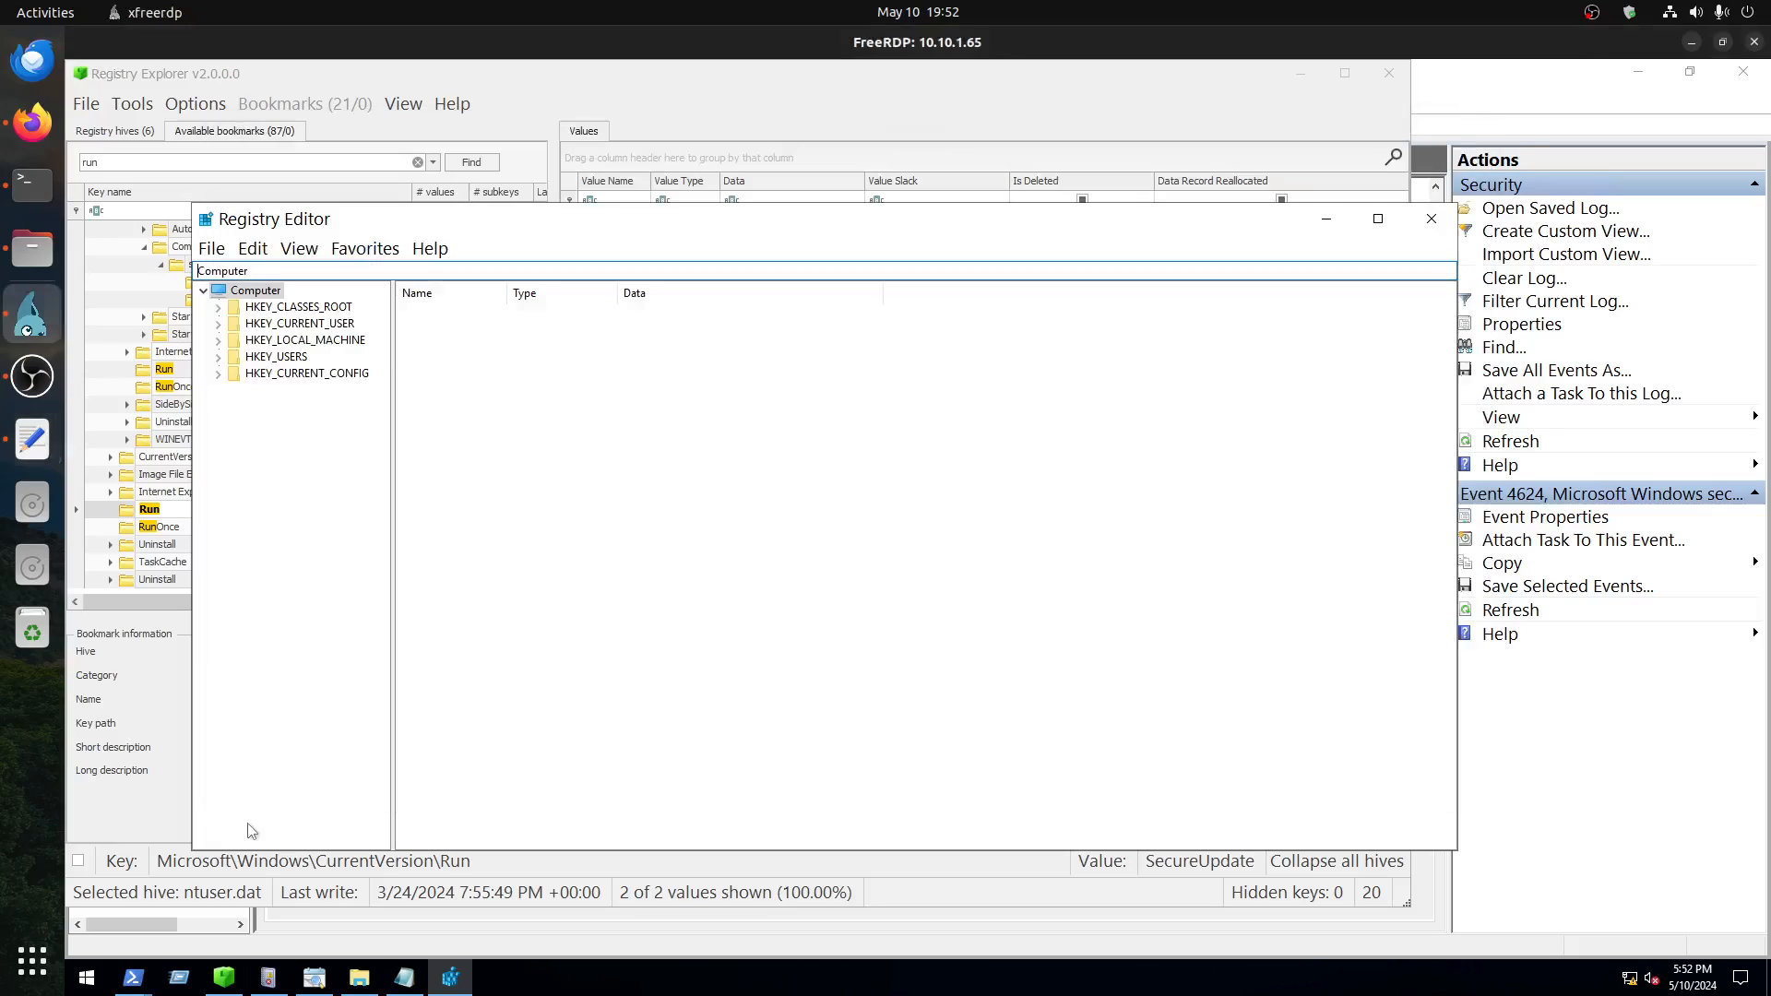
{"action": "key", "text": "ctrl+a"}
{"action": "key", "text": "ctrl+v"}
{"action": "key", "text": "Return"}
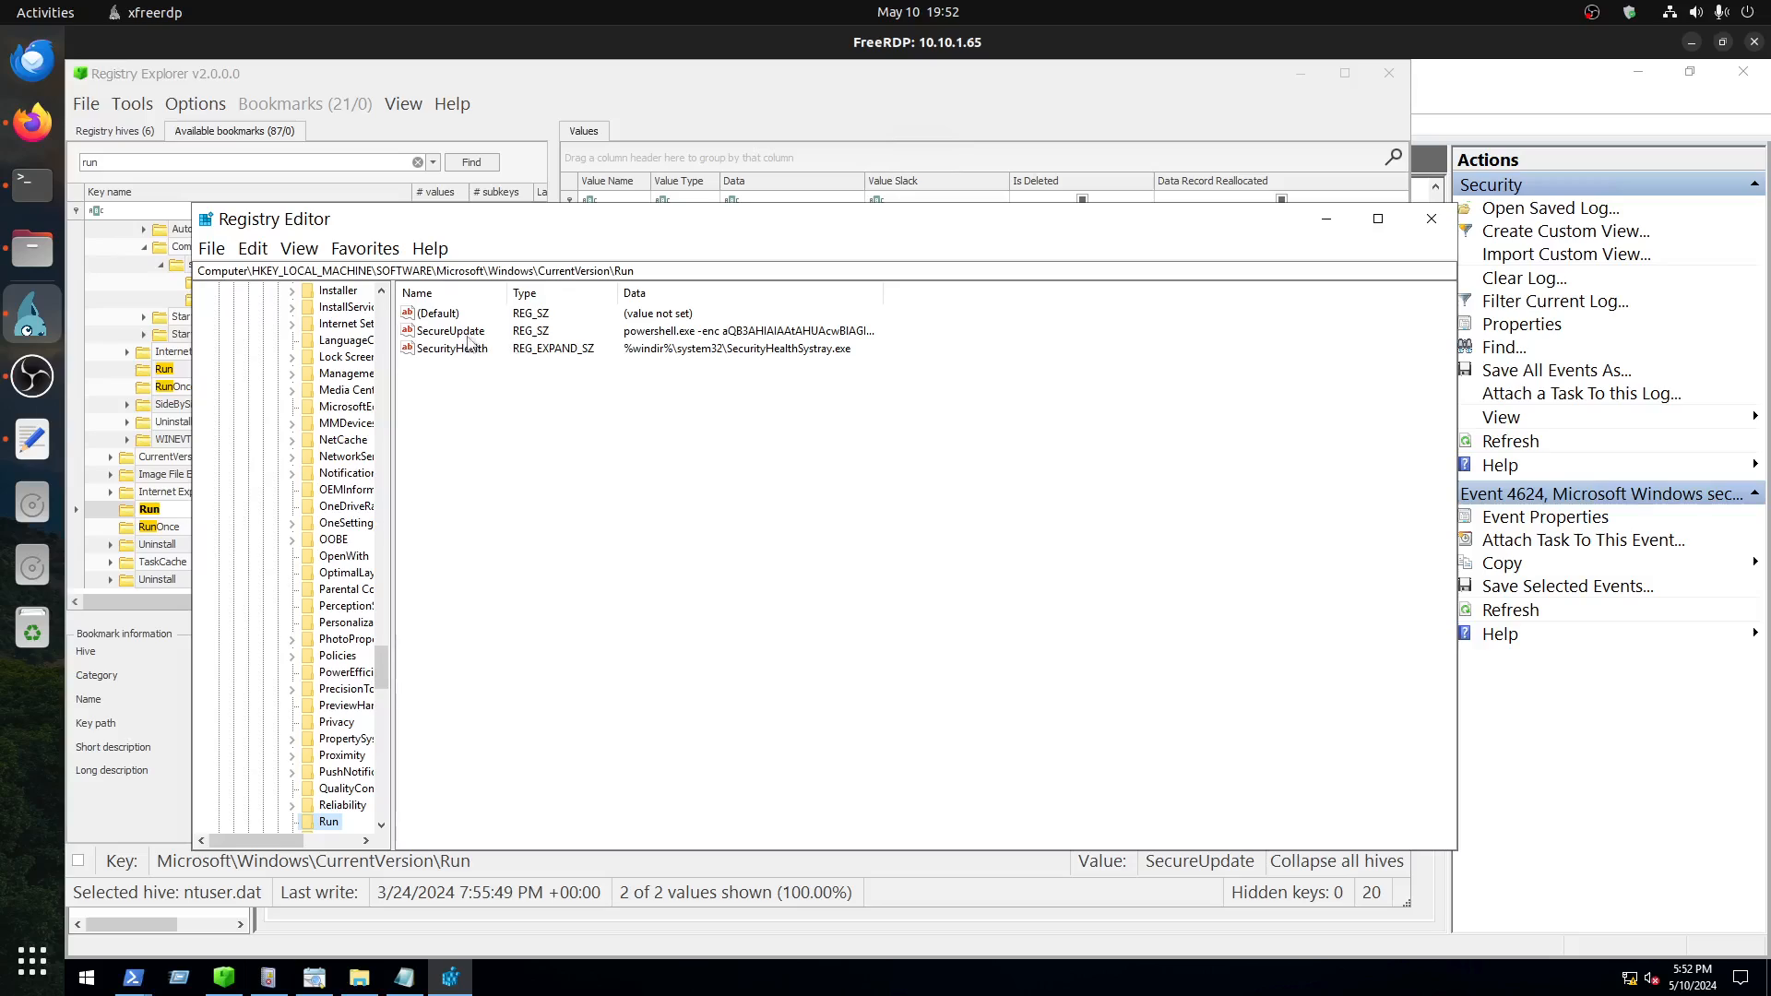
Step: Open the SecureUpdate string value and copy its value data
{"action": "double_click", "coordinate": [437, 330]}
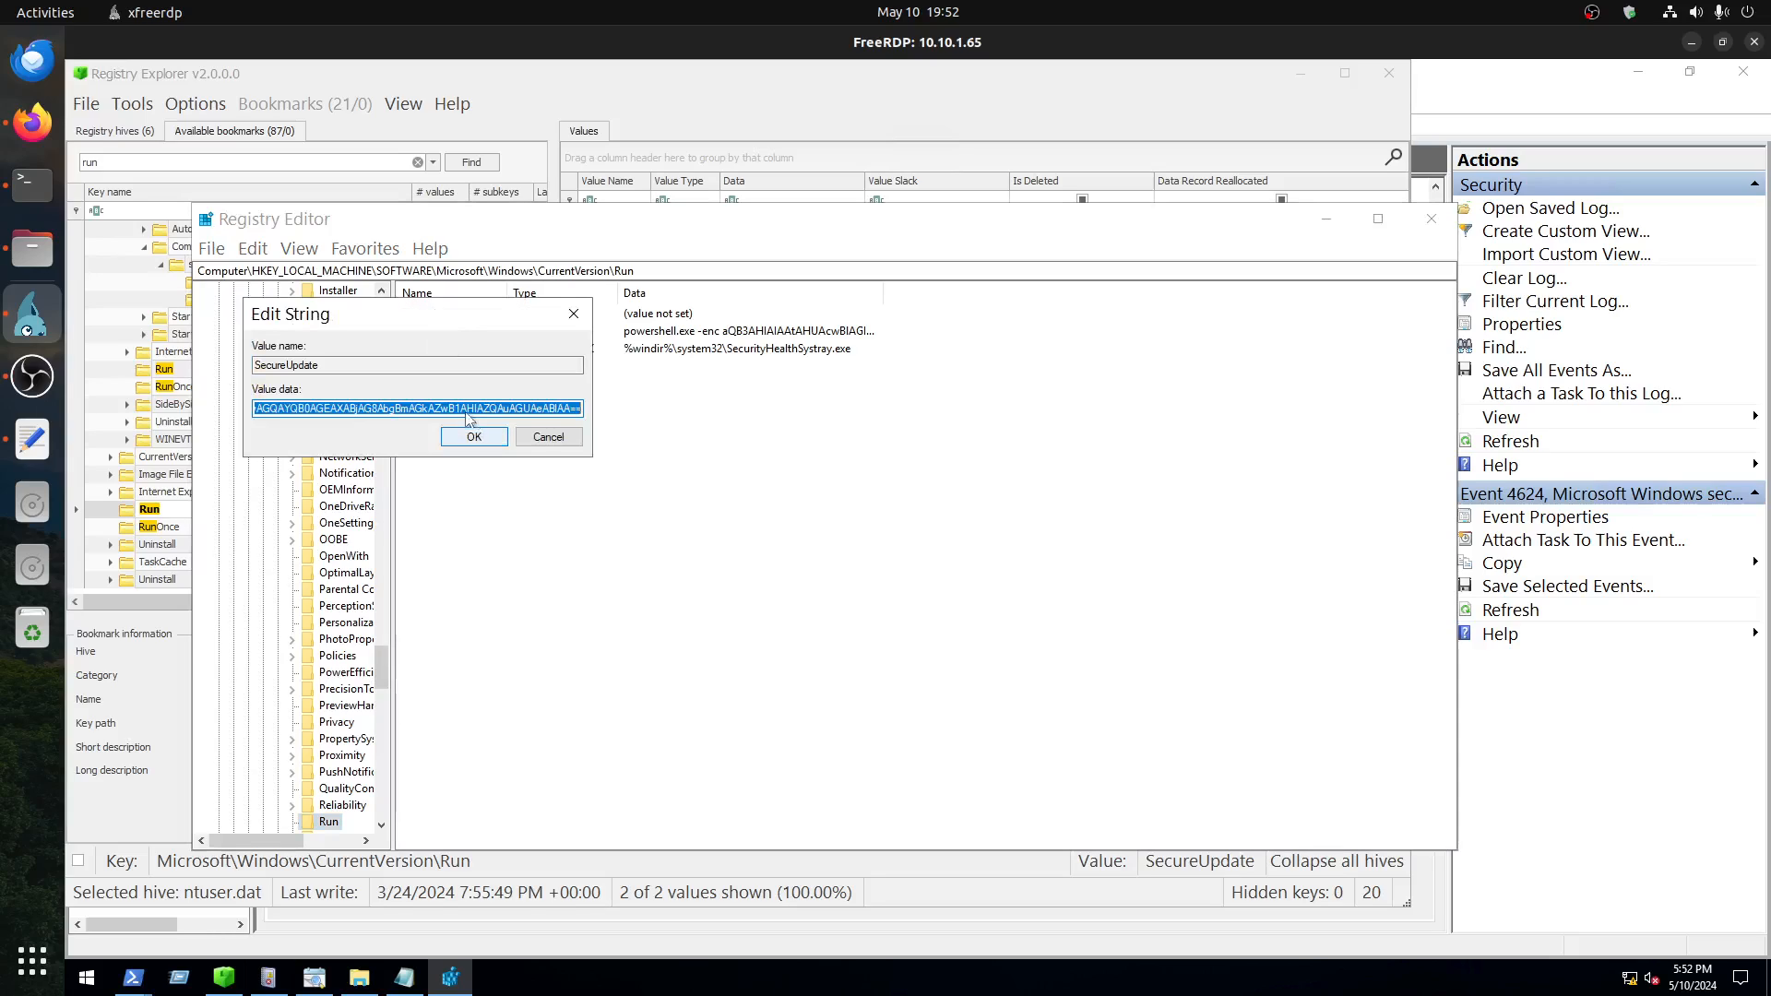
{"action": "right_click", "coordinate": [428, 407]}
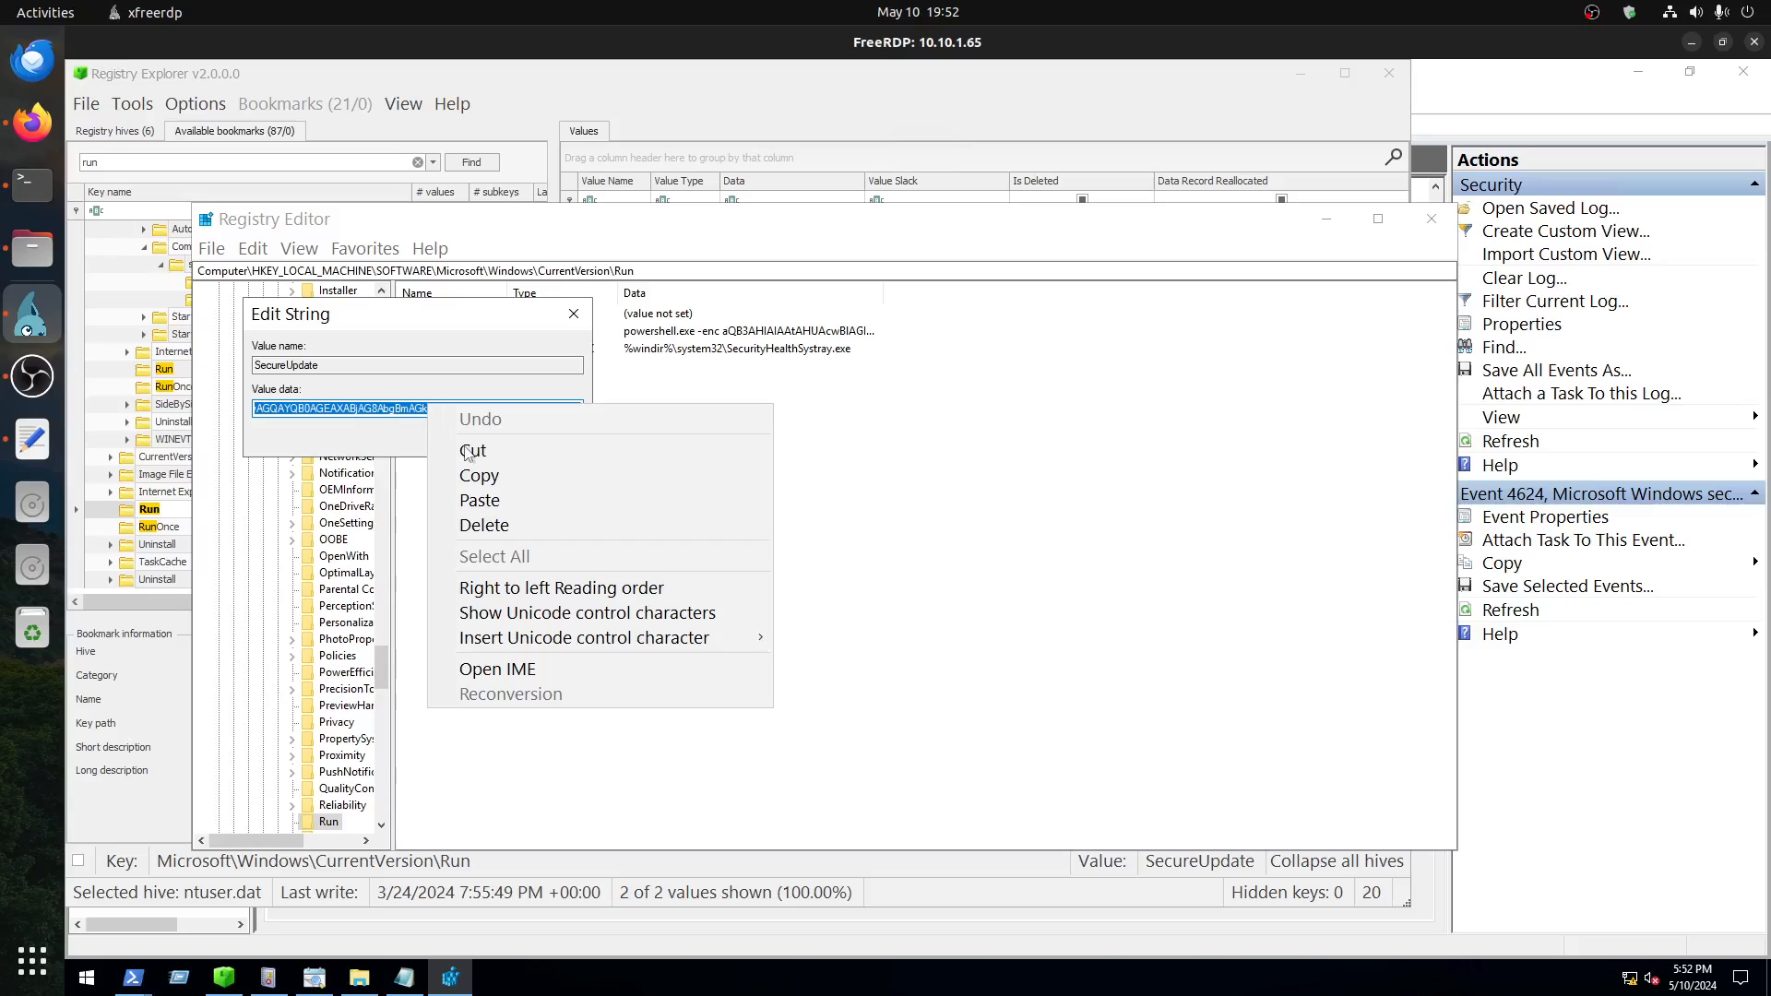
{"action": "left_click", "coordinate": [490, 476]}
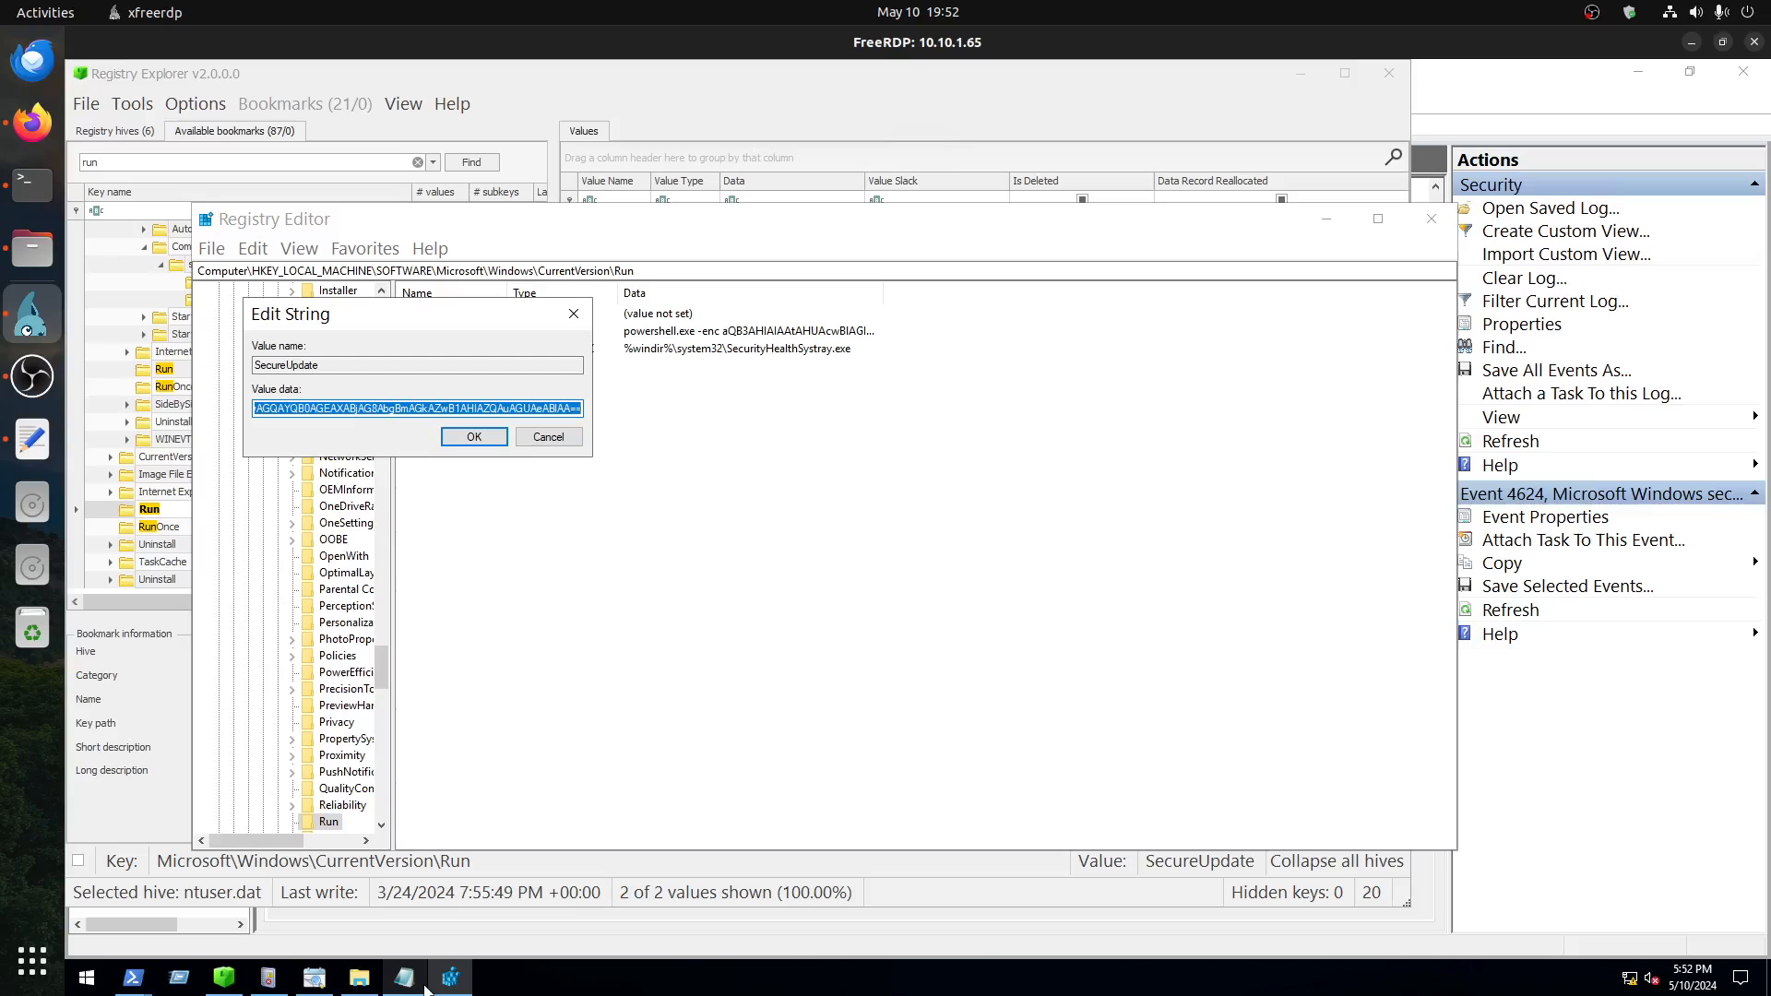
Step: Switch to Registry Explorer and examine the SecureUpdate value in the slack, binary and type viewers
{"action": "left_click", "coordinate": [224, 978]}
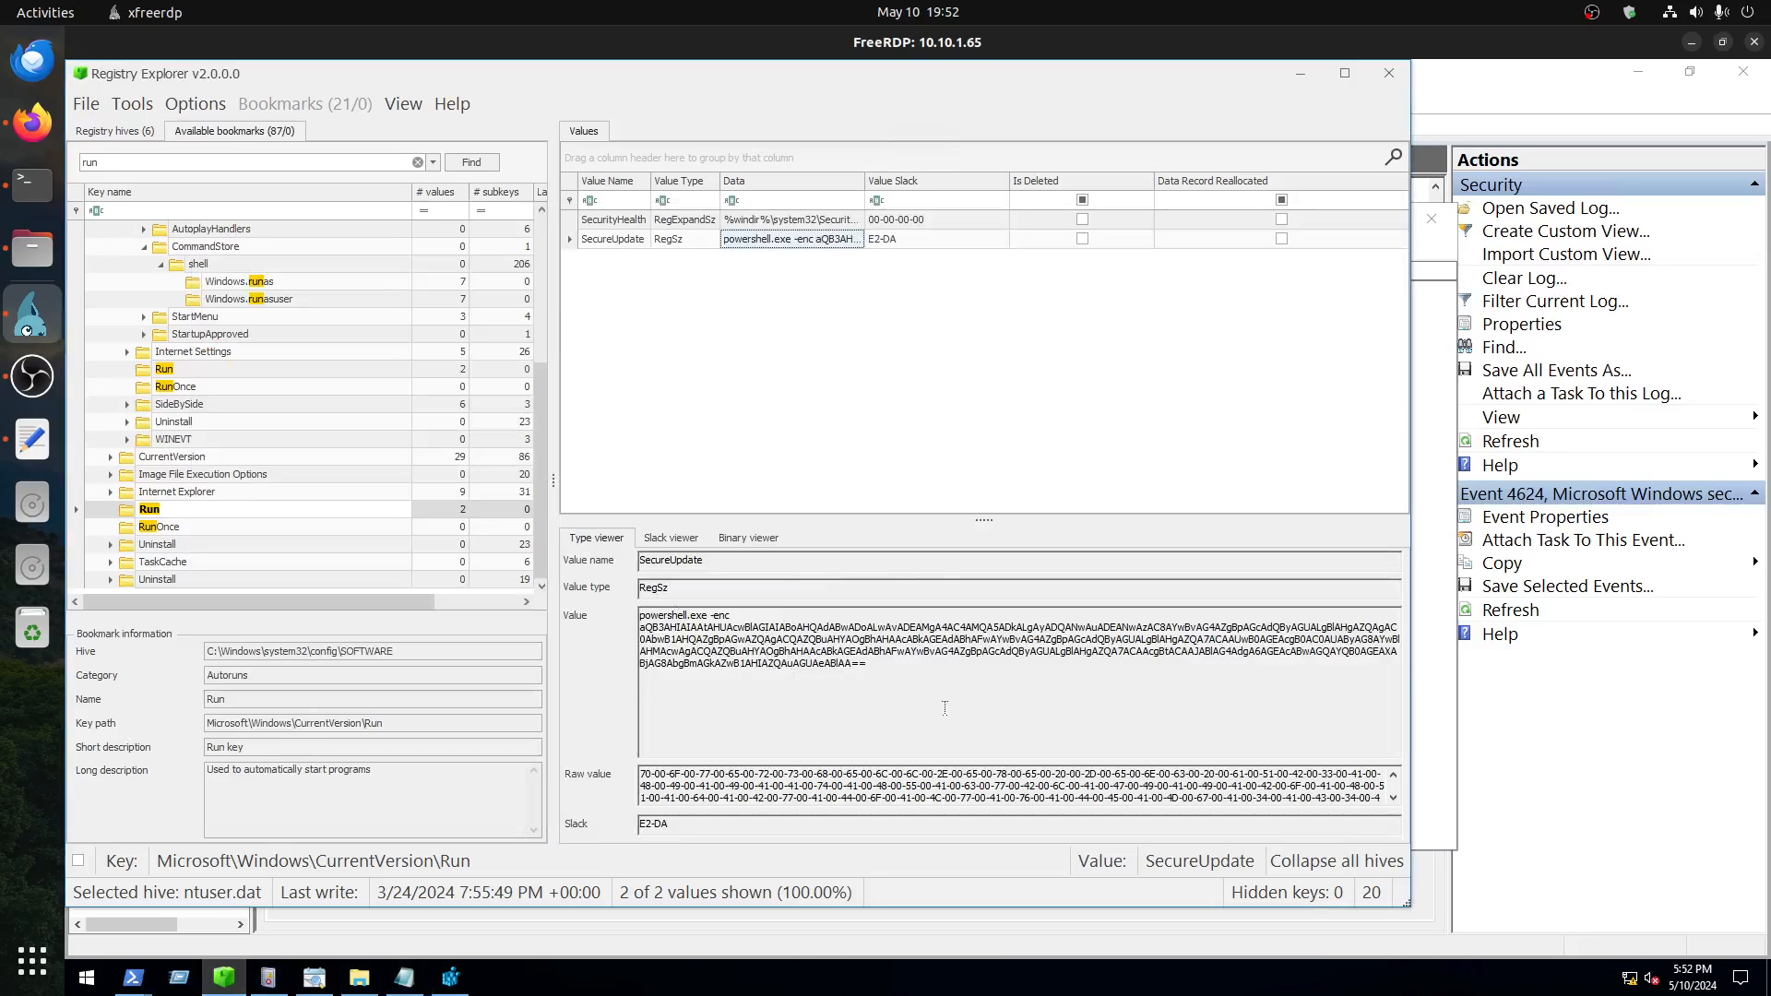
{"action": "left_click", "coordinate": [748, 540]}
{"action": "left_click", "coordinate": [683, 539]}
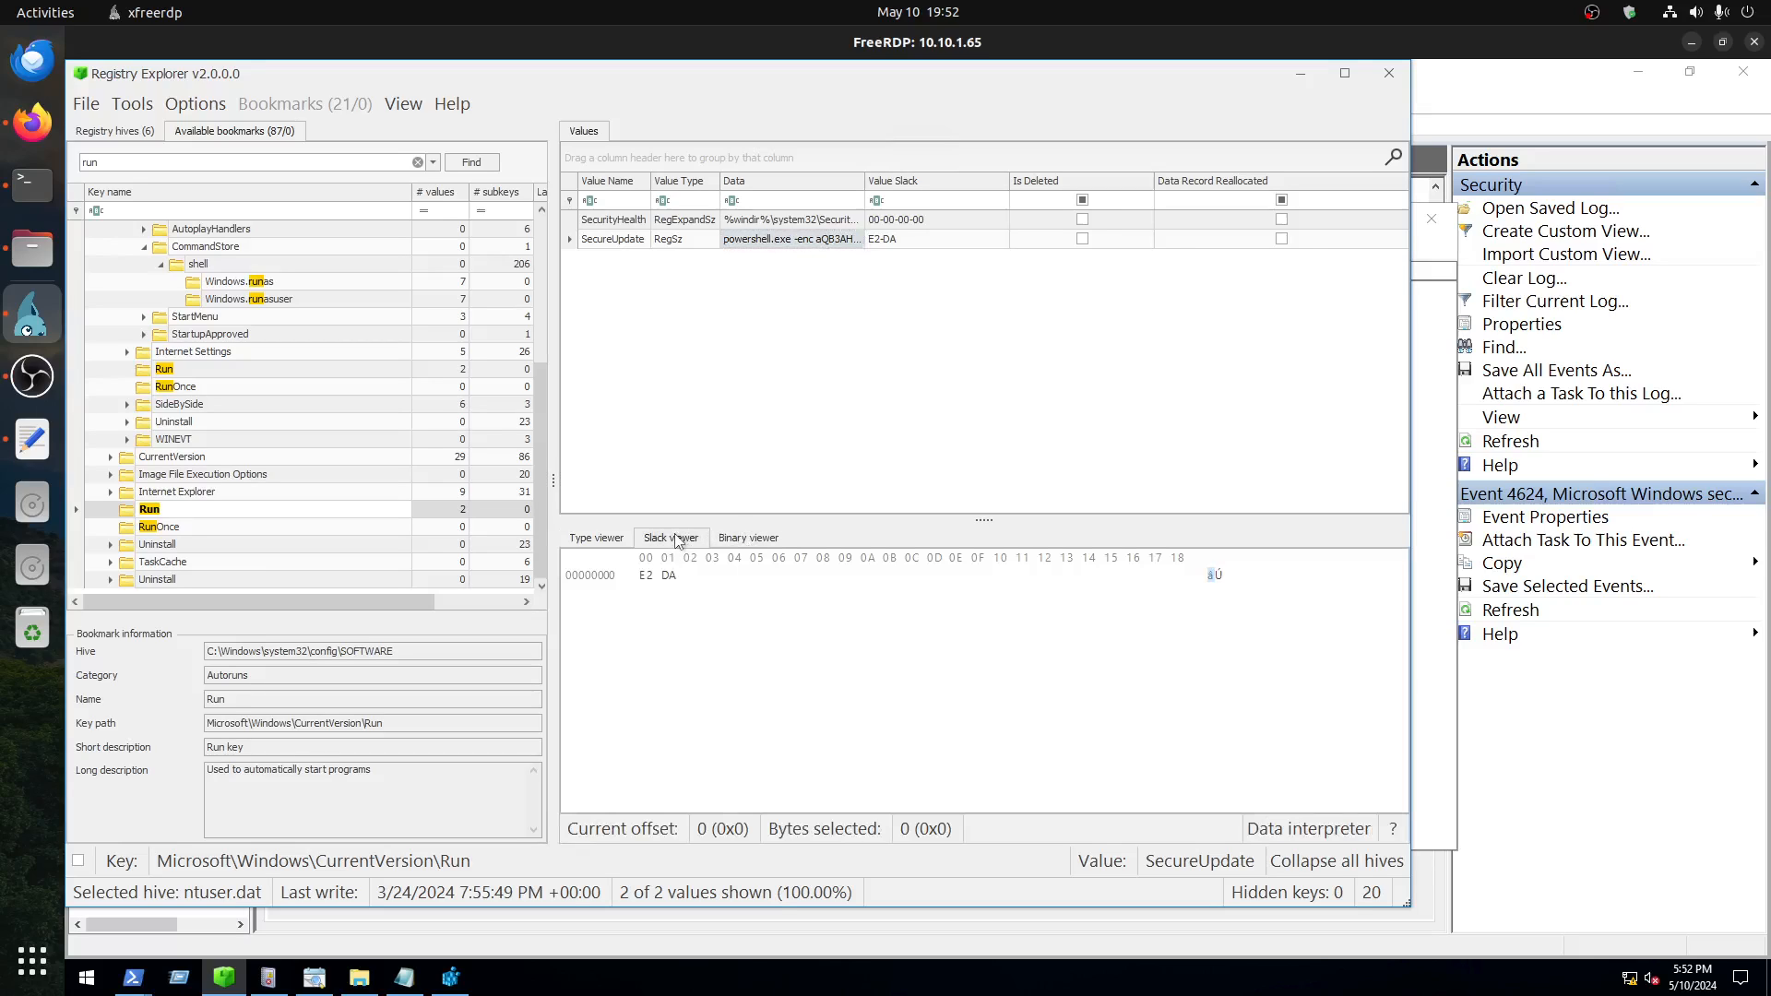
{"action": "left_click", "coordinate": [748, 538]}
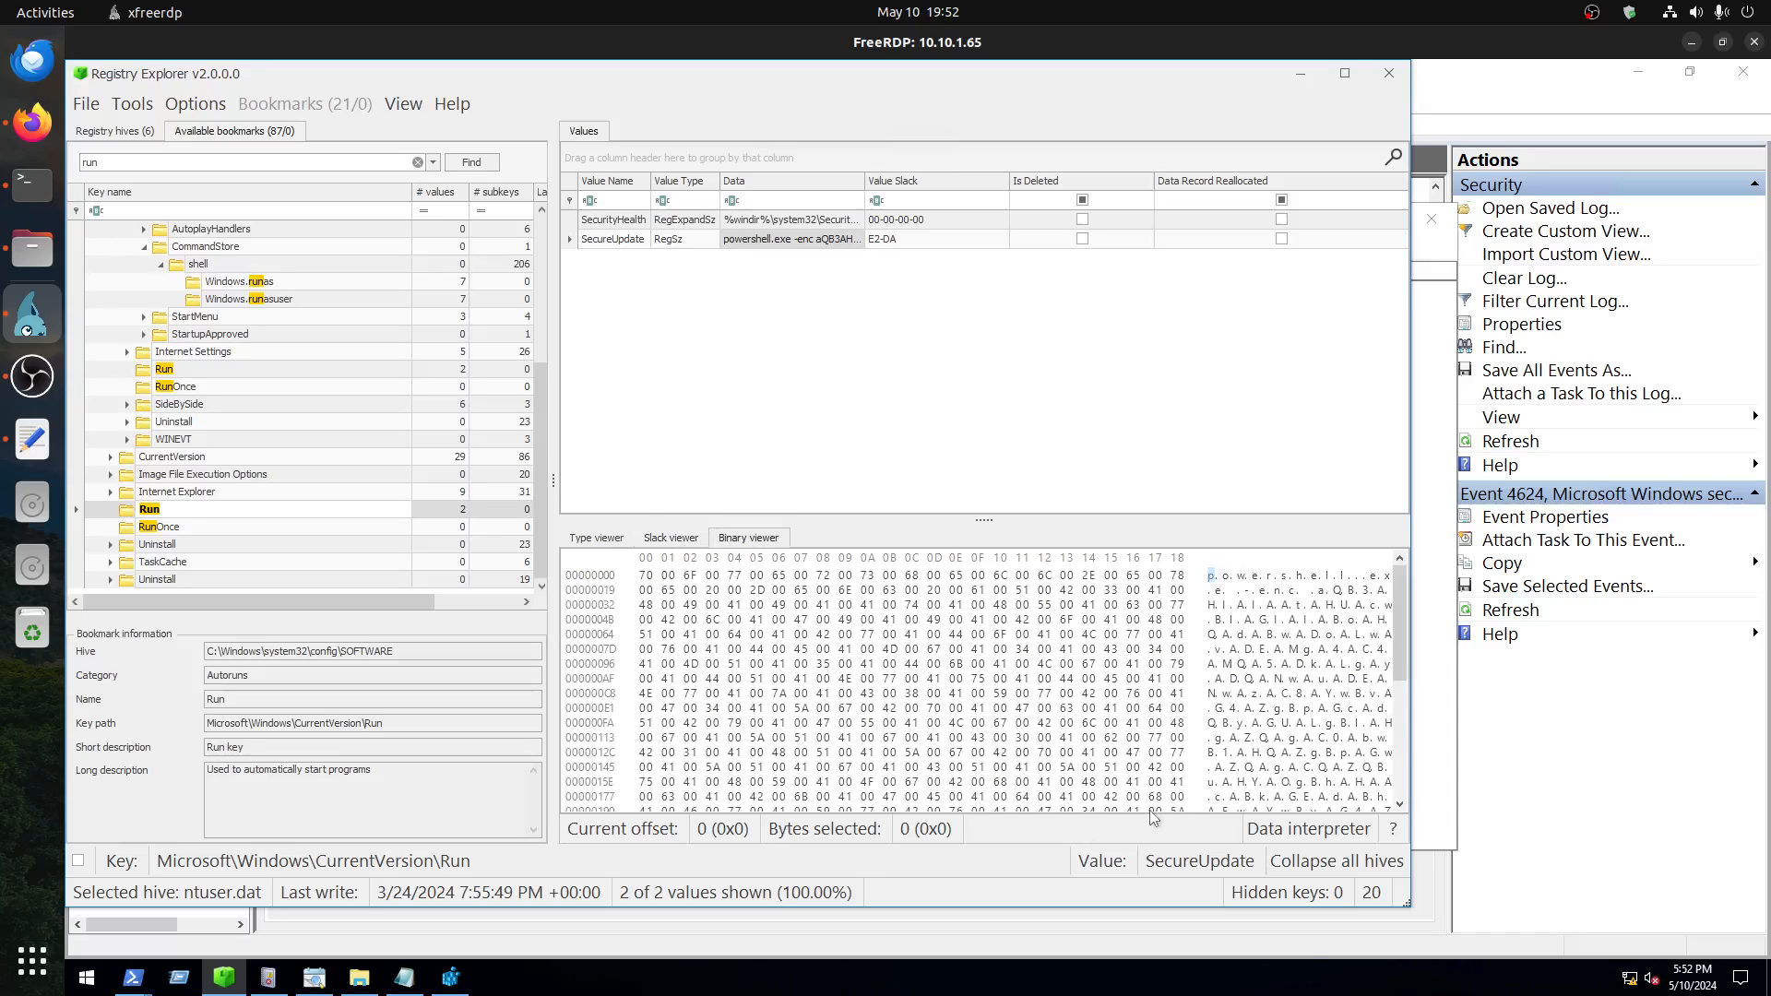
{"action": "left_click", "coordinate": [594, 539]}
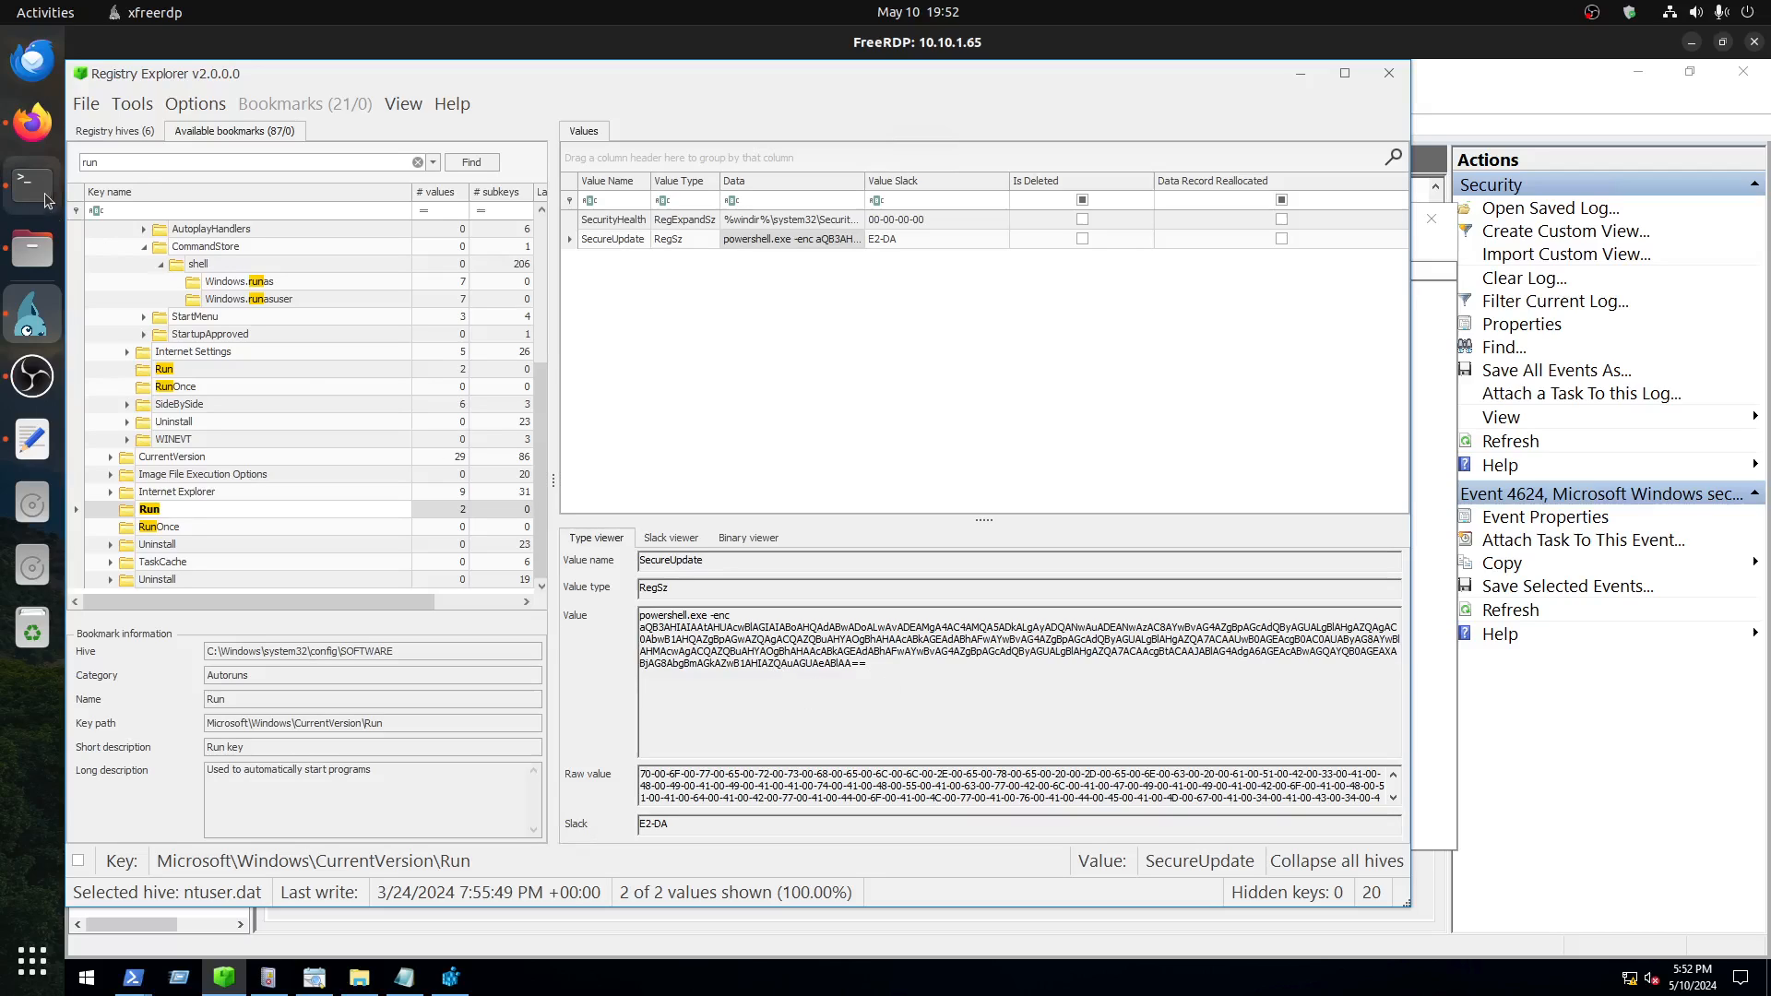
Step: Switch to CyberChef in Firefox and paste the copied encoded PowerShell command as the input
{"action": "left_click", "coordinate": [32, 121]}
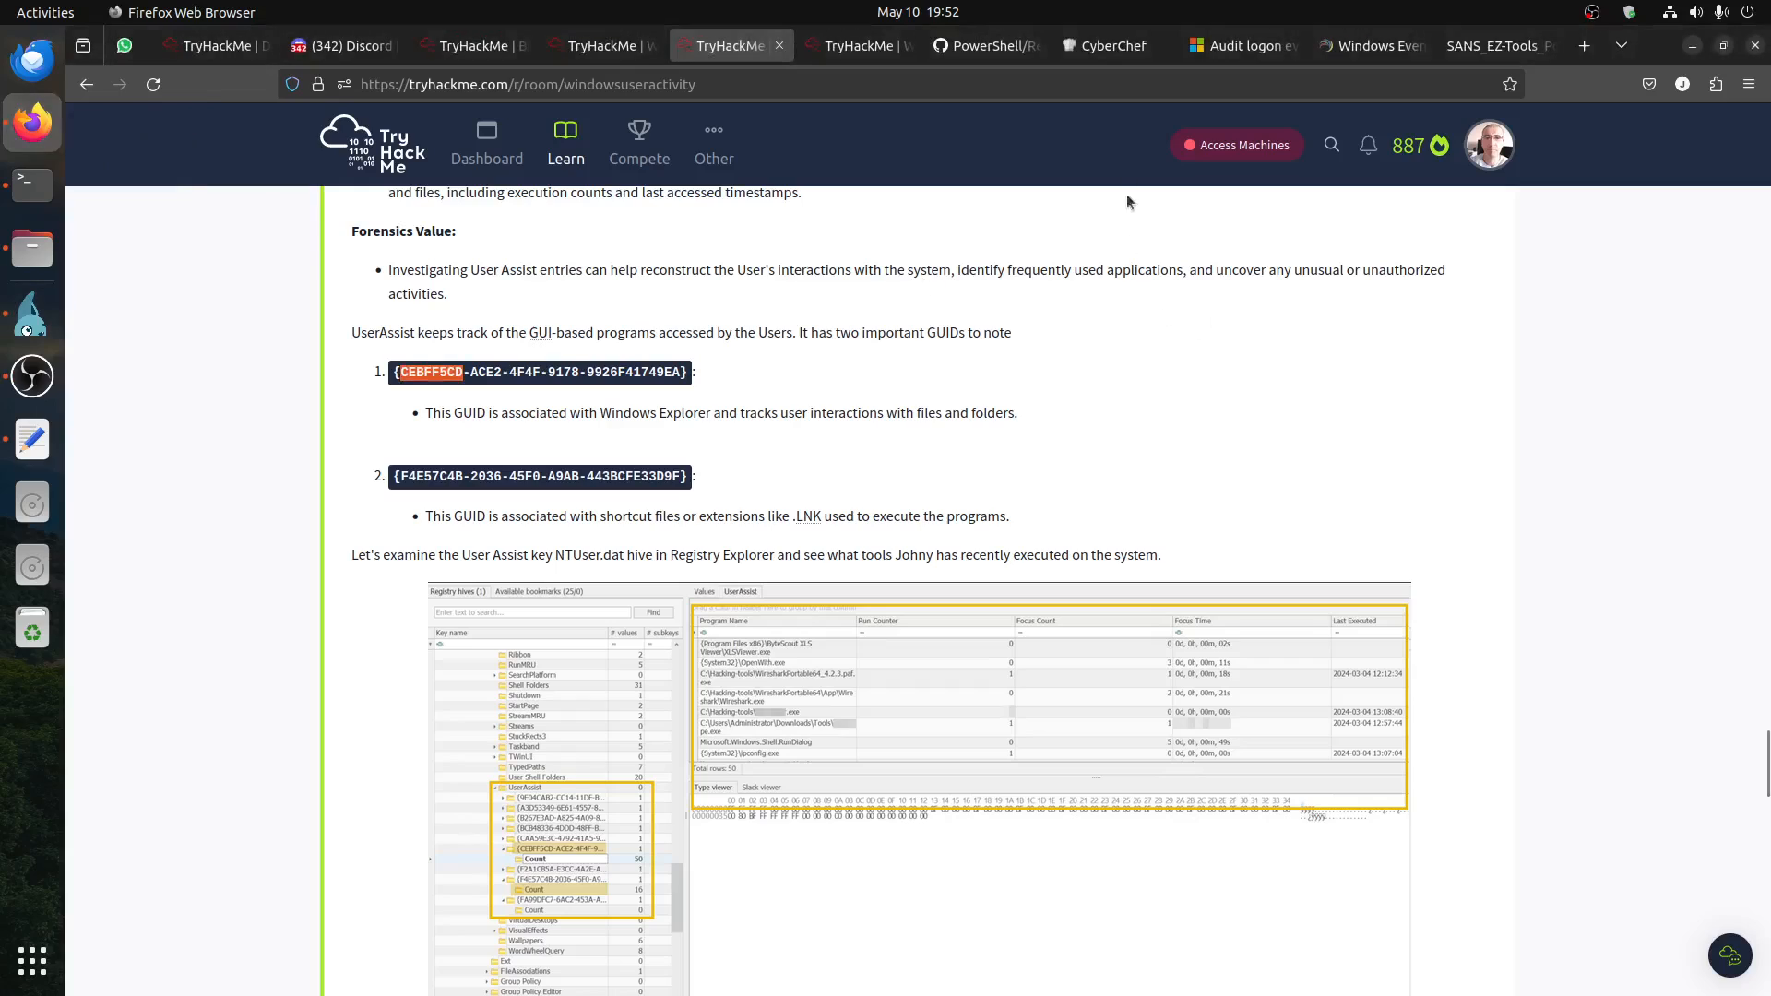
{"action": "left_click", "coordinate": [1098, 52]}
{"action": "key", "text": "ctrl+v"}
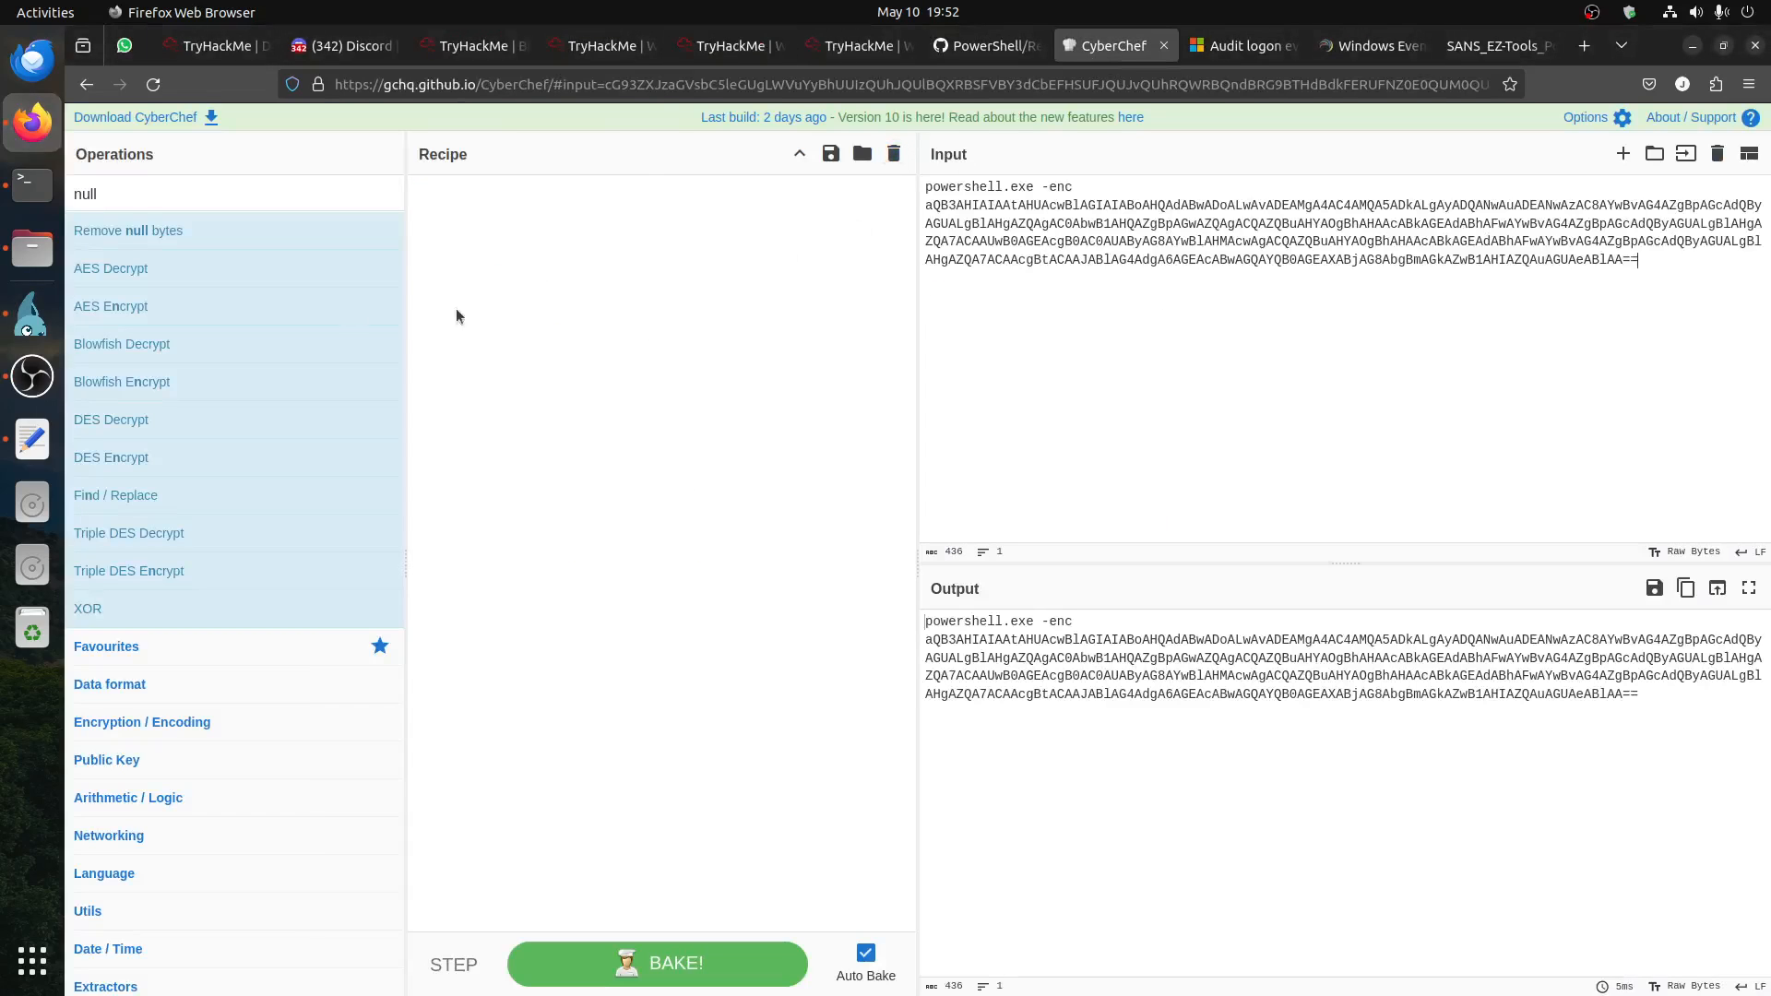
Step: Review the PowerShell Base64-decoding script in the Text Editor notes, and return to CyberChef in Firefox
{"action": "left_click", "coordinate": [32, 438]}
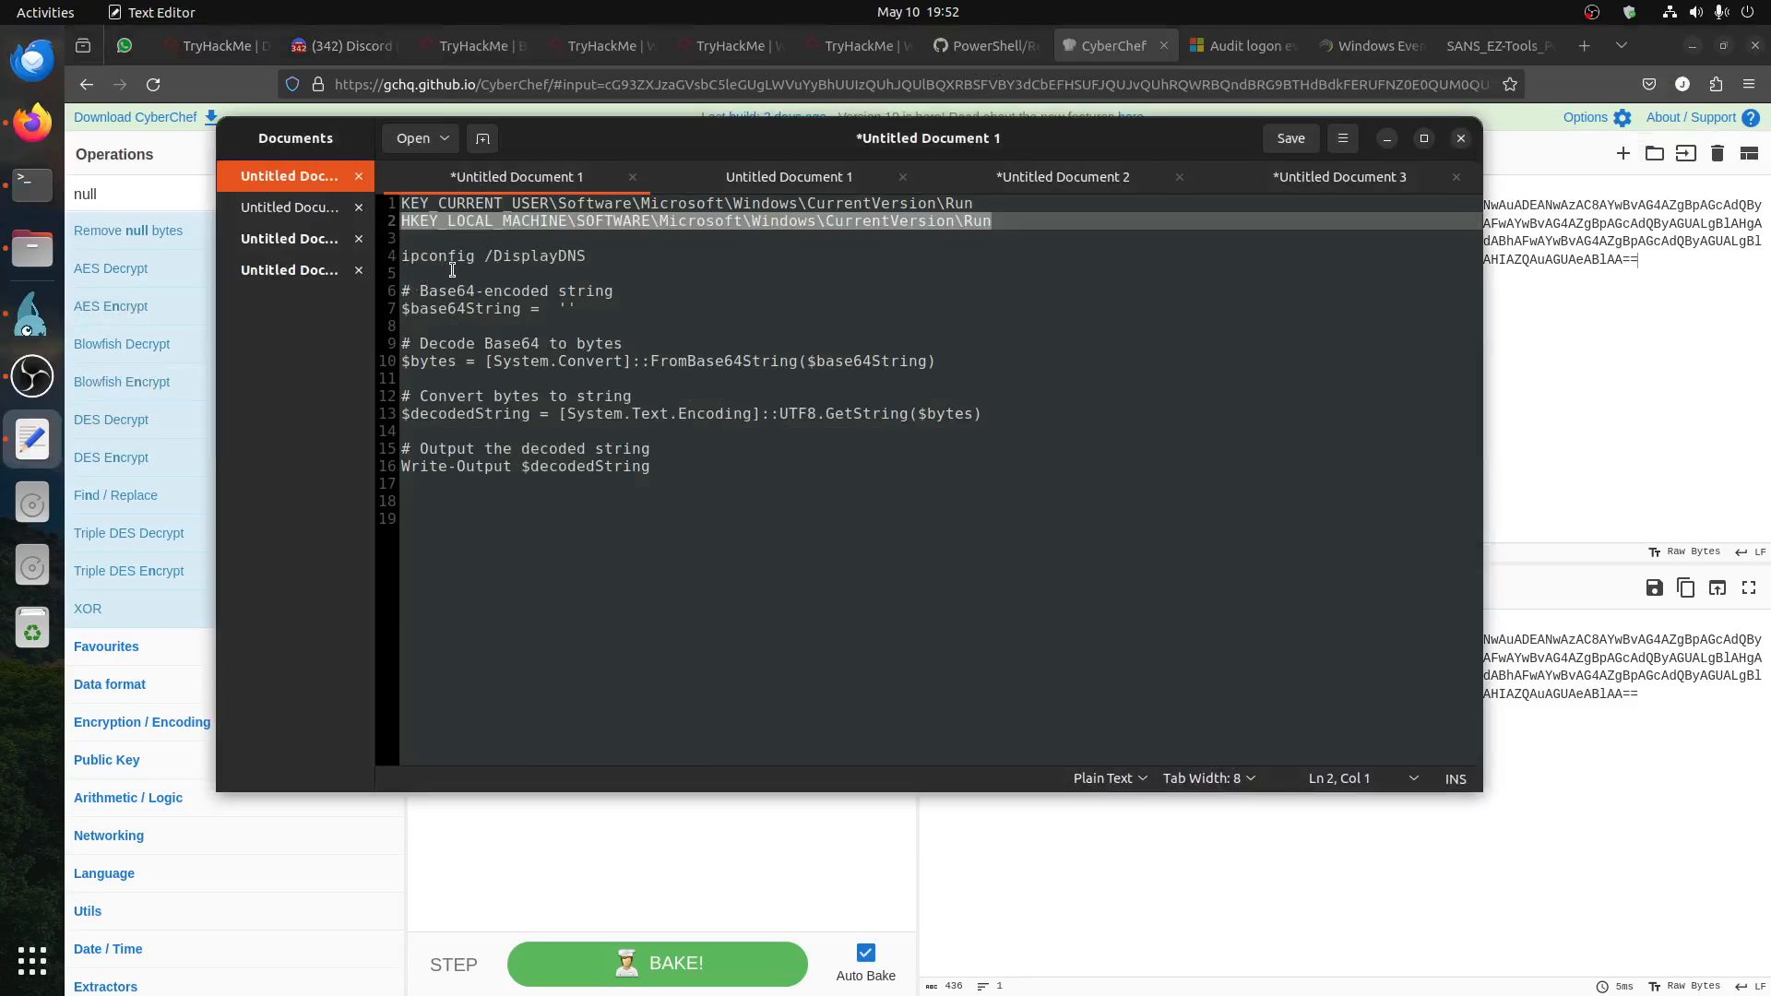
{"action": "left_click_drag", "start_coordinate": [451, 270], "coordinate": [739, 481]}
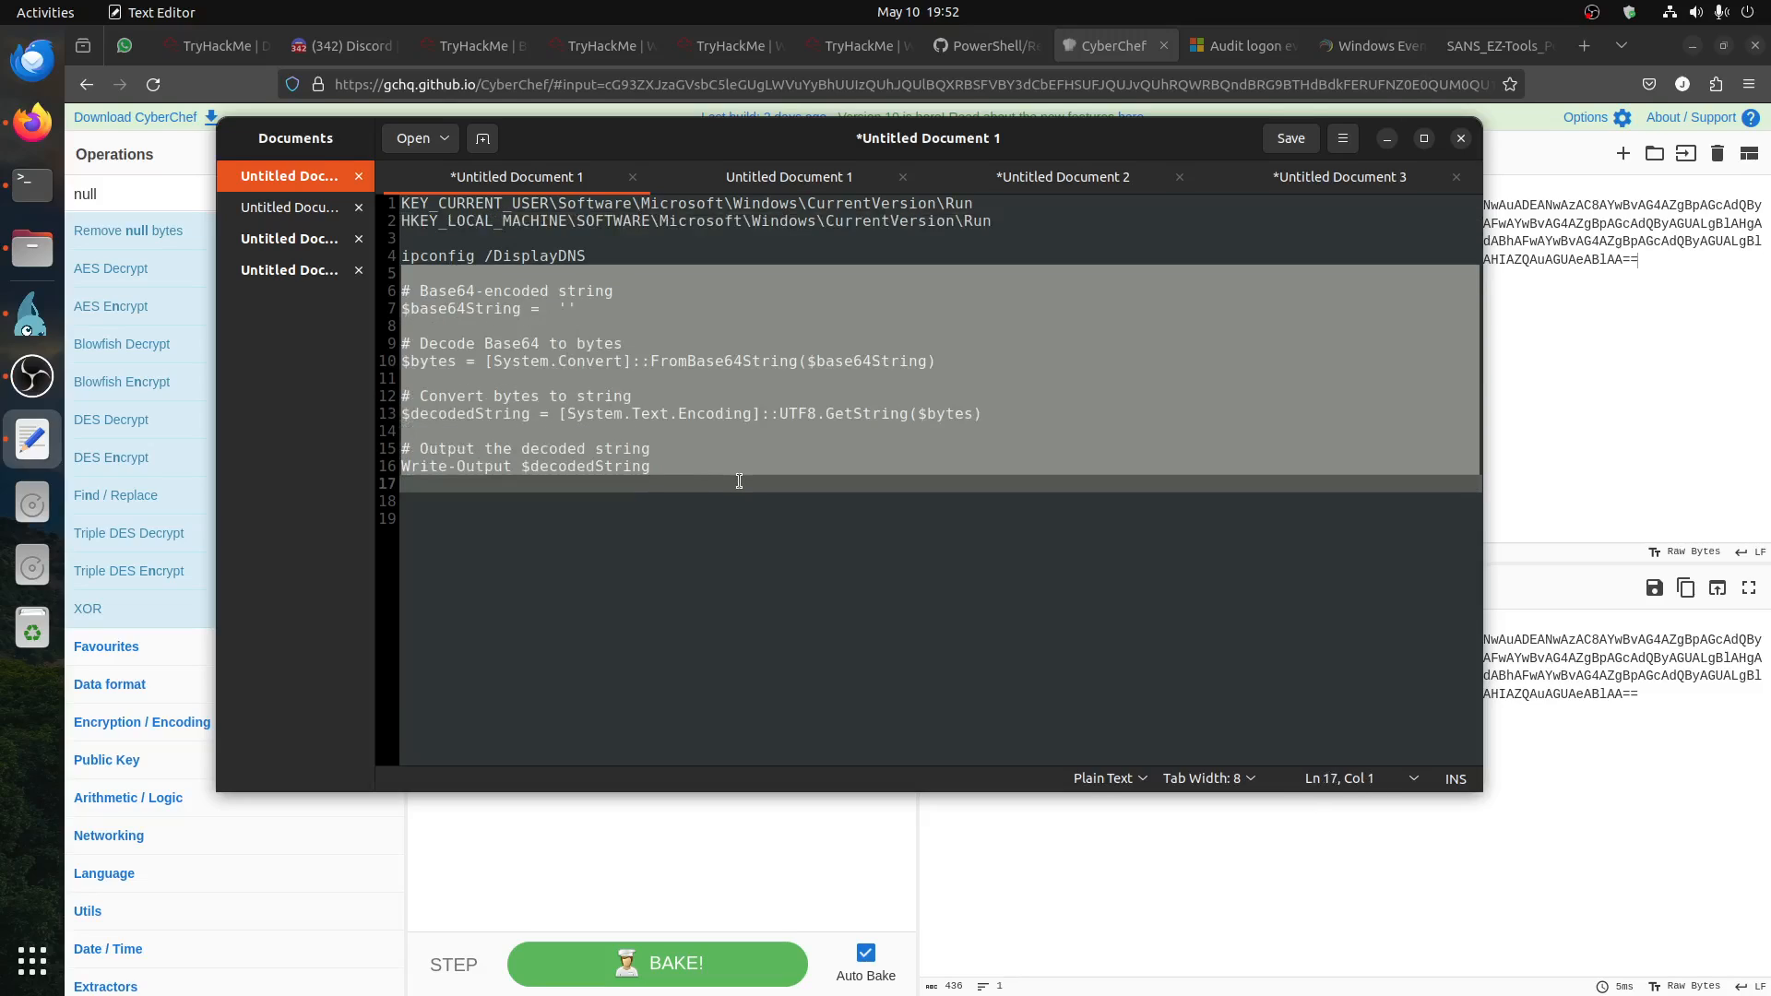
{"action": "left_click", "coordinate": [788, 544]}
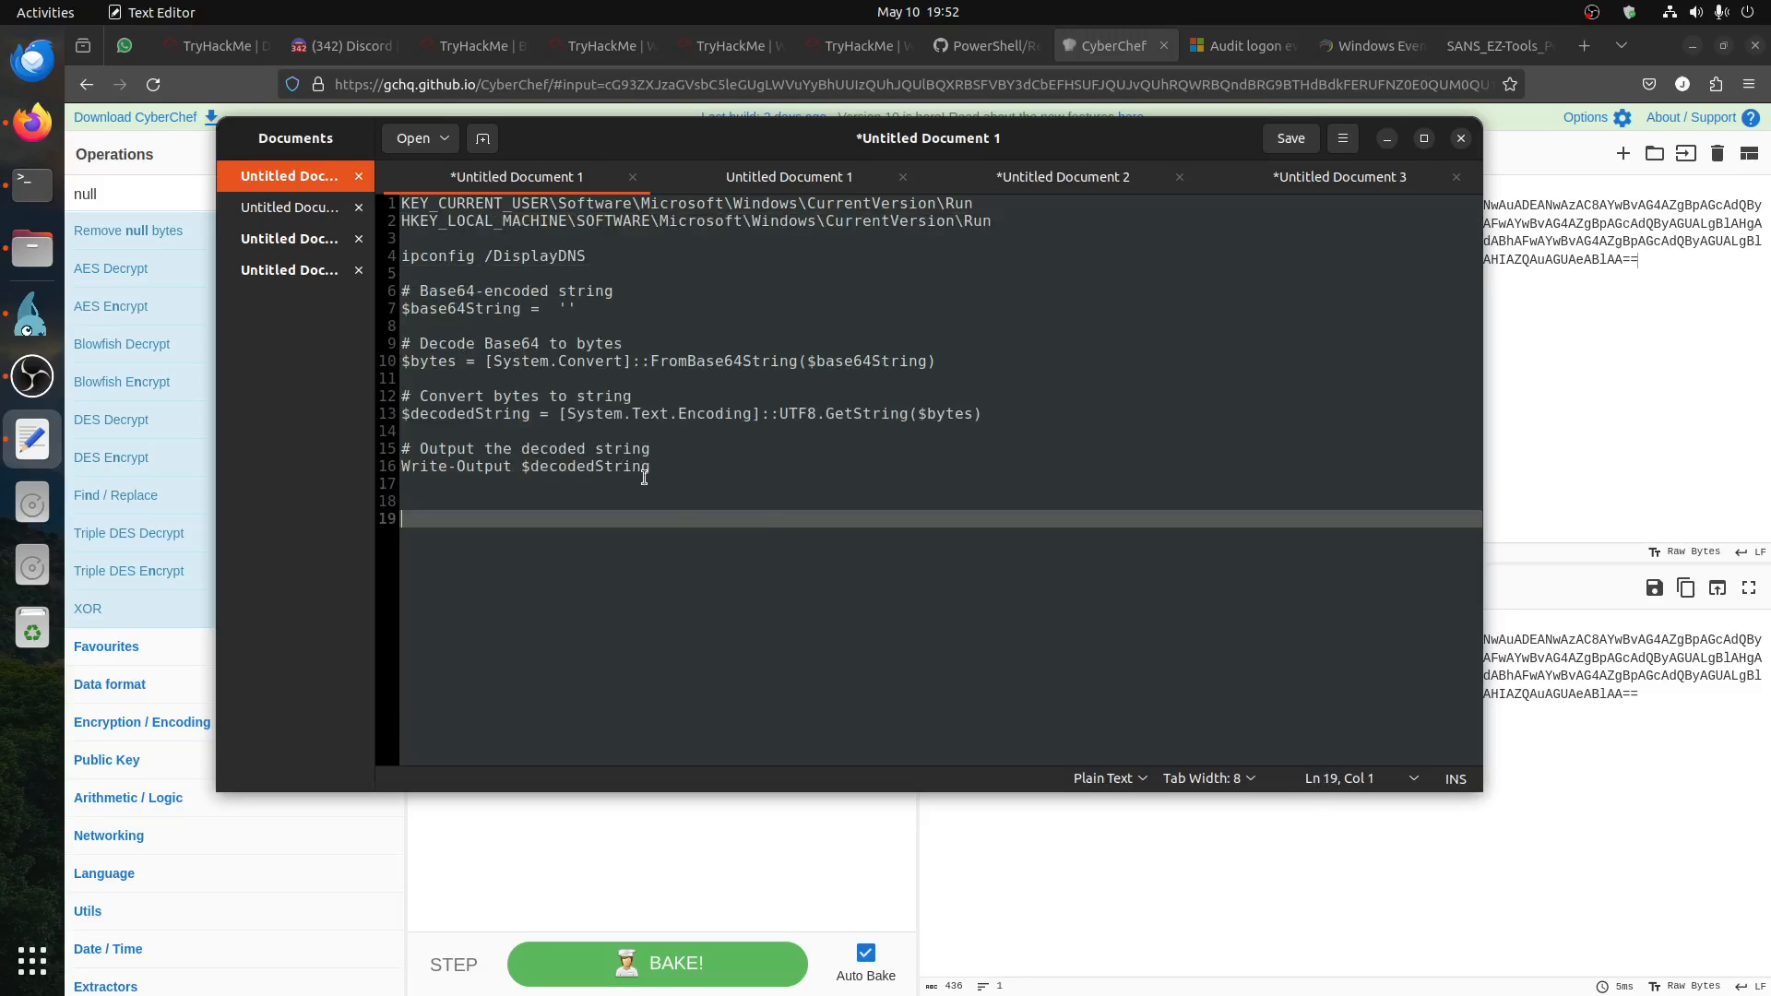
{"action": "left_click_drag", "start_coordinate": [655, 469], "coordinate": [398, 291]}
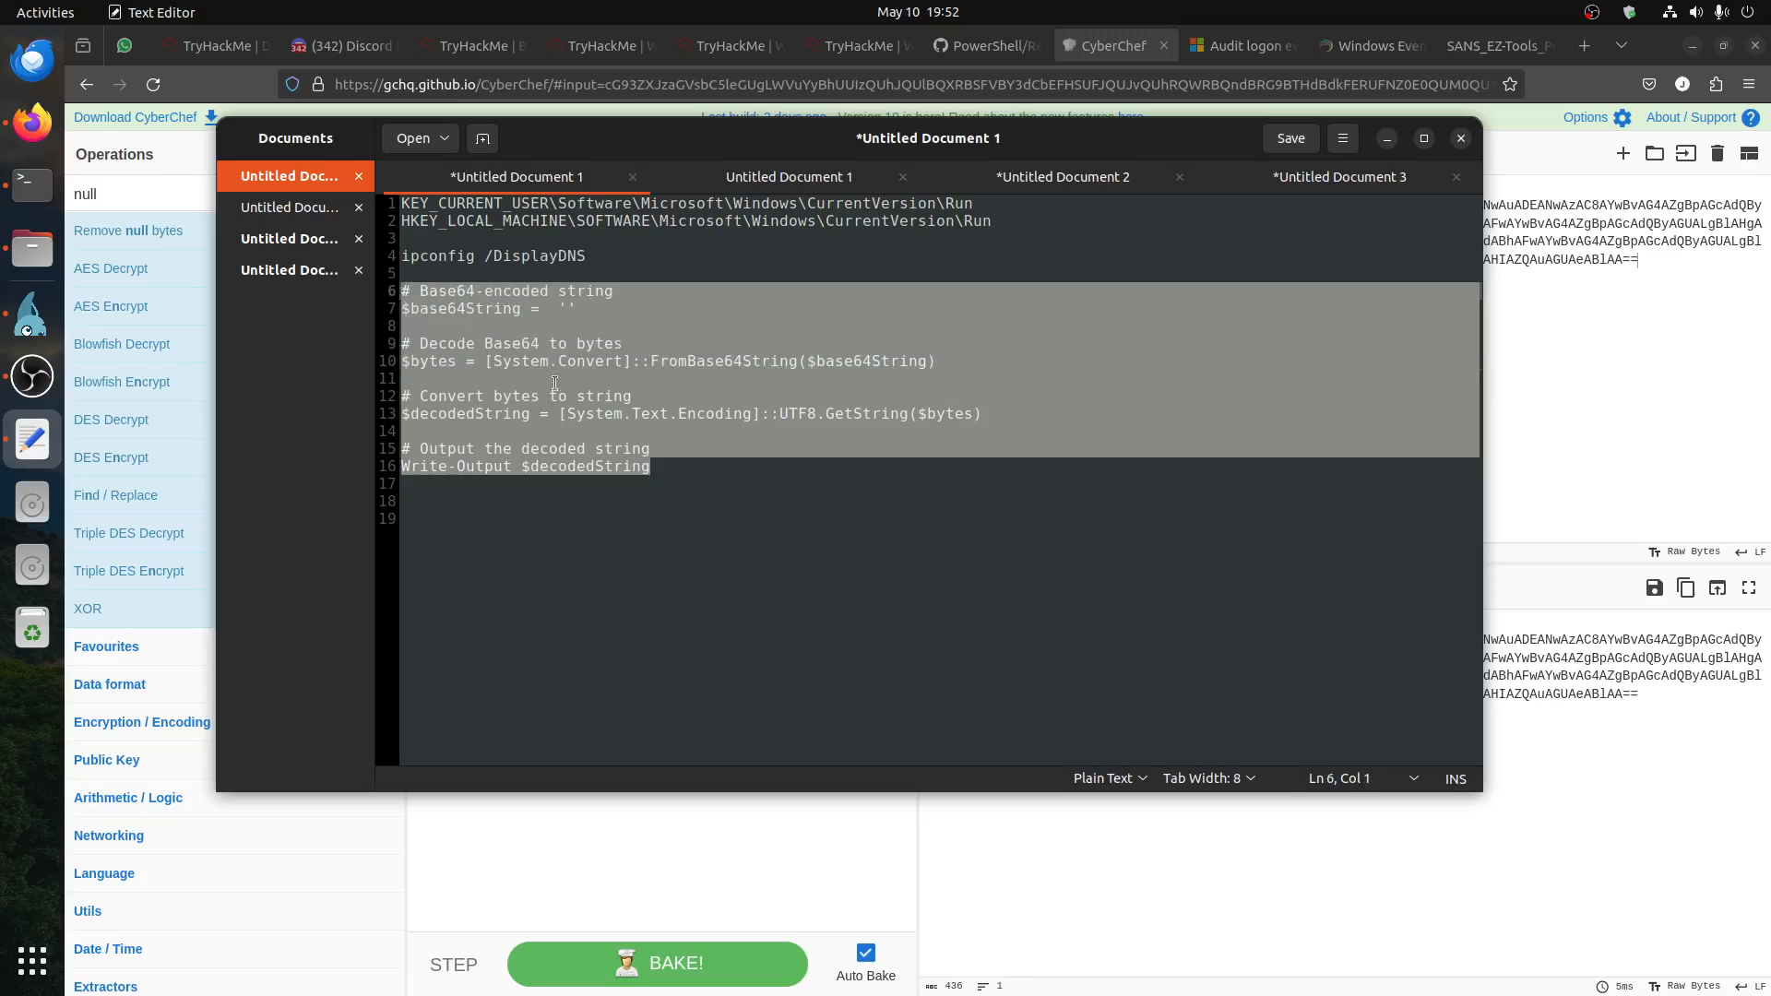
{"action": "left_click", "coordinate": [676, 435]}
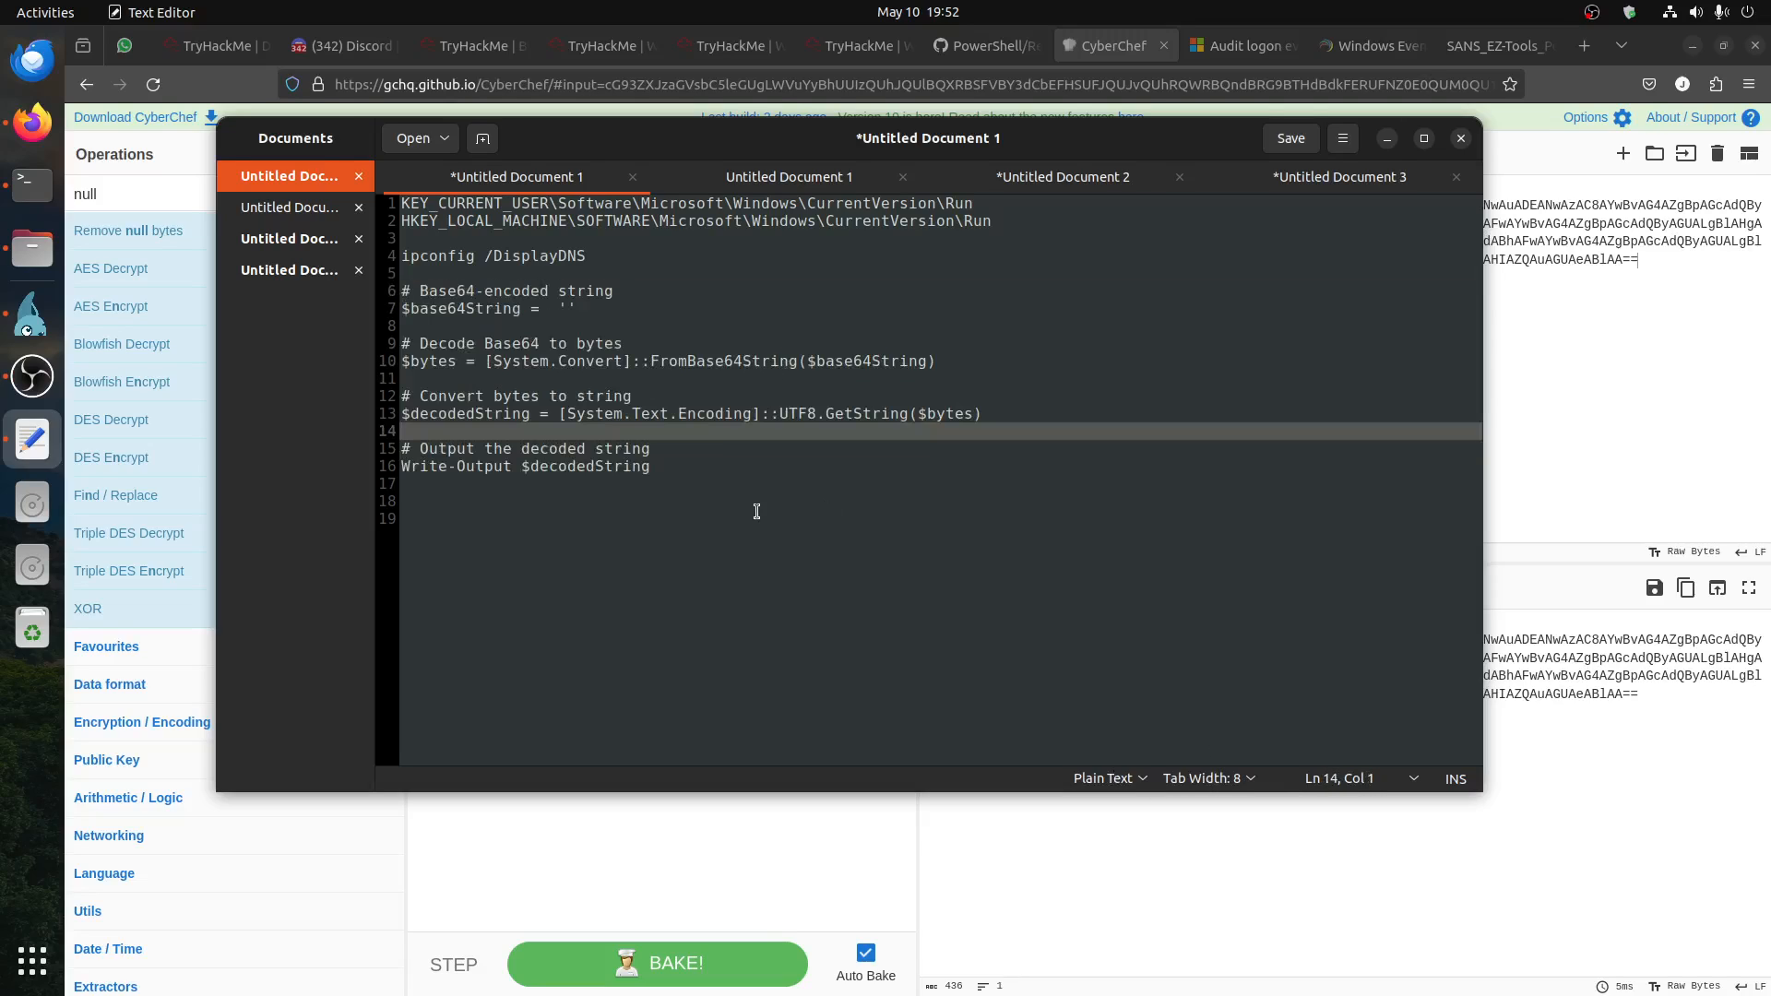
{"action": "left_click", "coordinate": [1553, 380]}
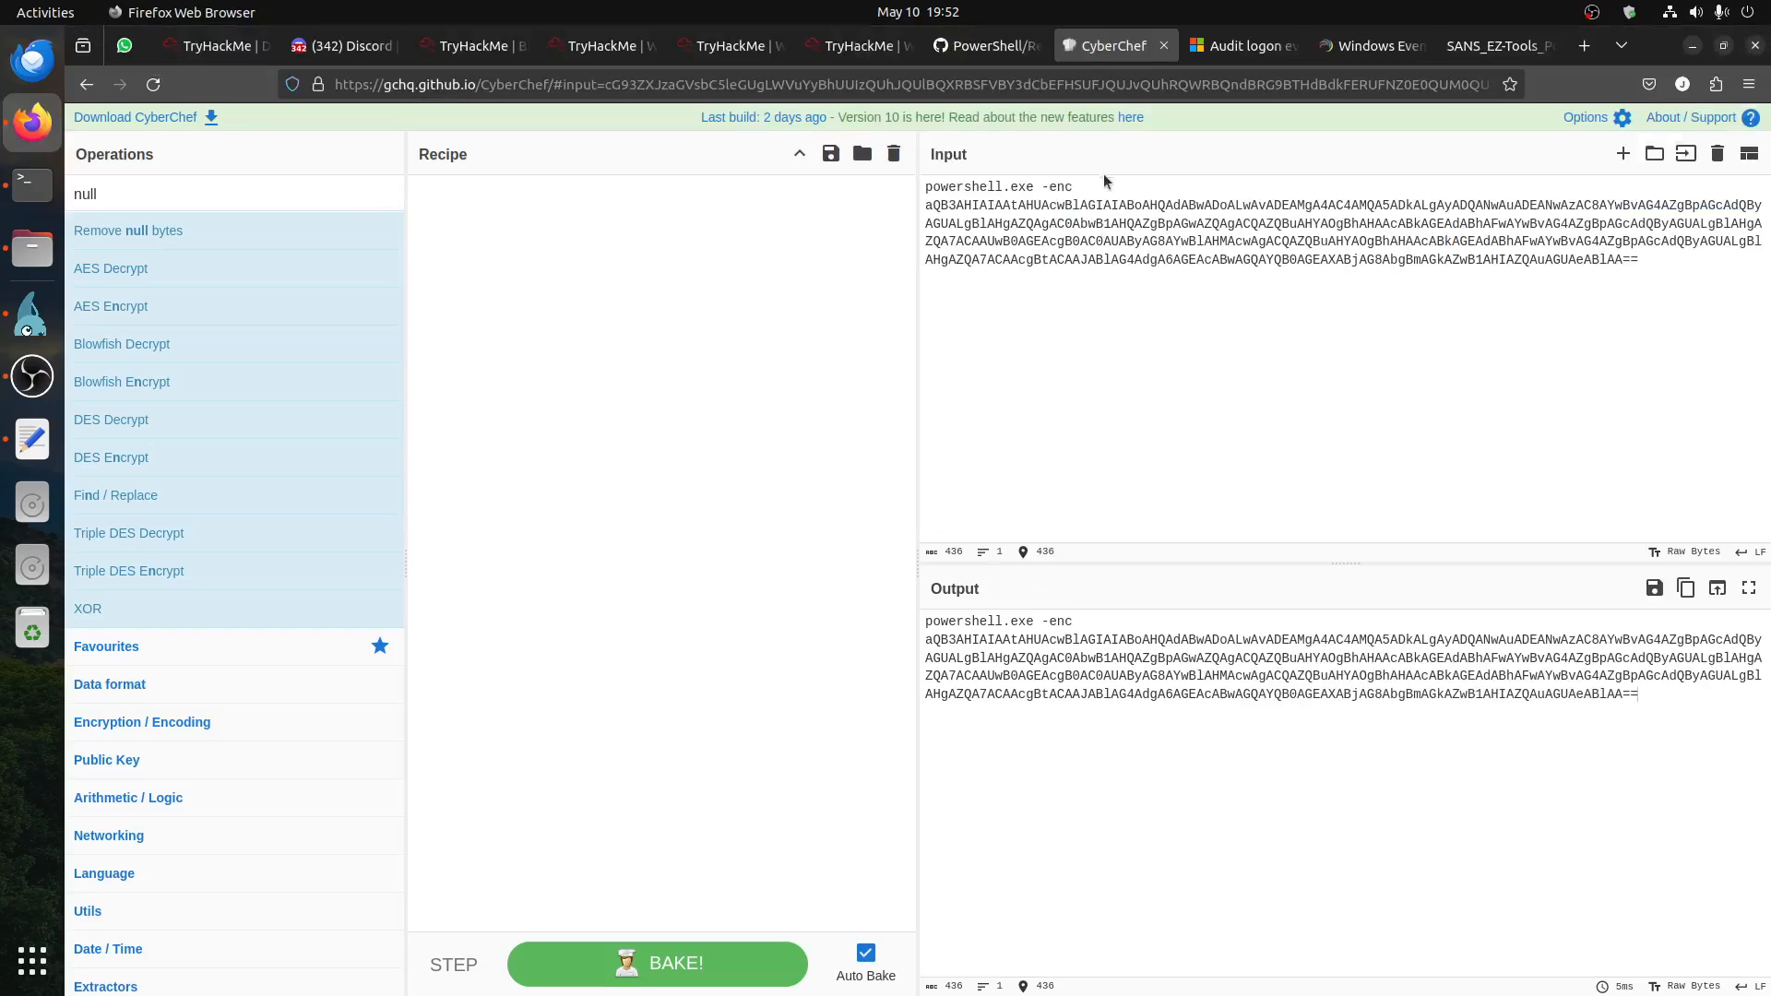
Step: Remove the "powershell.exe -enc" prefix from the CyberChef input and add the From Base64 operation to the recipe
{"action": "left_click_drag", "start_coordinate": [1107, 185], "coordinate": [924, 188]}
{"action": "key", "text": "BackSpace"}
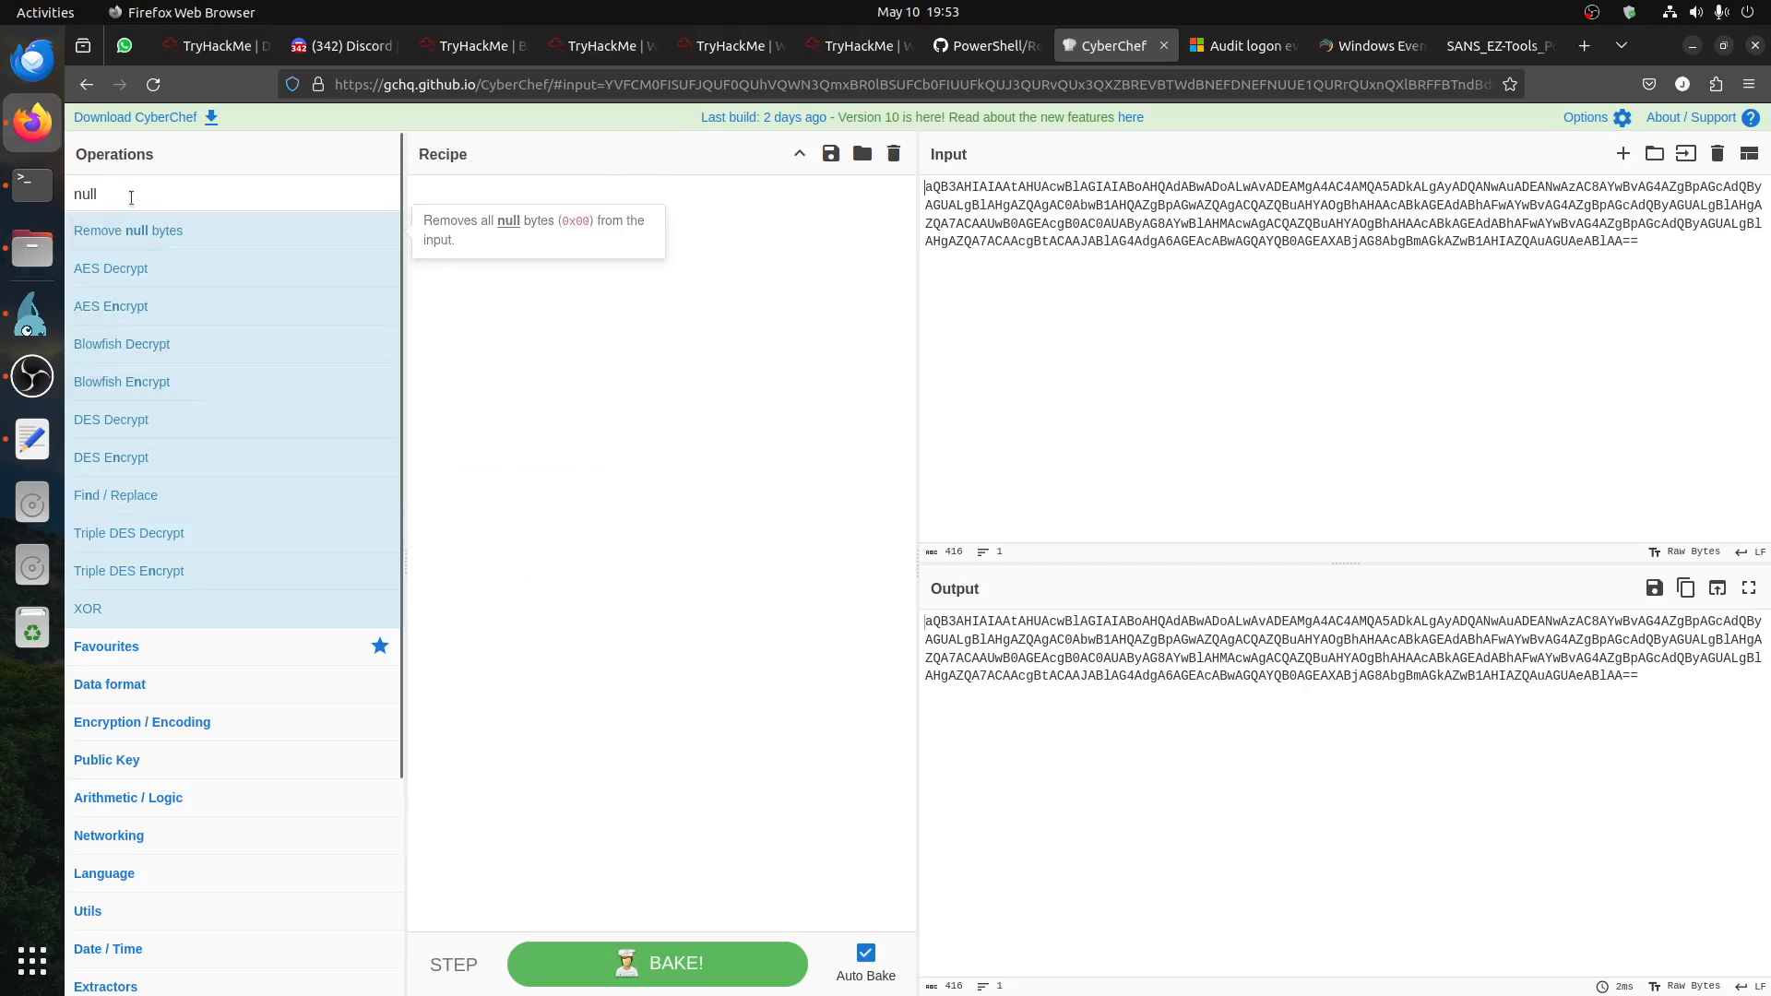
{"action": "left_click_drag", "start_coordinate": [130, 197], "coordinate": [33, 197]}
{"action": "type", "text": "base"}
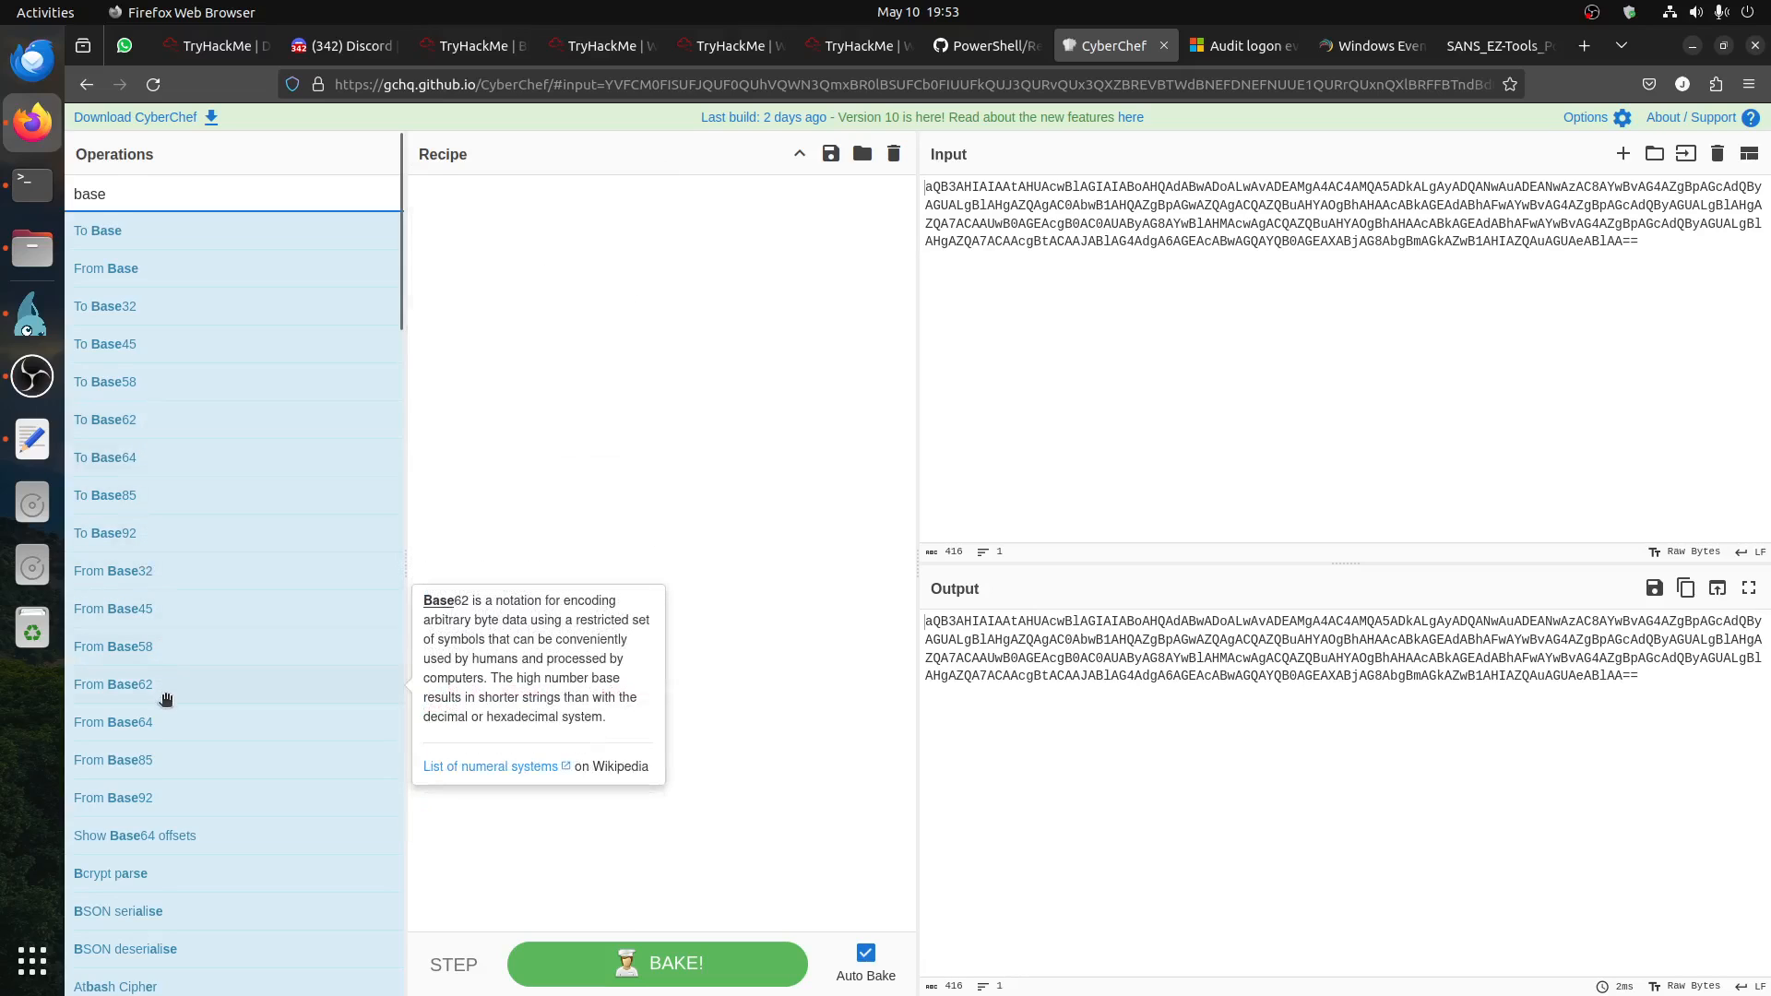
{"action": "left_click_drag", "start_coordinate": [173, 722], "coordinate": [636, 396]}
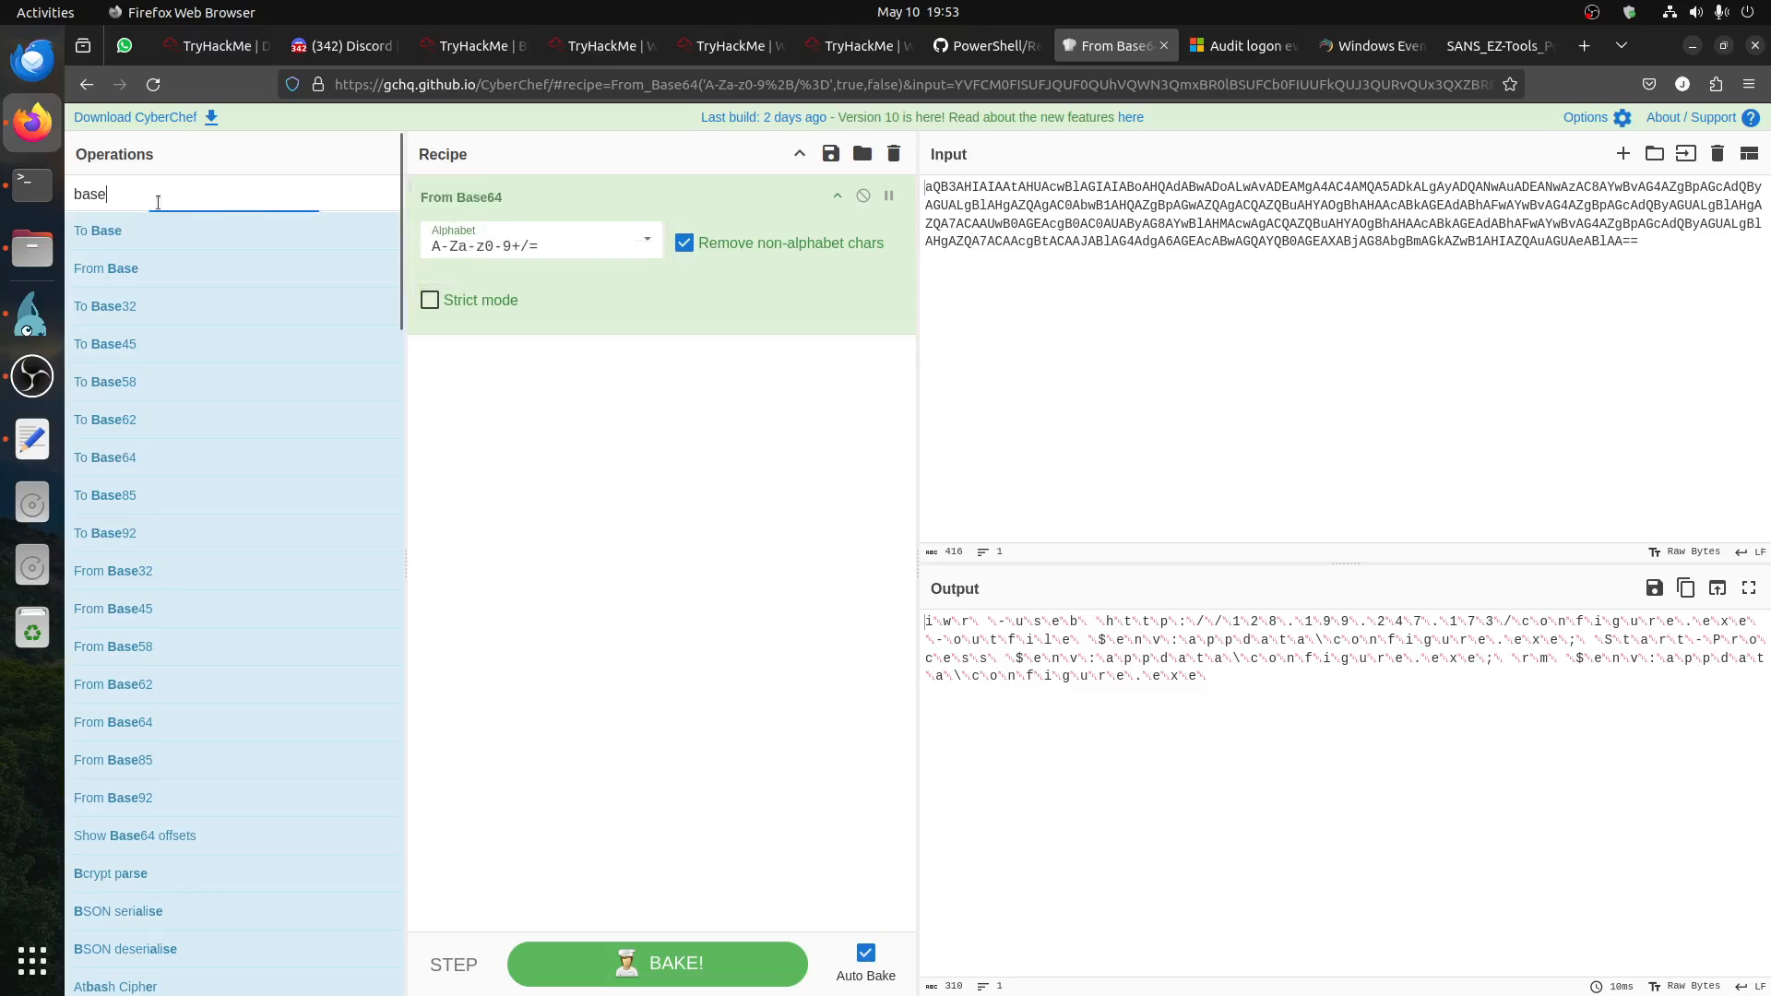
Step: Find the Remove null bytes operation and add it to the recipe after From Base64
{"action": "left_click", "coordinate": [157, 202]}
{"action": "type", "text": "nul"}
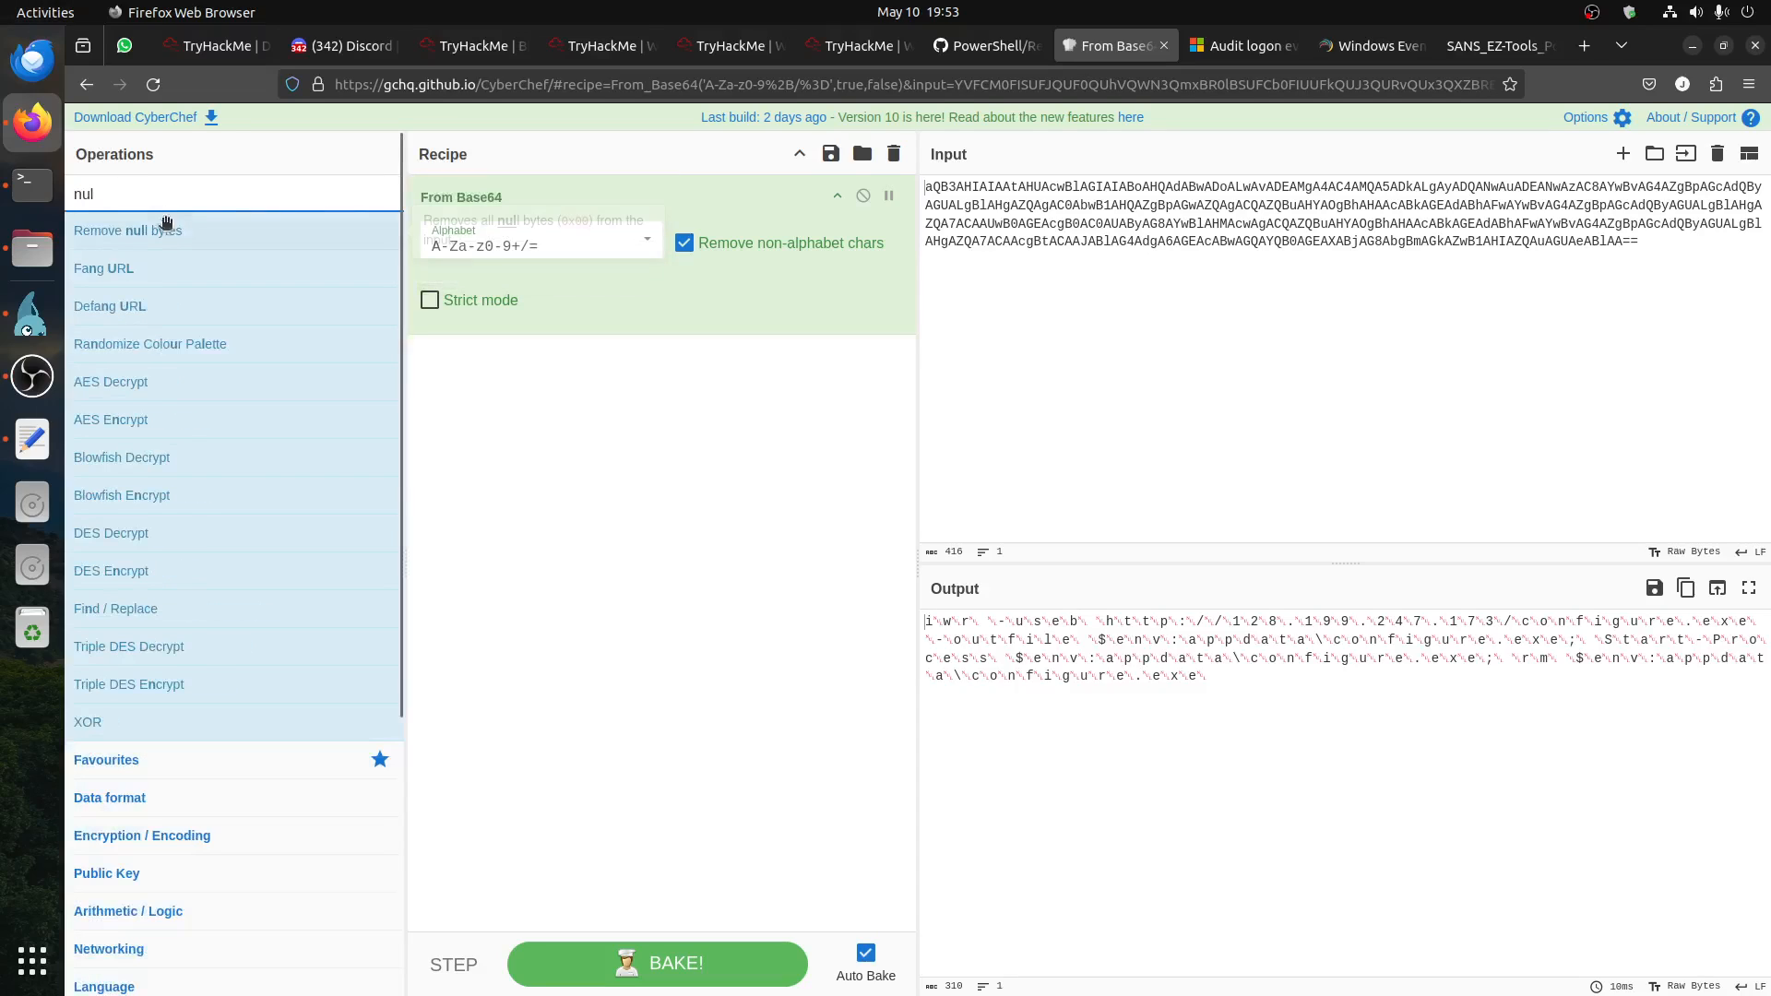
{"action": "left_click_drag", "start_coordinate": [164, 230], "coordinate": [600, 360]}
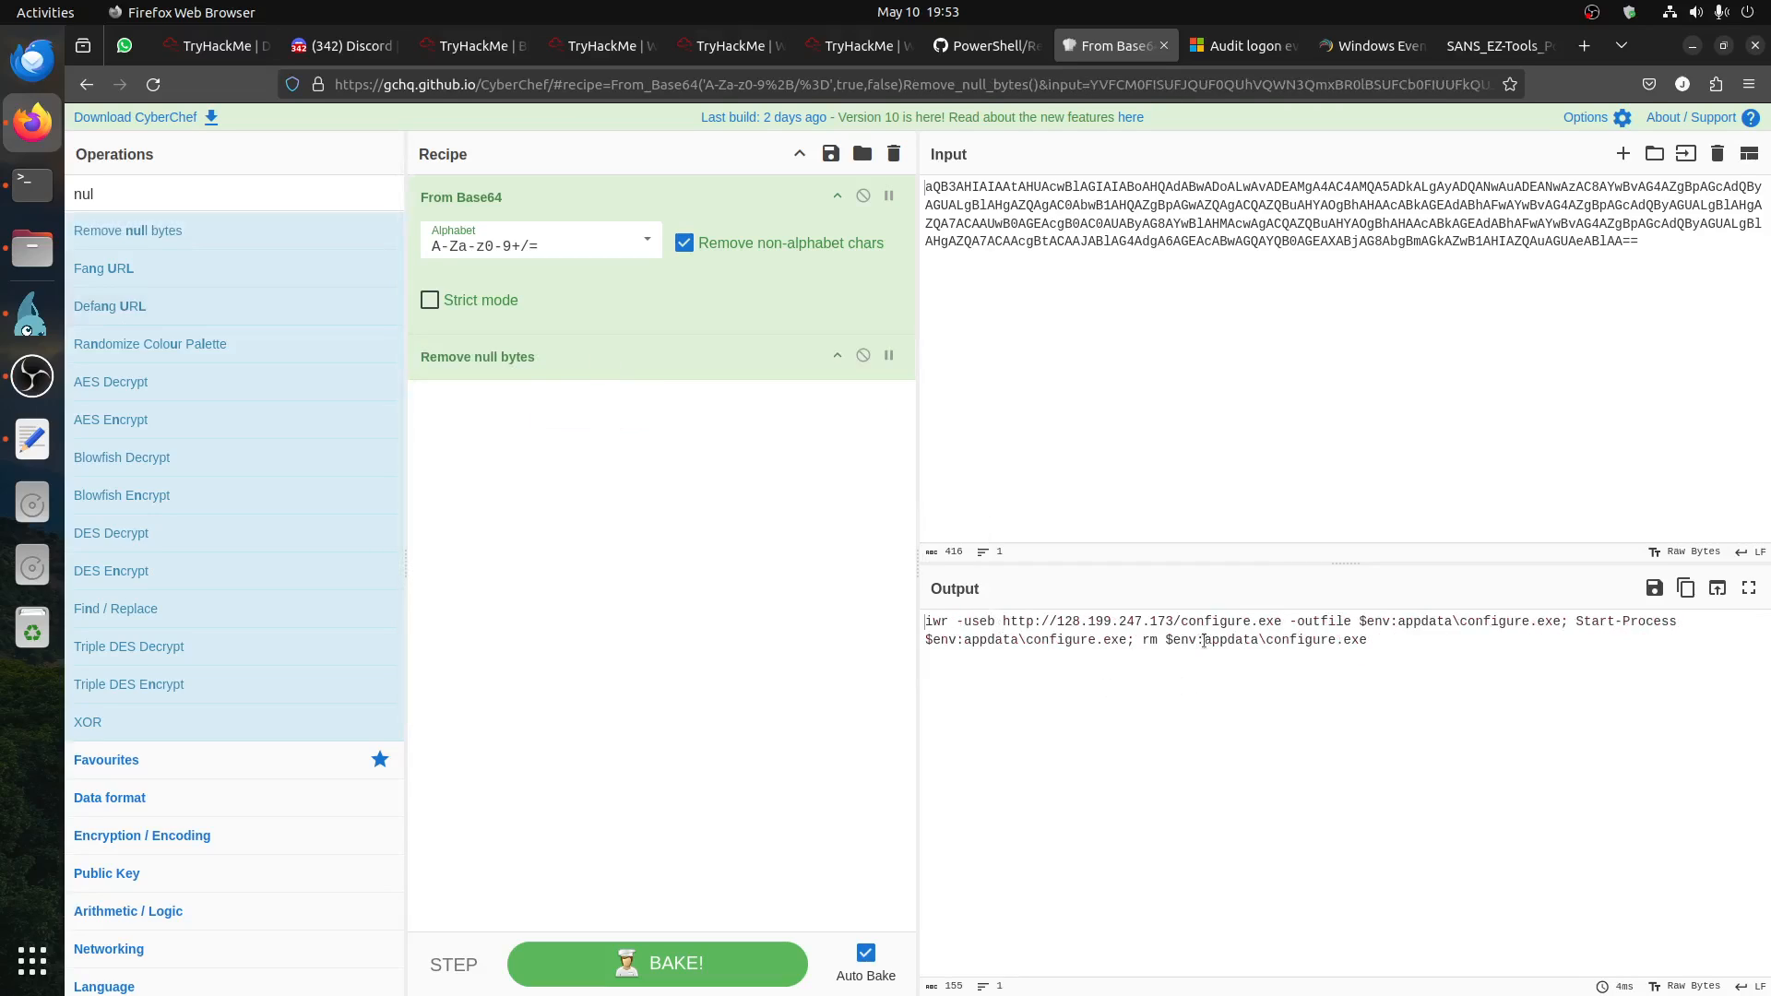
Step: Examine the decoded PowerShell command in the output, highlighting configure.exe and the rm argument, and select the whole command
{"action": "left_click_drag", "start_coordinate": [1276, 626], "coordinate": [1182, 625]}
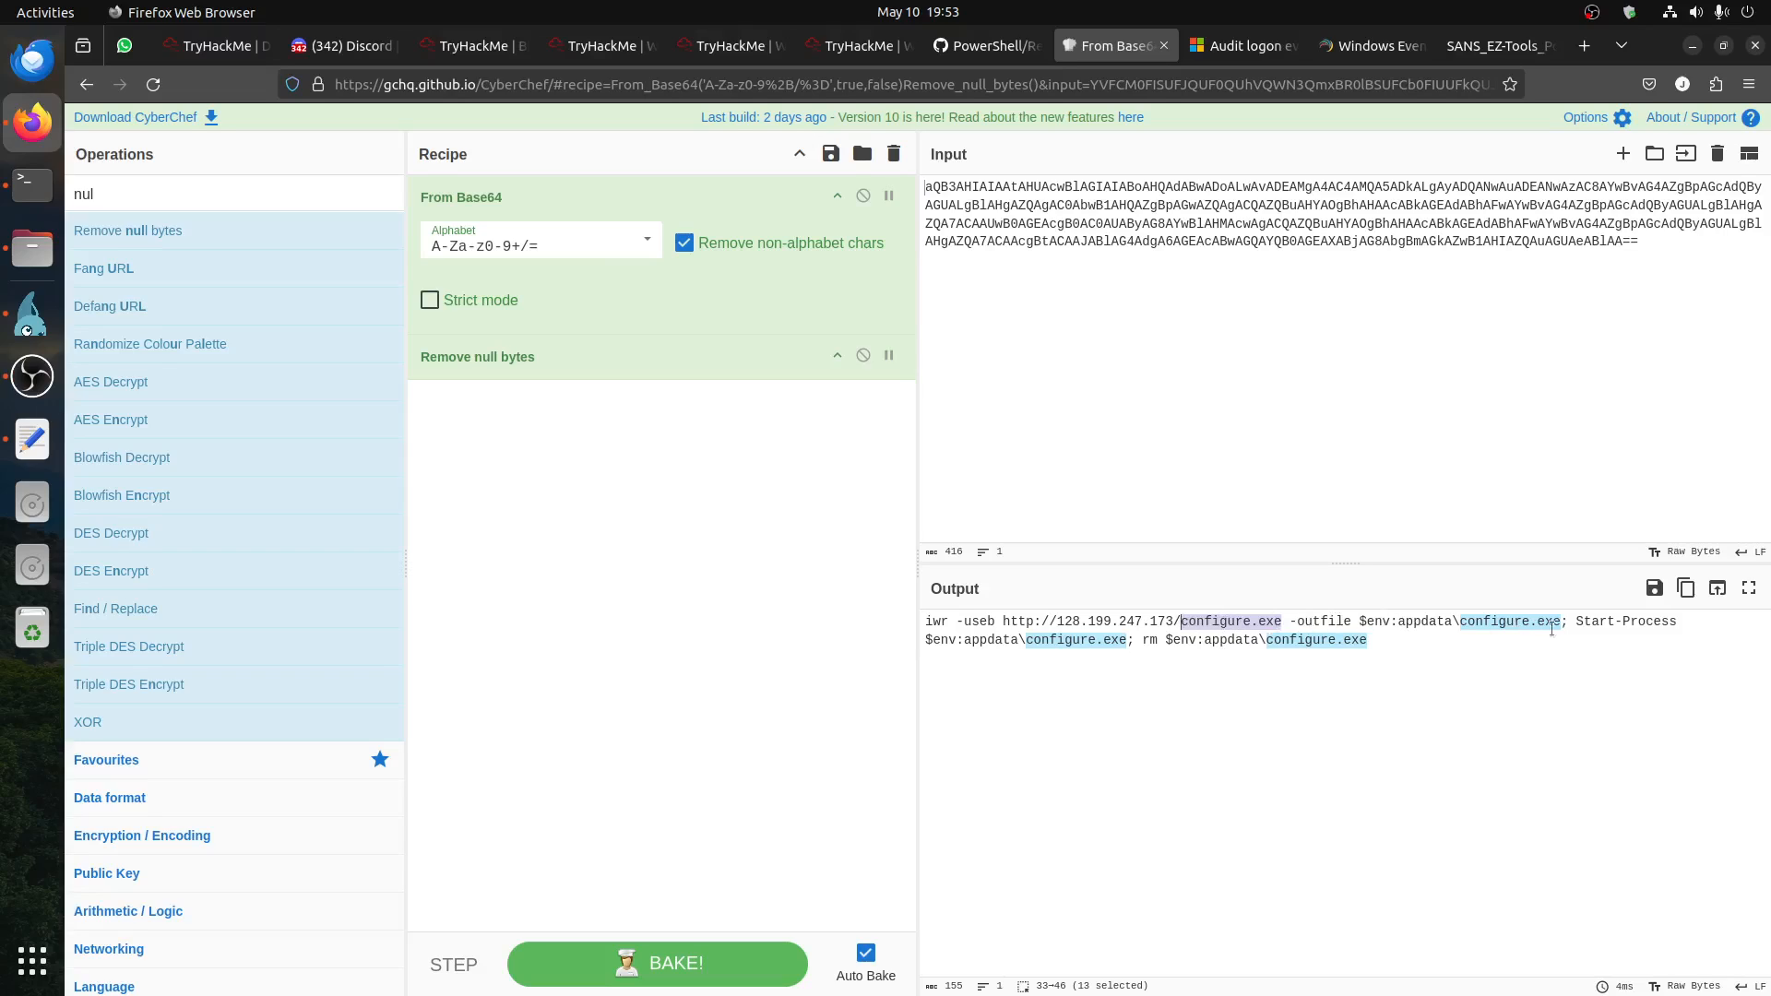
{"action": "left_click_drag", "start_coordinate": [1153, 640], "coordinate": [1421, 648]}
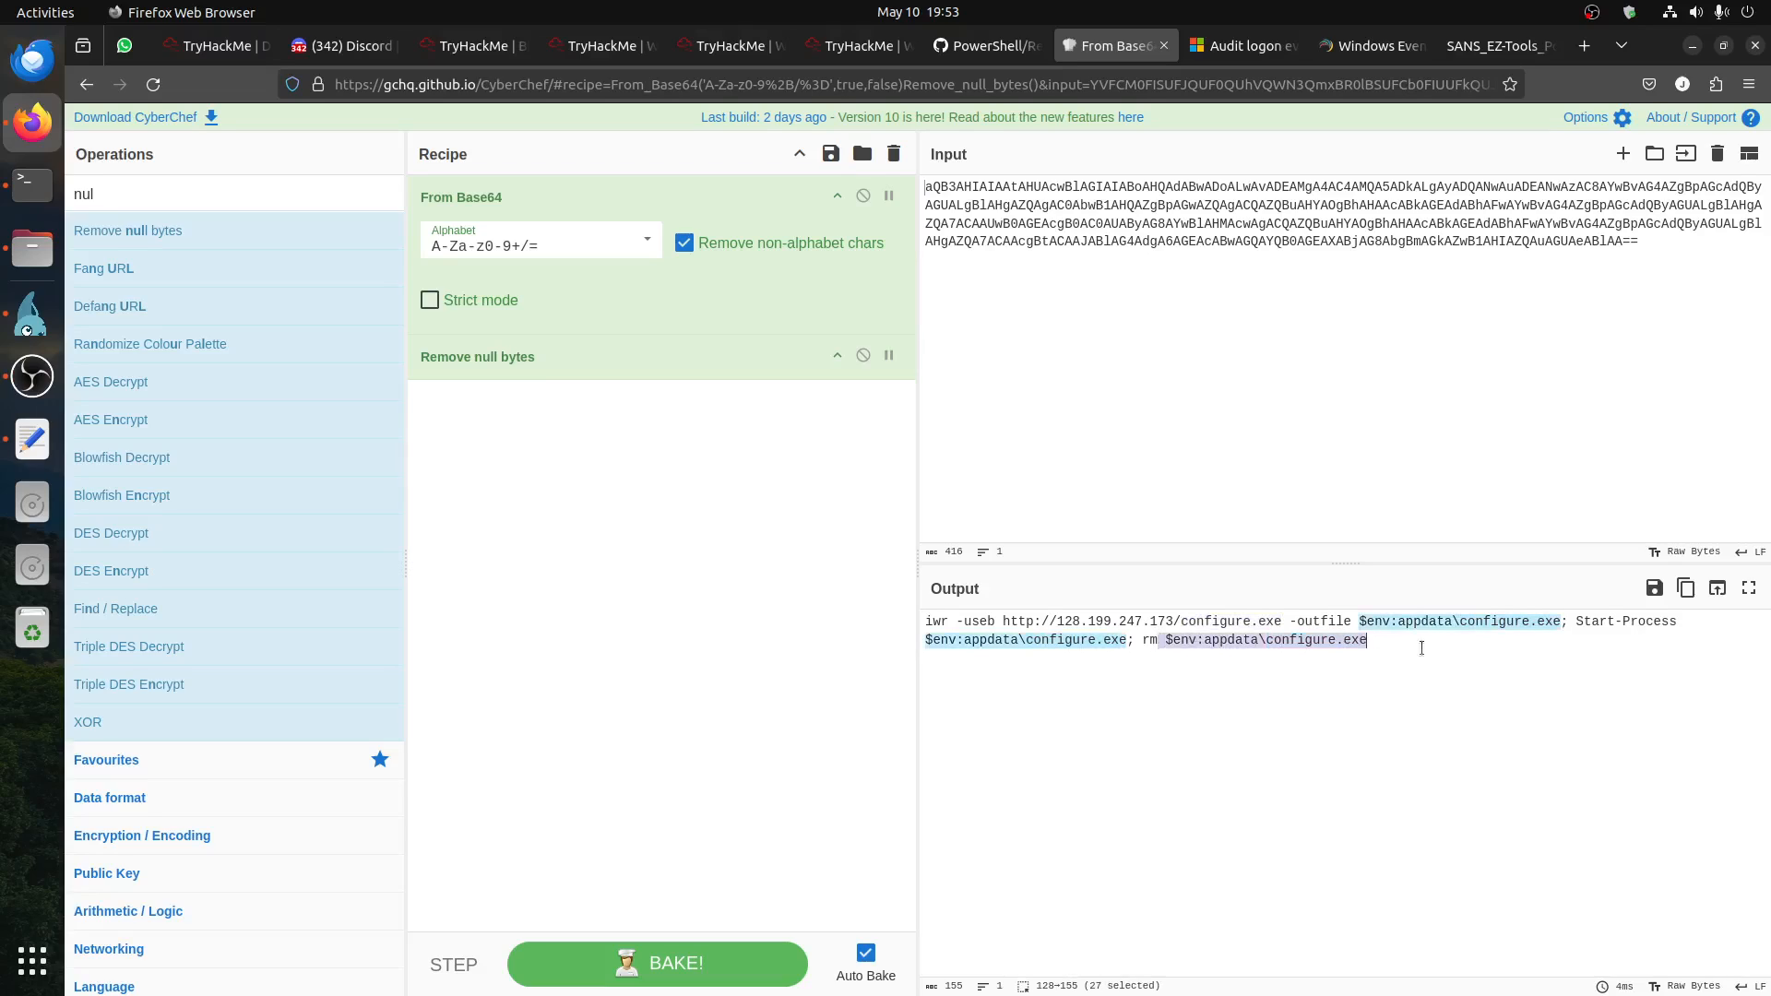
{"action": "key", "text": "ctrl+a"}
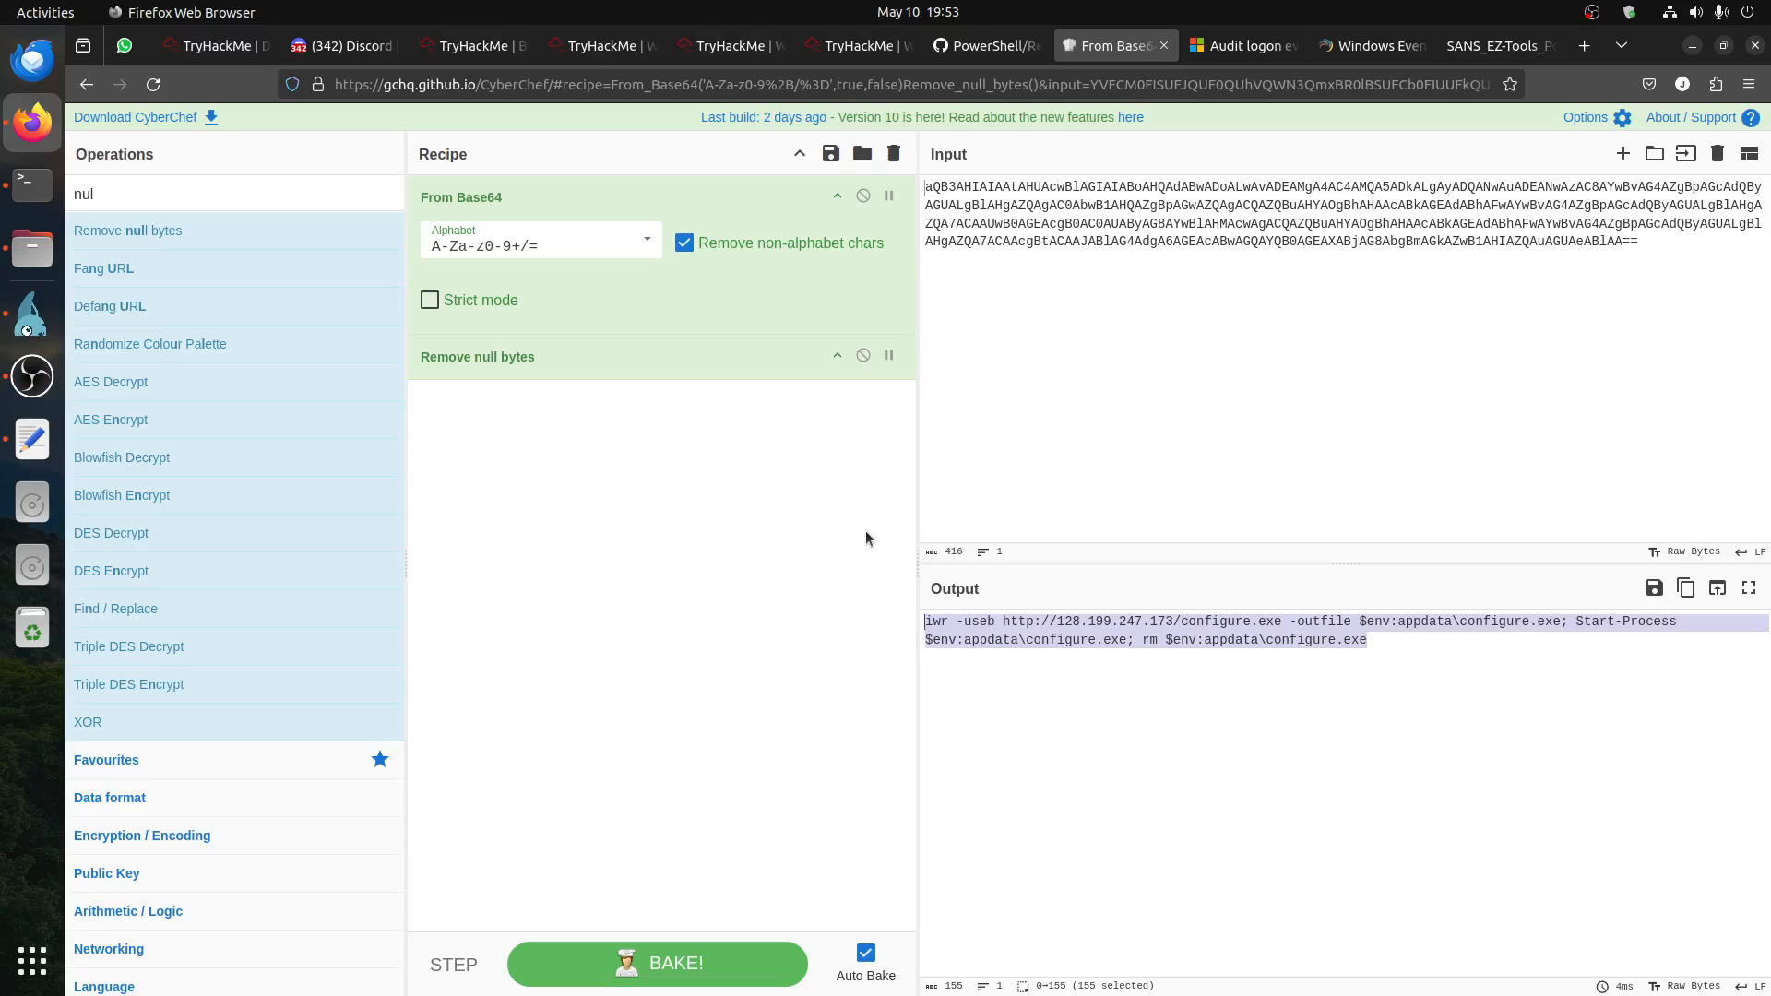
Step: Check the registry implant question in the TryHackMe room, and select the SecureUpdate value name in Registry Explorer on the remote machine
{"action": "left_click", "coordinate": [476, 53]}
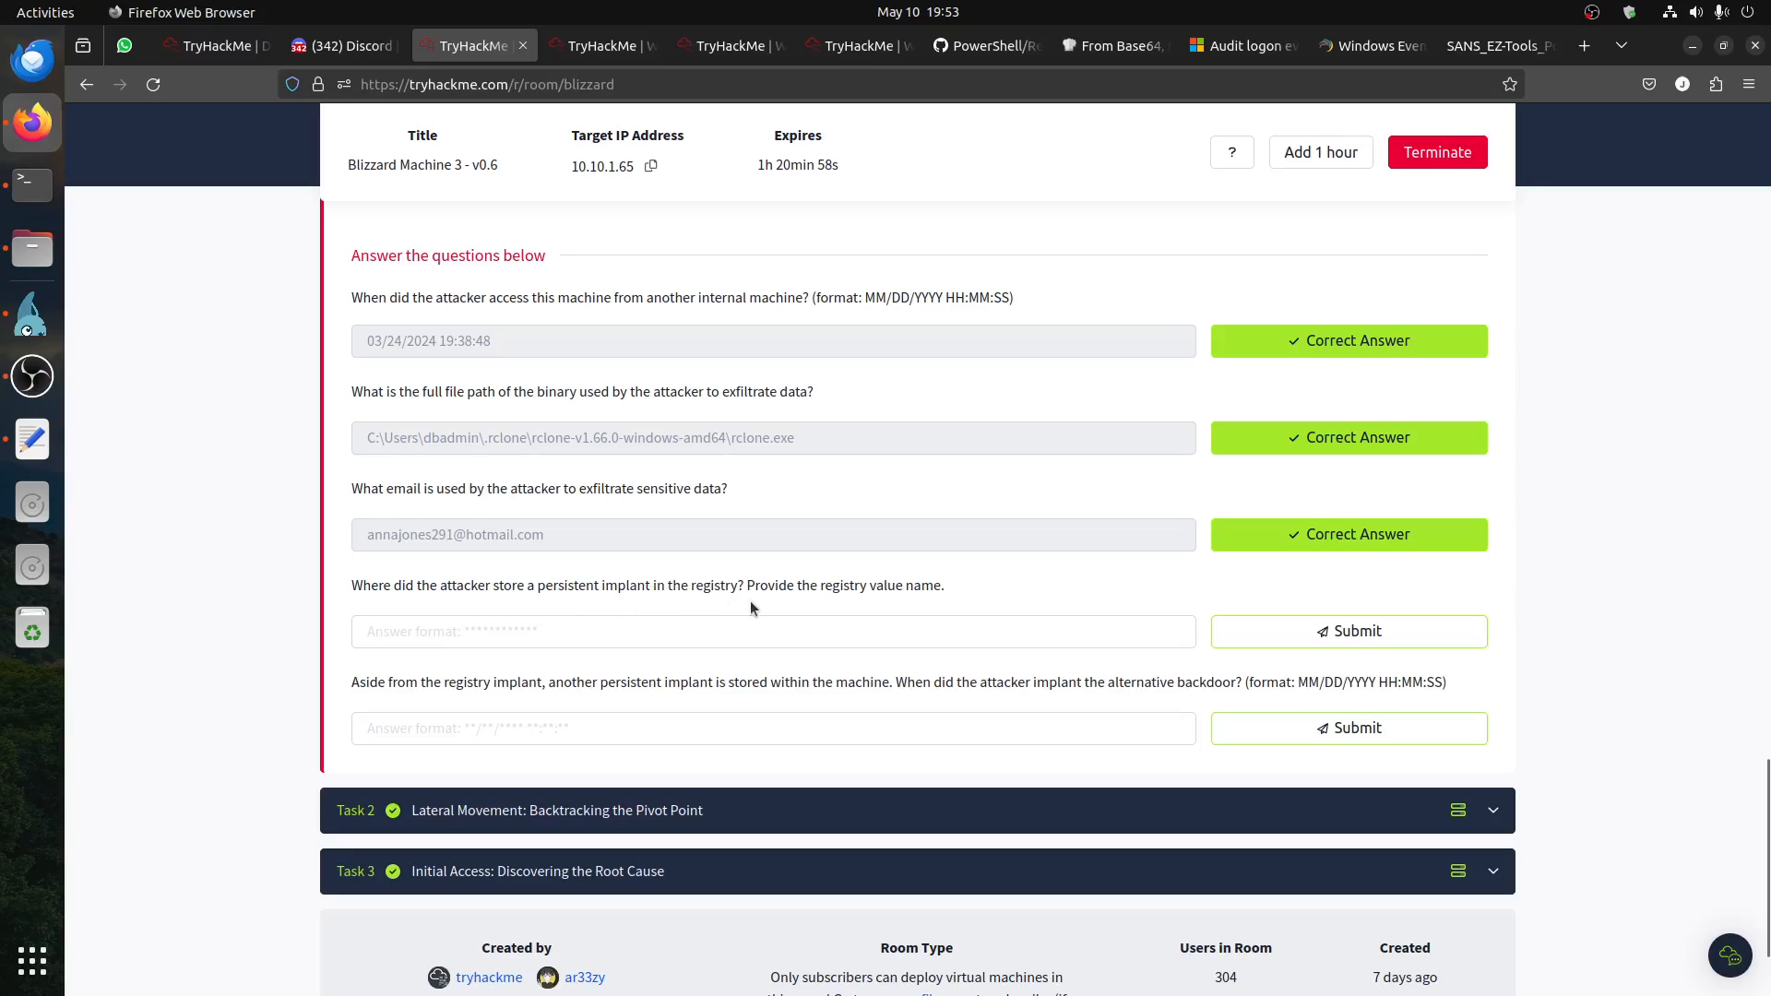
{"action": "left_click", "coordinate": [28, 339]}
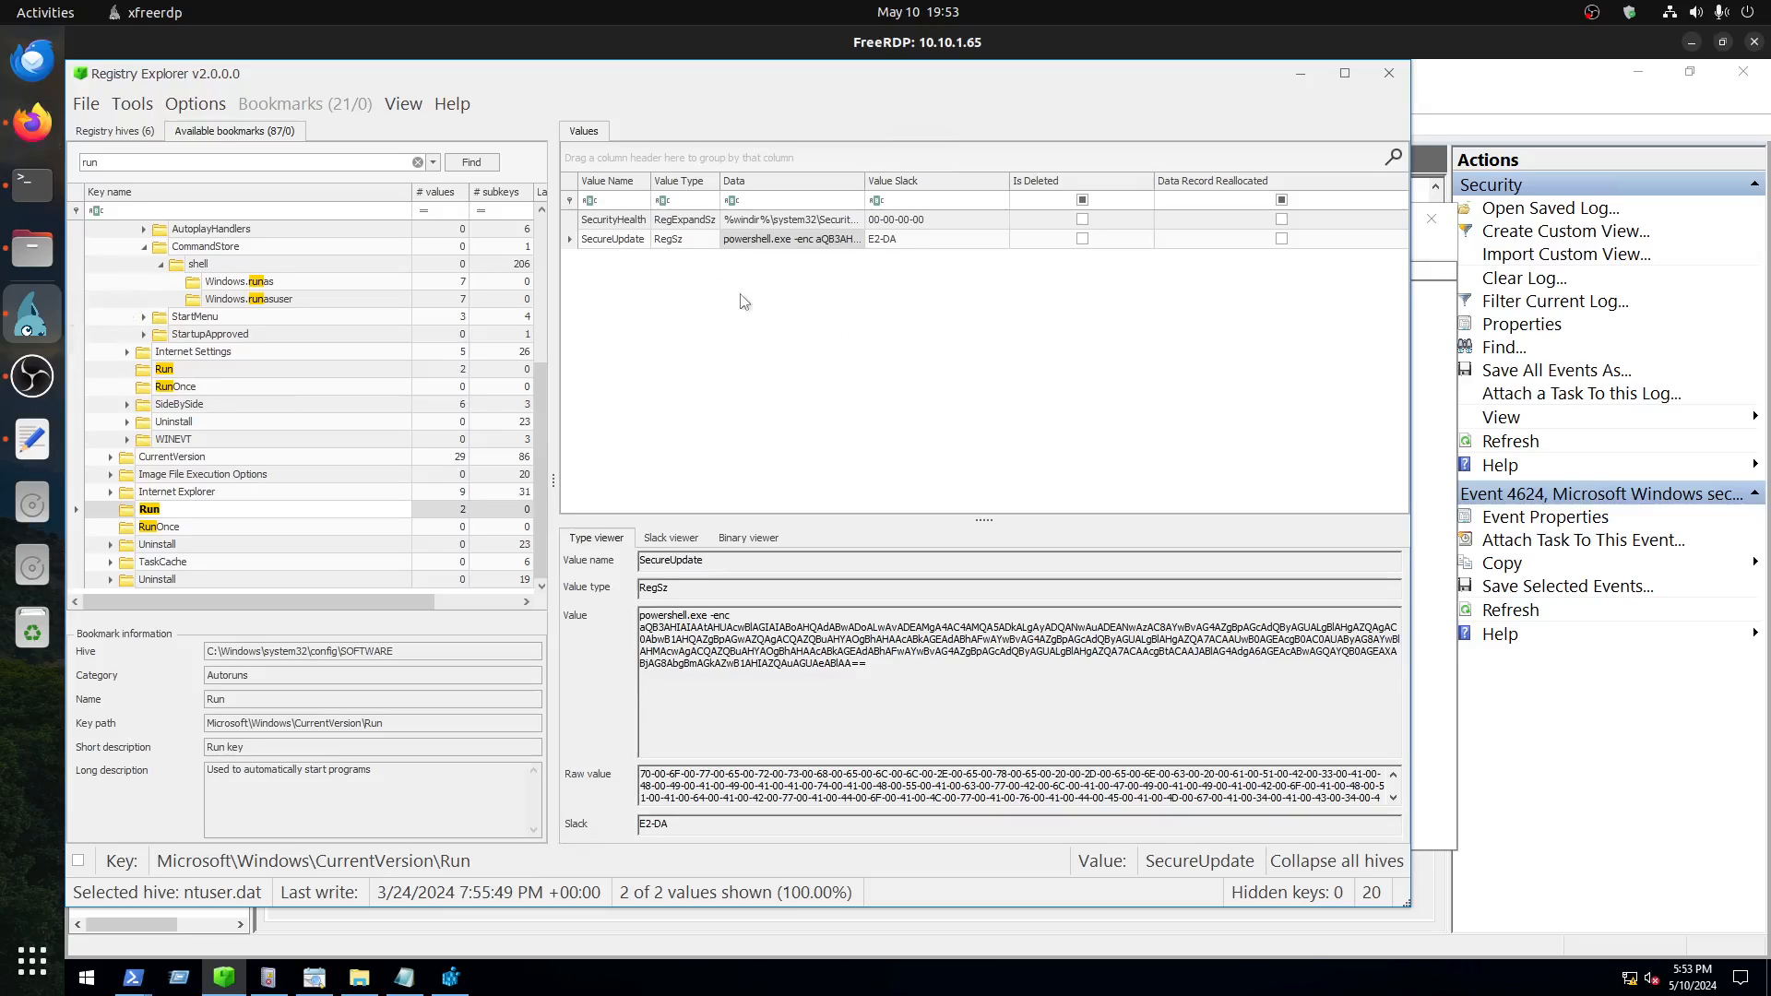
{"action": "left_click", "coordinate": [601, 241]}
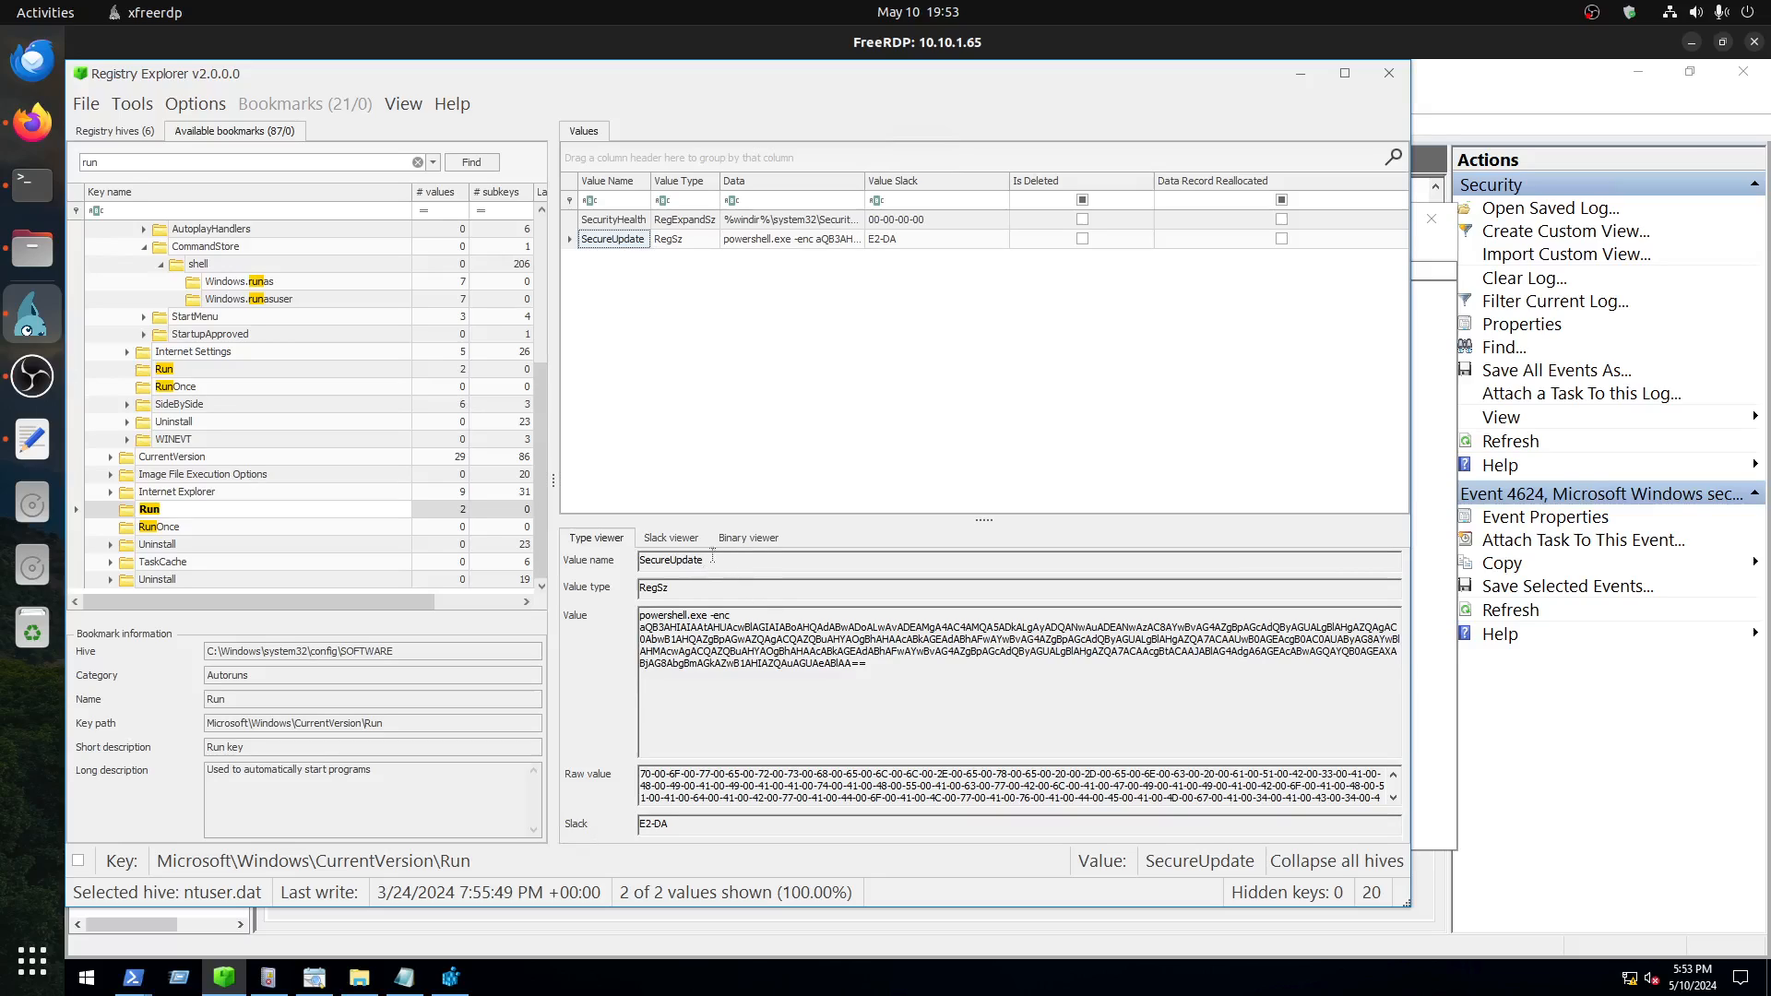
{"action": "left_click_drag", "start_coordinate": [712, 556], "coordinate": [559, 542]}
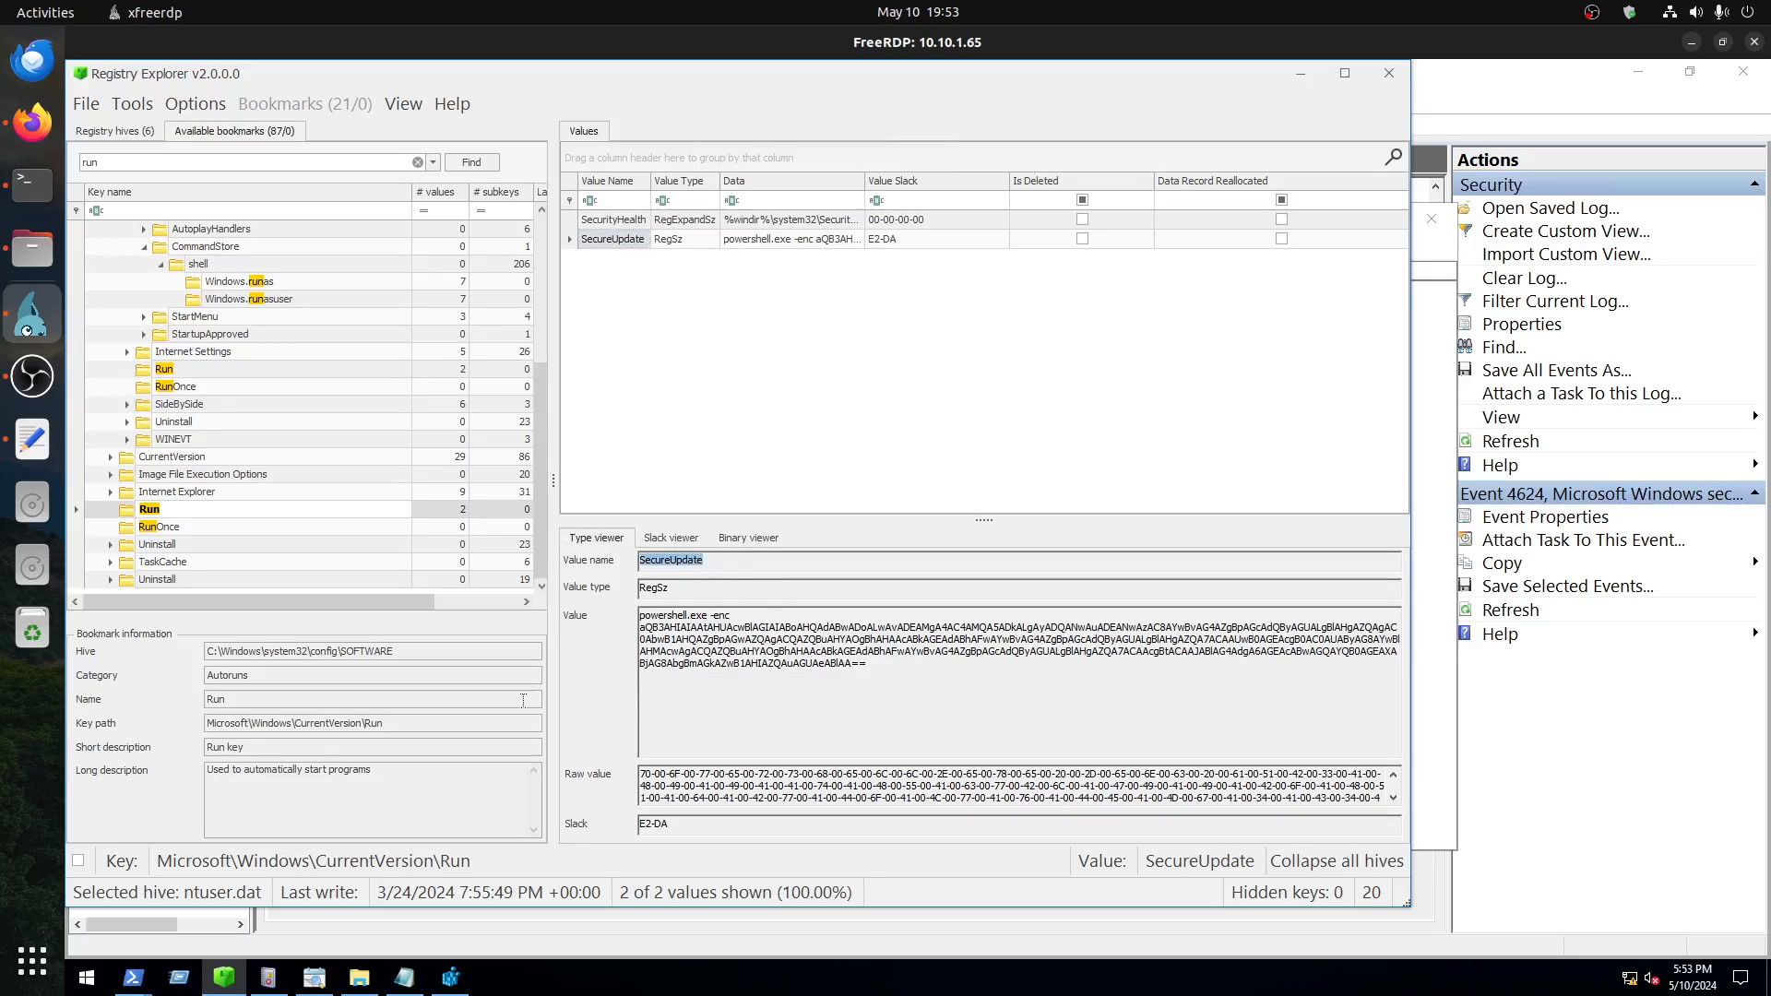
Step: Switch to Registry Editor and place the cursor in the value name of the SecureUpdate string
{"action": "left_click", "coordinate": [450, 978]}
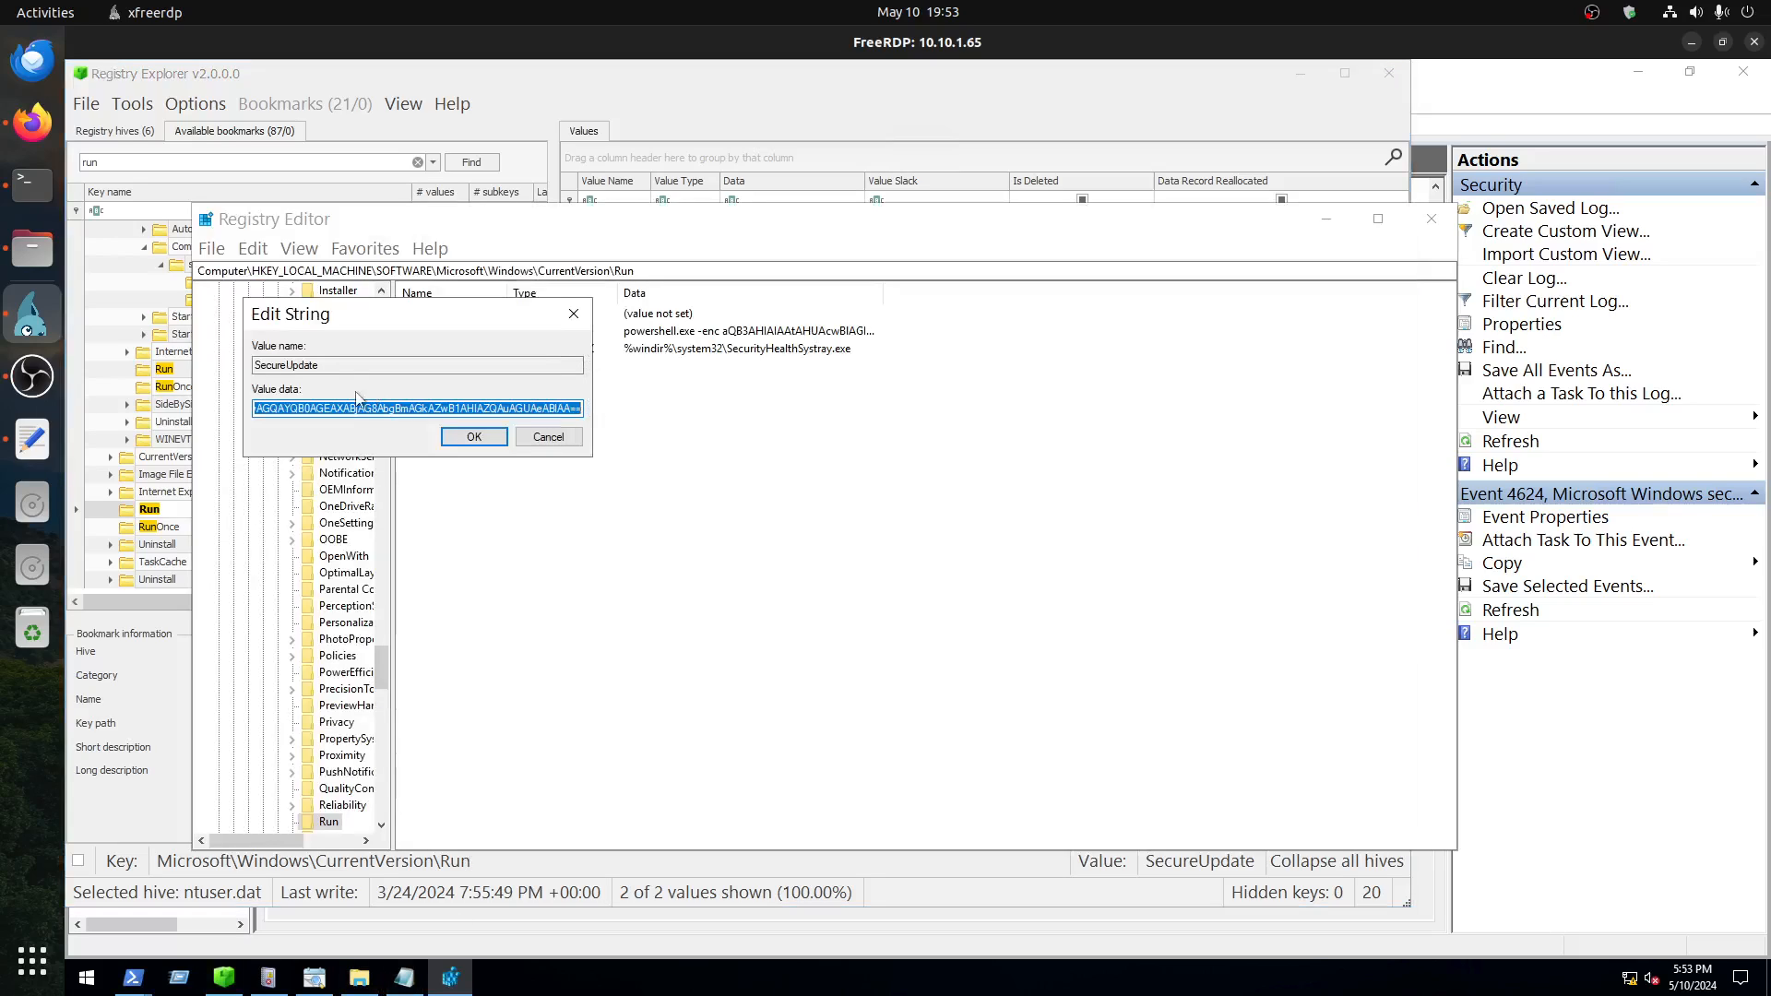
{"action": "left_click", "coordinate": [317, 368]}
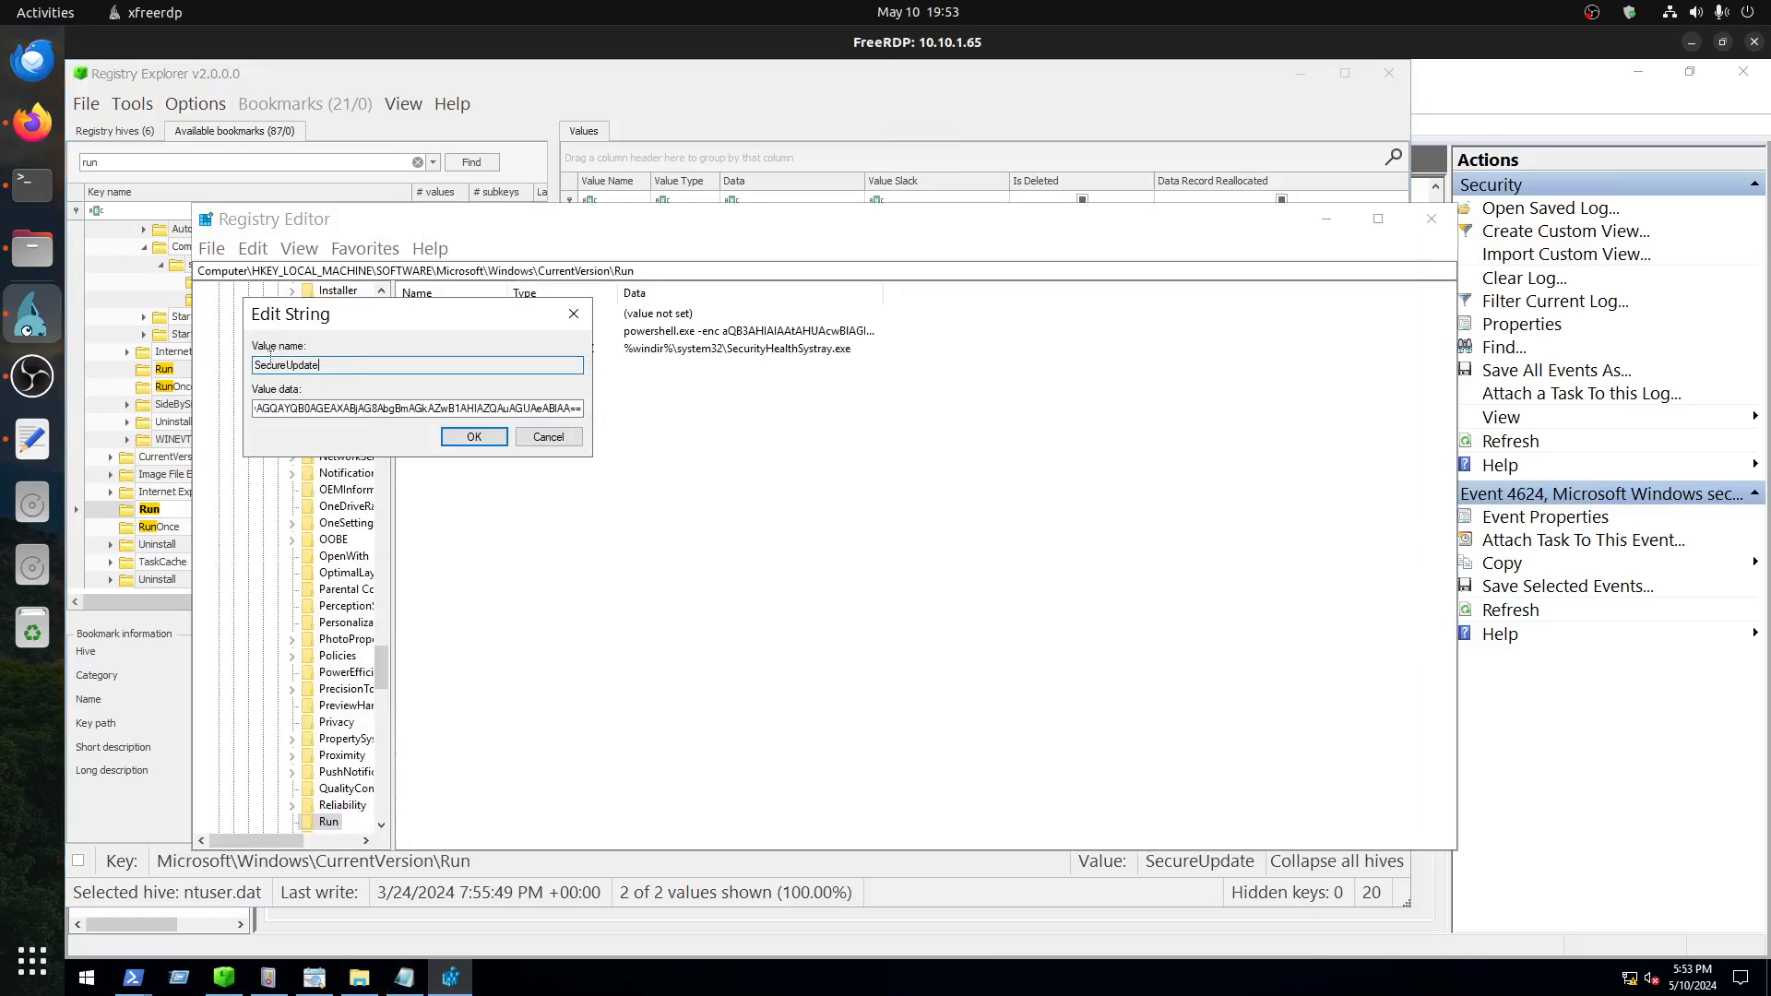
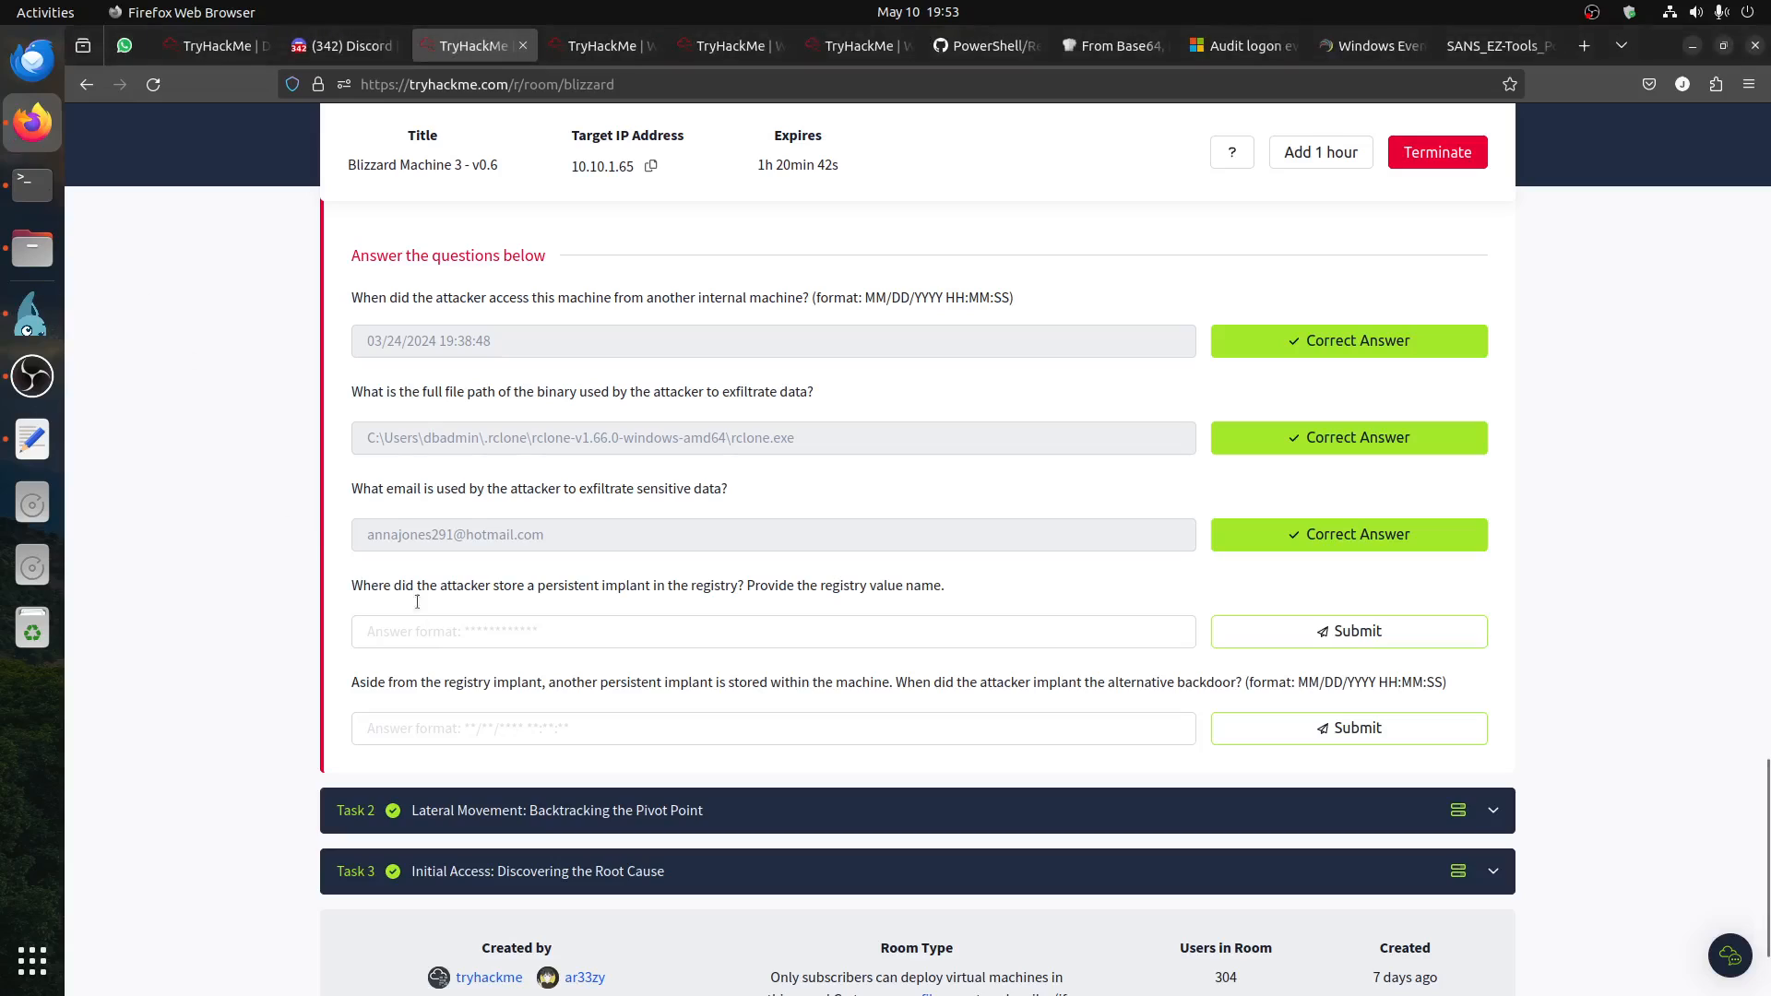
Step: Submit SecureUpdate as the registry implant answer, and read the question about the alternative backdoor
{"action": "left_click", "coordinate": [415, 631]}
{"action": "type", "text": "SecureUpdate"}
{"action": "left_click", "coordinate": [1419, 644]}
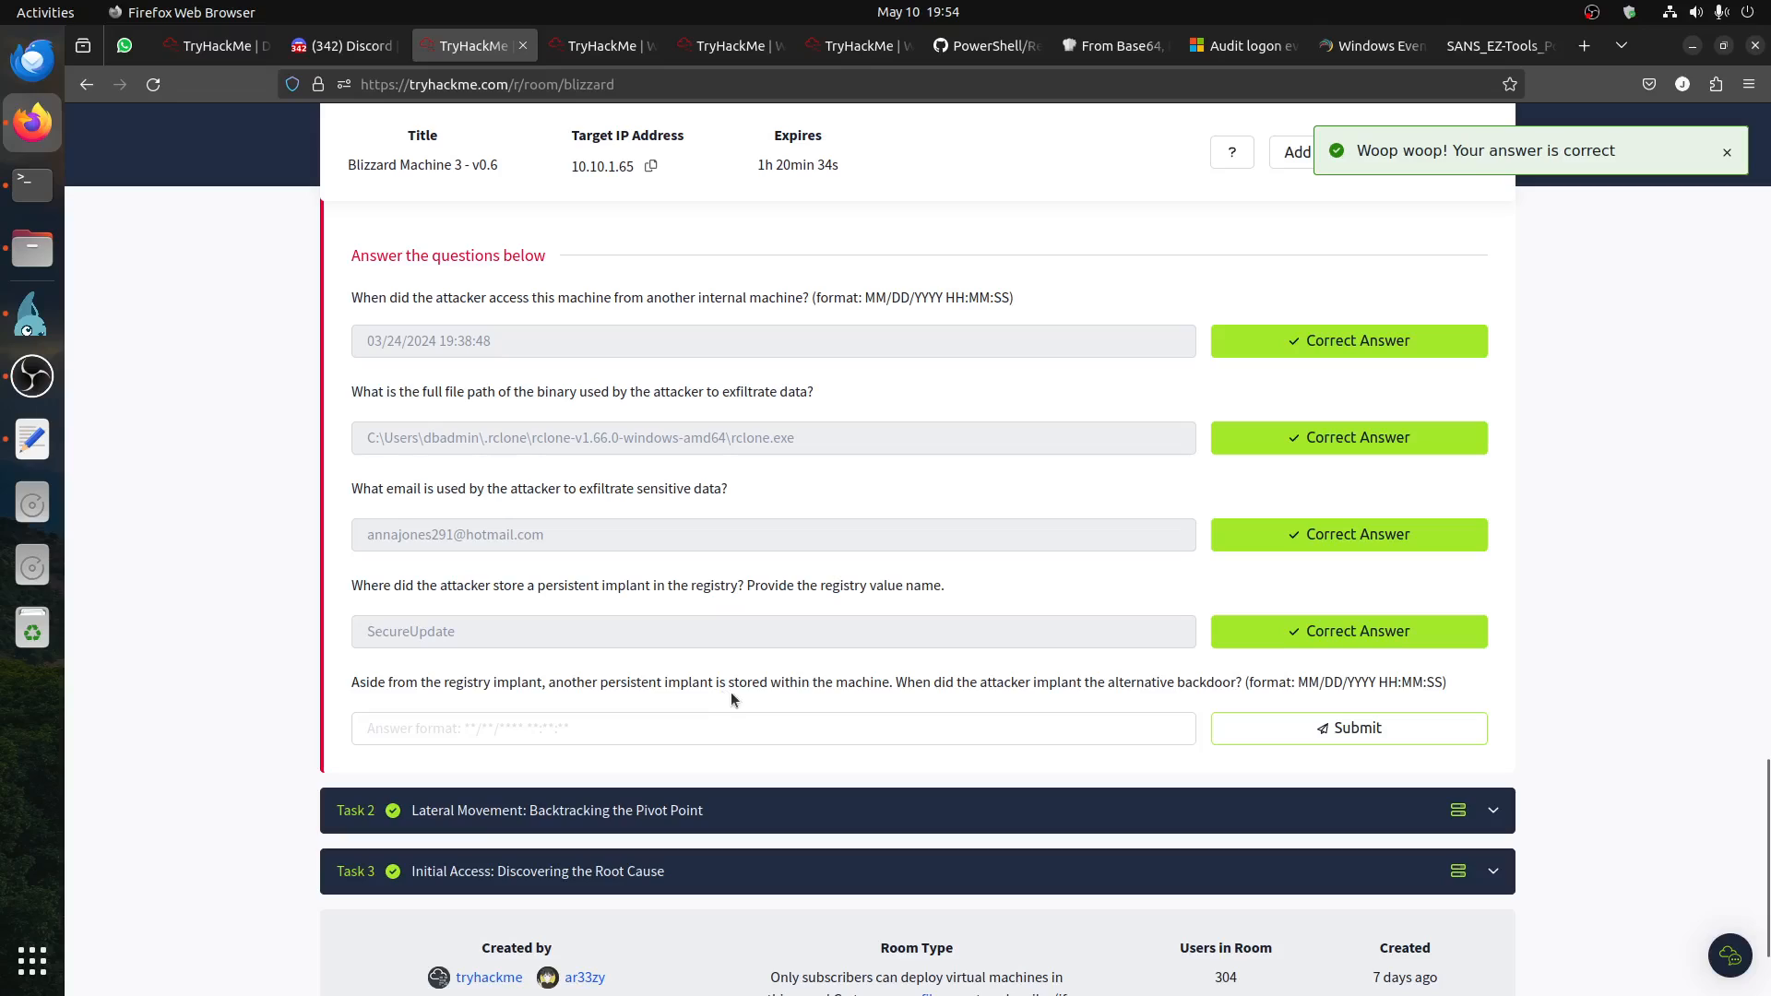
{"action": "left_click_drag", "start_coordinate": [876, 687], "coordinate": [610, 676]}
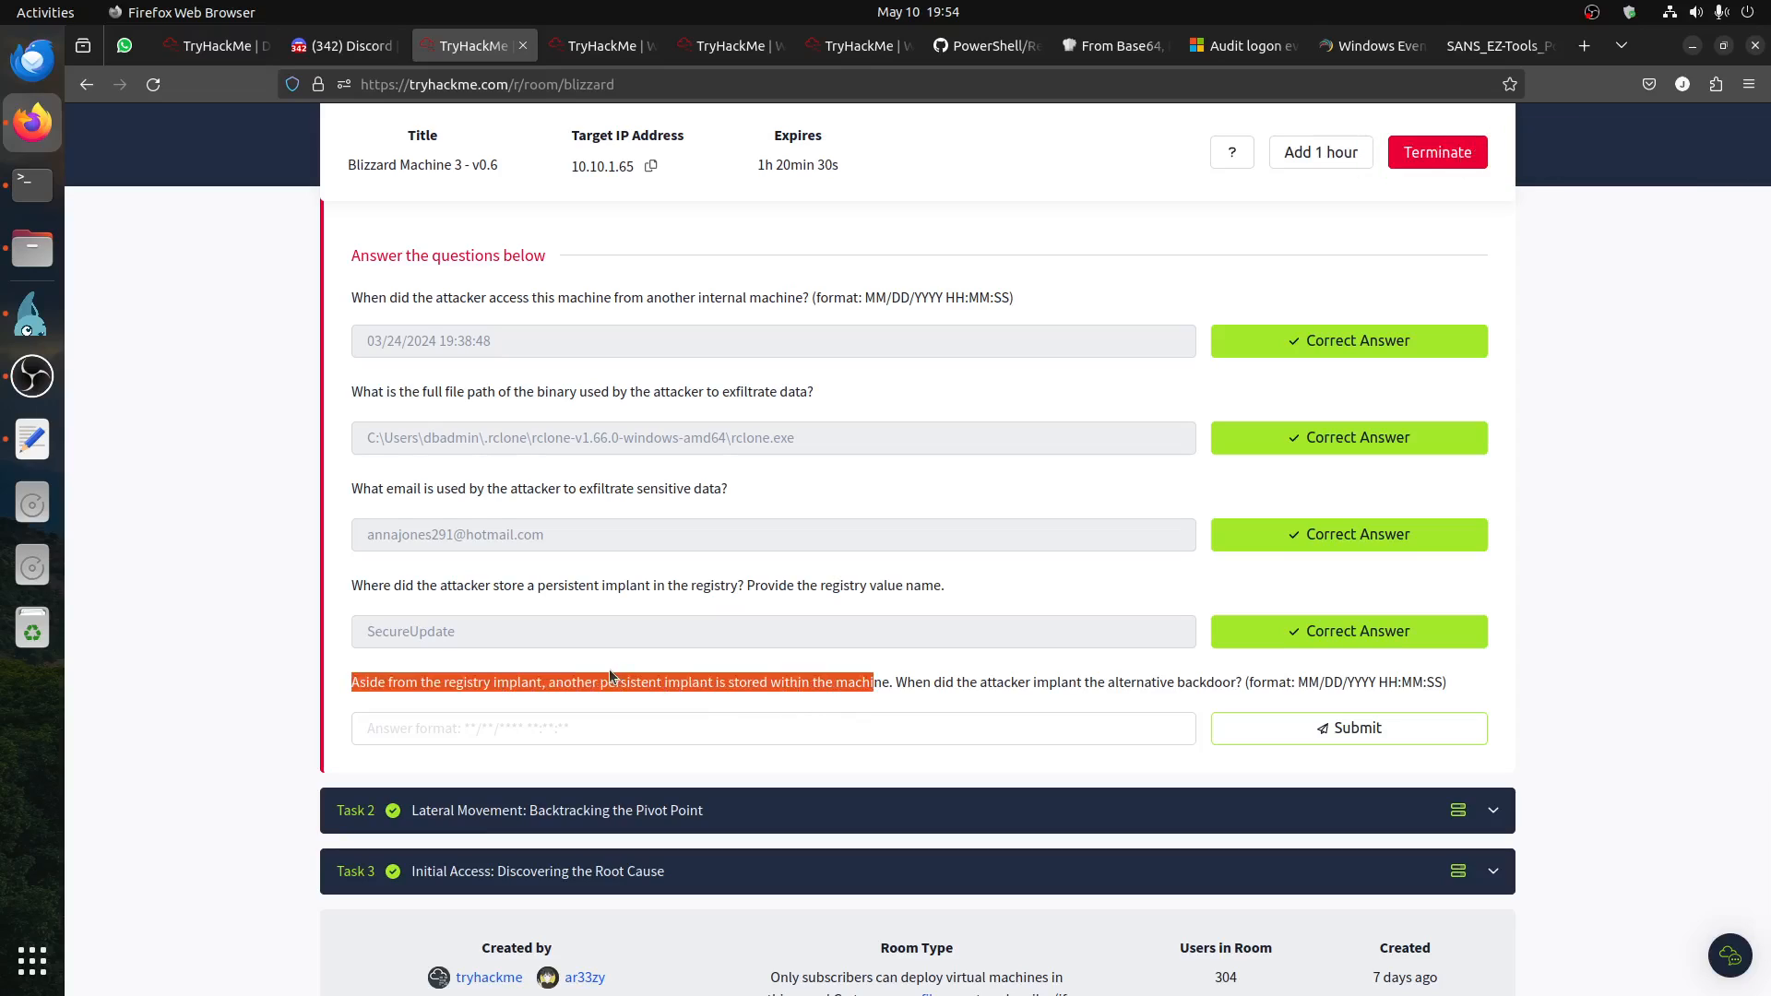
{"action": "left_click", "coordinate": [1130, 678]}
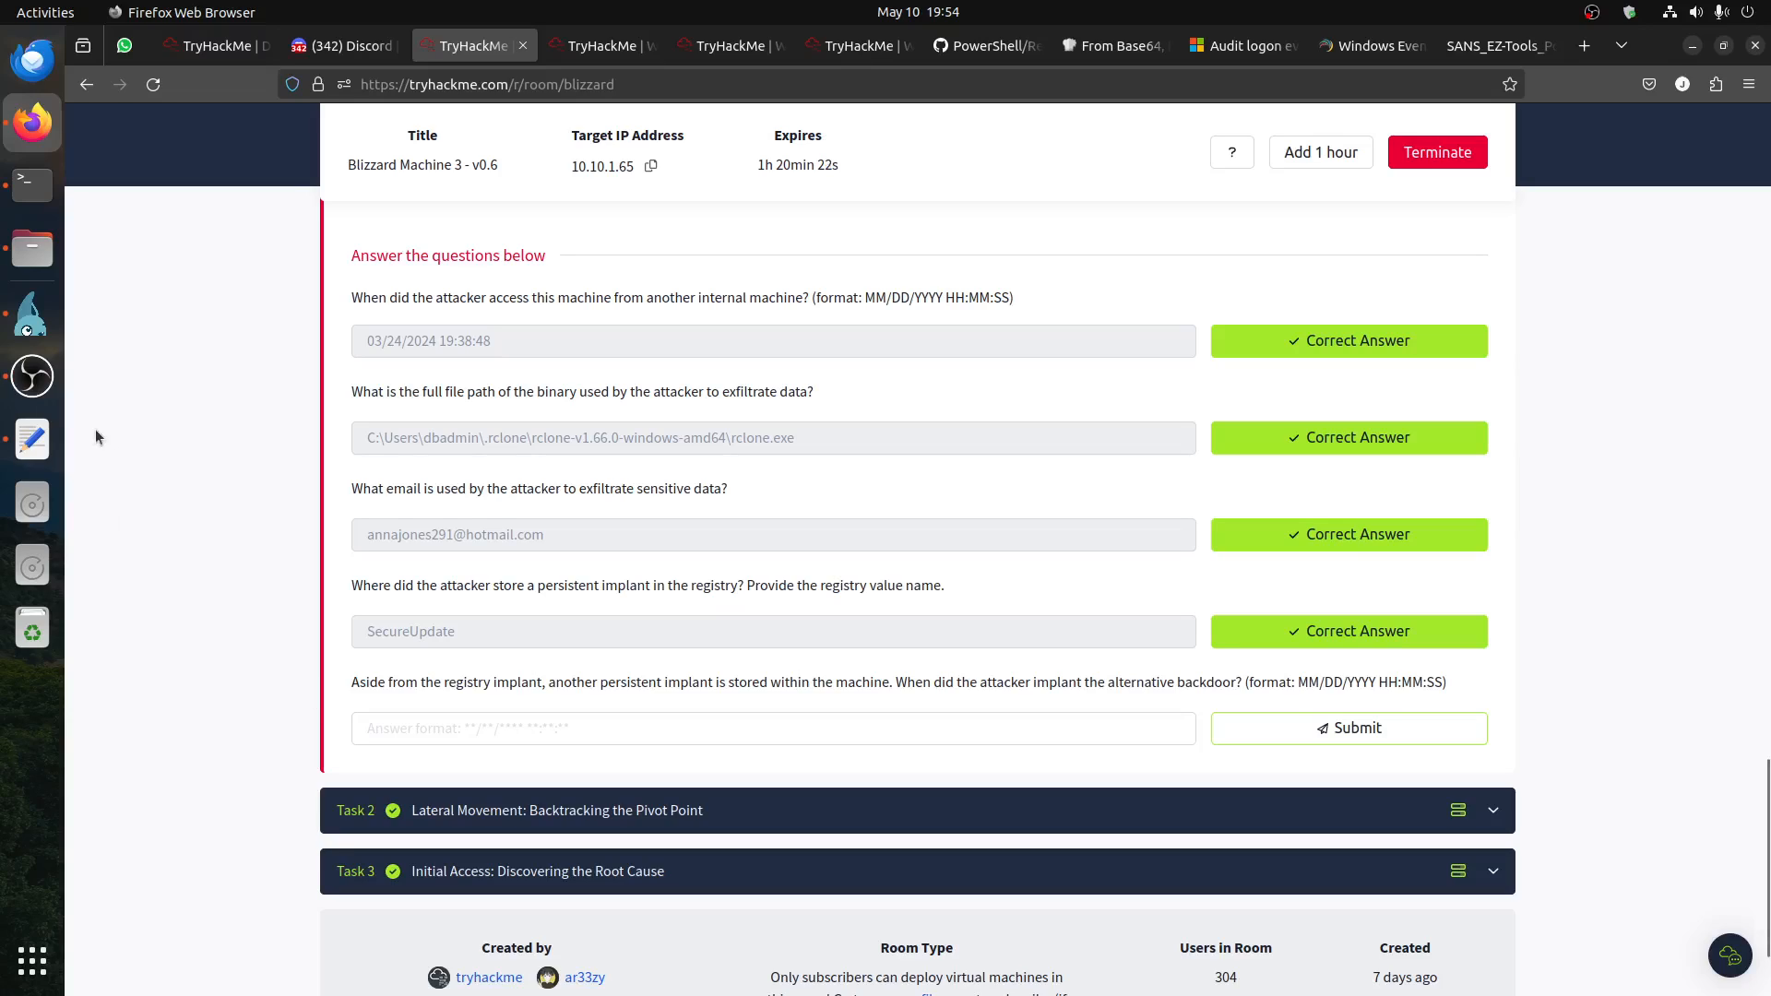
Step: Switch to the remote machine and dismiss the SecureUpdate string editor without changing the value
{"action": "left_click", "coordinate": [32, 316]}
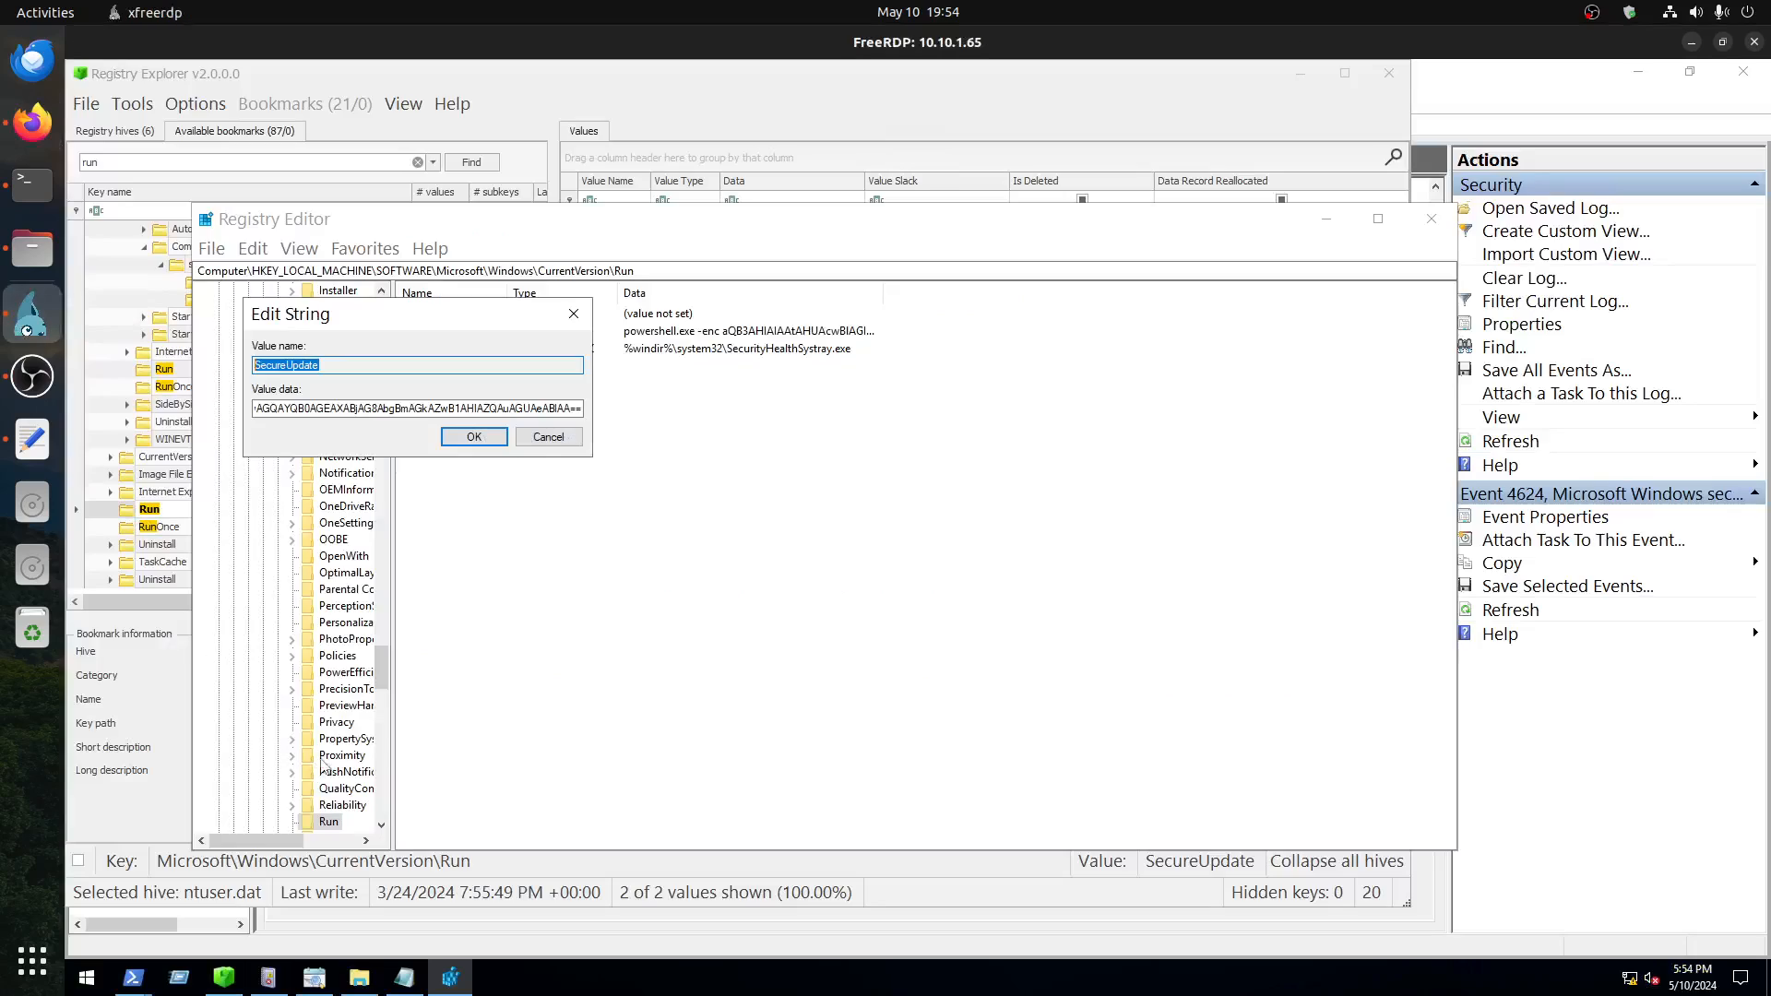
{"action": "left_click", "coordinate": [549, 437]}
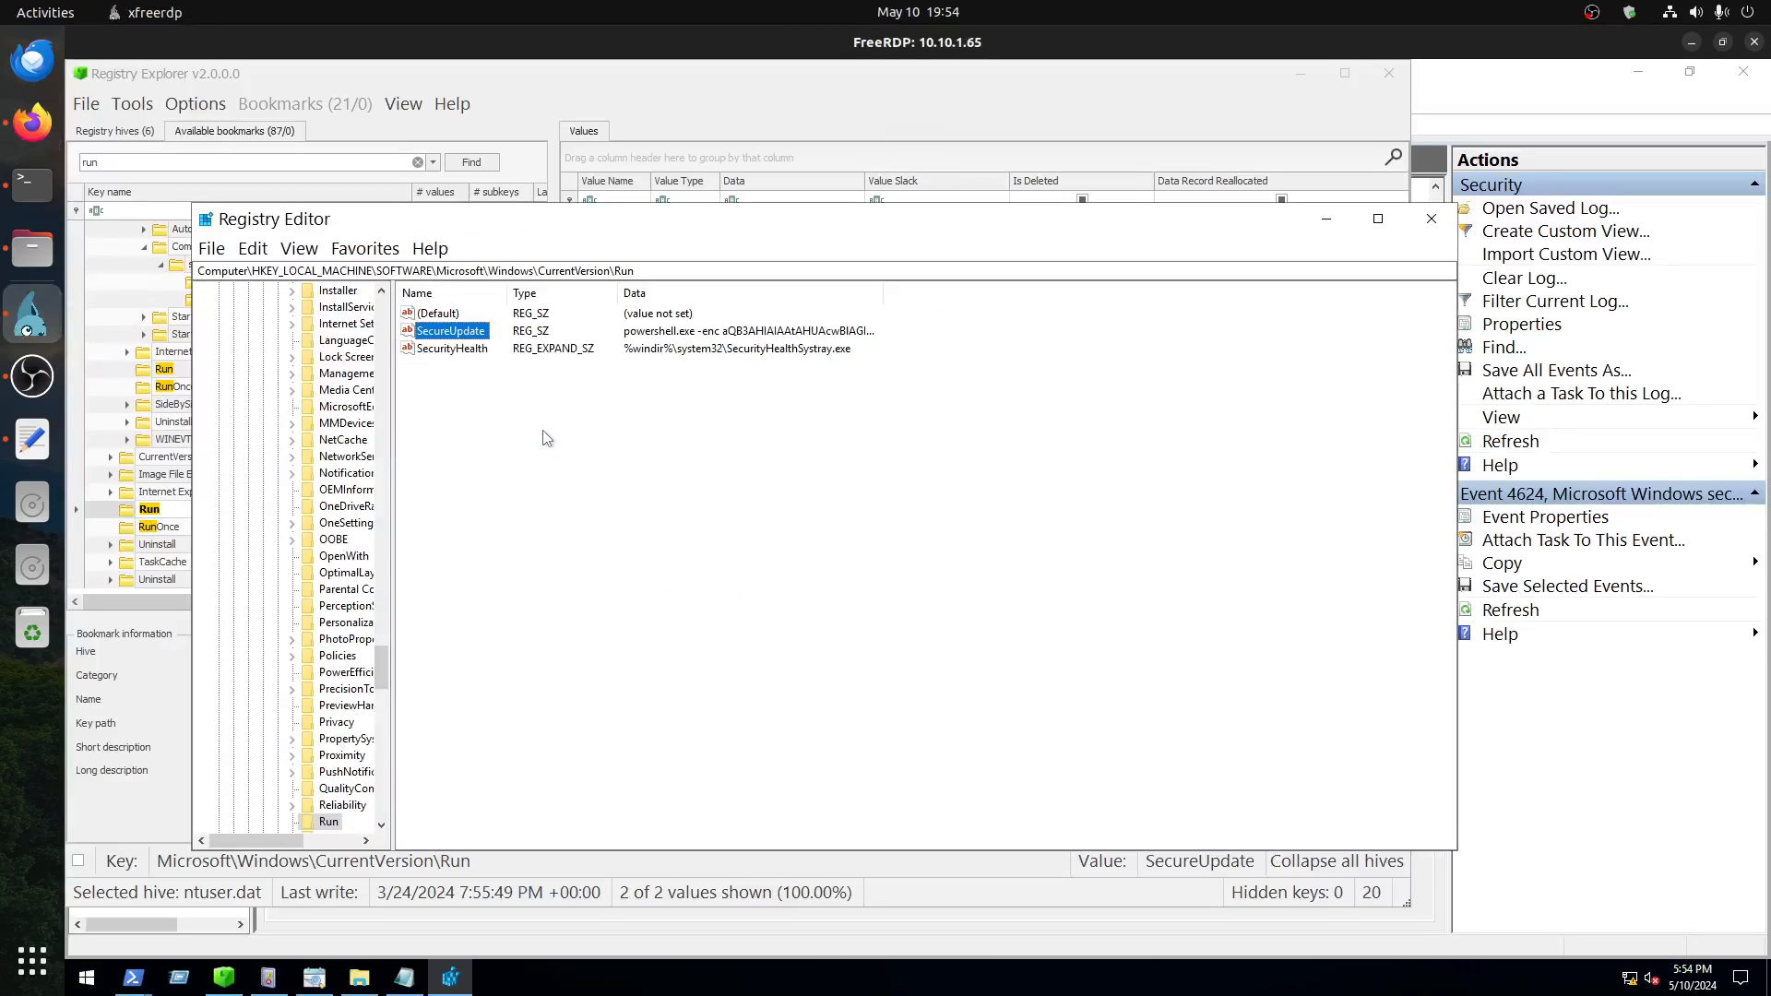
{"action": "left_click", "coordinate": [88, 976]}
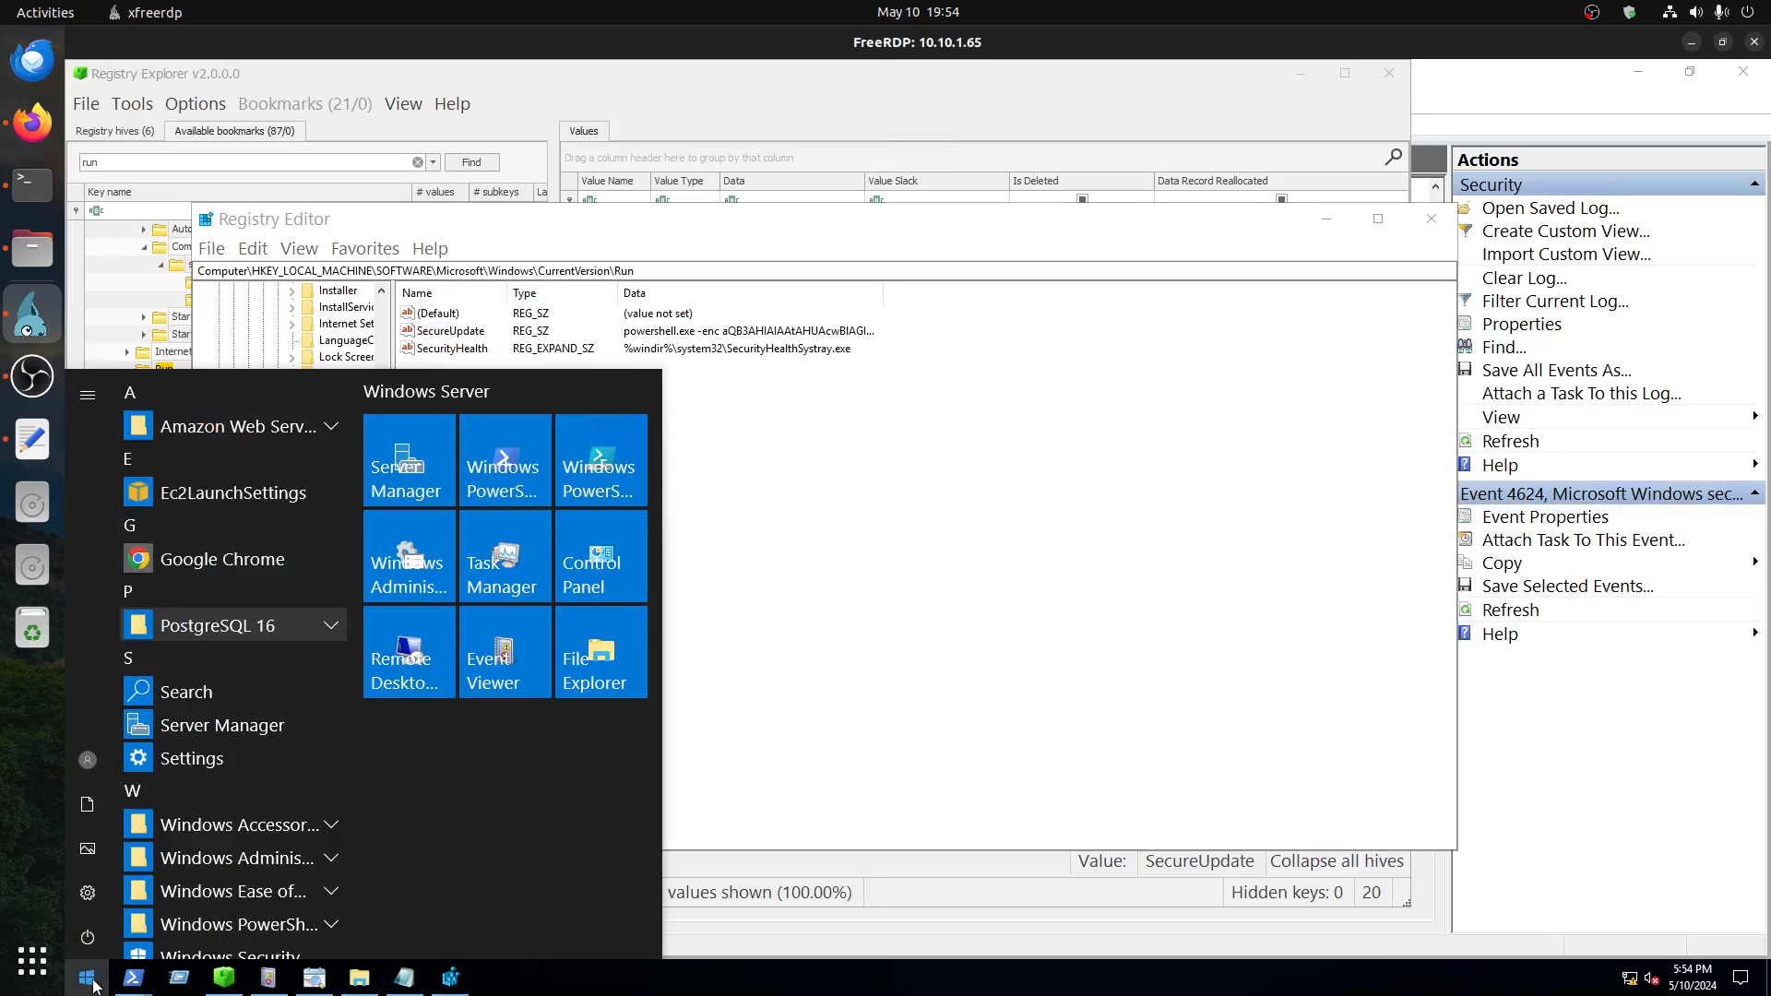
{"action": "key", "text": "super+r"}
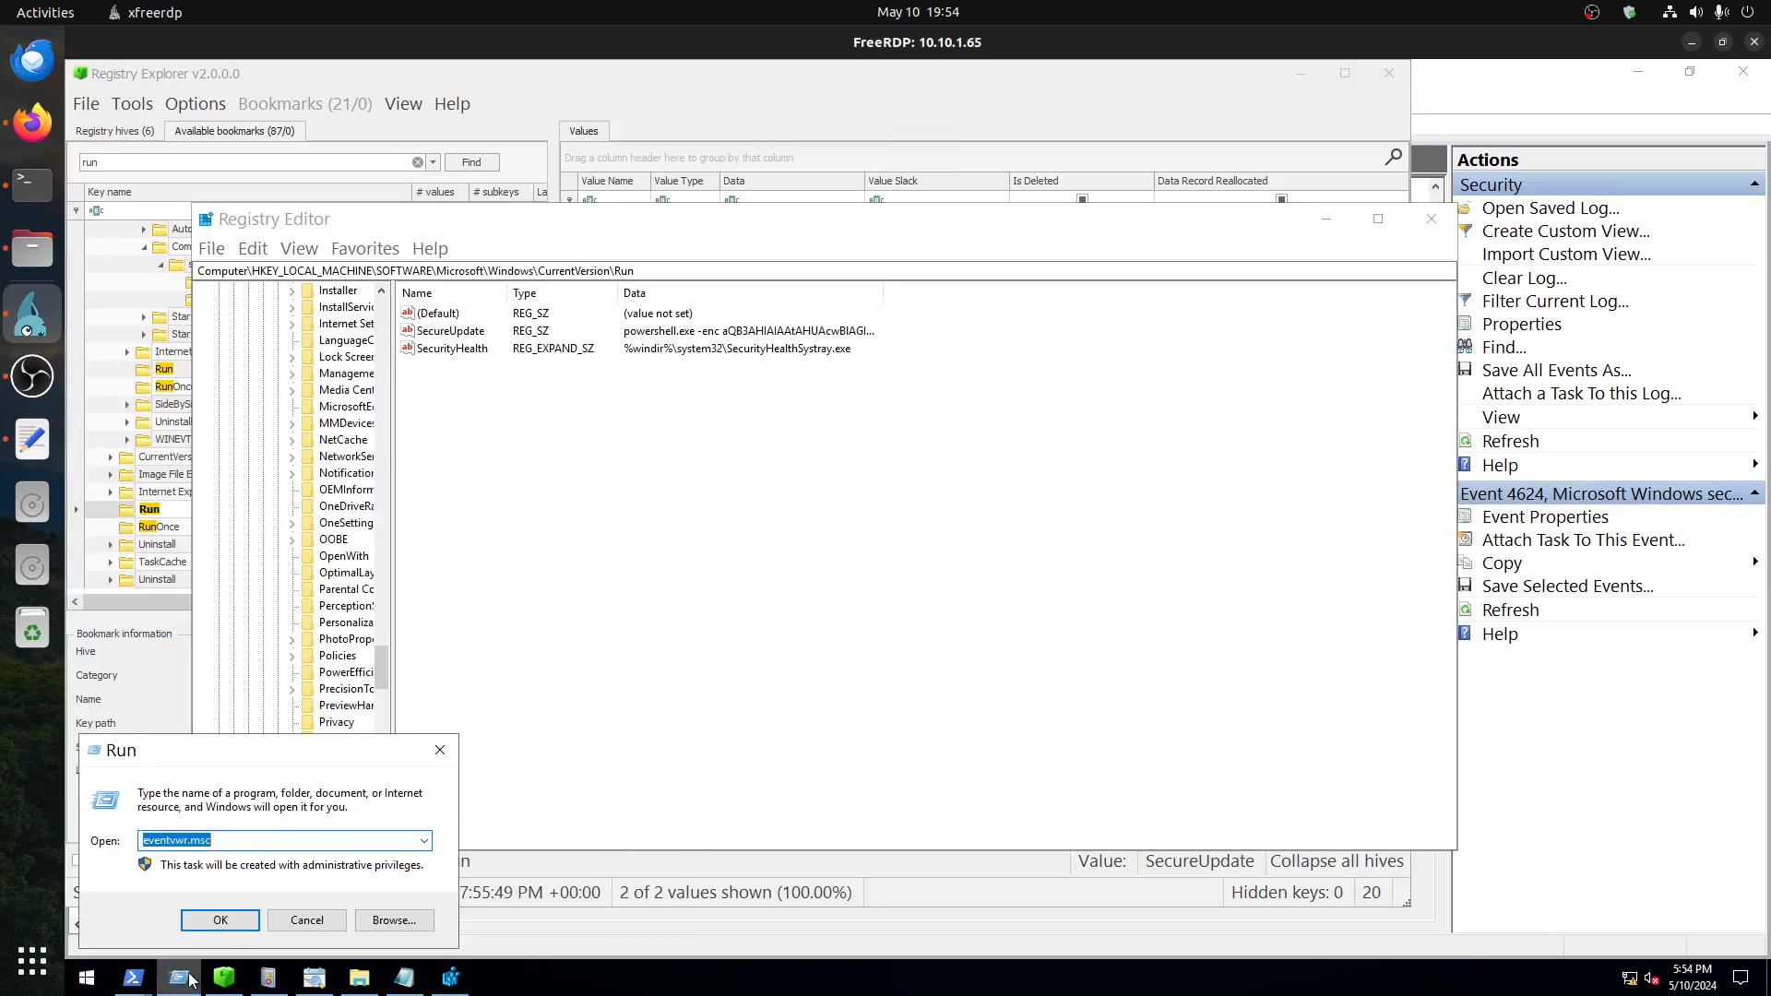
{"action": "left_click", "coordinate": [423, 840]}
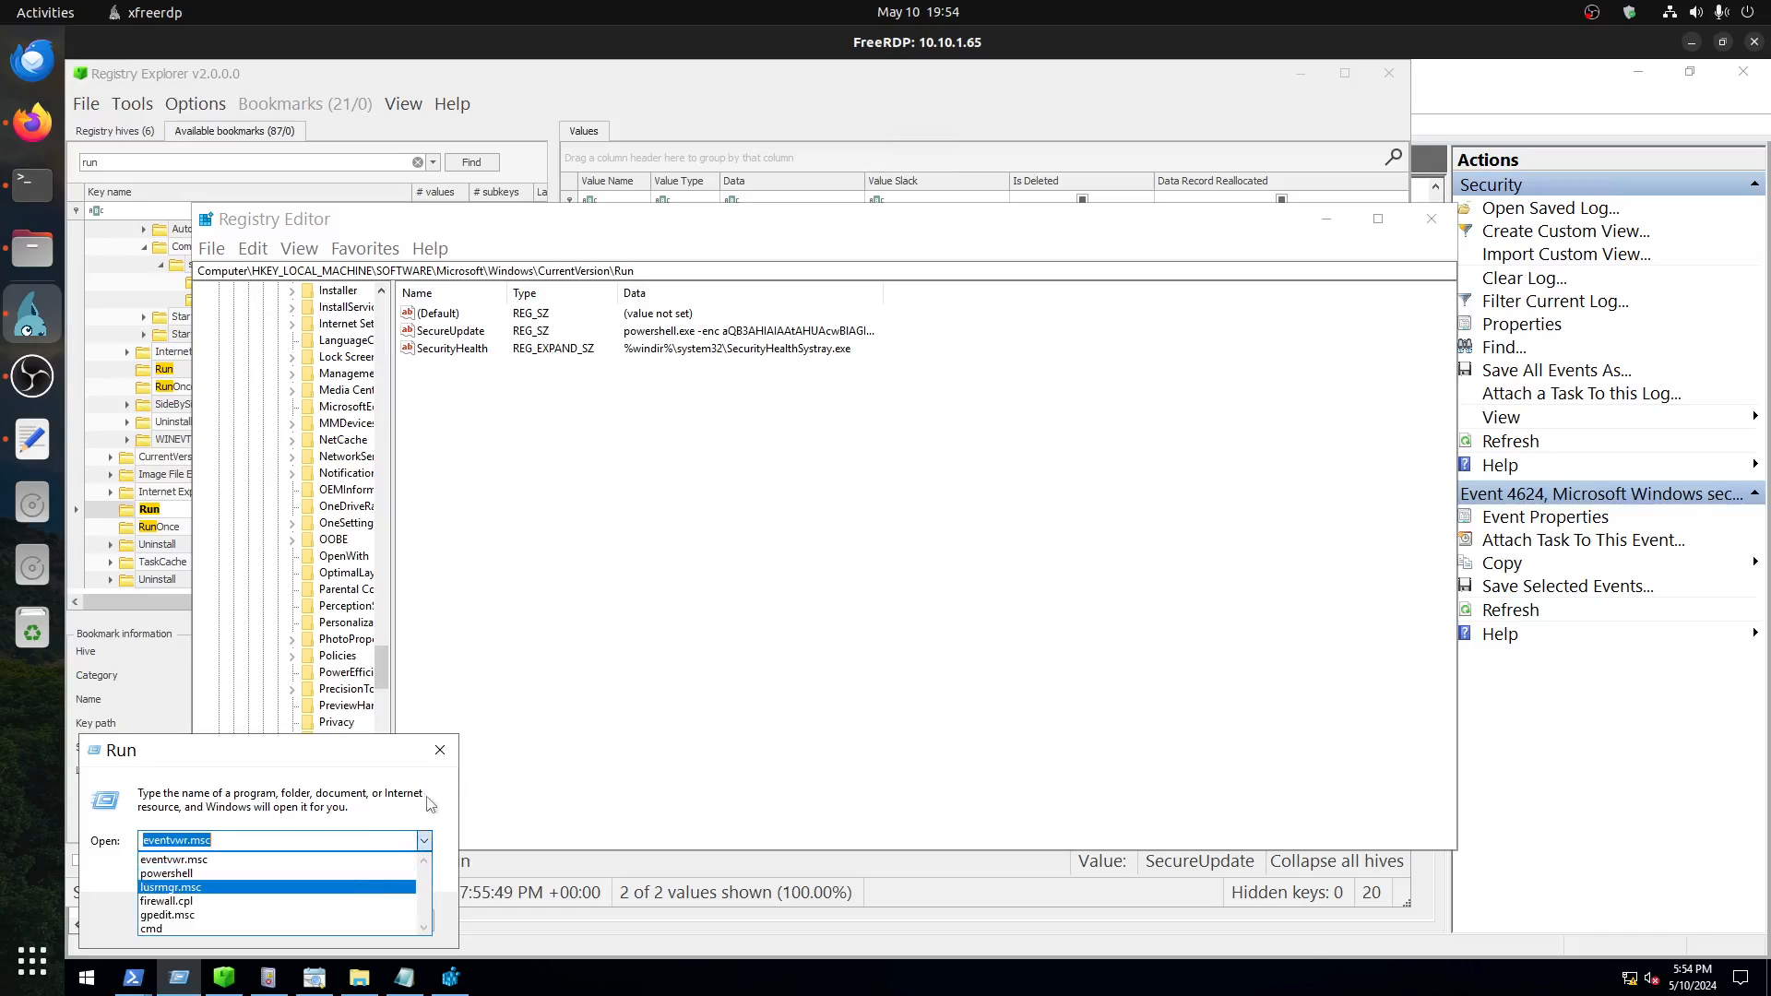
{"action": "left_click", "coordinate": [440, 750]}
{"action": "left_click", "coordinate": [439, 750]}
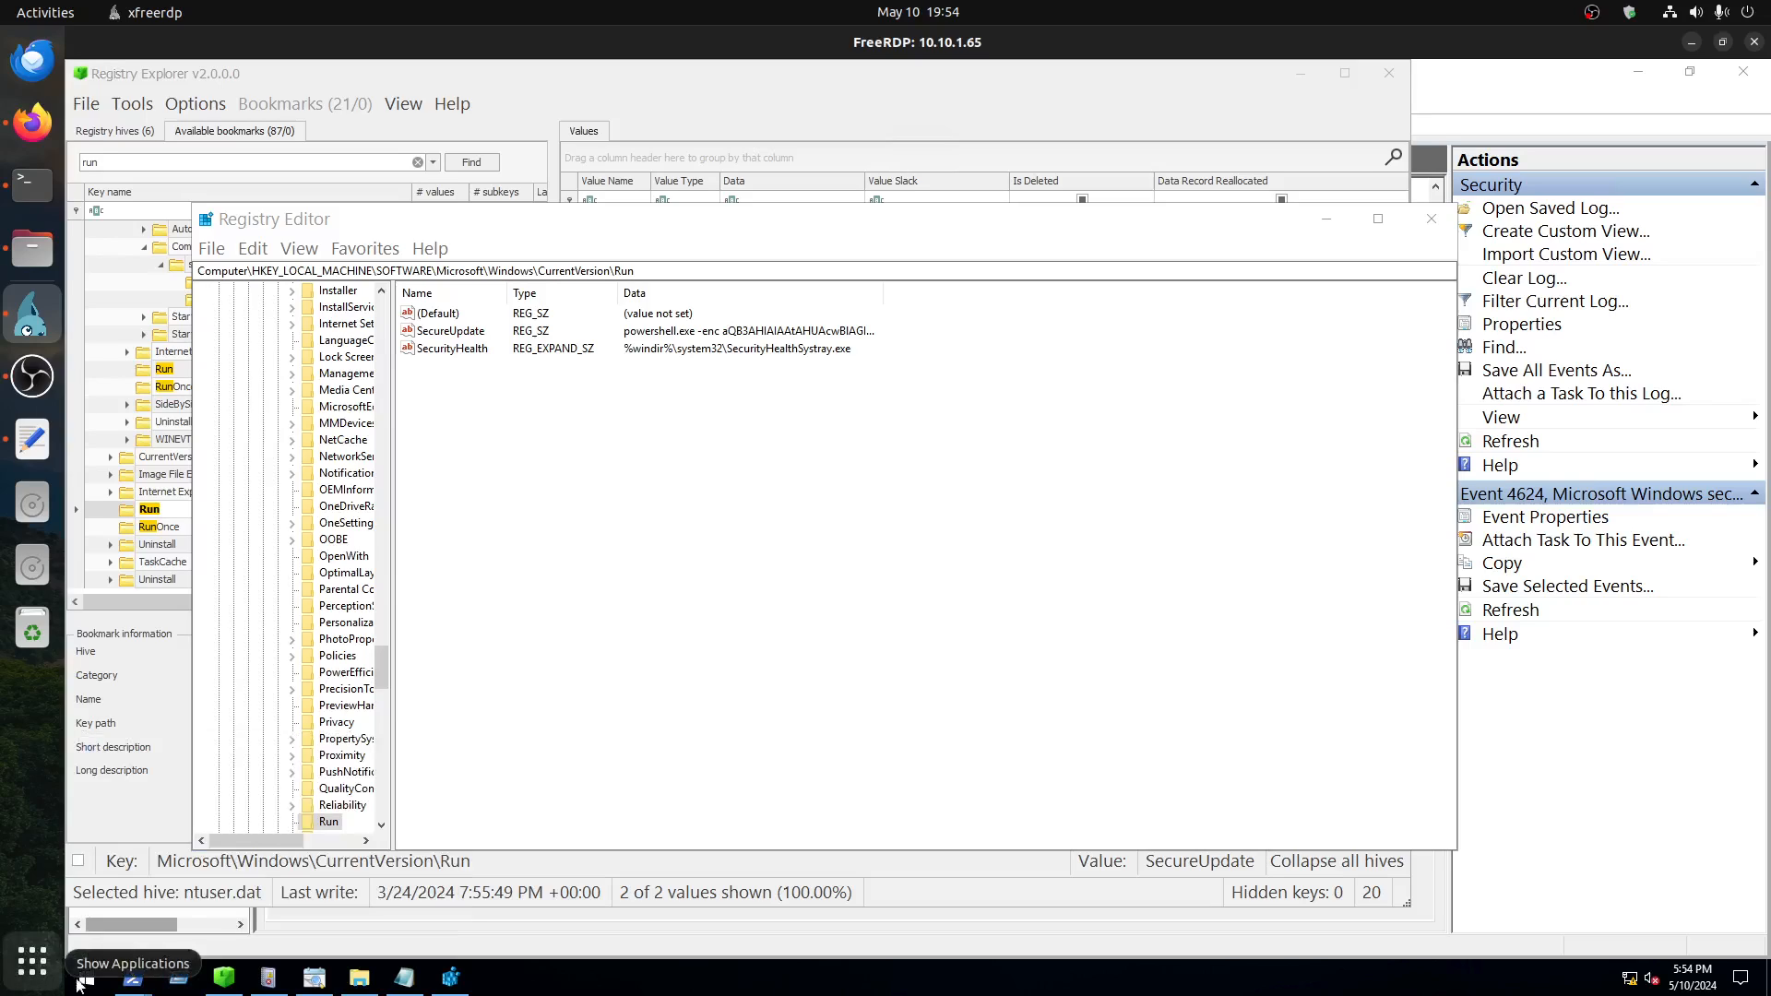
Step: Search the remote machine for "task", launch Task Scheduler, and move and enlarge its window
{"action": "left_click", "coordinate": [86, 977]}
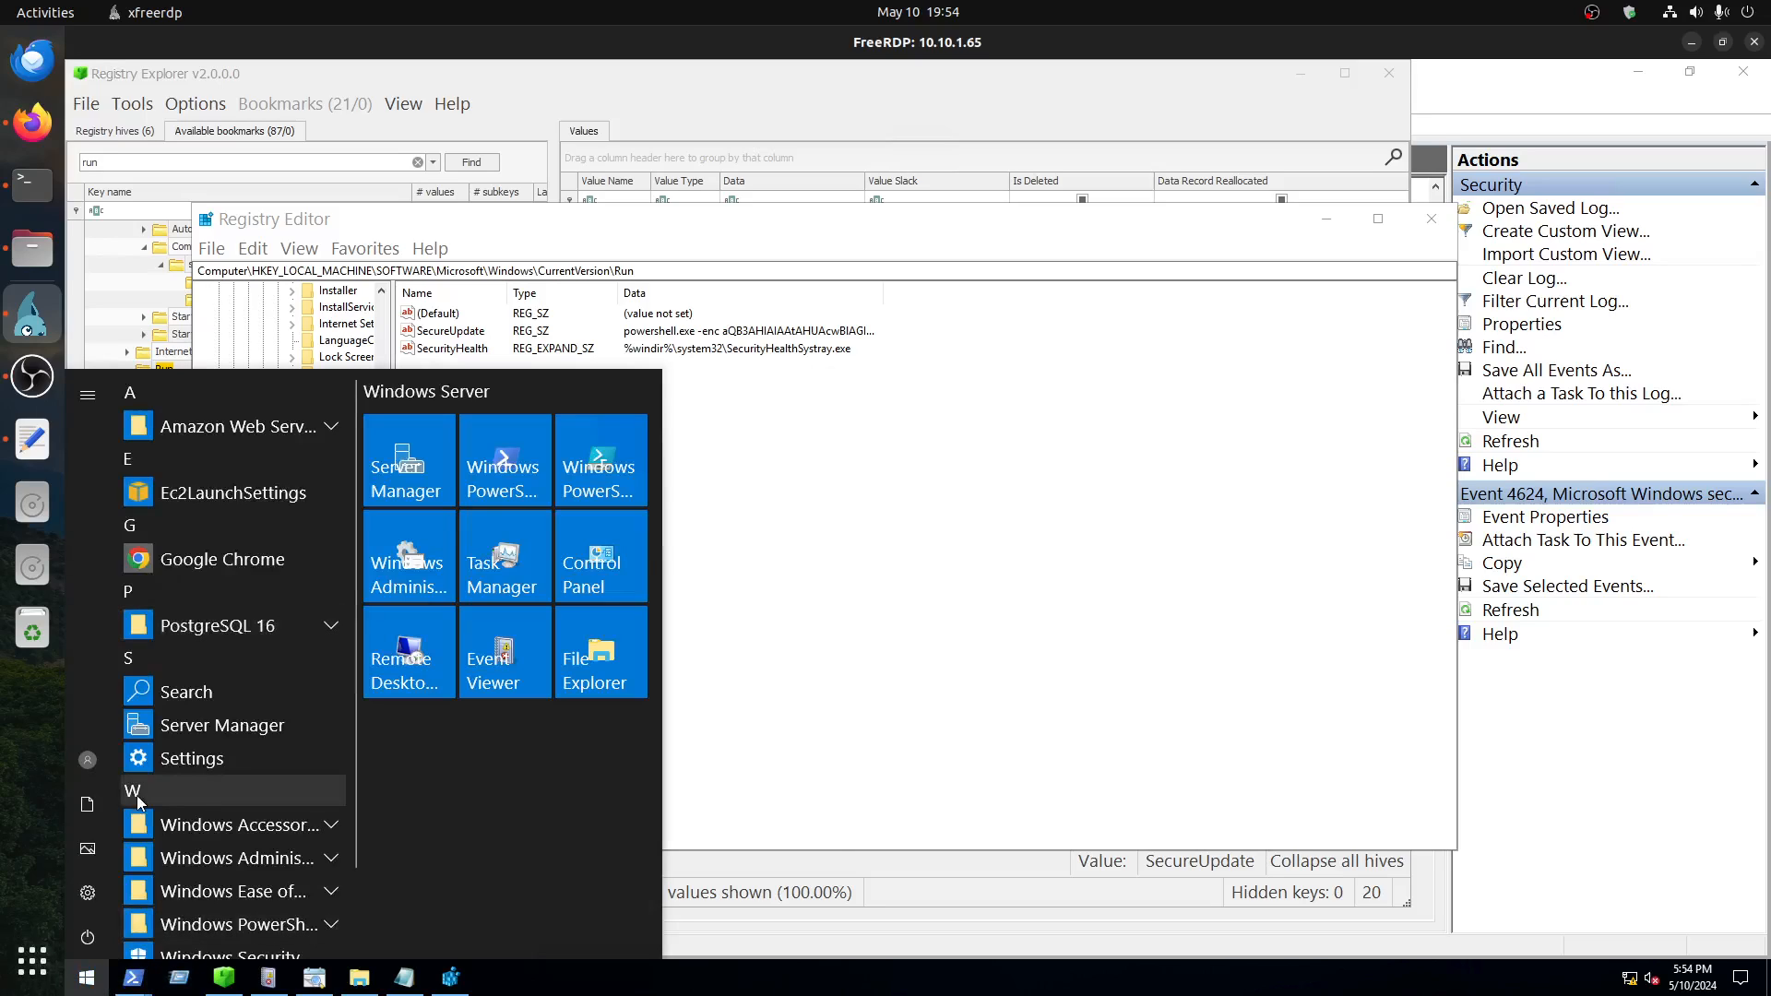
{"action": "type", "text": "tqask"}
{"action": "key", "text": "BackSpace"}
{"action": "key", "text": "BackSpace"}
{"action": "key", "text": "BackSpace"}
{"action": "key", "text": "BackSpace"}
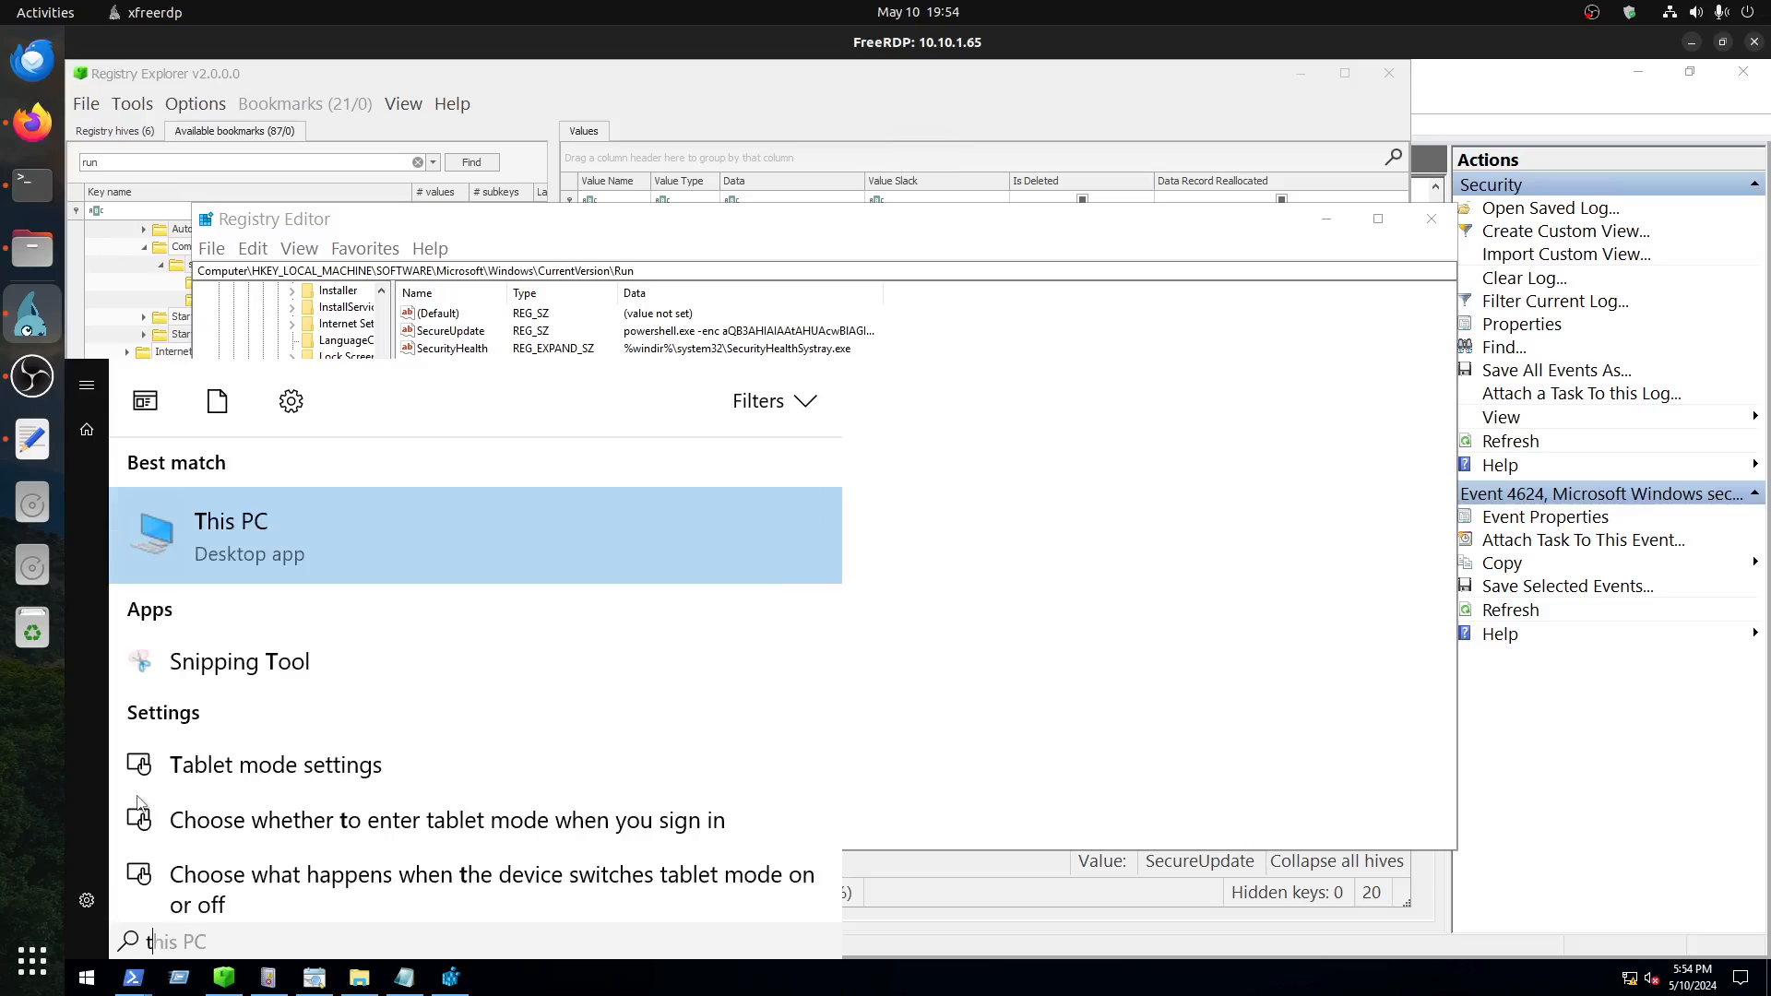
{"action": "type", "text": "ask"}
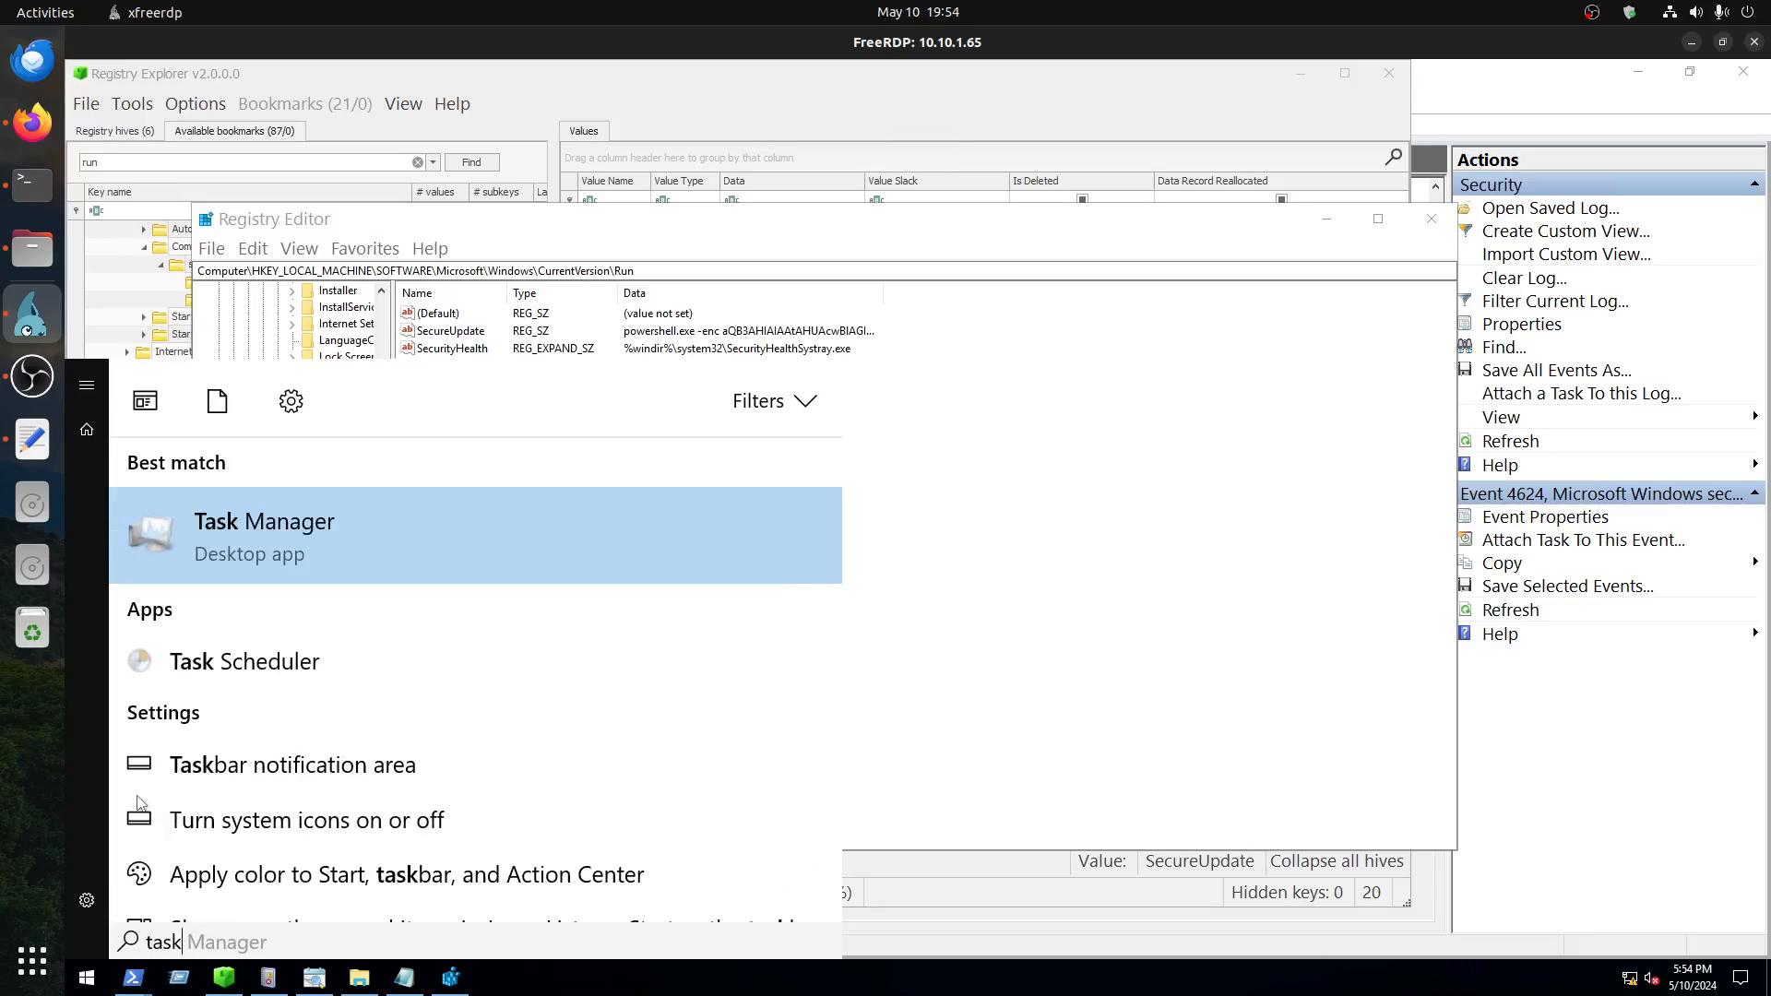
{"action": "left_click", "coordinate": [257, 667]}
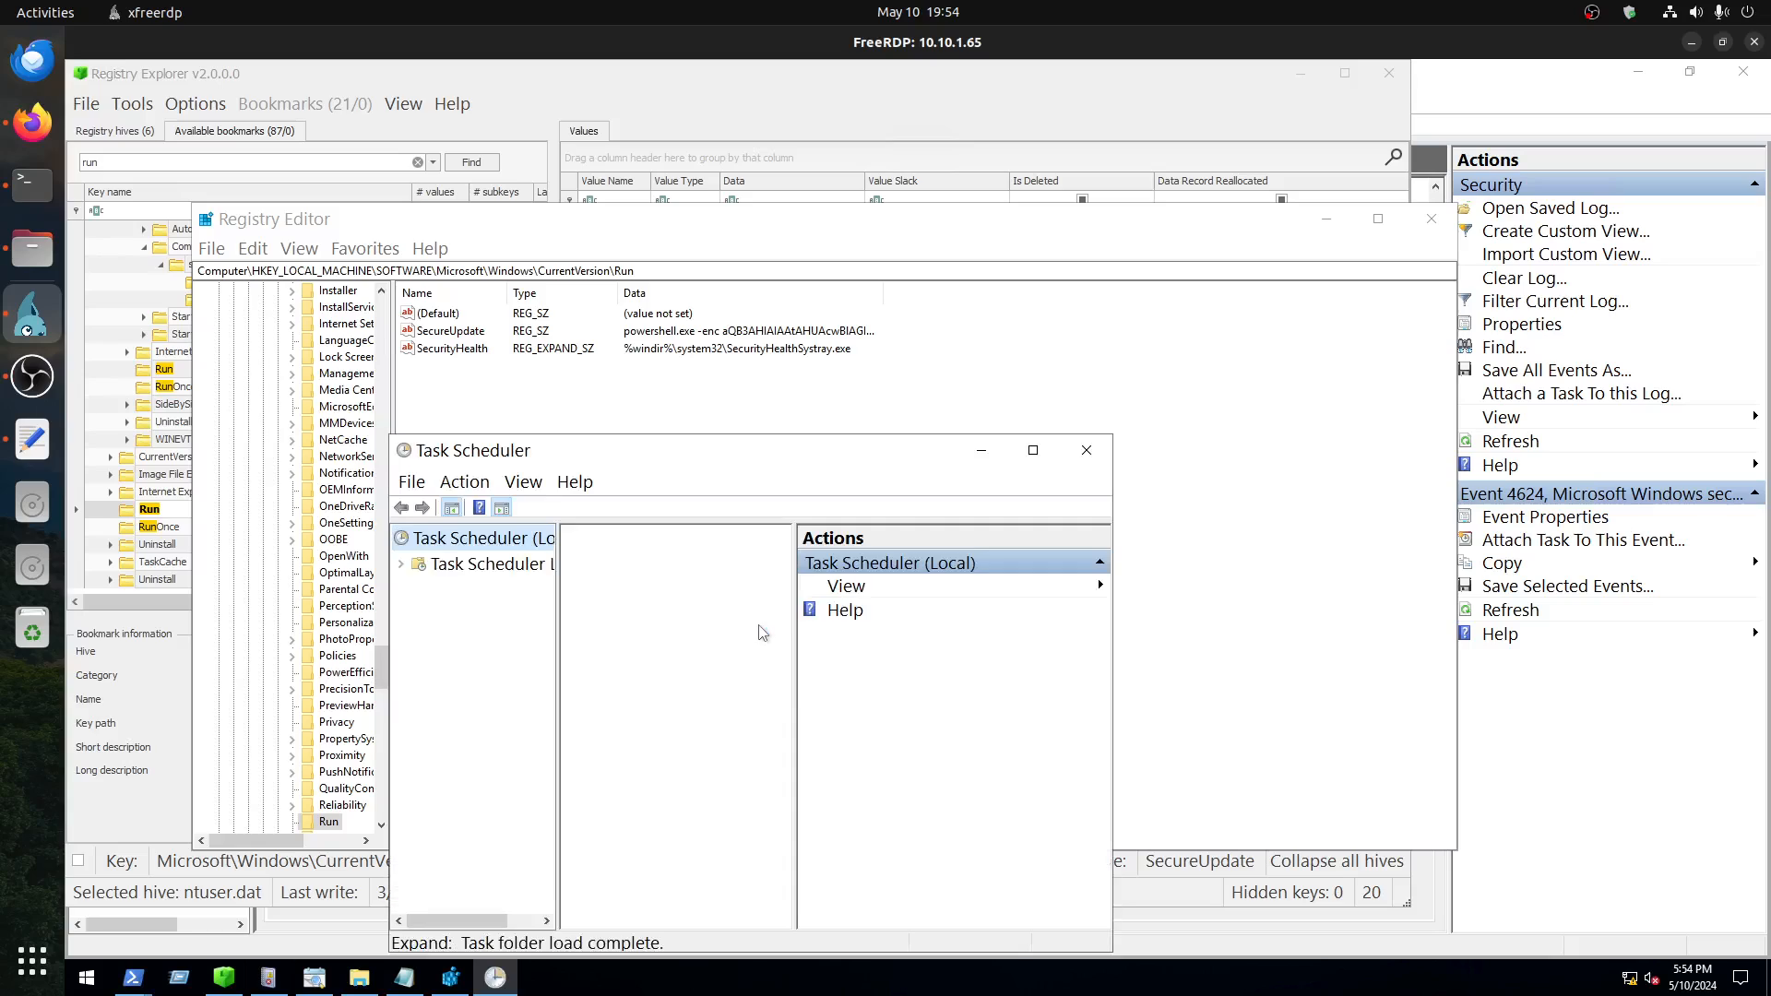
{"action": "left_click_drag", "start_coordinate": [695, 429], "coordinate": [576, 85]}
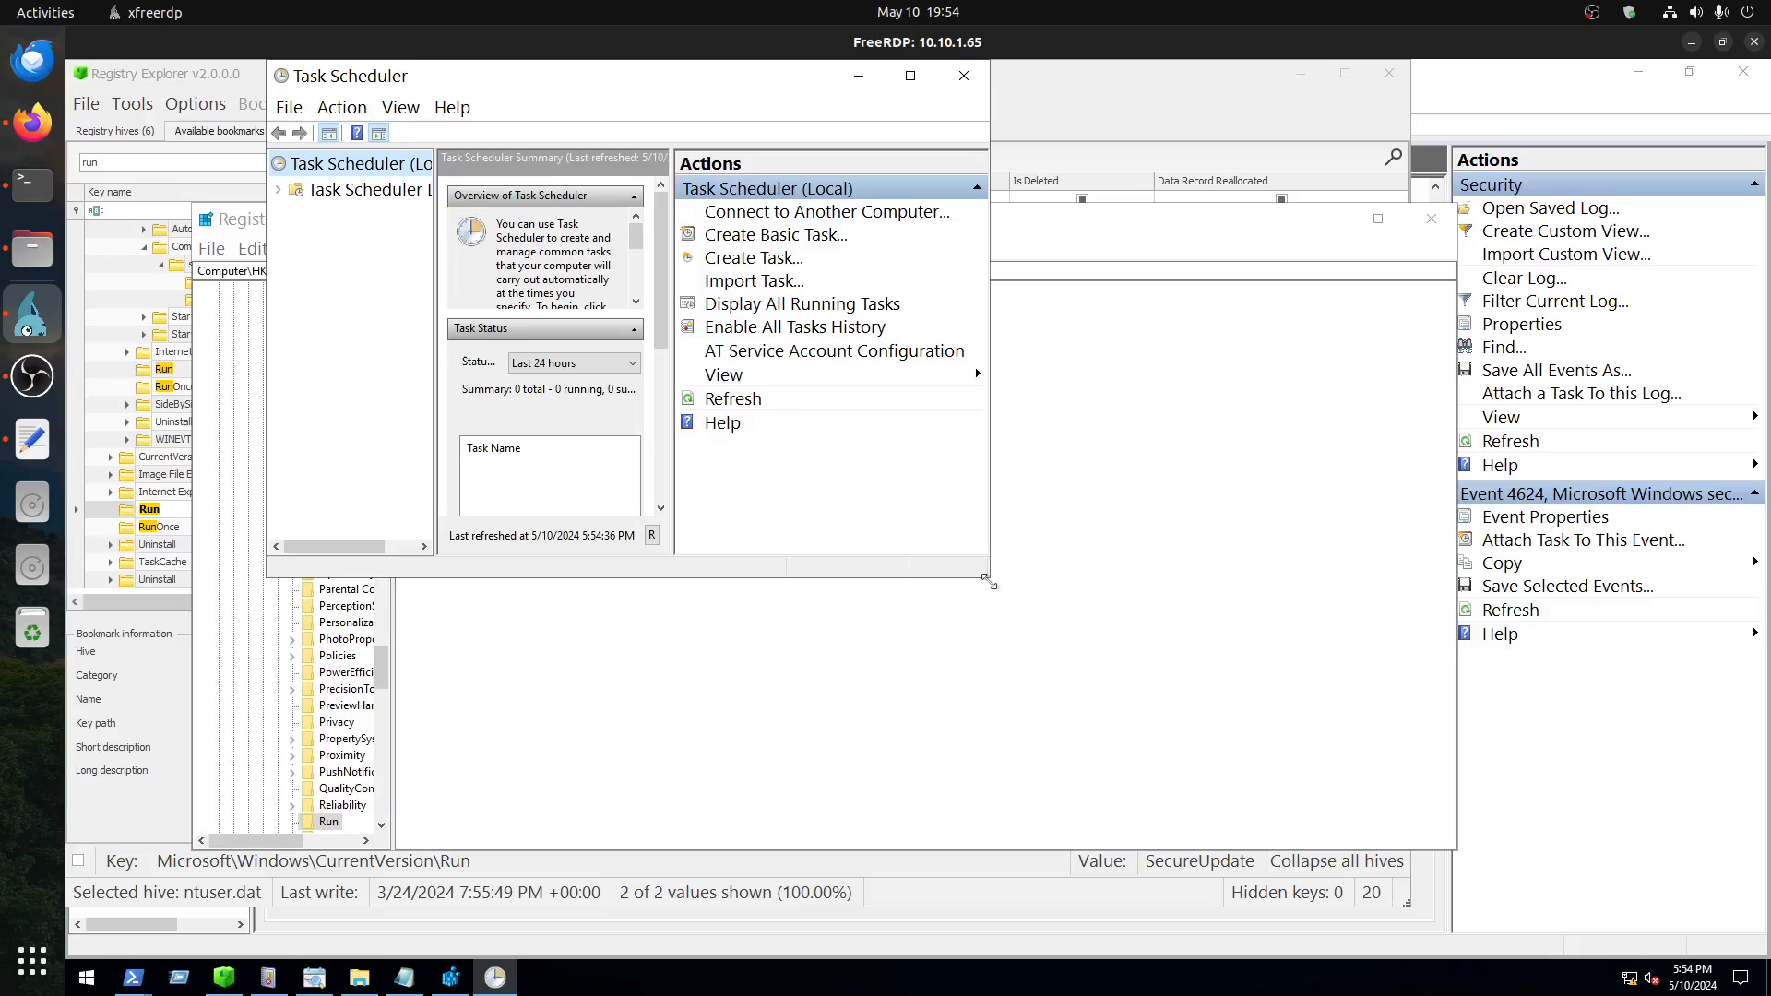
{"action": "left_click_drag", "start_coordinate": [989, 583], "coordinate": [1499, 939]}
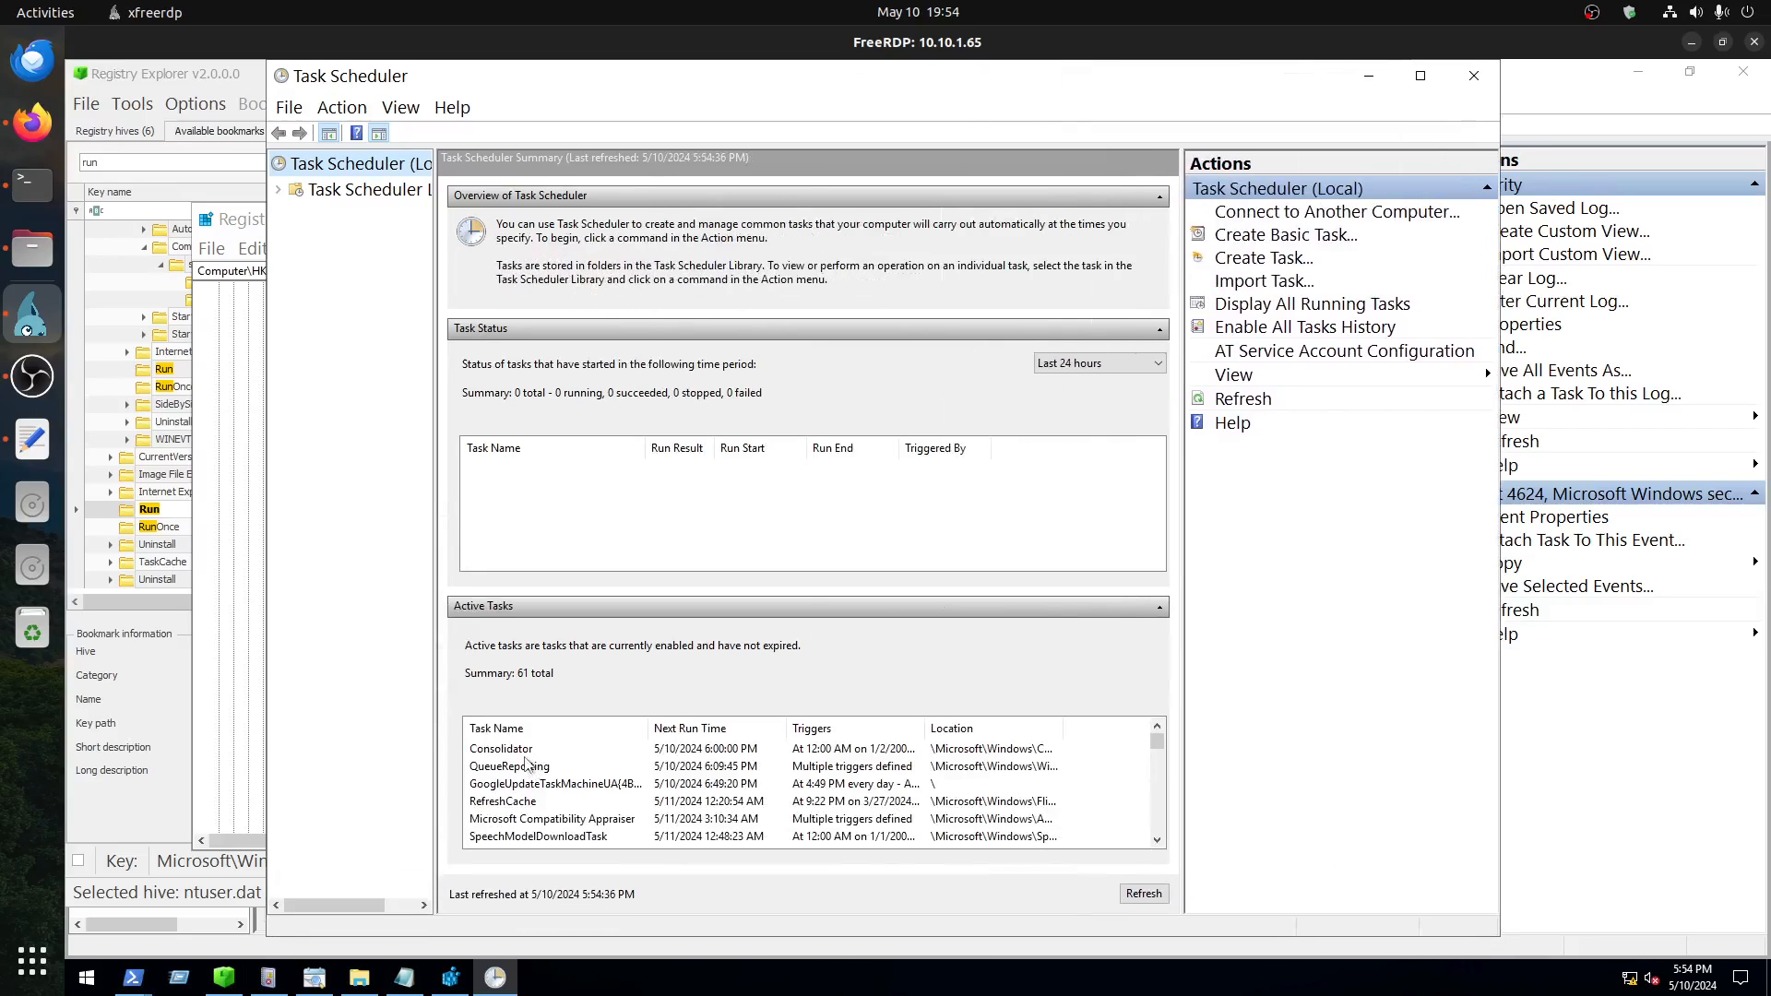
Step: Examine the active tasks in Task Scheduler's summary for a suspicious scheduled task
{"action": "left_click", "coordinate": [531, 768]}
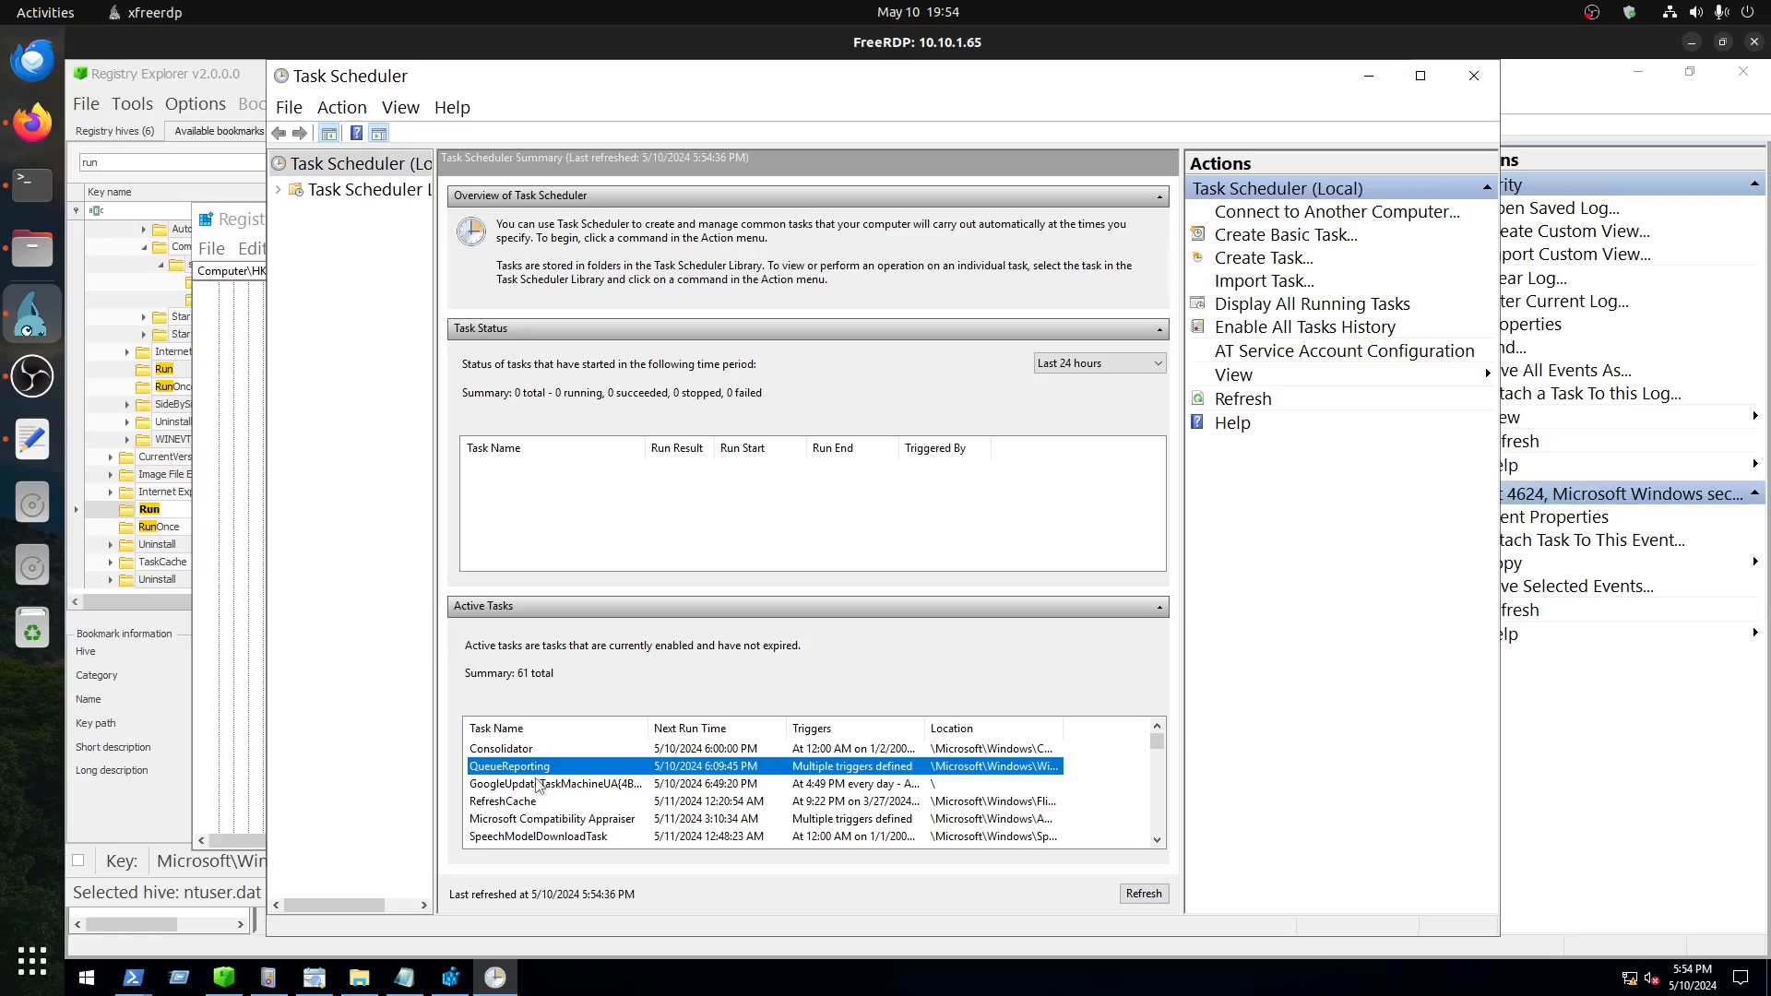
{"action": "left_click", "coordinate": [538, 784]}
{"action": "left_click", "coordinate": [553, 802]}
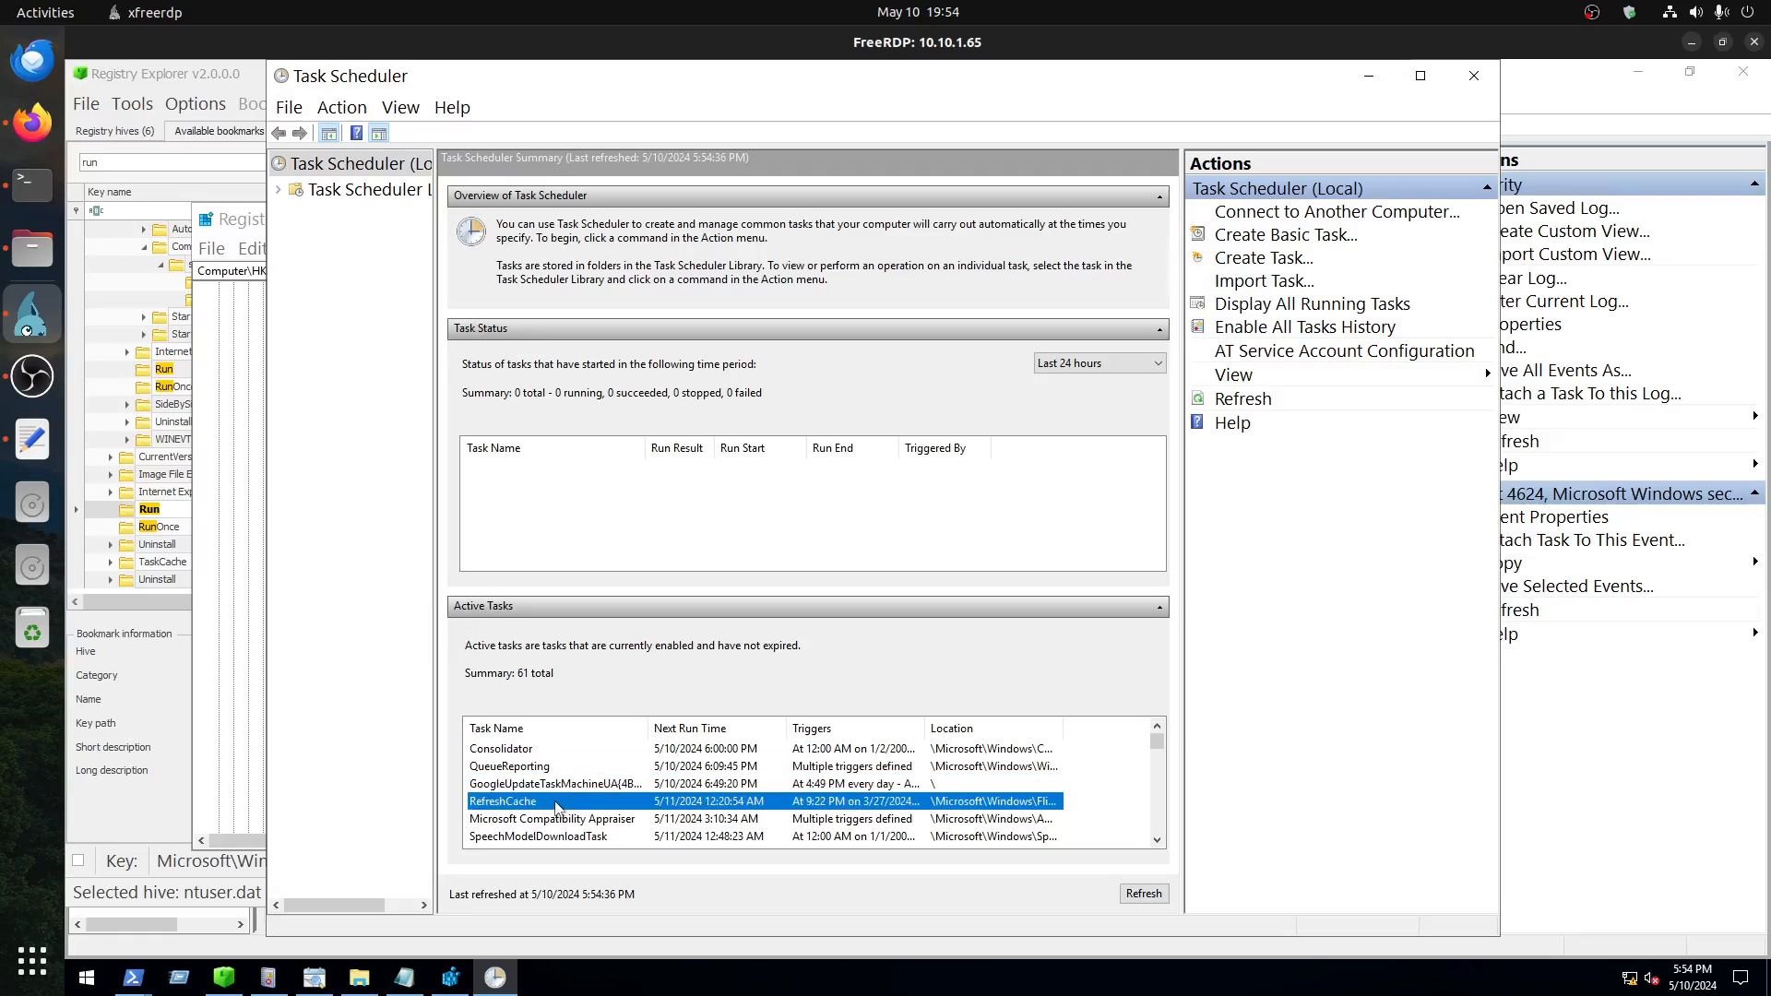
{"action": "left_click", "coordinate": [587, 820]}
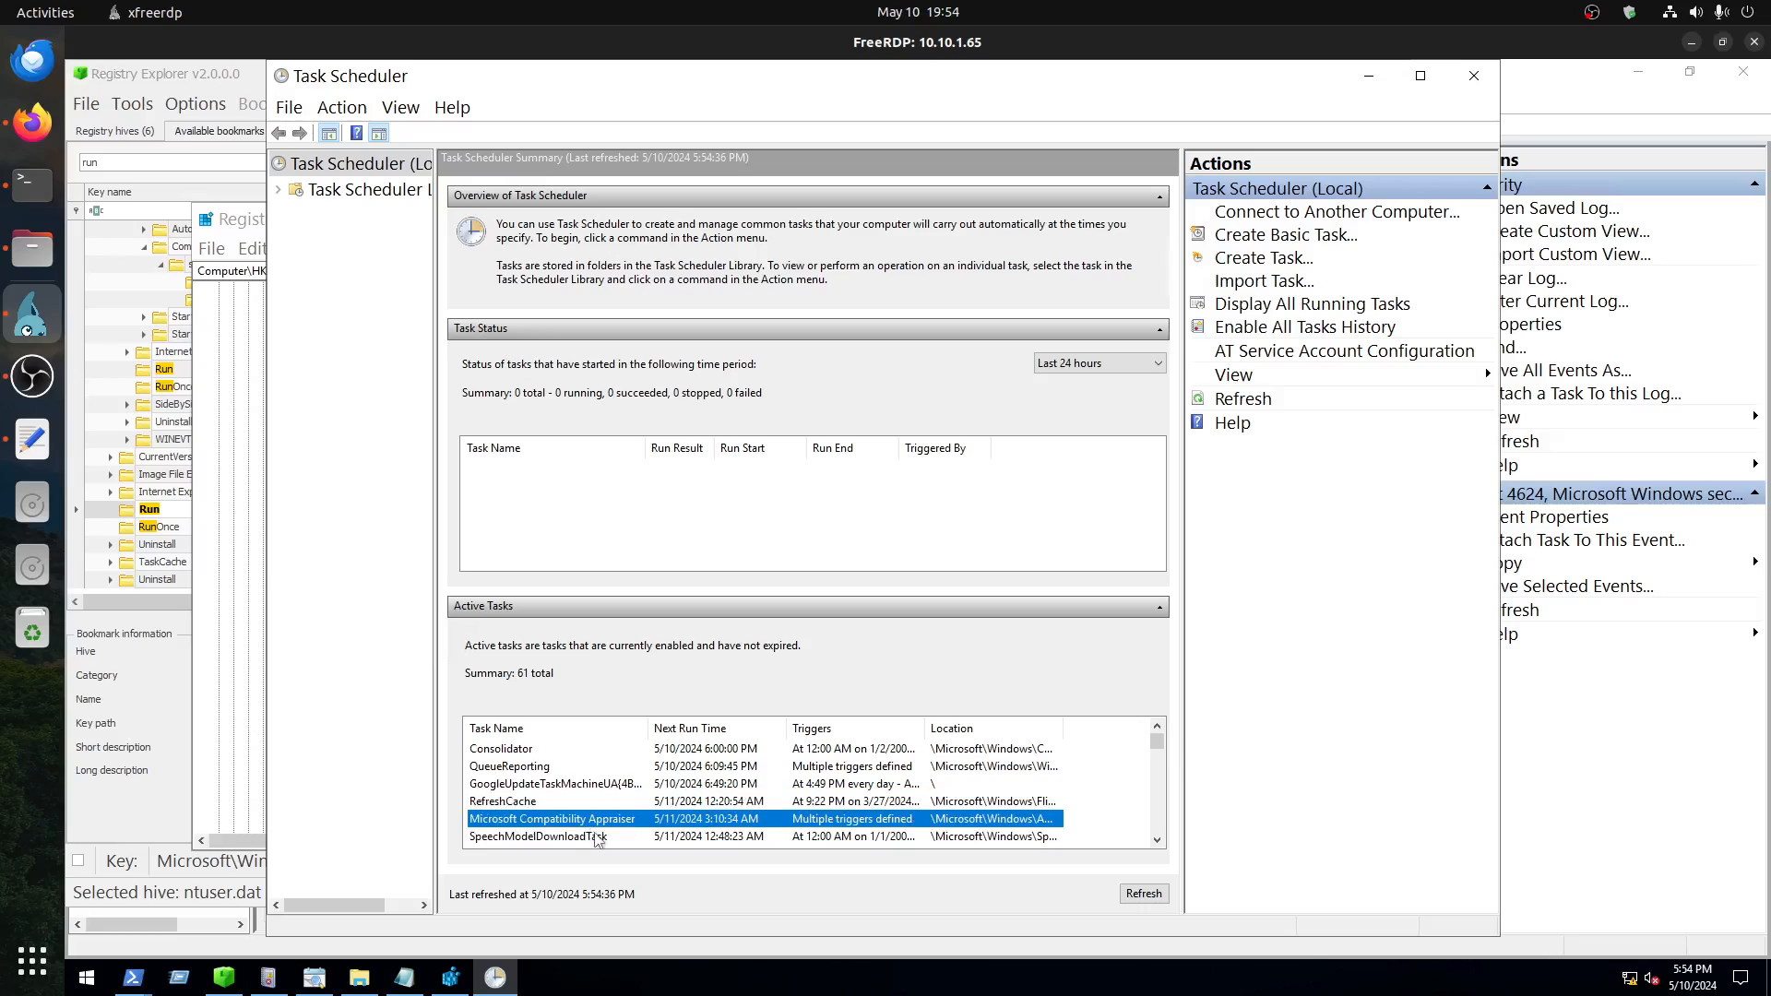
{"action": "left_click", "coordinate": [598, 837]}
{"action": "left_click", "coordinate": [346, 163]}
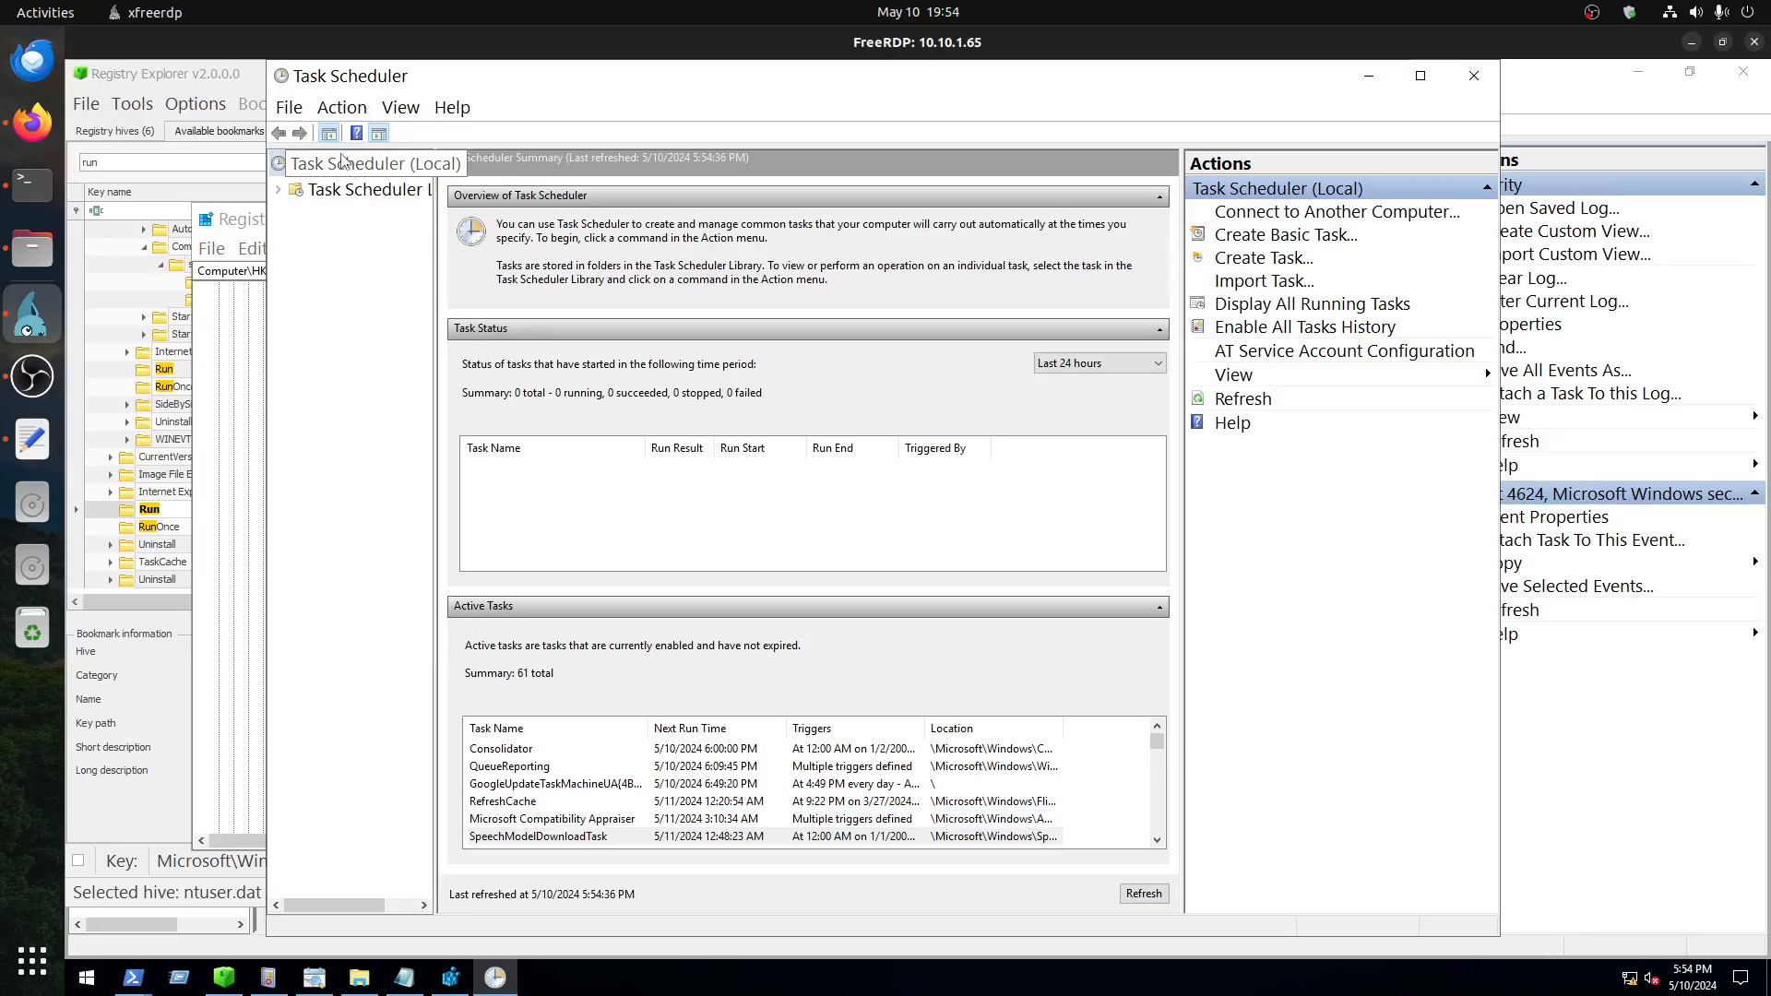
{"action": "scroll", "coordinate": [572, 792], "scroll_direction": "down", "scroll_amount": 10}
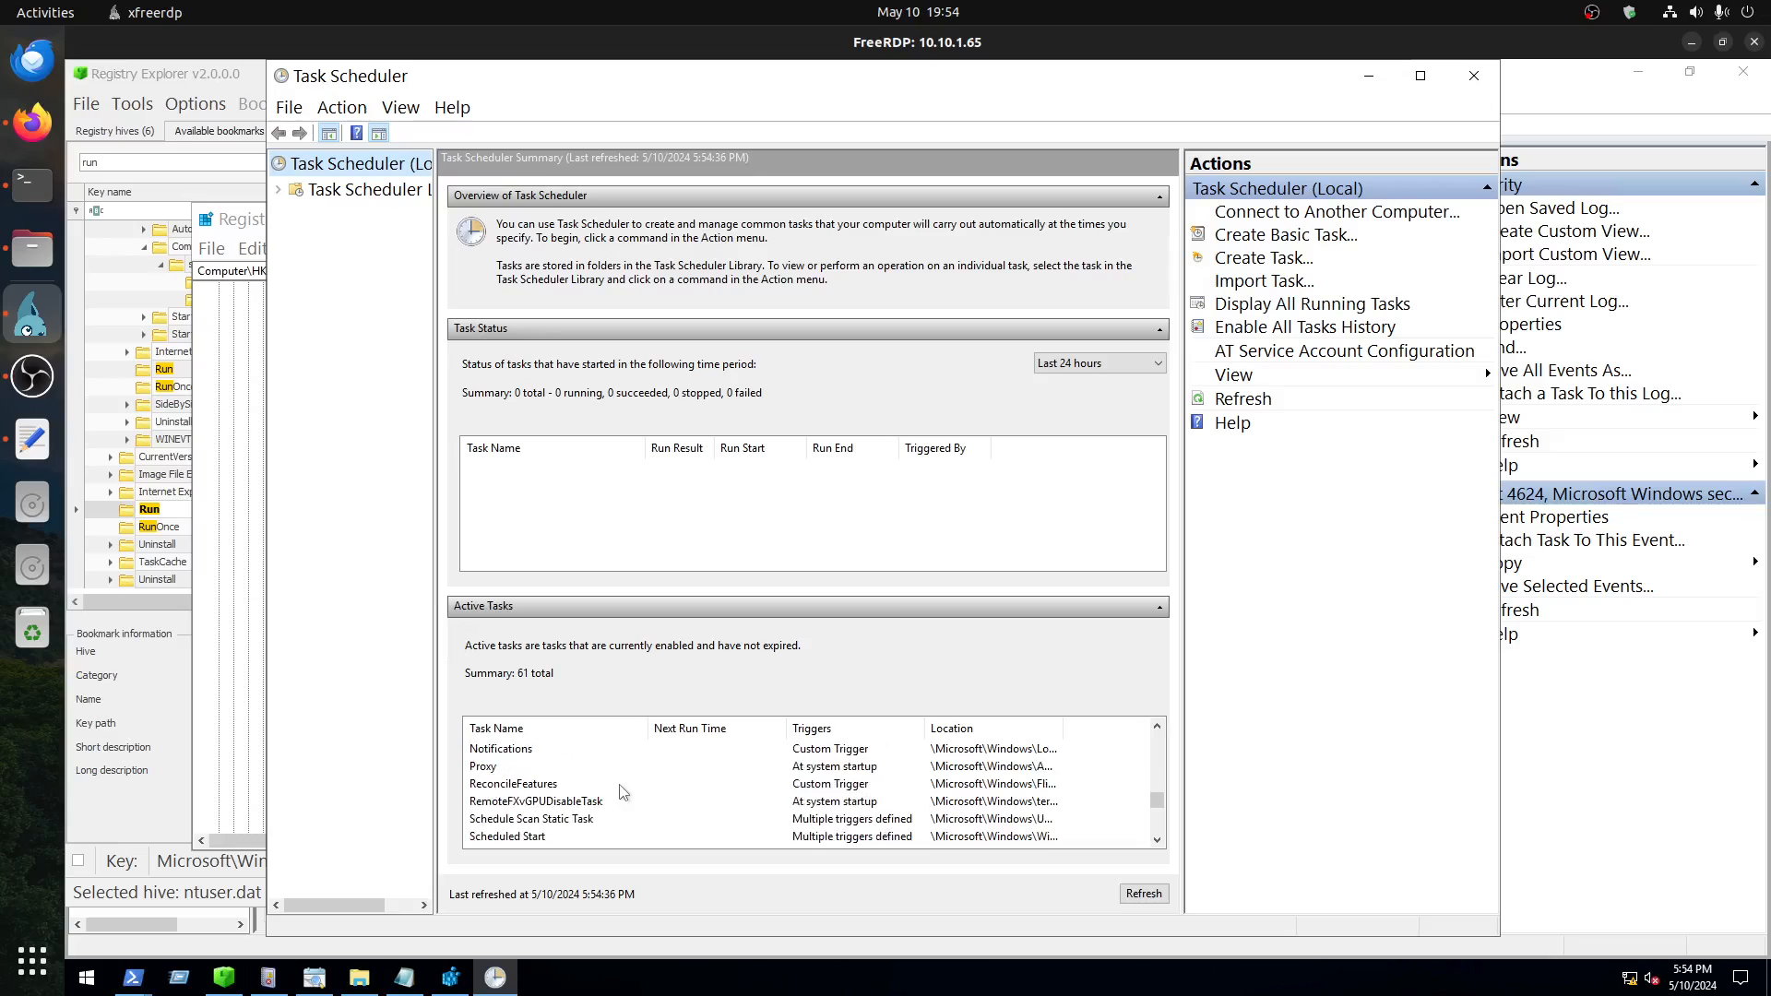
{"action": "scroll", "coordinate": [634, 778], "scroll_direction": "up", "scroll_amount": 10}
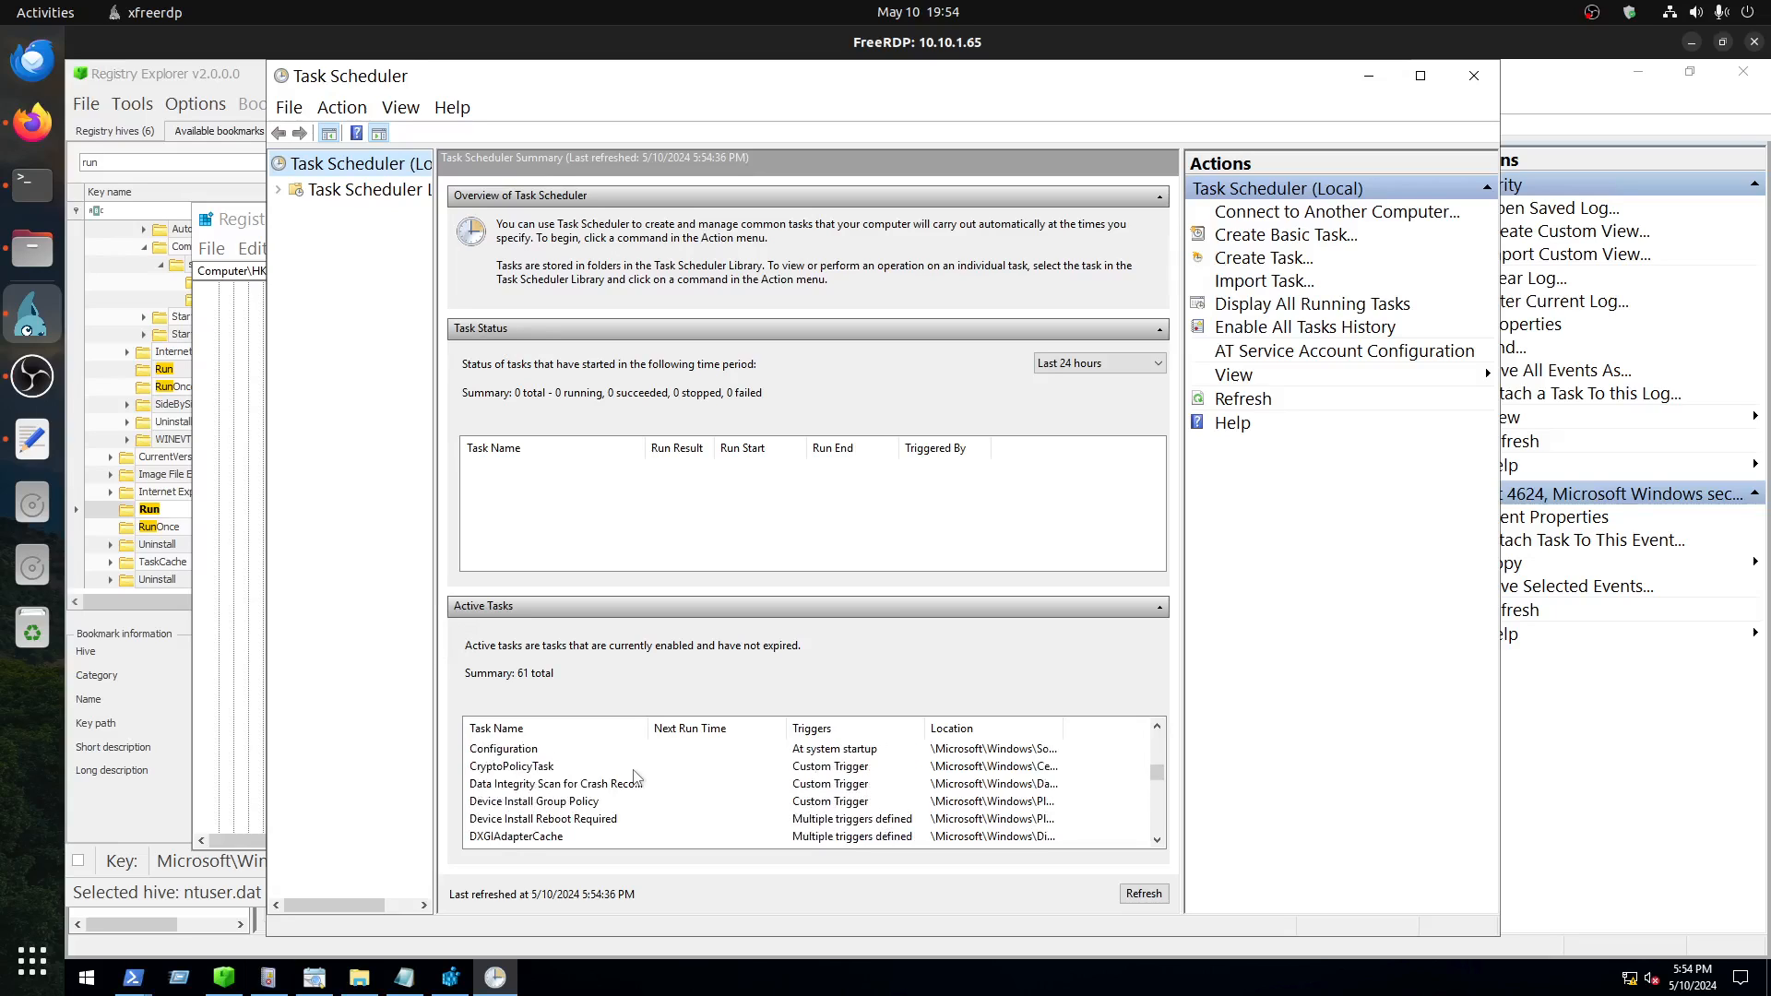
Step: Switch to the TryHackMe windowsapplications room in Firefox and copy the Get-ScheduledTask command that sorts enabled tasks by creation date
{"action": "left_click", "coordinate": [32, 122]}
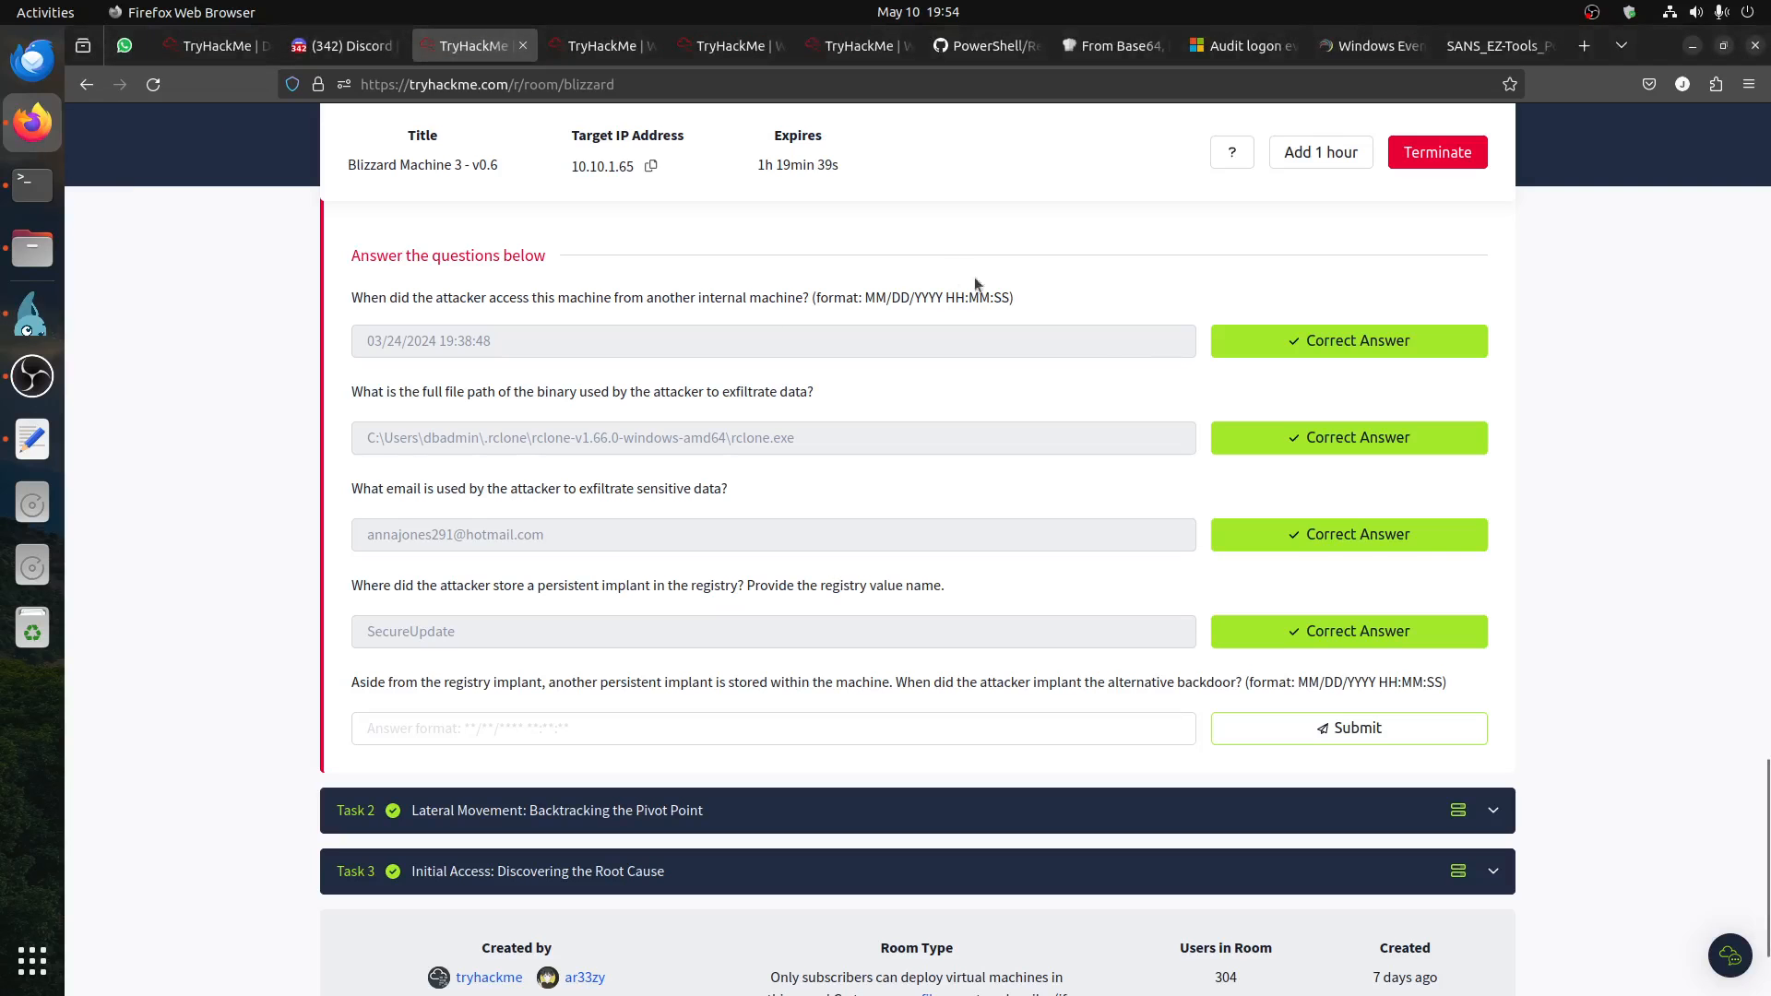
{"action": "left_click", "coordinate": [823, 50]}
{"action": "scroll", "coordinate": [950, 492], "scroll_direction": "up", "scroll_amount": 5}
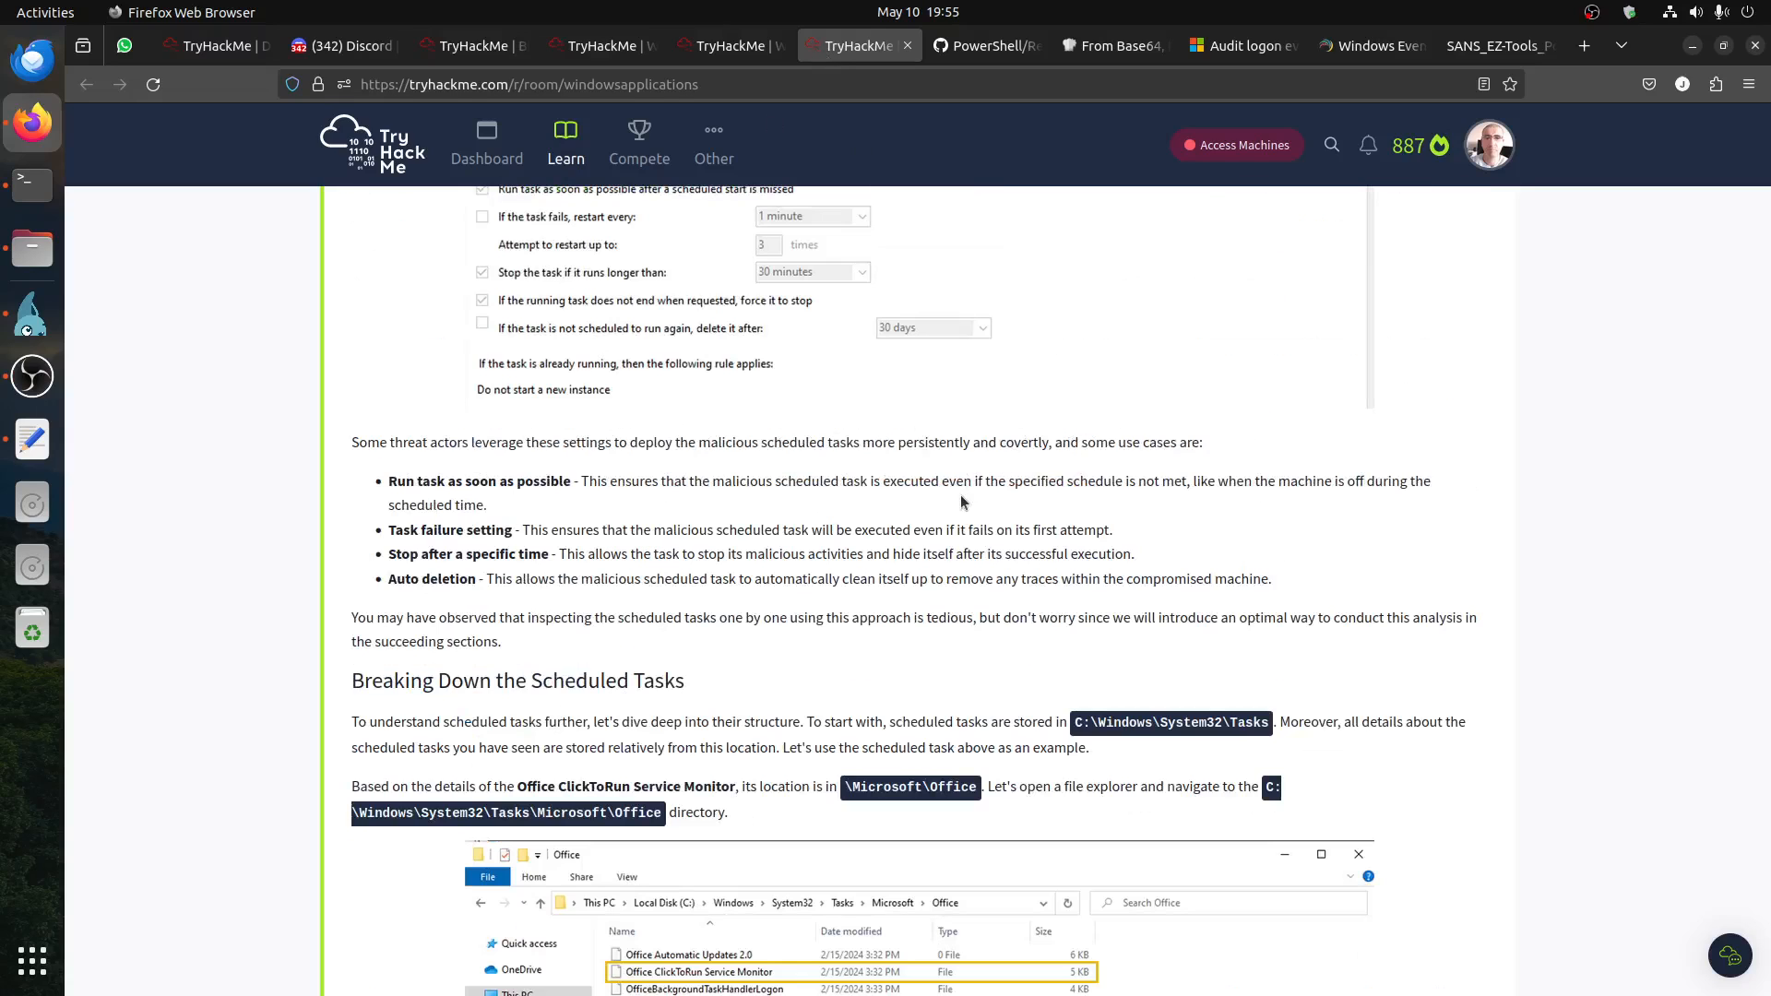
{"action": "scroll", "coordinate": [960, 495], "scroll_direction": "down", "scroll_amount": 20}
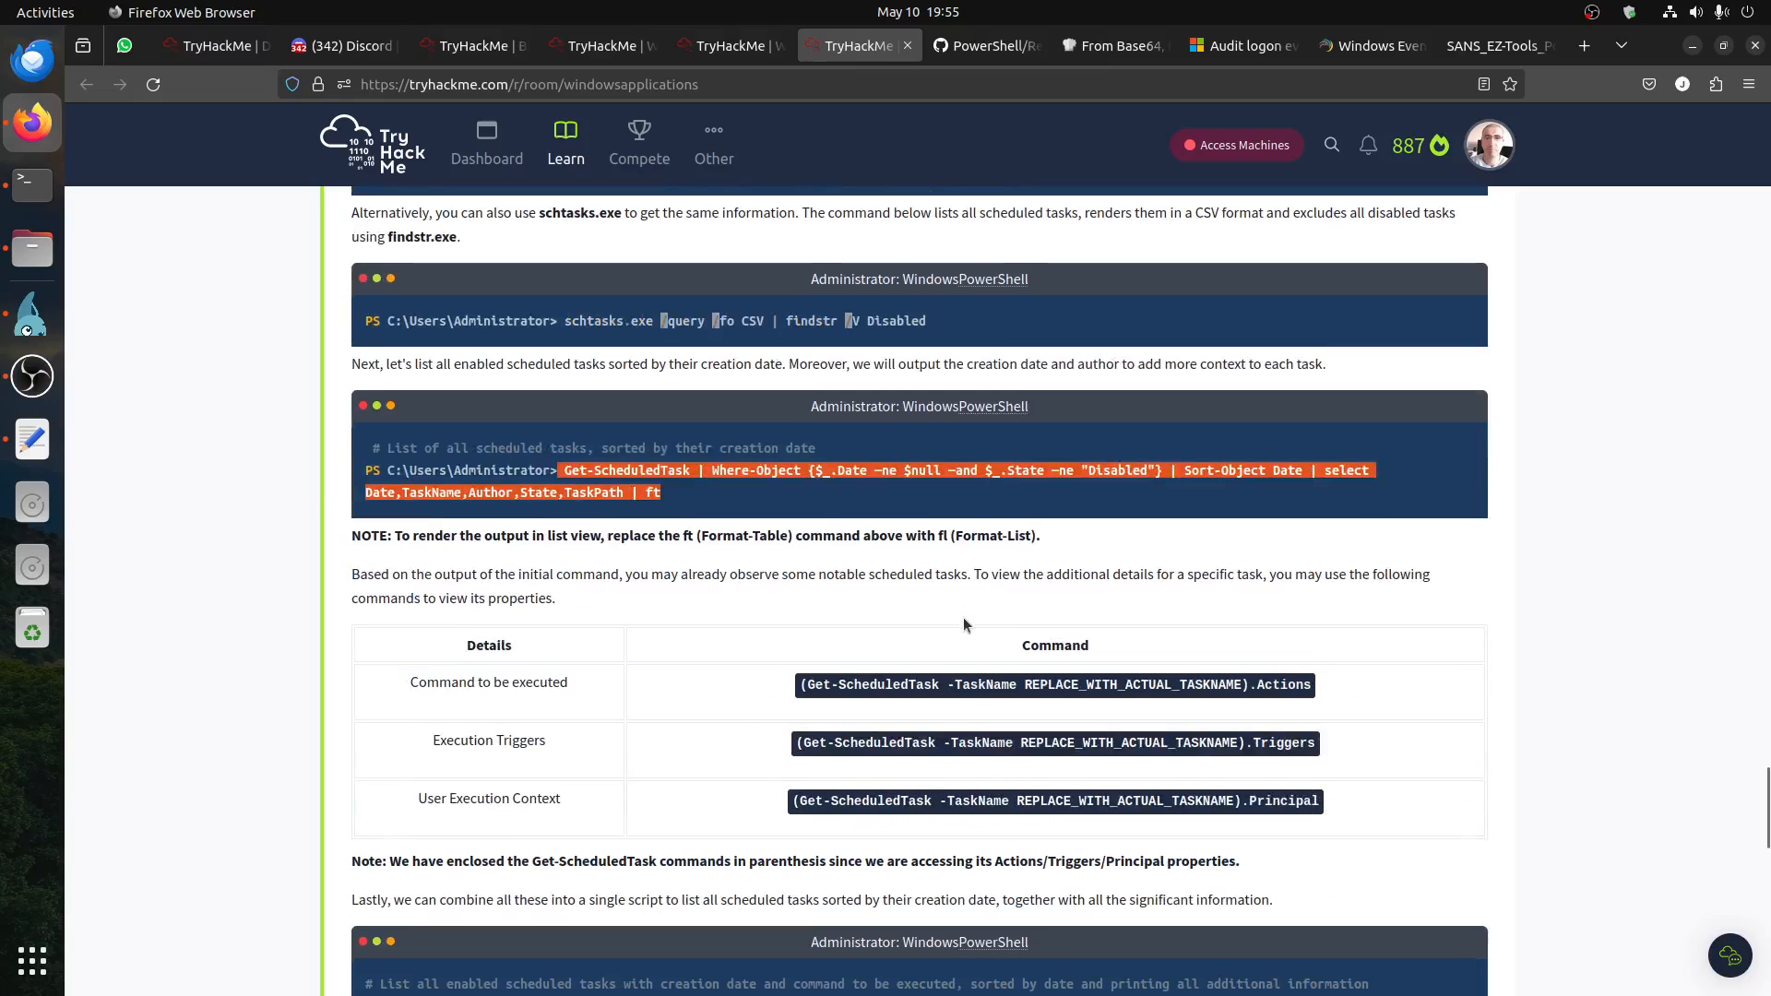
{"action": "scroll", "coordinate": [963, 624], "scroll_direction": "up", "scroll_amount": 3}
{"action": "right_click", "coordinate": [660, 683]}
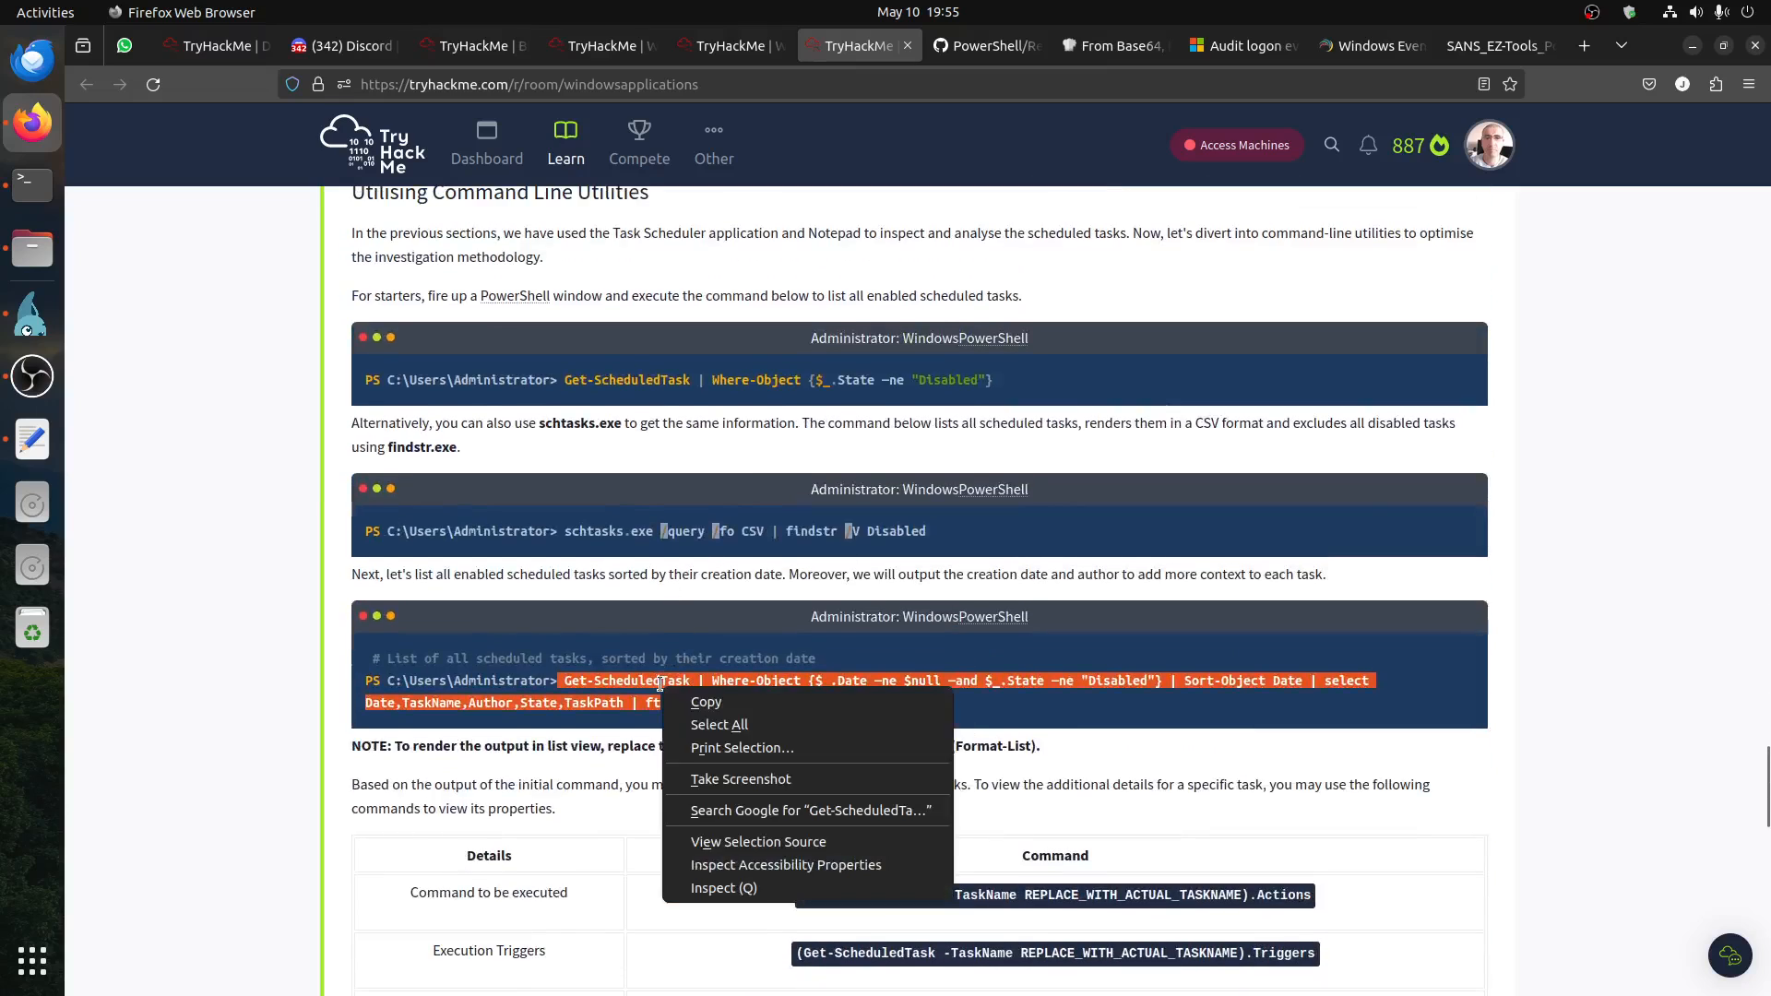
{"action": "left_click", "coordinate": [702, 703]}
Step: Copy the line defining $tasks from the room's combined script for listing enabled scheduled tasks with all details
{"action": "scroll", "coordinate": [994, 652], "scroll_direction": "down", "scroll_amount": 6}
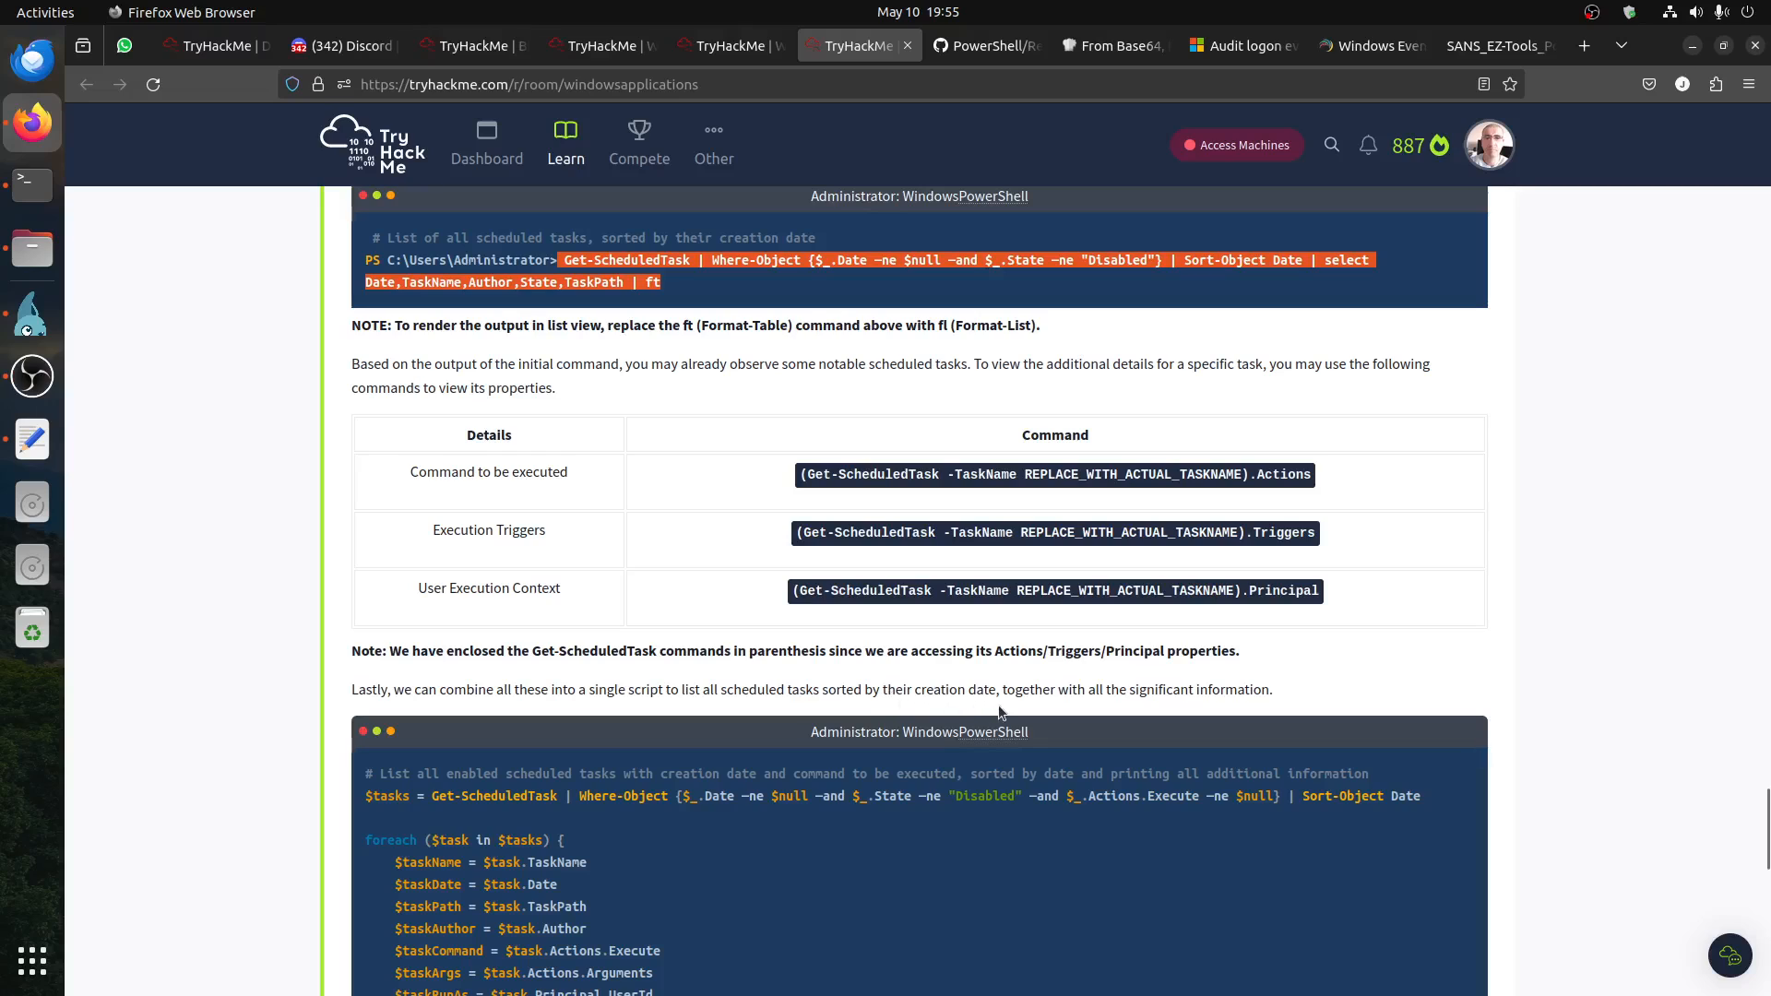
{"action": "scroll", "coordinate": [997, 713], "scroll_direction": "down", "scroll_amount": 9}
{"action": "scroll", "coordinate": [998, 713], "scroll_direction": "up", "scroll_amount": 6}
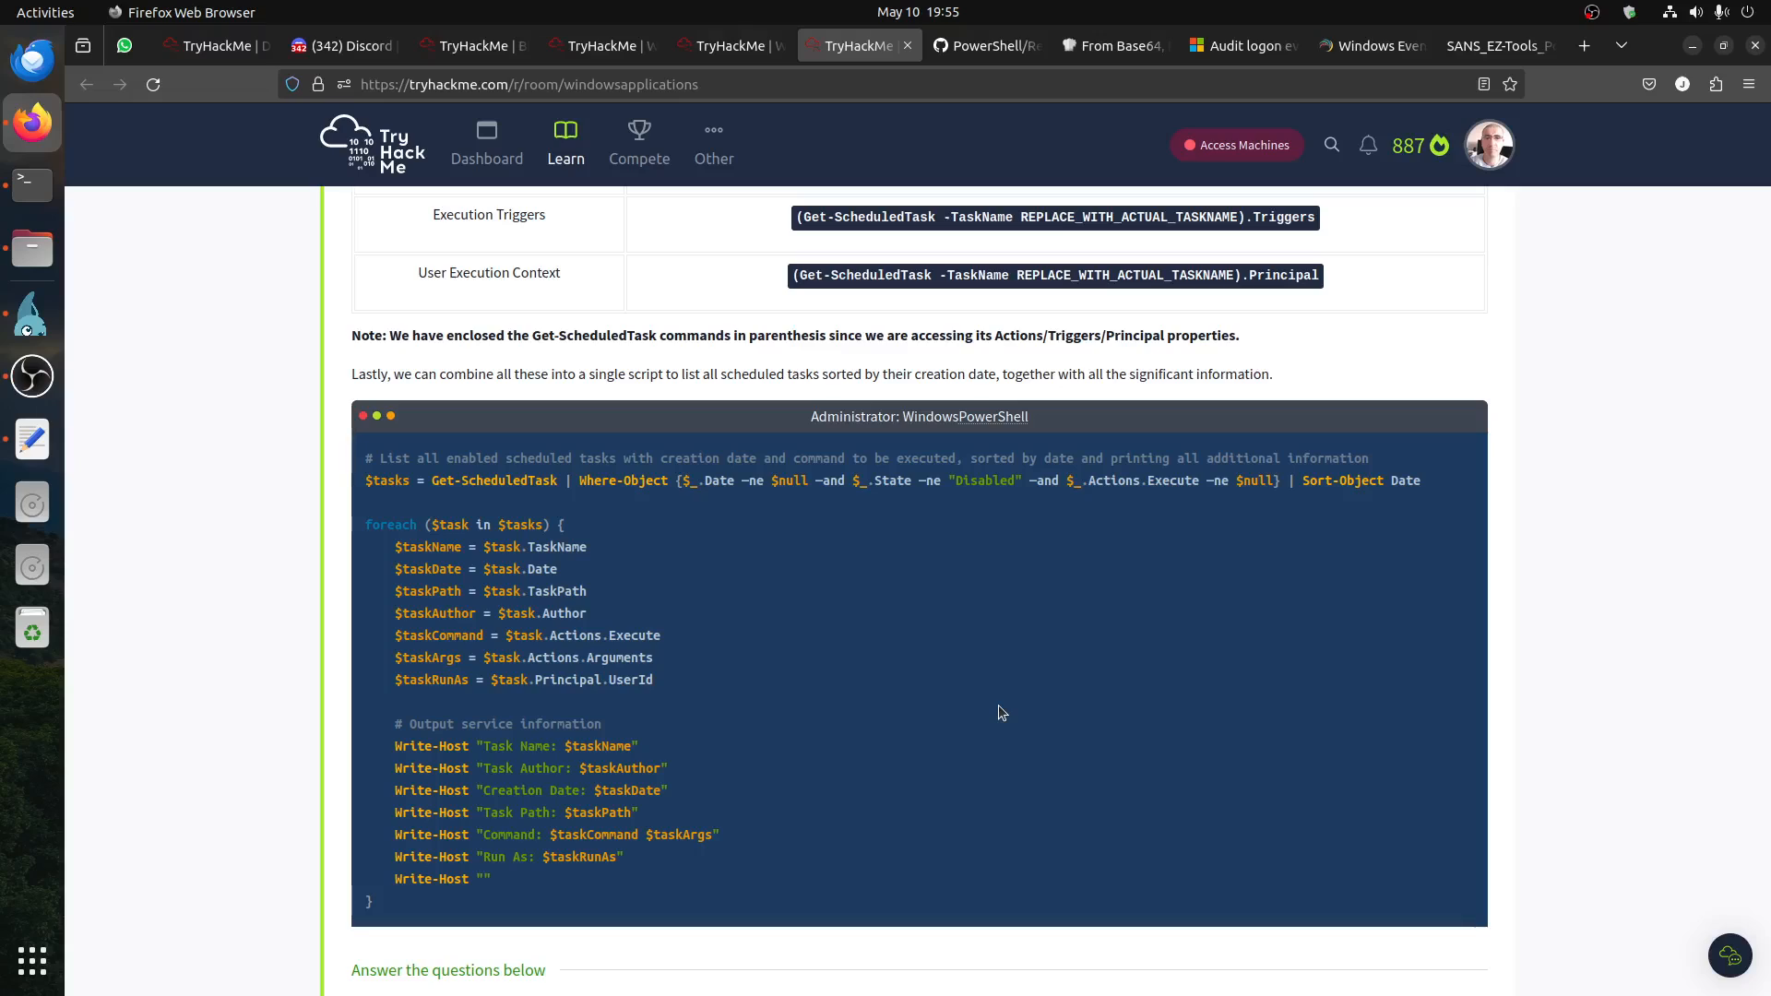
{"action": "triple_click", "coordinate": [408, 479]}
{"action": "right_click", "coordinate": [410, 480]}
{"action": "left_click", "coordinate": [452, 498]}
Step: Run the copied $tasks = Get-ScheduledTask line in the remote machine's PowerShell window
{"action": "left_click", "coordinate": [22, 330]}
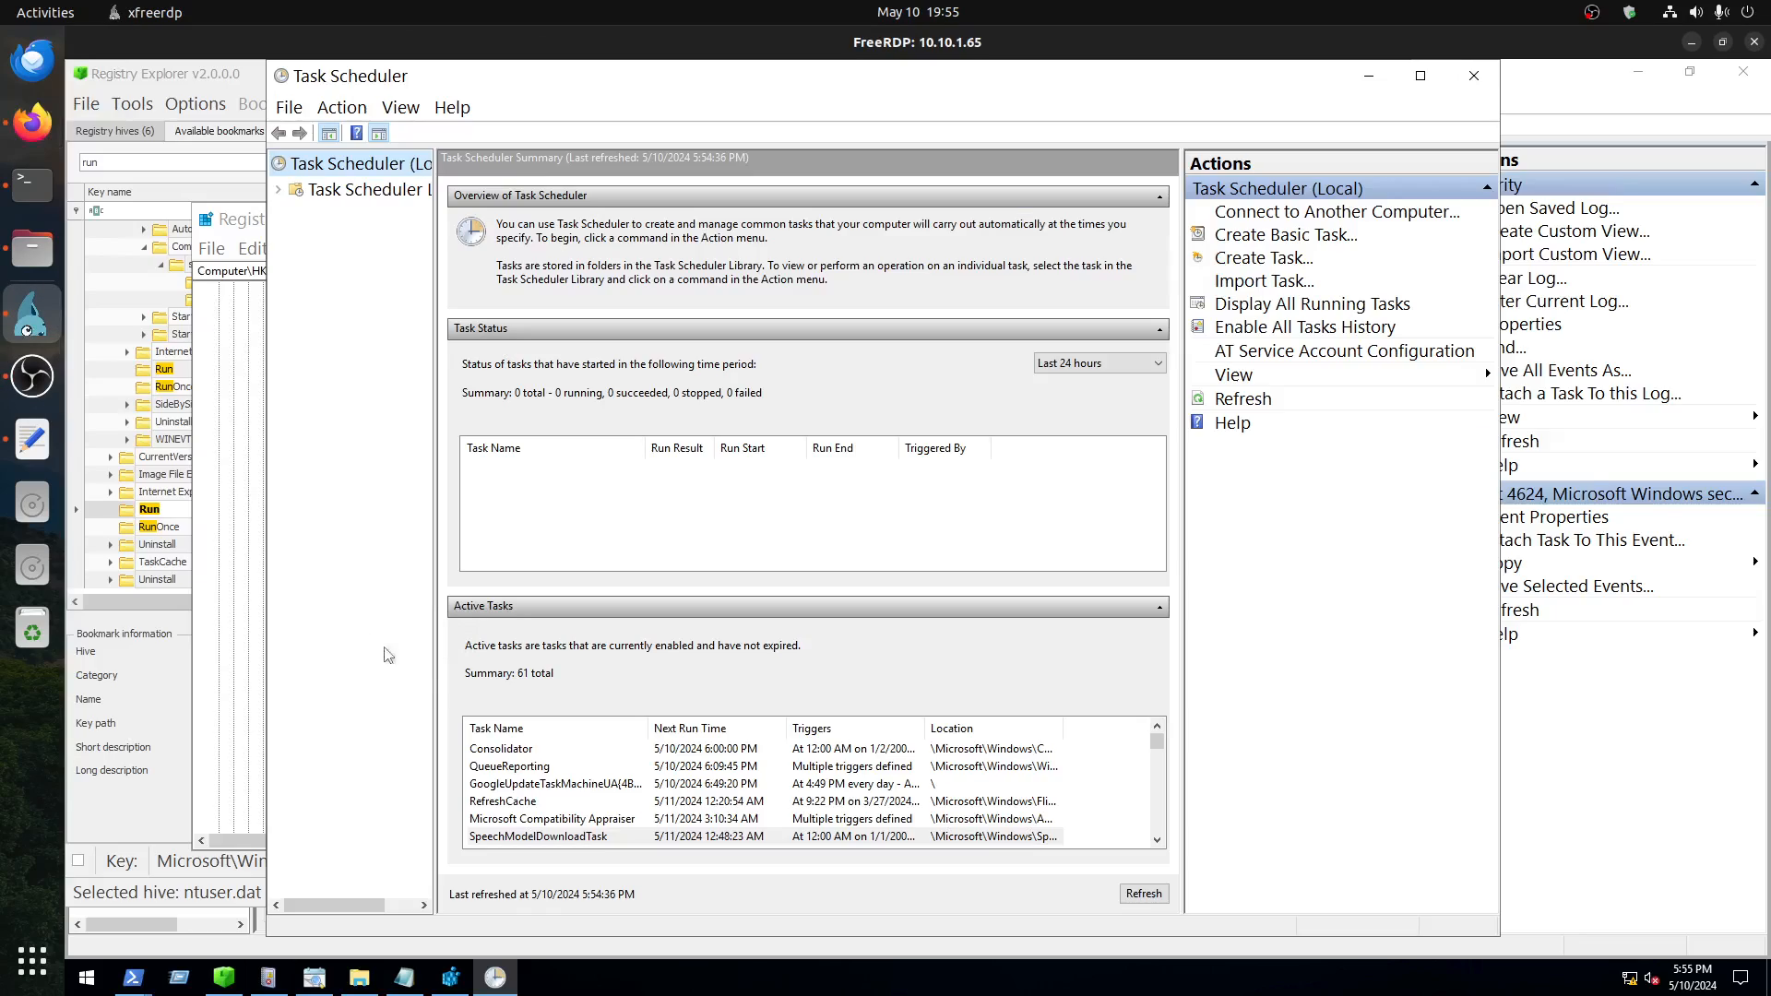
{"action": "left_click", "coordinate": [133, 978]}
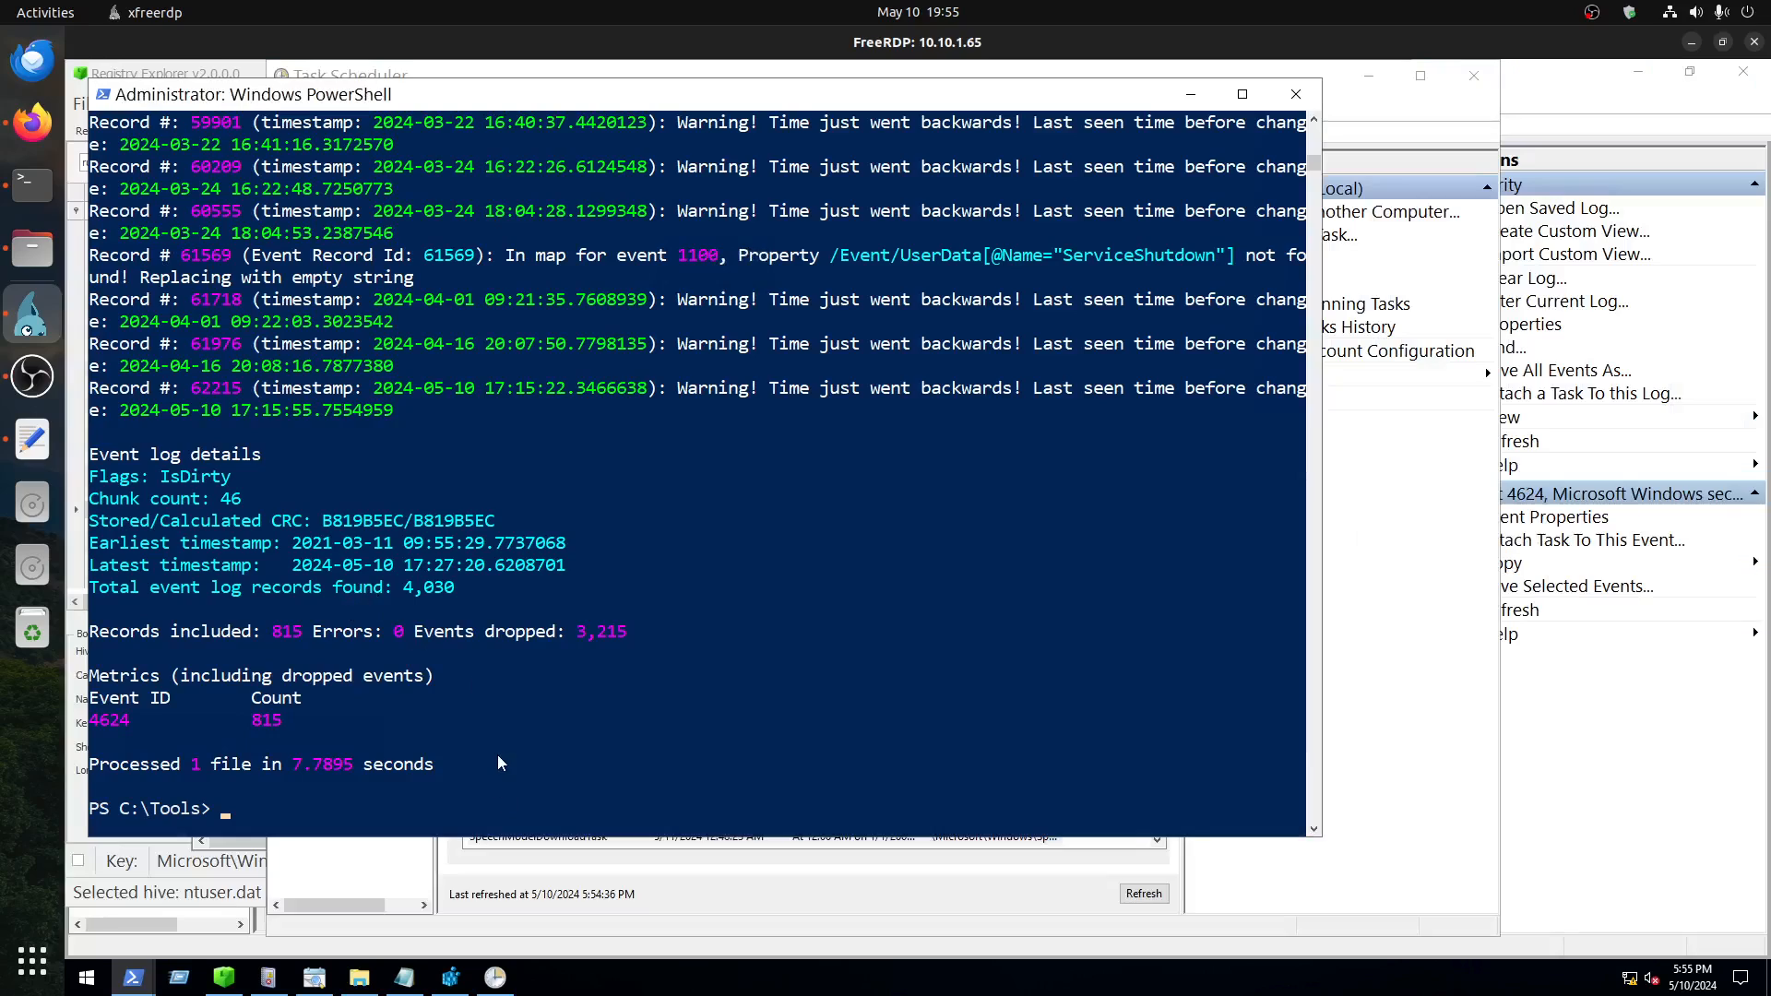
{"action": "key", "text": "ctrl+v"}
{"action": "key", "text": "Return"}
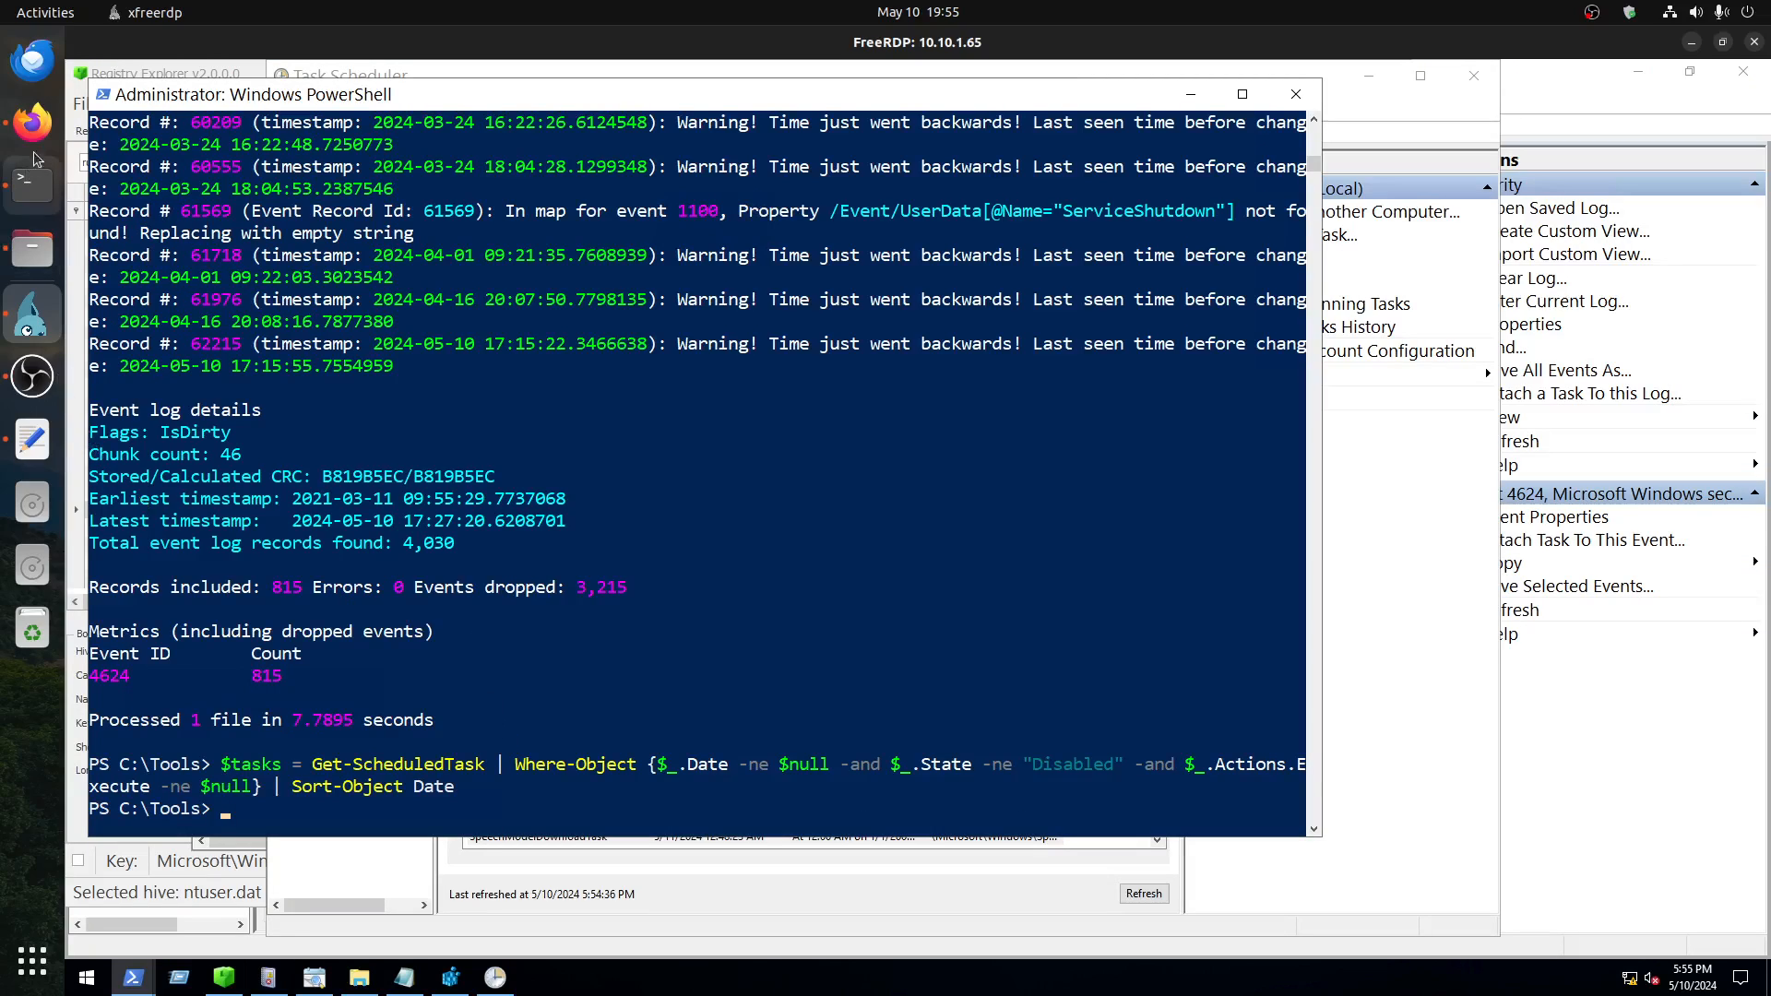
Step: Copy the script's whole foreach ($task in $tasks) block from the room and run it in the remote PowerShell window
{"action": "left_click", "coordinate": [32, 122]}
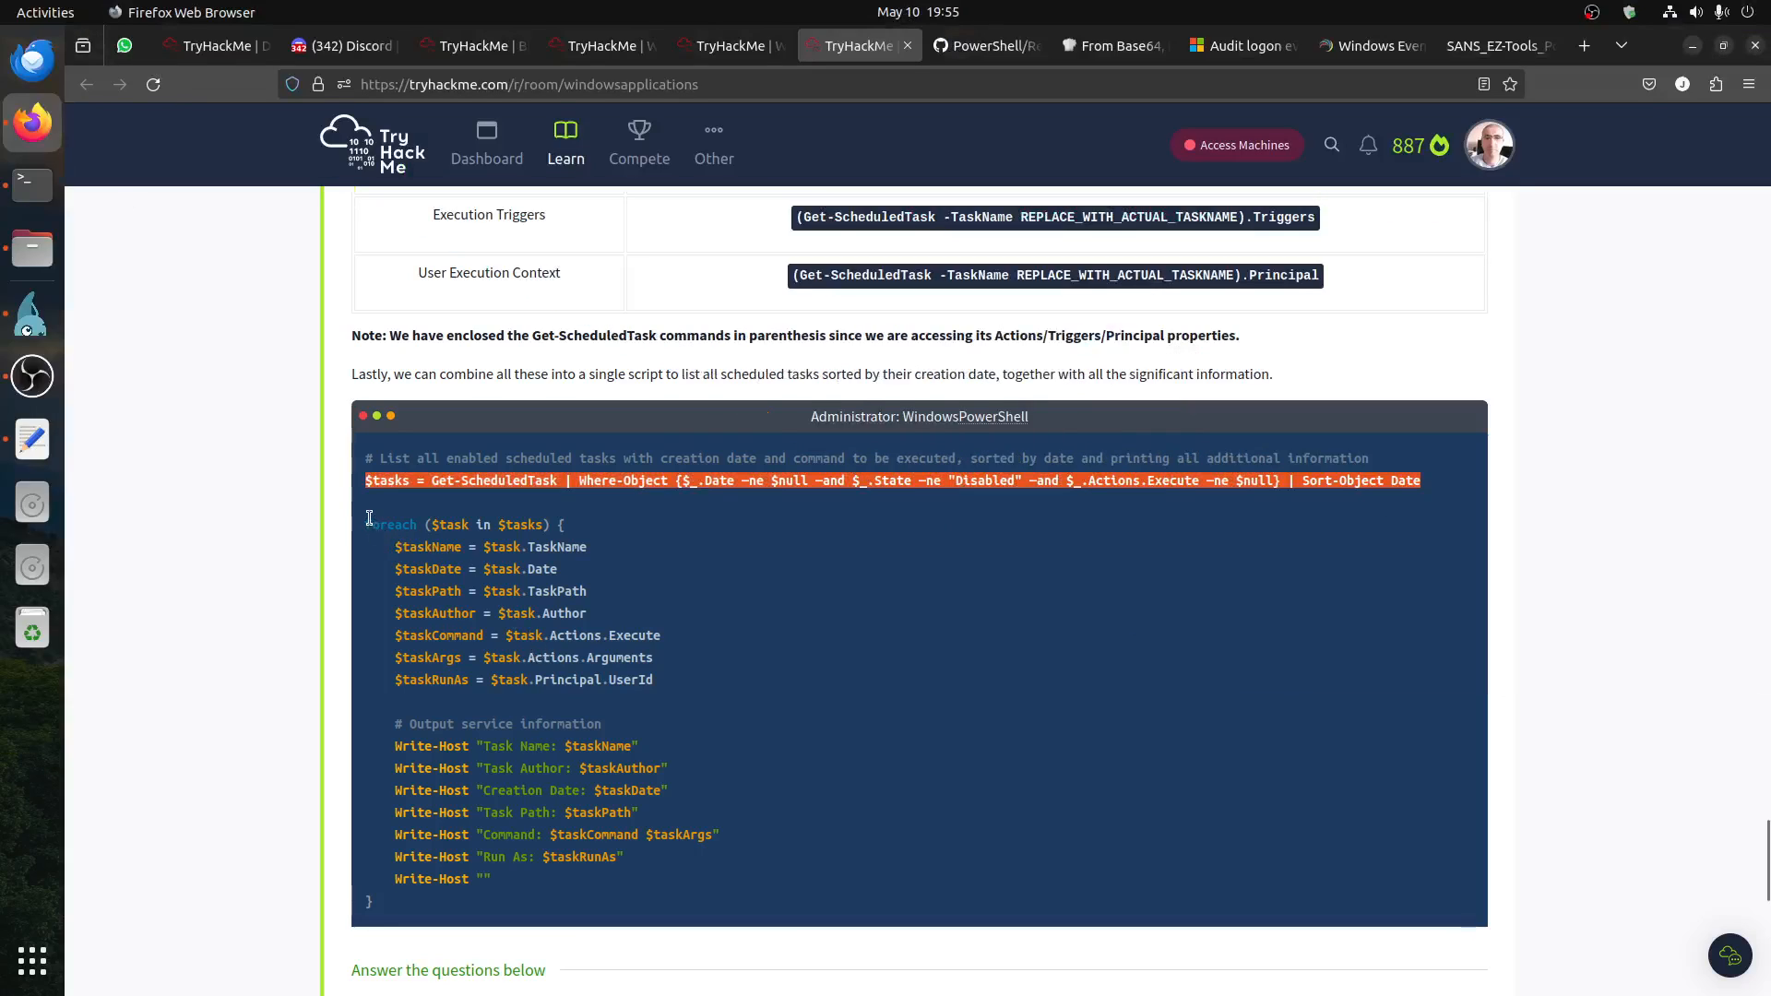
{"action": "left_click_drag", "start_coordinate": [369, 518], "coordinate": [567, 904]}
{"action": "right_click", "coordinate": [494, 625]}
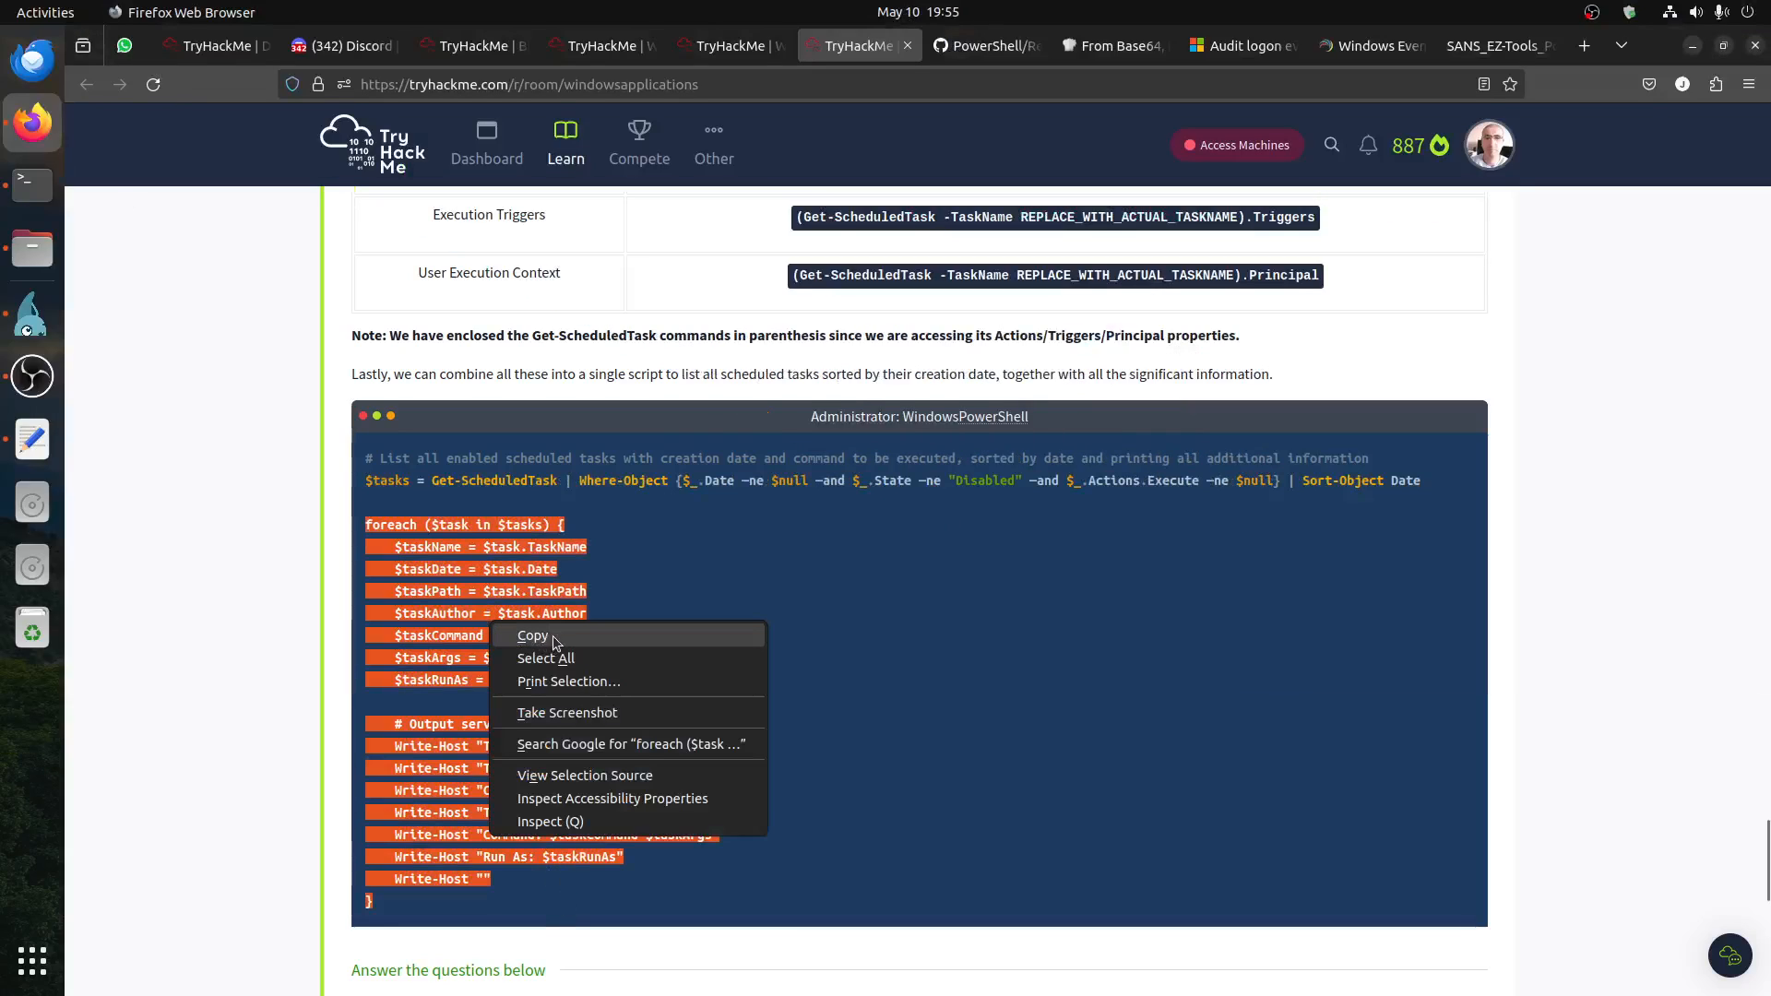
{"action": "left_click", "coordinate": [556, 640]}
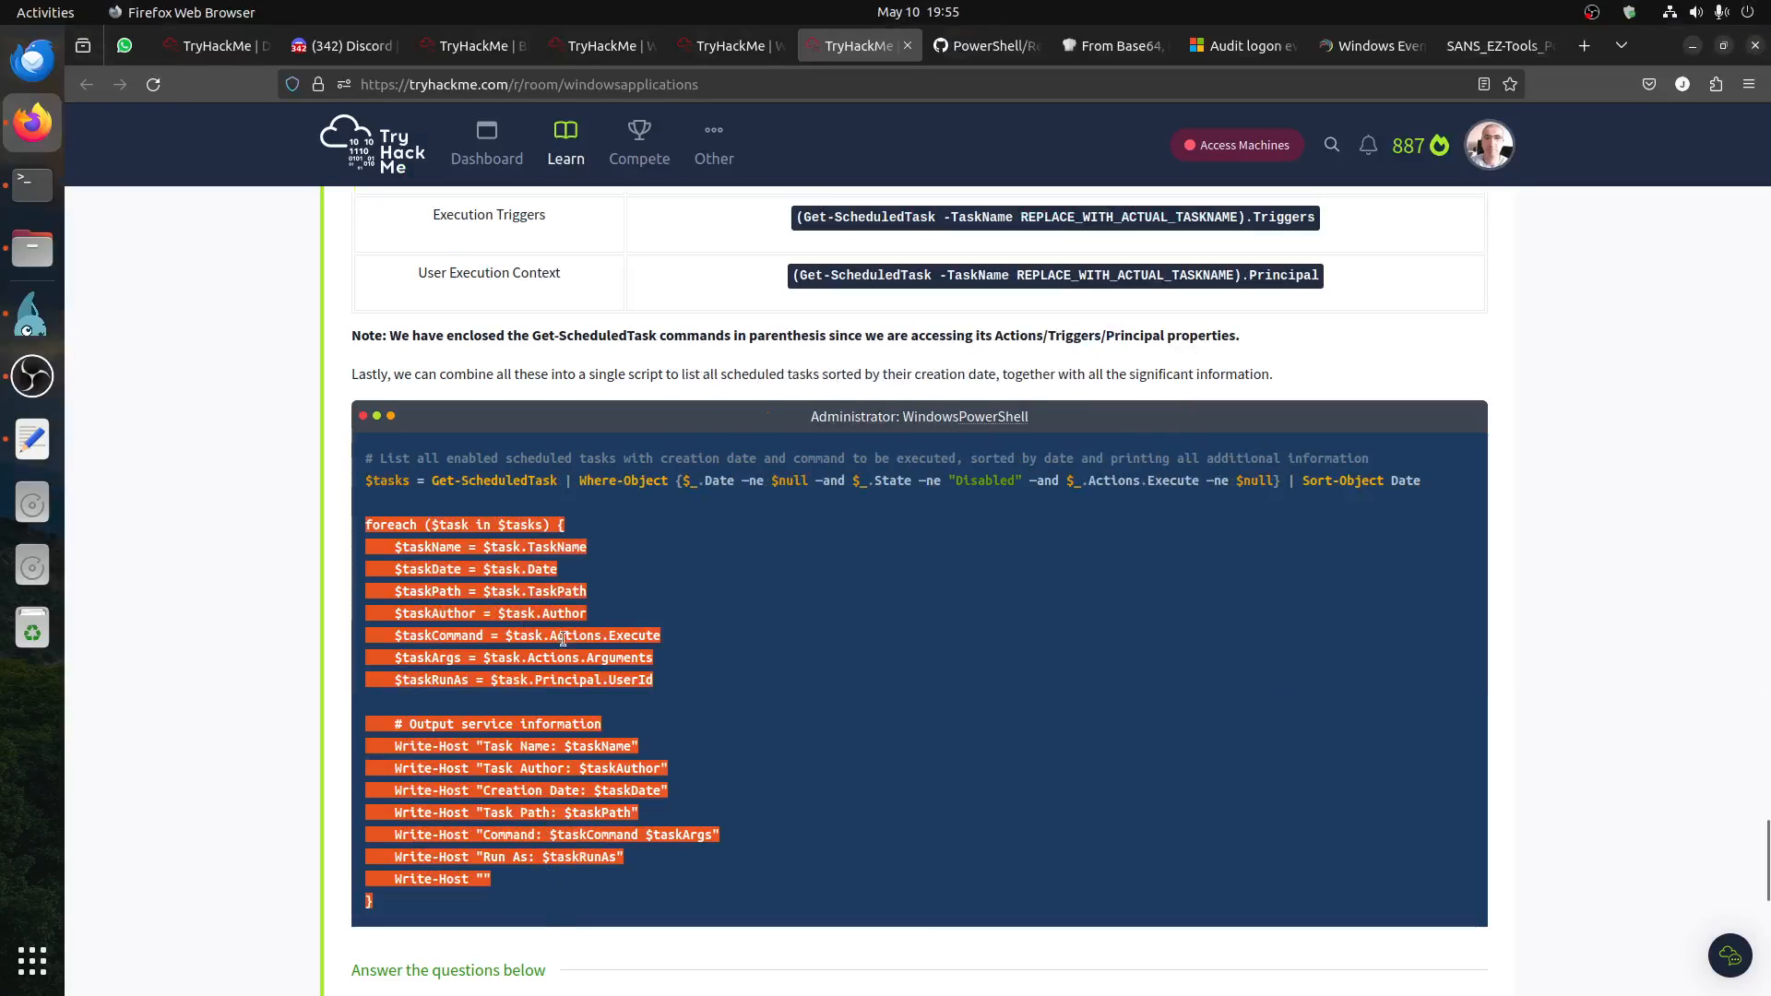
{"action": "left_click", "coordinate": [31, 323]}
{"action": "right_click", "coordinate": [547, 692]}
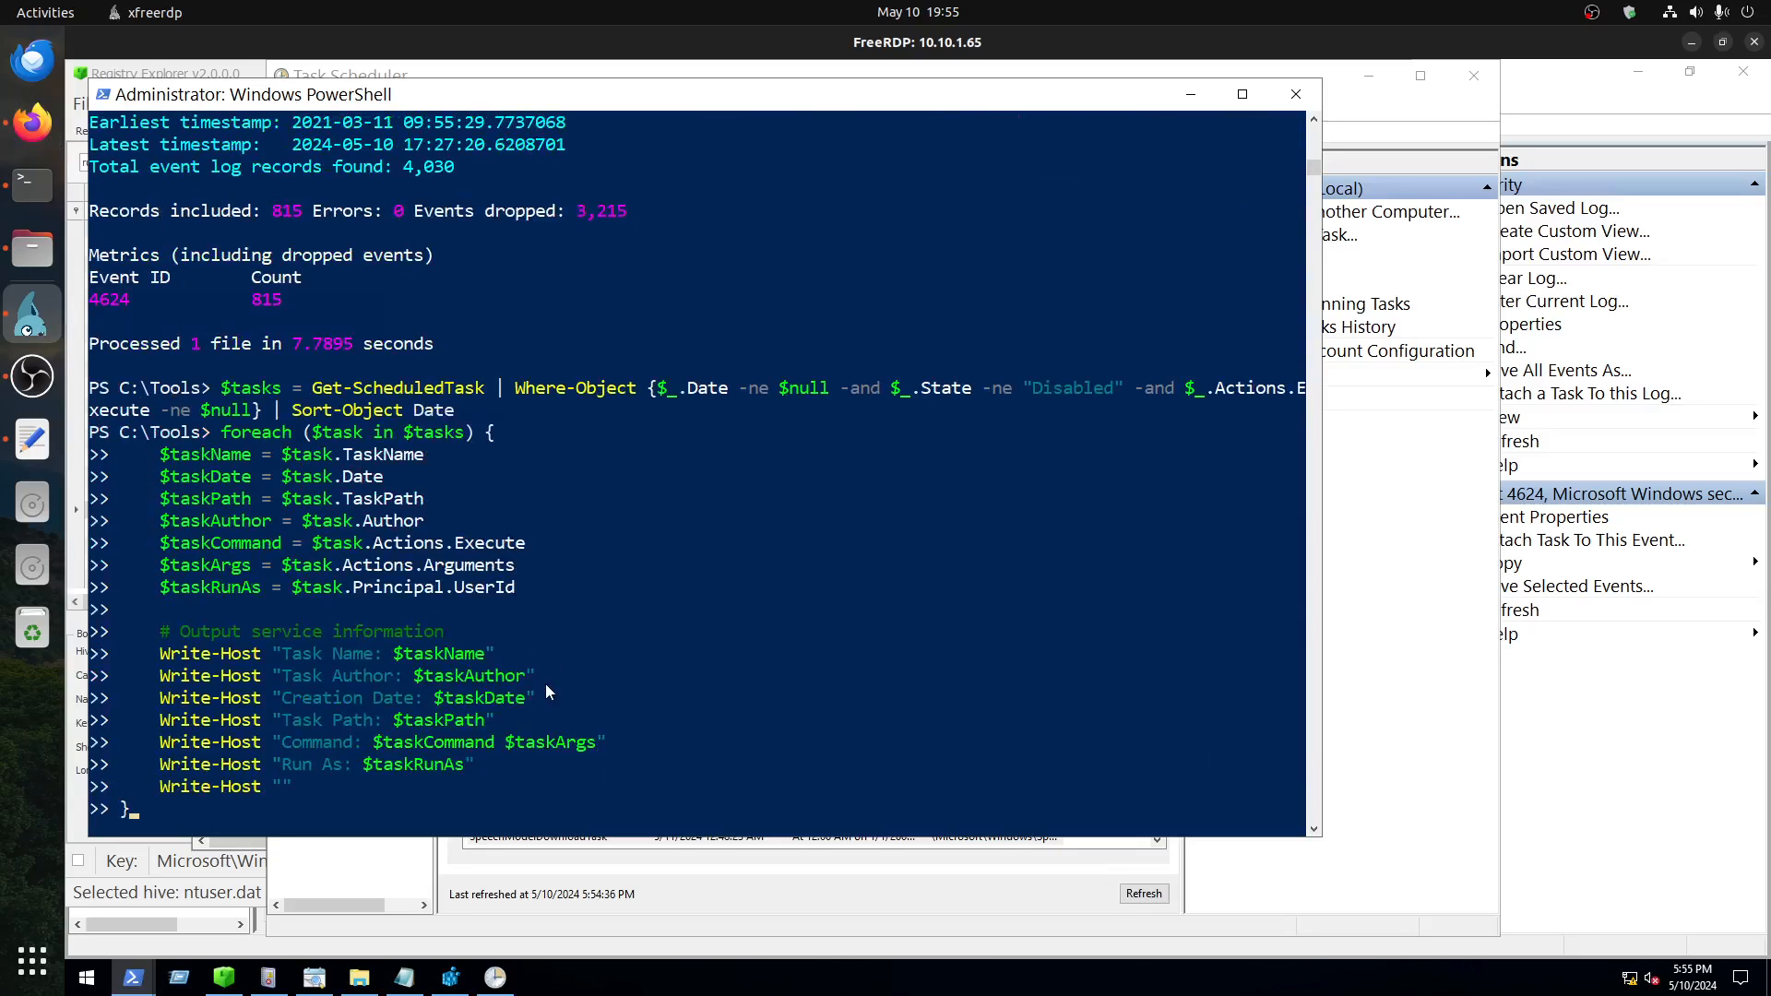
{"action": "key", "text": "Return"}
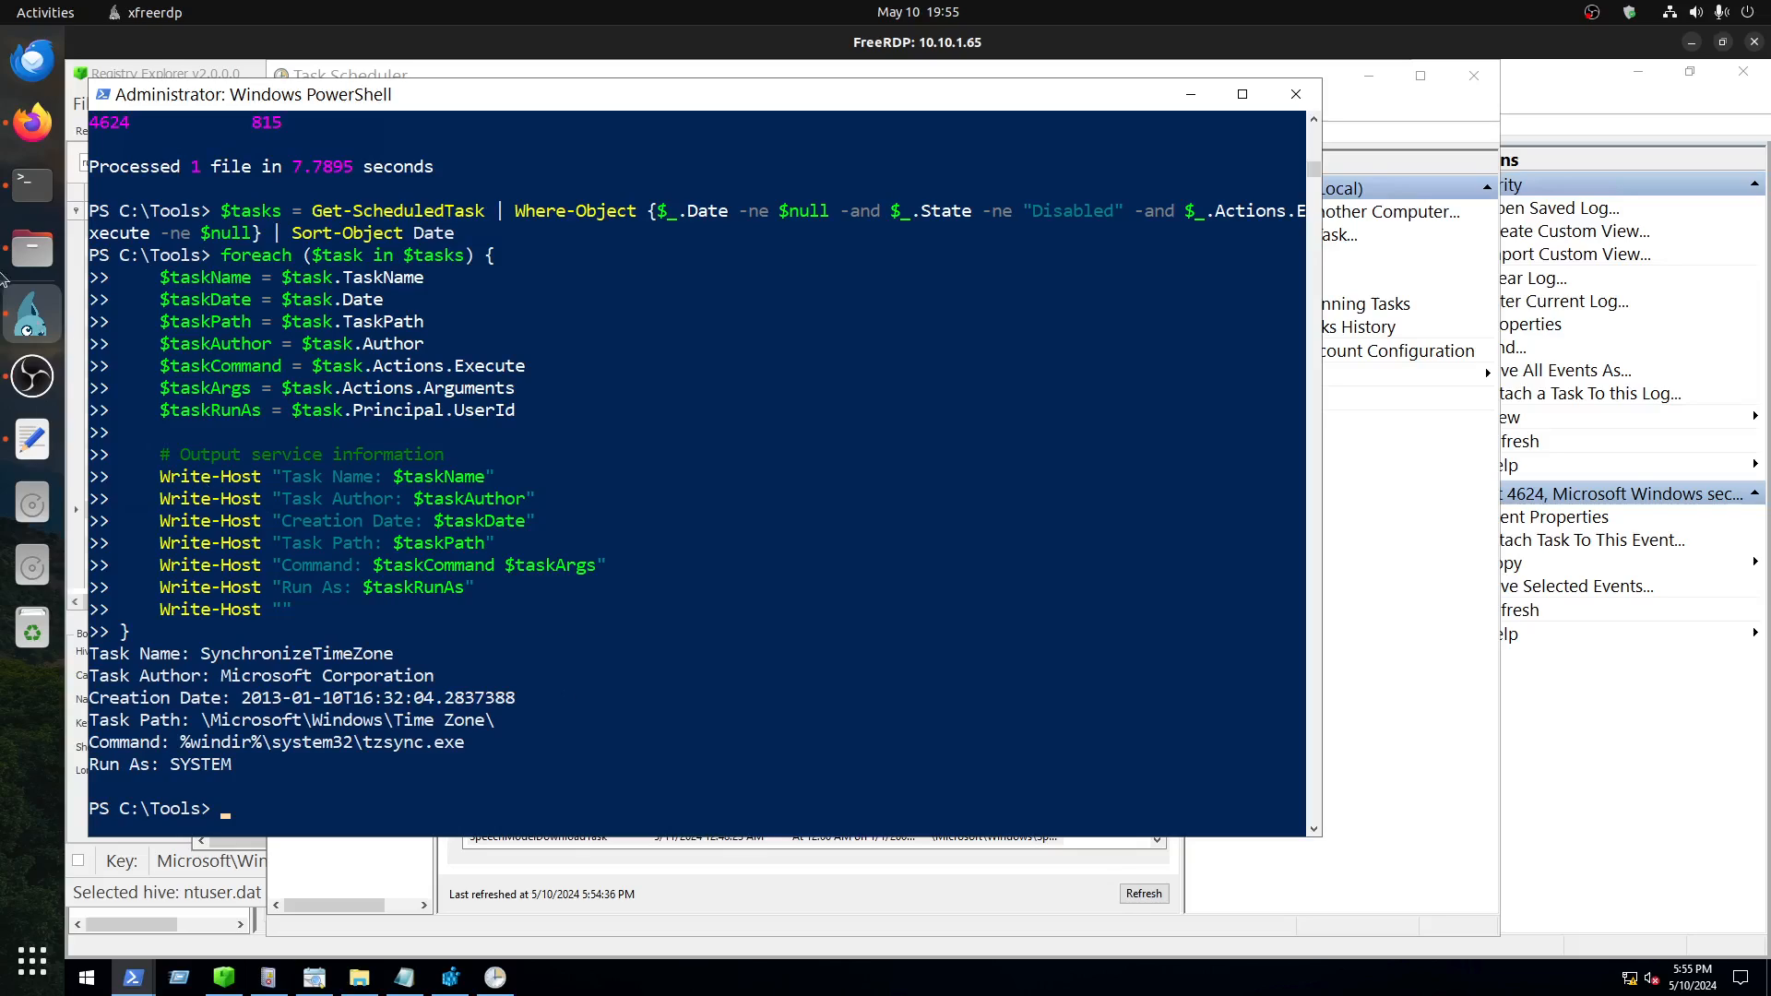
Step: Switch to the windowsapplications room in Firefox and copy the one-line Get-ScheduledTask command that sorts enabled tasks by creation date in a table
{"action": "left_click", "coordinate": [33, 122]}
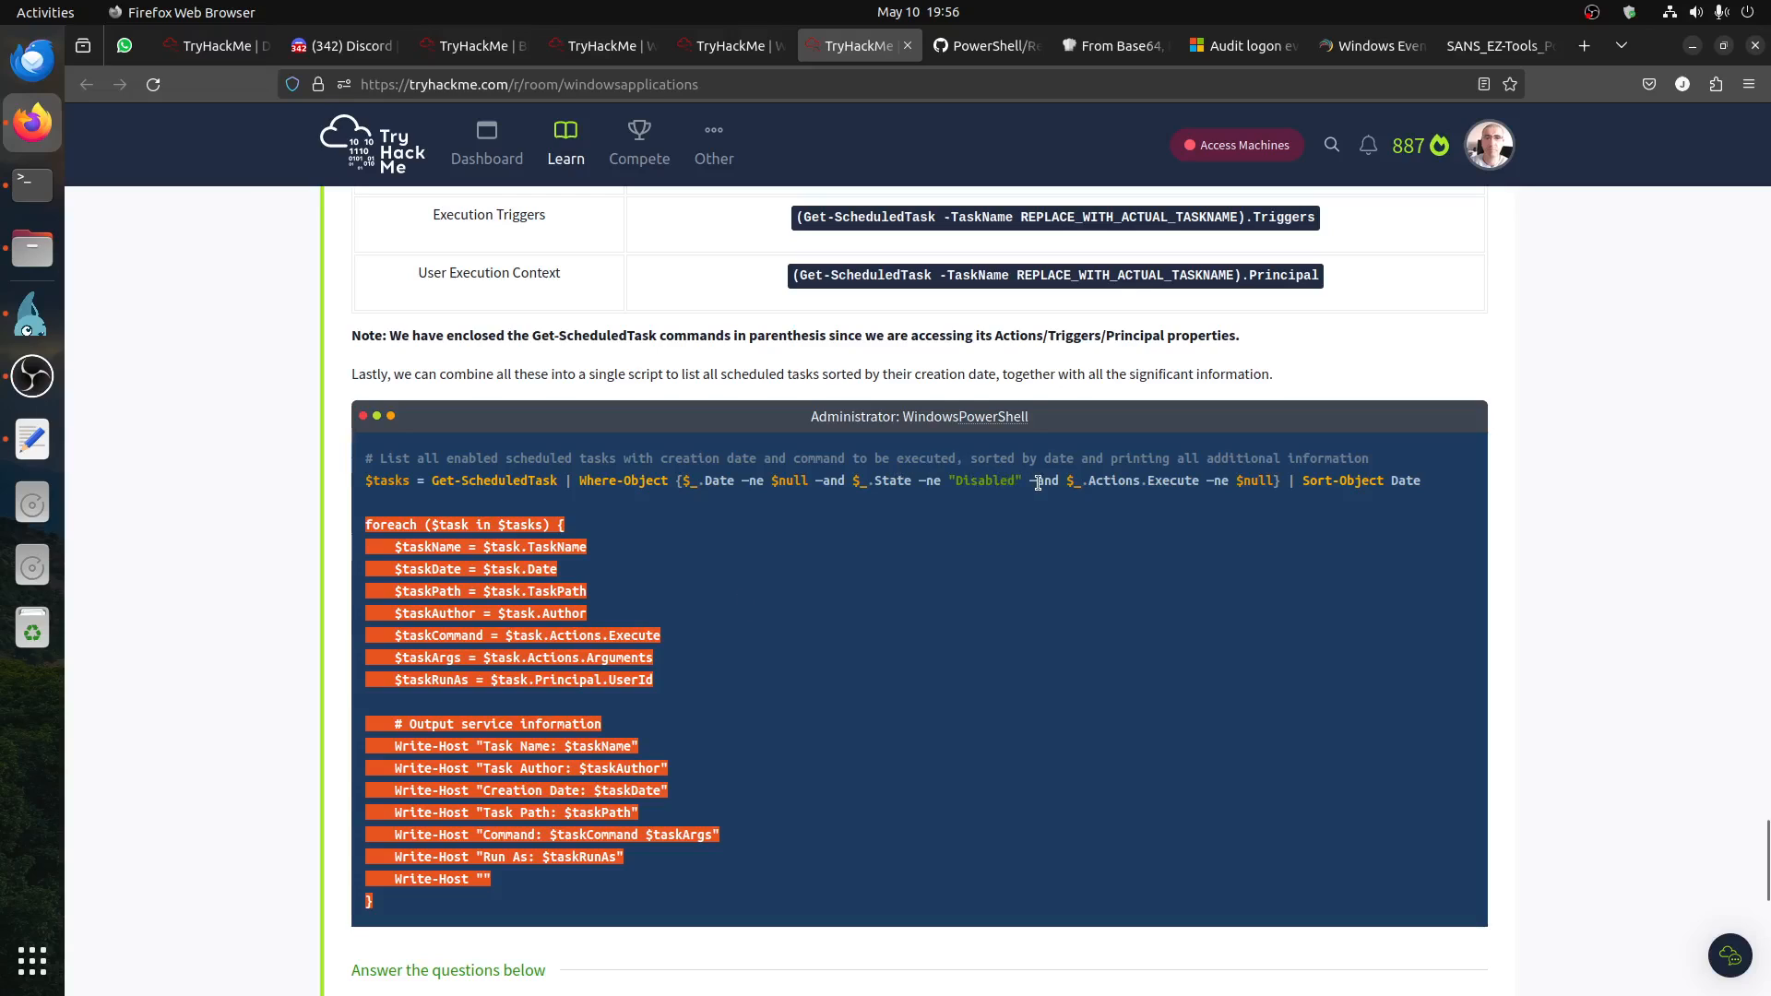
{"action": "left_click_drag", "start_coordinate": [1037, 480], "coordinate": [935, 464]}
{"action": "left_click", "coordinate": [934, 477]}
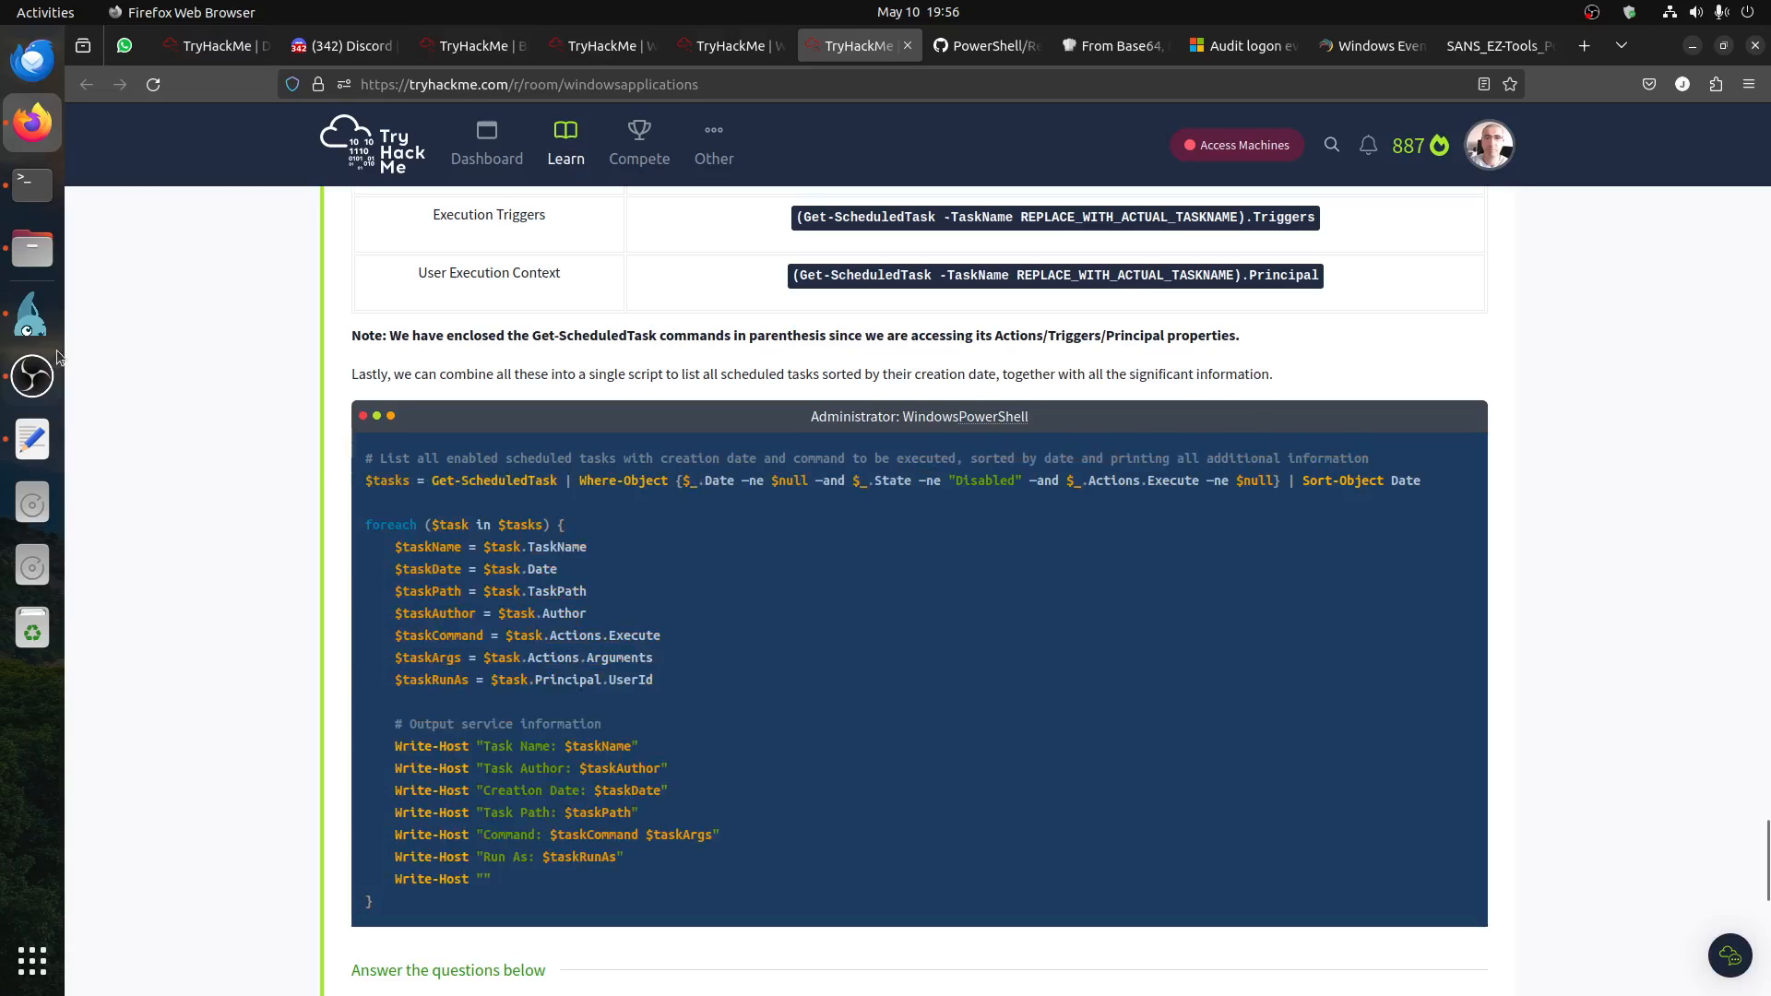
{"action": "scroll", "coordinate": [631, 685], "scroll_direction": "up", "scroll_amount": 10}
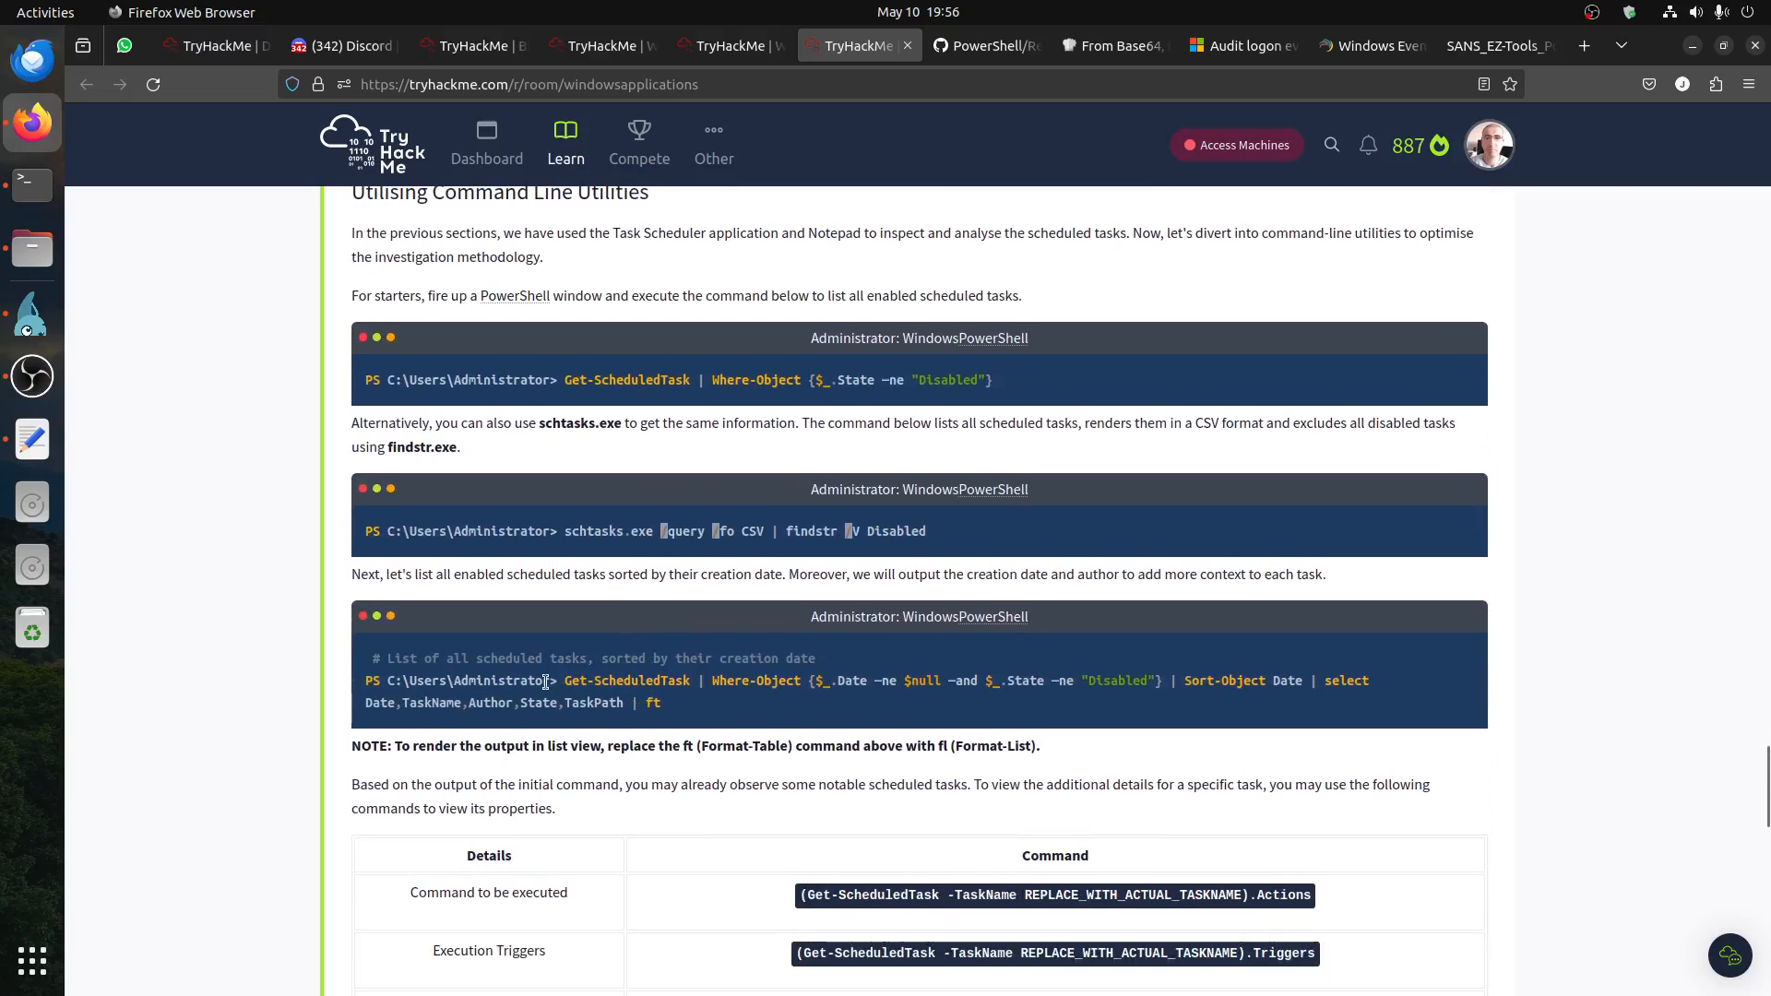
{"action": "left_click_drag", "start_coordinate": [559, 680], "coordinate": [694, 708]}
{"action": "right_click", "coordinate": [701, 683]}
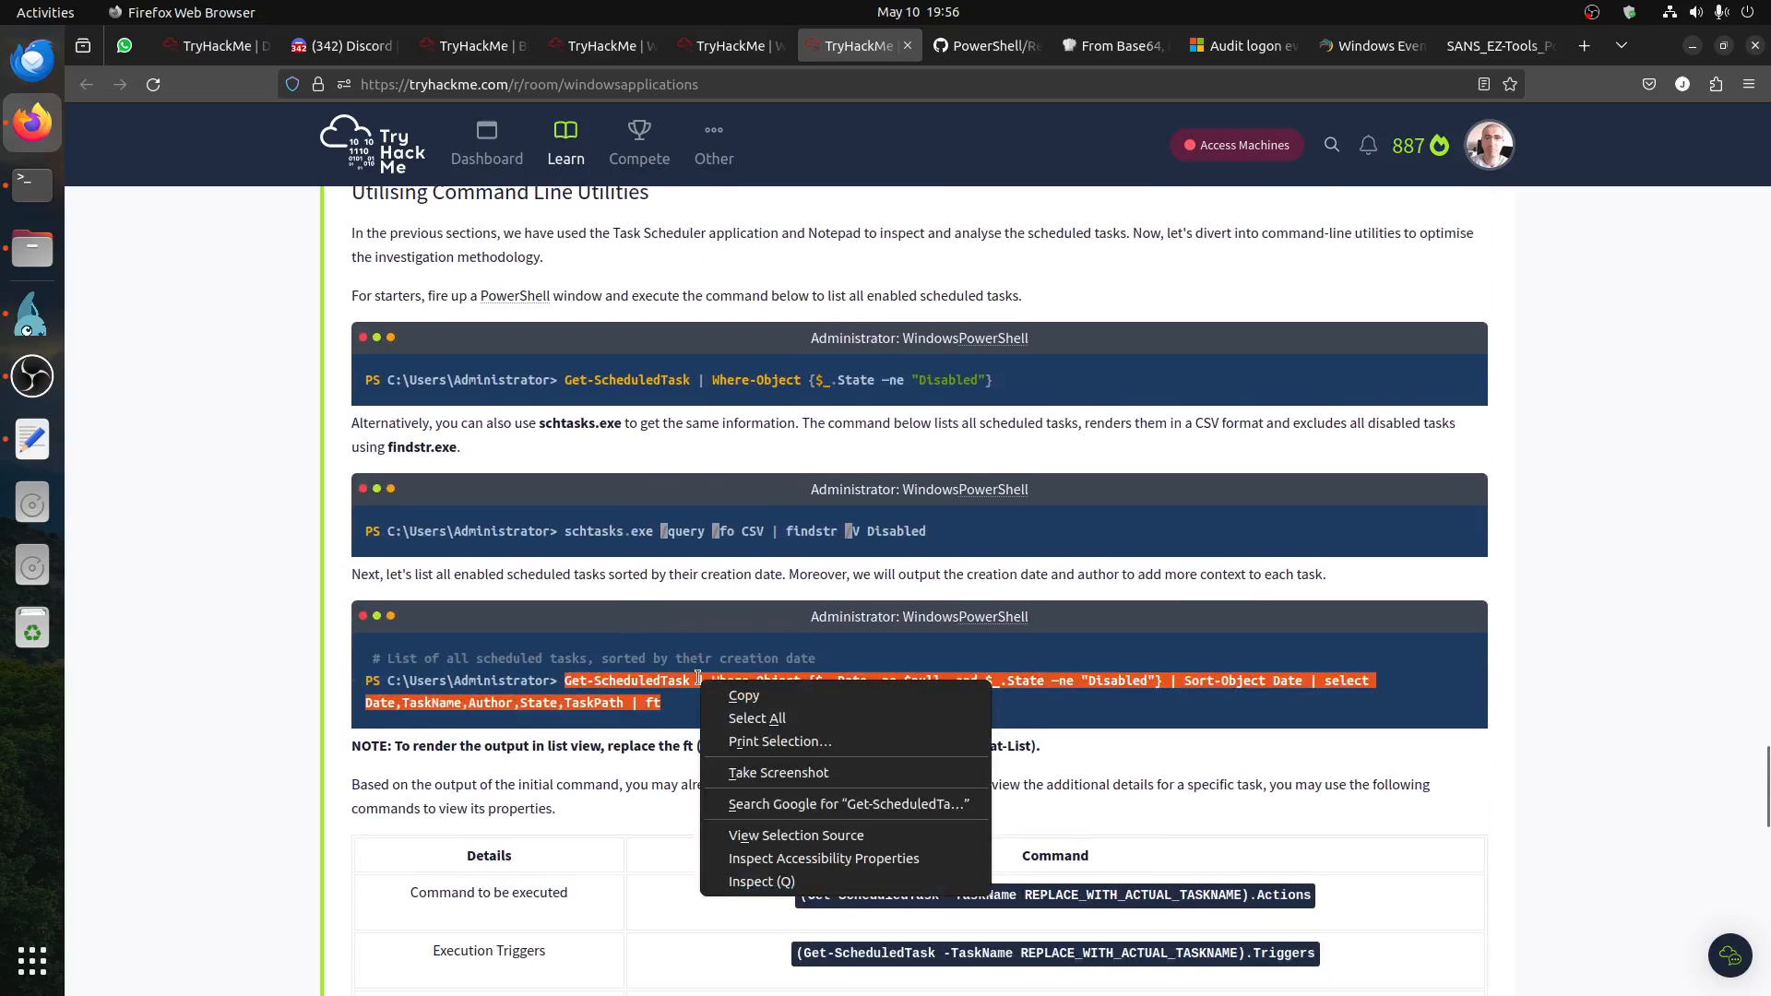
{"action": "left_click", "coordinate": [747, 696]}
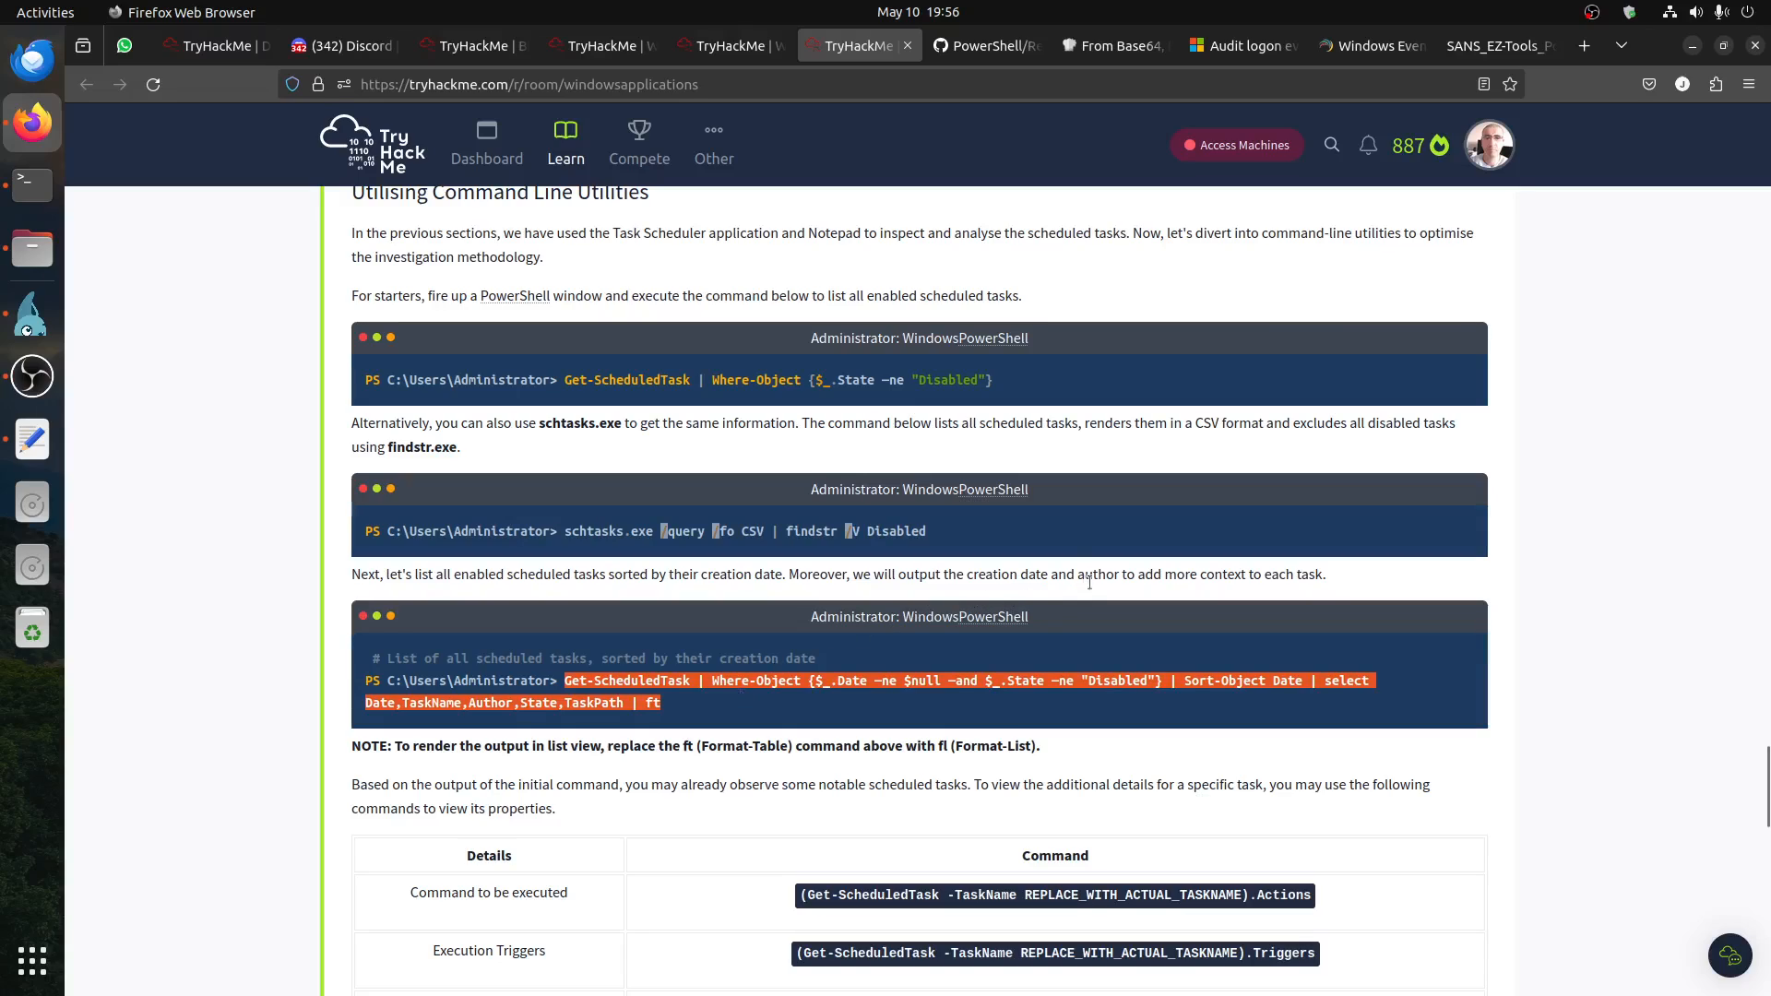
Step: Run the copied Get-ScheduledTask command in the remote machine's PowerShell window and mark its output table
{"action": "left_click", "coordinate": [32, 315]}
{"action": "right_click", "coordinate": [597, 656]}
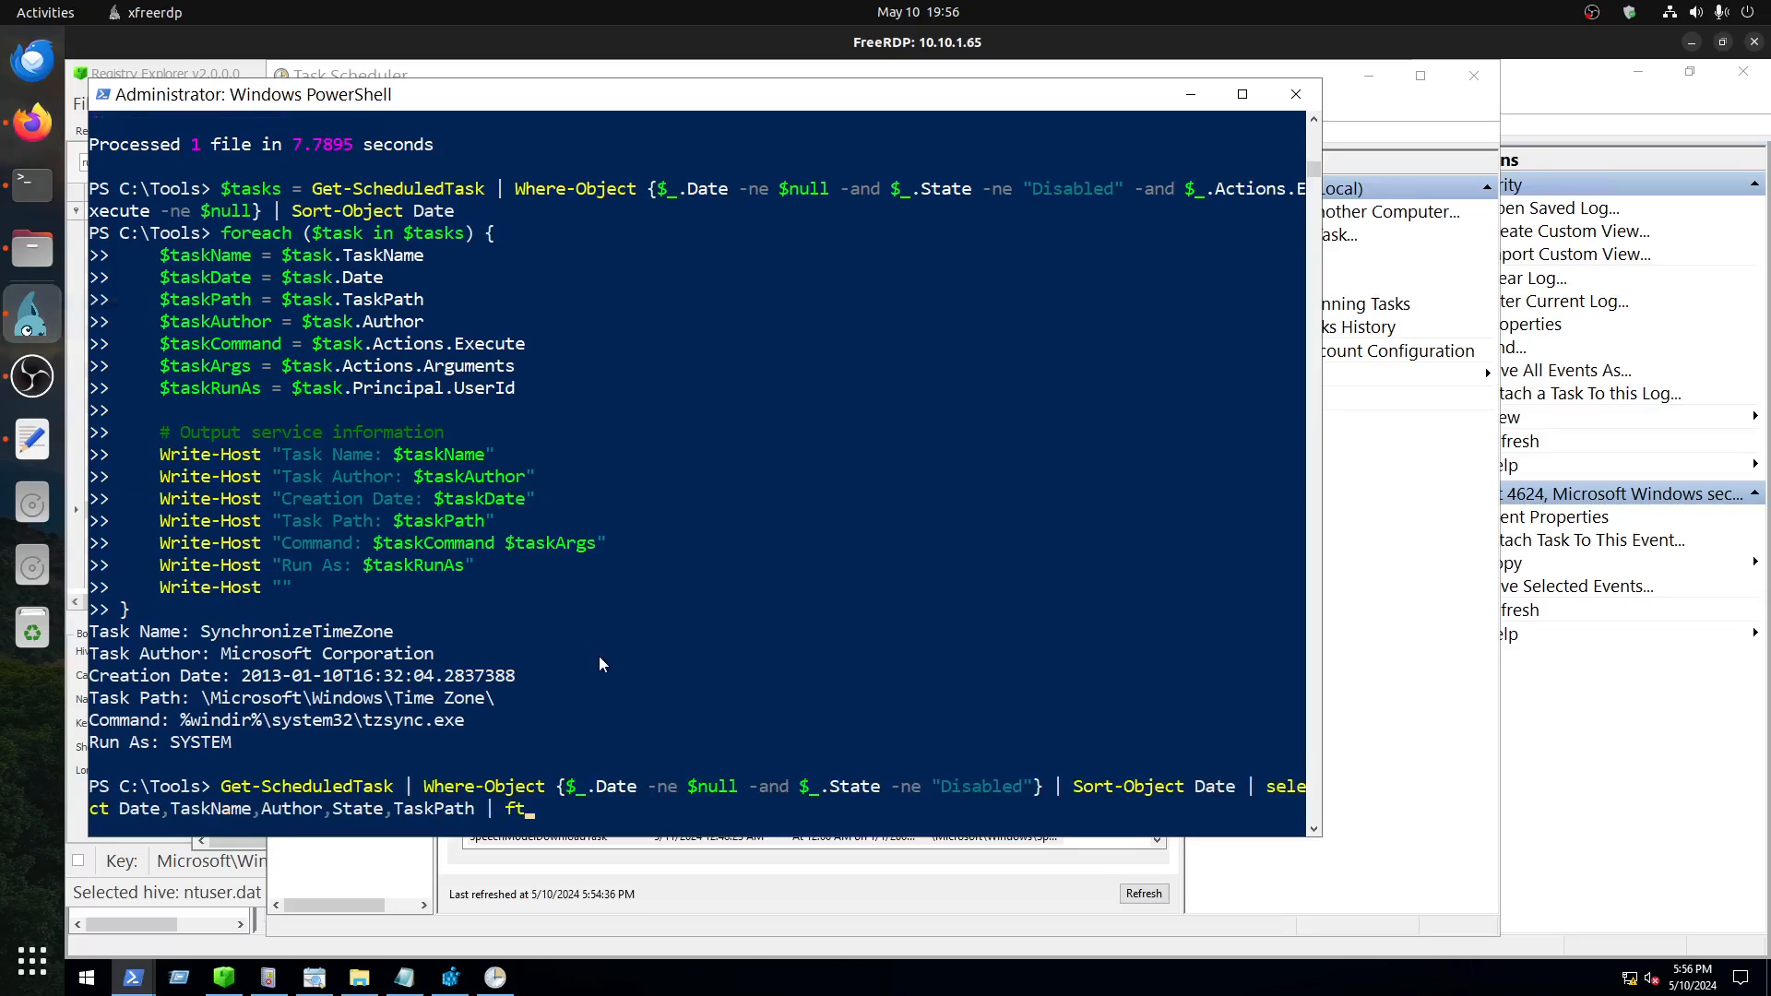
{"action": "key", "text": "Return"}
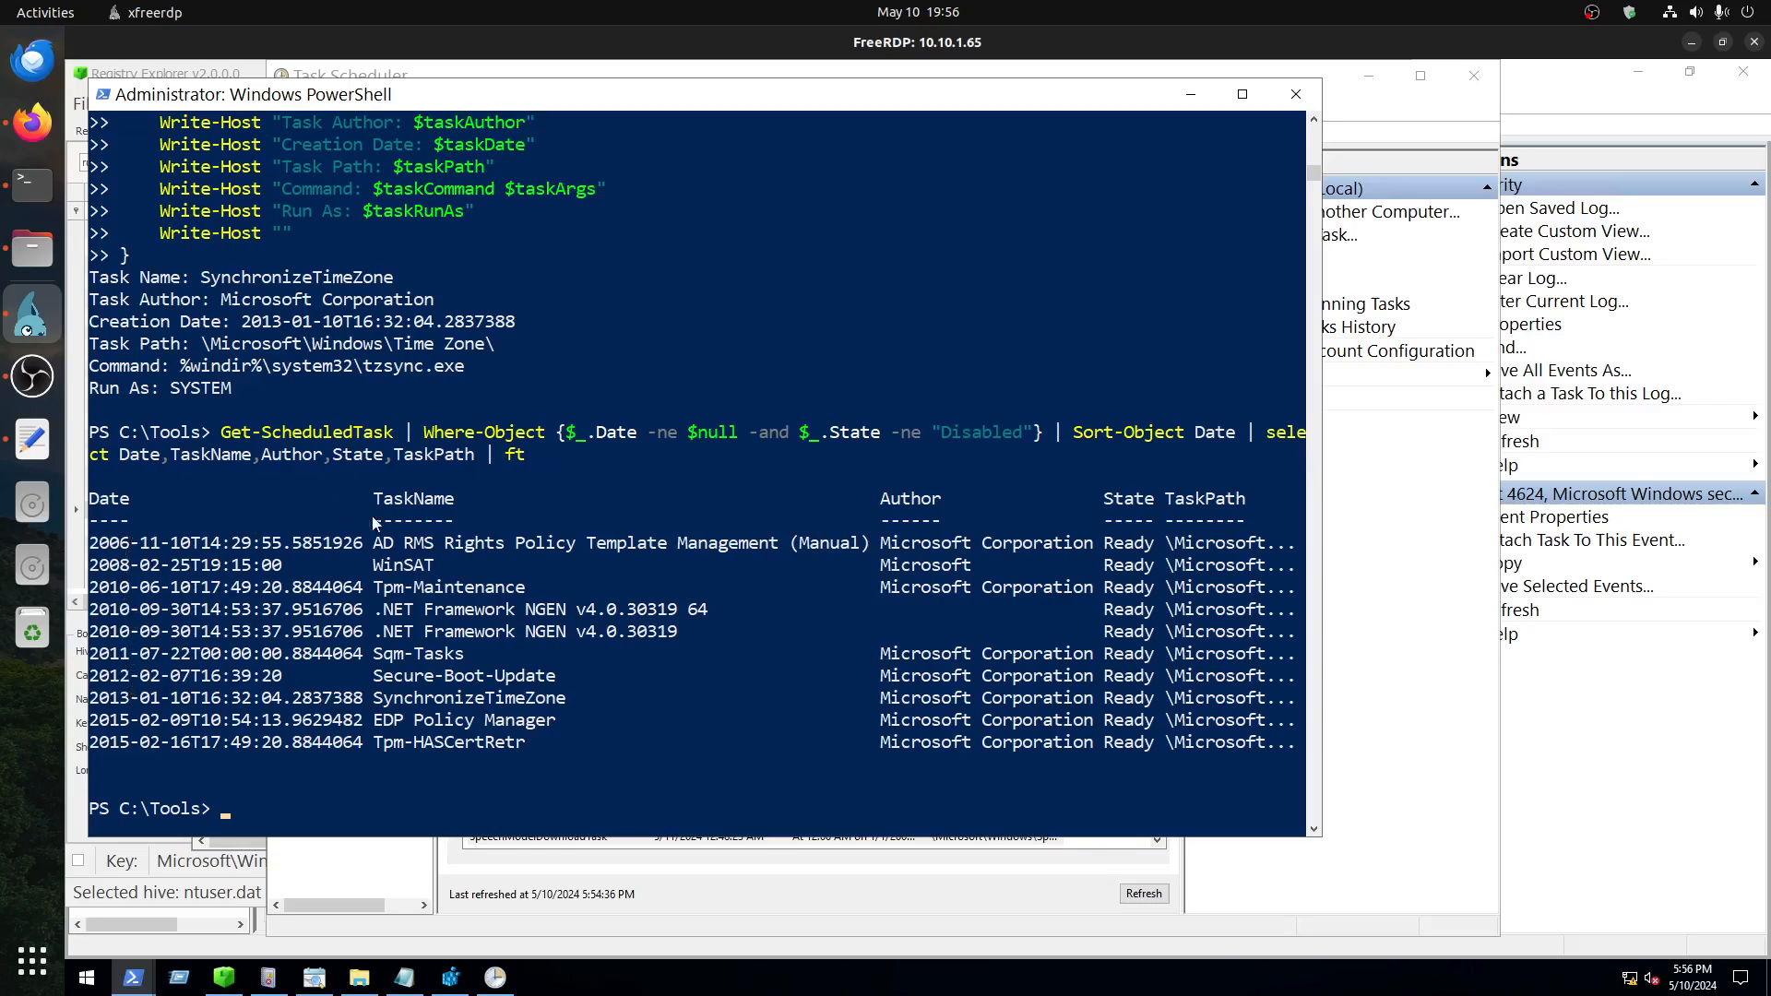
{"action": "left_click_drag", "start_coordinate": [92, 498], "coordinate": [730, 754]}
{"action": "left_click", "coordinate": [731, 742]}
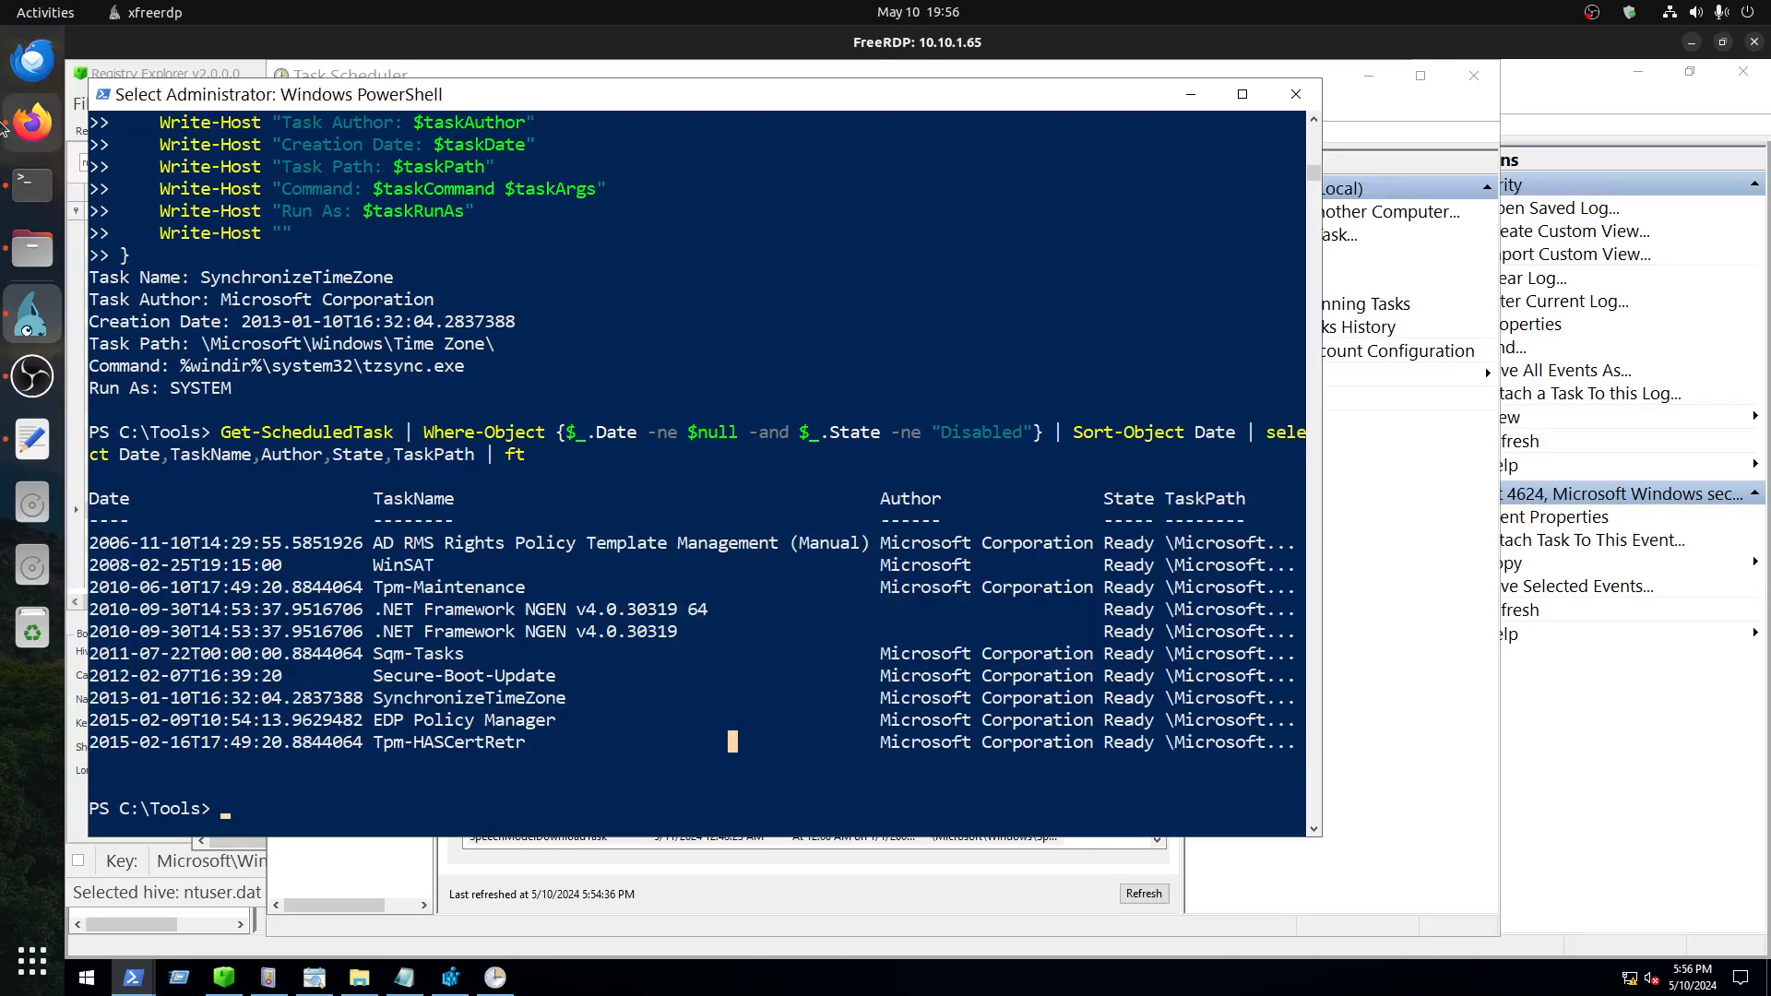
Step: In Firefox, open the room's Task 4, Manual Inspection II: Services, and read how to inspect automatically starting services
{"action": "left_click", "coordinate": [32, 122]}
{"action": "scroll", "coordinate": [882, 535], "scroll_direction": "down", "scroll_amount": 15}
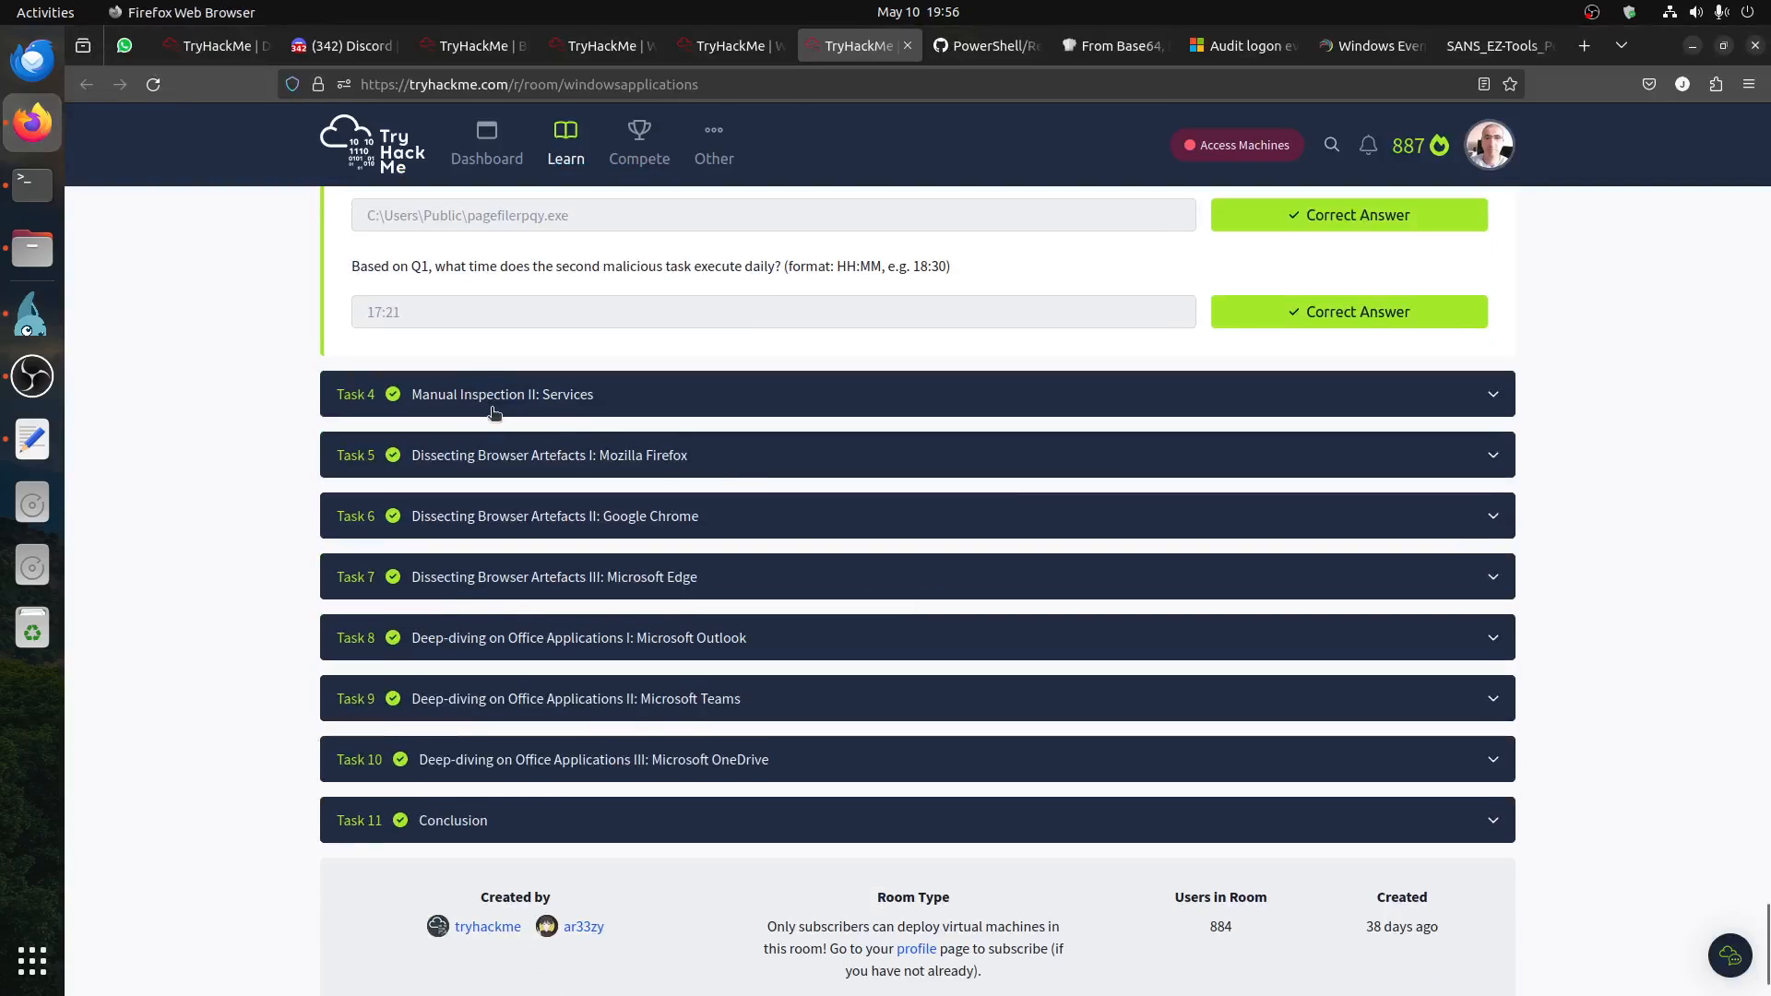
{"action": "left_click", "coordinate": [515, 401]}
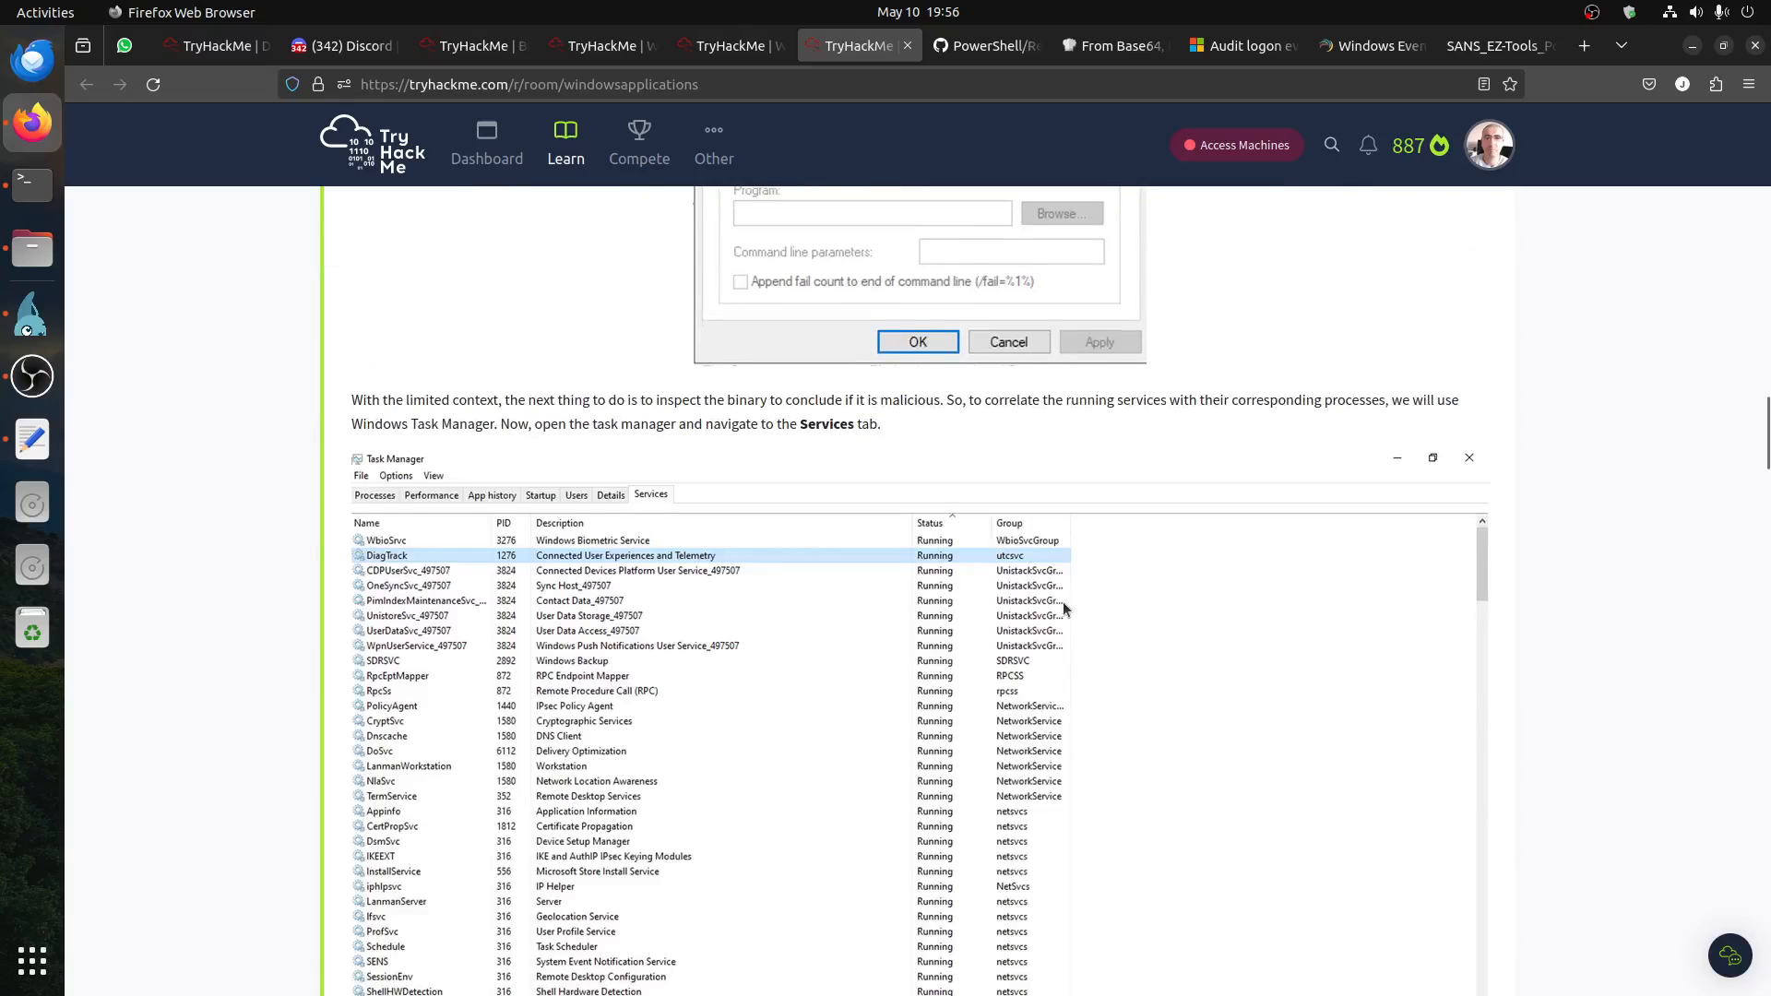
{"action": "scroll", "coordinate": [1063, 608], "scroll_direction": "up", "scroll_amount": 13}
{"action": "scroll", "coordinate": [866, 681], "scroll_direction": "up", "scroll_amount": 15}
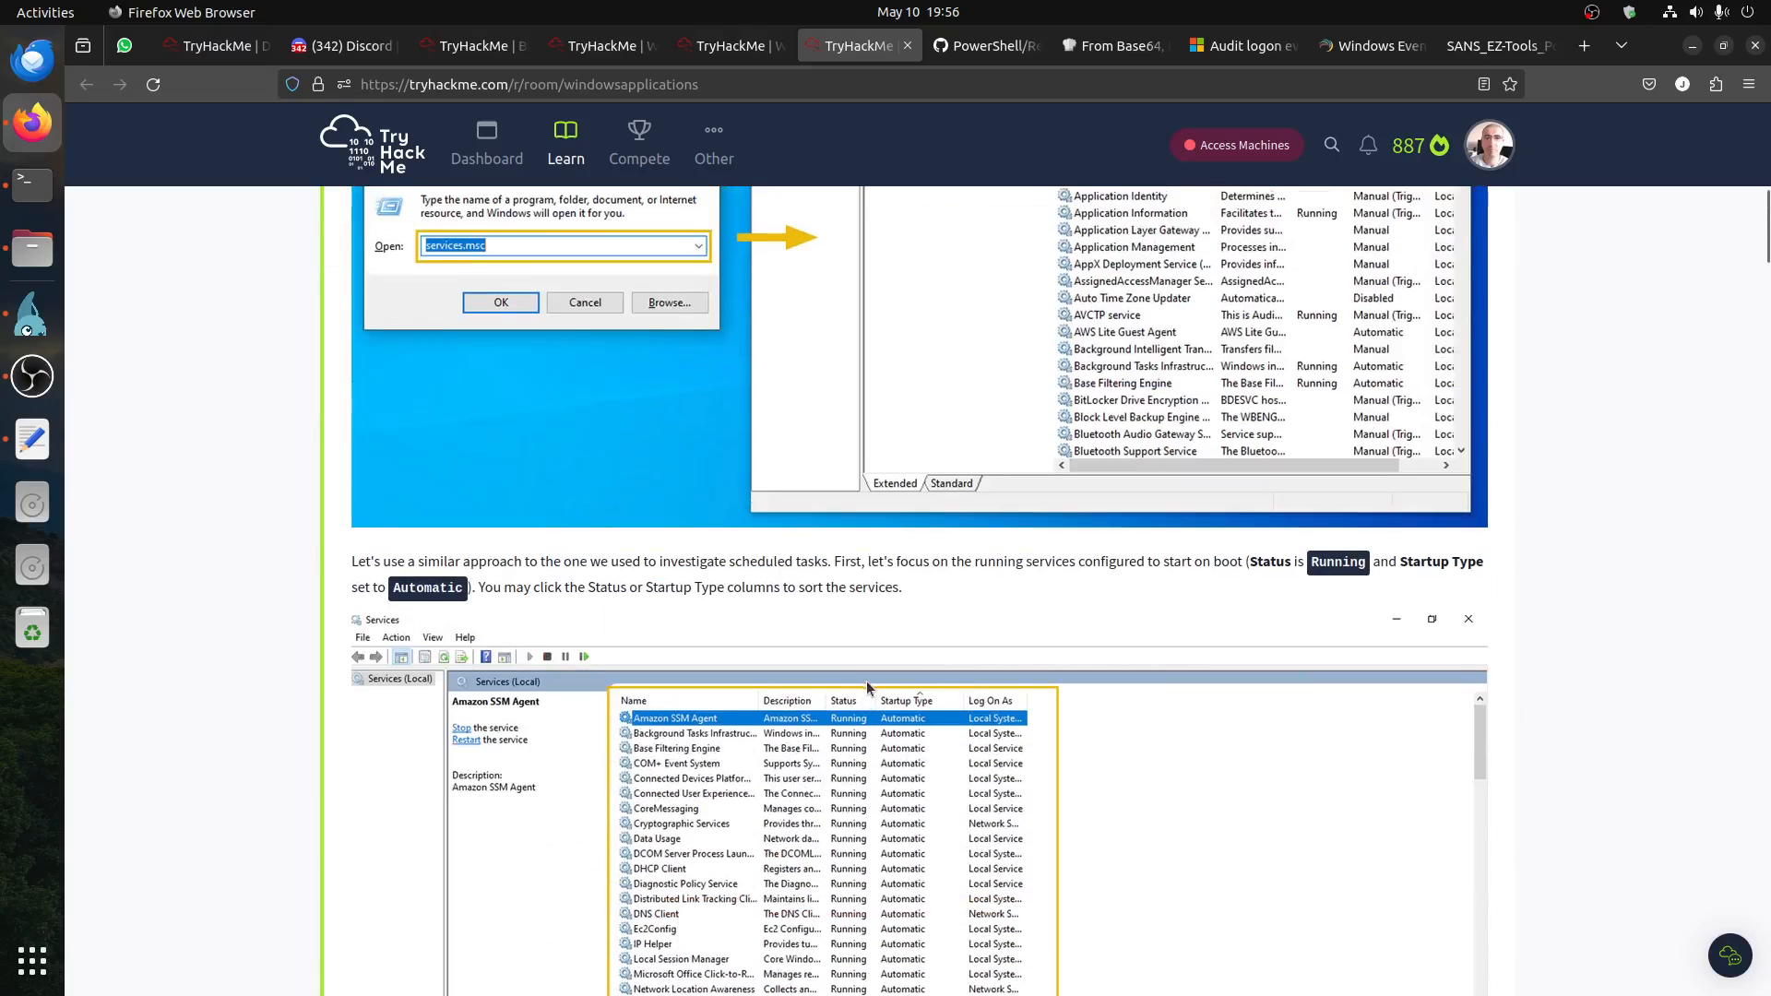
{"action": "scroll", "coordinate": [872, 683], "scroll_direction": "down", "scroll_amount": 5}
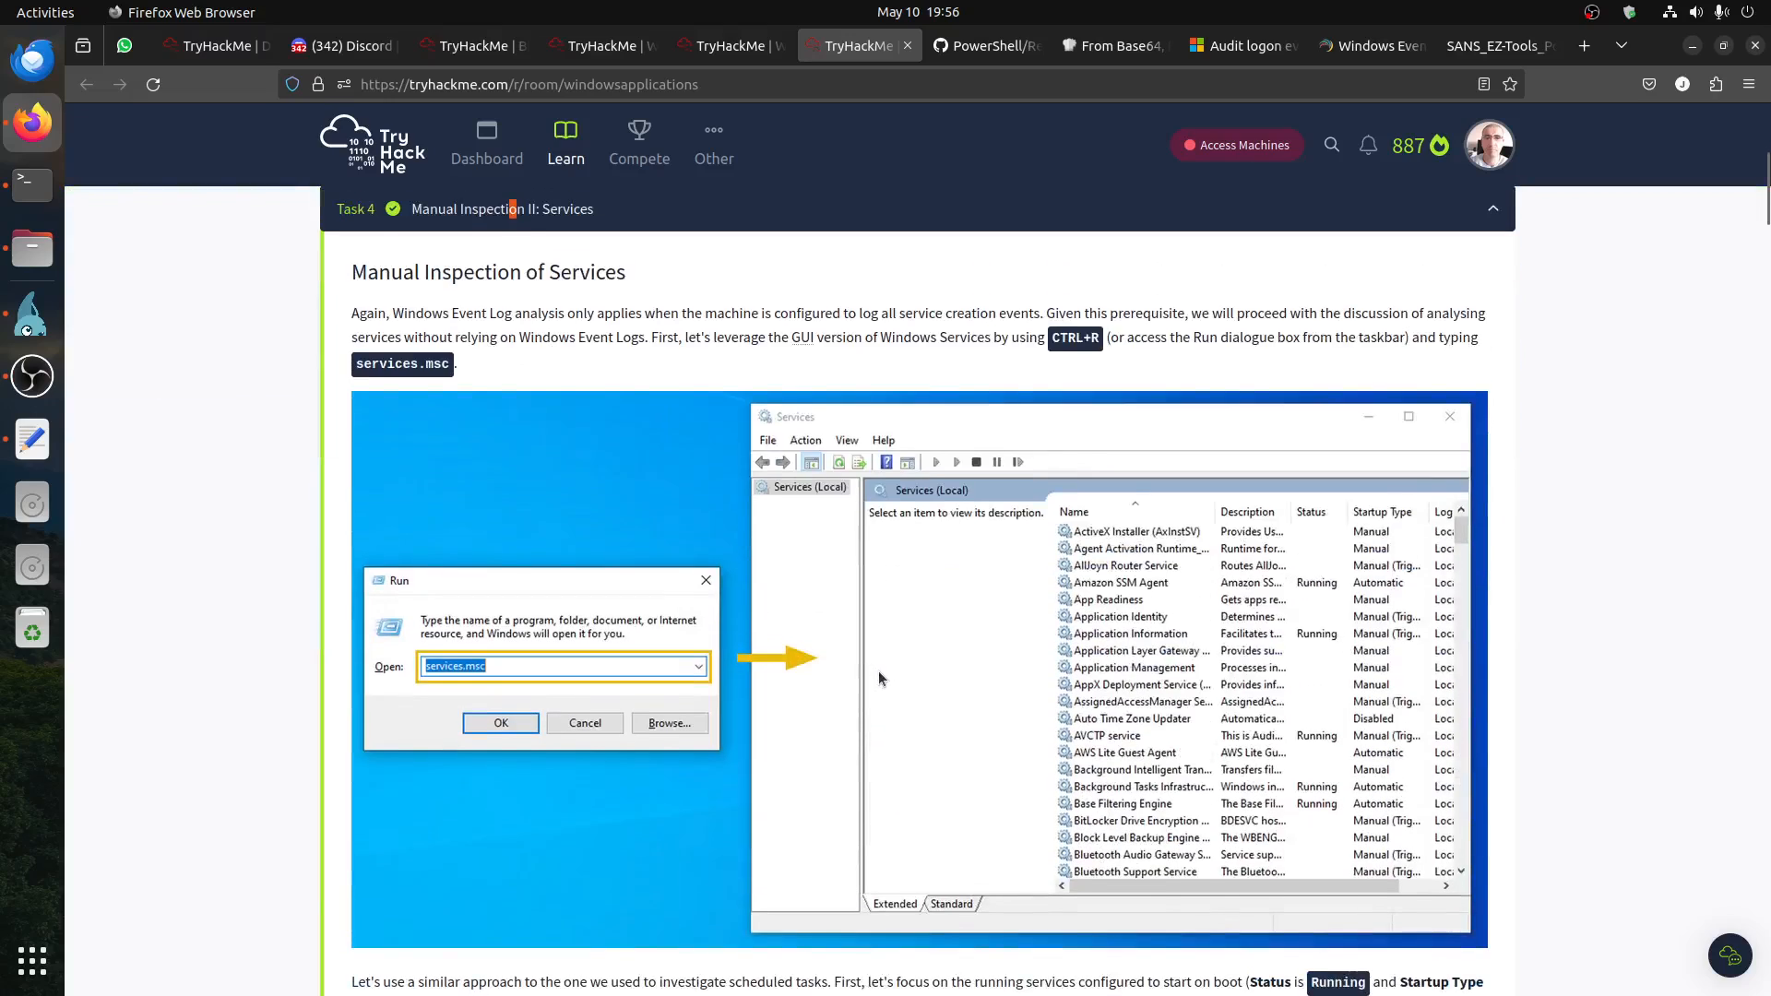
{"action": "scroll", "coordinate": [889, 677], "scroll_direction": "down", "scroll_amount": 8}
{"action": "scroll", "coordinate": [908, 679], "scroll_direction": "up", "scroll_amount": 7}
{"action": "scroll", "coordinate": [908, 679], "scroll_direction": "down", "scroll_amount": 10}
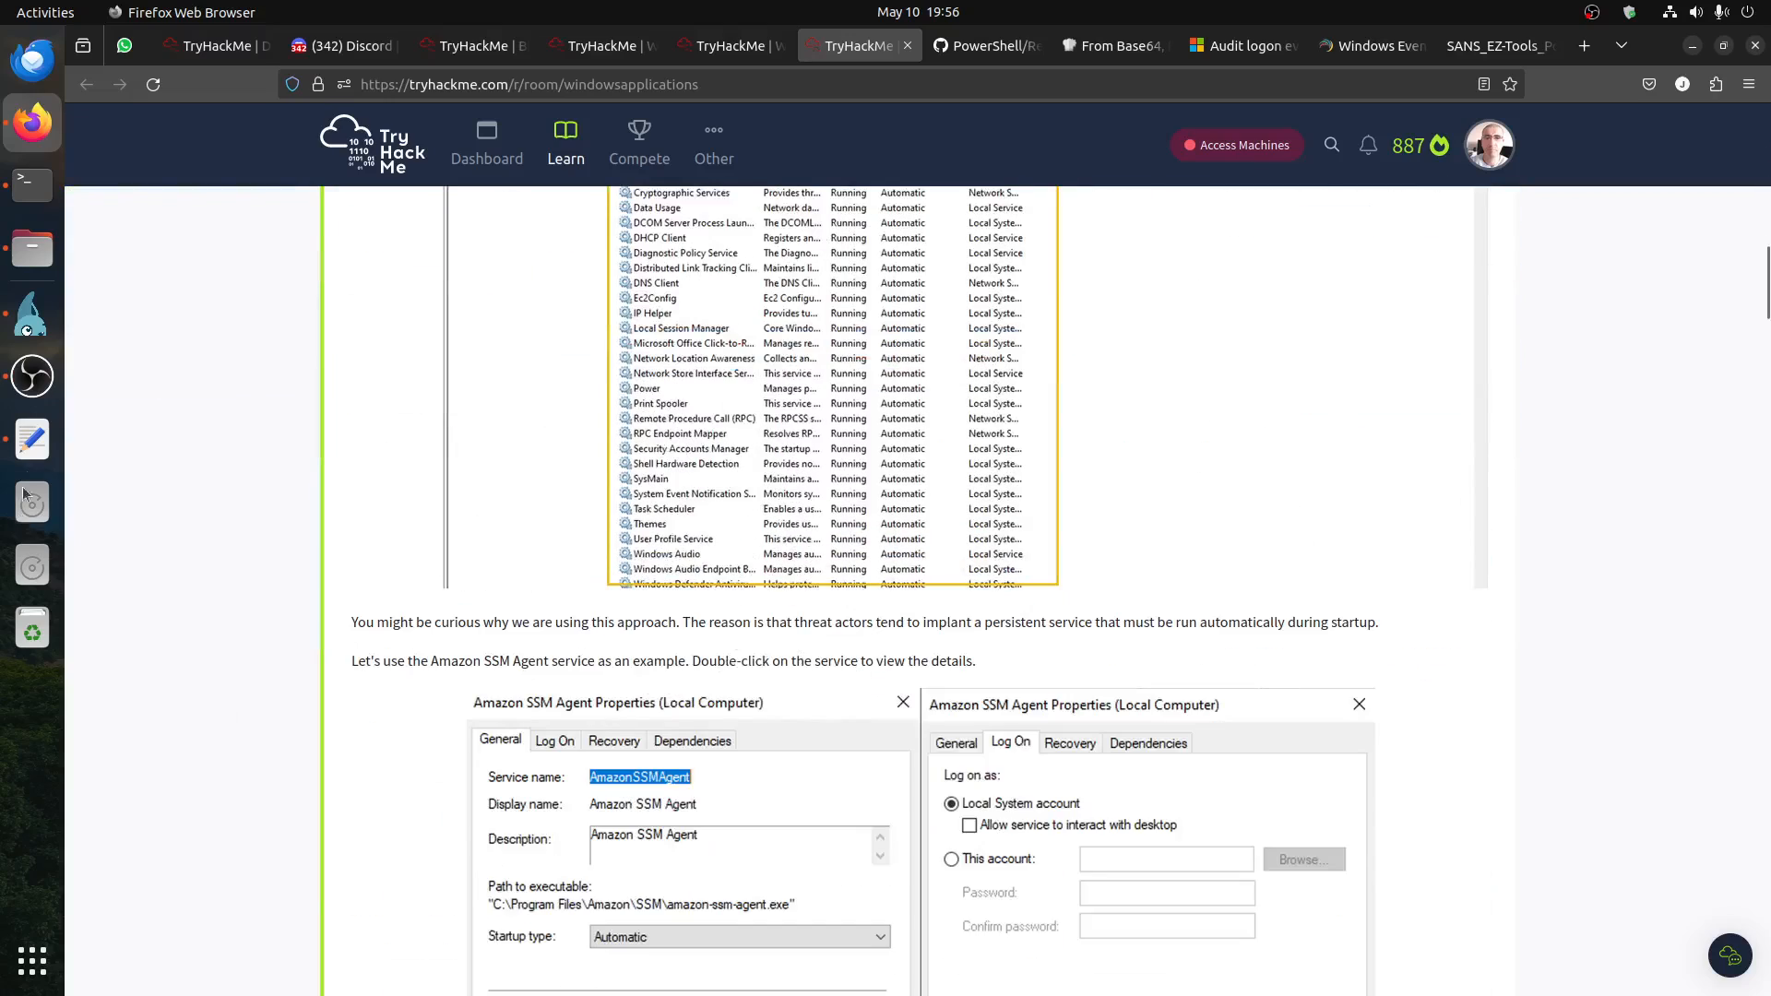
{"action": "left_click", "coordinate": [33, 313]}
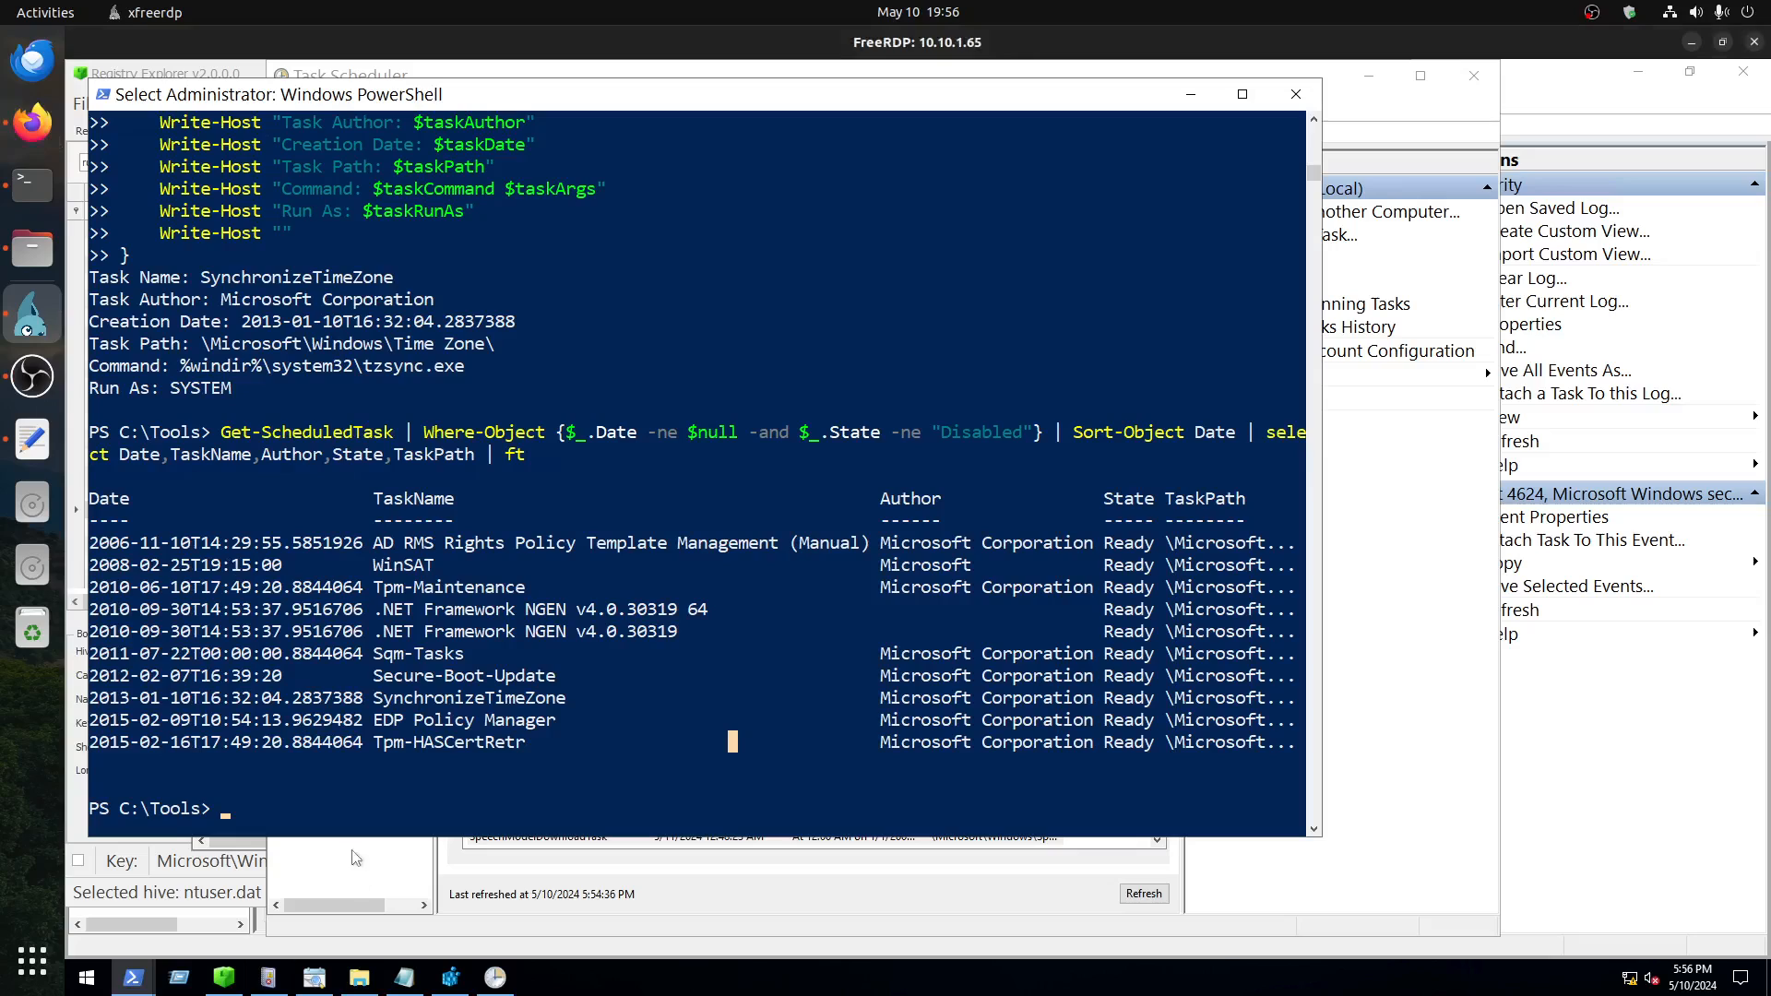
{"action": "left_click", "coordinate": [178, 977]}
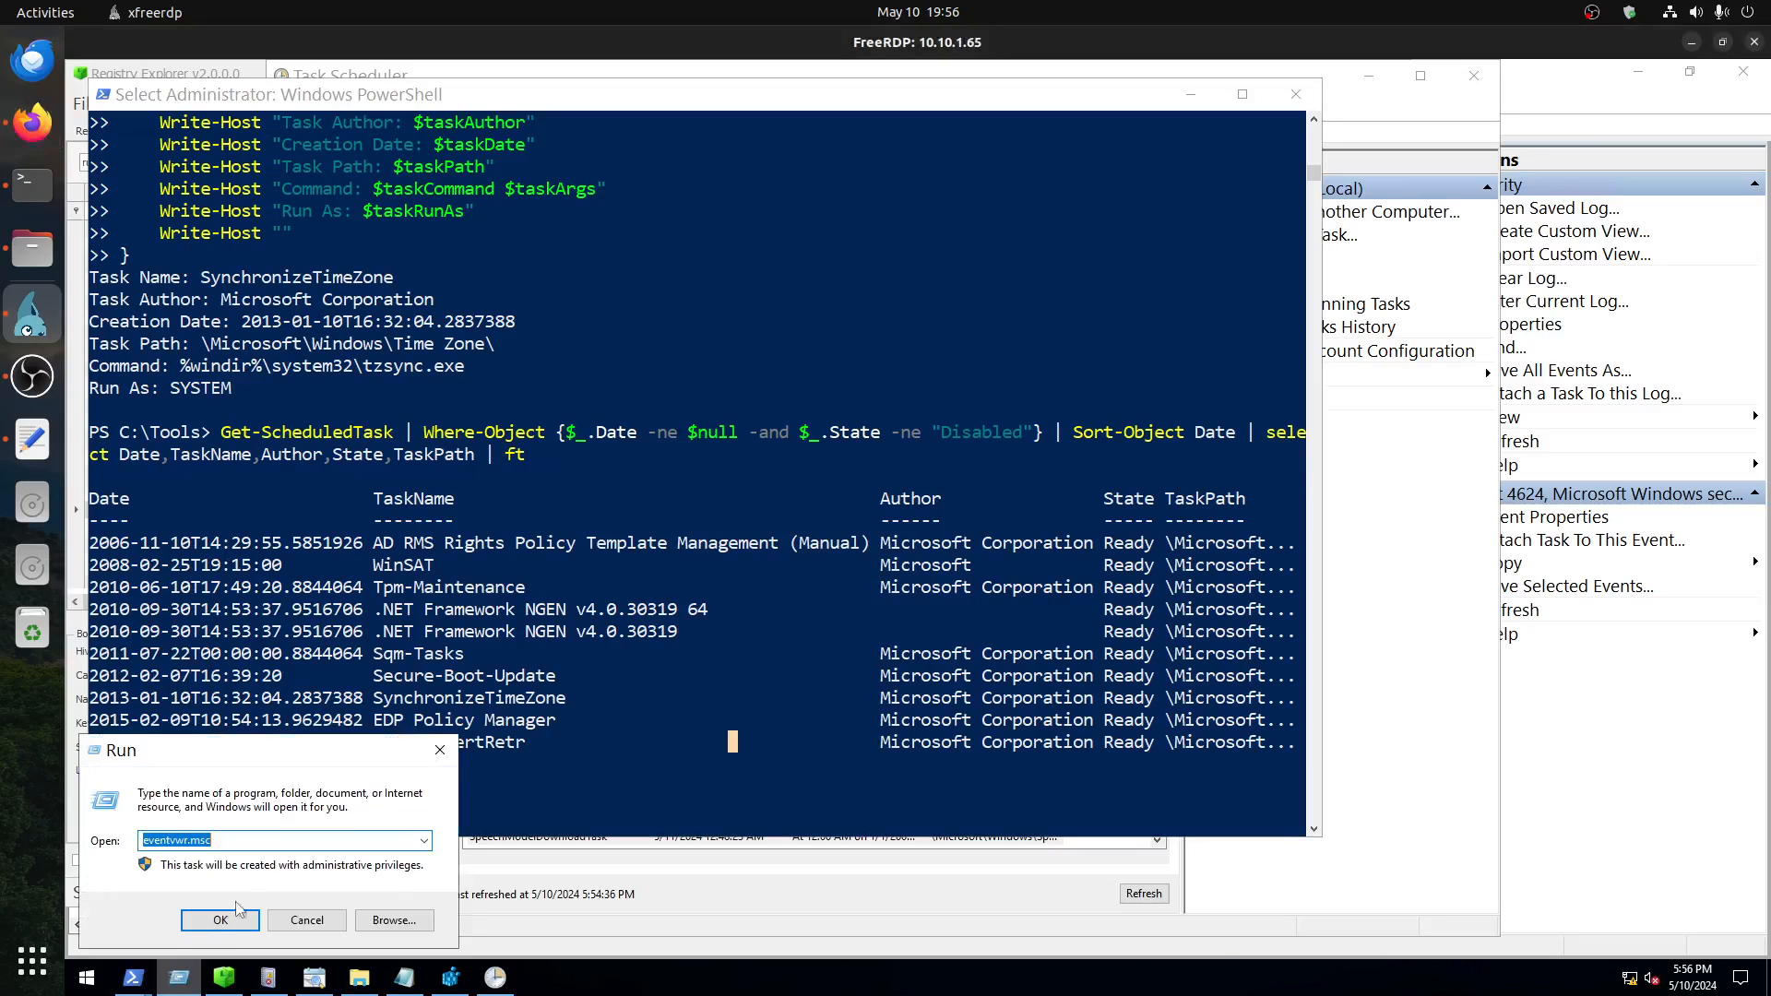
{"action": "left_click", "coordinate": [425, 840]}
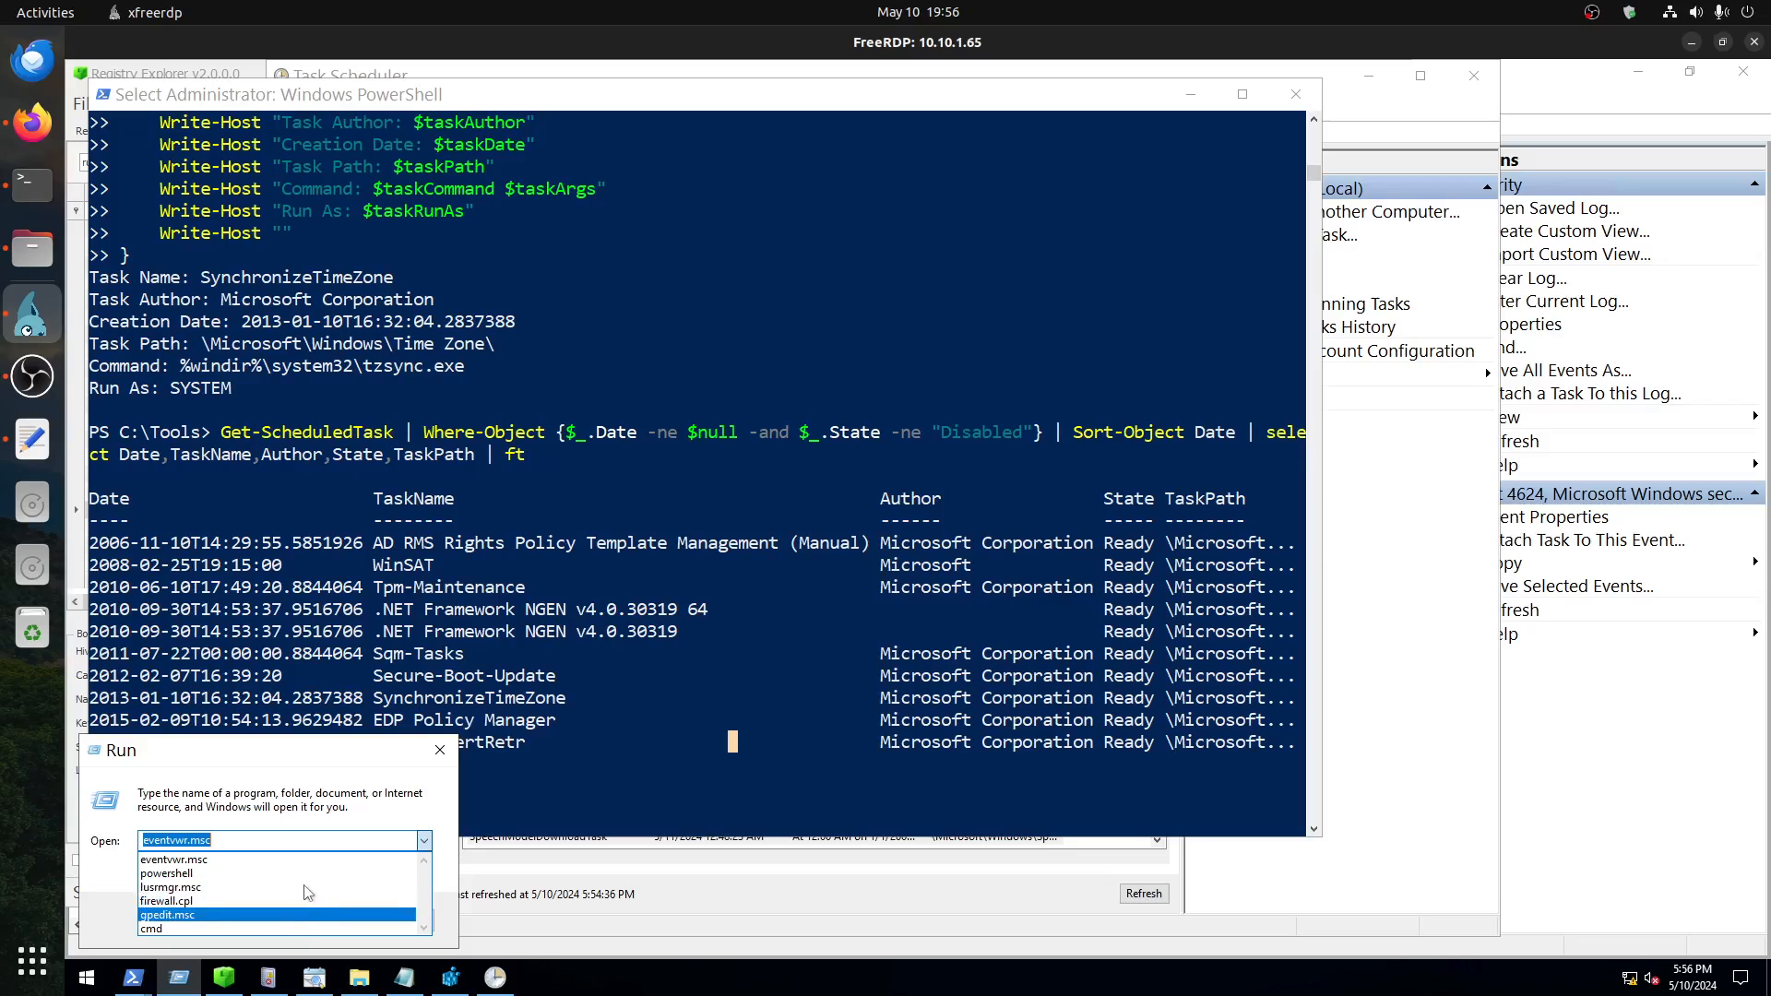
{"action": "left_click", "coordinate": [340, 708]}
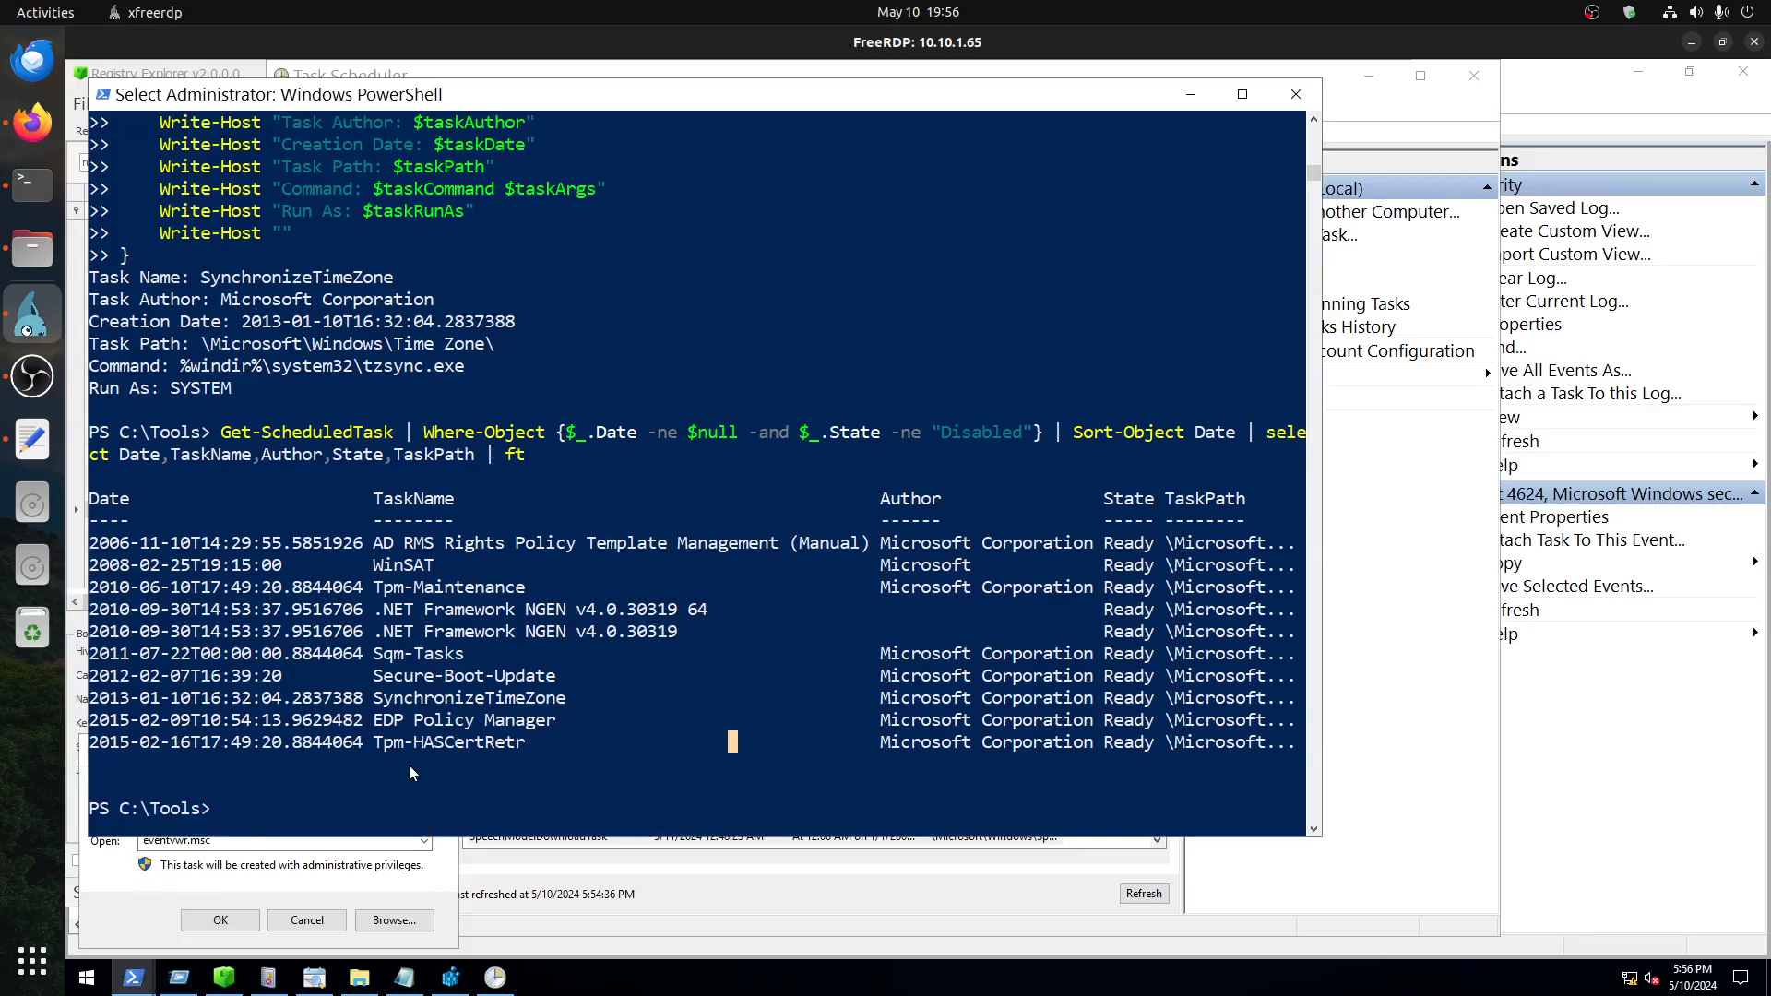
{"action": "left_click", "coordinate": [307, 921]}
Step: Search for "service" on the remote machine, open the Services console and enlarge its window to show the Startup Type and Log On As columns
{"action": "left_click", "coordinate": [96, 982]}
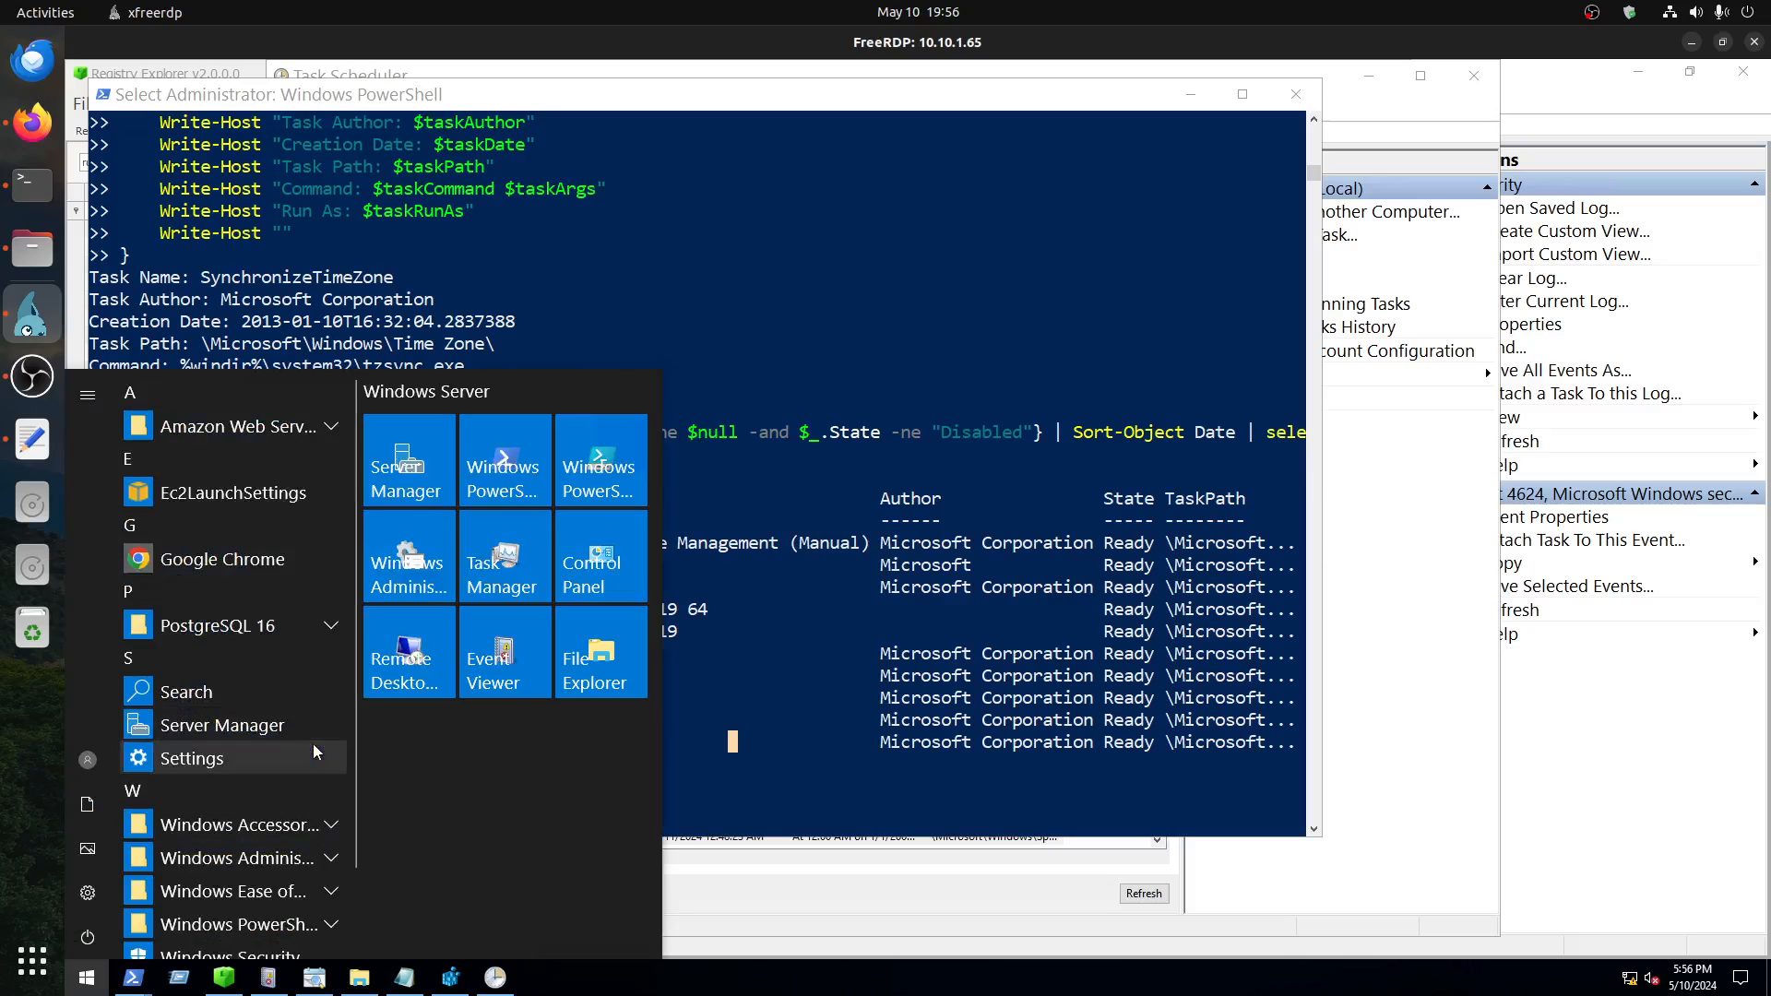
{"action": "type", "text": "service"}
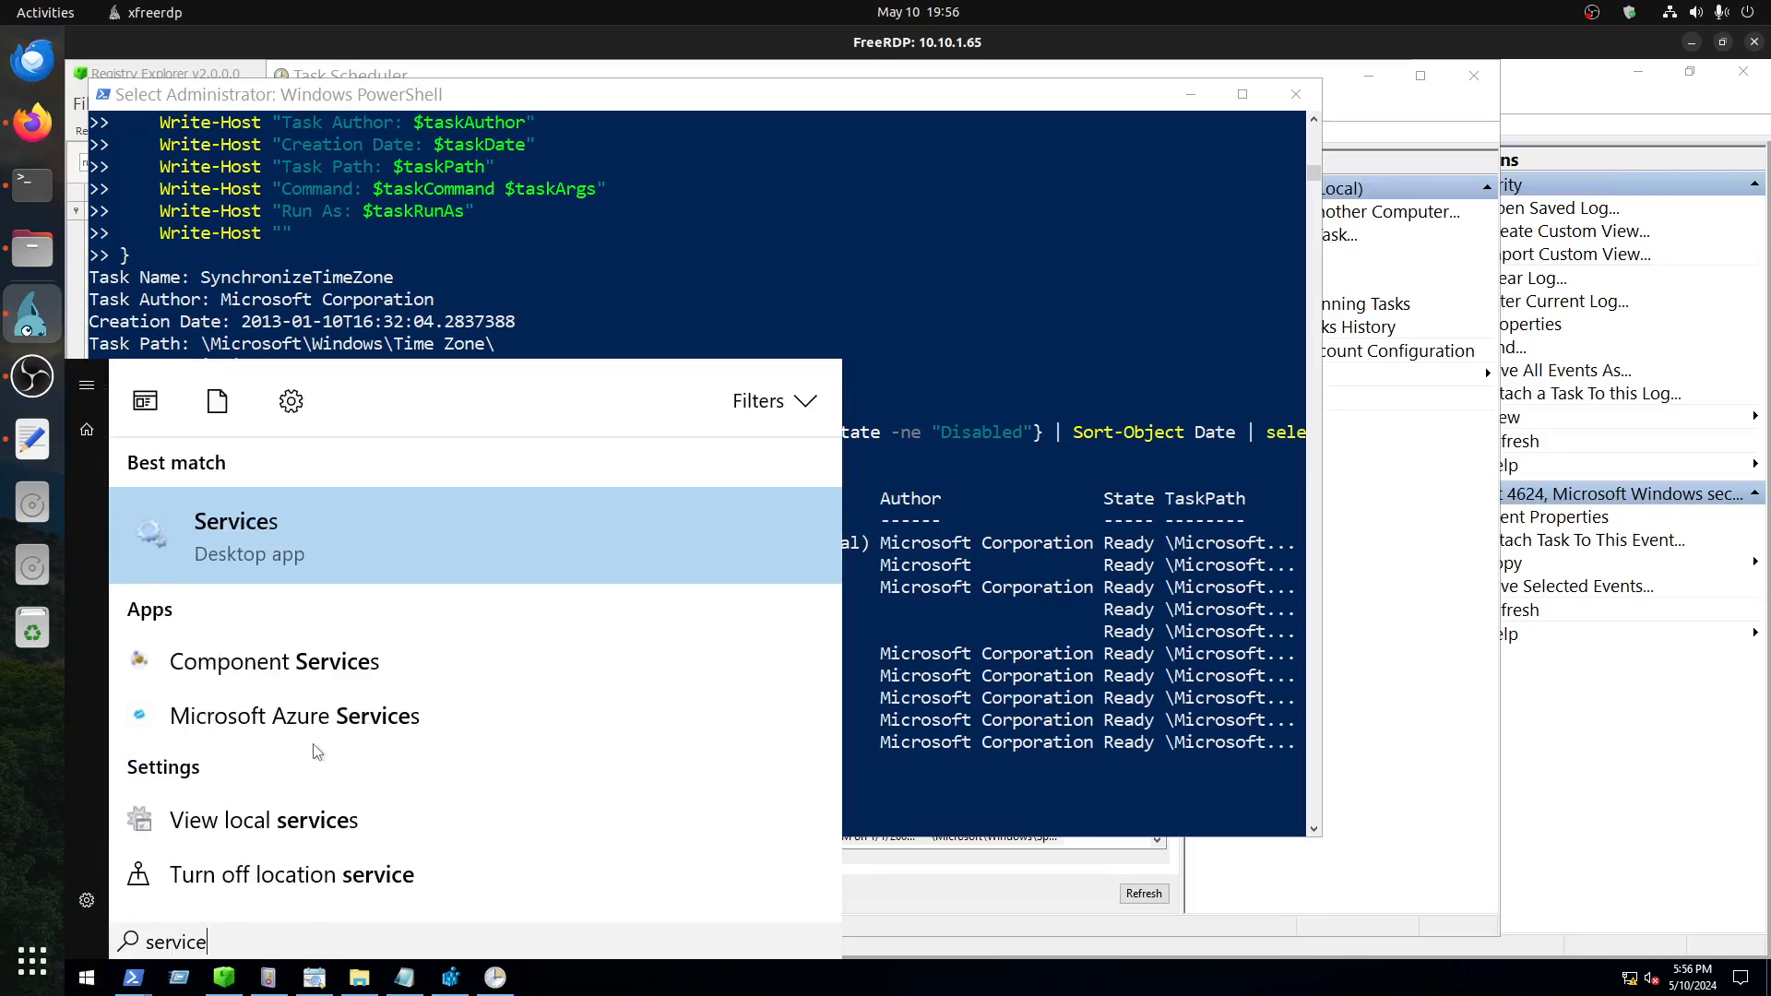
{"action": "left_click", "coordinate": [268, 556]}
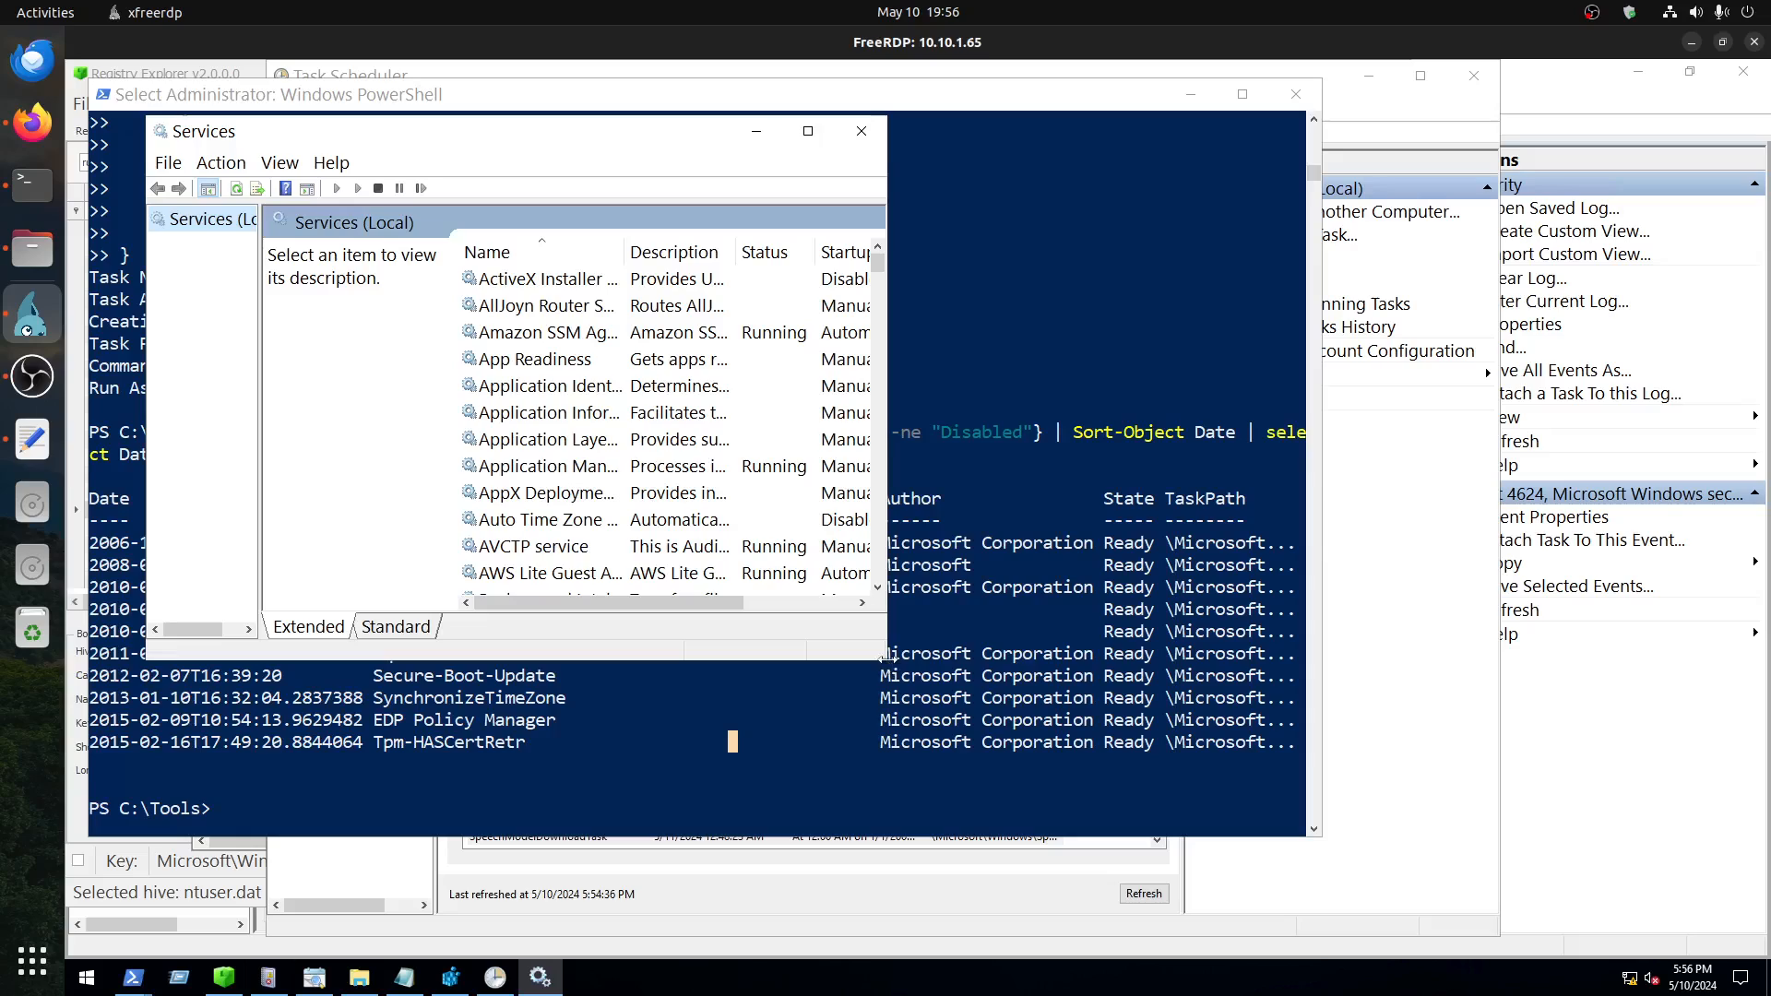
{"action": "left_click_drag", "start_coordinate": [1241, 833], "coordinate": [1418, 904]}
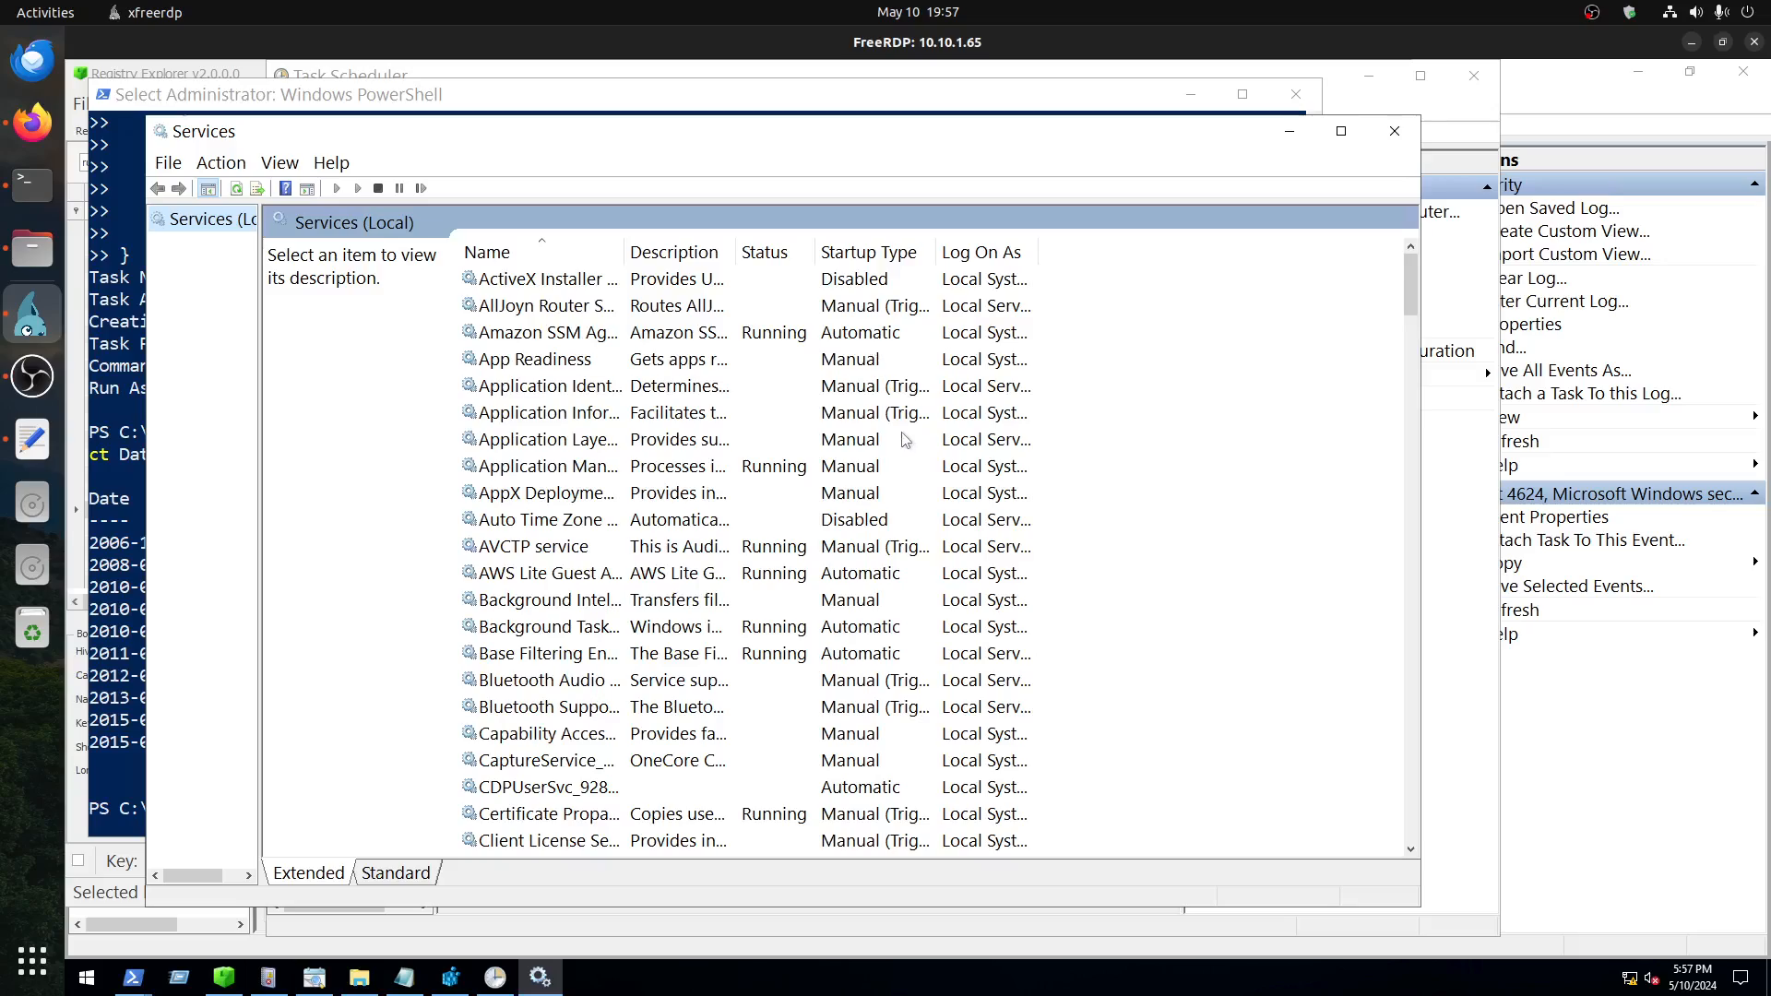
Step: Sort the Services list by status with running services first and look through it for suspicious entries
{"action": "scroll", "coordinate": [1393, 558], "scroll_direction": "down", "scroll_amount": 20}
{"action": "scroll", "coordinate": [1393, 558], "scroll_direction": "down", "scroll_amount": 3}
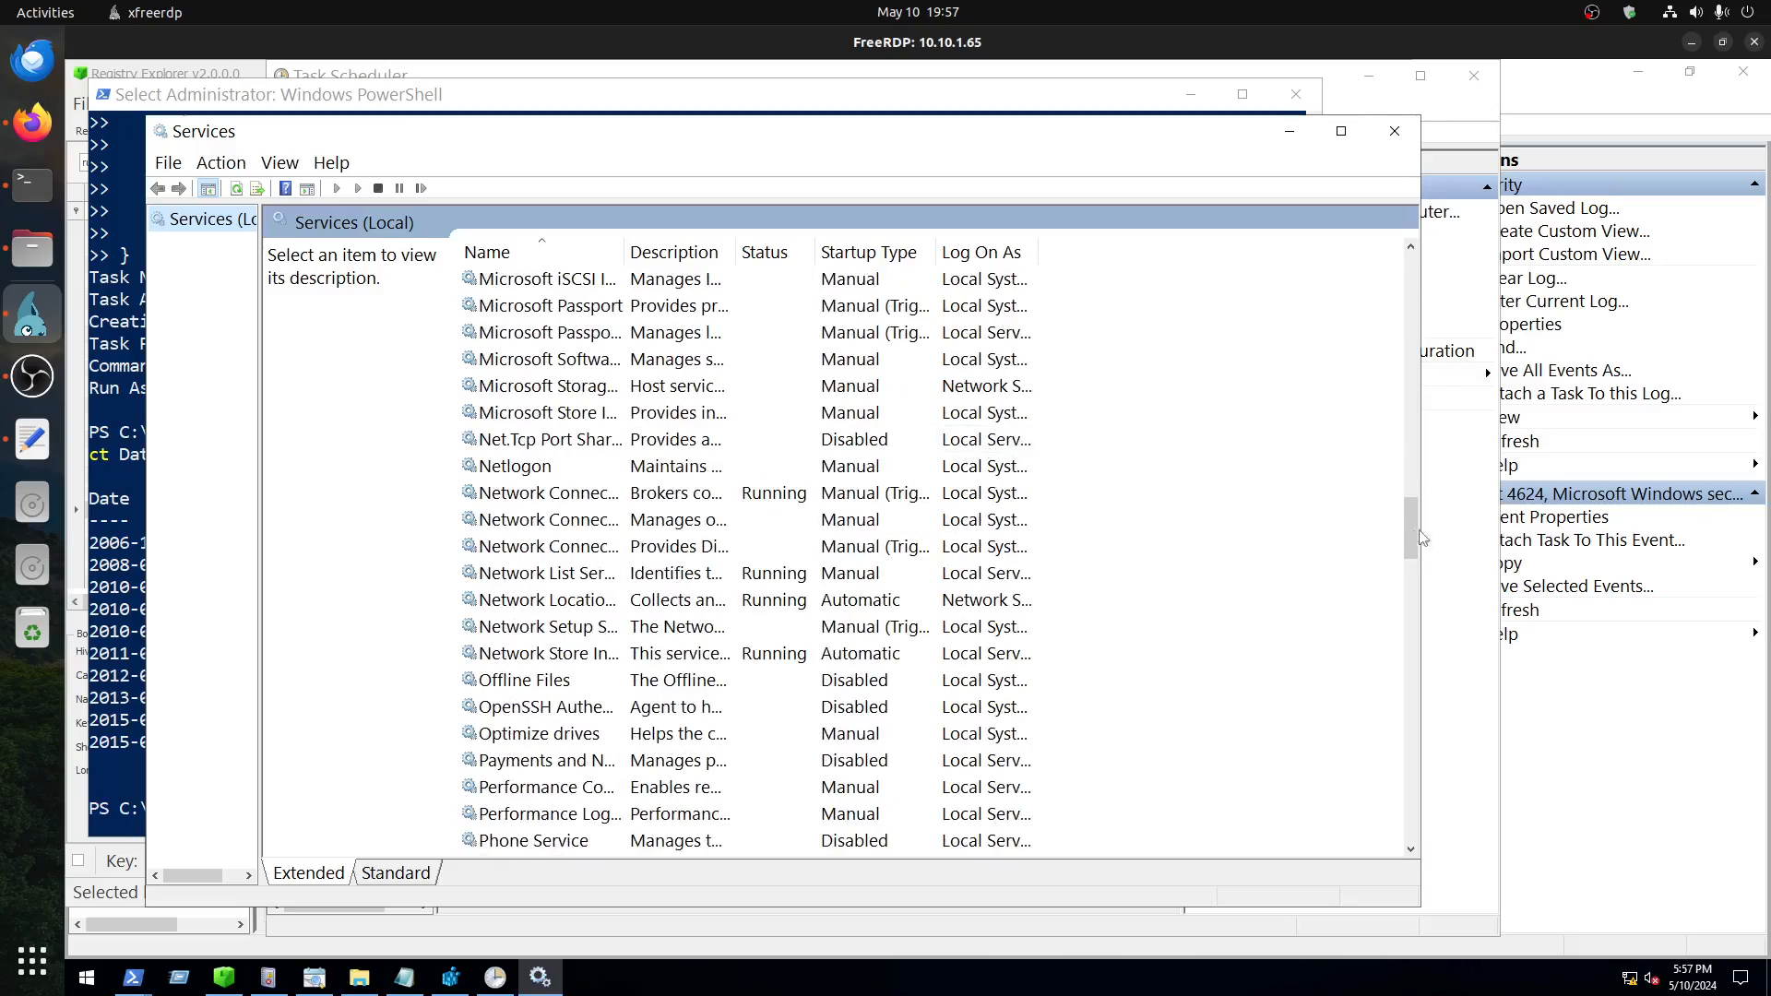
{"action": "left_click_drag", "start_coordinate": [1408, 534], "coordinate": [1238, 312]}
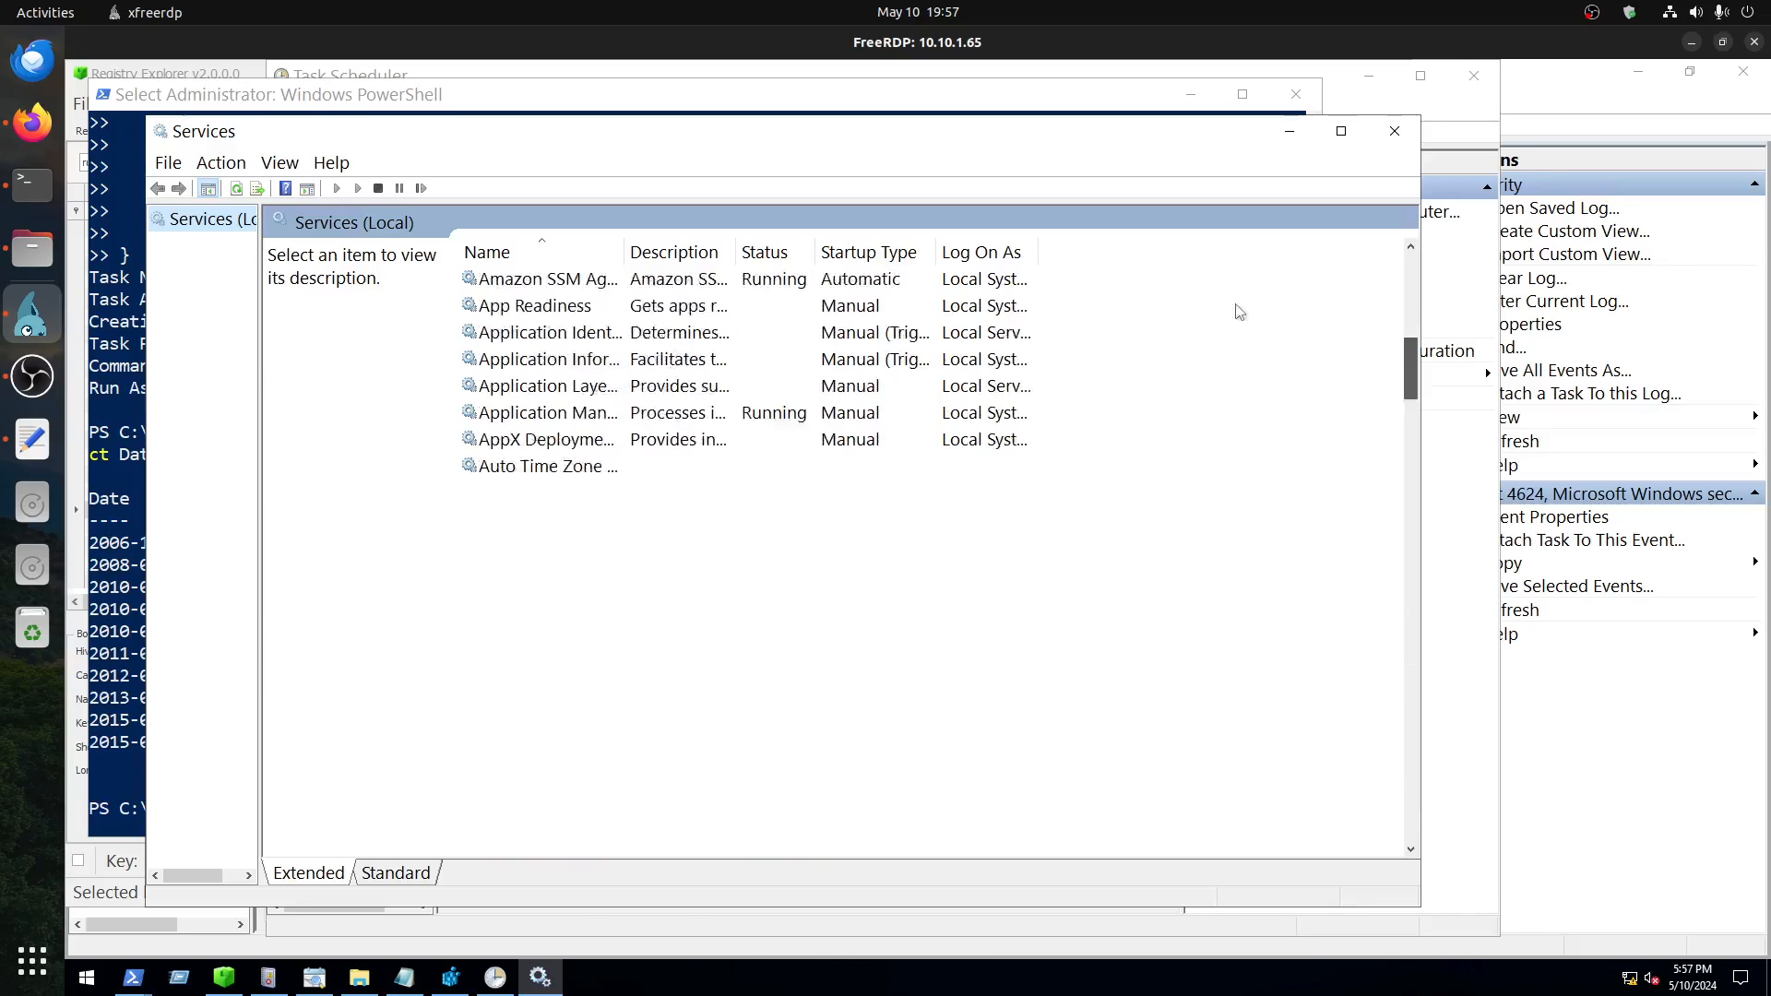
{"action": "left_click", "coordinate": [773, 256]}
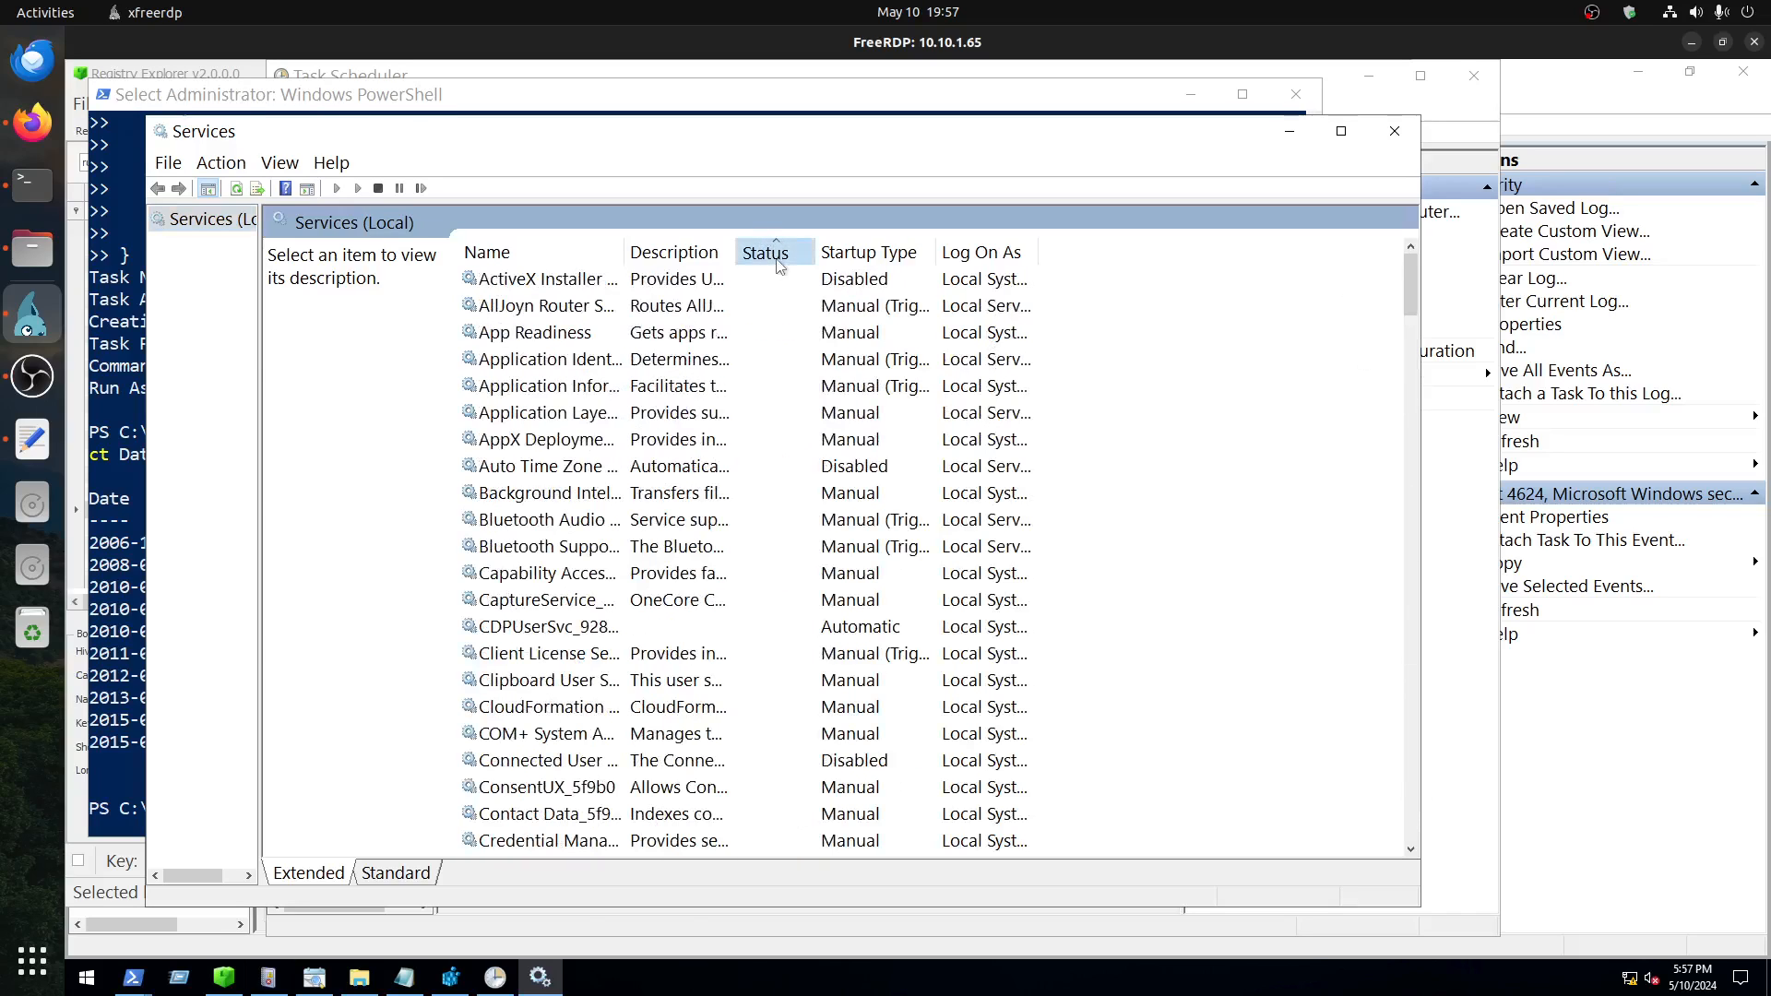
{"action": "left_click", "coordinate": [777, 258]}
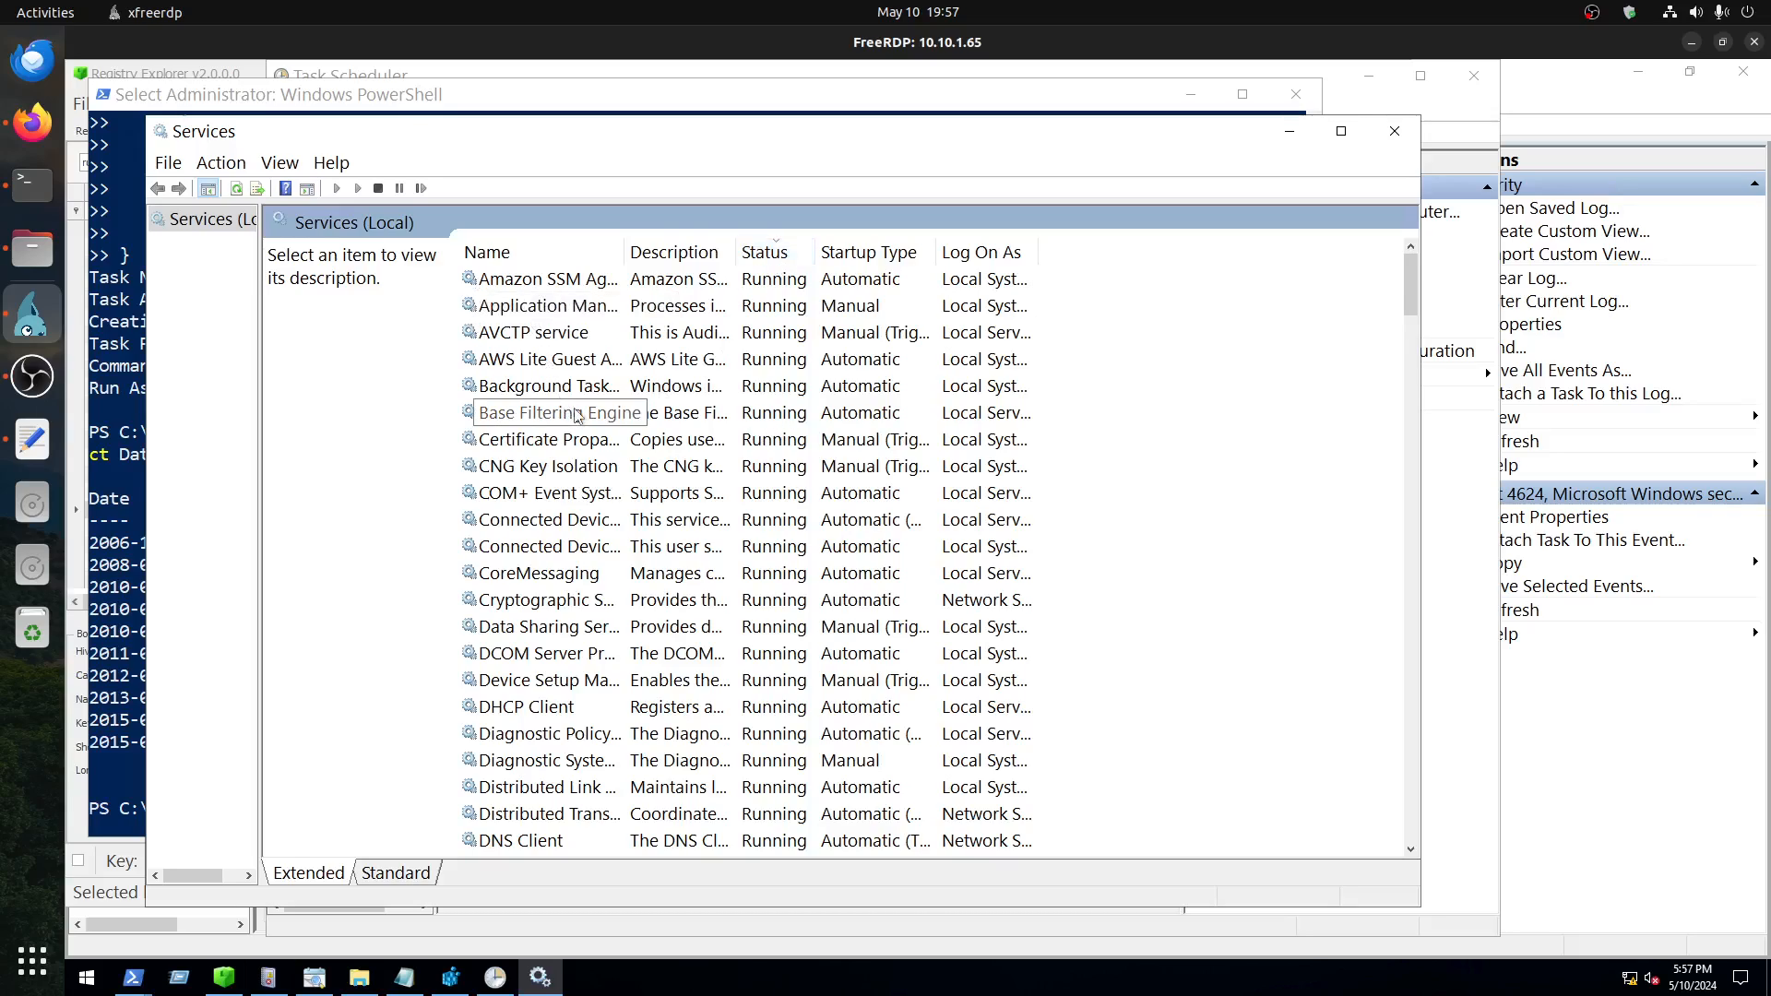
{"action": "scroll", "coordinate": [577, 415], "scroll_direction": "down", "scroll_amount": 20}
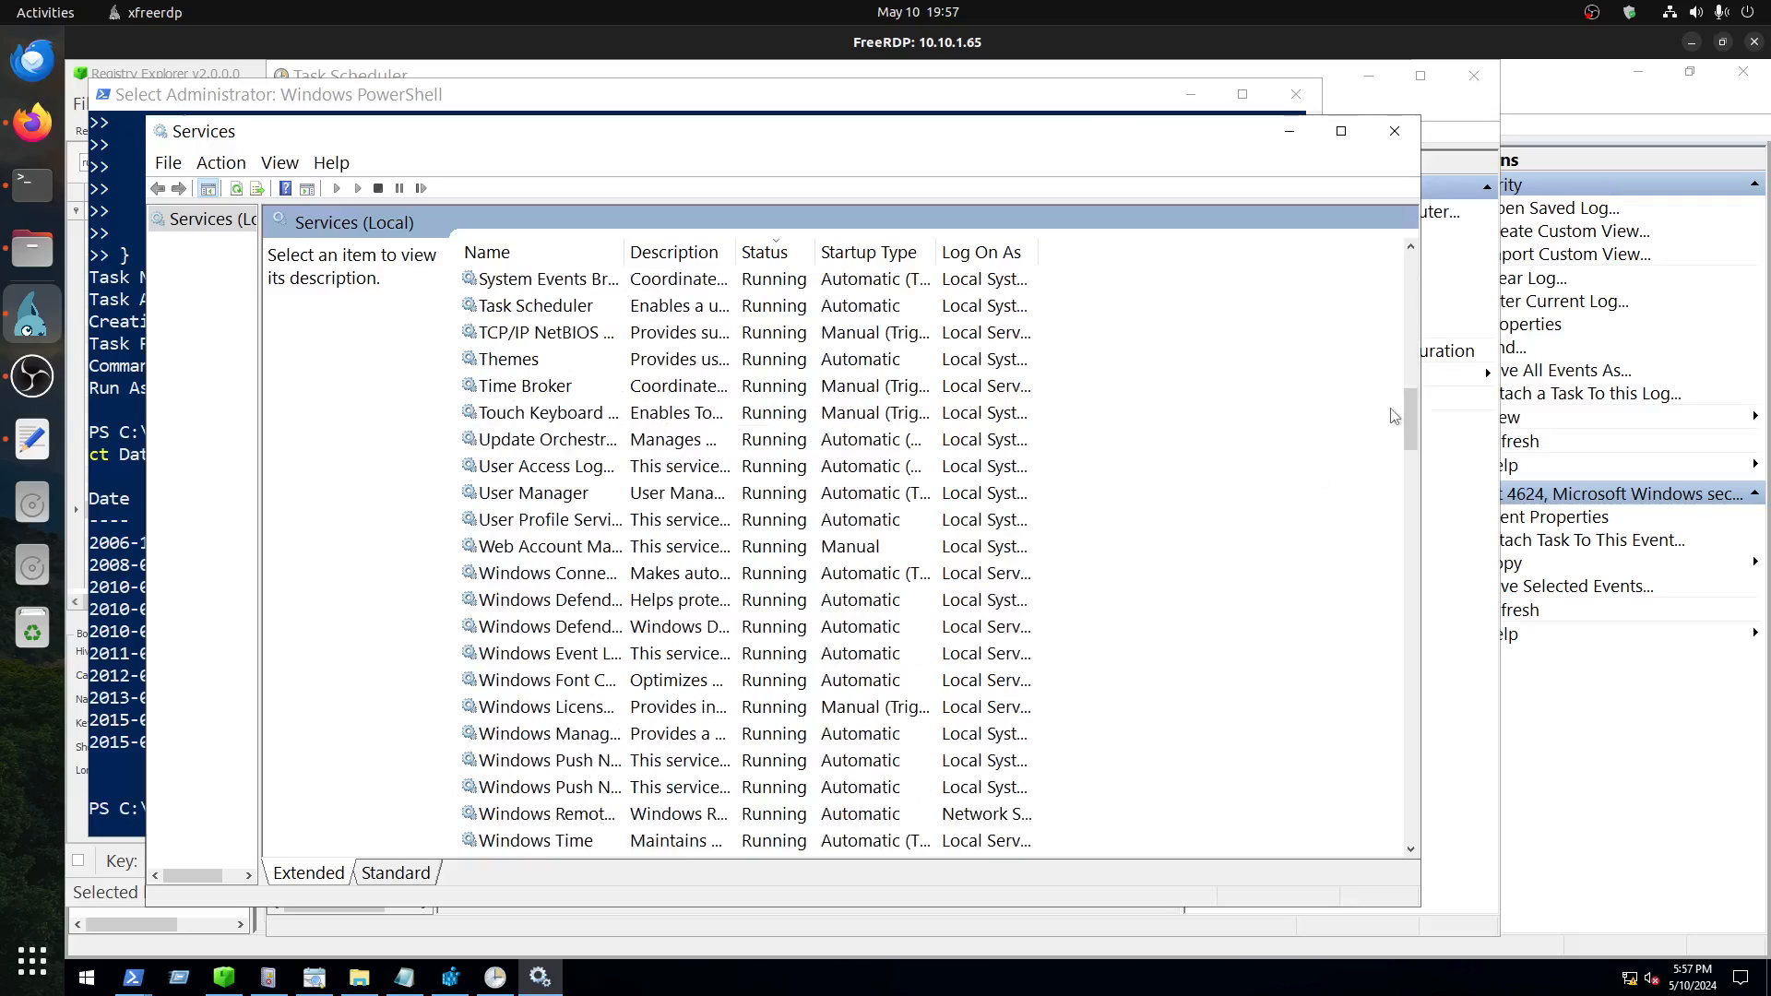
{"action": "left_click_drag", "start_coordinate": [1403, 420], "coordinate": [1415, 757]}
{"action": "scroll", "coordinate": [1416, 756], "scroll_direction": "down", "scroll_amount": 20}
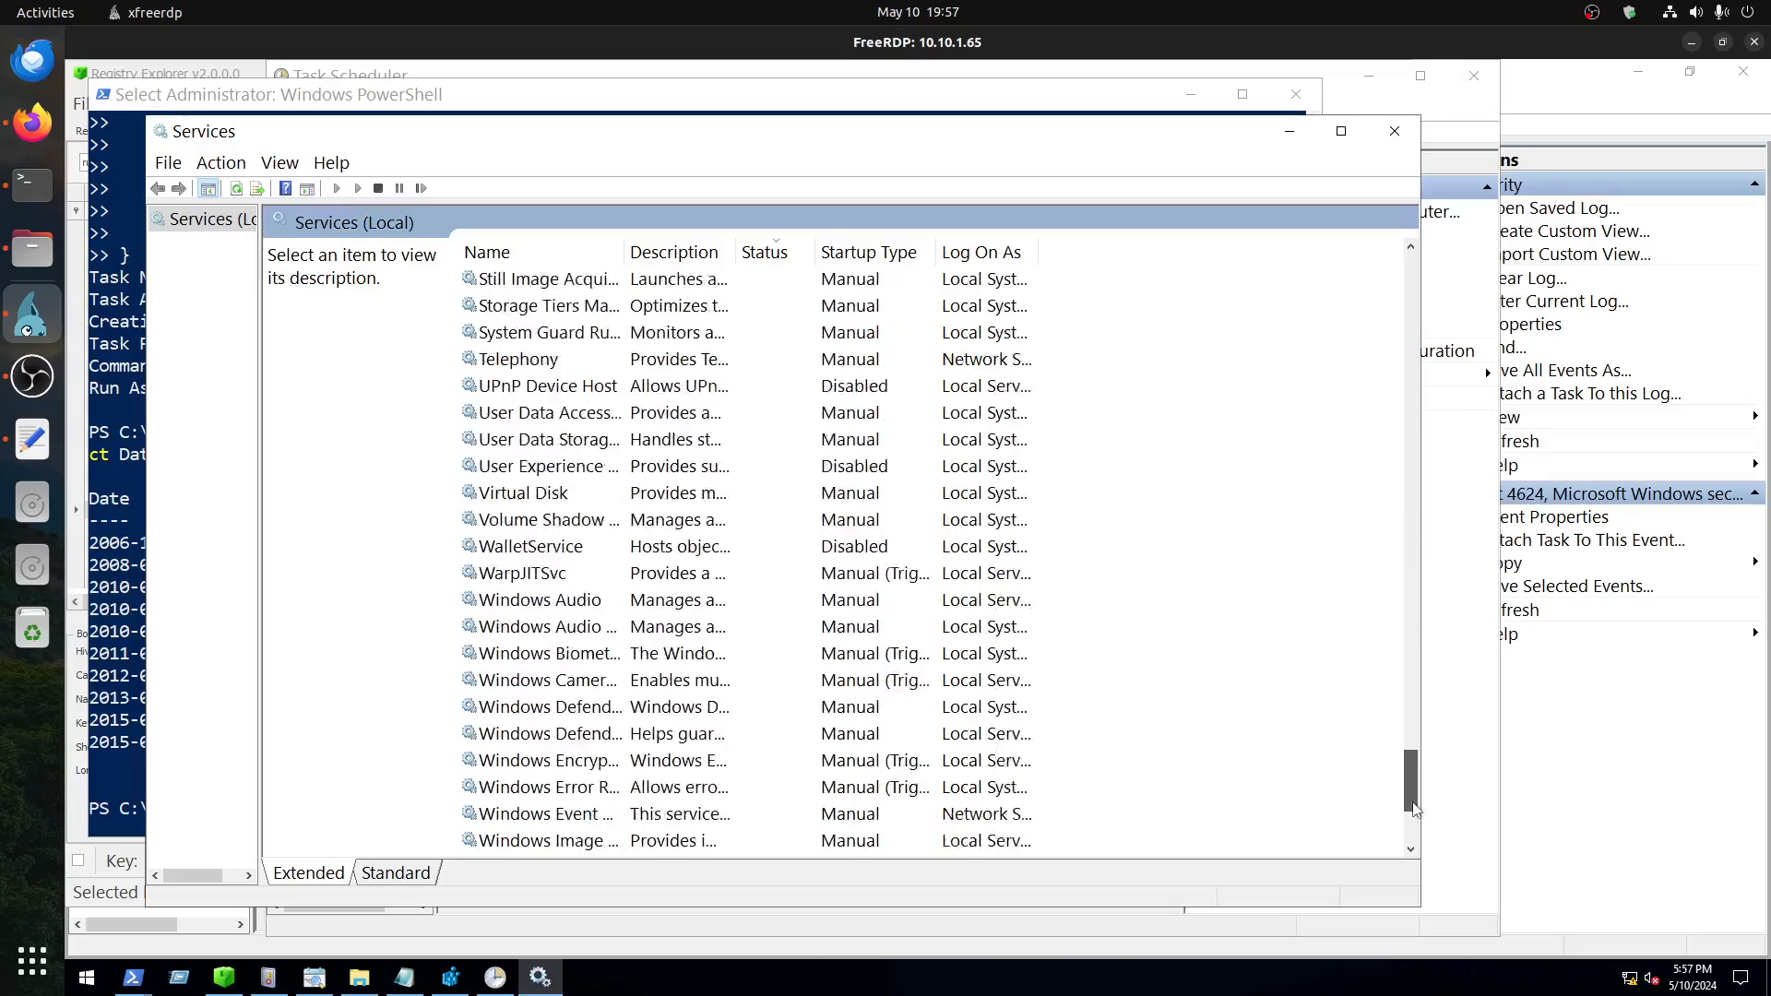
{"action": "scroll", "coordinate": [1409, 775], "scroll_direction": "up", "scroll_amount": 15}
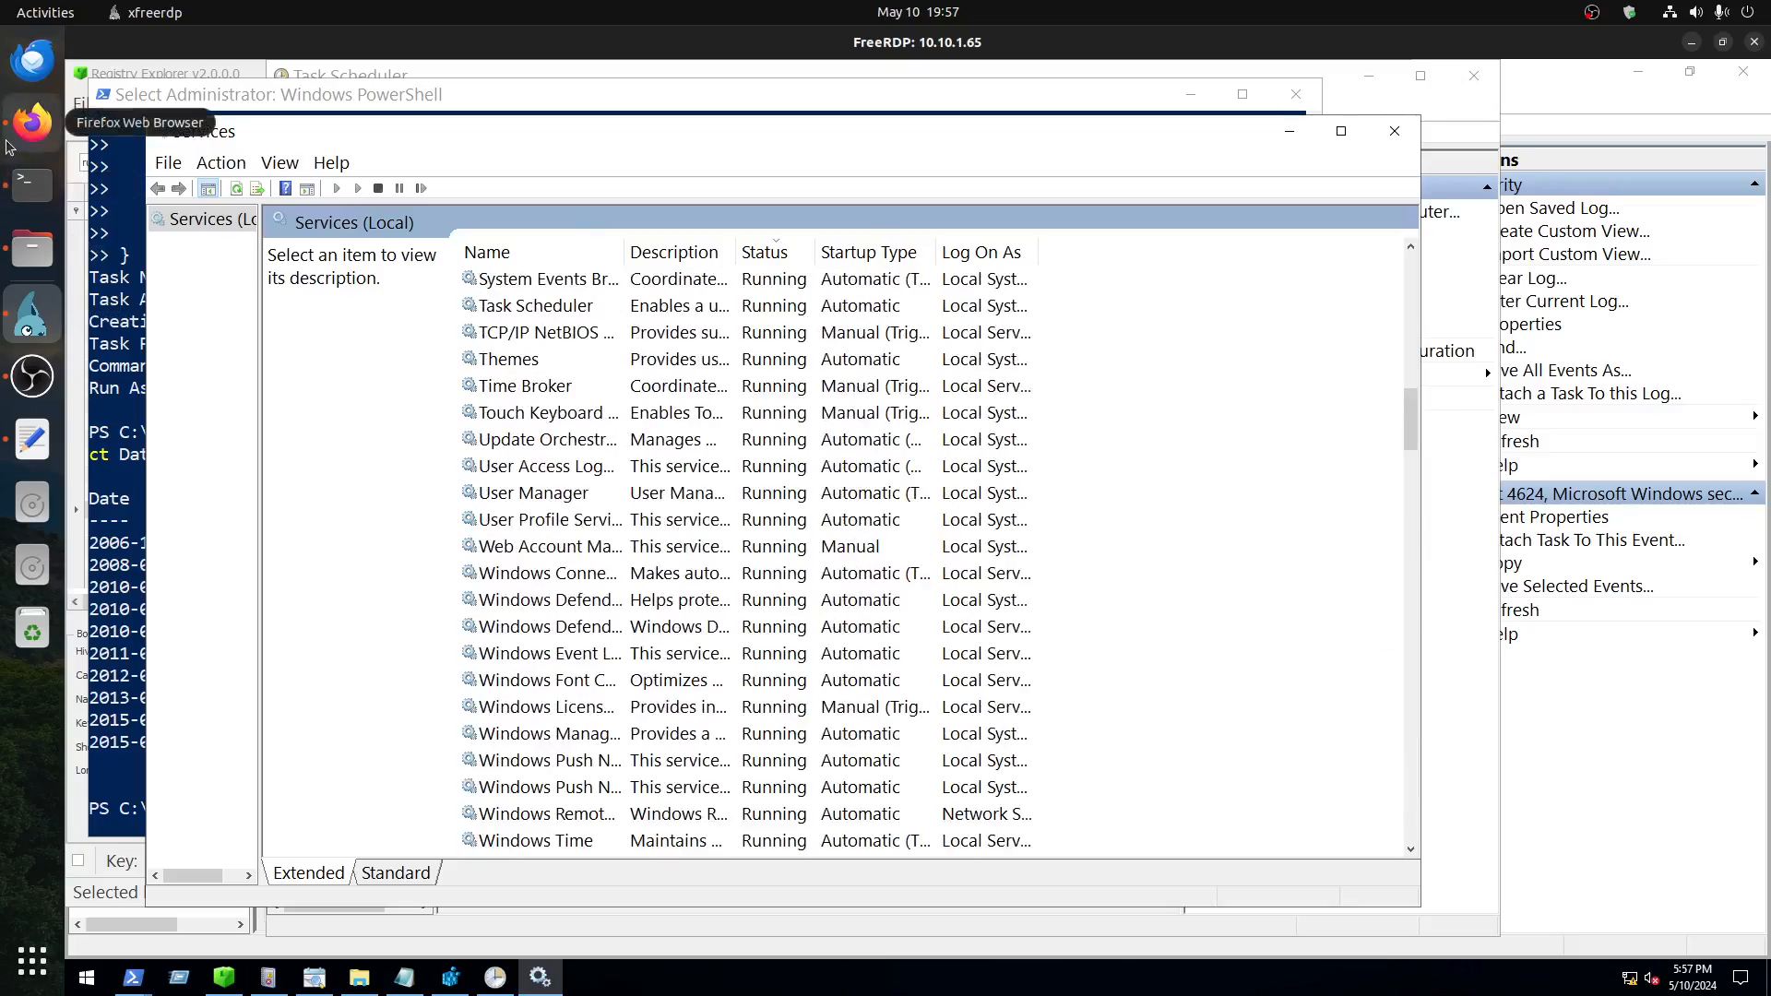
Step: In Firefox, read the rest of the Services task, from the Recovery settings and registry keys to the command-line utilities section
{"action": "left_click", "coordinate": [33, 120]}
{"action": "scroll", "coordinate": [1126, 660], "scroll_direction": "down", "scroll_amount": 10}
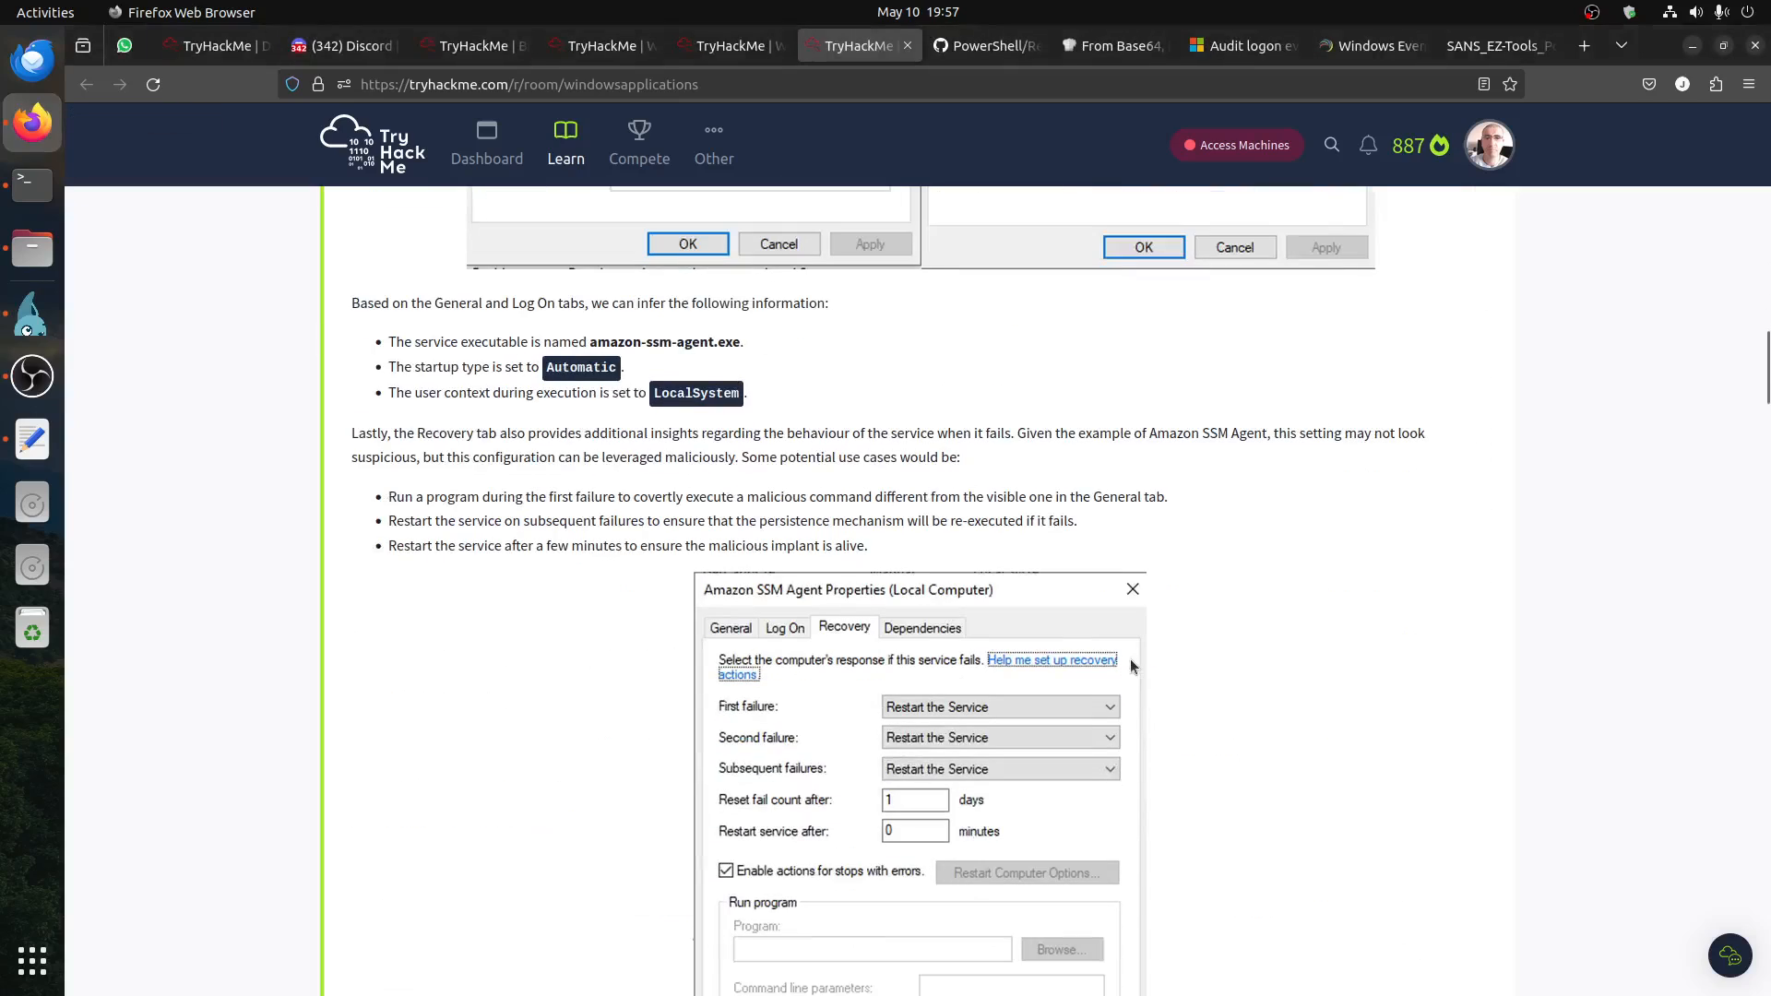
{"action": "scroll", "coordinate": [935, 709], "scroll_direction": "down", "scroll_amount": 15}
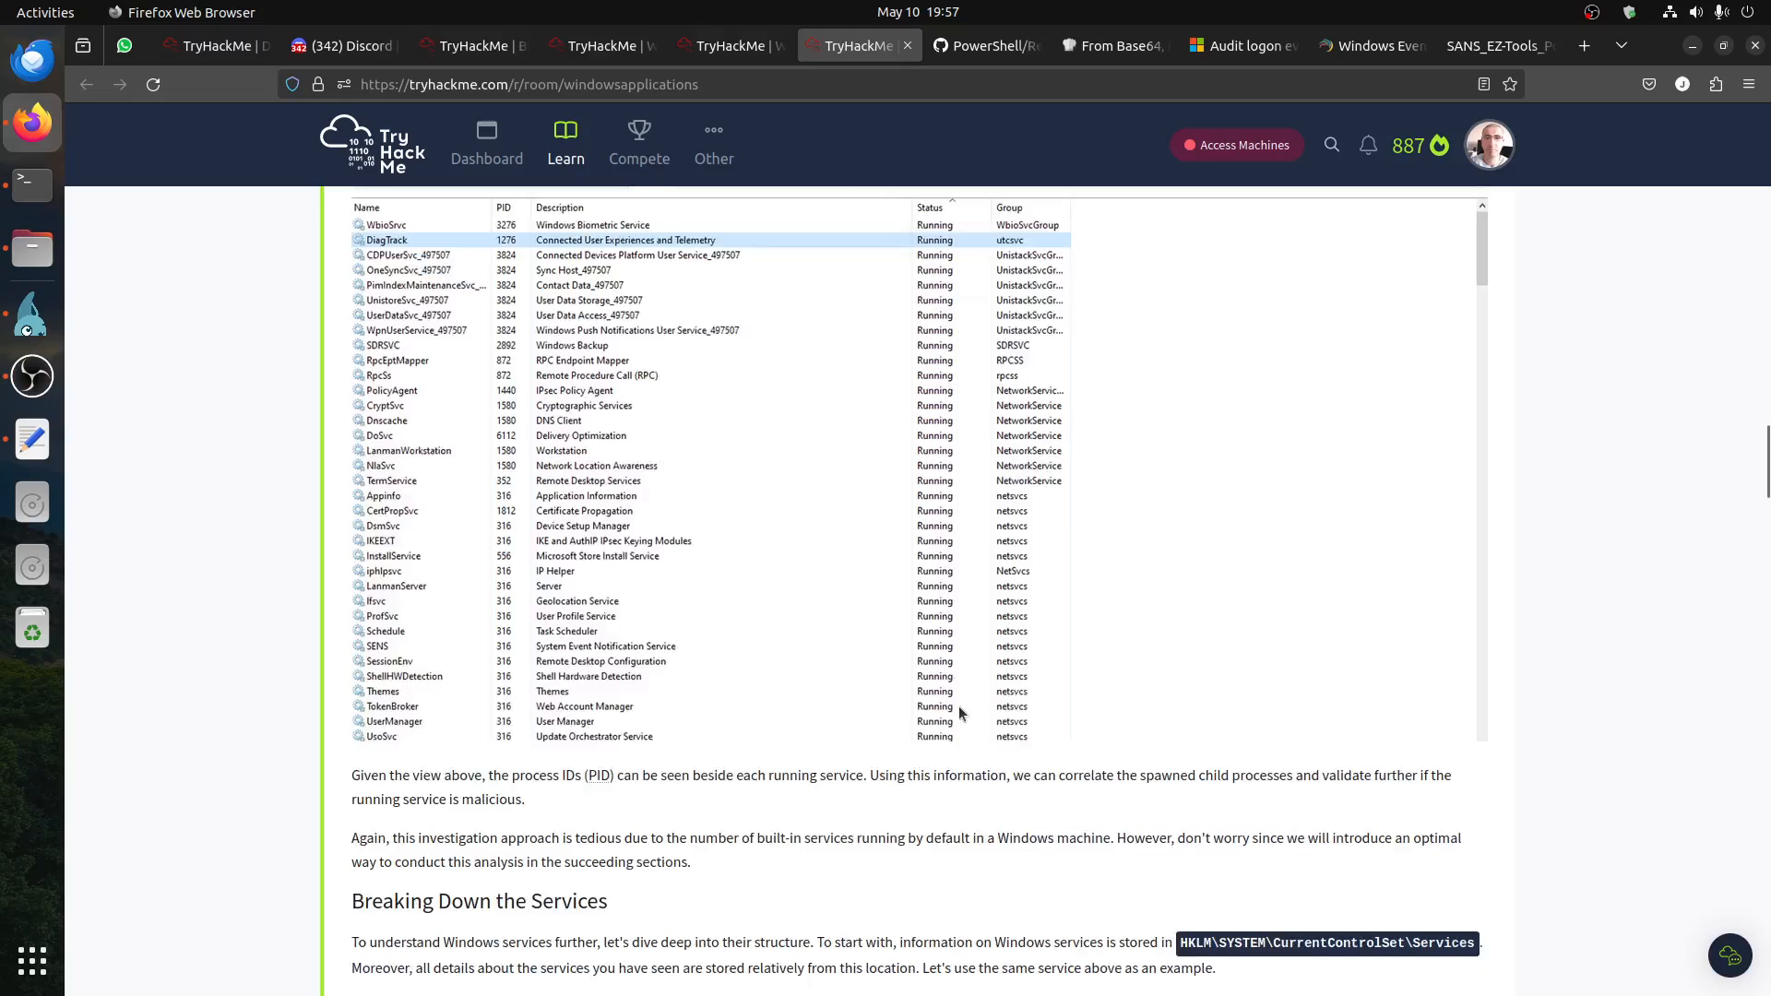
{"action": "scroll", "coordinate": [956, 699], "scroll_direction": "up", "scroll_amount": 5}
{"action": "scroll", "coordinate": [964, 698], "scroll_direction": "down", "scroll_amount": 6}
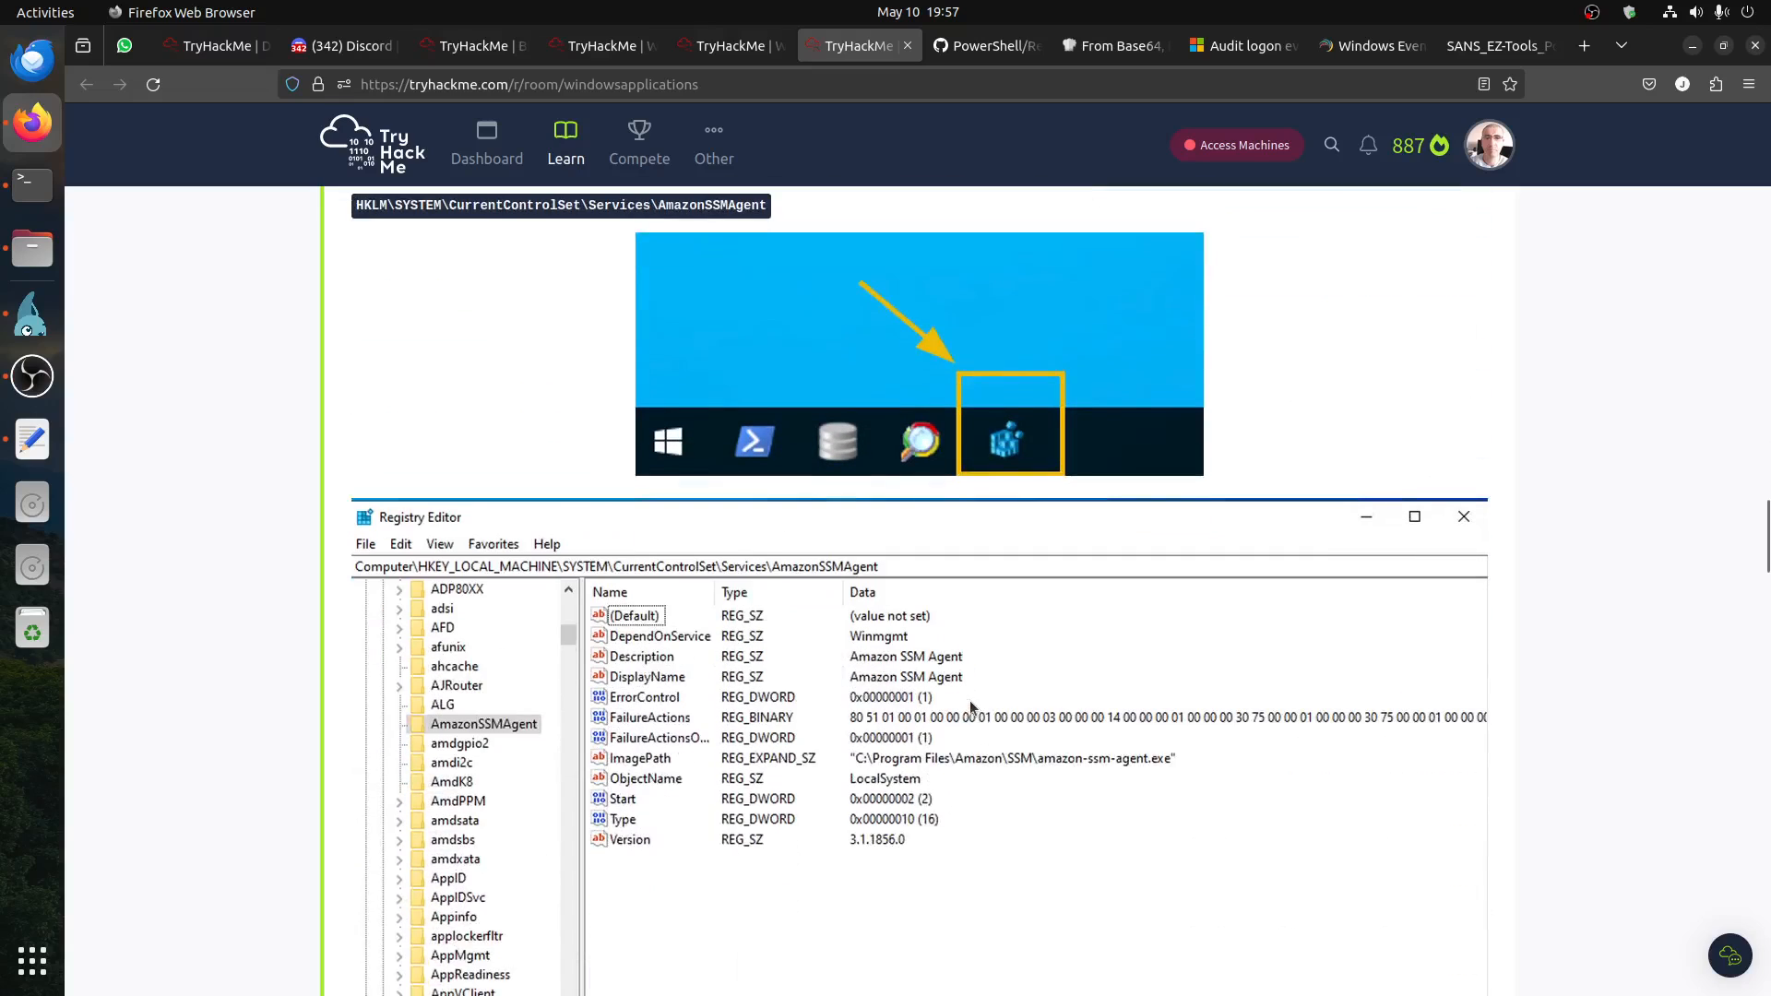
{"action": "scroll", "coordinate": [971, 700], "scroll_direction": "down", "scroll_amount": 1}
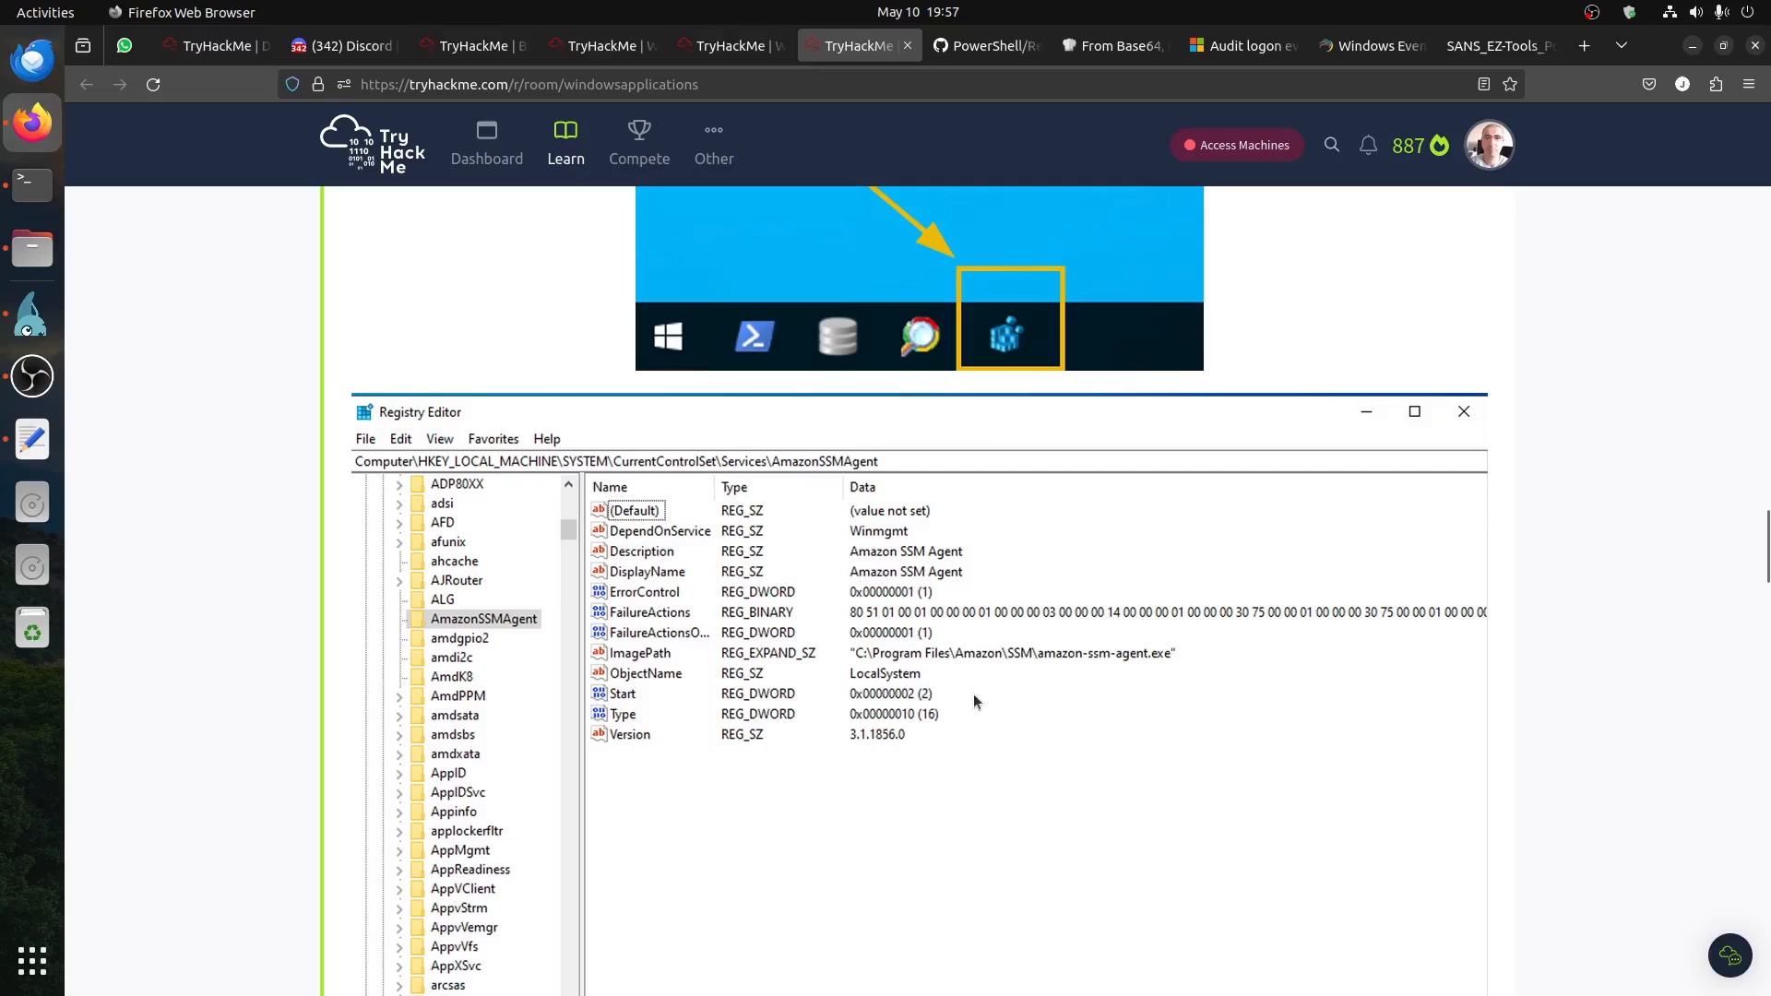
{"action": "scroll", "coordinate": [976, 699], "scroll_direction": "down", "scroll_amount": 8}
{"action": "scroll", "coordinate": [978, 696], "scroll_direction": "down", "scroll_amount": 8}
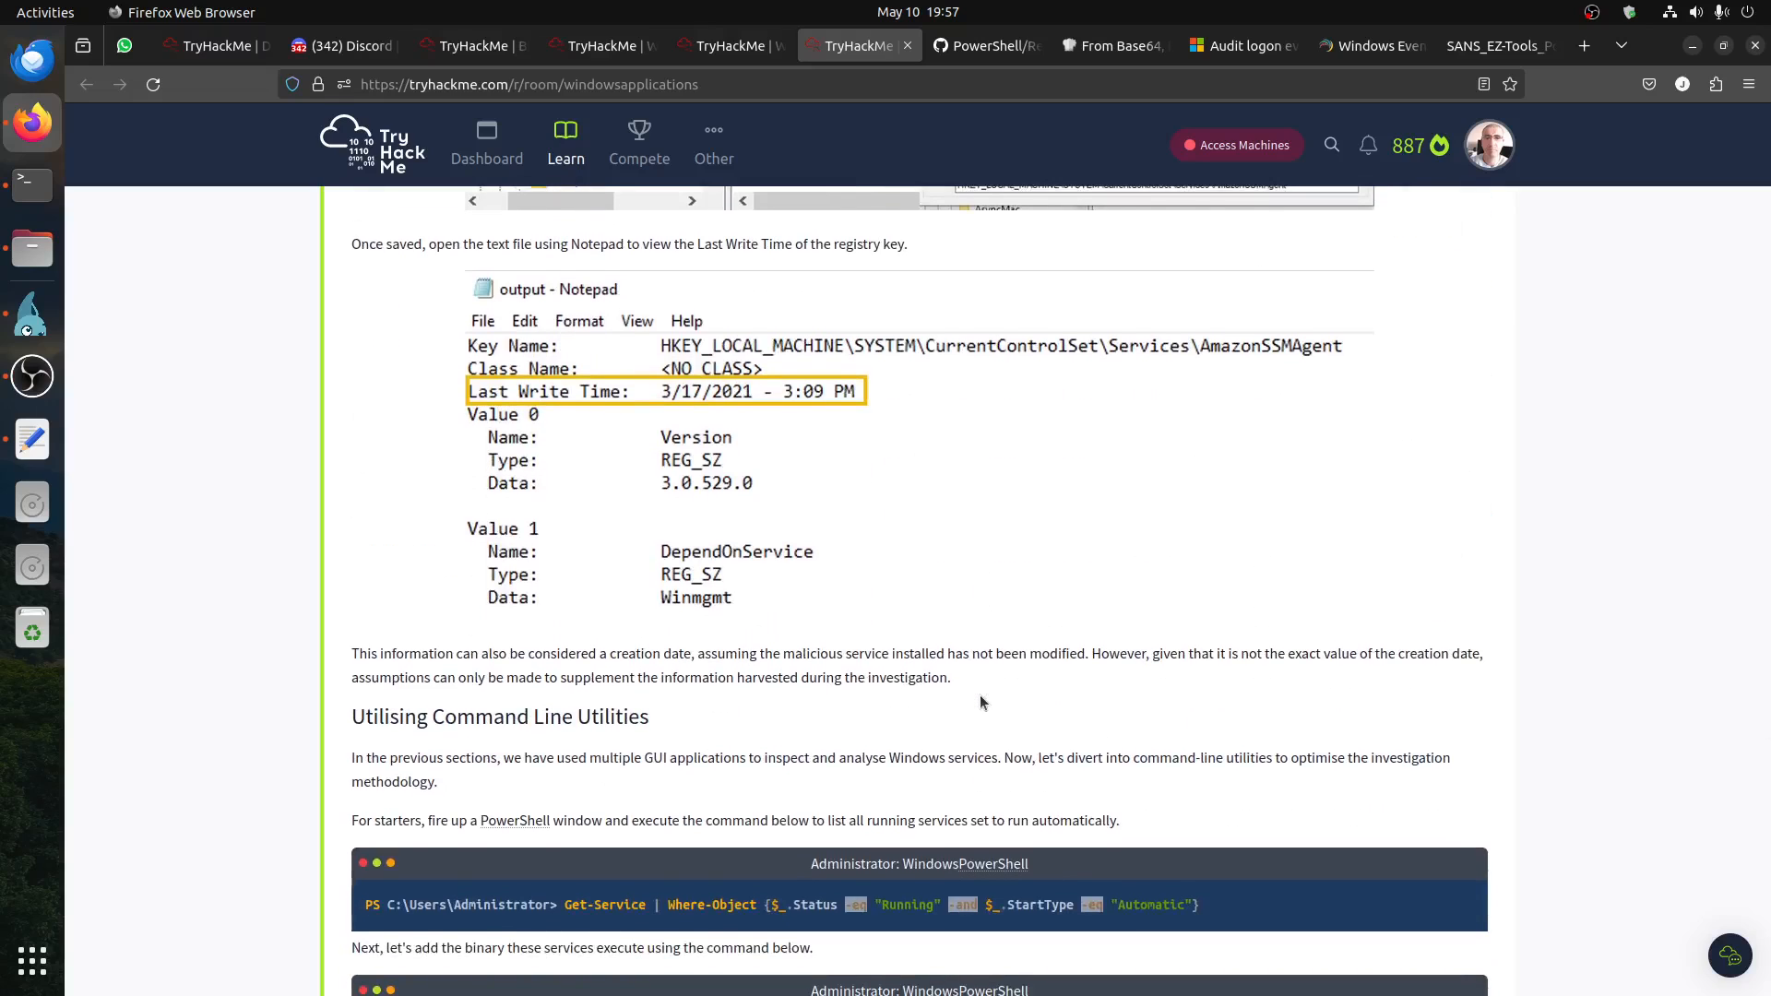
{"action": "scroll", "coordinate": [979, 695], "scroll_direction": "down", "scroll_amount": 4}
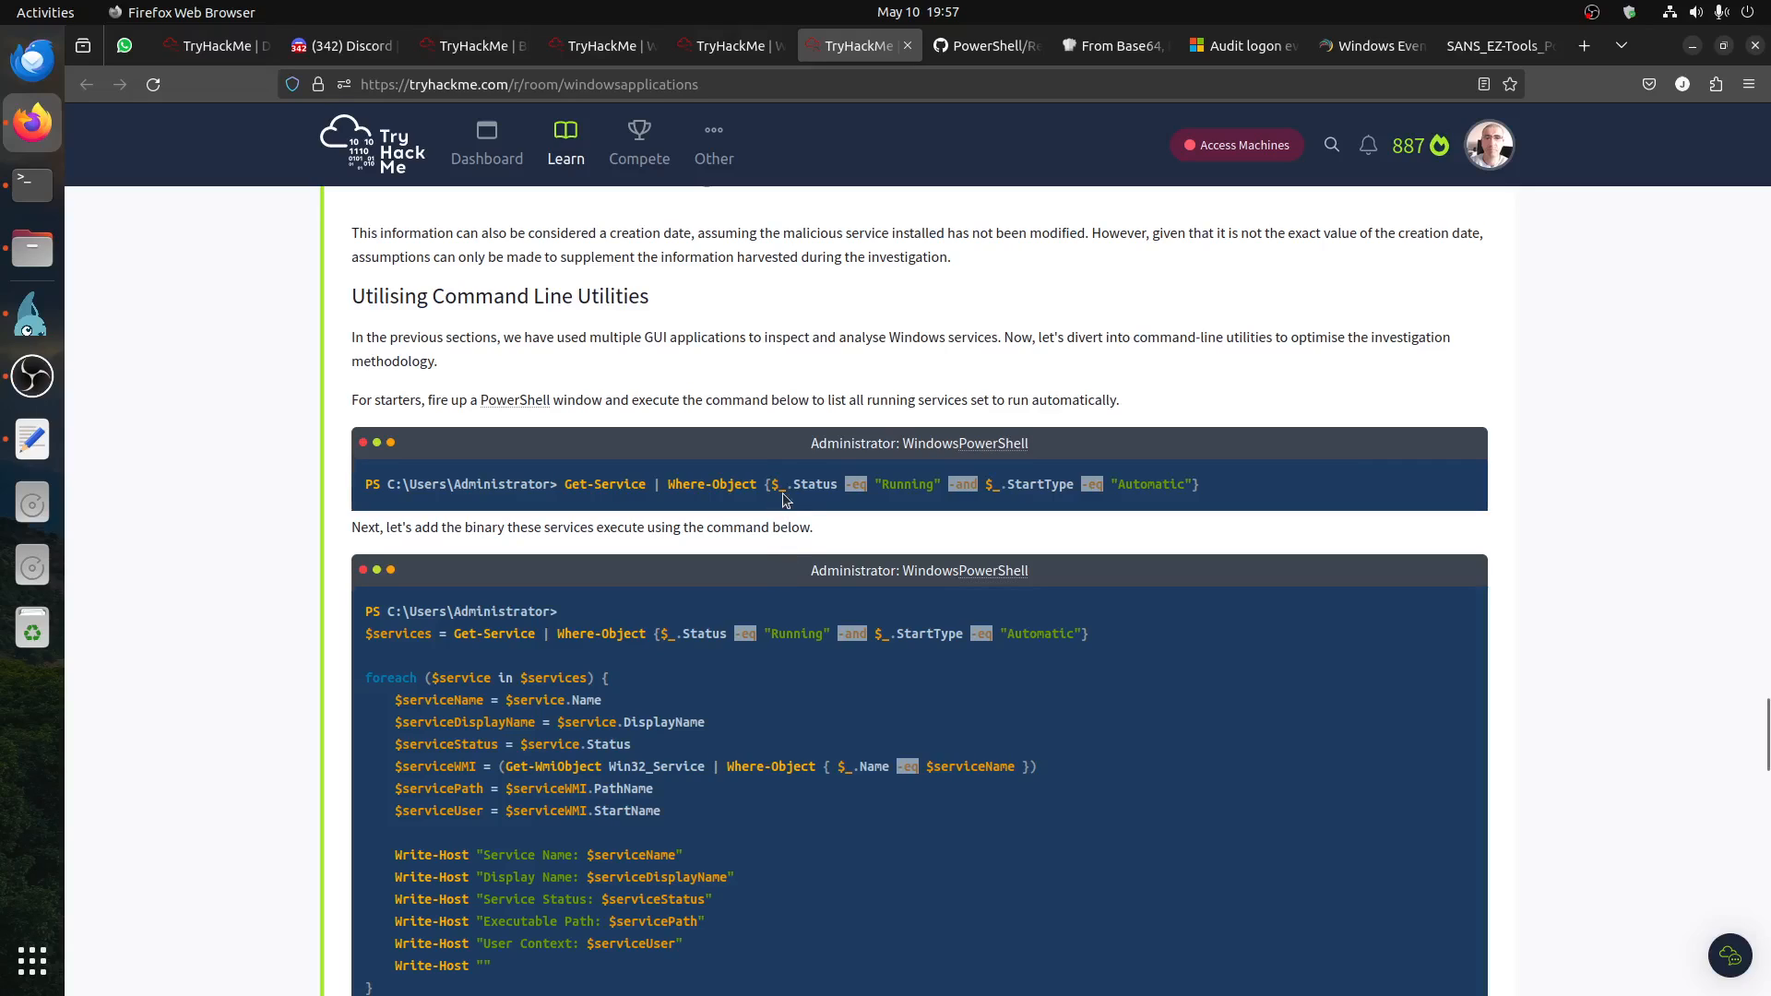
Step: Copy the page's Get-Service command for running services with Automatic start type and run it in the remote machine's second PowerShell window
{"action": "triple_click", "coordinate": [574, 483]}
{"action": "key", "text": "ctrl+c"}
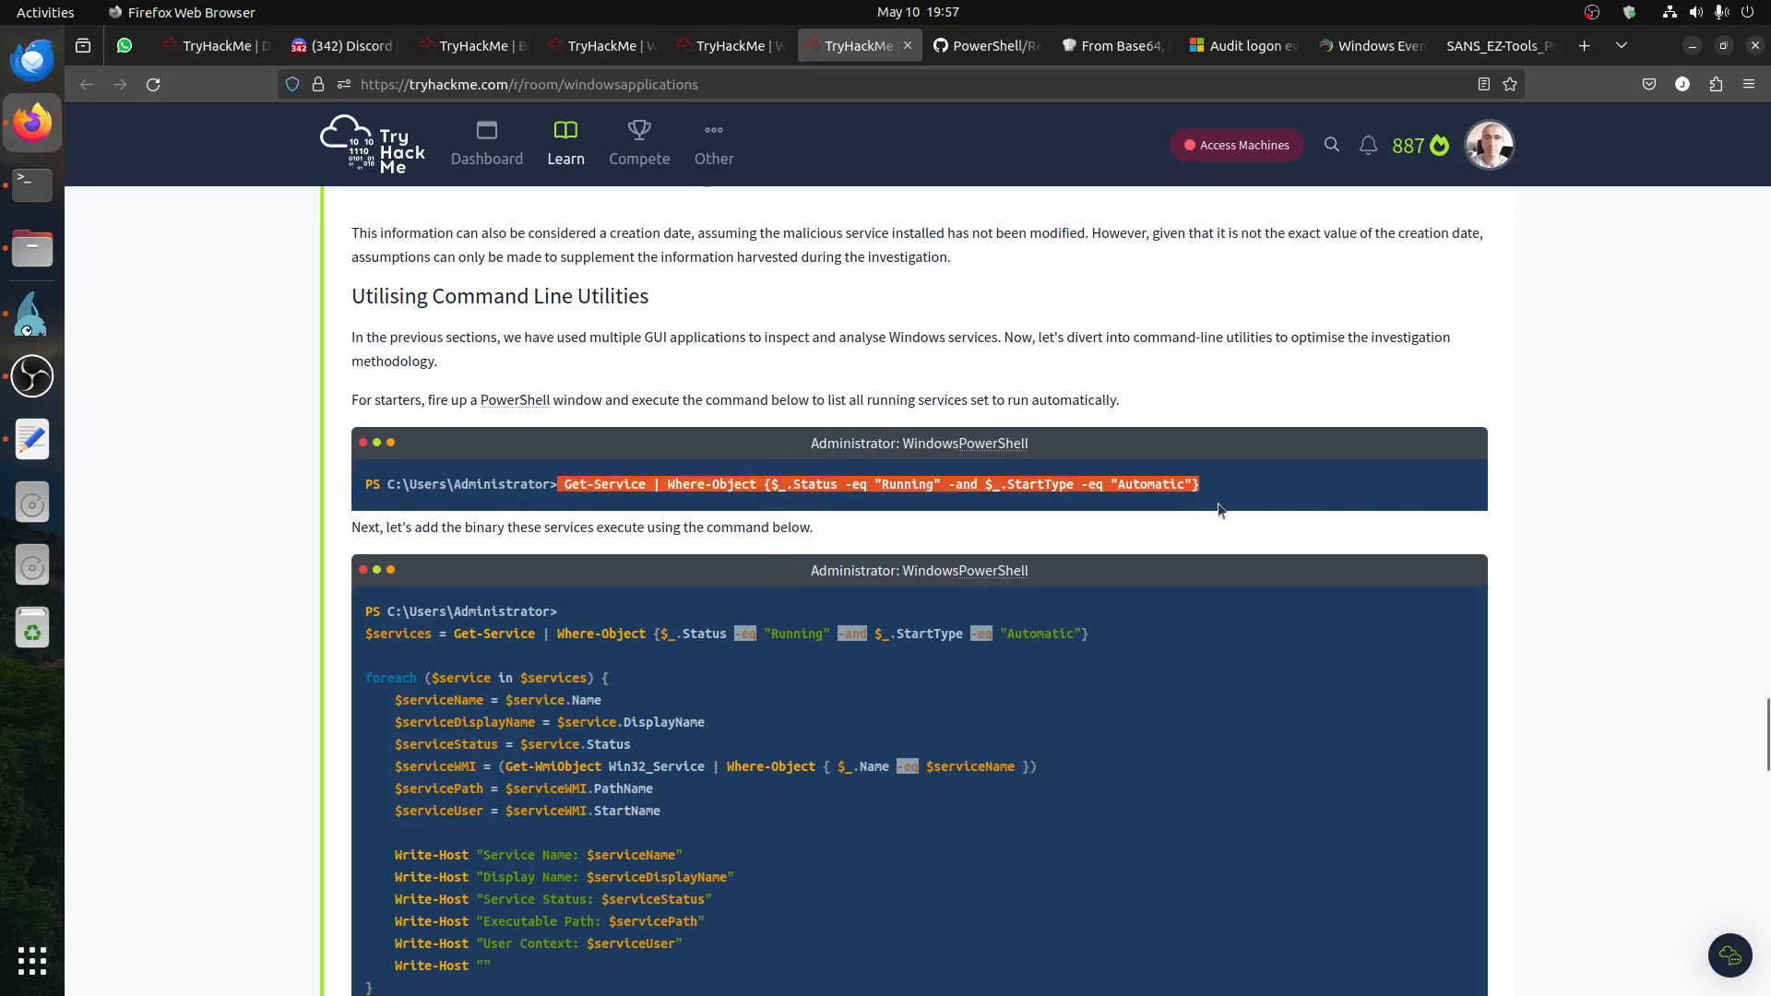
{"action": "right_click", "coordinate": [1162, 483]}
{"action": "left_click", "coordinate": [1199, 499]}
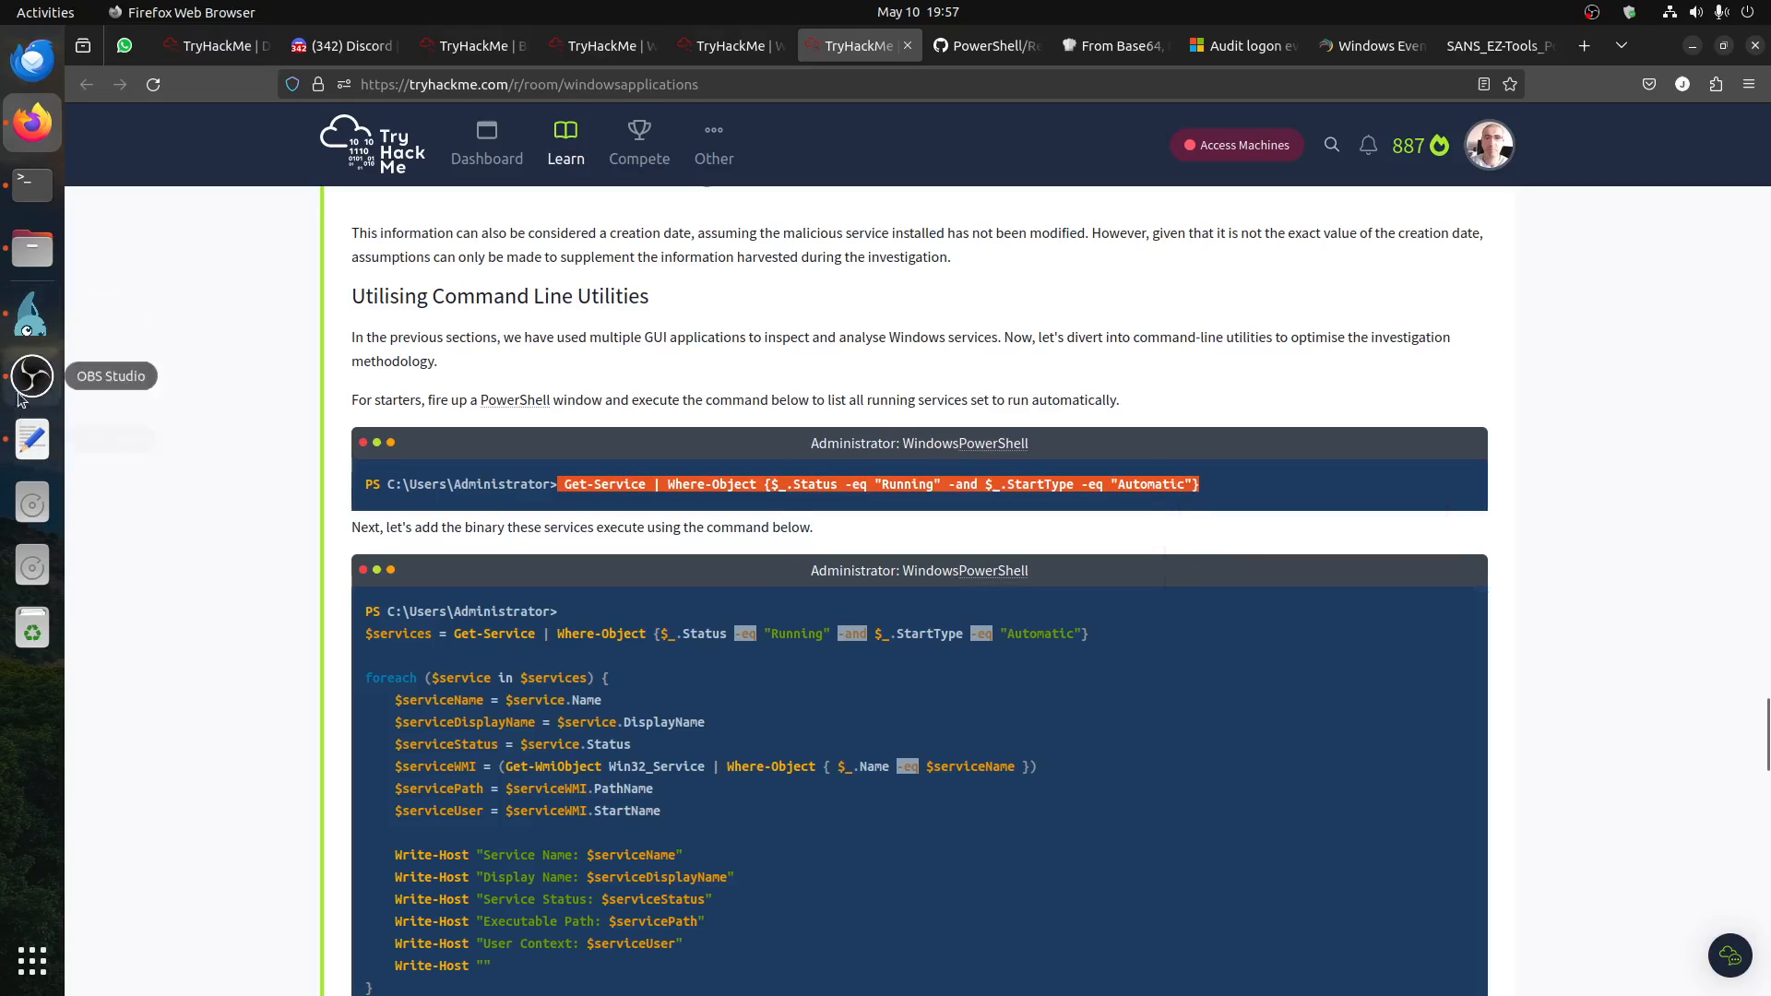
{"action": "left_click", "coordinate": [31, 313]}
{"action": "mouse_move", "coordinate": [131, 979]}
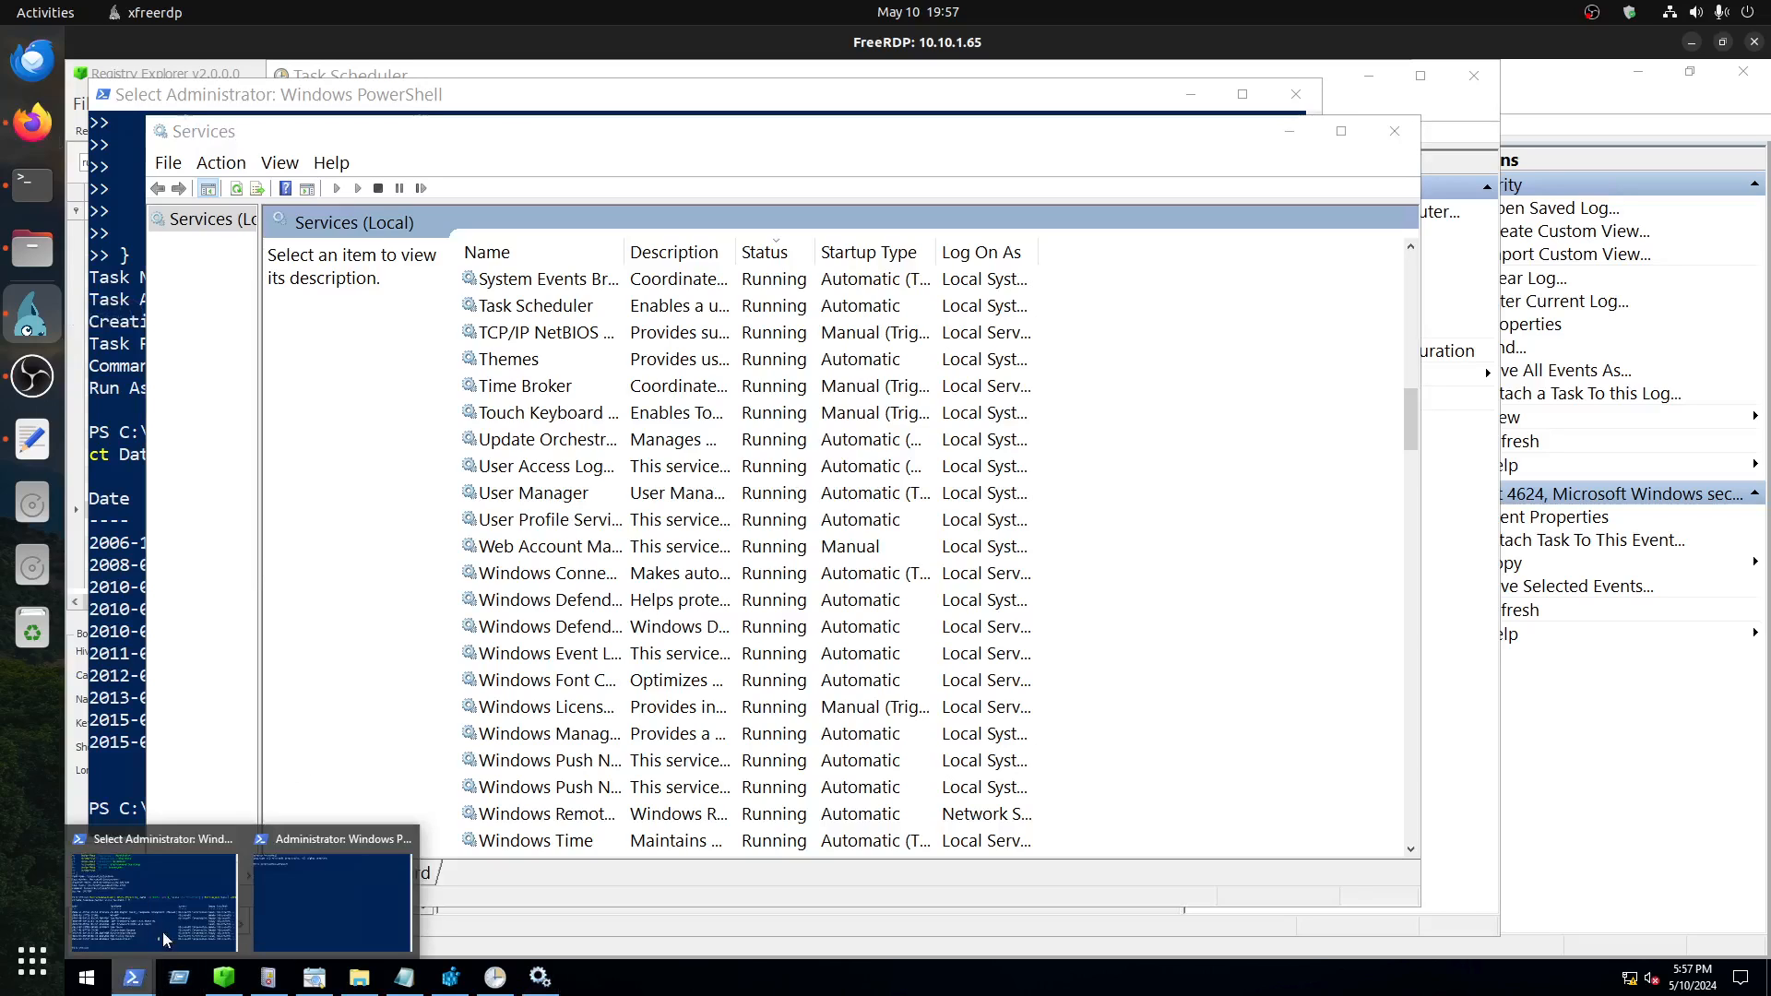
{"action": "left_click", "coordinate": [344, 890]}
{"action": "key", "text": "ctrl+v"}
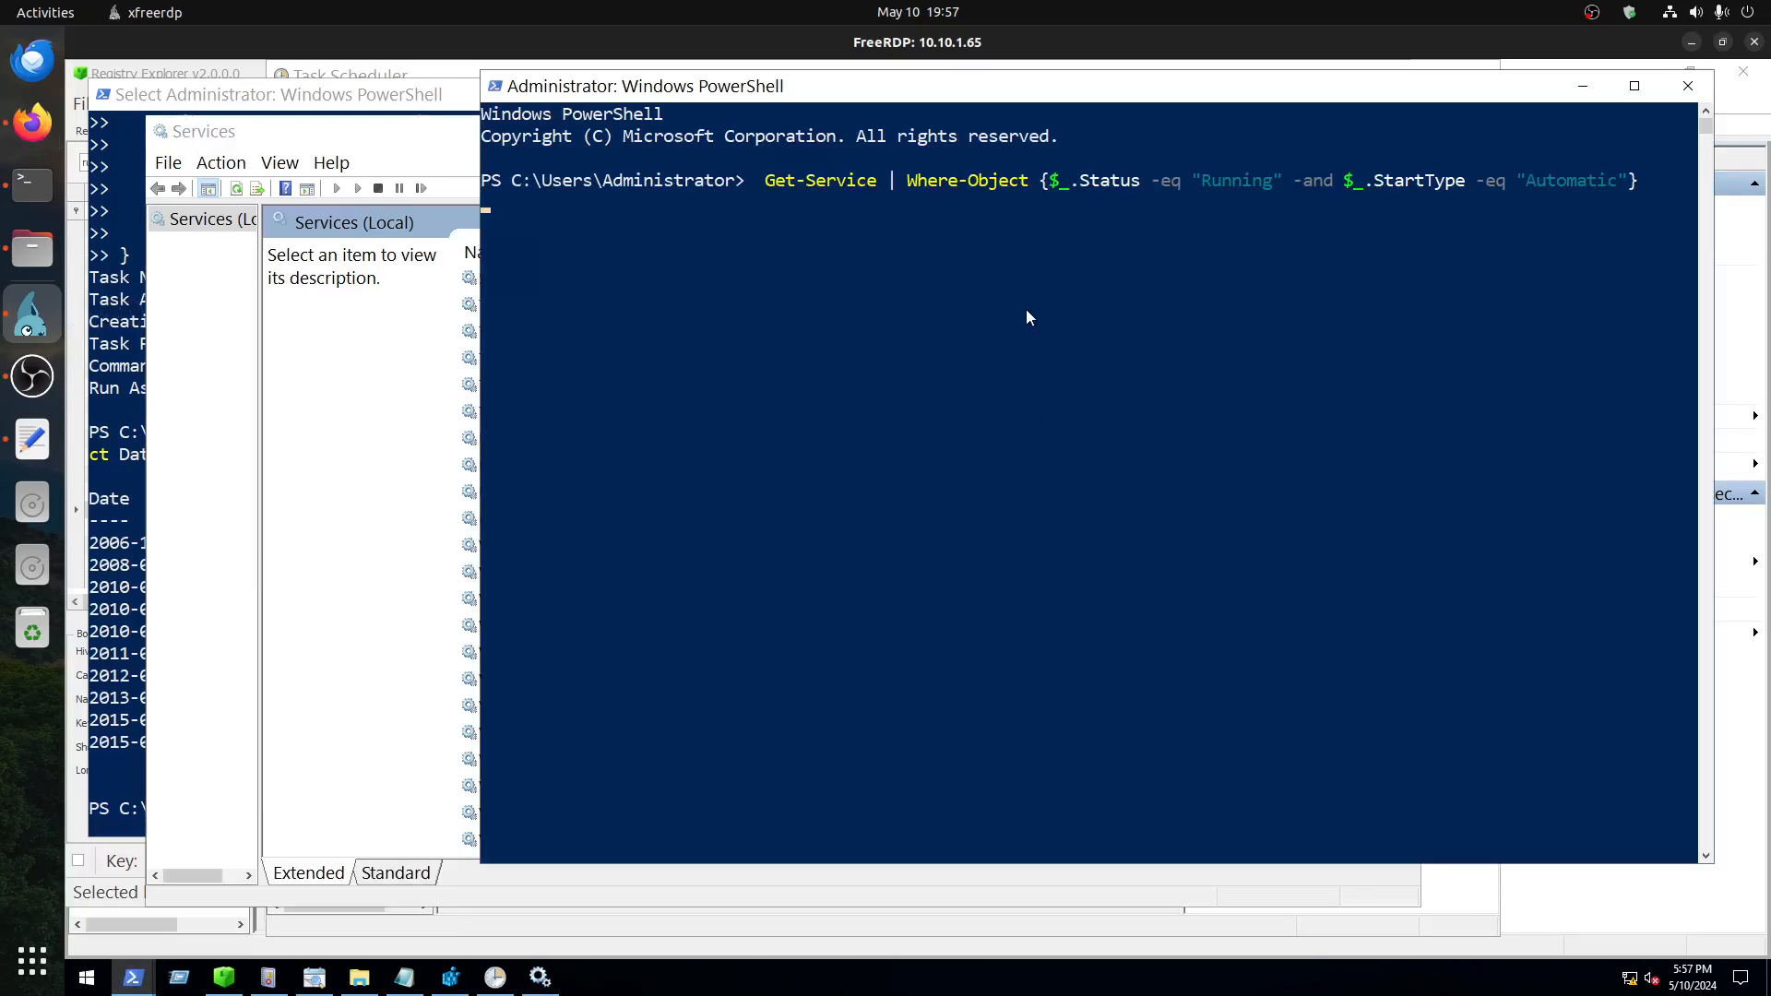
{"action": "key", "text": "Return"}
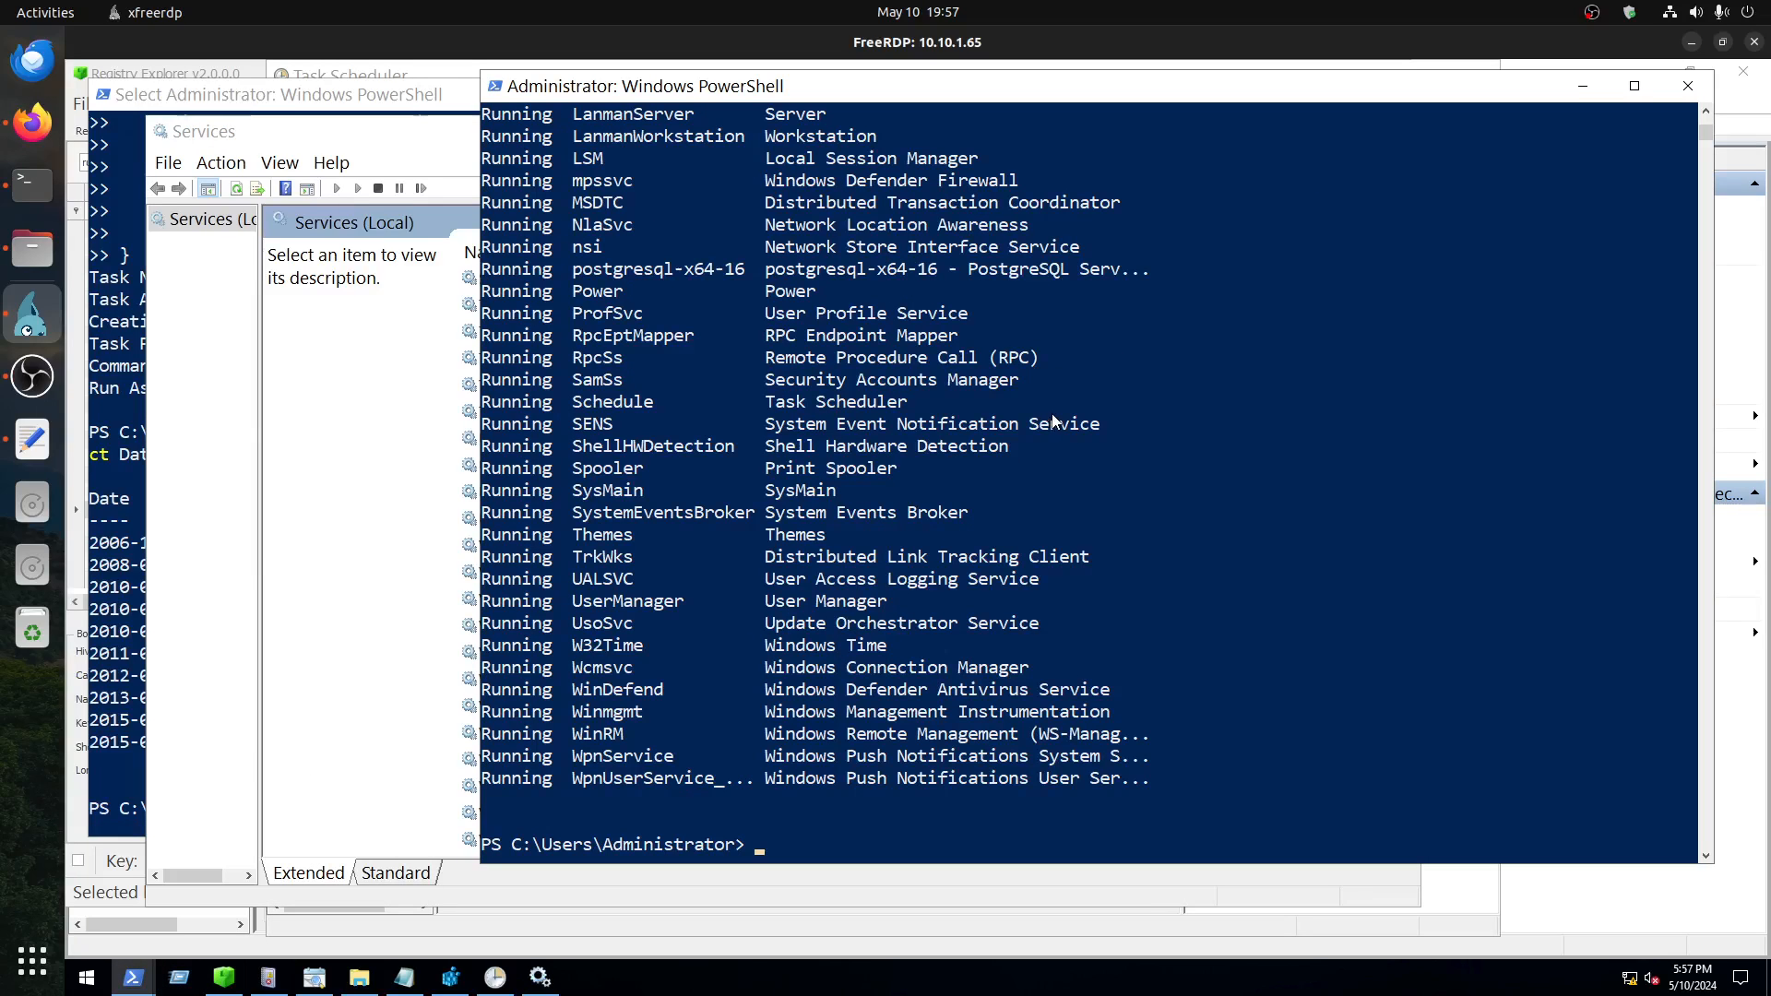
Step: In Firefox, read the remaining service scripts and the paragraph about reviewing stopped services that start automatically on boot
{"action": "left_click", "coordinate": [32, 122]}
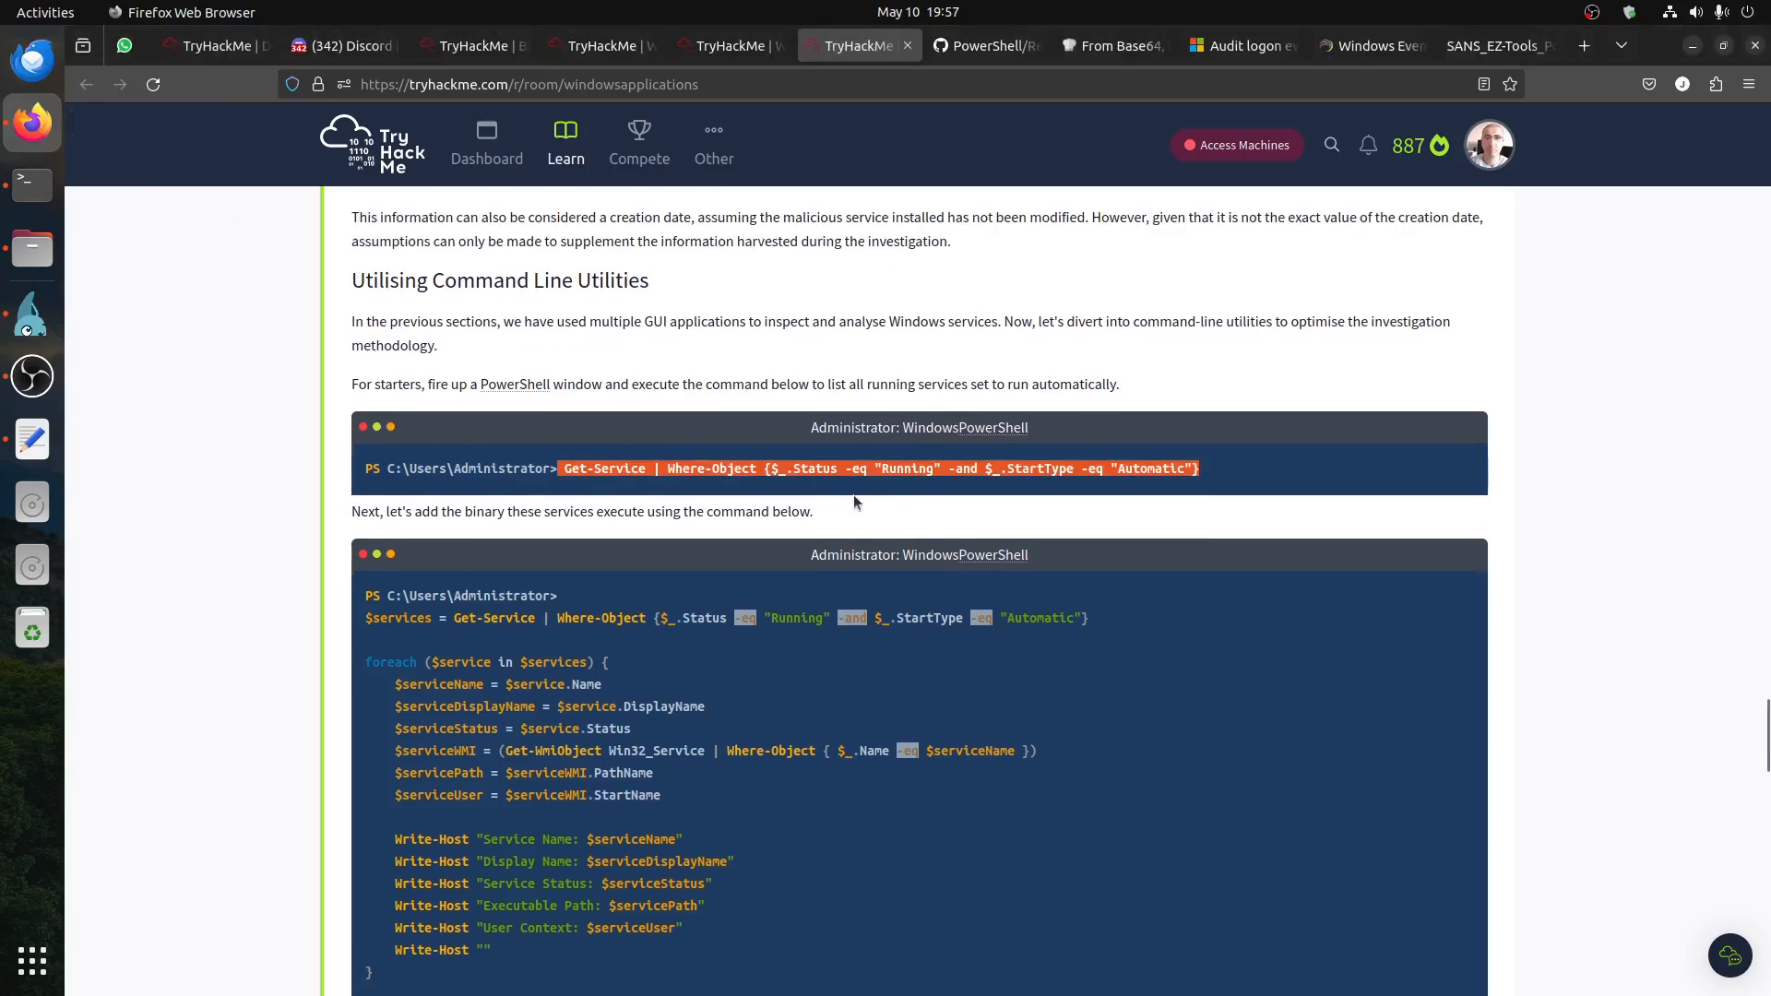
{"action": "scroll", "coordinate": [856, 503], "scroll_direction": "down", "scroll_amount": 3}
{"action": "scroll", "coordinate": [578, 562], "scroll_direction": "down", "scroll_amount": 3}
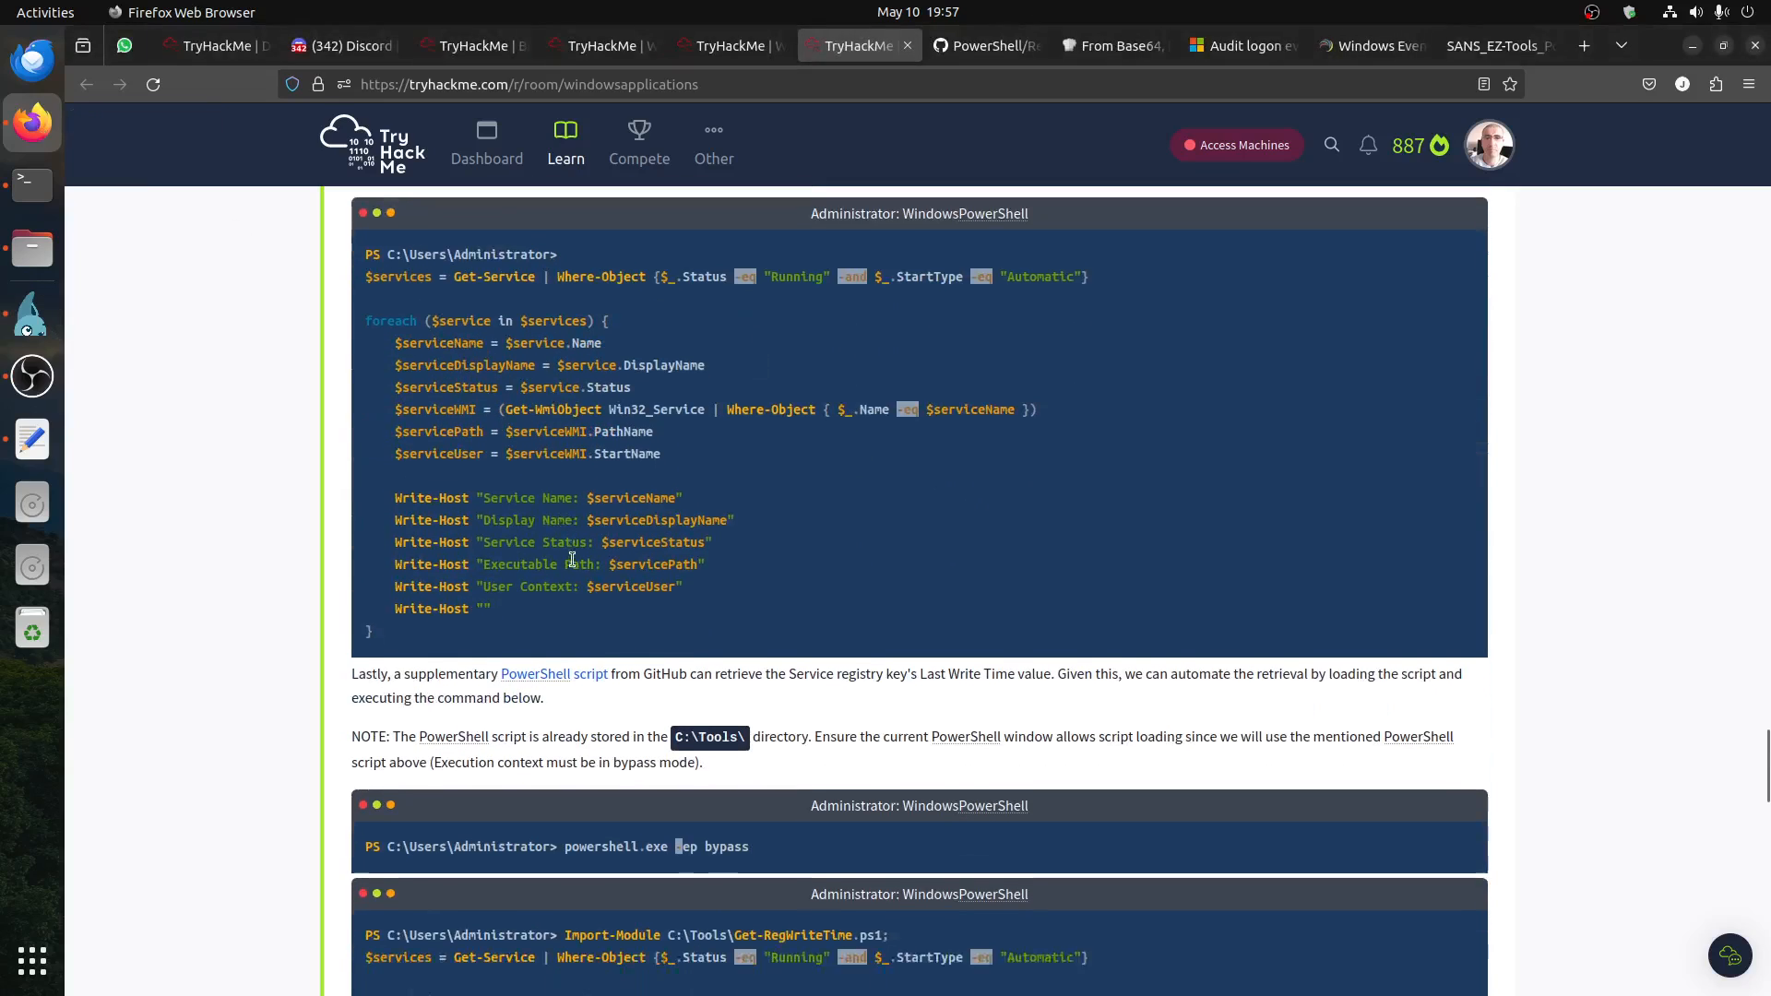
{"action": "scroll", "coordinate": [576, 557], "scroll_direction": "down", "scroll_amount": 20}
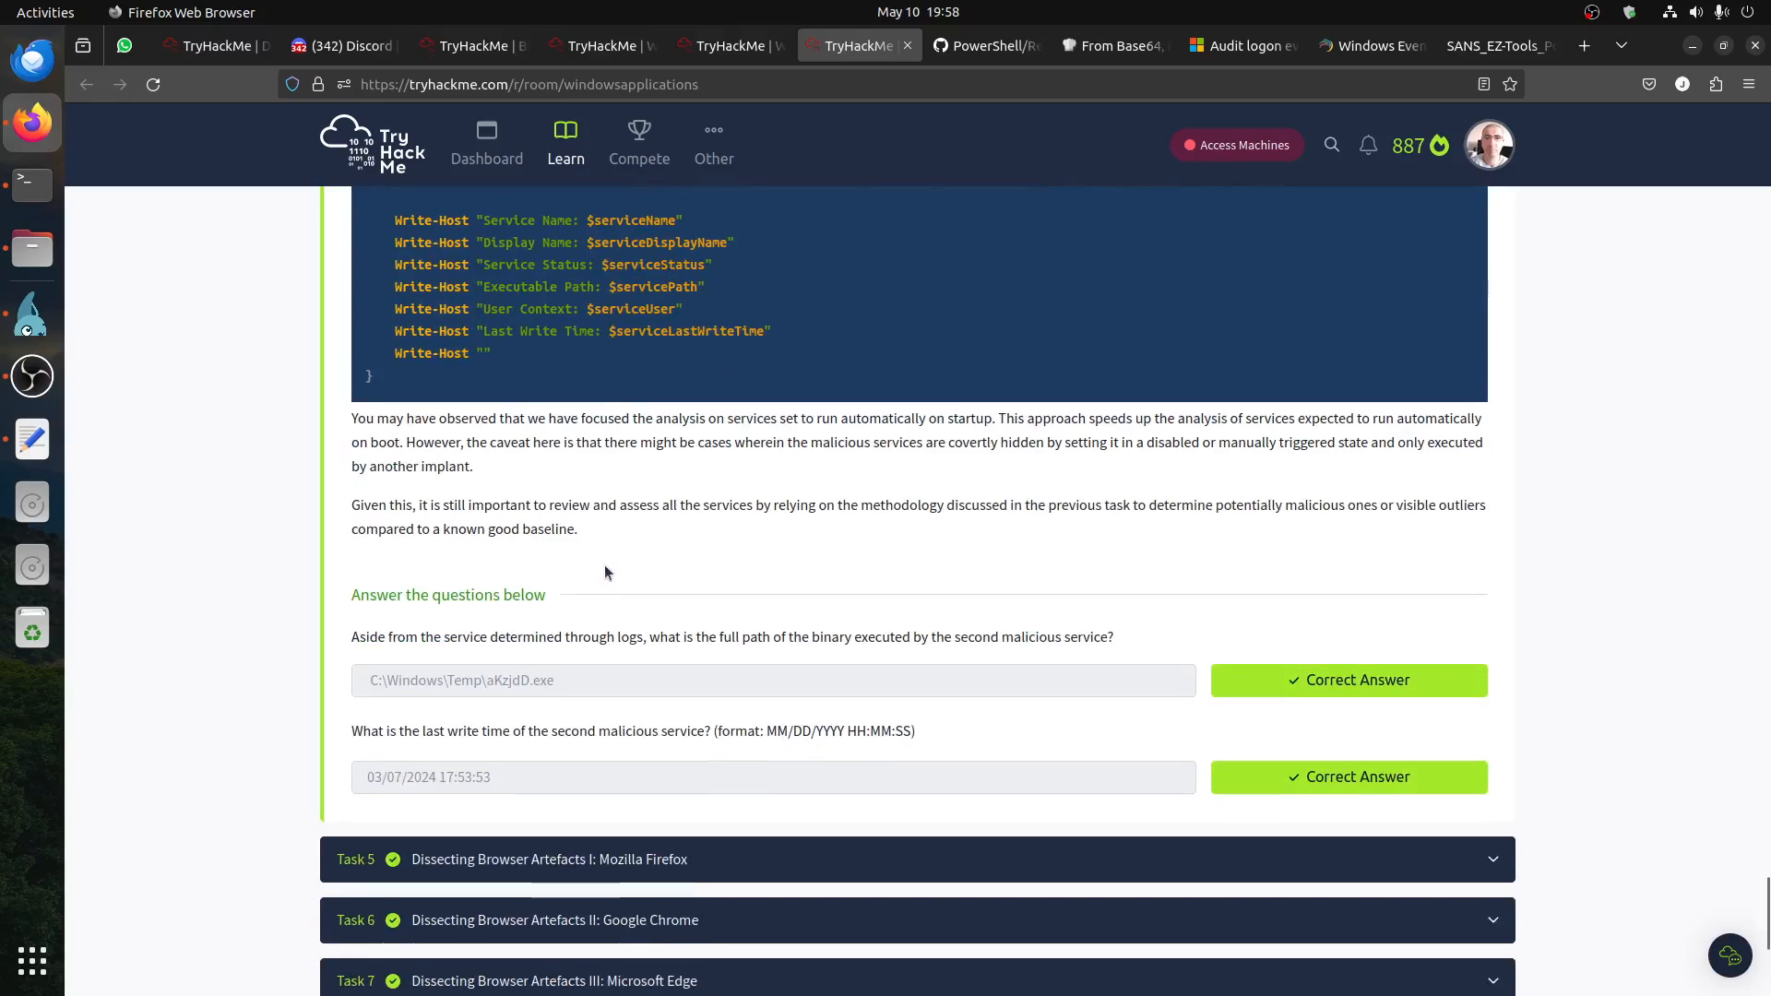
{"action": "scroll", "coordinate": [610, 561], "scroll_direction": "up", "scroll_amount": 8}
{"action": "scroll", "coordinate": [612, 560], "scroll_direction": "up", "scroll_amount": 2}
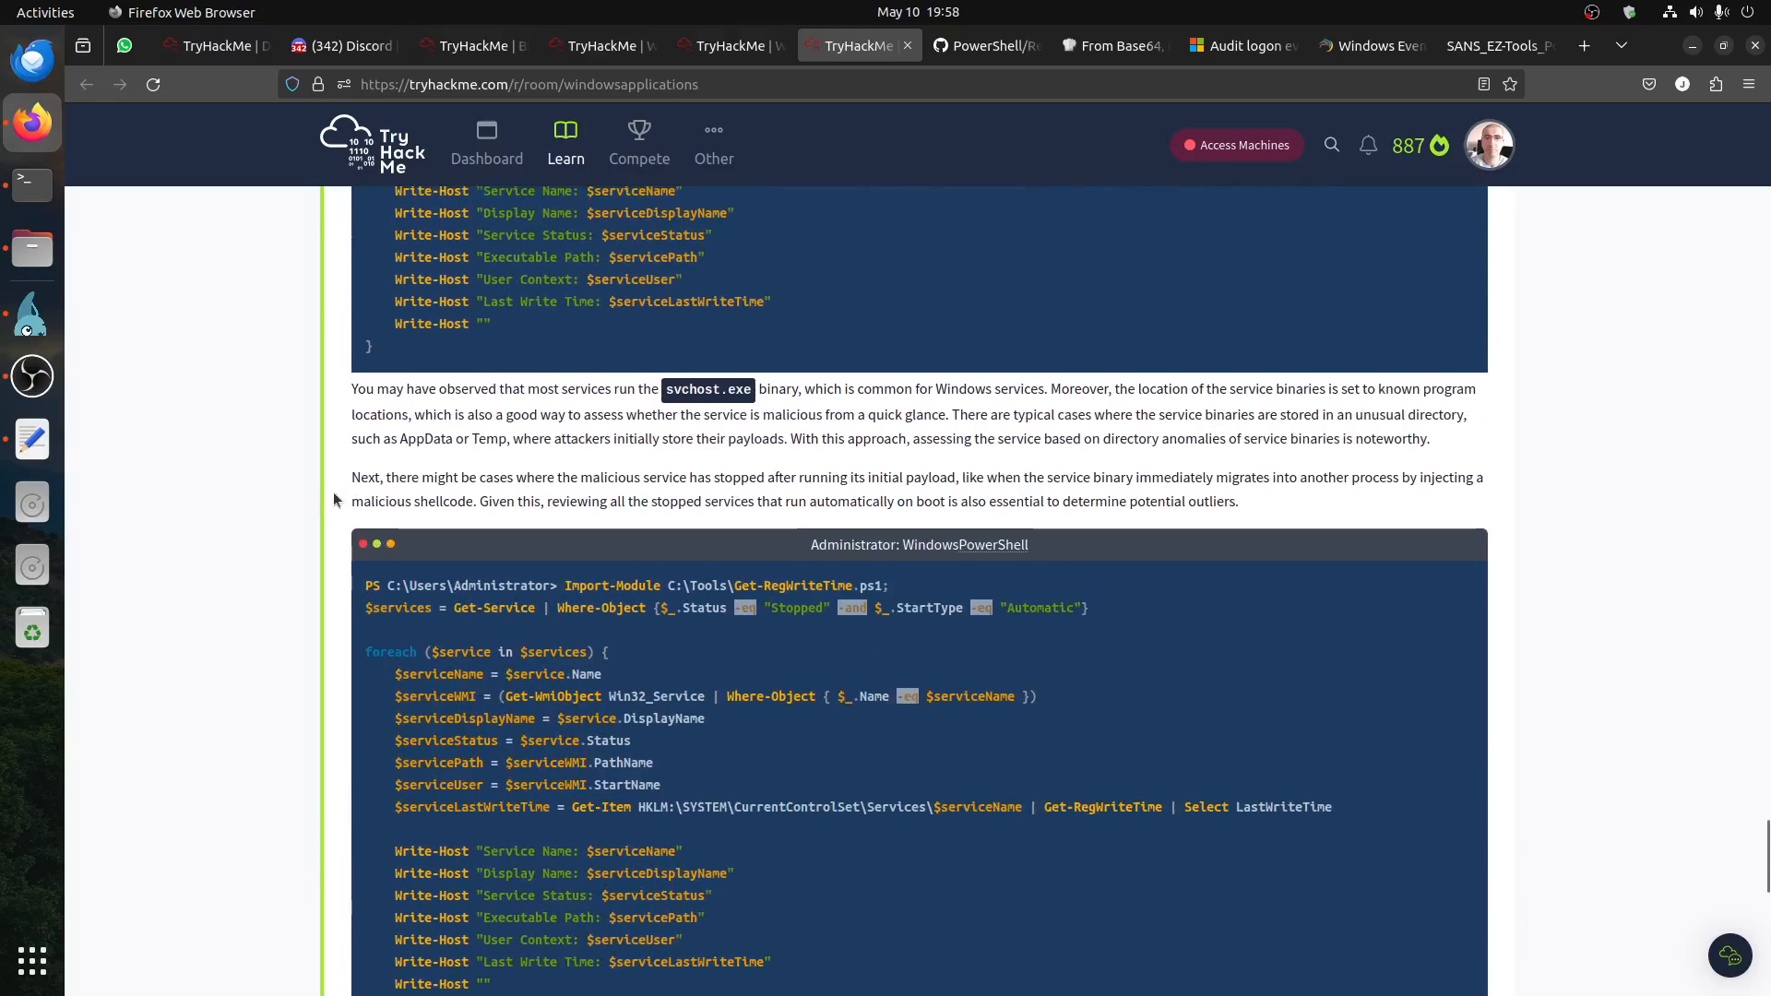
{"action": "left_click_drag", "start_coordinate": [433, 478], "coordinate": [600, 502]}
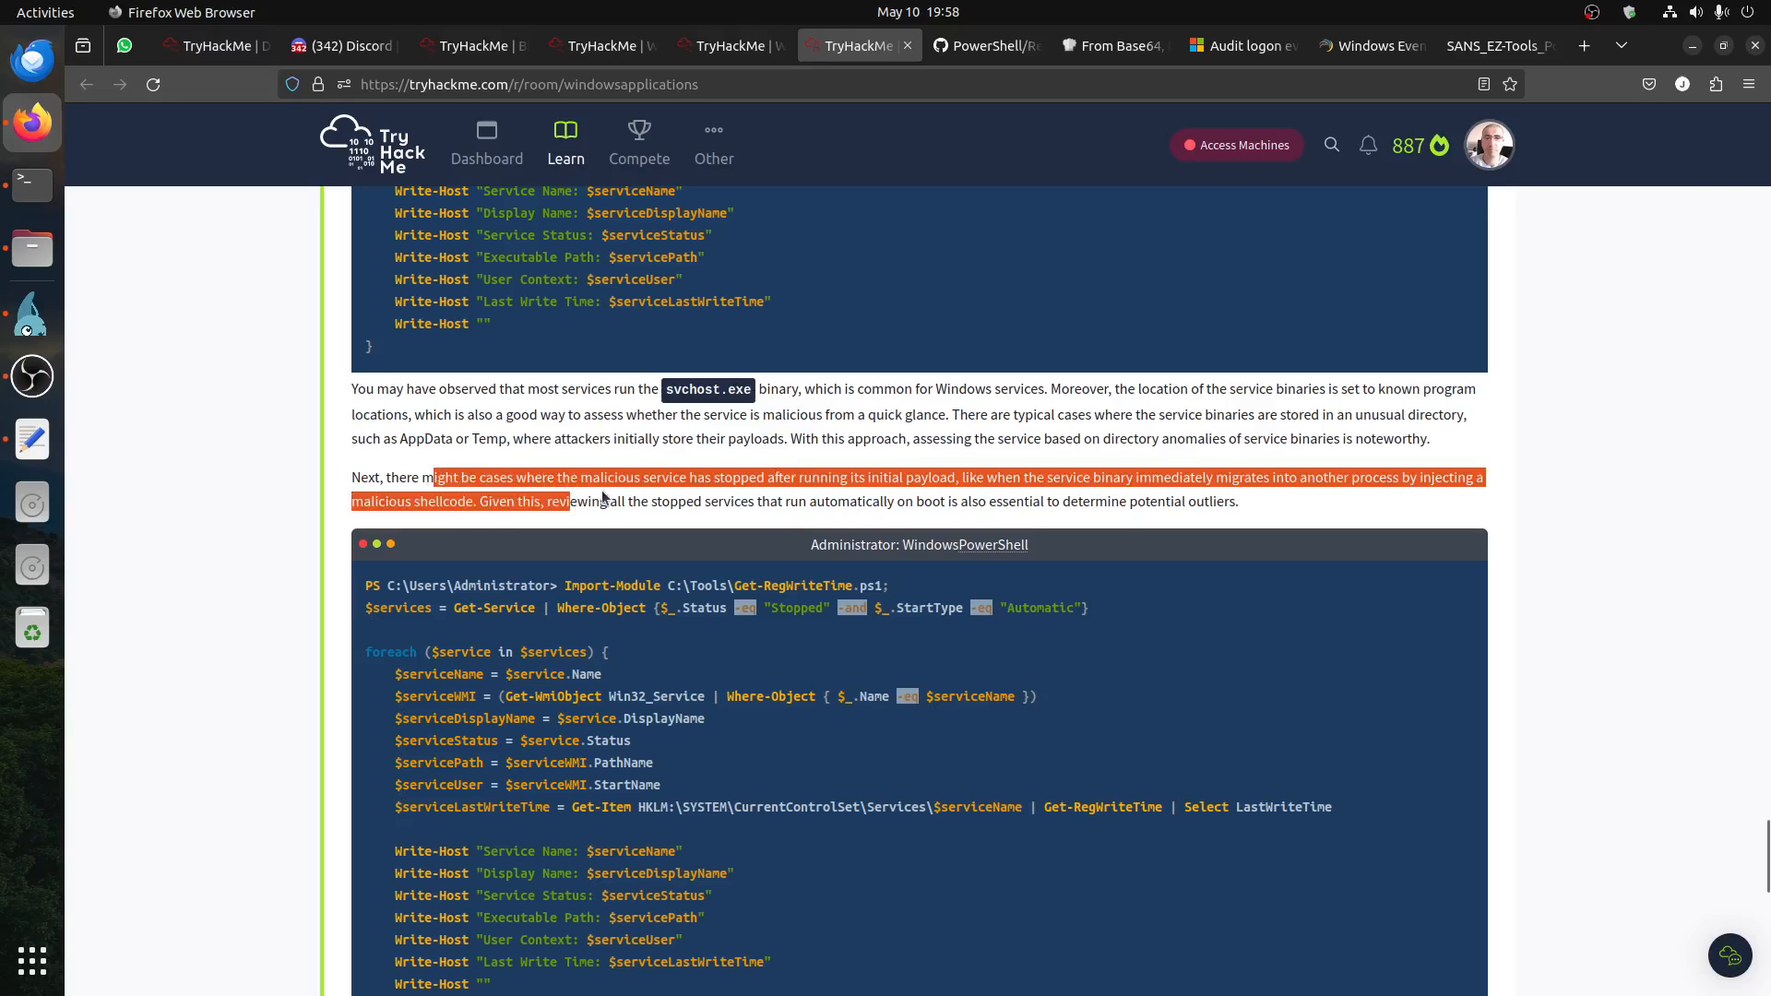
{"action": "left_click", "coordinate": [609, 489]}
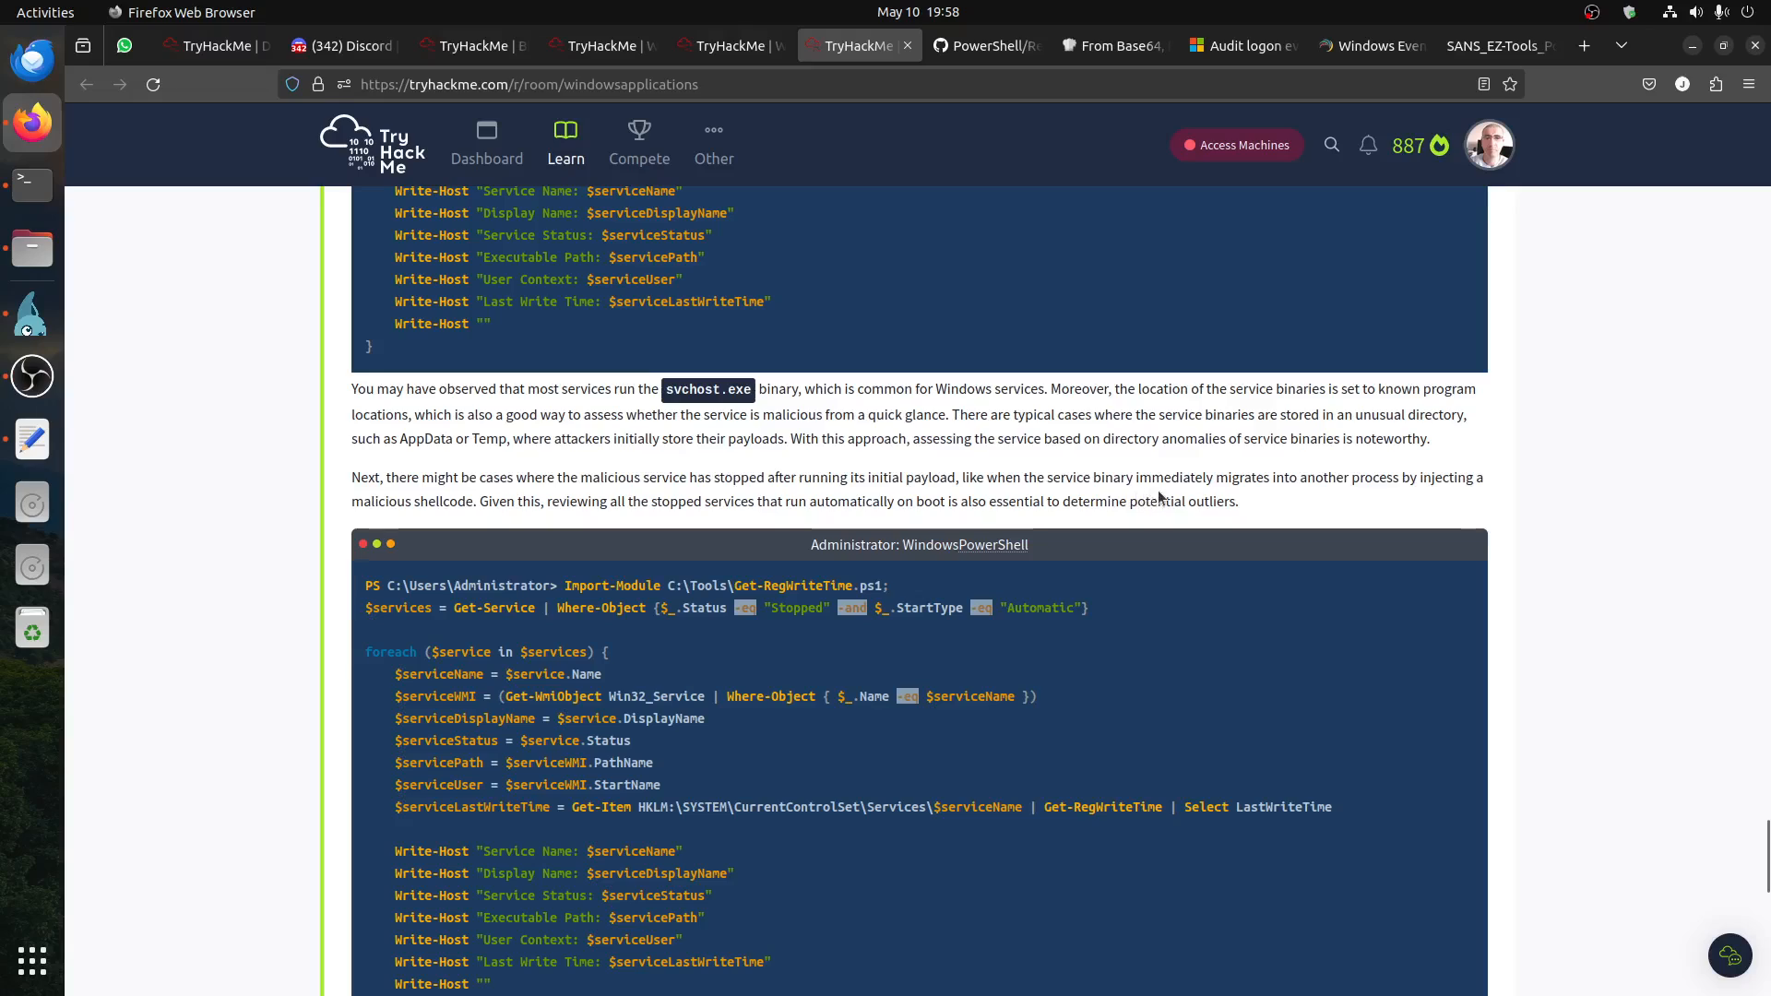
{"action": "left_click_drag", "start_coordinate": [1252, 478], "coordinate": [1382, 498]}
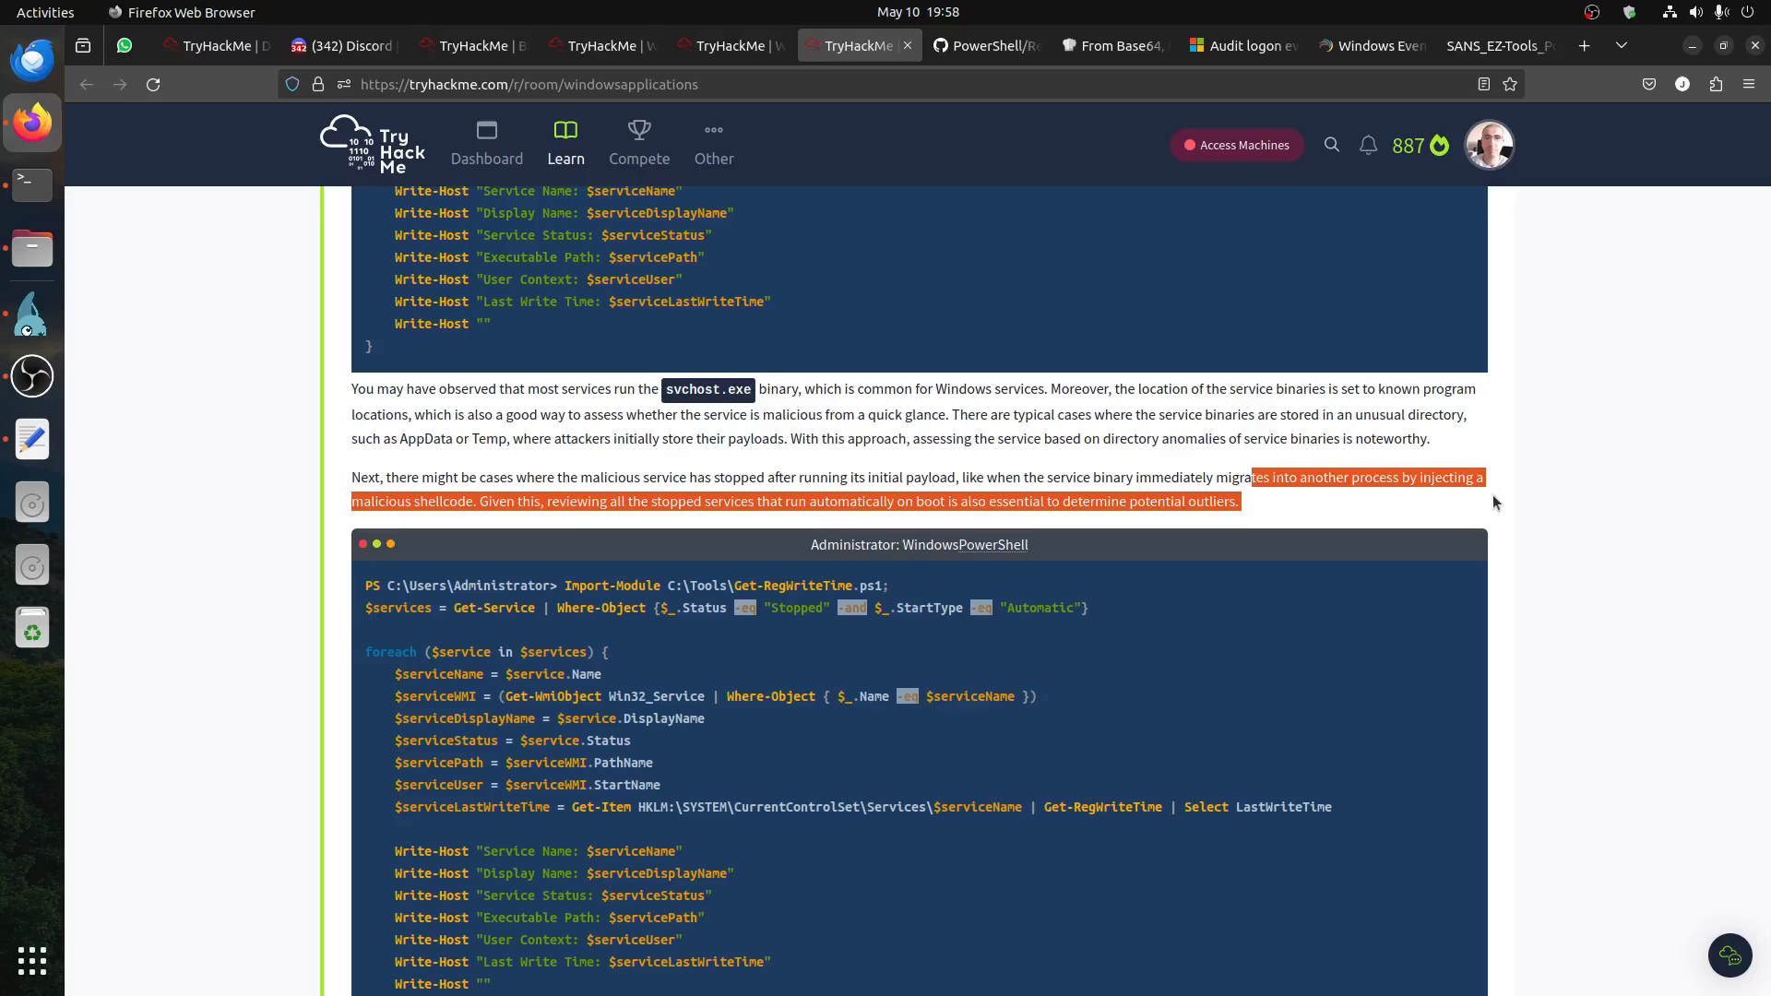
Step: Compare the running-services and stopped-services scripts, examining the line that imports Get-RegWriteTime.ps1 from C:\Tools
{"action": "scroll", "coordinate": [1668, 254], "scroll_direction": "up", "scroll_amount": 4}
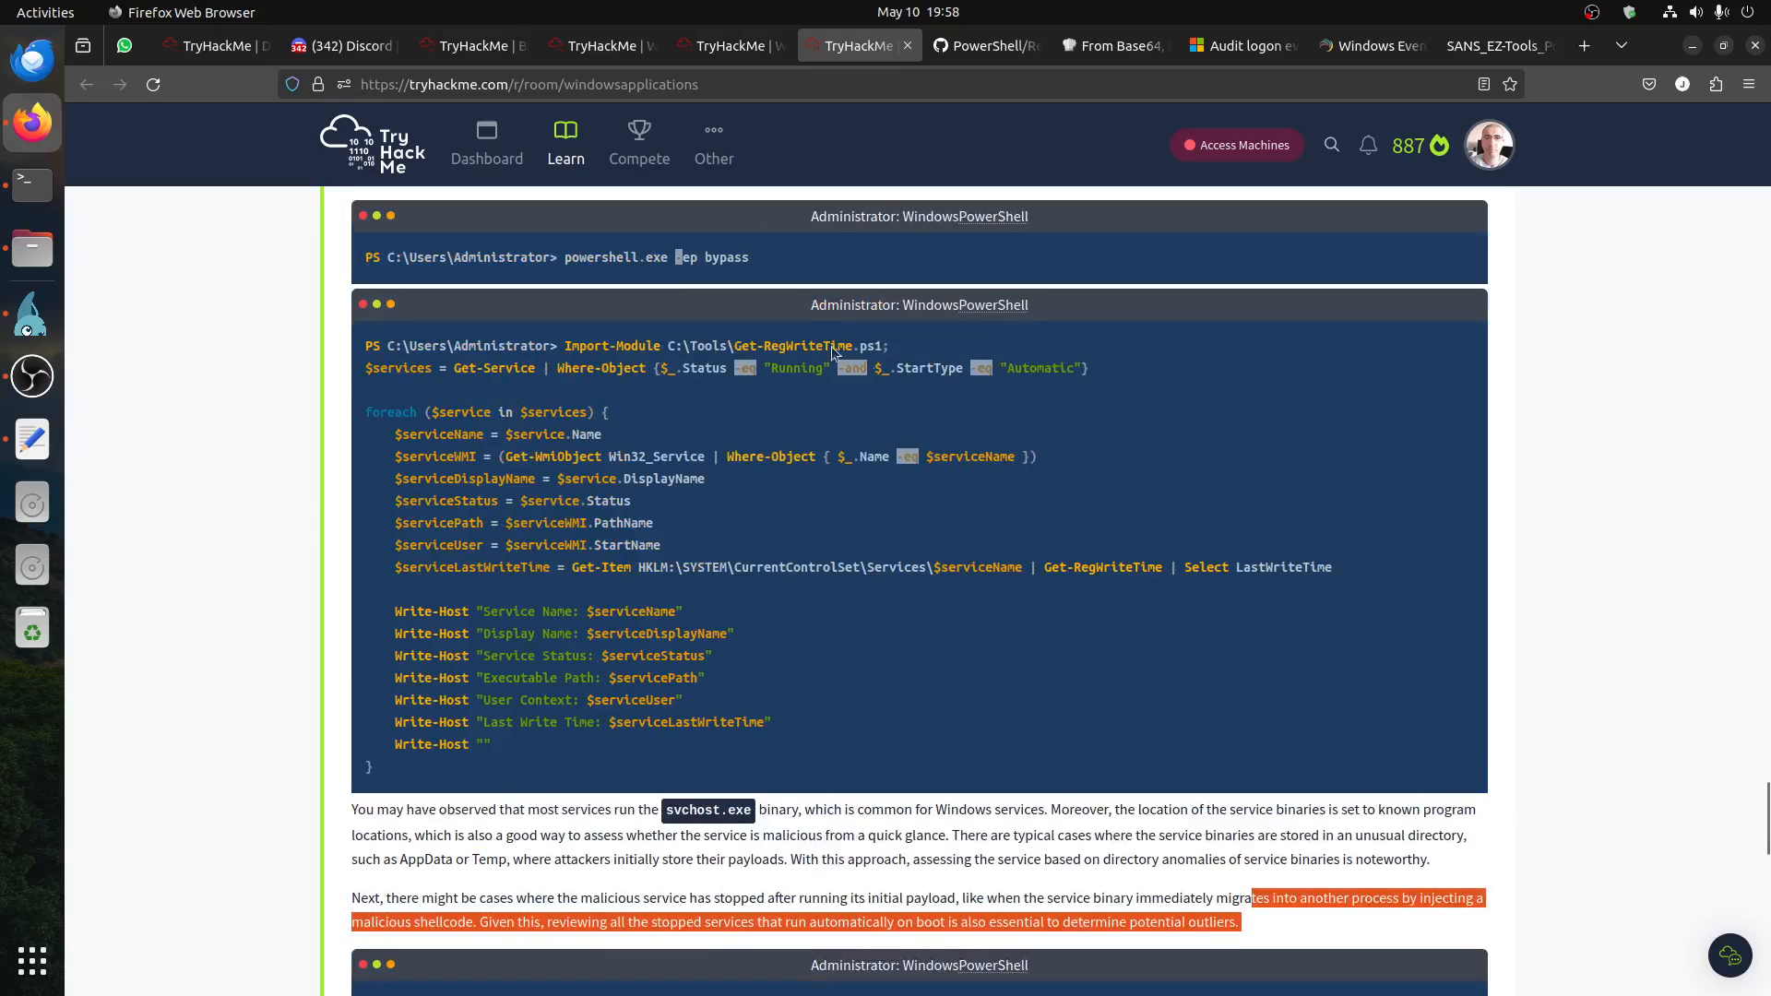
{"action": "left_click_drag", "start_coordinate": [601, 315], "coordinate": [752, 747]}
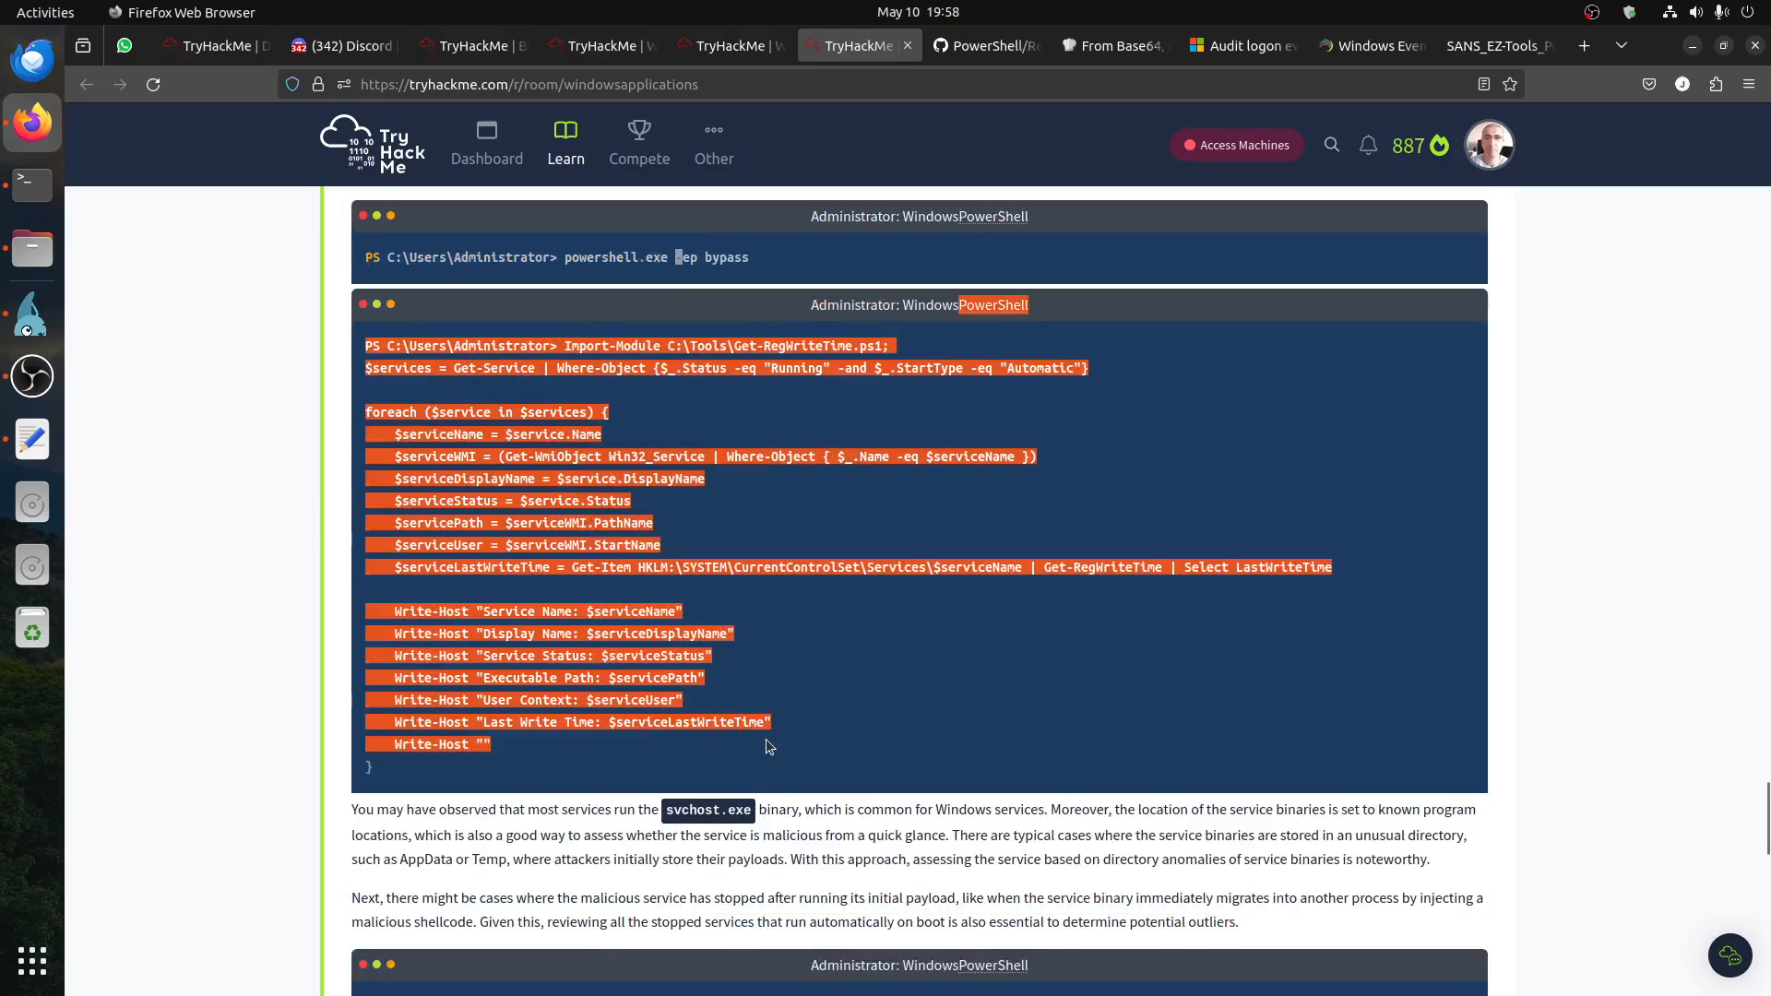
{"action": "left_click", "coordinate": [793, 729]}
{"action": "scroll", "coordinate": [794, 728], "scroll_direction": "down", "scroll_amount": 6}
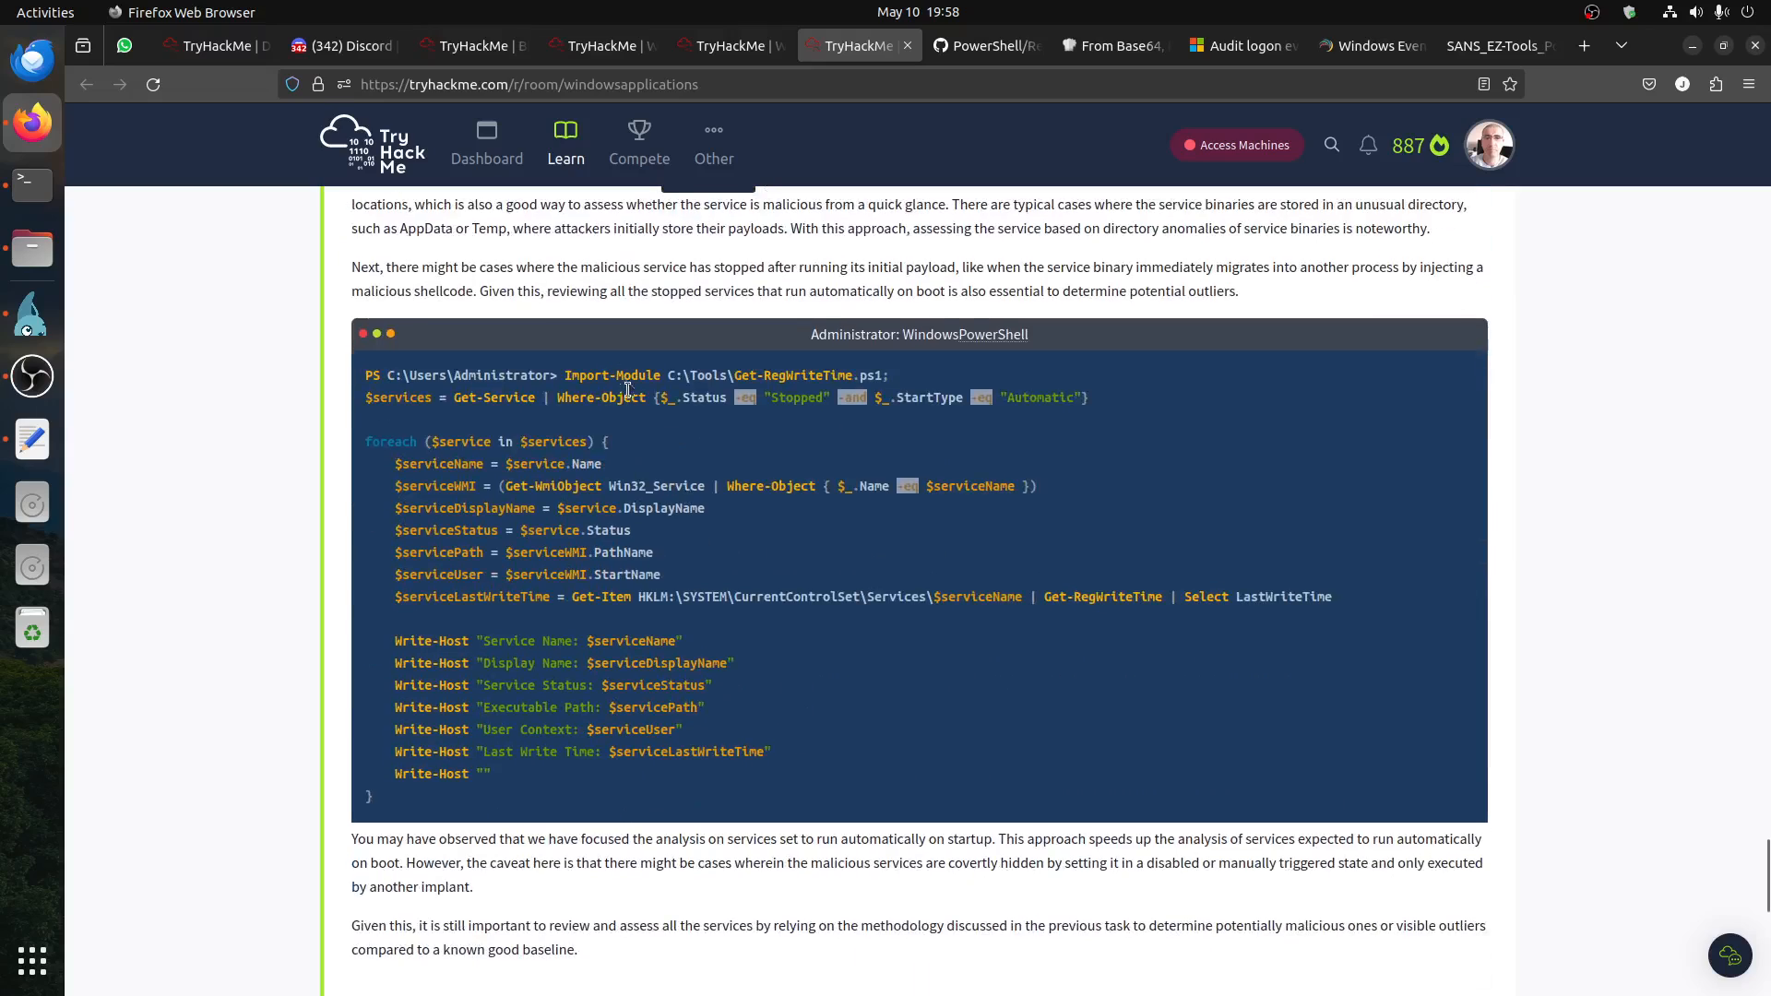
{"action": "left_click_drag", "start_coordinate": [564, 374], "coordinate": [922, 387]}
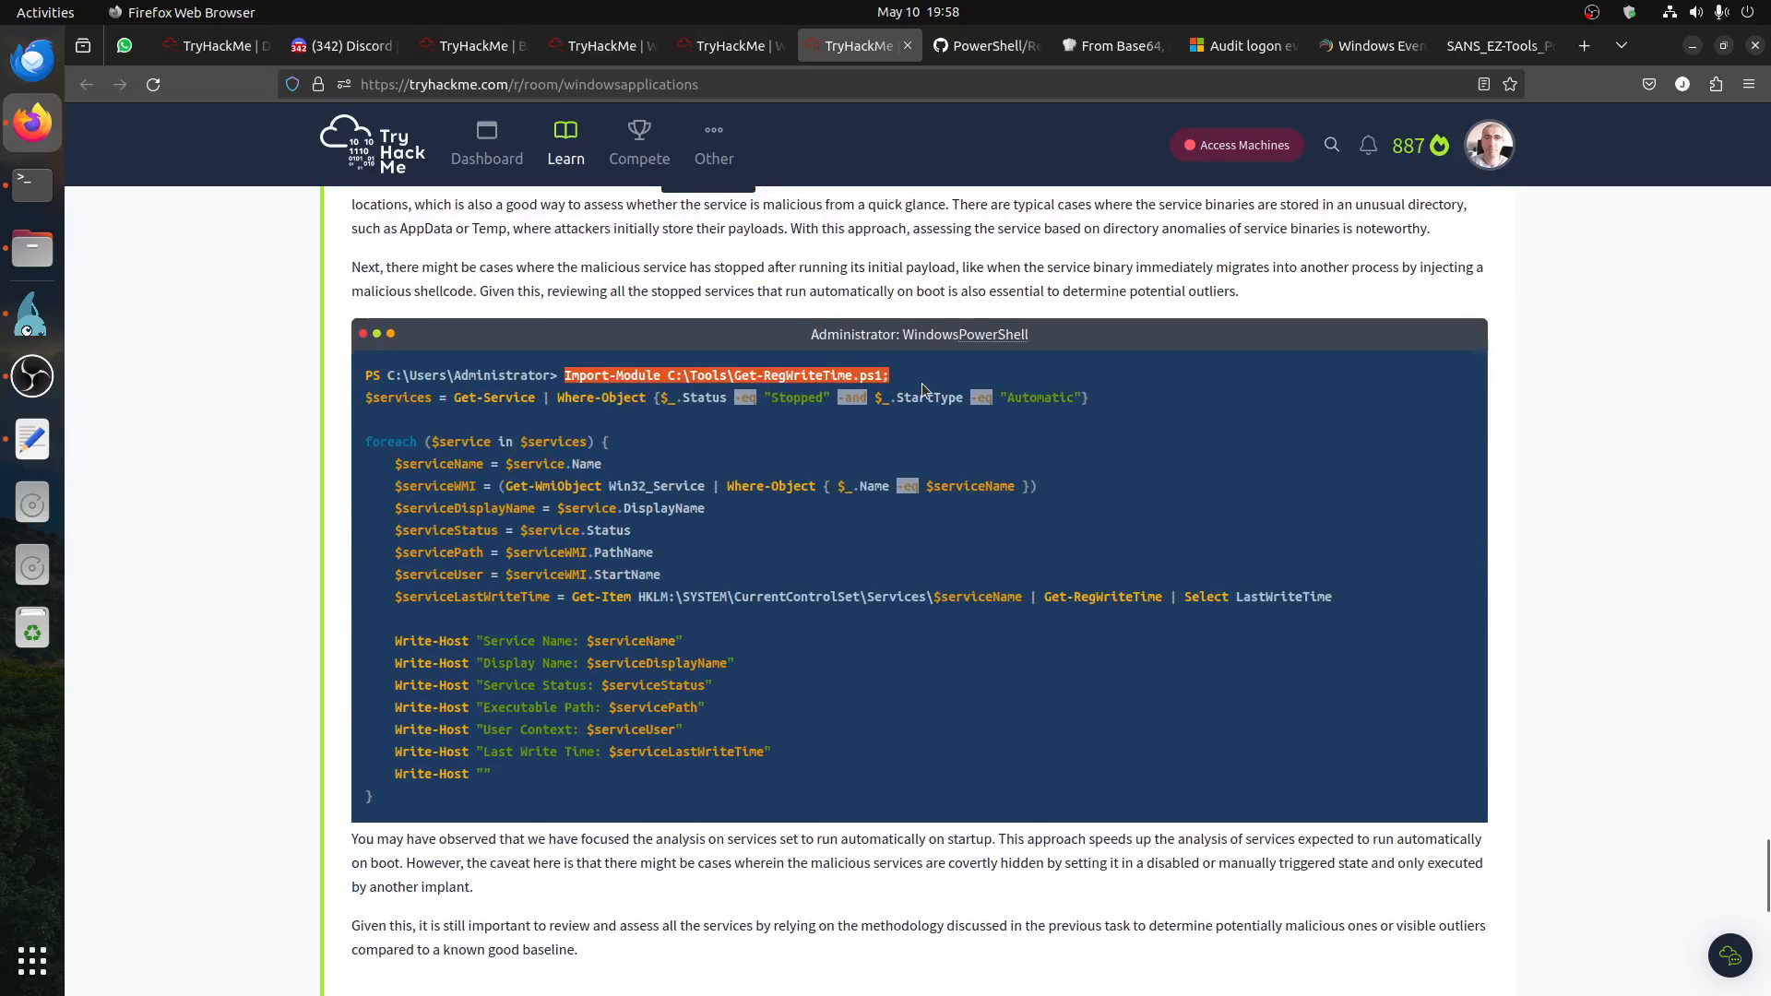
{"action": "left_click", "coordinate": [758, 406]}
{"action": "left_click_drag", "start_coordinate": [733, 374], "coordinate": [853, 378]}
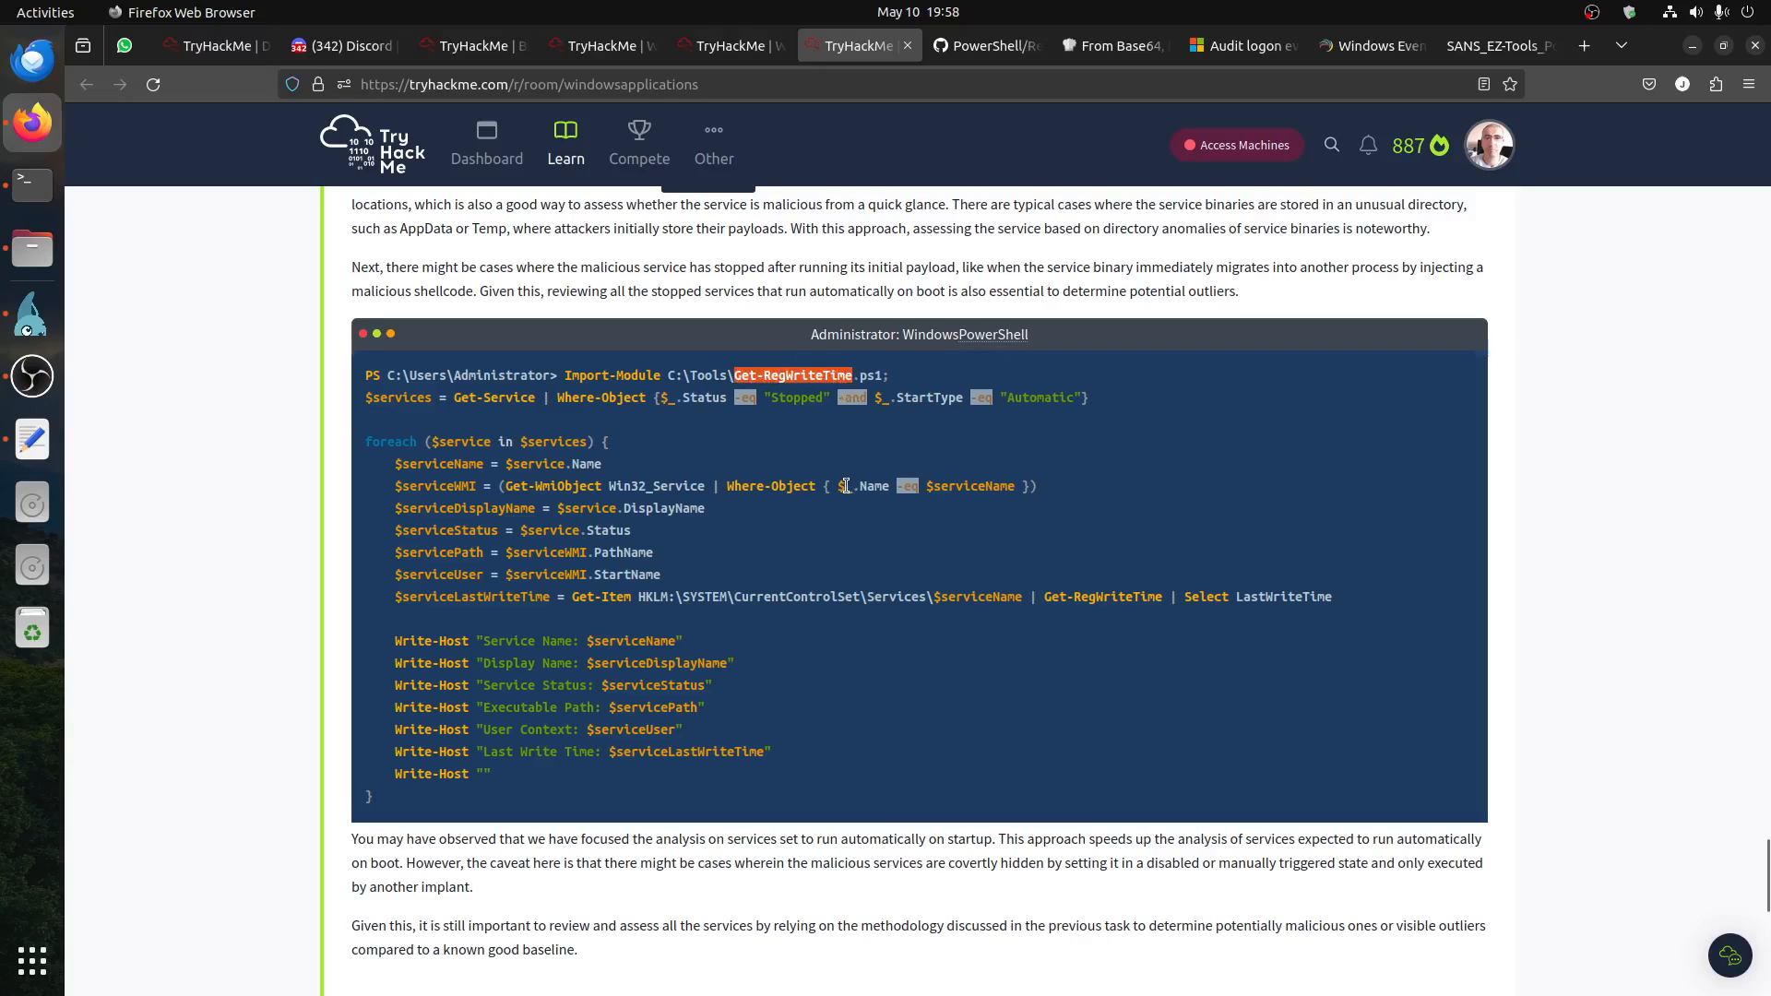
Step: Copy the raw Get-RegWriteTime.ps1 code from its GitHub page and paste it into a new PowerShell ISE script on the remote machine
{"action": "left_click", "coordinate": [960, 46]}
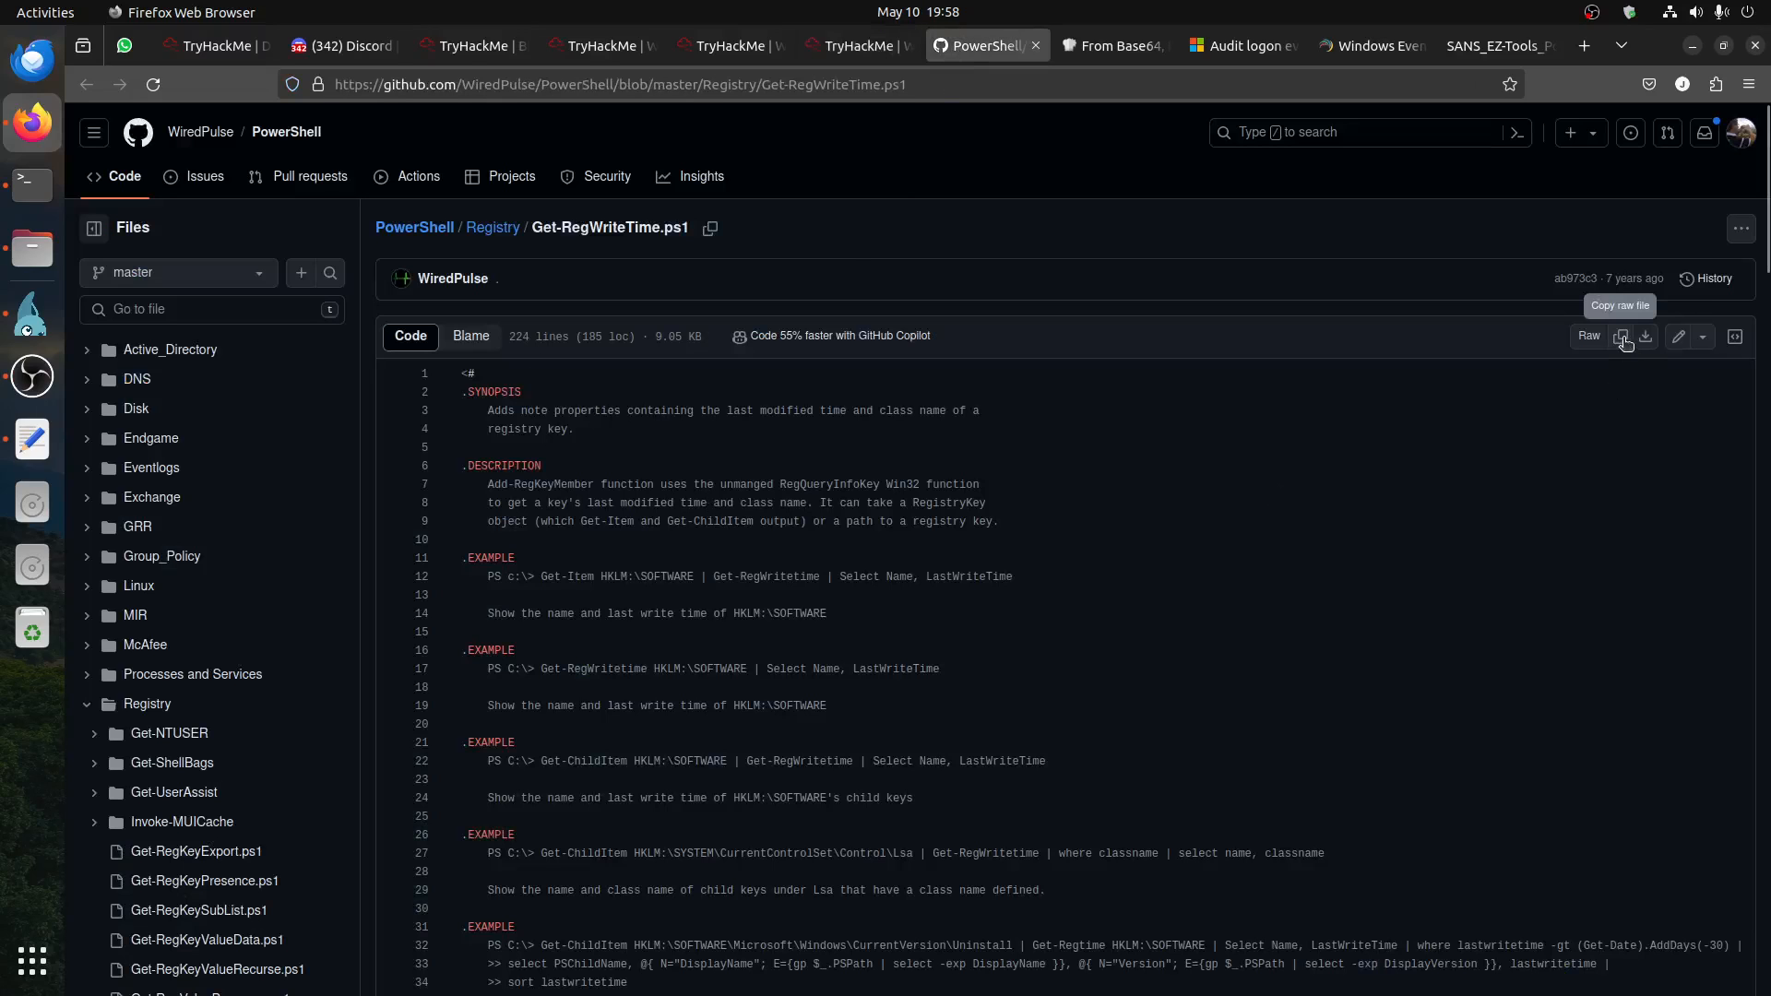
{"action": "left_click", "coordinate": [32, 313]}
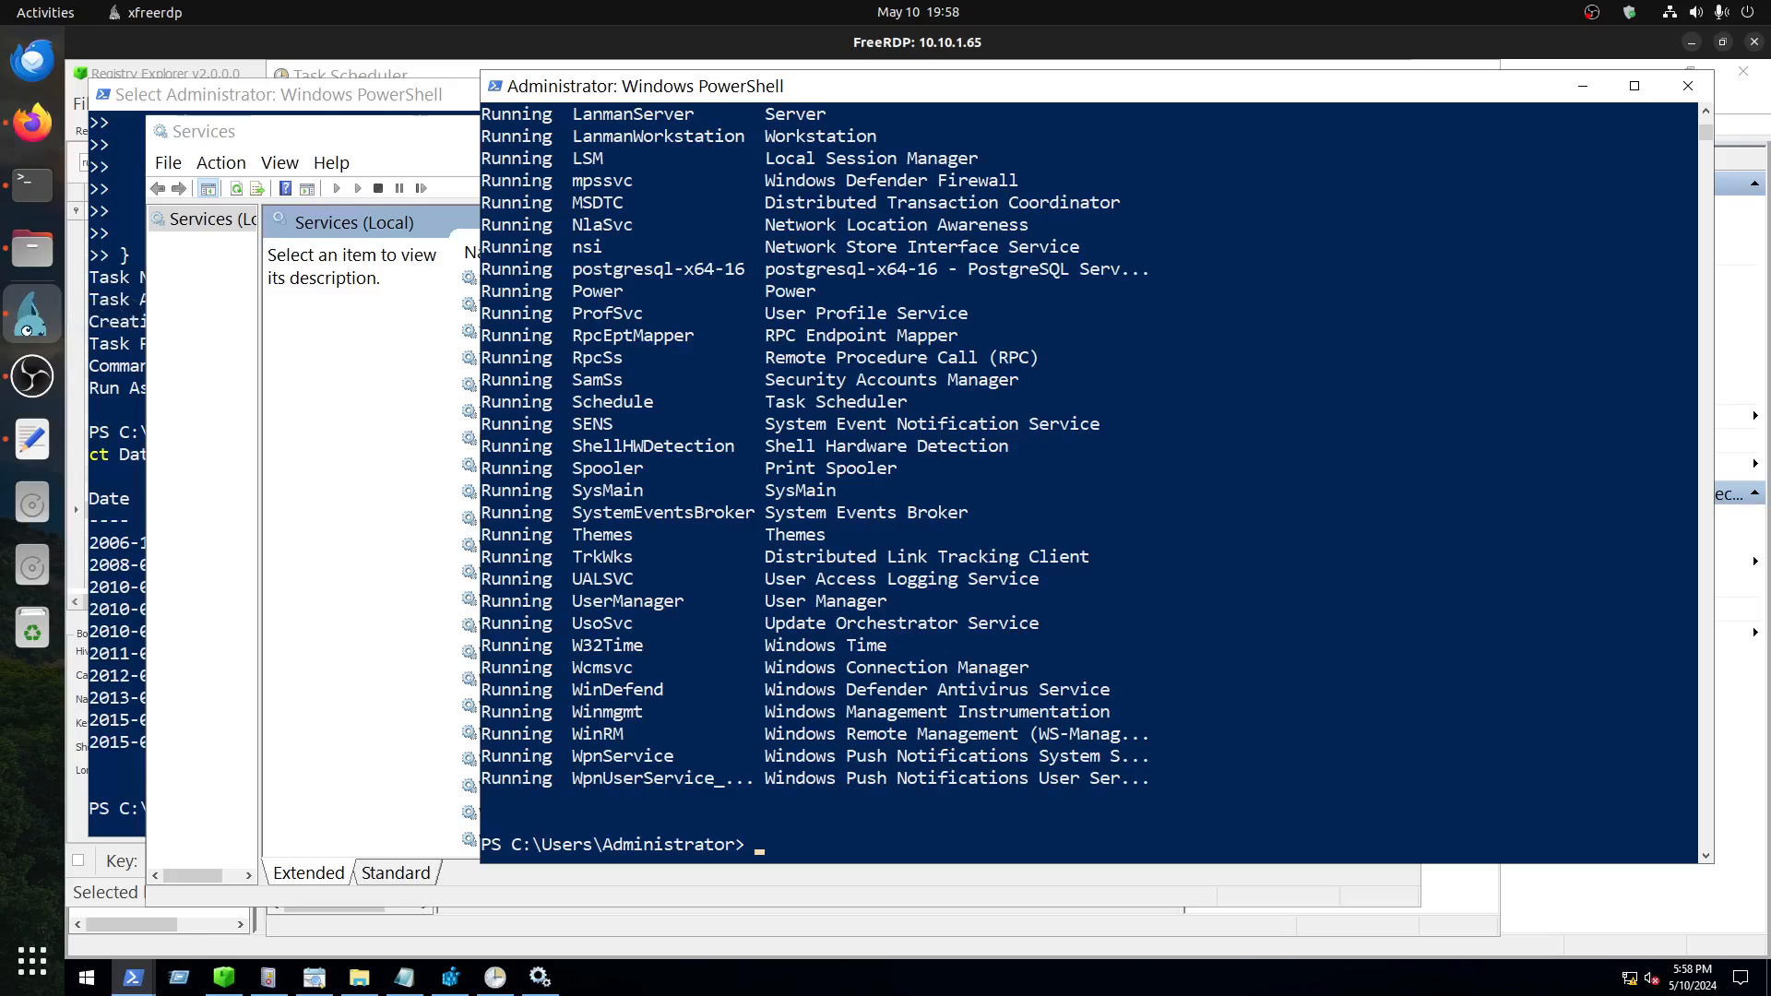
{"action": "left_click", "coordinate": [86, 977]}
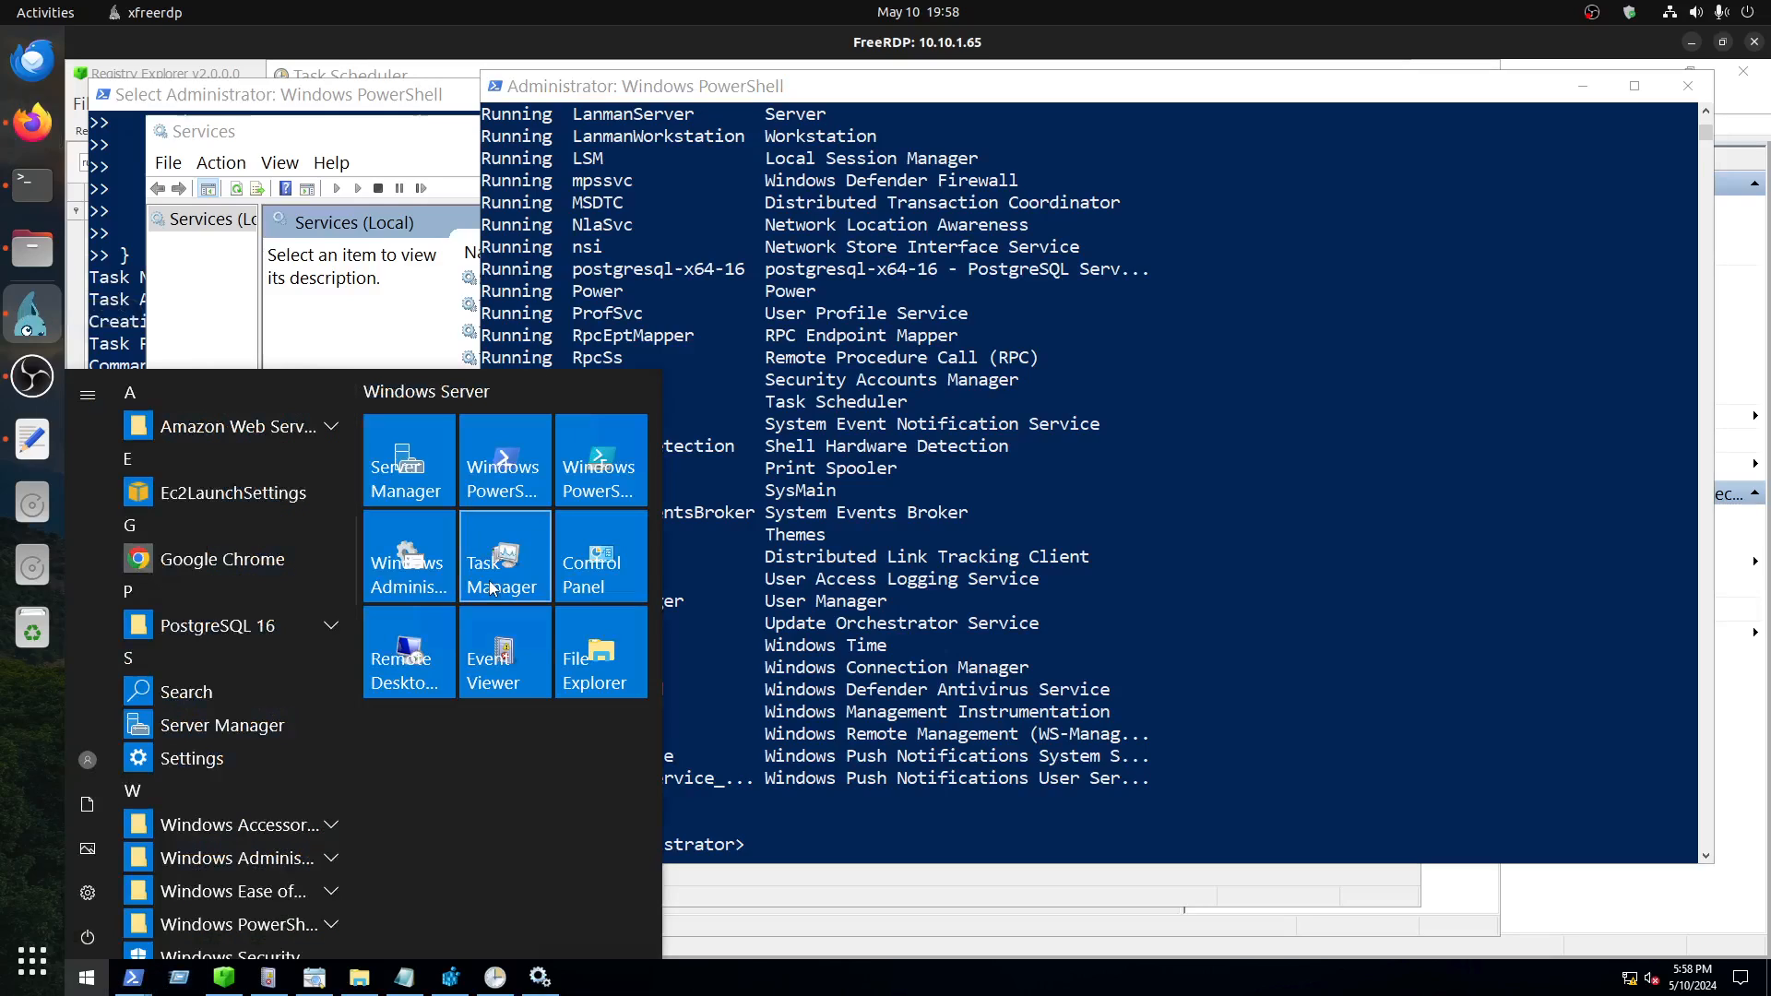
{"action": "left_click", "coordinate": [601, 480]}
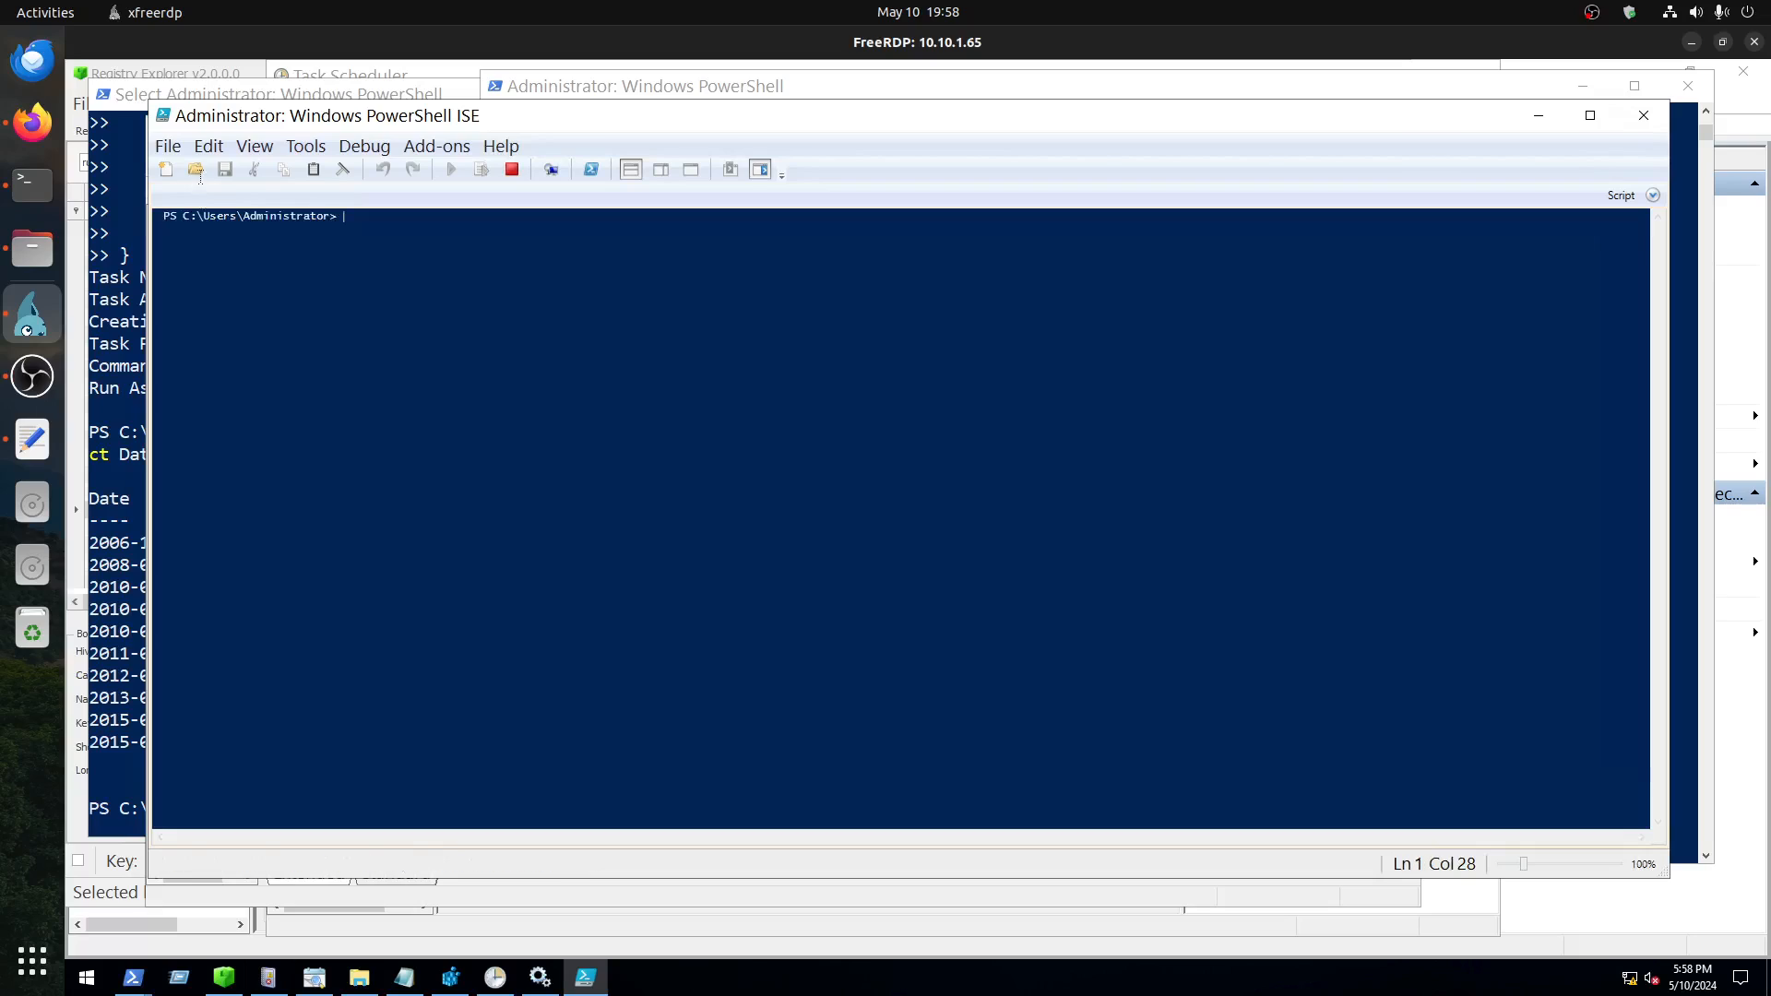
{"action": "left_click", "coordinate": [166, 170]}
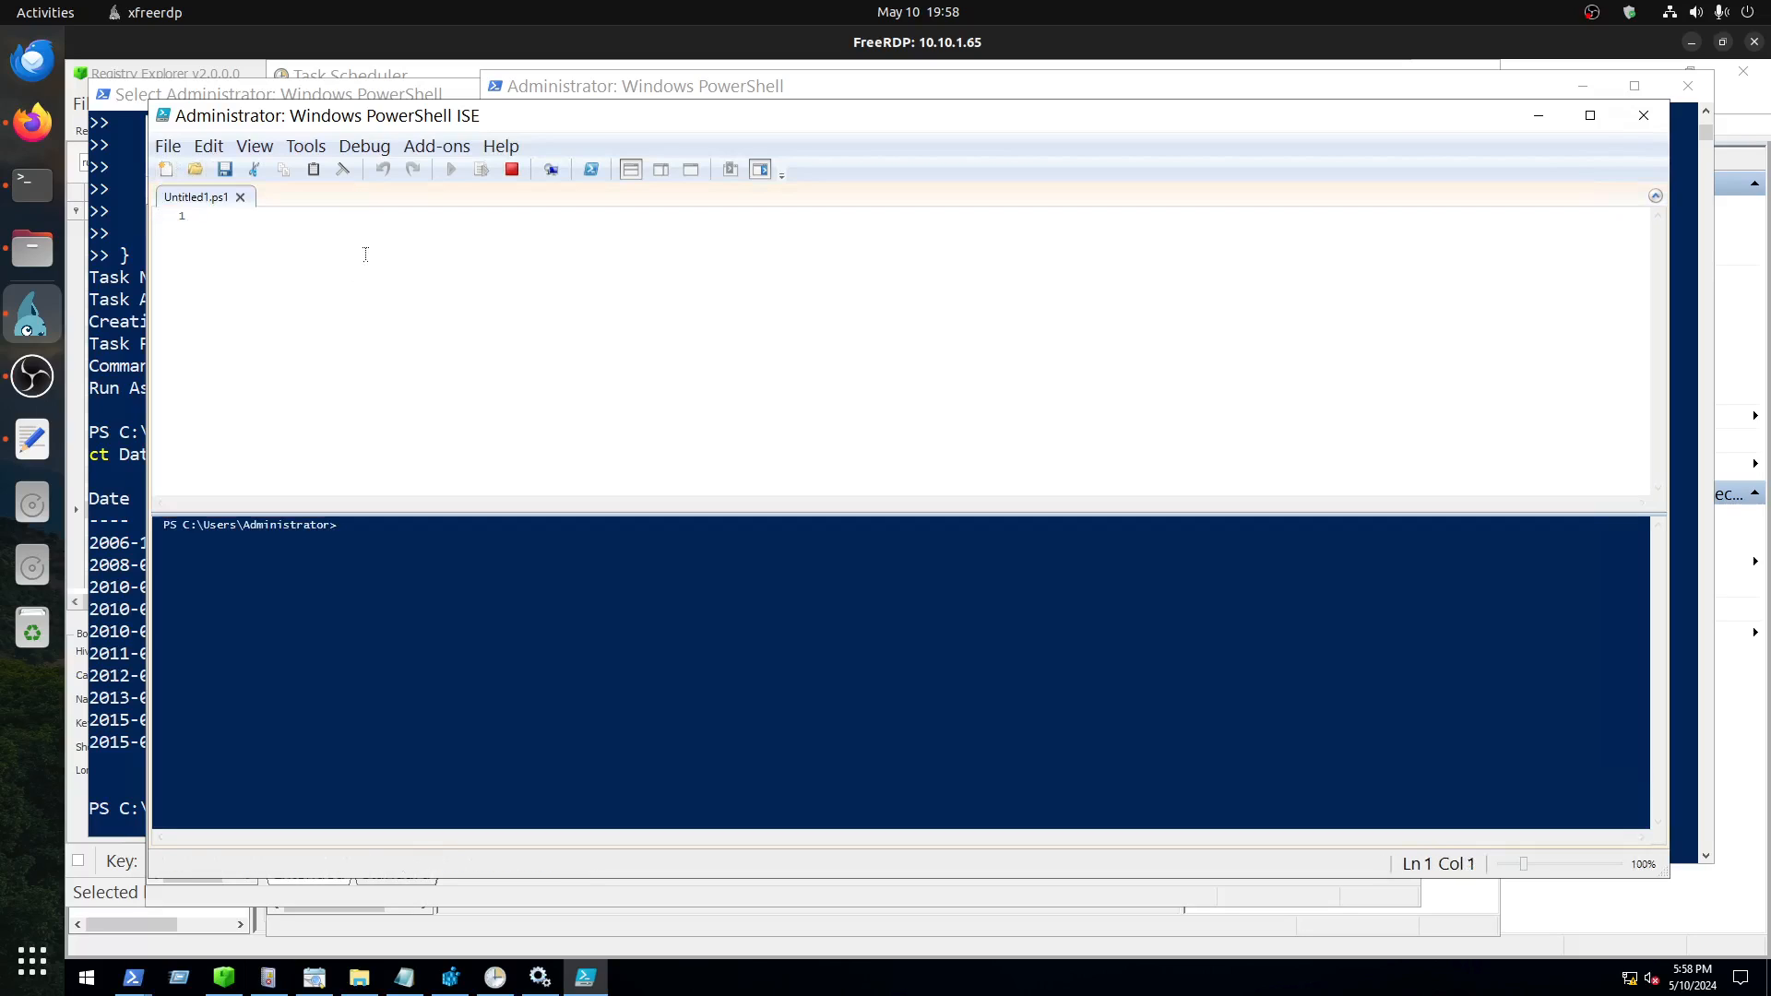
{"action": "right_click", "coordinate": [366, 255]}
{"action": "left_click", "coordinate": [429, 314]}
{"action": "key", "text": "ctrl+v"}
Step: Copy the script name Get-RegWriteTime from the TryHackMe page in Firefox and return to the remote machine
{"action": "left_click", "coordinate": [32, 121]}
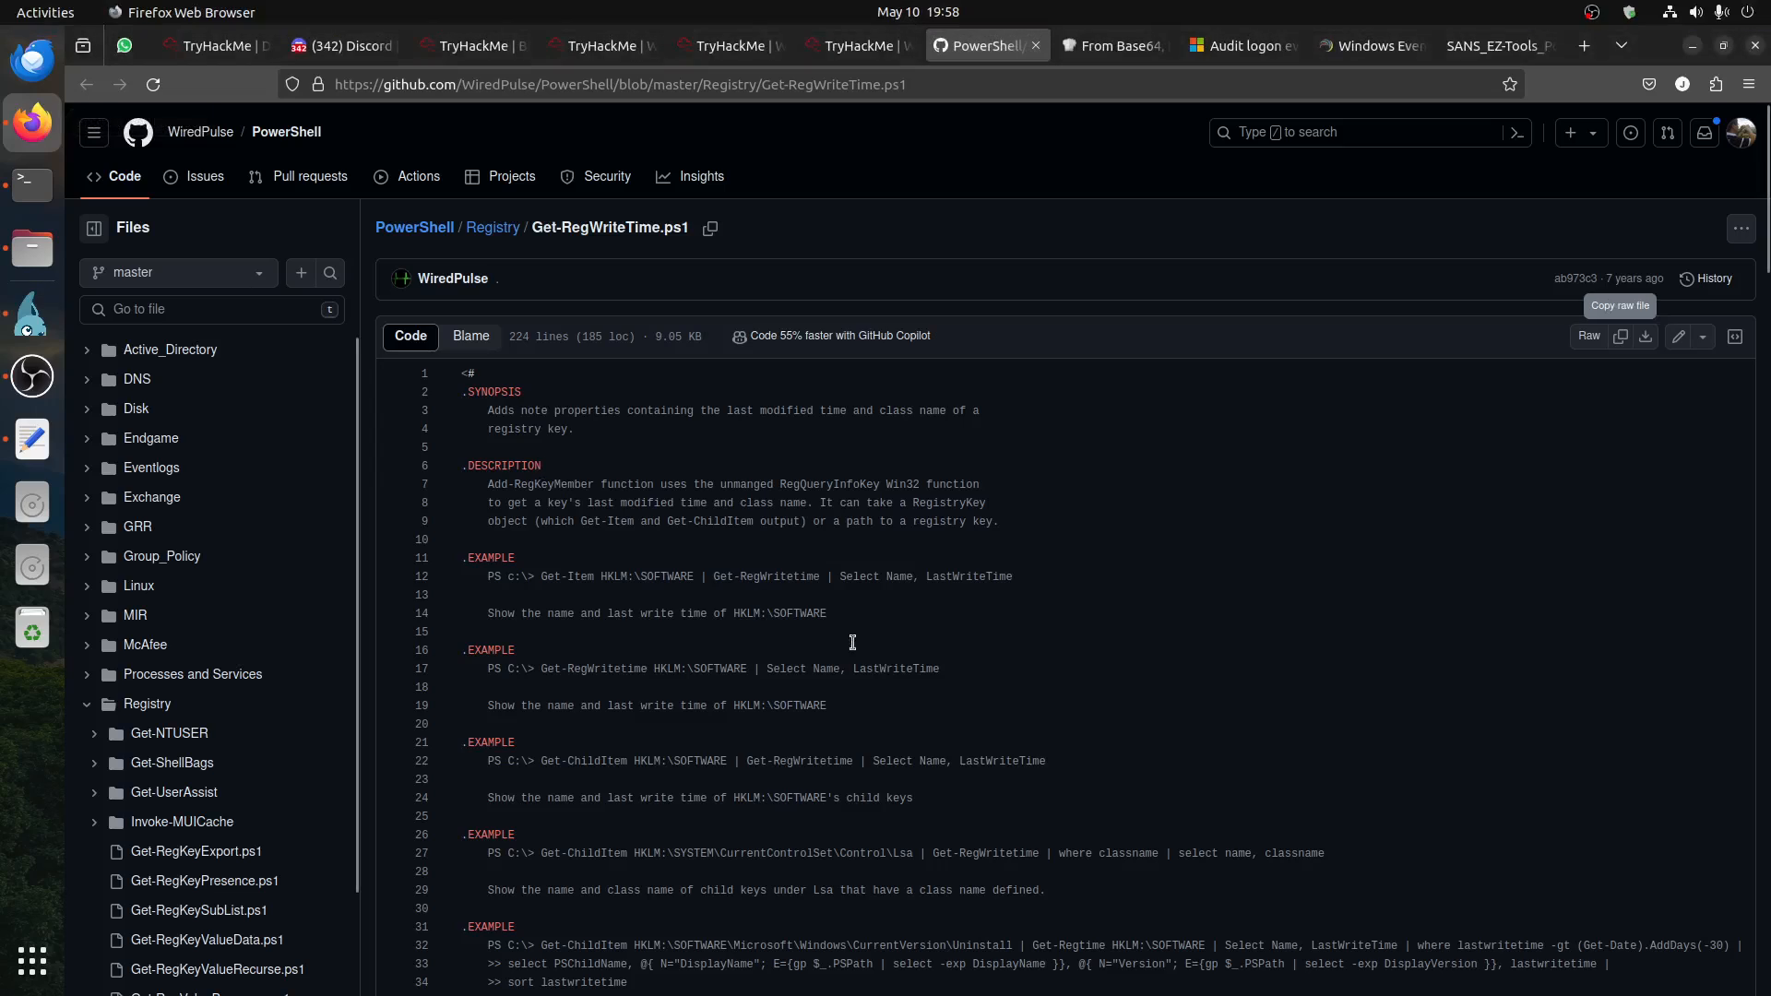
{"action": "left_click", "coordinate": [855, 45]}
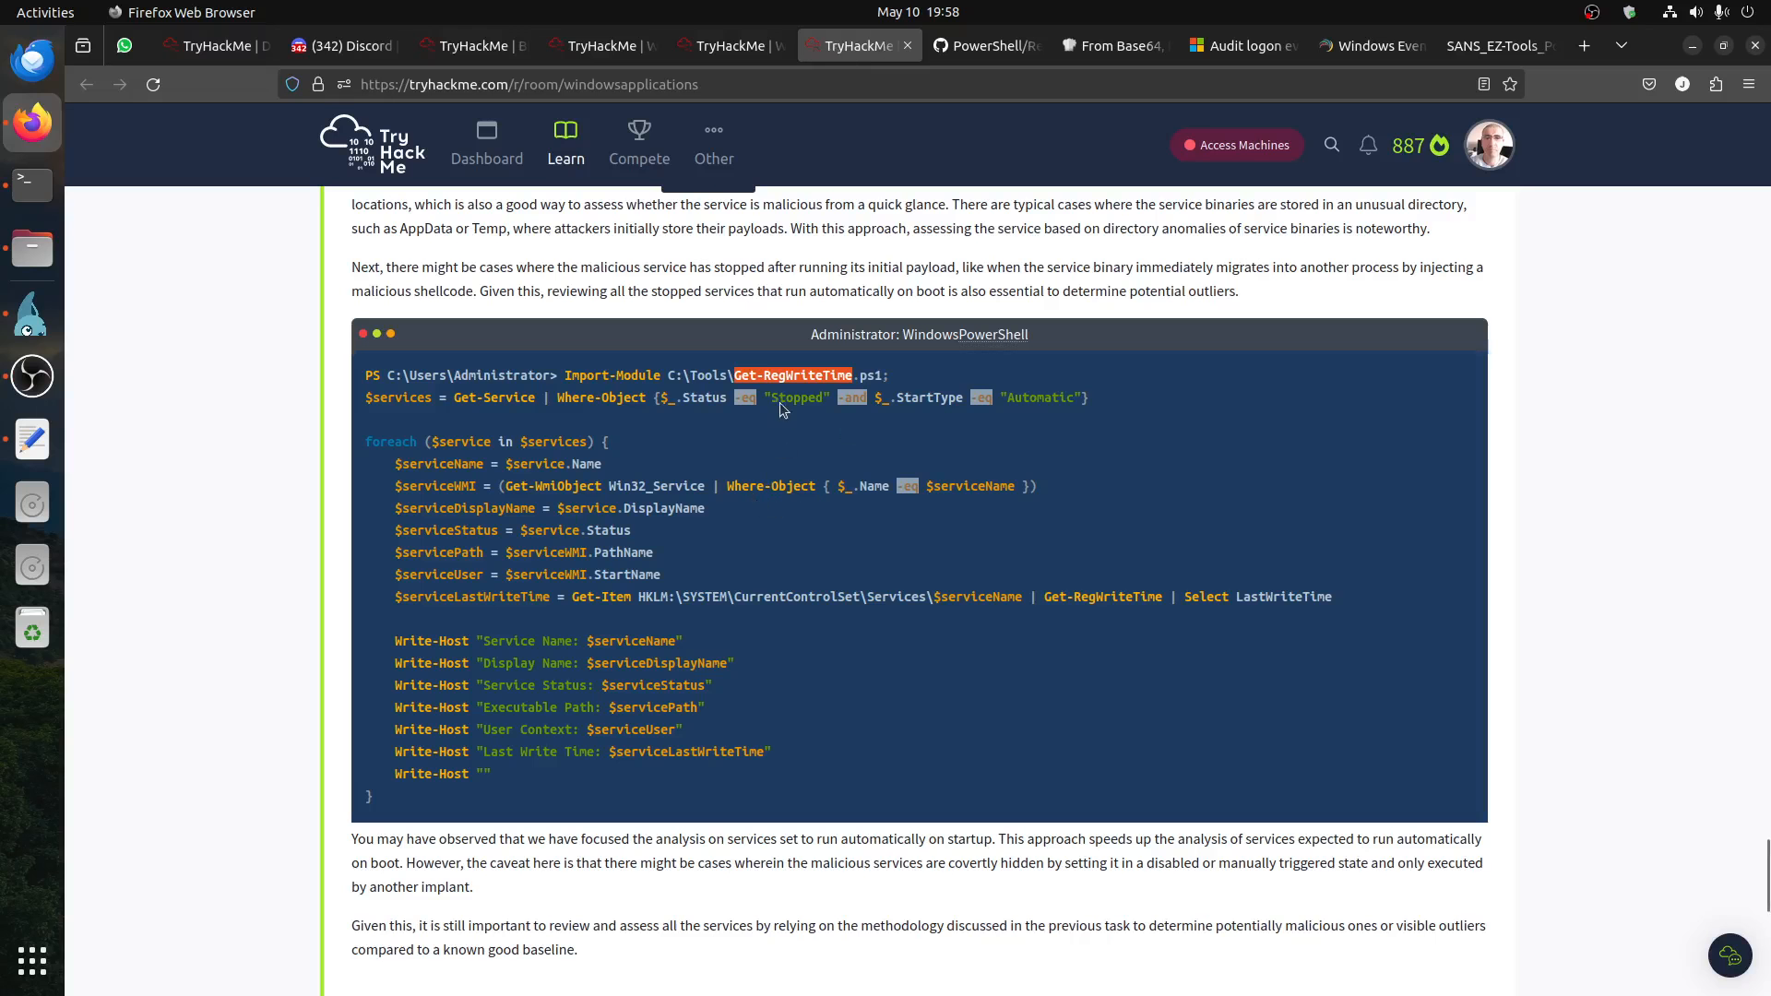
{"action": "right_click", "coordinate": [808, 371]}
{"action": "left_click", "coordinate": [835, 380]}
{"action": "left_click", "coordinate": [32, 315]}
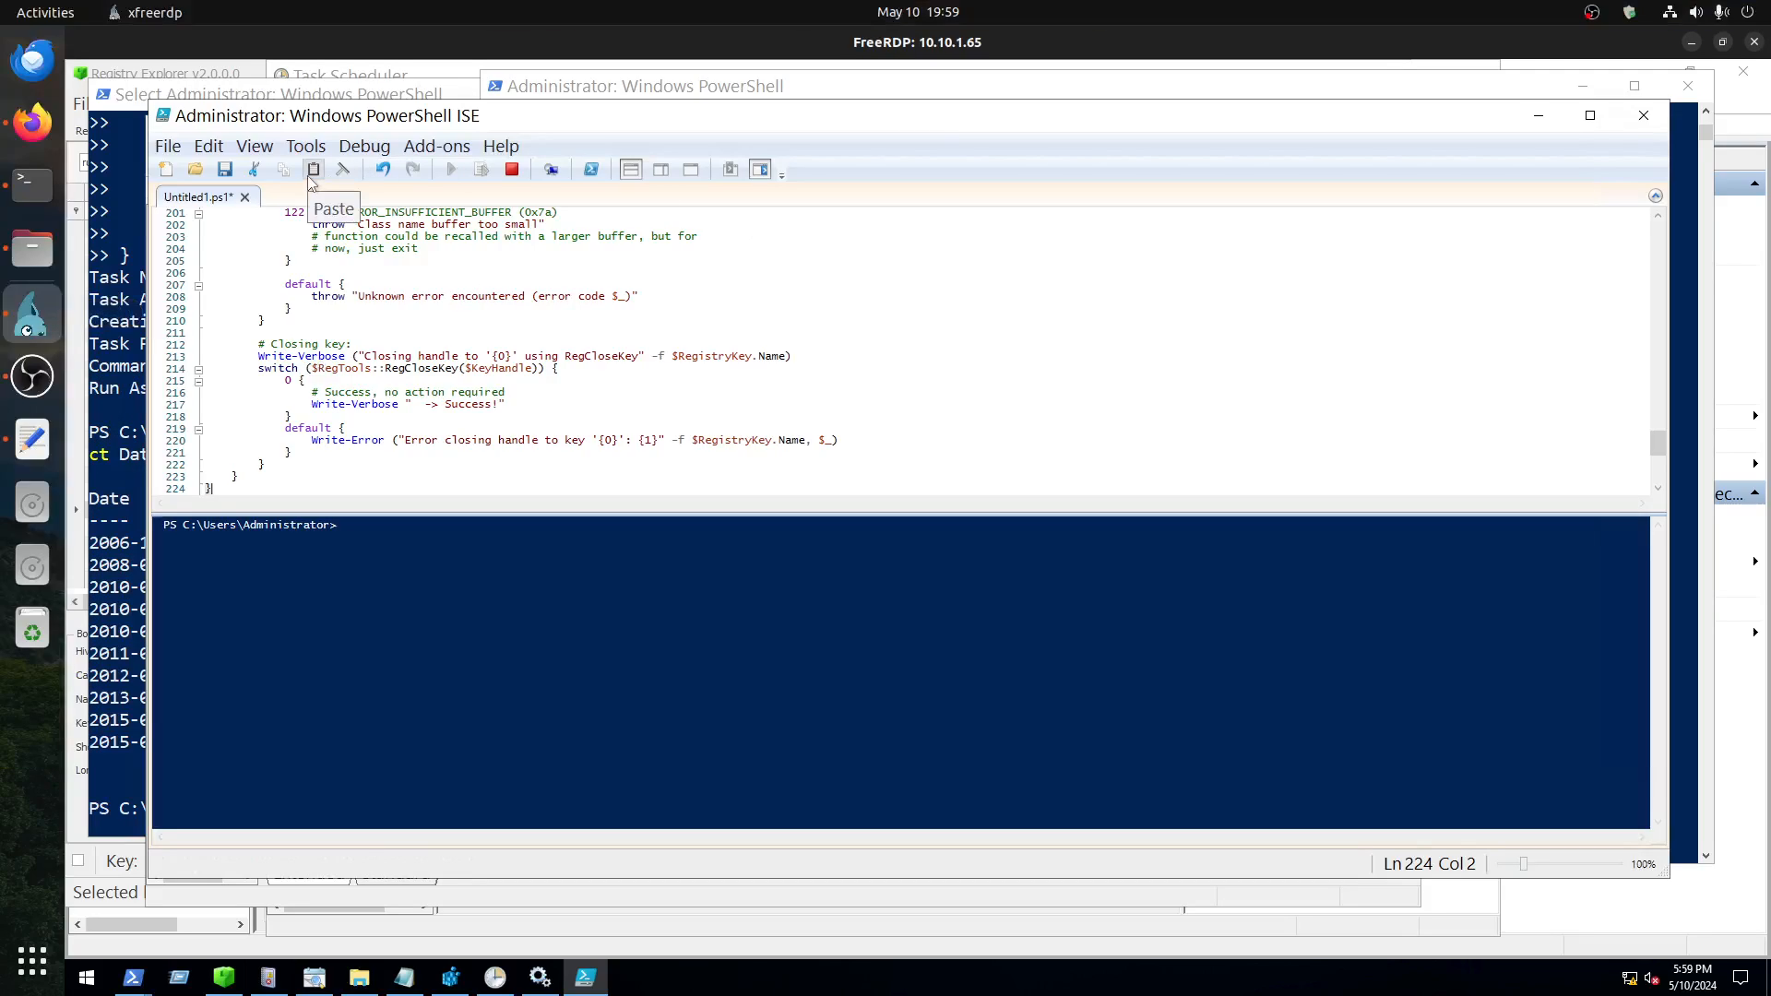
Step: Save the pasted script as Get-RegWriteTime in C:\Tools and close PowerShell ISE
{"action": "left_click", "coordinate": [224, 171]}
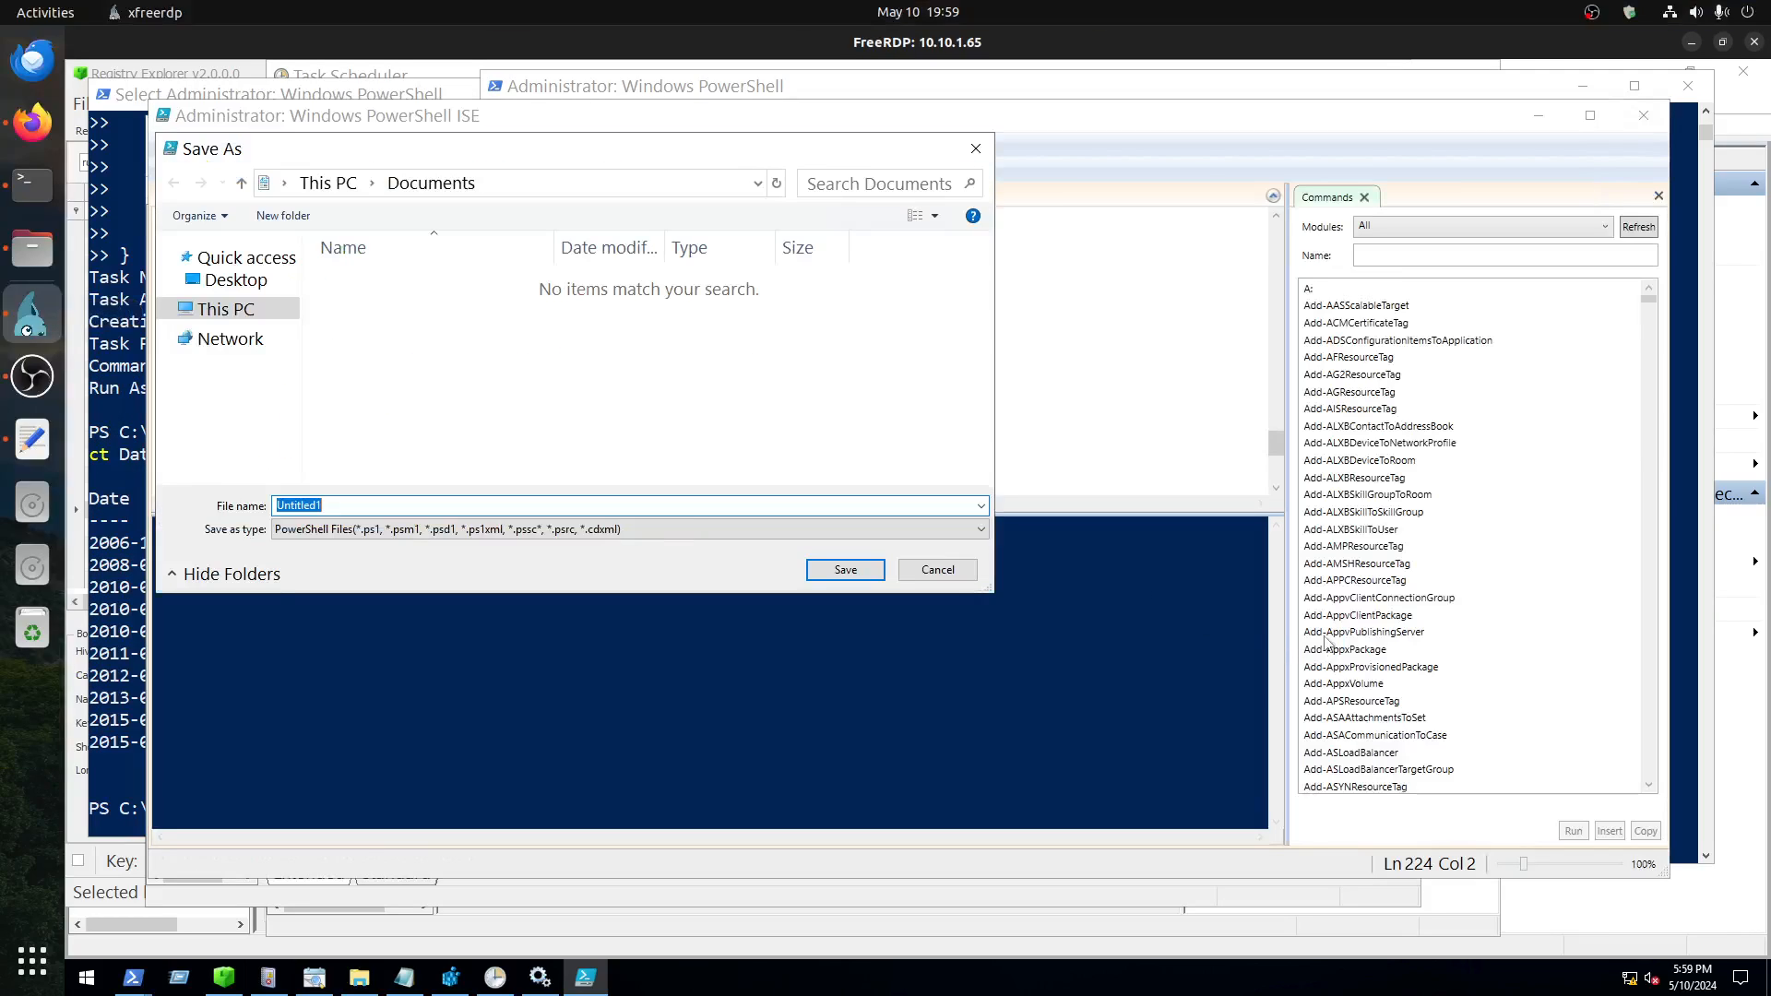
{"action": "left_click", "coordinate": [233, 317]}
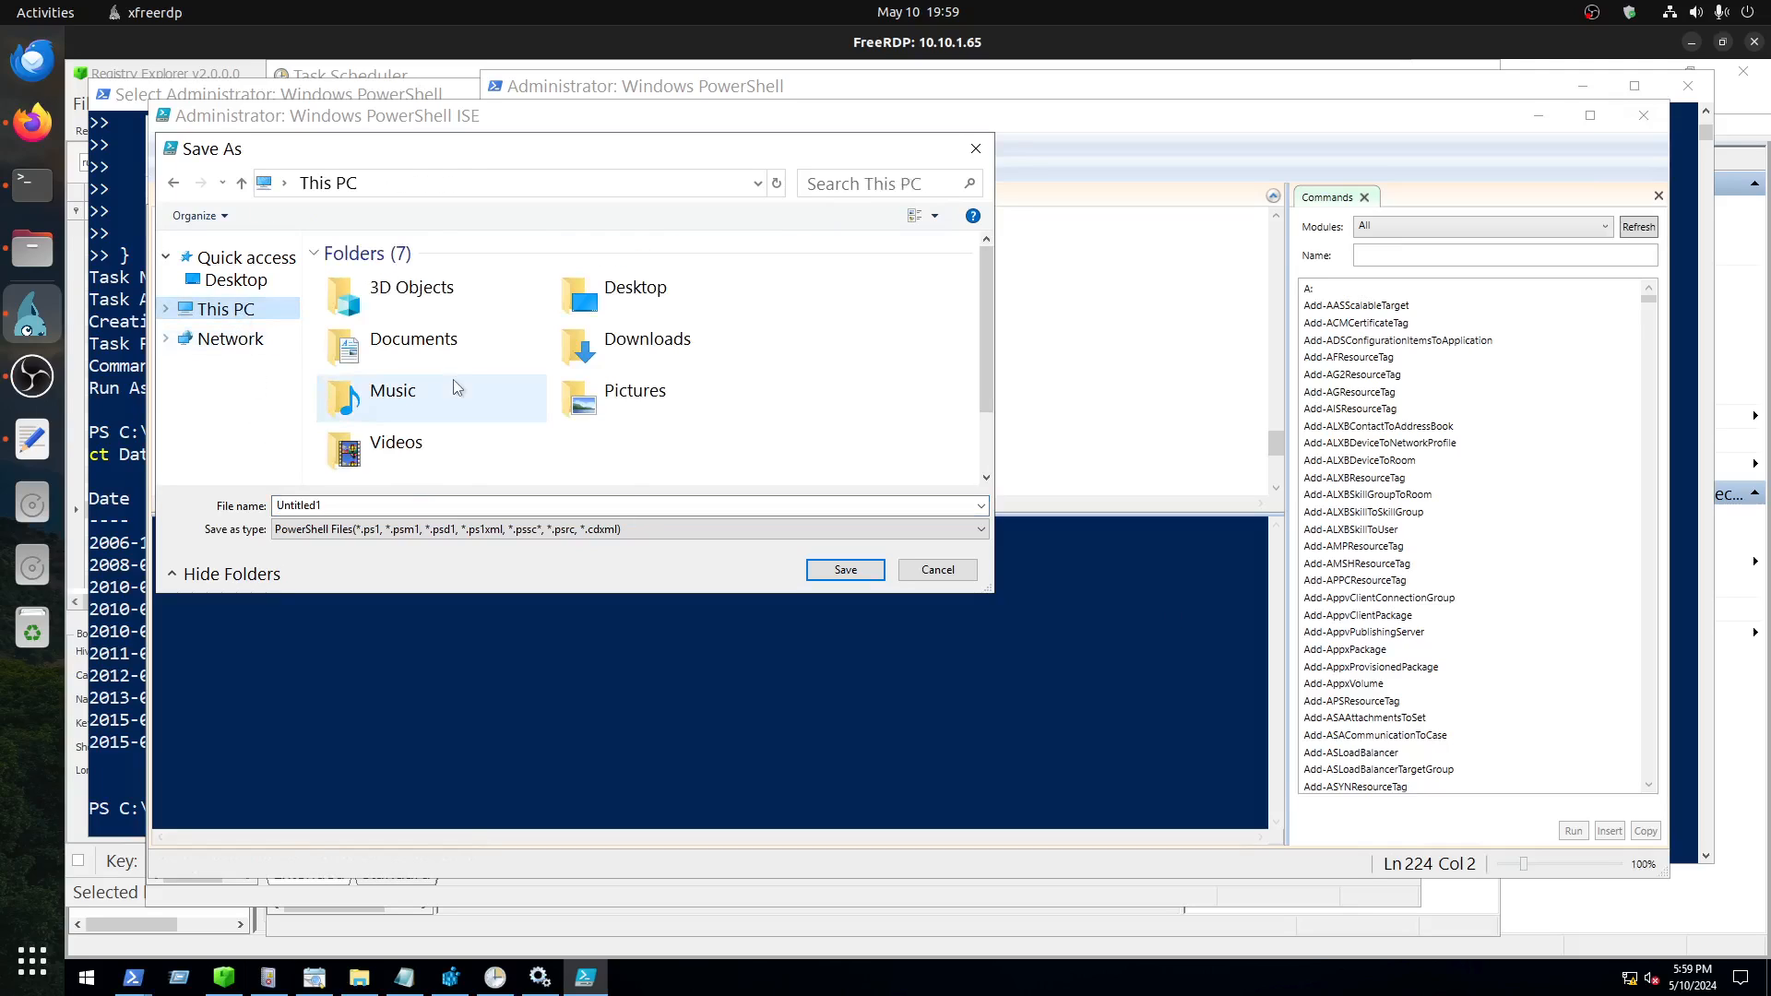
{"action": "scroll", "coordinate": [422, 441], "scroll_direction": "down", "scroll_amount": 2}
{"action": "double_click", "coordinate": [423, 441]}
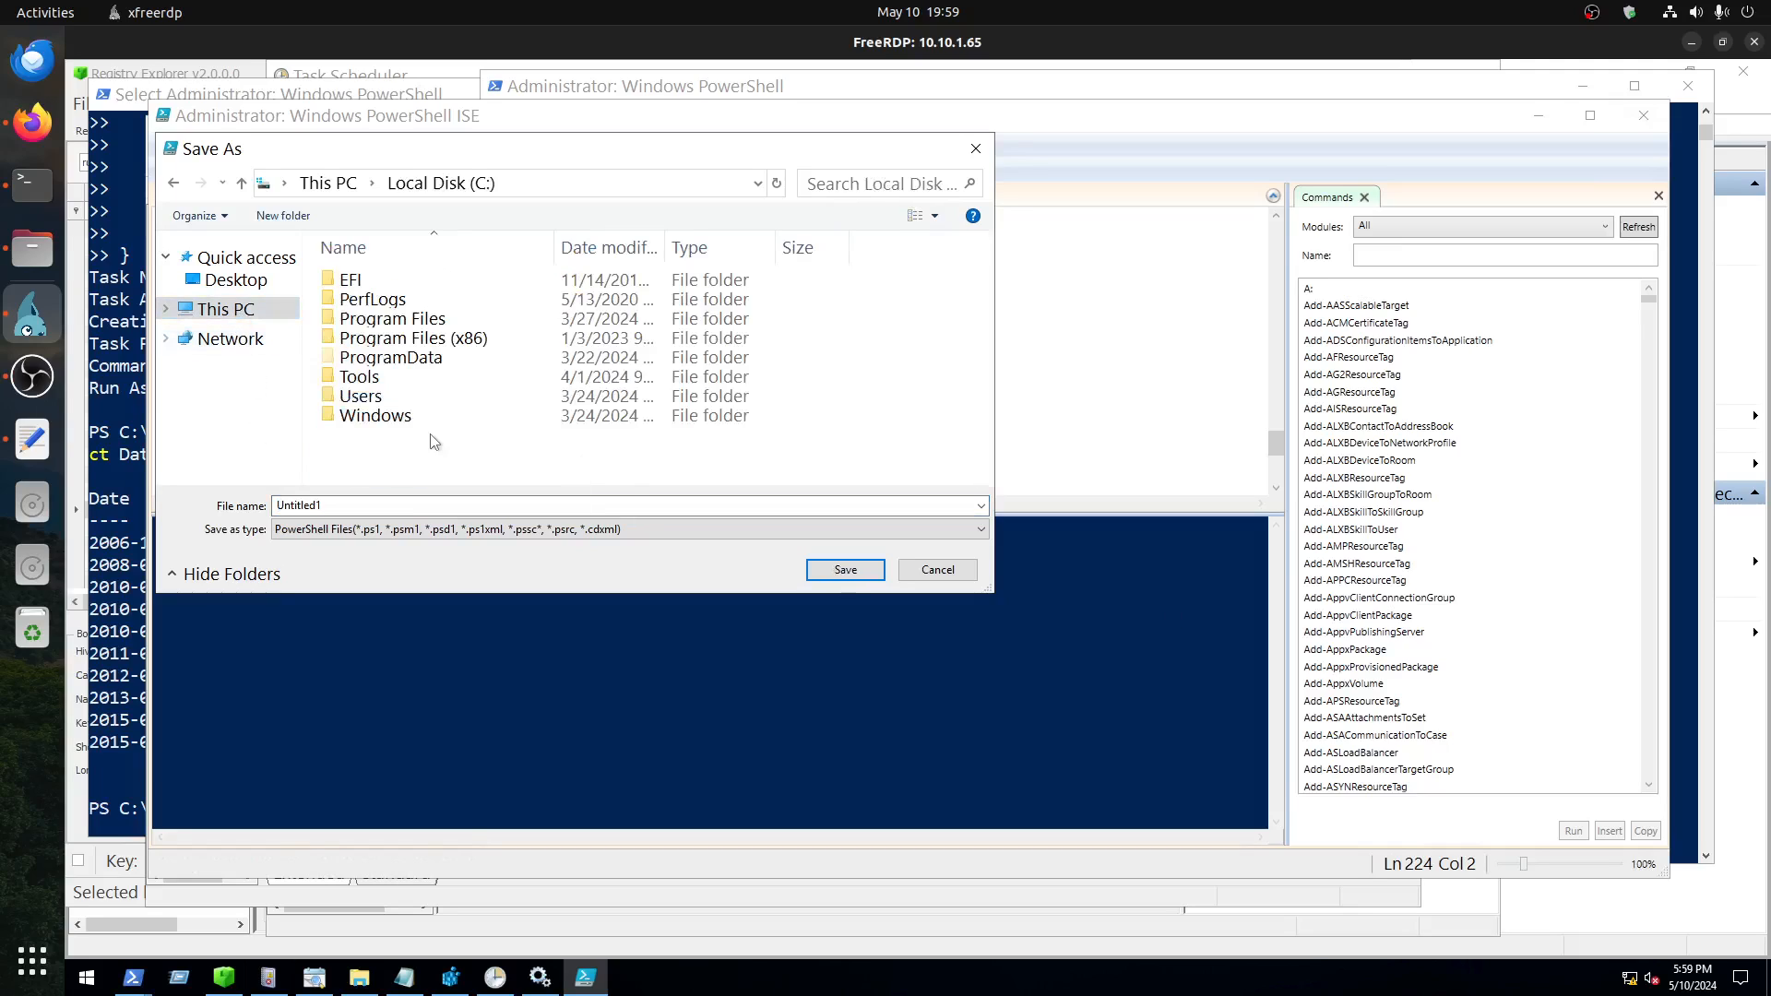
{"action": "double_click", "coordinate": [402, 378]}
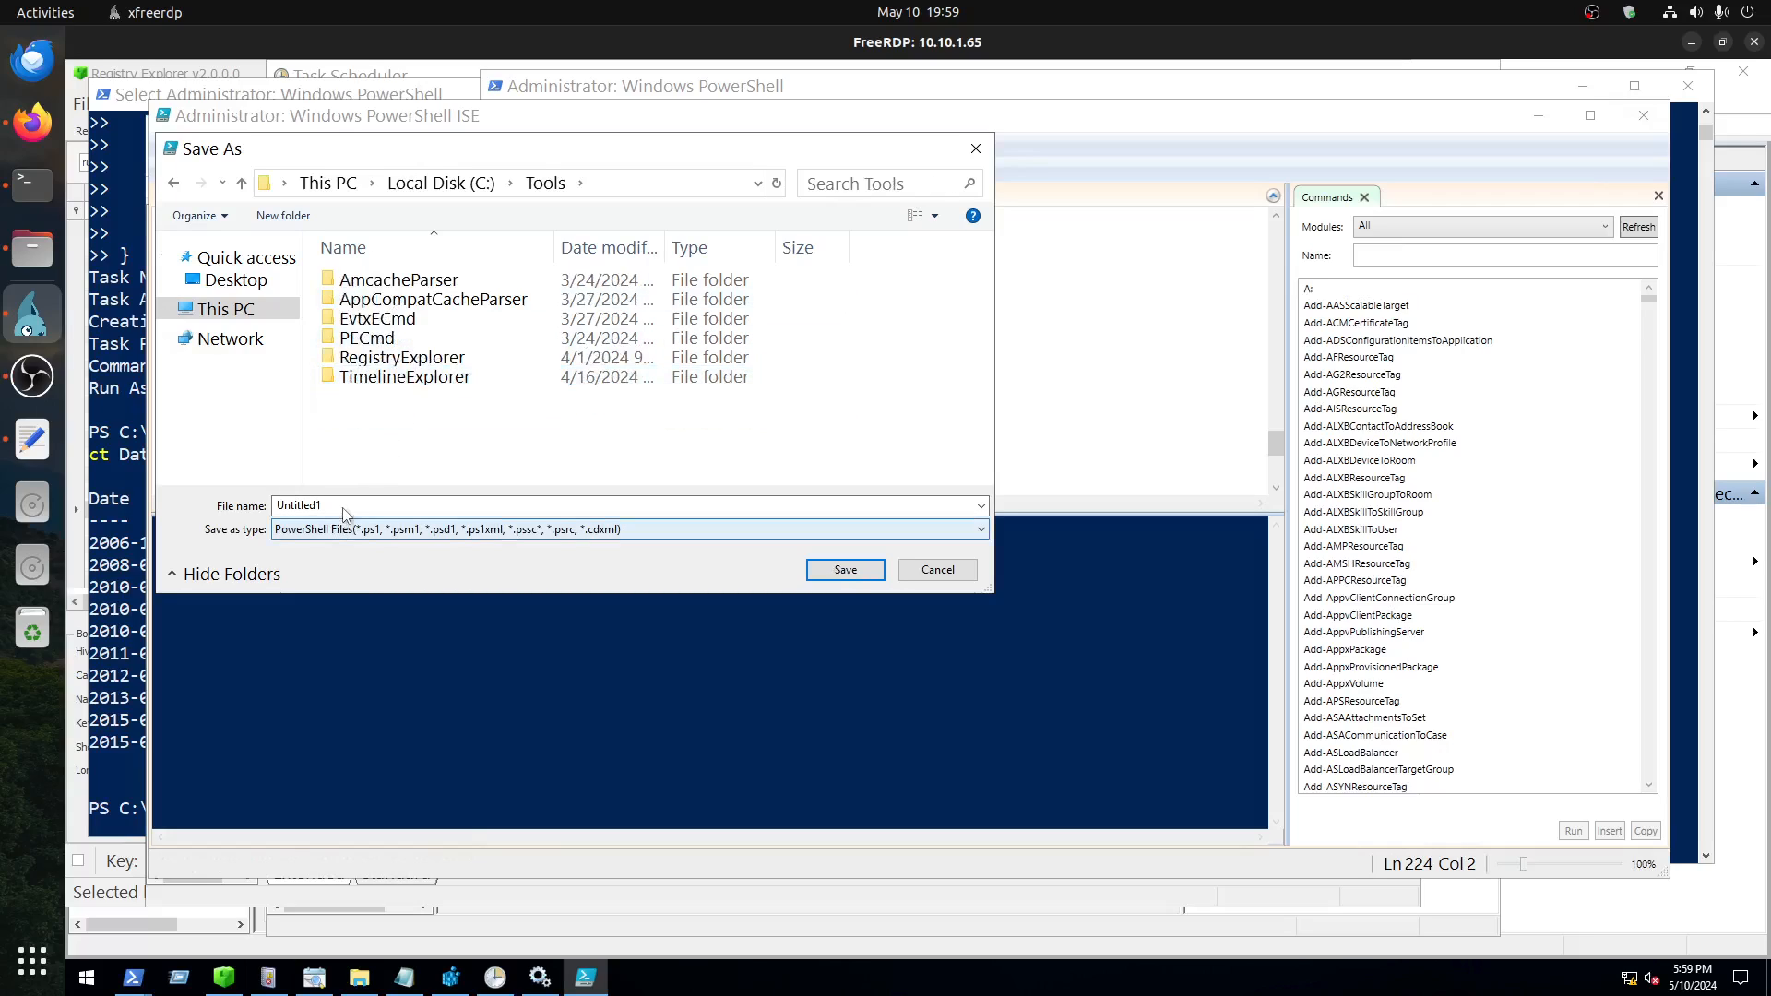
{"action": "left_click", "coordinate": [323, 507]}
{"action": "type", "text": "Get-RegWriteTime"}
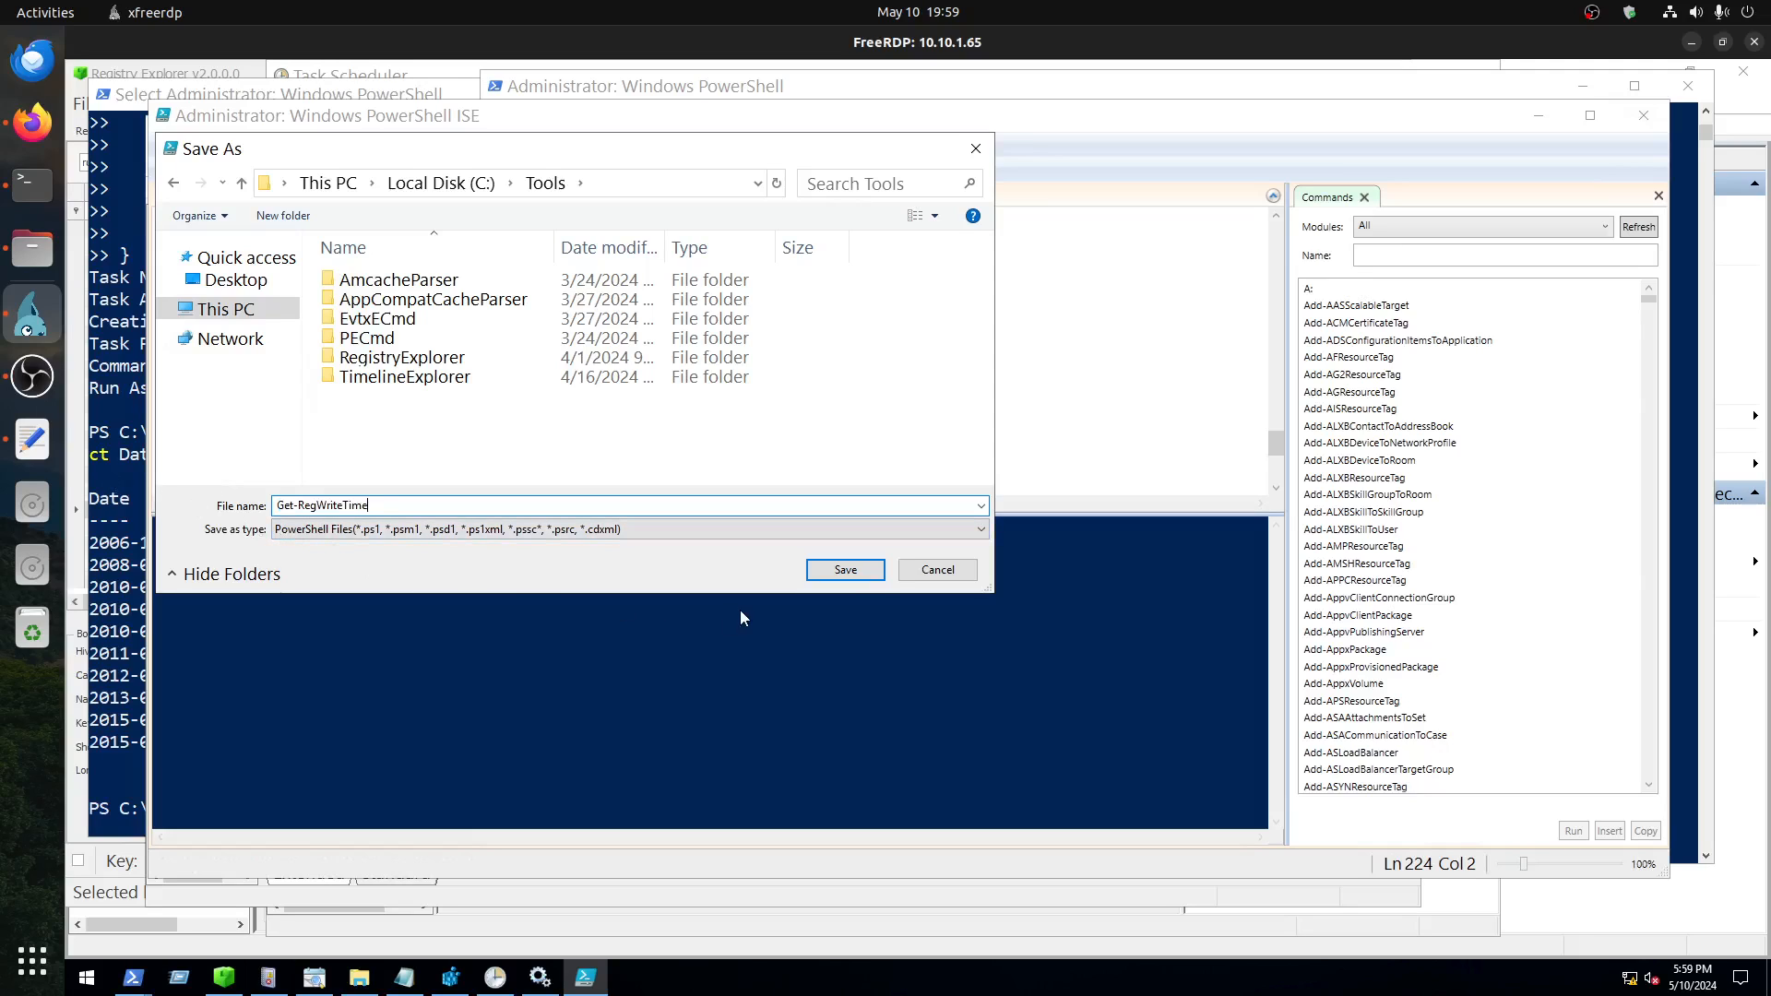
{"action": "left_click", "coordinate": [846, 570]}
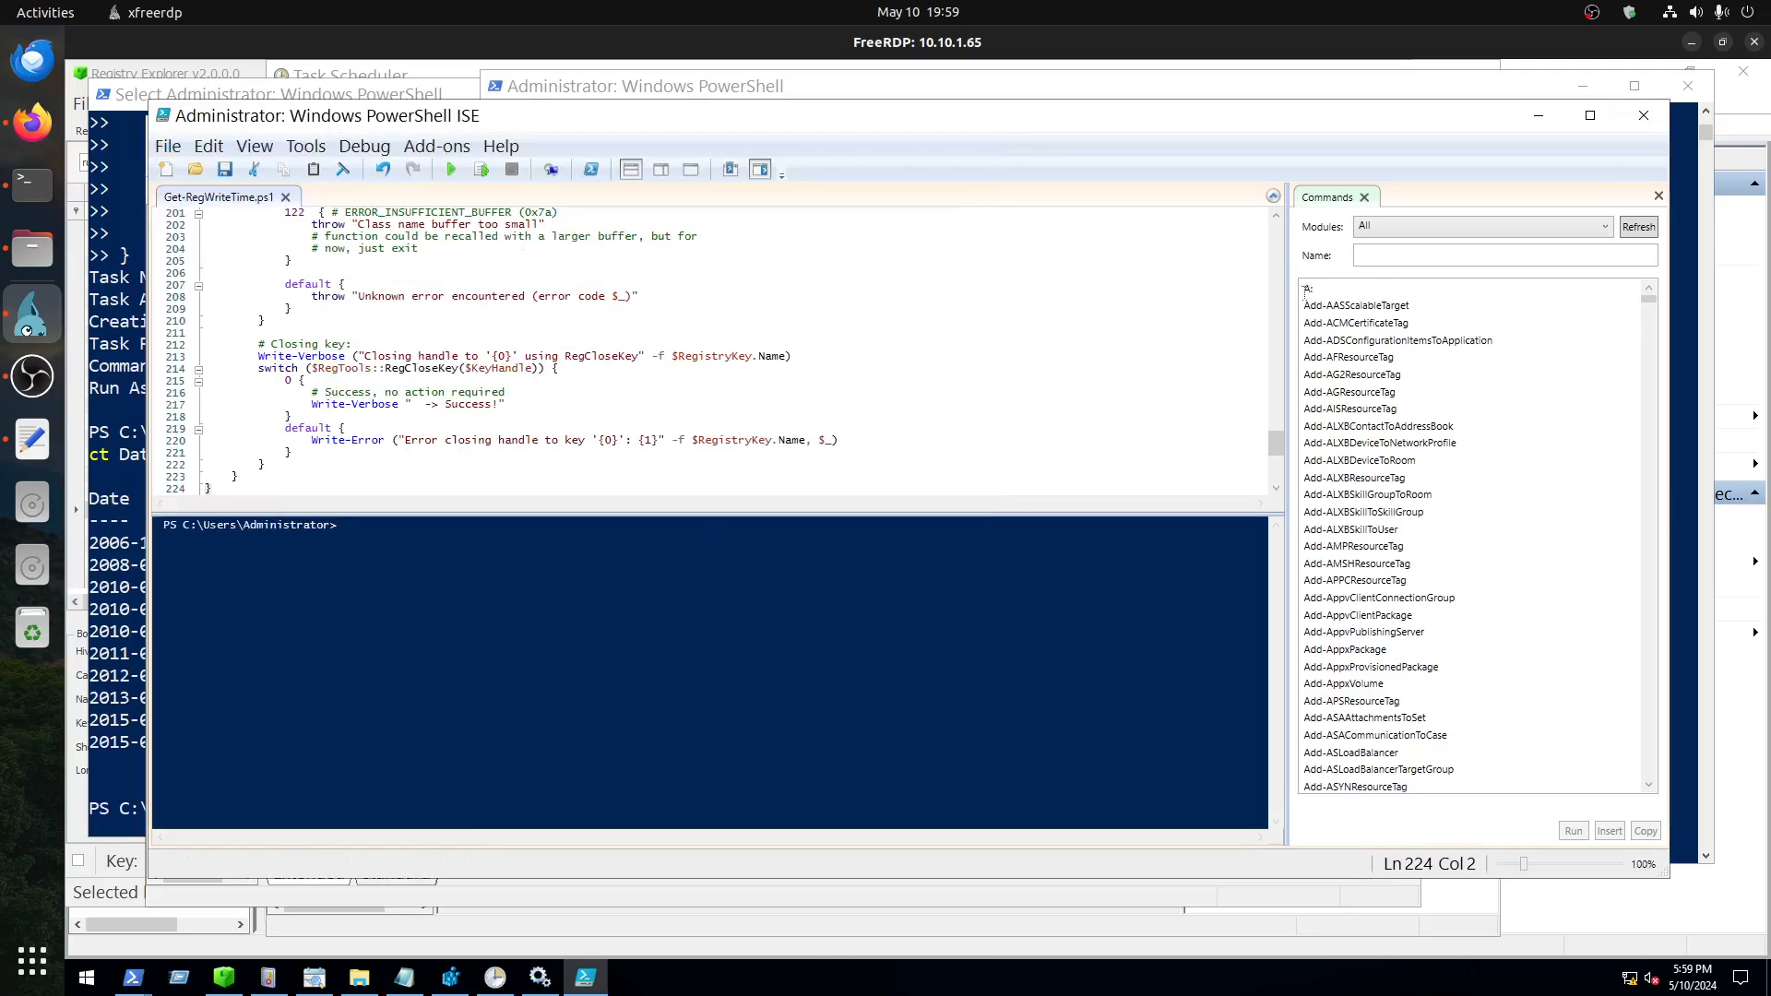
{"action": "left_click", "coordinate": [1643, 115]}
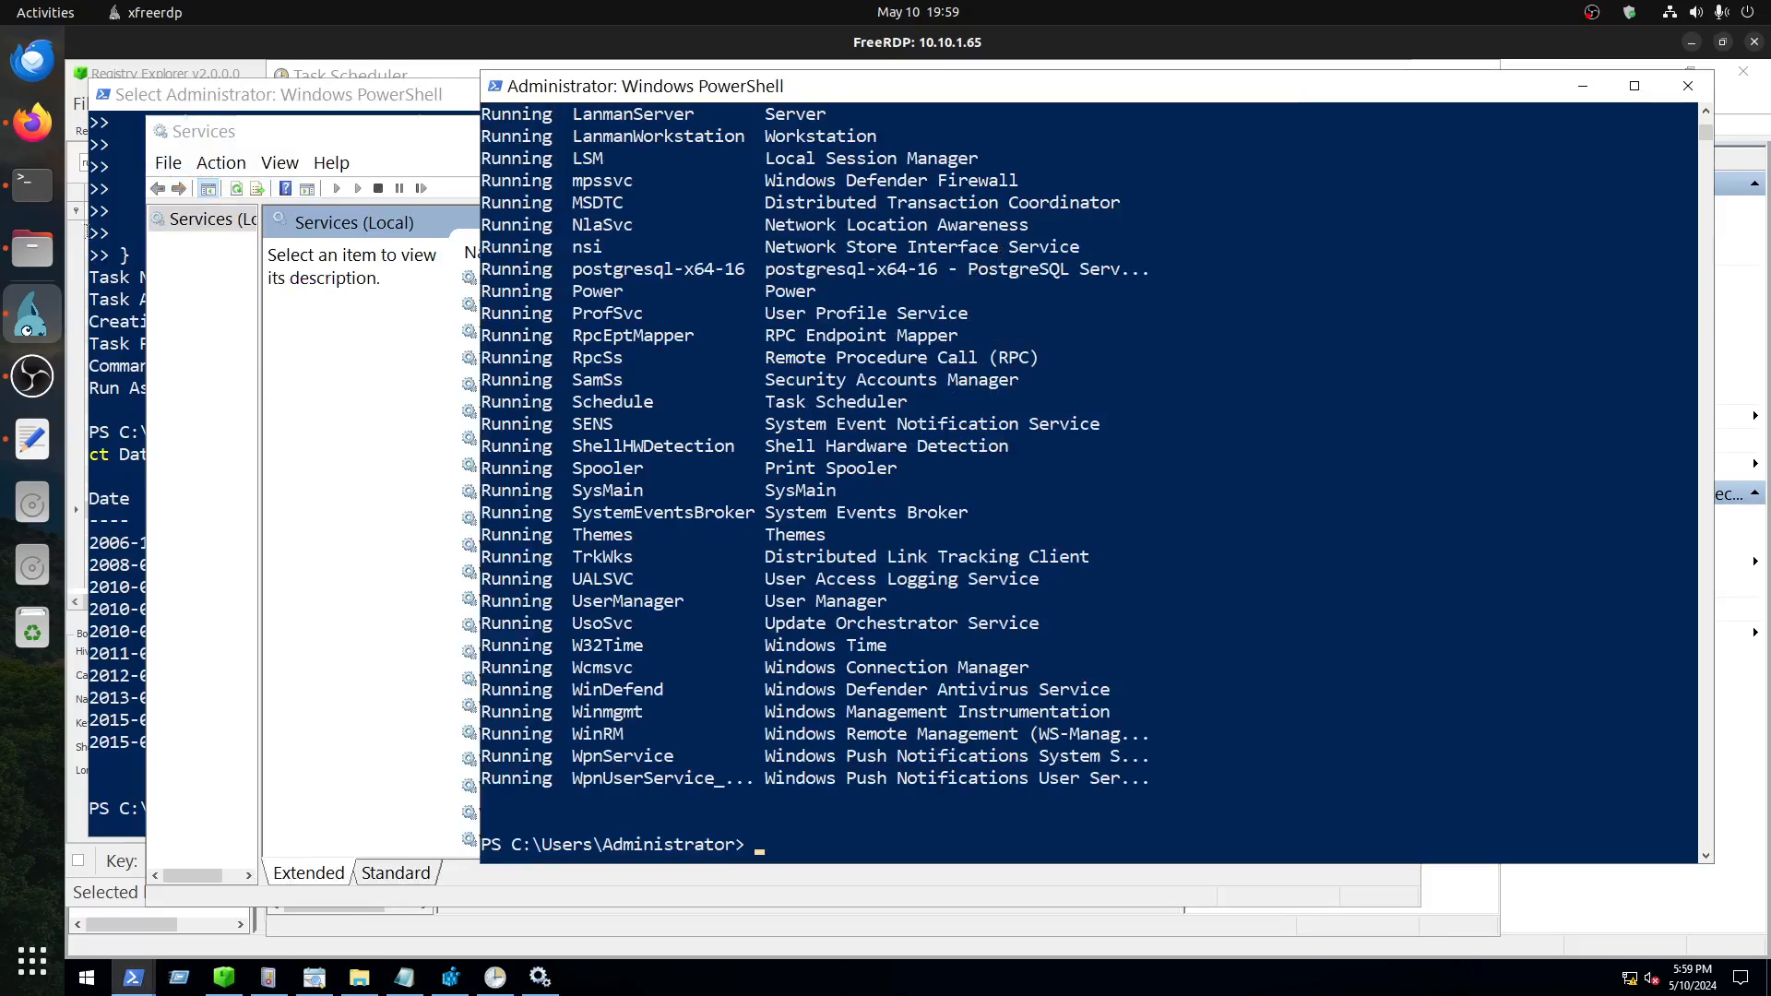
Step: Copy the command powershell.exe -ep bypass from the TryHackMe page in Firefox and run it in the remote machine's PowerShell window
{"action": "left_click", "coordinate": [32, 121]}
{"action": "scroll", "coordinate": [802, 556], "scroll_direction": "up", "scroll_amount": 1}
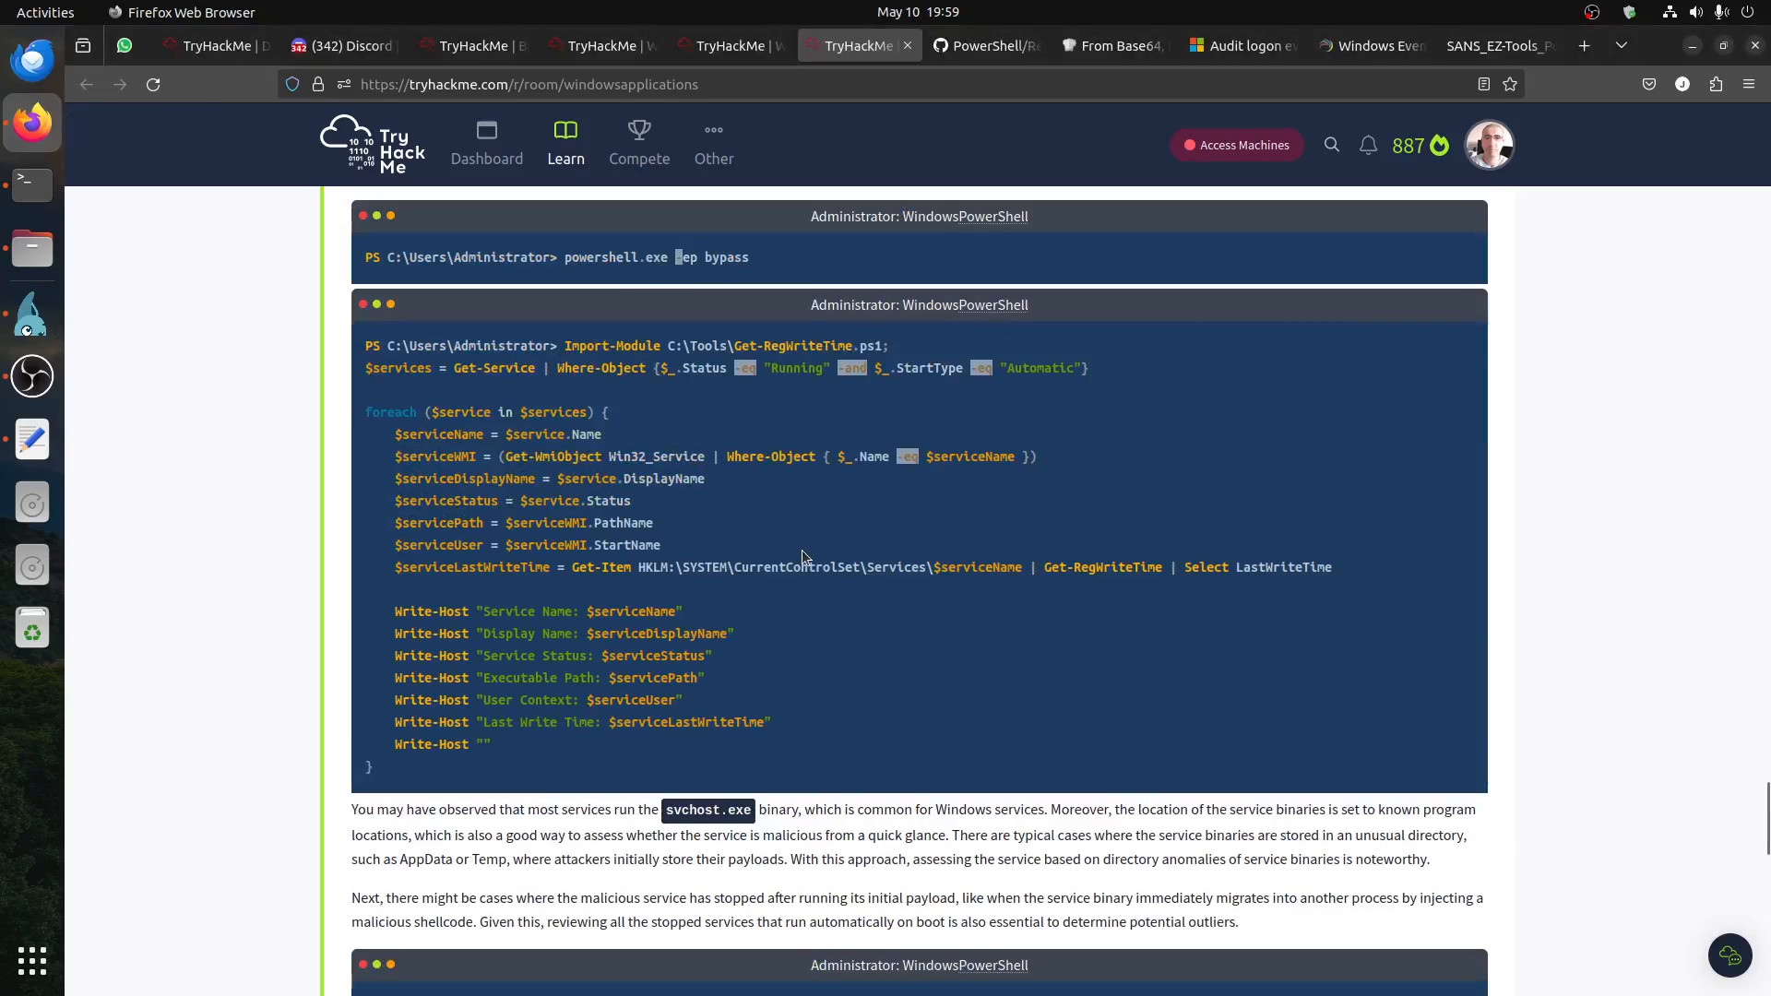
{"action": "scroll", "coordinate": [628, 597], "scroll_direction": "up", "scroll_amount": 3}
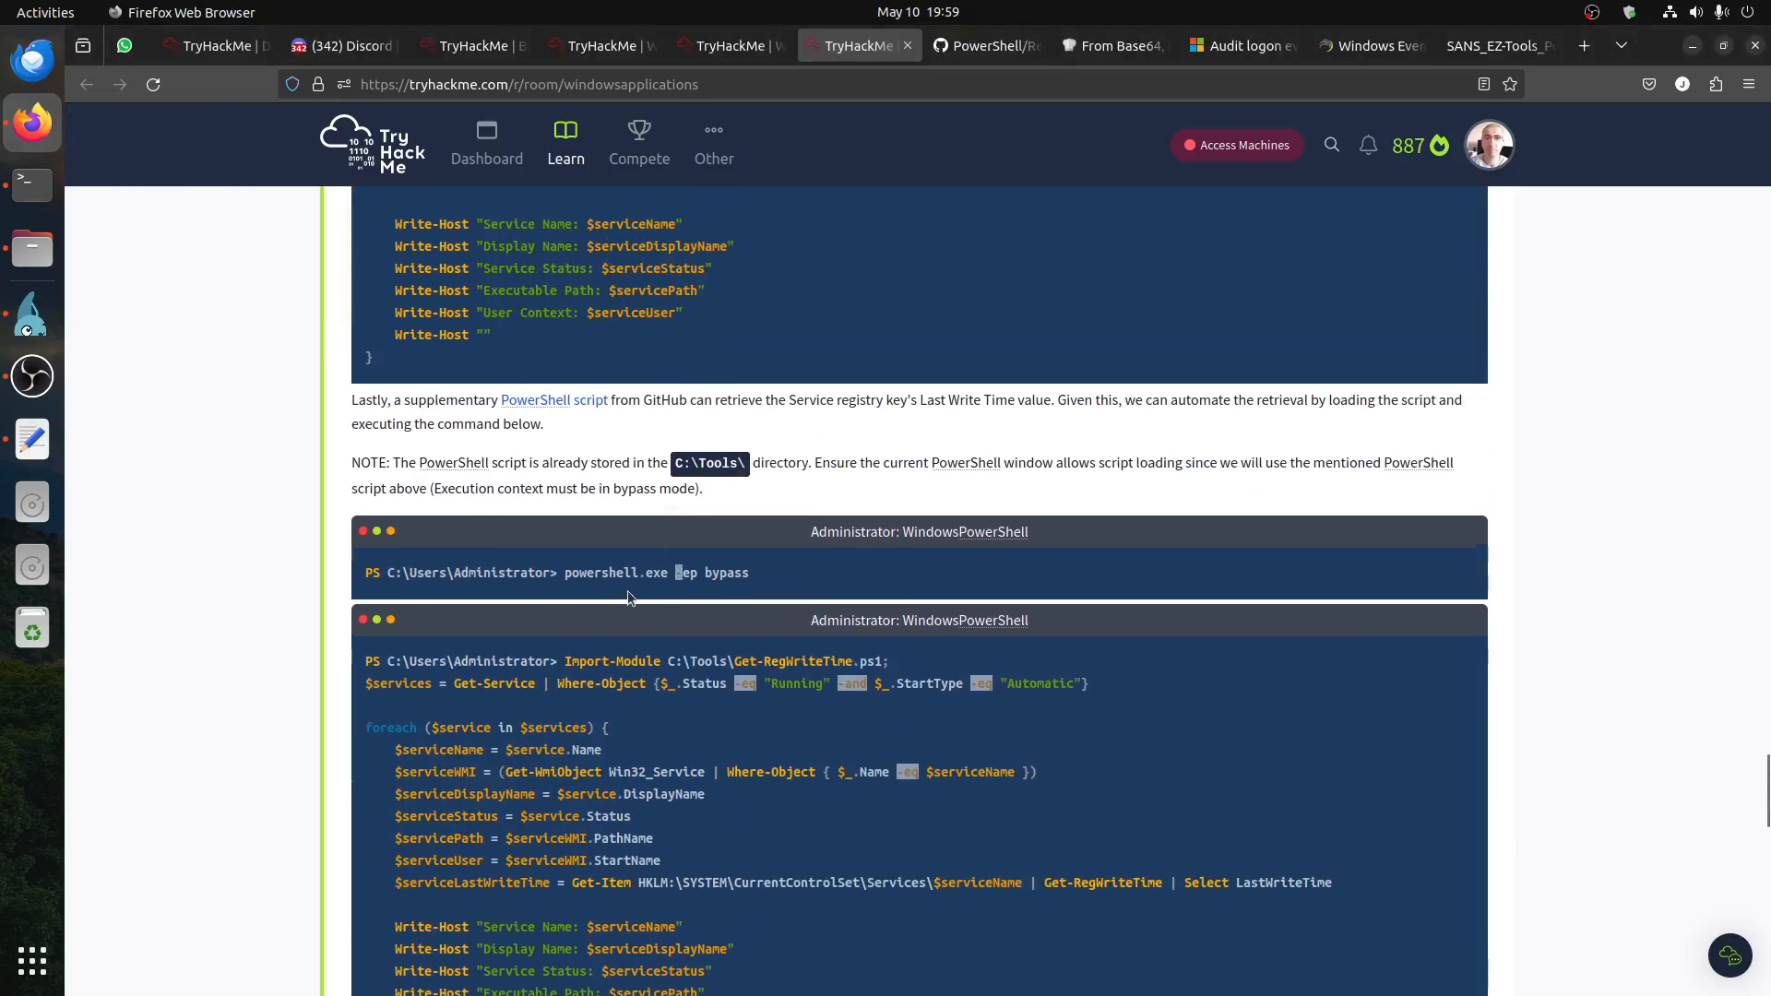
{"action": "left_click_drag", "start_coordinate": [560, 572], "coordinate": [882, 576]}
{"action": "right_click", "coordinate": [704, 587]}
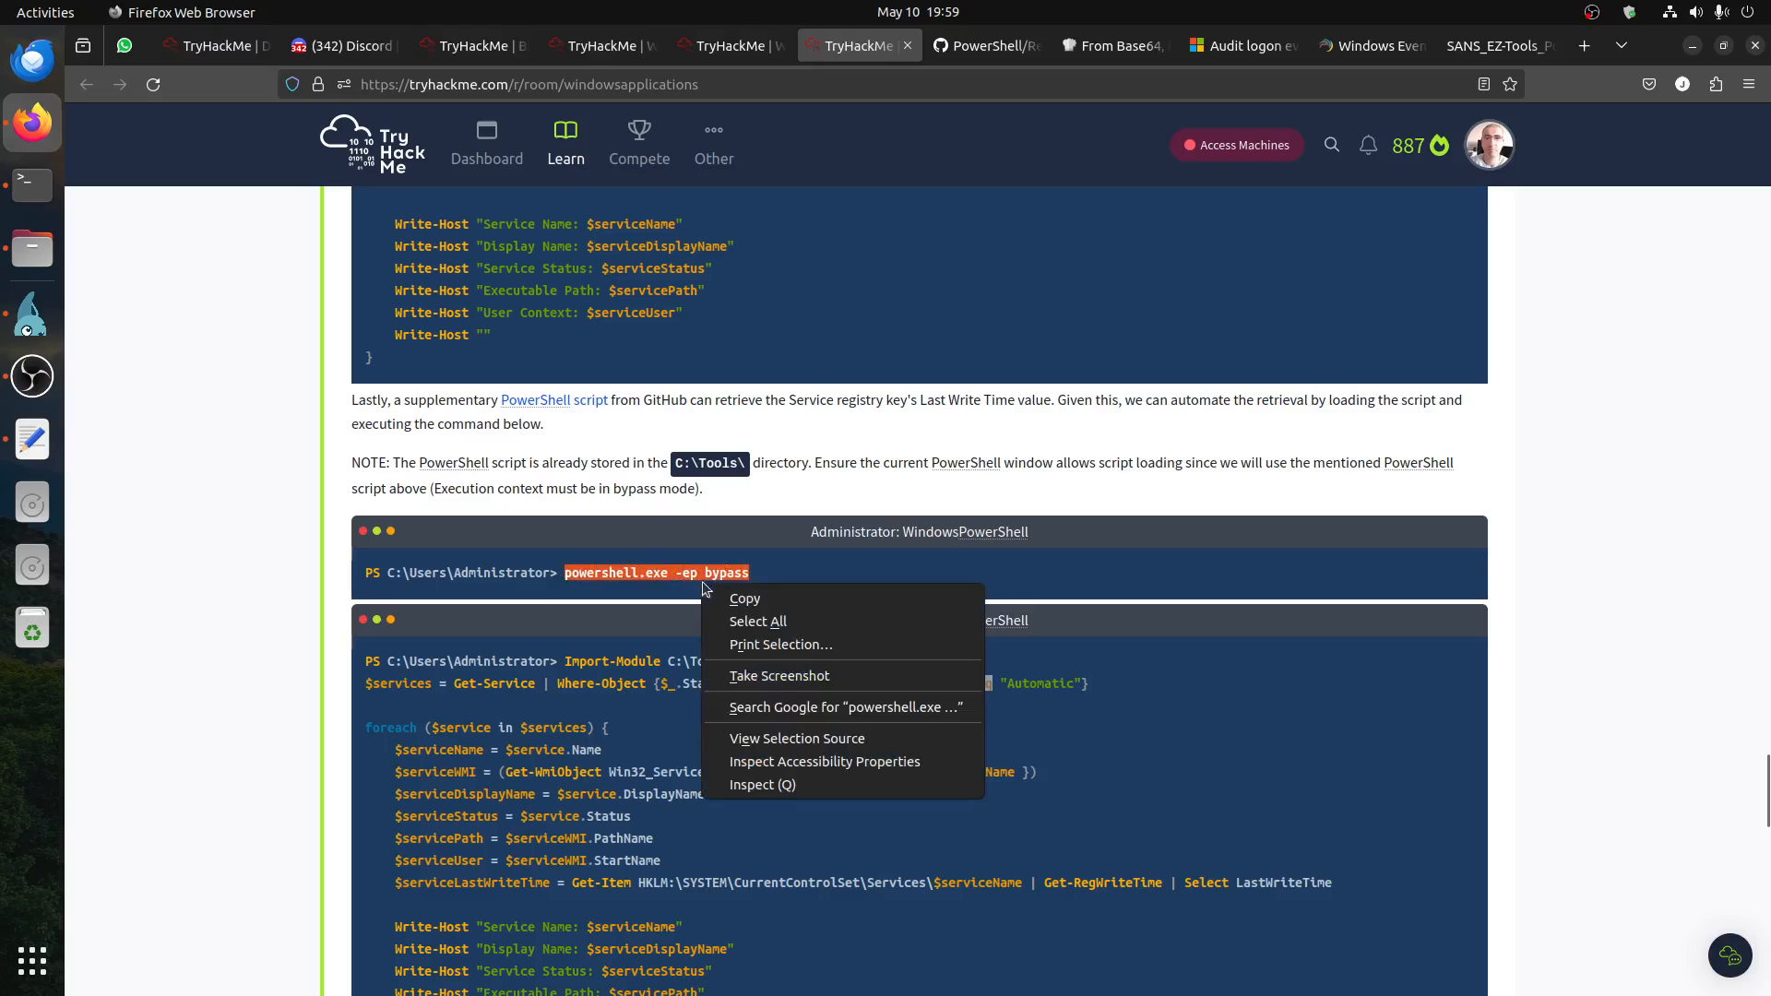
{"action": "left_click", "coordinate": [774, 601]}
{"action": "left_click", "coordinate": [34, 323]}
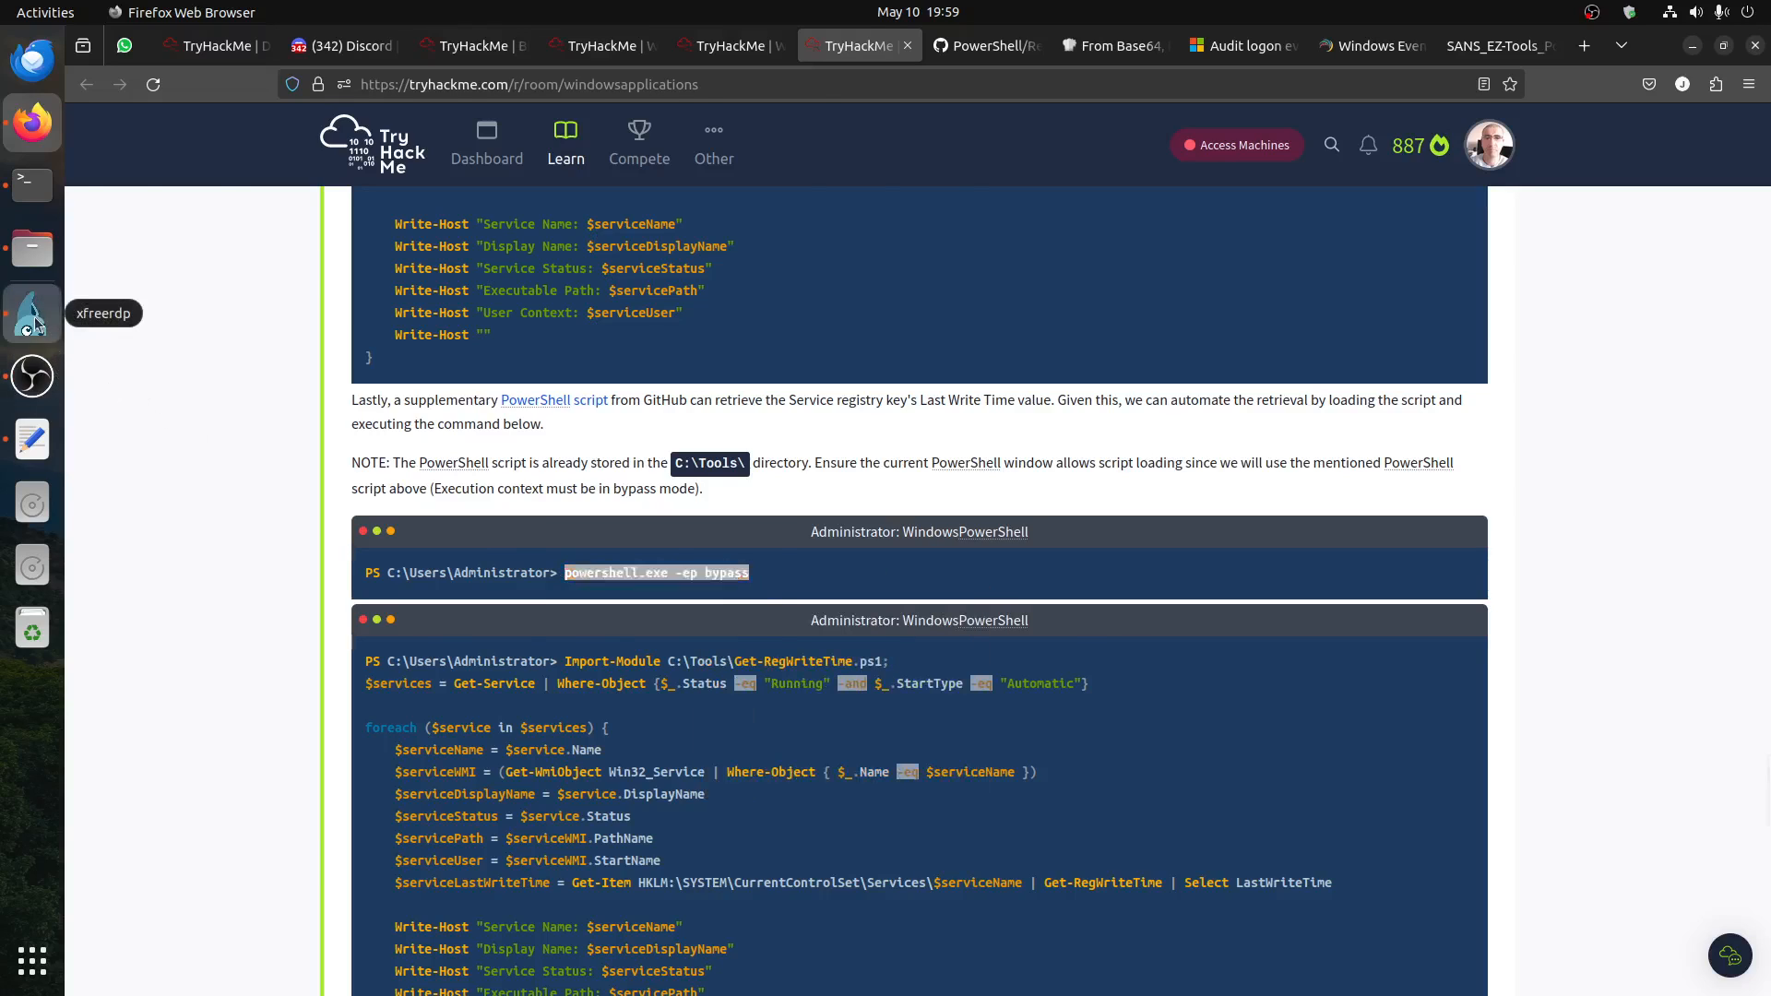
{"action": "right_click", "coordinate": [819, 743]}
{"action": "key", "text": "Return"}
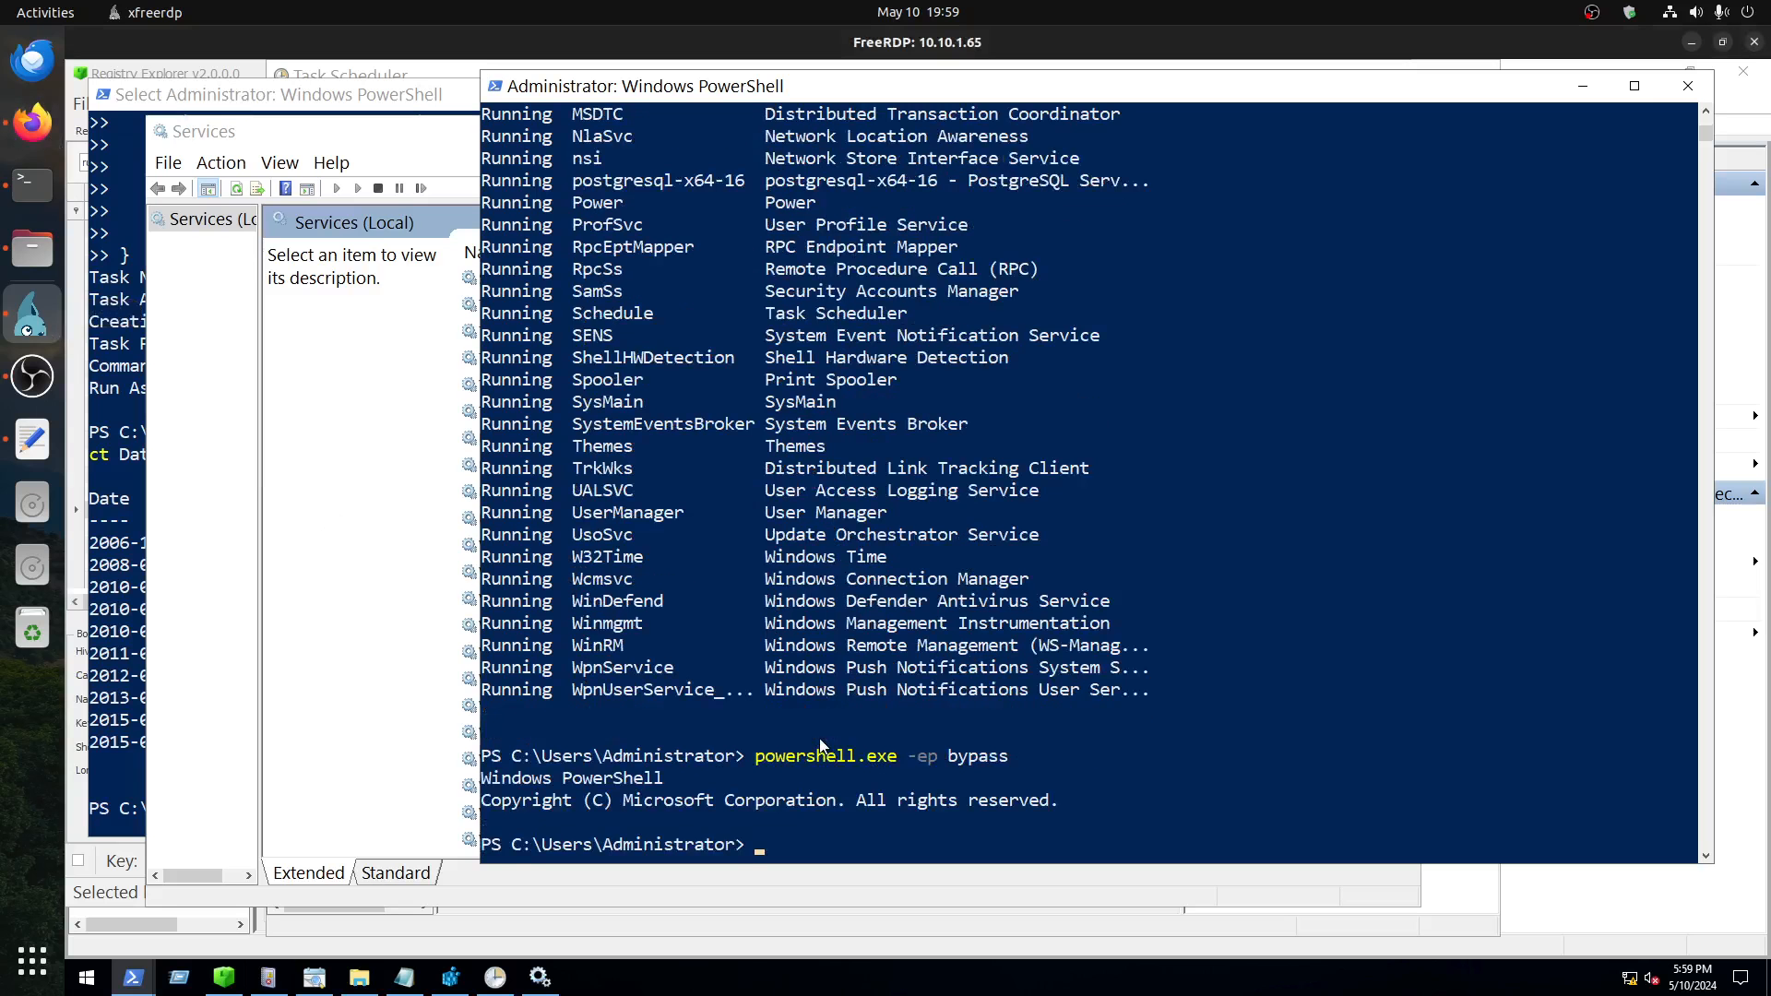
Step: Copy the line Import-Module C:\Tools\Get-RegWriteTime.ps1; from the TryHackMe page in Firefox and run it in the remote PowerShell session
{"action": "left_click", "coordinate": [33, 122]}
{"action": "scroll", "coordinate": [565, 536], "scroll_direction": "down", "scroll_amount": 5}
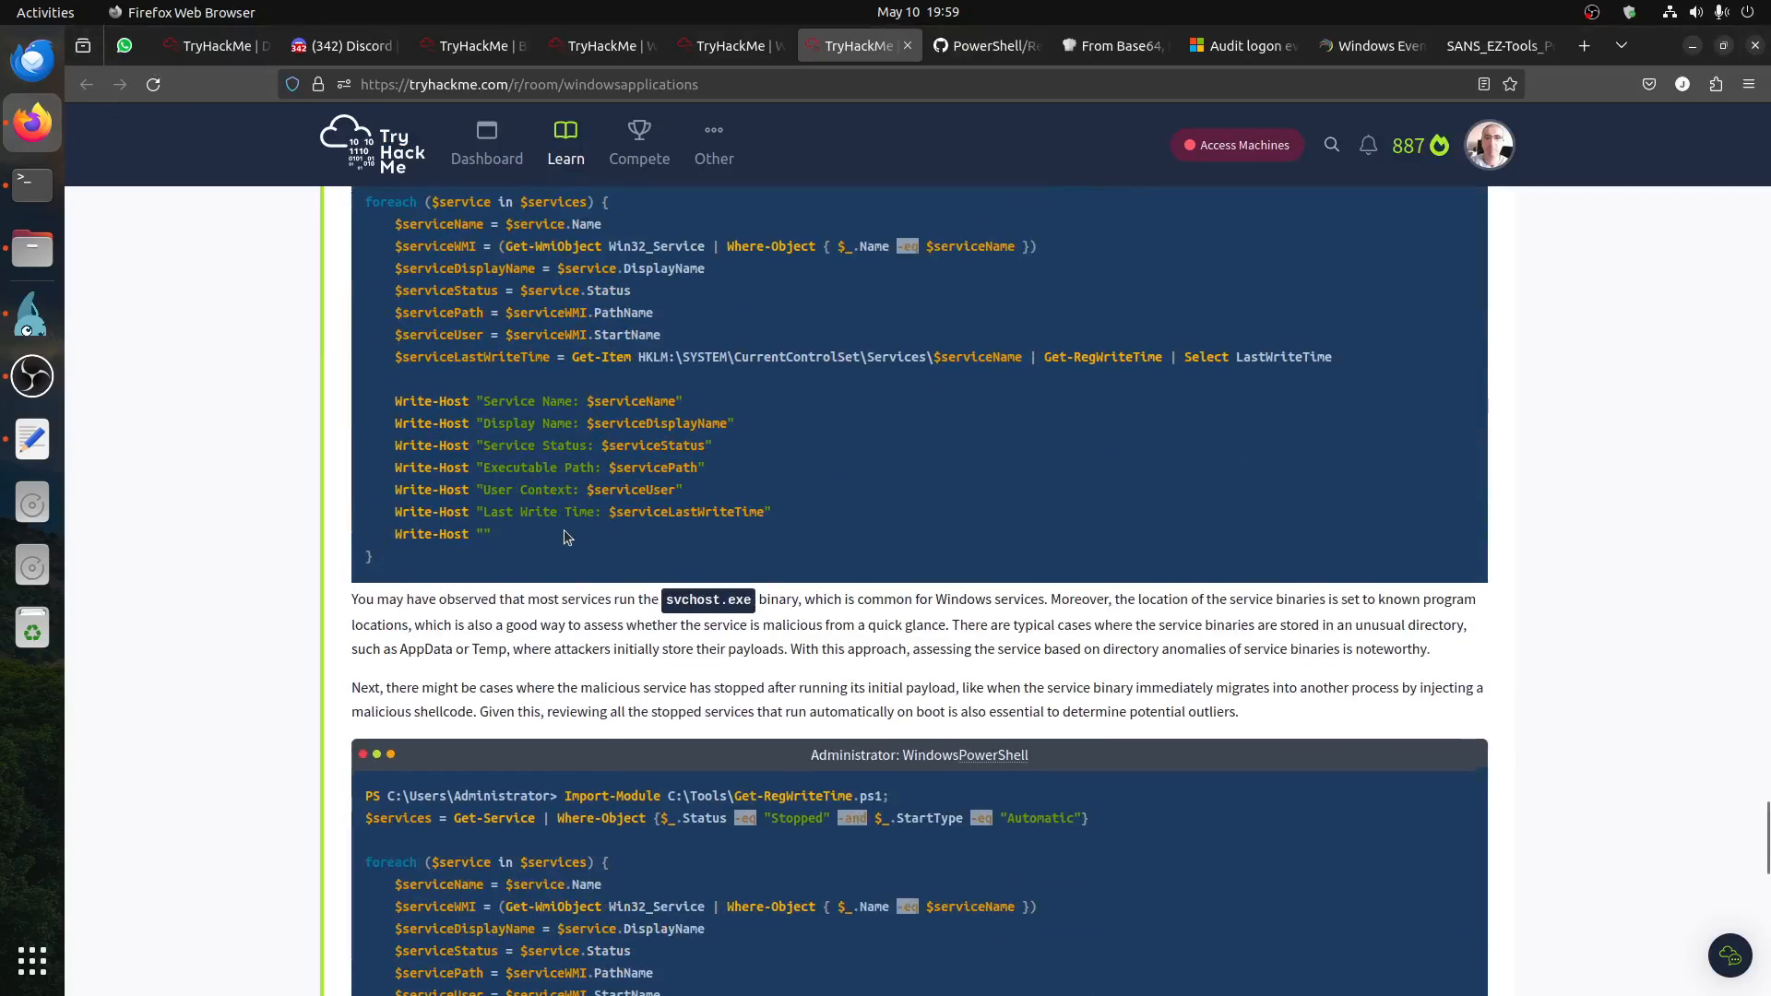
{"action": "scroll", "coordinate": [565, 535], "scroll_direction": "down", "scroll_amount": 5}
{"action": "left_click_drag", "start_coordinate": [563, 270], "coordinate": [892, 274]}
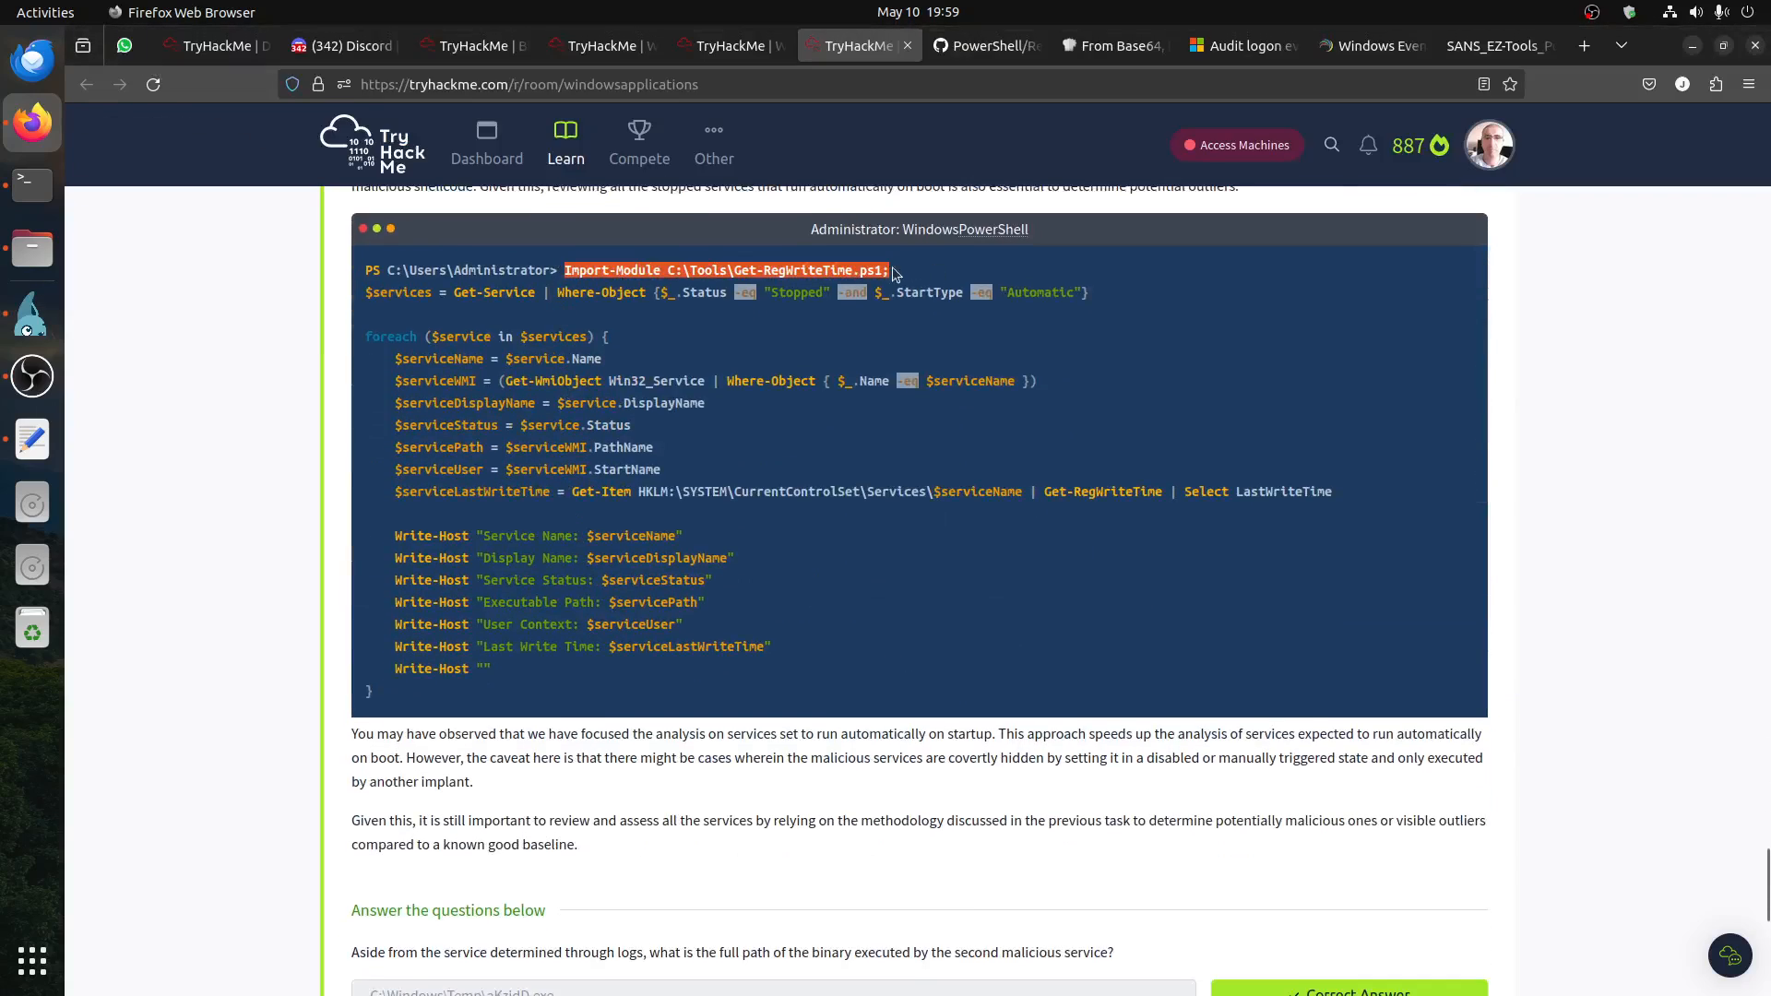
{"action": "right_click", "coordinate": [892, 274]}
{"action": "left_click", "coordinate": [931, 286]}
{"action": "left_click", "coordinate": [32, 314]}
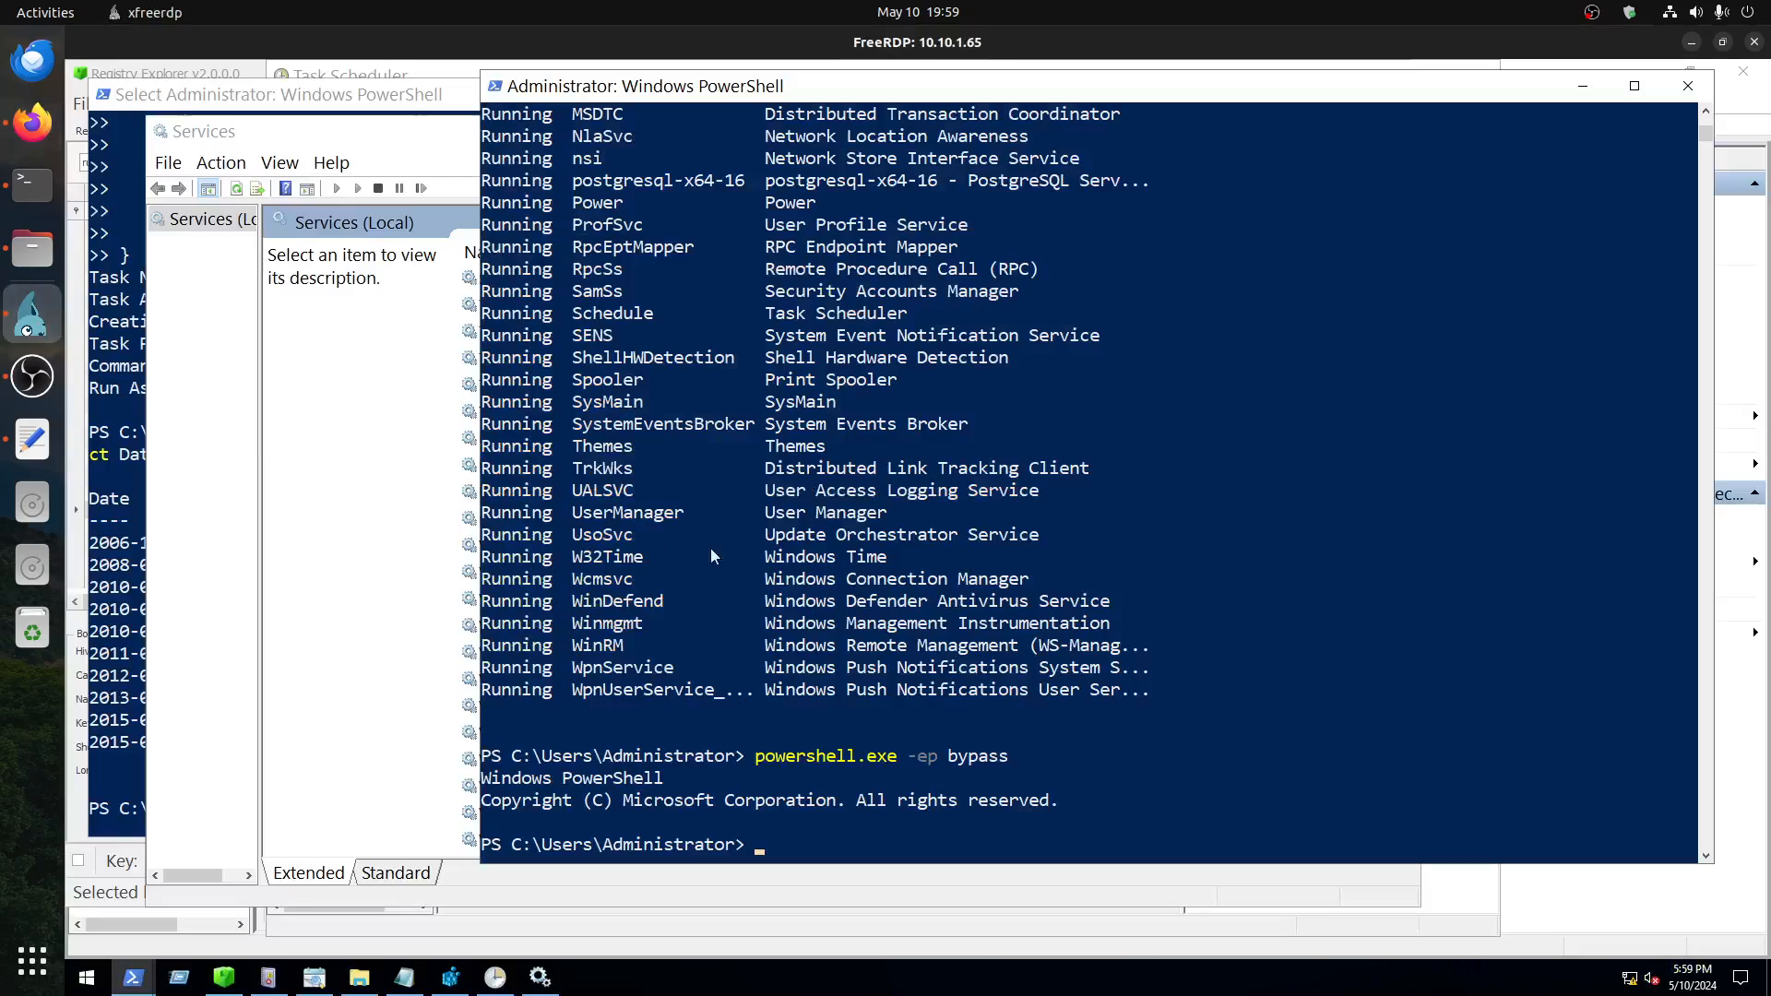
{"action": "right_click", "coordinate": [965, 726]}
{"action": "key", "text": "Return"}
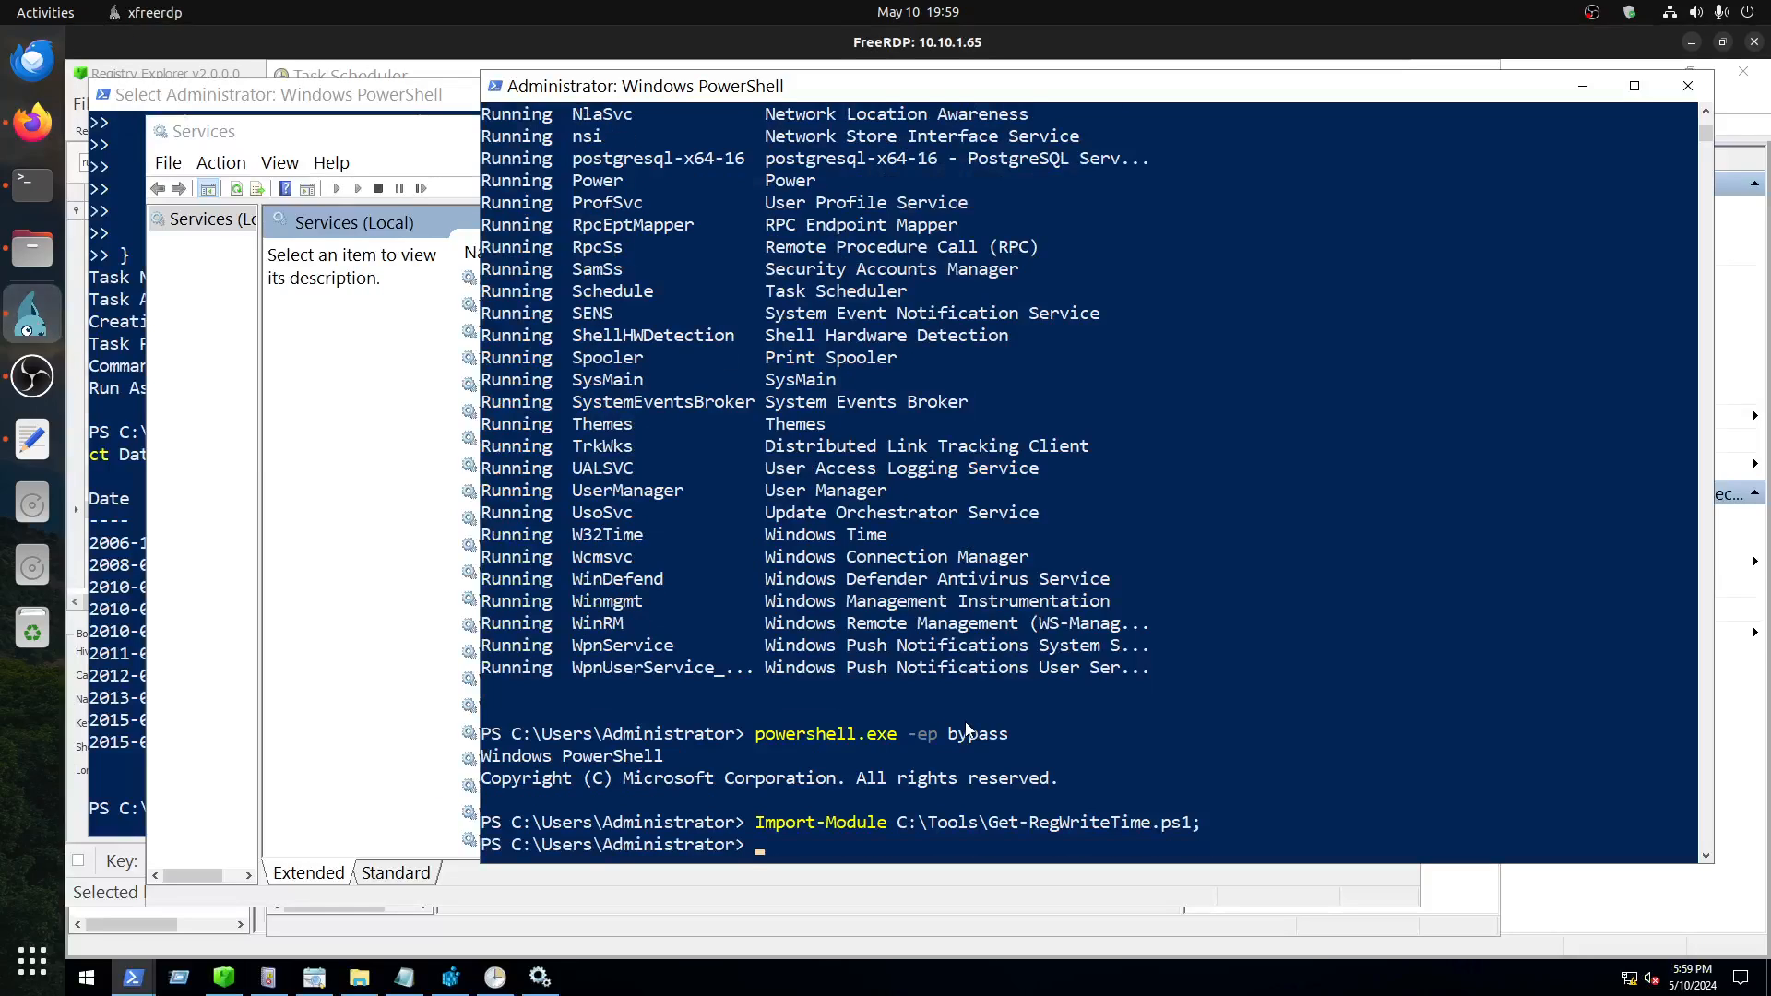
Step: Copy the stopped automatic services script, without its import line, from the TryHackMe page in Firefox and run it in the remote PowerShell session
{"action": "left_click", "coordinate": [31, 124]}
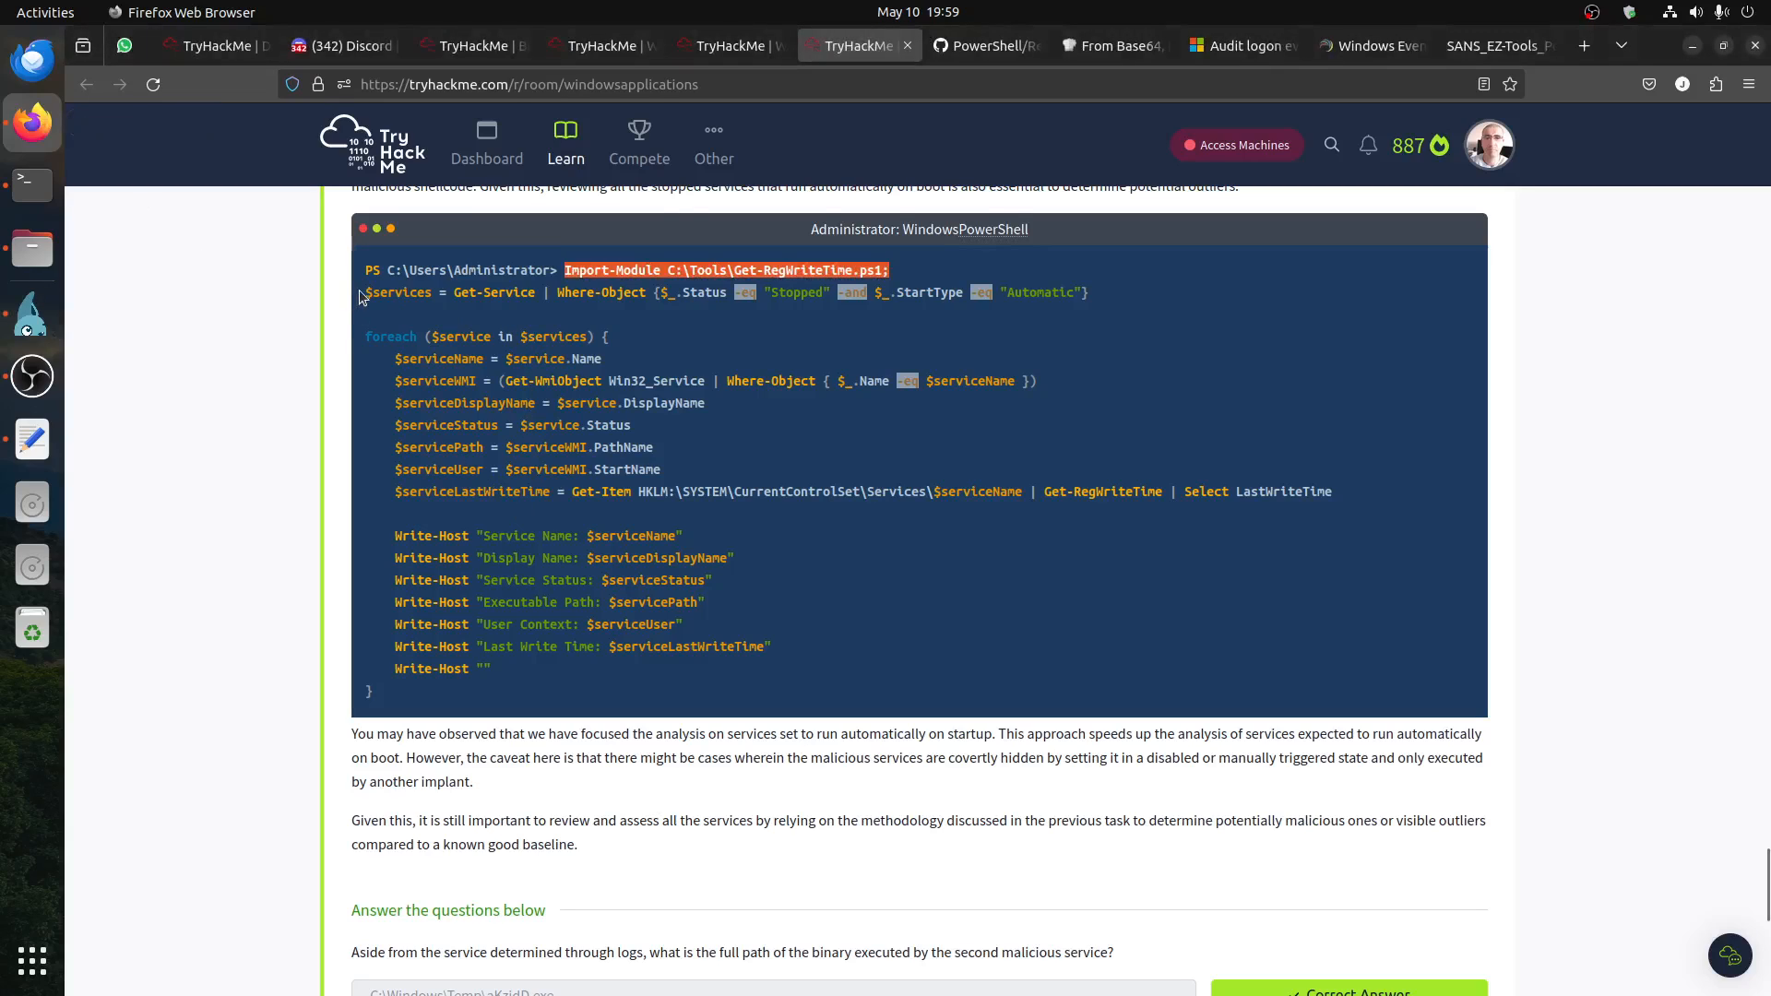
{"action": "left_click_drag", "start_coordinate": [363, 293], "coordinate": [470, 696]}
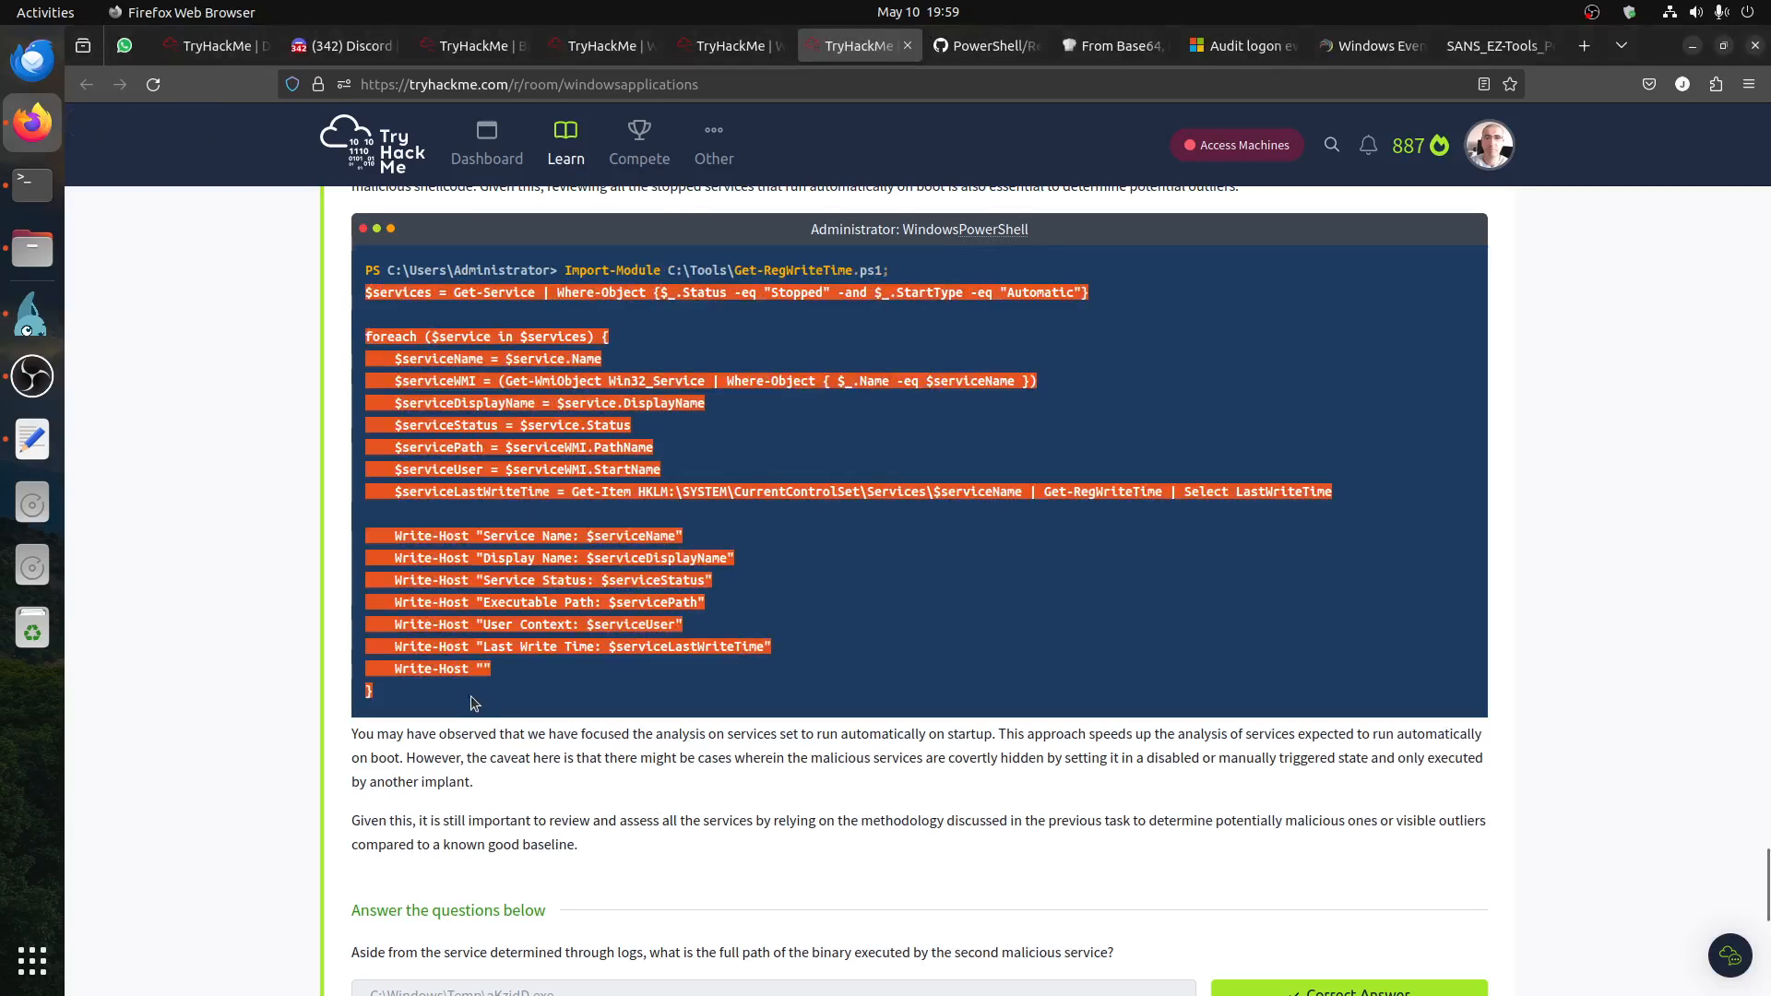
{"action": "right_click", "coordinate": [442, 470]}
{"action": "left_click", "coordinate": [480, 482]}
{"action": "left_click", "coordinate": [32, 313]}
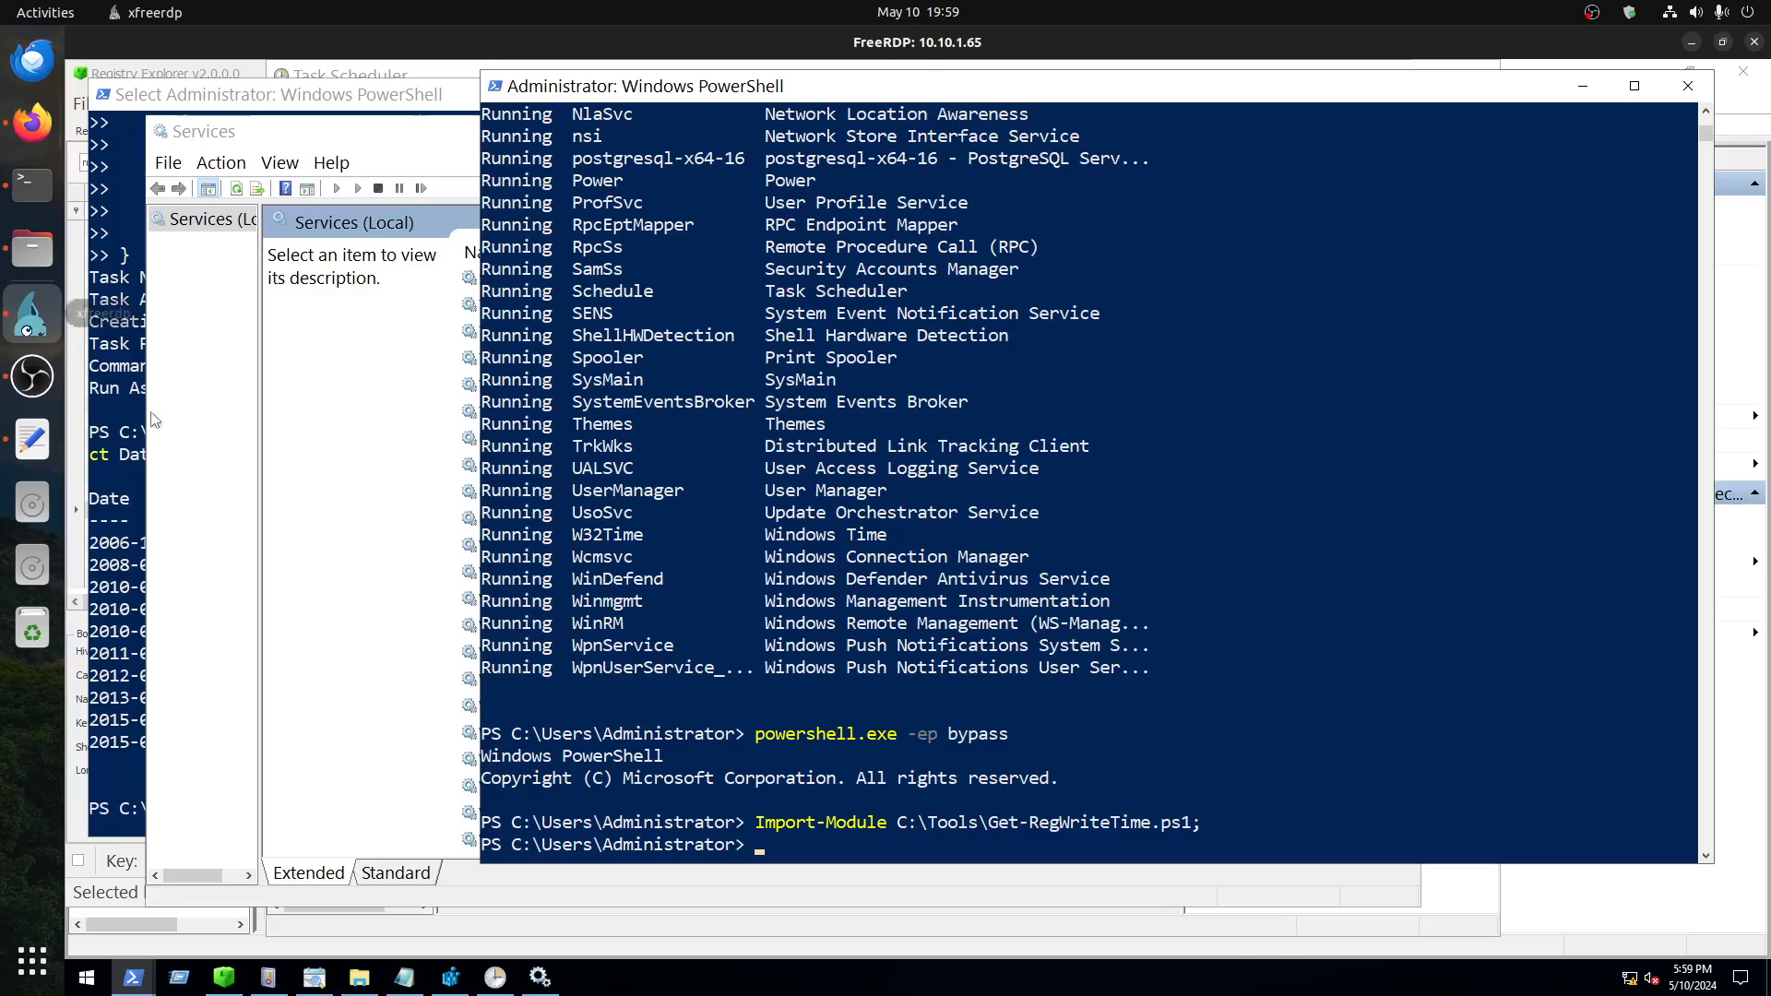
{"action": "right_click", "coordinate": [864, 762]}
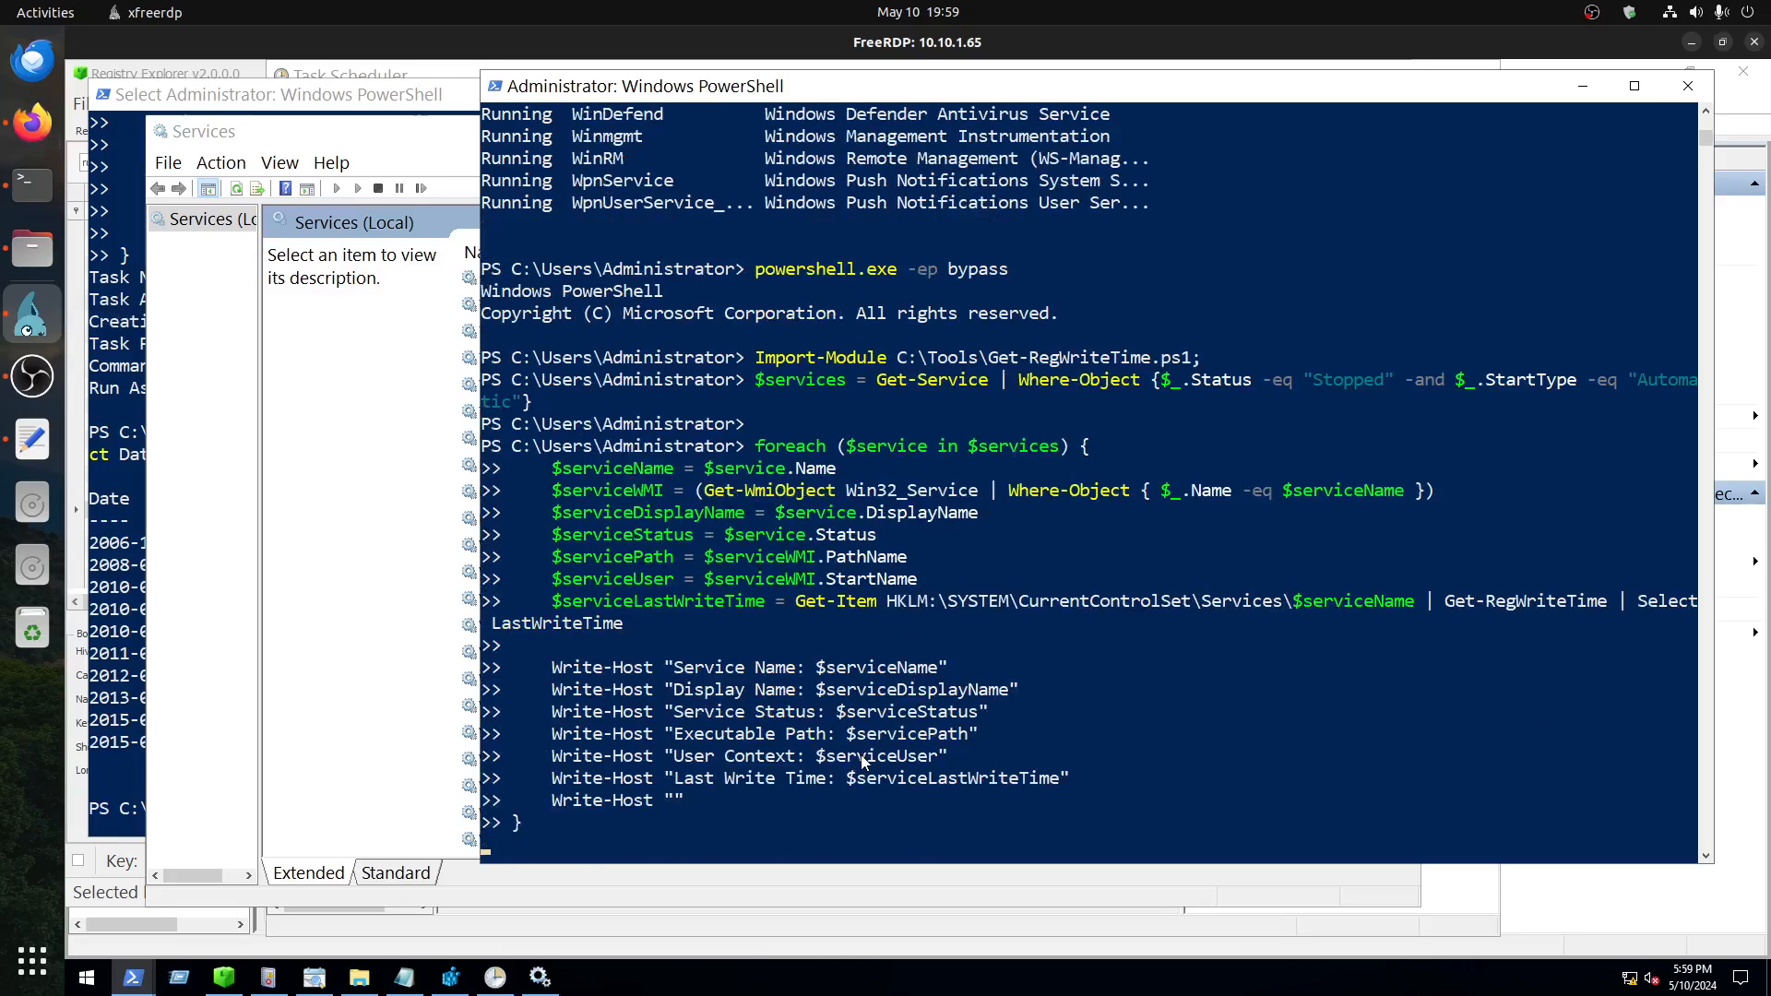
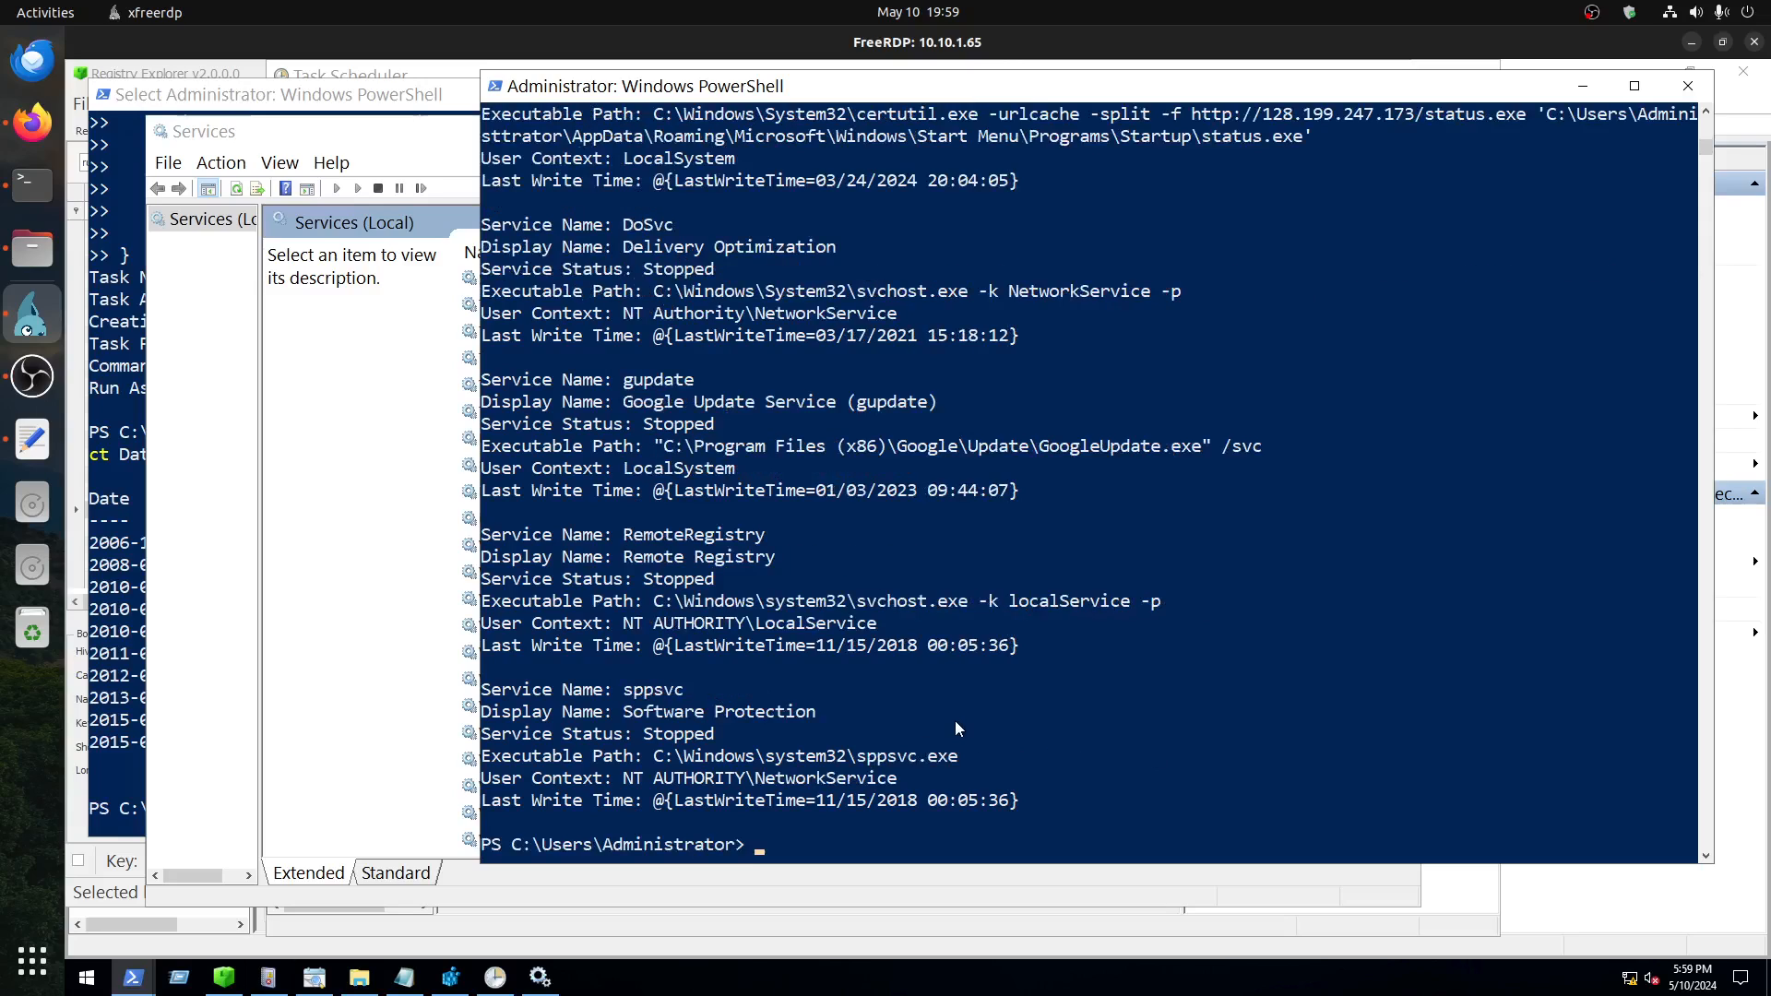
Step: Examine the first stopped service in the script output and highlight its display name, CDPUserSvc_9286x
{"action": "scroll", "coordinate": [955, 721], "scroll_direction": "up", "scroll_amount": 3}
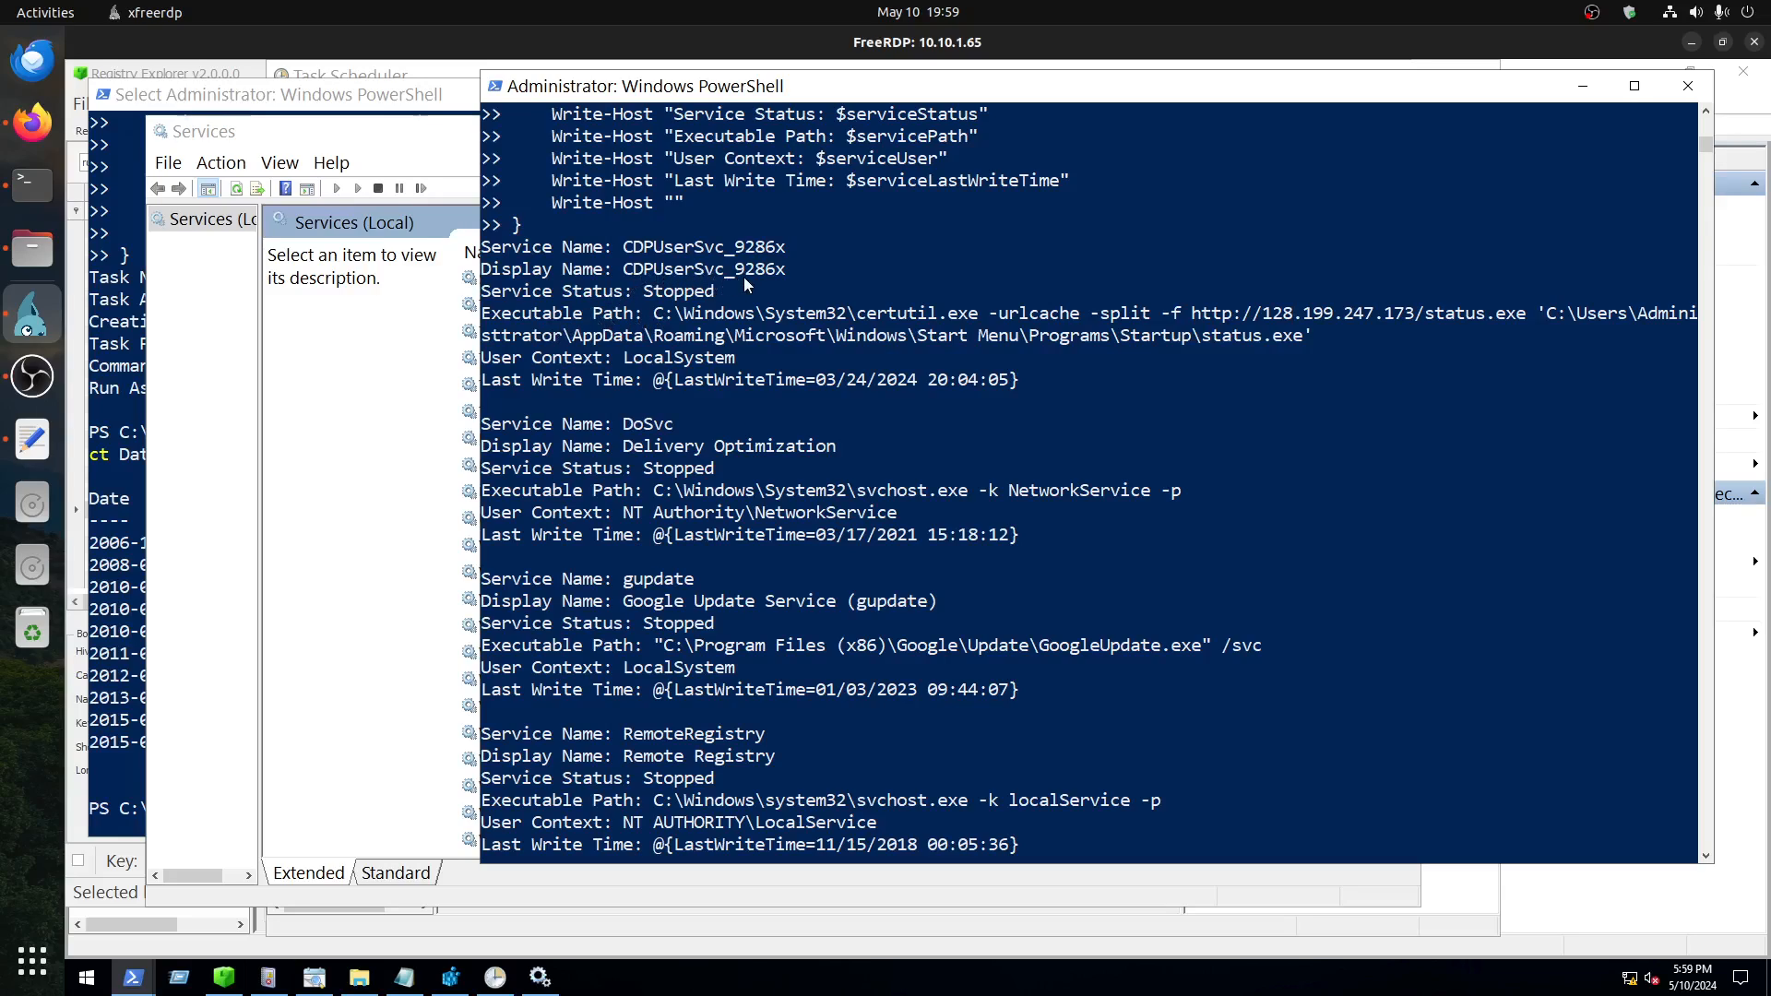
{"action": "left_click_drag", "start_coordinate": [783, 274], "coordinate": [624, 274]}
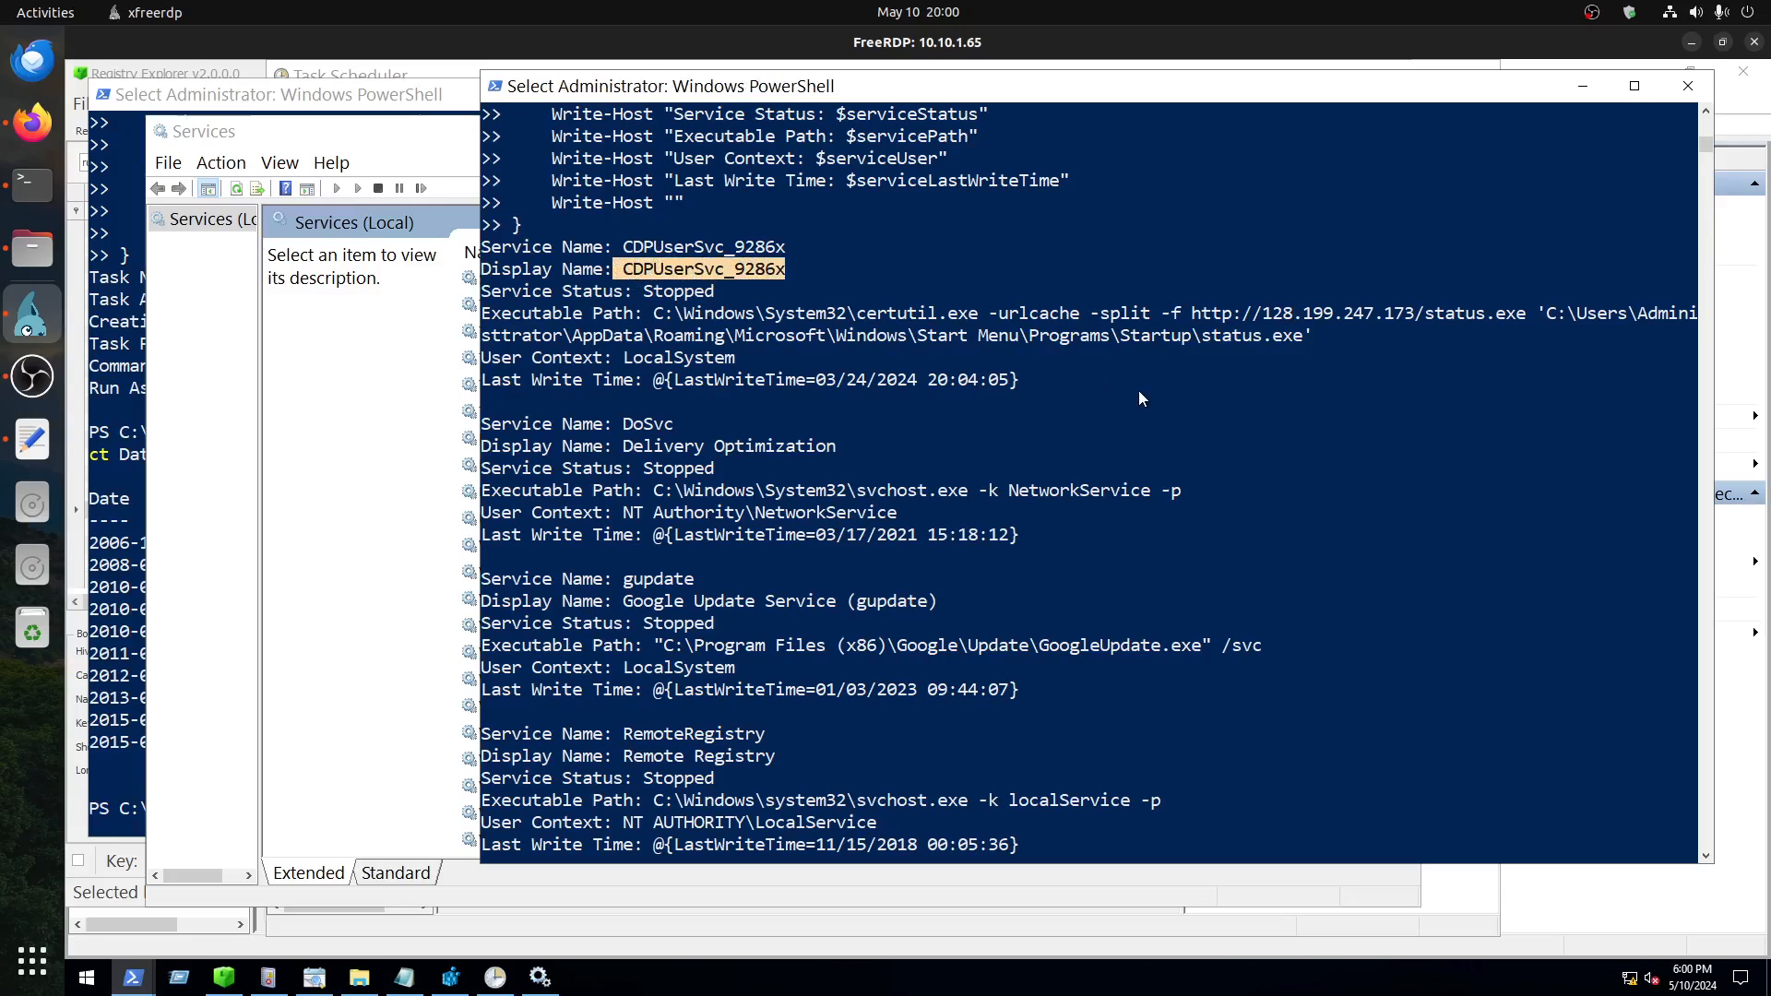
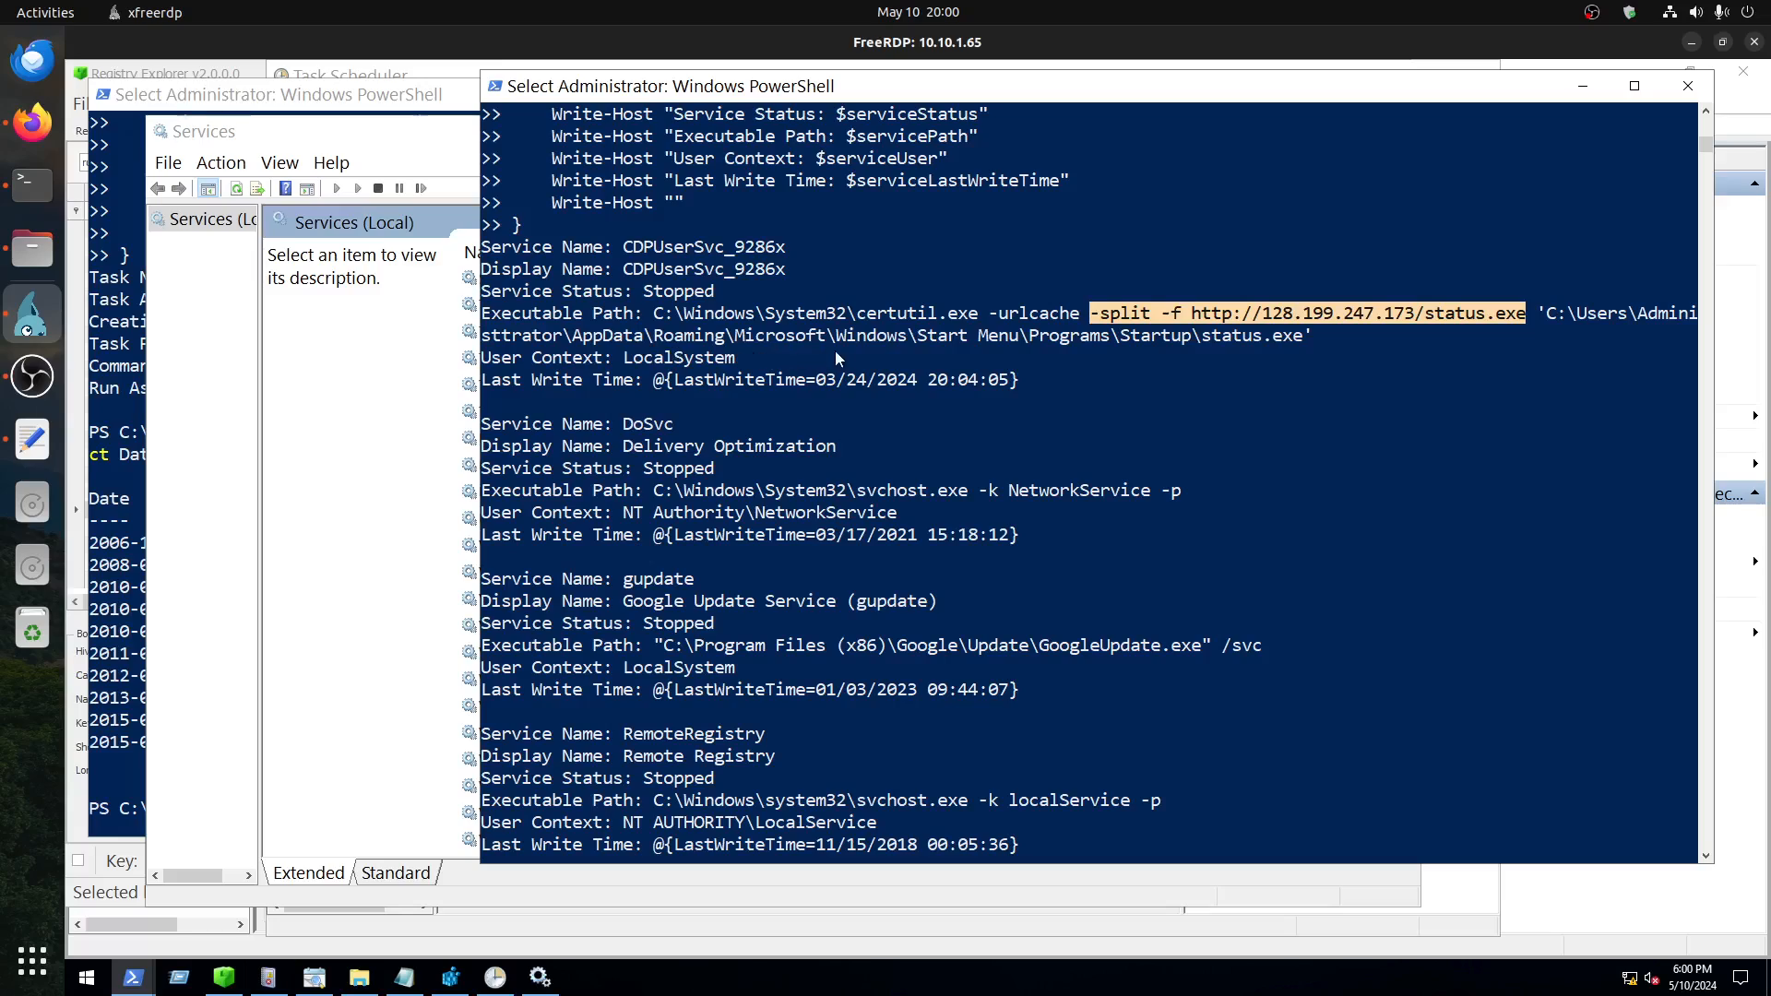
Step: Examine the download target at the end of the CDPUserSvc_9286x service's executable path in the script output
{"action": "left_click", "coordinate": [1225, 339]}
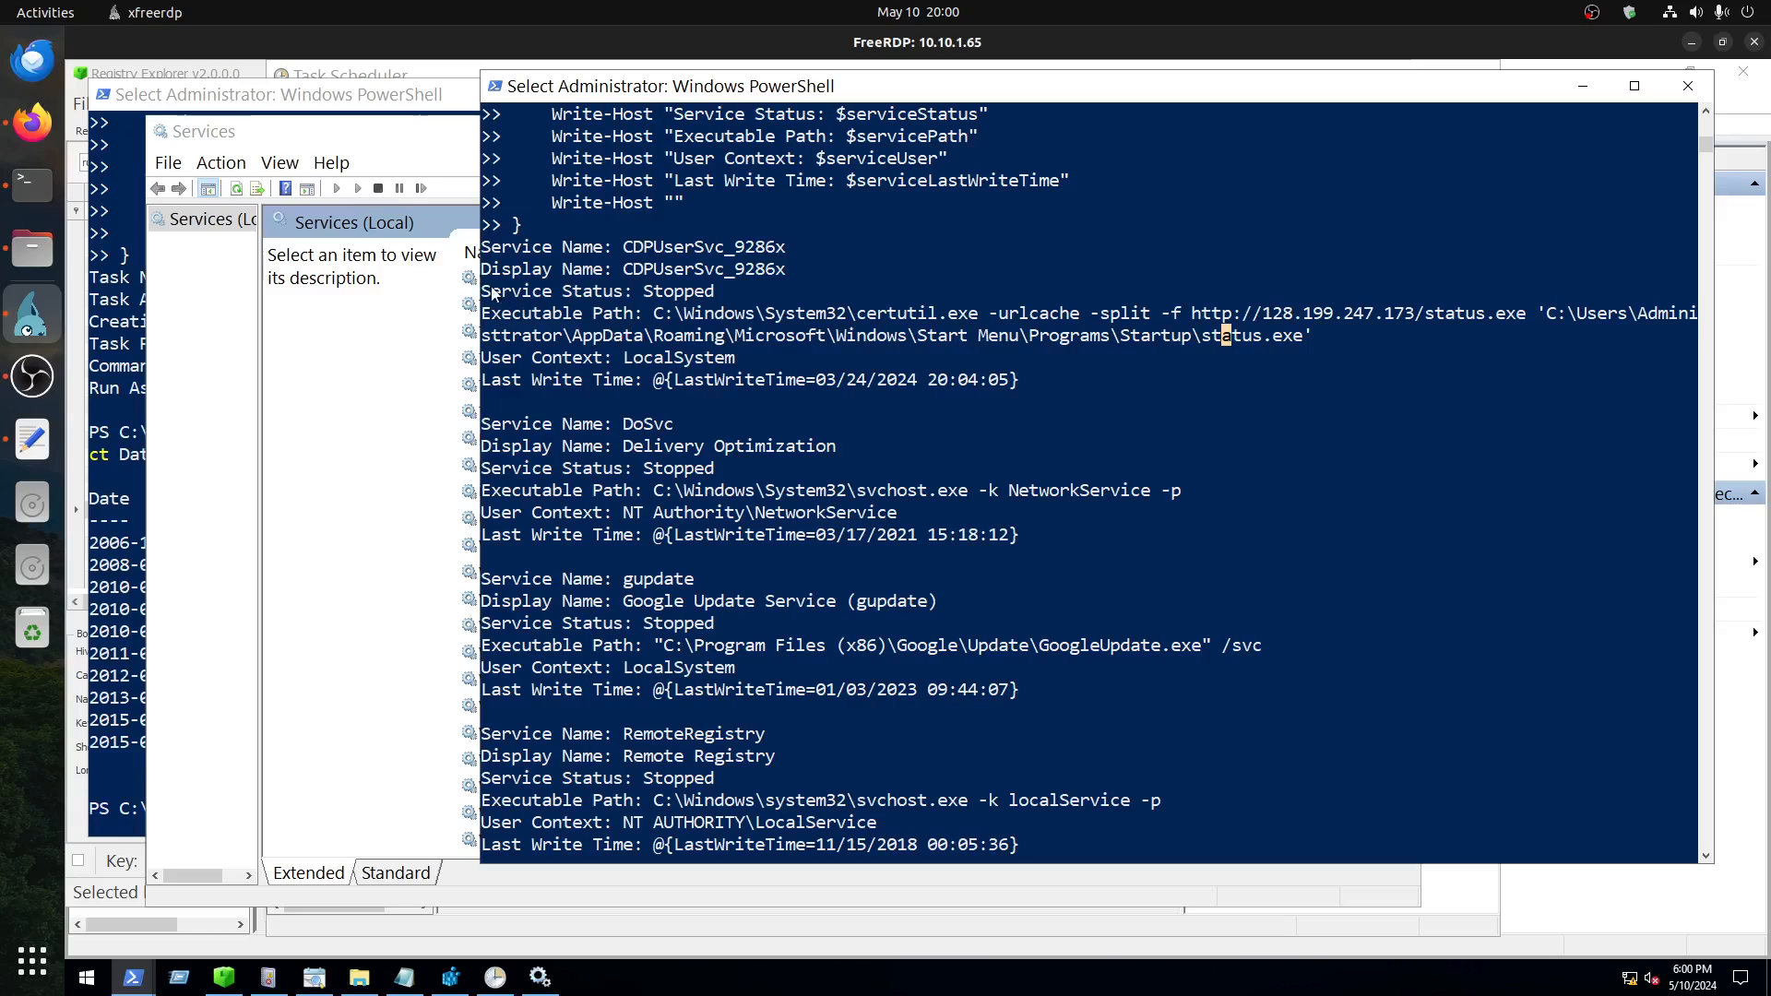
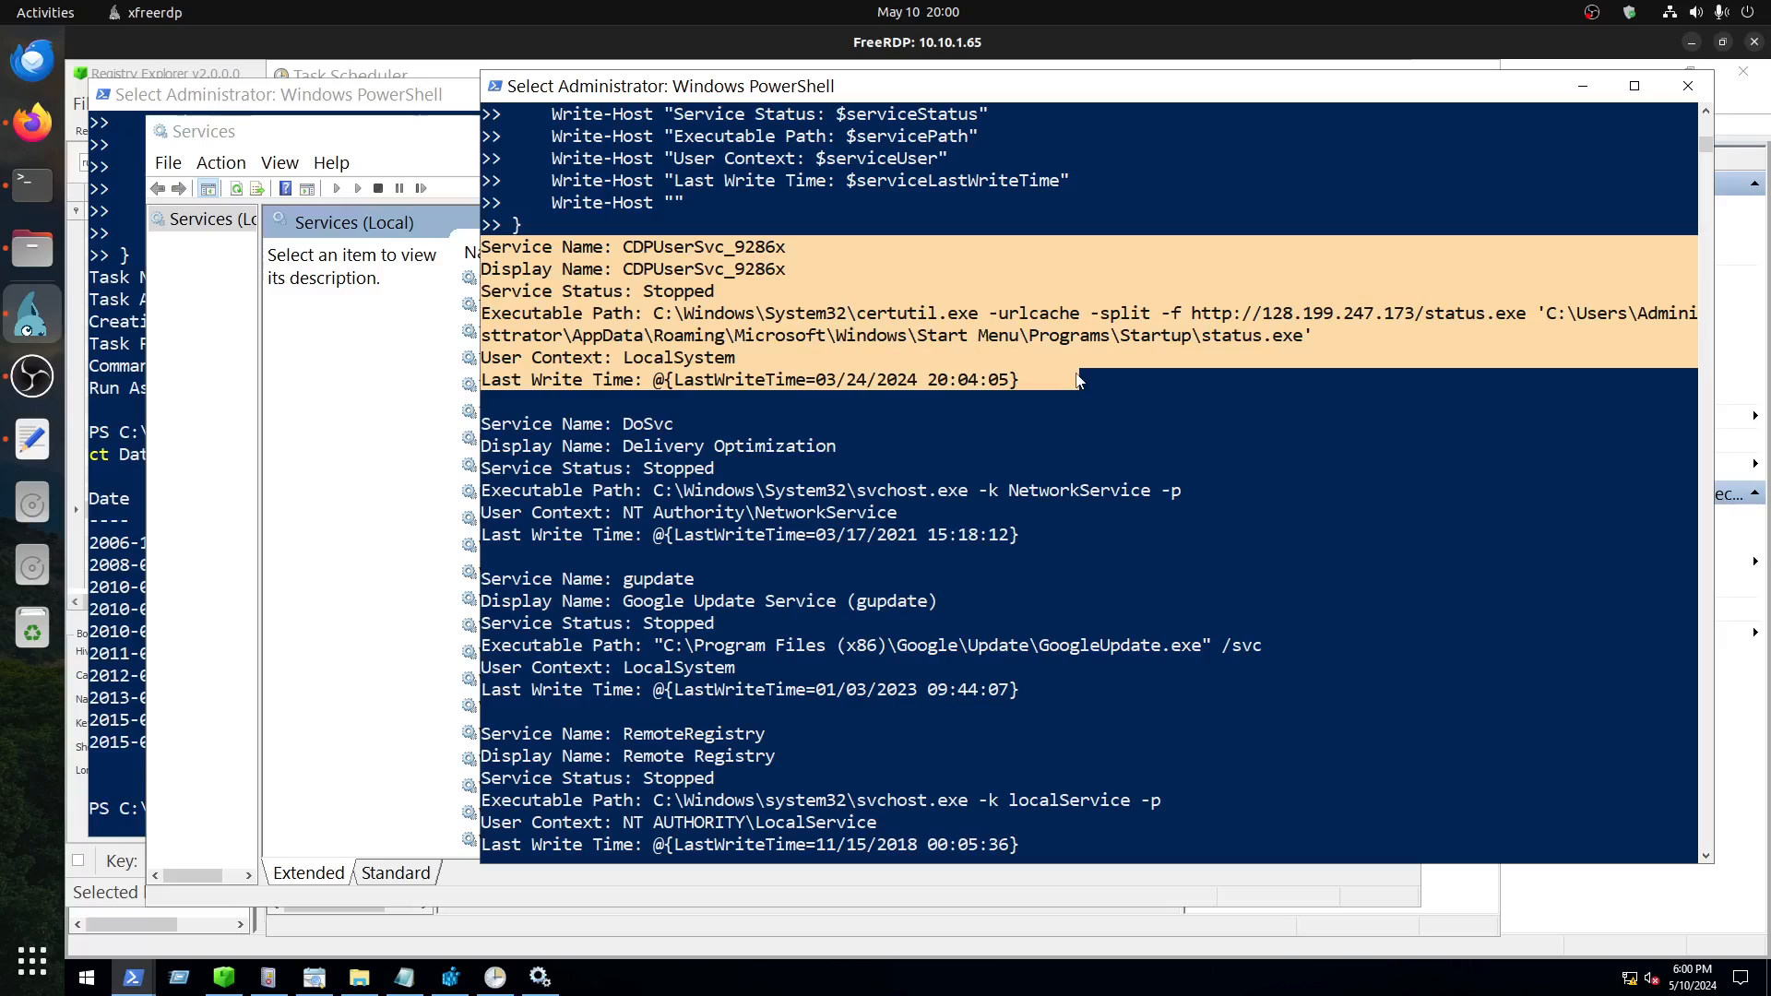
Step: Copy the last write timestamp 03/24/2024 20:04:05 of the CDPUserSvc_9286x service from the script output
{"action": "left_click", "coordinate": [1076, 379]}
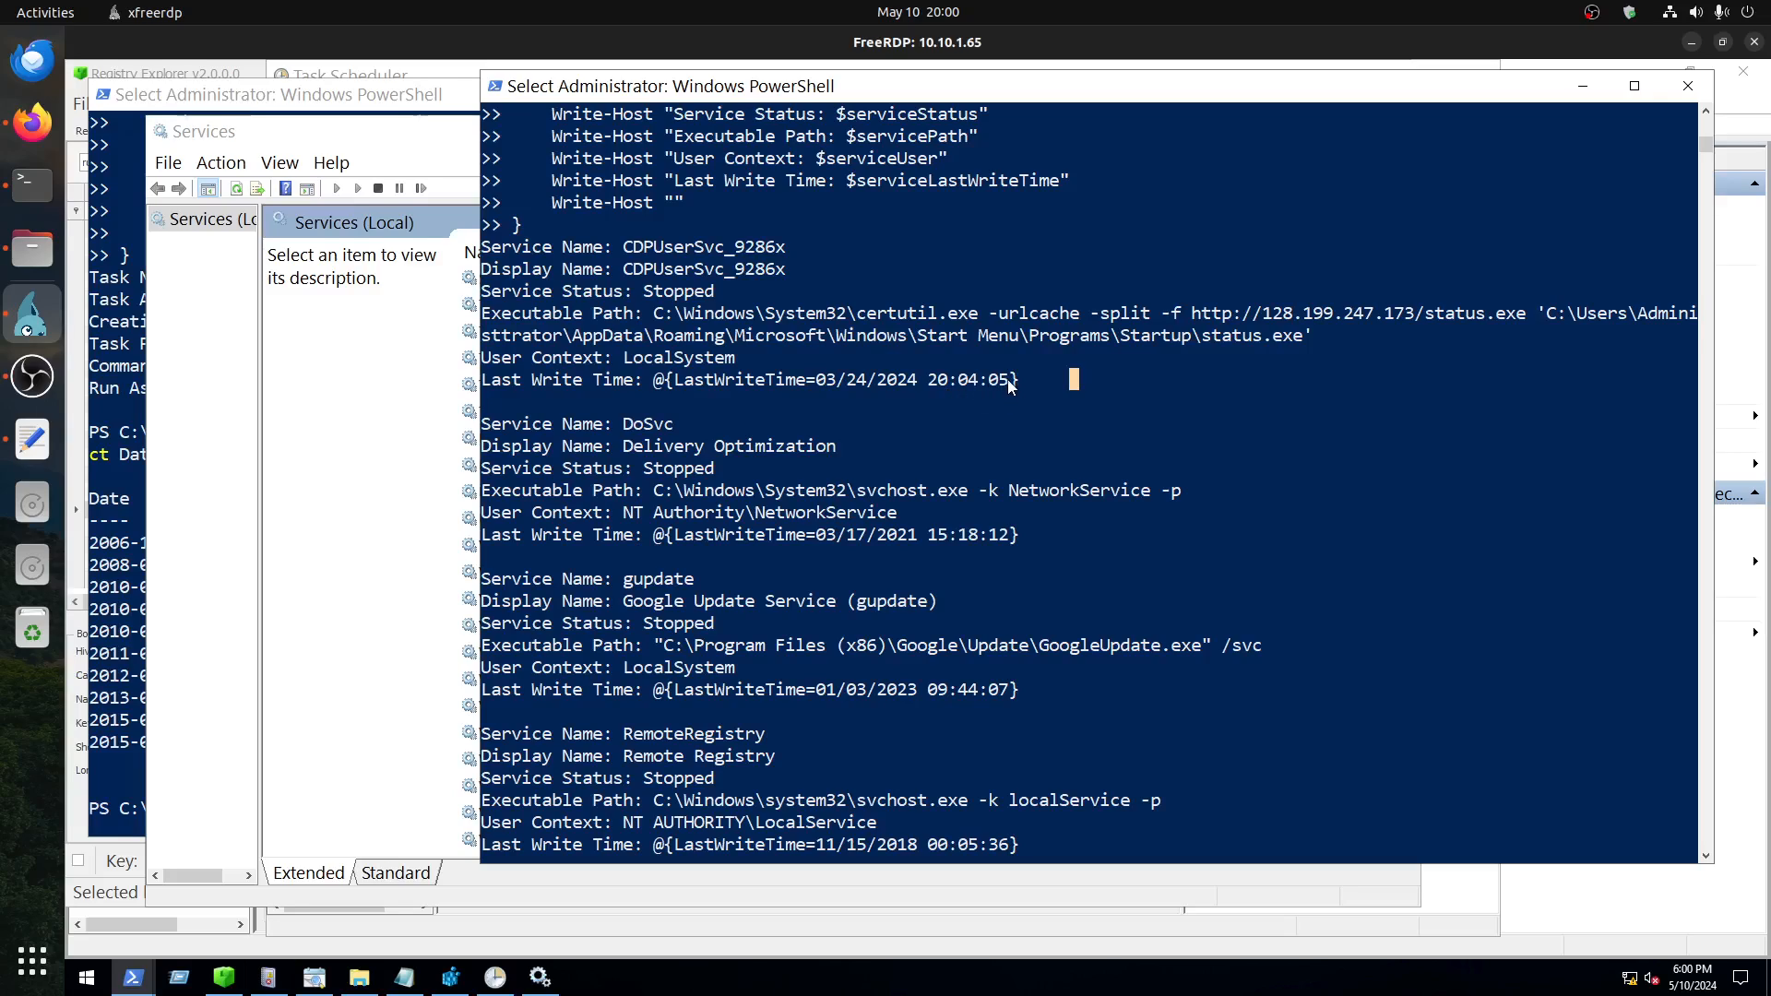
{"action": "left_click_drag", "start_coordinate": [1007, 385], "coordinate": [816, 386]}
{"action": "key", "text": "super+c"}
{"action": "right_click", "coordinate": [815, 386]}
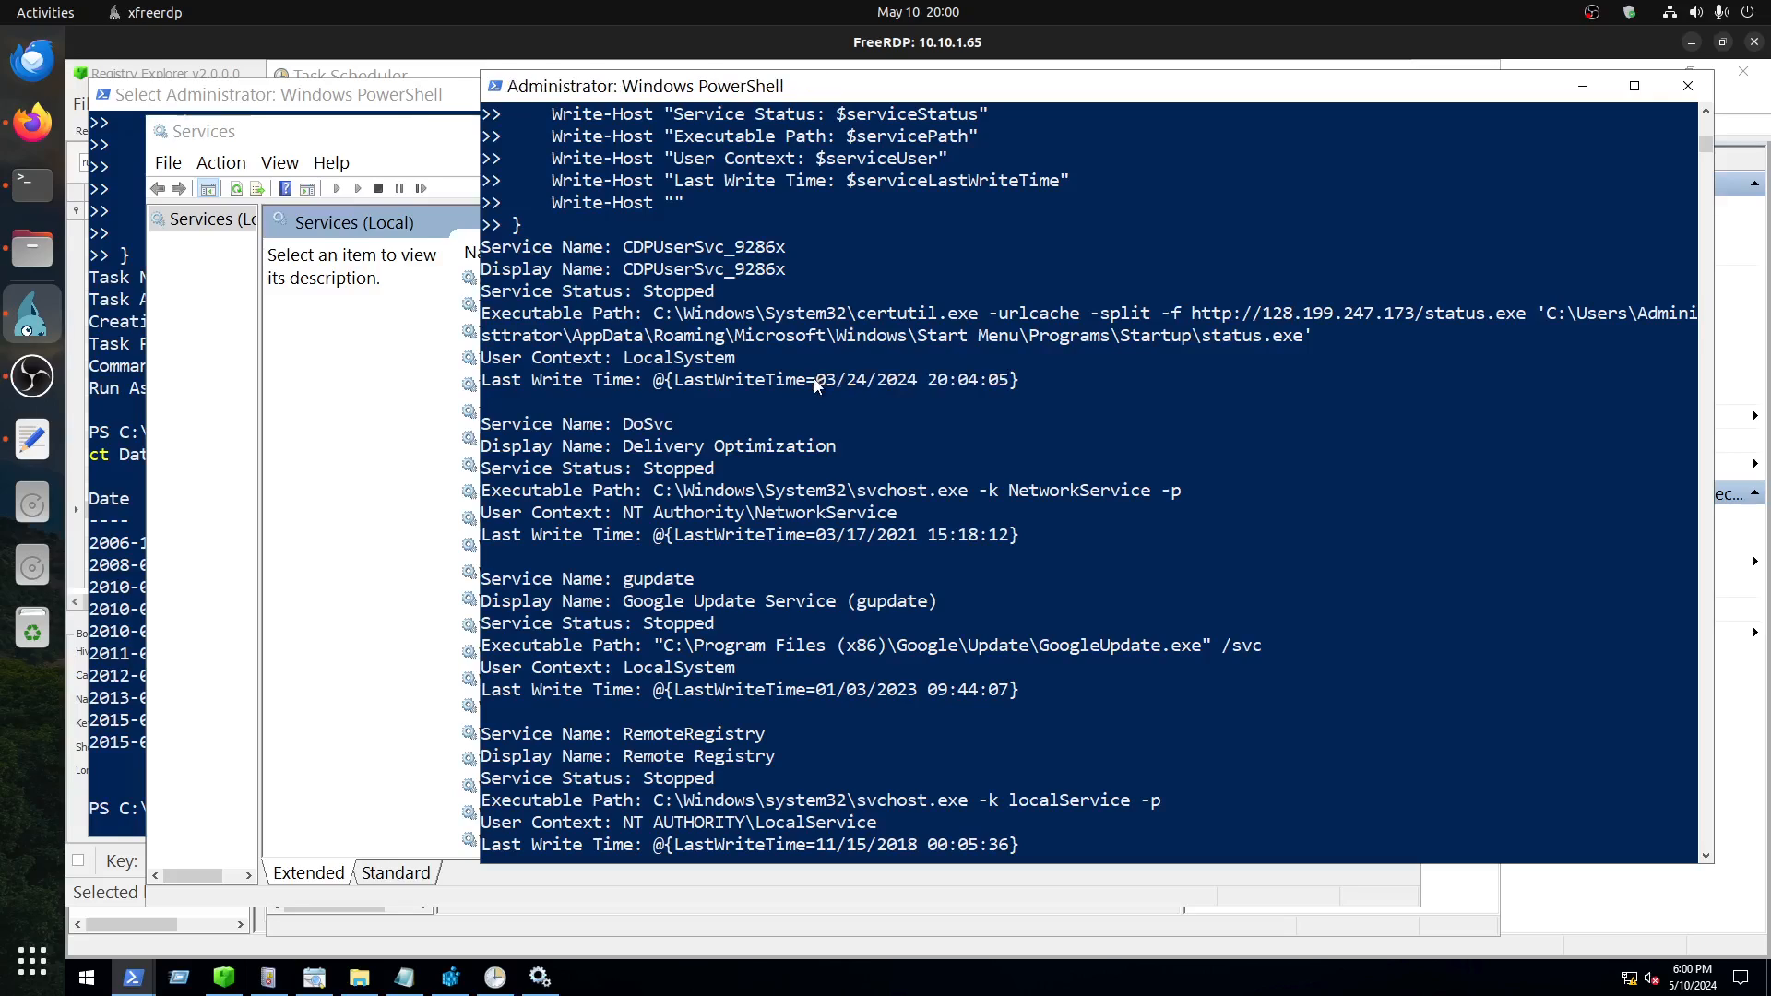
Step: In Firefox, submit the copied timestamp as the Blizzard room's answer for when the alternative backdoor was implanted, and dismiss the completion dialog
{"action": "left_click", "coordinate": [32, 119]}
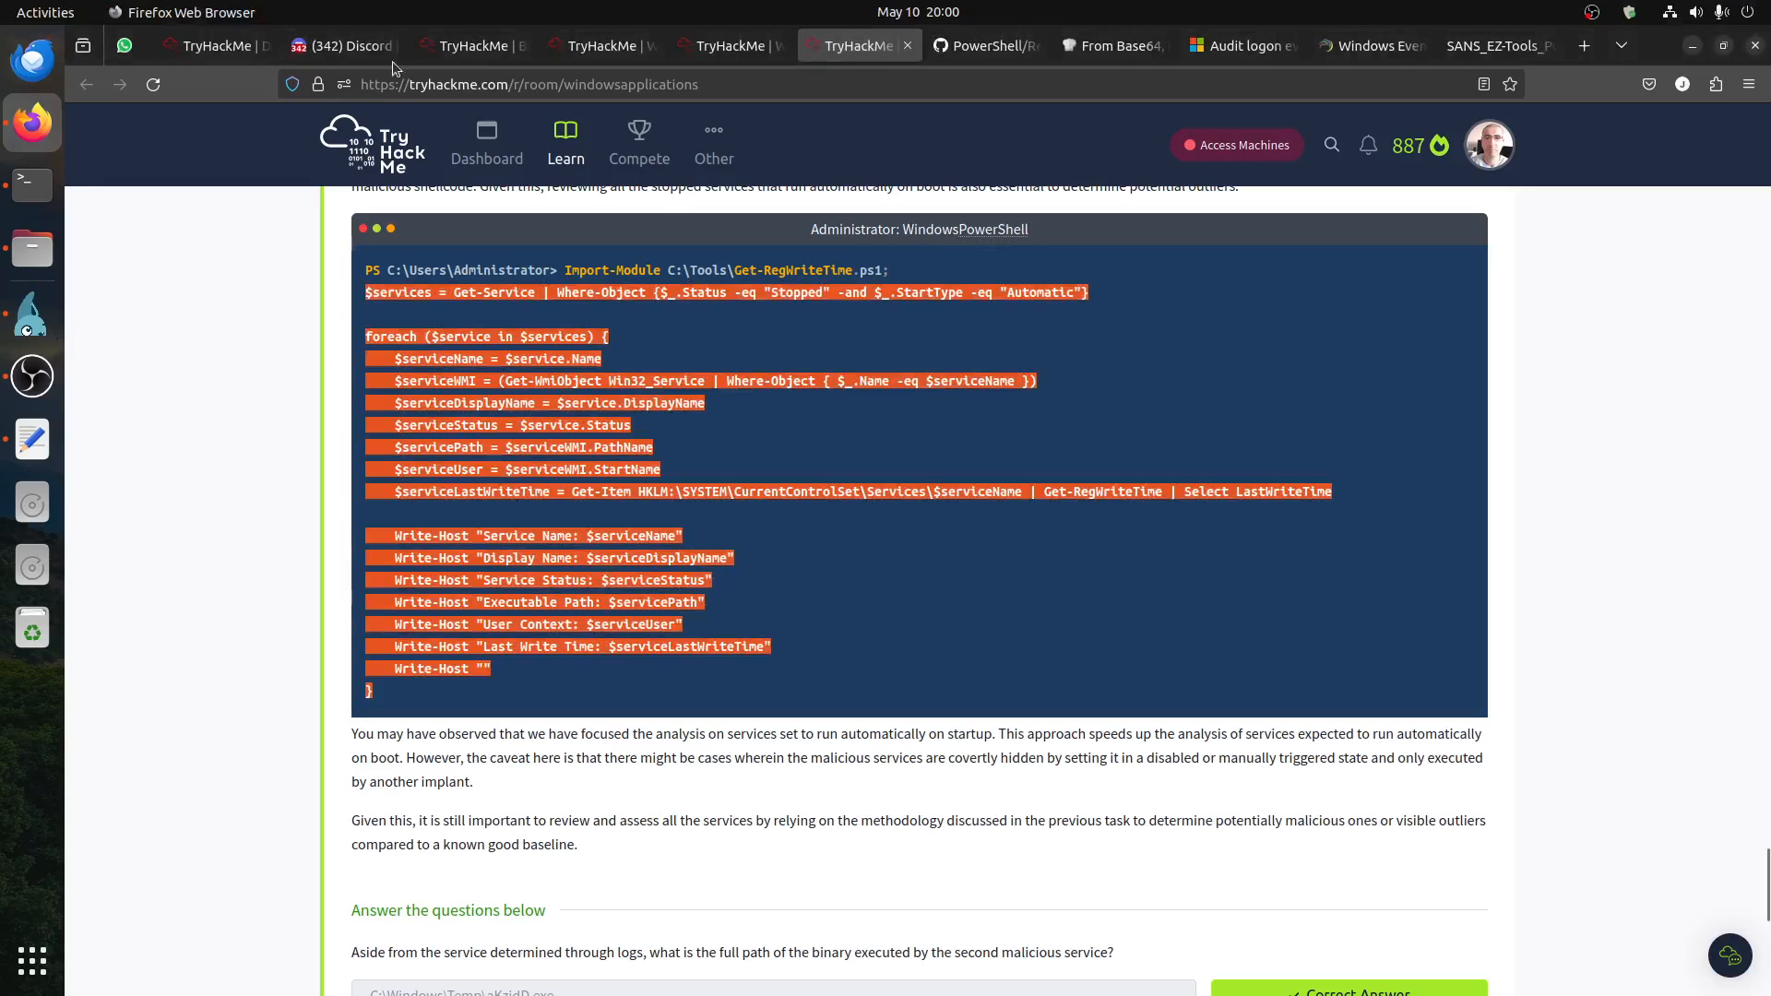
{"action": "left_click", "coordinate": [434, 55]}
{"action": "scroll", "coordinate": [579, 557], "scroll_direction": "down", "scroll_amount": 3}
{"action": "left_click", "coordinate": [489, 571]}
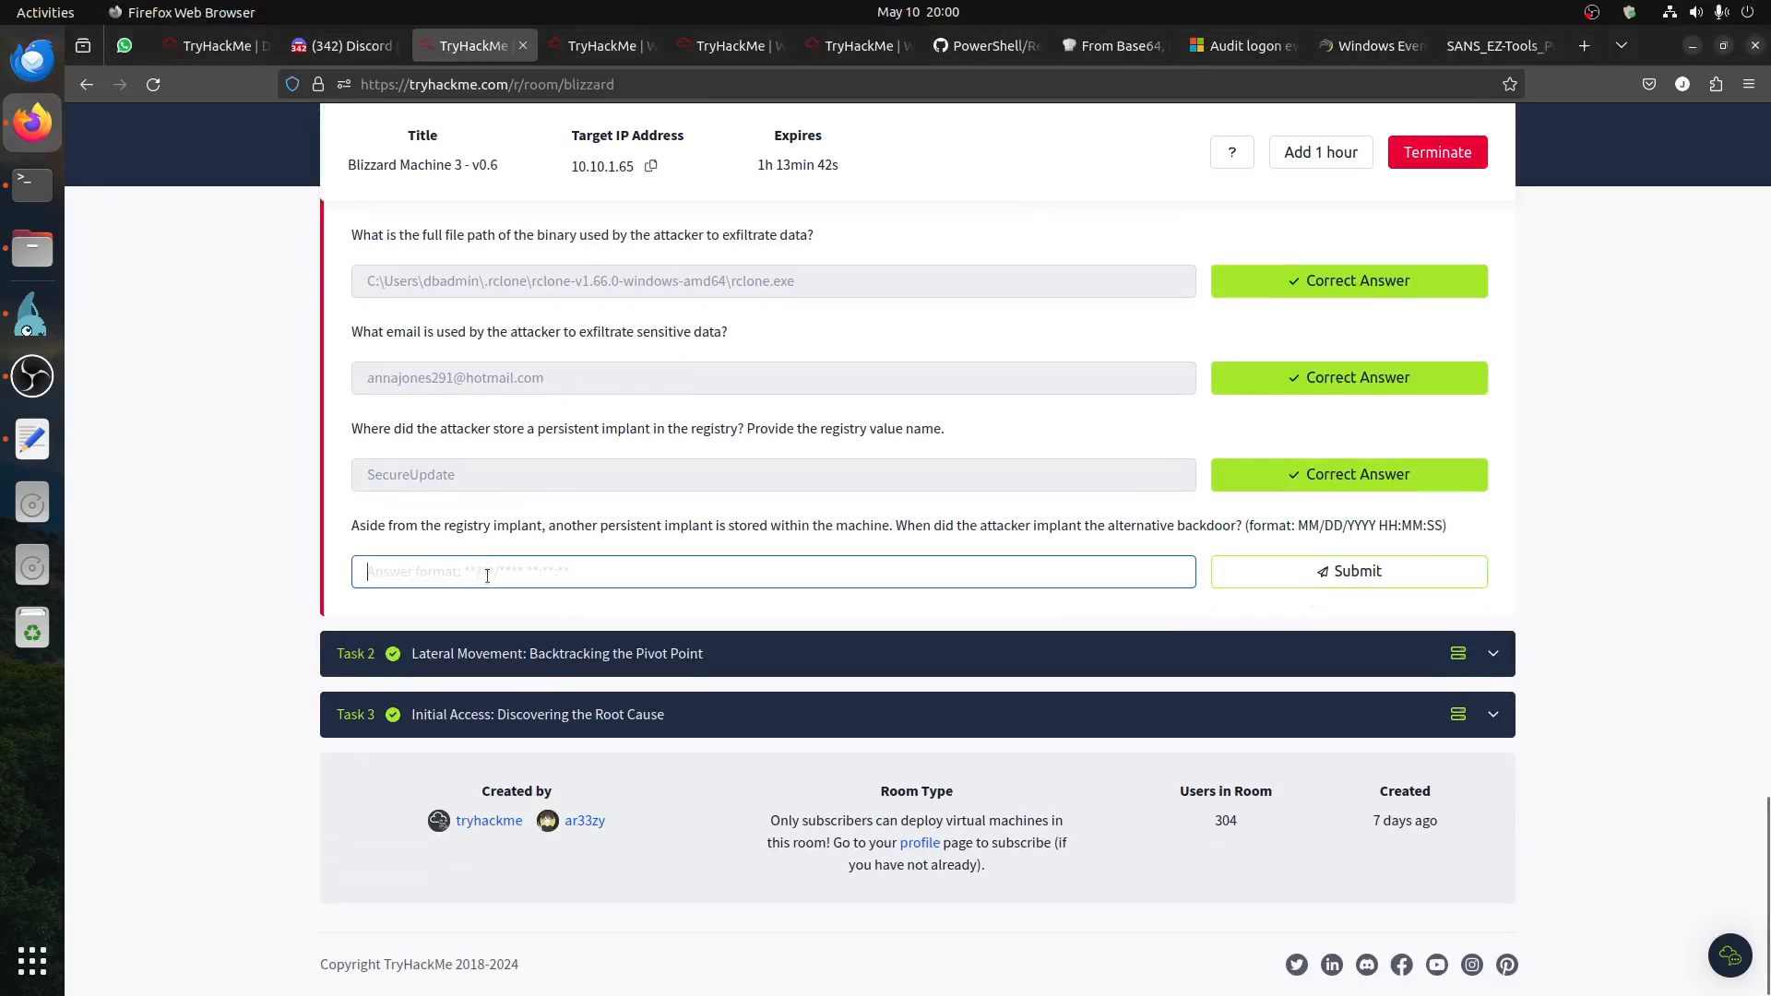
{"action": "right_click", "coordinate": [497, 571]}
{"action": "left_click", "coordinate": [573, 683]}
{"action": "left_click", "coordinate": [1285, 578]}
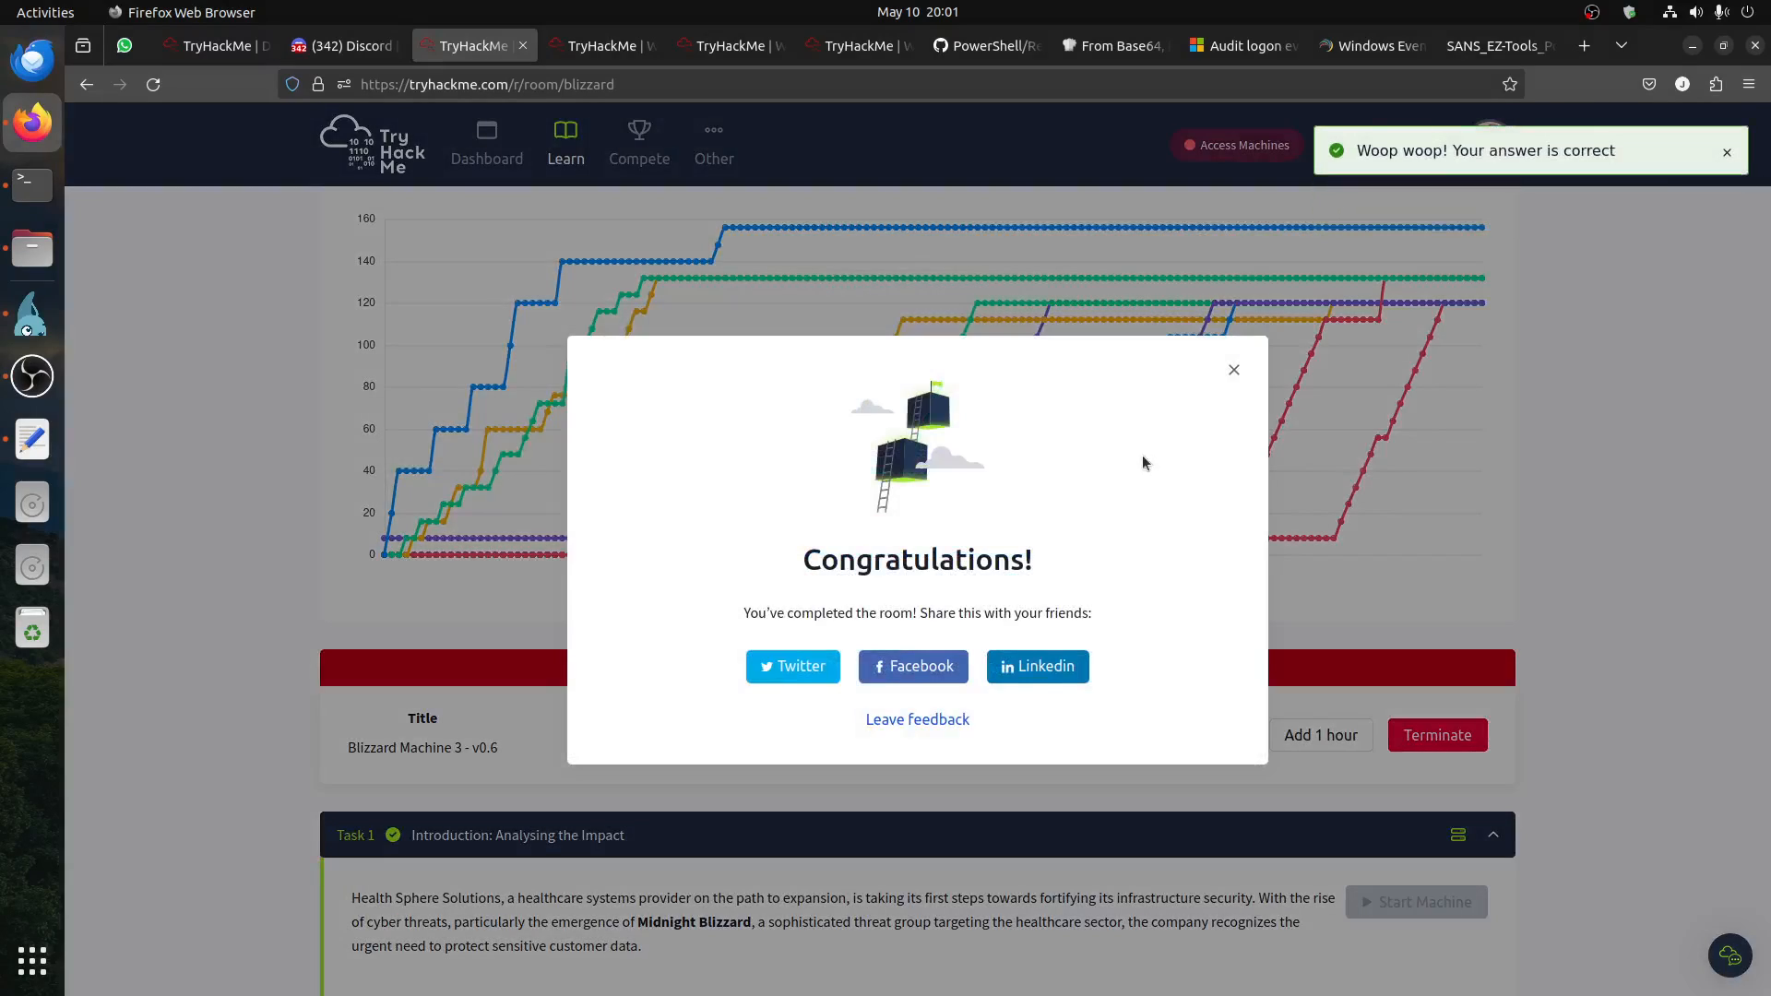
{"action": "left_click", "coordinate": [1233, 369]}
{"action": "scroll", "coordinate": [494, 553], "scroll_direction": "down", "scroll_amount": 4}
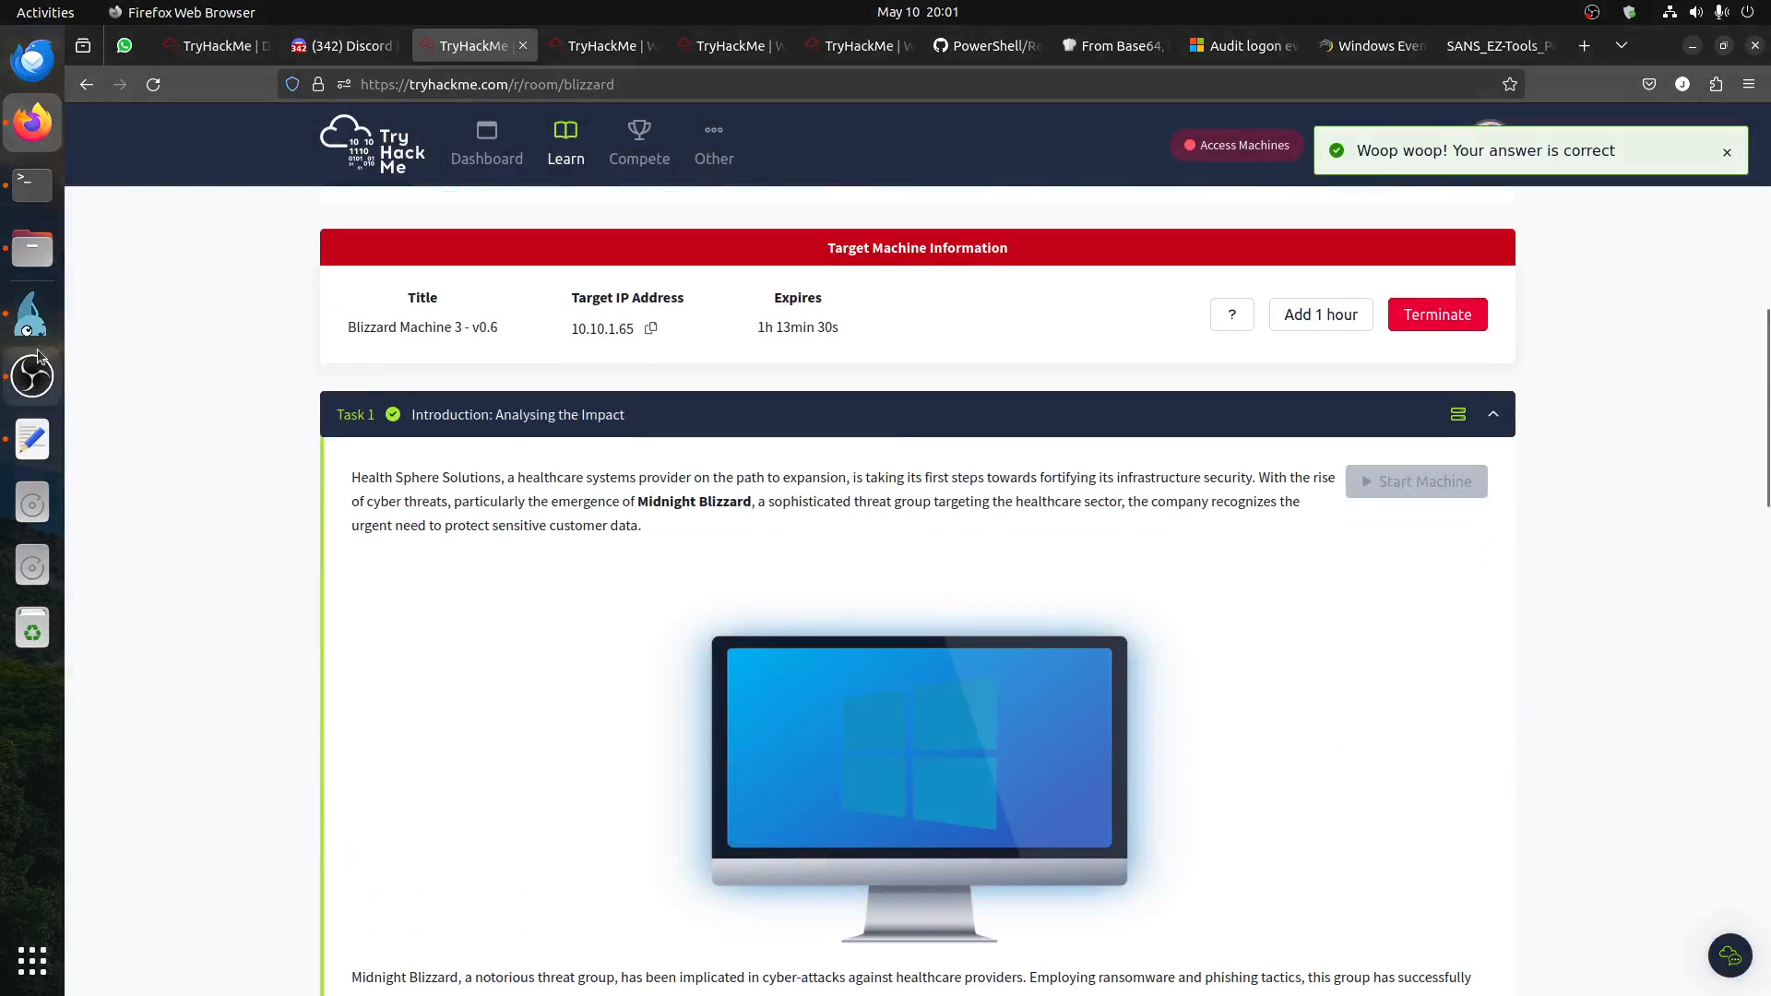
Step: Return to the remote desktop session and review the CDPUserSvc_9286x entry's status.exe startup target and last write time
{"action": "left_click", "coordinate": [32, 314]}
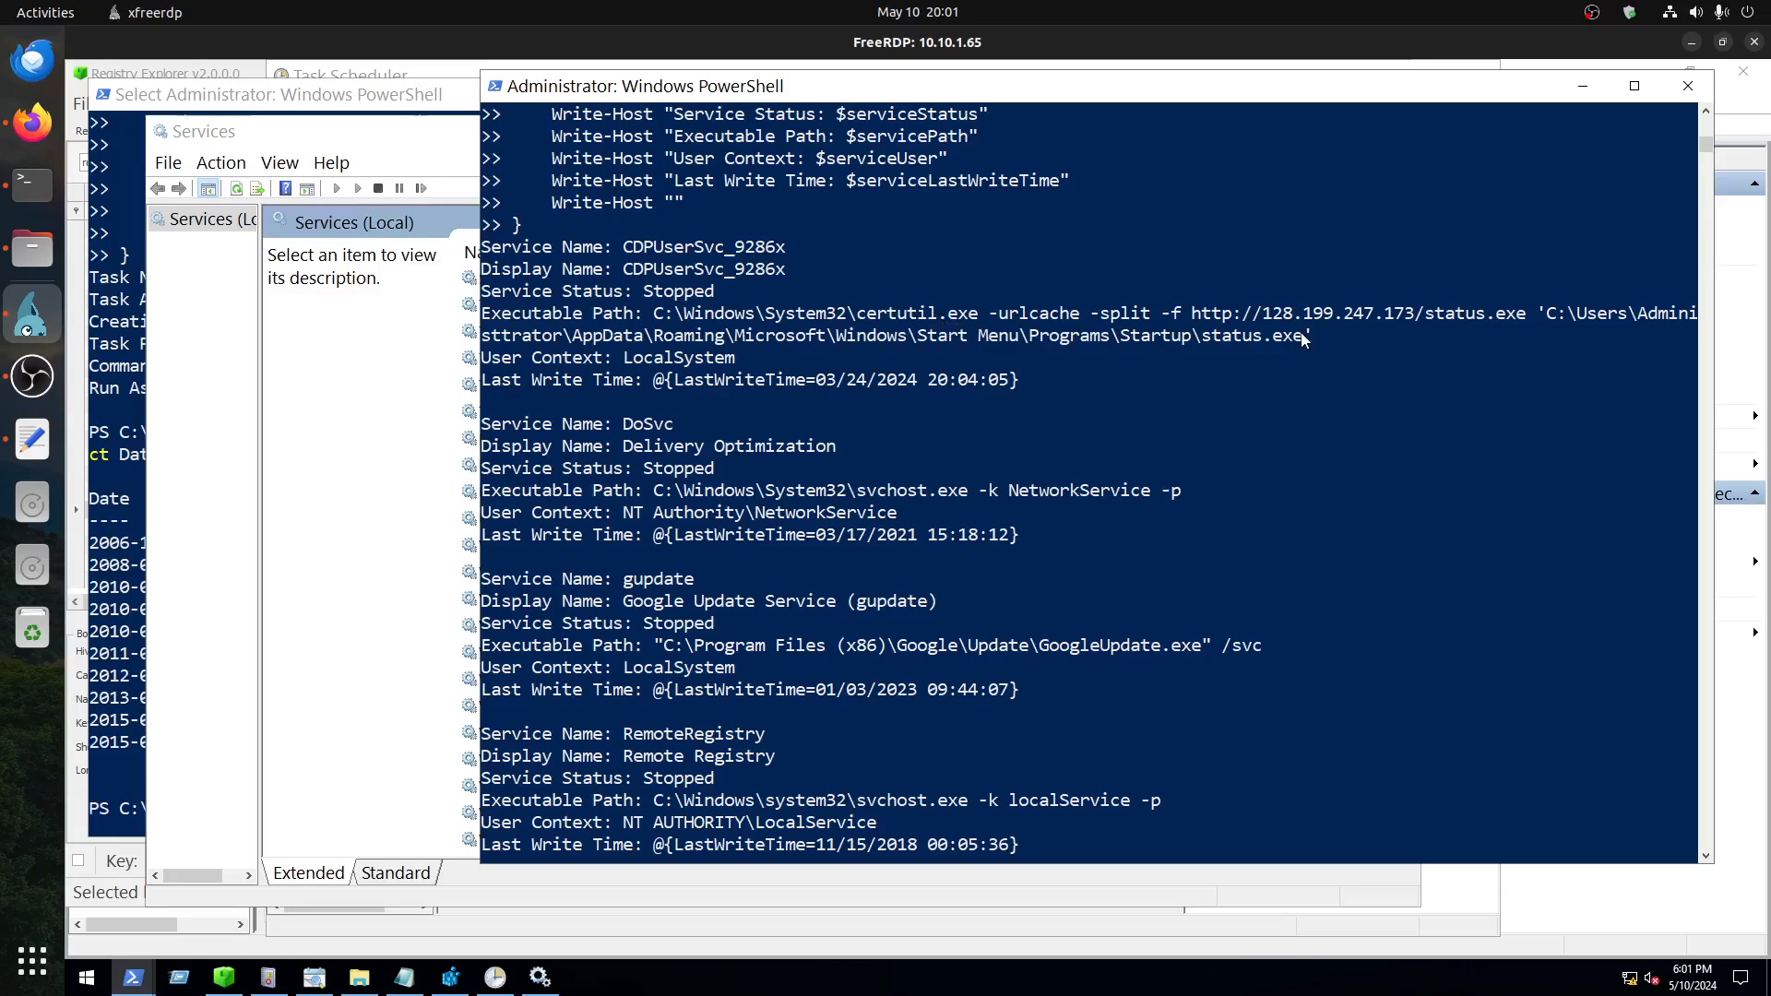
{"action": "left_click_drag", "start_coordinate": [1303, 339], "coordinate": [1204, 343]}
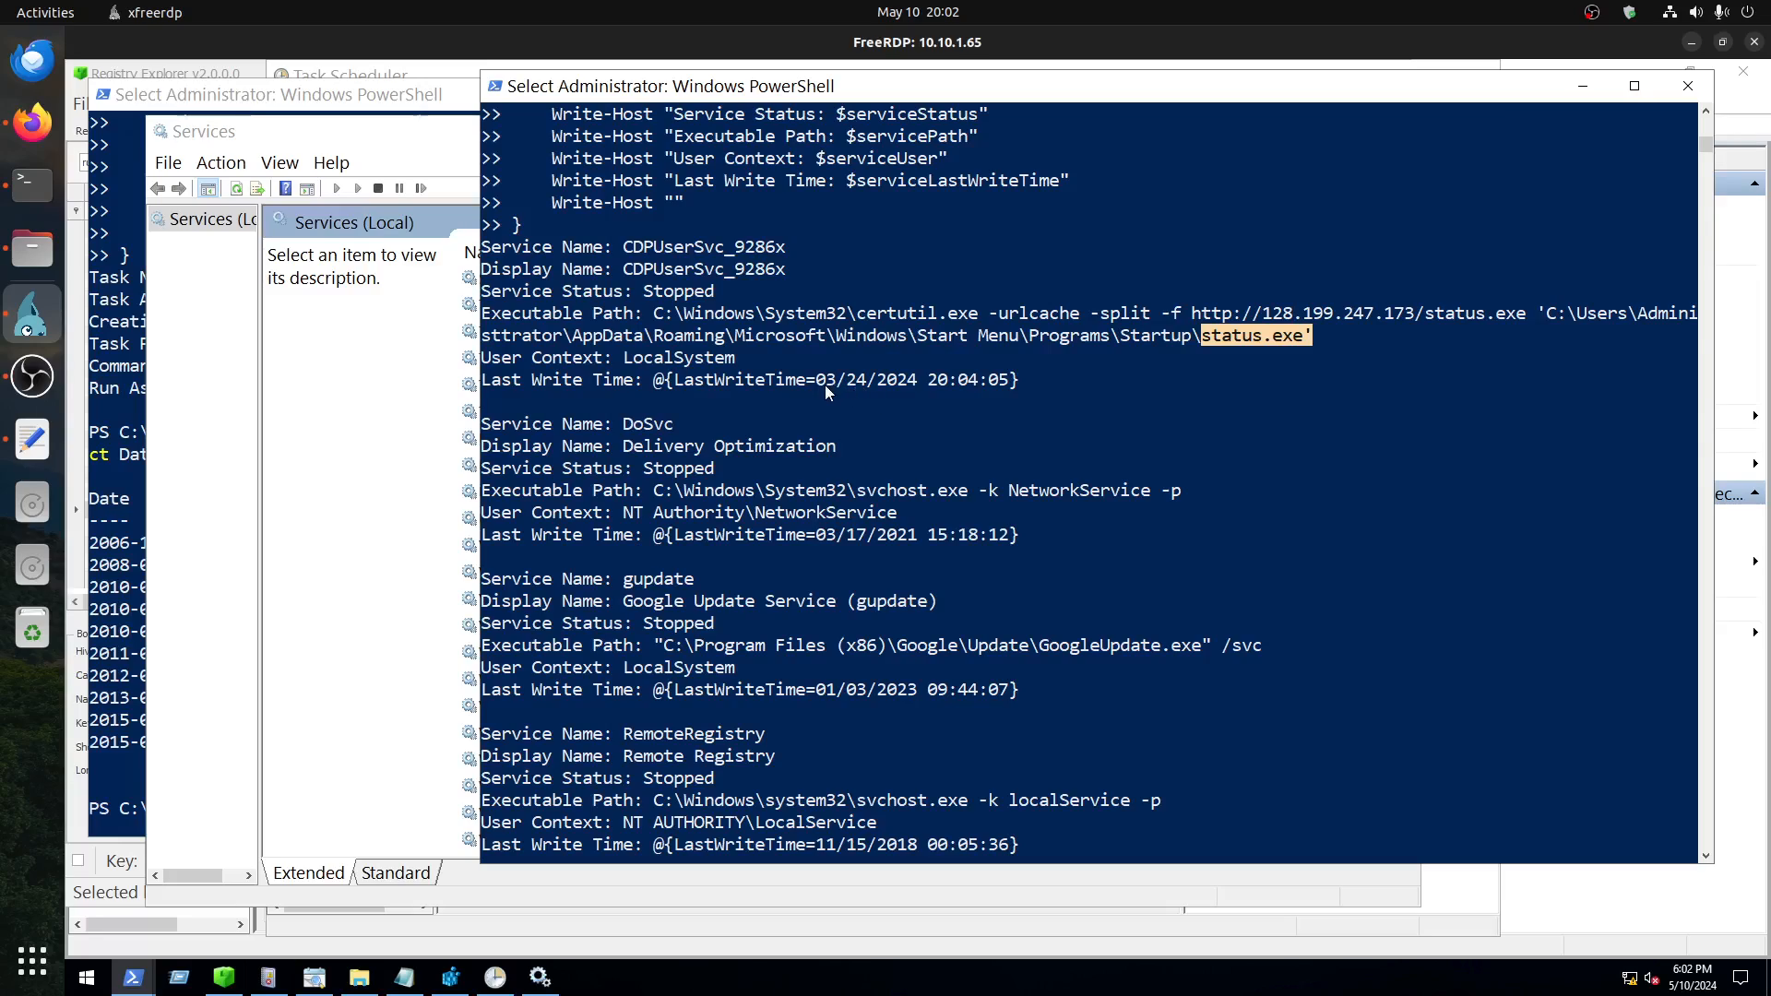
{"action": "left_click", "coordinate": [932, 380]}
{"action": "left_click_drag", "start_coordinate": [974, 384], "coordinate": [1007, 389]}
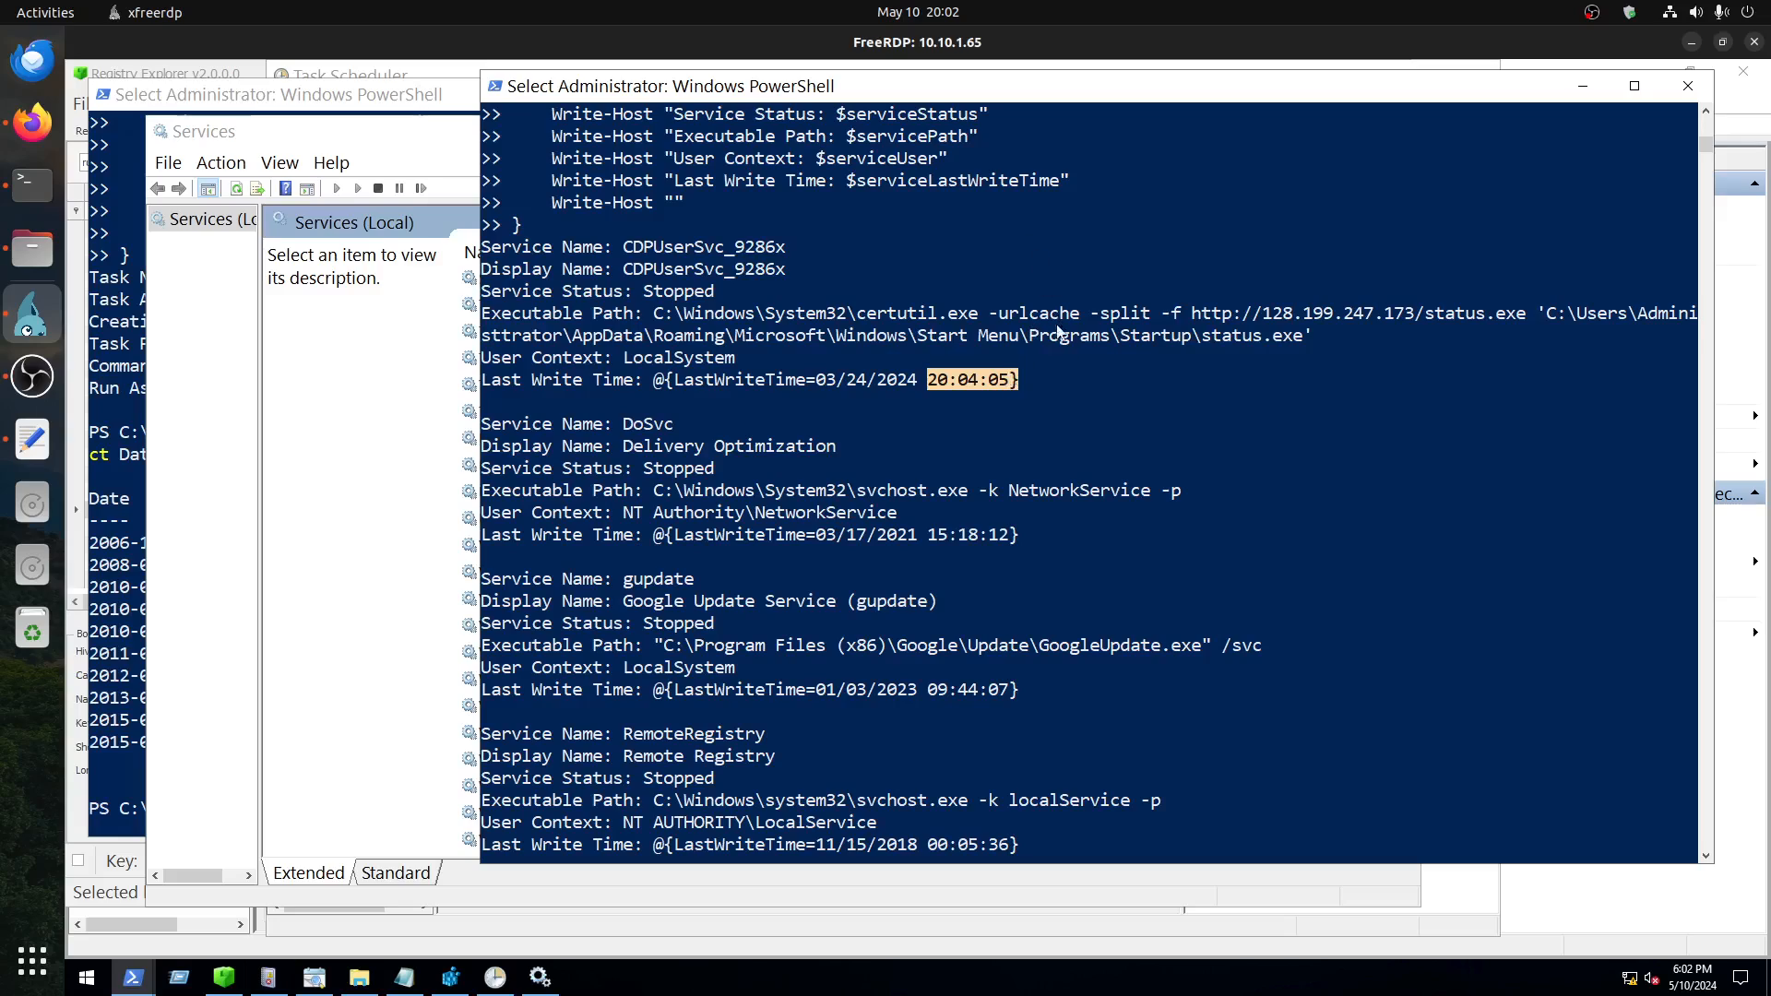
{"action": "left_click_drag", "start_coordinate": [1028, 246], "coordinate": [1079, 406]}
{"action": "left_click", "coordinate": [1079, 403]}
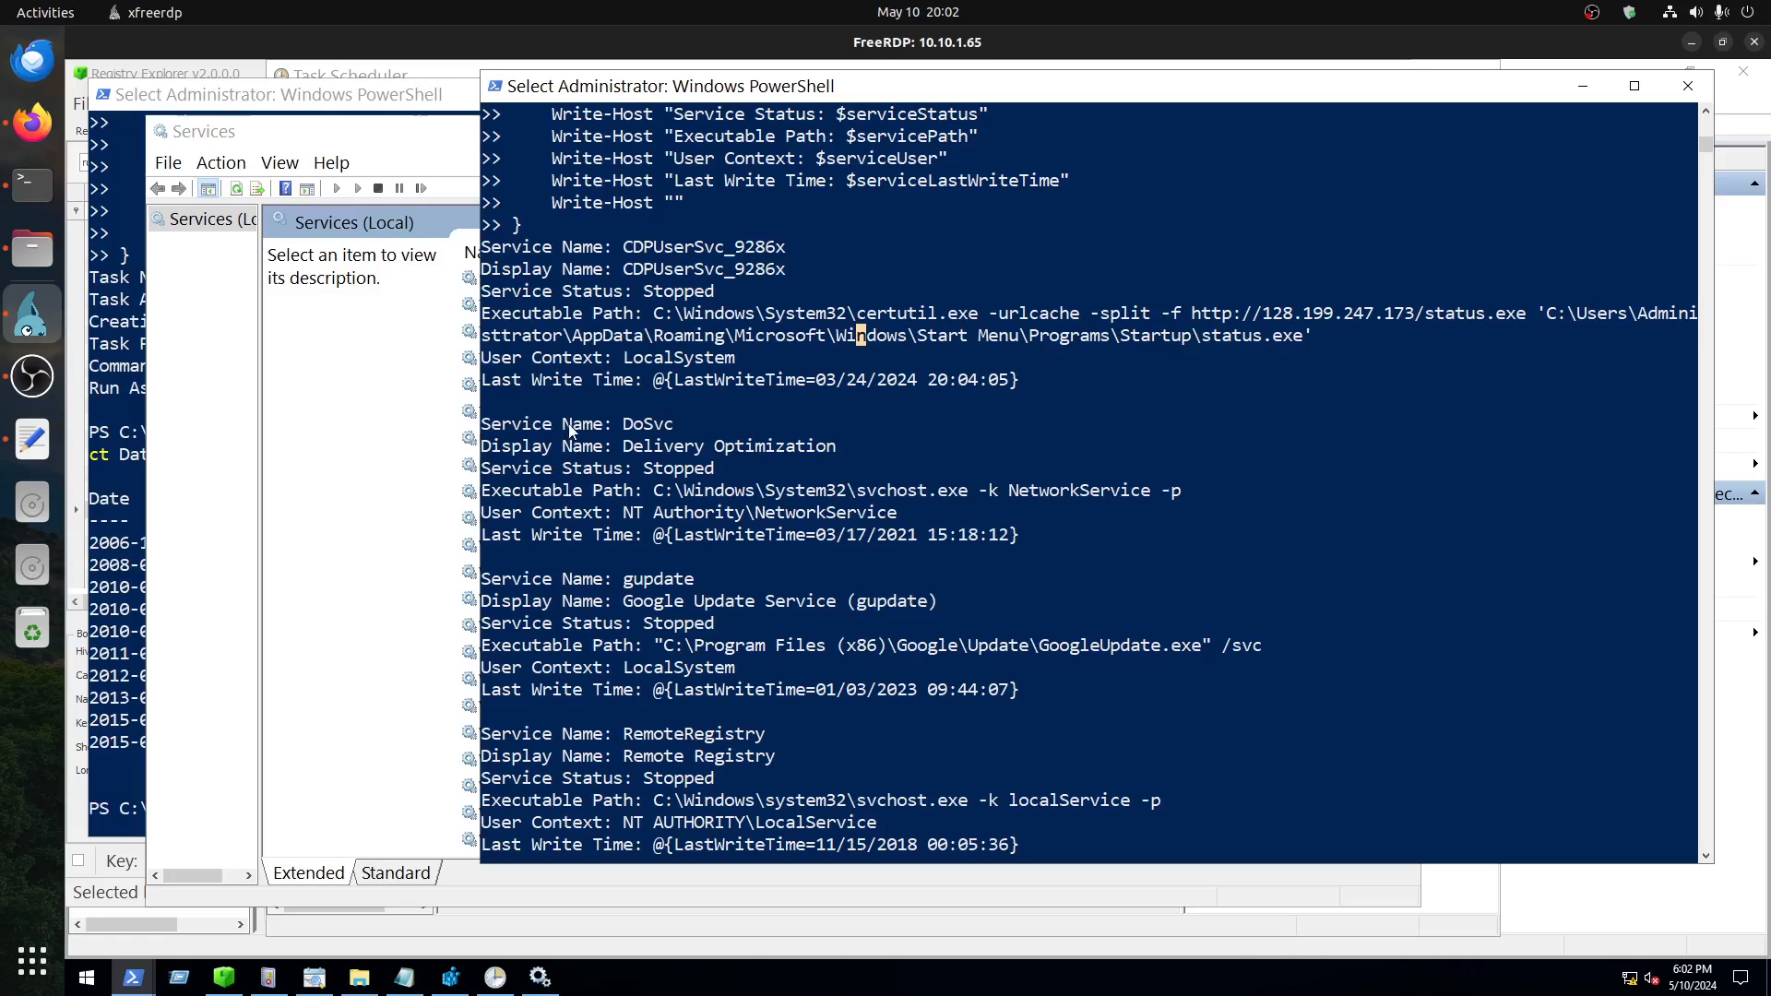
Step: Sort the Services console's list by name and recheck the suspicious service's name in the PowerShell output
{"action": "left_click", "coordinate": [336, 526]}
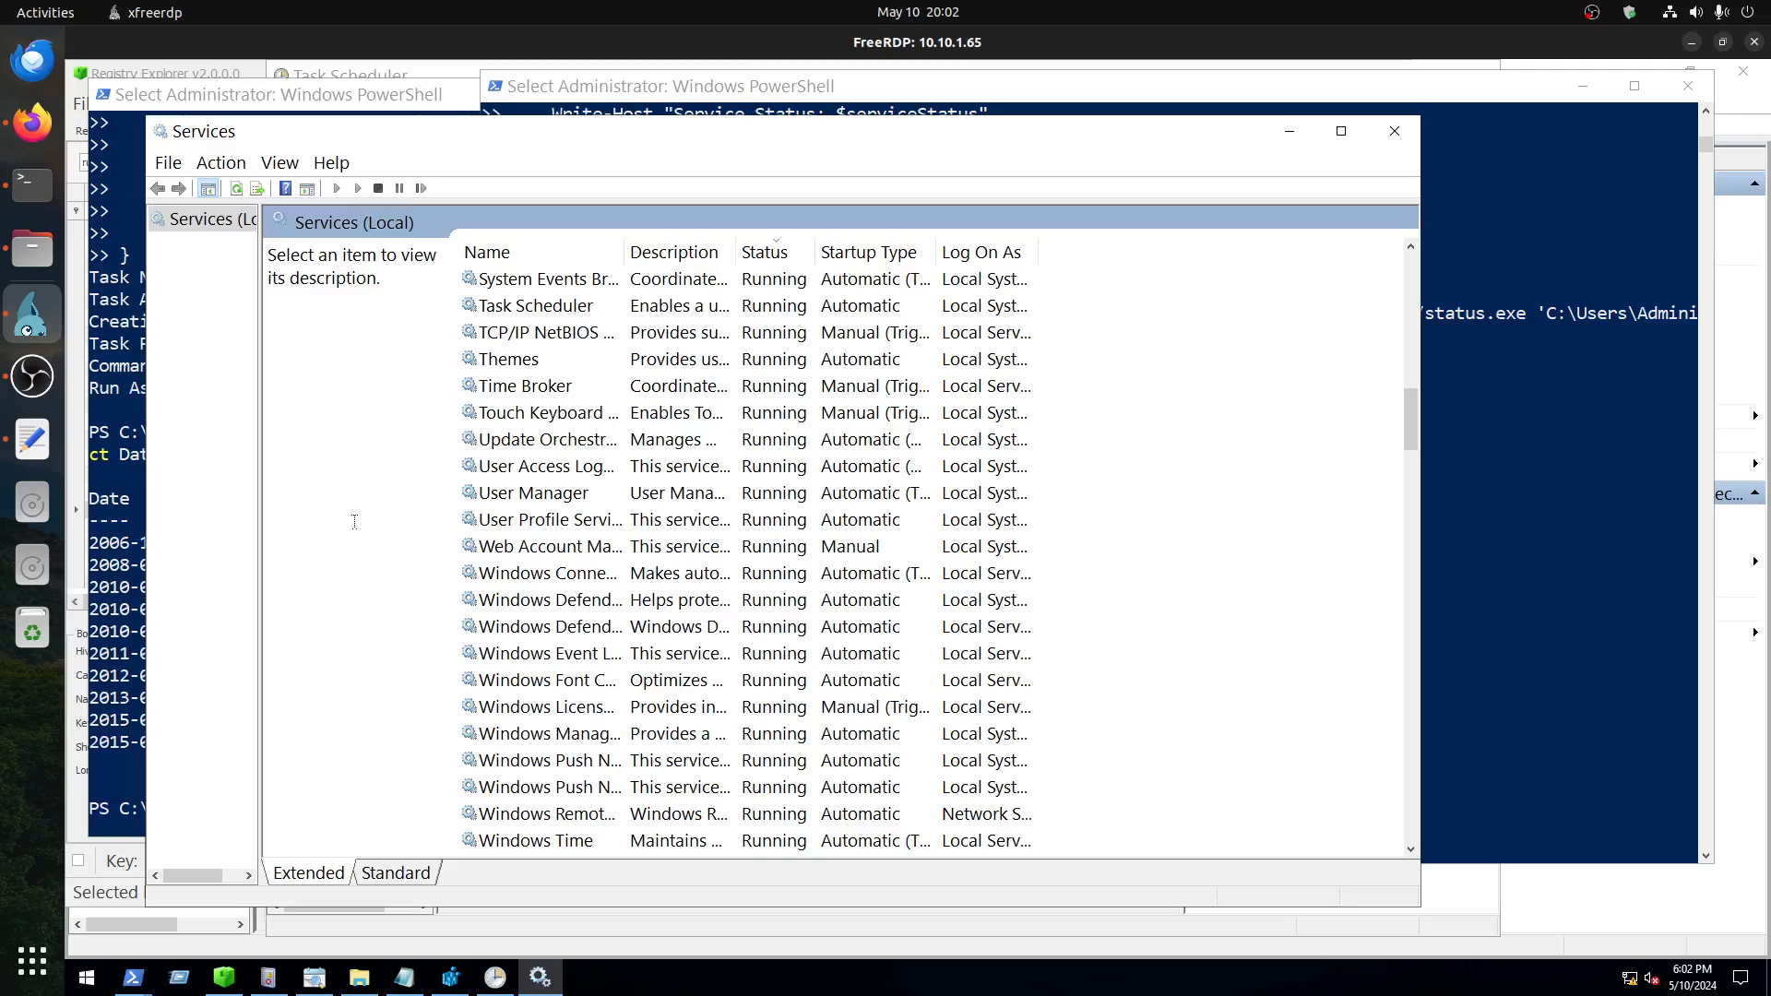
{"action": "scroll", "coordinate": [567, 571], "scroll_direction": "down", "scroll_amount": 13}
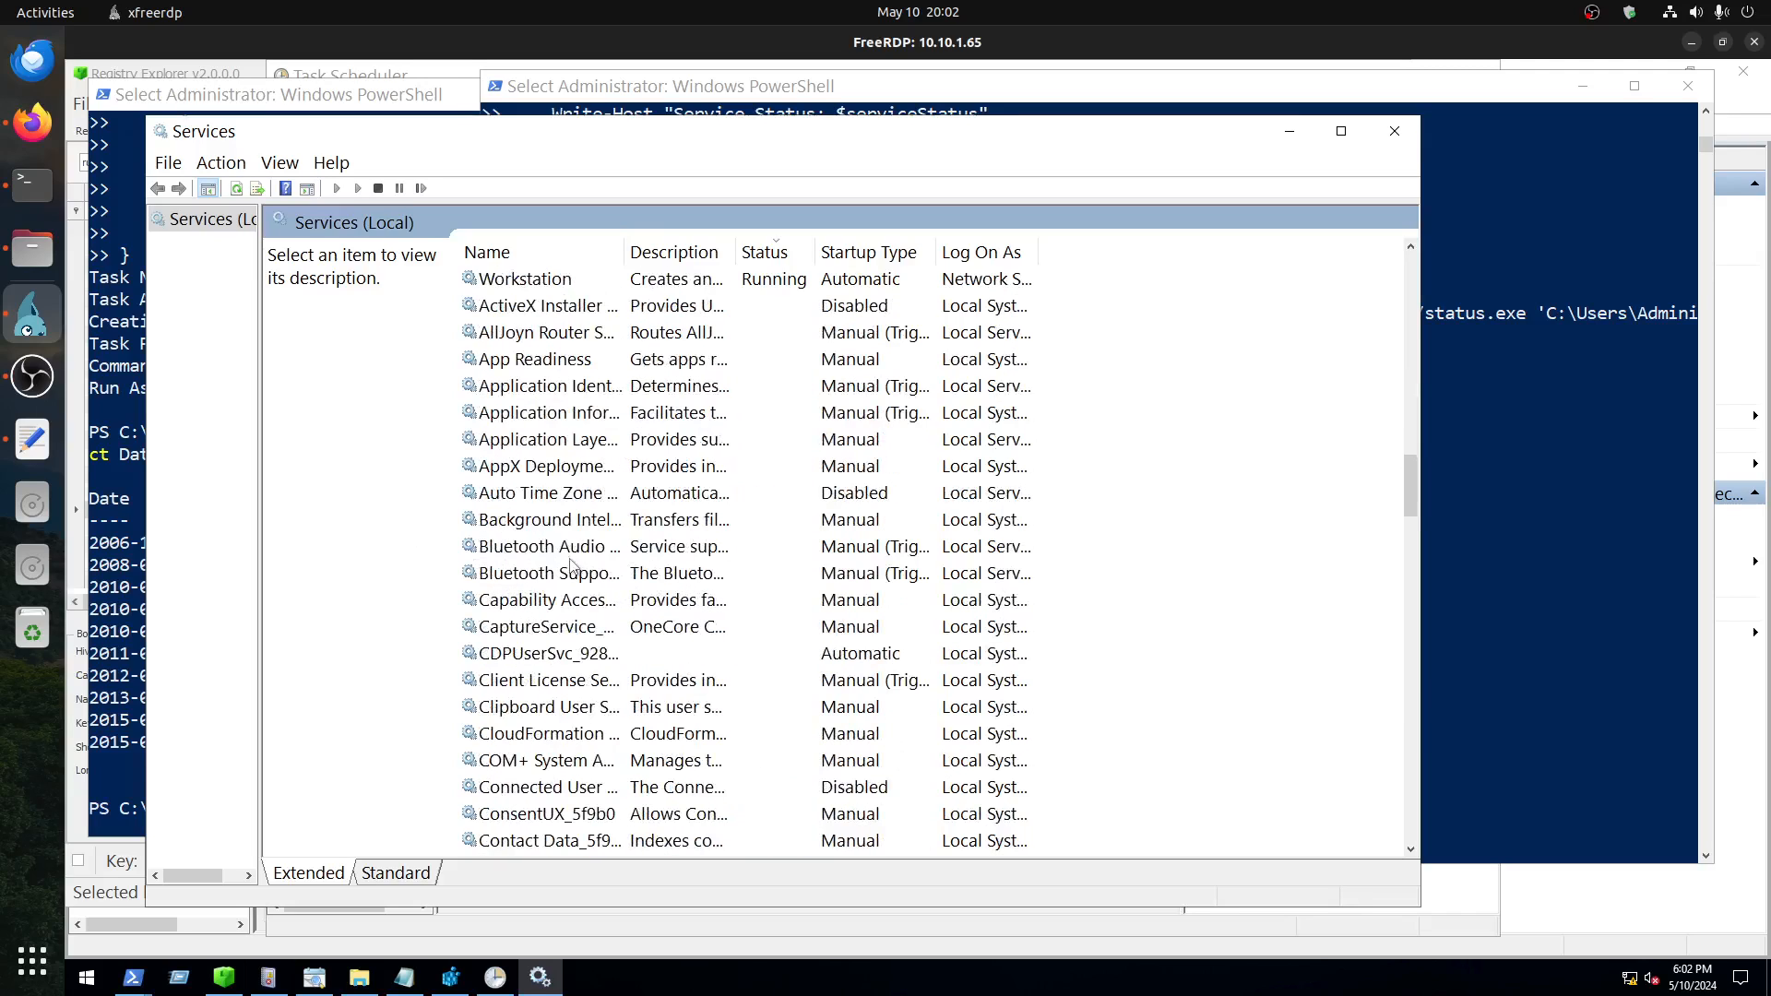
{"action": "scroll", "coordinate": [571, 259], "scroll_direction": "down", "scroll_amount": 15}
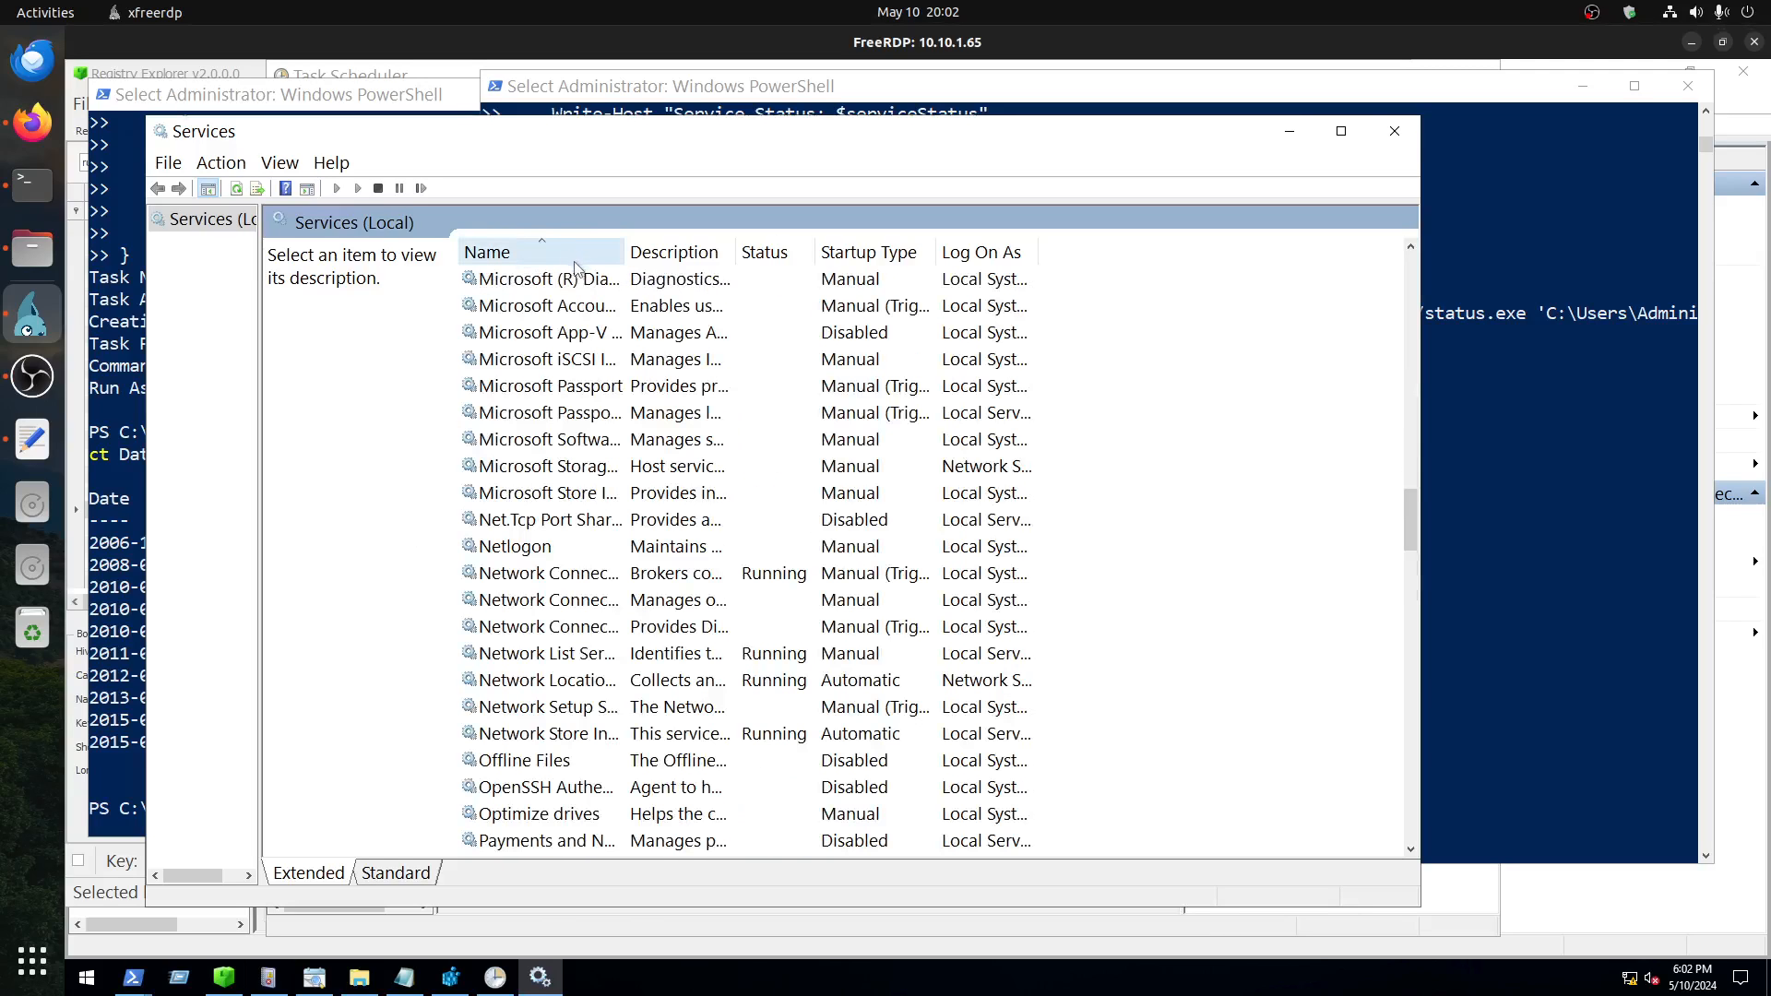
{"action": "left_click", "coordinate": [1496, 513]}
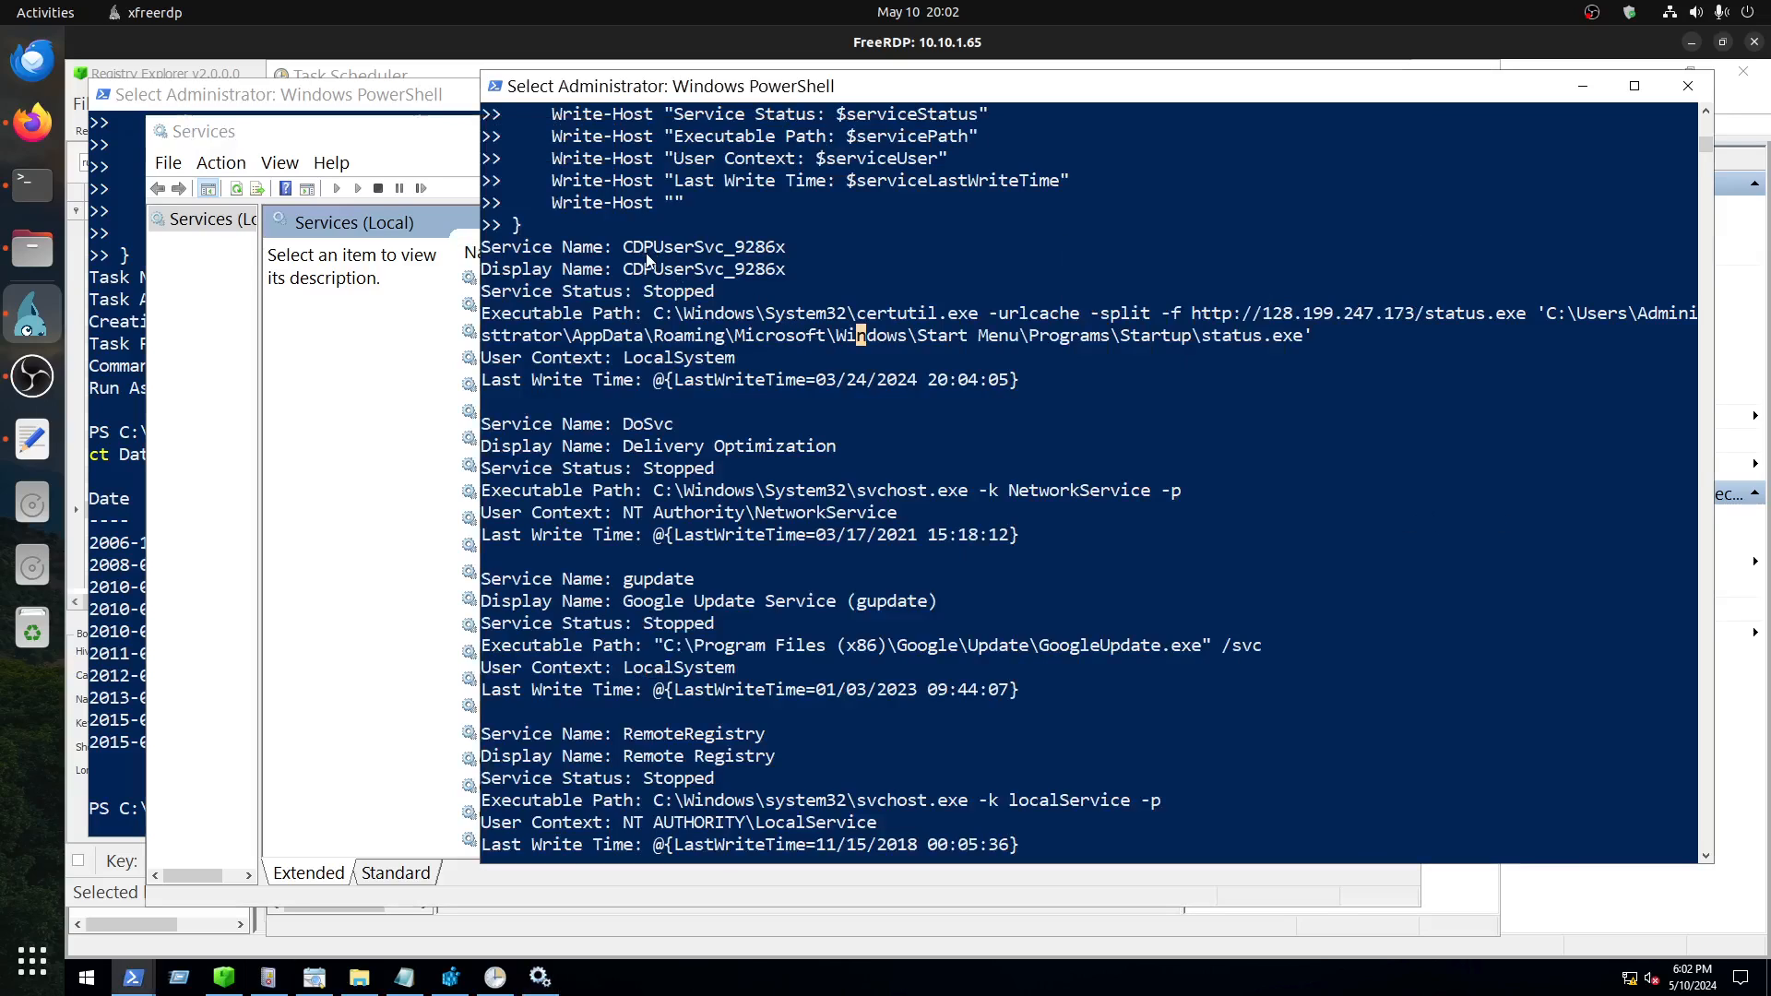
Step: Find and select CDPUserSvc_9286x in the Services list to inspect its entry, and return to the PowerShell output
{"action": "left_click", "coordinate": [339, 446]}
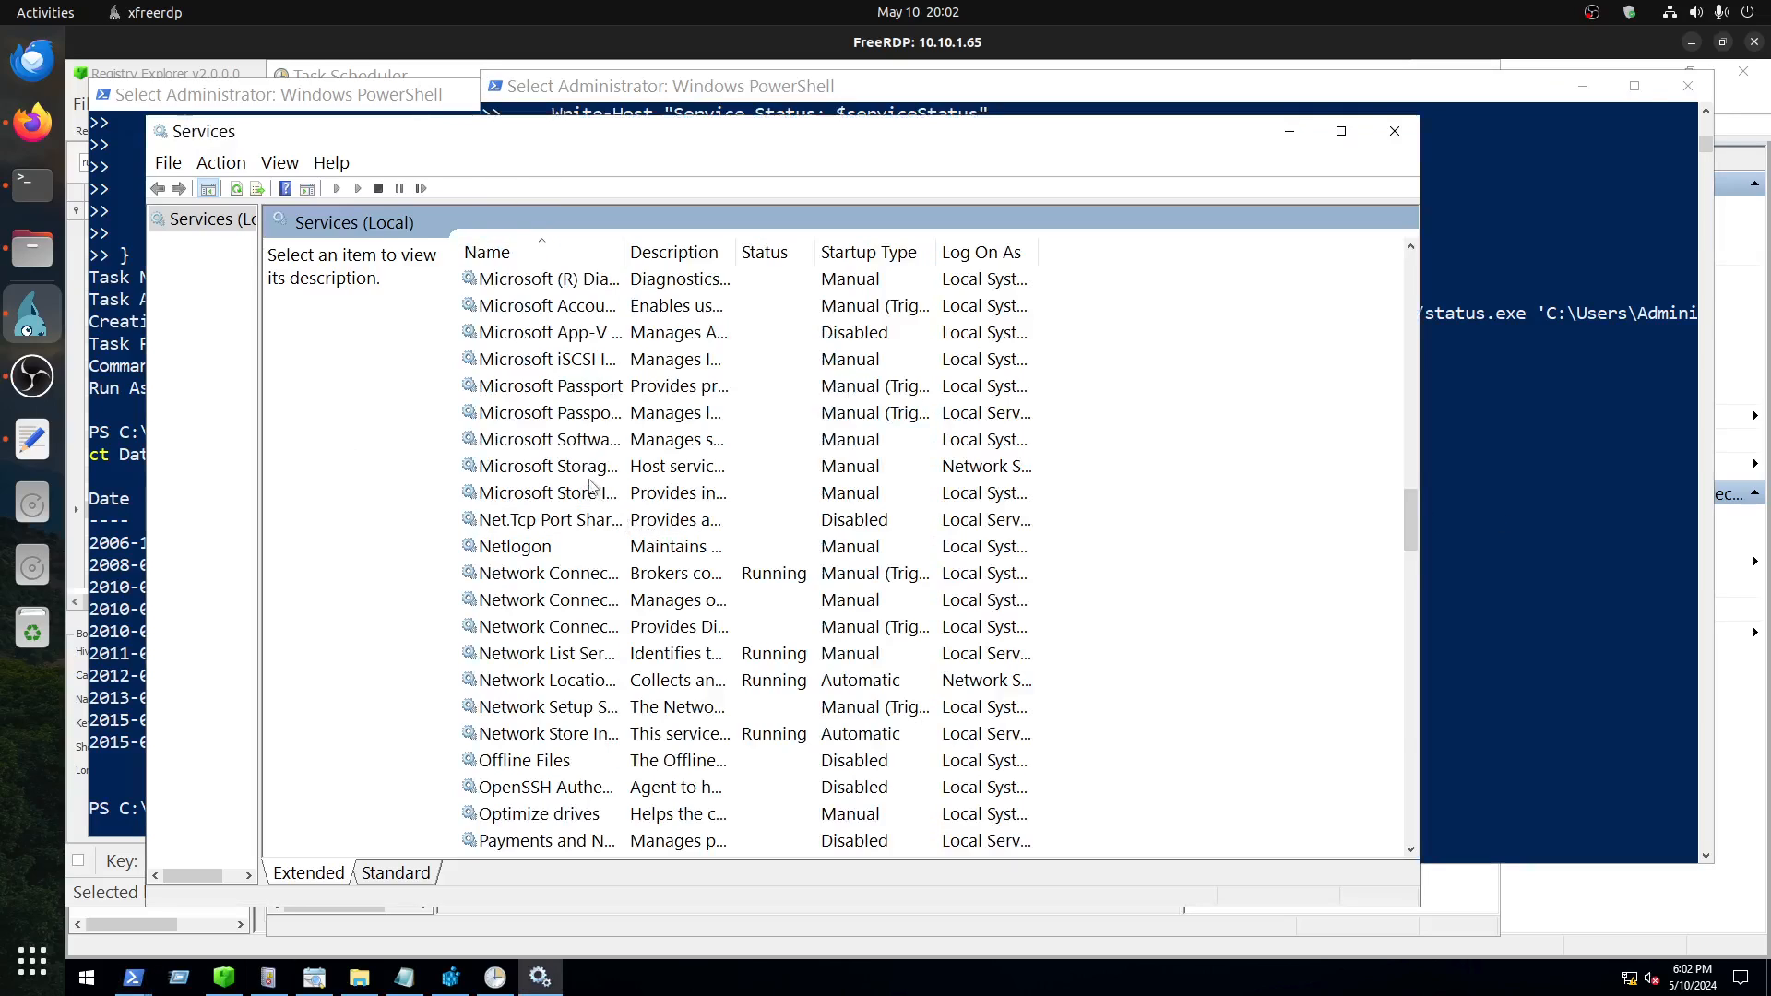
{"action": "scroll", "coordinate": [591, 487], "scroll_direction": "up", "scroll_amount": 7}
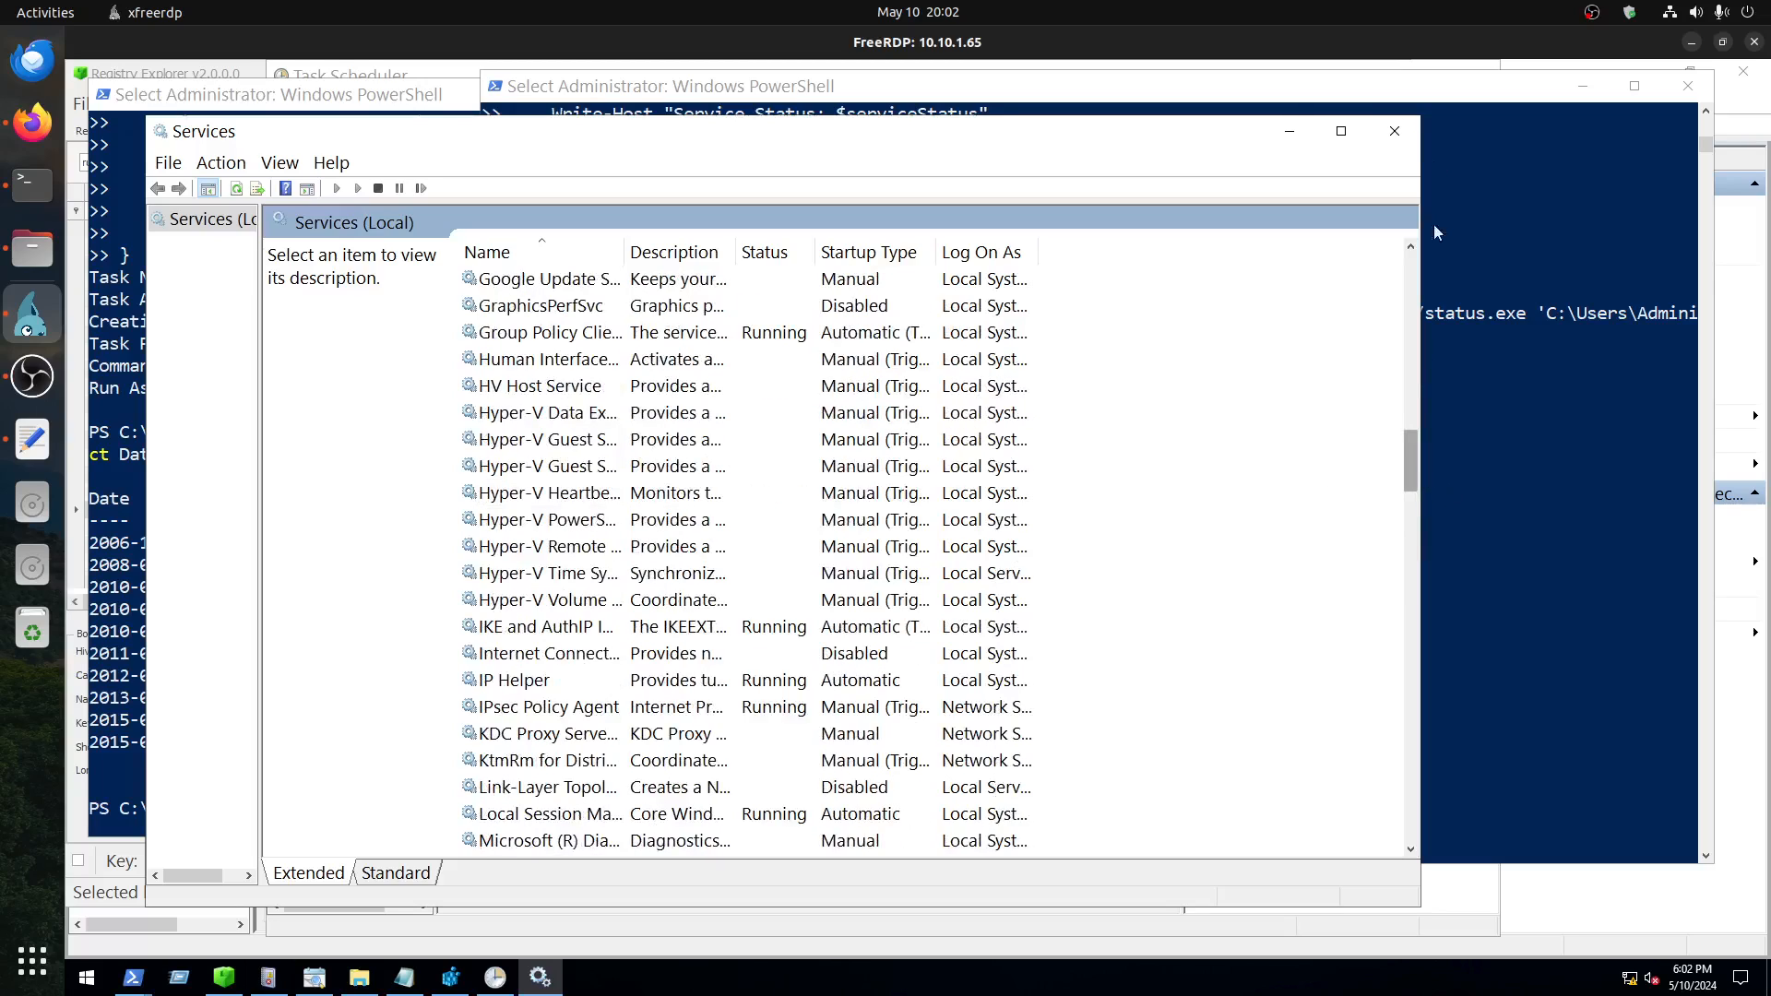
{"action": "scroll", "coordinate": [560, 415], "scroll_direction": "up", "scroll_amount": 14}
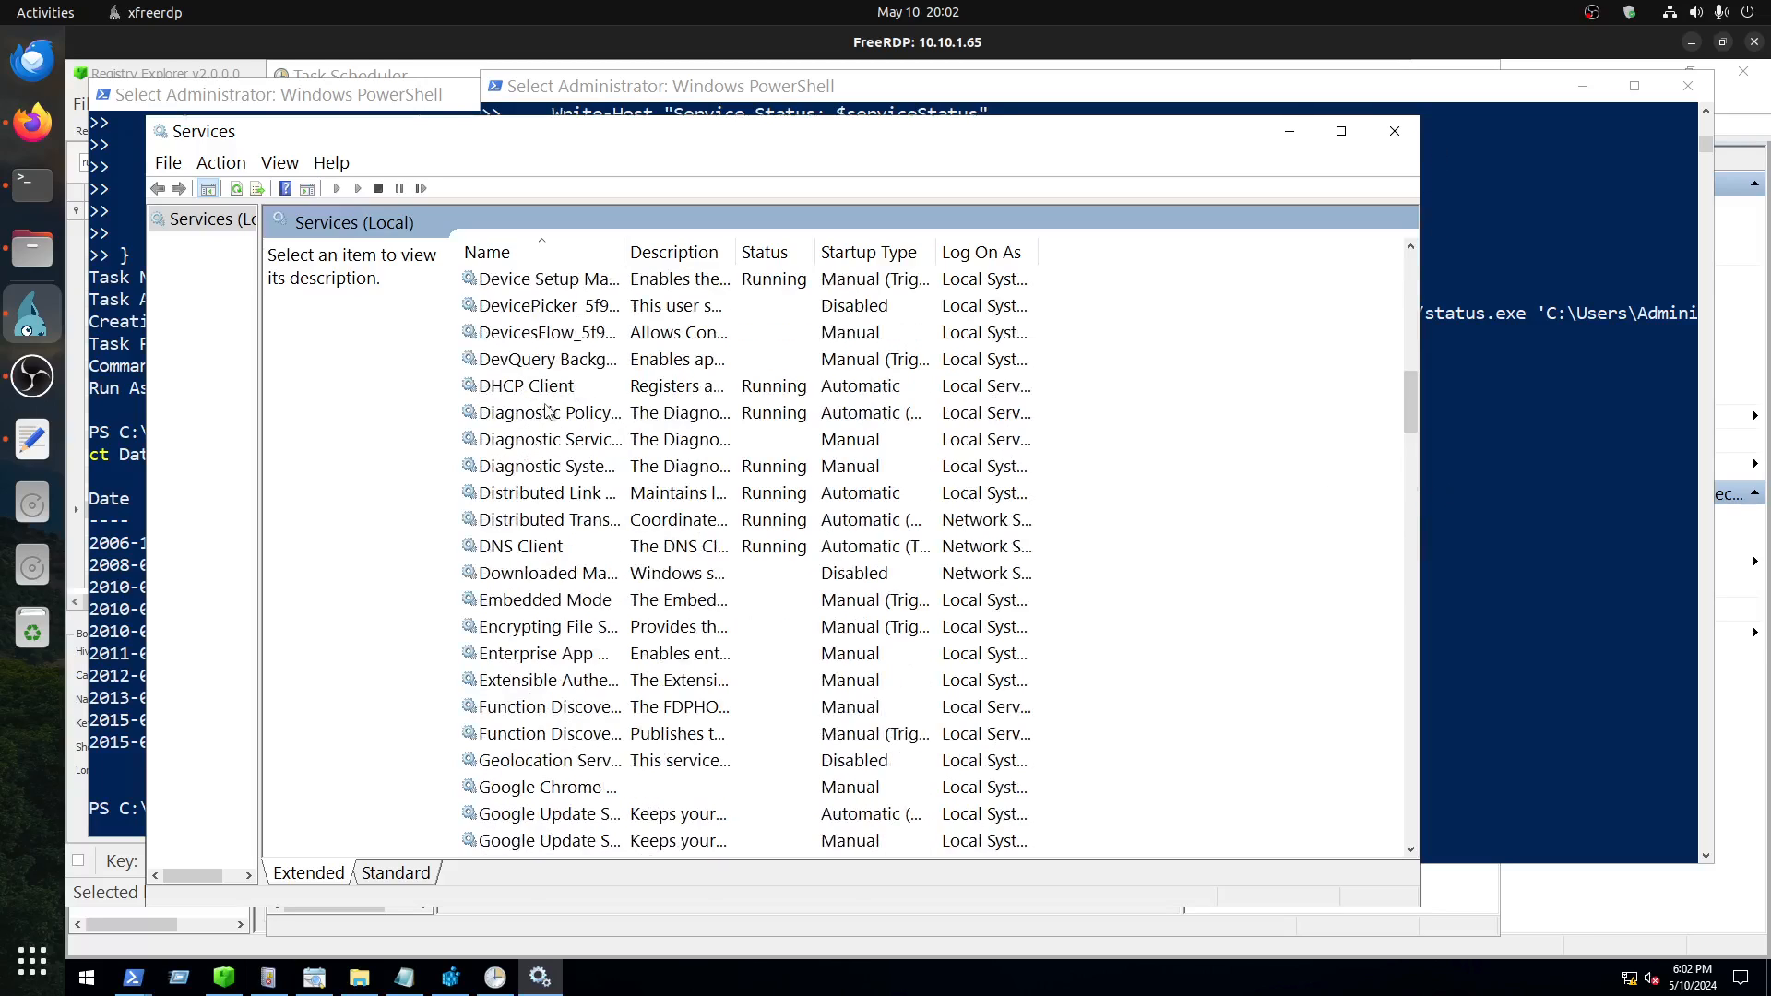
{"action": "scroll", "coordinate": [560, 415], "scroll_direction": "up", "scroll_amount": 7}
{"action": "scroll", "coordinate": [558, 417], "scroll_direction": "down", "scroll_amount": 4}
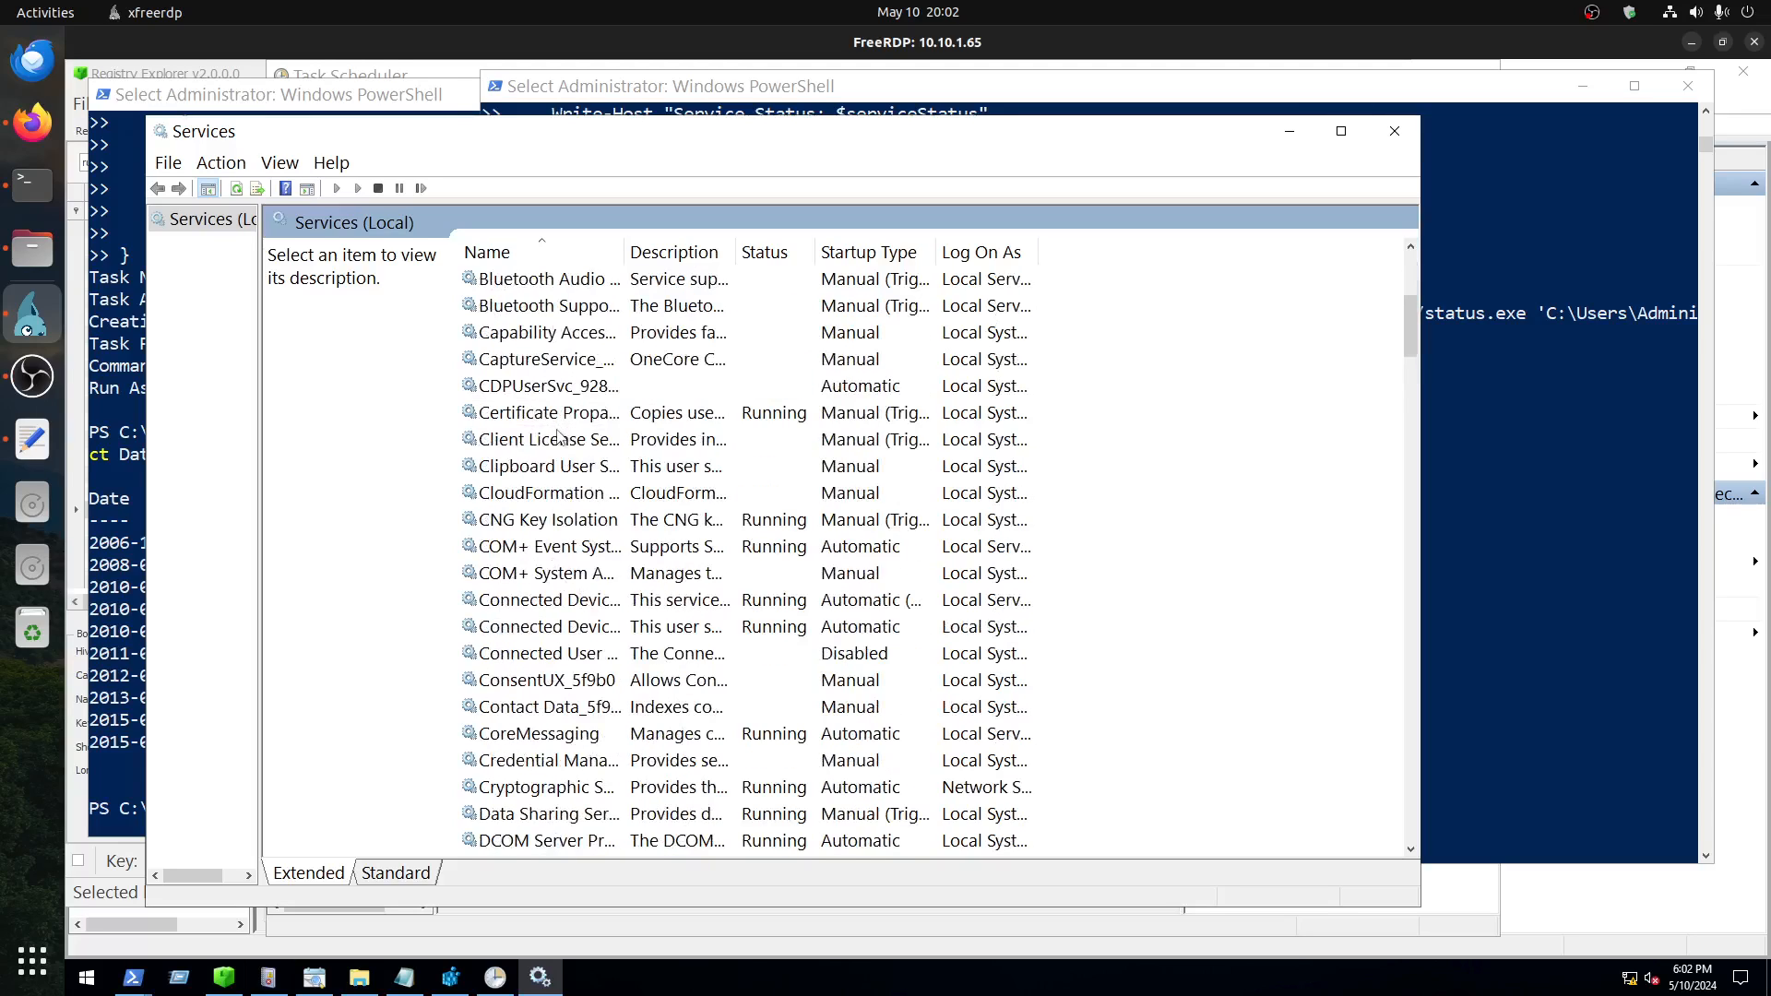
{"action": "left_click", "coordinate": [519, 390]}
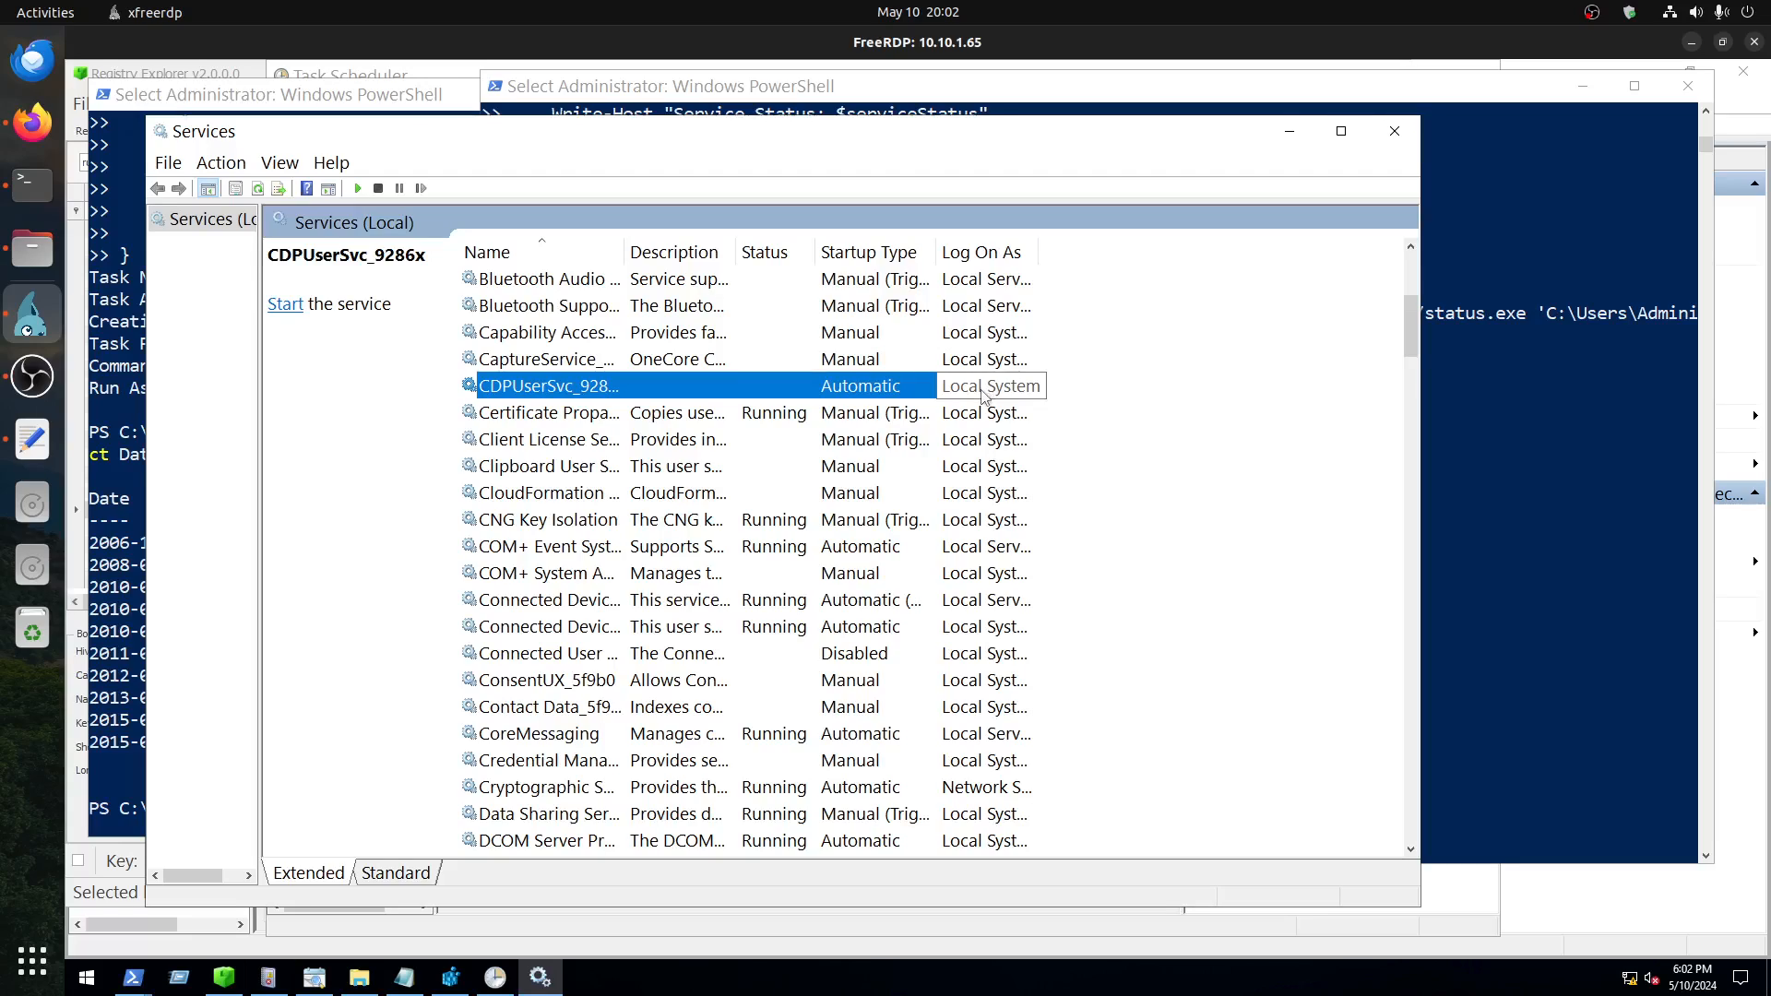
{"action": "left_click", "coordinate": [1533, 499]}
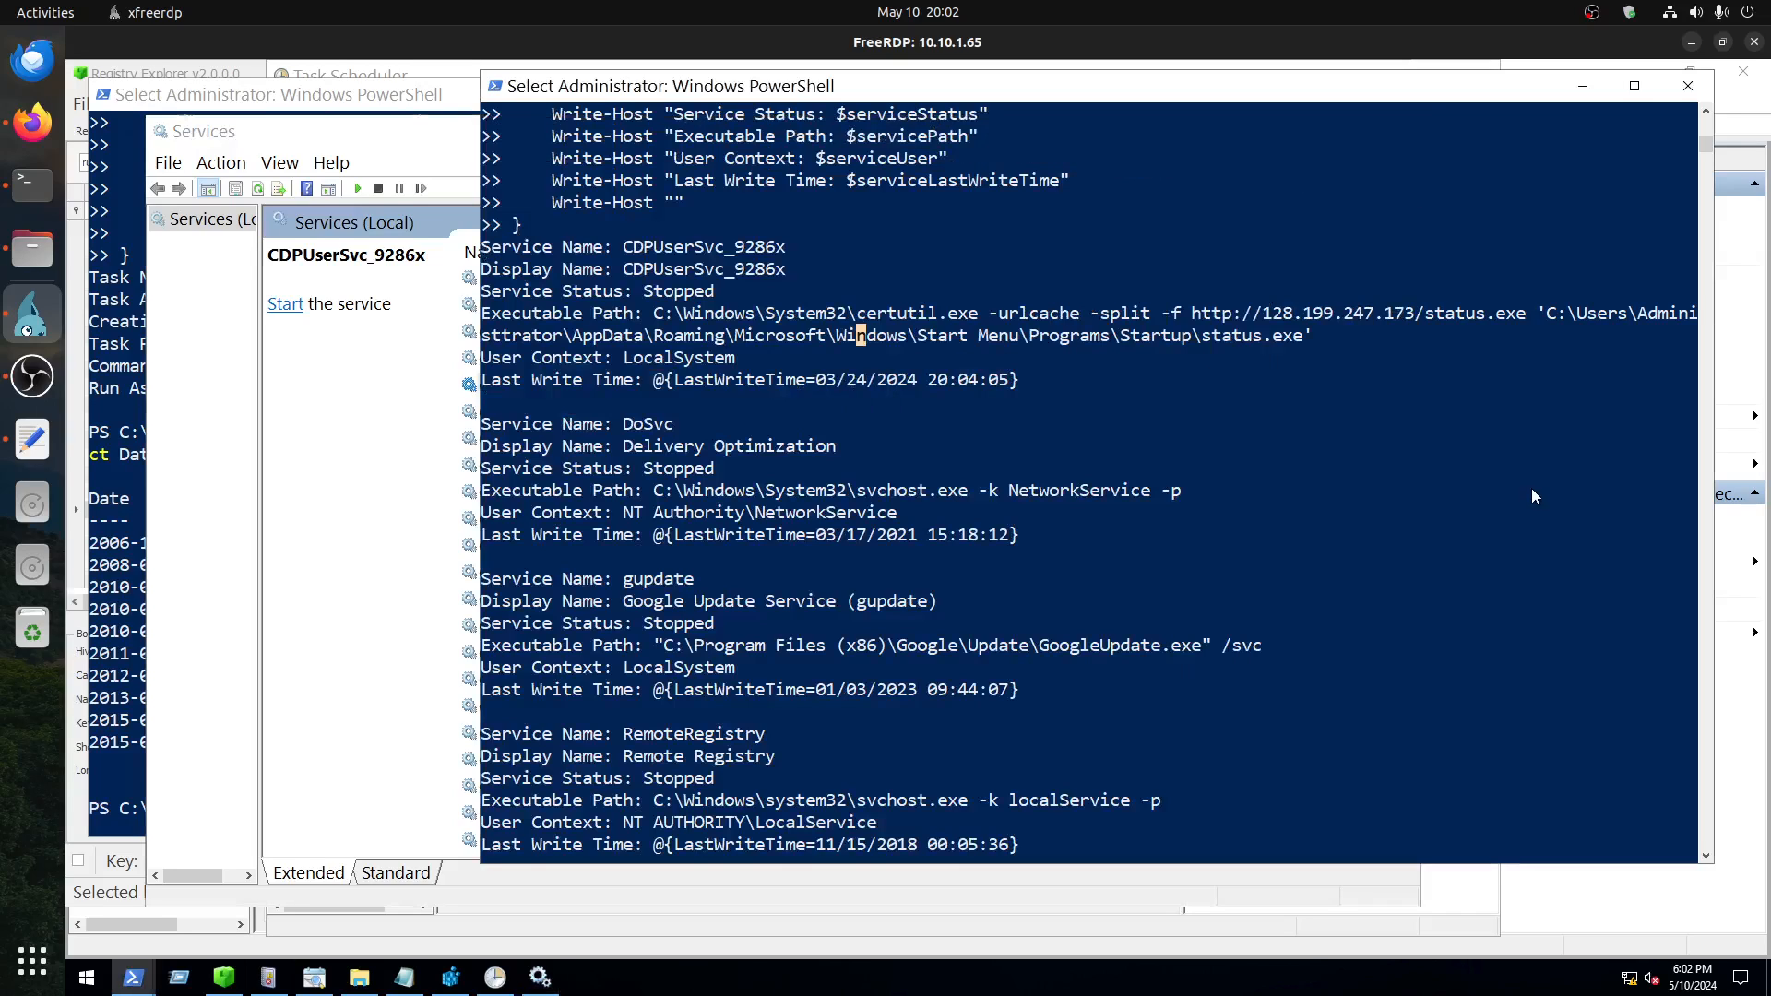